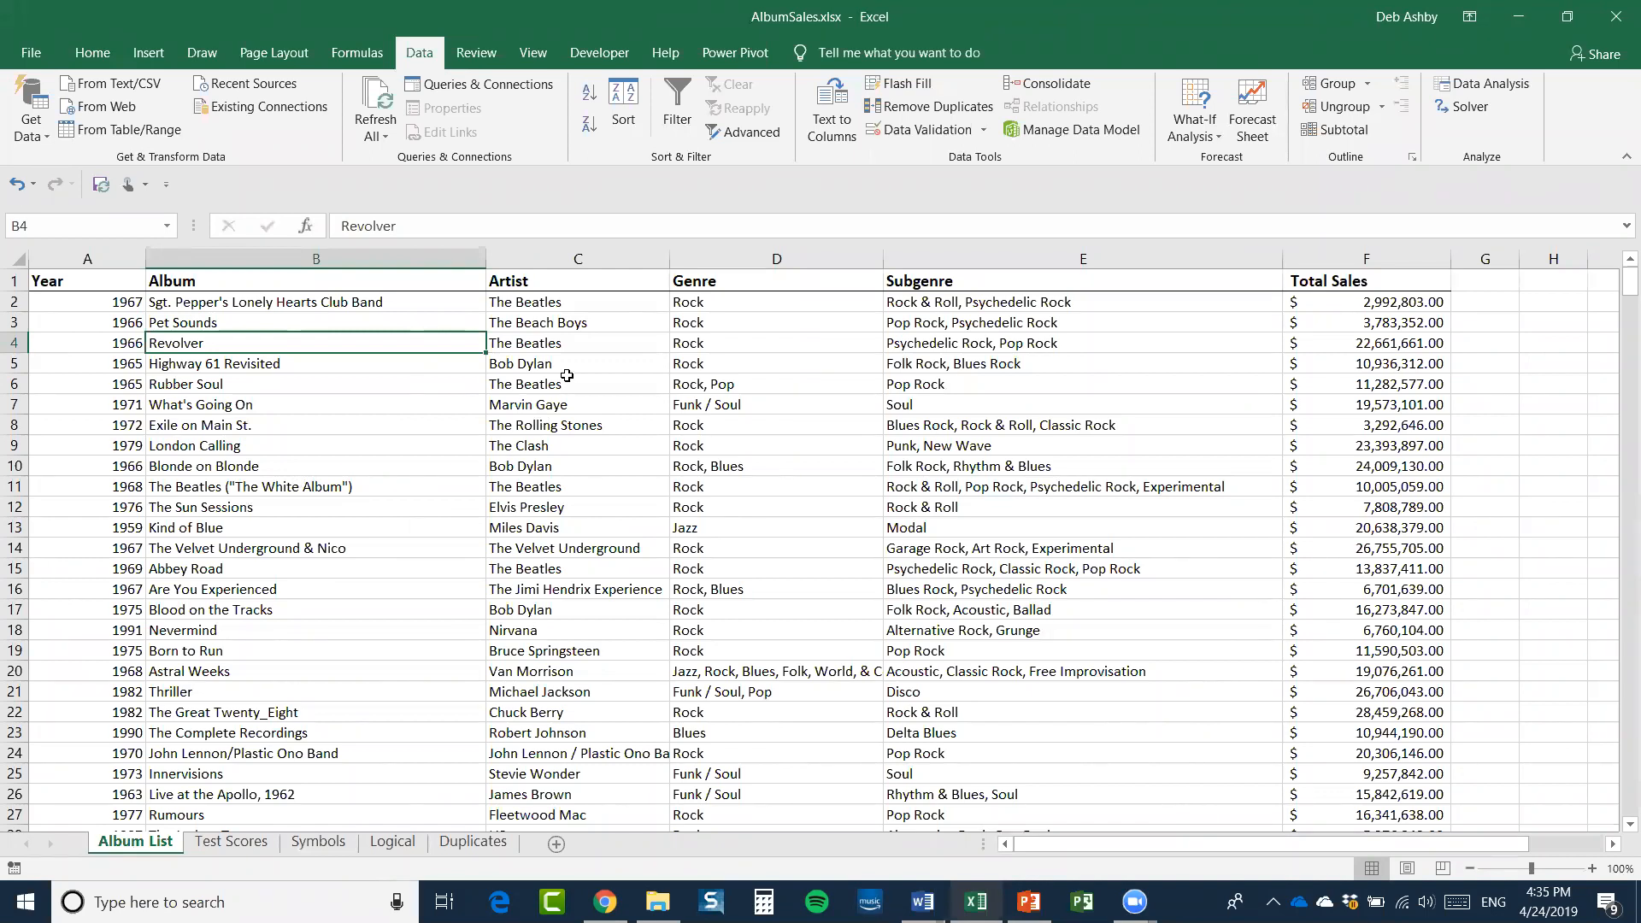
Look through the artist and album entries in the Album List sheet
{"action": "left_click", "coordinate": [568, 365]}
{"action": "left_click", "coordinate": [578, 344]}
{"action": "left_click", "coordinate": [562, 324]}
{"action": "left_click", "coordinate": [559, 300]}
{"action": "left_click", "coordinate": [536, 326]}
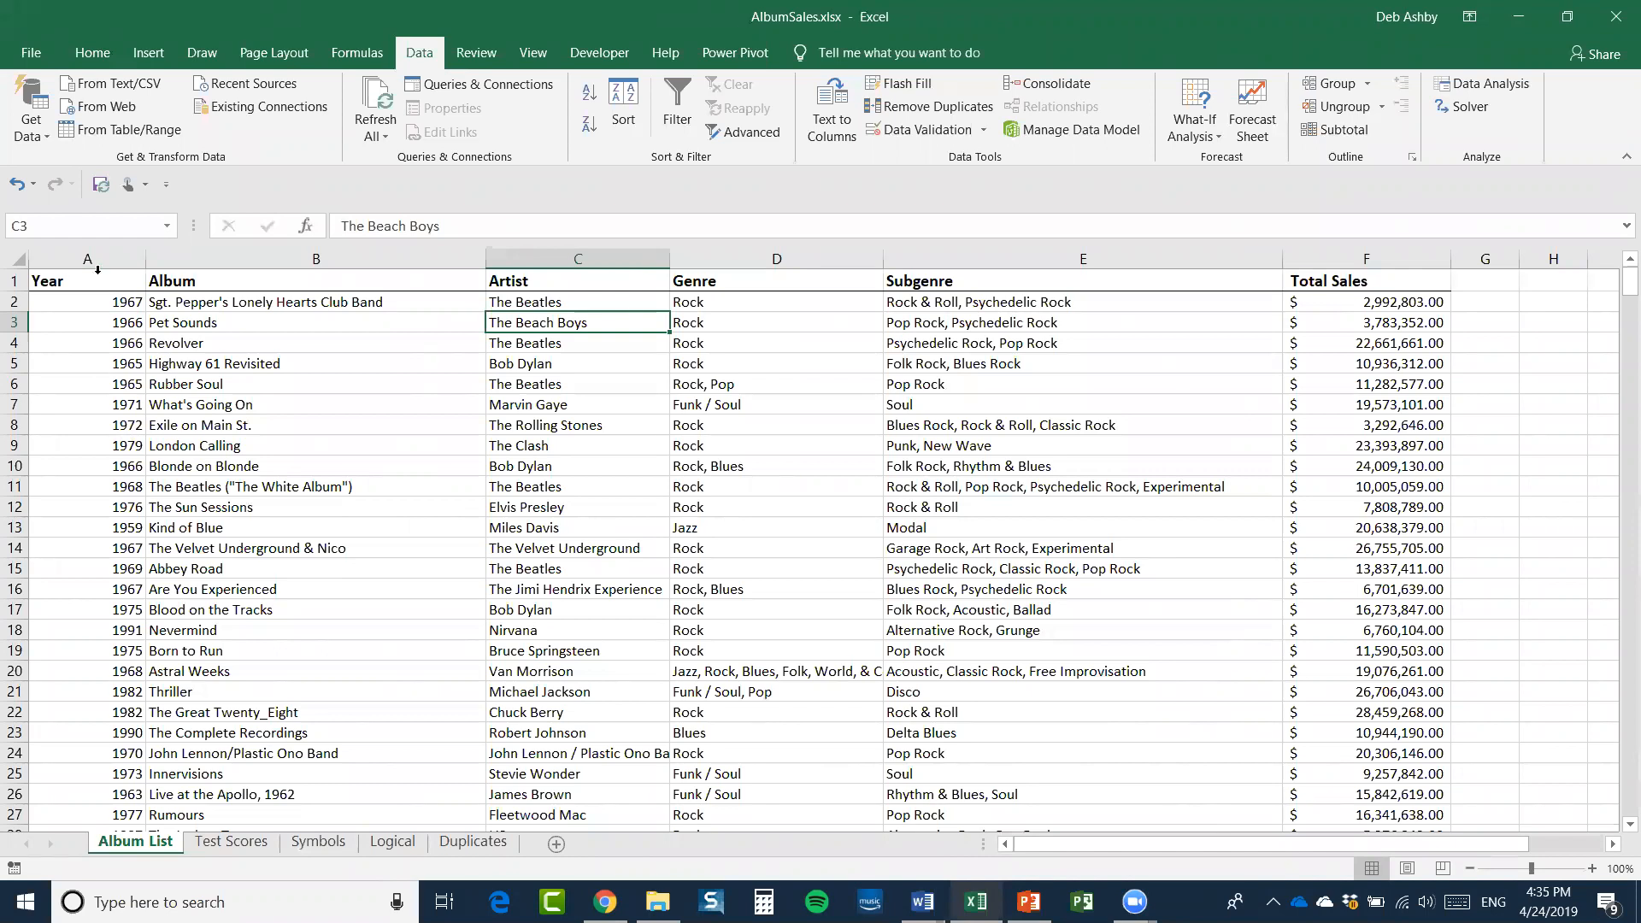
{"action": "left_click", "coordinate": [329, 469]}
{"action": "scroll", "coordinate": [326, 473], "scroll_direction": "down", "scroll_amount": 4}
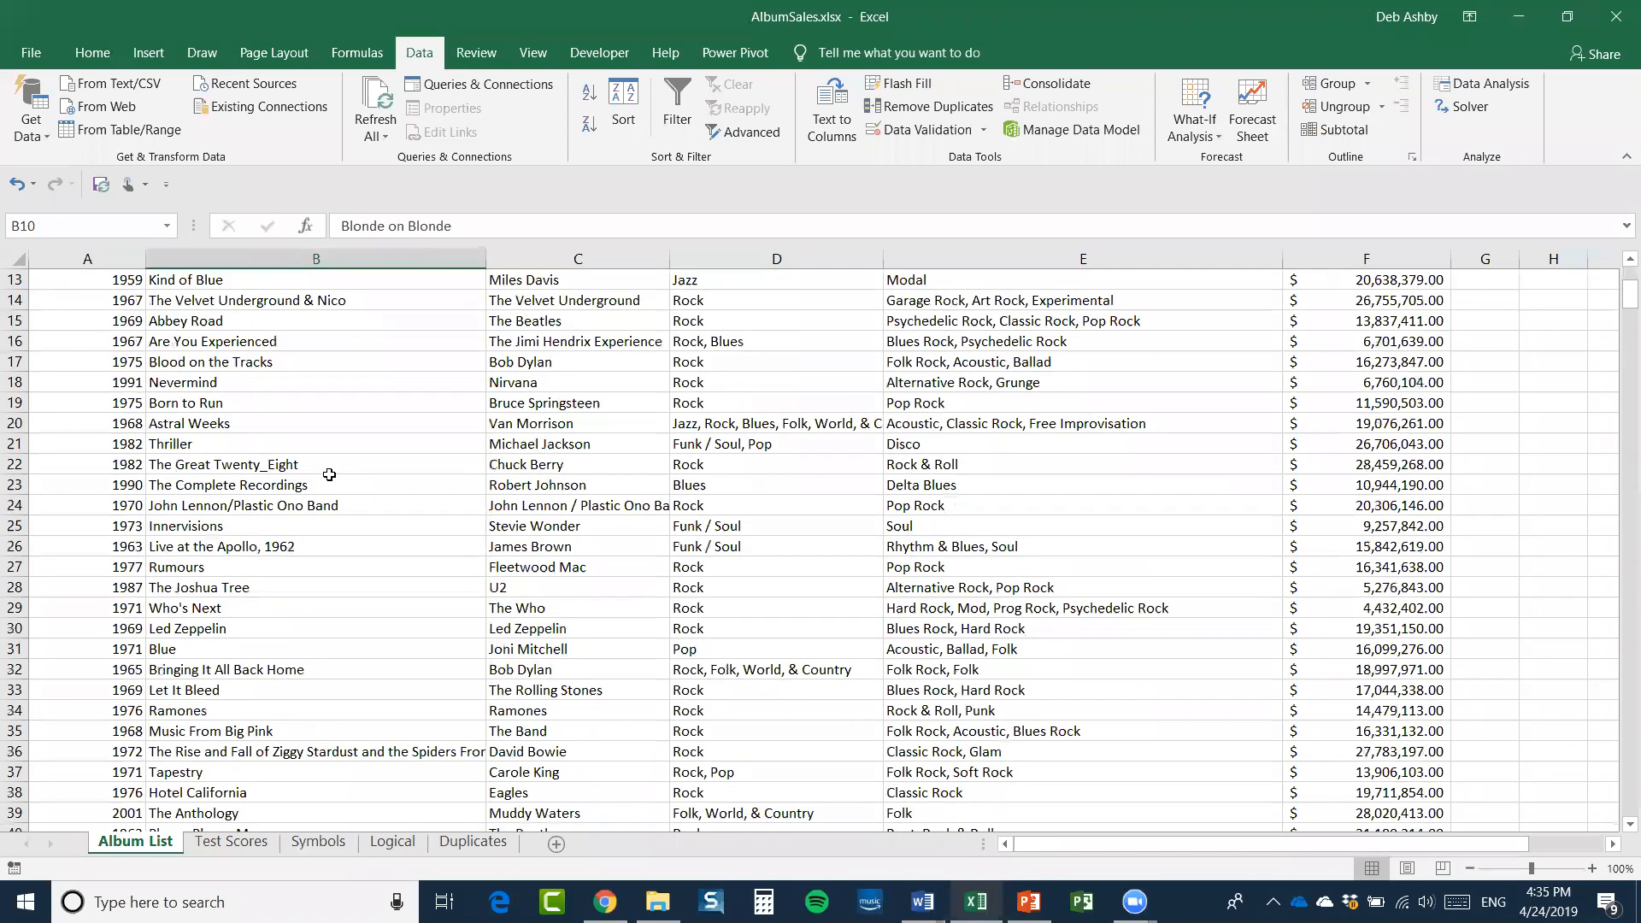
{"action": "scroll", "coordinate": [321, 475], "scroll_direction": "up", "scroll_amount": 4}
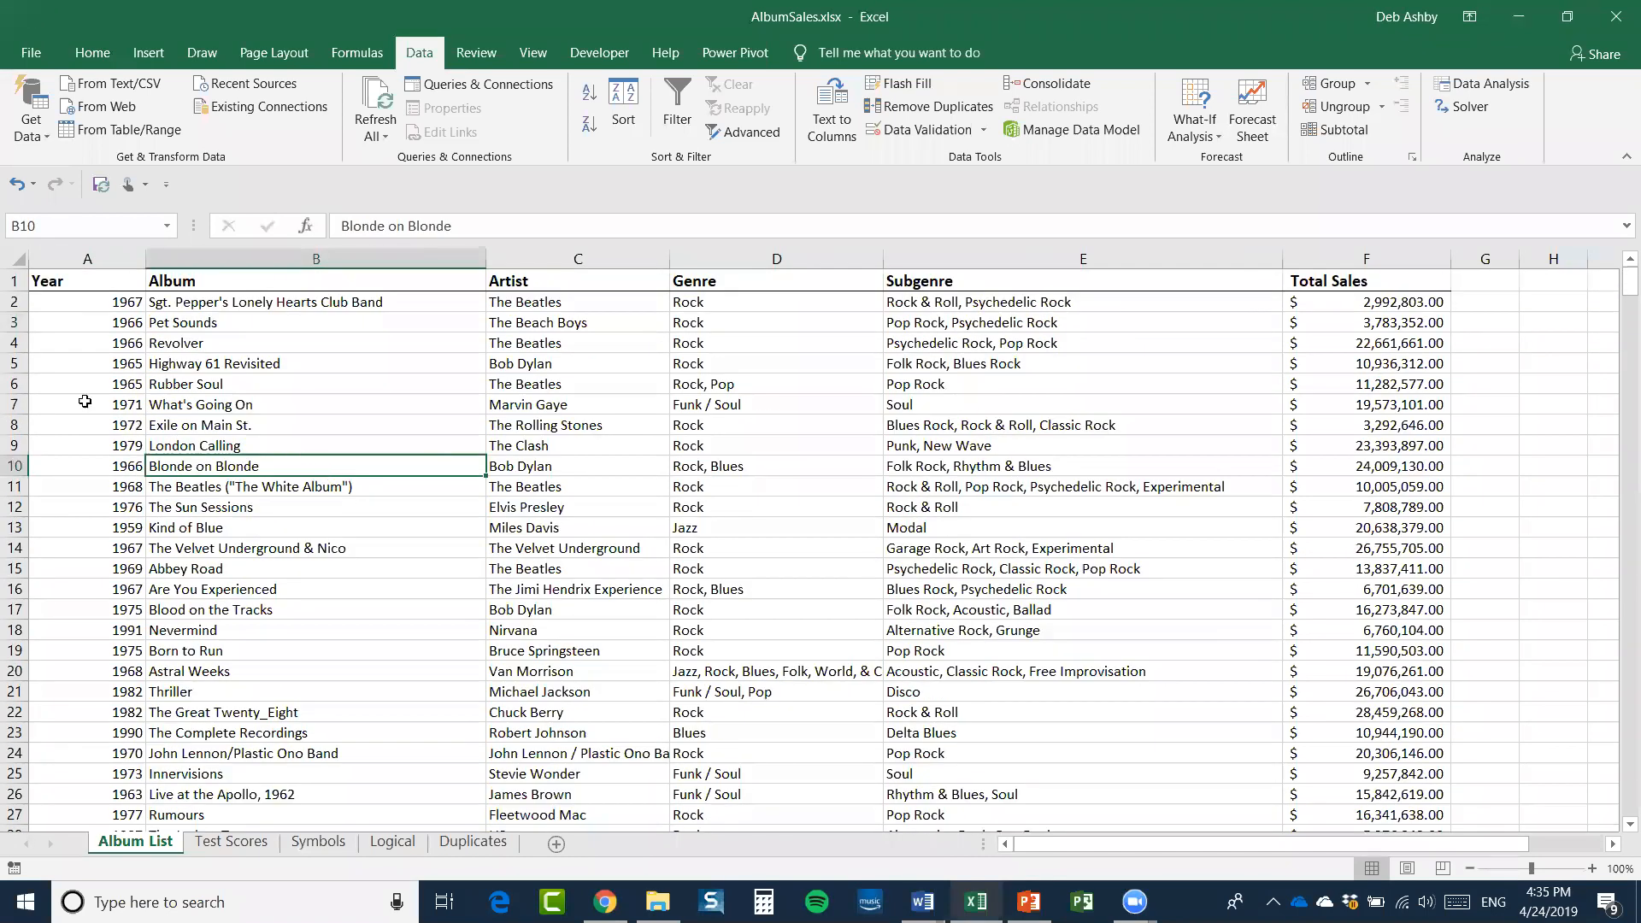
{"action": "left_click", "coordinate": [302, 331]}
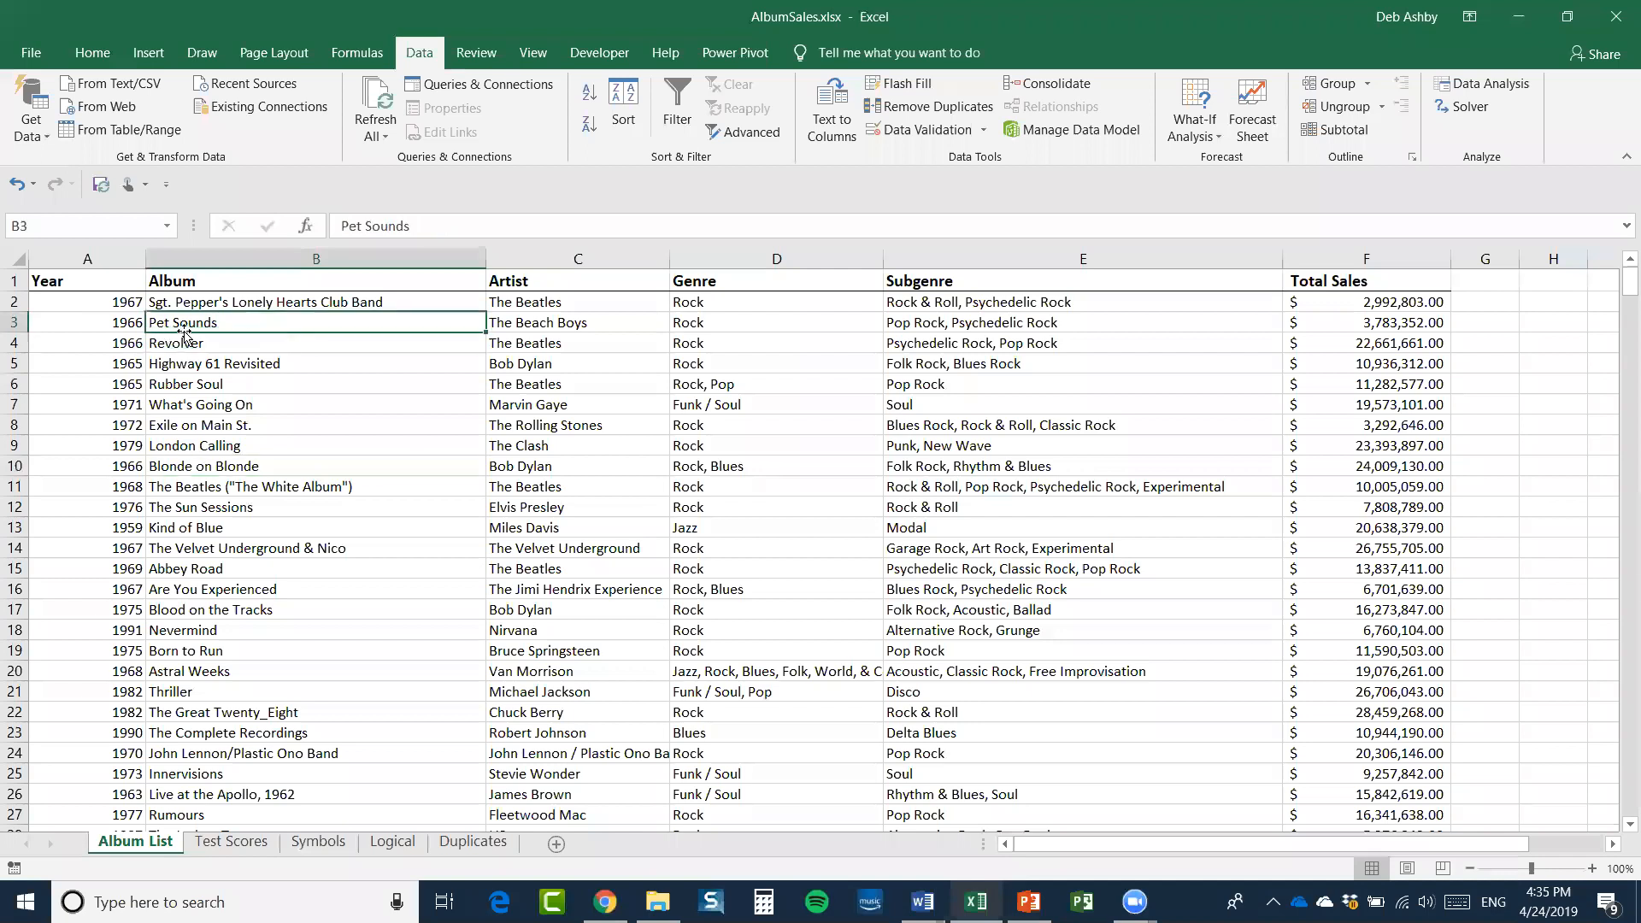
{"action": "left_click", "coordinate": [150, 307]}
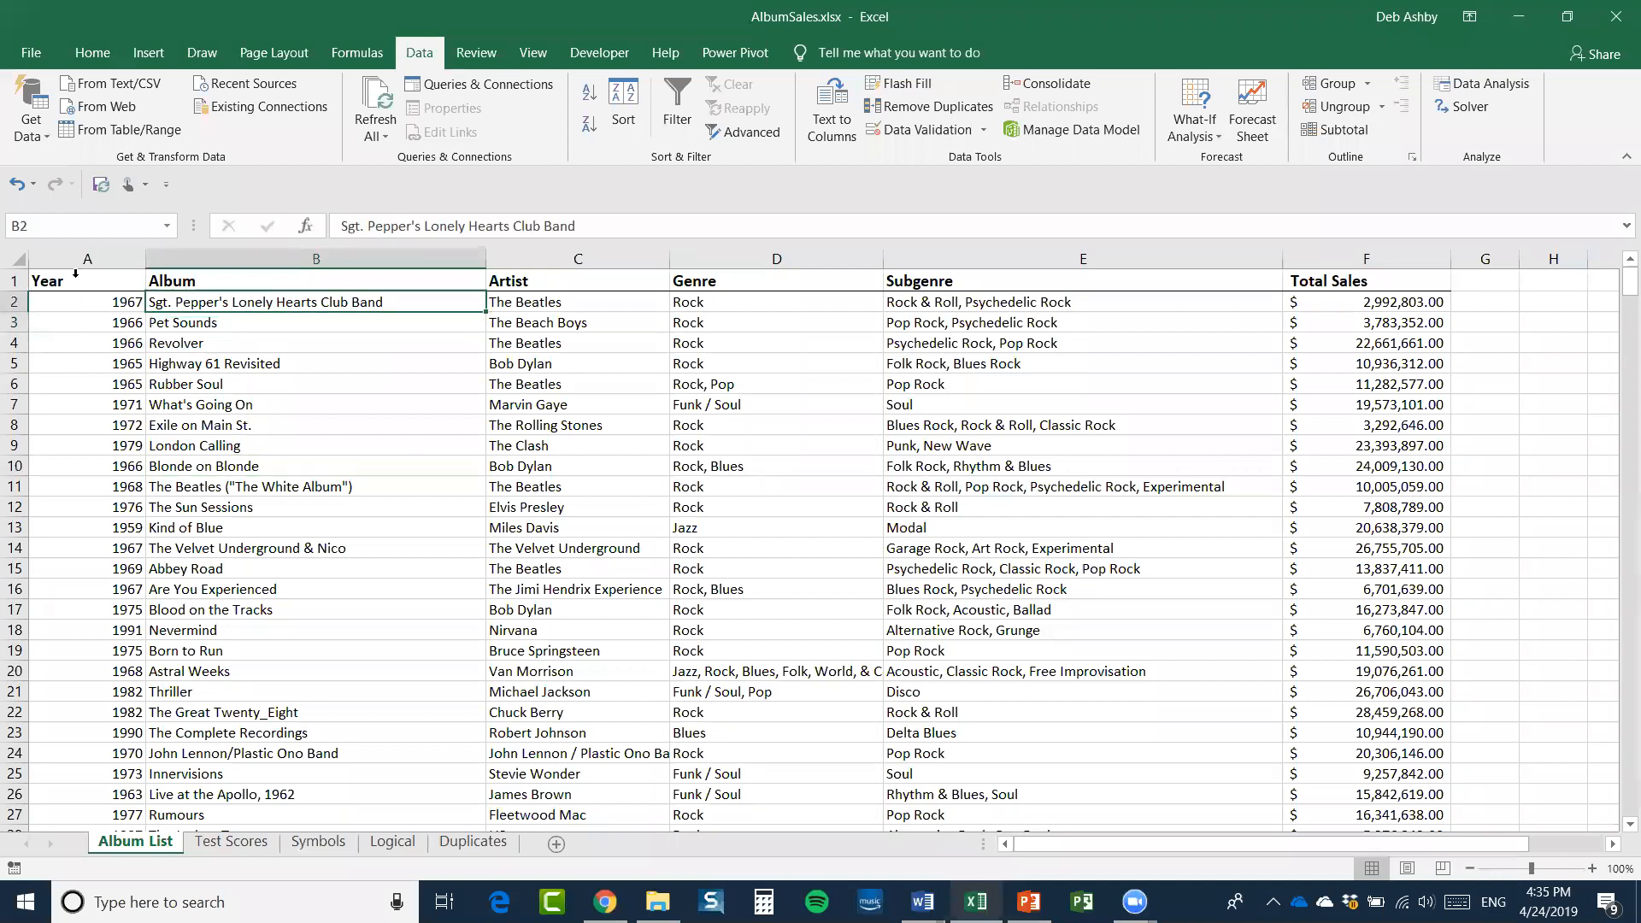
Review the Year through Total Sales columns one by one, the first album's row, and several individual sales figures
{"action": "left_click_drag", "start_coordinate": [80, 256], "coordinate": [294, 254]}
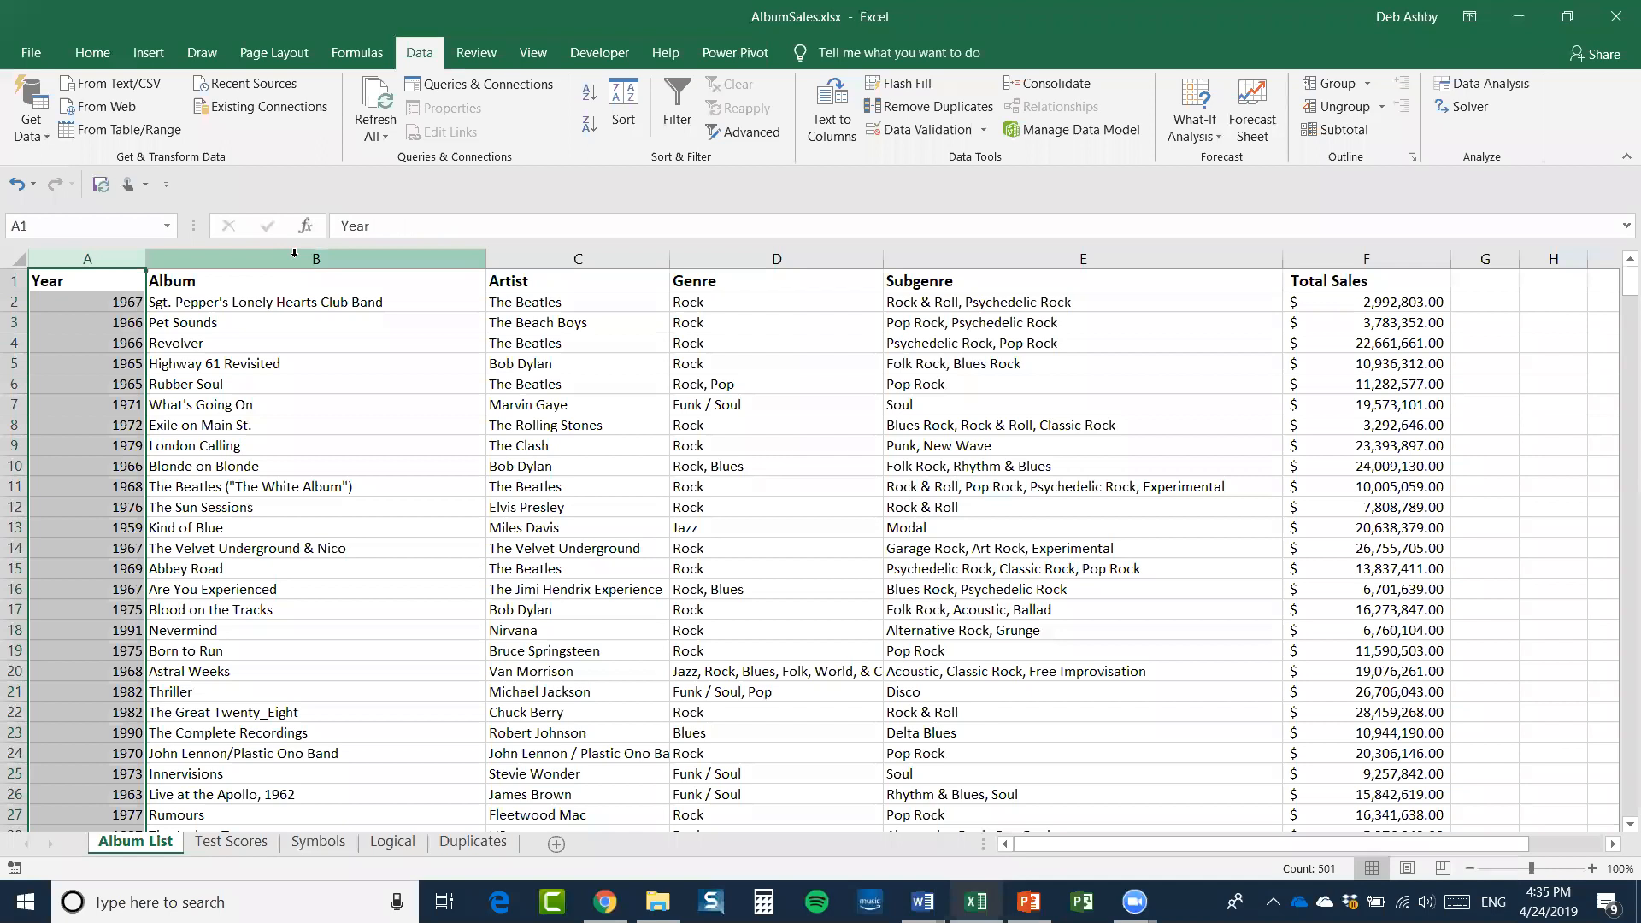
{"action": "left_click", "coordinate": [527, 256]}
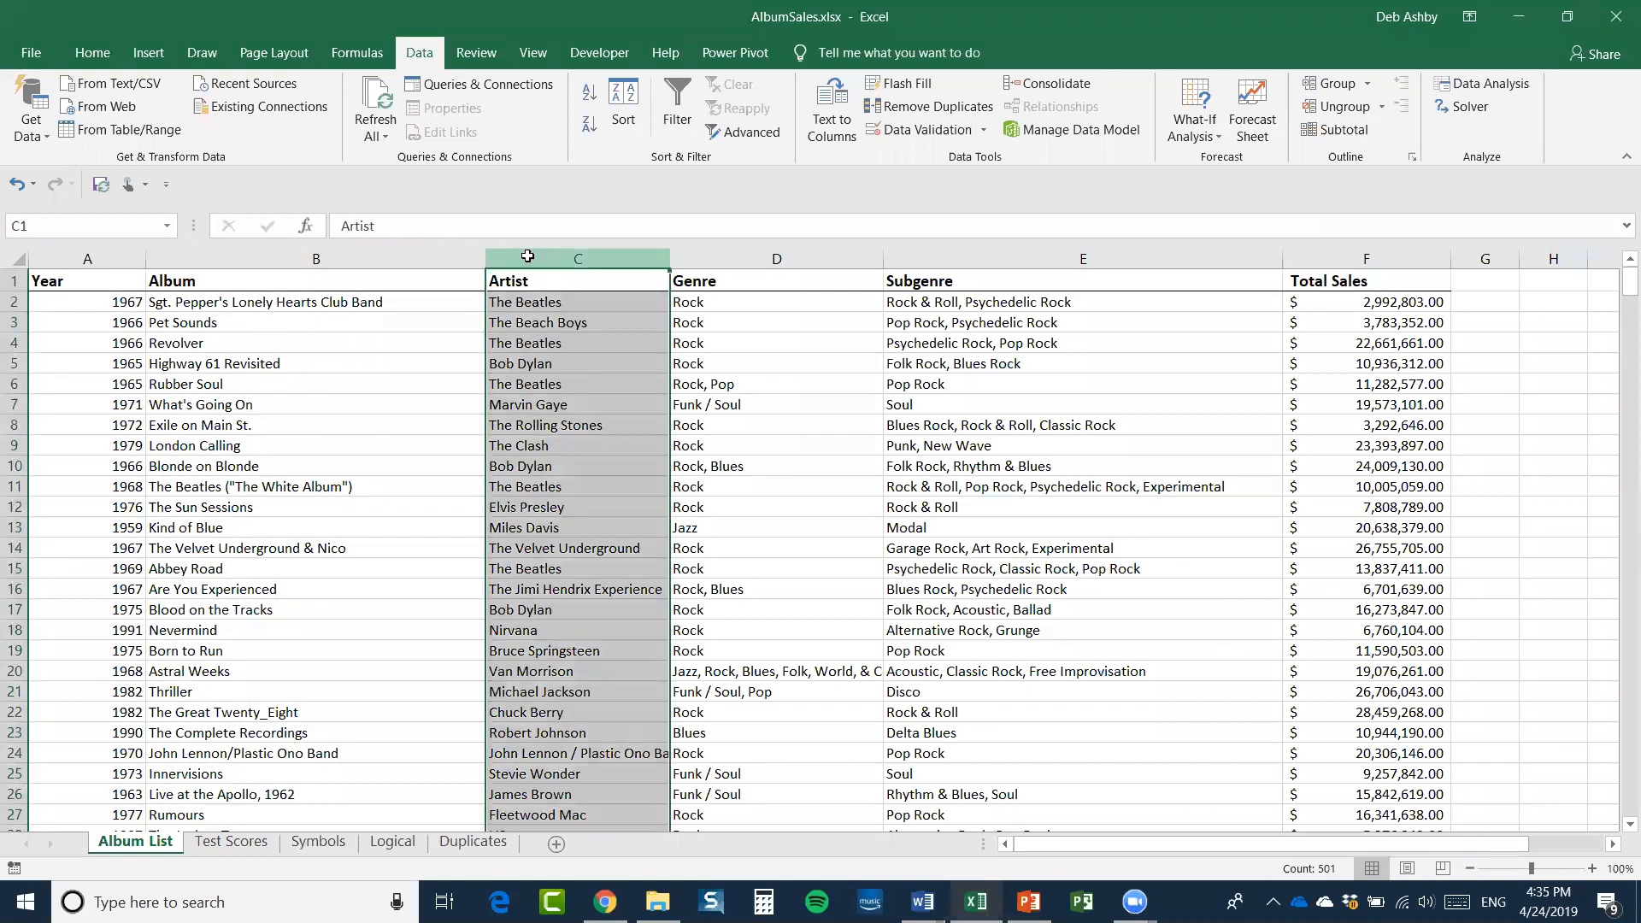
{"action": "left_click", "coordinate": [757, 256]}
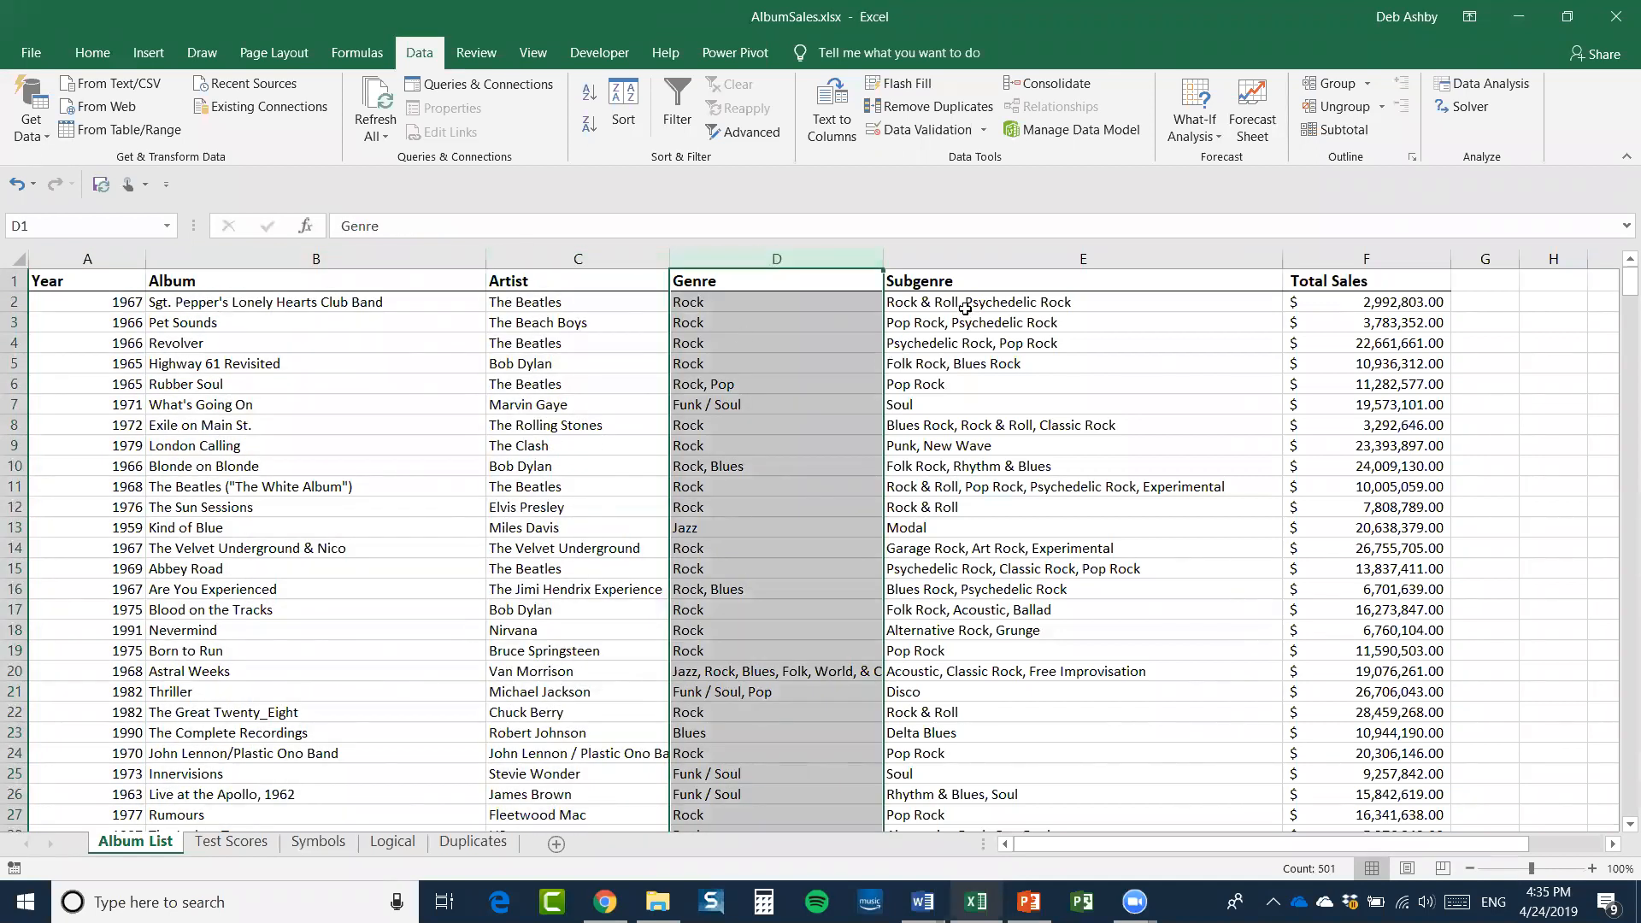
{"action": "left_click", "coordinate": [991, 256]}
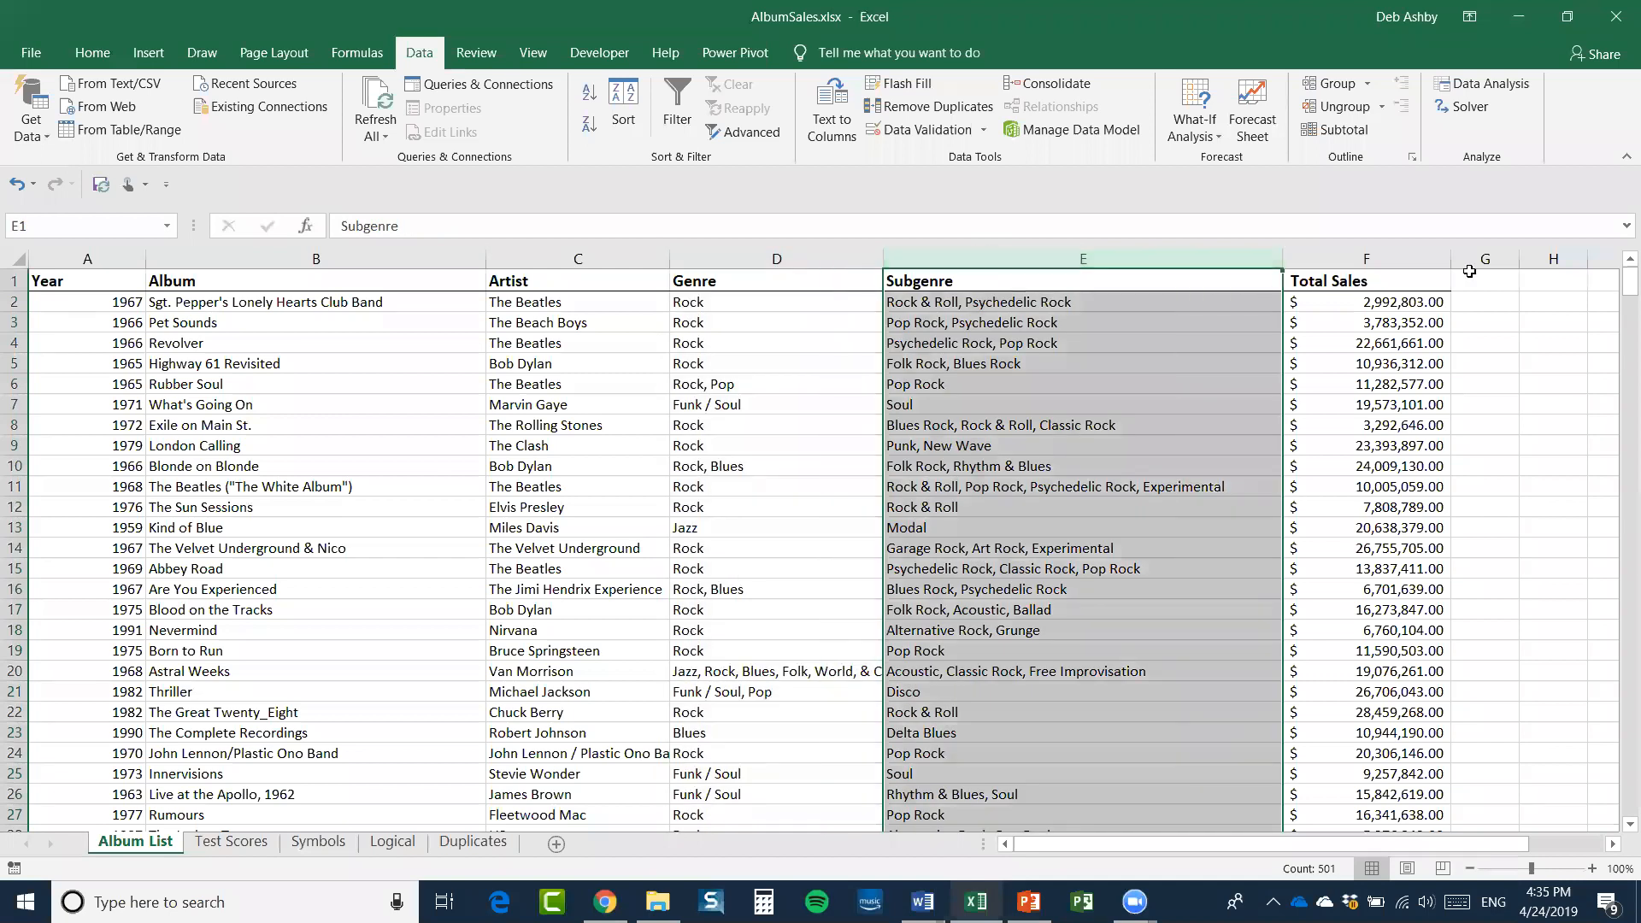
{"action": "left_click", "coordinate": [1291, 256]}
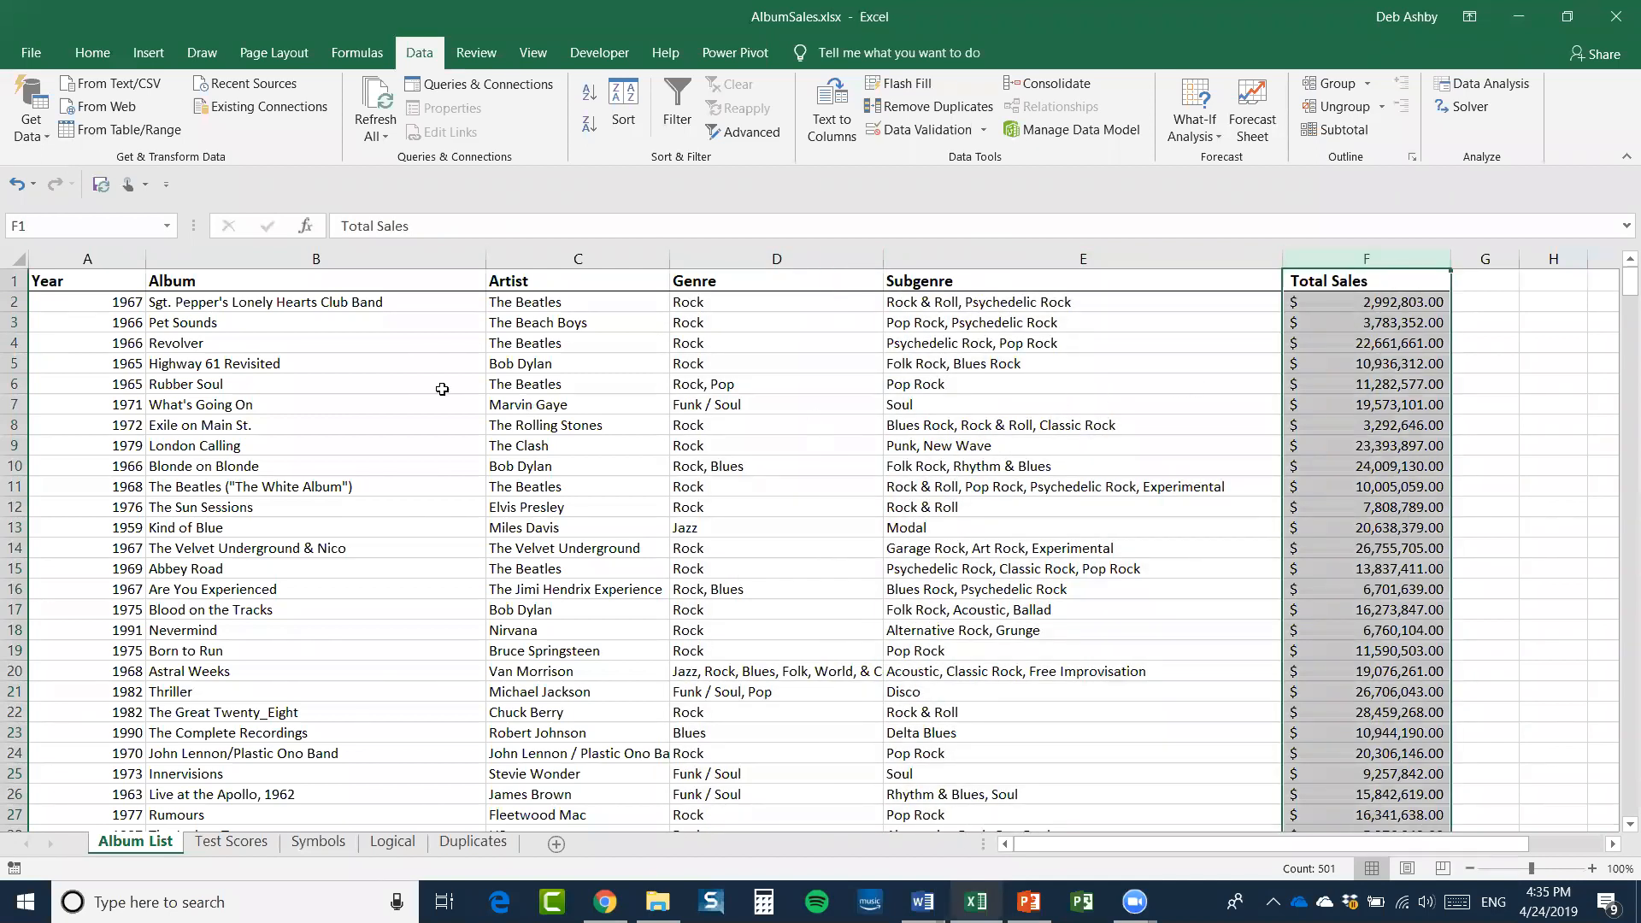
{"action": "left_click", "coordinate": [14, 302]}
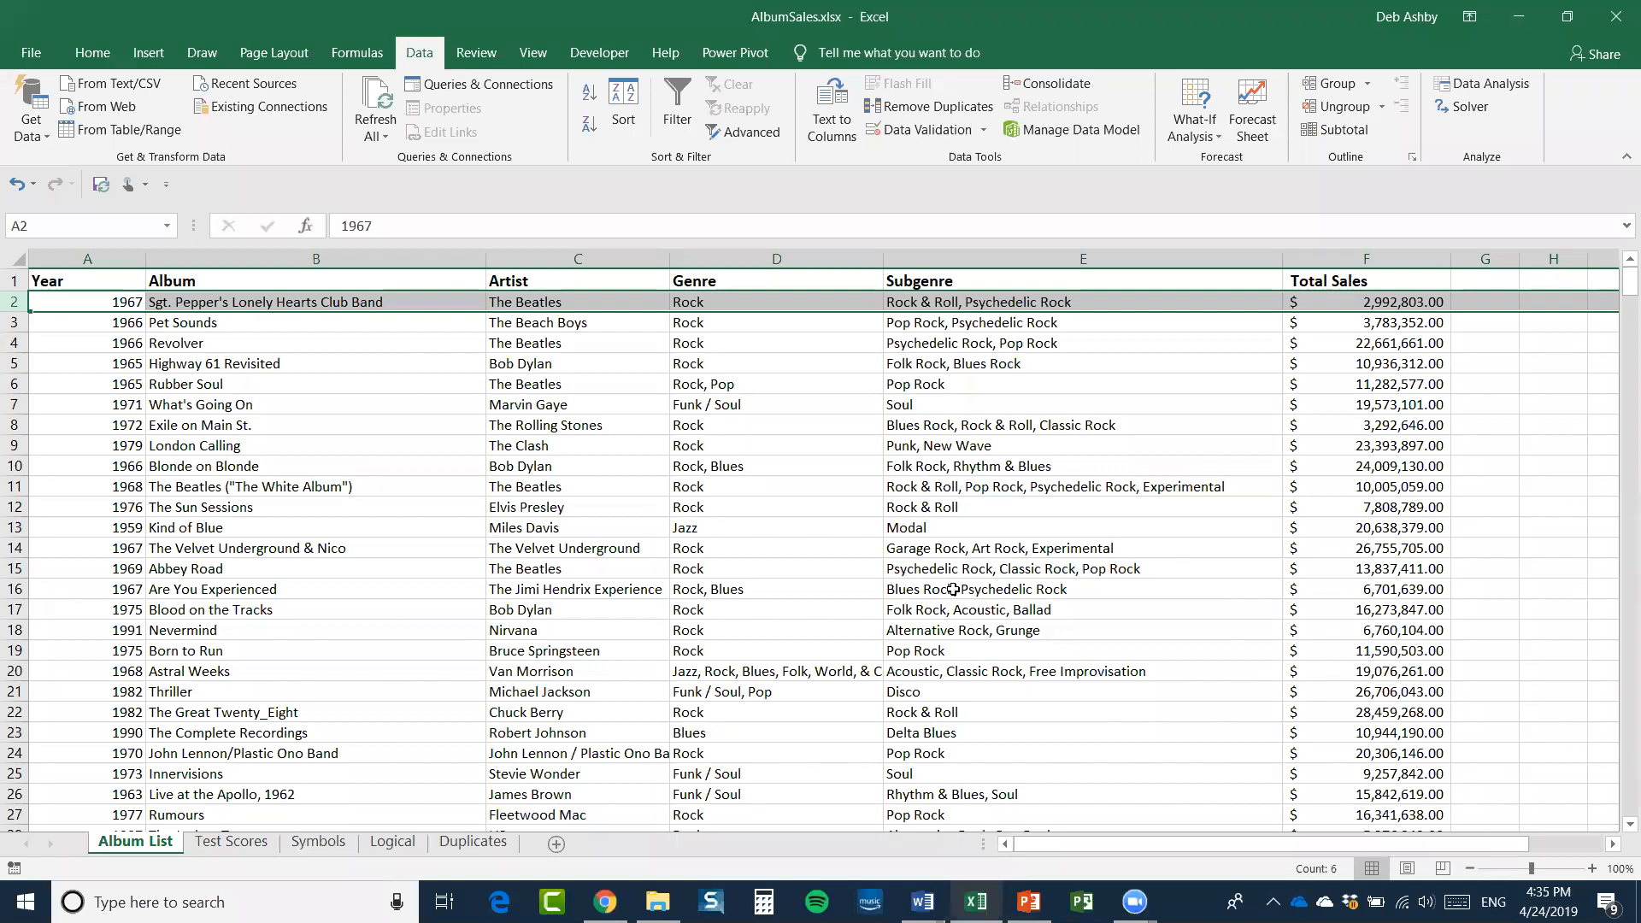
{"action": "left_click", "coordinate": [1374, 406]}
{"action": "left_click", "coordinate": [1369, 322]}
{"action": "left_click", "coordinate": [1376, 425]}
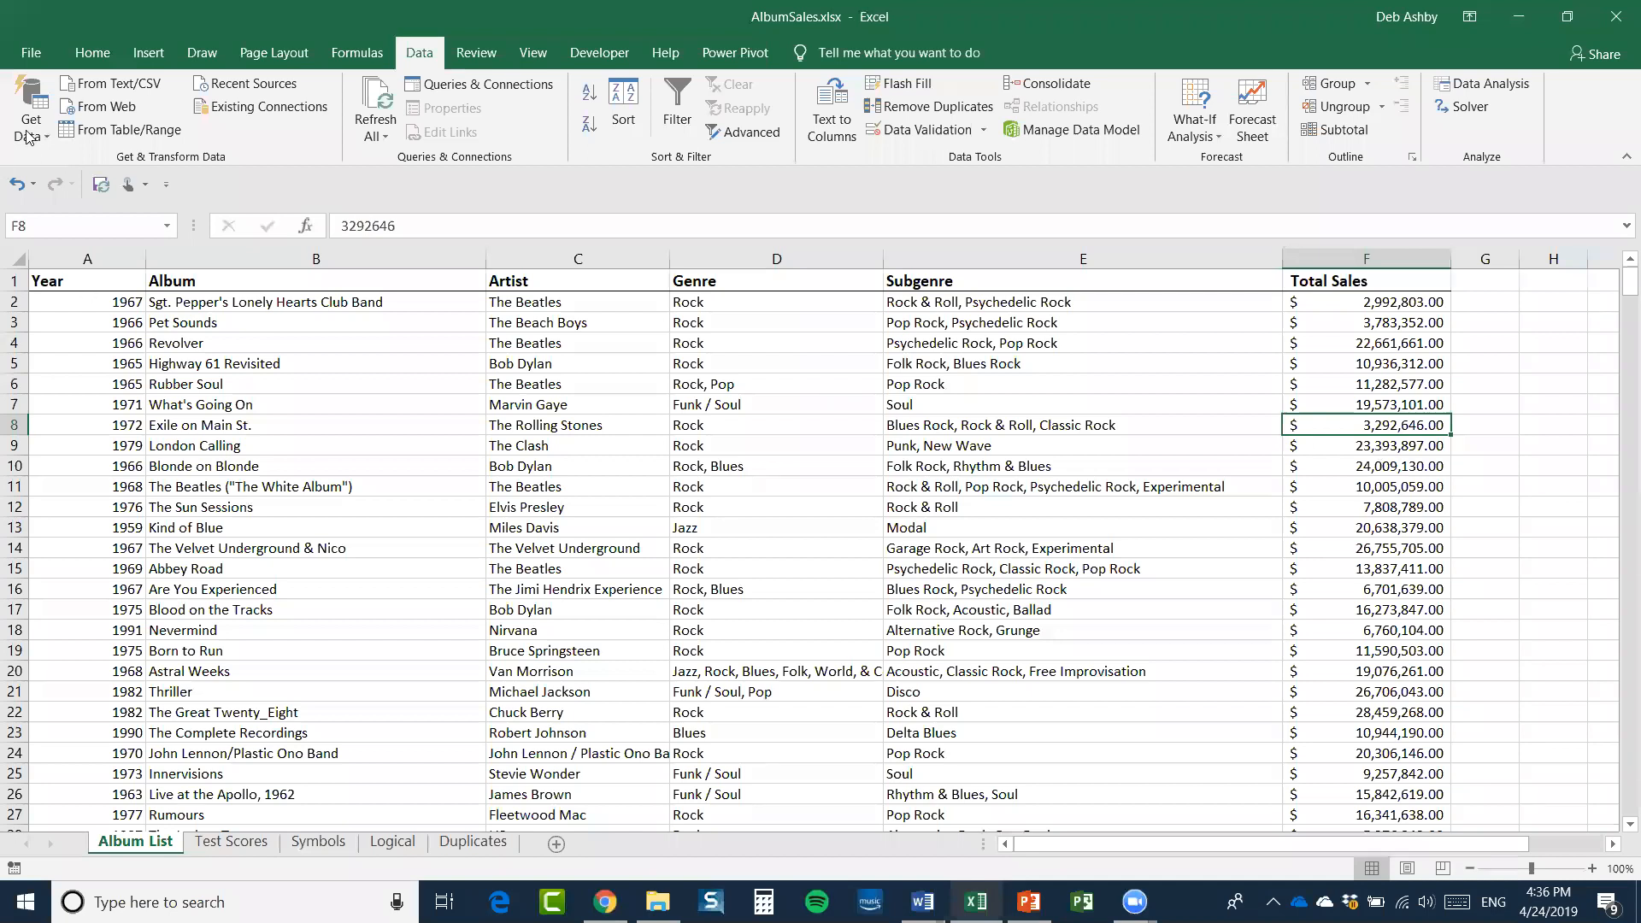
Look over the Conditional Formatting rule types, including Highlight Cells Rules, Top/Bottom Rules, Data Bars and Icon Sets, without applying any
{"action": "left_click", "coordinate": [94, 54]}
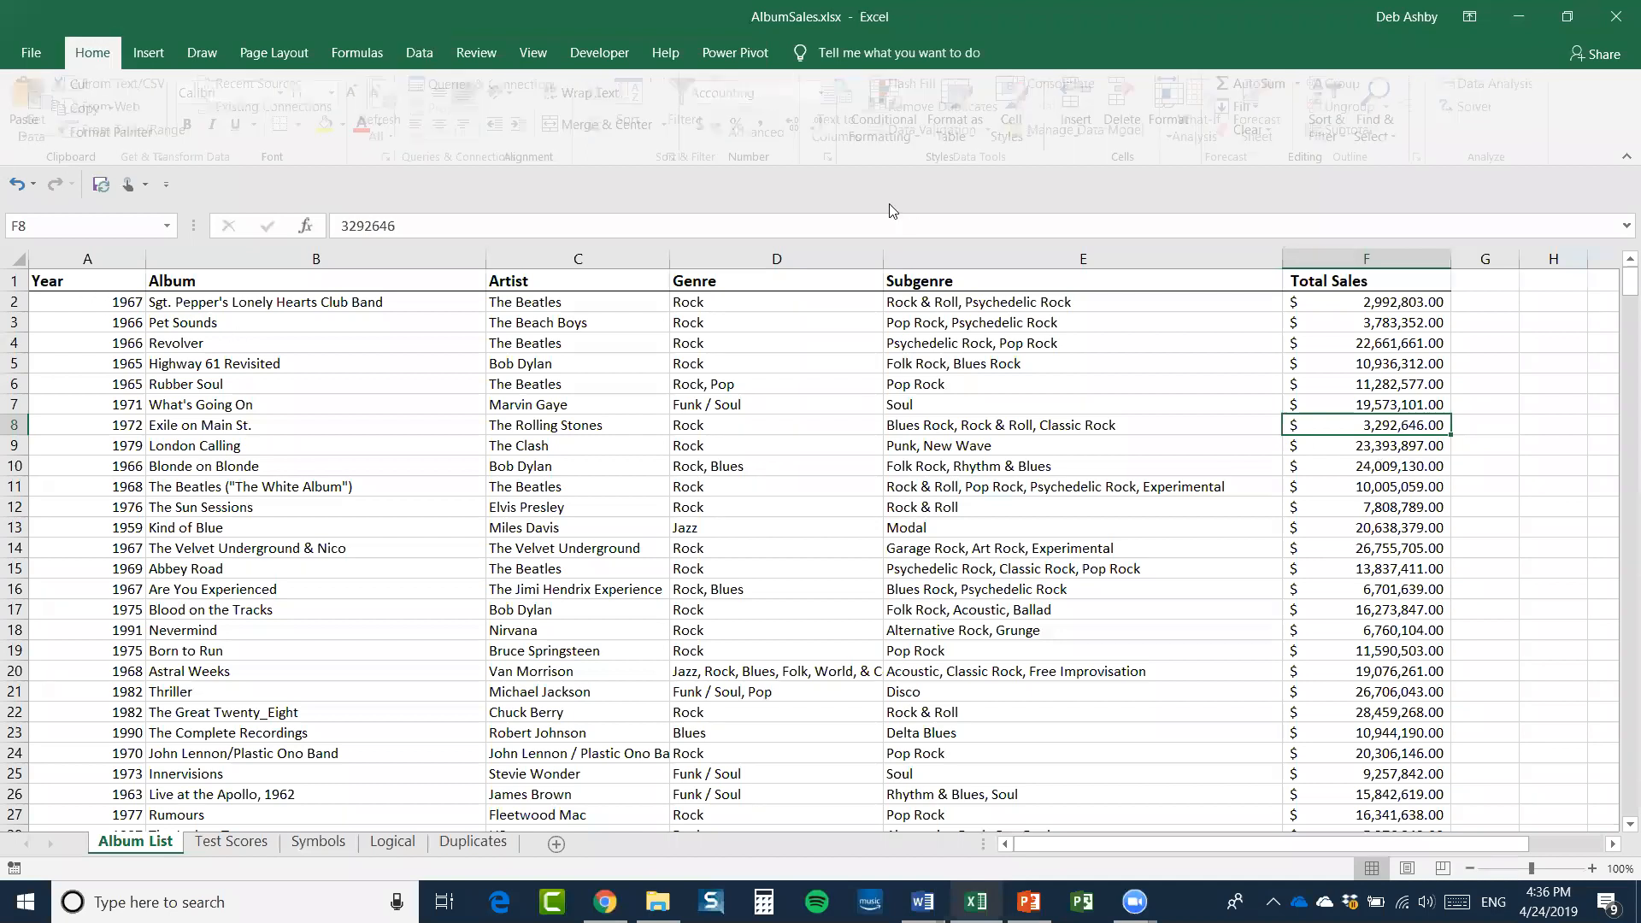
{"action": "left_click", "coordinate": [919, 134]}
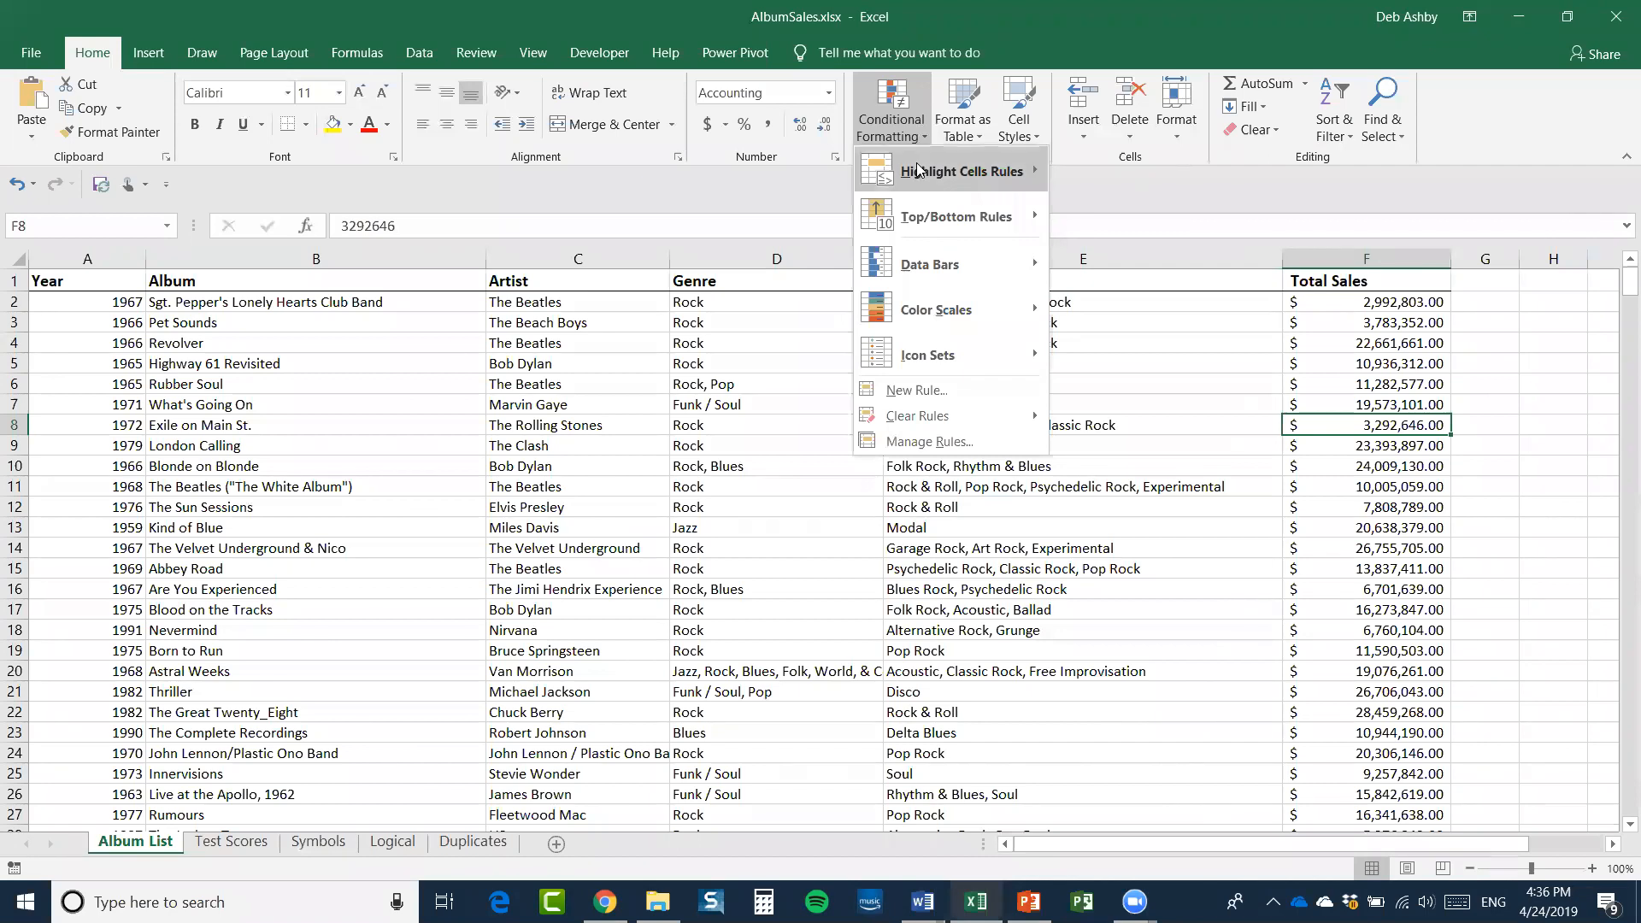
{"action": "mouse_move", "coordinate": [919, 170]}
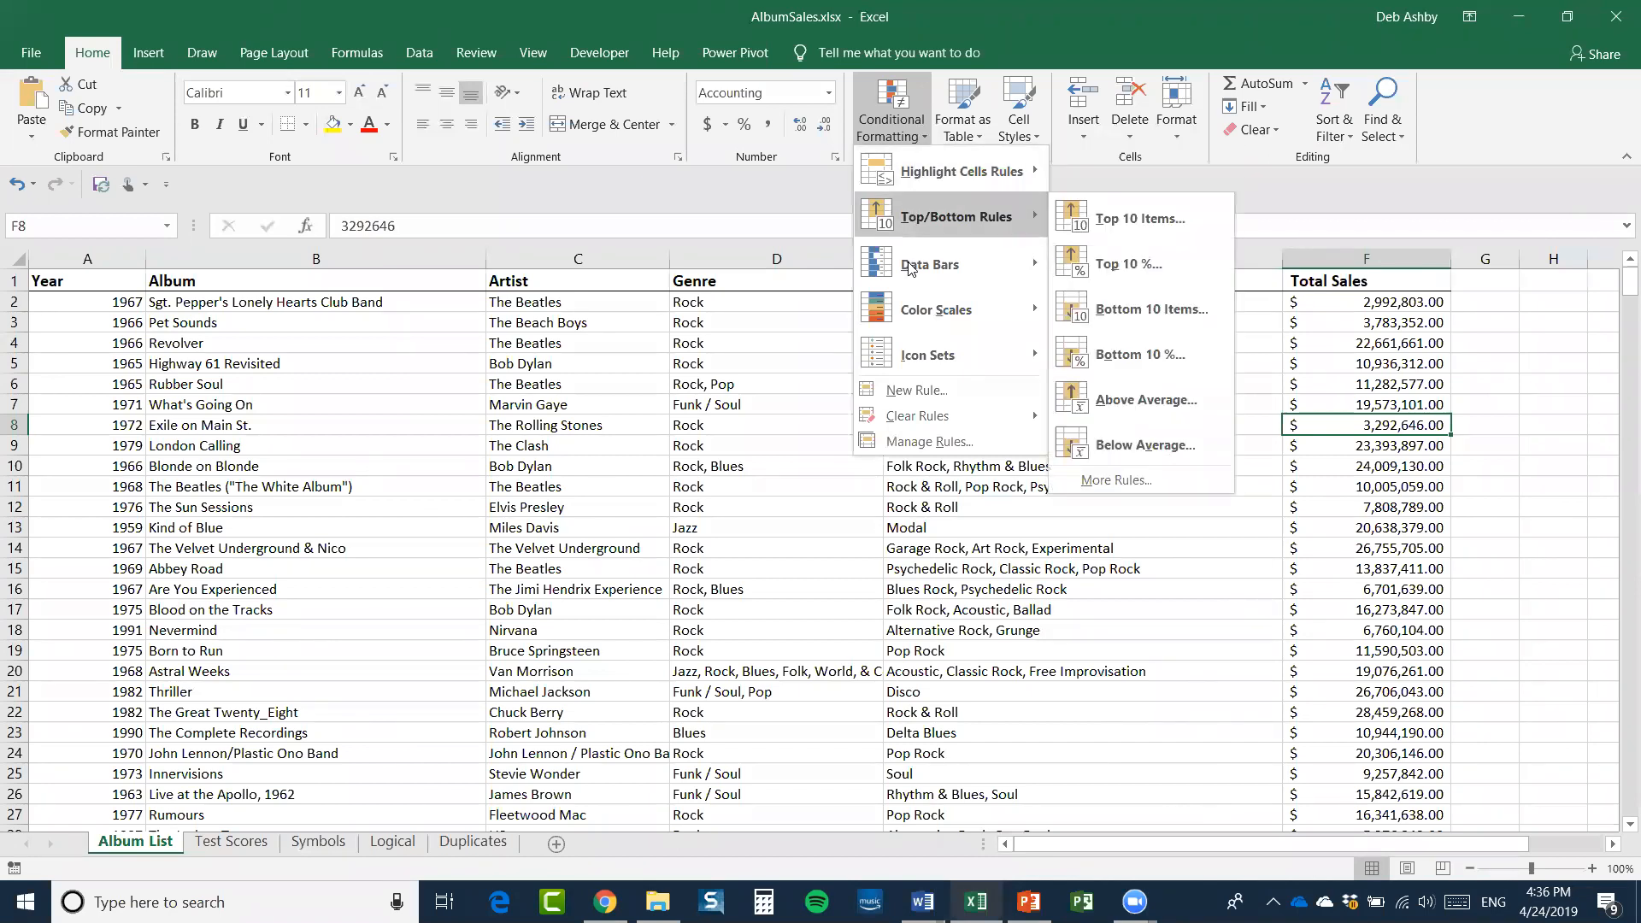
{"action": "mouse_move", "coordinate": [911, 365]}
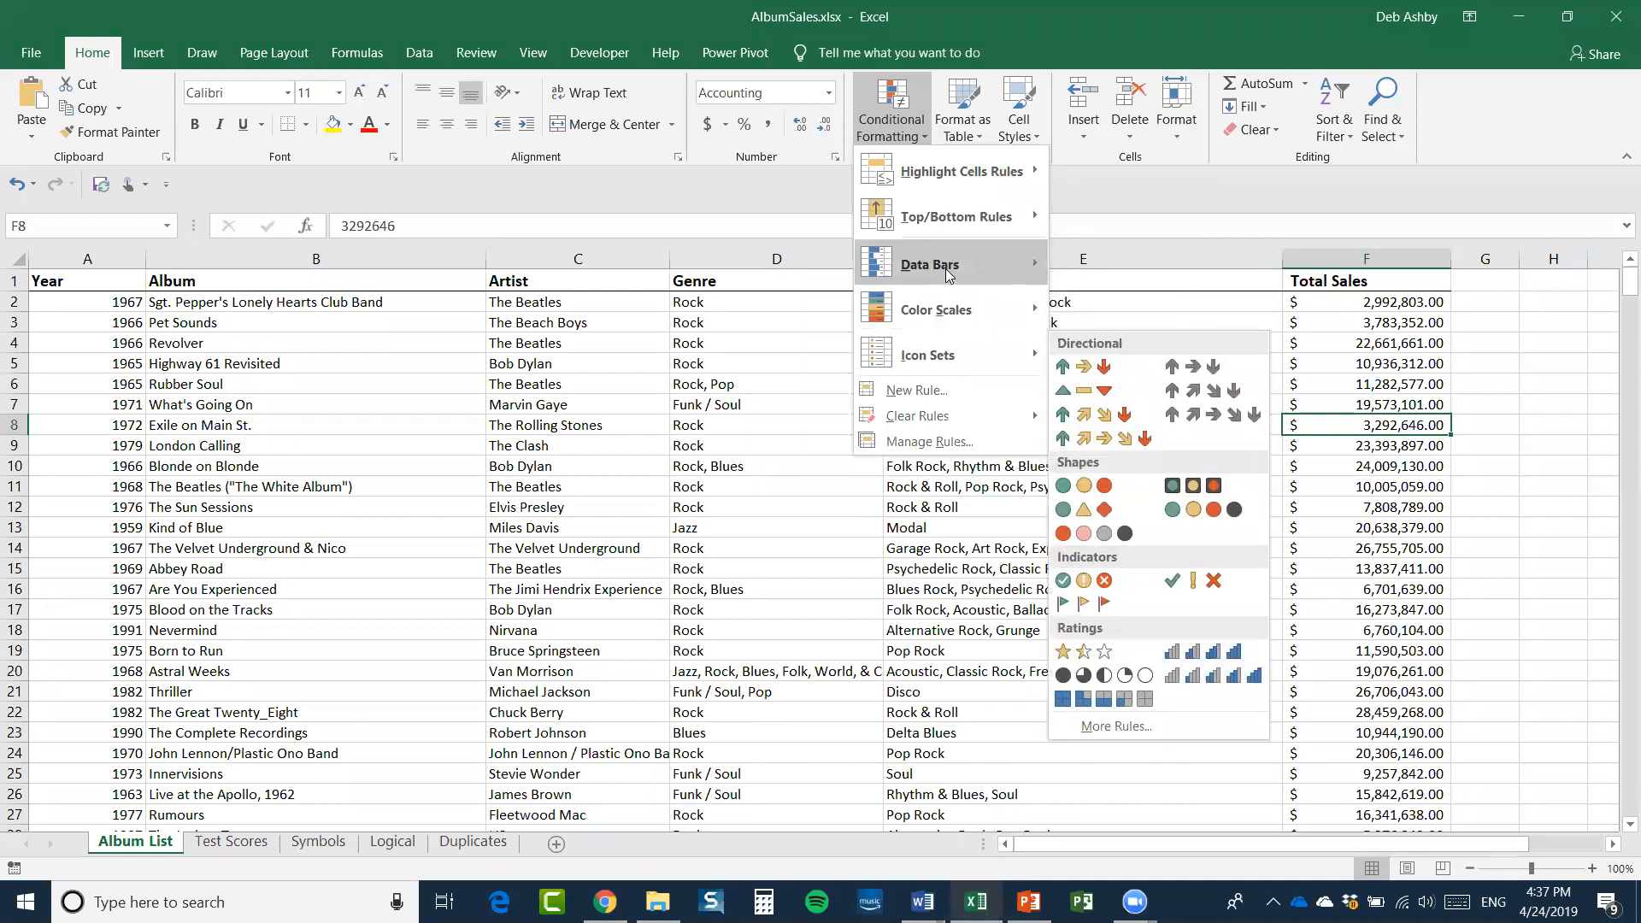
{"action": "mouse_move", "coordinate": [945, 268]}
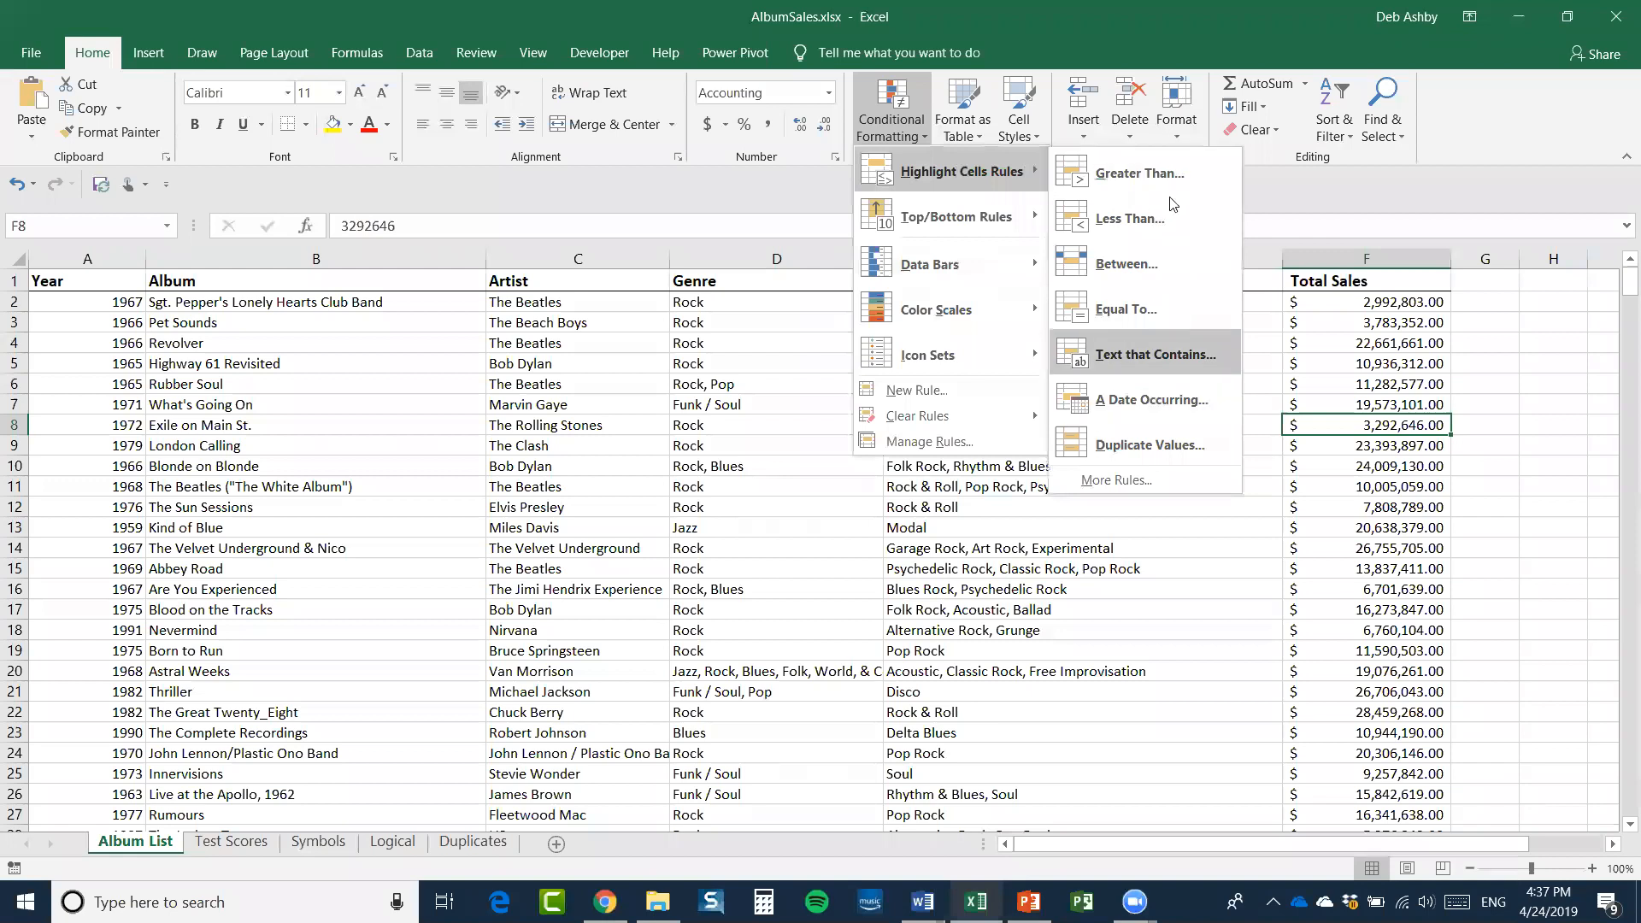
{"action": "left_click", "coordinate": [1297, 191]}
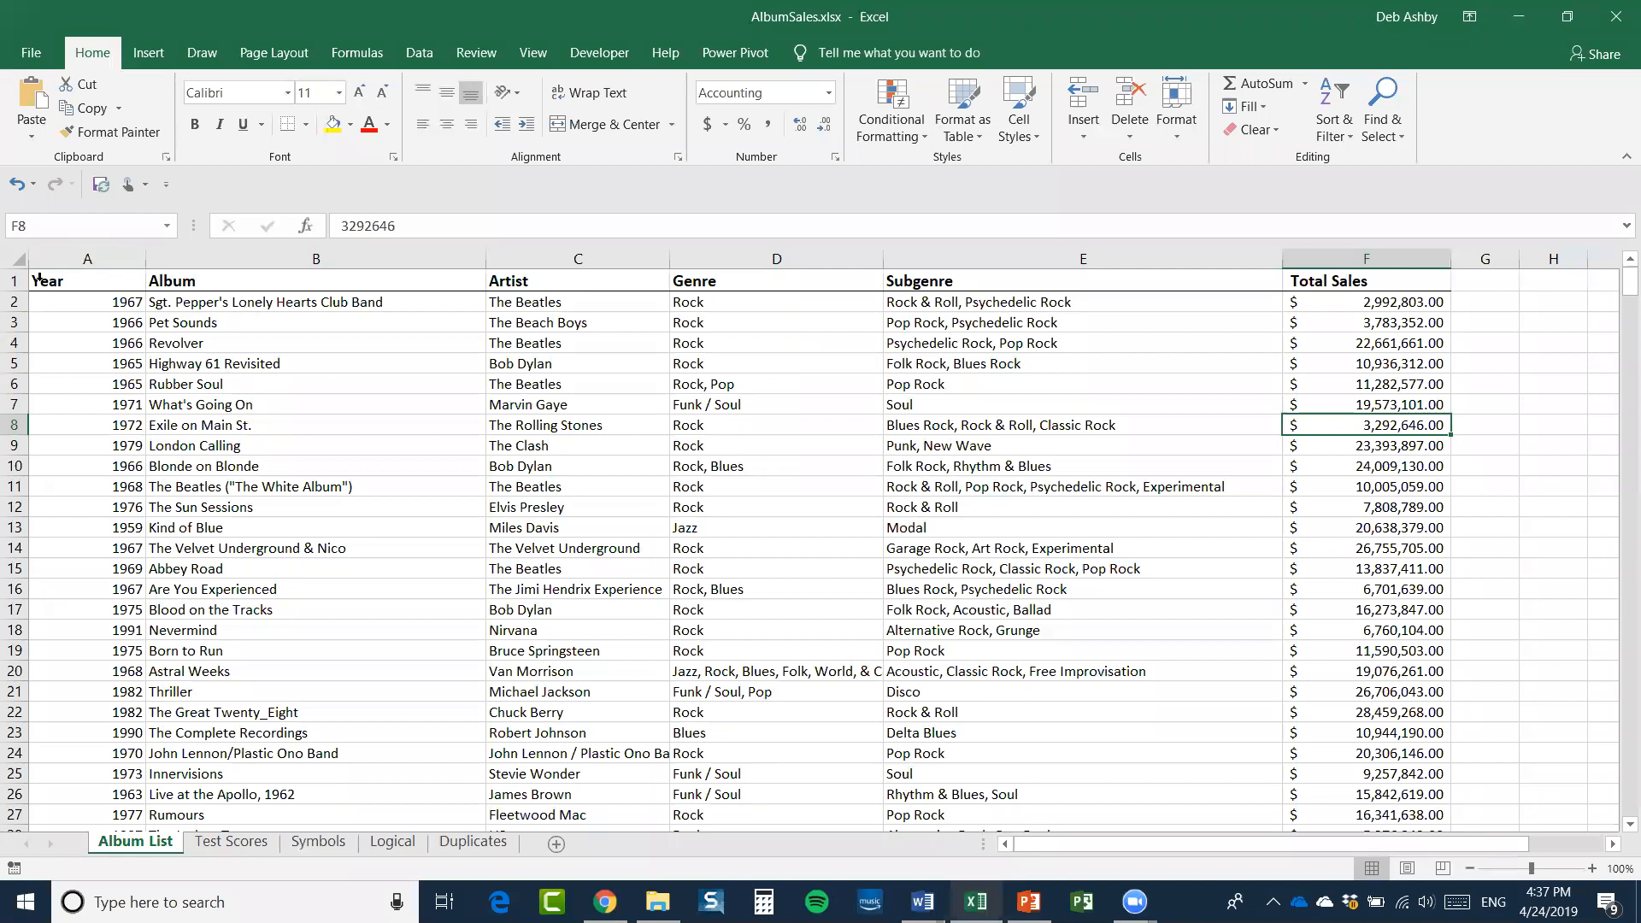
Turn on filtering for the album table's header row
{"action": "left_click", "coordinate": [72, 259]}
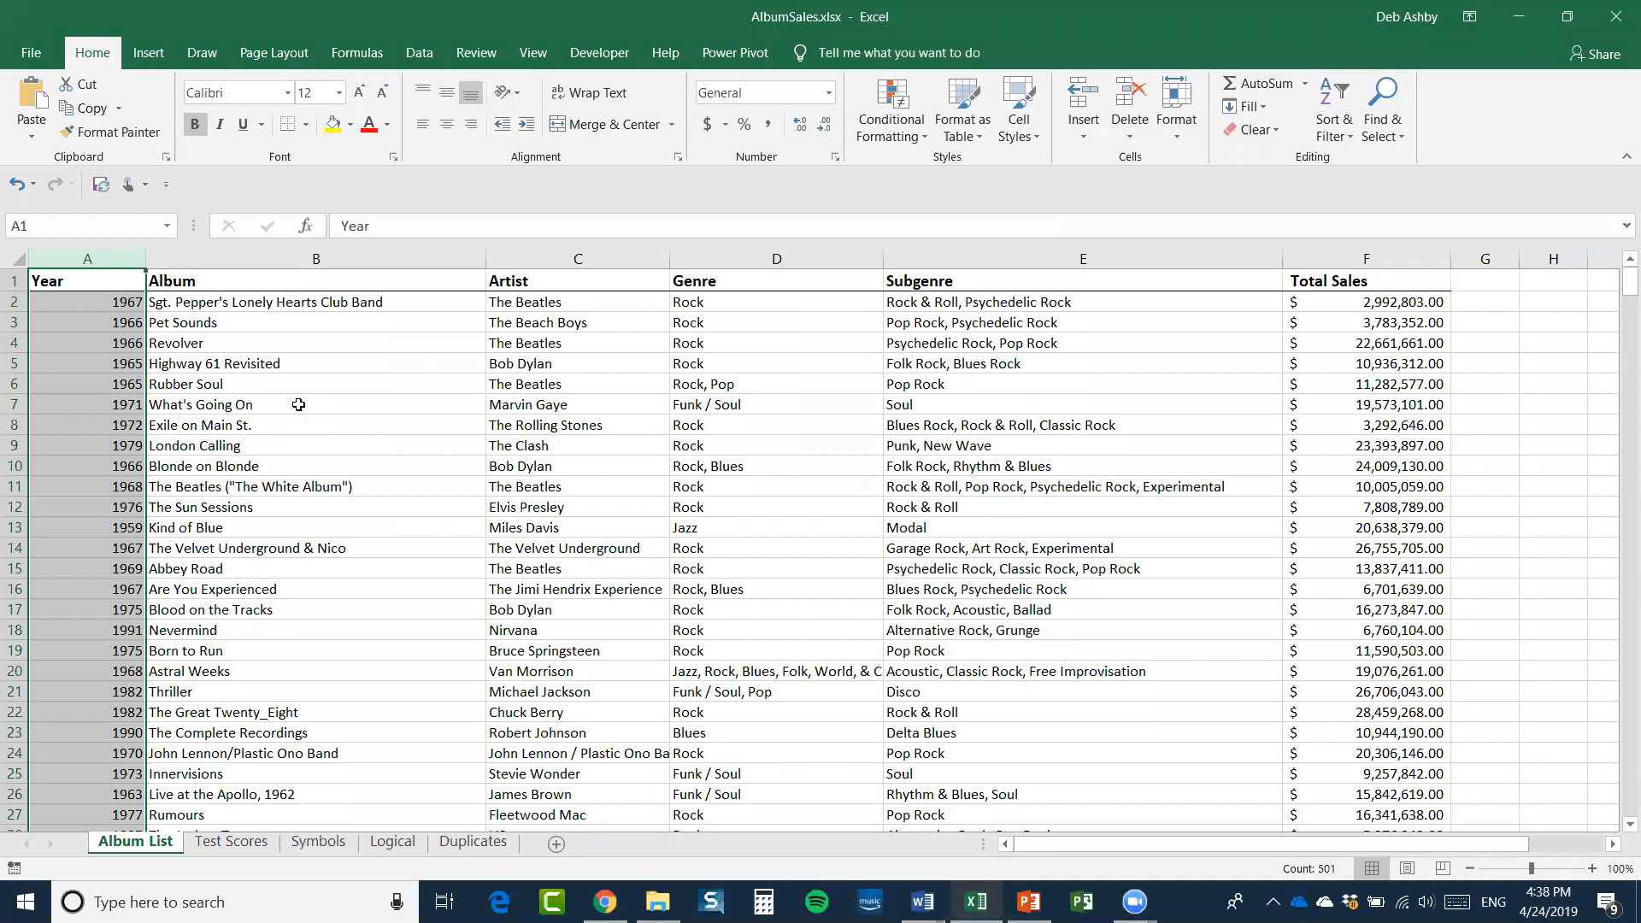
{"action": "left_click", "coordinate": [64, 282]}
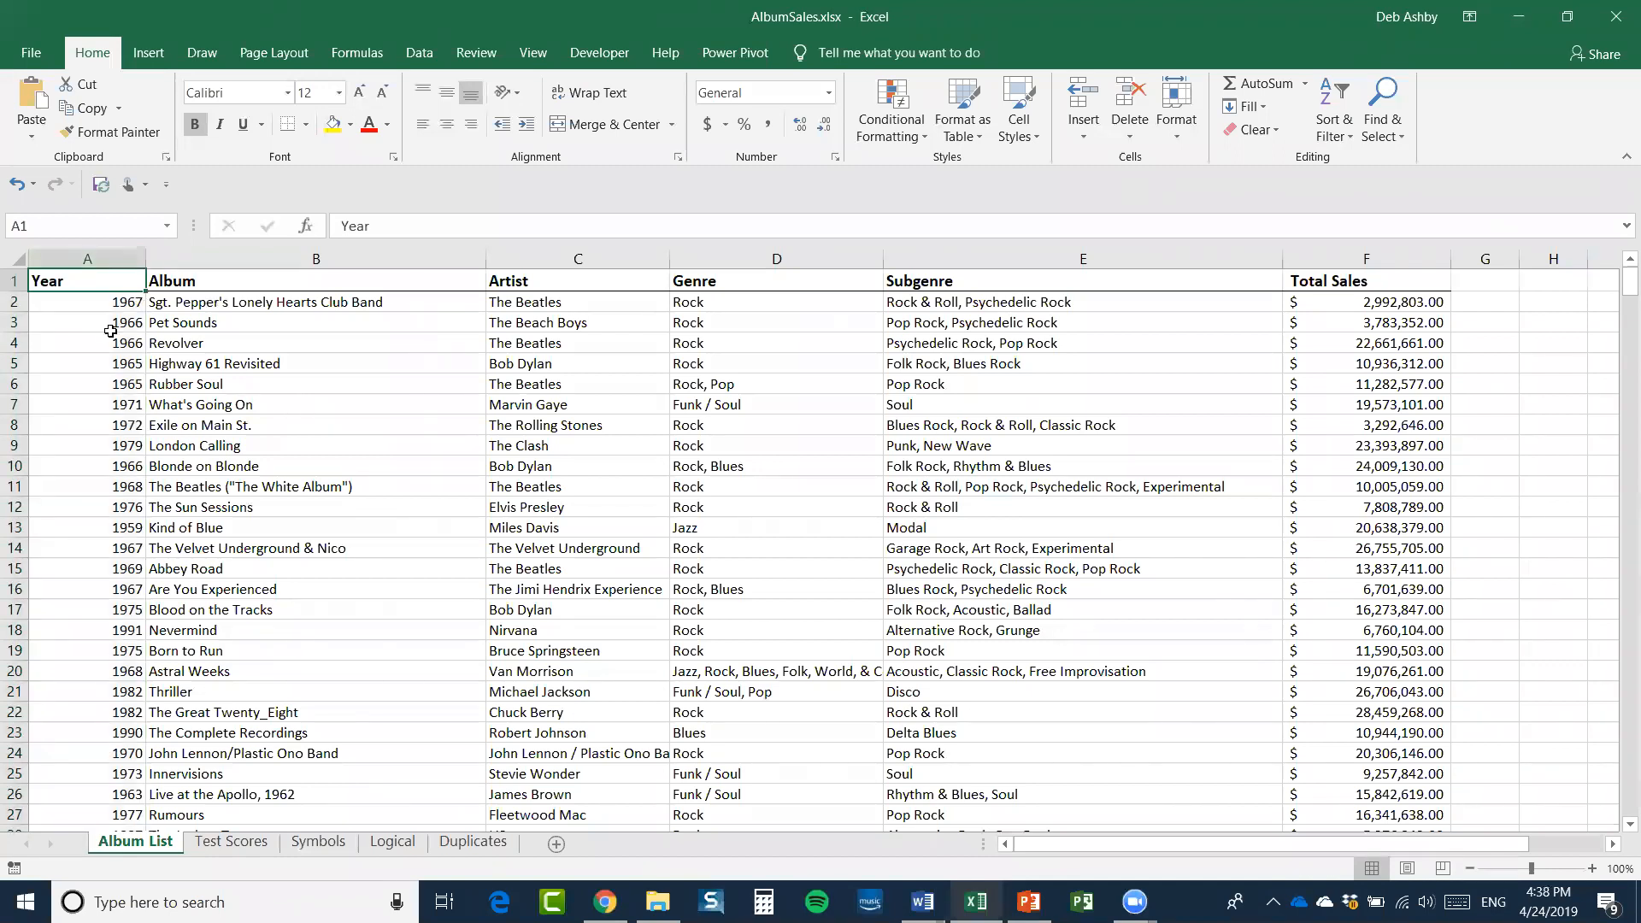
{"action": "left_click", "coordinate": [419, 53]}
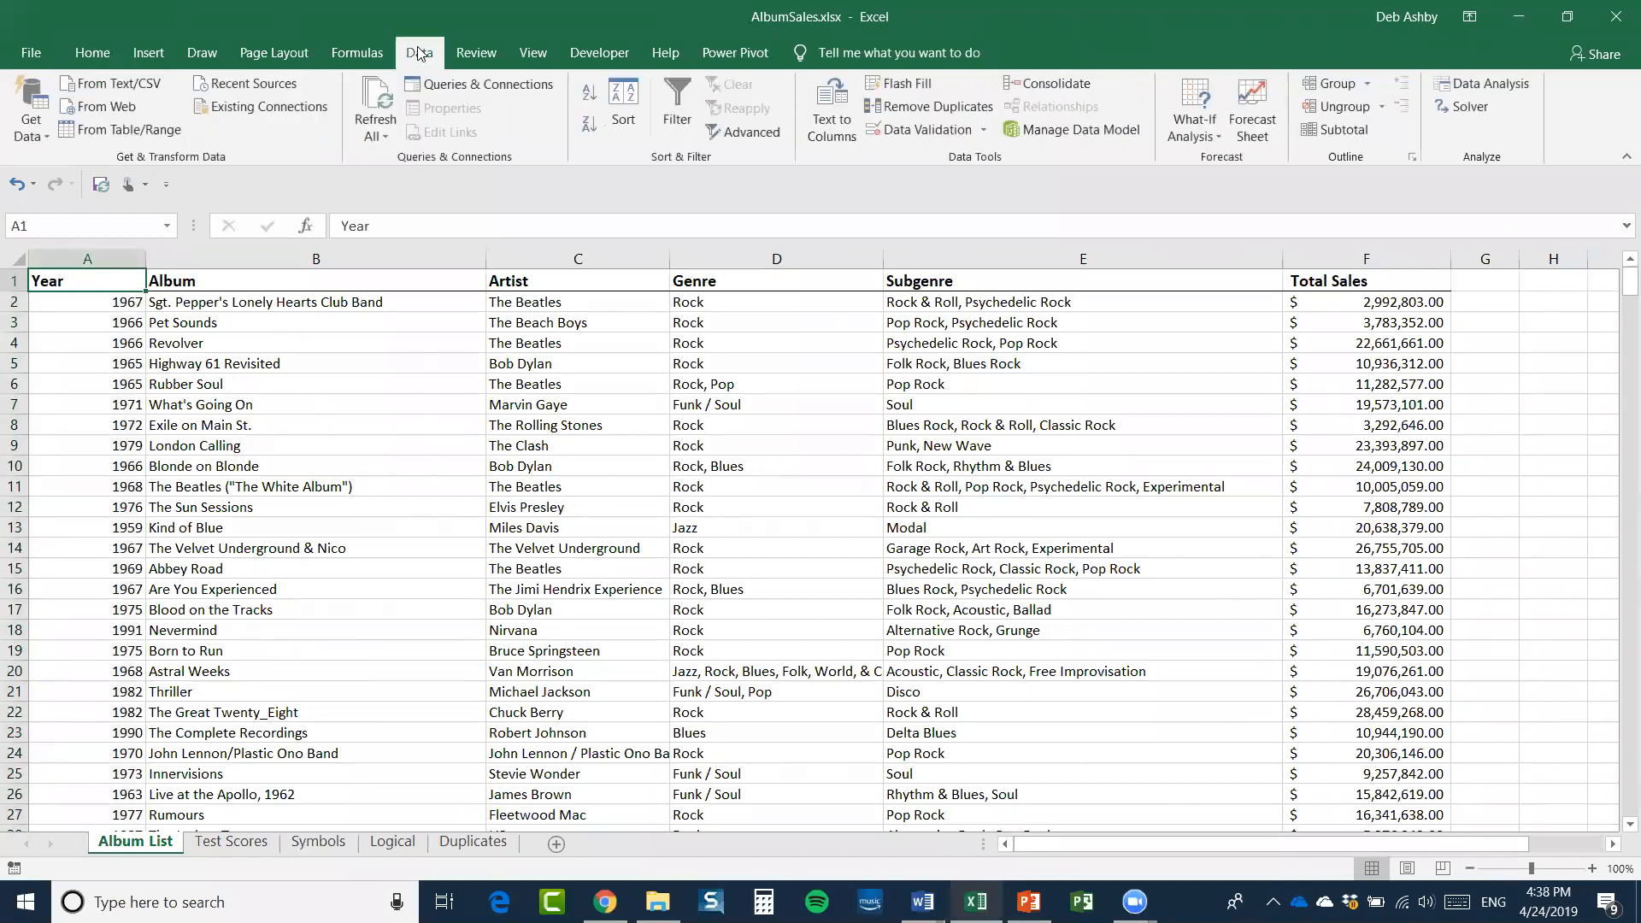
{"action": "left_click", "coordinate": [677, 108]}
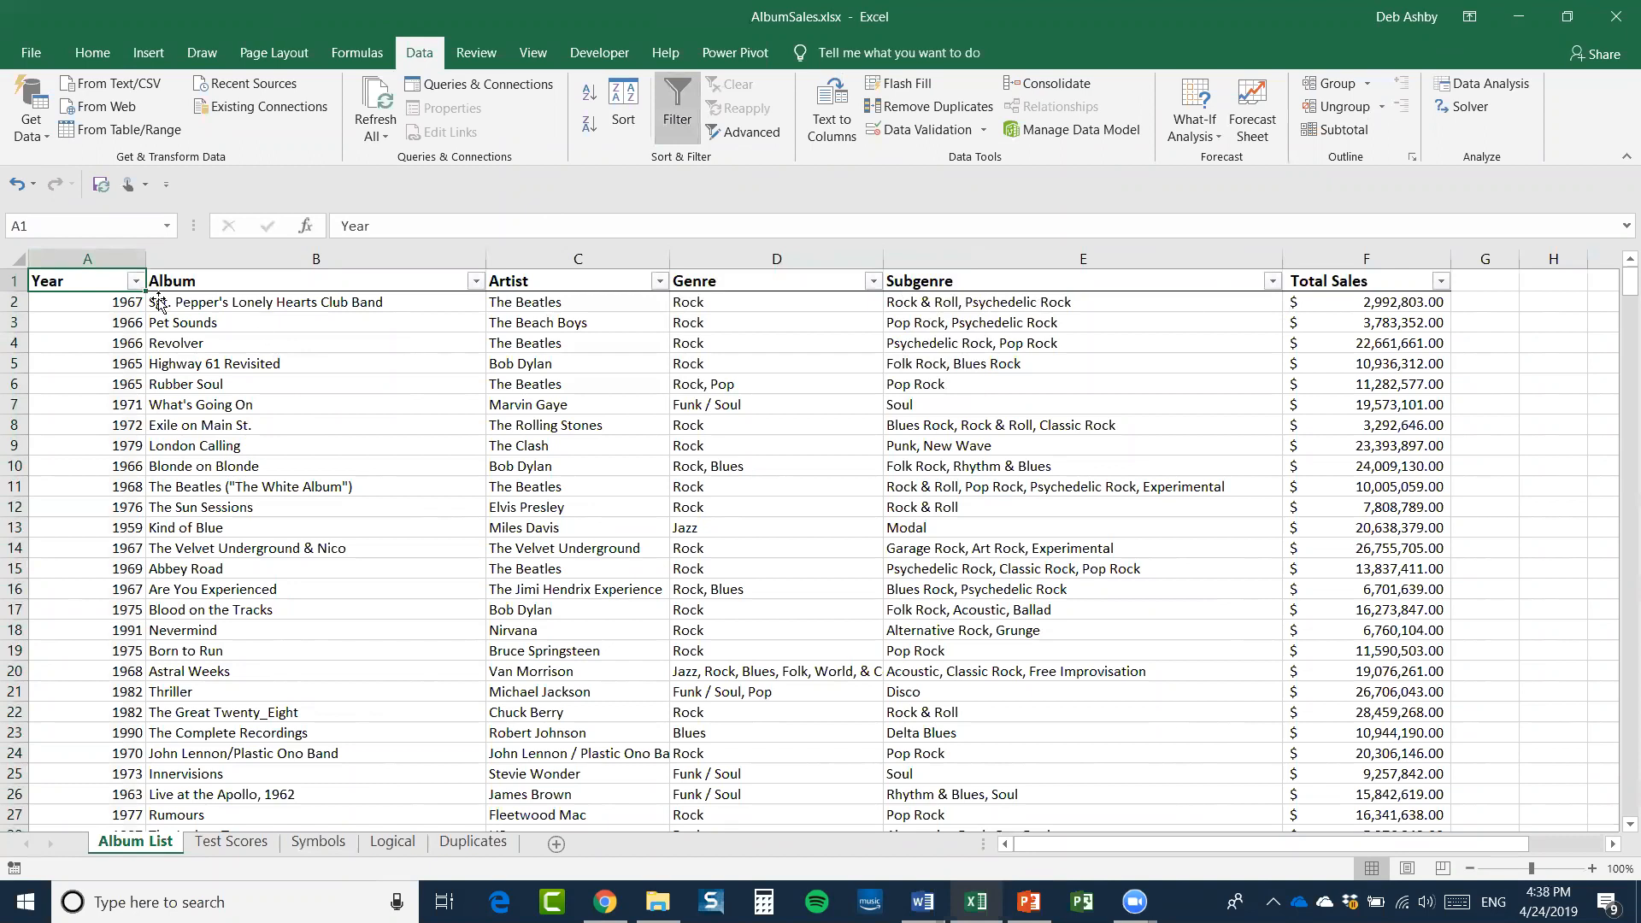
Filter the Year column to show only the 1965 albums
{"action": "left_click", "coordinate": [135, 281]}
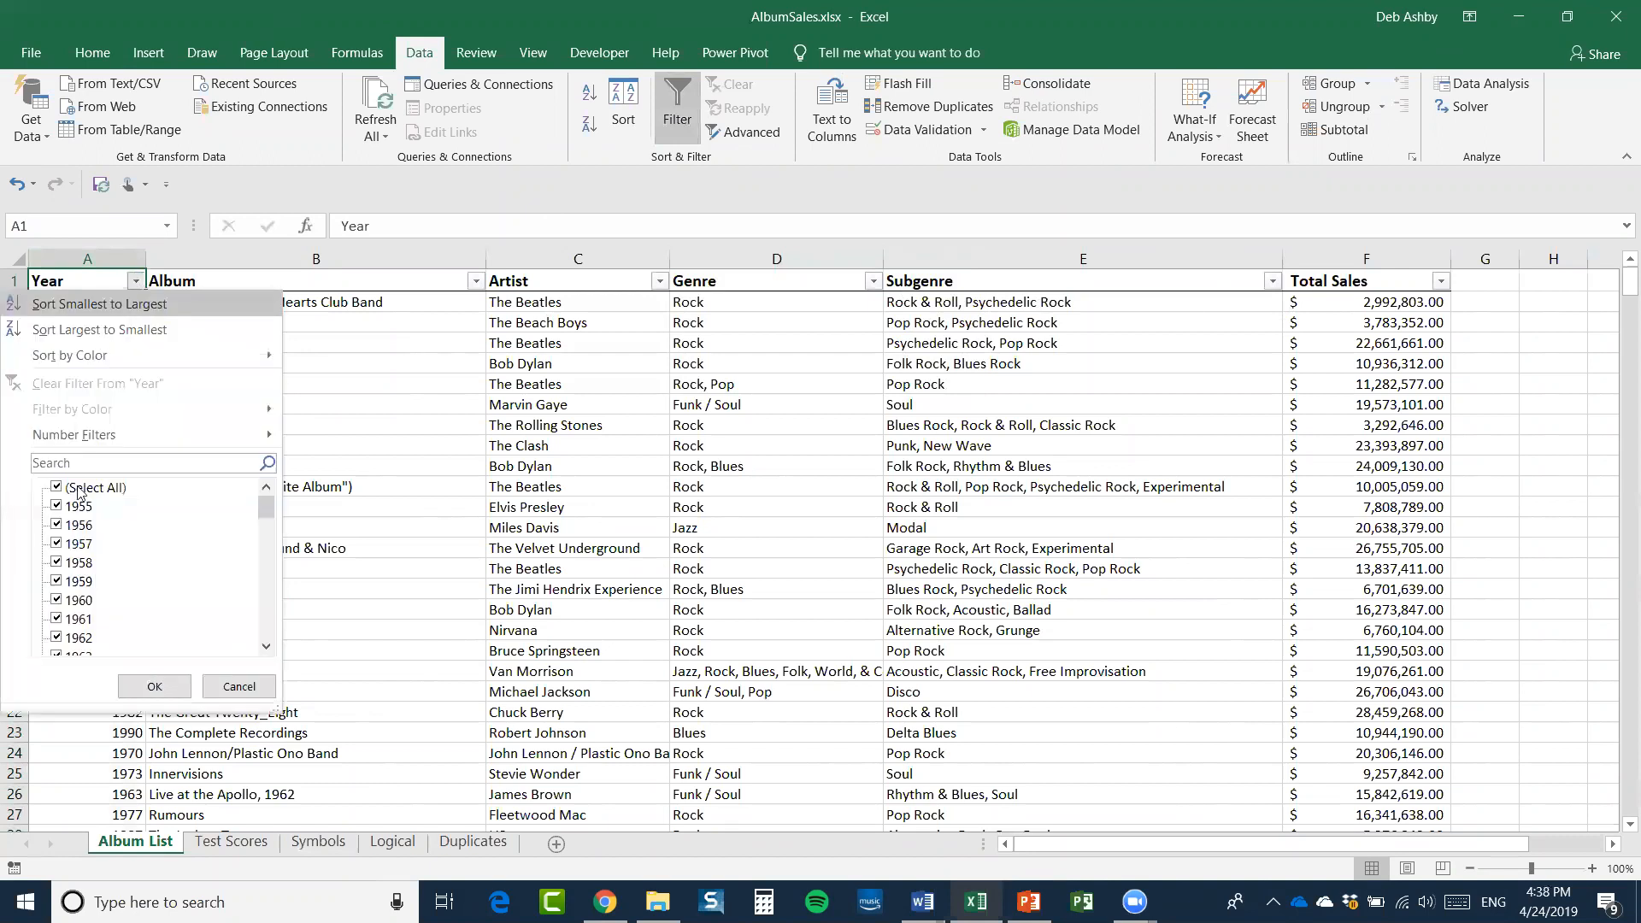
{"action": "left_click", "coordinate": [57, 488]}
{"action": "left_click", "coordinate": [266, 648]}
{"action": "left_click", "coordinate": [266, 648]}
{"action": "left_click", "coordinate": [266, 648]}
{"action": "left_click", "coordinate": [55, 638]}
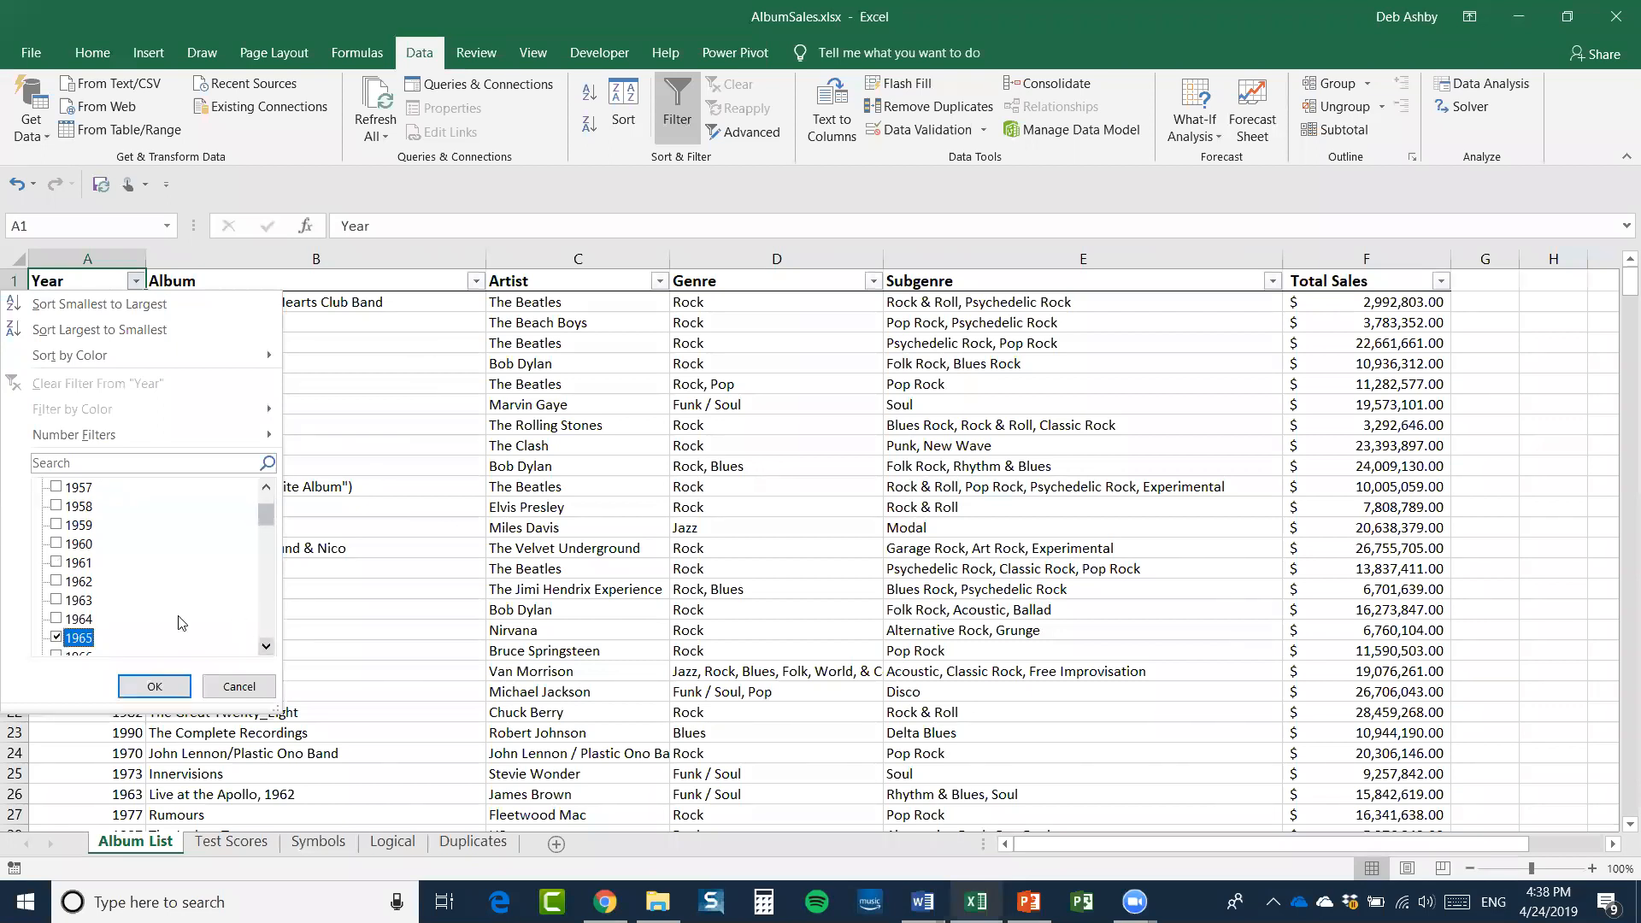
{"action": "left_click", "coordinate": [167, 677]}
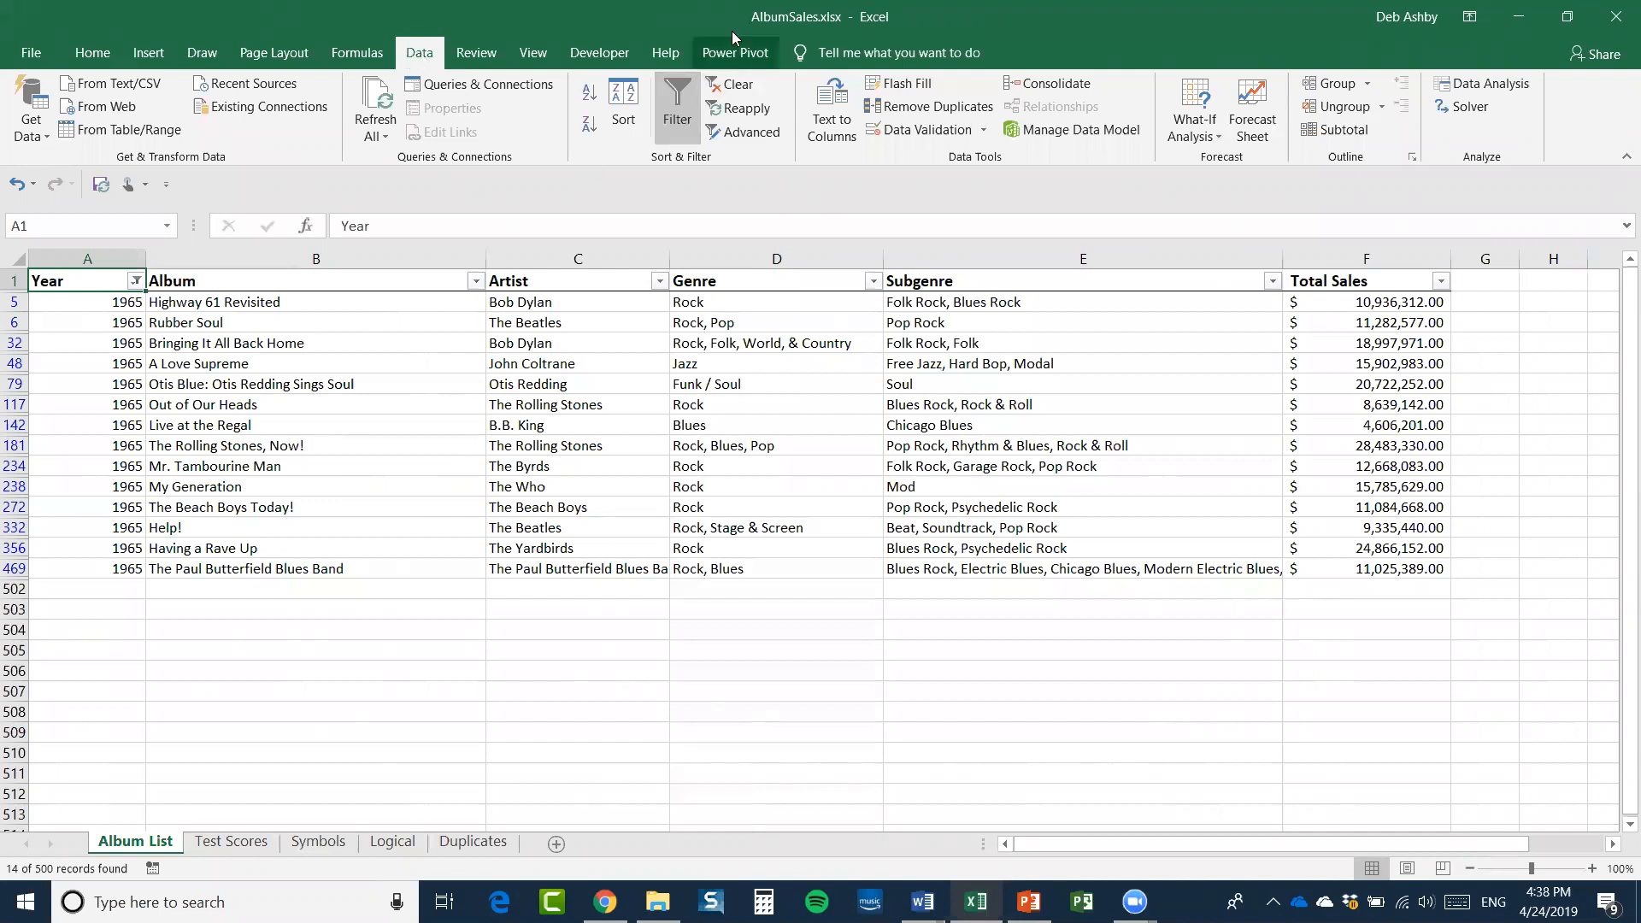
Clear the Year filter and turn off filtering for the album table
{"action": "left_click", "coordinate": [733, 85]}
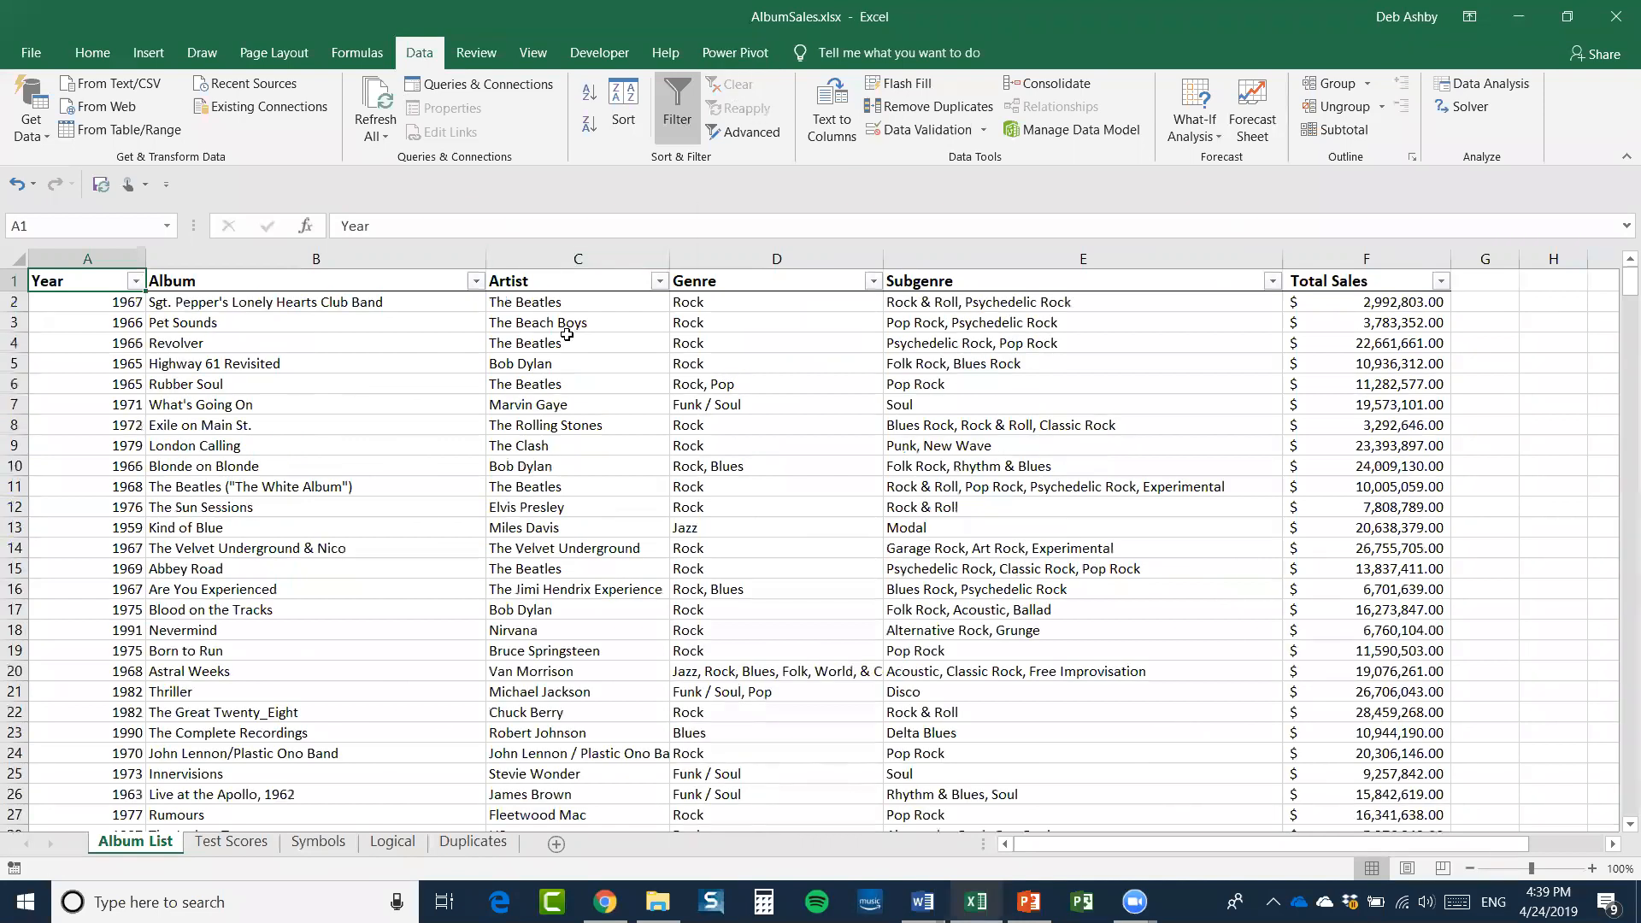
{"action": "left_click", "coordinate": [678, 110]}
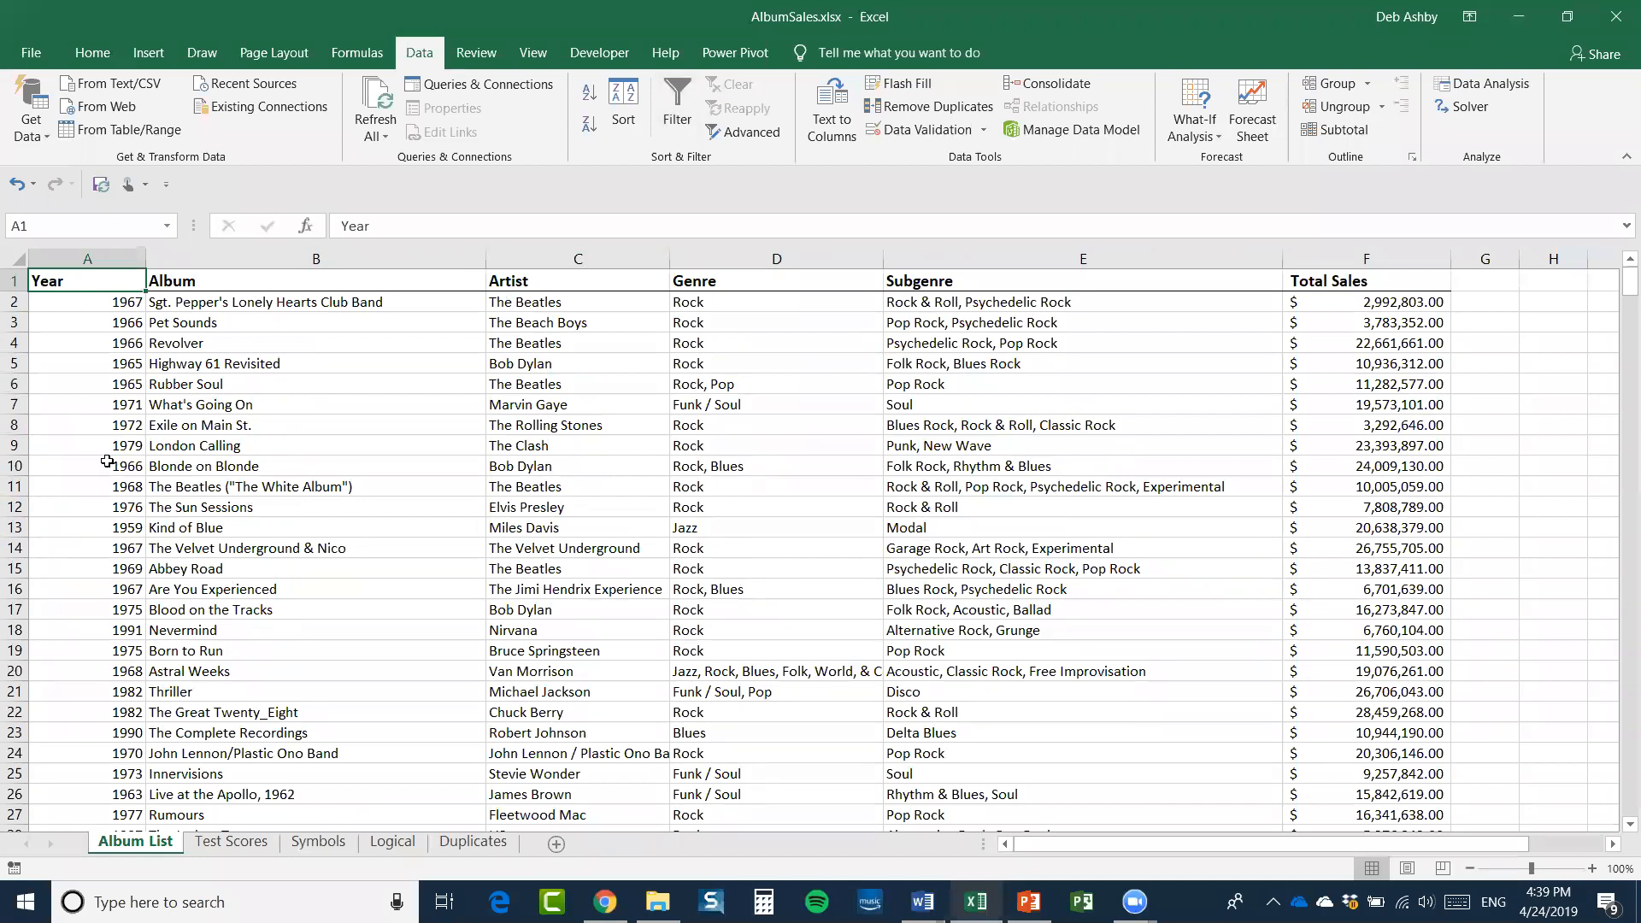
Start an Equal To highlight rule on the whole Year column for values equal to 1965
{"action": "left_click", "coordinate": [88, 256]}
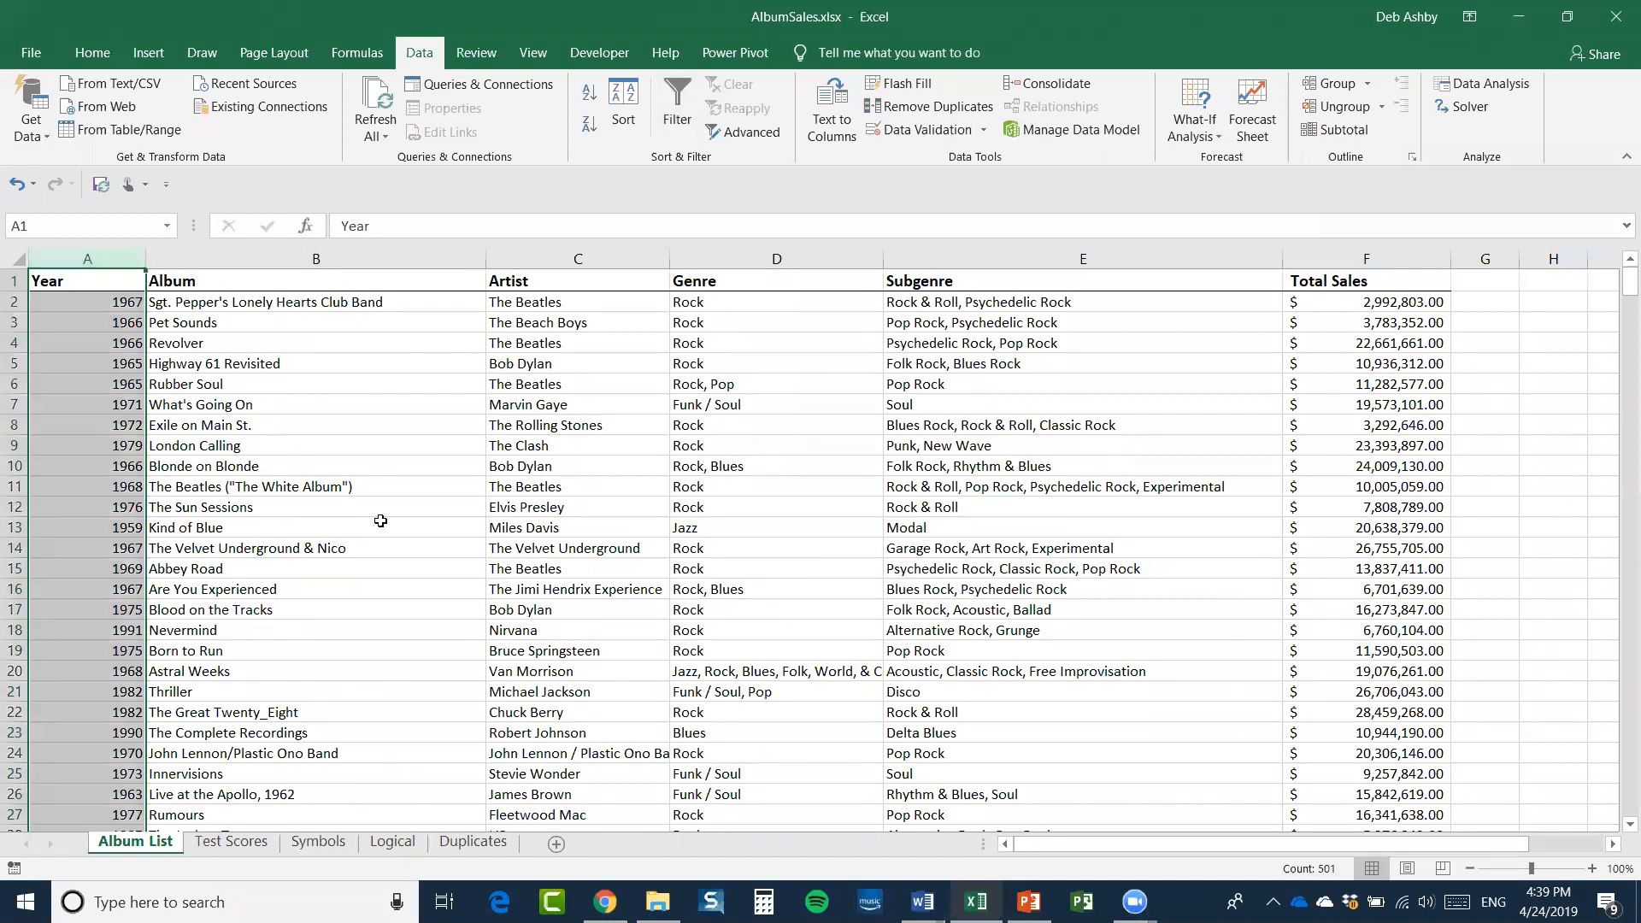
{"action": "left_click", "coordinate": [92, 55]}
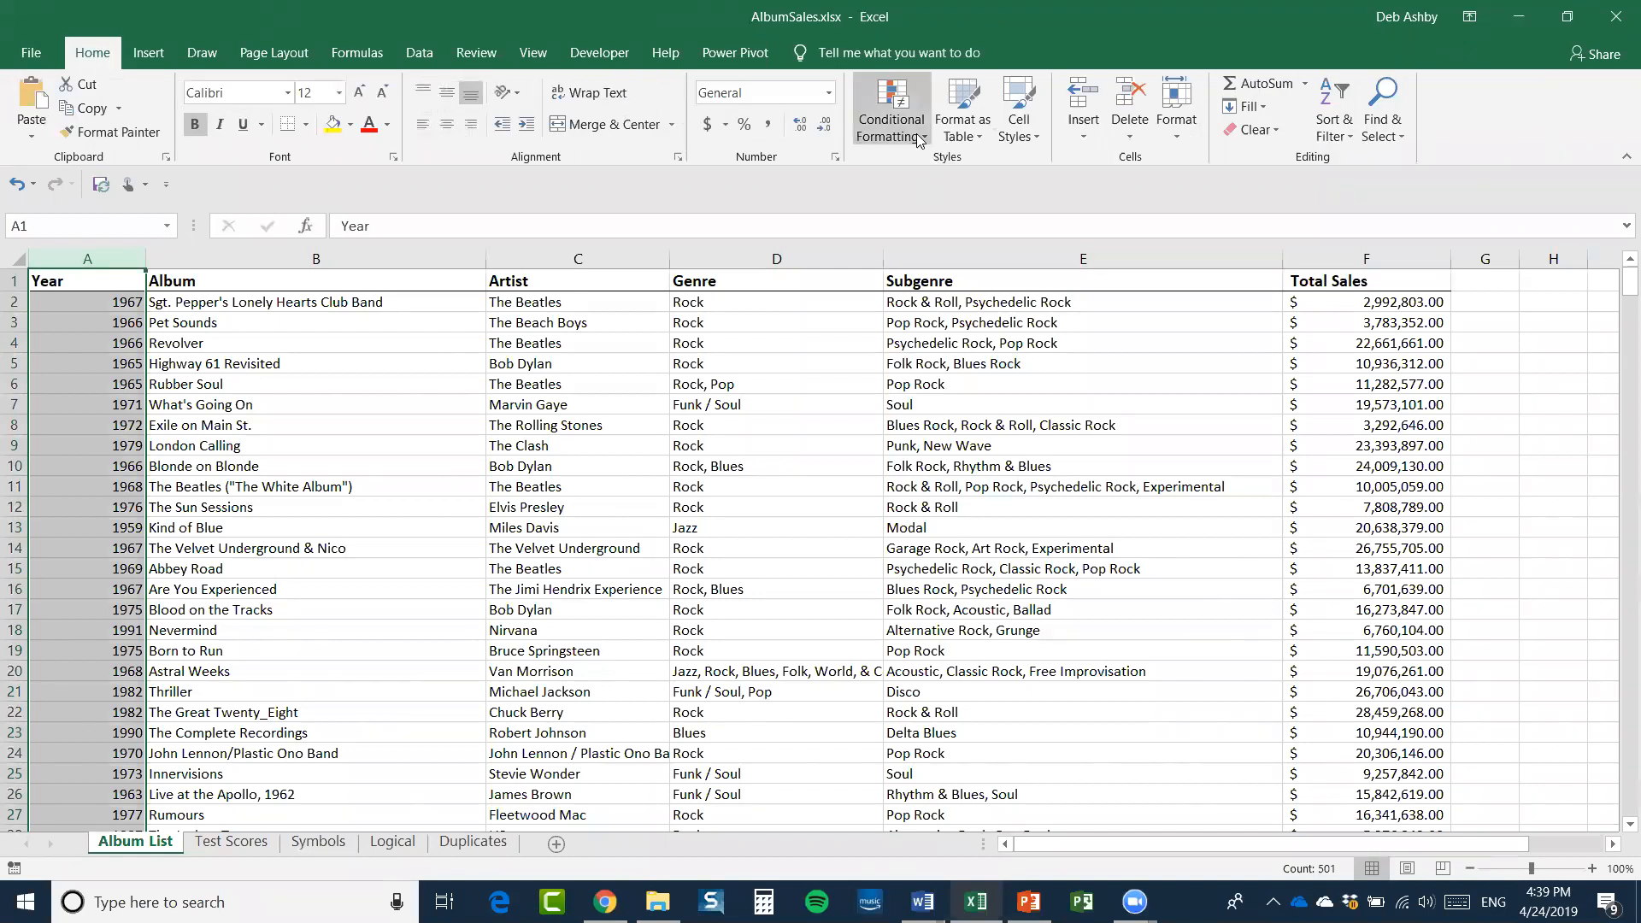
{"action": "left_click", "coordinate": [916, 138]}
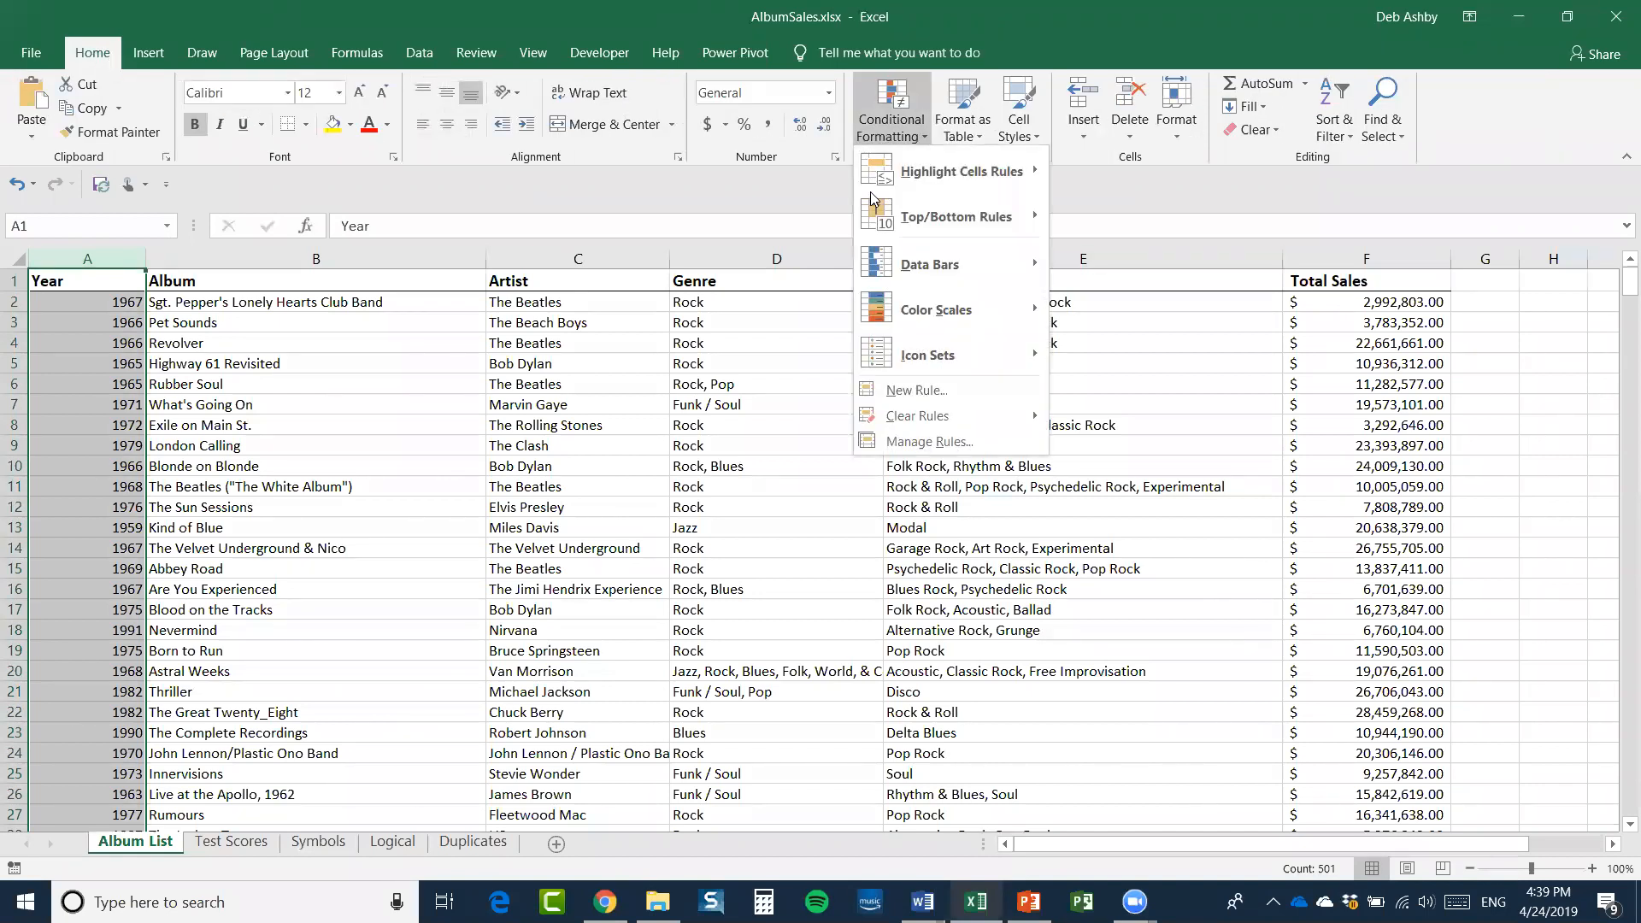
{"action": "mouse_move", "coordinate": [888, 178]}
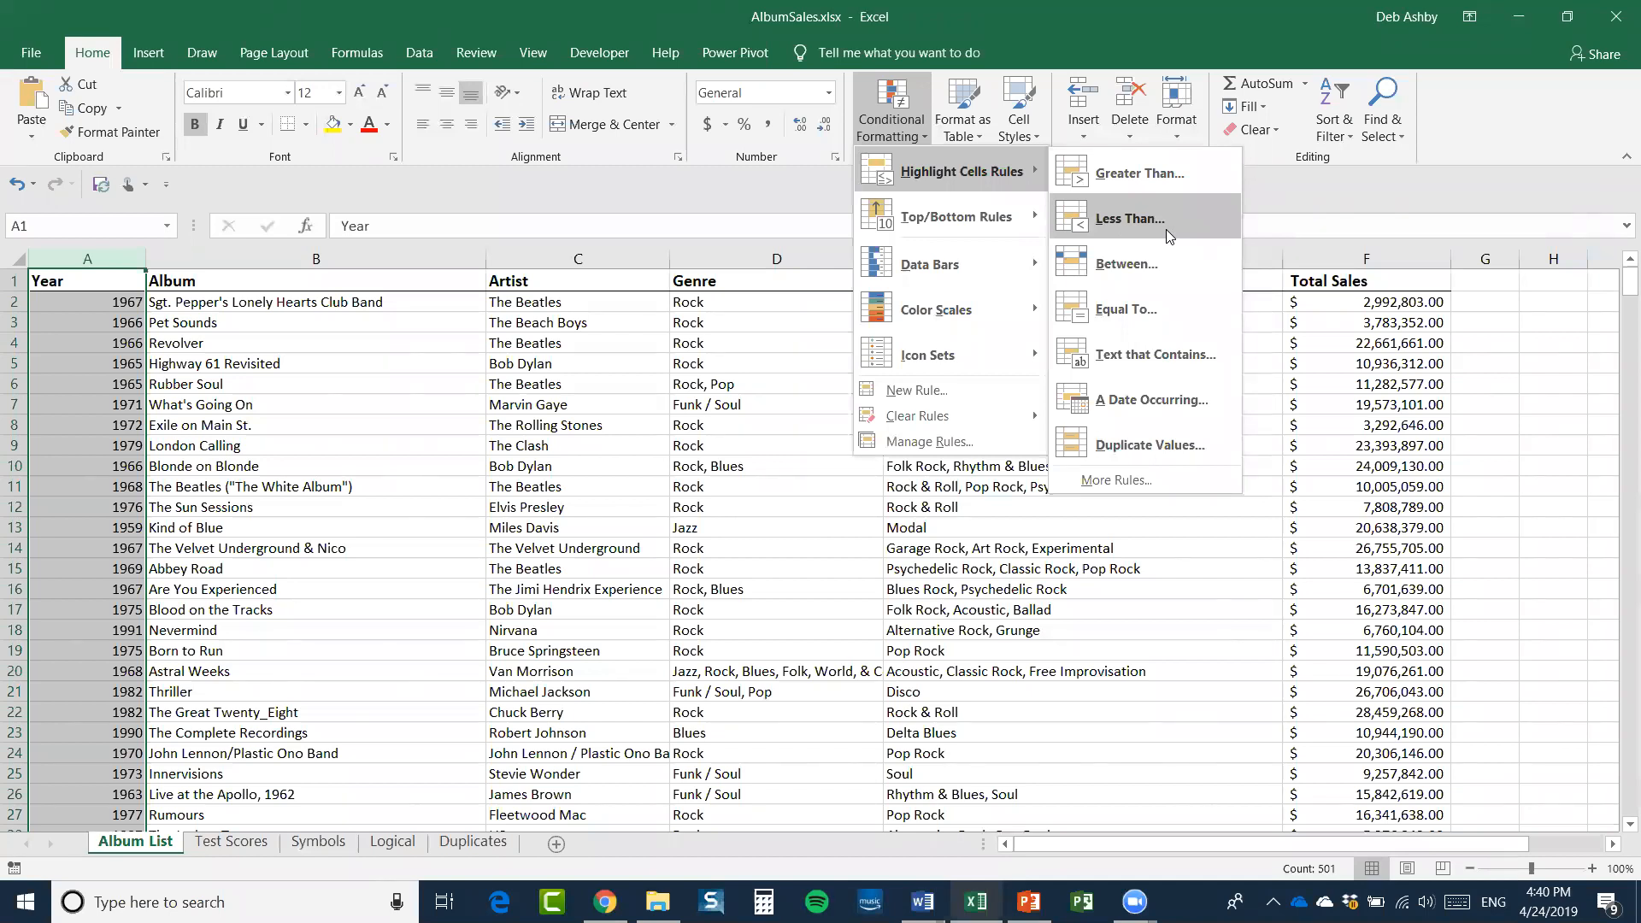
{"action": "left_click", "coordinate": [1176, 309]}
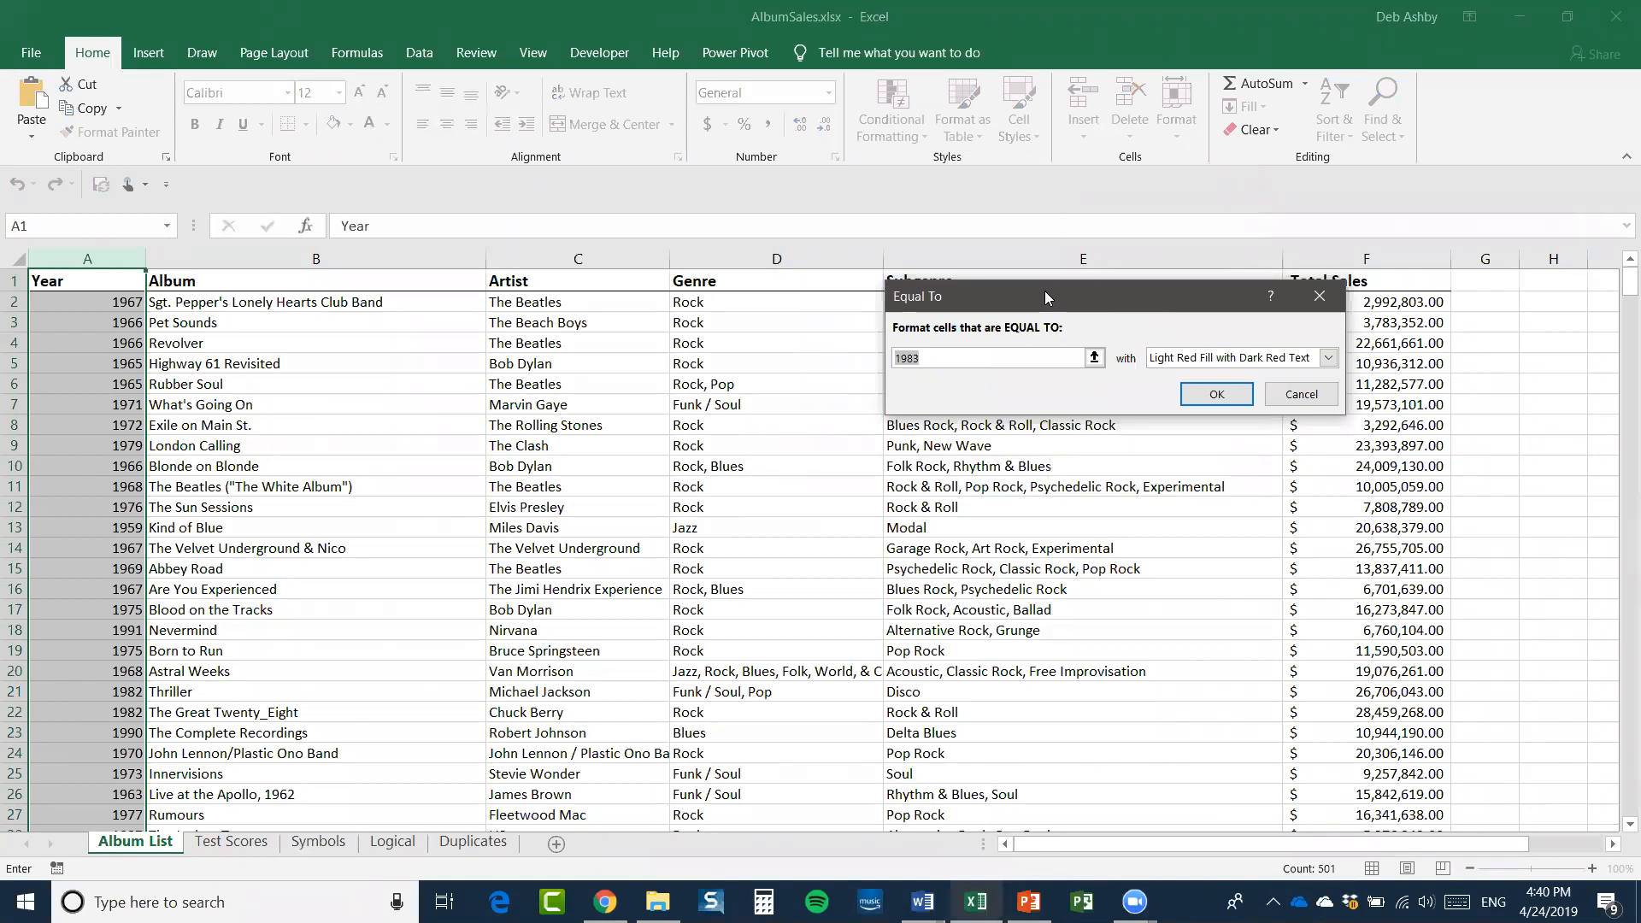
{"action": "left_click_drag", "start_coordinate": [1044, 296], "coordinate": [778, 295]}
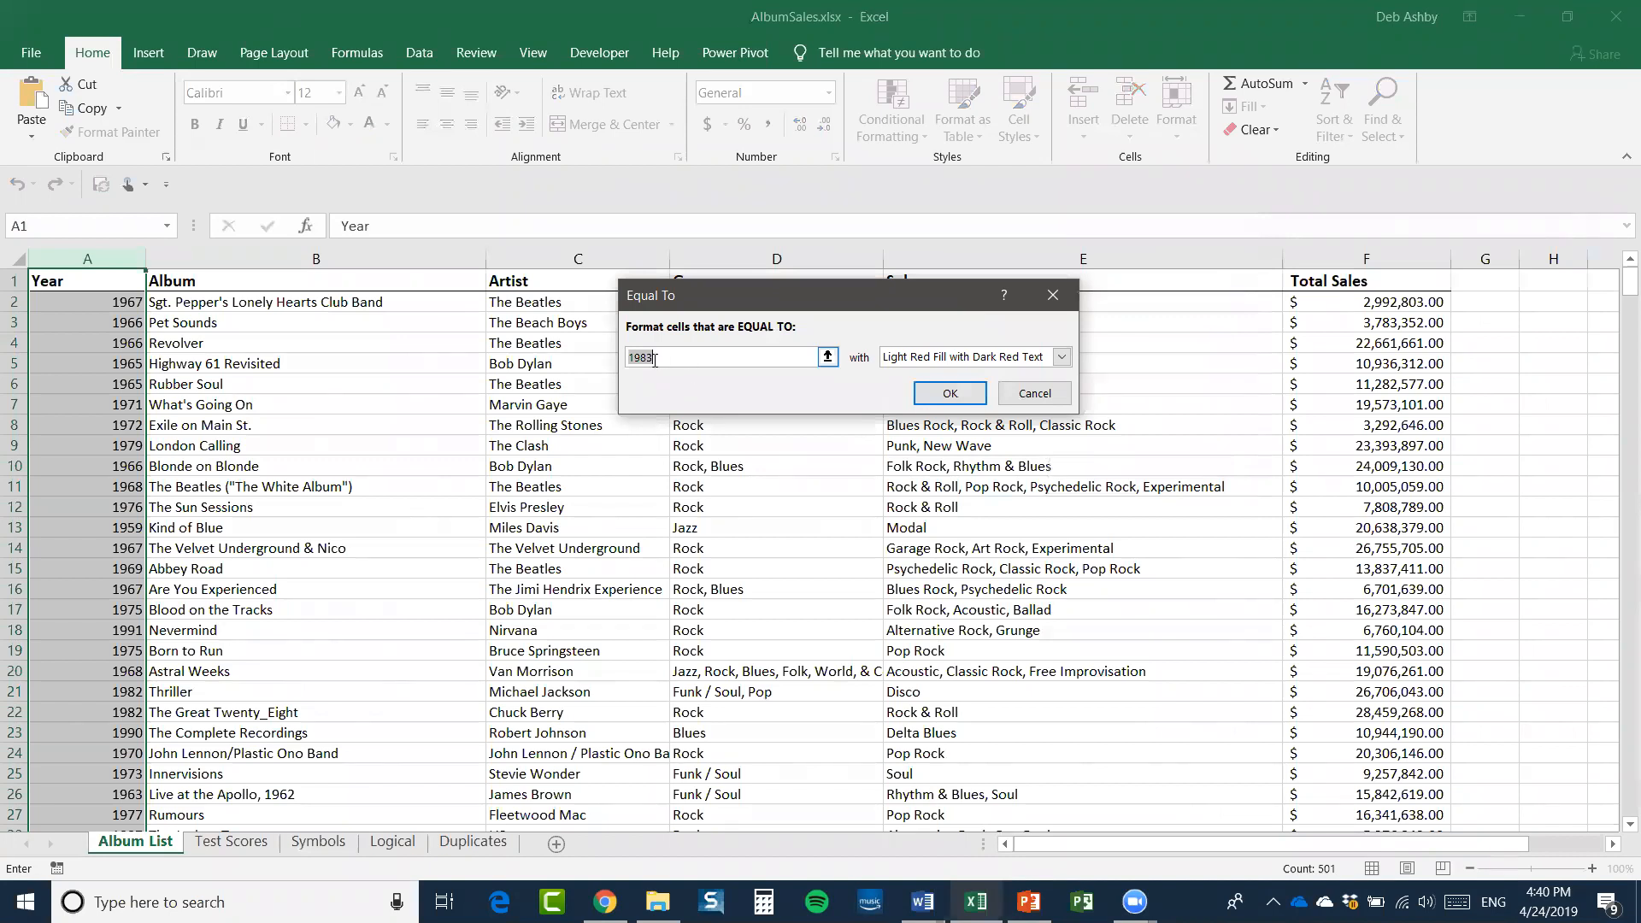
{"action": "type", "text": "1965"}
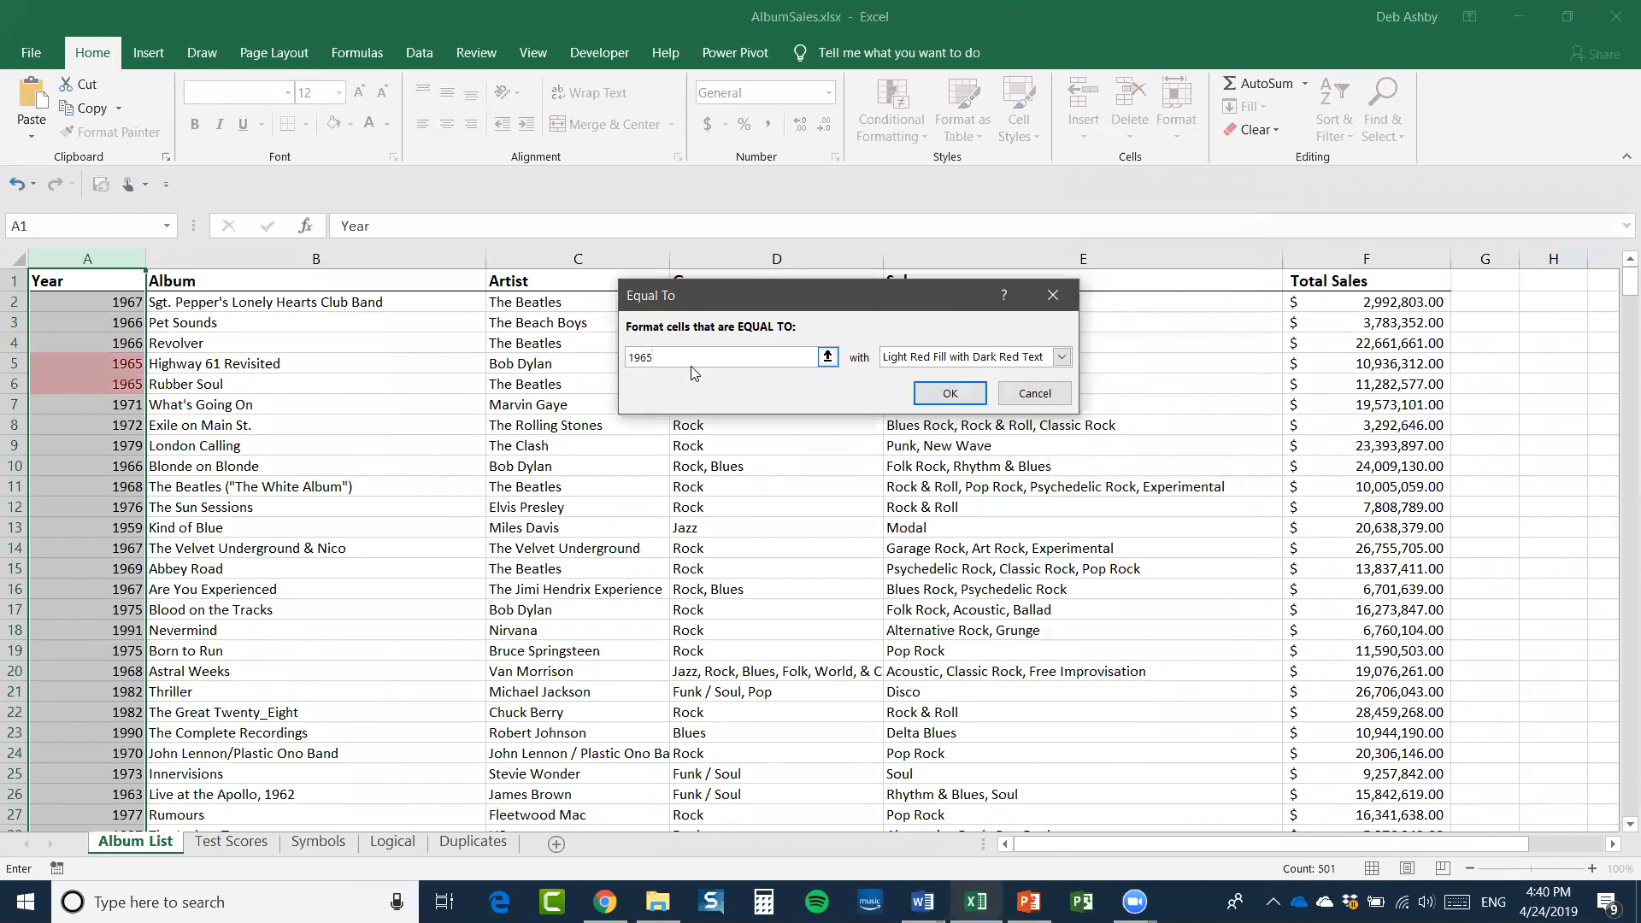
Set the 1965 rule's format to Green Fill with Dark Green Text, apply it, and check the Year column
{"action": "left_click", "coordinate": [1062, 357]}
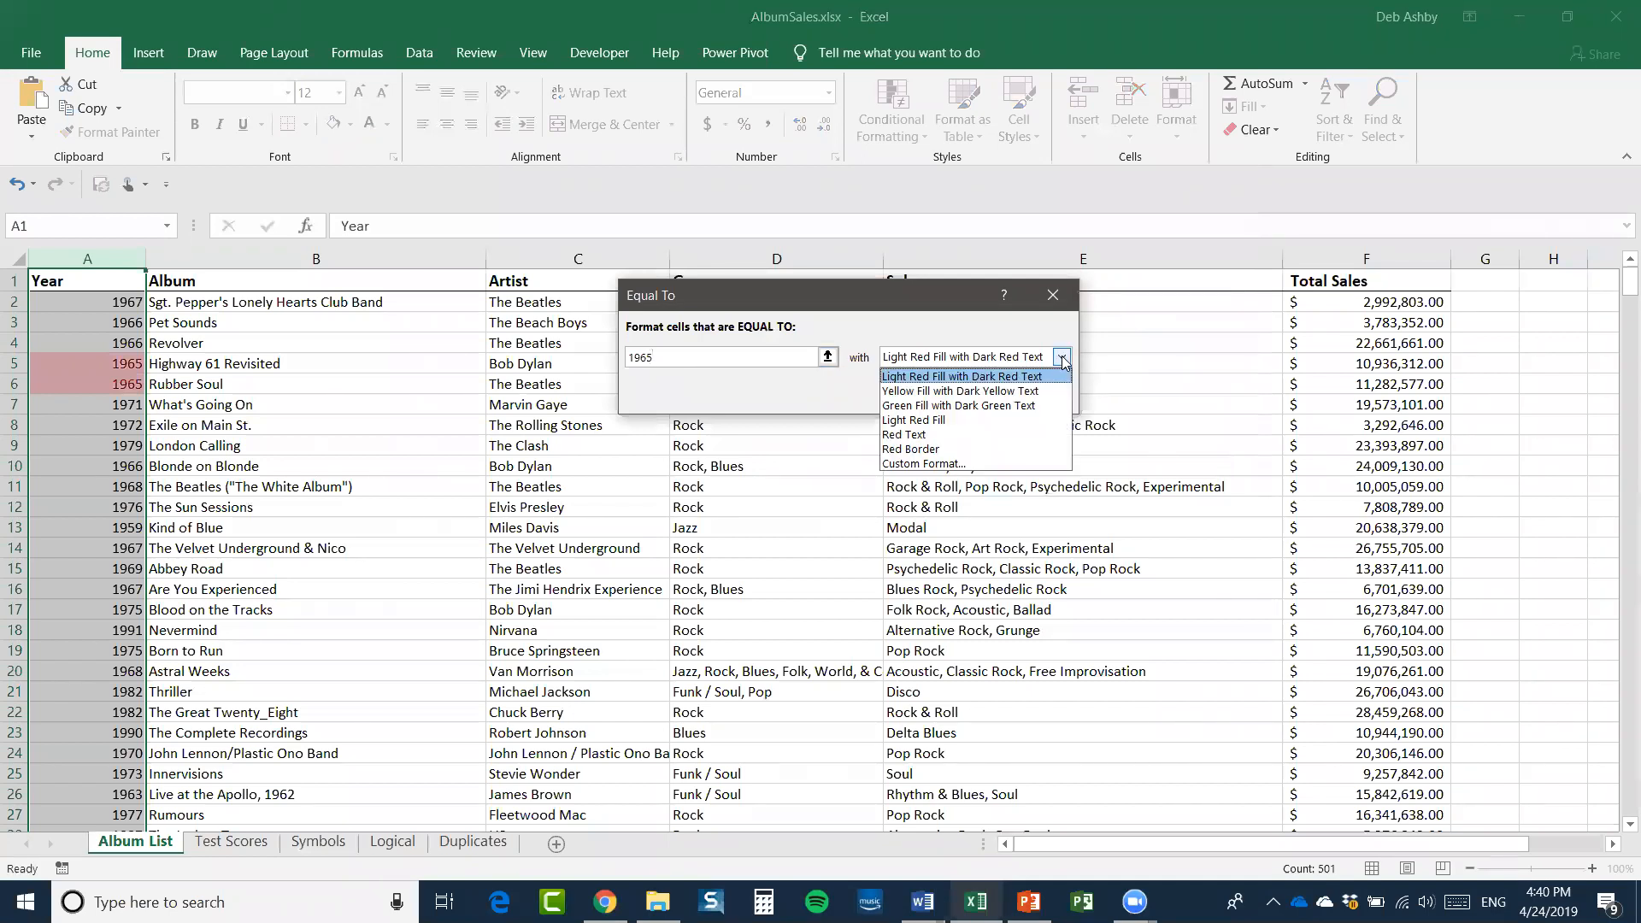
{"action": "left_click", "coordinate": [909, 407]}
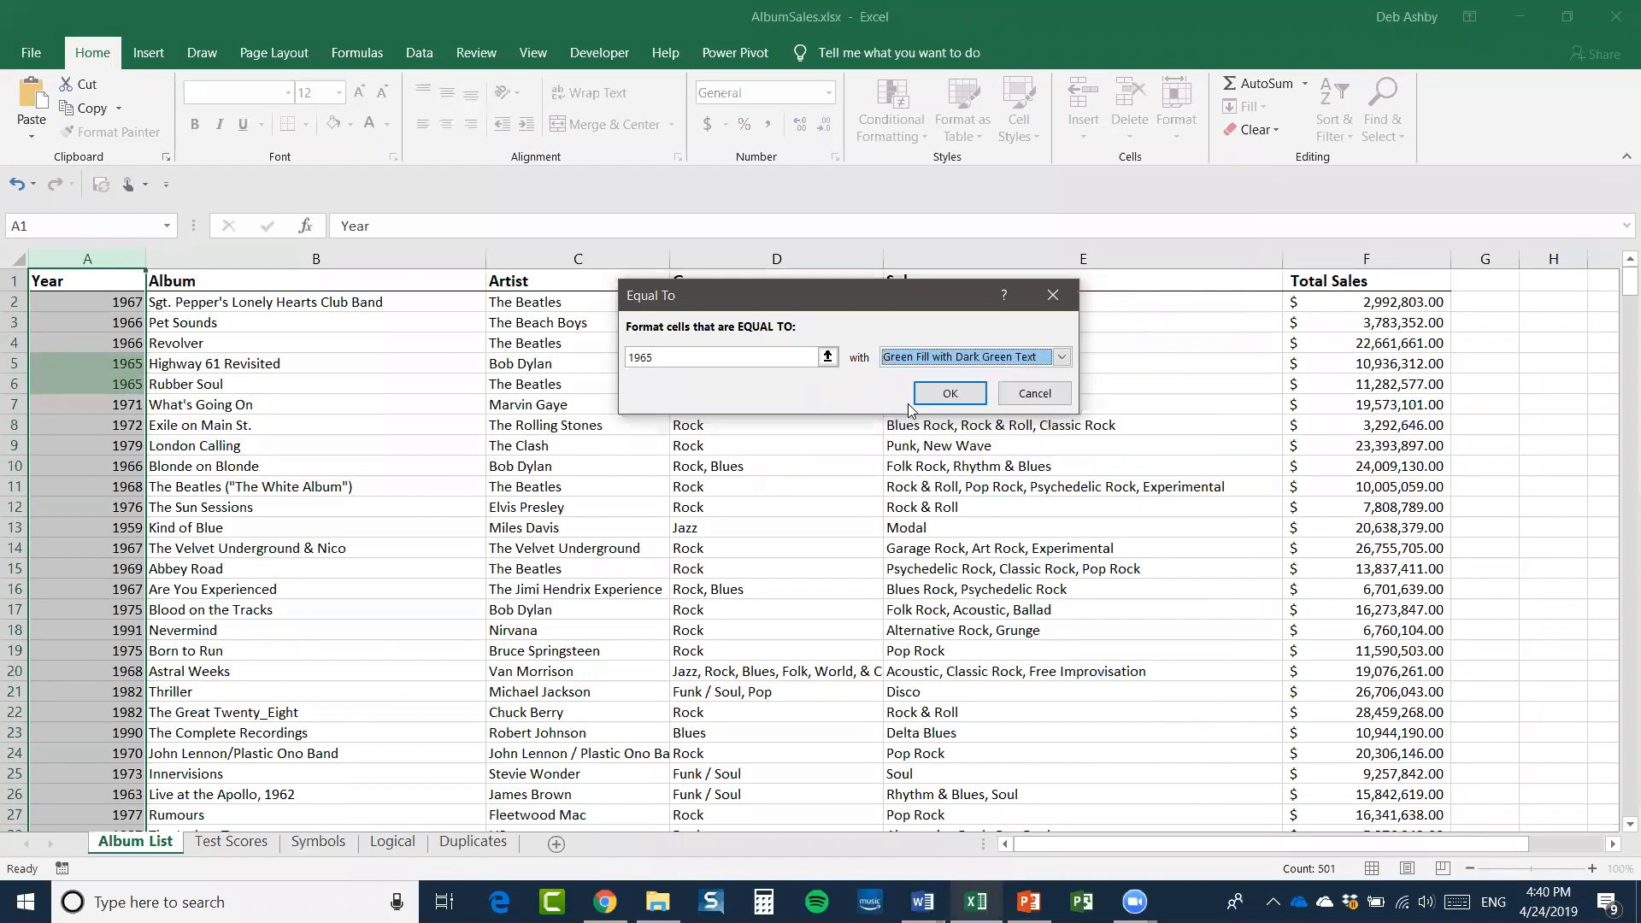
{"action": "left_click", "coordinate": [1064, 359]}
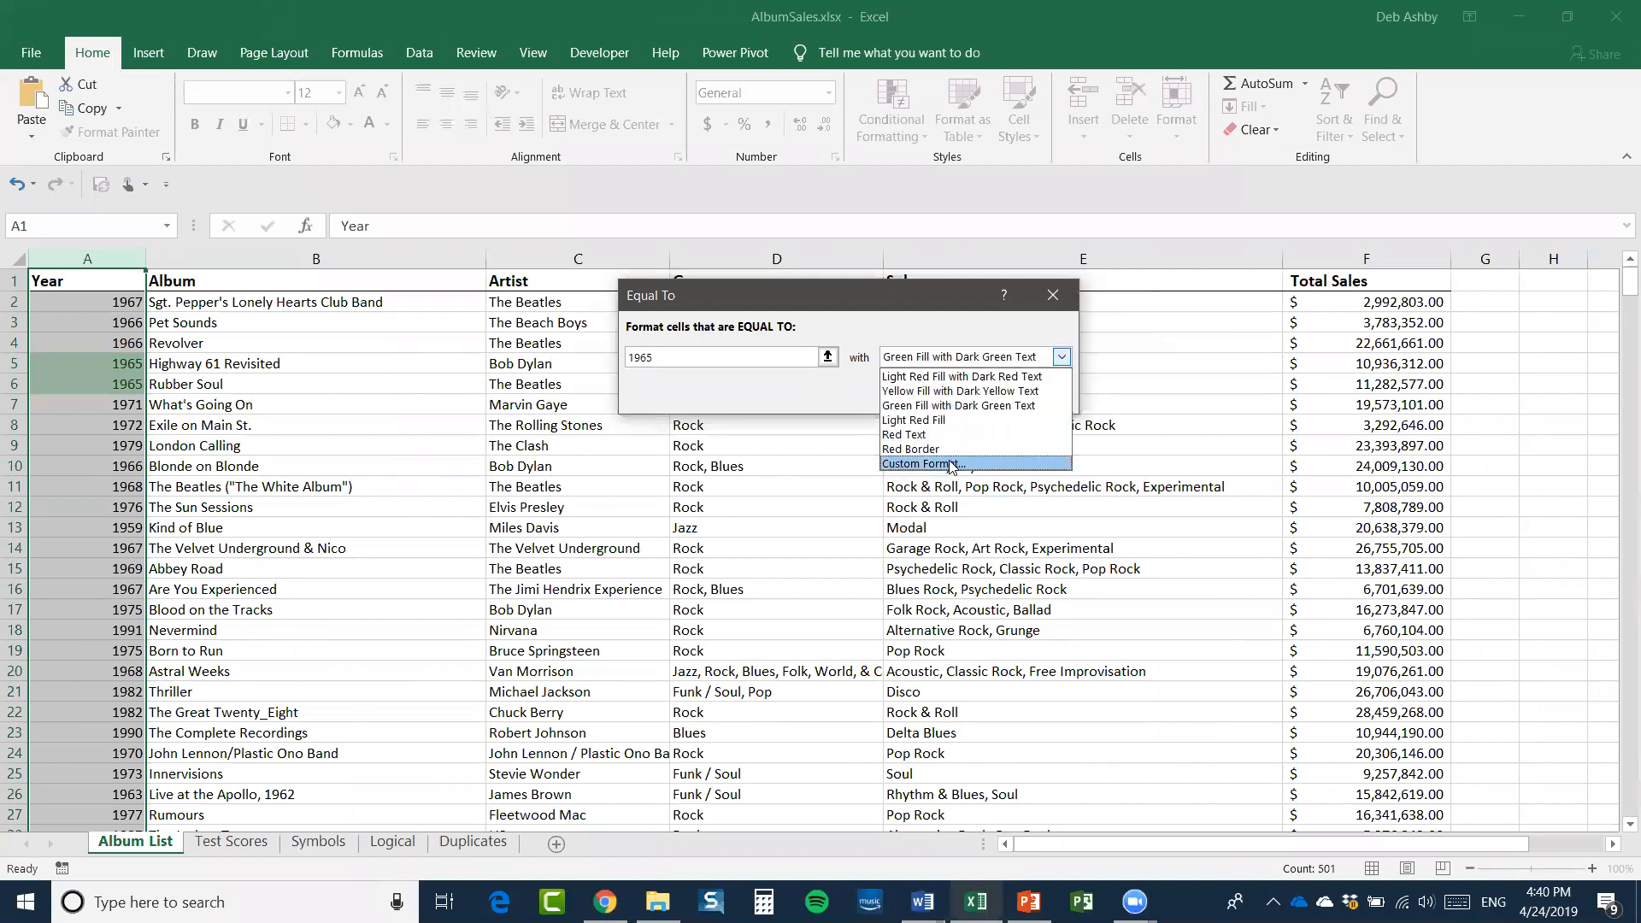
{"action": "left_click", "coordinate": [944, 407]}
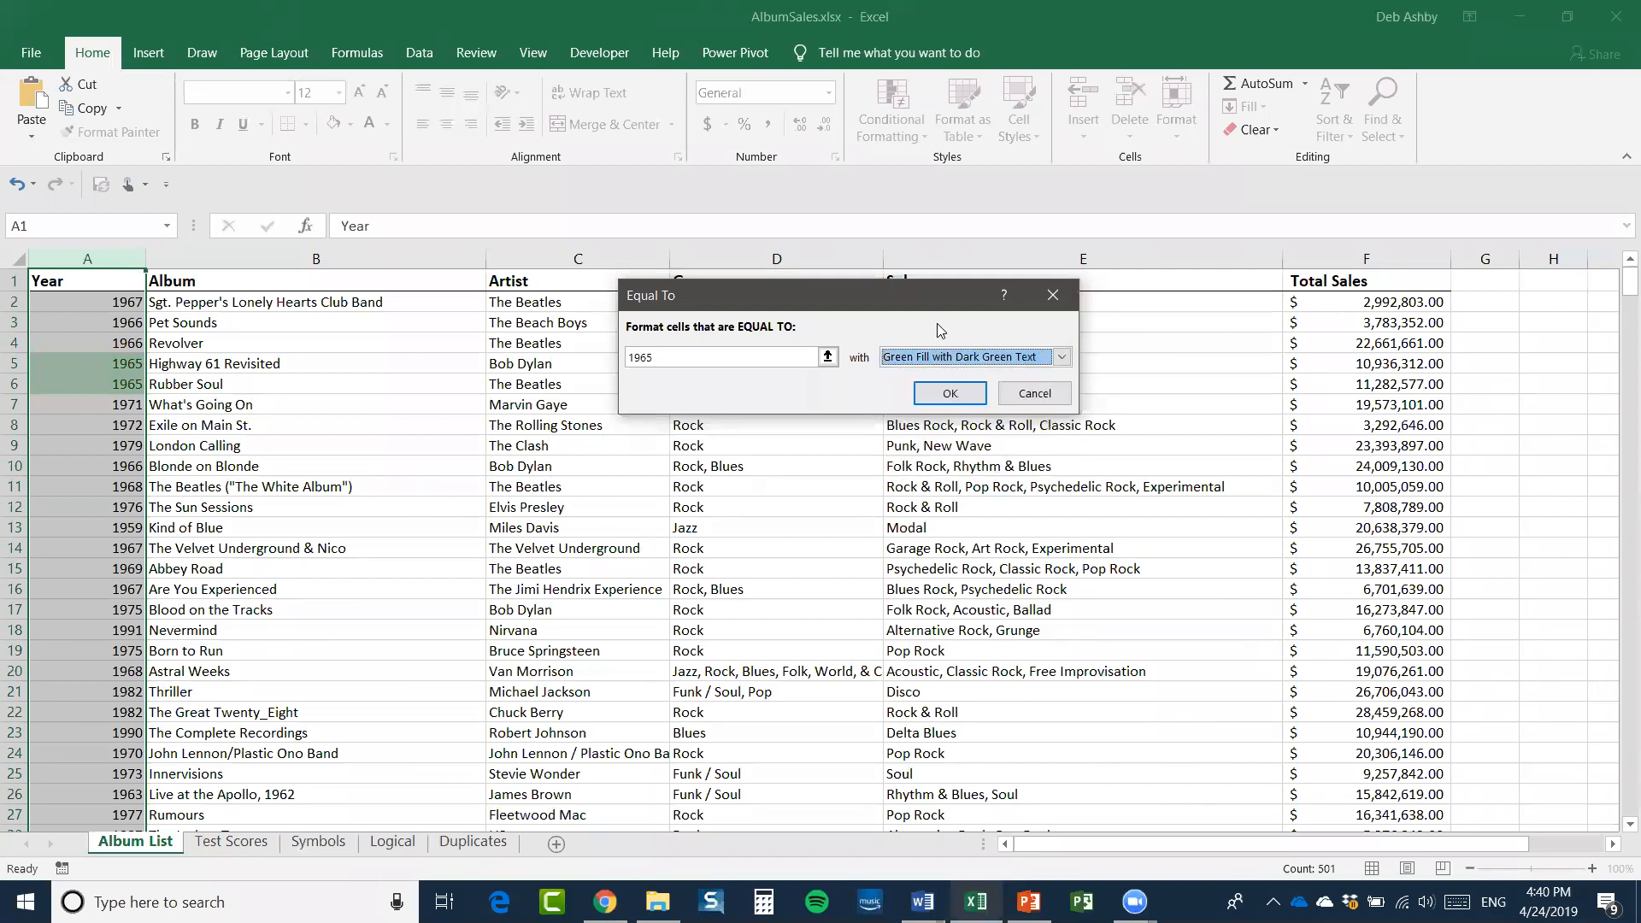
{"action": "left_click", "coordinate": [949, 393]}
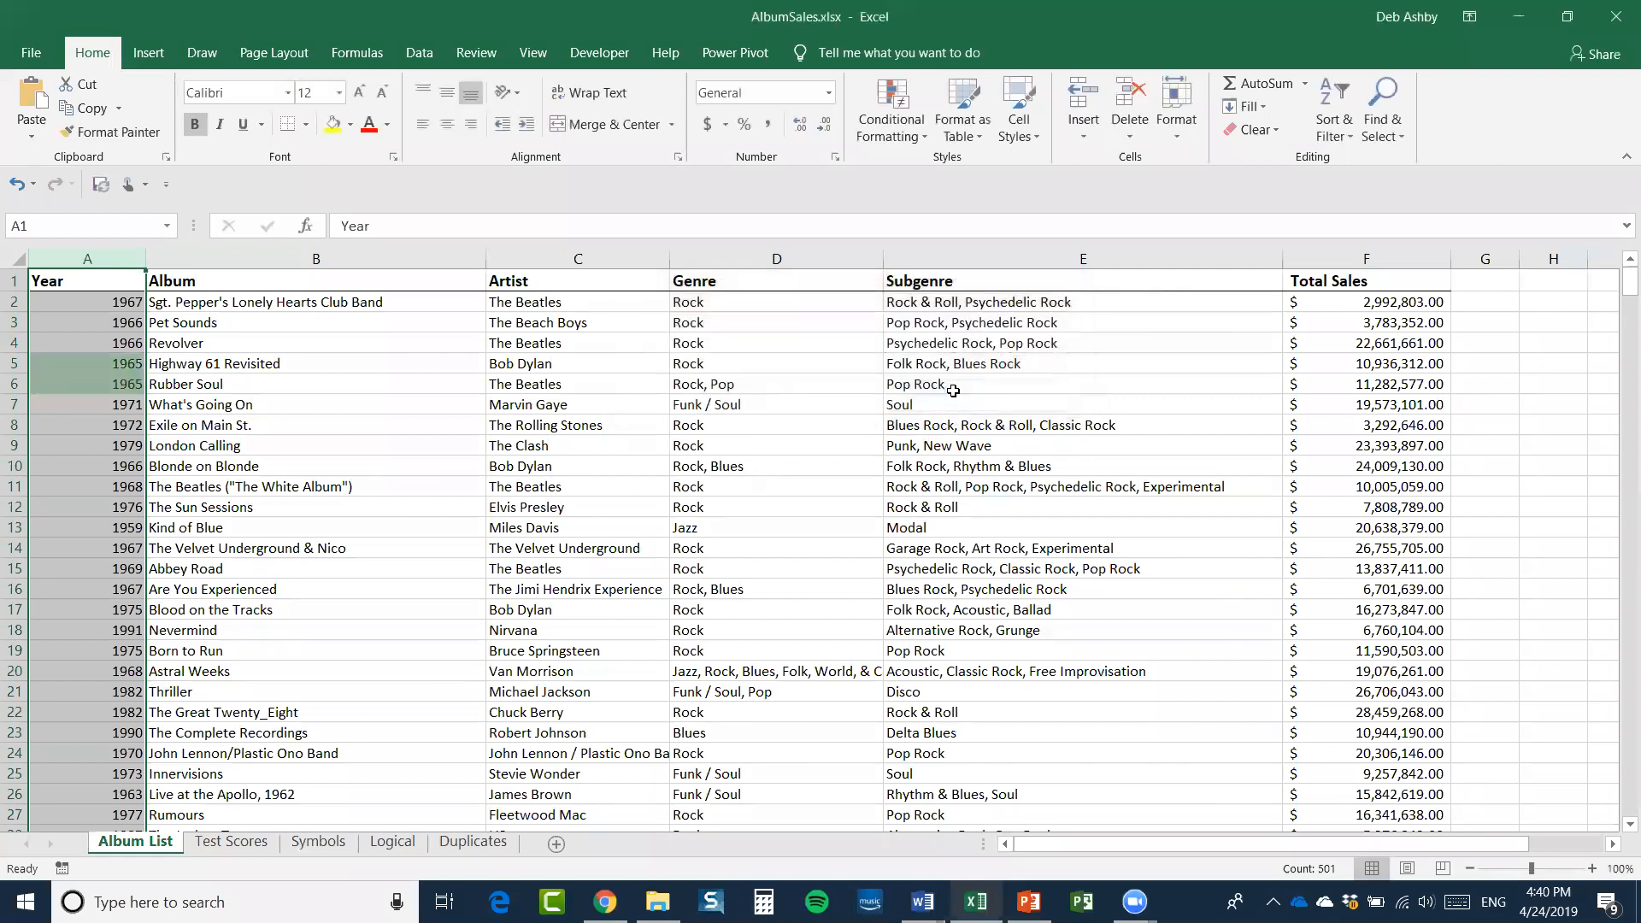
{"action": "left_click", "coordinate": [280, 396]}
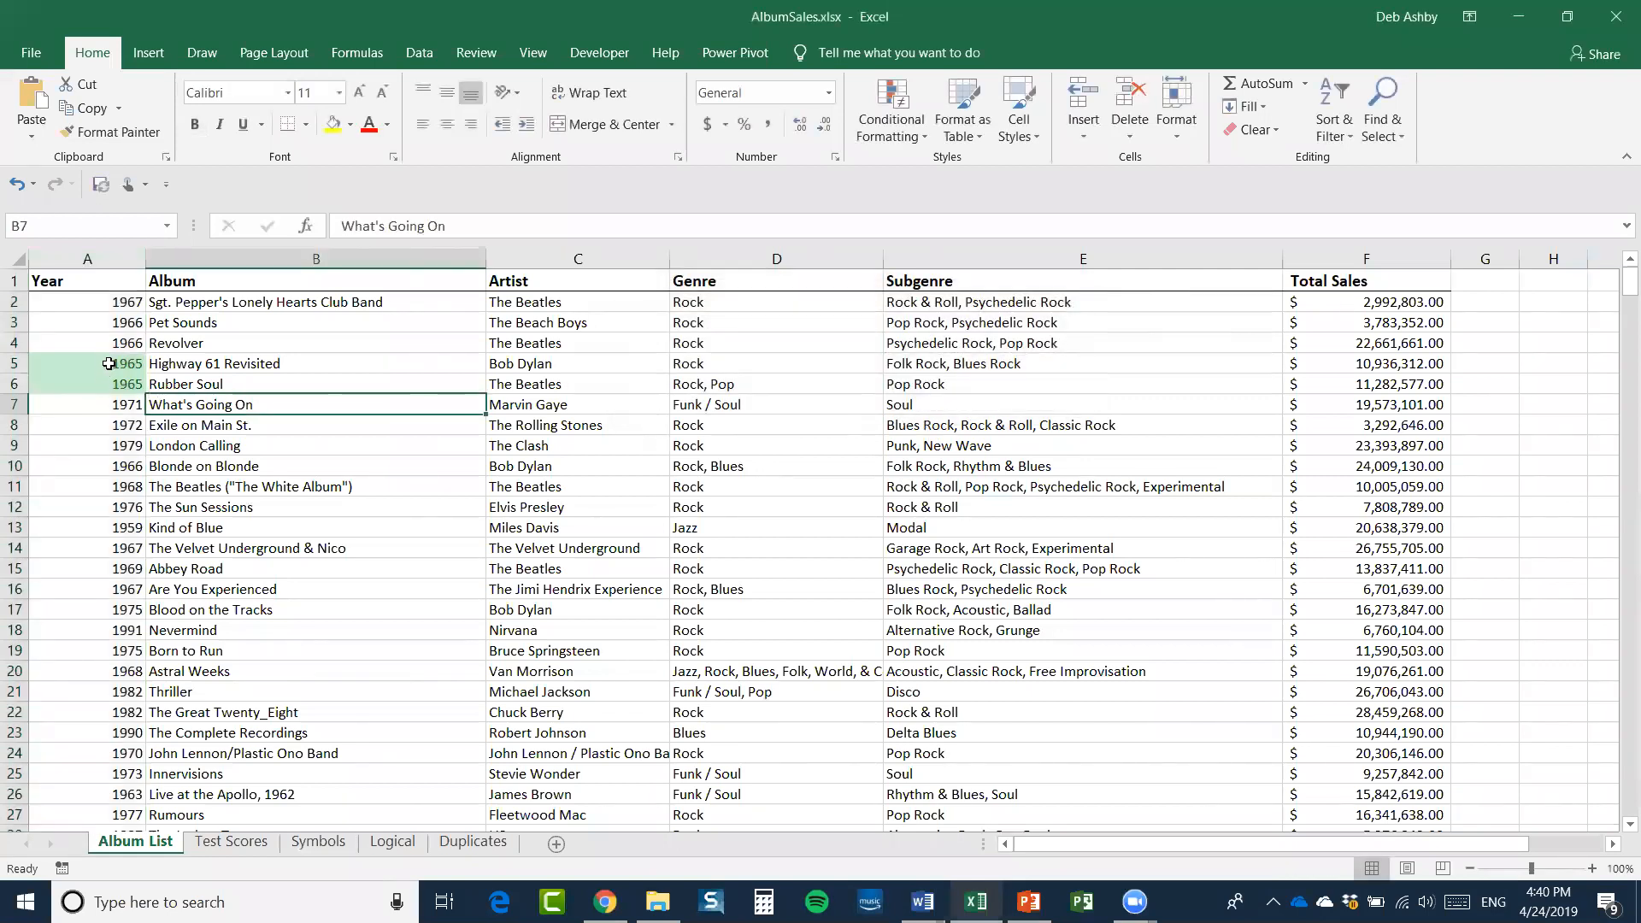
{"action": "scroll", "coordinate": [105, 416], "scroll_direction": "down", "scroll_amount": 9}
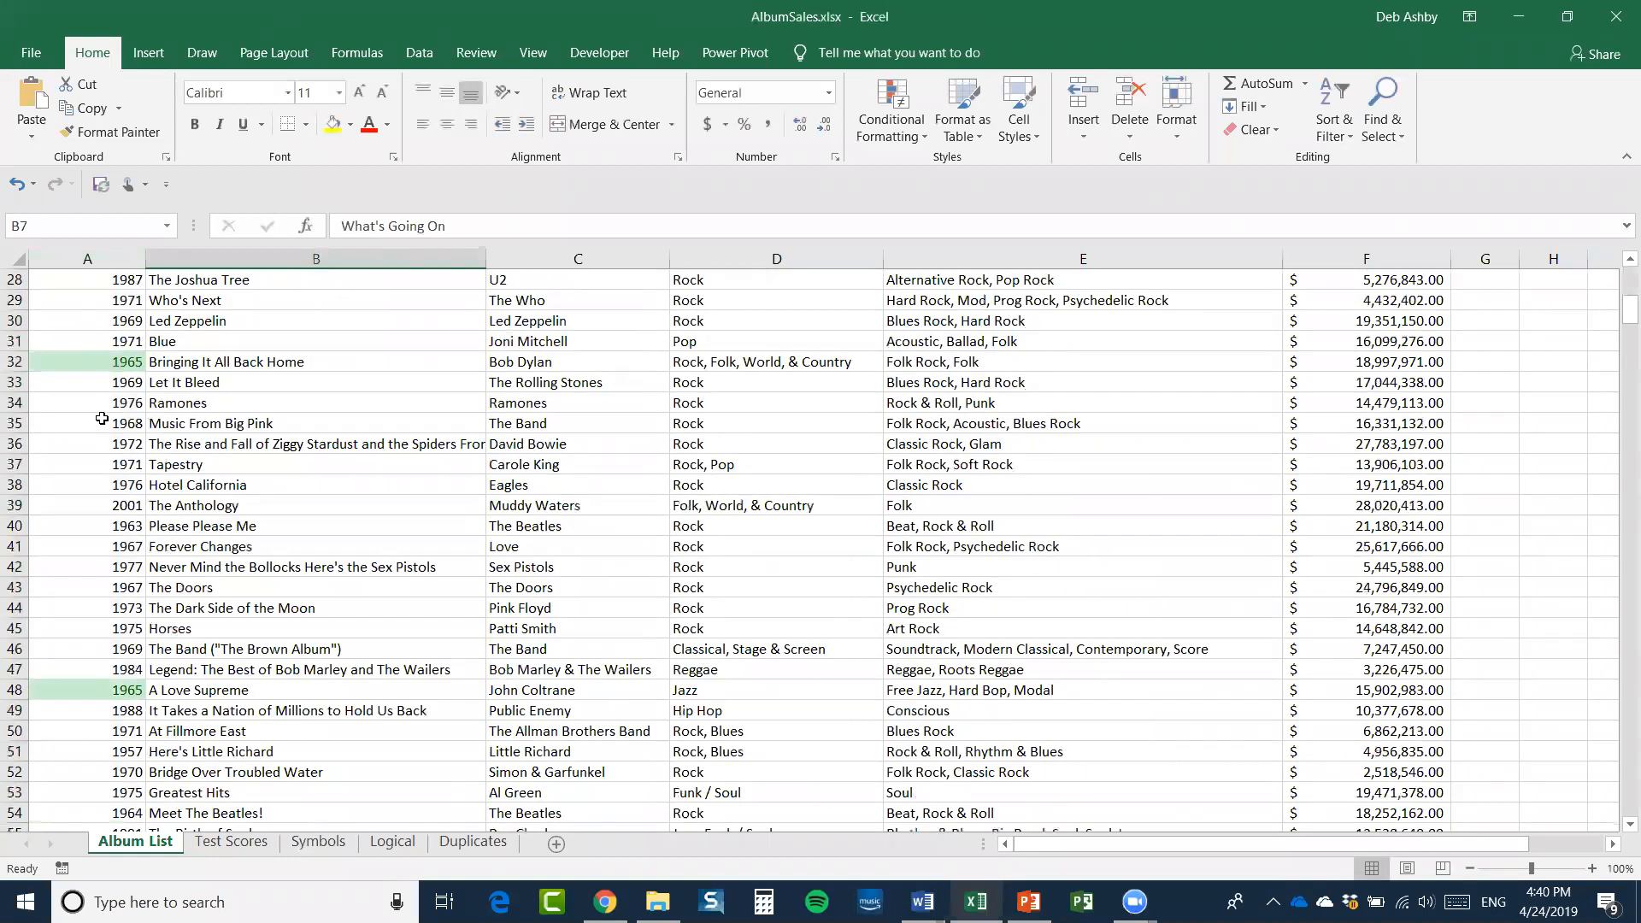
{"action": "scroll", "coordinate": [101, 418], "scroll_direction": "down", "scroll_amount": 1}
{"action": "scroll", "coordinate": [101, 418], "scroll_direction": "down", "scroll_amount": 5}
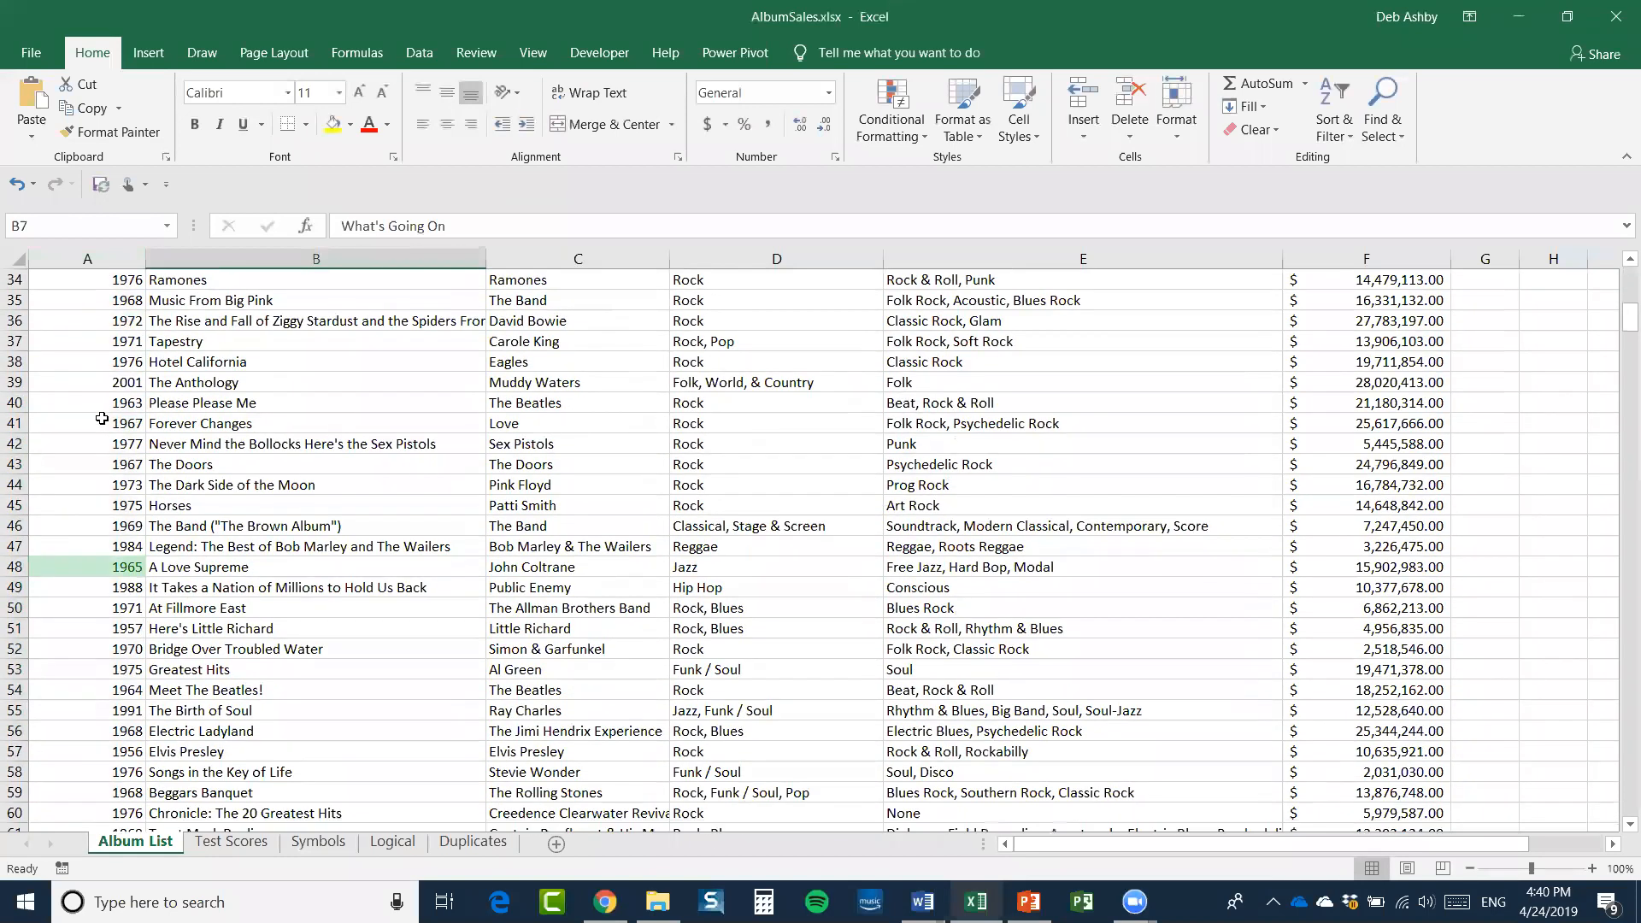
{"action": "scroll", "coordinate": [96, 417], "scroll_direction": "down", "scroll_amount": 7}
{"action": "scroll", "coordinate": [98, 416], "scroll_direction": "up", "scroll_amount": 20}
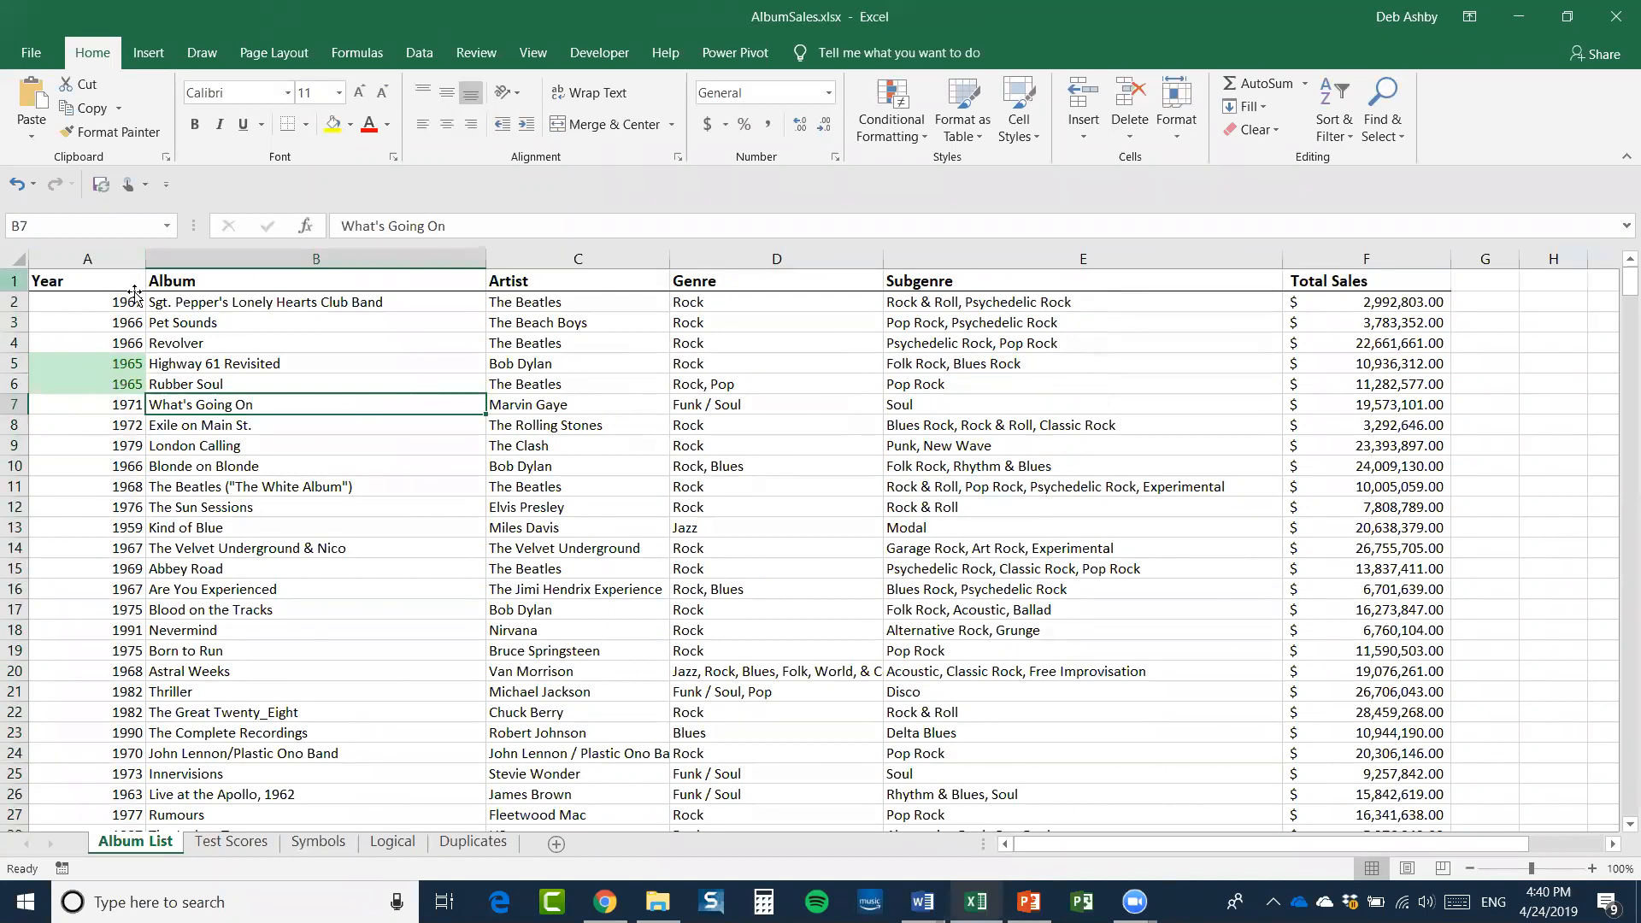
Turn on filtering for the header row of the album table
{"action": "left_click", "coordinate": [14, 280]}
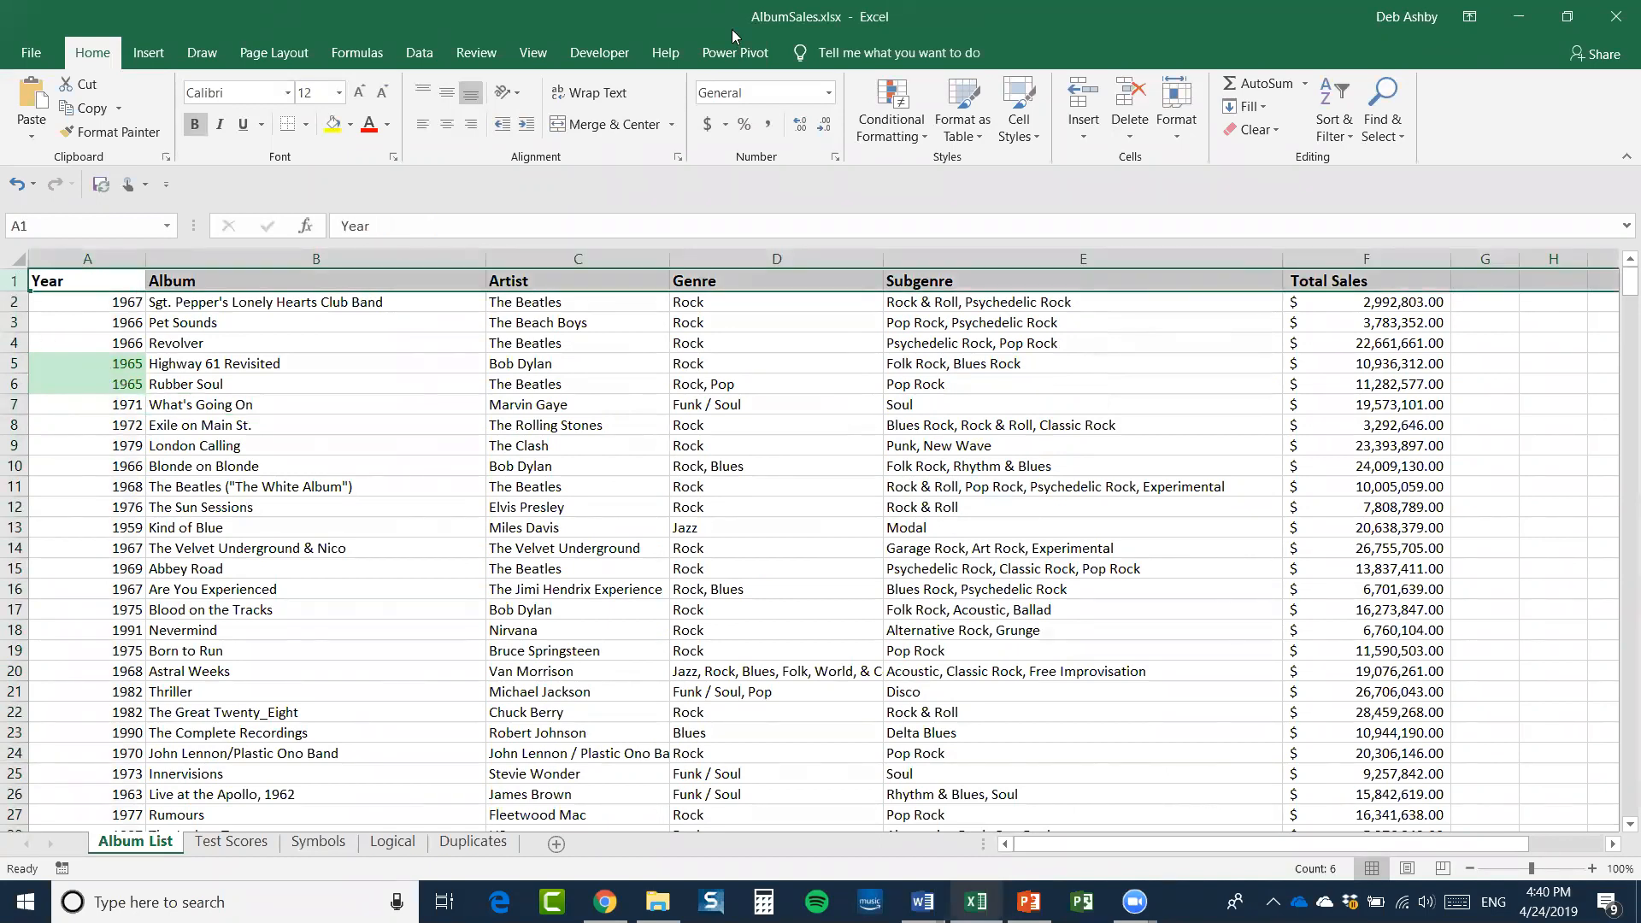
{"action": "key", "text": "alt+a"}
{"action": "left_click", "coordinate": [677, 111]}
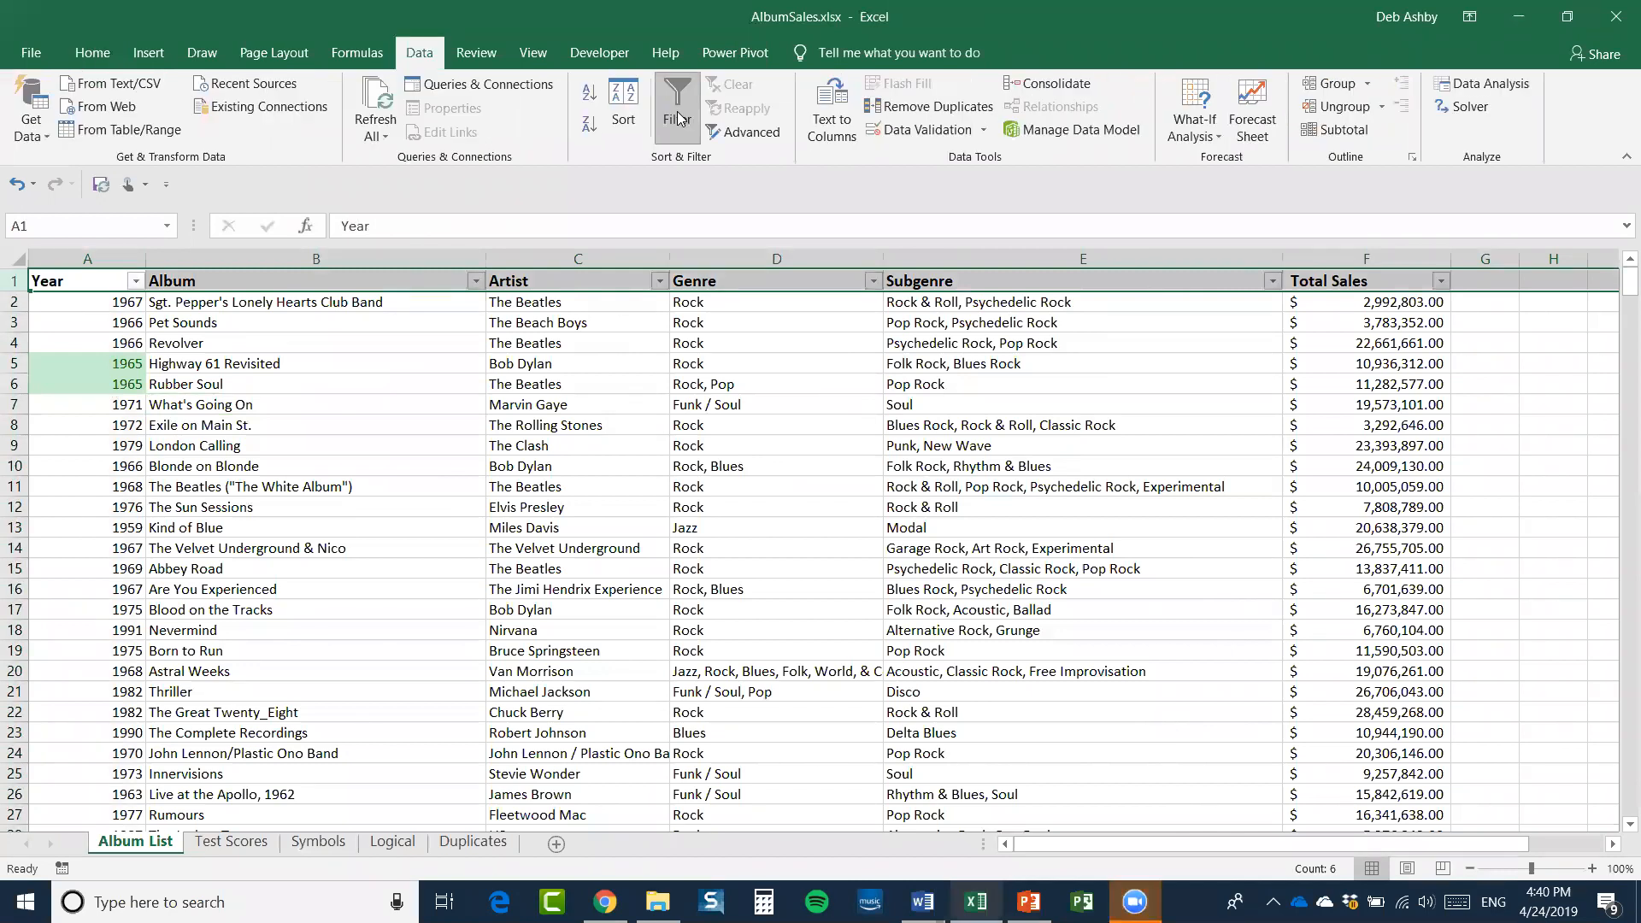
Filter the Year column by its light green cell color, and clear the filter again
{"action": "left_click", "coordinate": [135, 281]}
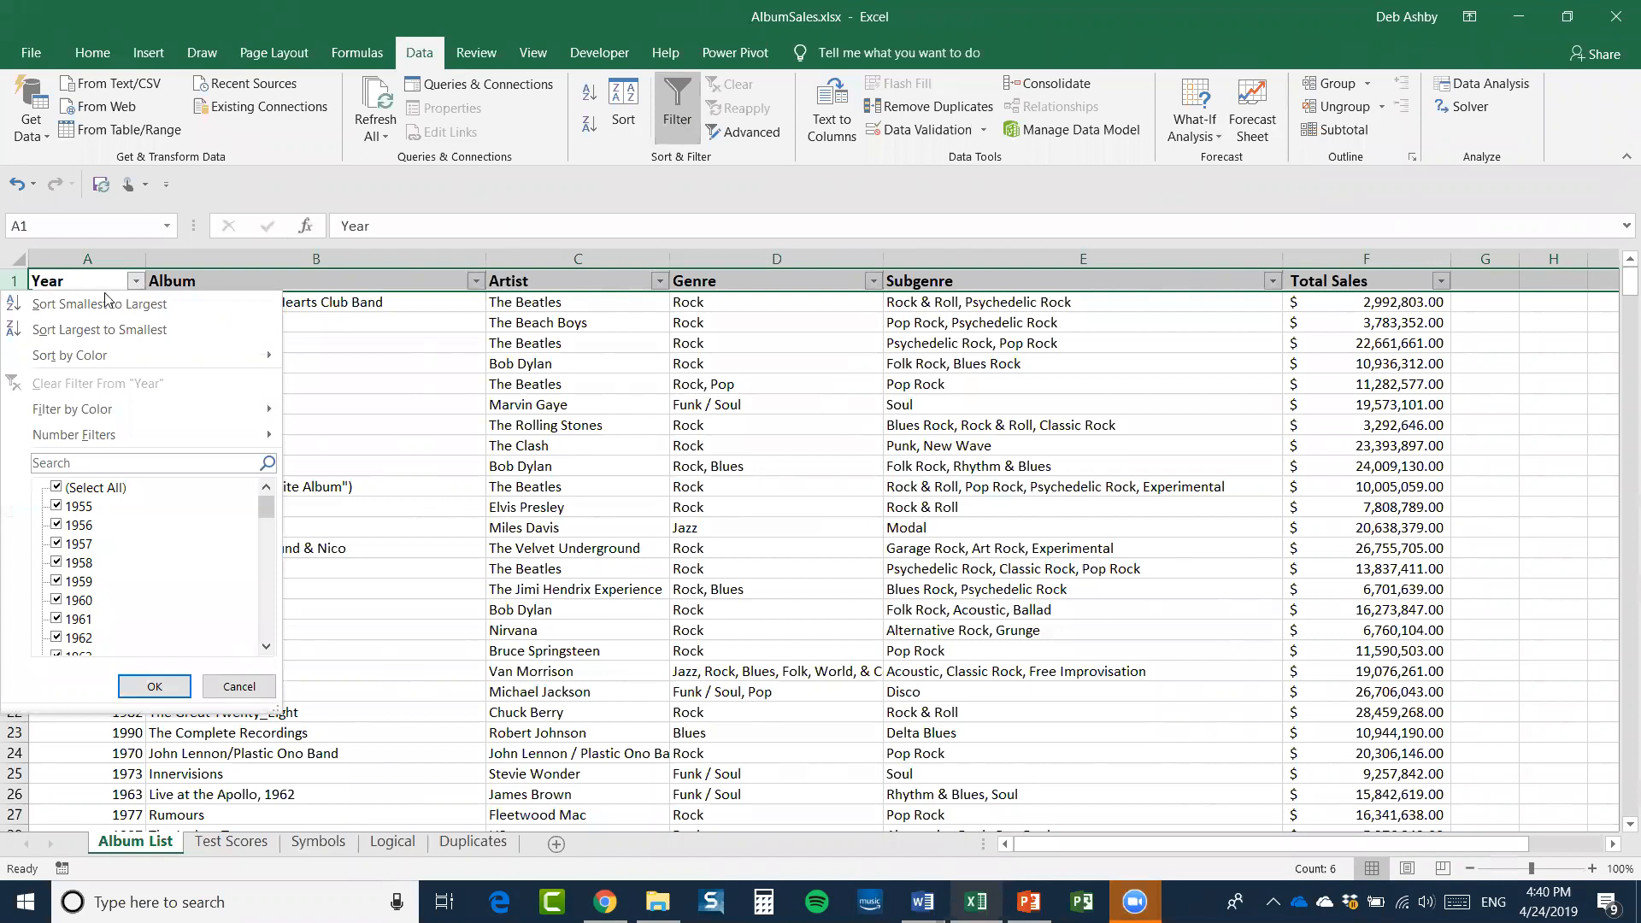
{"action": "mouse_move", "coordinate": [82, 413]}
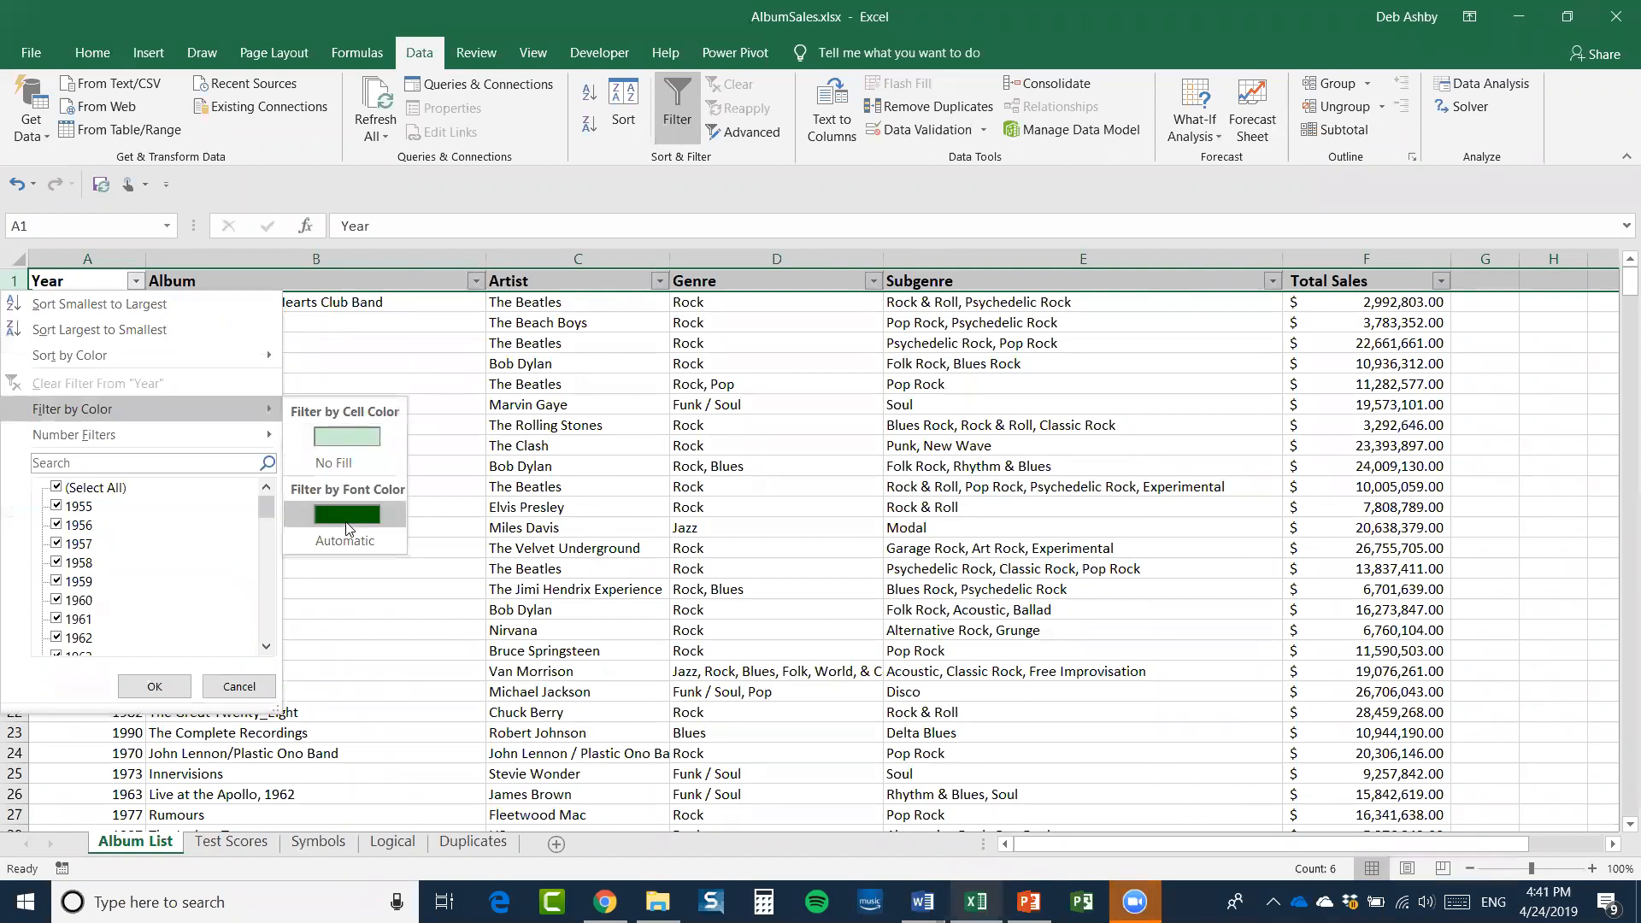
{"action": "left_click", "coordinate": [354, 430]}
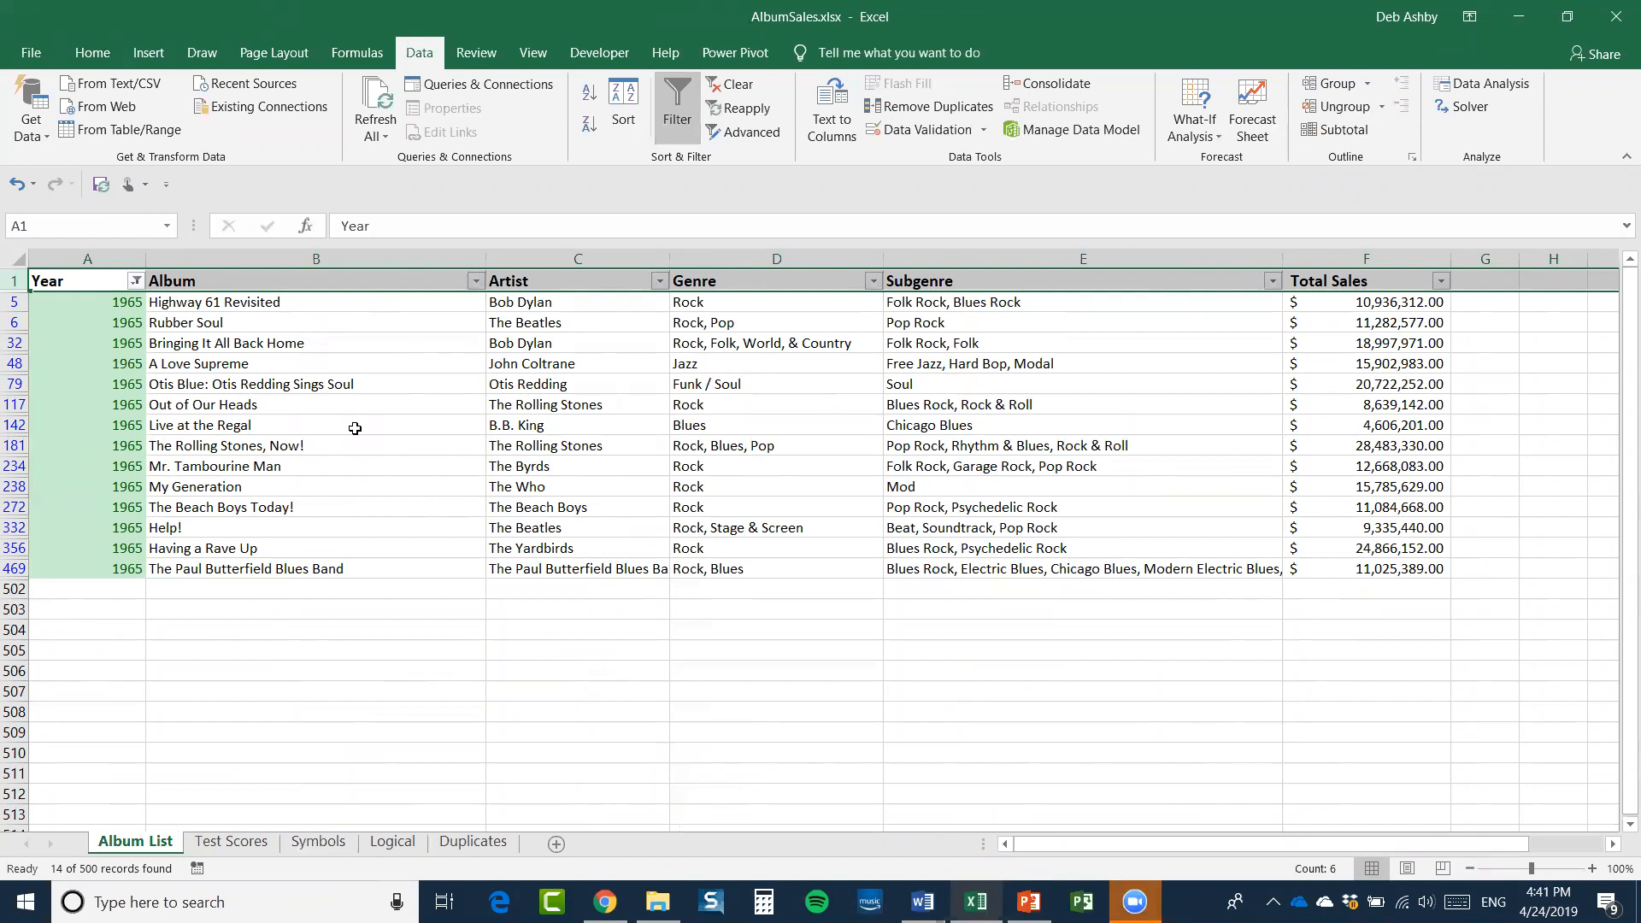
{"action": "left_click", "coordinate": [735, 85]}
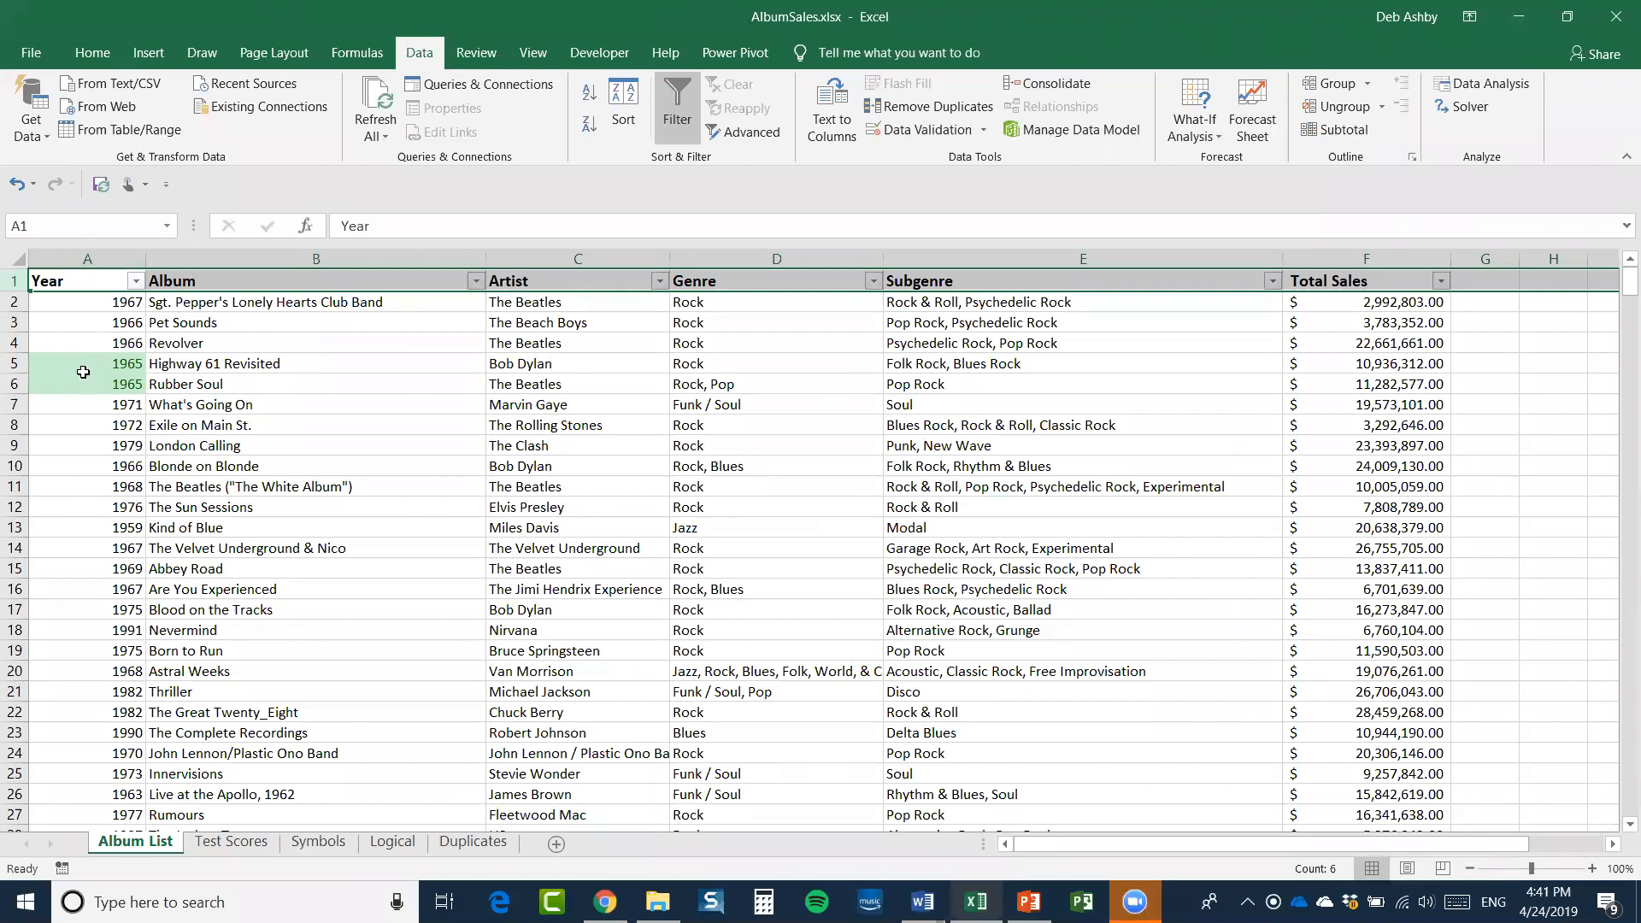
Inspect the definition of the Year column's "Cell Value = 1965" formatting rule without changing it, and delete the rule
{"action": "left_click", "coordinate": [87, 259], "text": "ctrl"}
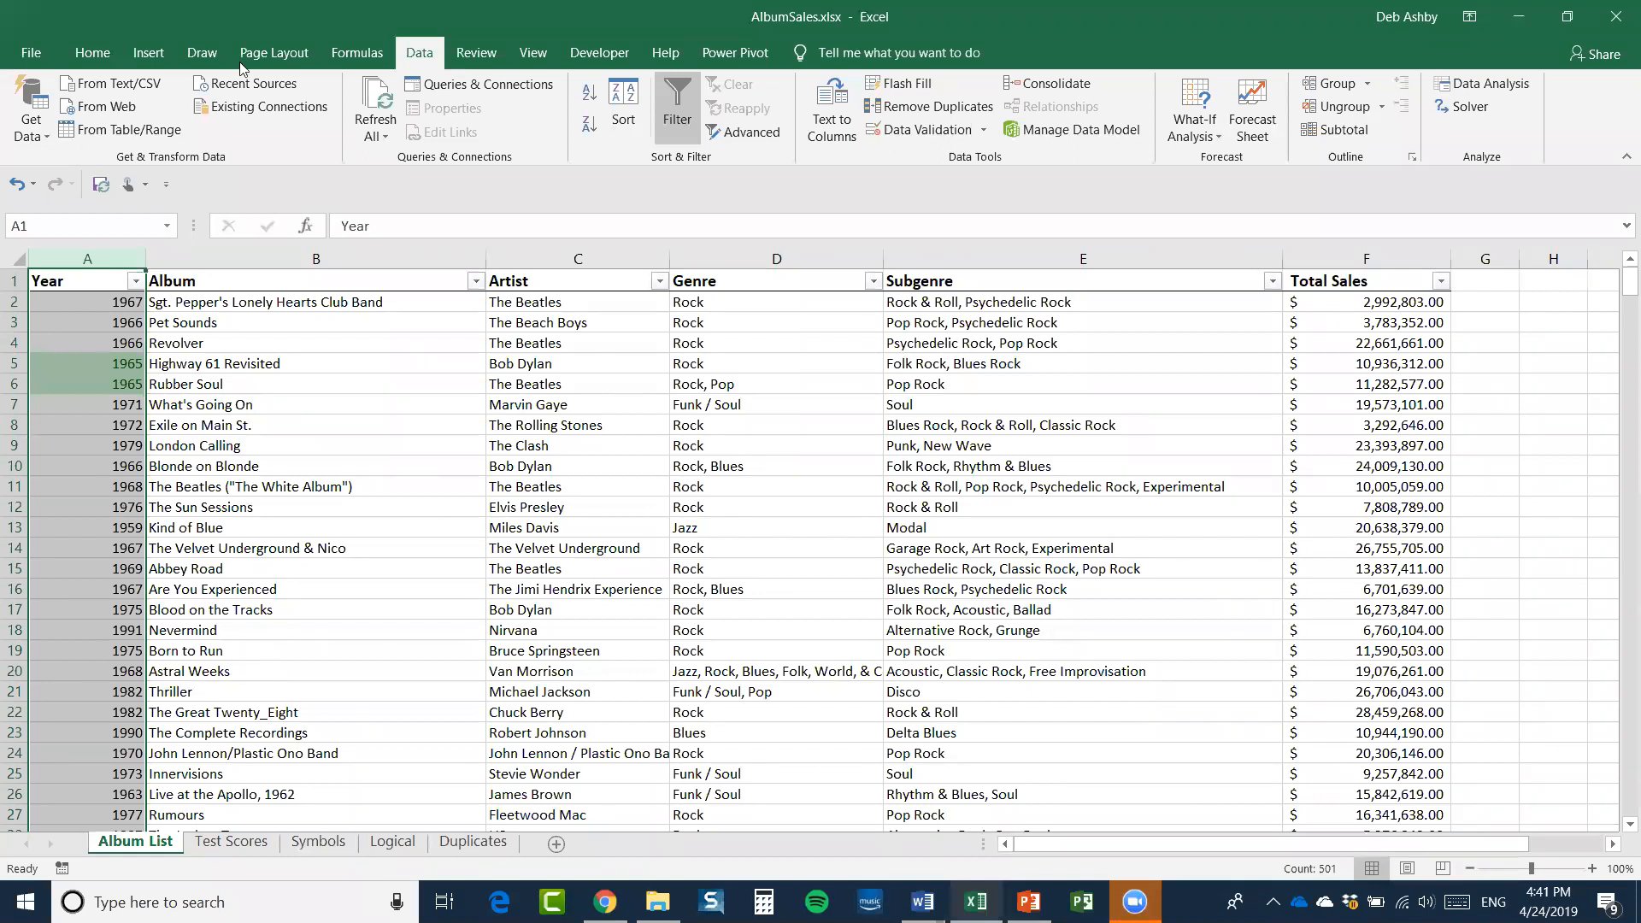
{"action": "left_click", "coordinate": [93, 53]}
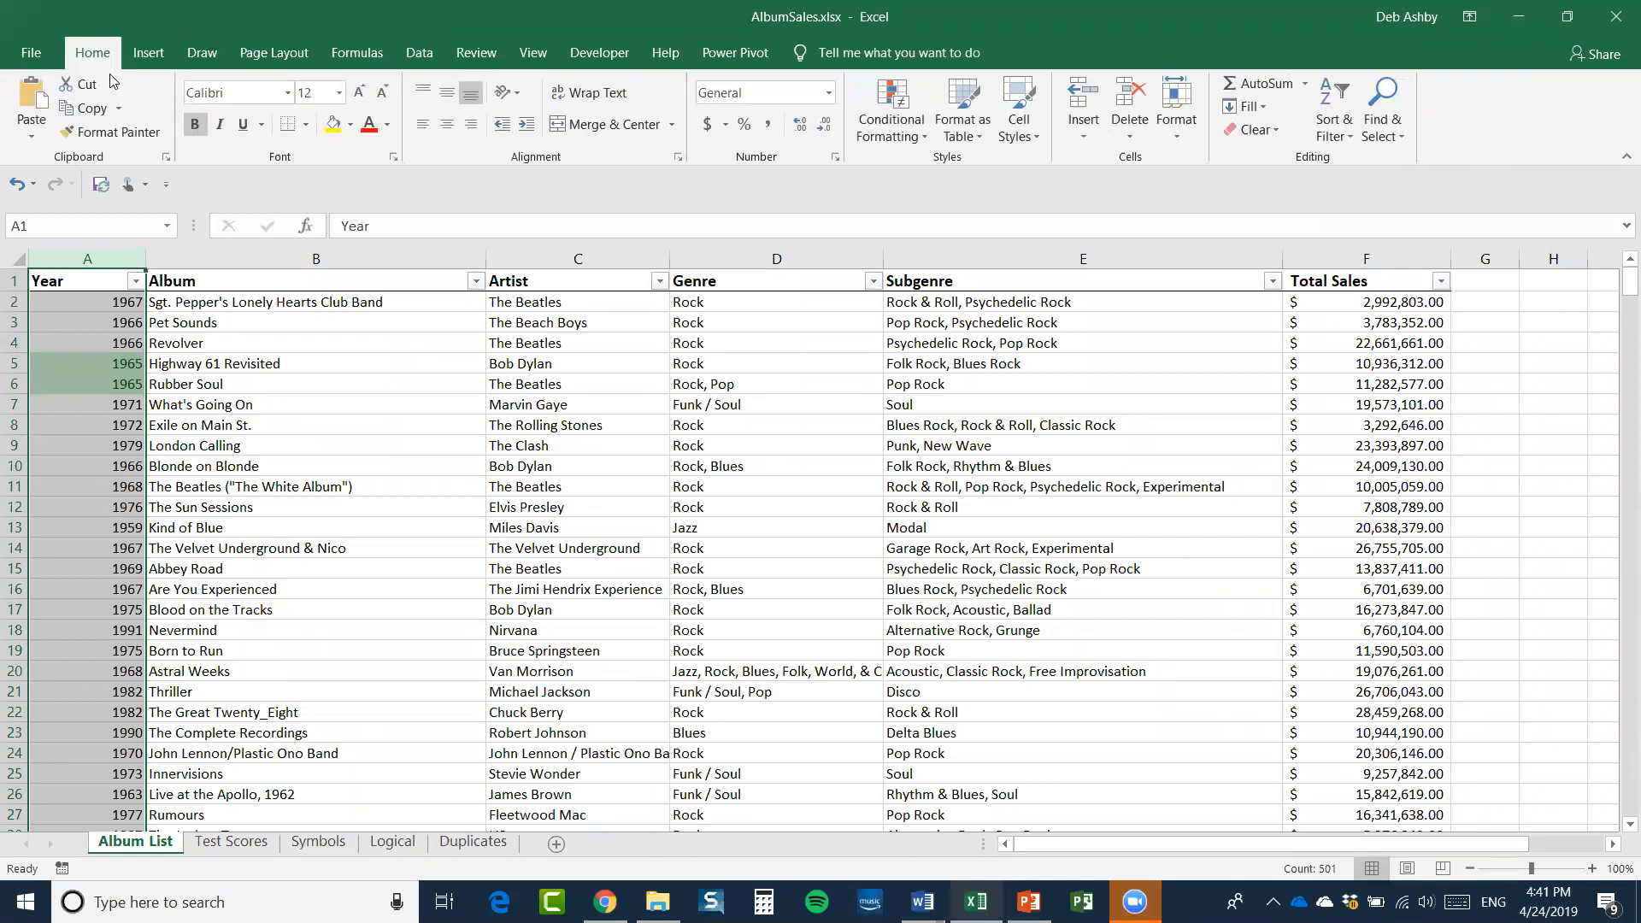
{"action": "left_click", "coordinate": [921, 137]}
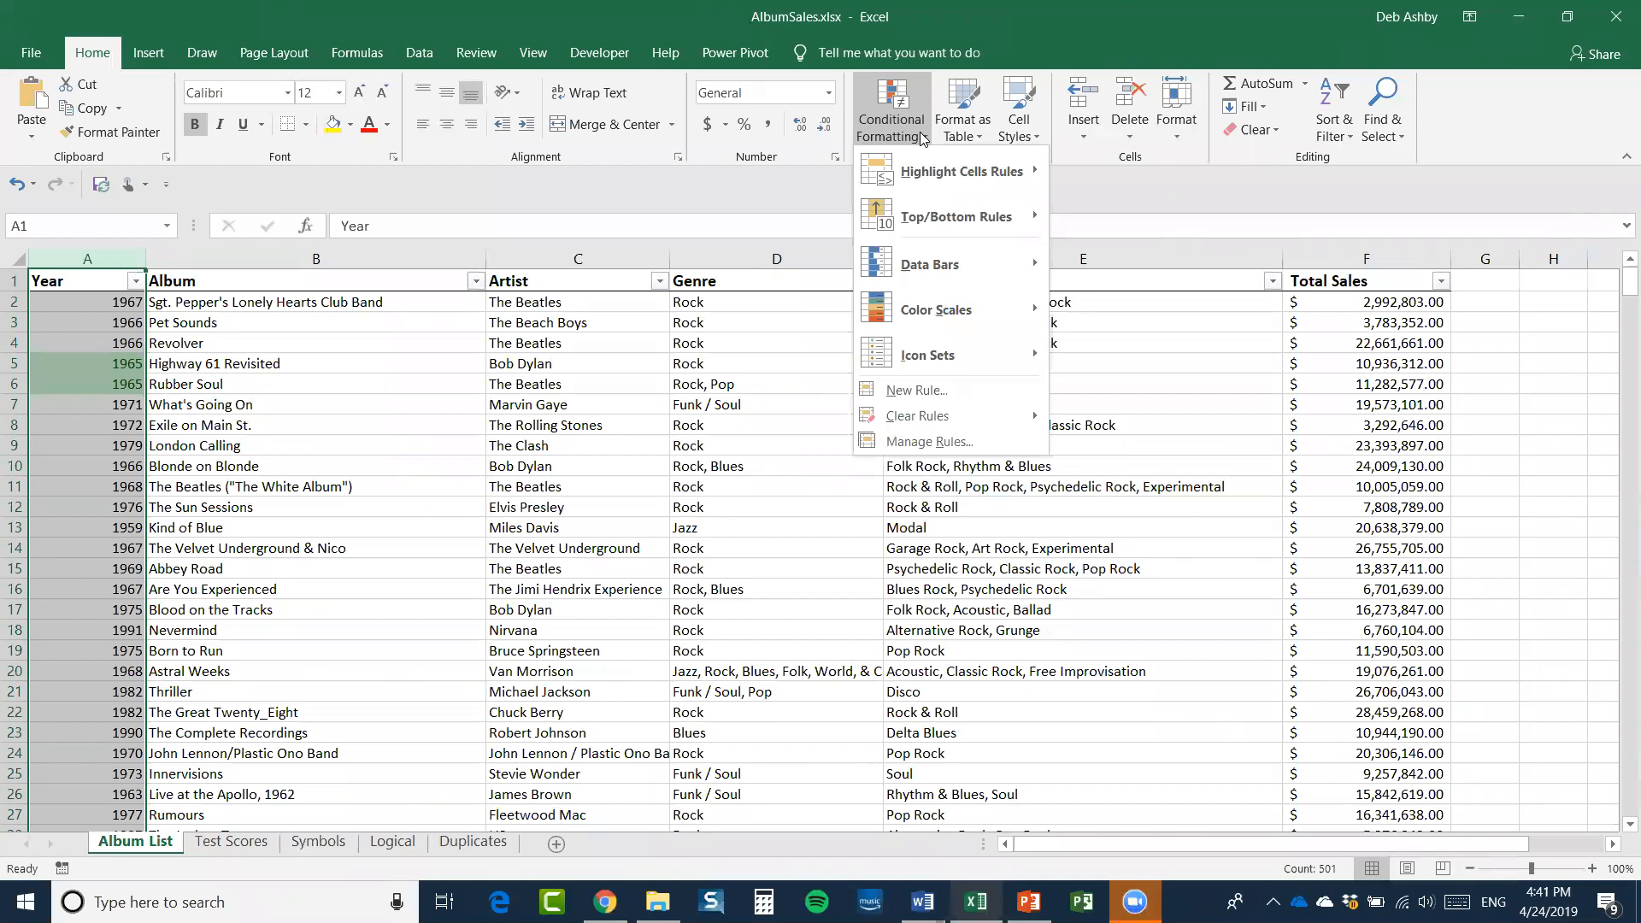
{"action": "left_click", "coordinate": [983, 445]}
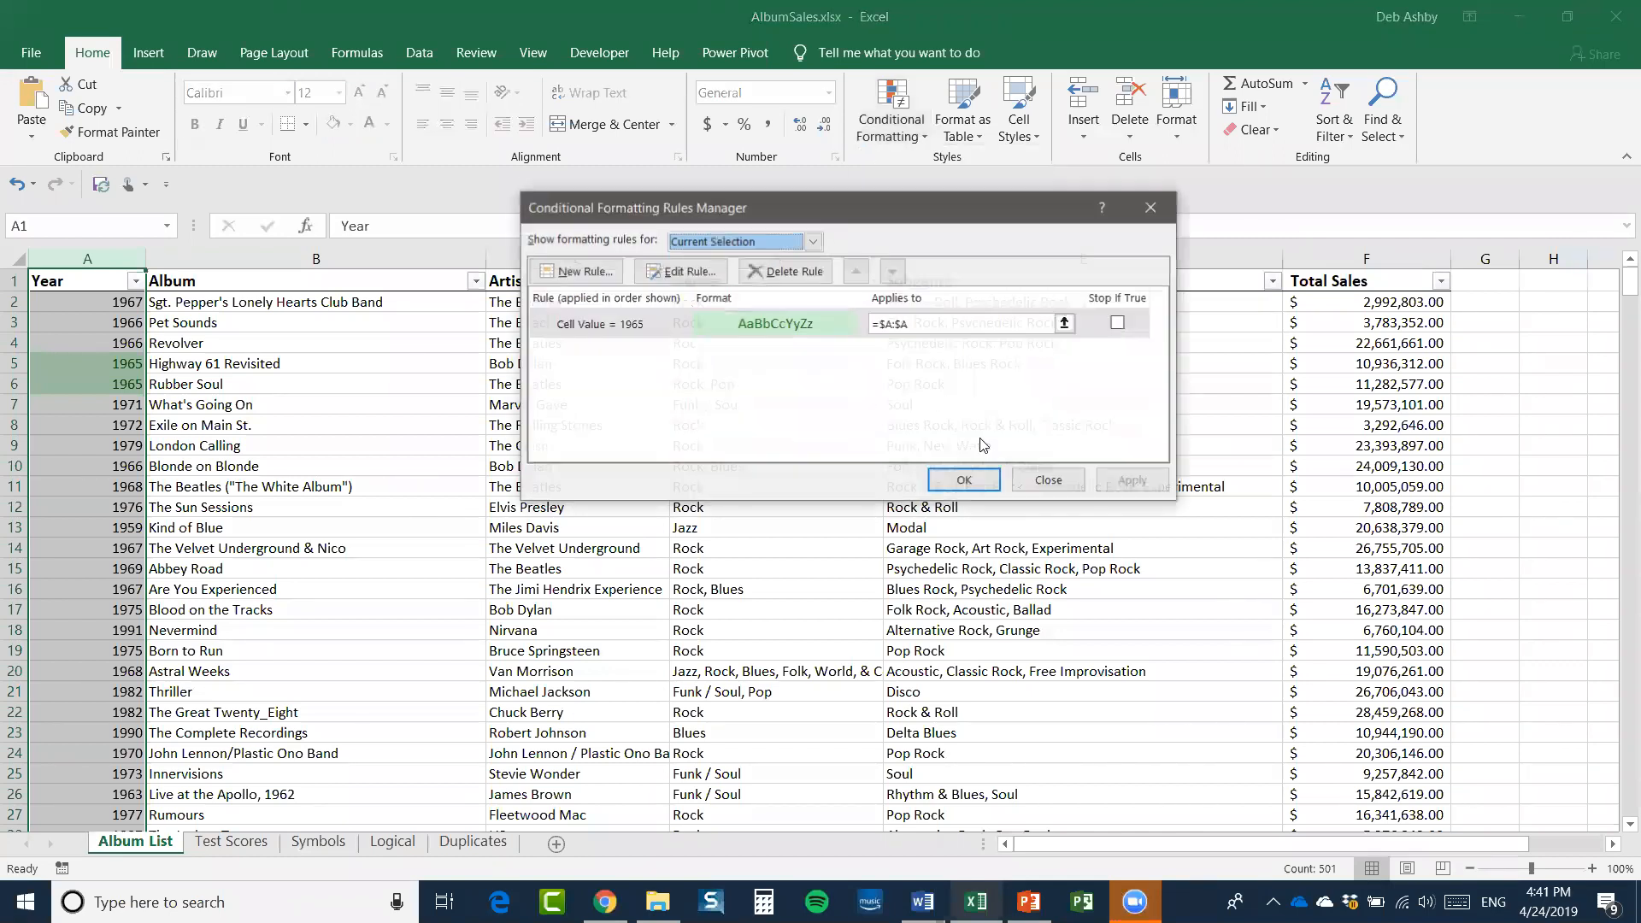
{"action": "left_click", "coordinate": [669, 324]}
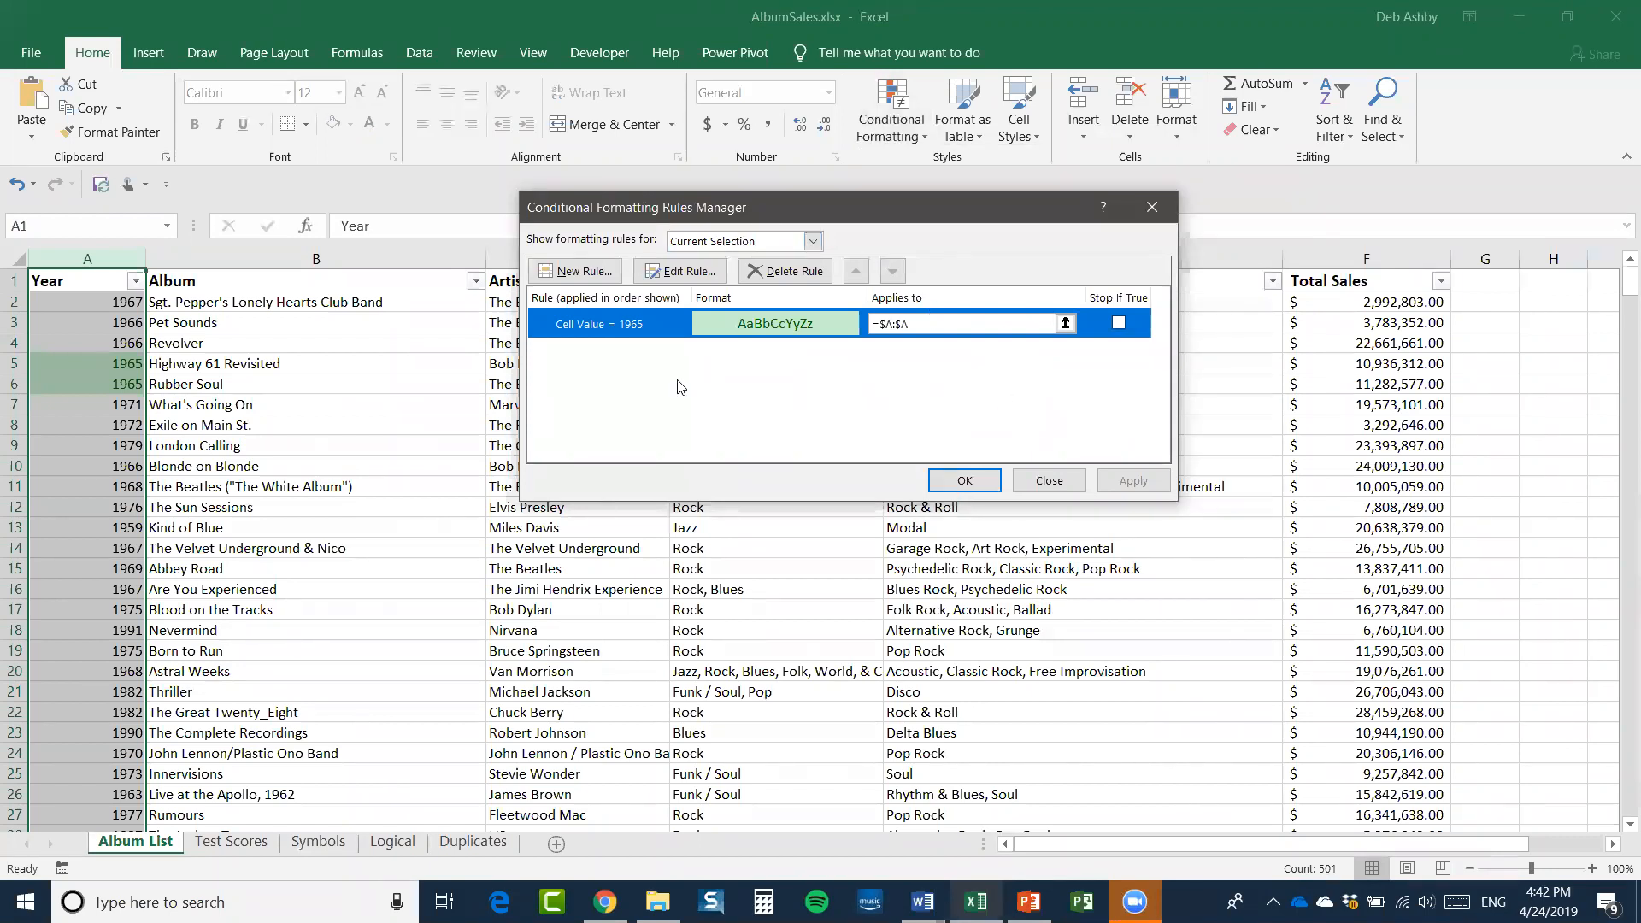
{"action": "left_click", "coordinate": [685, 274]}
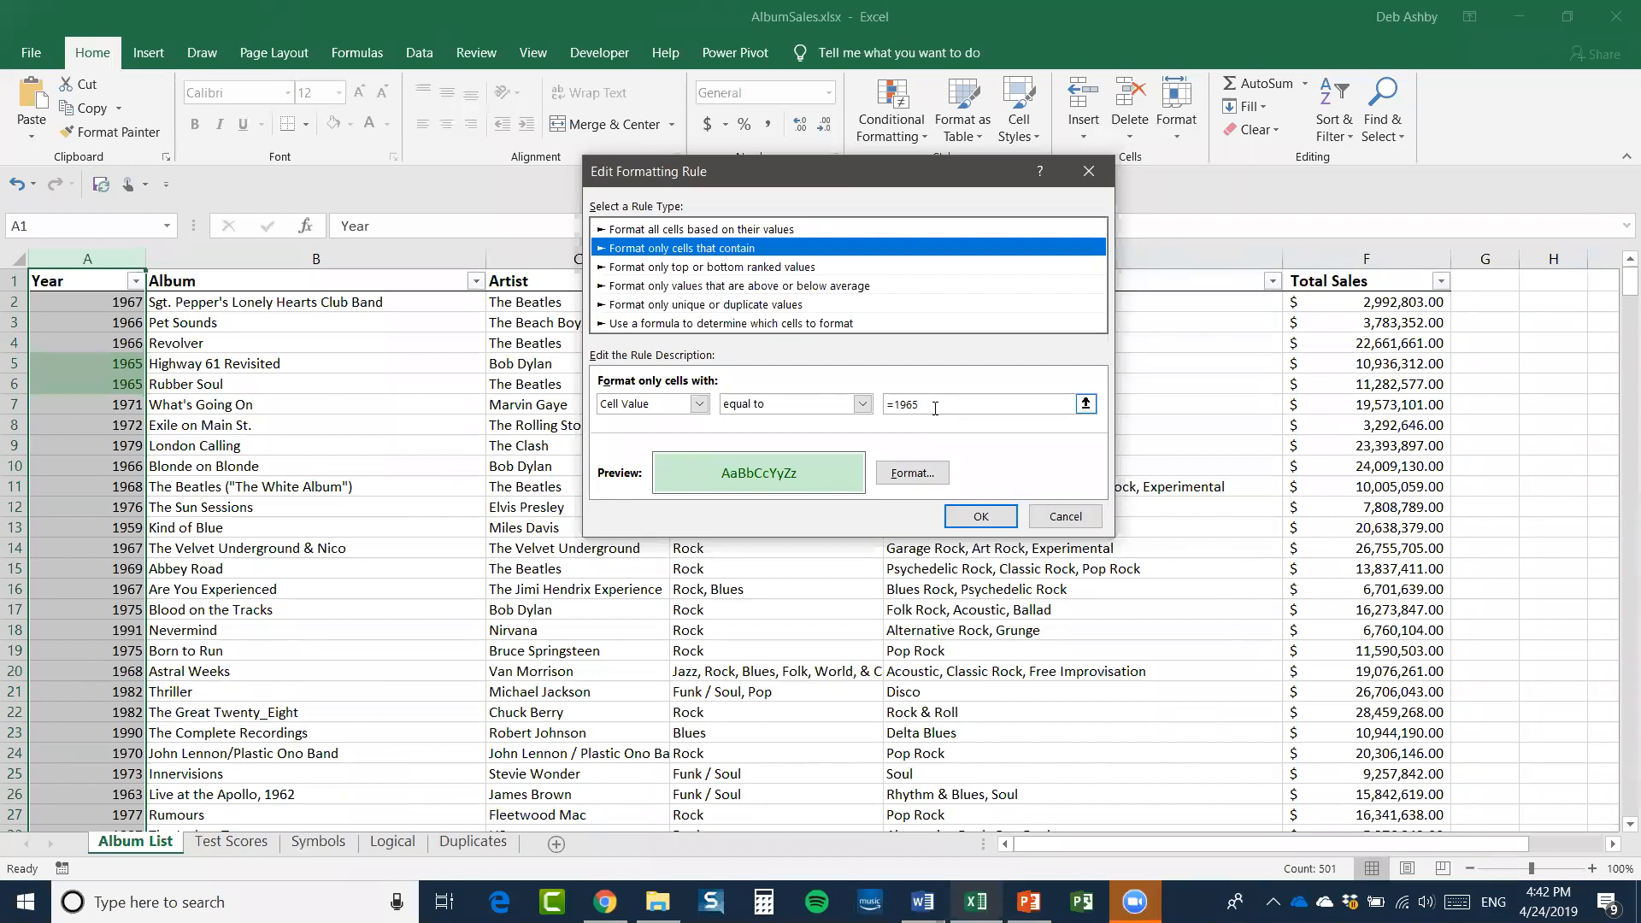
{"action": "left_click", "coordinate": [1060, 517]}
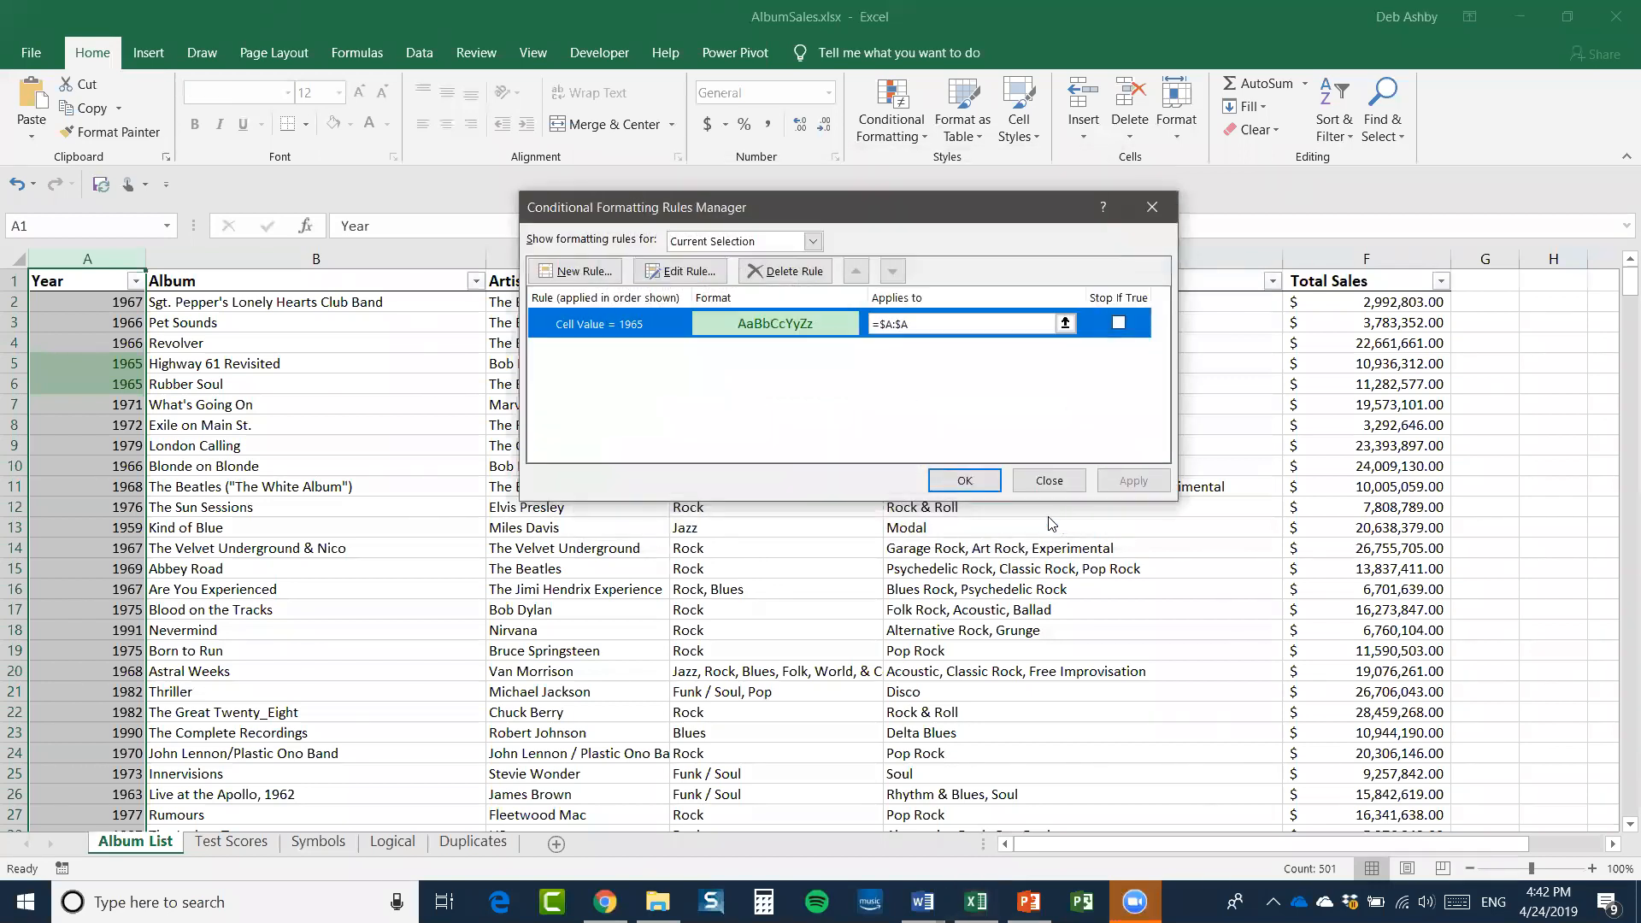
{"action": "left_click", "coordinate": [796, 272]}
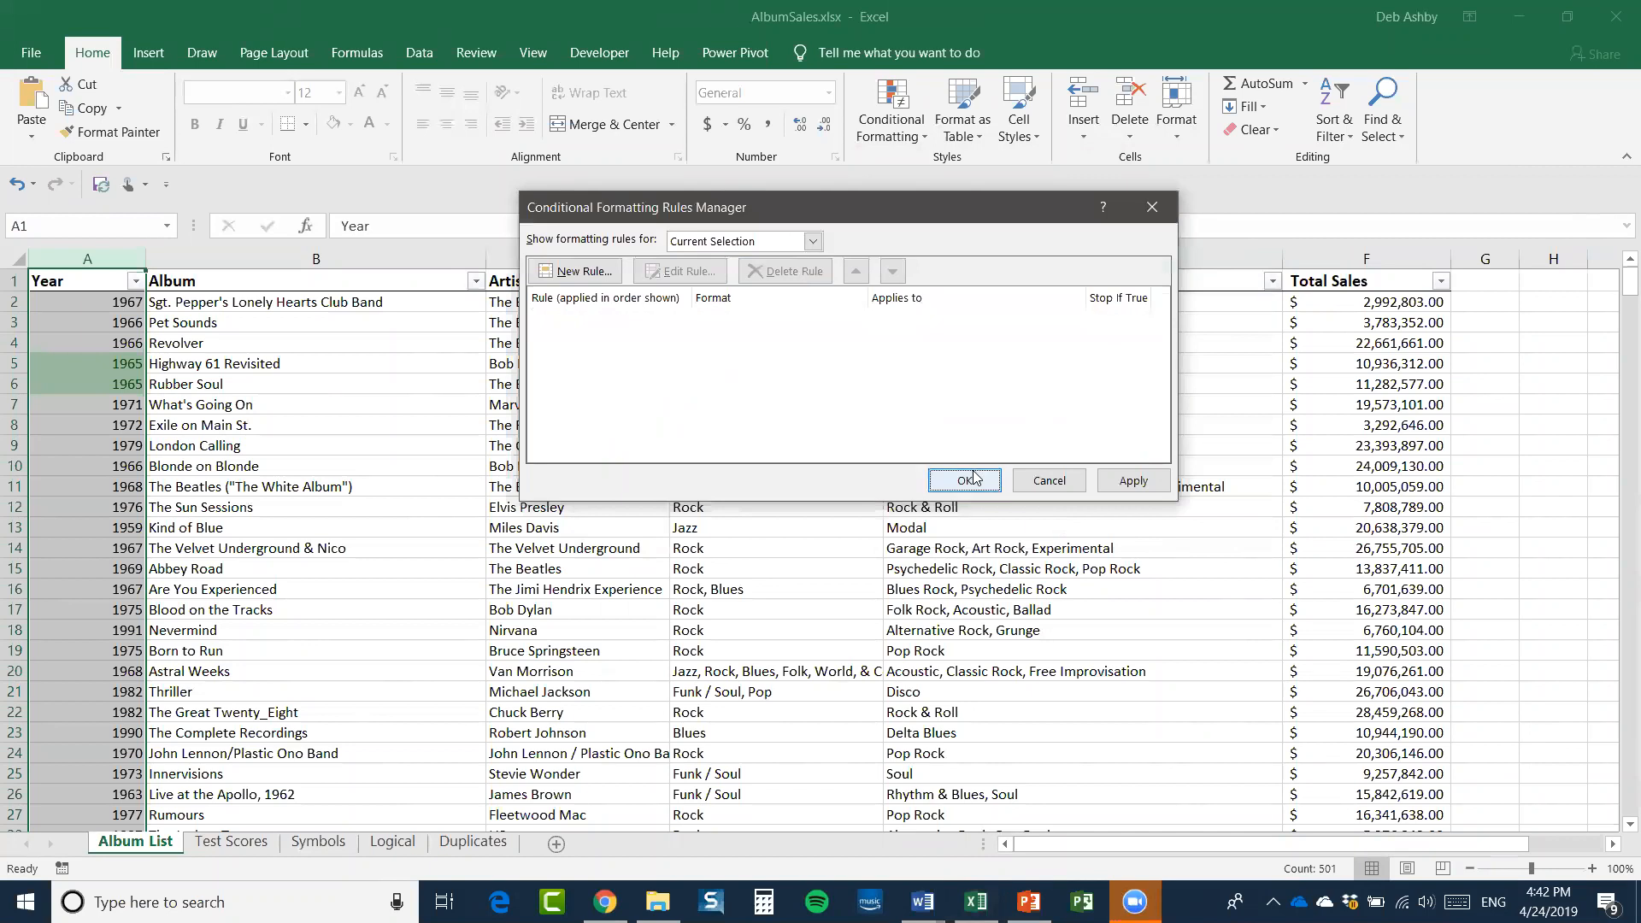
{"action": "left_click", "coordinate": [973, 473]}
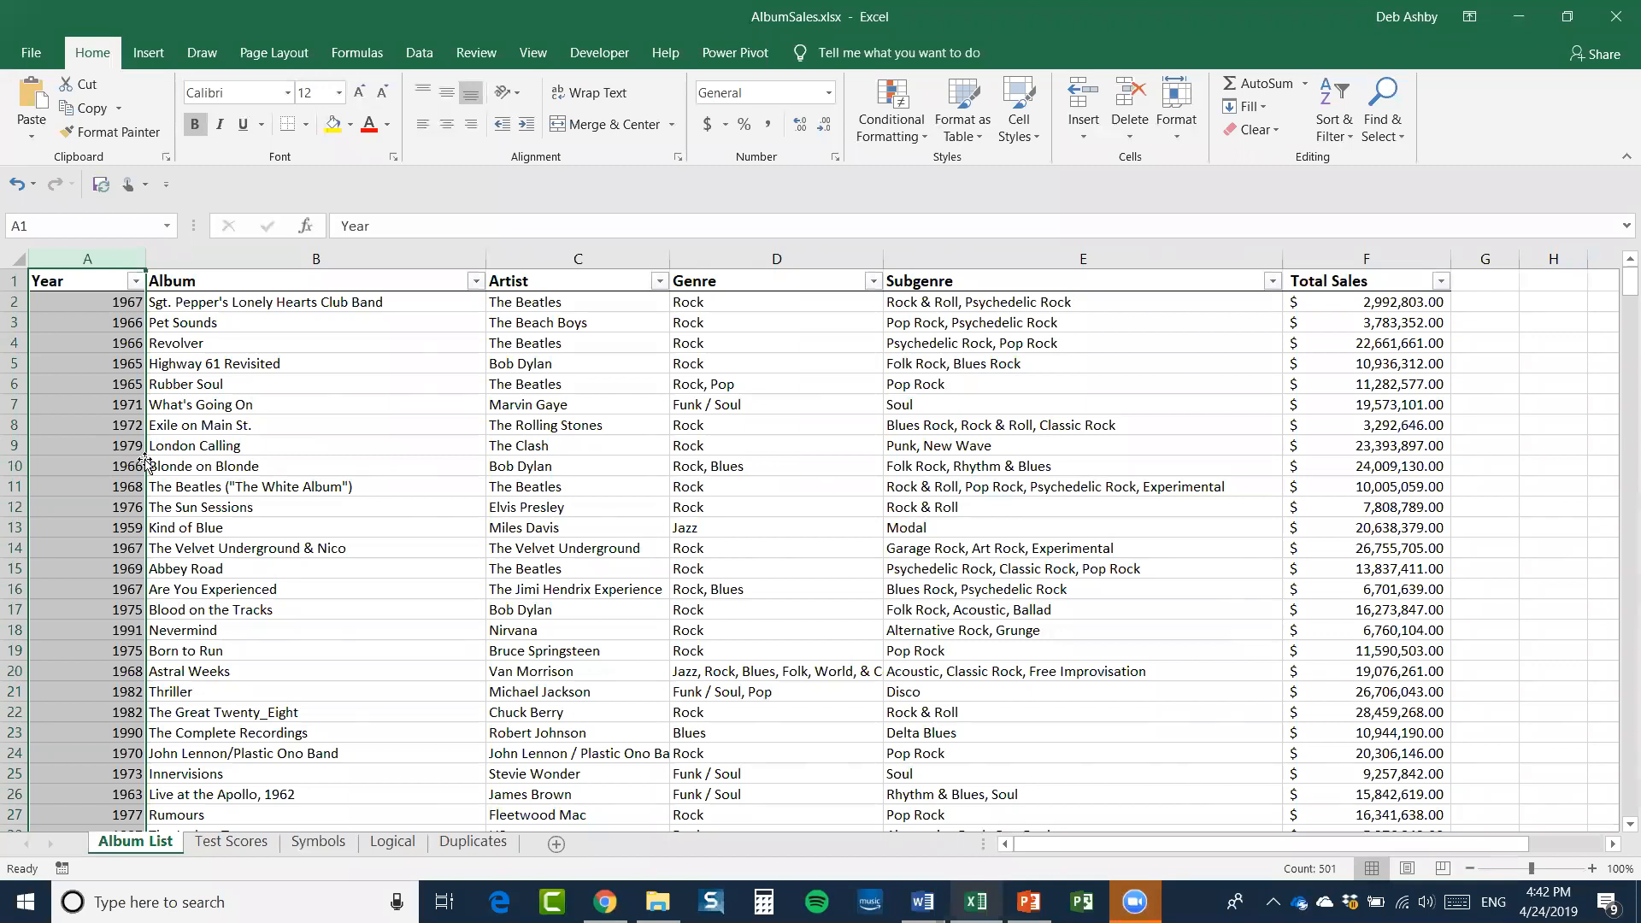
Highlight Year column values between 1975 and 1990 with Light Red Fill with Dark Red Text, and check the column
{"action": "left_click", "coordinate": [921, 130]}
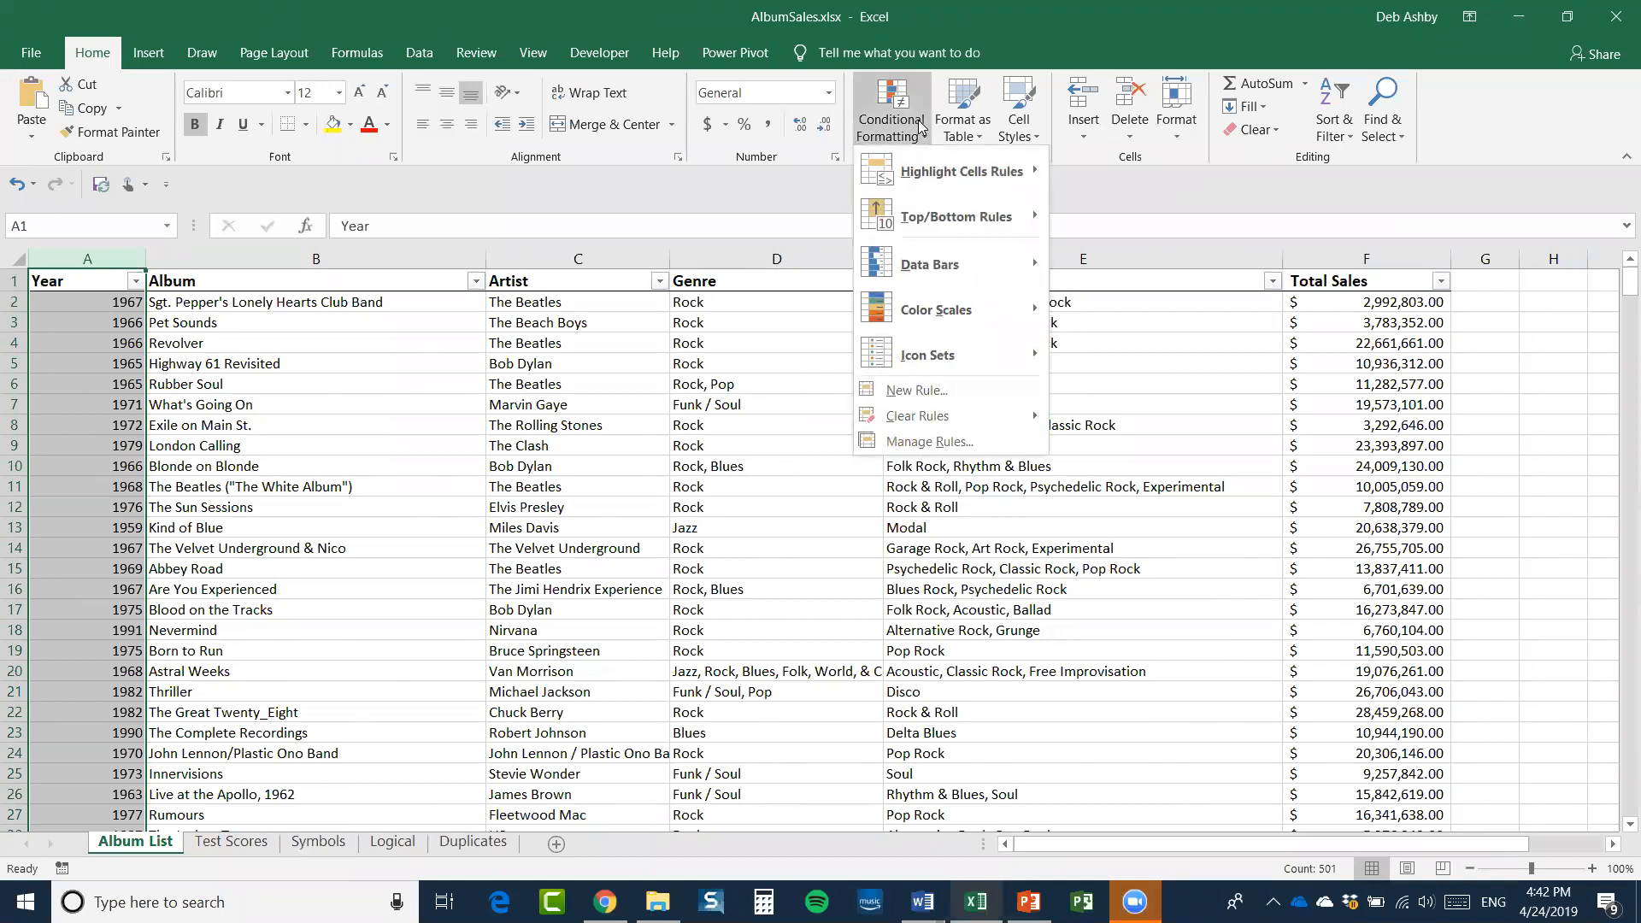
{"action": "mouse_move", "coordinate": [913, 175]}
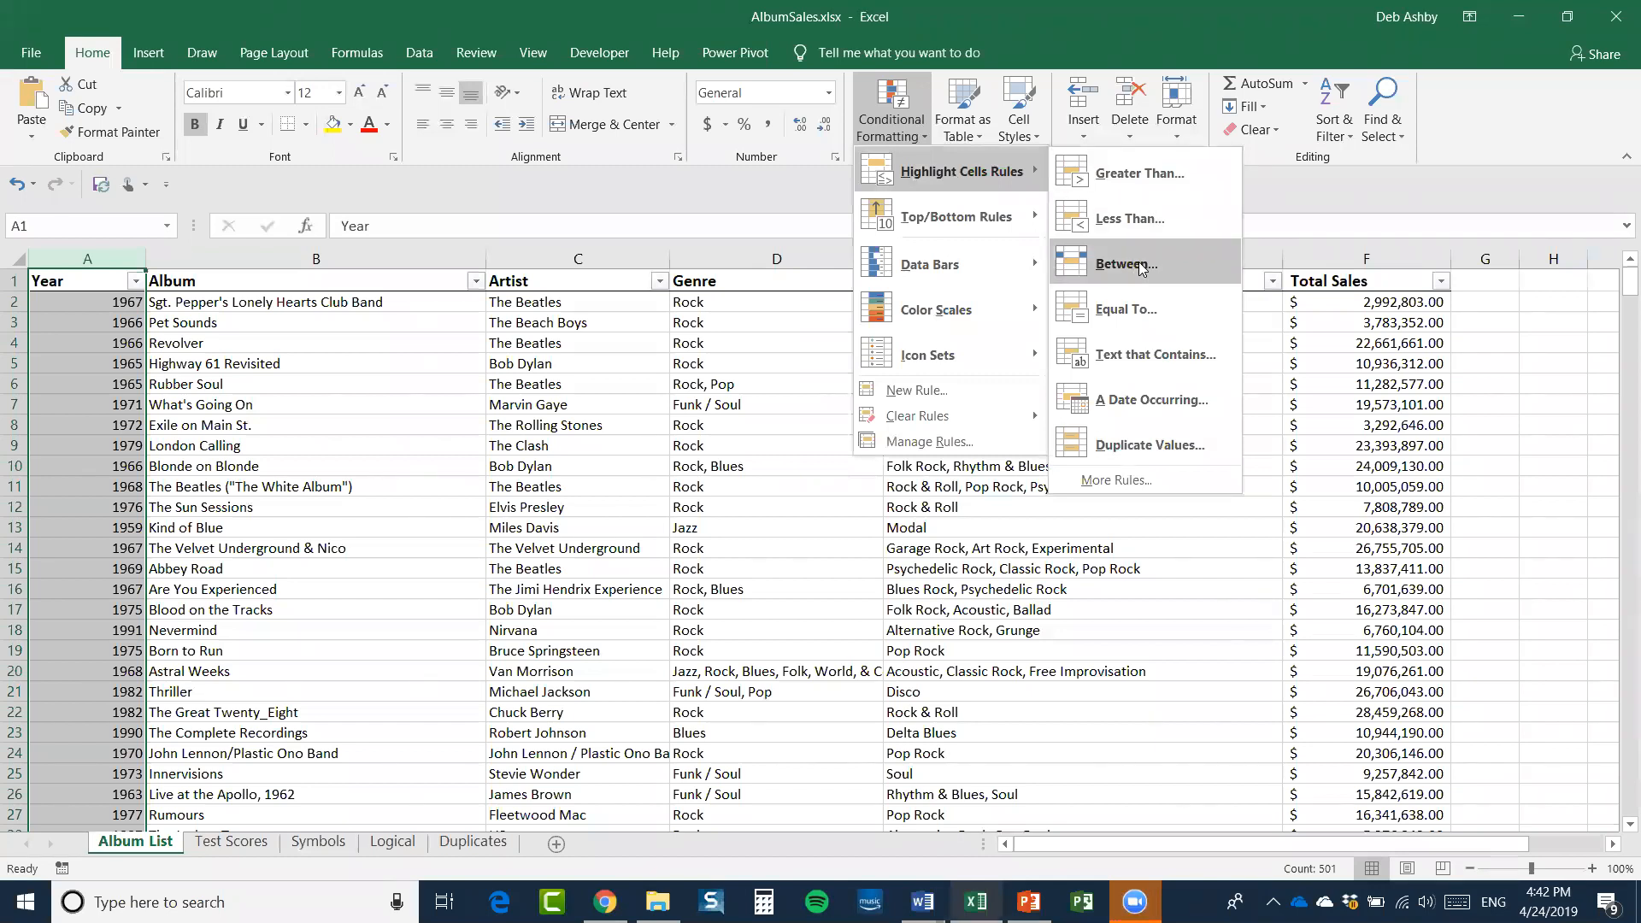
{"action": "left_click", "coordinate": [1126, 264]}
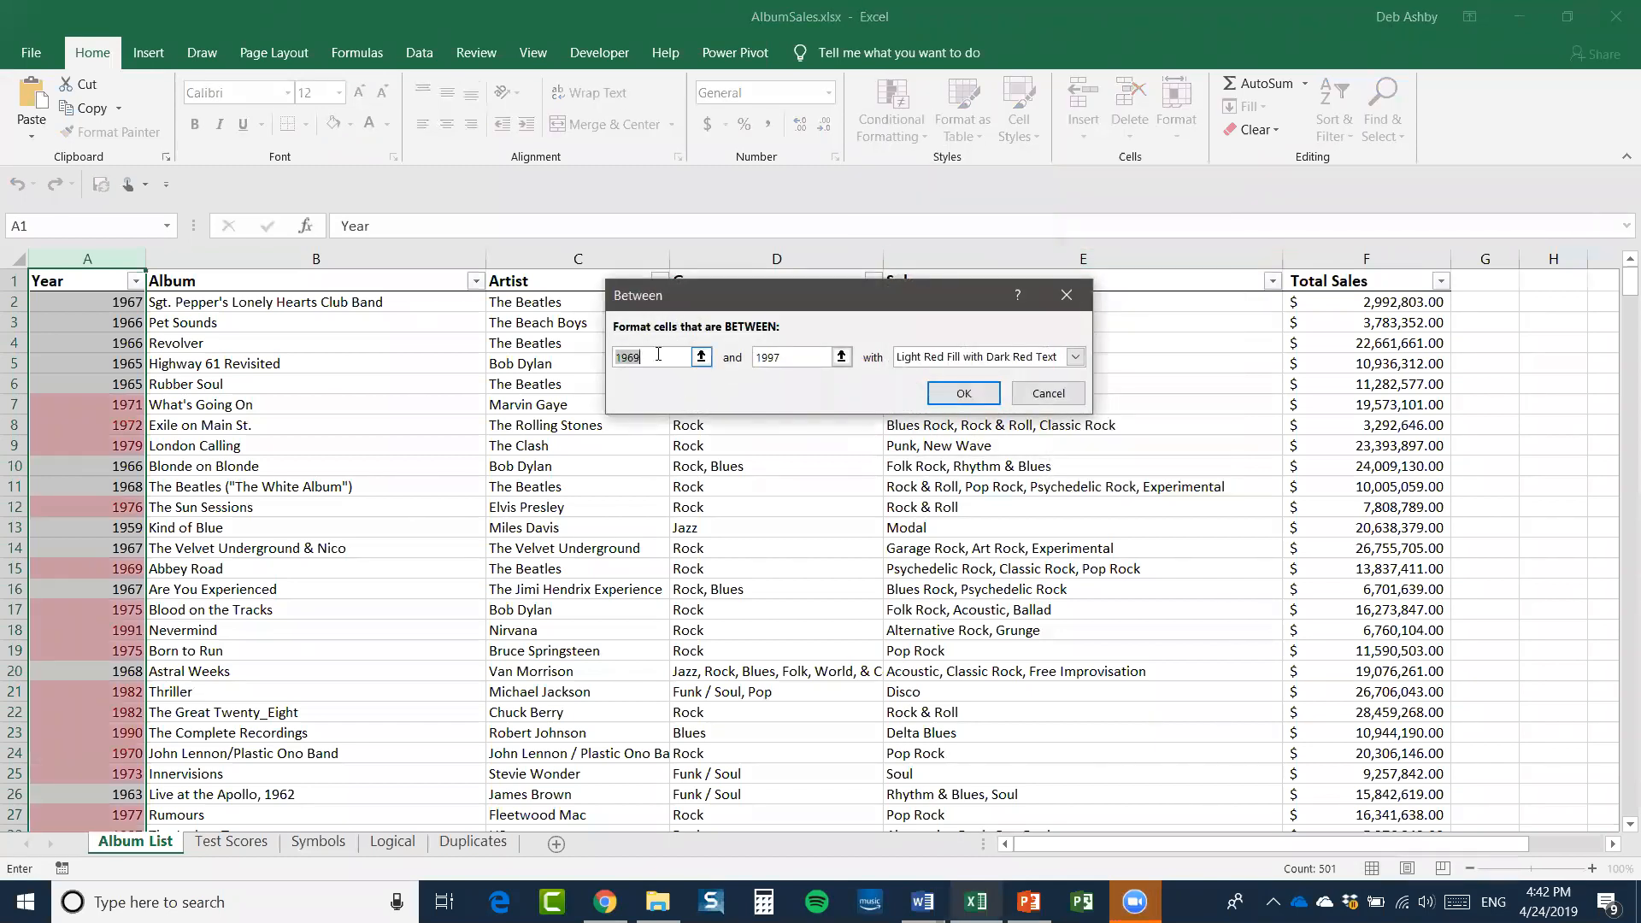
{"action": "type", "text": "1975"}
{"action": "left_click", "coordinate": [801, 357]}
{"action": "key", "text": "BackSpace"}
{"action": "type", "text": "0"}
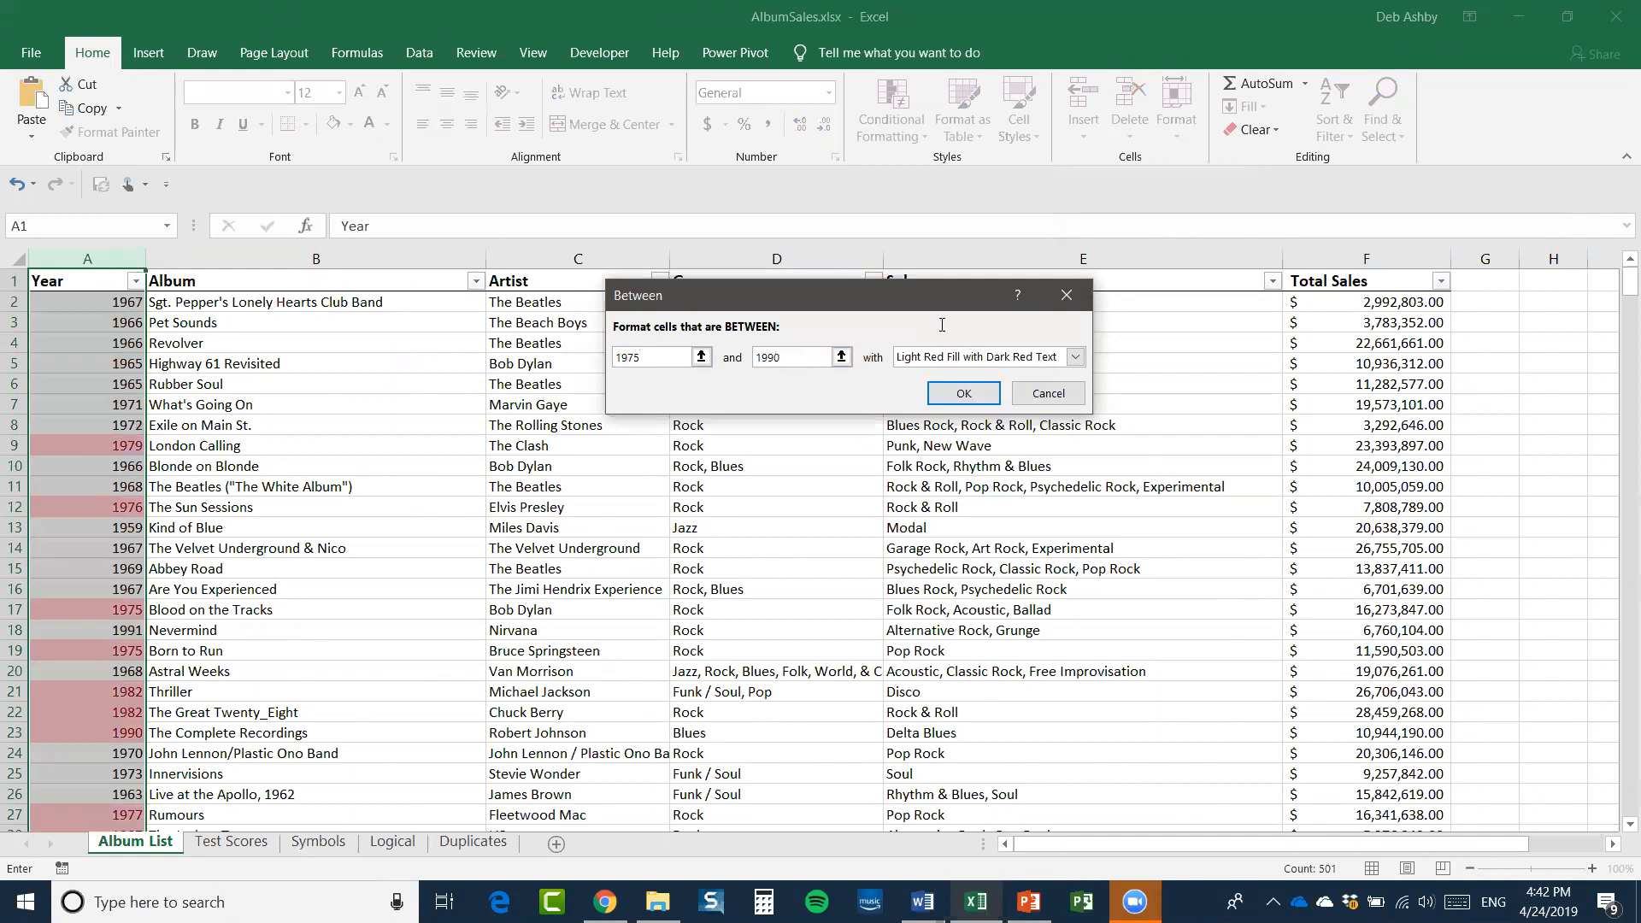
{"action": "left_click", "coordinate": [963, 393]}
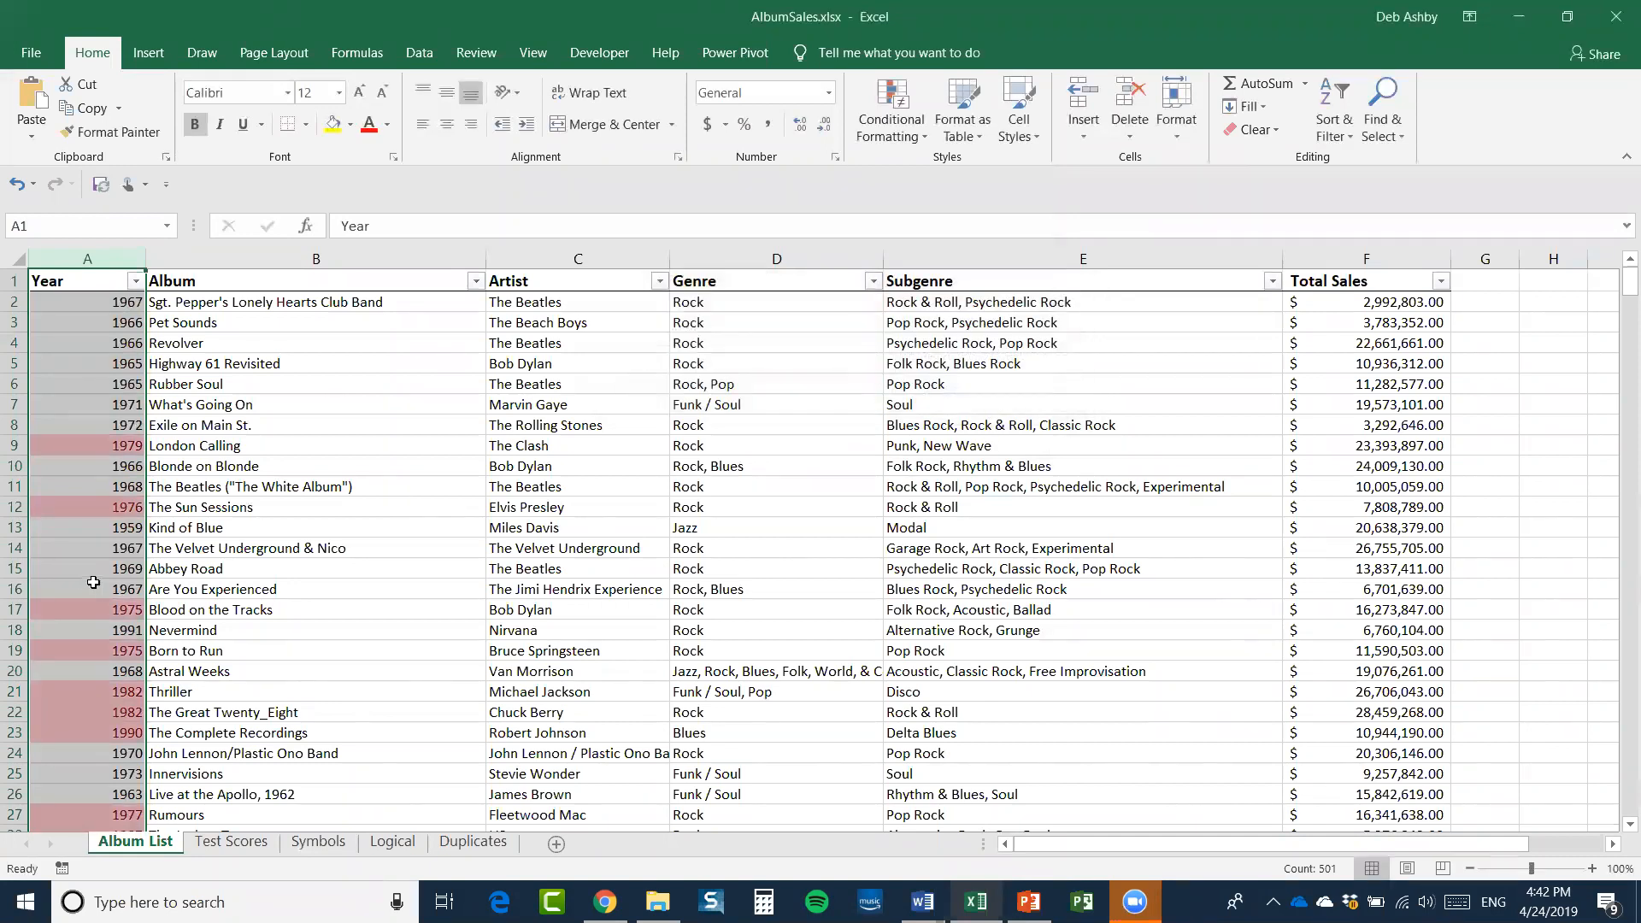
{"action": "scroll", "coordinate": [110, 587], "scroll_direction": "down", "scroll_amount": 3}
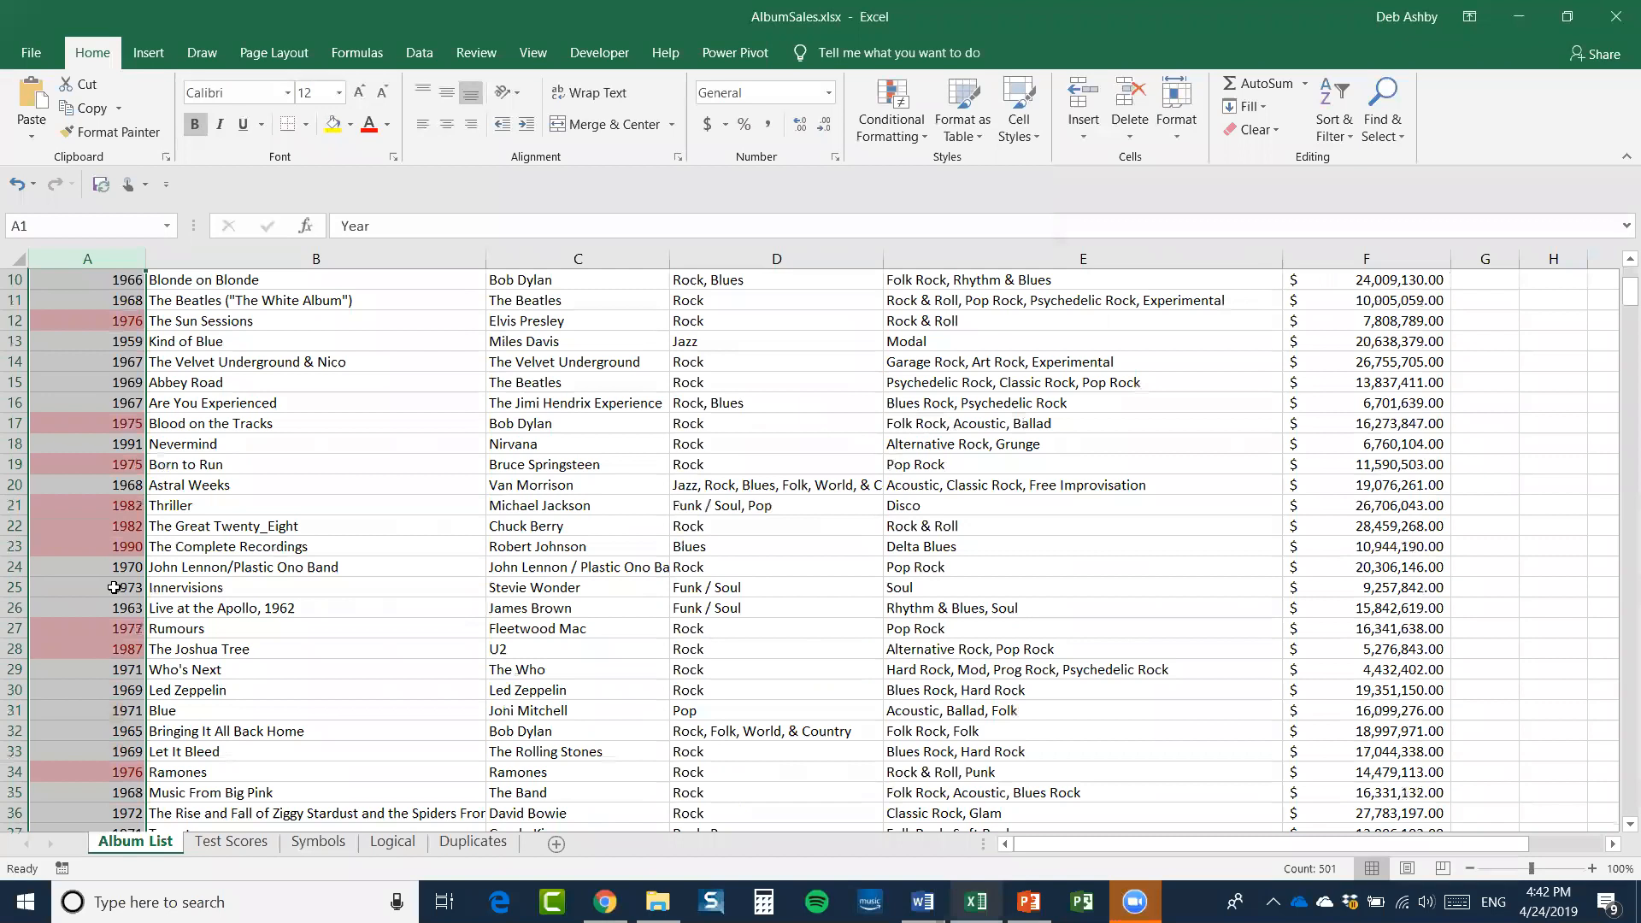
{"action": "scroll", "coordinate": [112, 585], "scroll_direction": "up", "scroll_amount": 3}
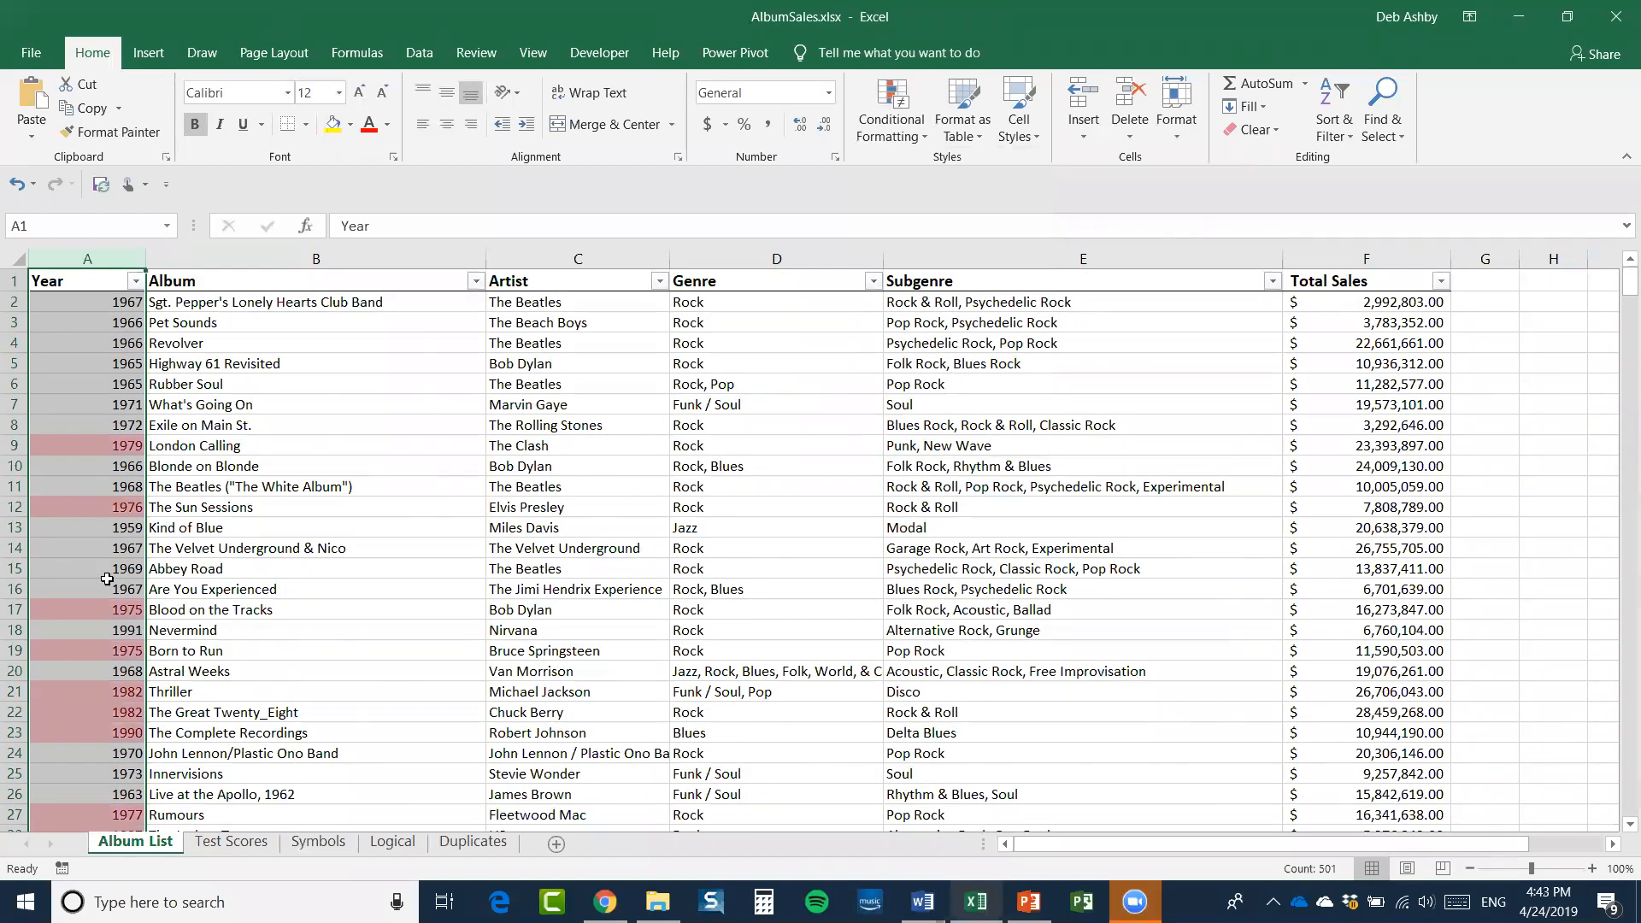
{"action": "left_click", "coordinate": [272, 407]}
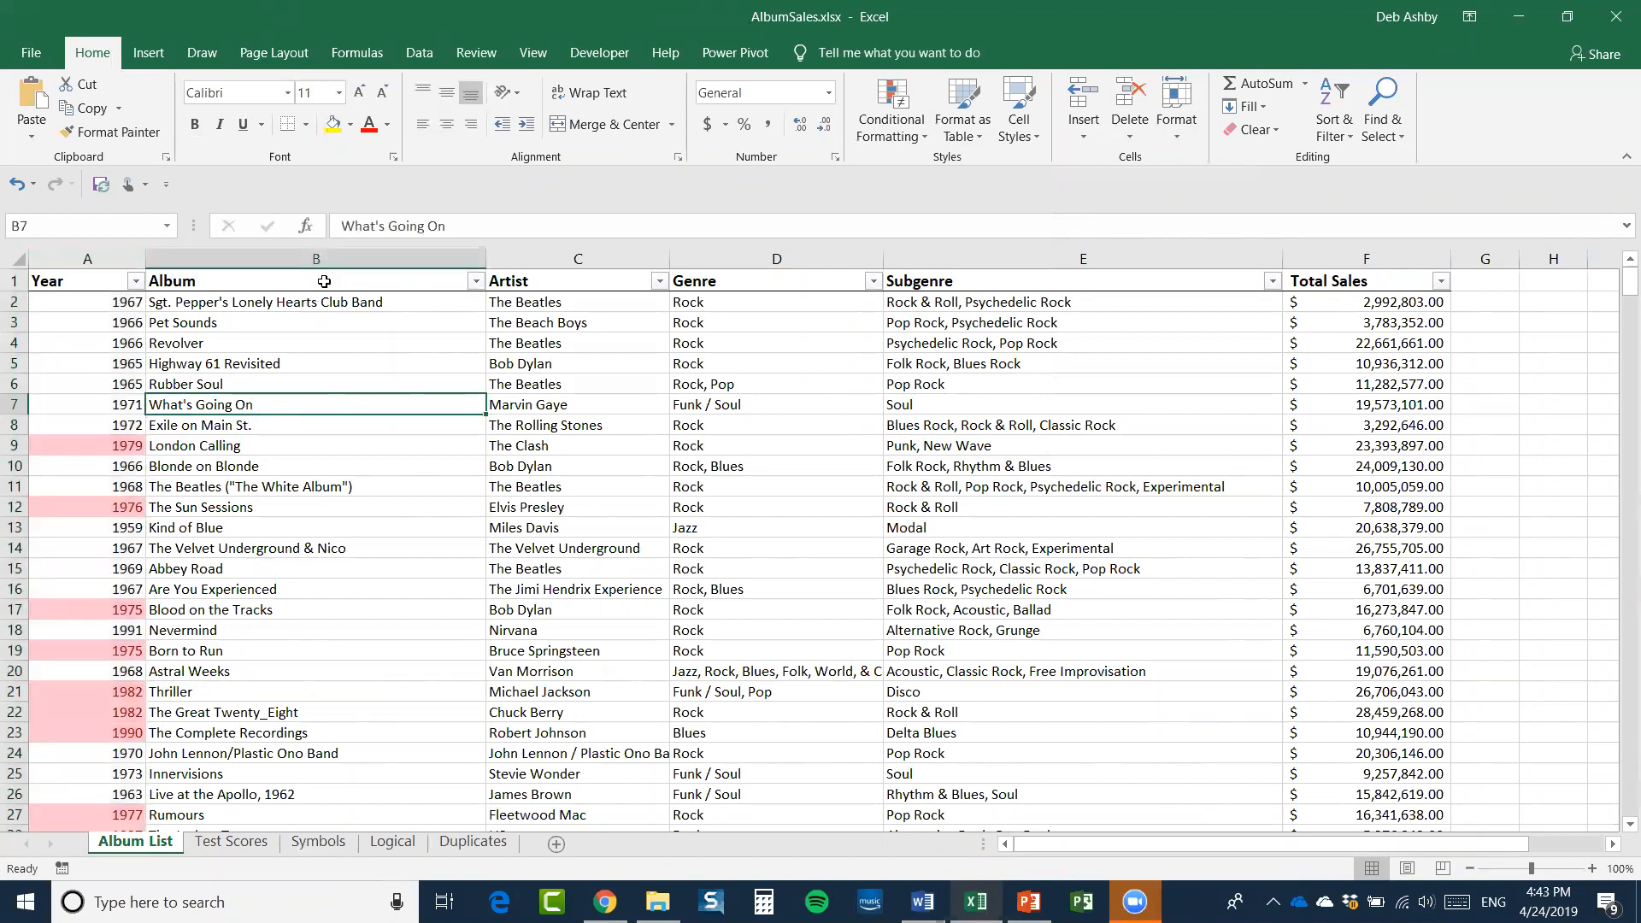
Set up a Text That Contains highlighting rule on the Artist column for the text "Beatles"
{"action": "left_click", "coordinate": [568, 259]}
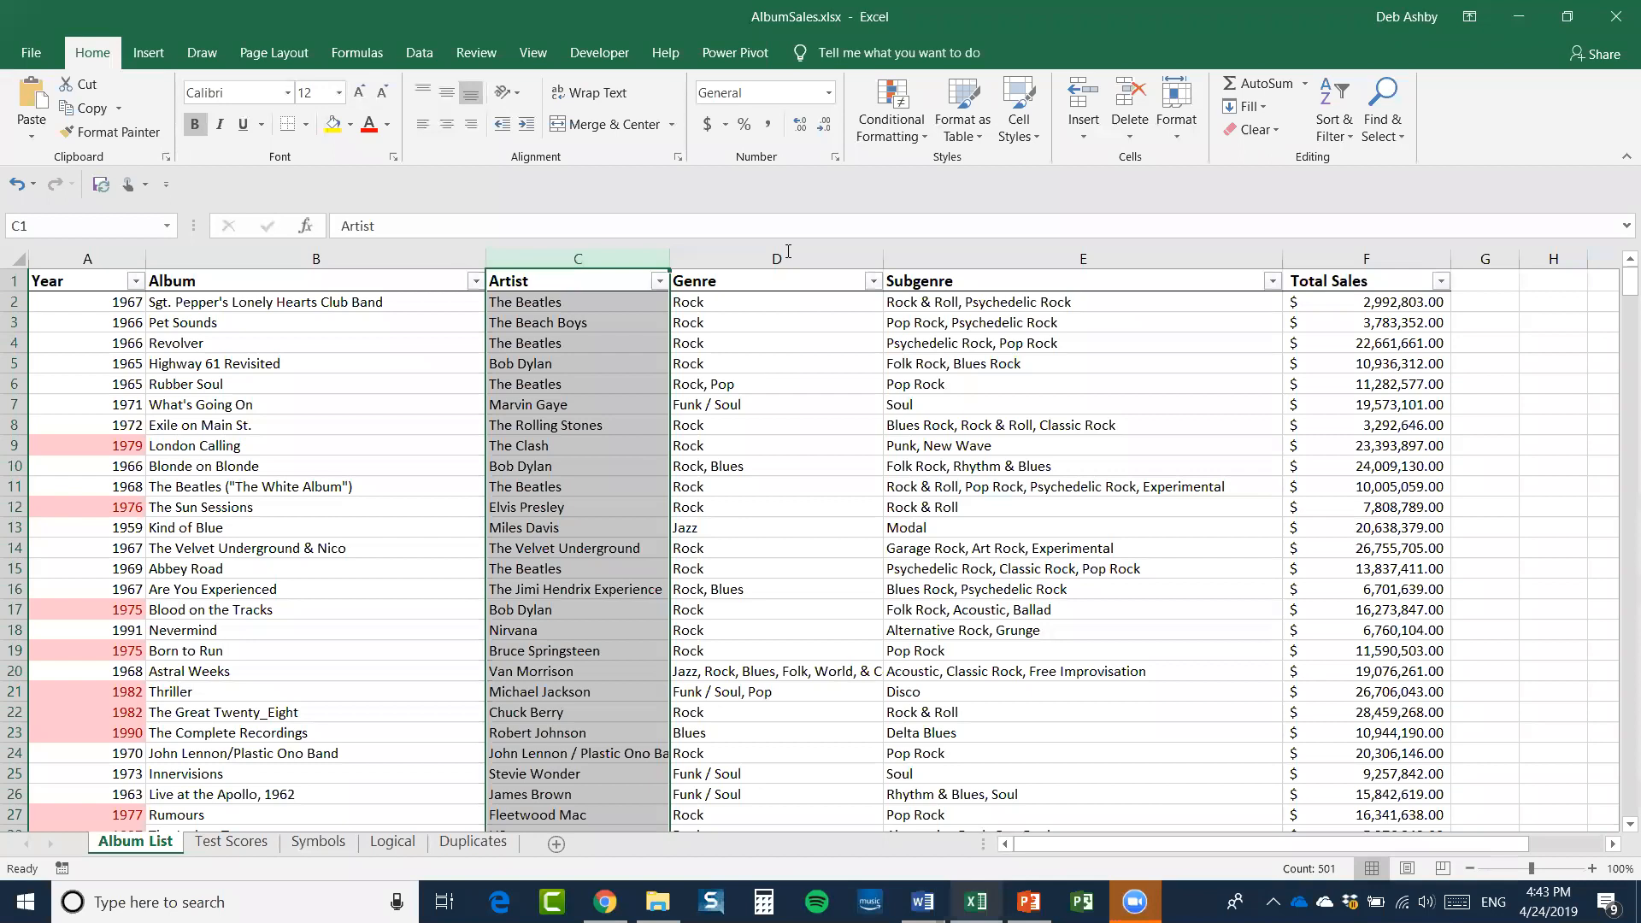
{"action": "left_click", "coordinate": [899, 128]}
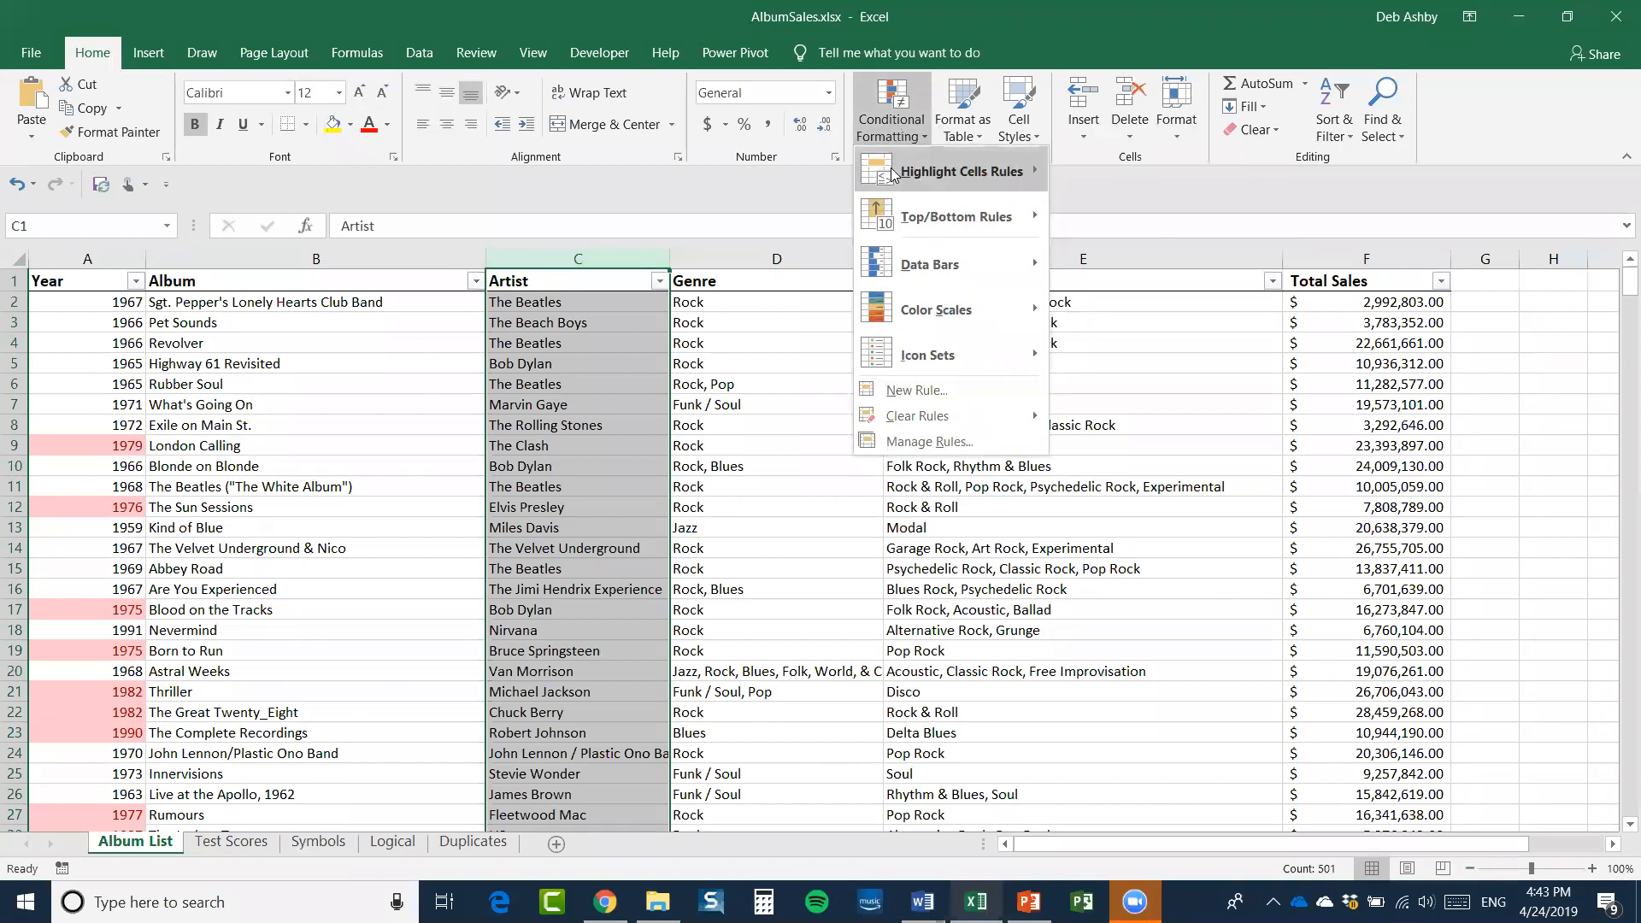
{"action": "mouse_move", "coordinate": [892, 173]}
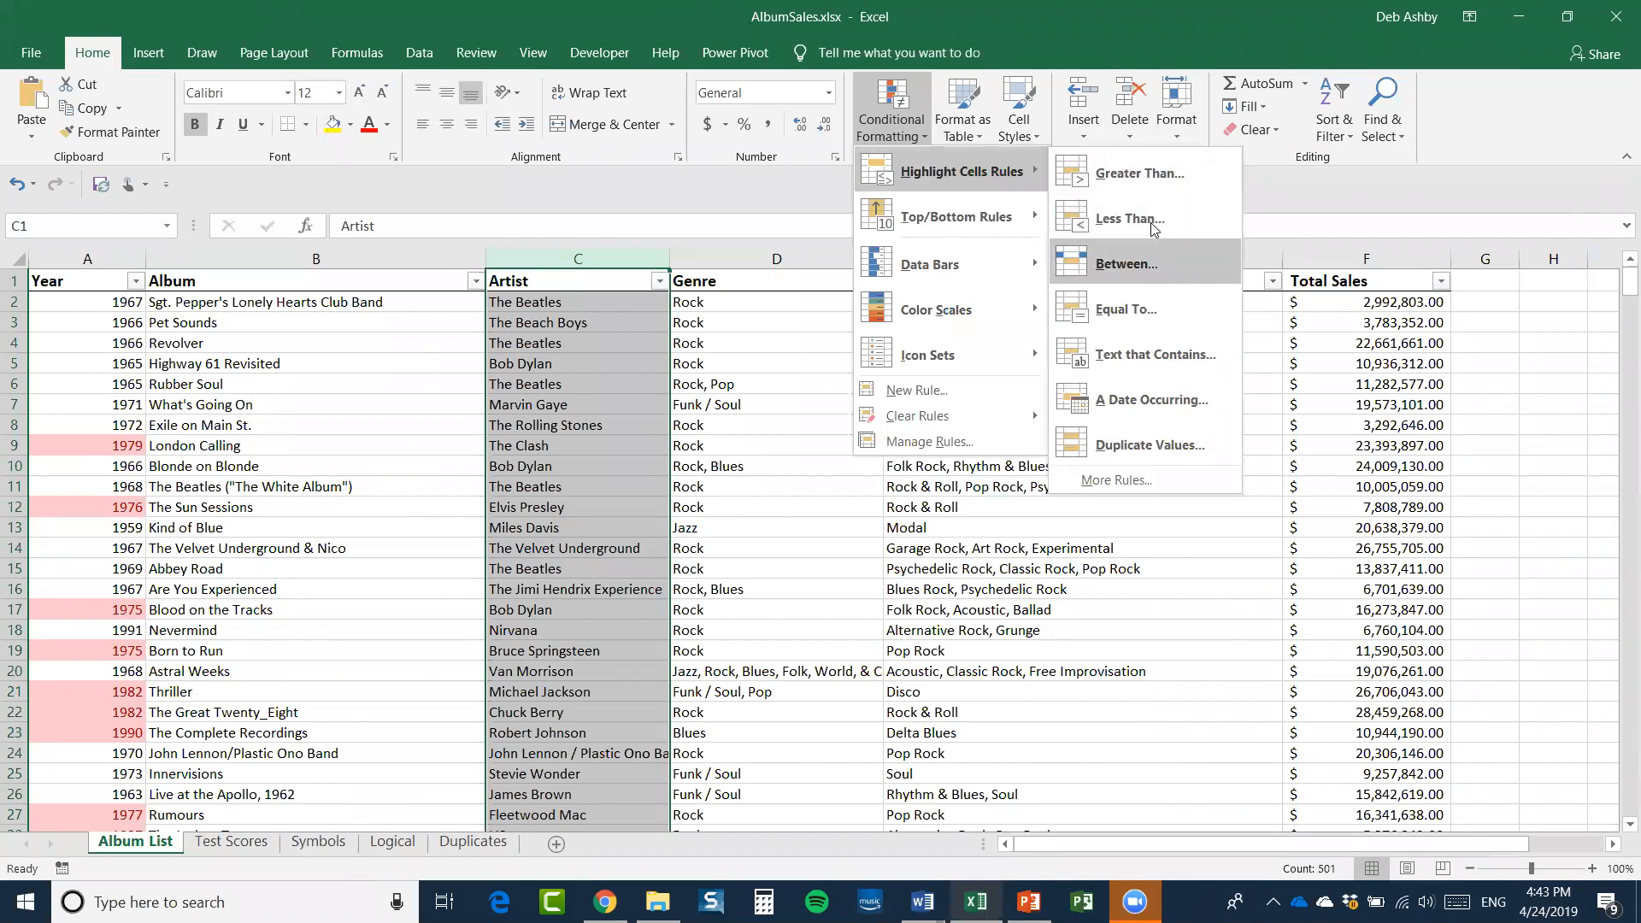
{"action": "left_click", "coordinate": [1169, 352]}
{"action": "left_click_drag", "start_coordinate": [783, 293], "coordinate": [1053, 295]}
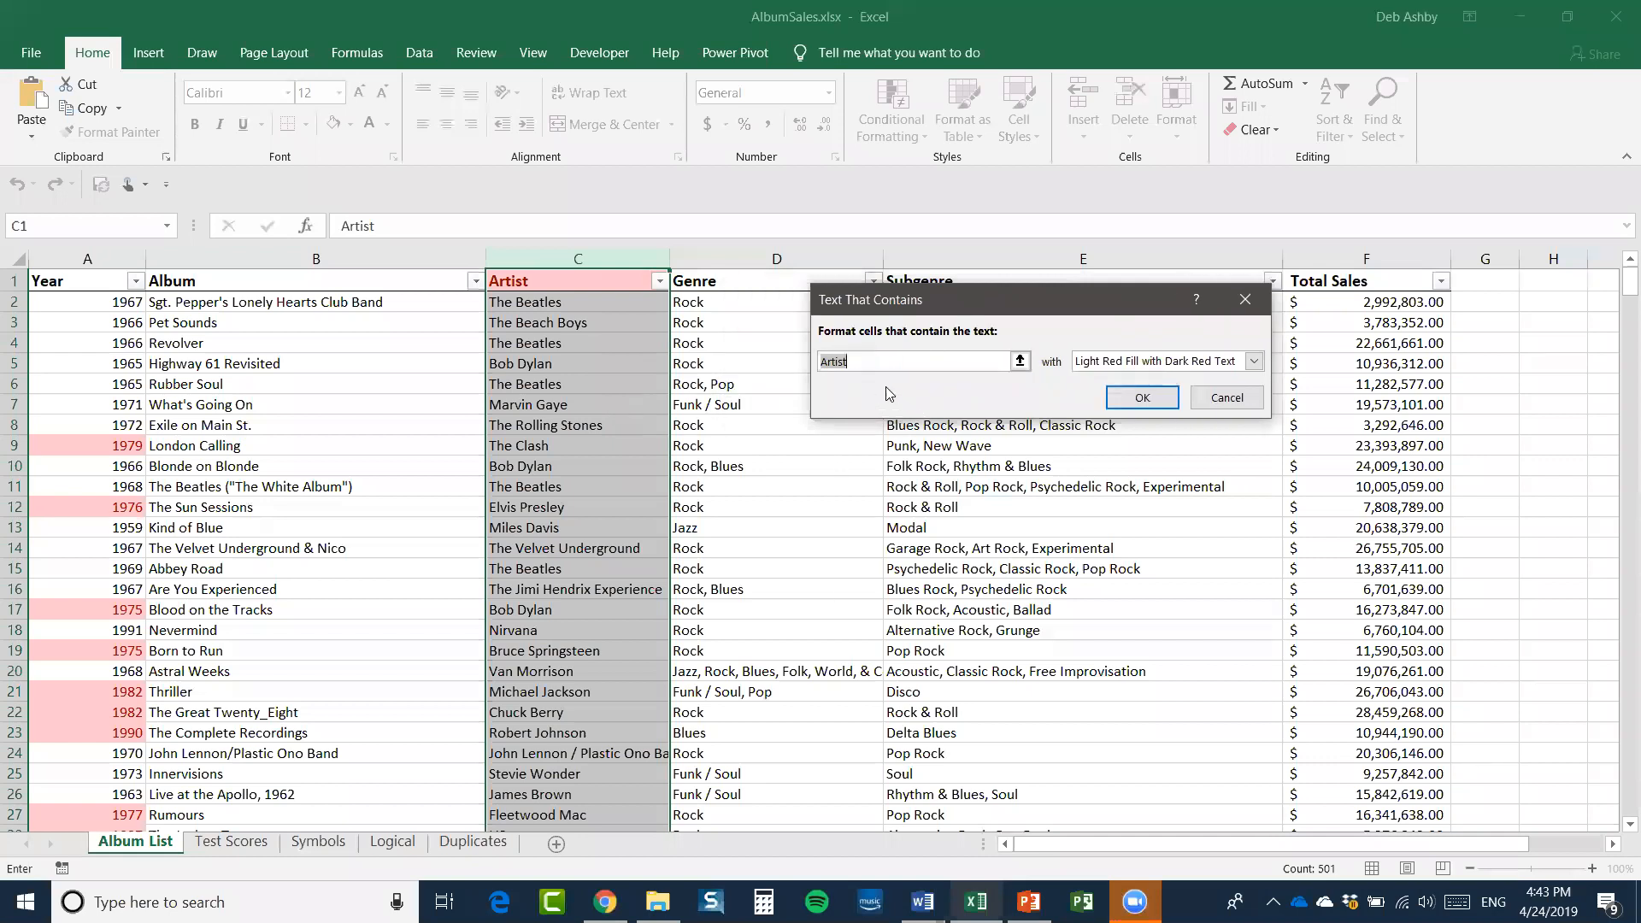
{"action": "type", "text": "Beat"}
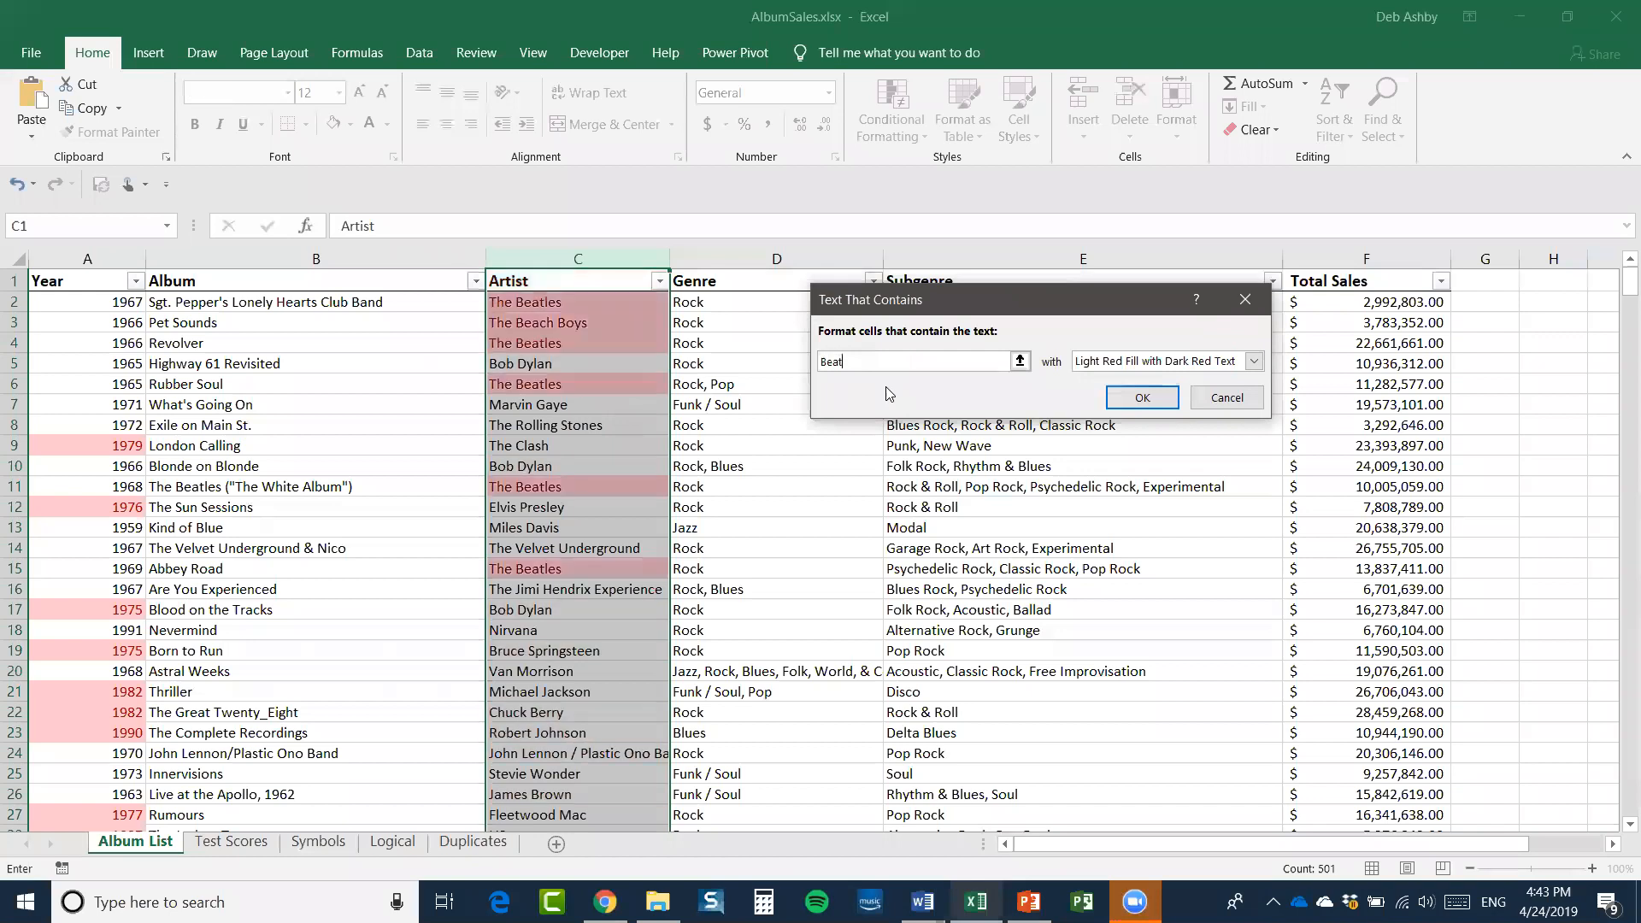
{"action": "type", "text": "les"}
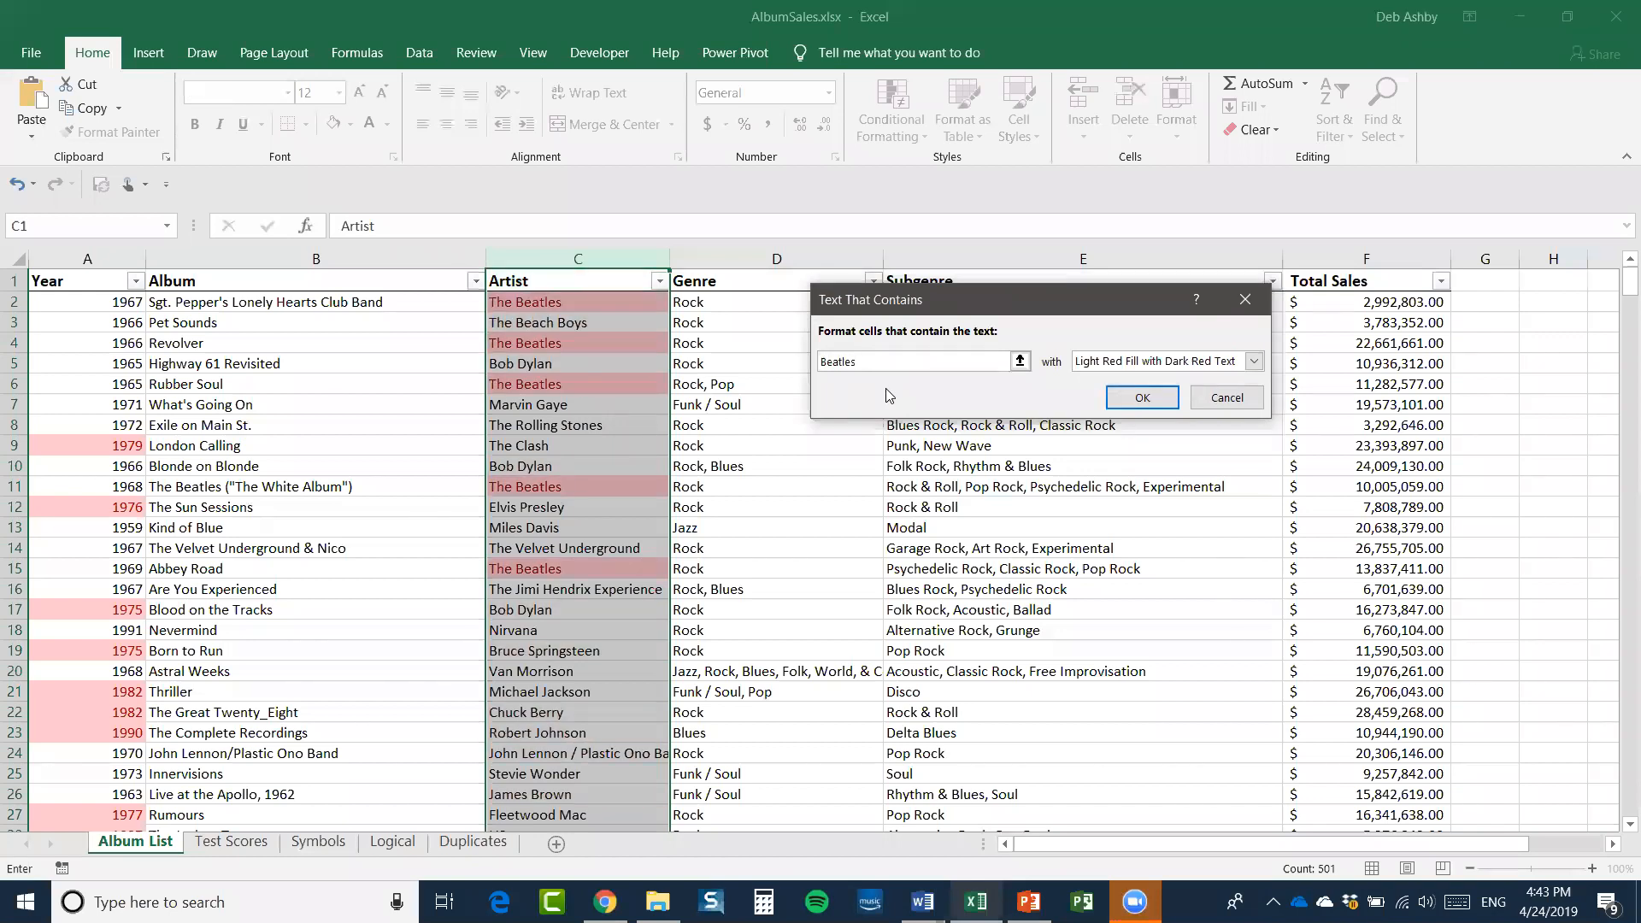
Set the Beatles rule's format to Yellow Fill with Dark Yellow Text, apply it, and check the Artist column
{"action": "left_click", "coordinate": [1255, 362]}
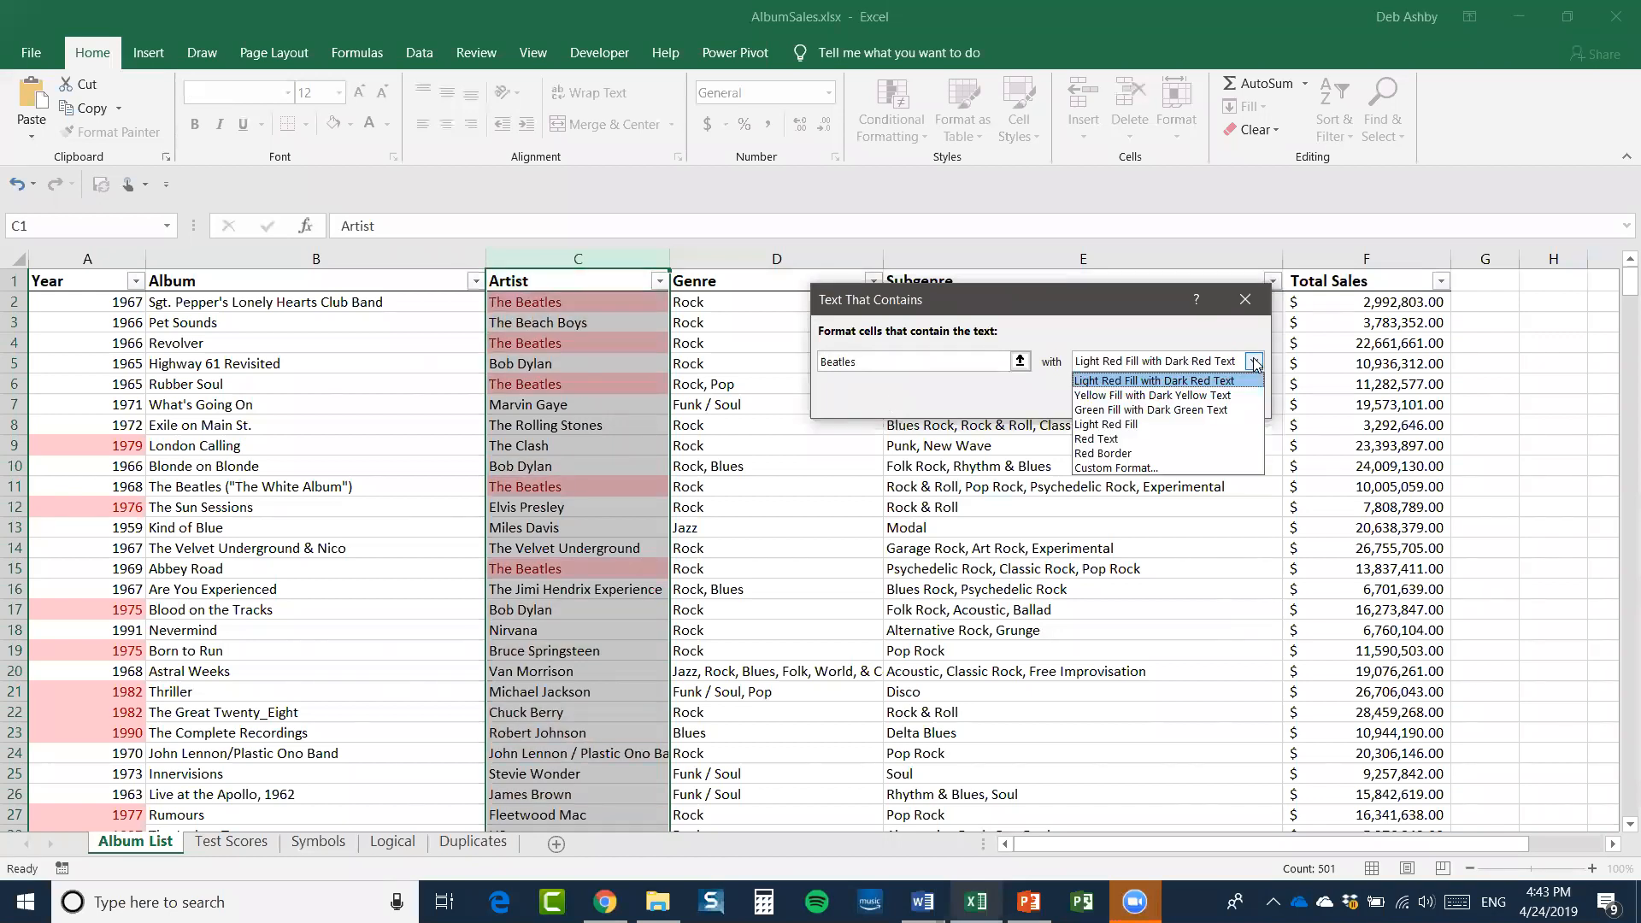
{"action": "left_click", "coordinate": [1109, 400]}
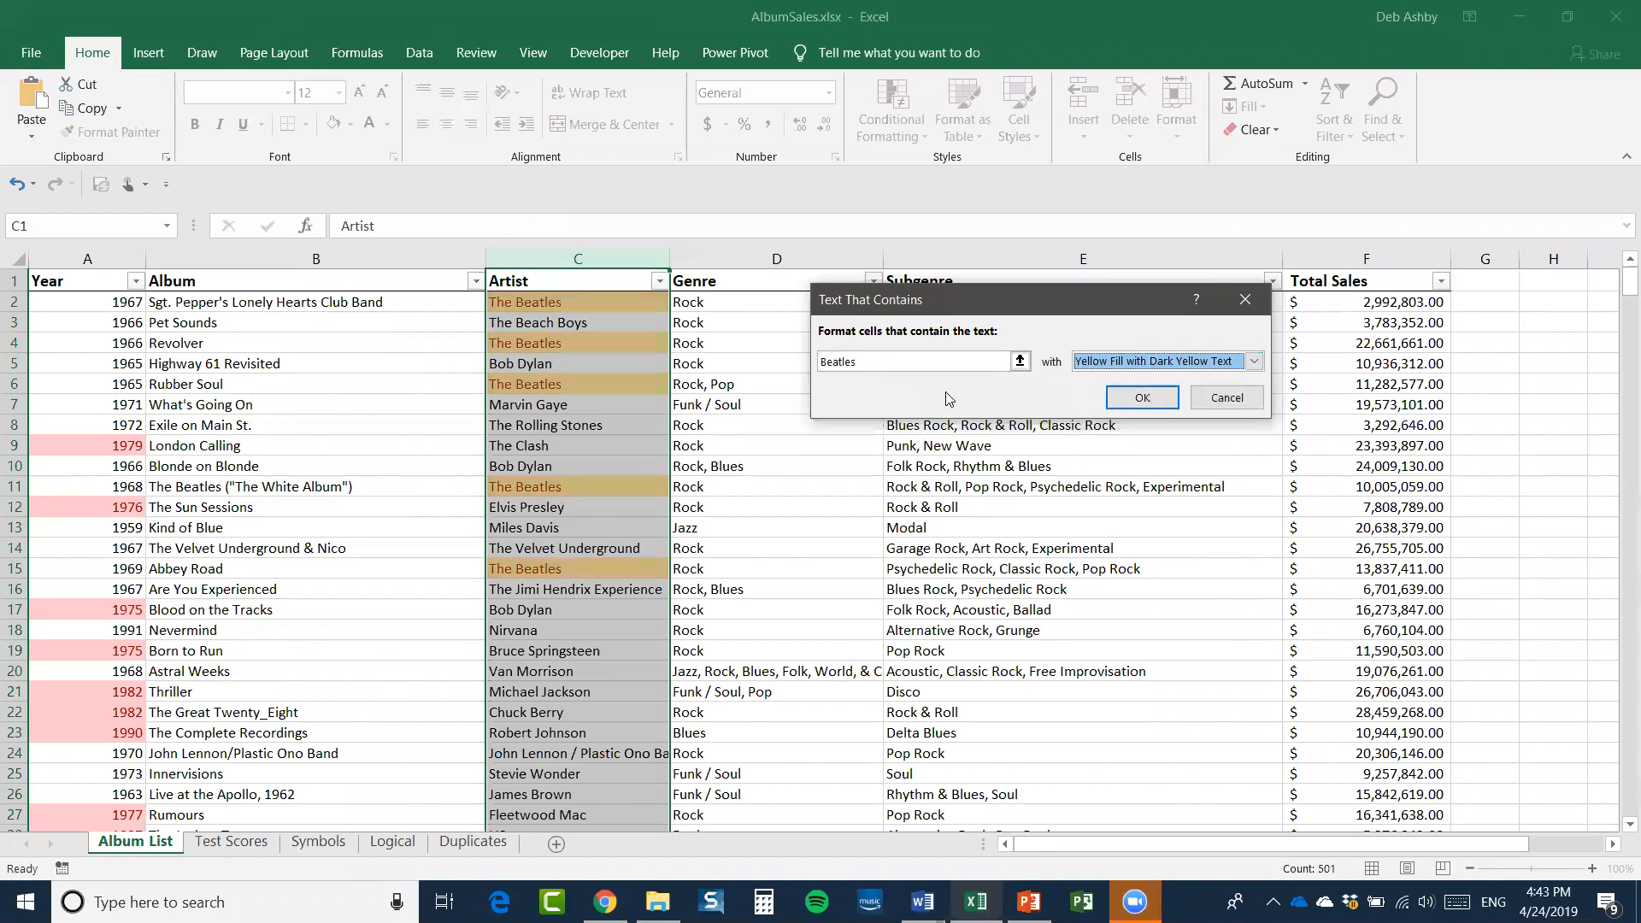
{"action": "left_click", "coordinate": [1126, 399]}
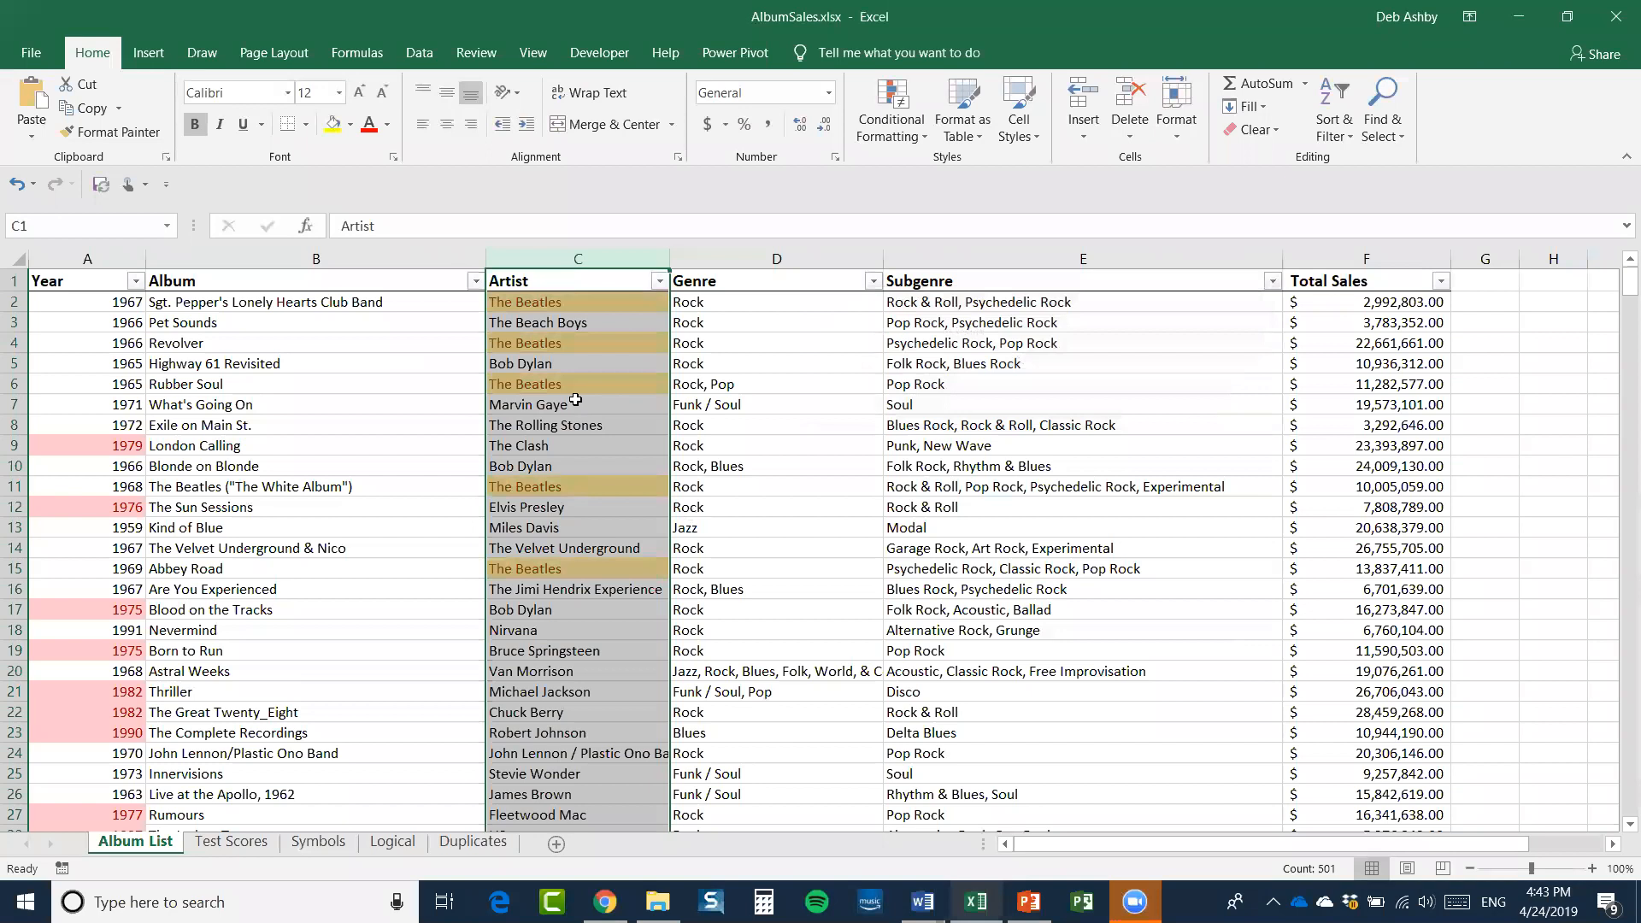
{"action": "scroll", "coordinate": [575, 400], "scroll_direction": "down", "scroll_amount": 8}
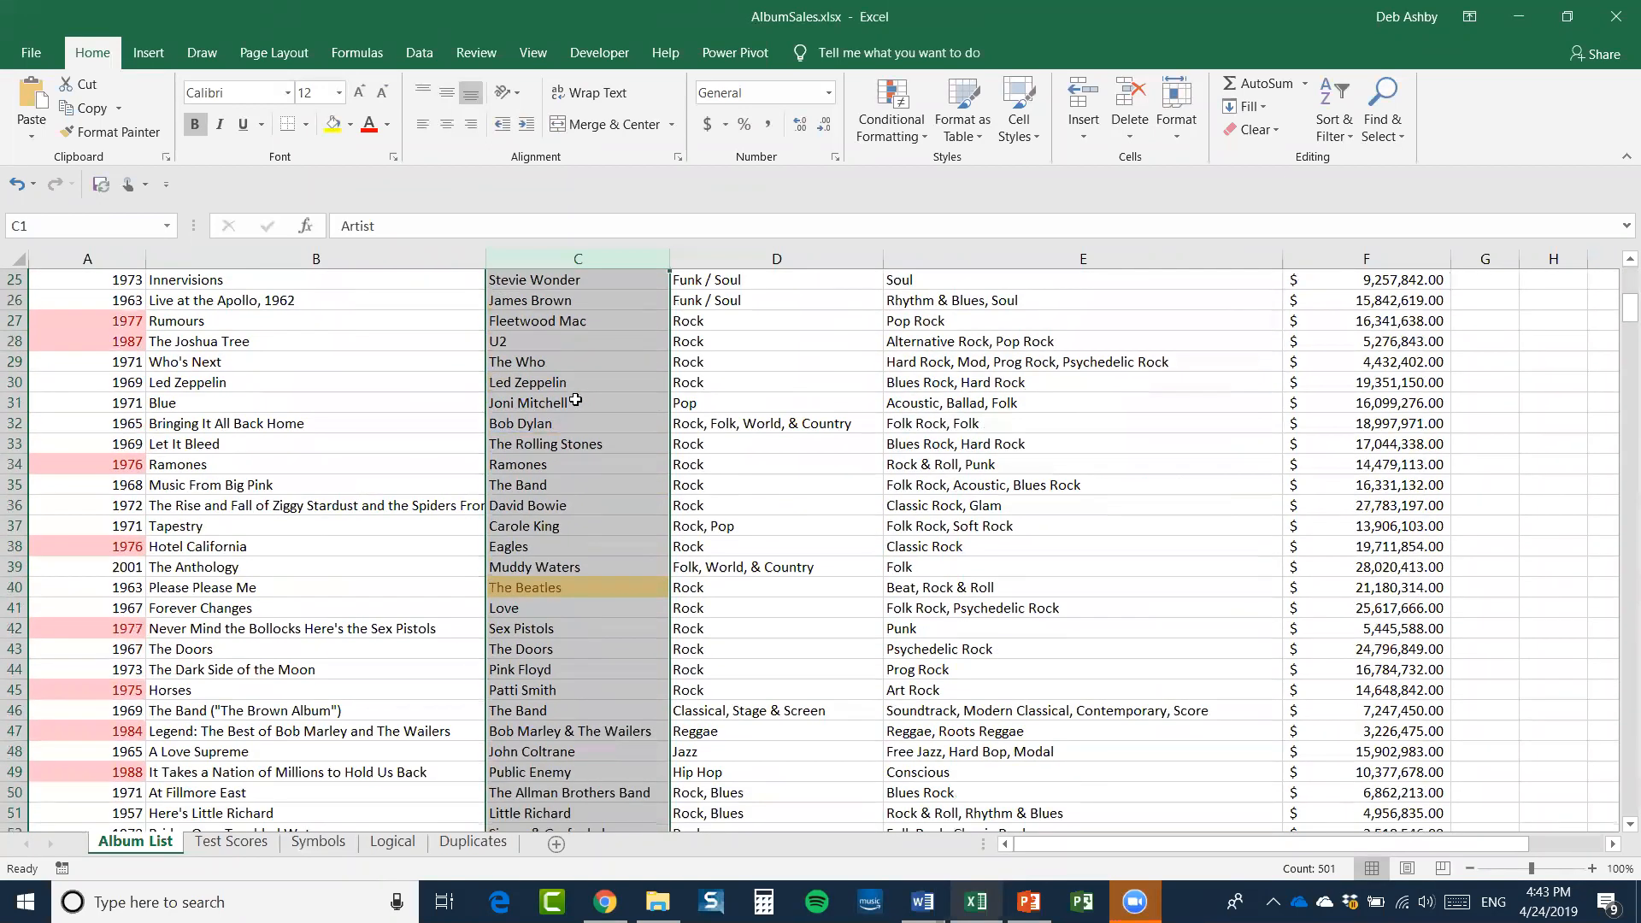
{"action": "scroll", "coordinate": [575, 400], "scroll_direction": "up", "scroll_amount": 8}
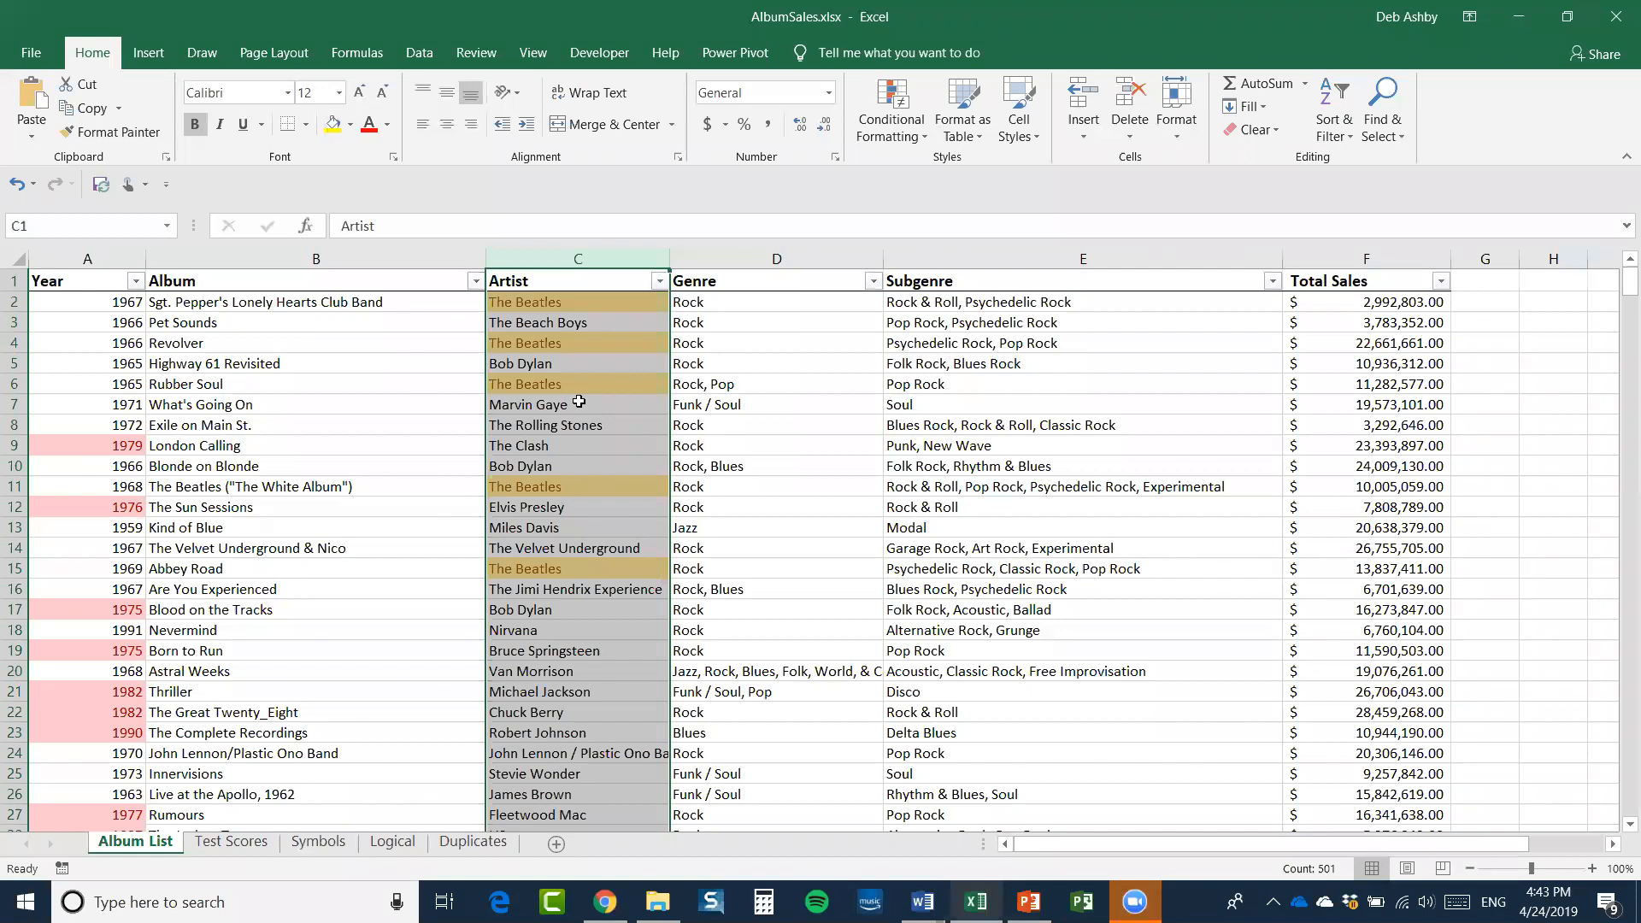
{"action": "left_click", "coordinate": [964, 346]}
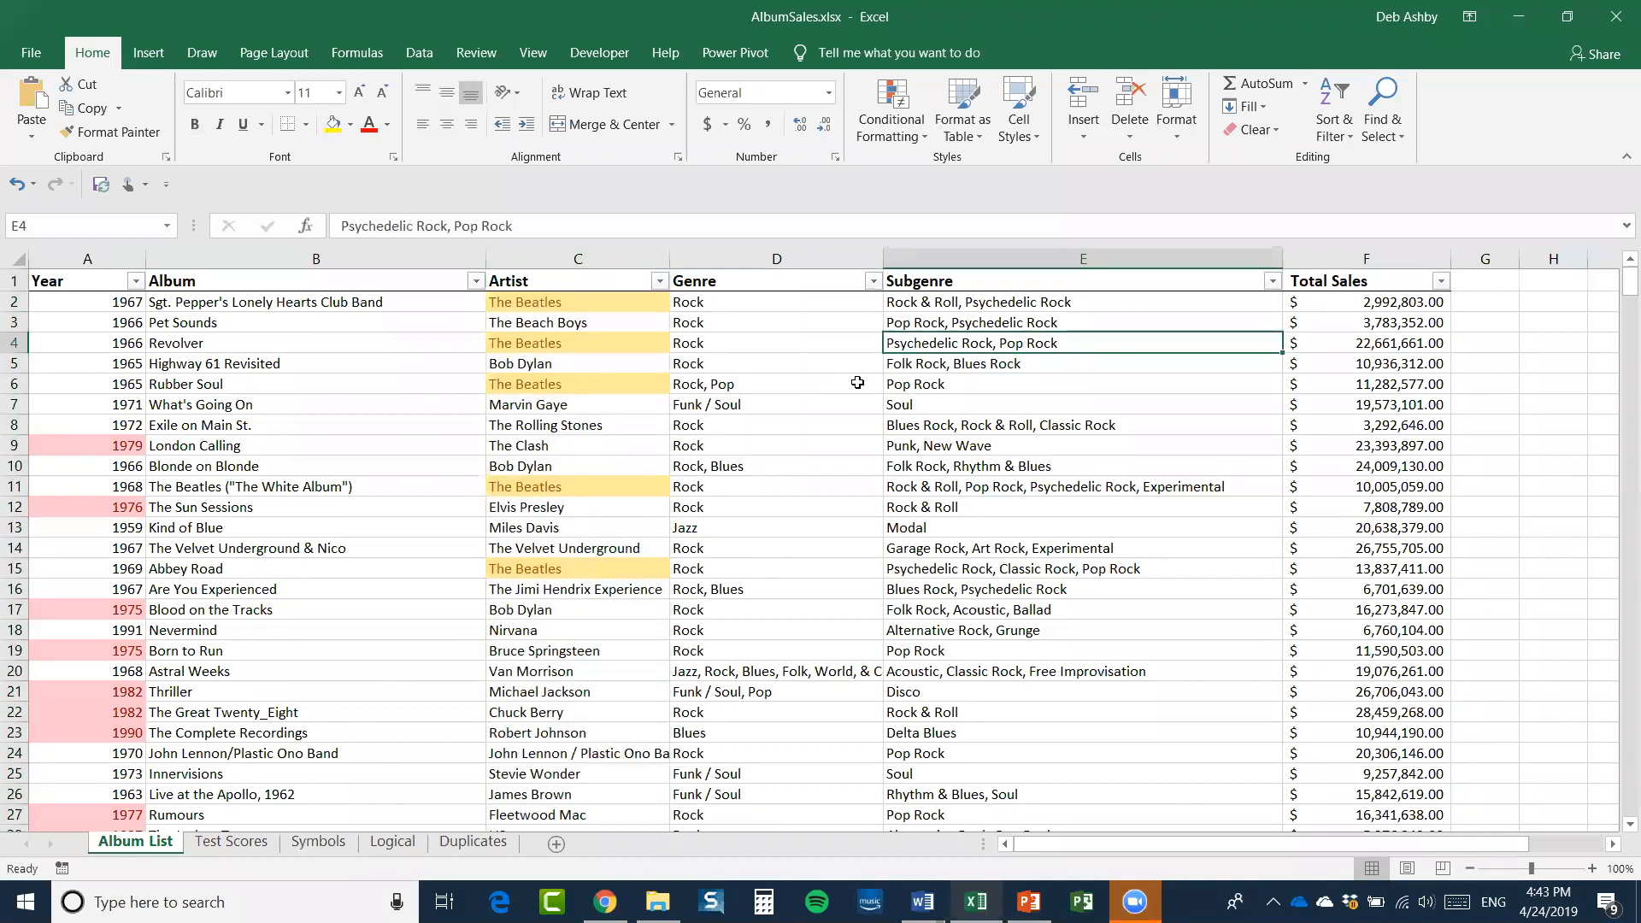
Set up a Top 10 Items rule on the Total Sales column with Green Fill with Dark Green Text
{"action": "left_click", "coordinate": [1356, 258]}
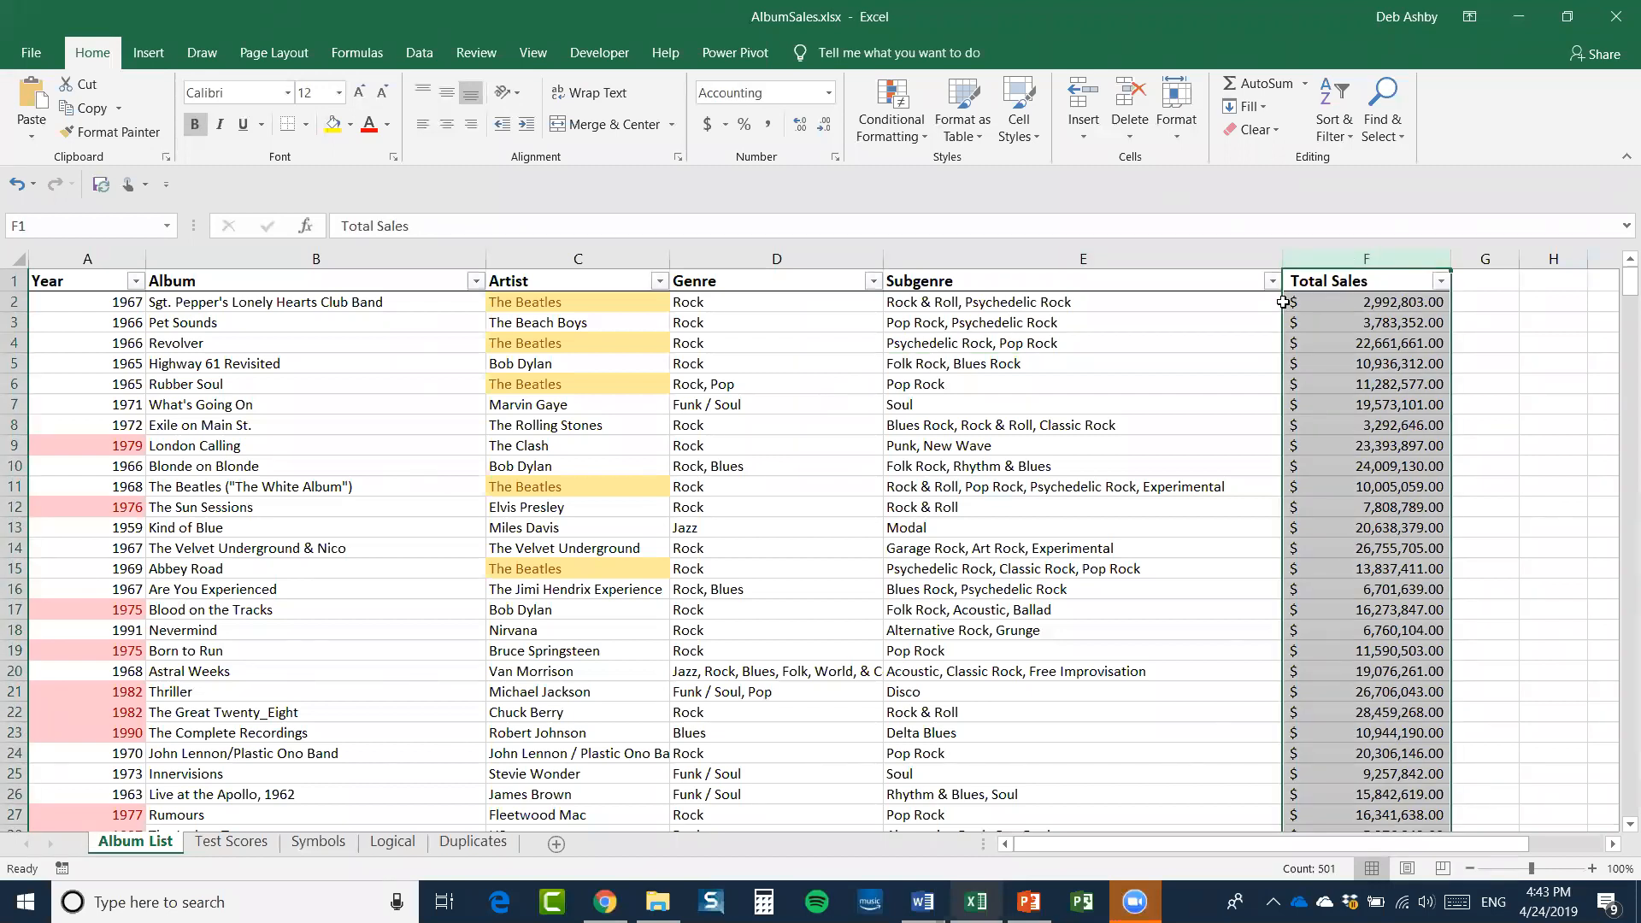
{"action": "left_click", "coordinate": [910, 135]}
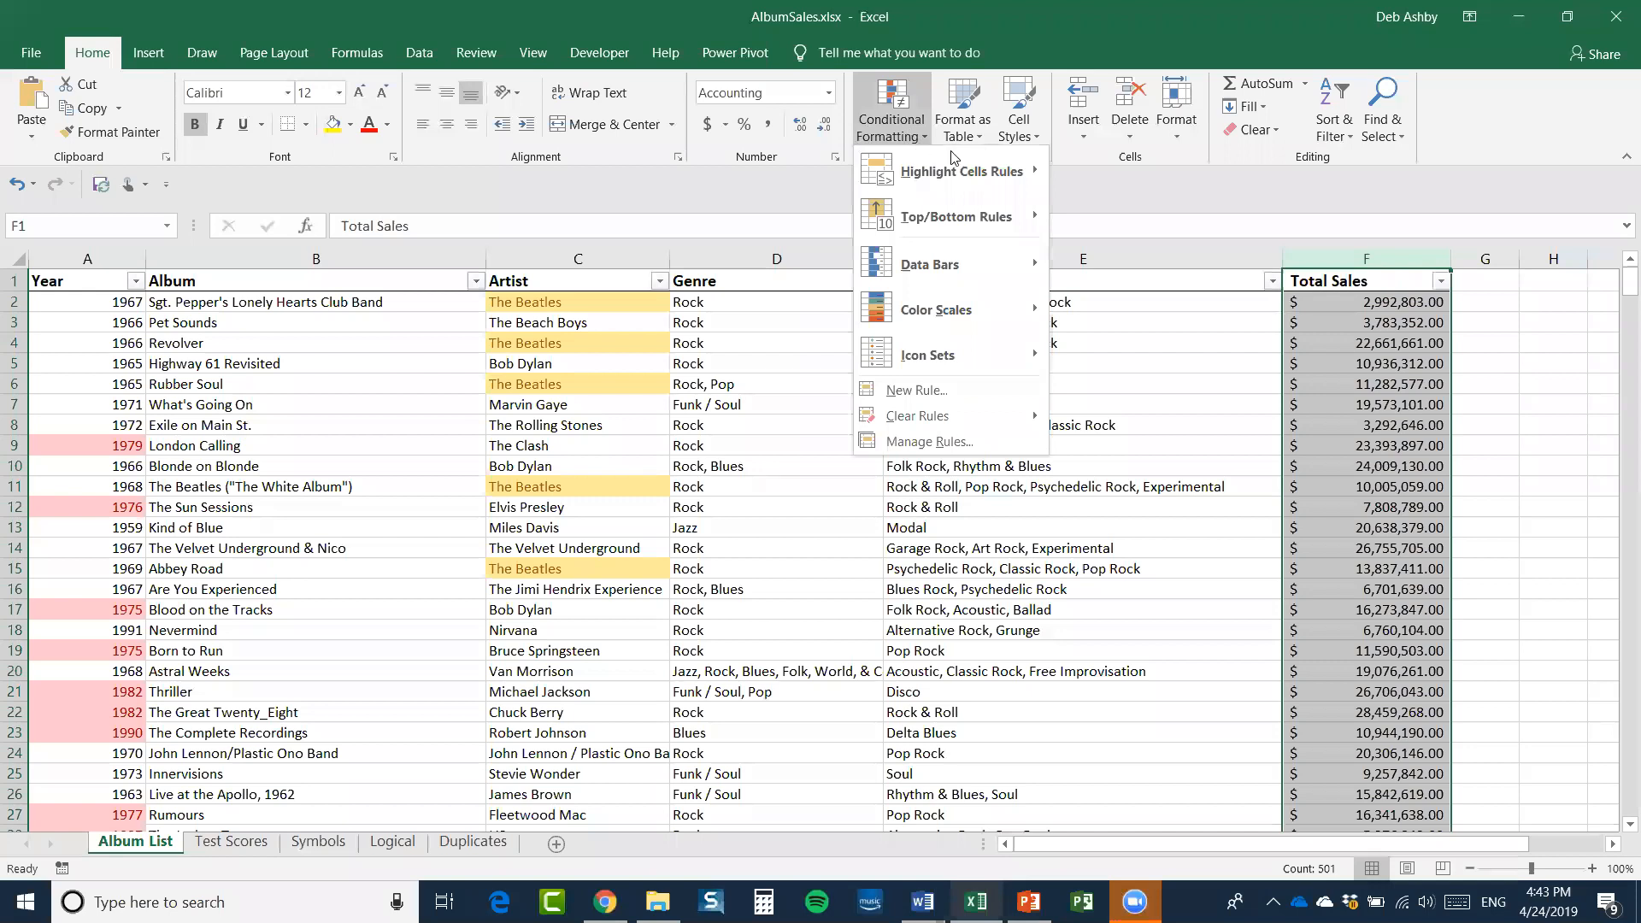
{"action": "mouse_move", "coordinate": [949, 173]}
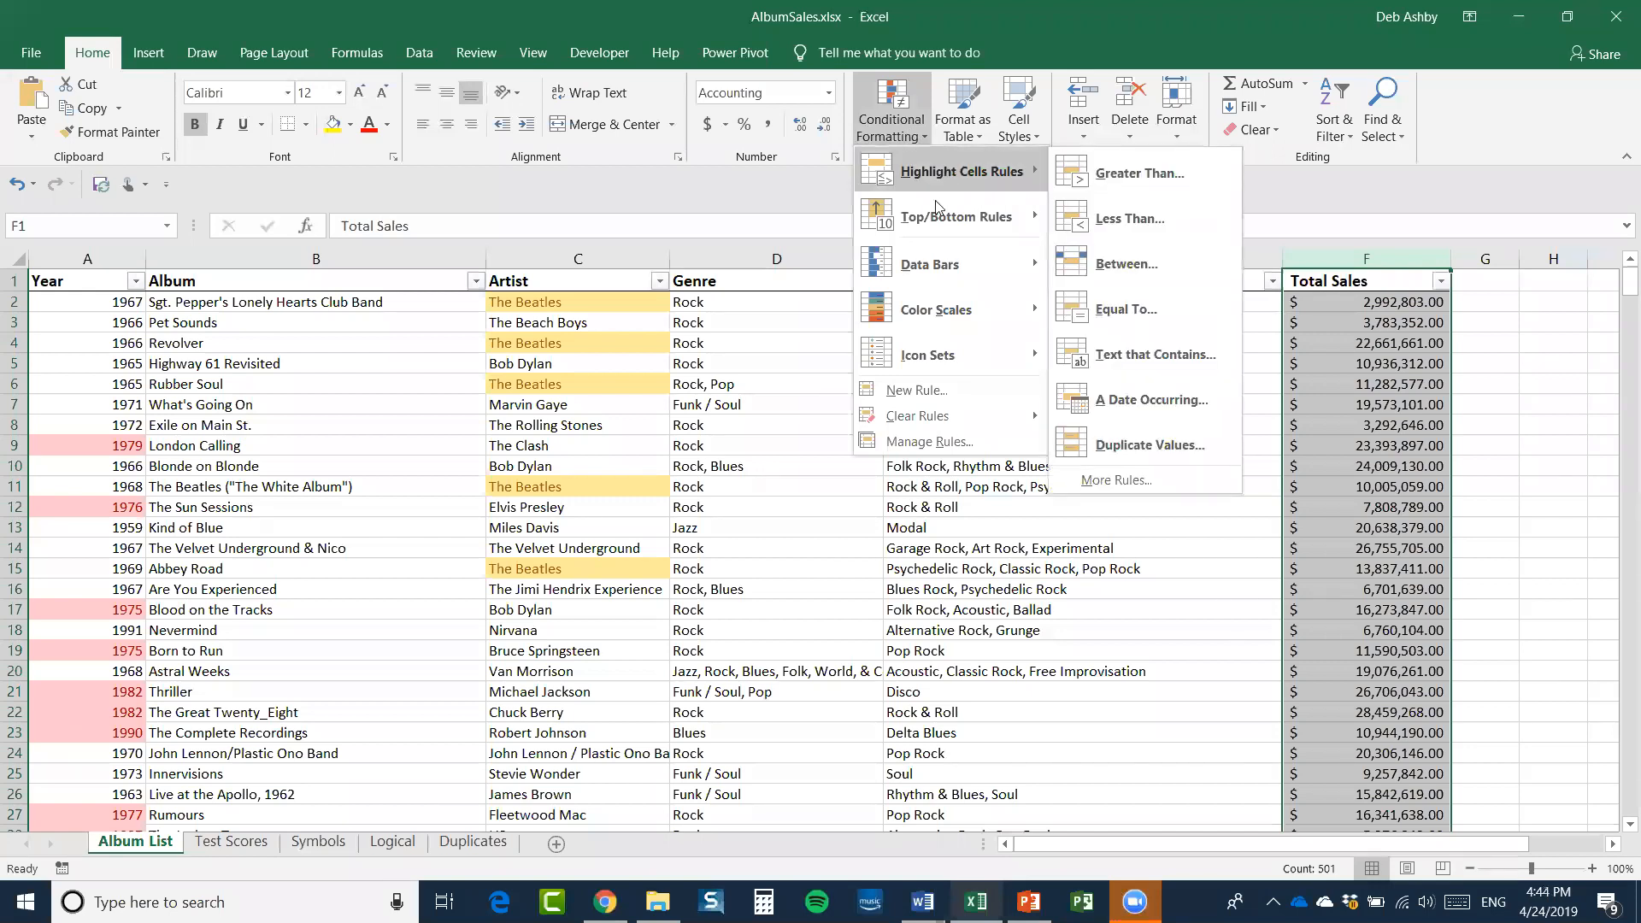
{"action": "mouse_move", "coordinate": [943, 220]}
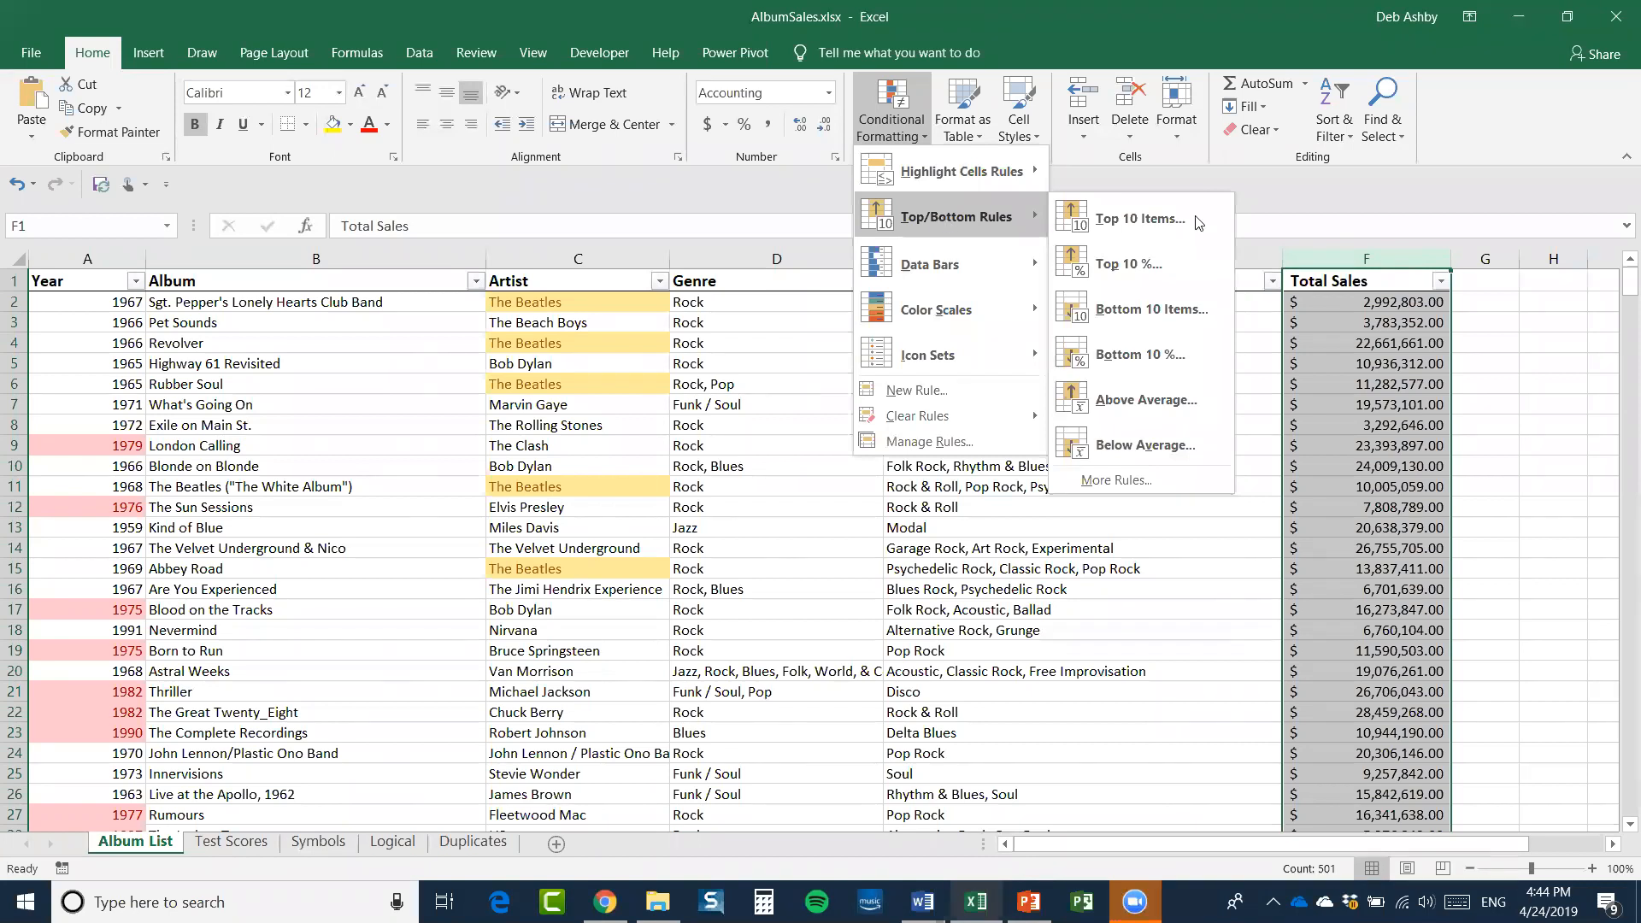
{"action": "left_click", "coordinate": [1169, 217]}
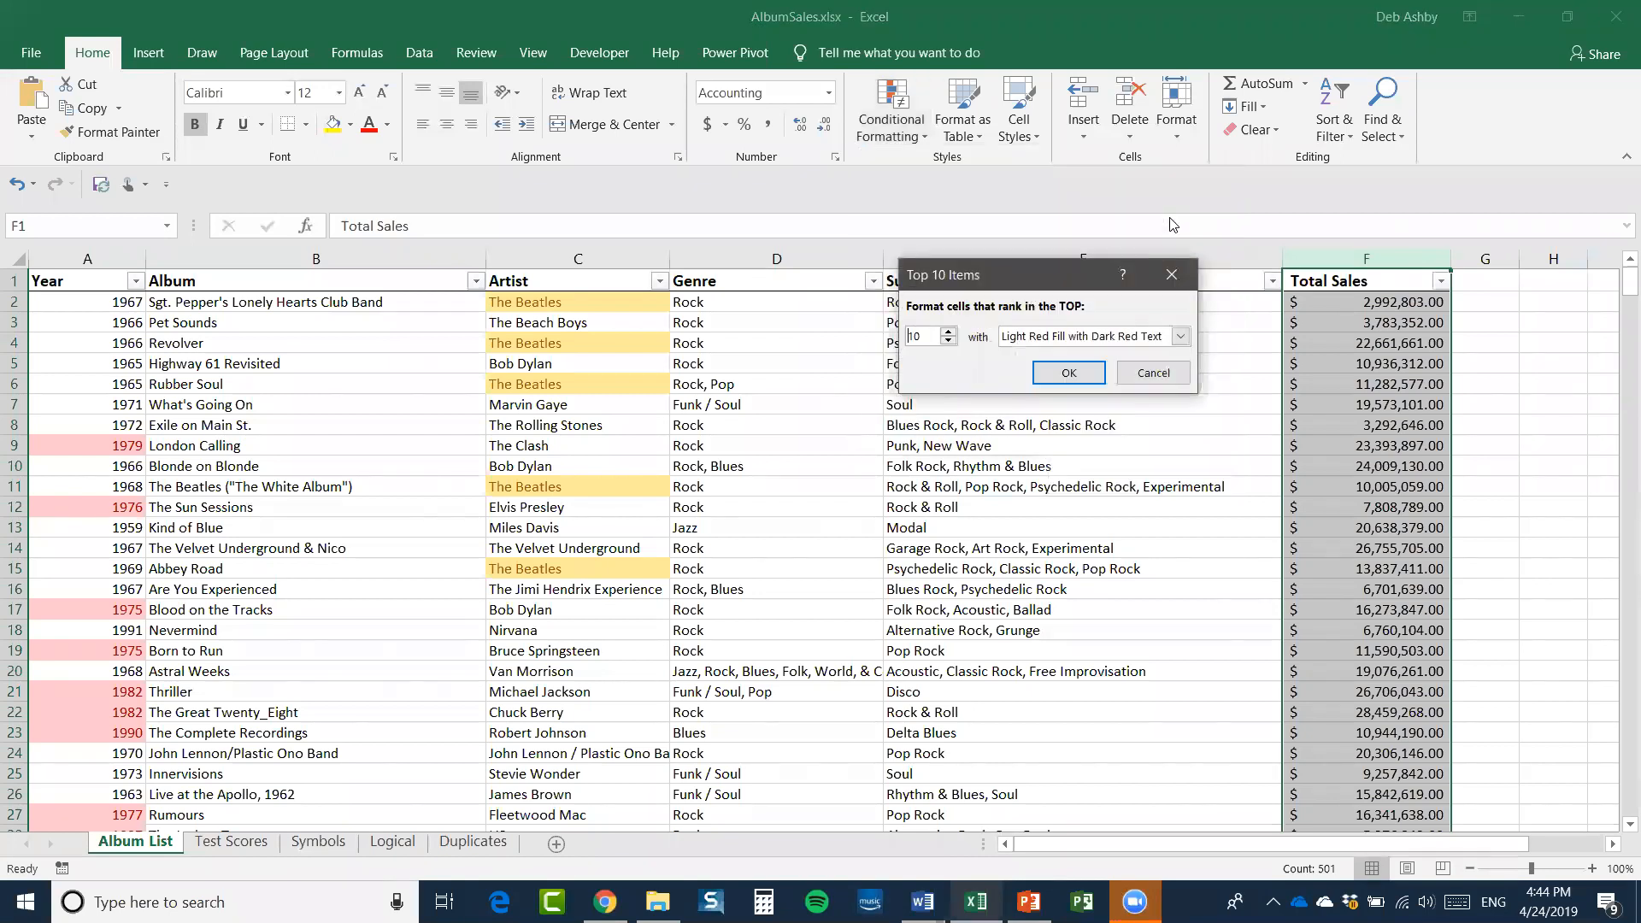
{"action": "left_click", "coordinate": [1180, 336]}
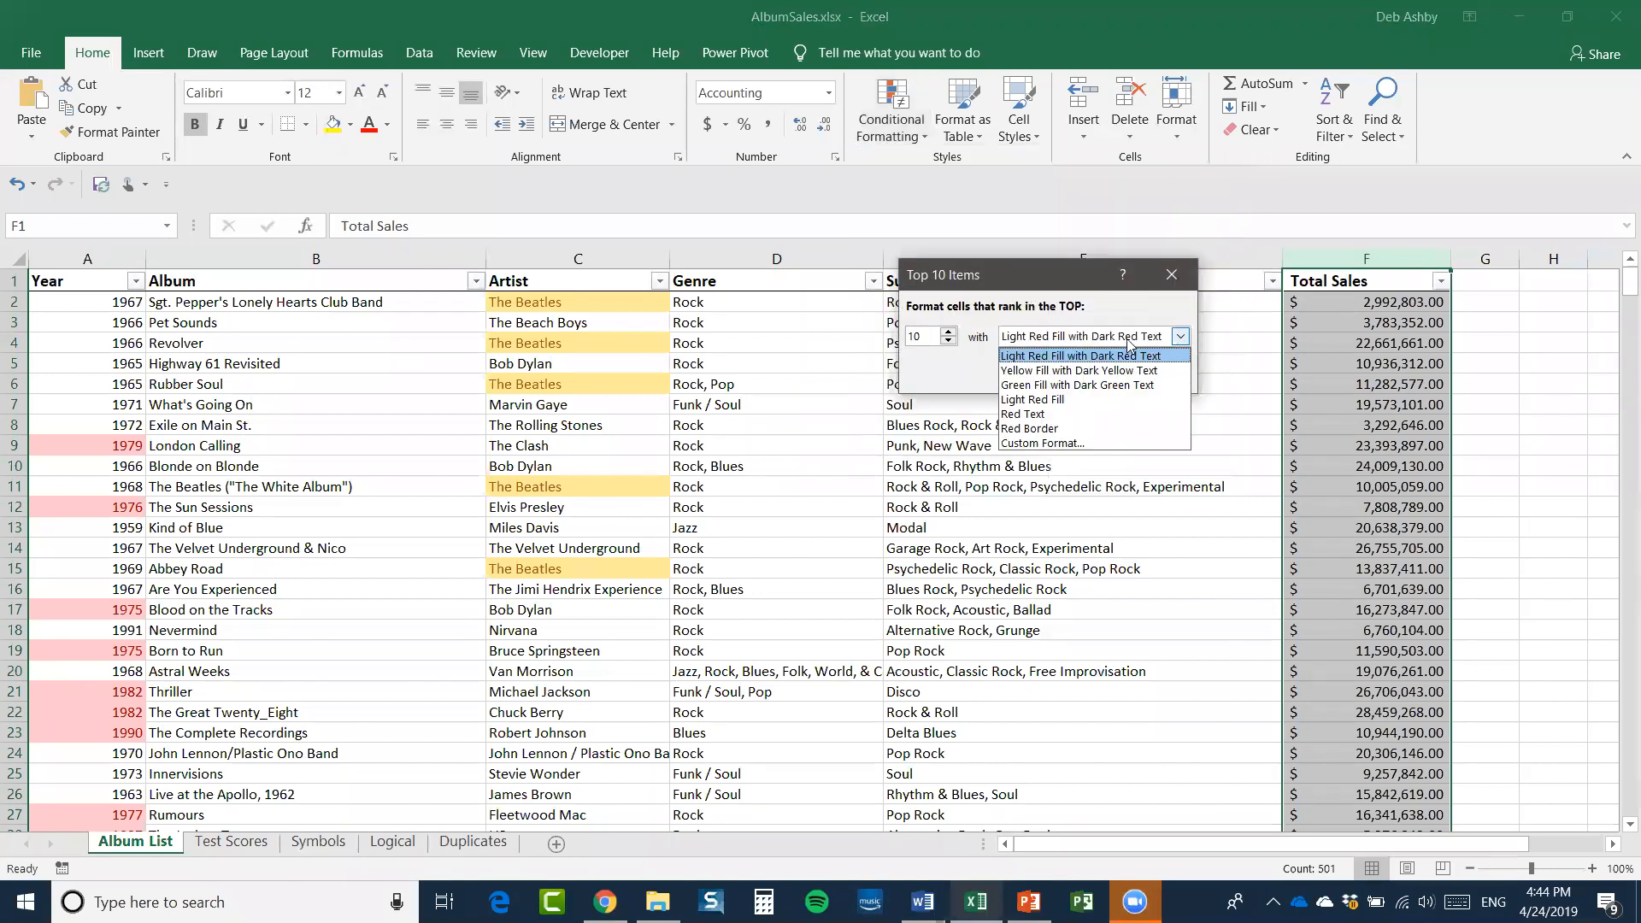
{"action": "left_click", "coordinate": [1103, 385]}
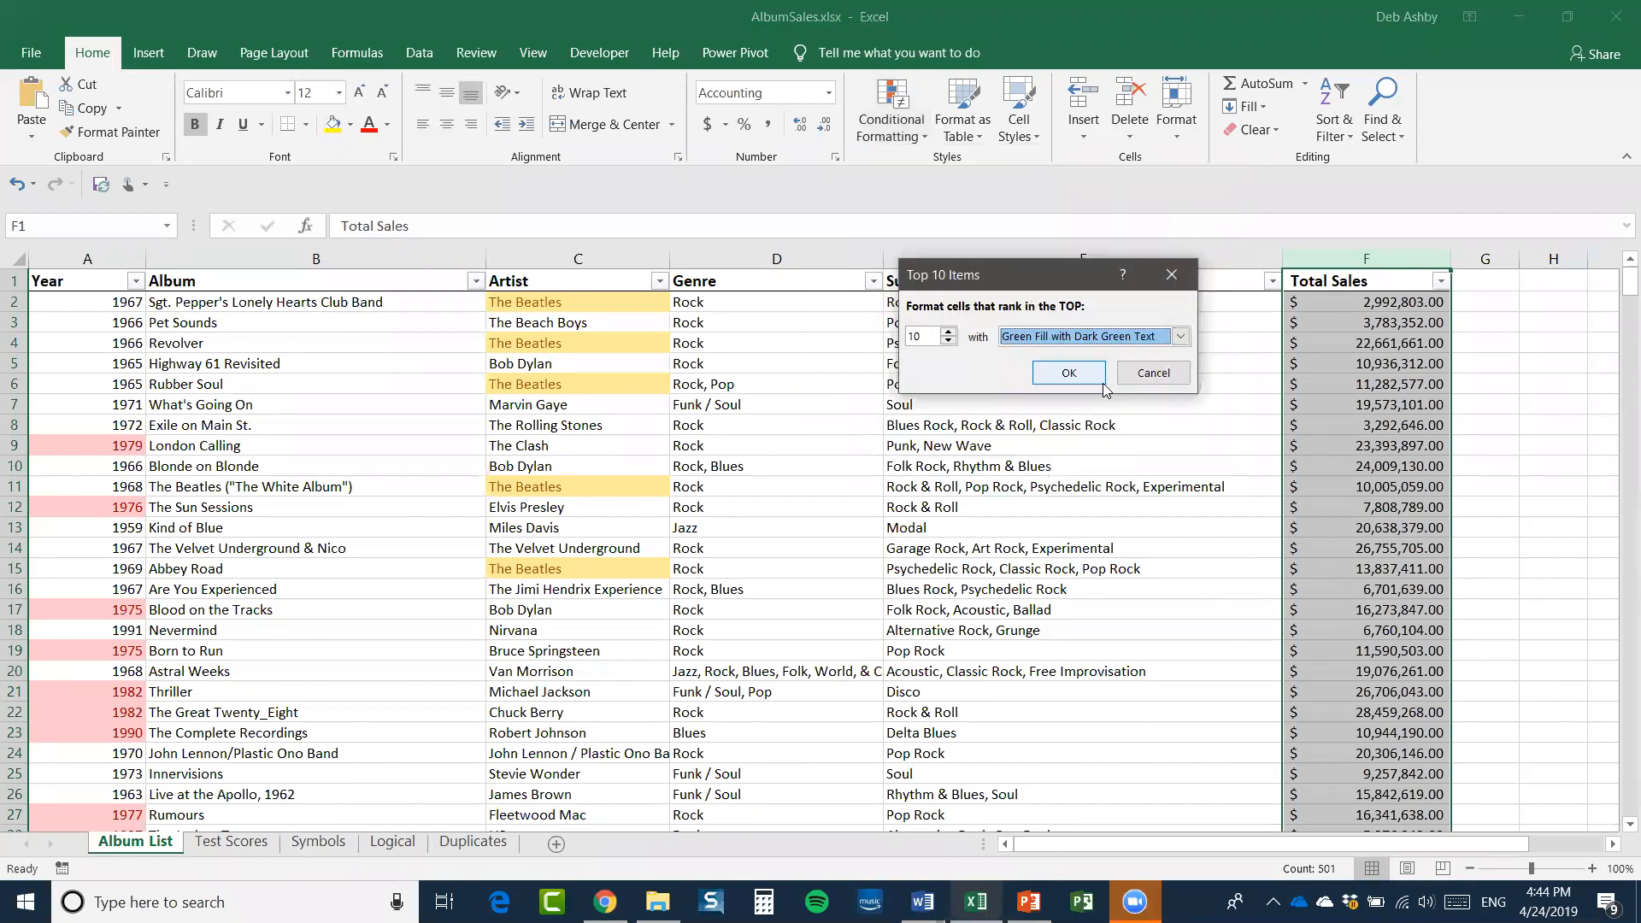
Adjust the number of top-ranked items in the rule, apply it, and check the Total Sales column
{"action": "left_click", "coordinate": [948, 333]}
{"action": "left_click", "coordinate": [948, 332]}
{"action": "left_click", "coordinate": [1076, 373]}
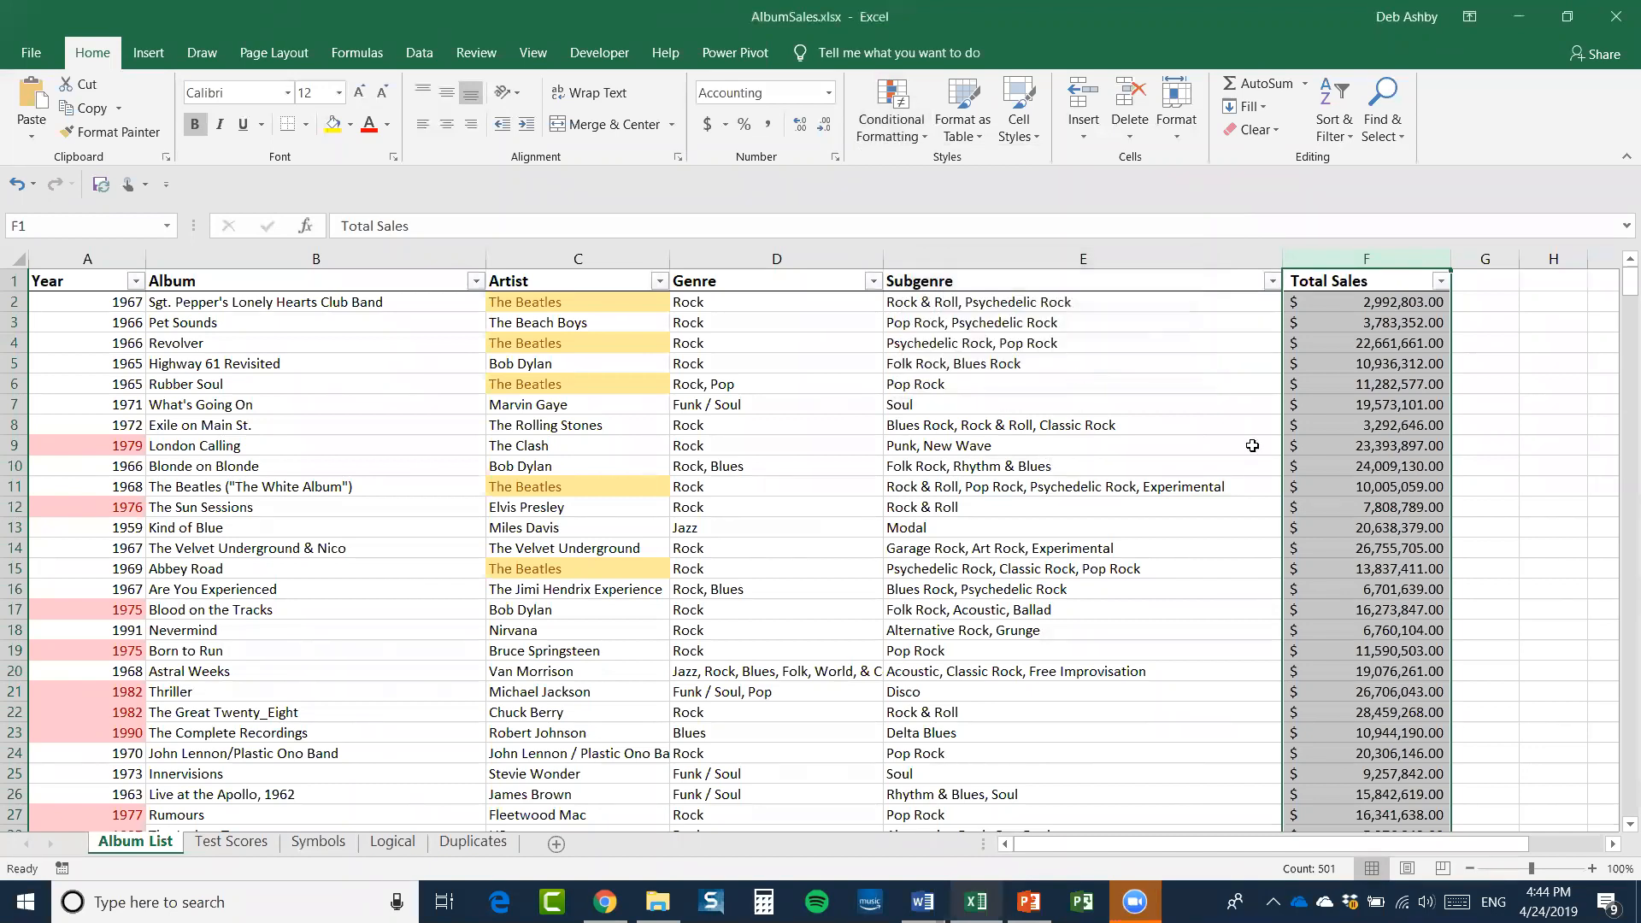
{"action": "left_click", "coordinate": [1497, 488]}
{"action": "scroll", "coordinate": [1453, 493], "scroll_direction": "down", "scroll_amount": 13}
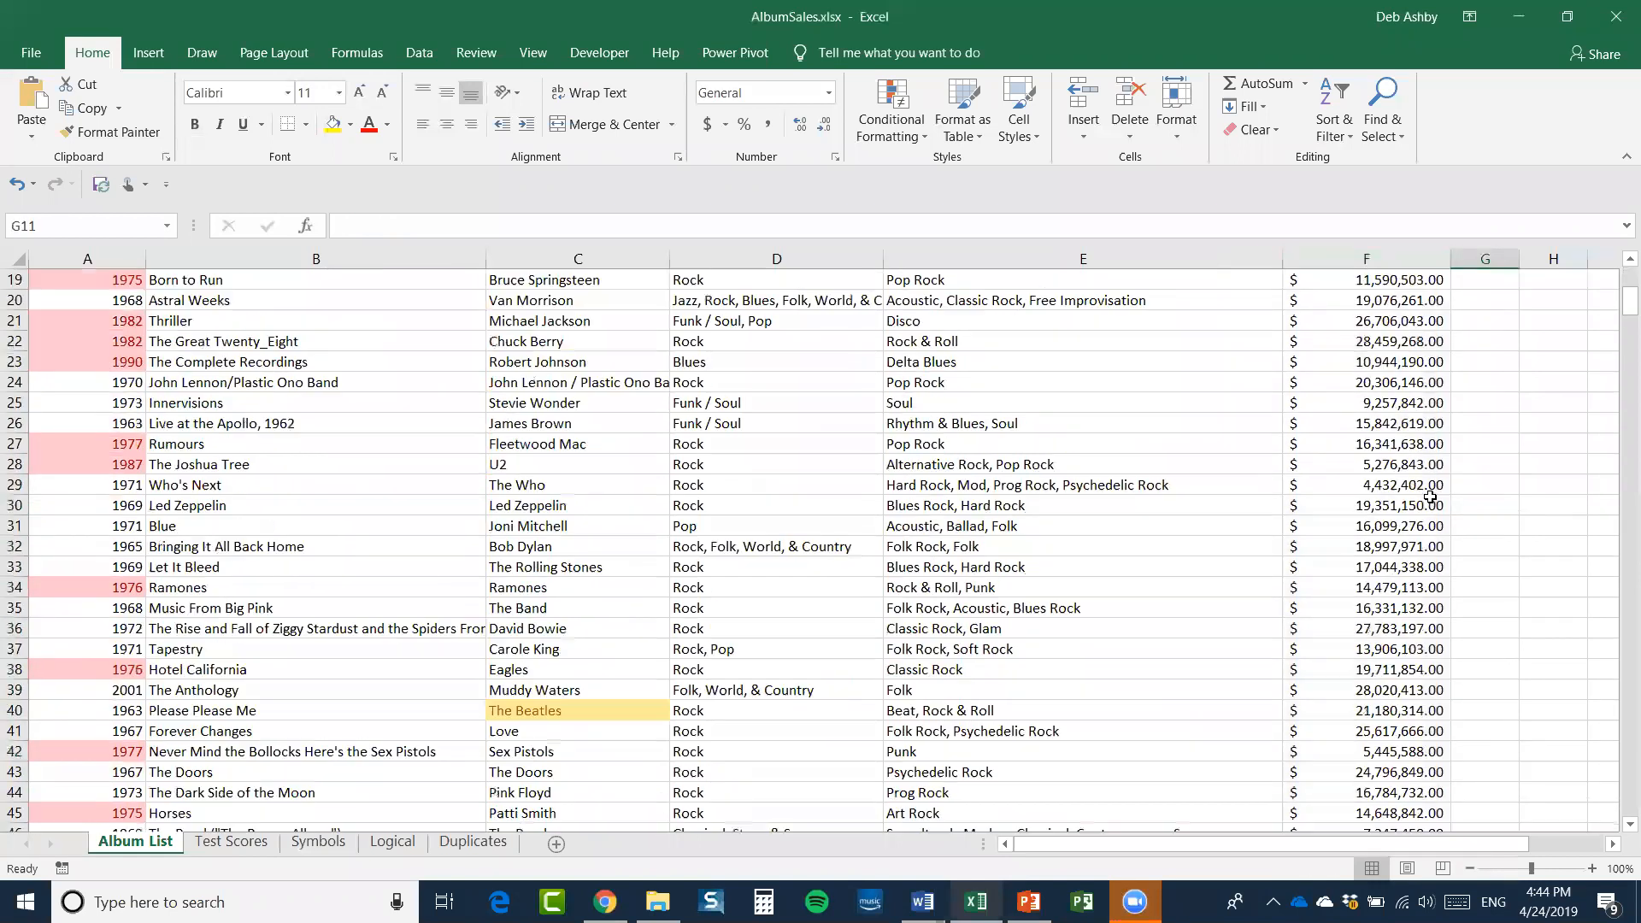
{"action": "scroll", "coordinate": [1430, 496], "scroll_direction": "down", "scroll_amount": 14}
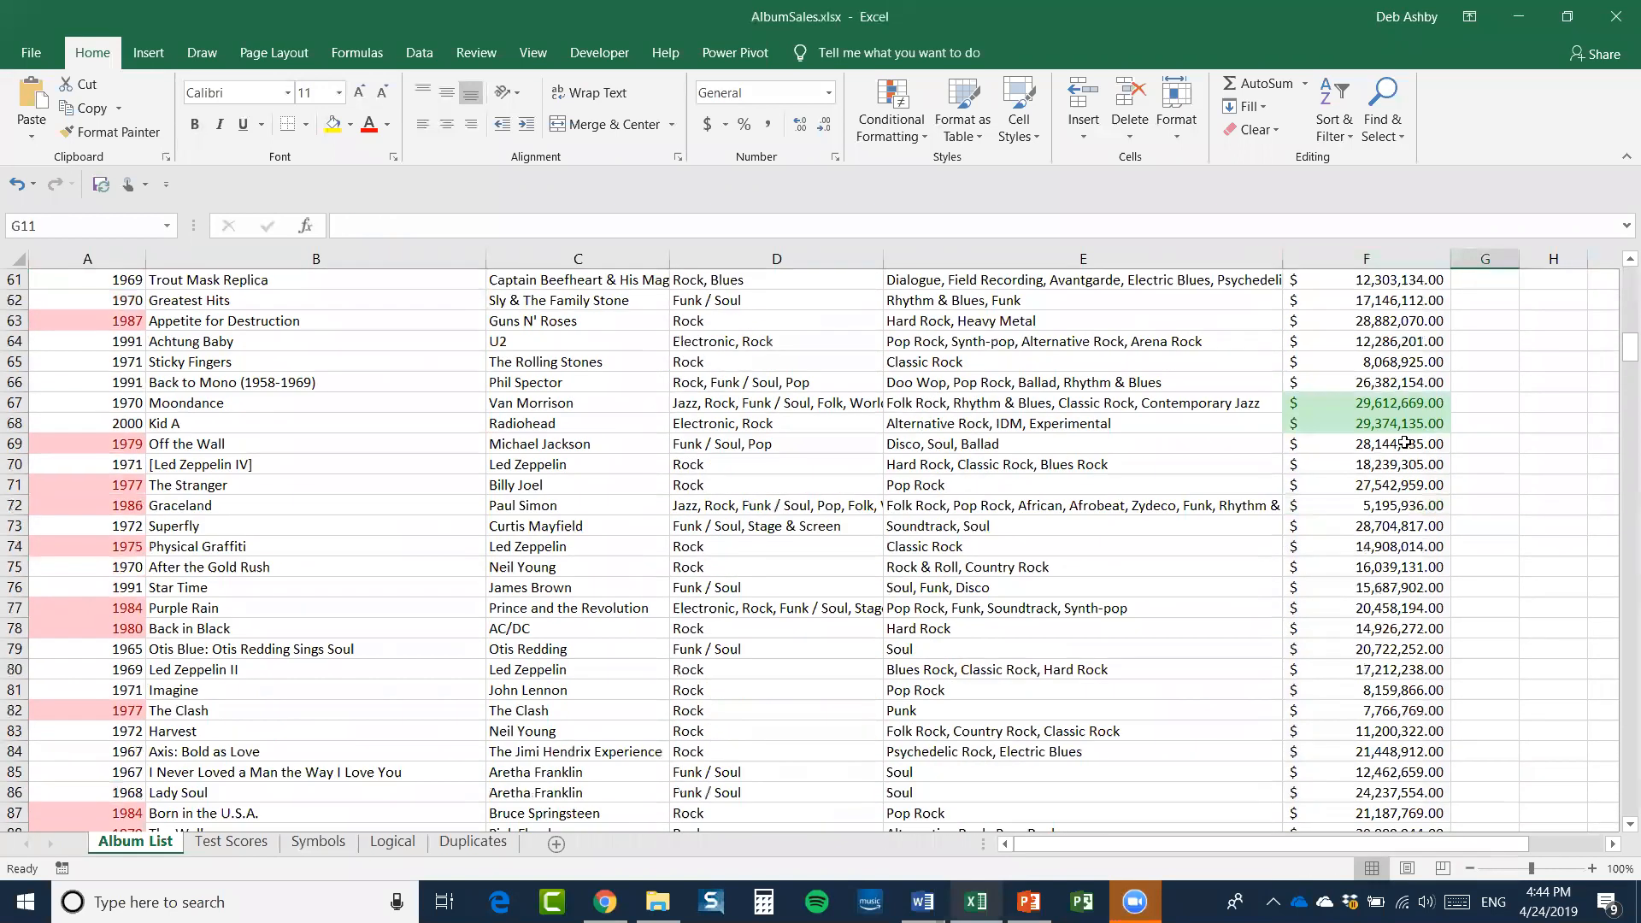
{"action": "scroll", "coordinate": [1405, 445], "scroll_direction": "down", "scroll_amount": 6}
{"action": "scroll", "coordinate": [1393, 441], "scroll_direction": "up", "scroll_amount": 20}
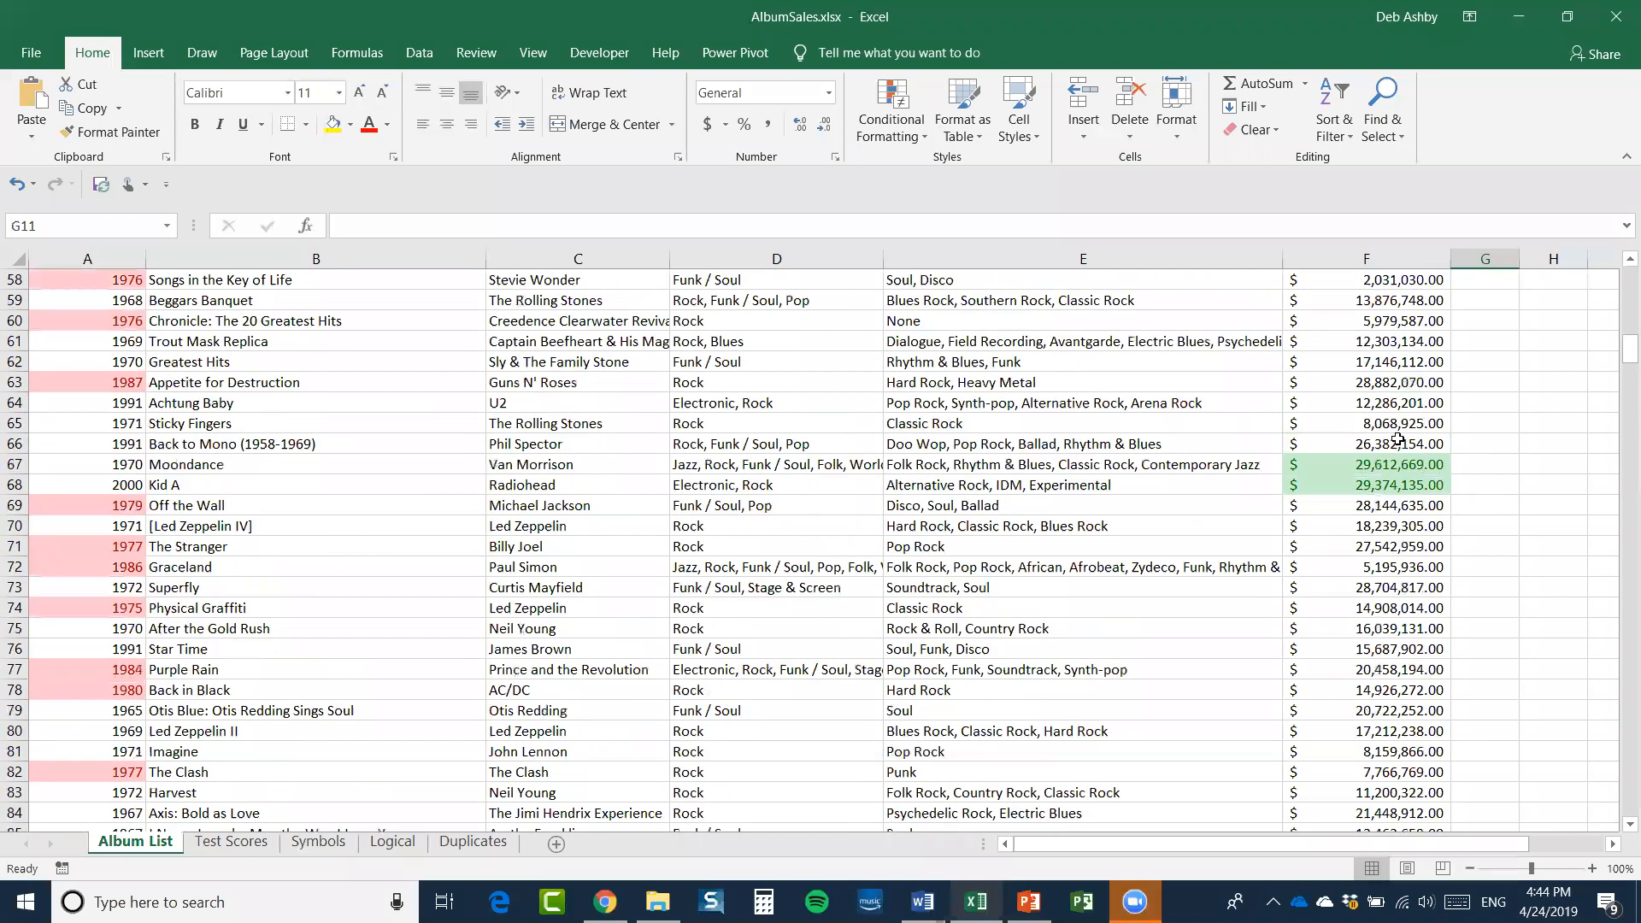
{"action": "scroll", "coordinate": [1389, 436], "scroll_direction": "up", "scroll_amount": 6}
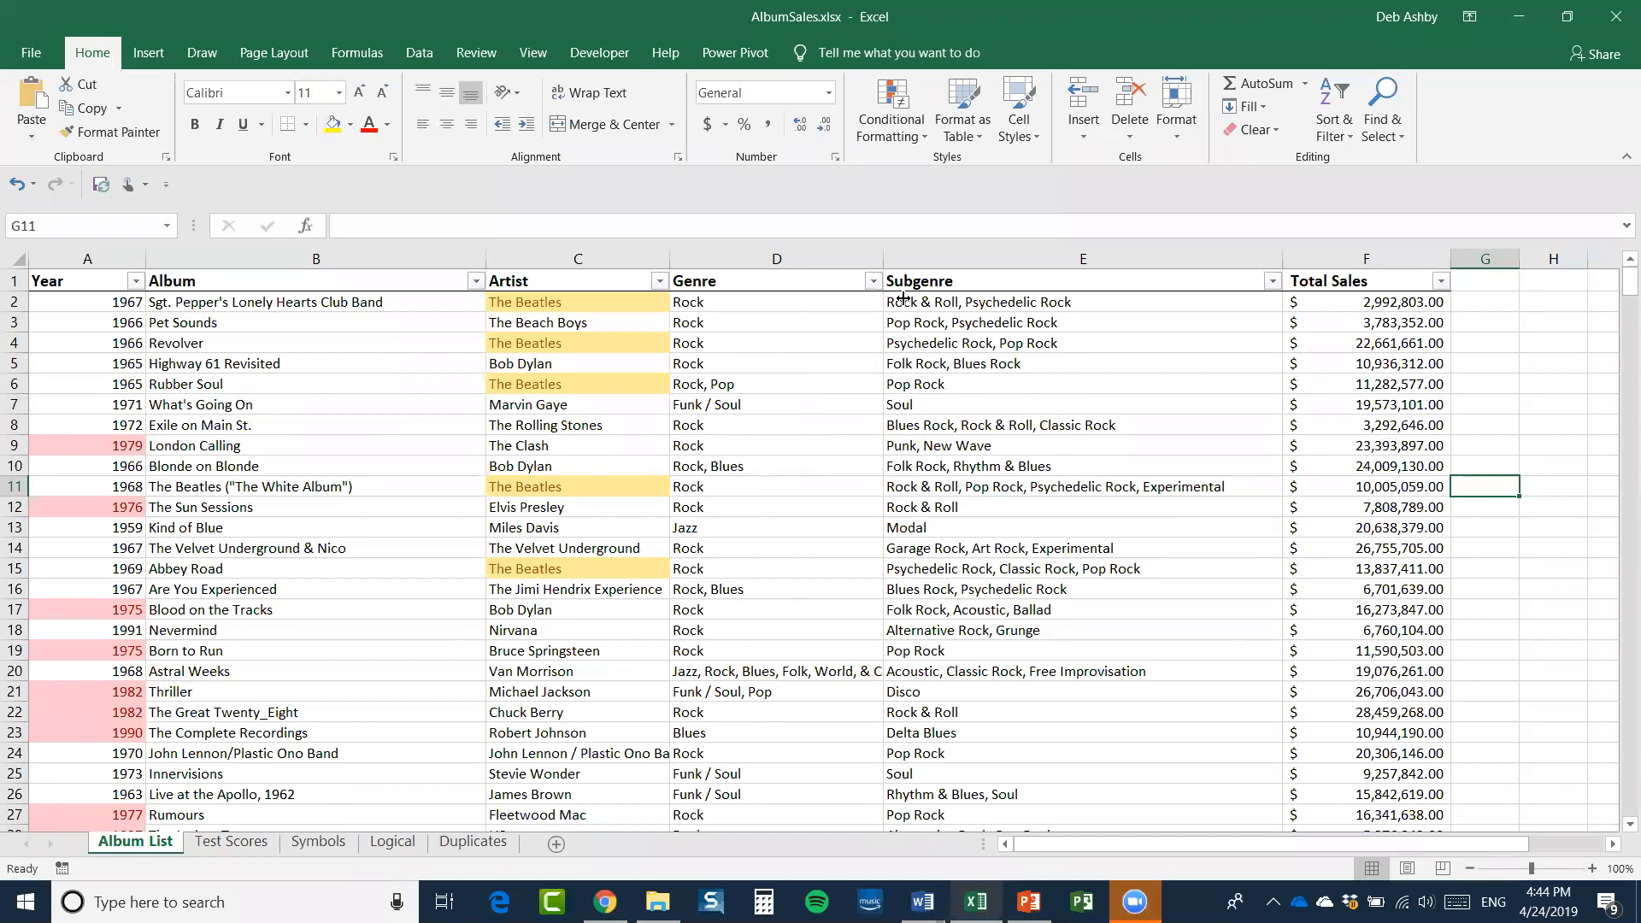
{"action": "left_click", "coordinate": [915, 130]}
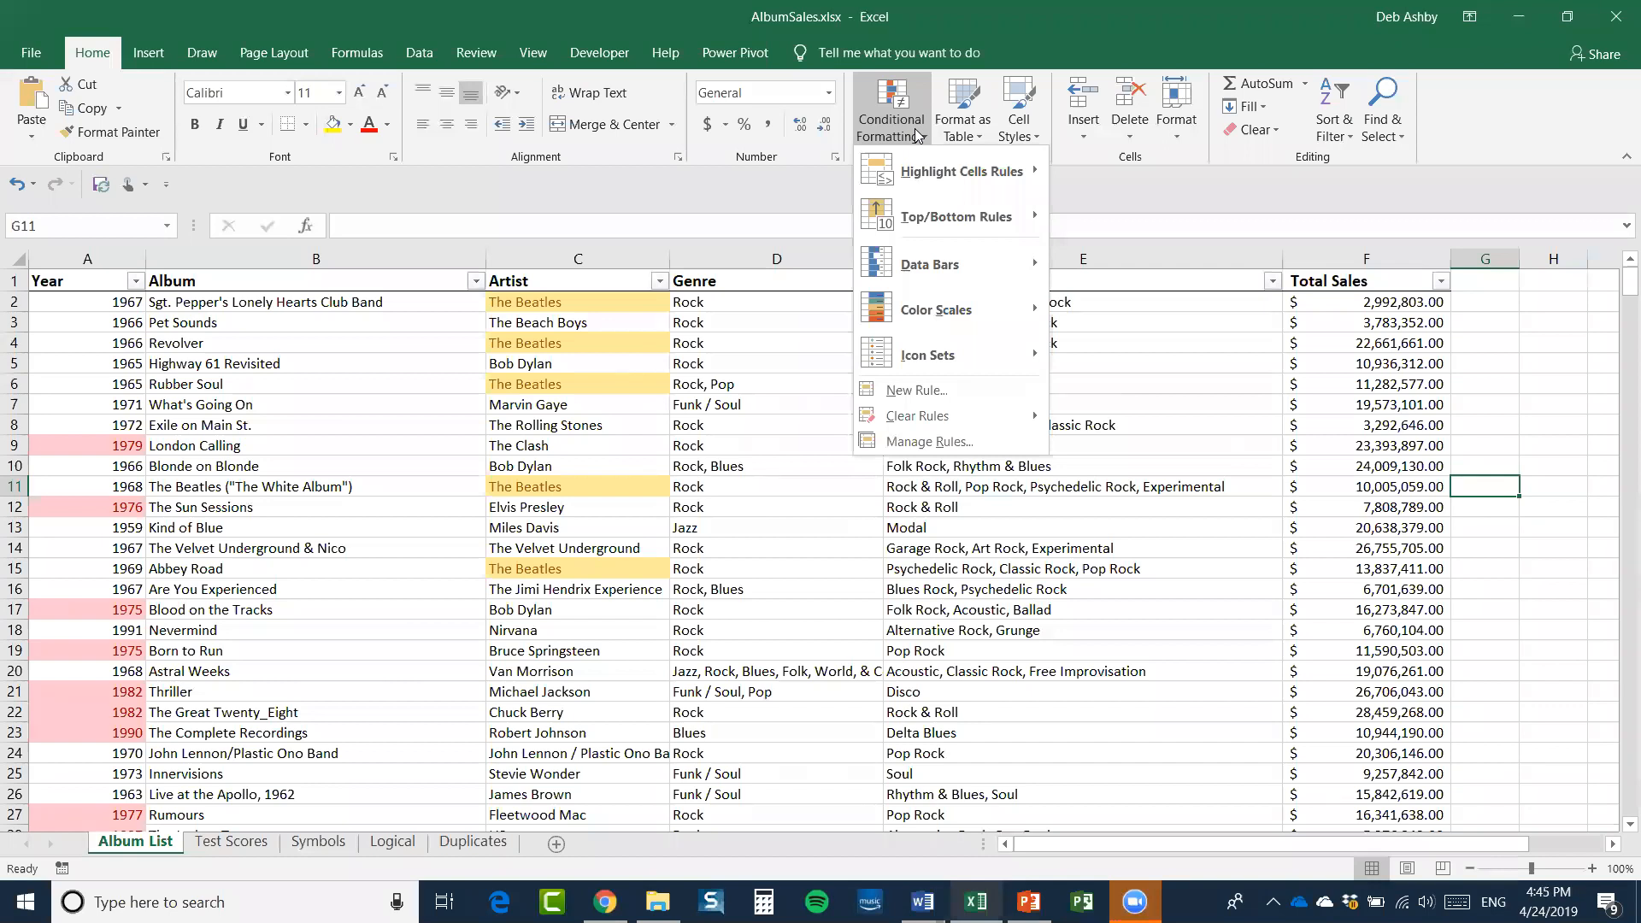
{"action": "left_click", "coordinate": [1126, 344]}
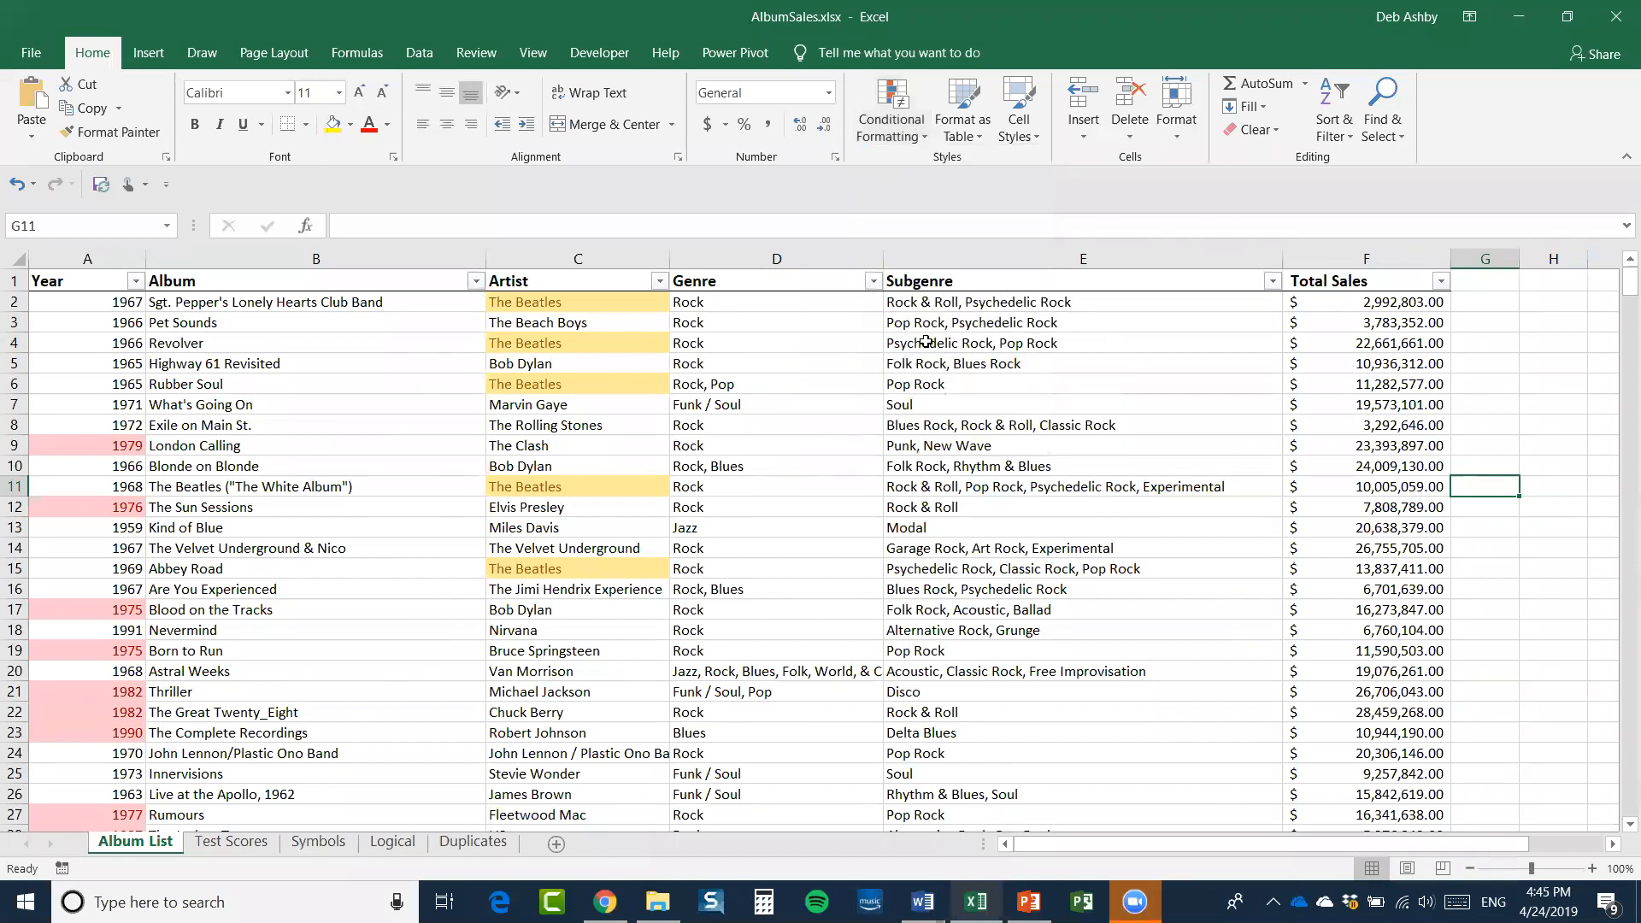
Examine the Artist column down to the last data row, then return to the start of the album list
{"action": "left_click", "coordinate": [554, 258]}
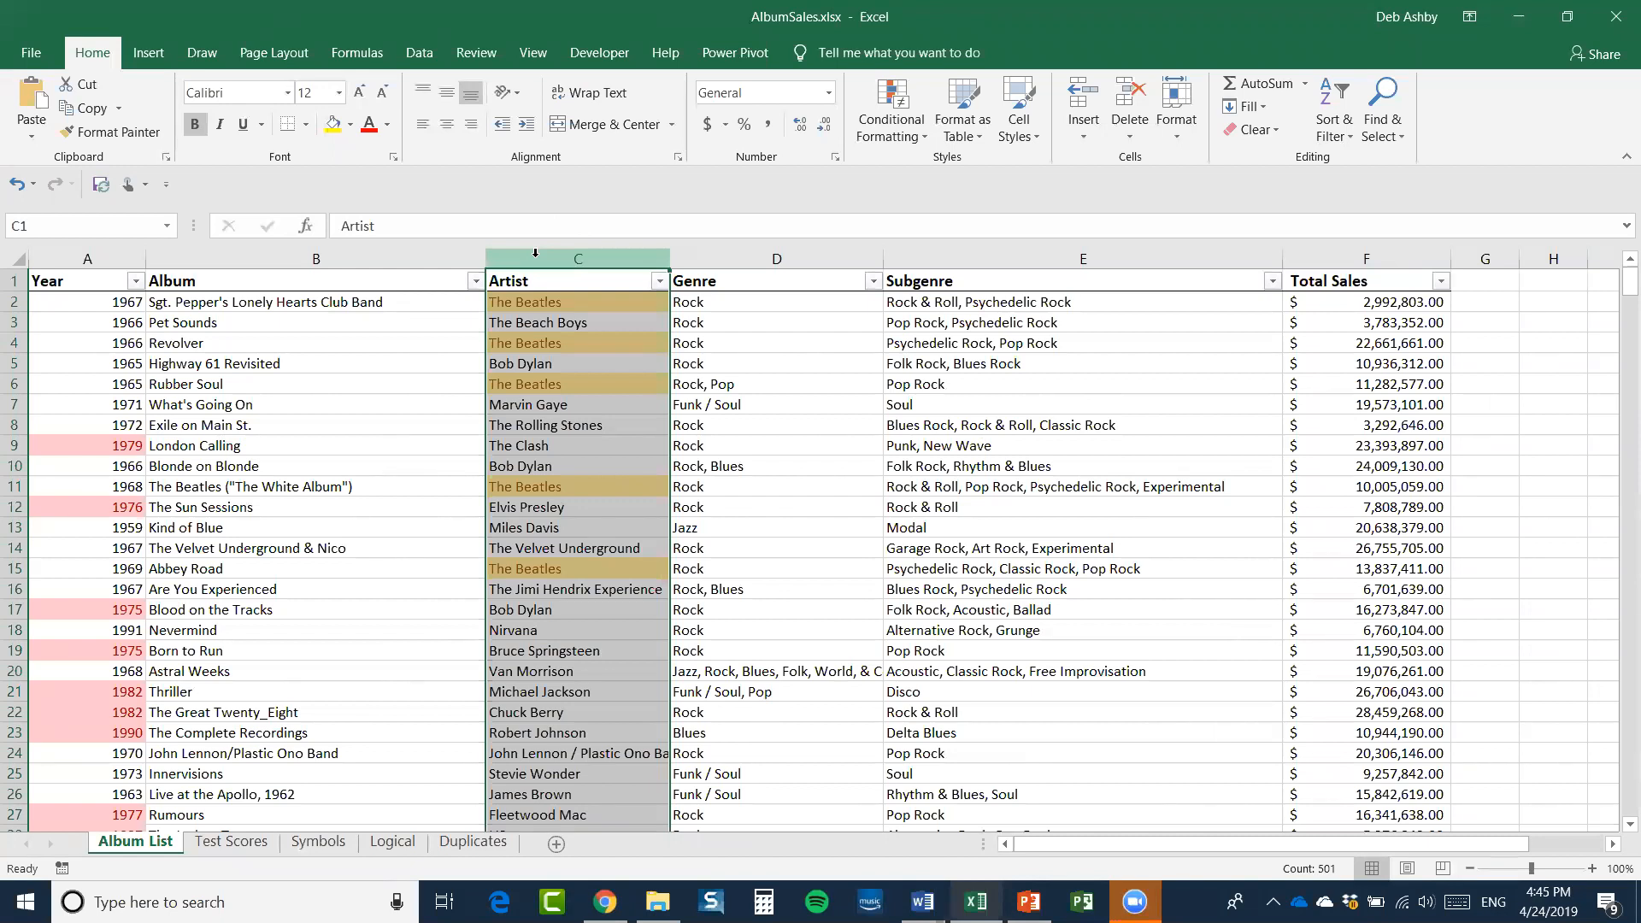
{"action": "scroll", "coordinate": [628, 427], "scroll_direction": "down", "scroll_amount": 7}
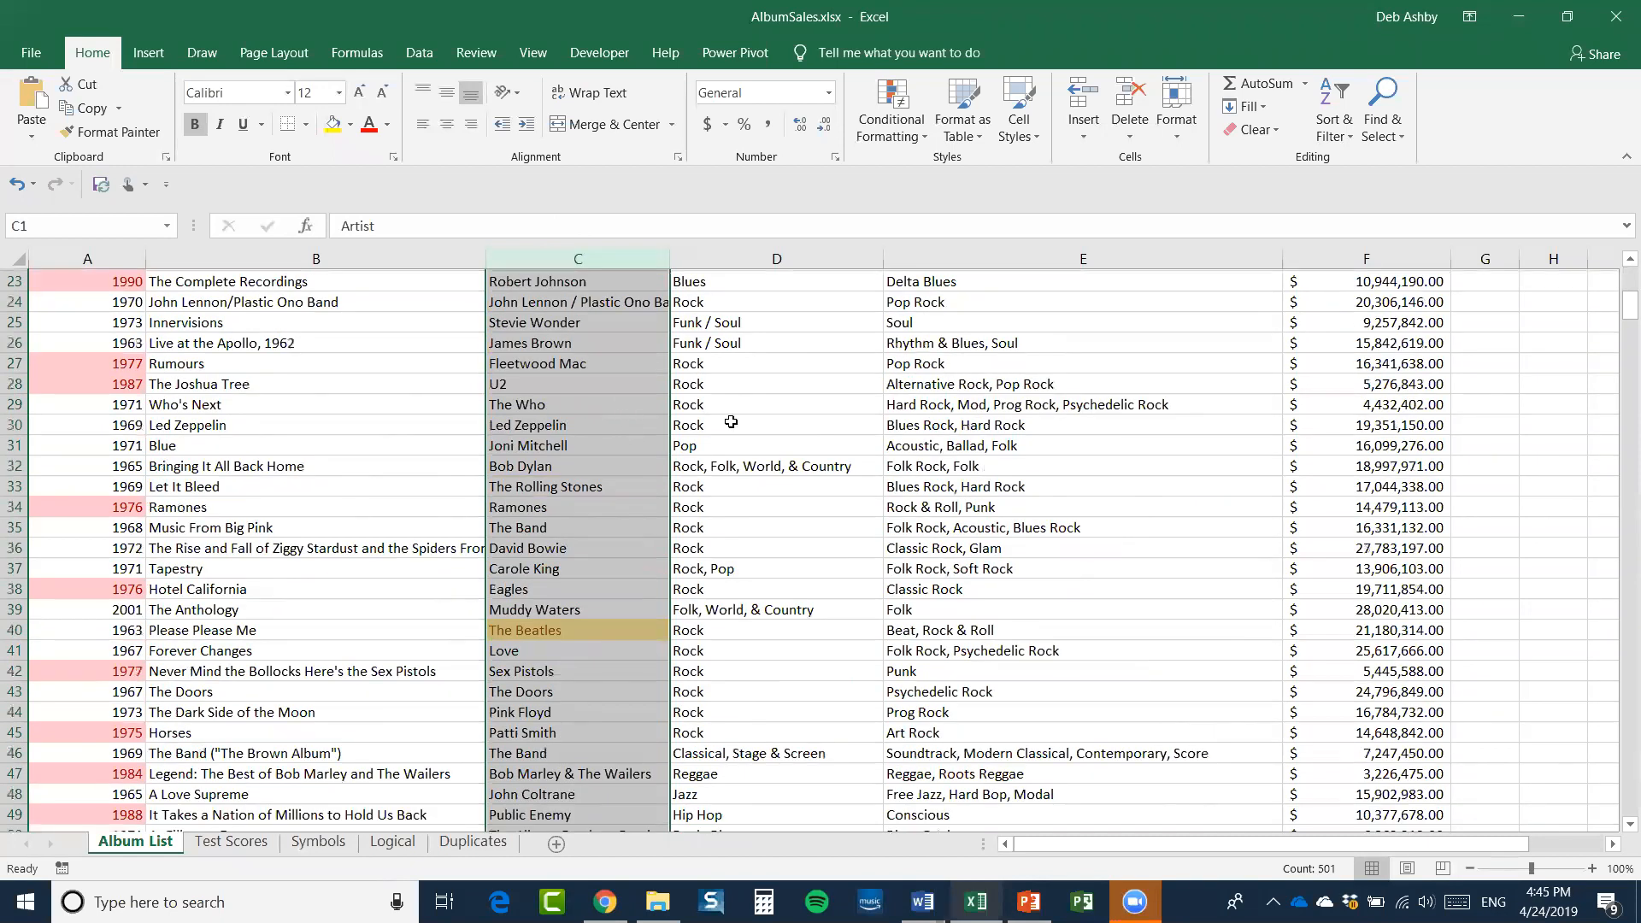
{"action": "scroll", "coordinate": [730, 422], "scroll_direction": "down", "scroll_amount": 15}
{"action": "left_click_drag", "start_coordinate": [1630, 354], "coordinate": [1618, 816]}
{"action": "scroll", "coordinate": [637, 496], "scroll_direction": "down", "scroll_amount": 4}
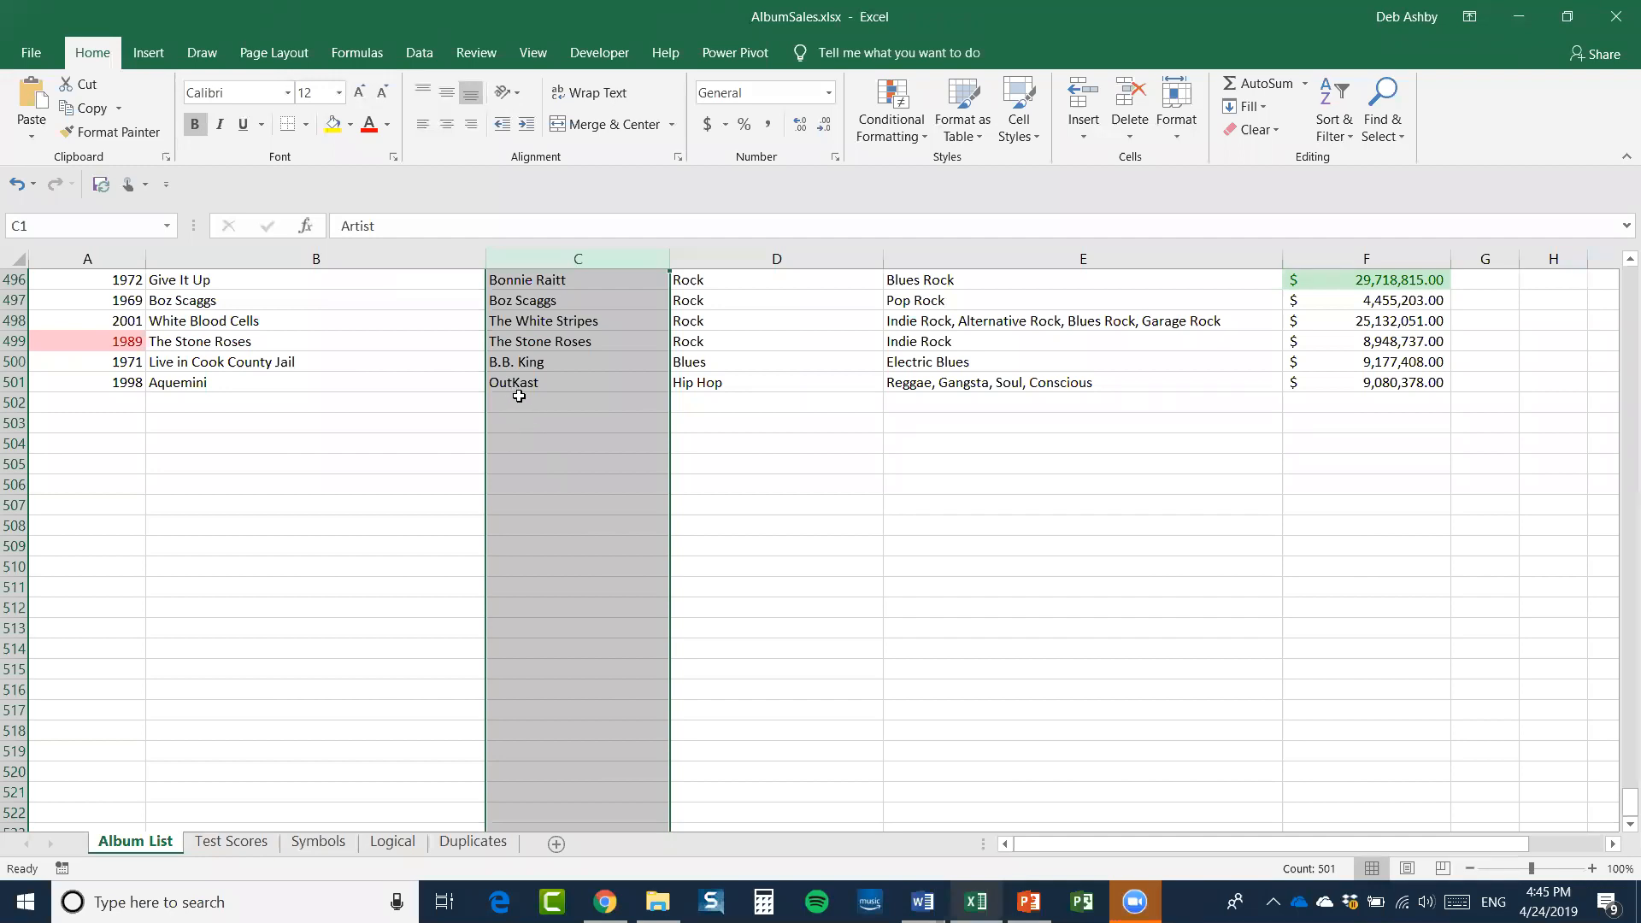
{"action": "left_click_drag", "start_coordinate": [560, 382], "coordinate": [574, 288]}
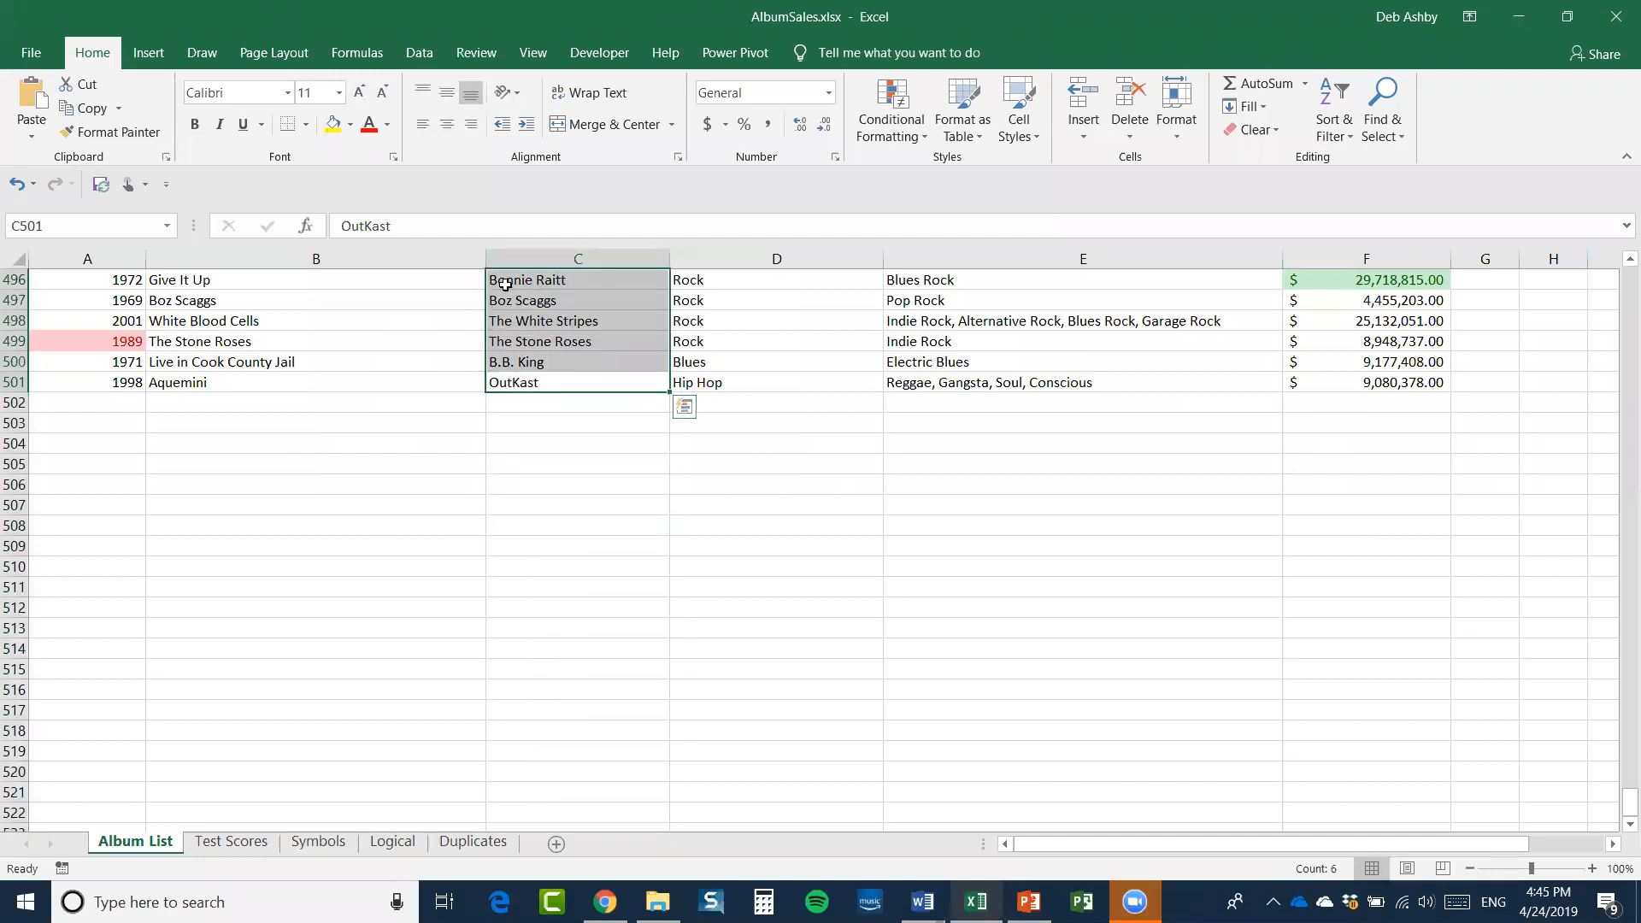
{"action": "left_click", "coordinate": [550, 258]}
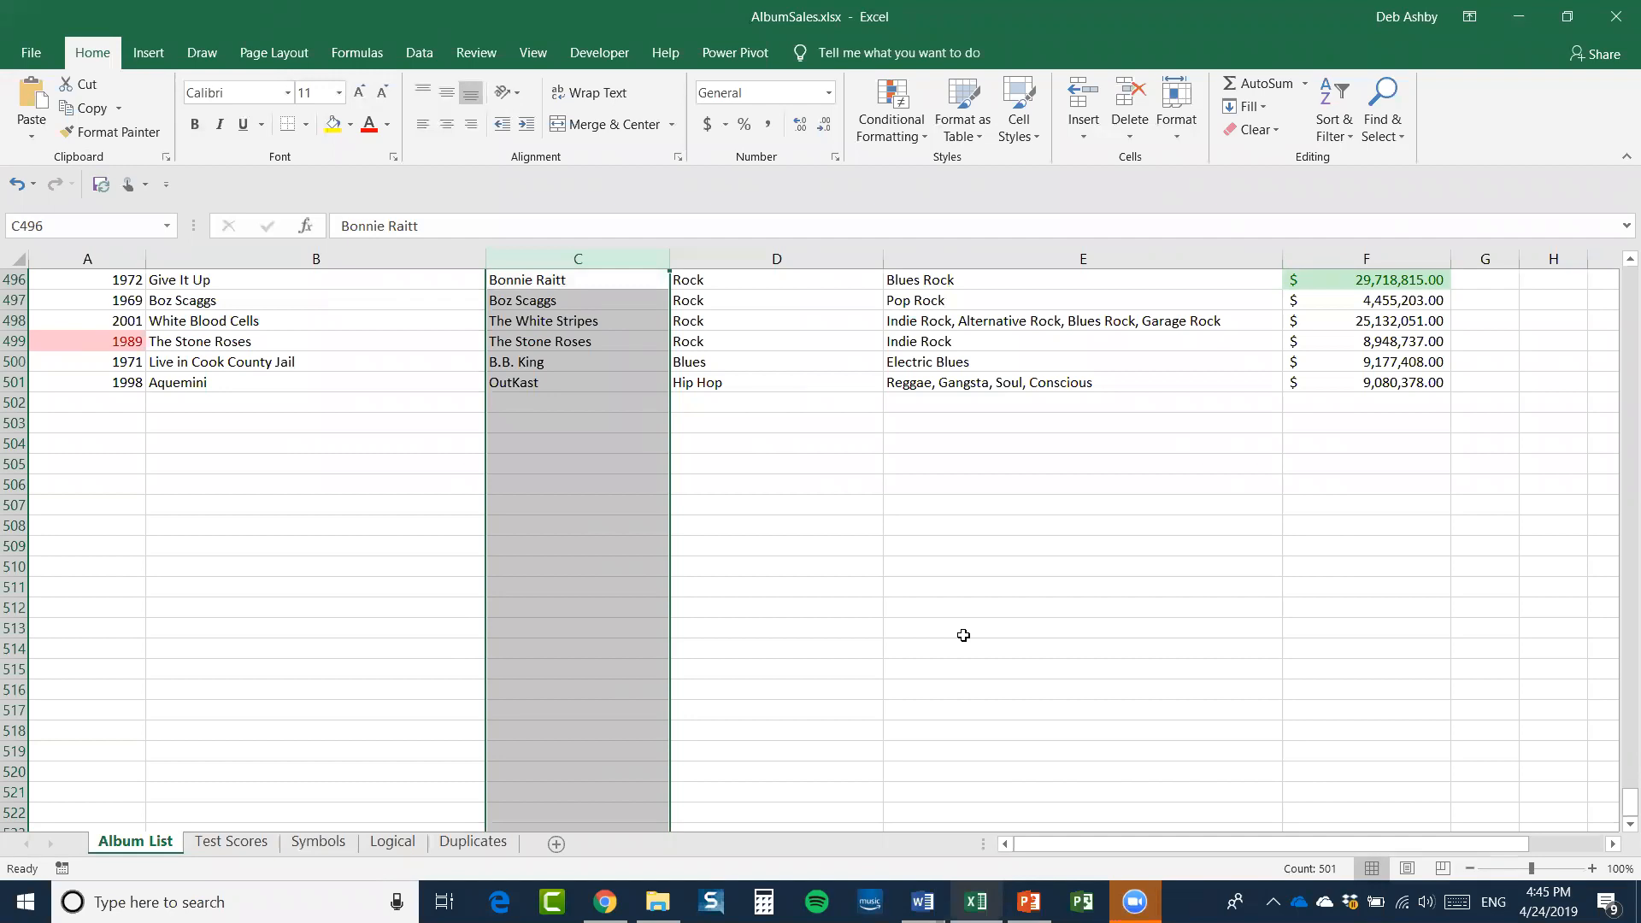
{"action": "left_click", "coordinate": [1365, 589]}
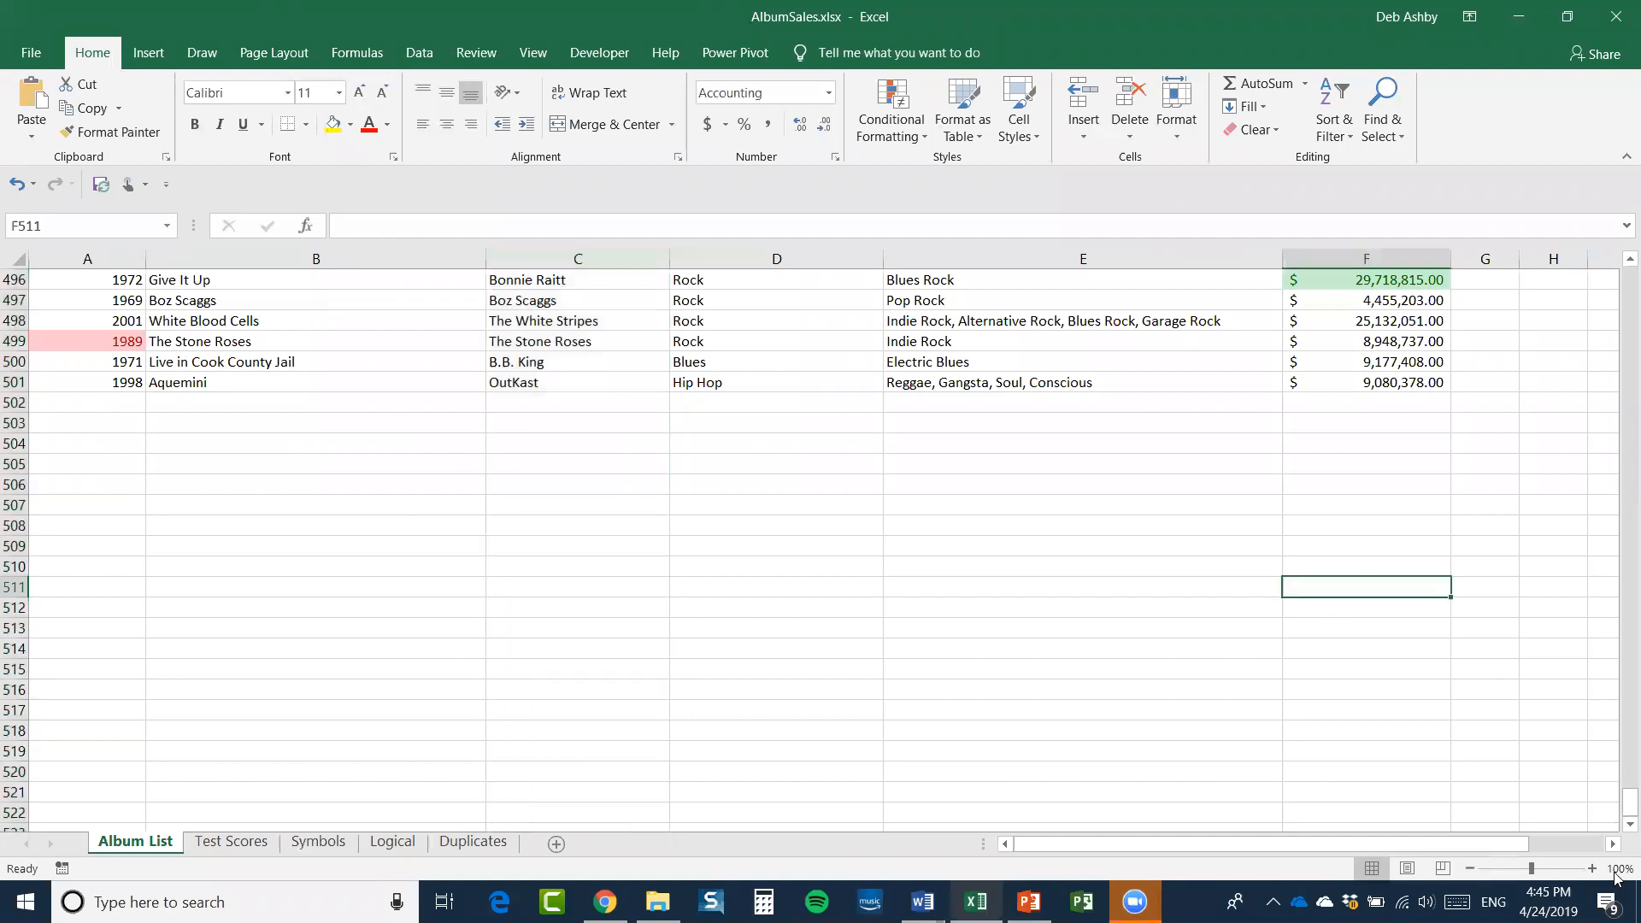
{"action": "left_click_drag", "start_coordinate": [1616, 806], "coordinate": [1616, 279]}
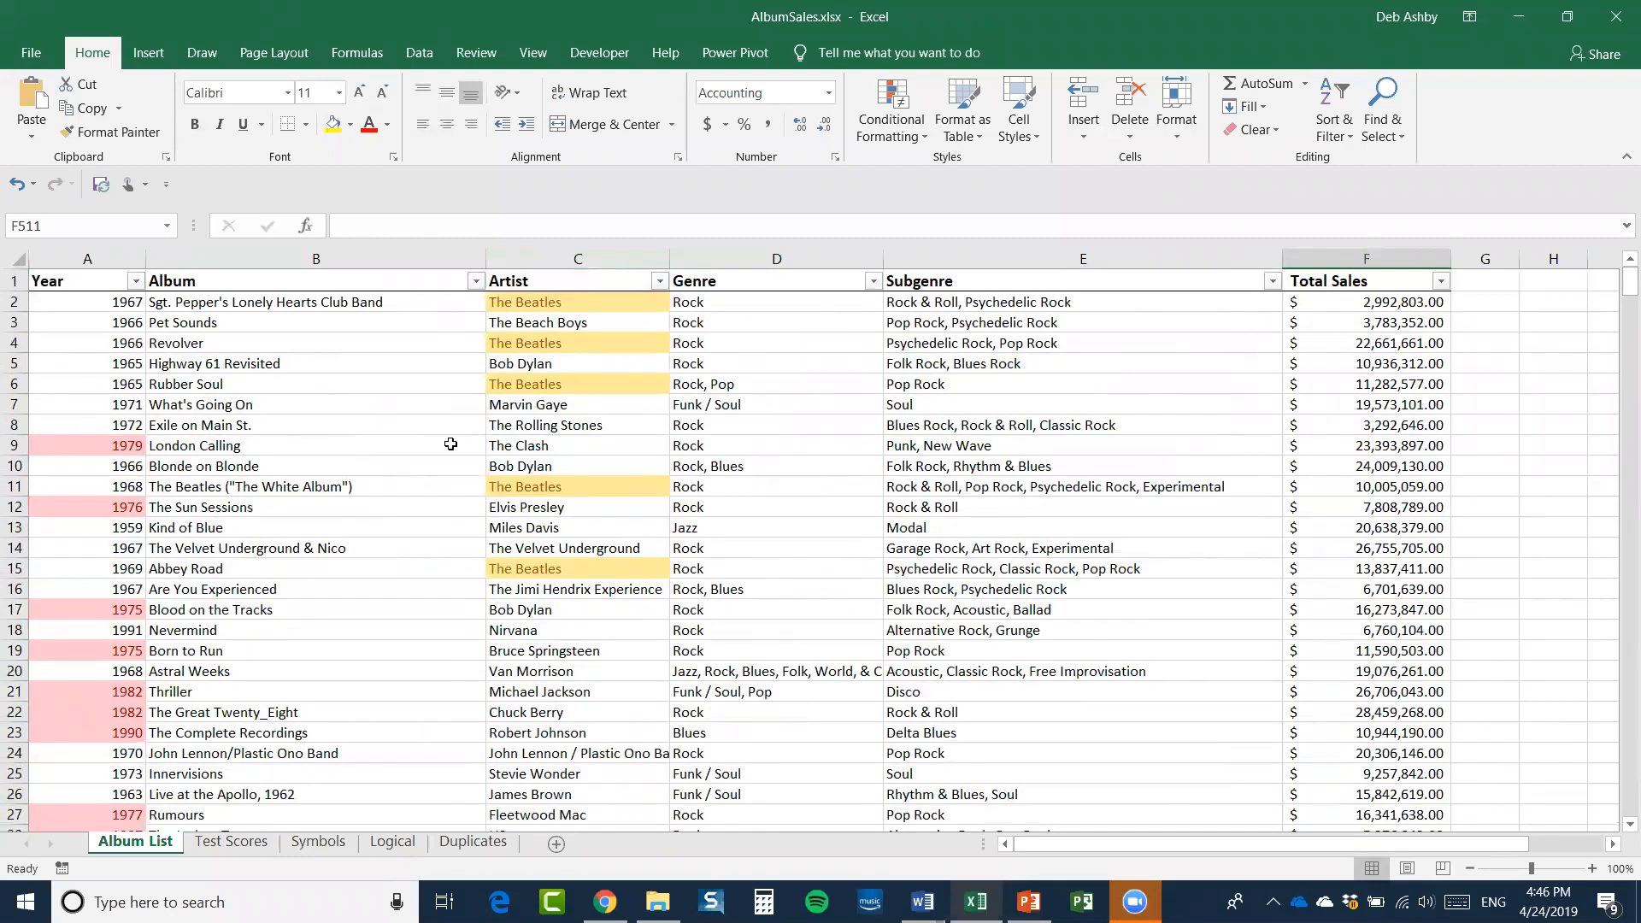
{"action": "left_click", "coordinate": [735, 442]}
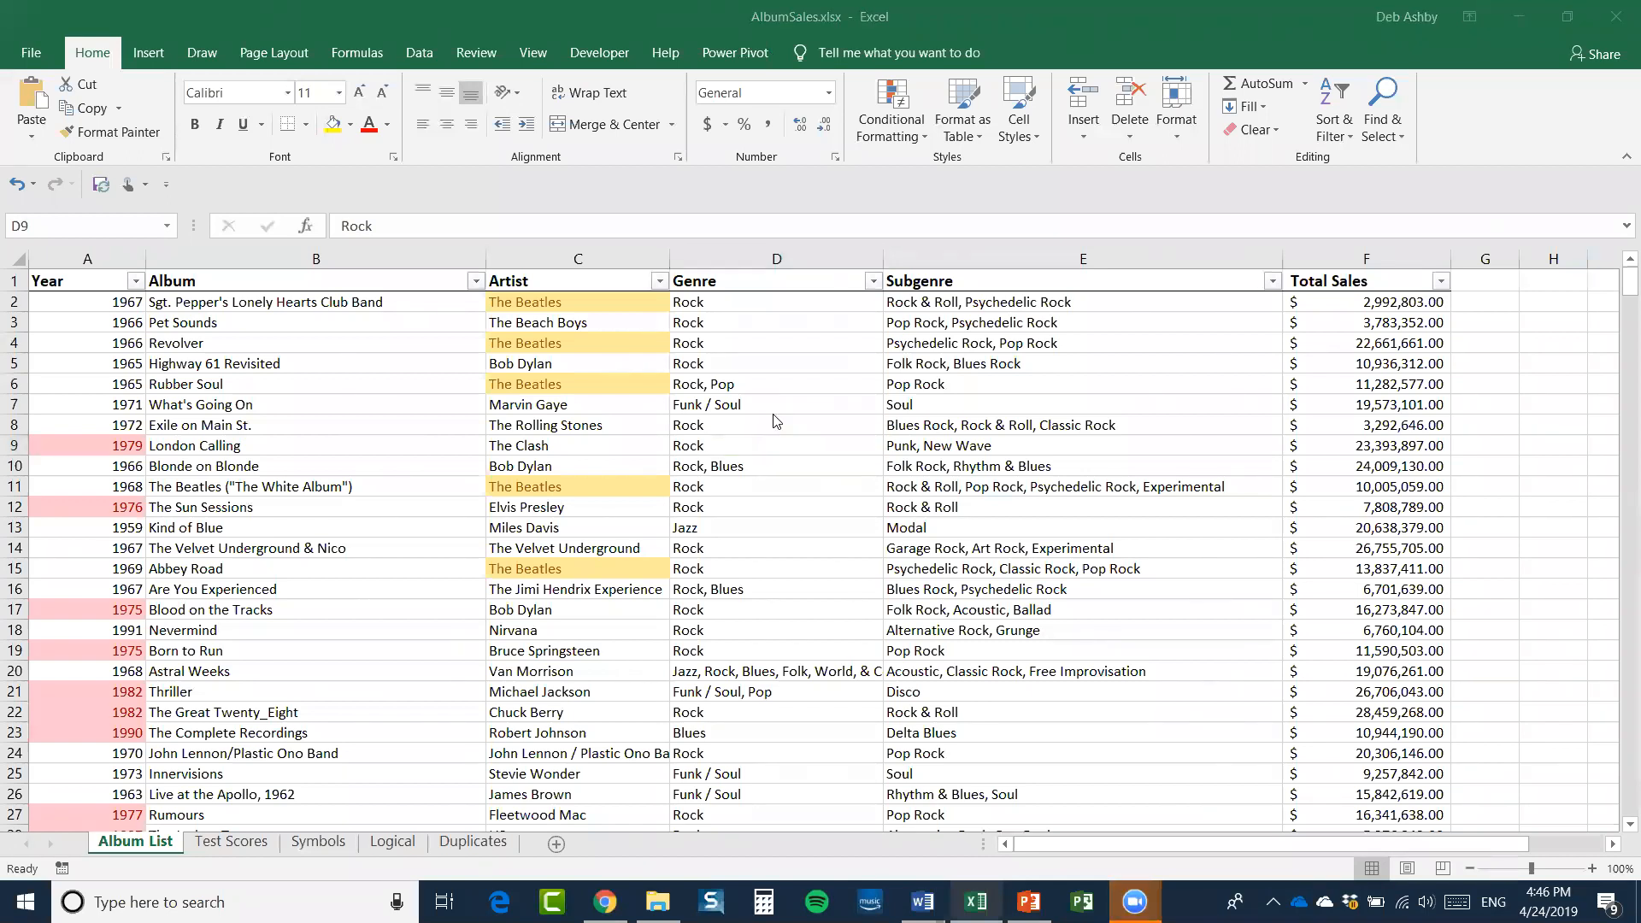
Open the Test Scores sheet and set its zoom to 110%
{"action": "left_click", "coordinate": [176, 840]}
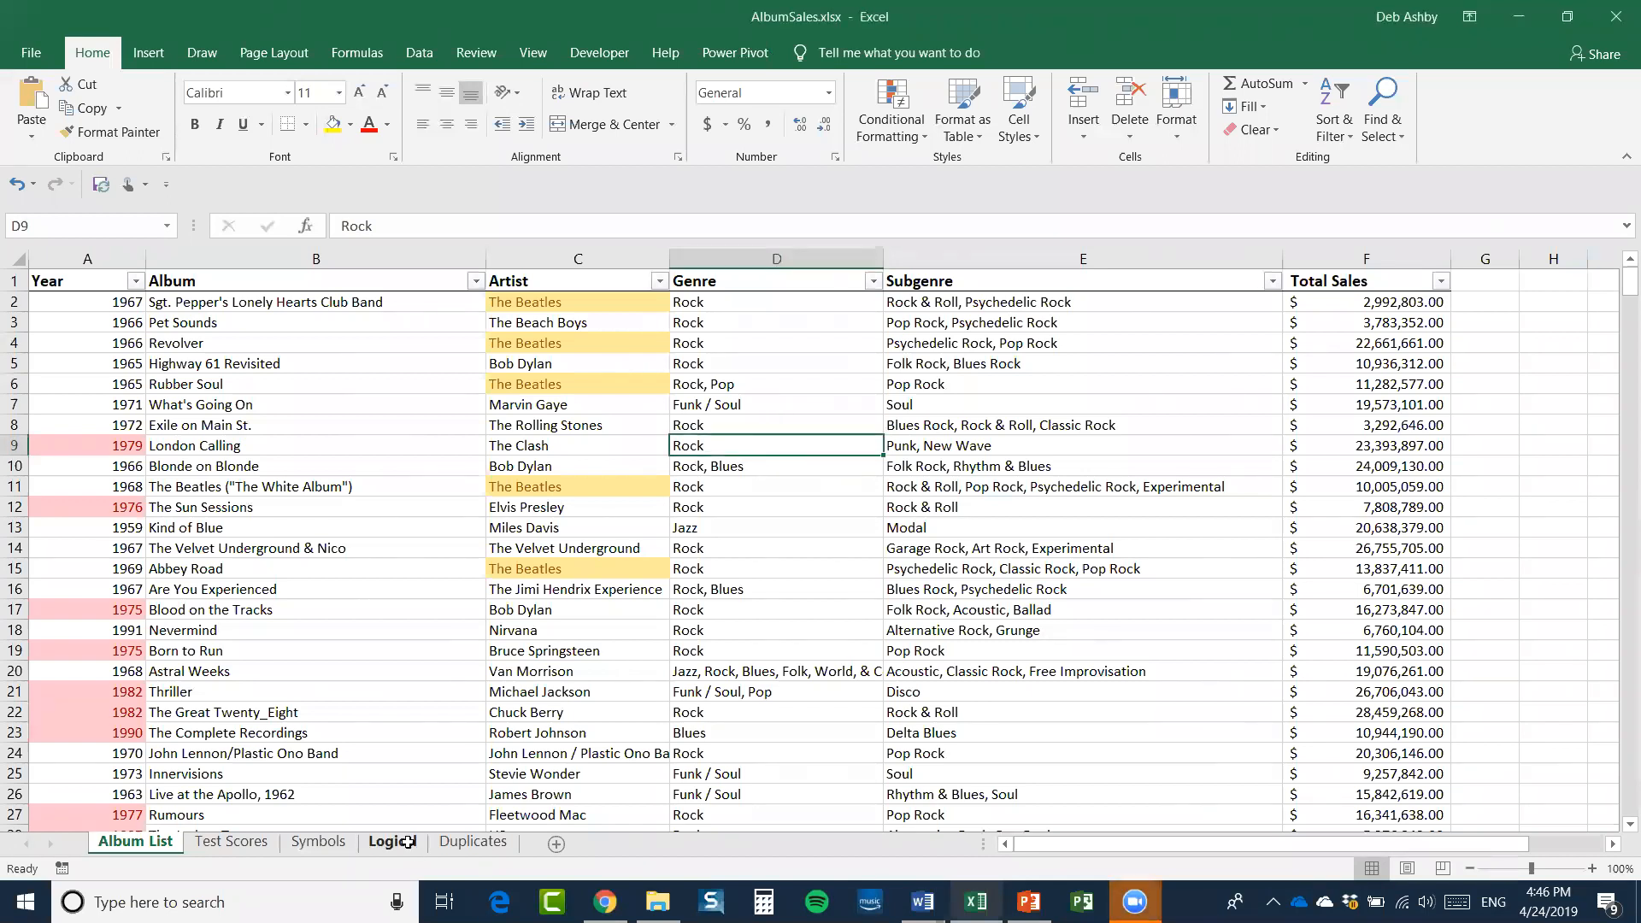
{"action": "left_click", "coordinate": [232, 842]}
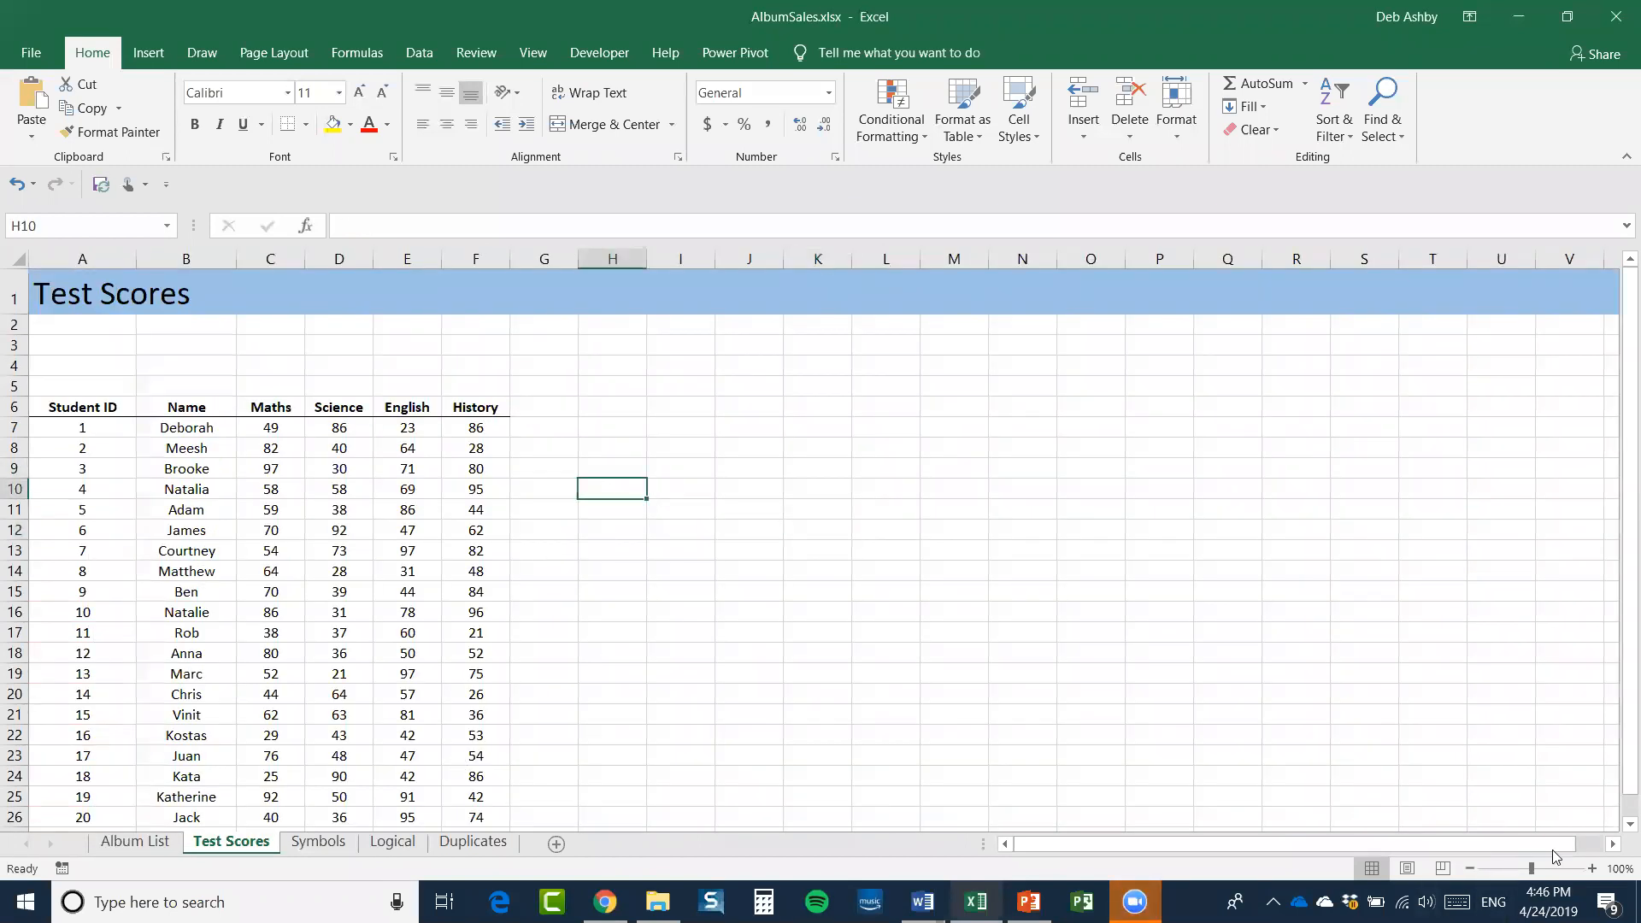
{"action": "left_click", "coordinate": [1592, 869]}
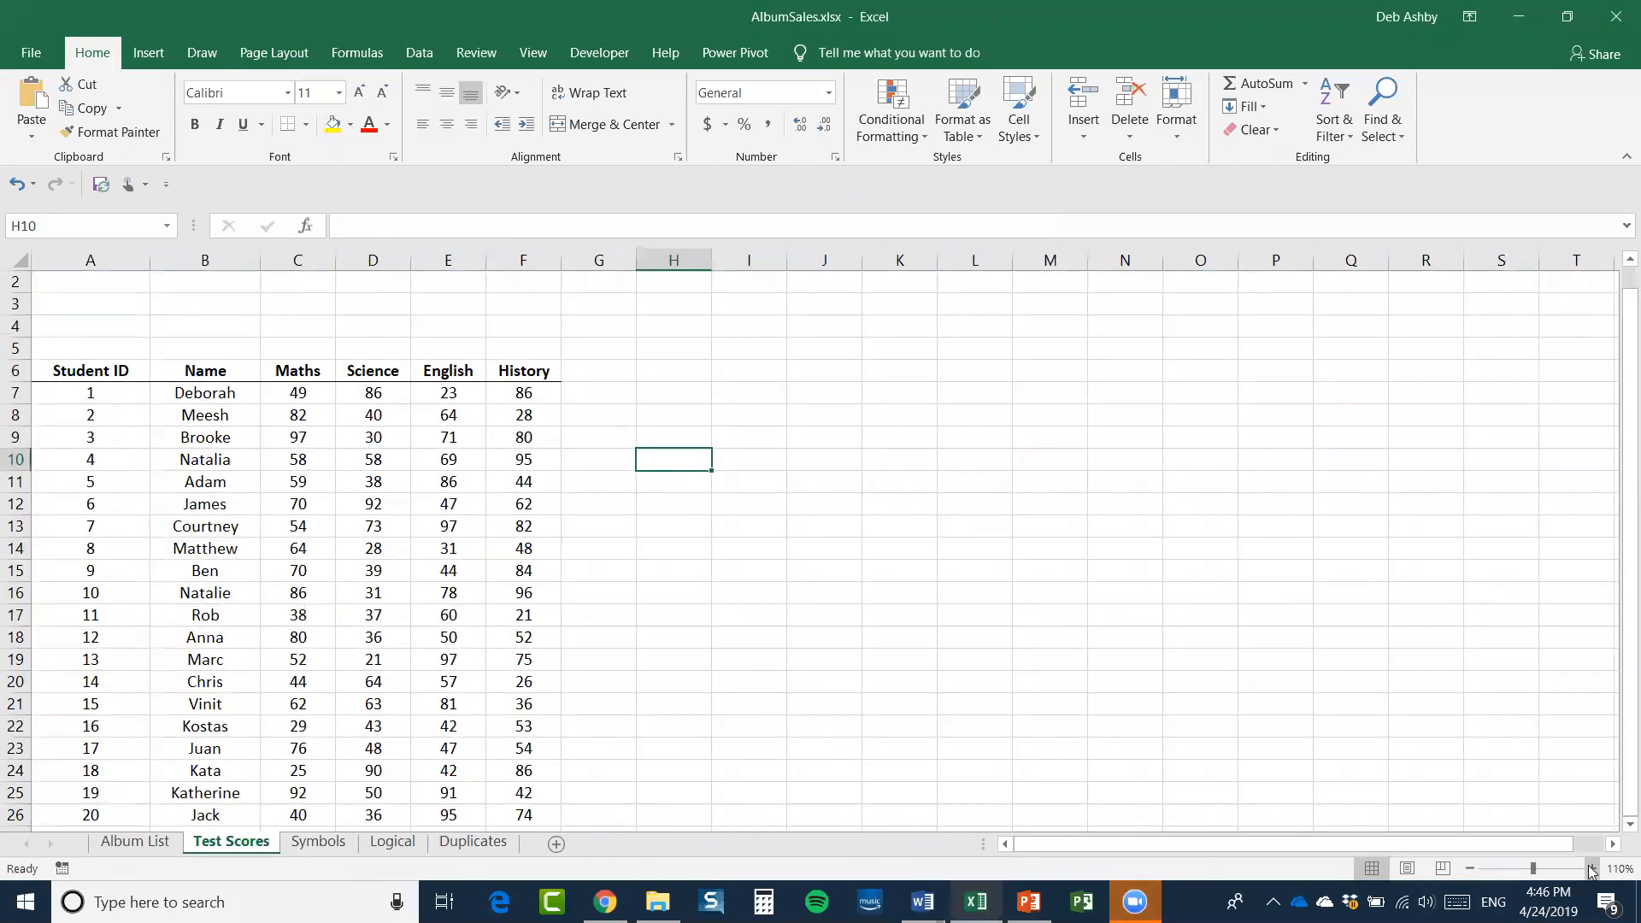
{"action": "left_click", "coordinate": [1592, 869]}
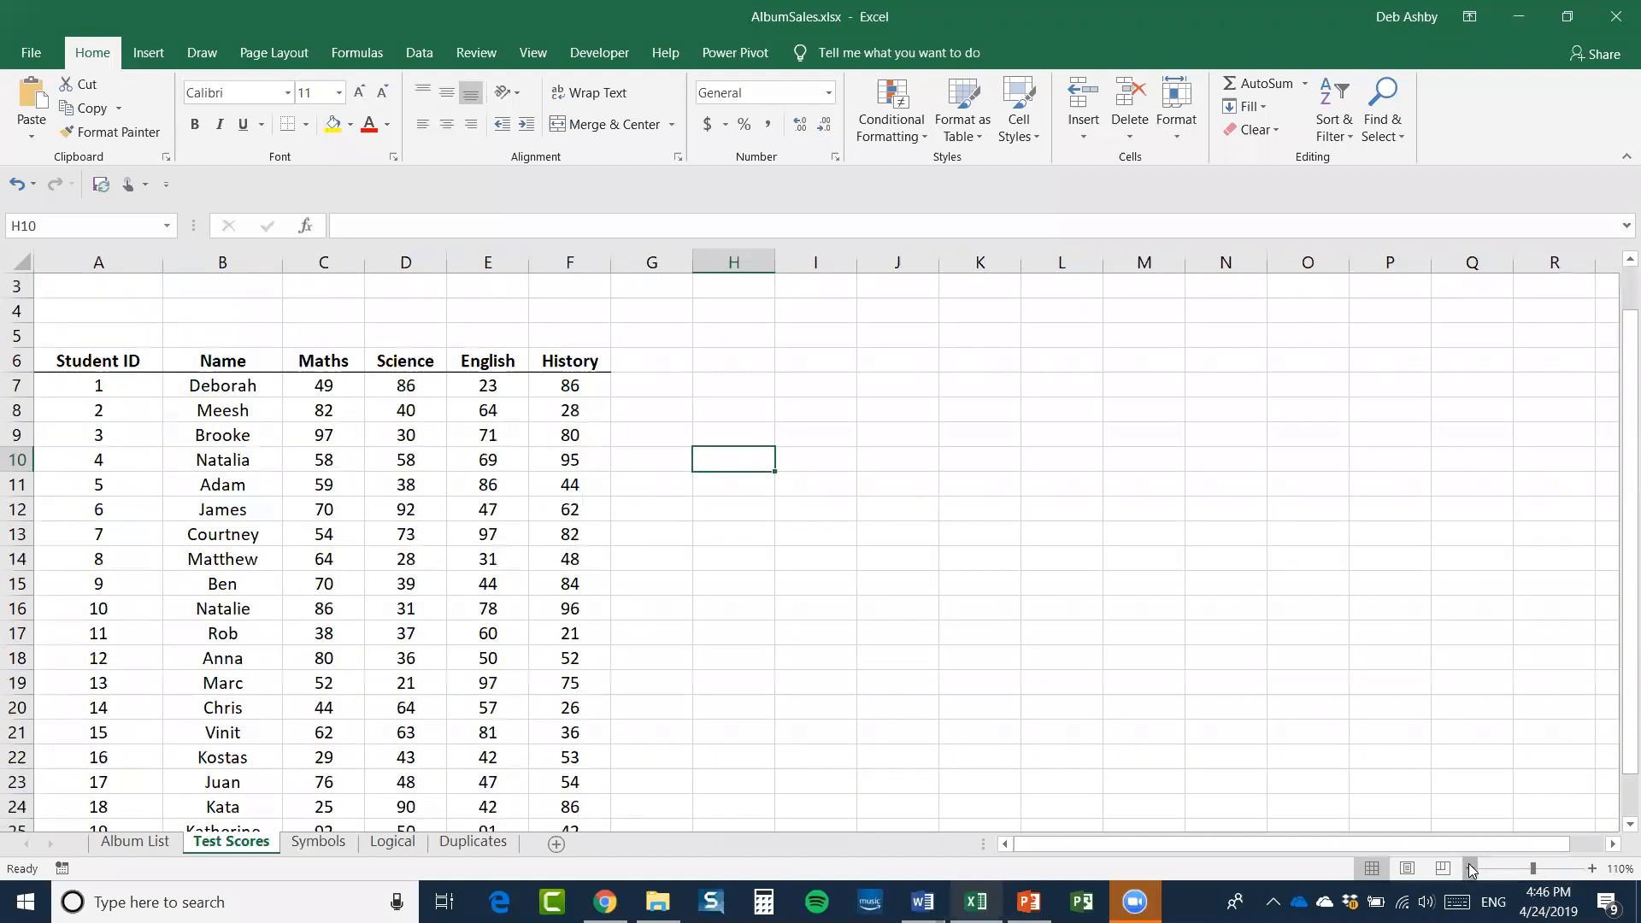
{"action": "left_click", "coordinate": [1470, 868]}
{"action": "left_click", "coordinate": [730, 657]}
{"action": "scroll", "coordinate": [729, 657], "scroll_direction": "up", "scroll_amount": 1}
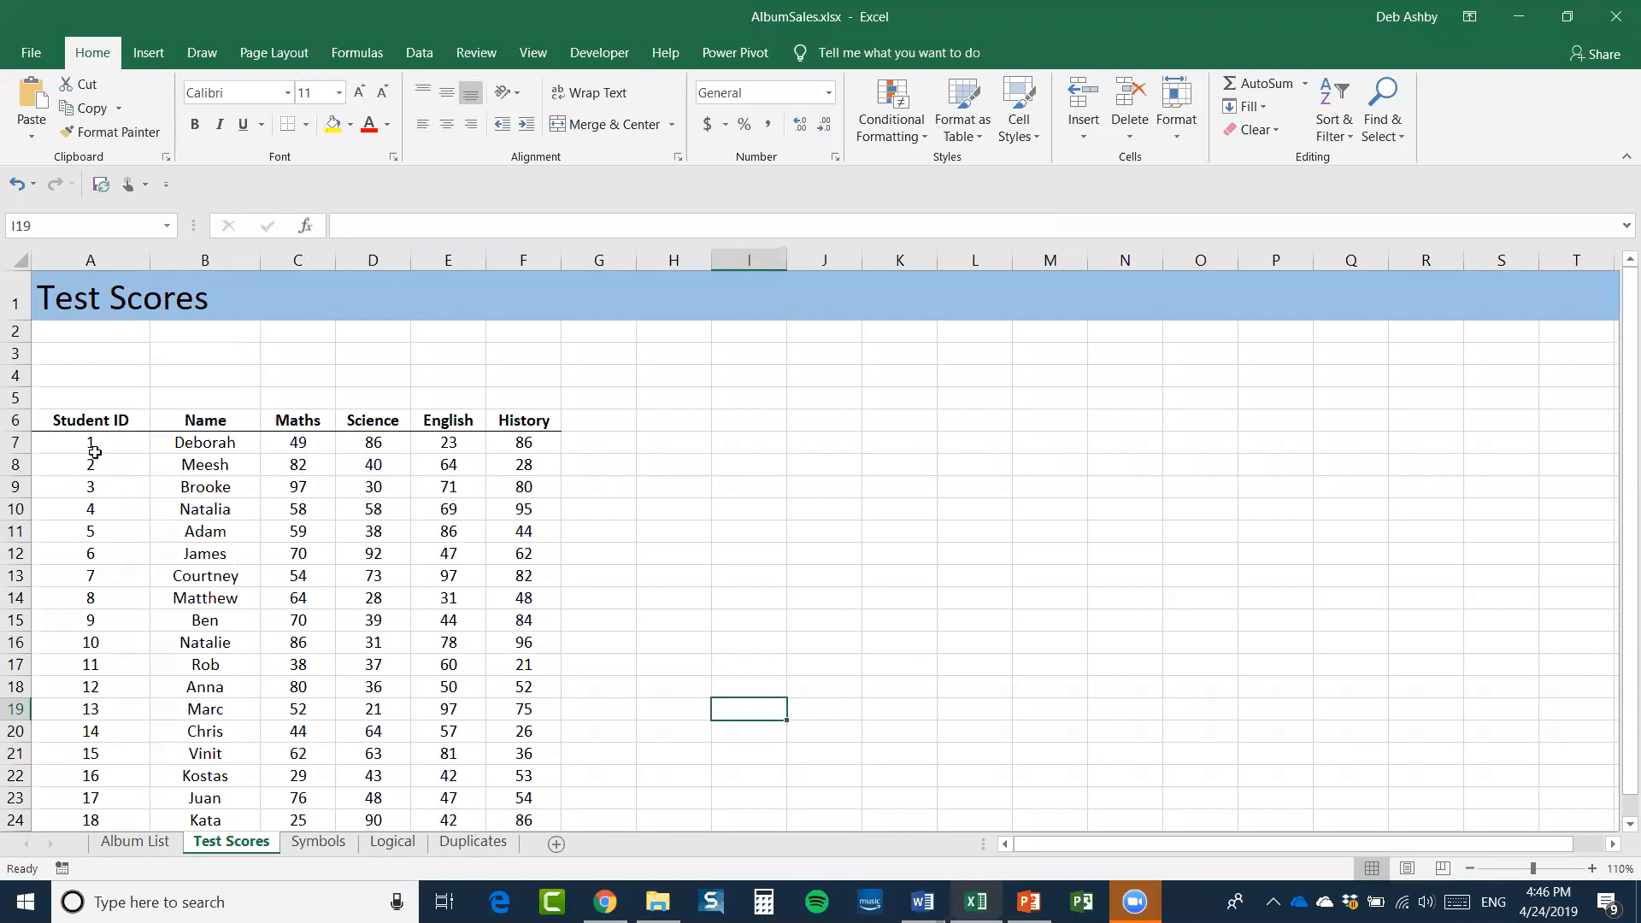
Examine the student IDs, names, subject headings and exam scores in the Test Scores table
{"action": "left_click_drag", "start_coordinate": [103, 447], "coordinate": [105, 628]}
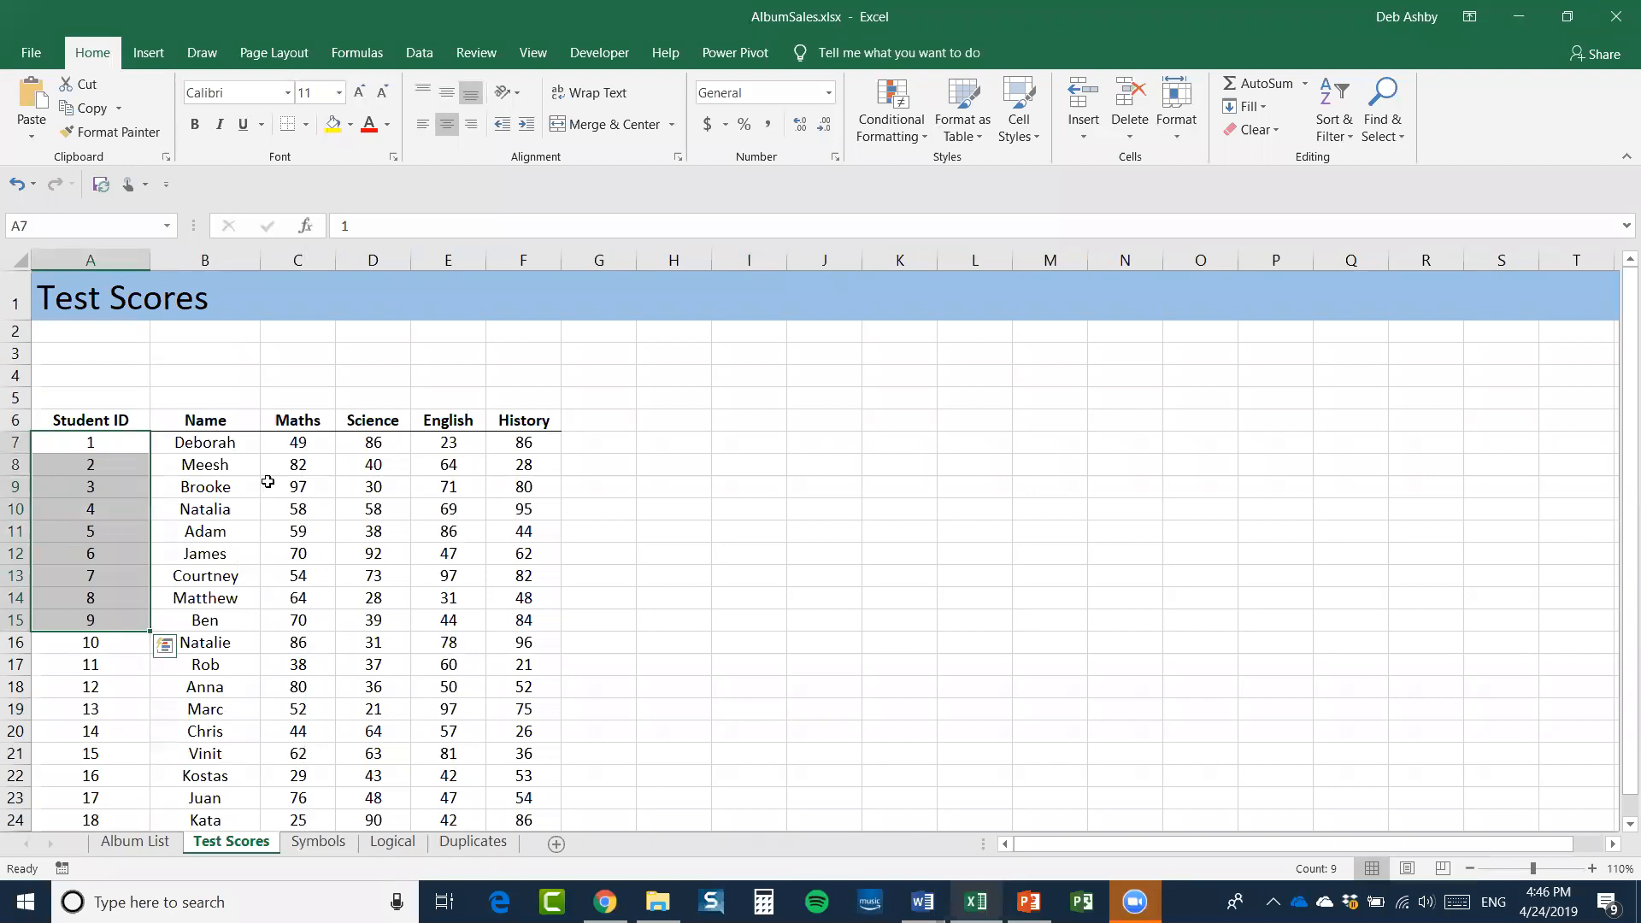
{"action": "left_click_drag", "start_coordinate": [231, 442], "coordinate": [243, 643]}
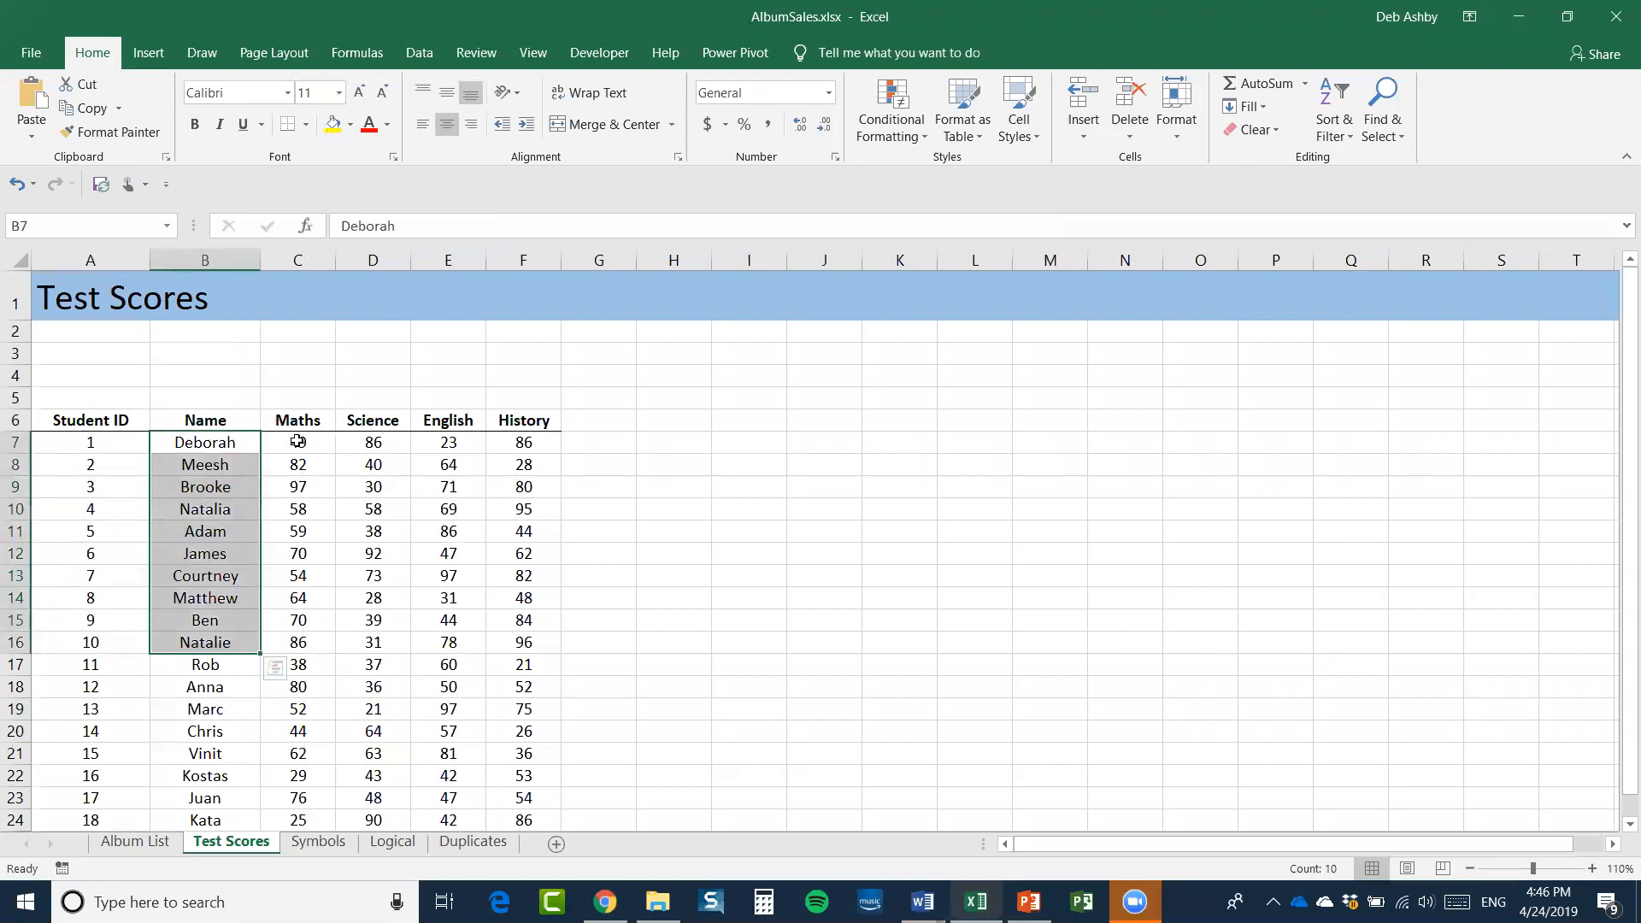
{"action": "left_click_drag", "start_coordinate": [298, 421], "coordinate": [524, 418]}
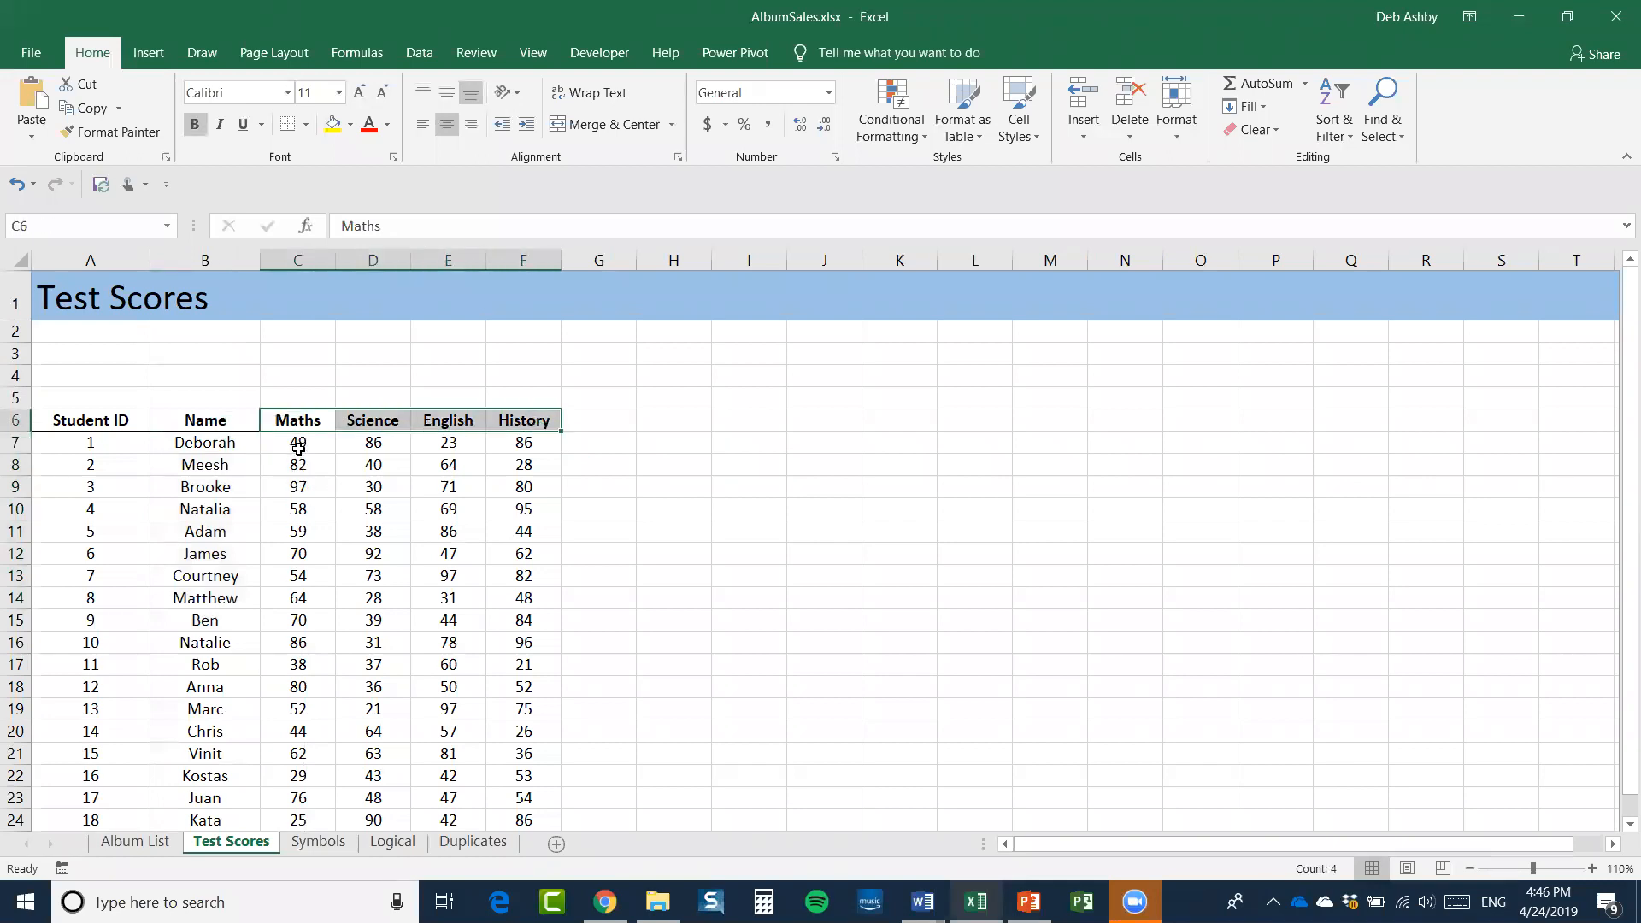
{"action": "left_click_drag", "start_coordinate": [298, 446], "coordinate": [565, 609]}
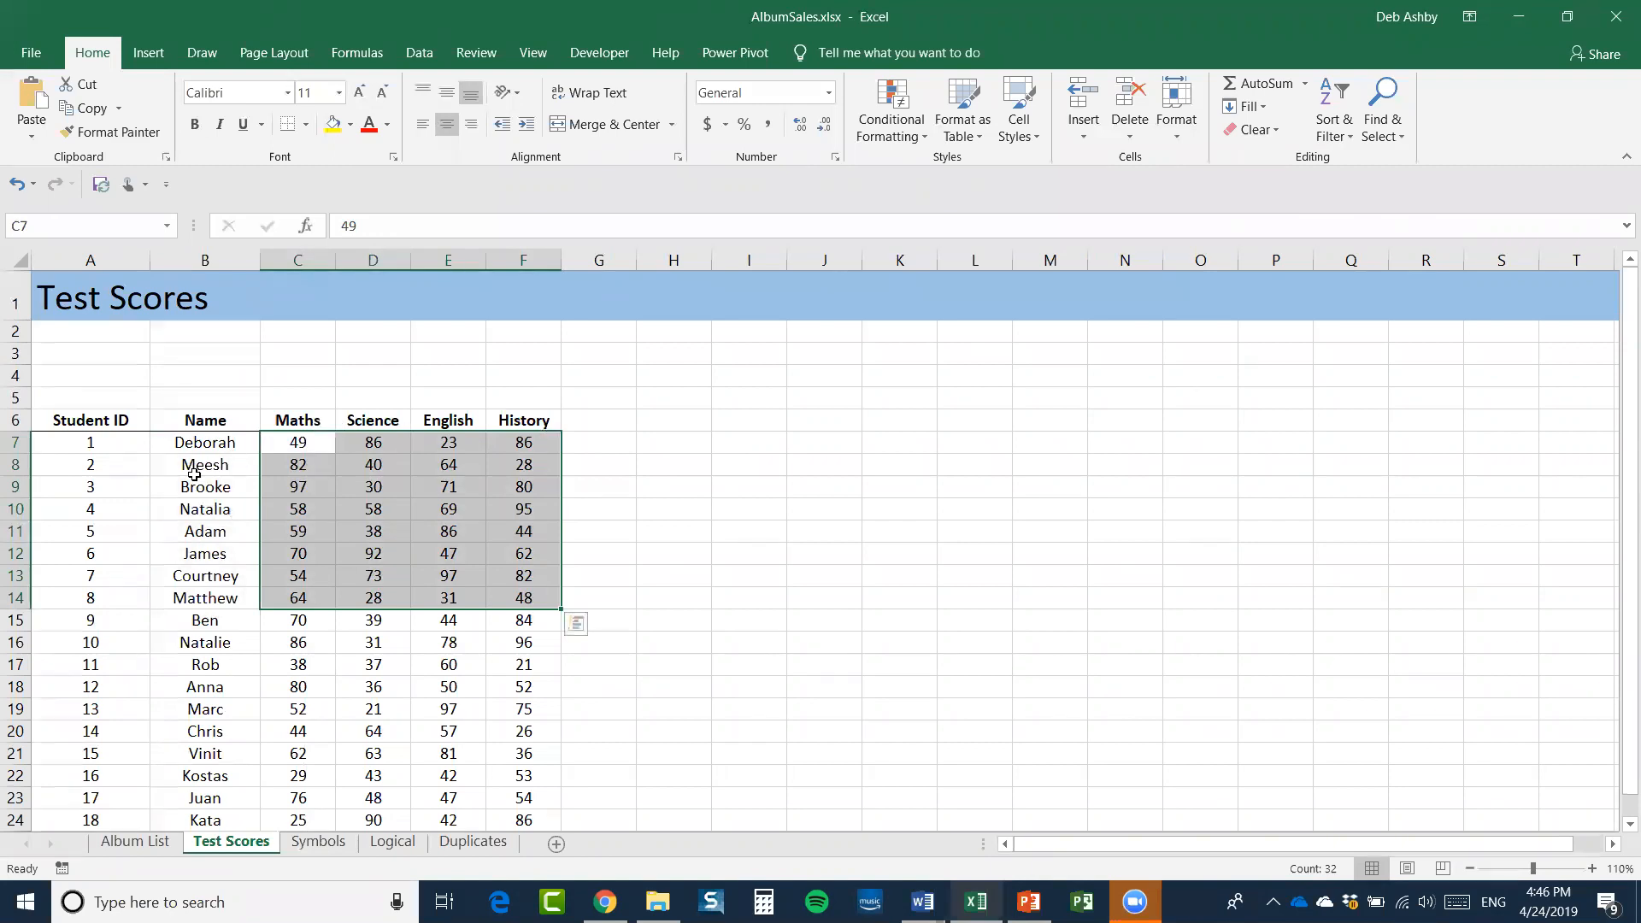
{"action": "left_click", "coordinate": [813, 549]}
{"action": "left_click", "coordinate": [308, 441]}
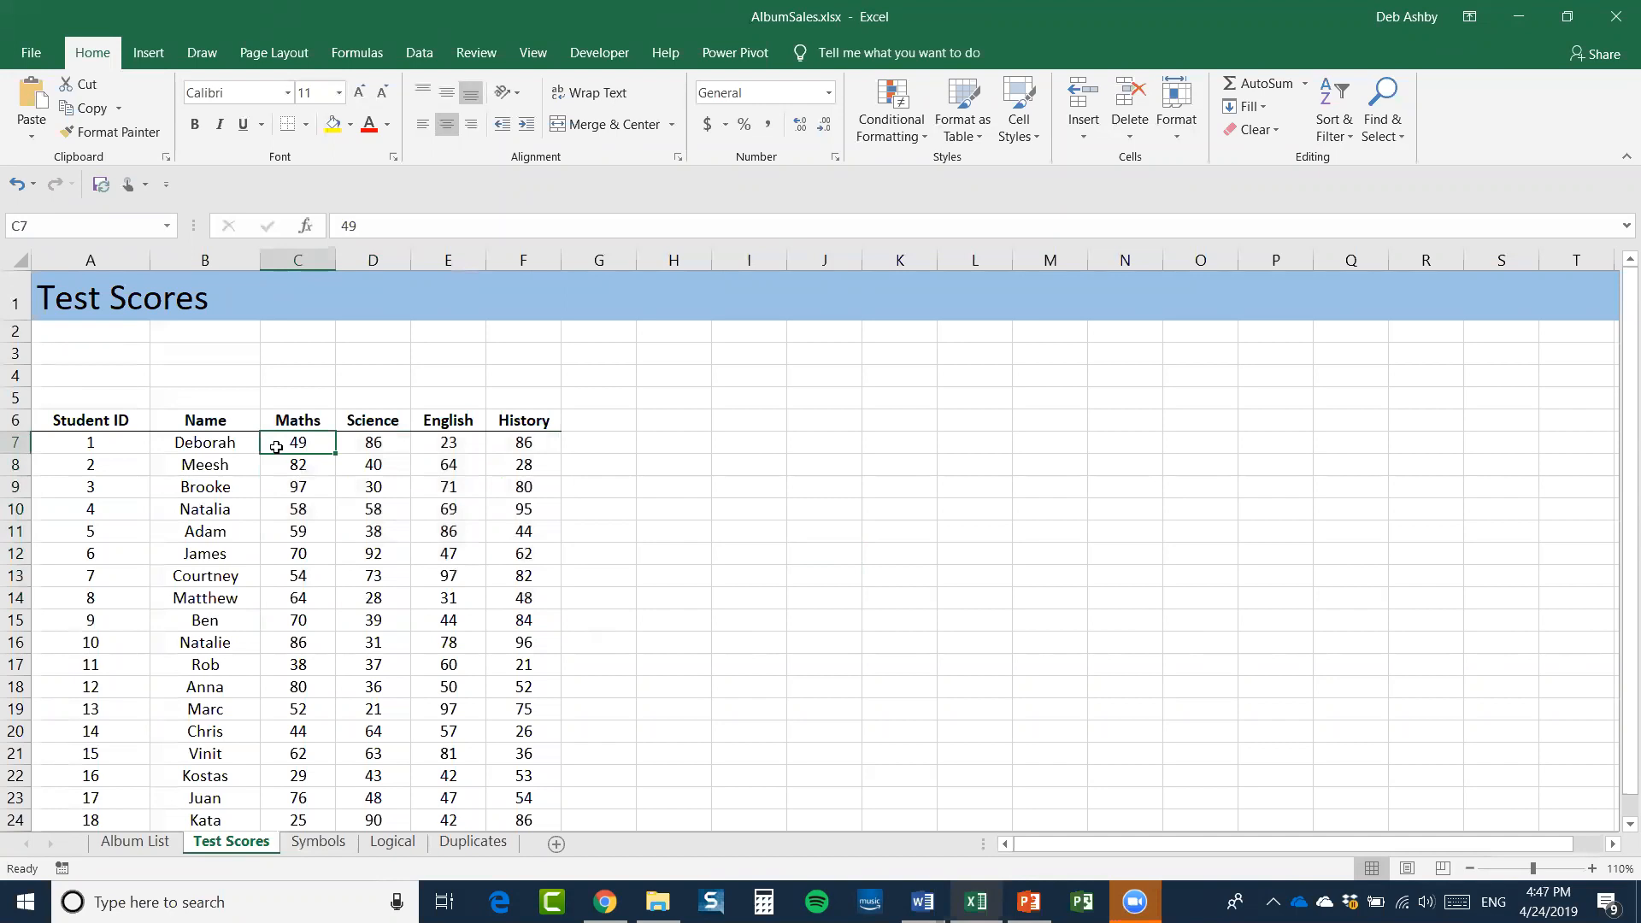
{"action": "left_click", "coordinate": [611, 441]}
{"action": "left_click", "coordinate": [383, 533]}
{"action": "scroll", "coordinate": [255, 513], "scroll_direction": "down", "scroll_amount": 2}
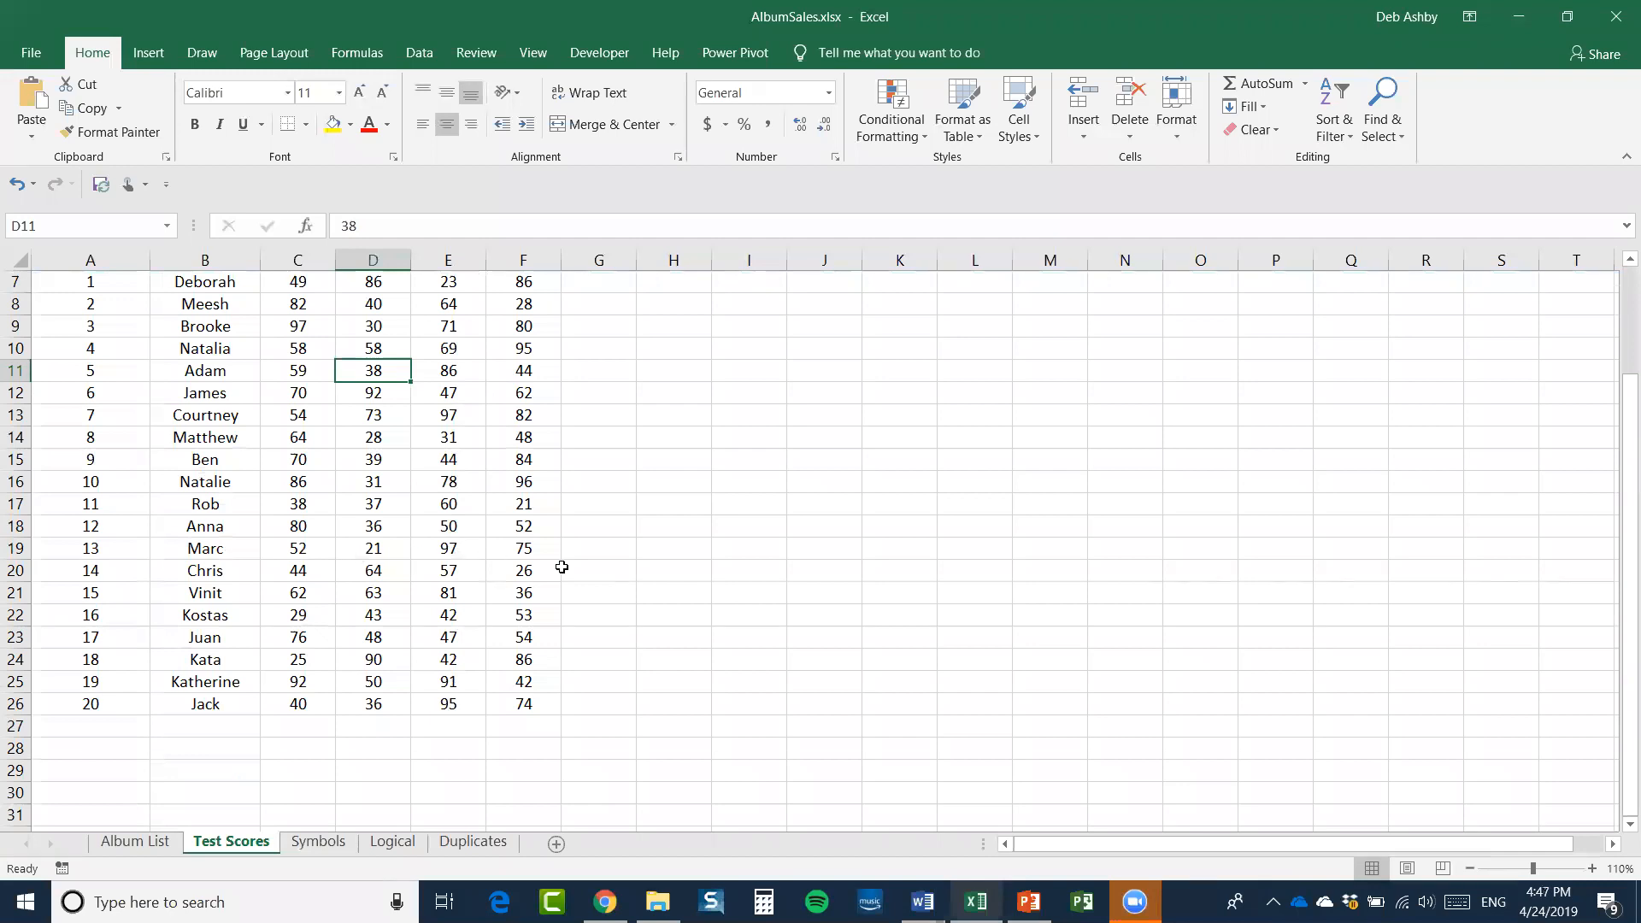
{"action": "scroll", "coordinate": [560, 566], "scroll_direction": "up", "scroll_amount": 2}
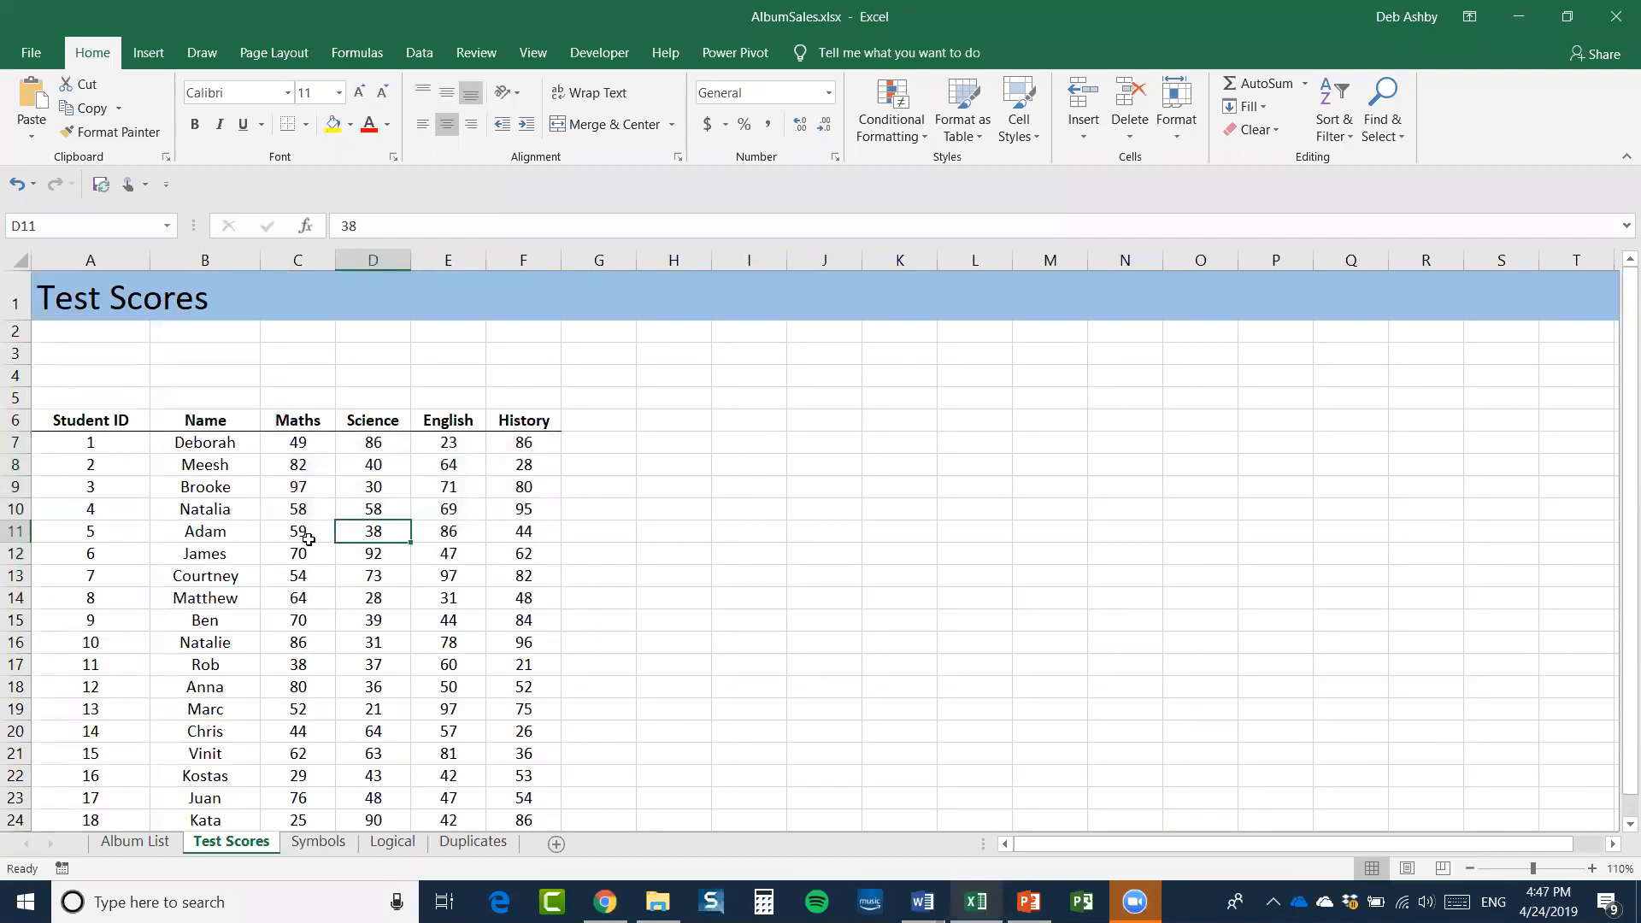
Add the label "Pass Mark" in cell A3 with the value 65 in cell B3
{"action": "left_click", "coordinate": [87, 351]}
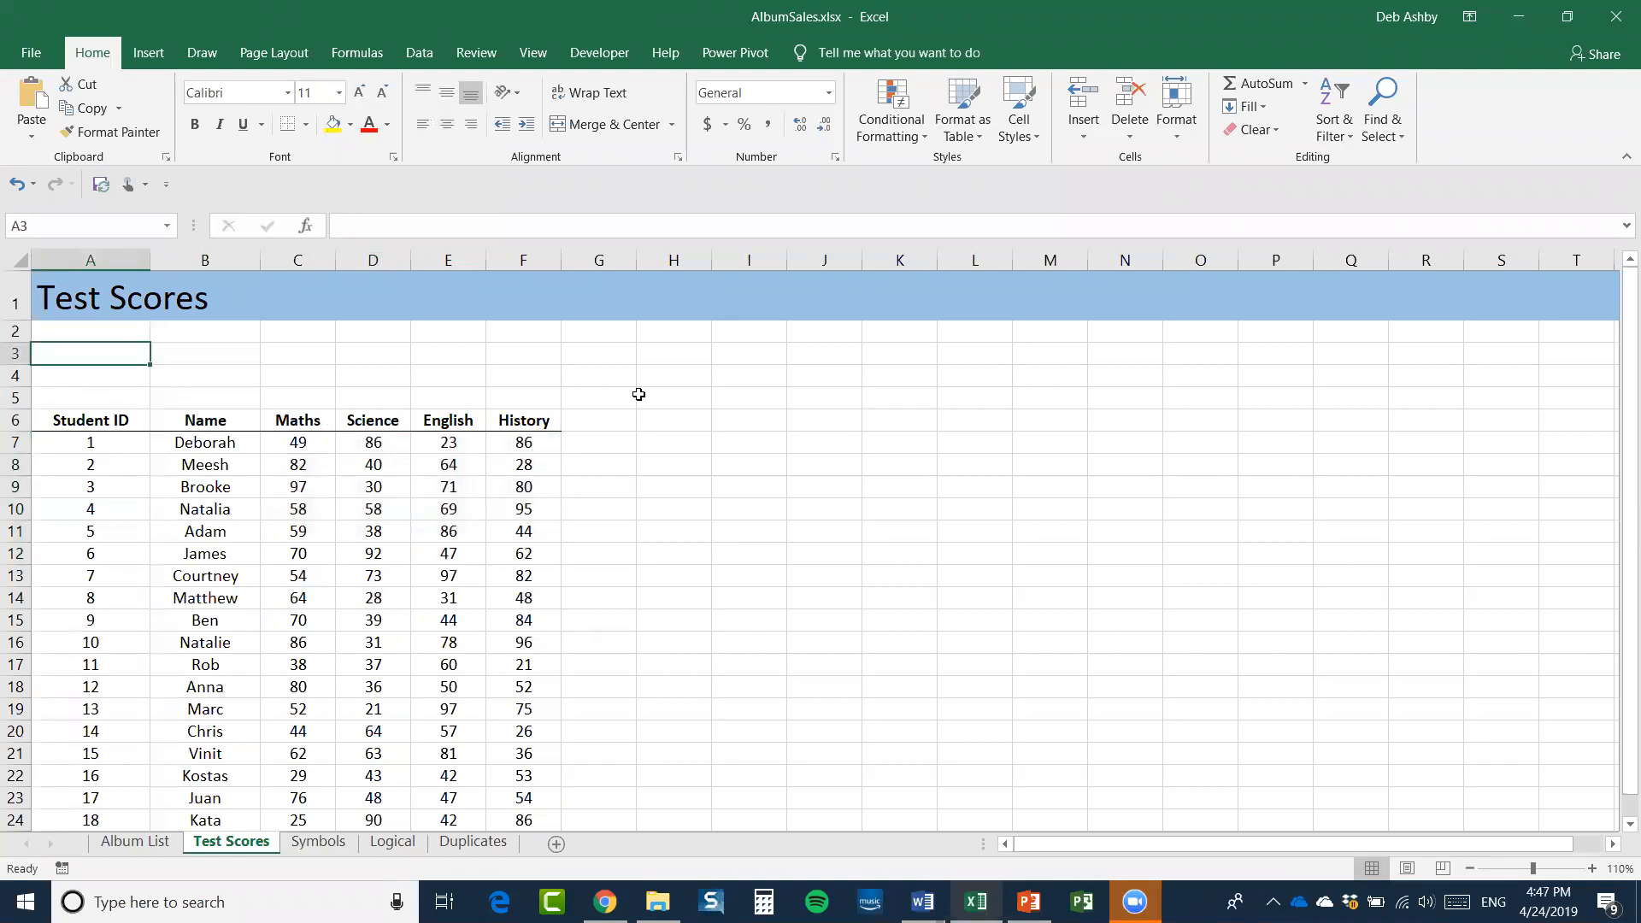
{"action": "type", "text": "Pass Mark"}
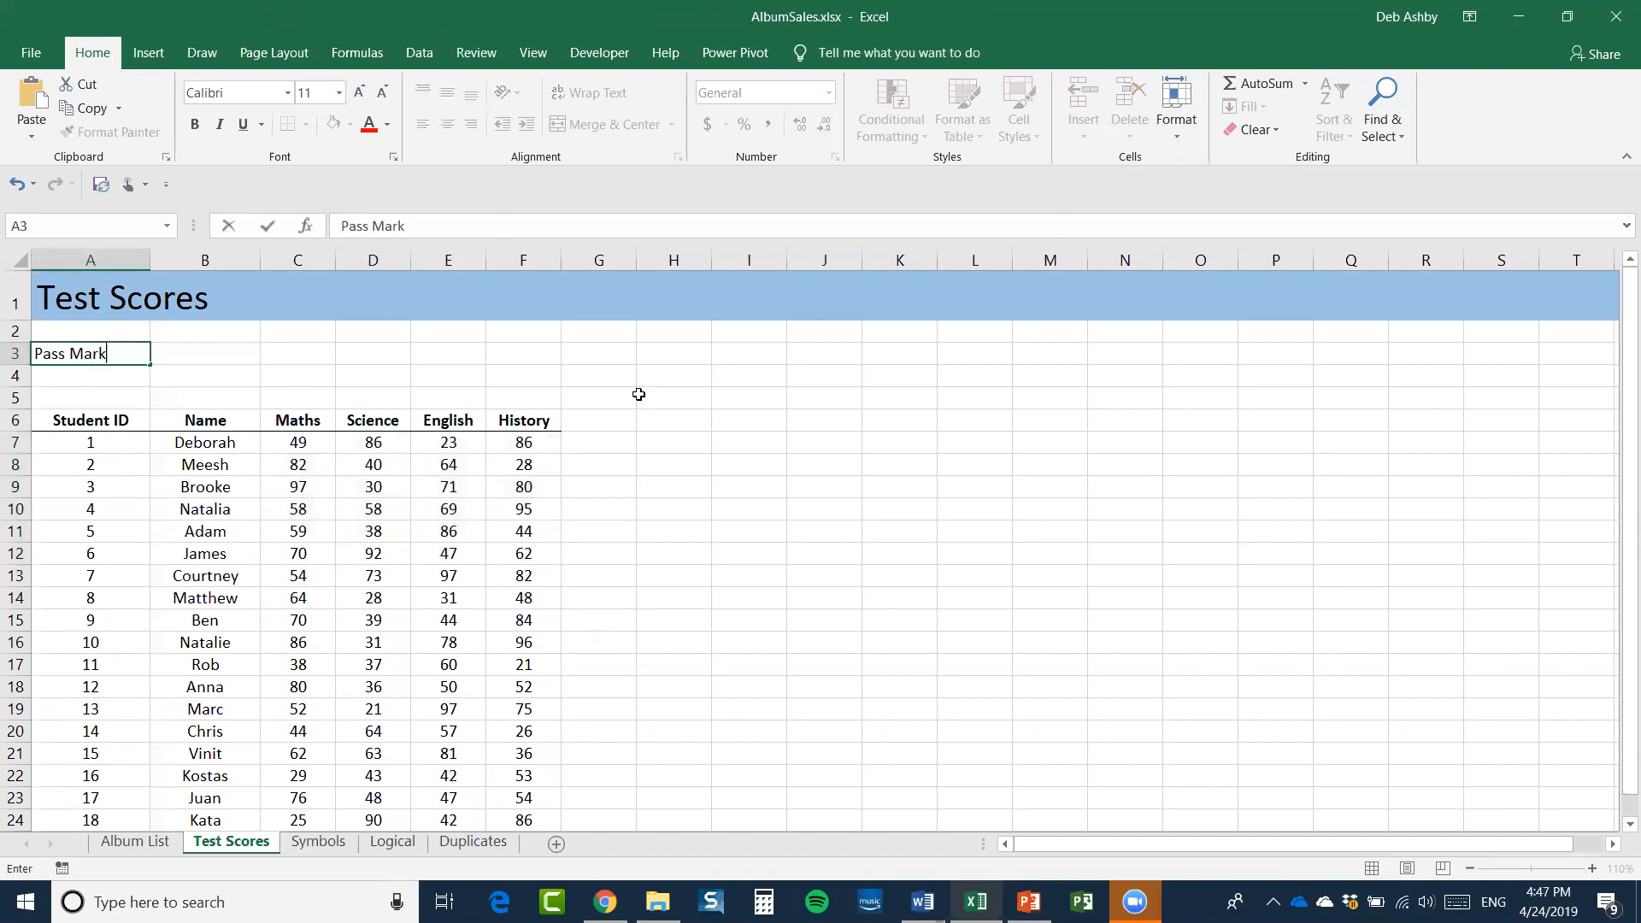
{"action": "left_click", "coordinate": [242, 358]}
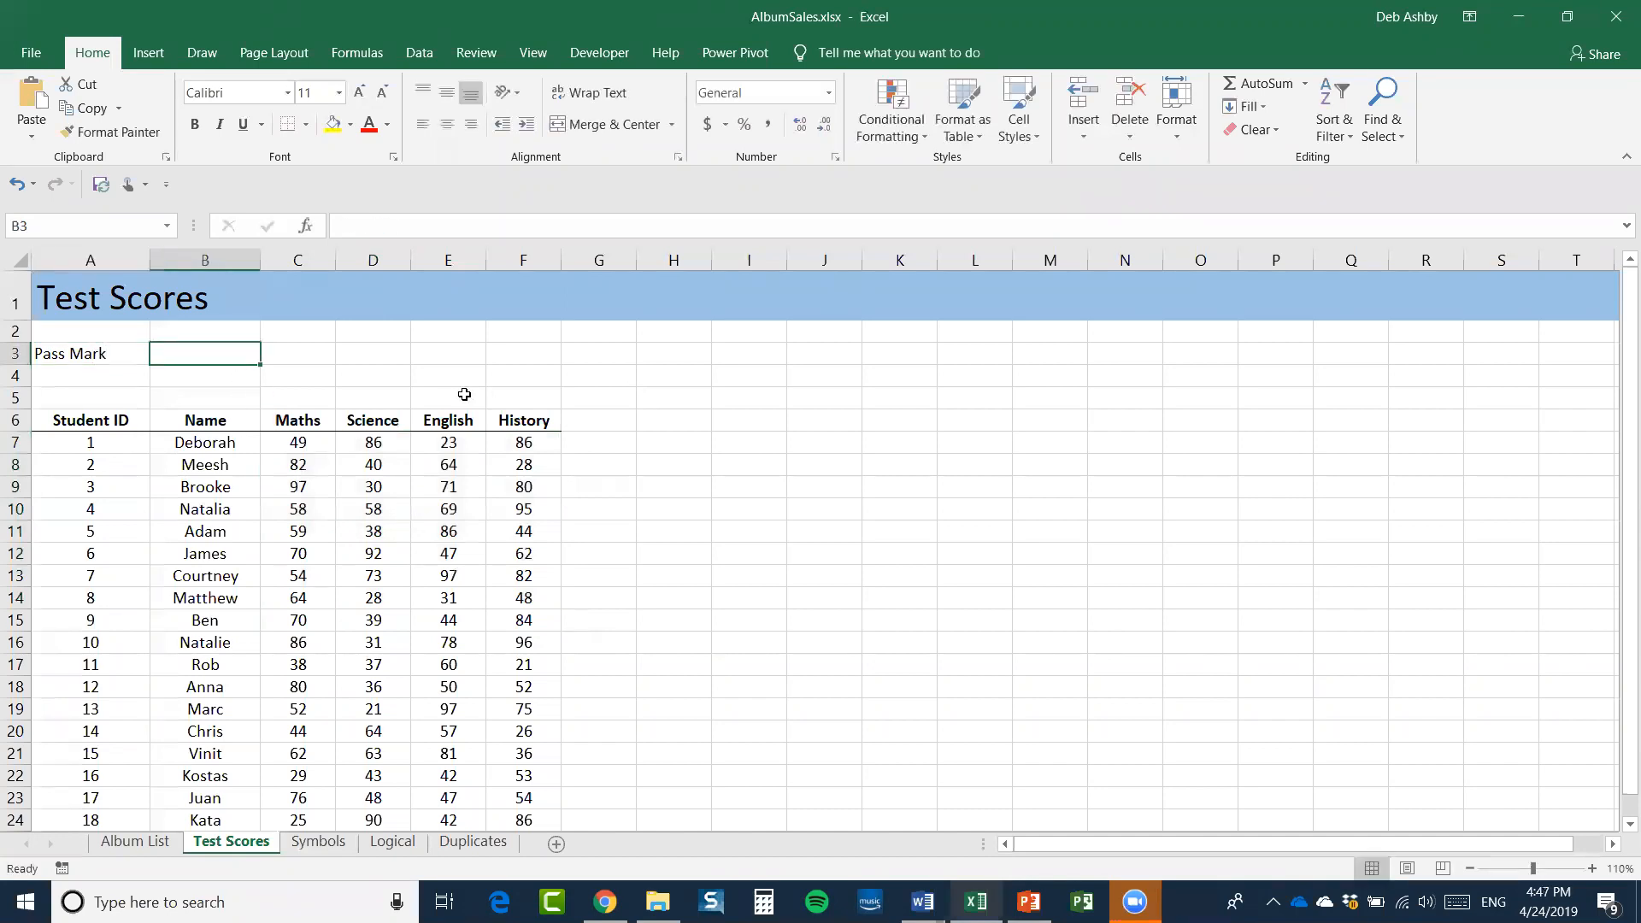
{"action": "type", "text": "65"}
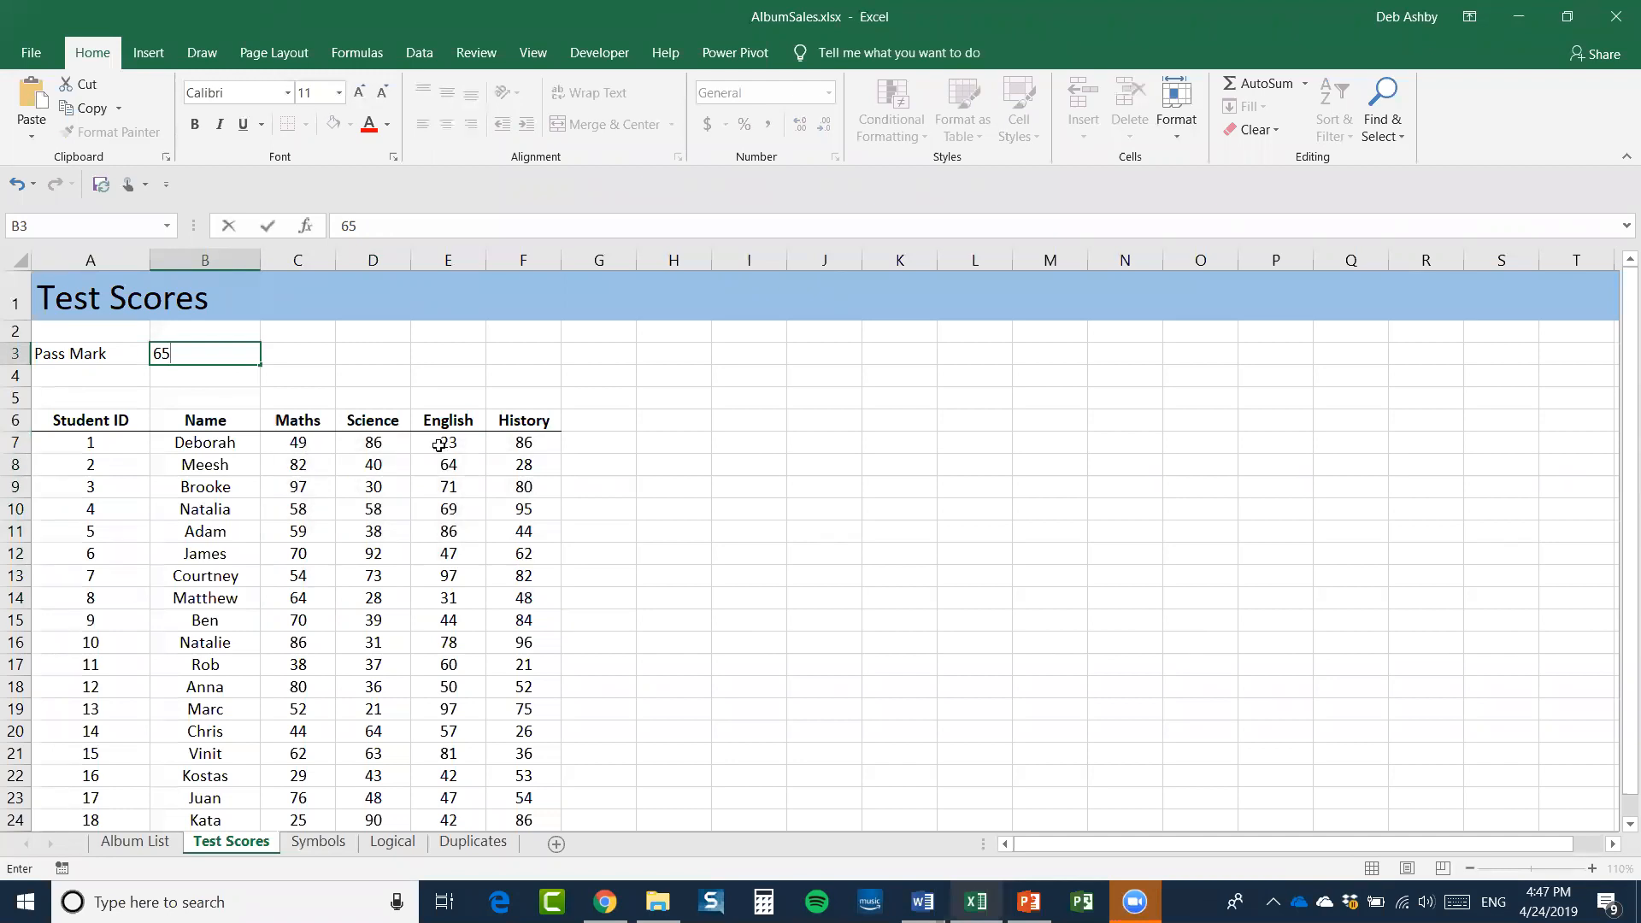
{"action": "left_click", "coordinate": [301, 446]}
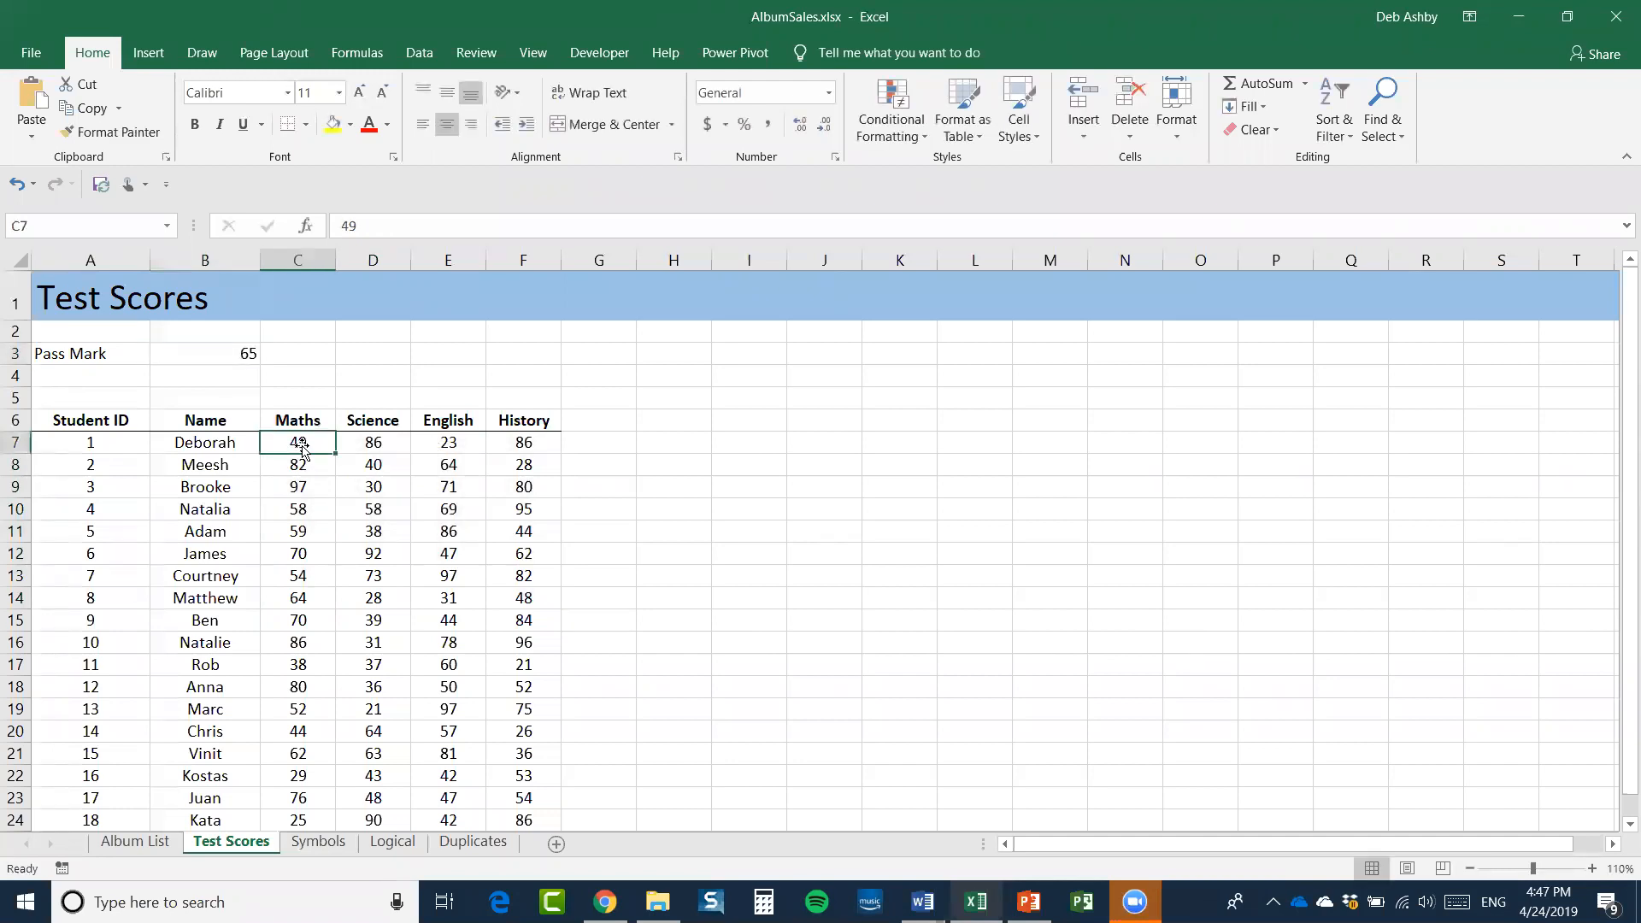
{"action": "left_click", "coordinate": [447, 442]}
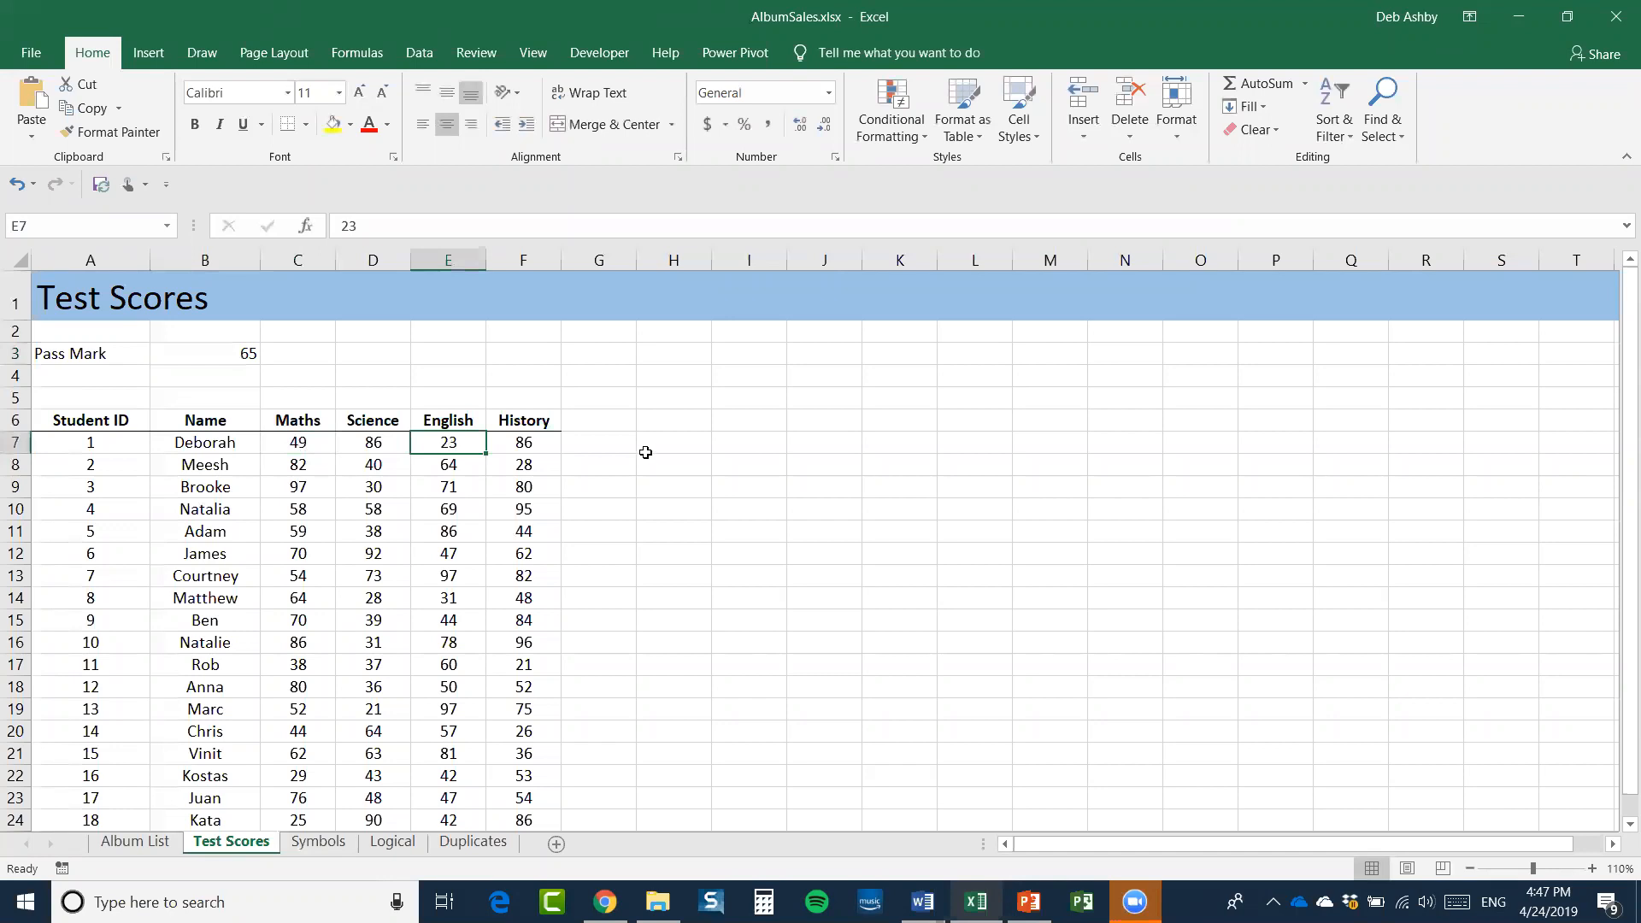
{"action": "left_click", "coordinate": [304, 450]}
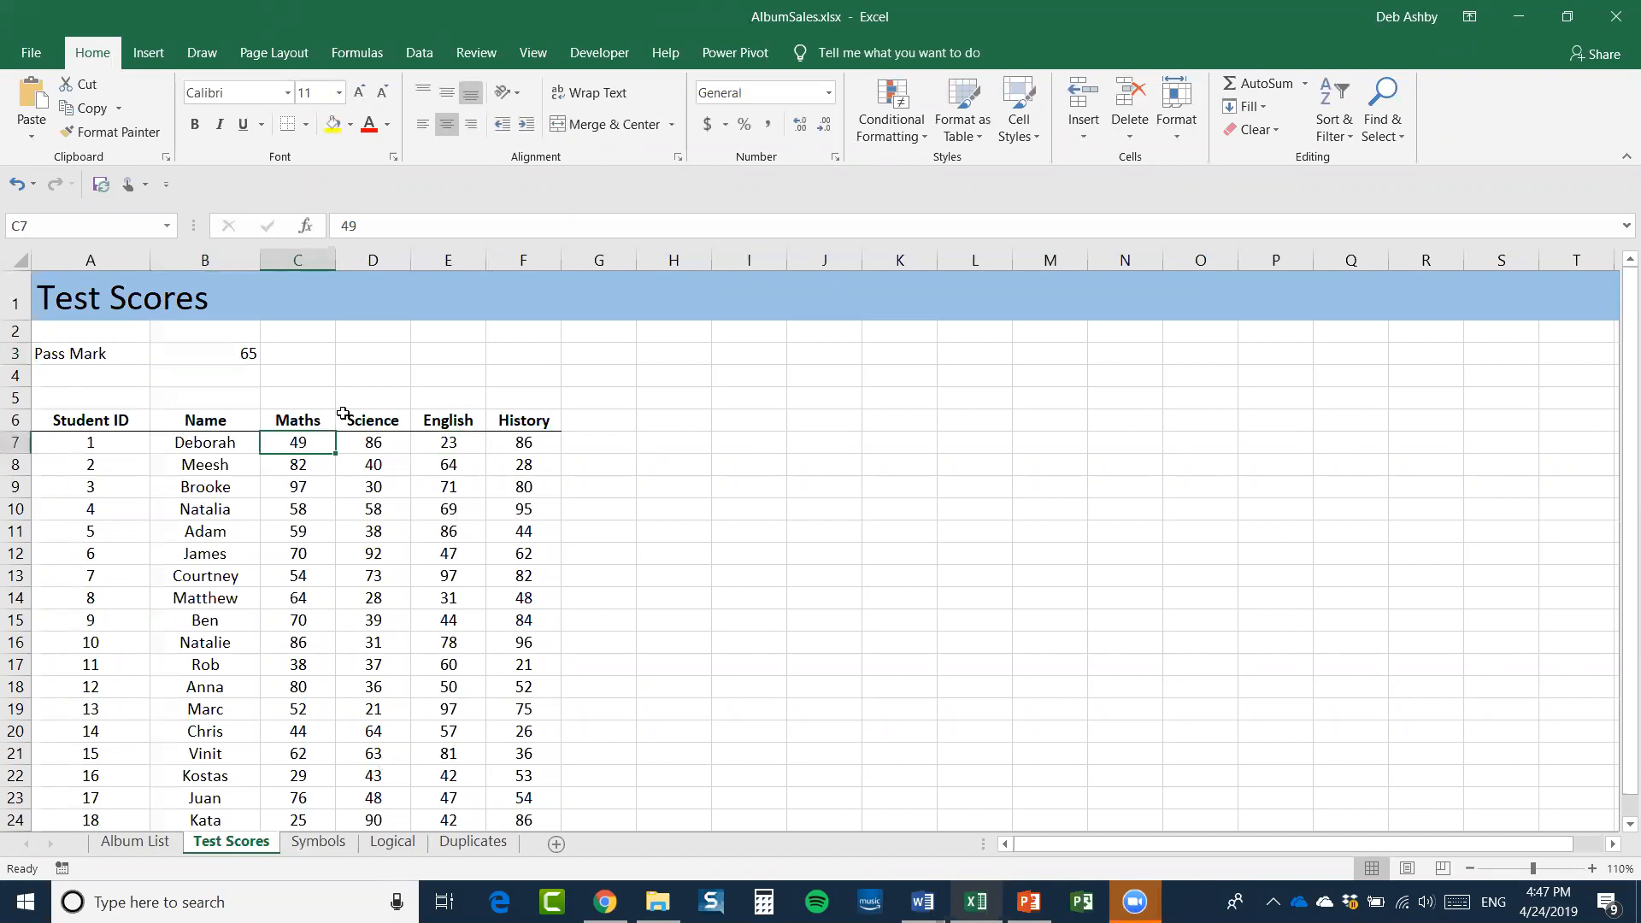
{"action": "left_click", "coordinate": [197, 358]}
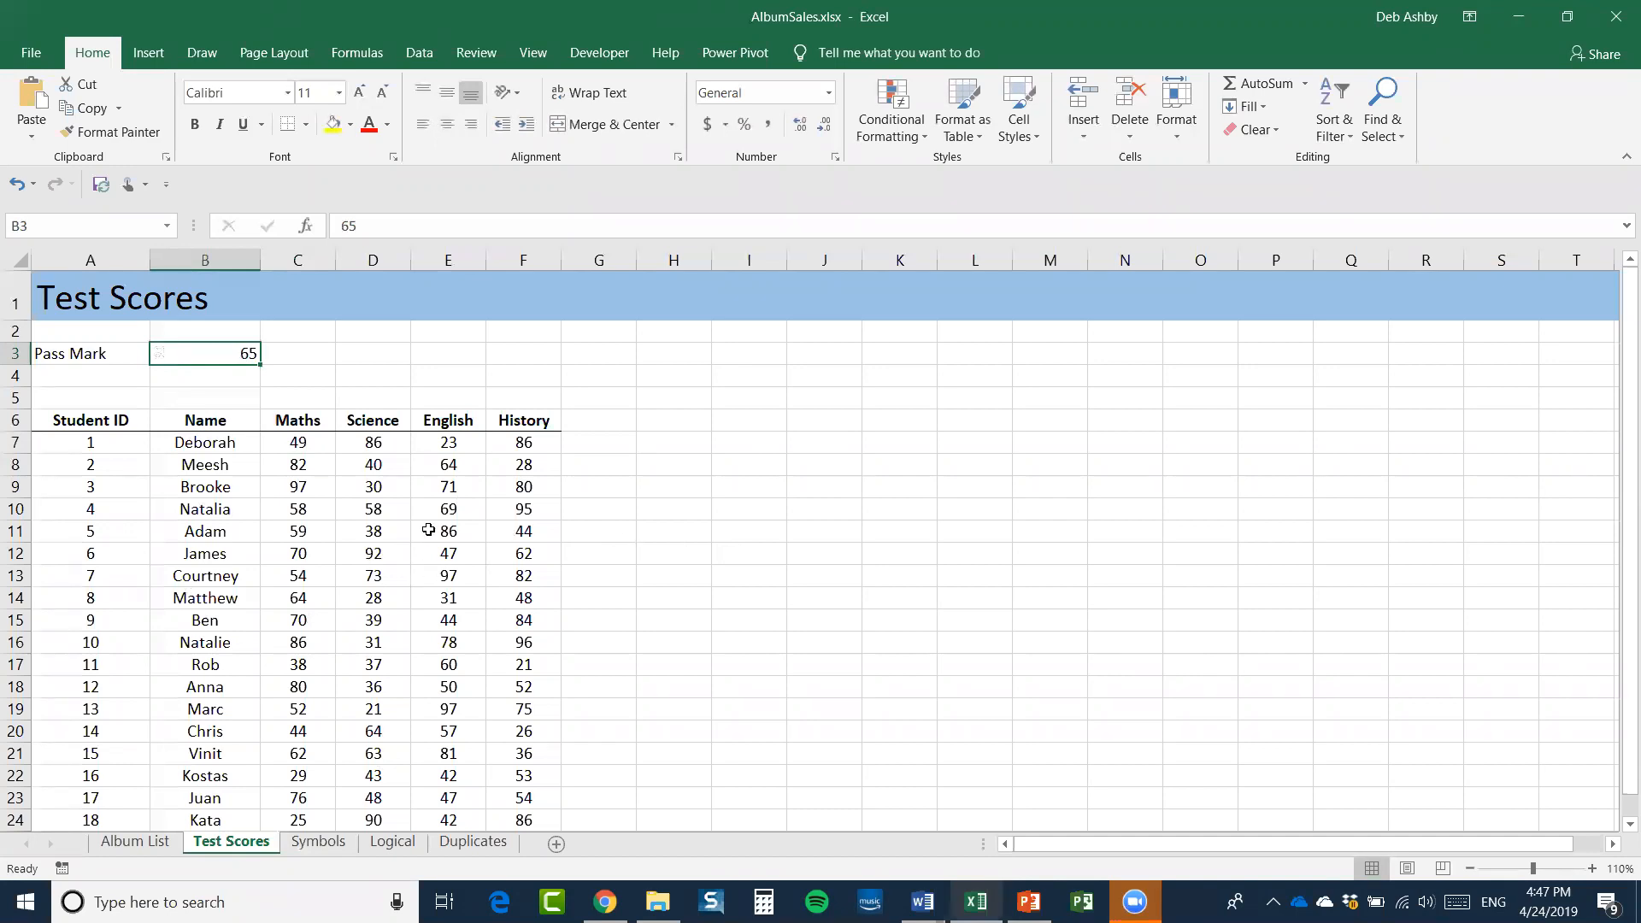
Start a new conditional formatting rule for the scores in C7:F26 that uses a formula to determine which cells to format
{"action": "left_click_drag", "start_coordinate": [278, 445], "coordinate": [560, 799]}
{"action": "scroll", "coordinate": [590, 547], "scroll_direction": "up", "scroll_amount": 1}
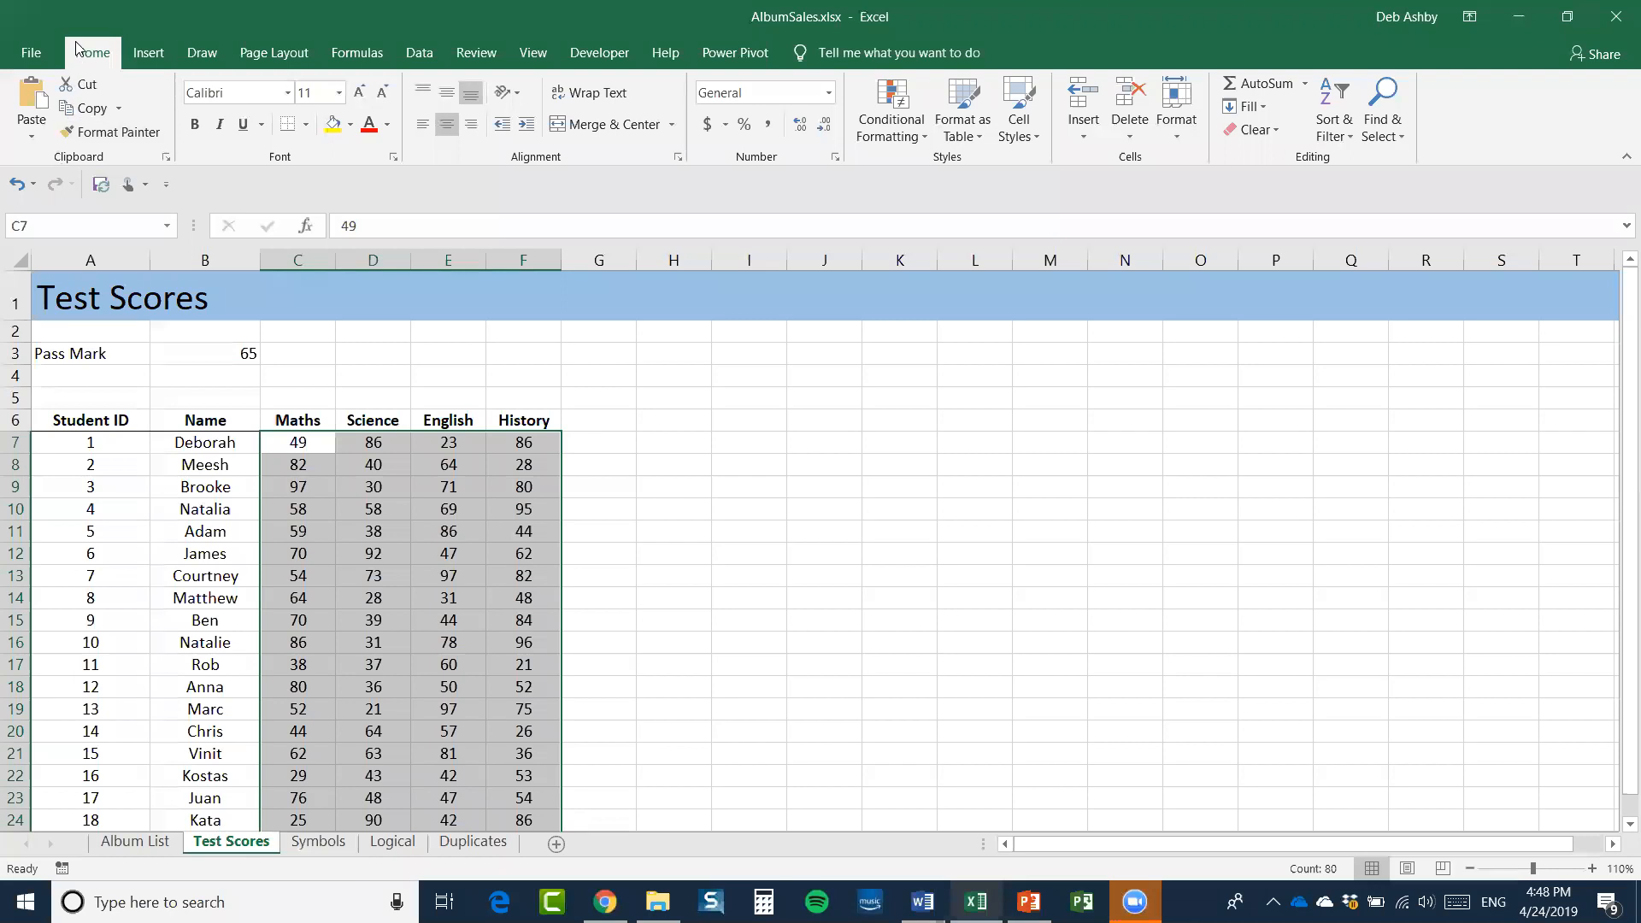
{"action": "left_click", "coordinate": [905, 135]}
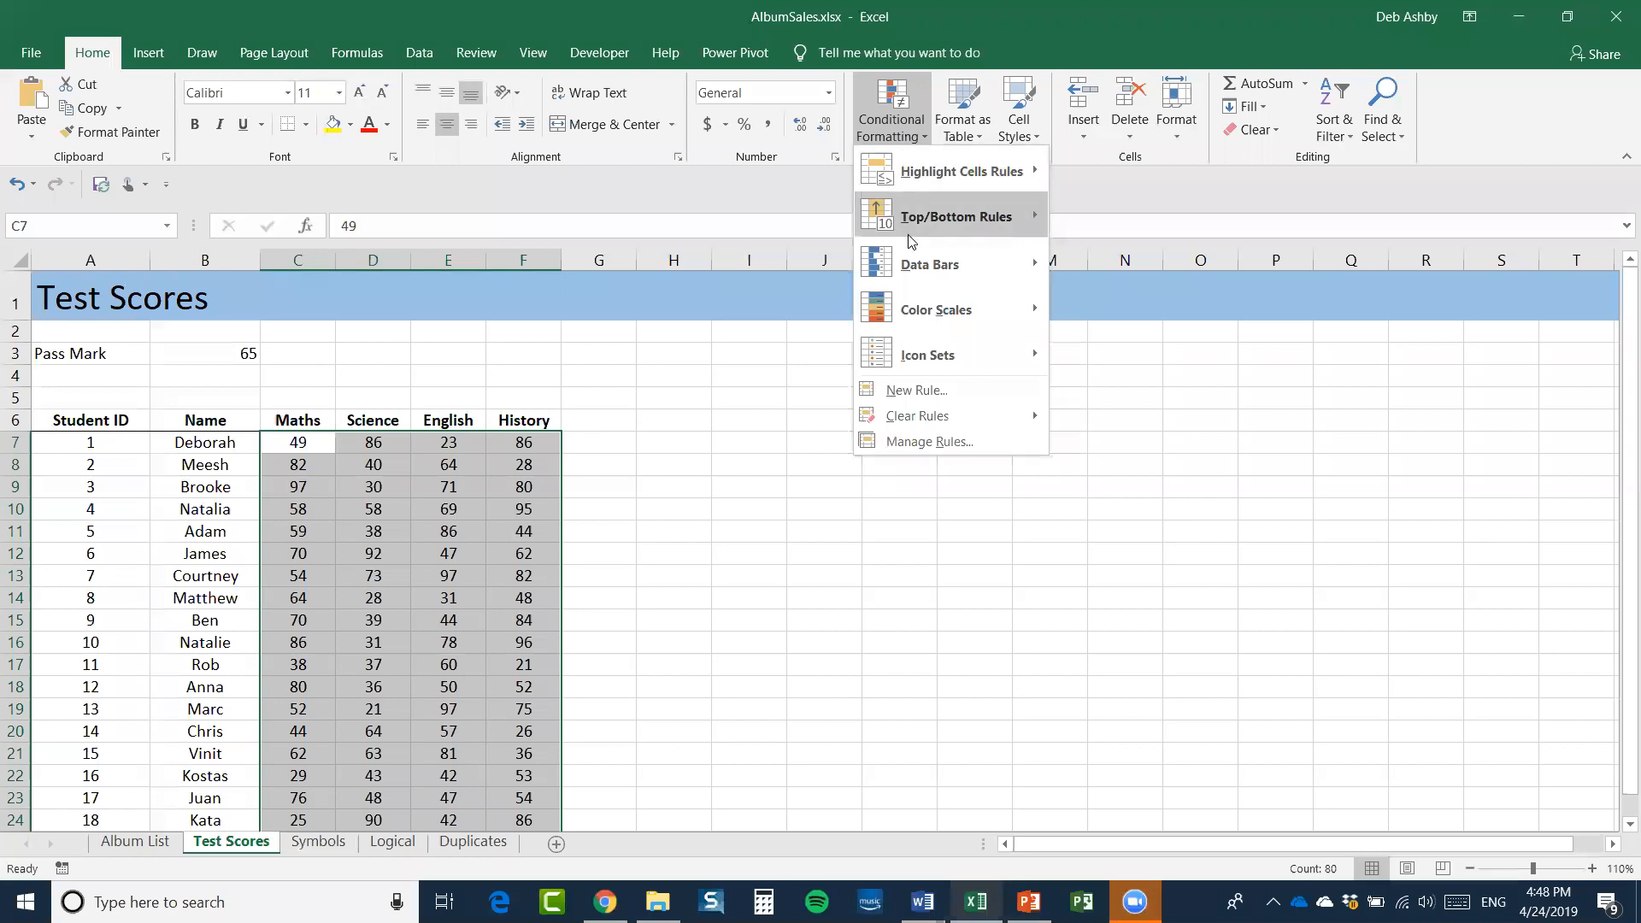
{"action": "left_click", "coordinate": [985, 399]}
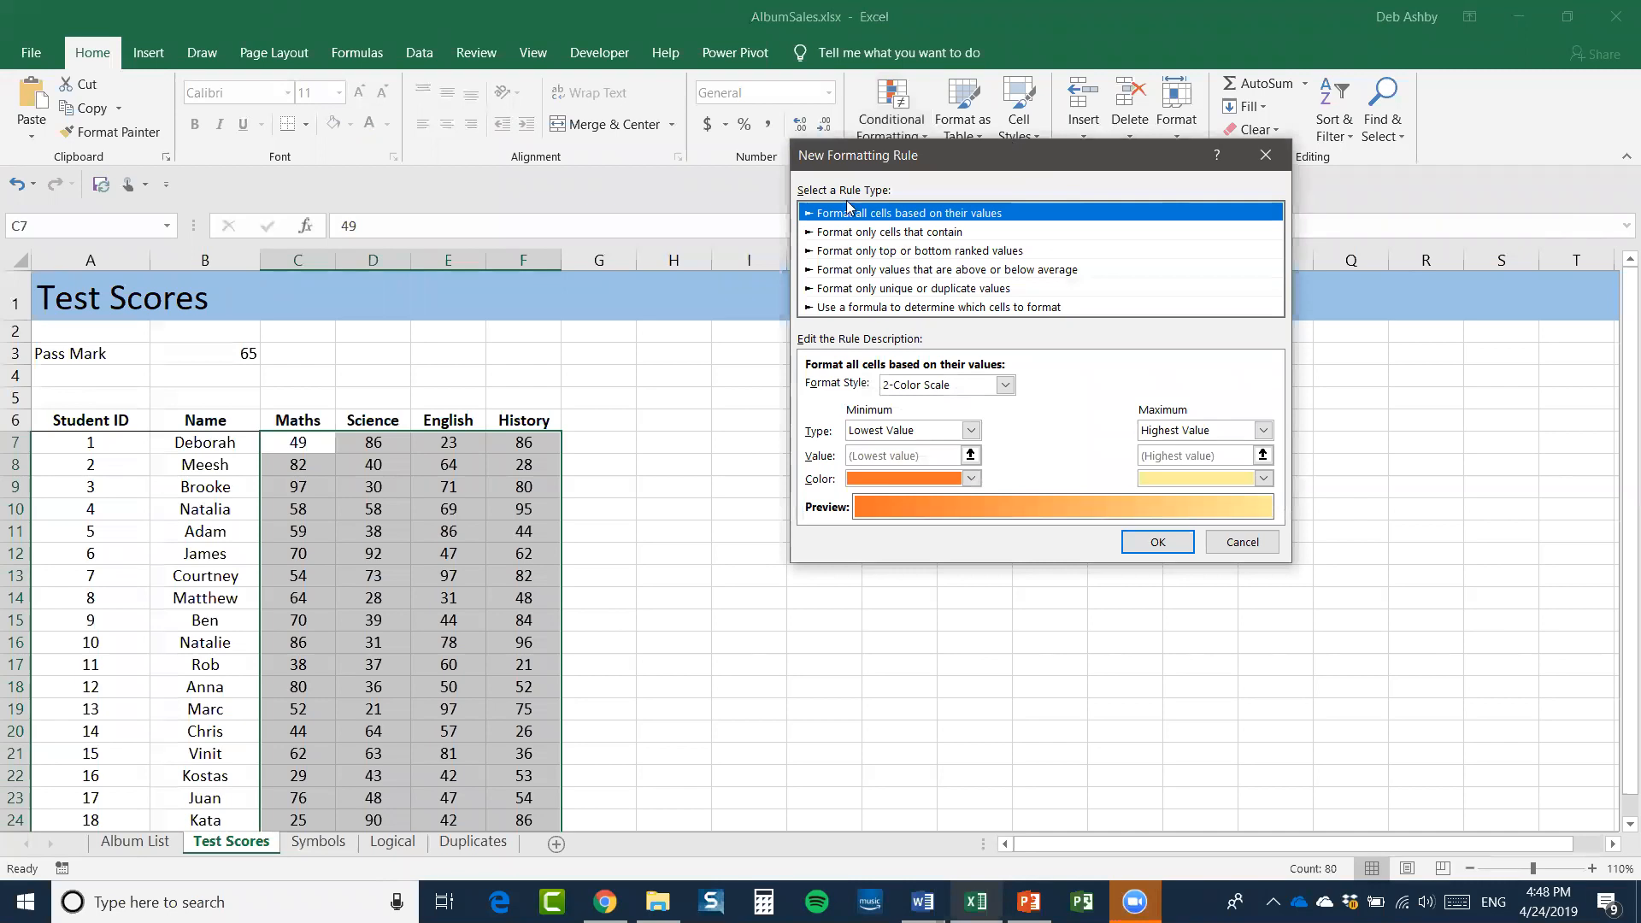
{"action": "left_click_drag", "start_coordinate": [1015, 163], "coordinate": [844, 206]}
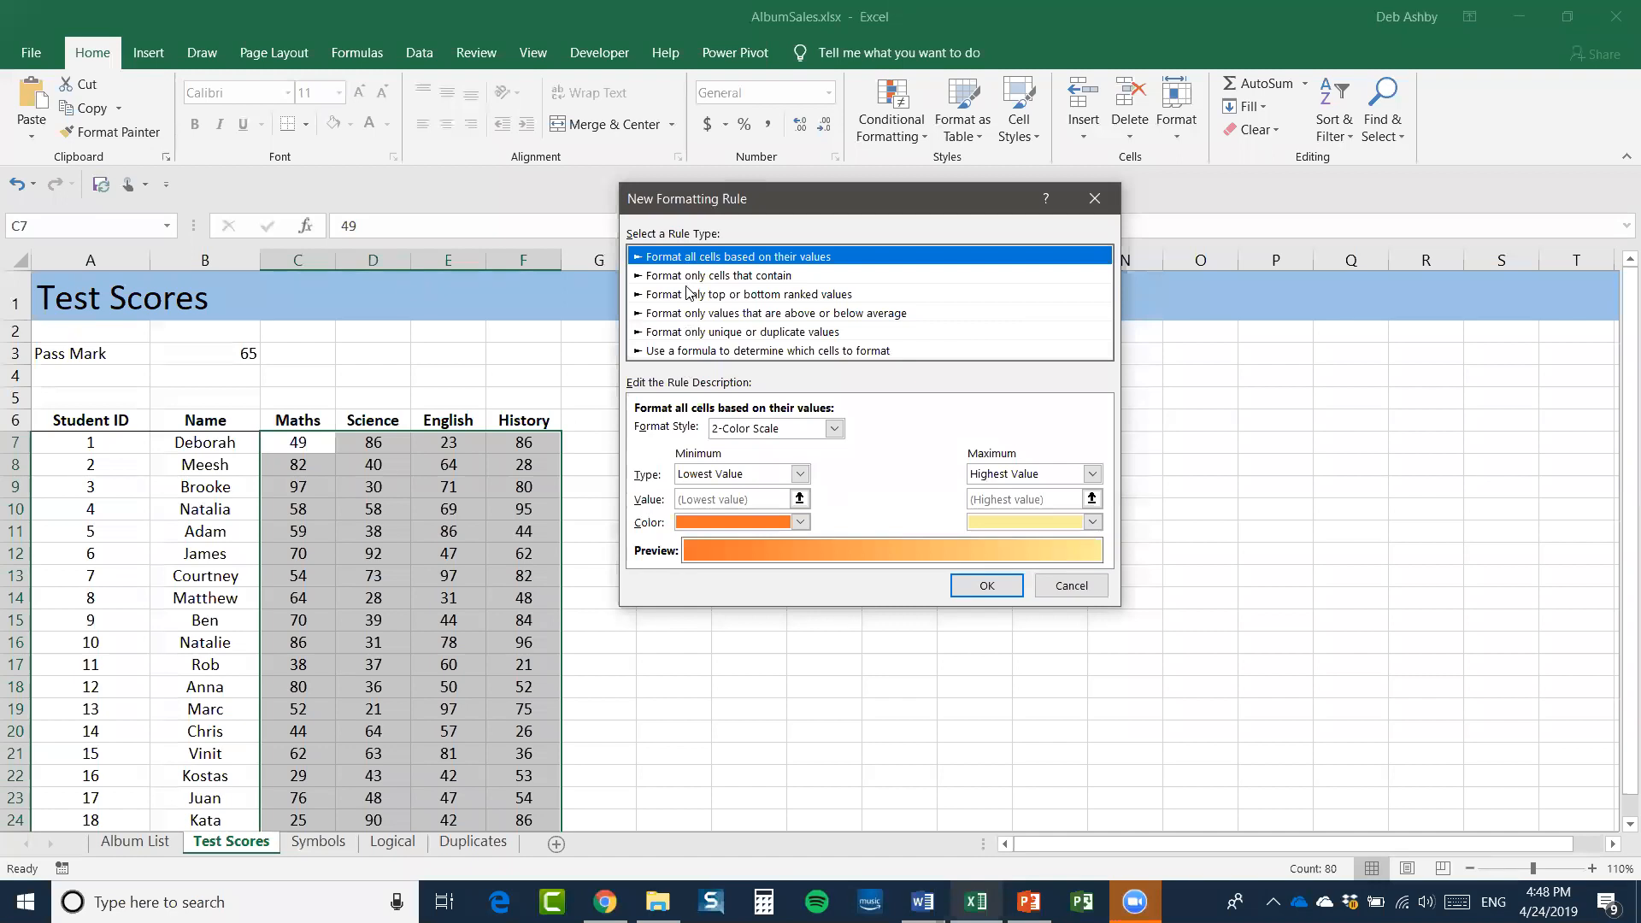
{"action": "left_click", "coordinate": [719, 351]}
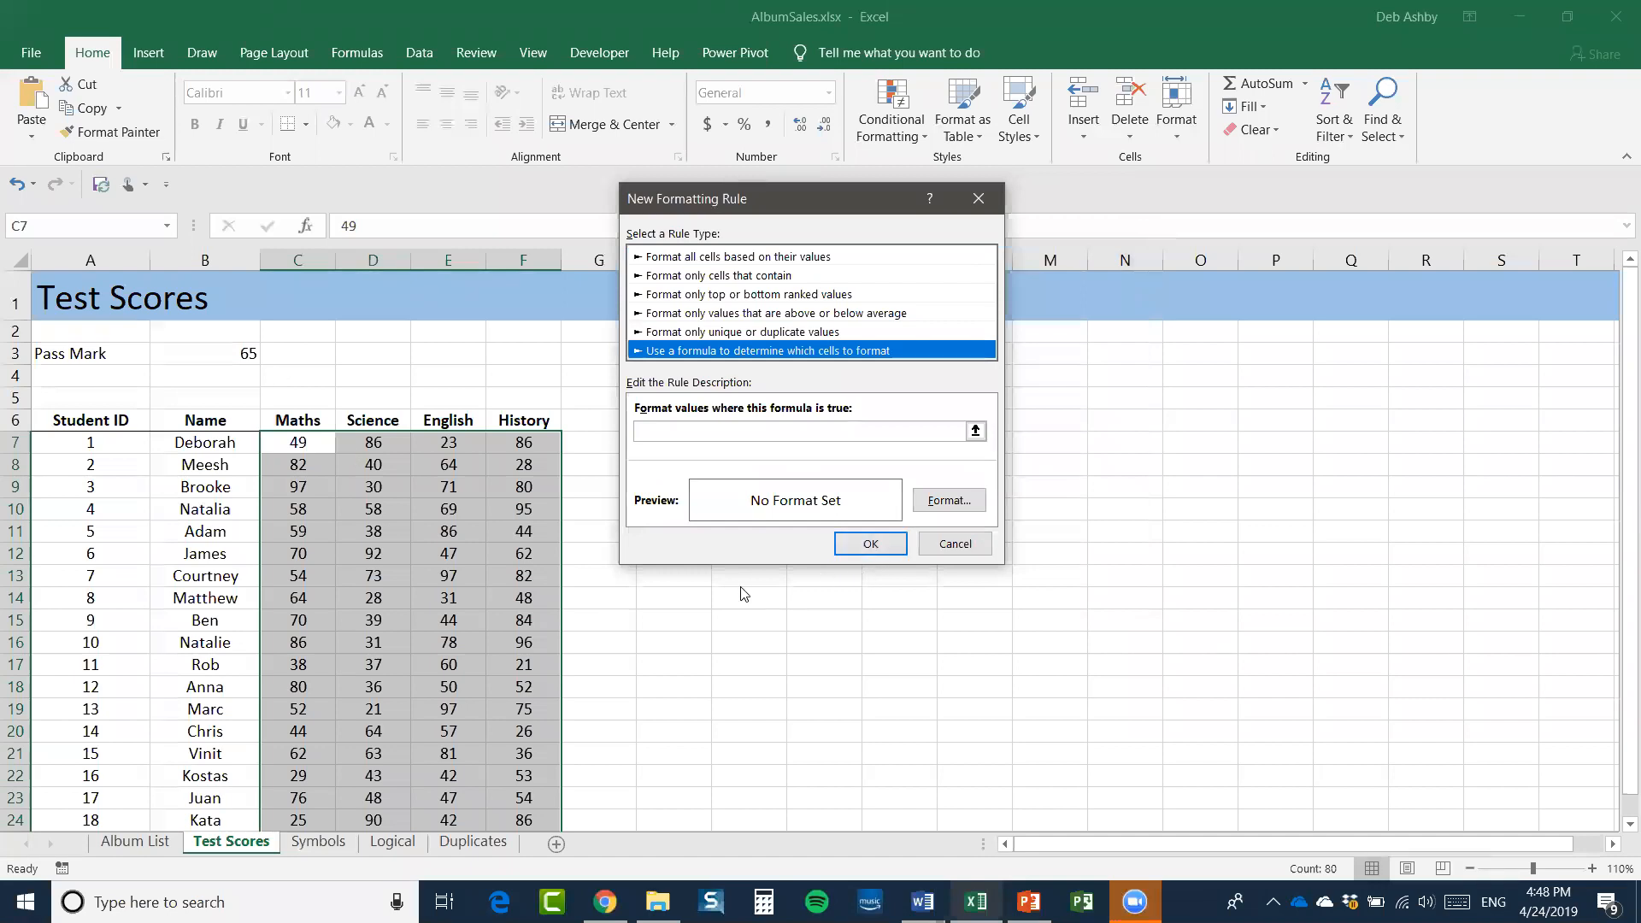
Enter the rule formula =C7>=$B$3 to compare each score with the pass mark, keeping the score reference relative
{"action": "left_click", "coordinate": [647, 431]}
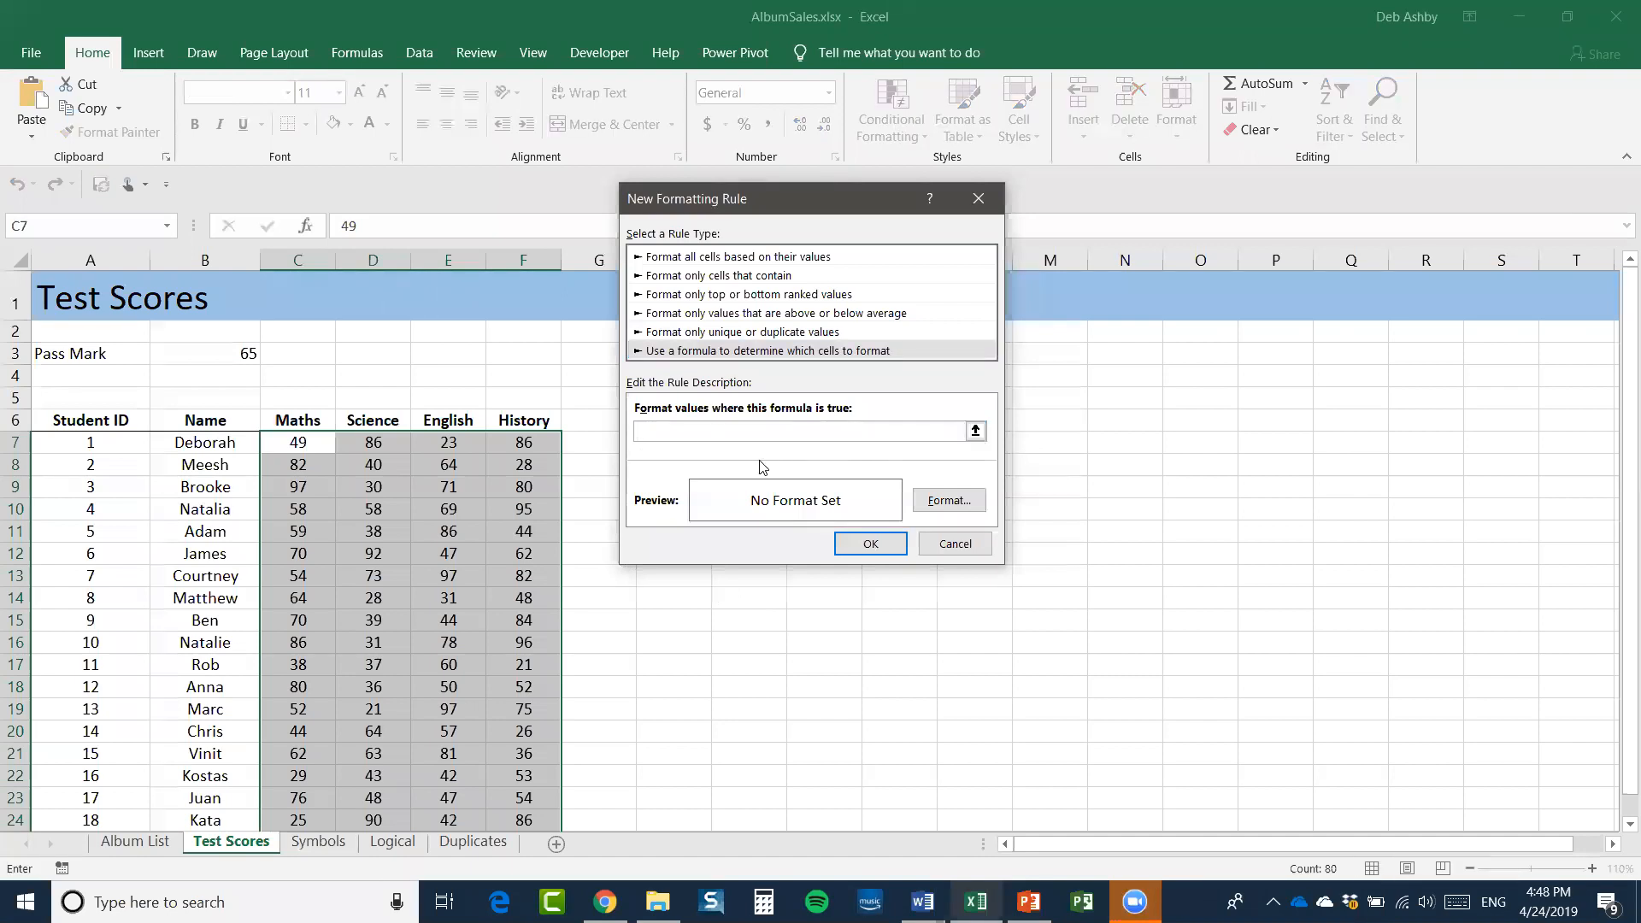
{"action": "type", "text": "="}
{"action": "left_click", "coordinate": [297, 442]}
{"action": "left_click", "coordinate": [653, 432]}
{"action": "key", "text": "BackSpace"}
{"action": "left_click", "coordinate": [657, 432]}
{"action": "key", "text": "BackSpace"}
{"action": "type", "text": ">="}
{"action": "left_click", "coordinate": [228, 356]}
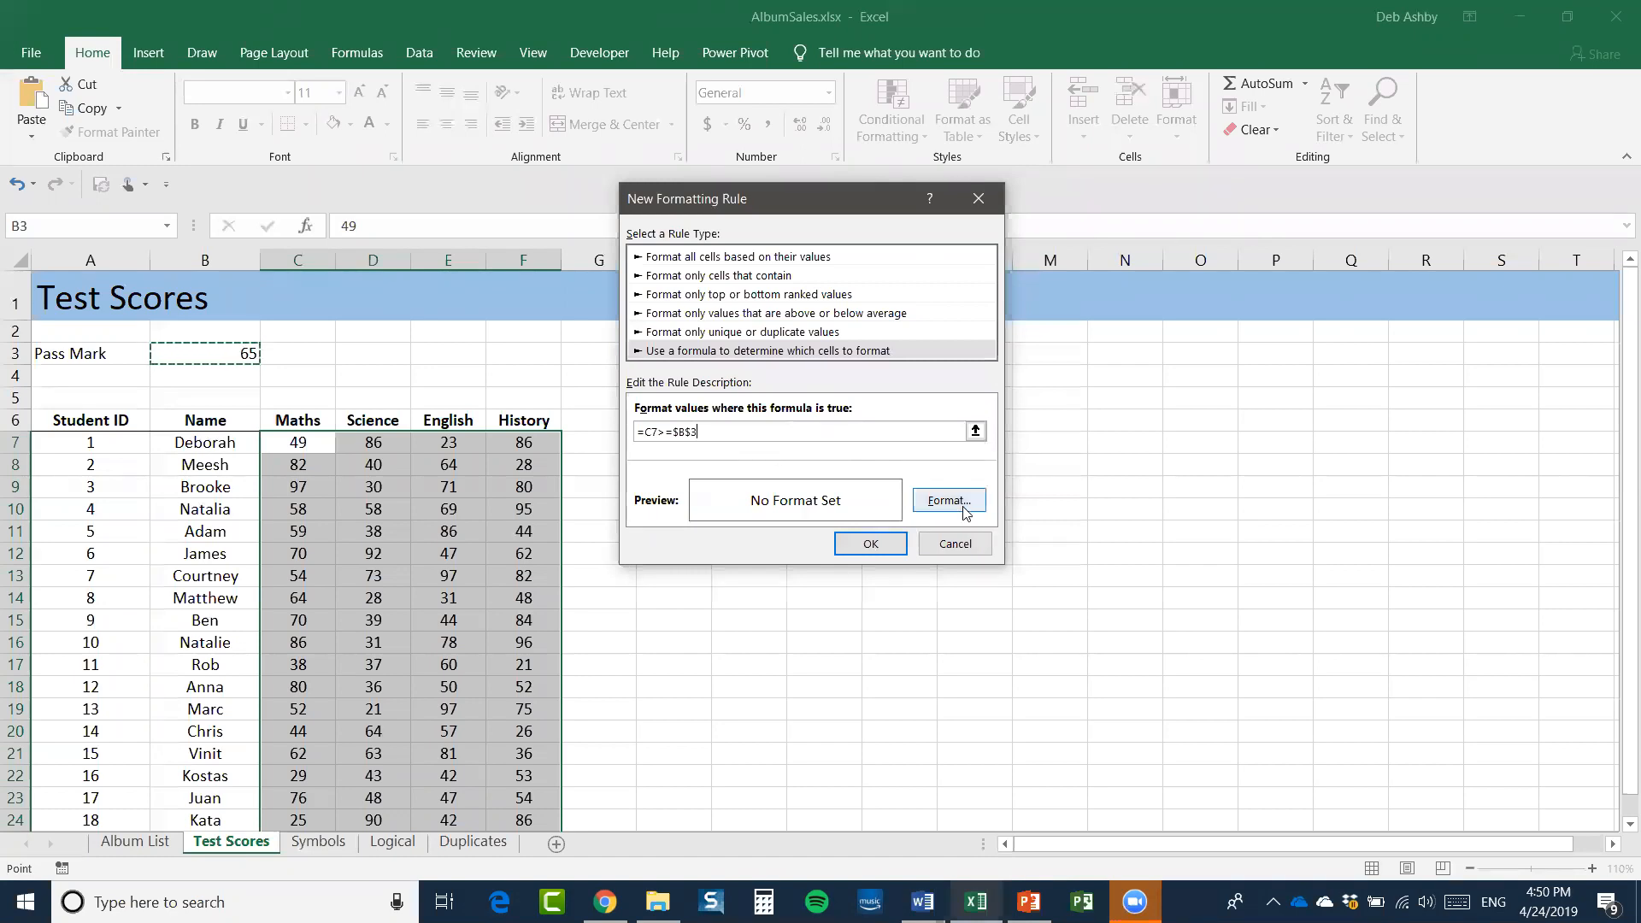
Give the pass mark rule a light green fill and apply it to the scores
{"action": "left_click", "coordinate": [937, 504]}
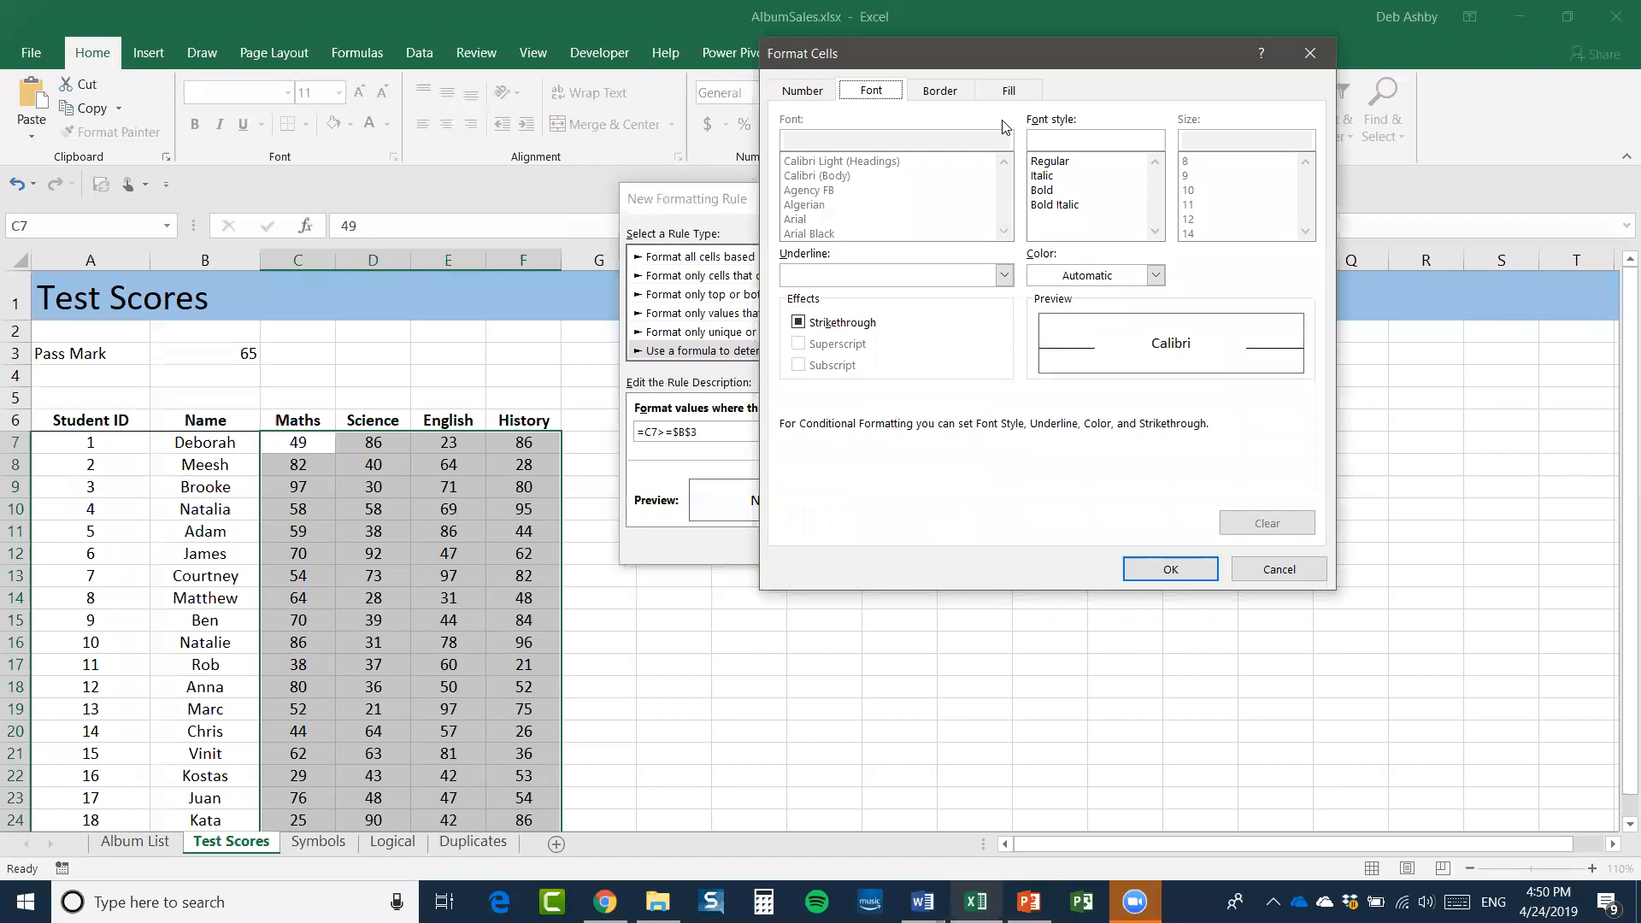
{"action": "left_click", "coordinate": [1007, 90]}
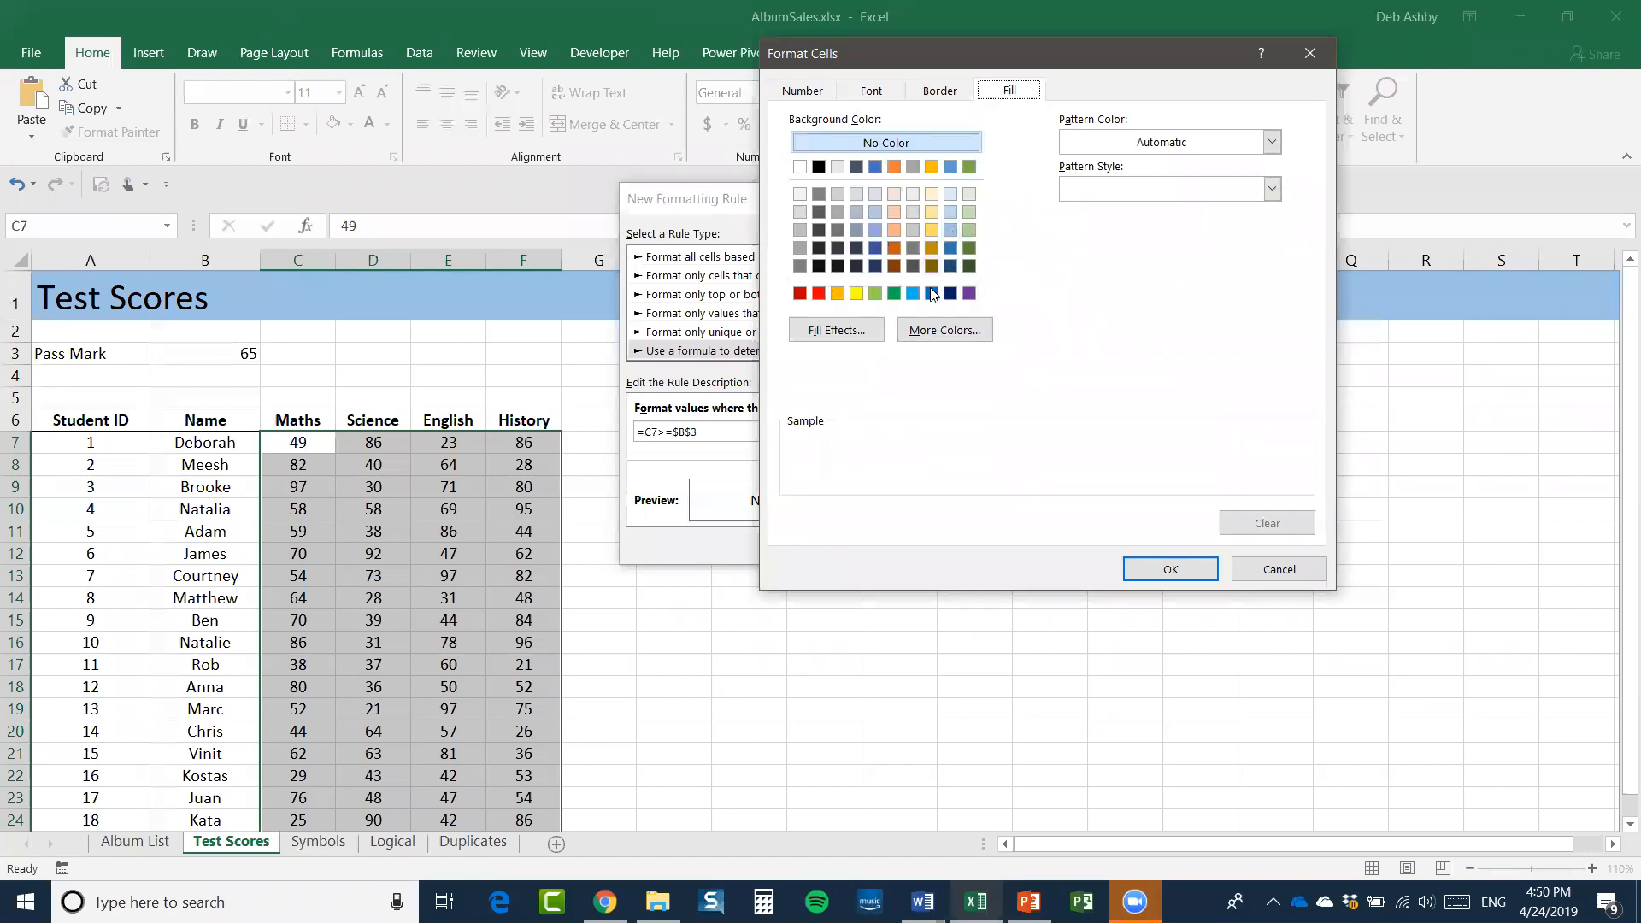
{"action": "left_click", "coordinate": [967, 212]}
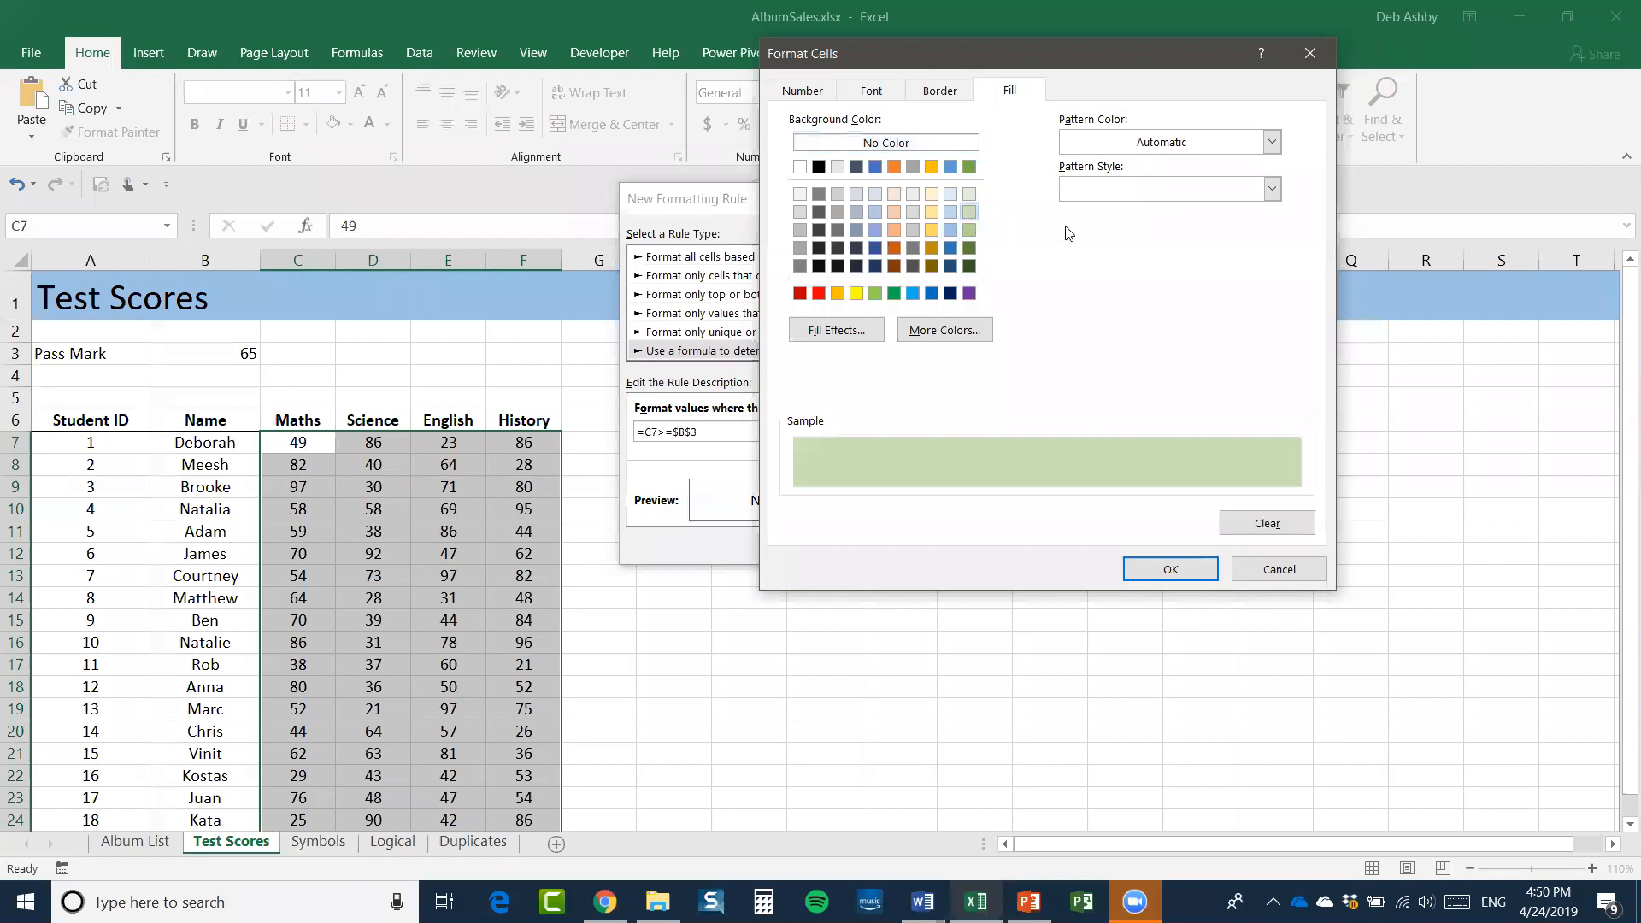
{"action": "left_click", "coordinate": [1177, 564]}
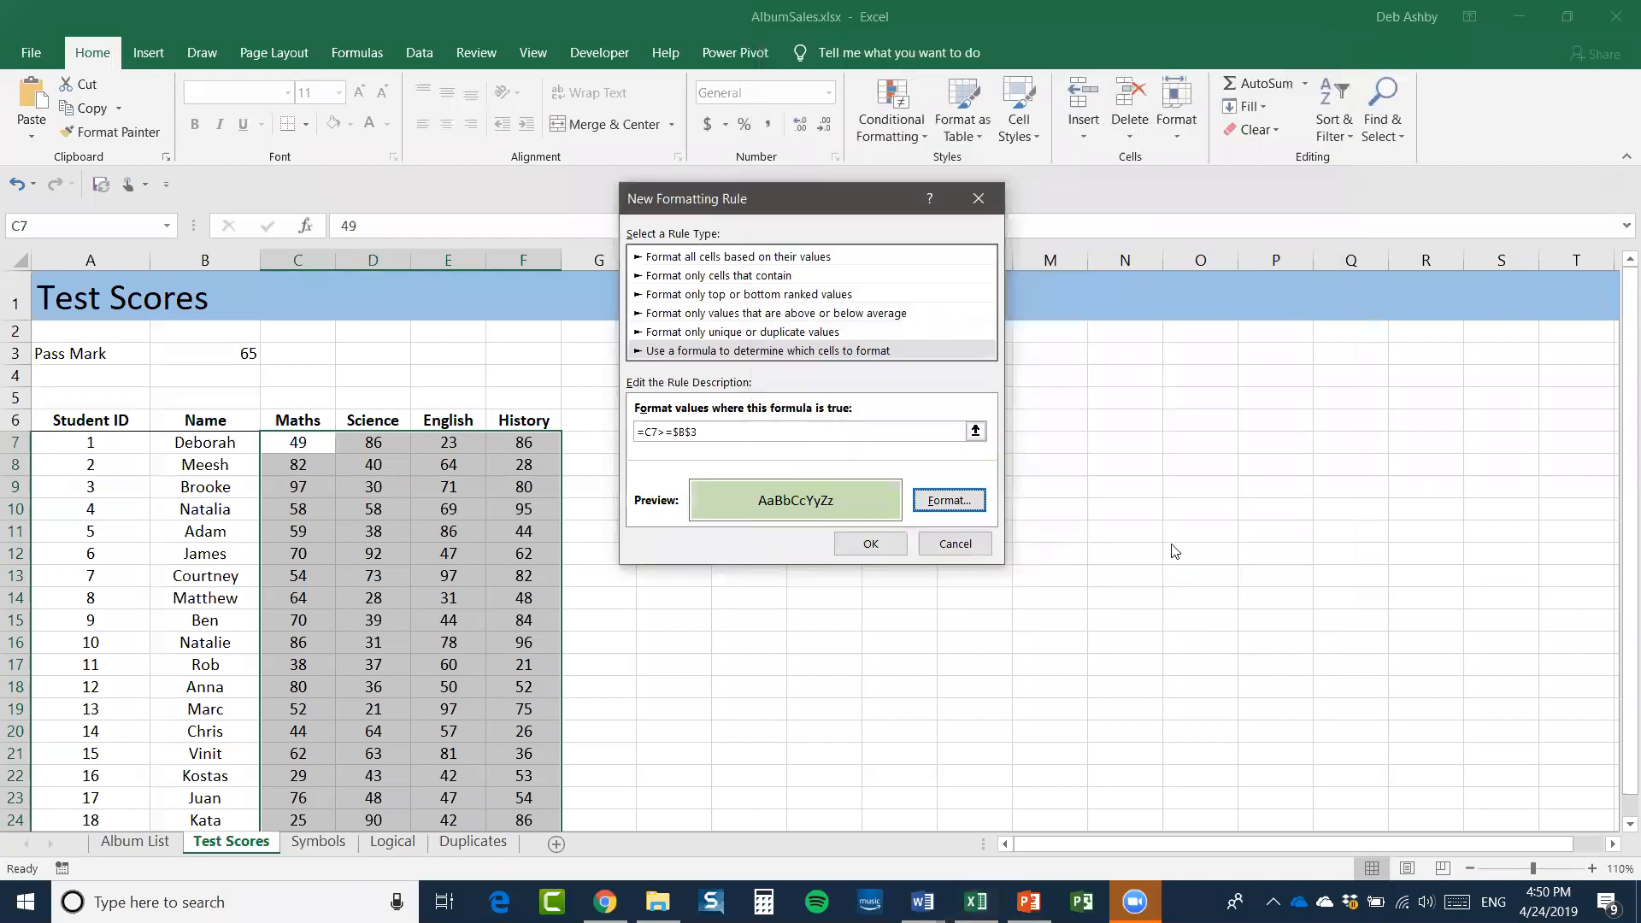
{"action": "left_click", "coordinate": [871, 544]}
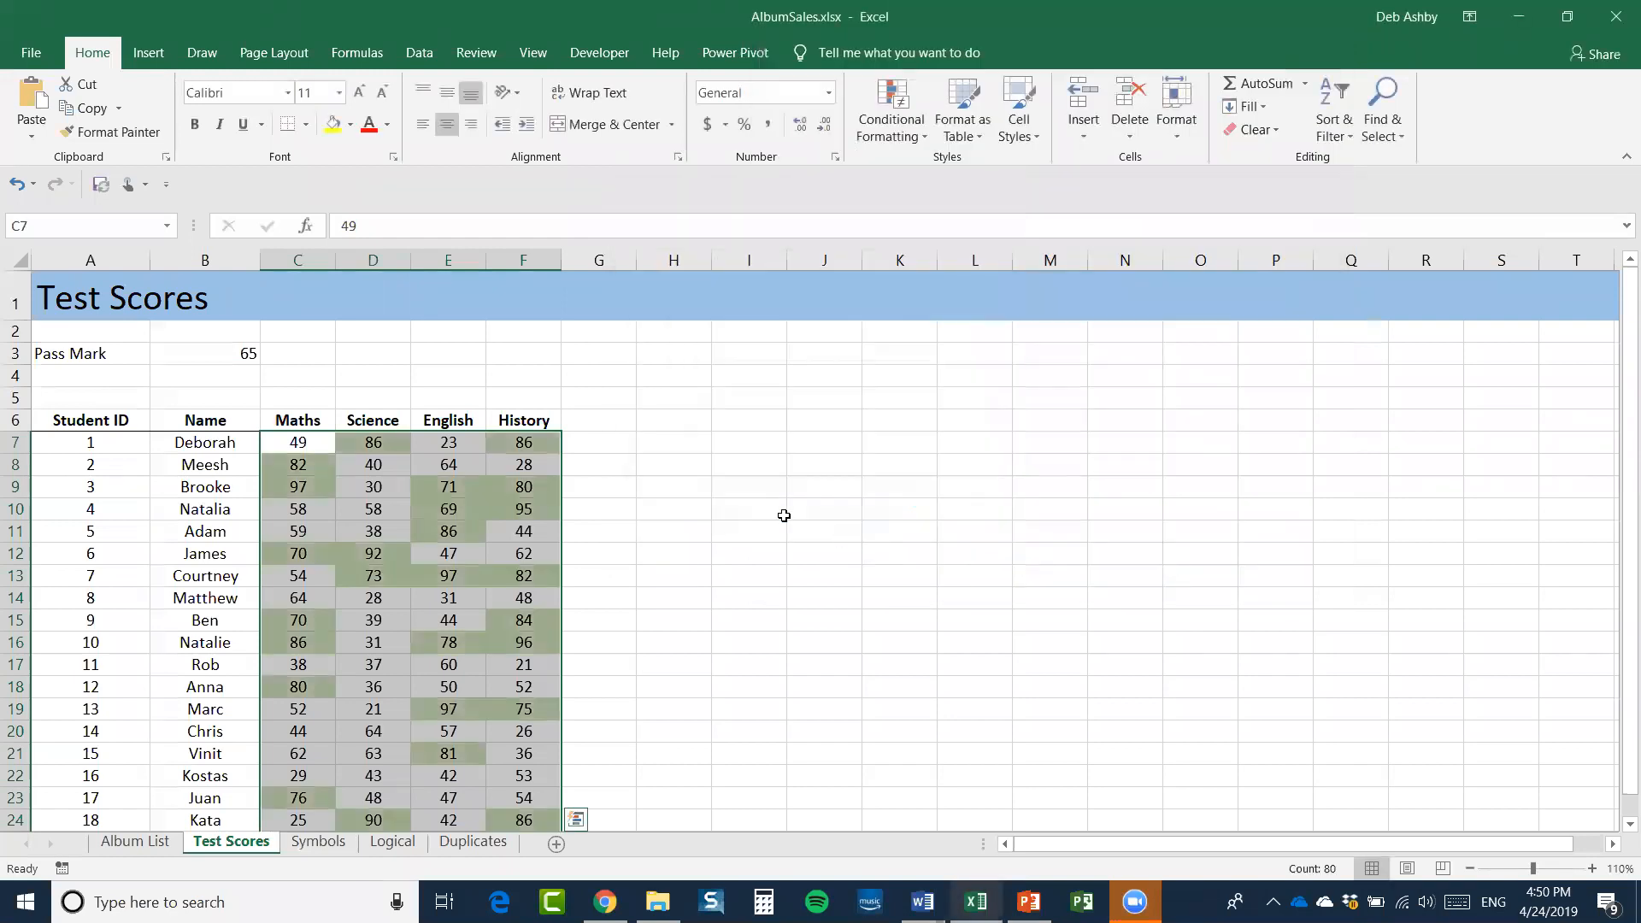
{"action": "left_click", "coordinate": [846, 520]}
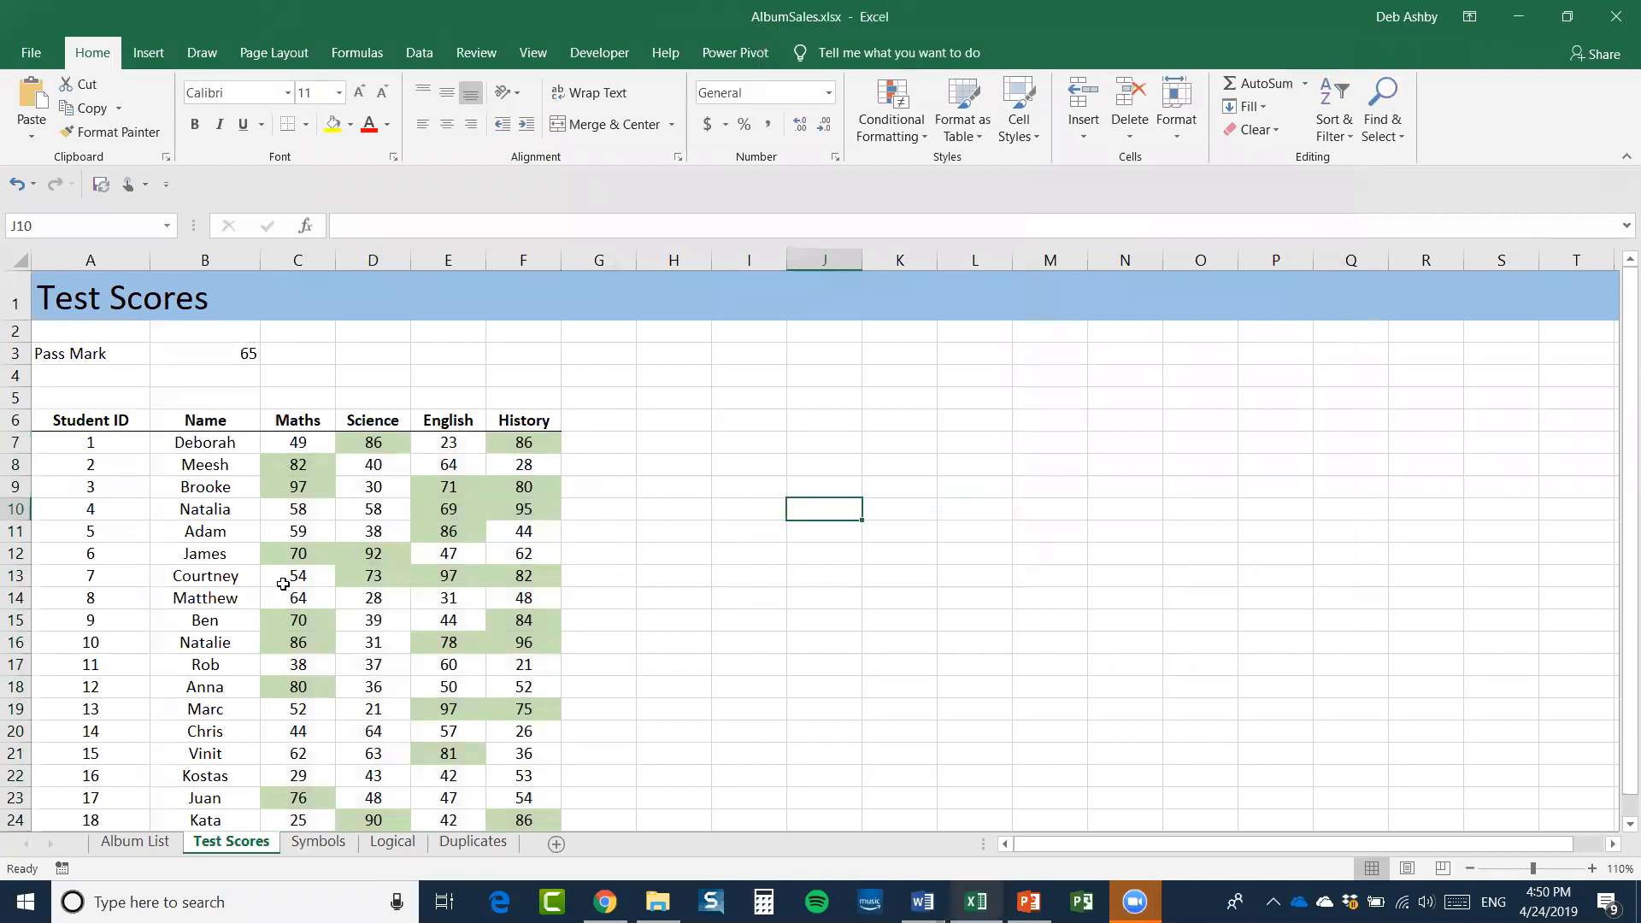
Check the Maths, Science and English scores in row 7 against the pass mark highlighting
{"action": "left_click", "coordinate": [287, 442]}
{"action": "left_click", "coordinate": [375, 453]}
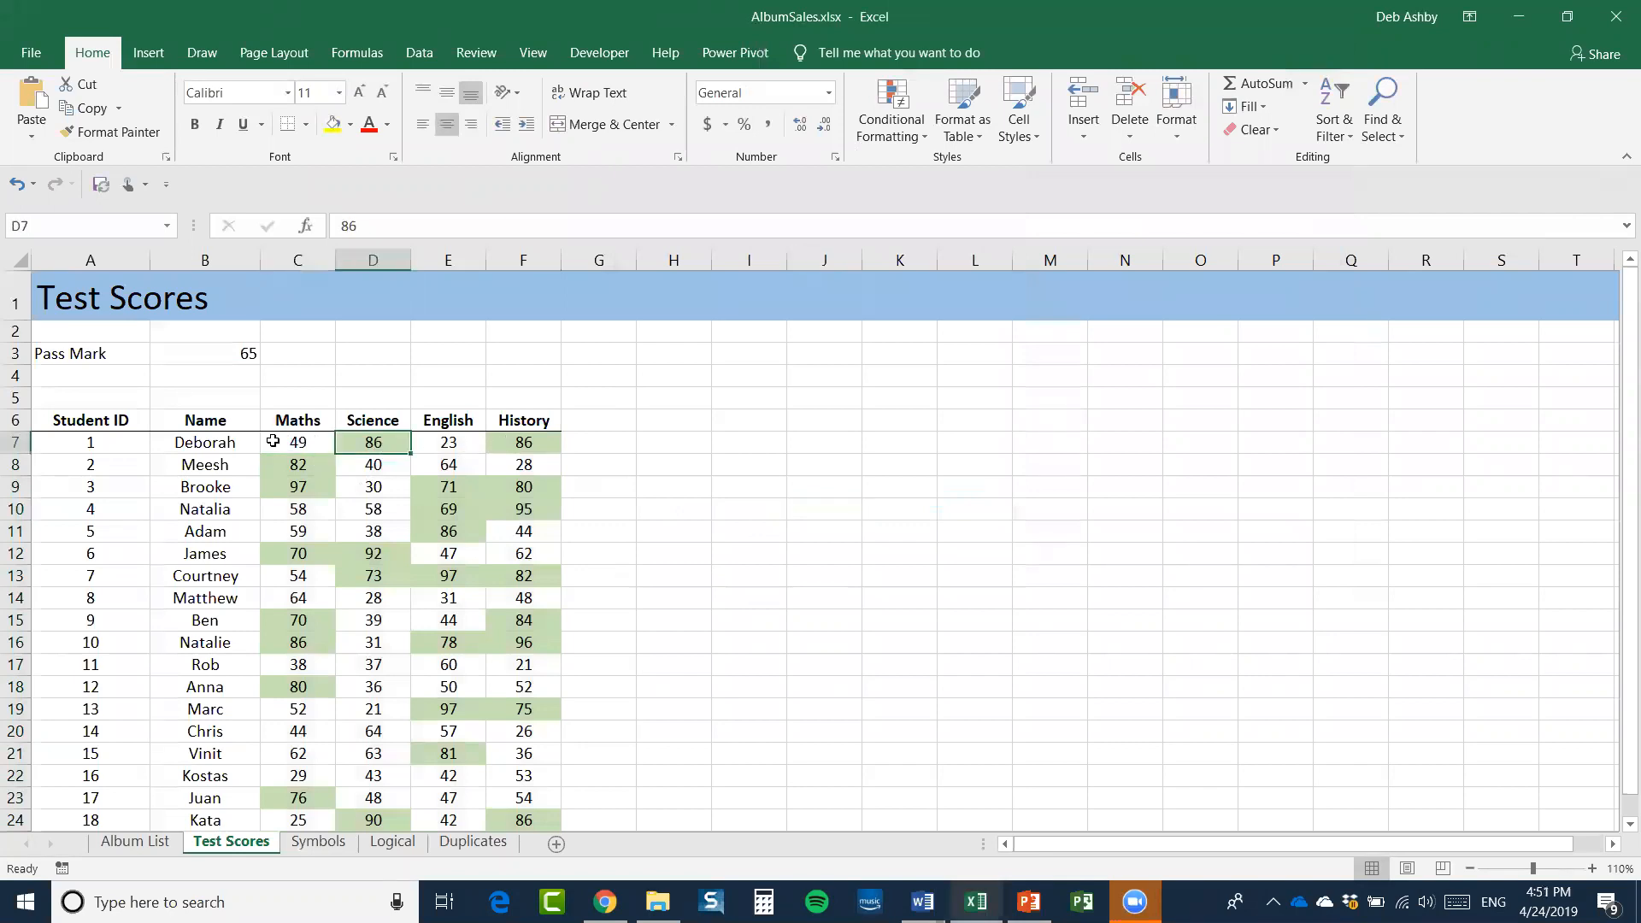
{"action": "left_click", "coordinate": [463, 443]}
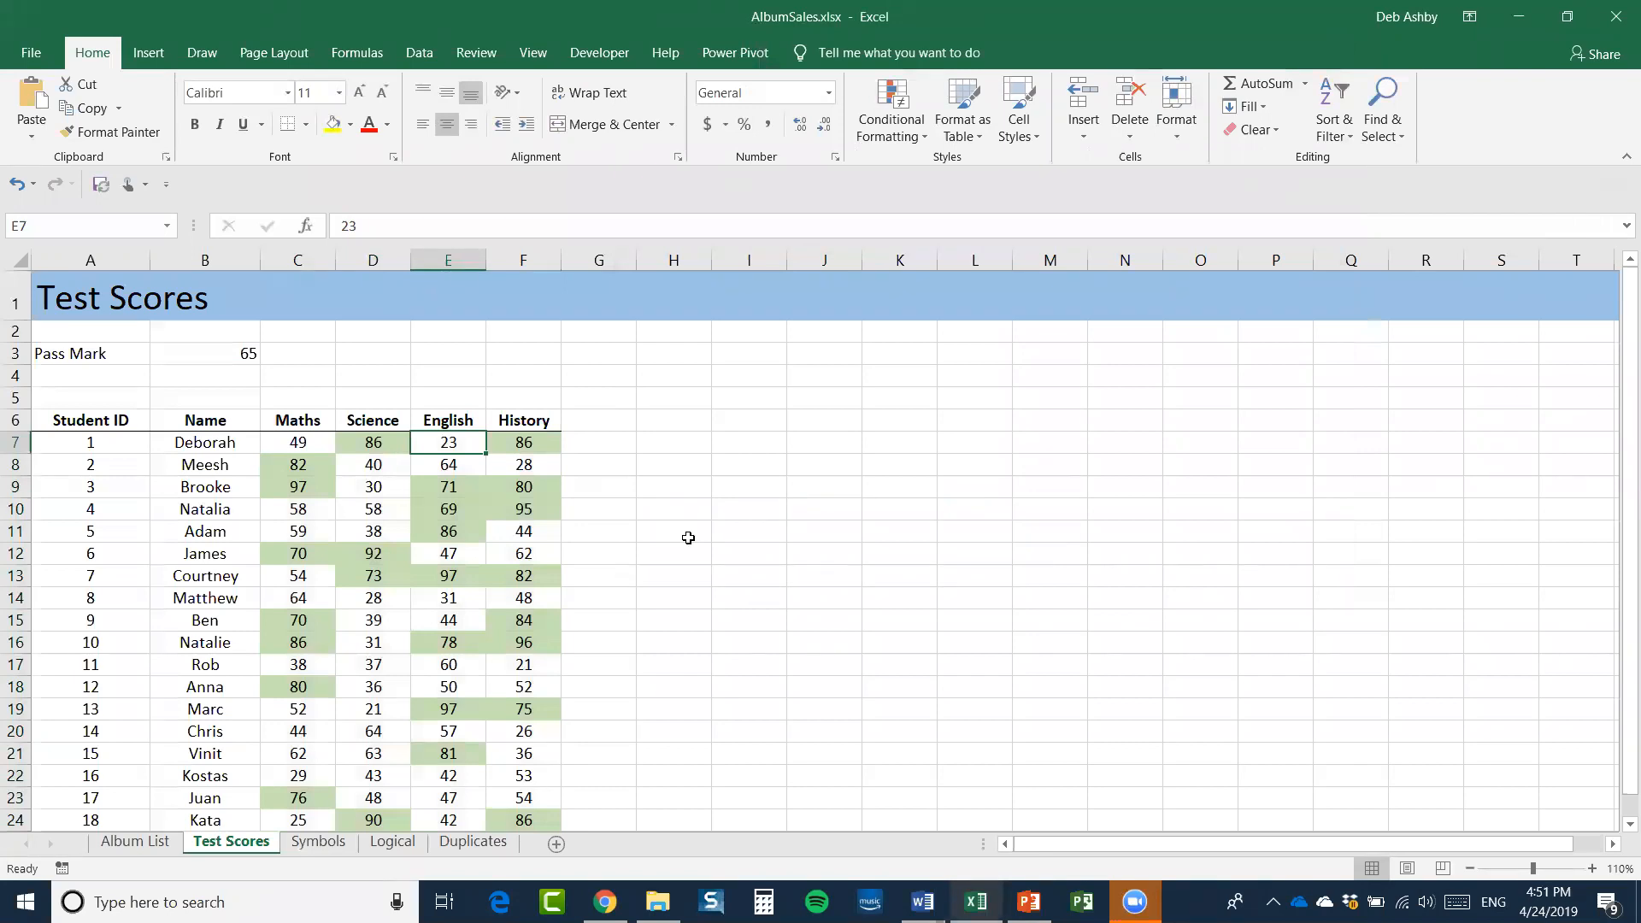
Add the label "Retake Mark" in cell A4 with the value 45 in cell B4
{"action": "left_click", "coordinate": [83, 376]}
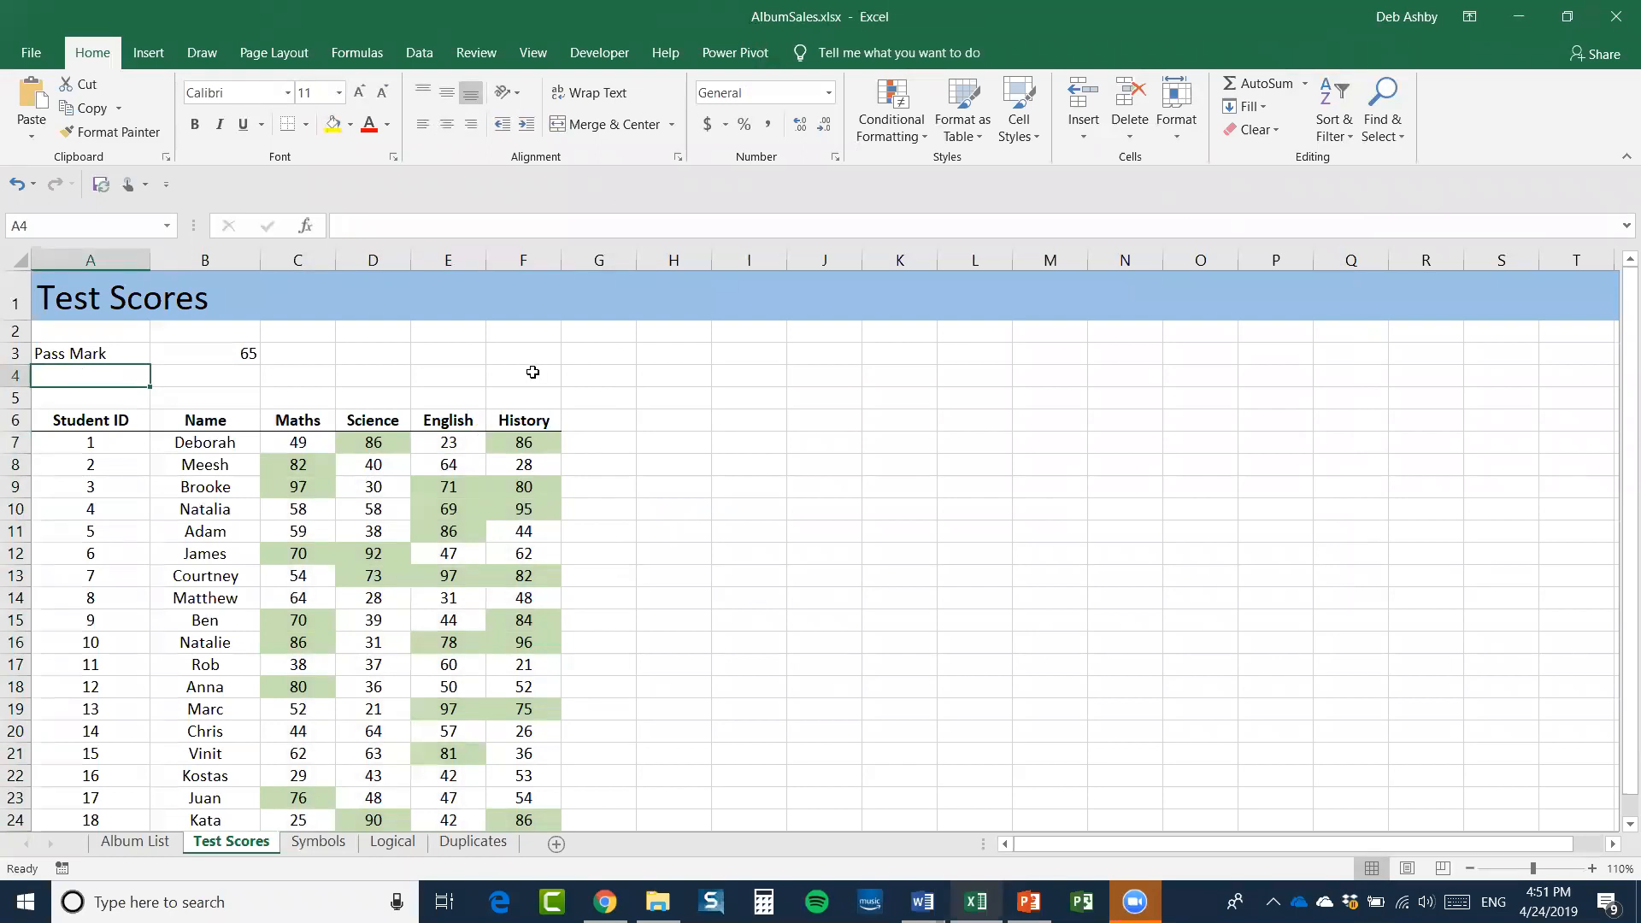
{"action": "type", "text": "Reatke"}
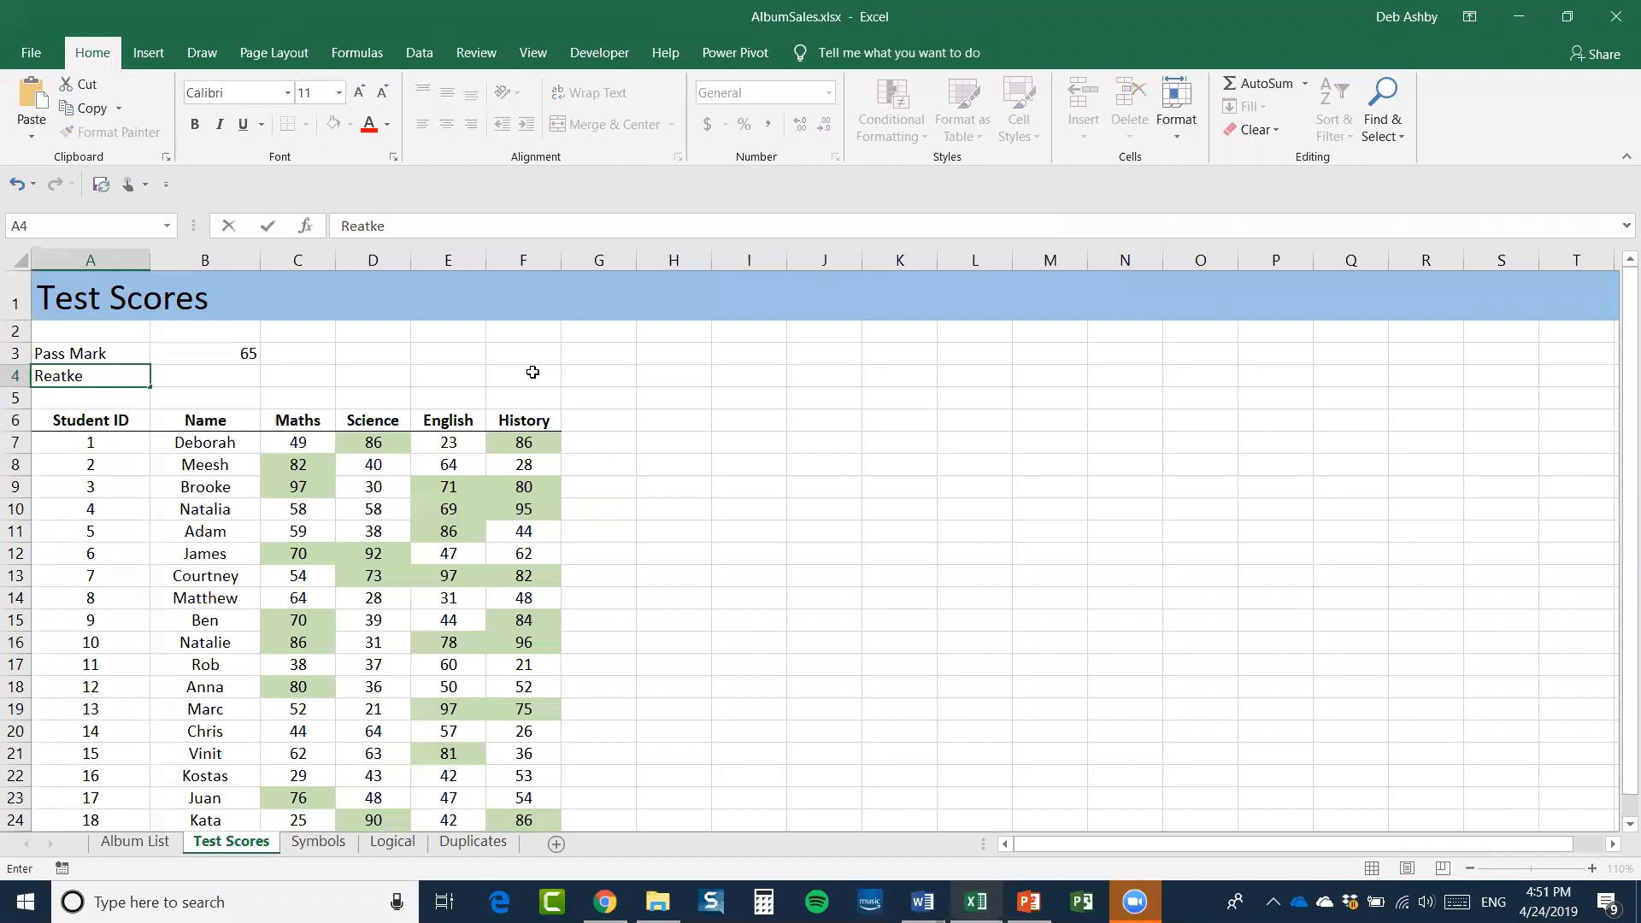
{"action": "key", "text": "BackSpace"}
{"action": "key", "text": "BackSpace"}
{"action": "key", "text": "BackSpace"}
{"action": "key", "text": "BackSpace"}
{"action": "type", "text": "r"}
{"action": "key", "text": "BackSpace"}
{"action": "type", "text": "take Mark"}
{"action": "left_click", "coordinate": [242, 375]}
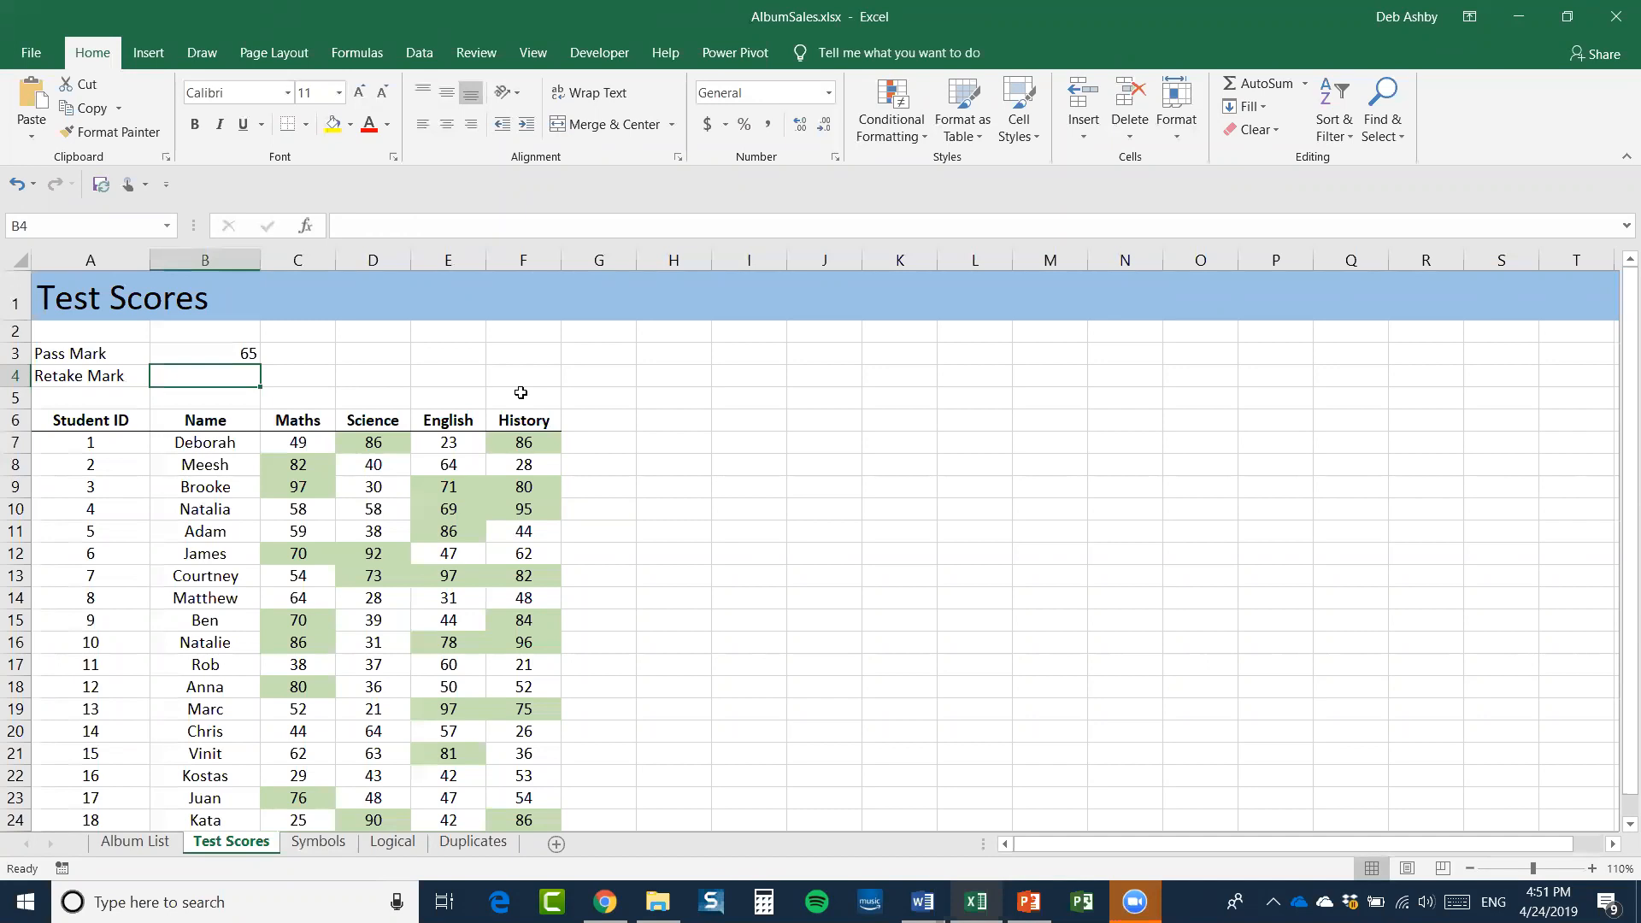
{"action": "type", "text": "45"}
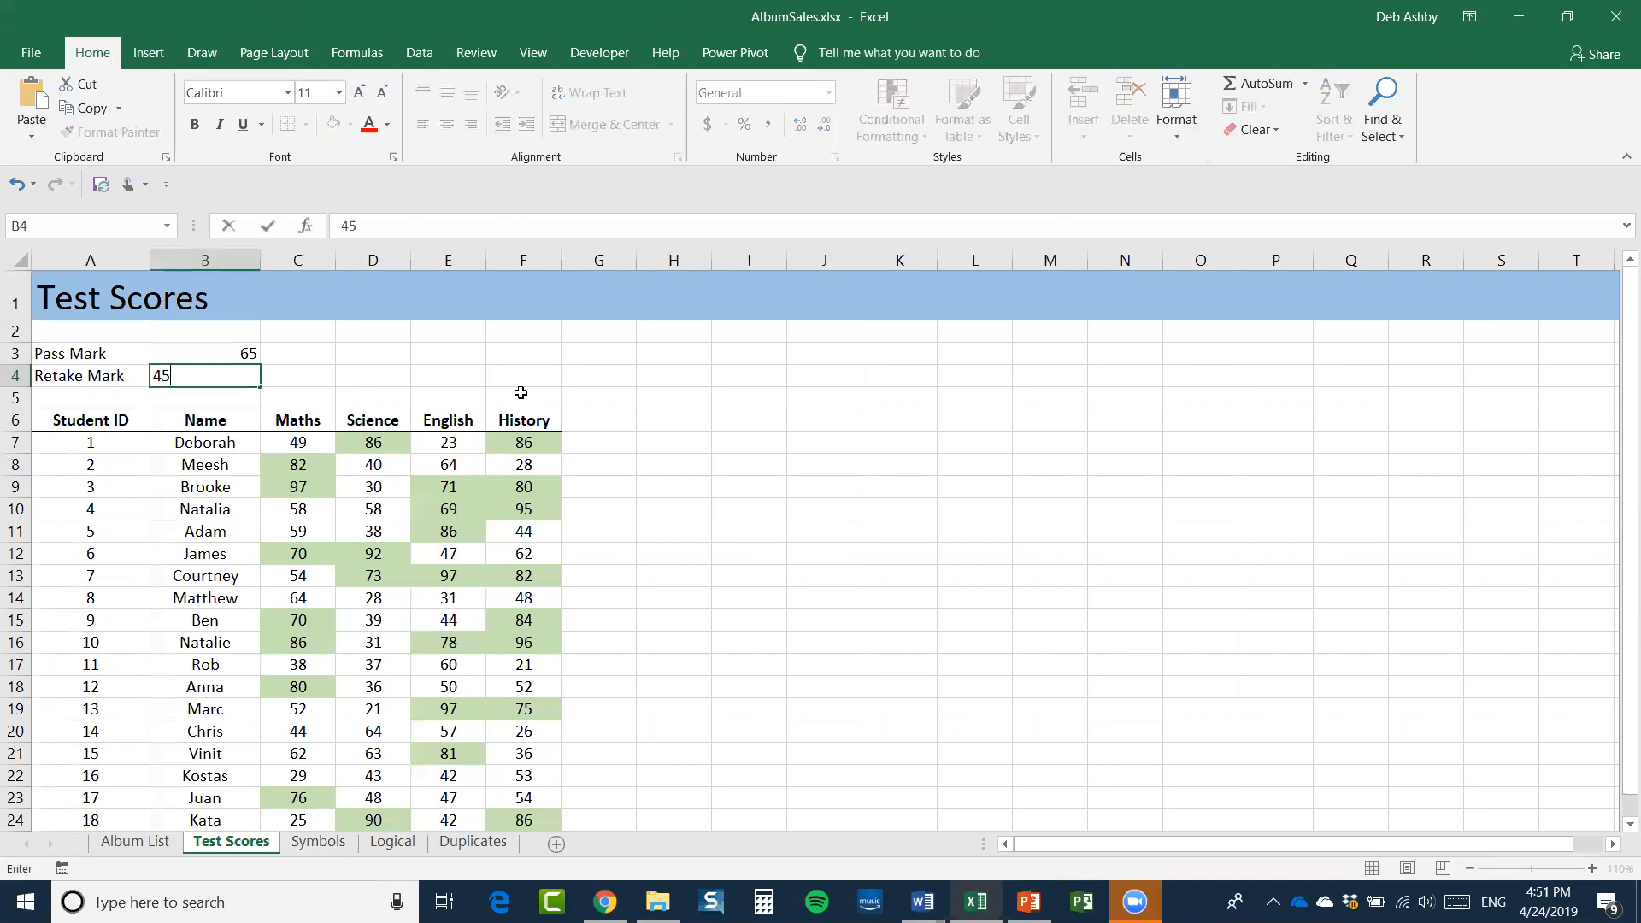
{"action": "left_click", "coordinate": [467, 392]}
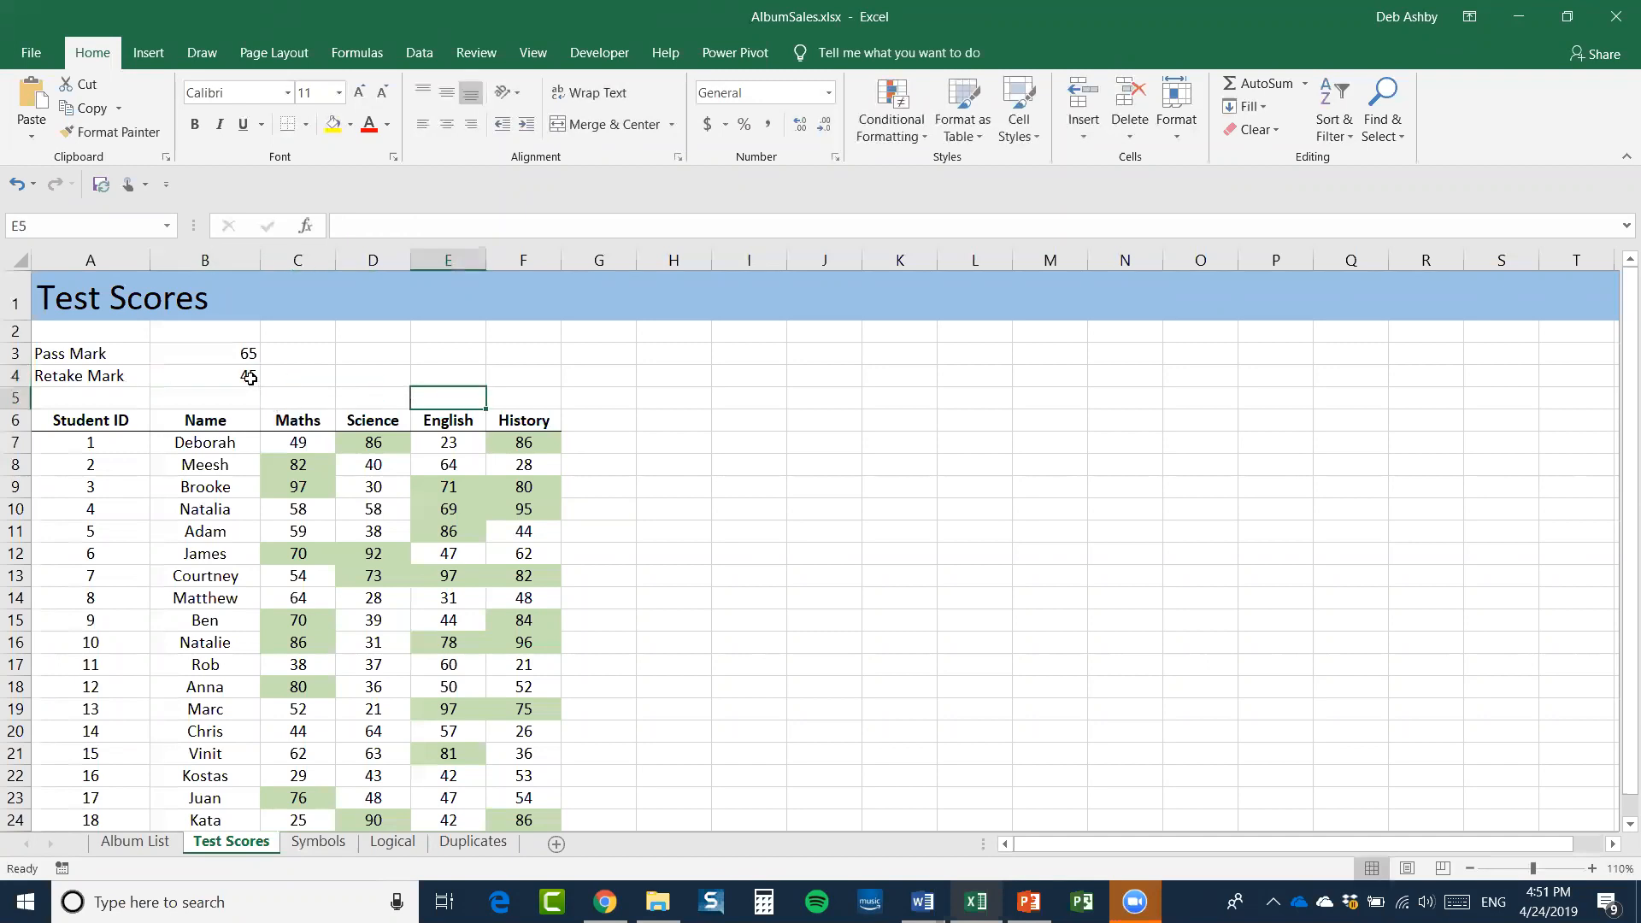
{"action": "left_click", "coordinate": [211, 379]}
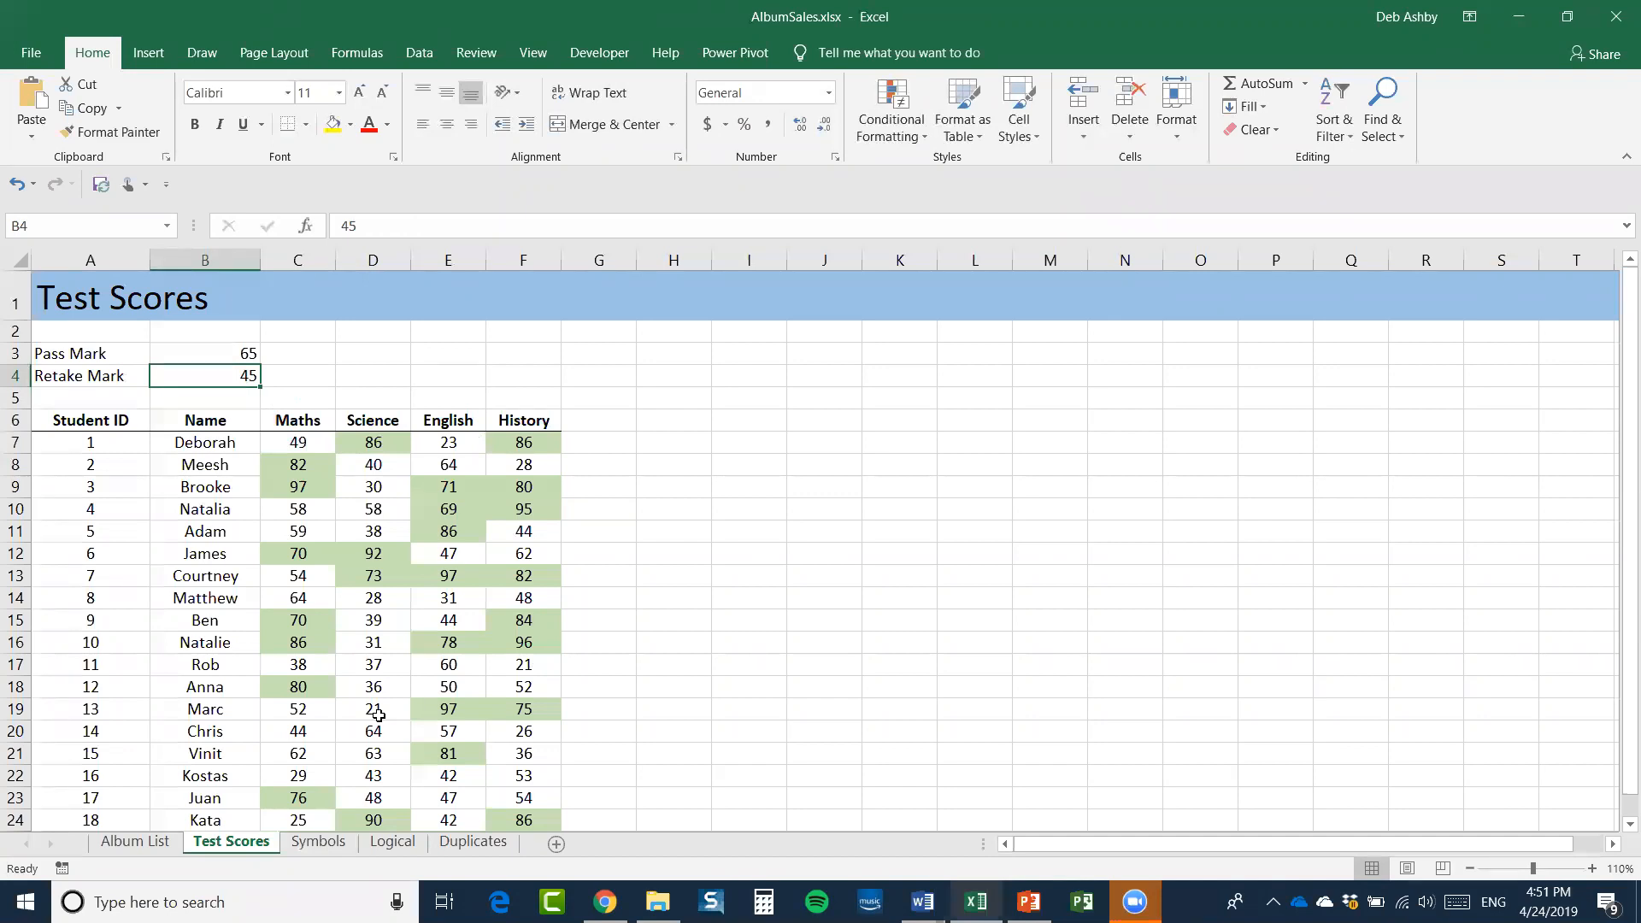
Start another conditional formatting rule for the scores in C7:F26 that uses a formula to determine which cells to format
{"action": "left_click_drag", "start_coordinate": [282, 443], "coordinate": [376, 443]}
{"action": "left_click_drag", "start_coordinate": [473, 460], "coordinate": [527, 781]}
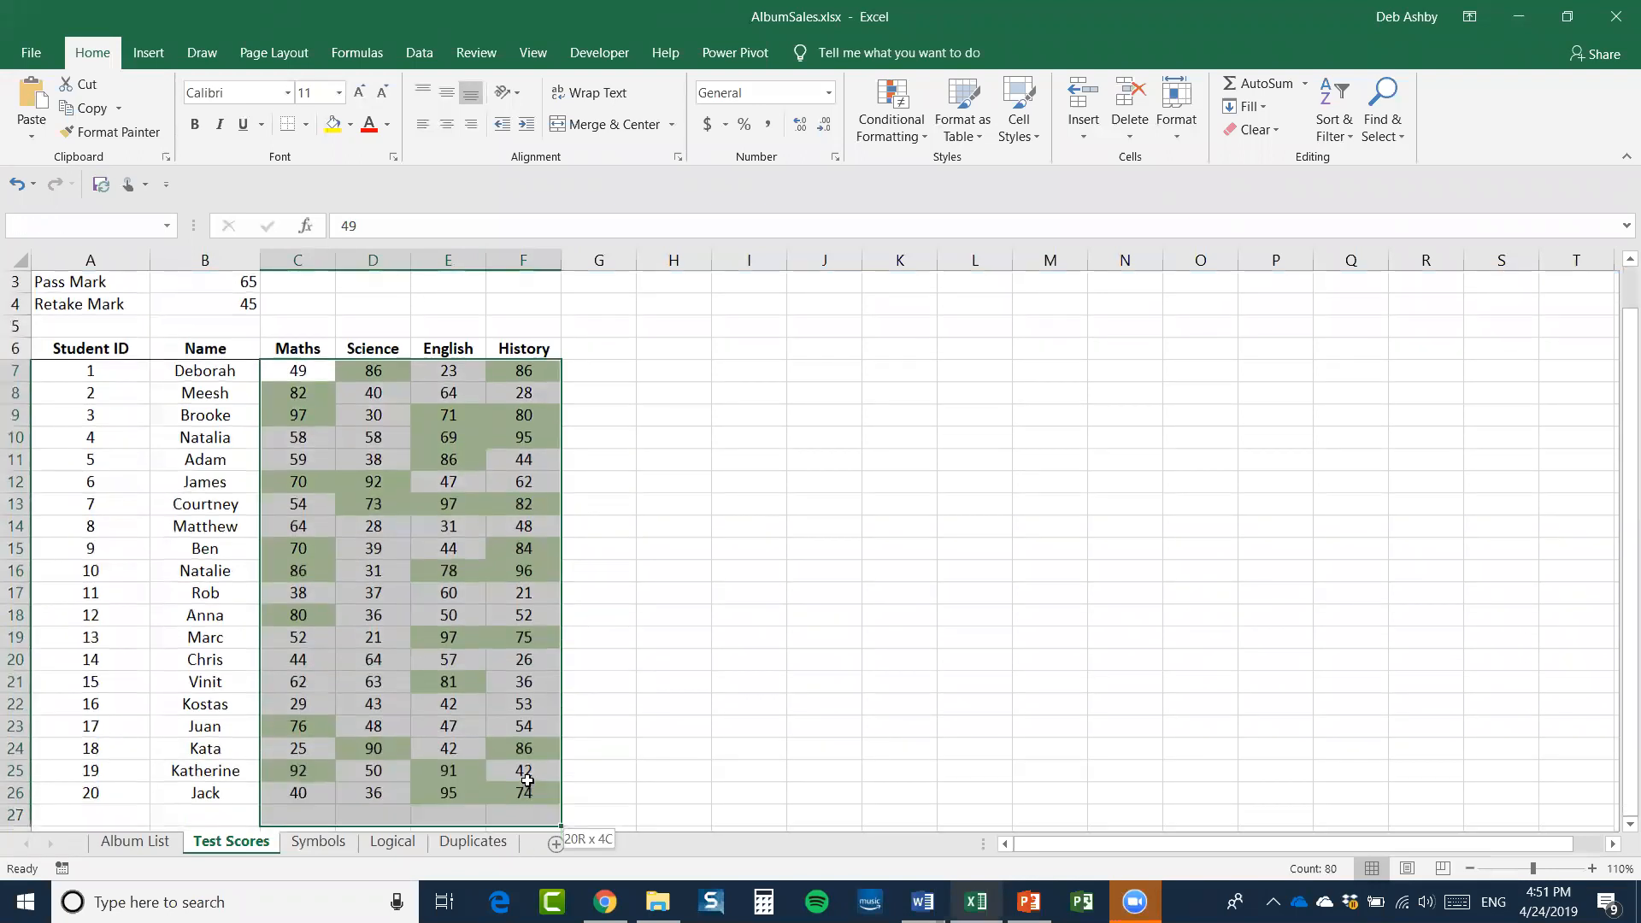
{"action": "scroll", "coordinate": [597, 616], "scroll_direction": "up", "scroll_amount": 1}
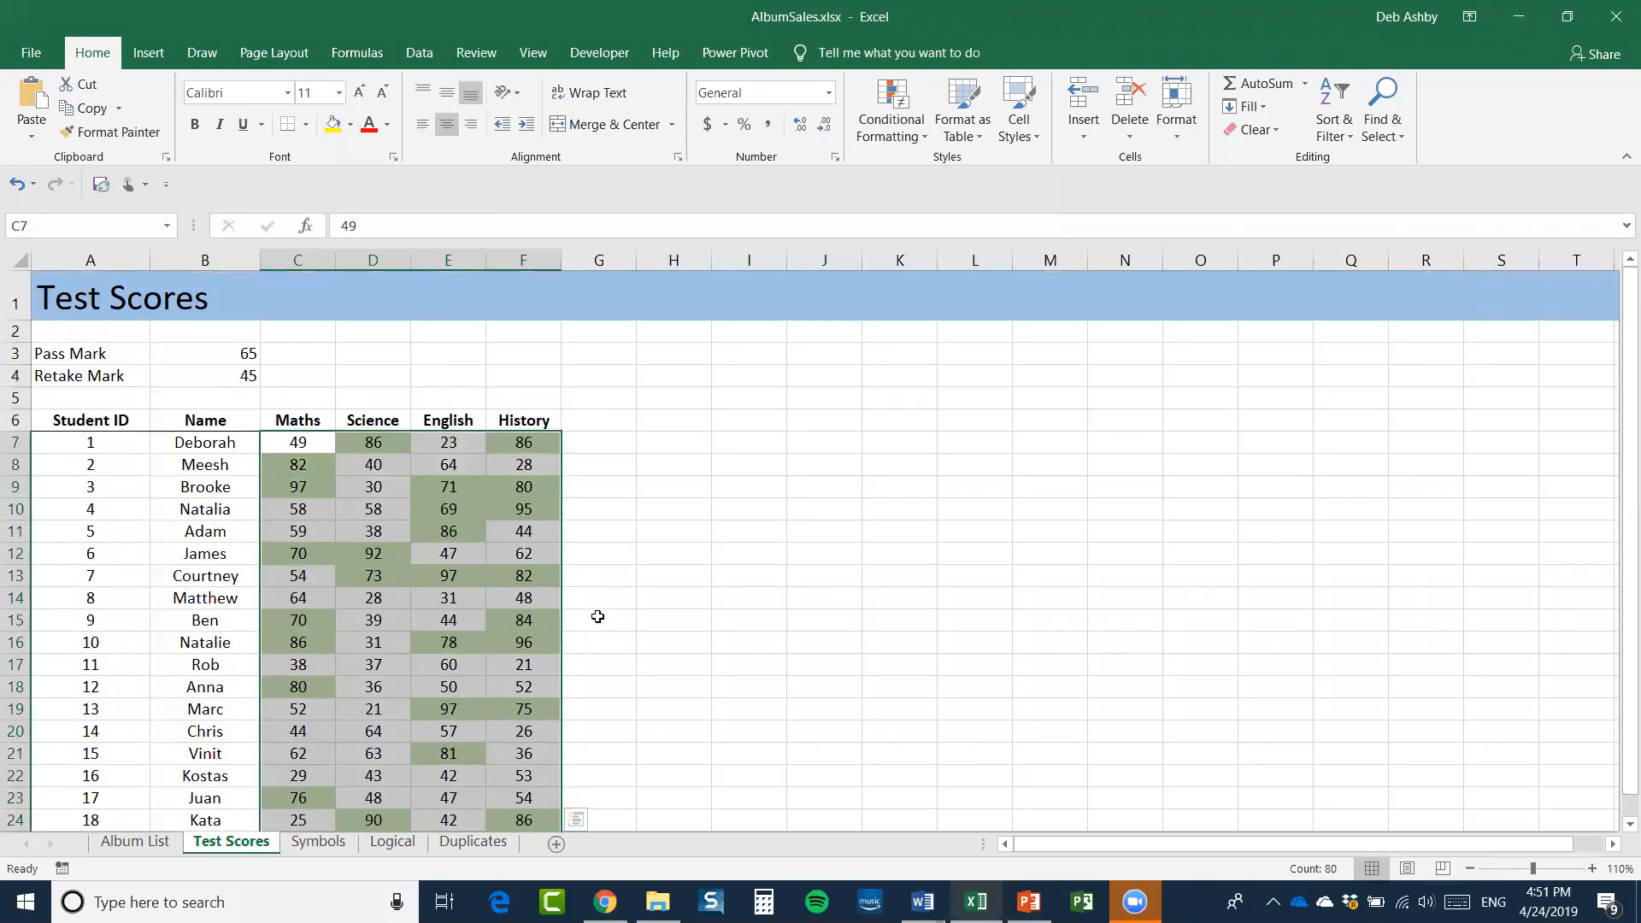
{"action": "left_click", "coordinate": [914, 128]}
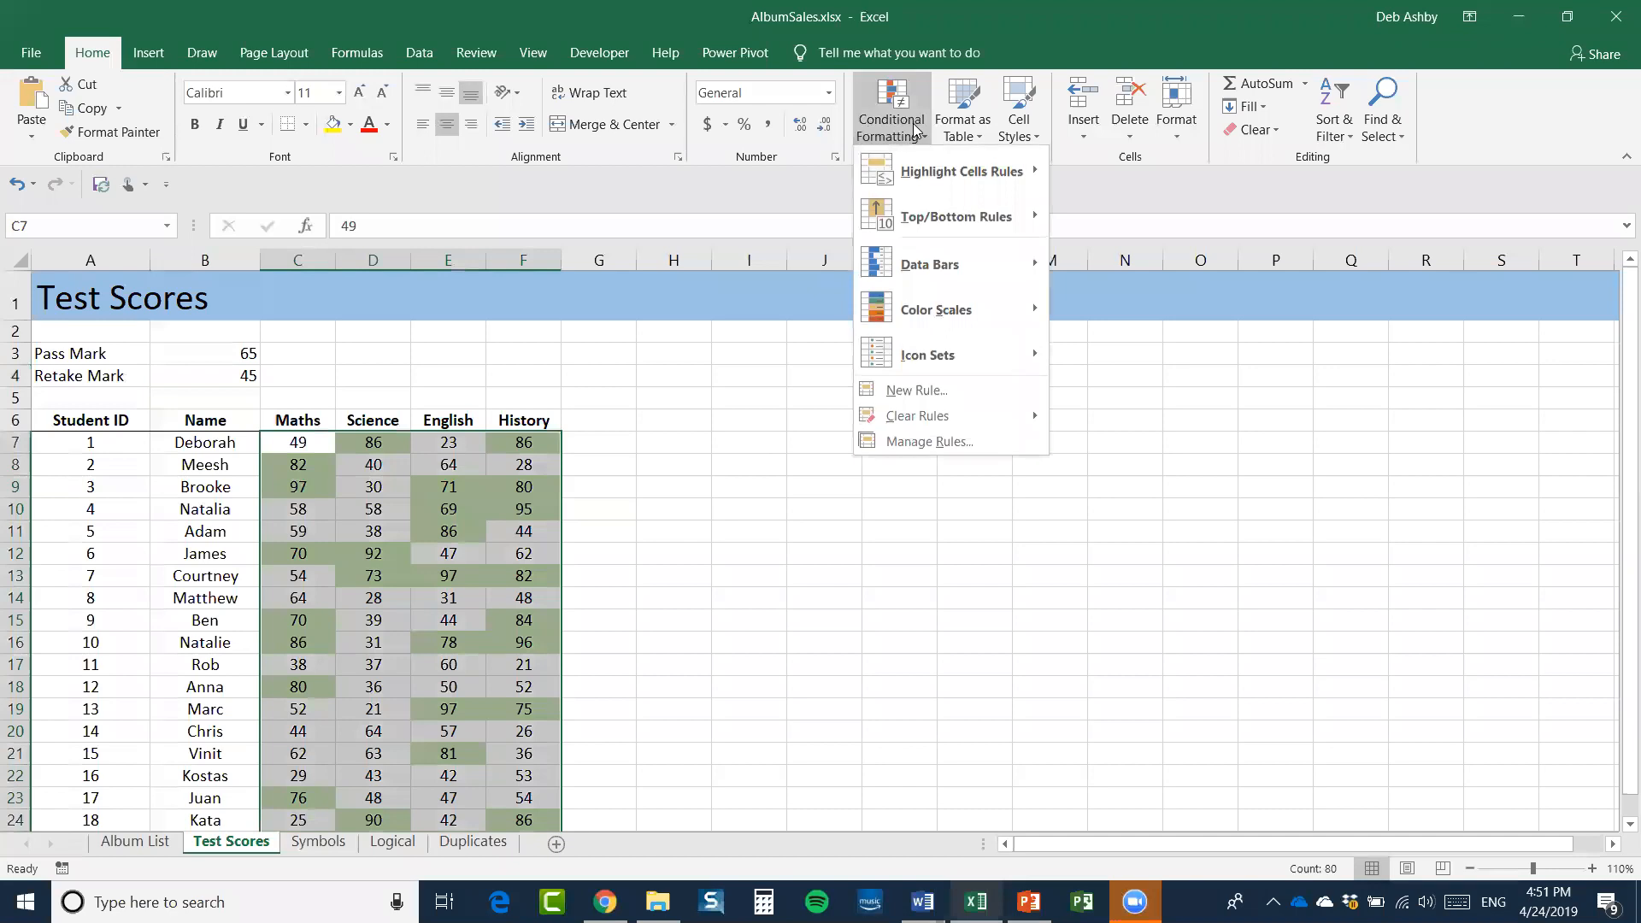
{"action": "left_click", "coordinate": [920, 391]}
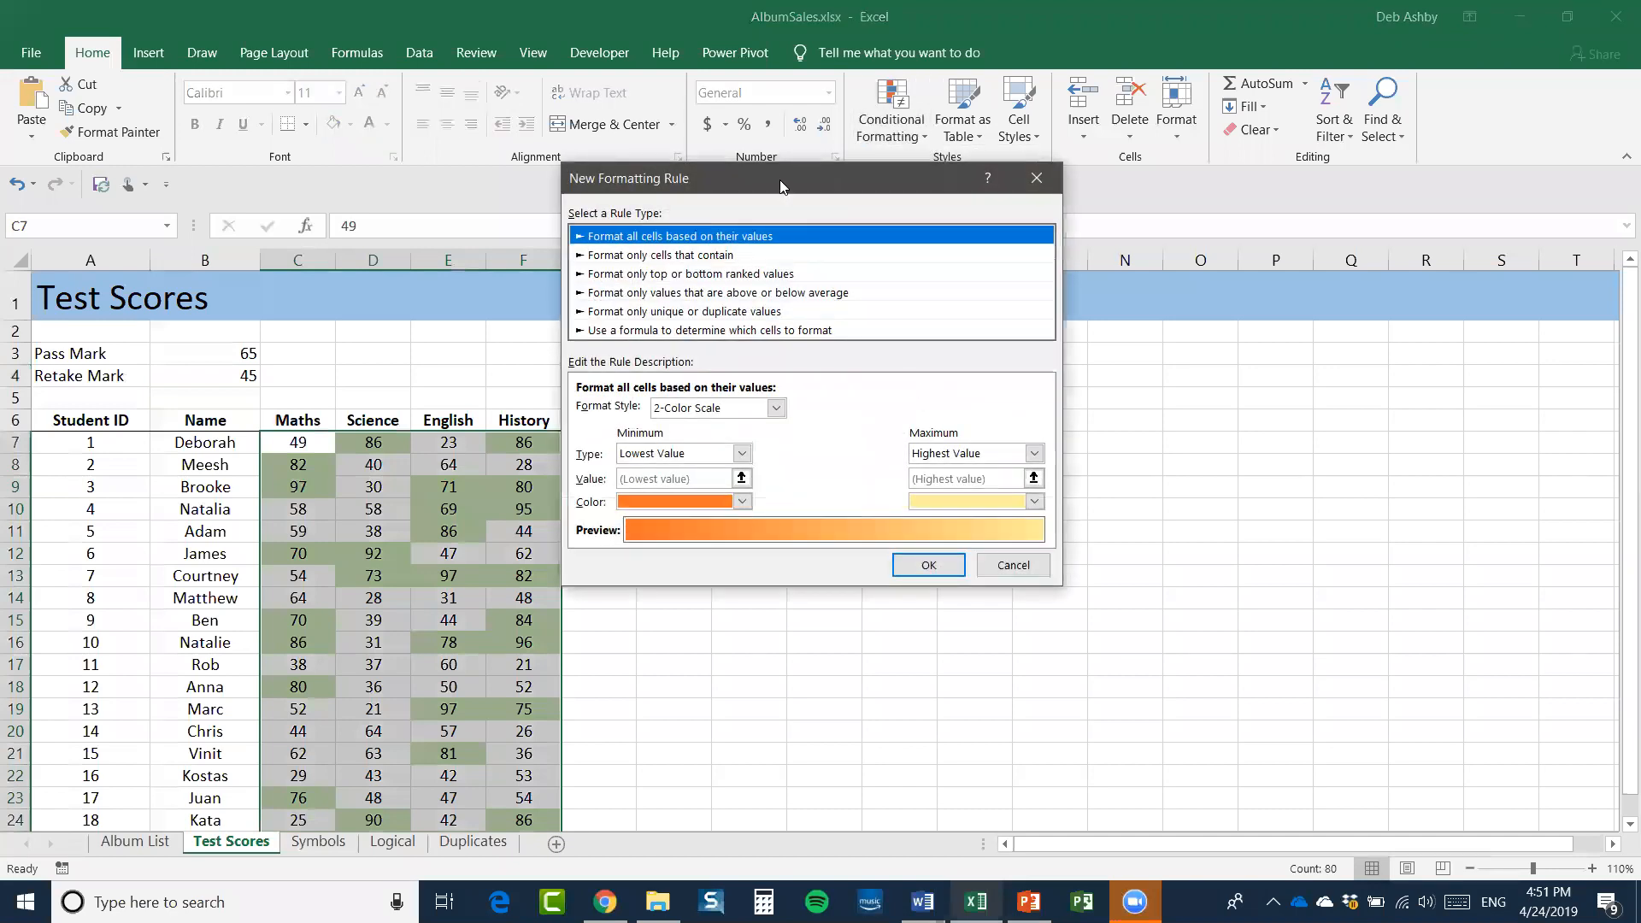
{"action": "left_click_drag", "start_coordinate": [779, 179], "coordinate": [863, 201]}
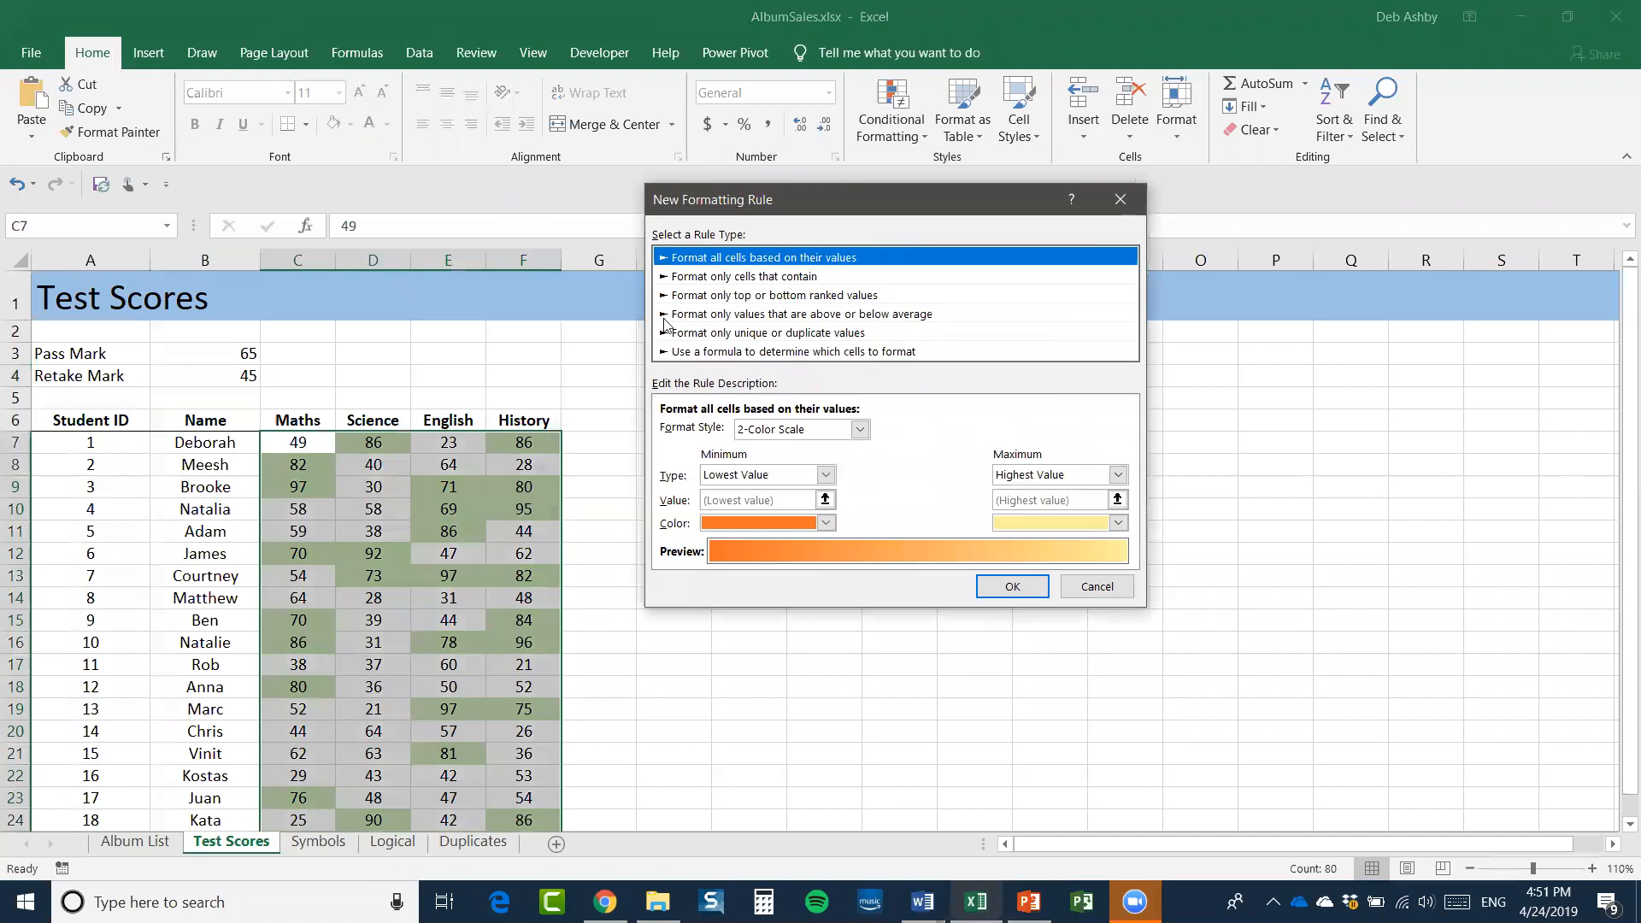
{"action": "left_click", "coordinate": [727, 353]}
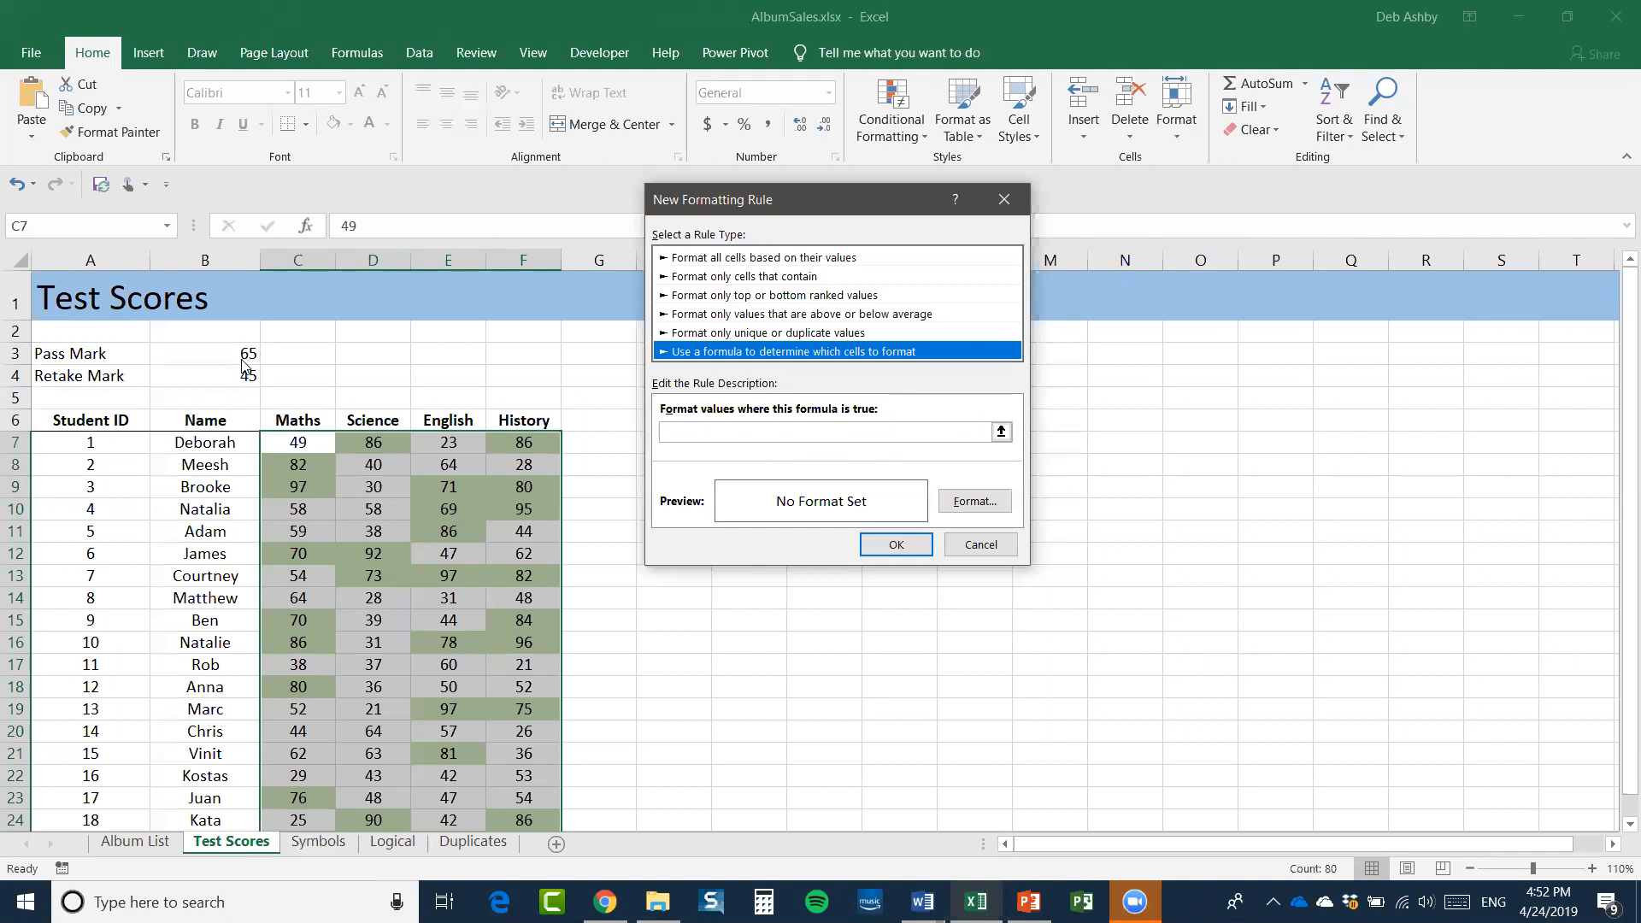
Begin the rule formula with =AND(C7>=$B$3, keeping the score reference relative
{"action": "left_click", "coordinate": [675, 431]}
{"action": "left_click", "coordinate": [673, 433]}
{"action": "type", "text": "="}
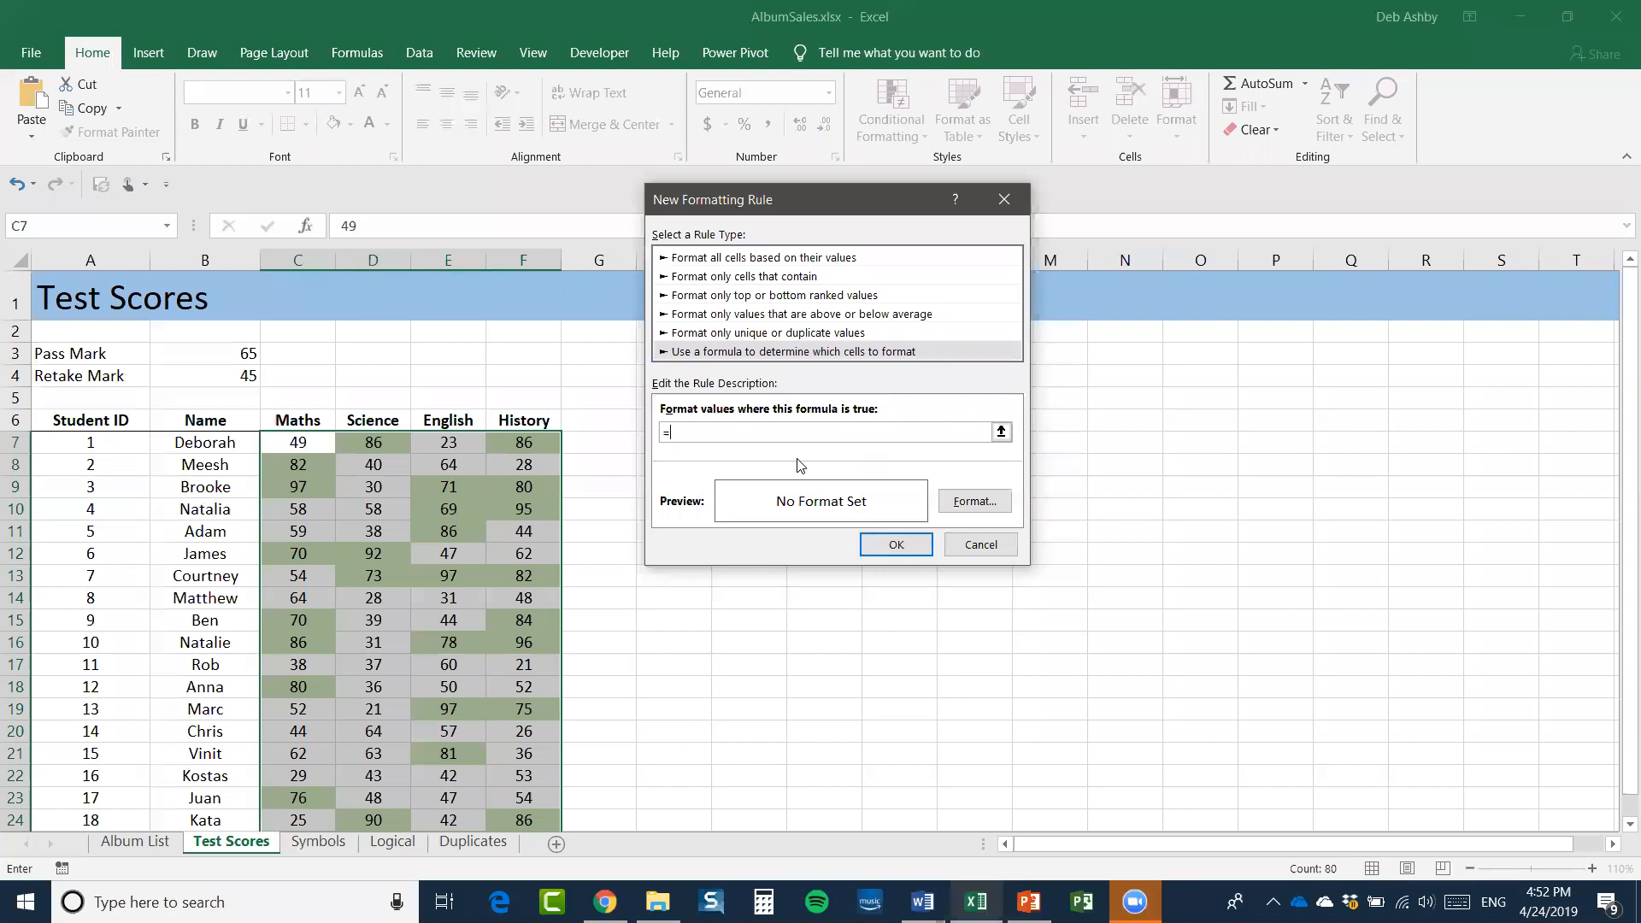
{"action": "type", "text": "AND("}
{"action": "left_click", "coordinate": [301, 444]}
{"action": "left_click", "coordinate": [705, 432]}
{"action": "key", "text": "F4"}
{"action": "key", "text": "F4"}
{"action": "key", "text": "F4"}
{"action": "type", "text": ">"}
{"action": "left_click", "coordinate": [218, 355]}
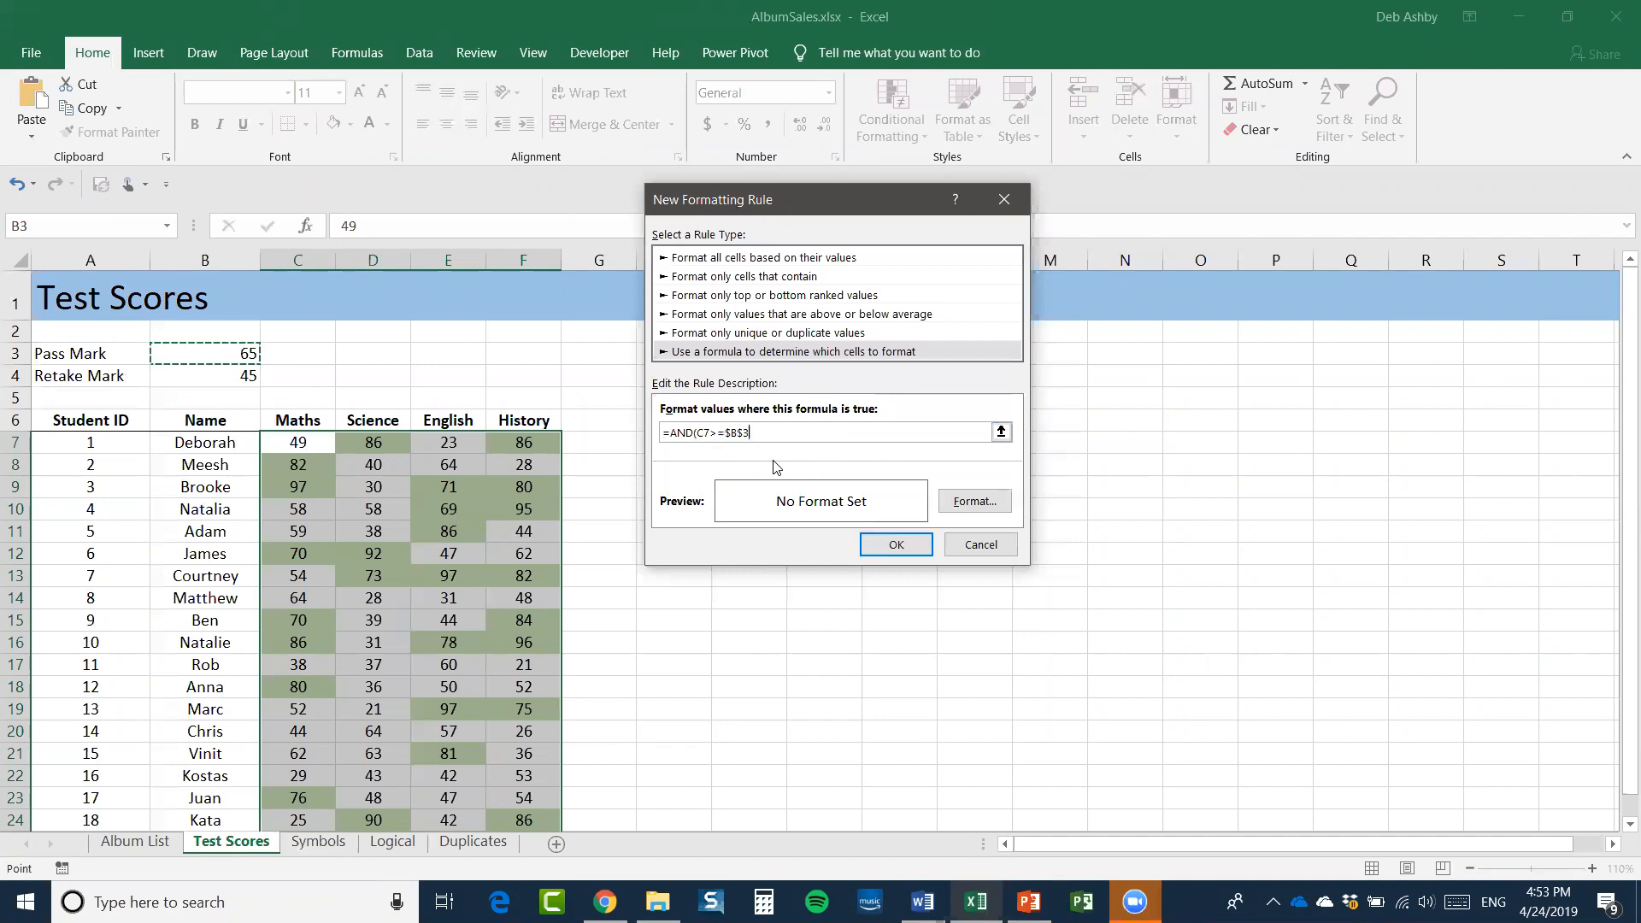
{"action": "type", "text": ","}
{"action": "left_click", "coordinate": [287, 442]}
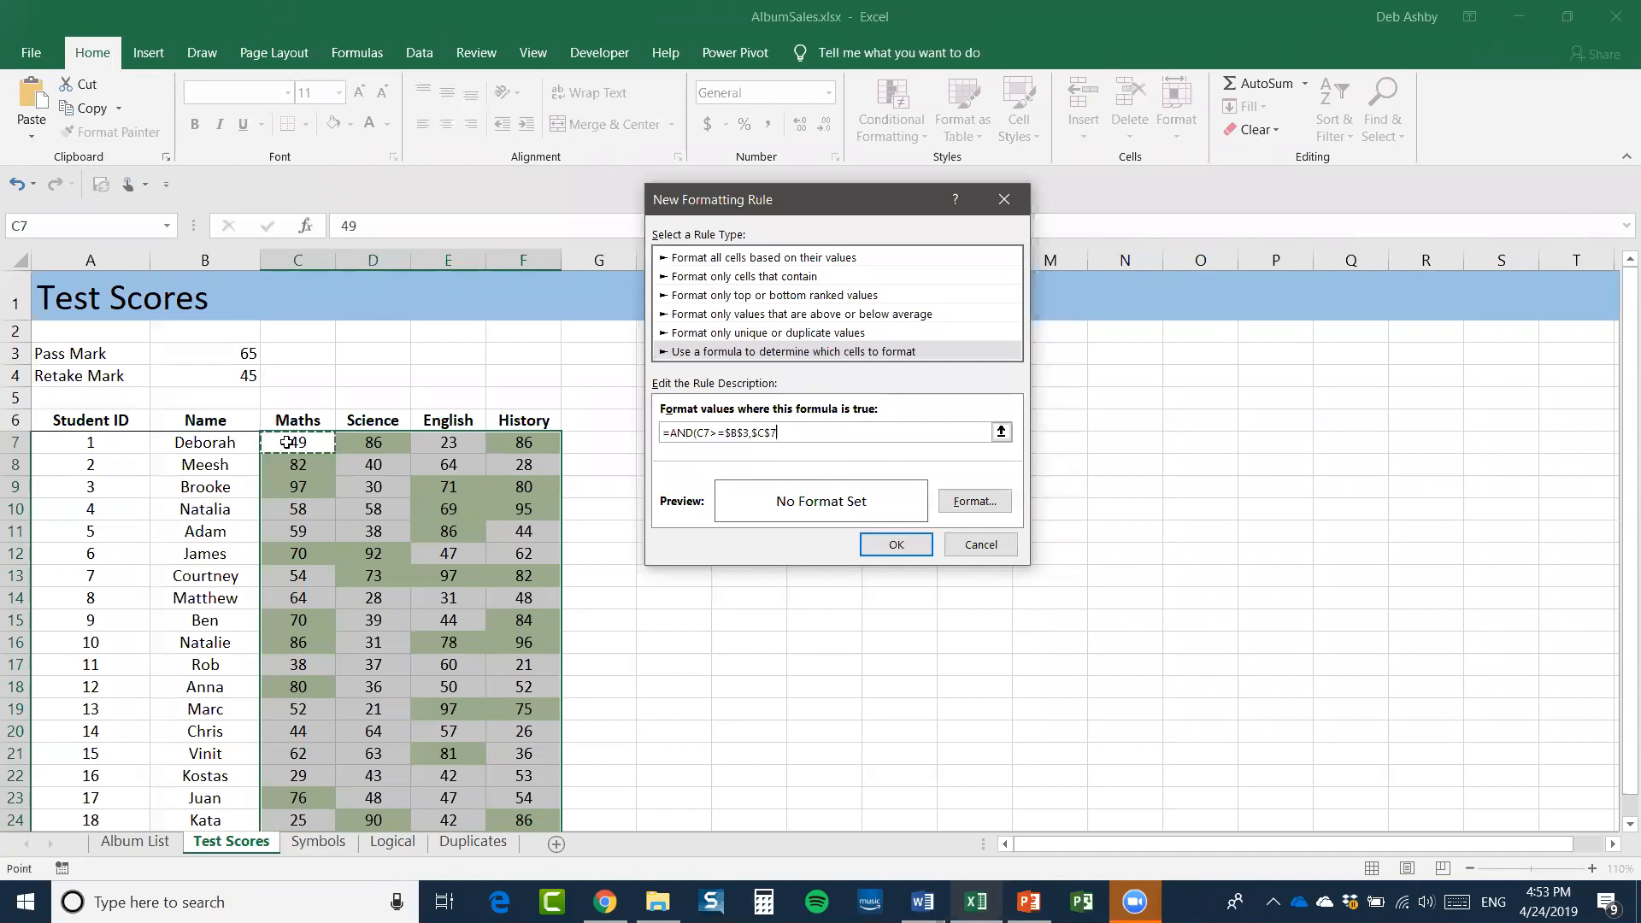
{"action": "key", "text": "F4"}
{"action": "key", "text": "F4"}
{"action": "type", "text": "+"}
{"action": "key", "text": "Left"}
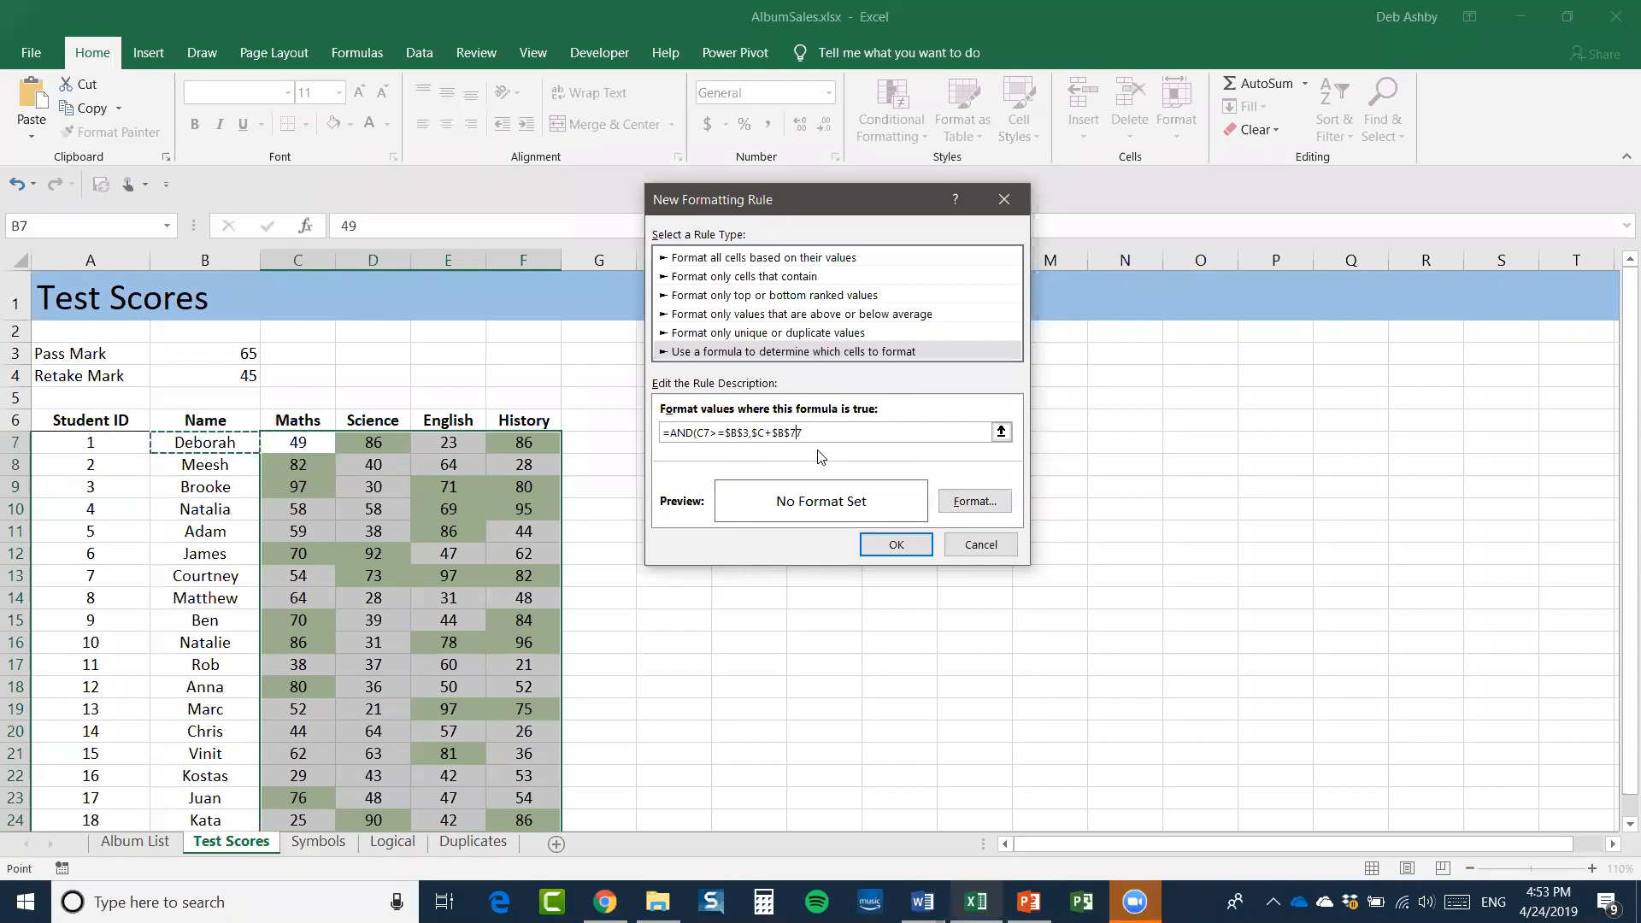
{"action": "left_click", "coordinate": [820, 434]}
{"action": "key", "text": "BackSpace"}
{"action": "key", "text": "BackSpace"}
{"action": "key", "text": "BackSpace"}
{"action": "key", "text": "BackSpace"}
{"action": "key", "text": "BackSpace"}
{"action": "key", "text": "BackSpace"}
{"action": "key", "text": "BackSpace"}
Complete the formula as =AND(C7>=$B$4,C7<=$B$3) to cover scores between the retake mark and the pass mark
{"action": "type", "text": "C7<="}
{"action": "left_click_drag", "start_coordinate": [790, 433], "coordinate": [735, 433]}
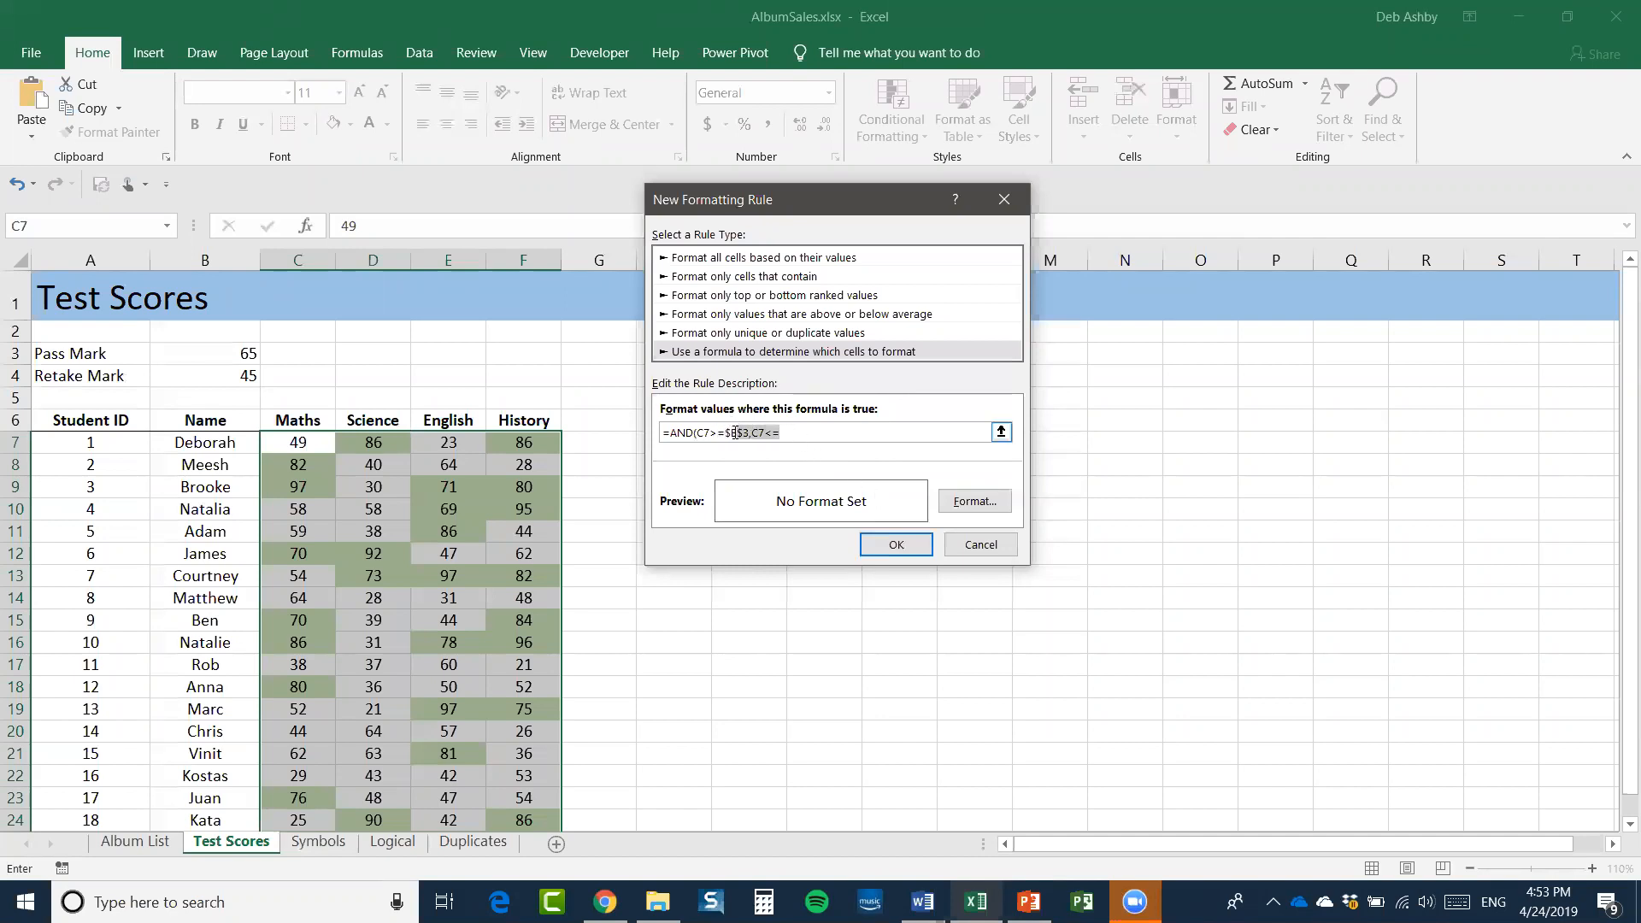
{"action": "left_click", "coordinate": [738, 433]}
{"action": "key", "text": "BackSpace"}
{"action": "type", "text": "4"}
{"action": "left_click", "coordinate": [199, 352]}
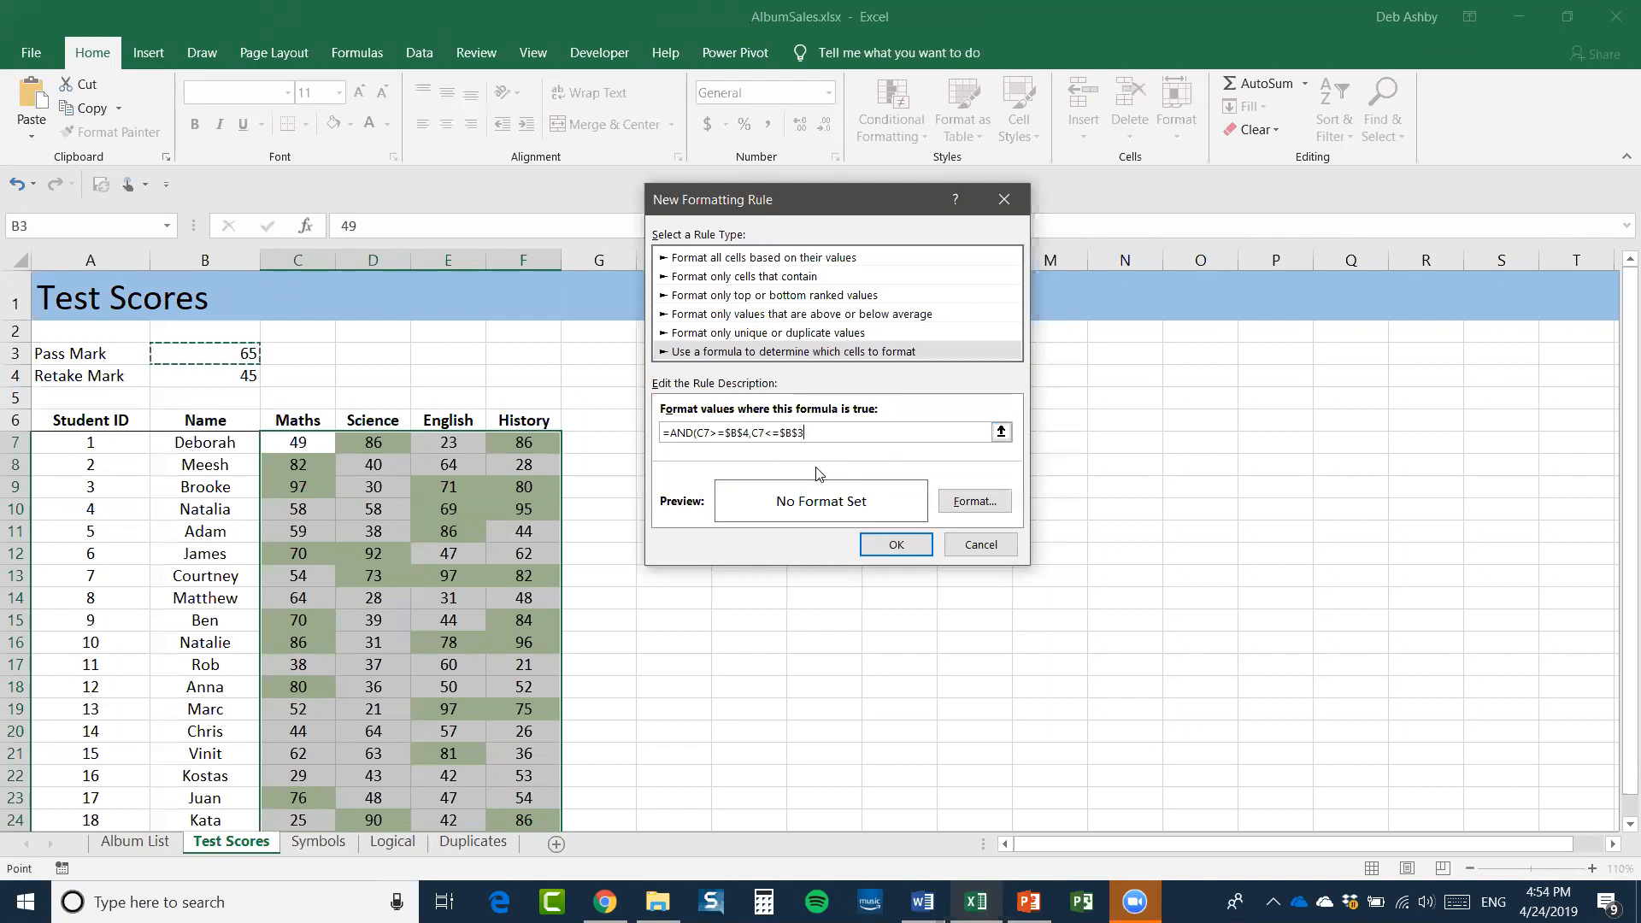
{"action": "type", "text": ")"}
Give the retake rule a light gold fill, apply it and review the highlighted scores
{"action": "left_click", "coordinate": [971, 505]}
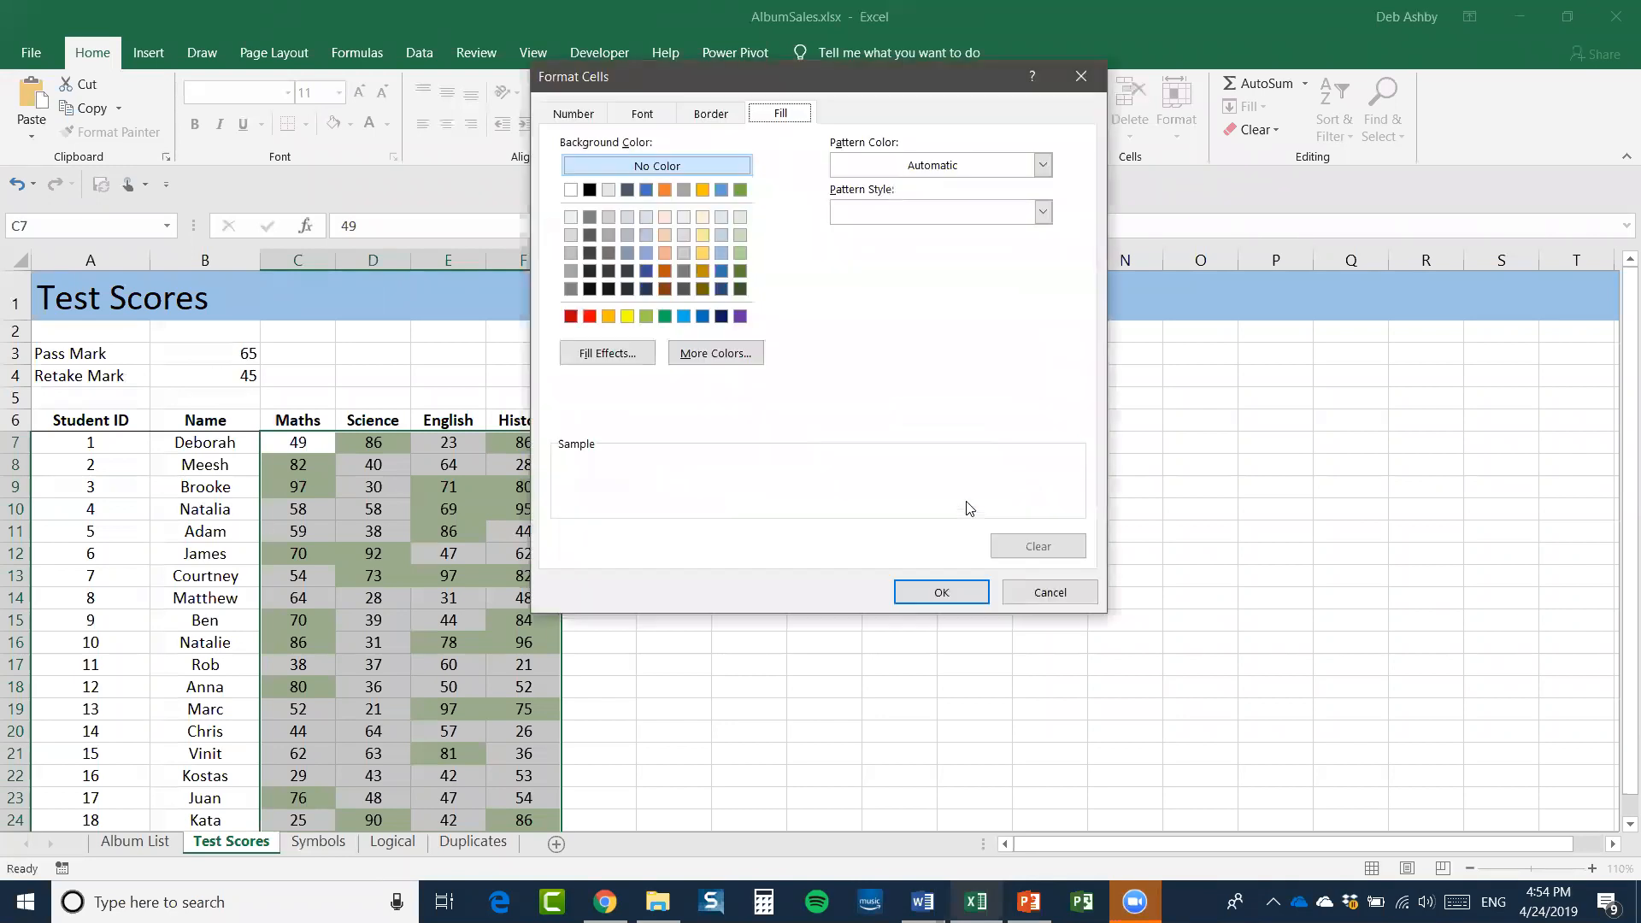
{"action": "left_click", "coordinate": [703, 234]}
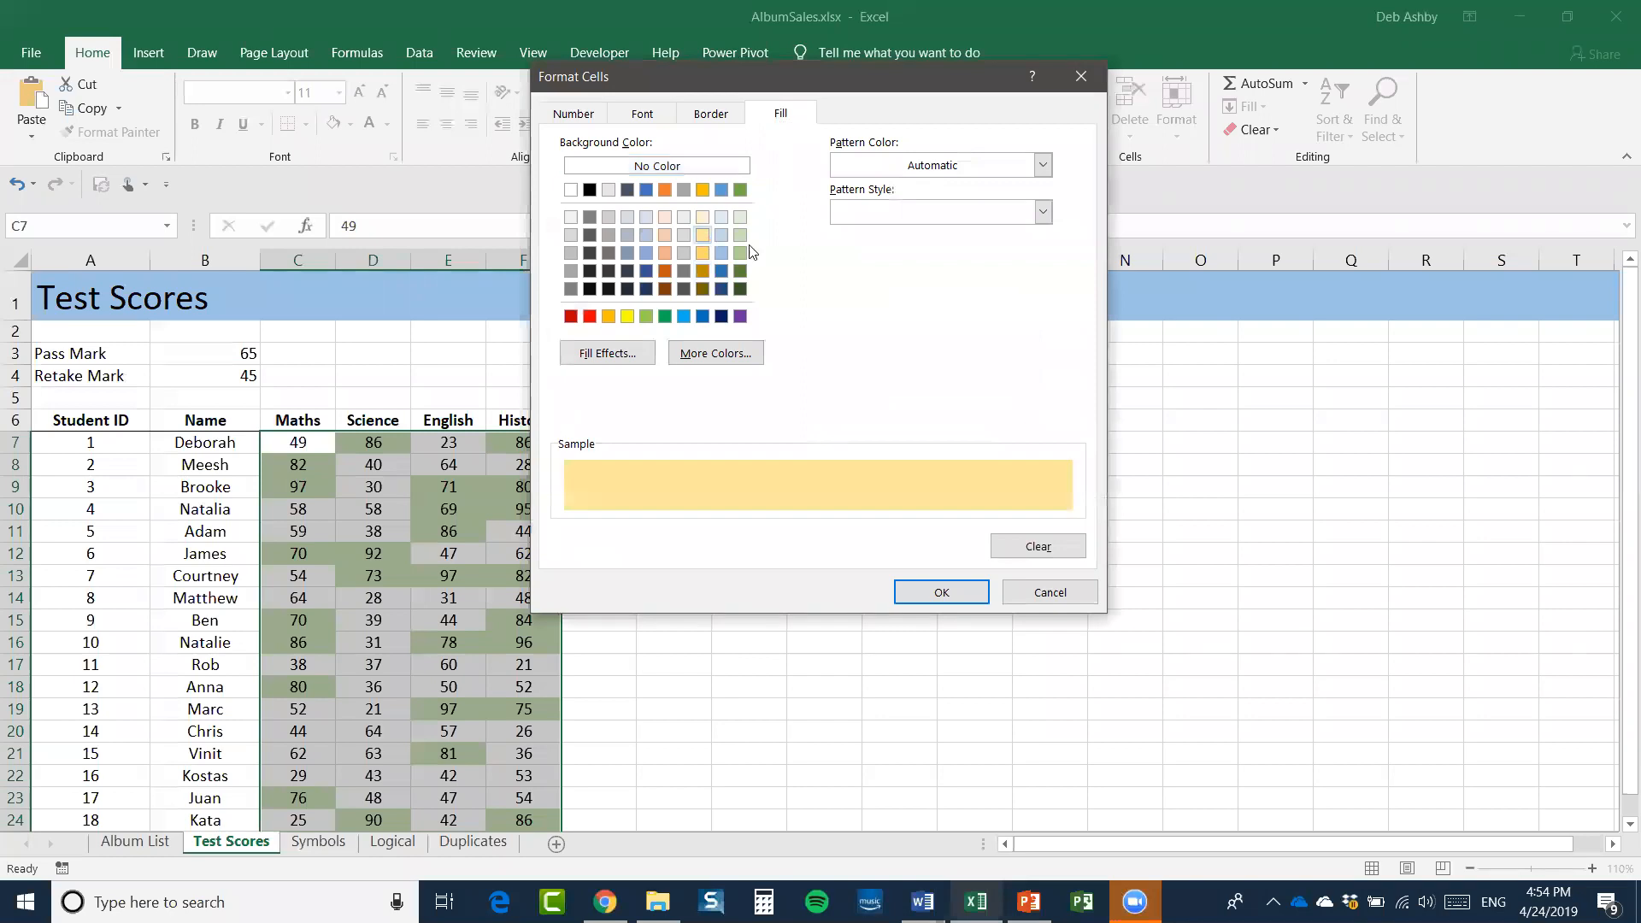
{"action": "left_click", "coordinate": [941, 592]}
{"action": "left_click", "coordinate": [895, 544]}
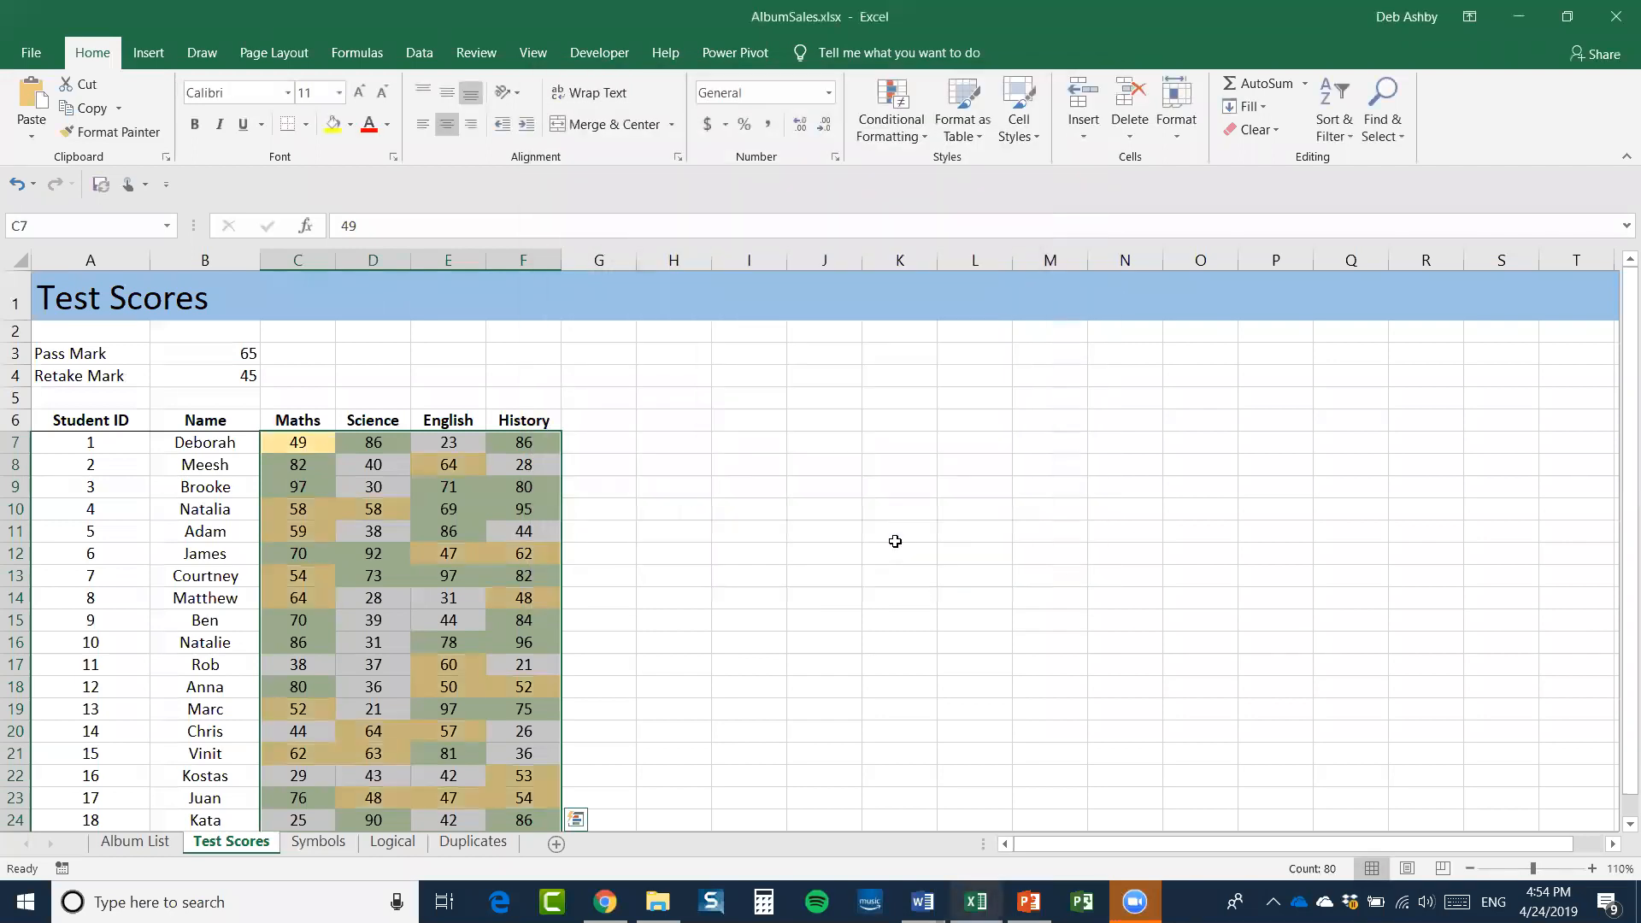
{"action": "left_click", "coordinate": [724, 529]}
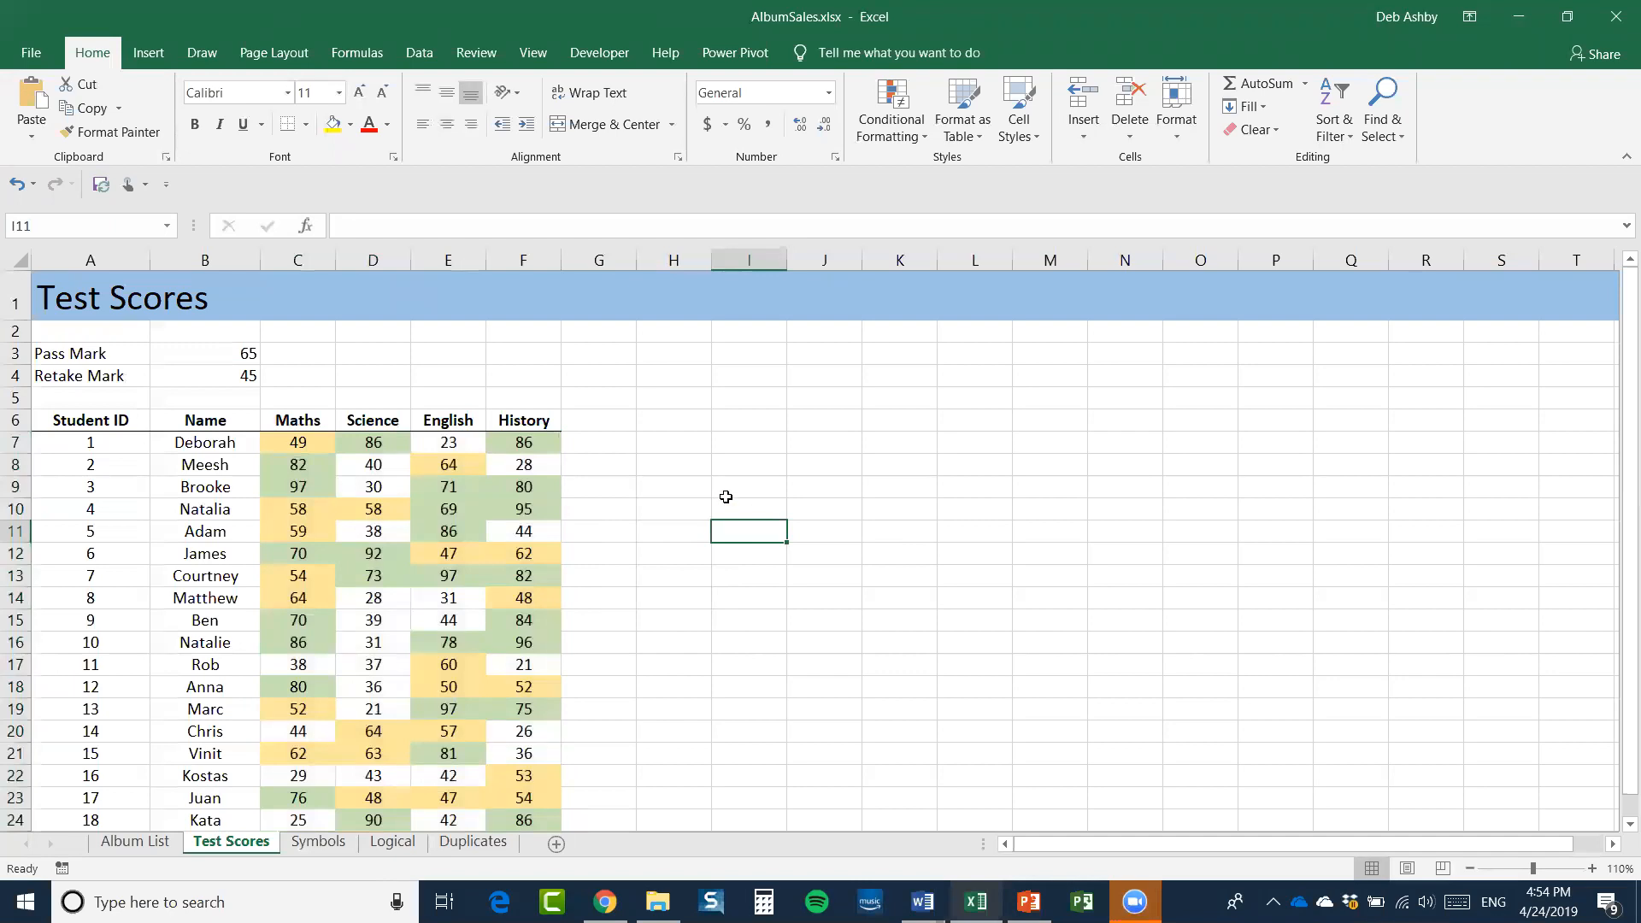
{"action": "scroll", "coordinate": [726, 497], "scroll_direction": "down", "scroll_amount": 3}
{"action": "scroll", "coordinate": [725, 497], "scroll_direction": "up", "scroll_amount": 3}
Set the pass mark in B3 to 75 to test the conditional formatting of the scores
{"action": "left_click", "coordinate": [220, 356]}
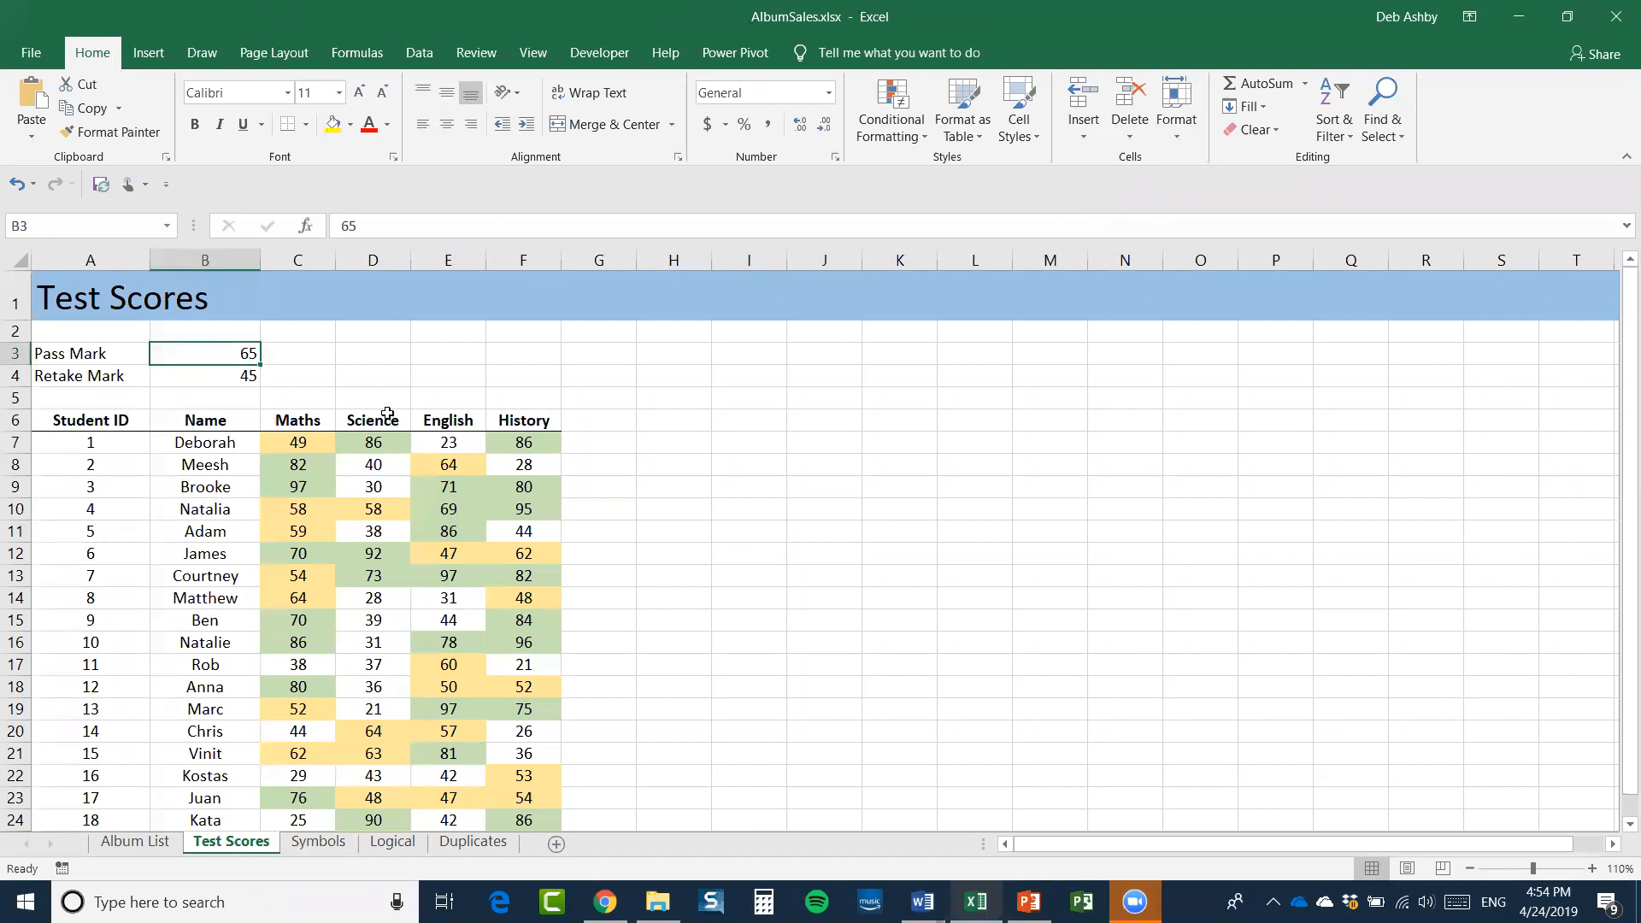
{"action": "type", "text": "75"}
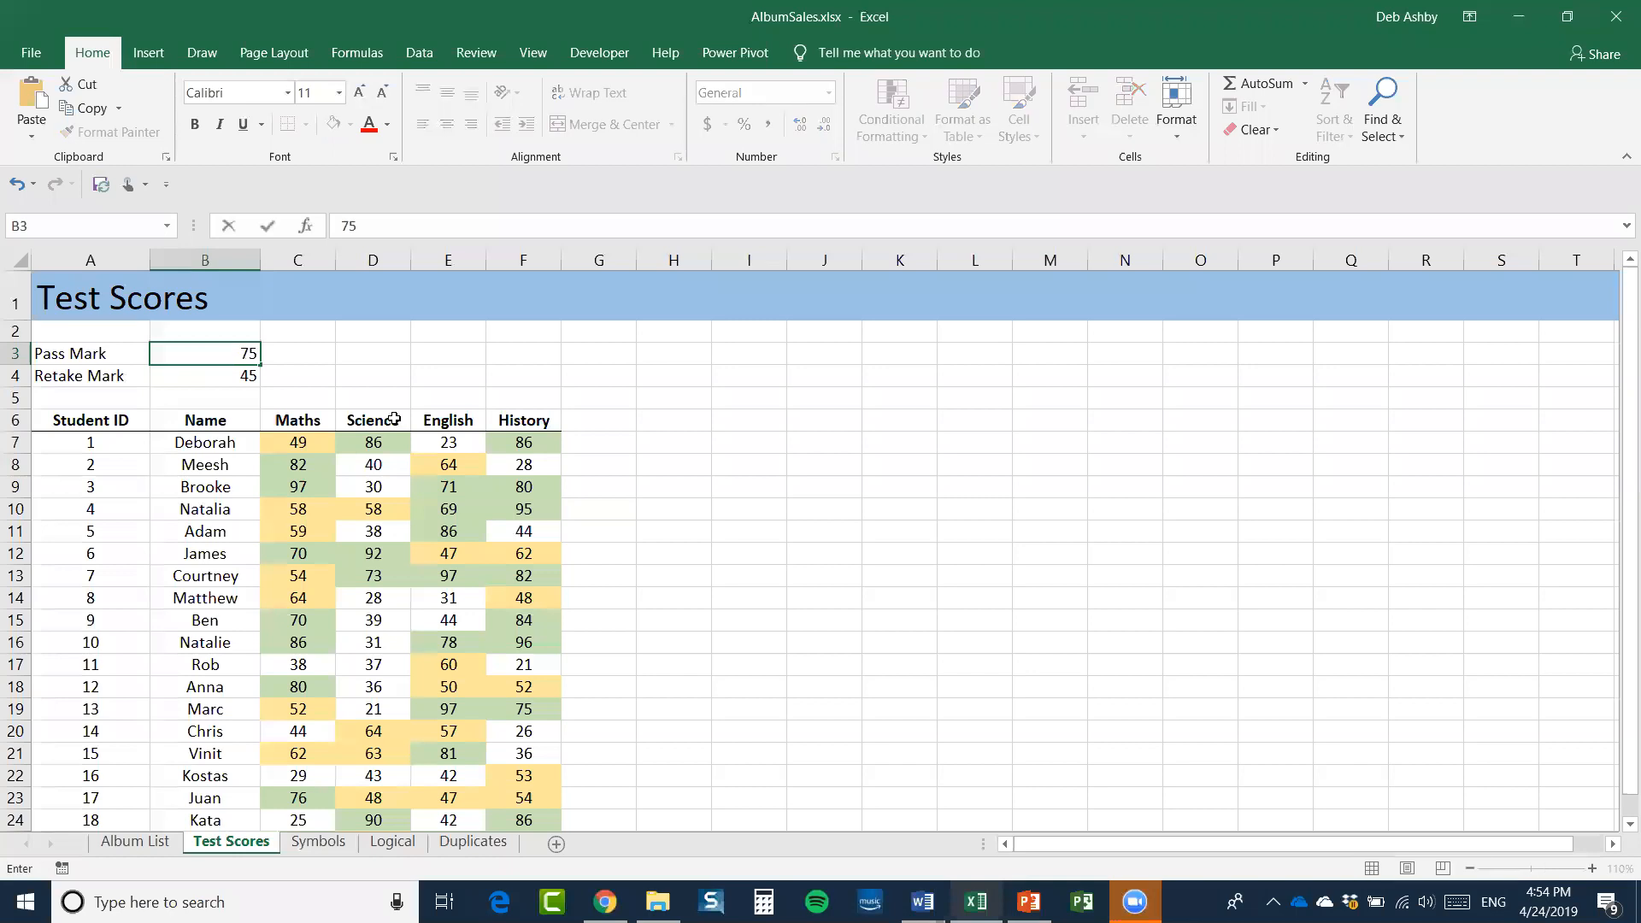
{"action": "key", "text": "Return"}
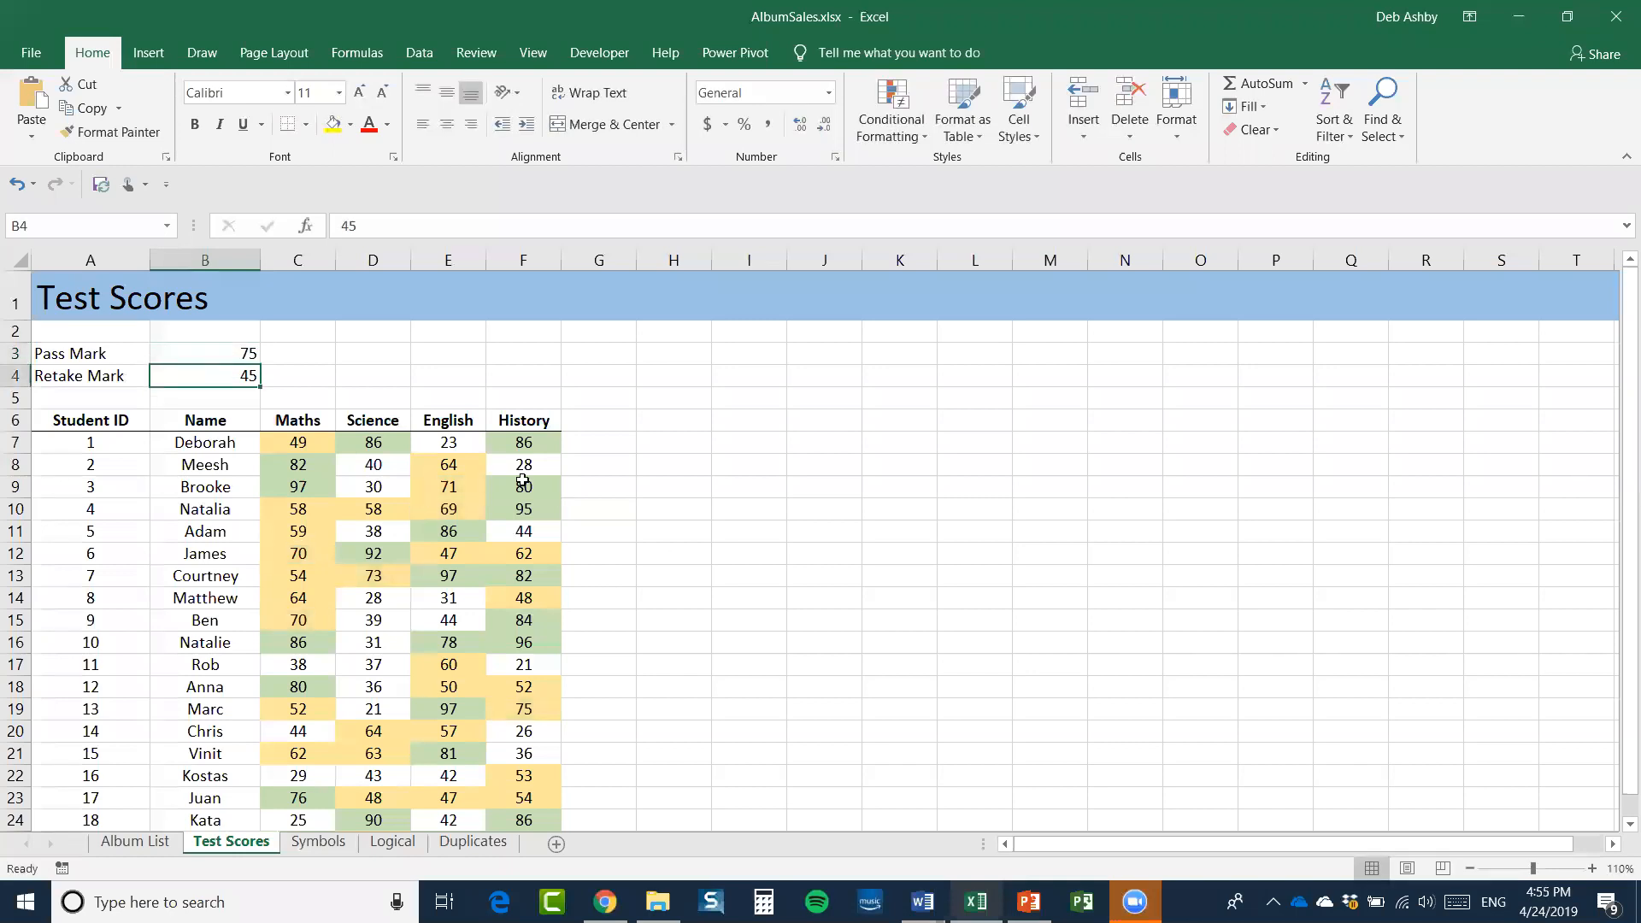
Set the pass mark in B3 to 85 and review how the highlighted scores respond
{"action": "left_click", "coordinate": [225, 349]}
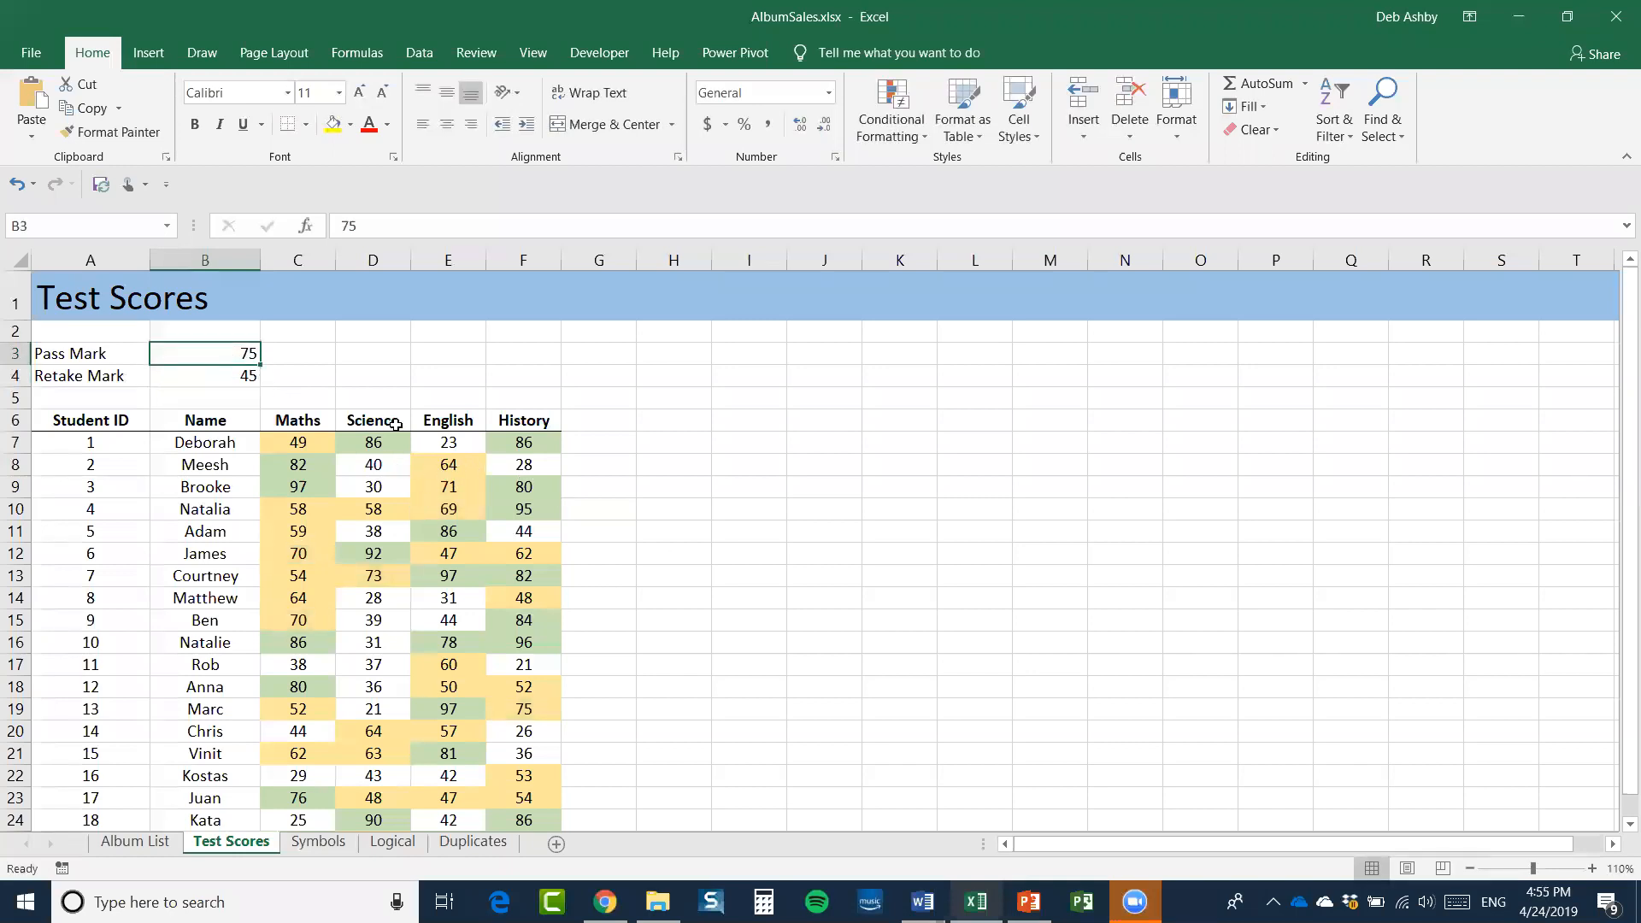
{"action": "type", "text": "85"}
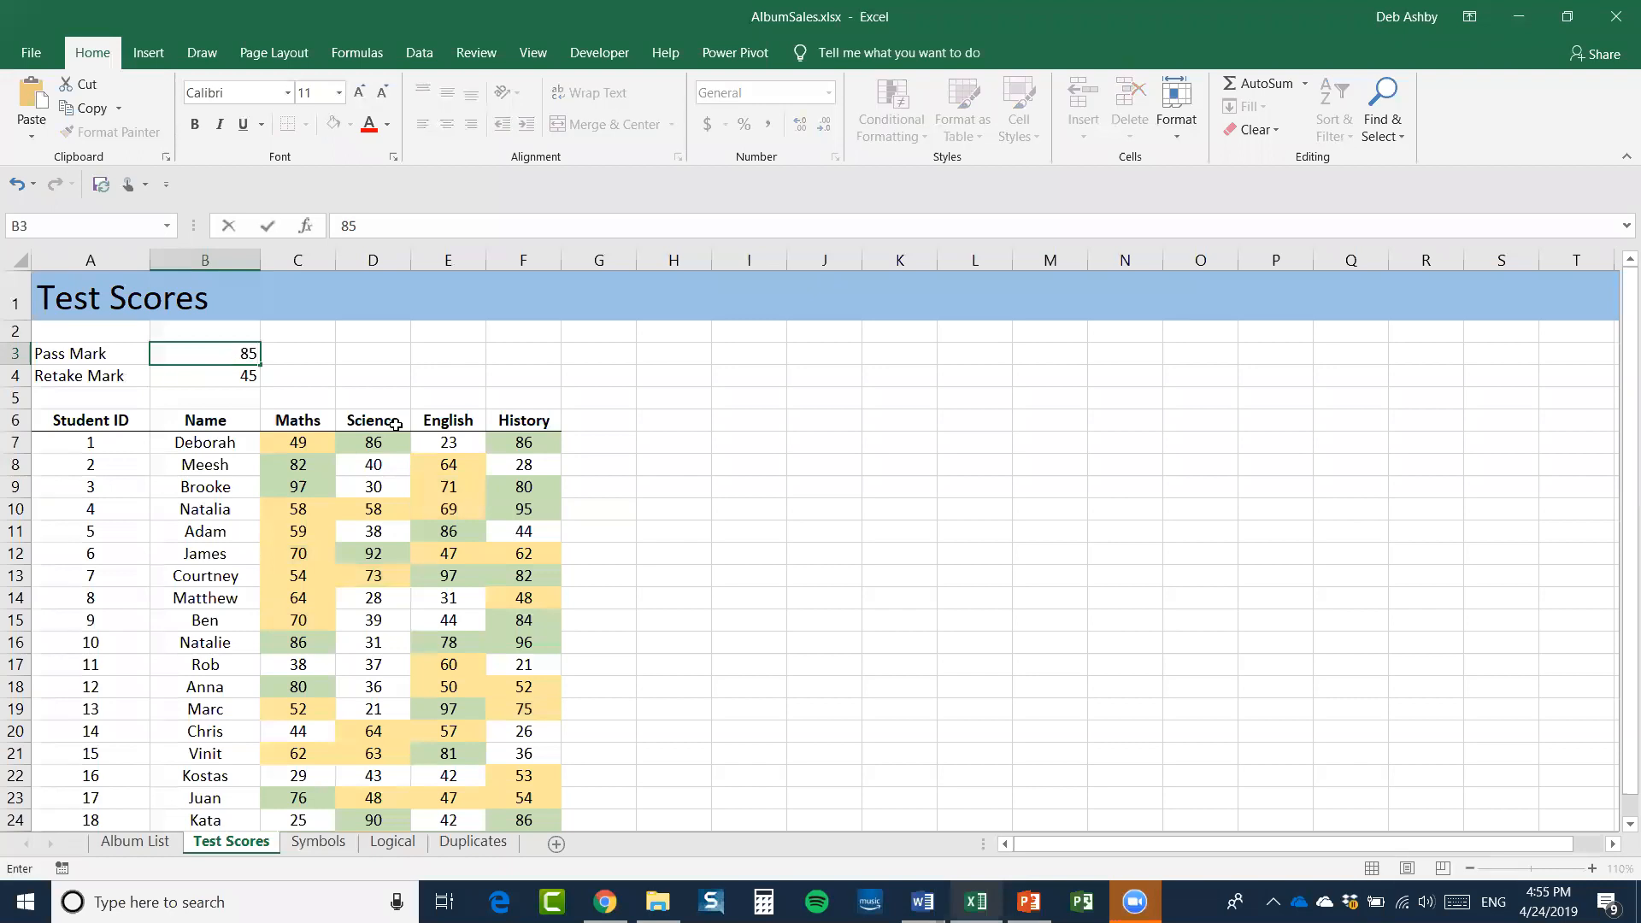
{"action": "key", "text": "Return"}
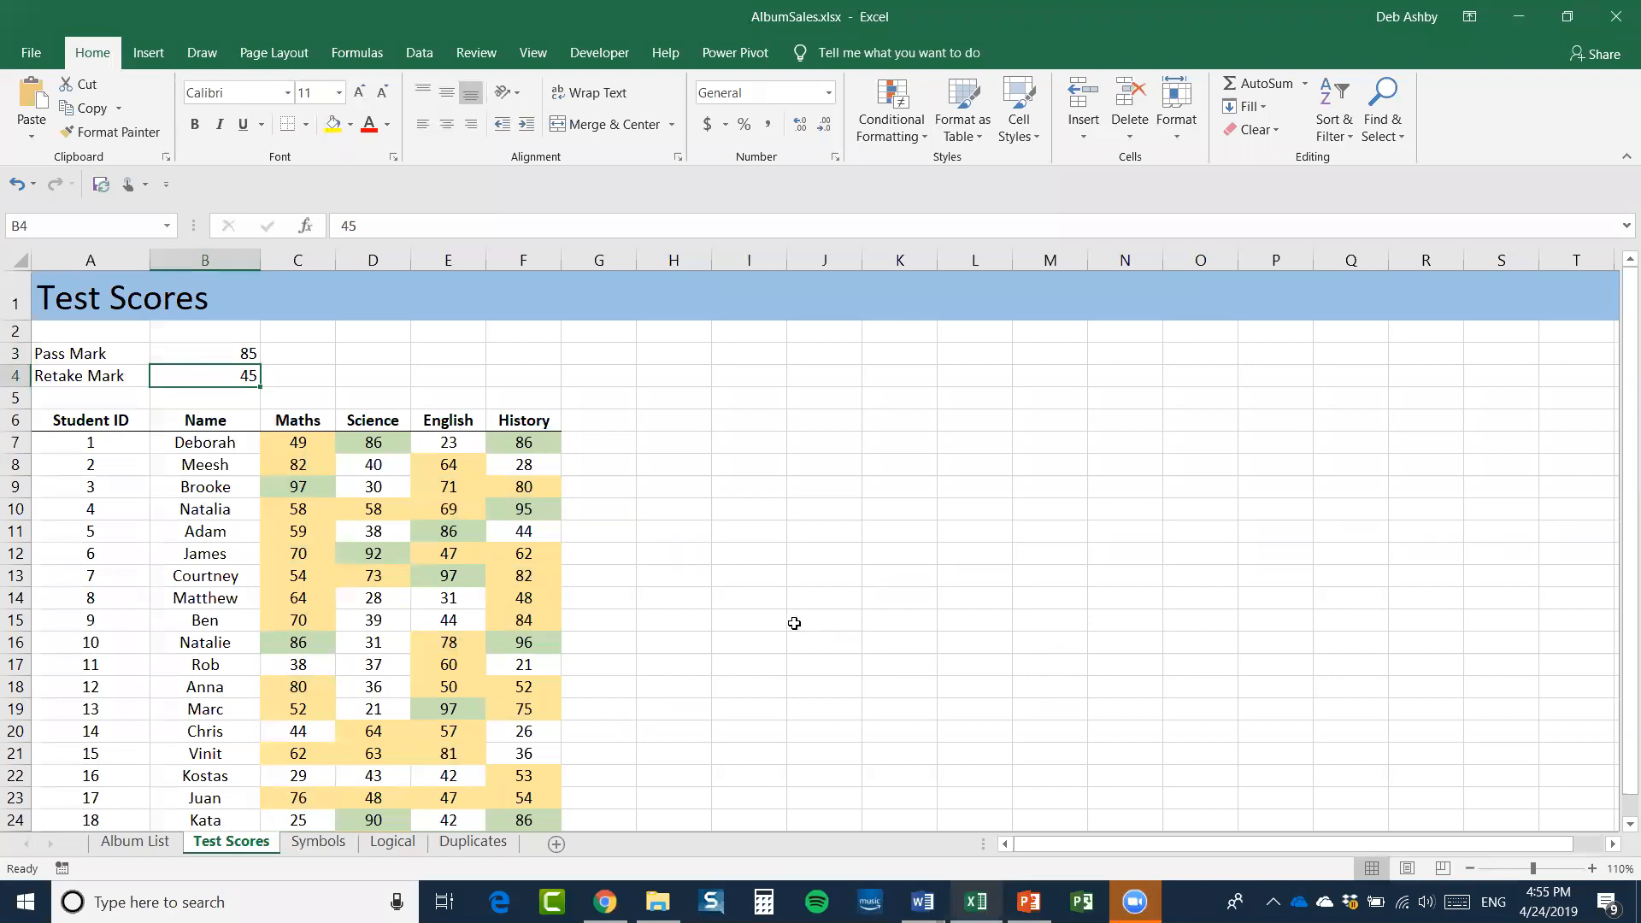
{"action": "left_click", "coordinate": [700, 592]}
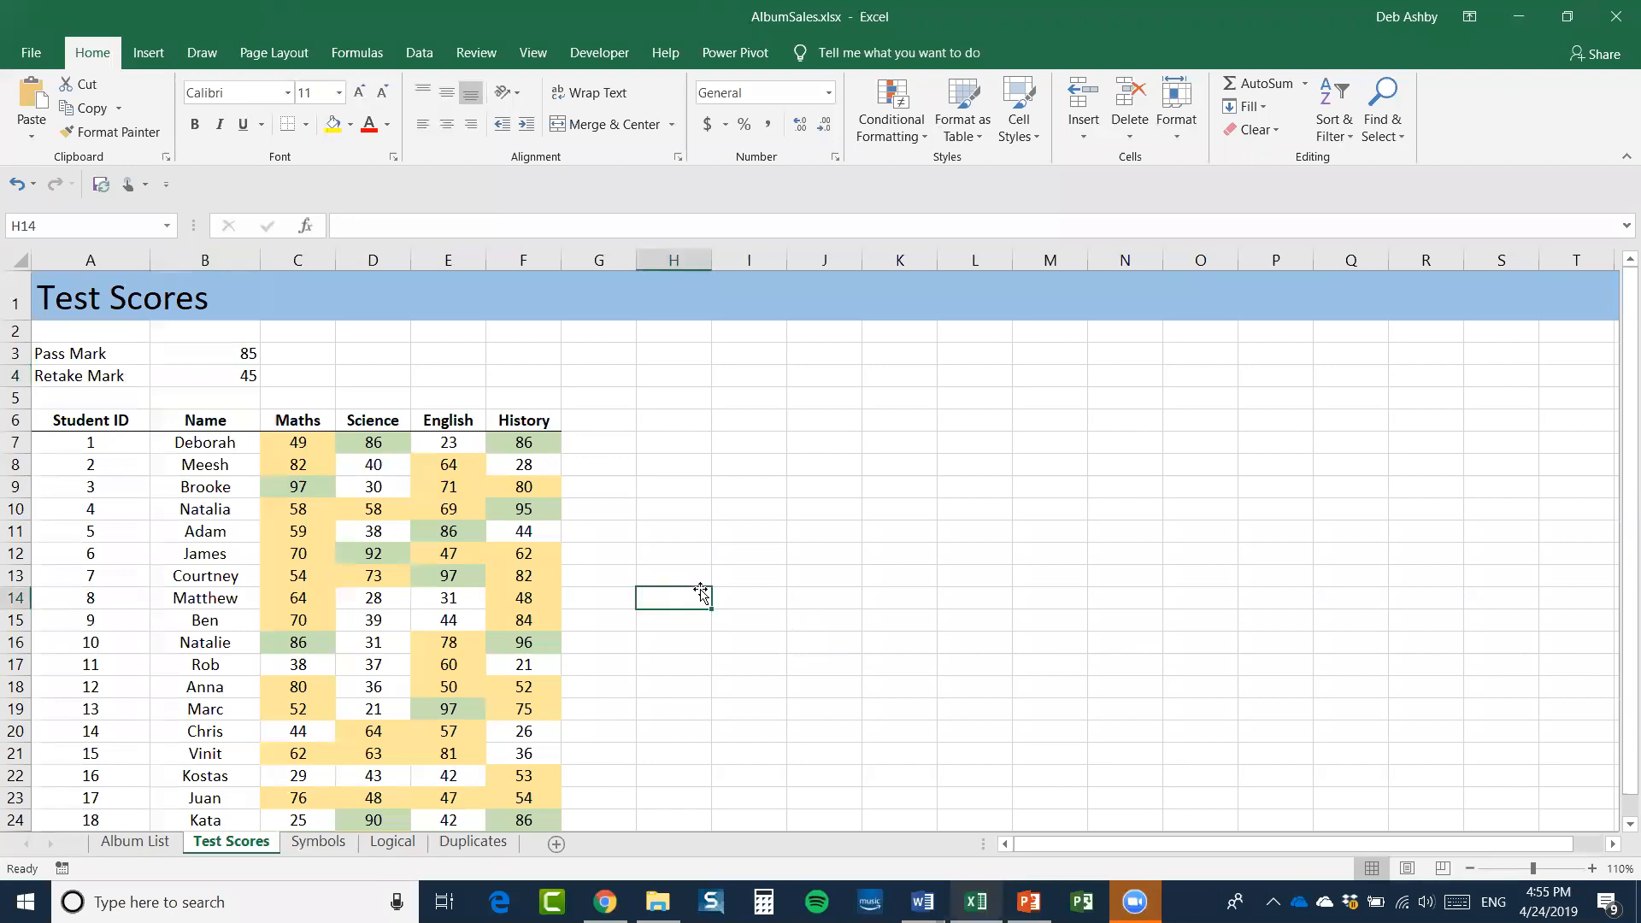
Open the Symbols sheet and examine the invoice number, client, description and amount columns of the training invoices
{"action": "left_click", "coordinate": [318, 843]}
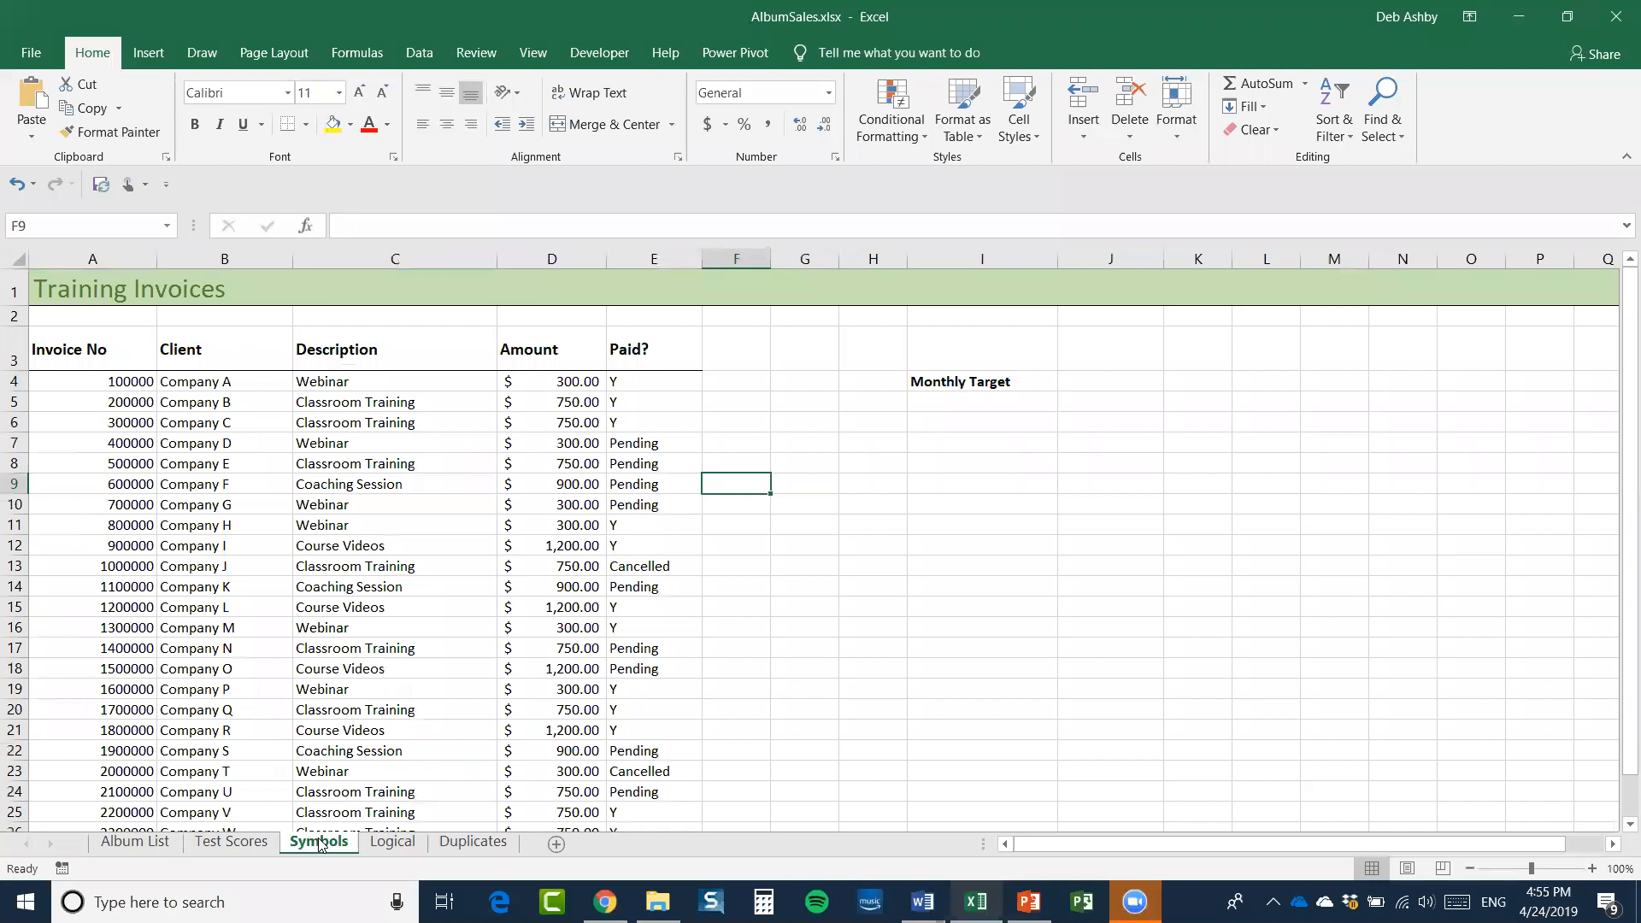
{"action": "left_click", "coordinate": [987, 511]}
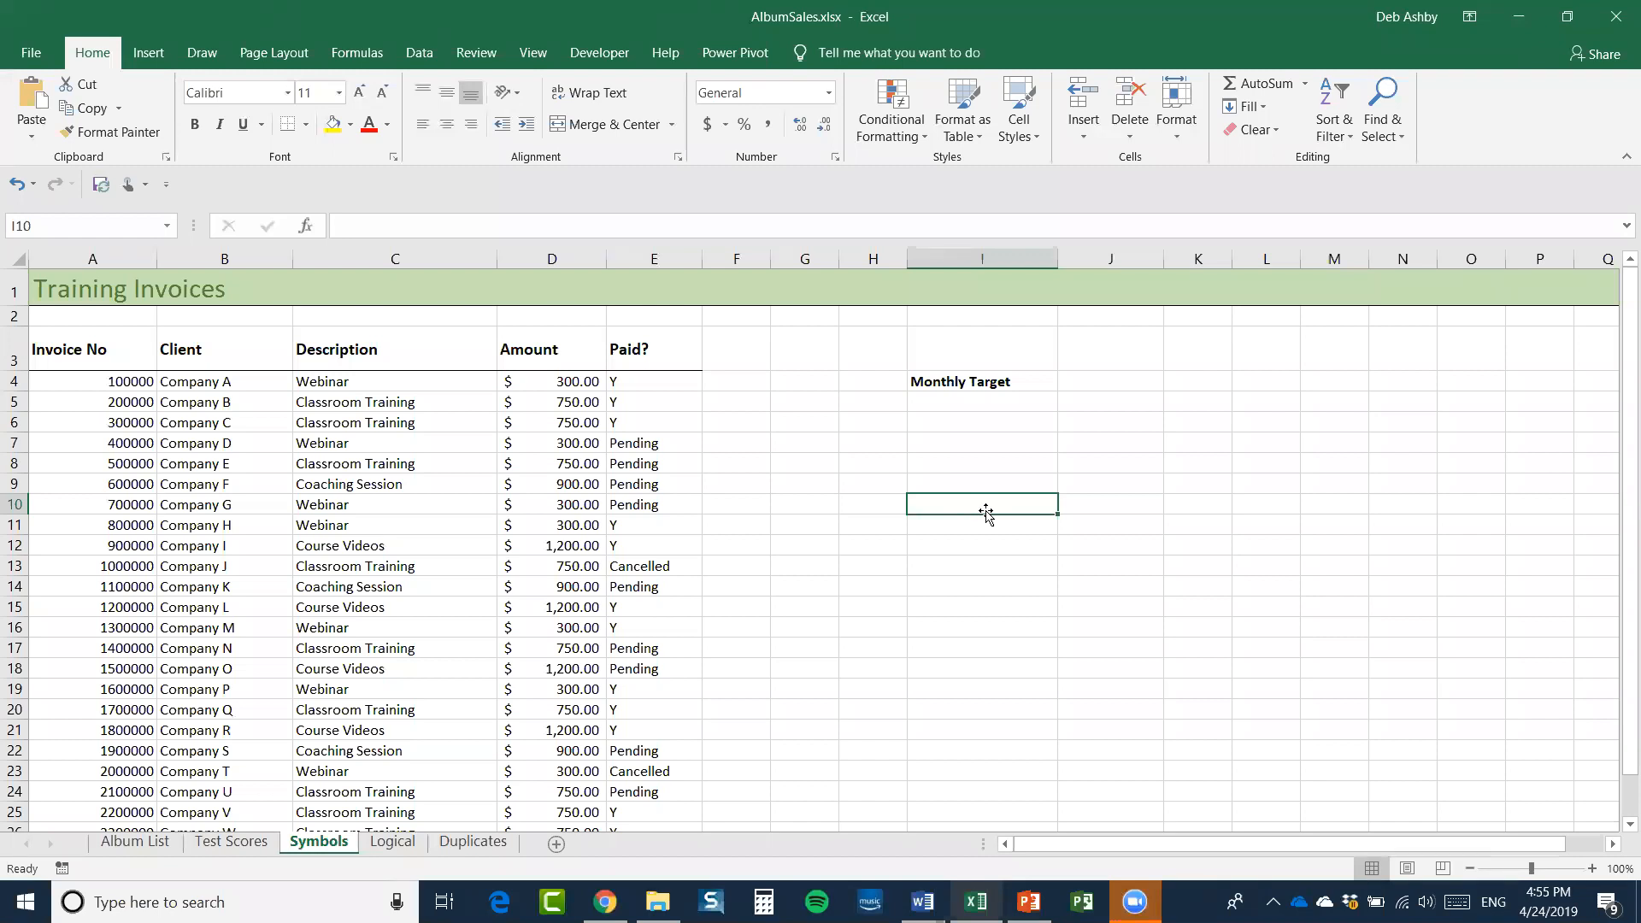
{"action": "left_click", "coordinate": [84, 358]}
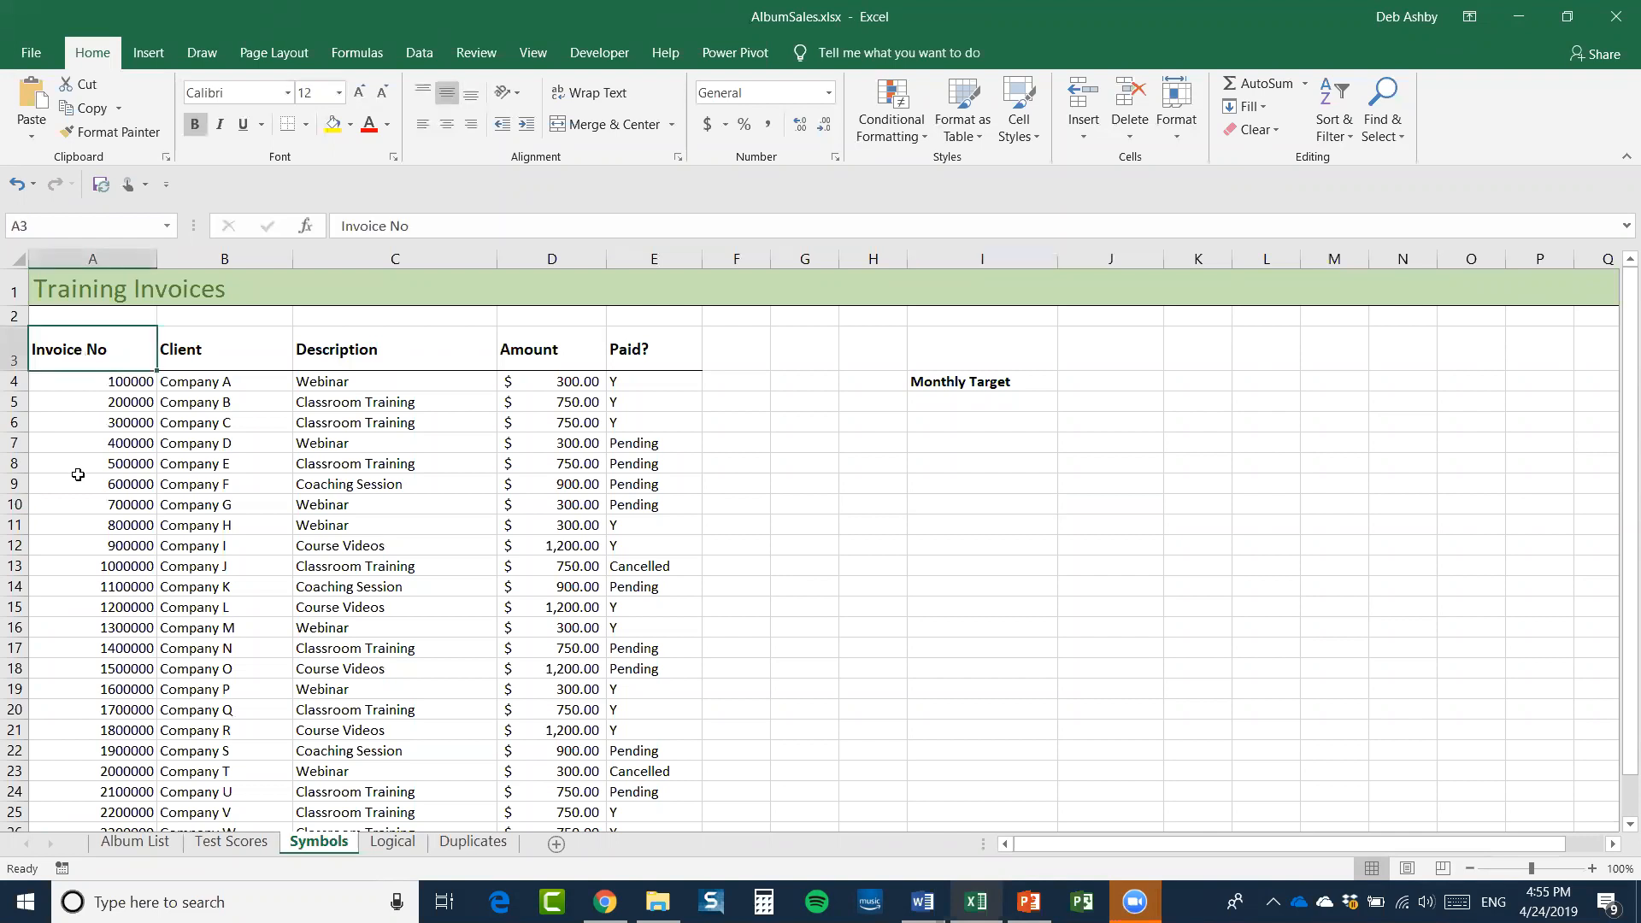
{"action": "left_click_drag", "start_coordinate": [75, 382], "coordinate": [81, 728]}
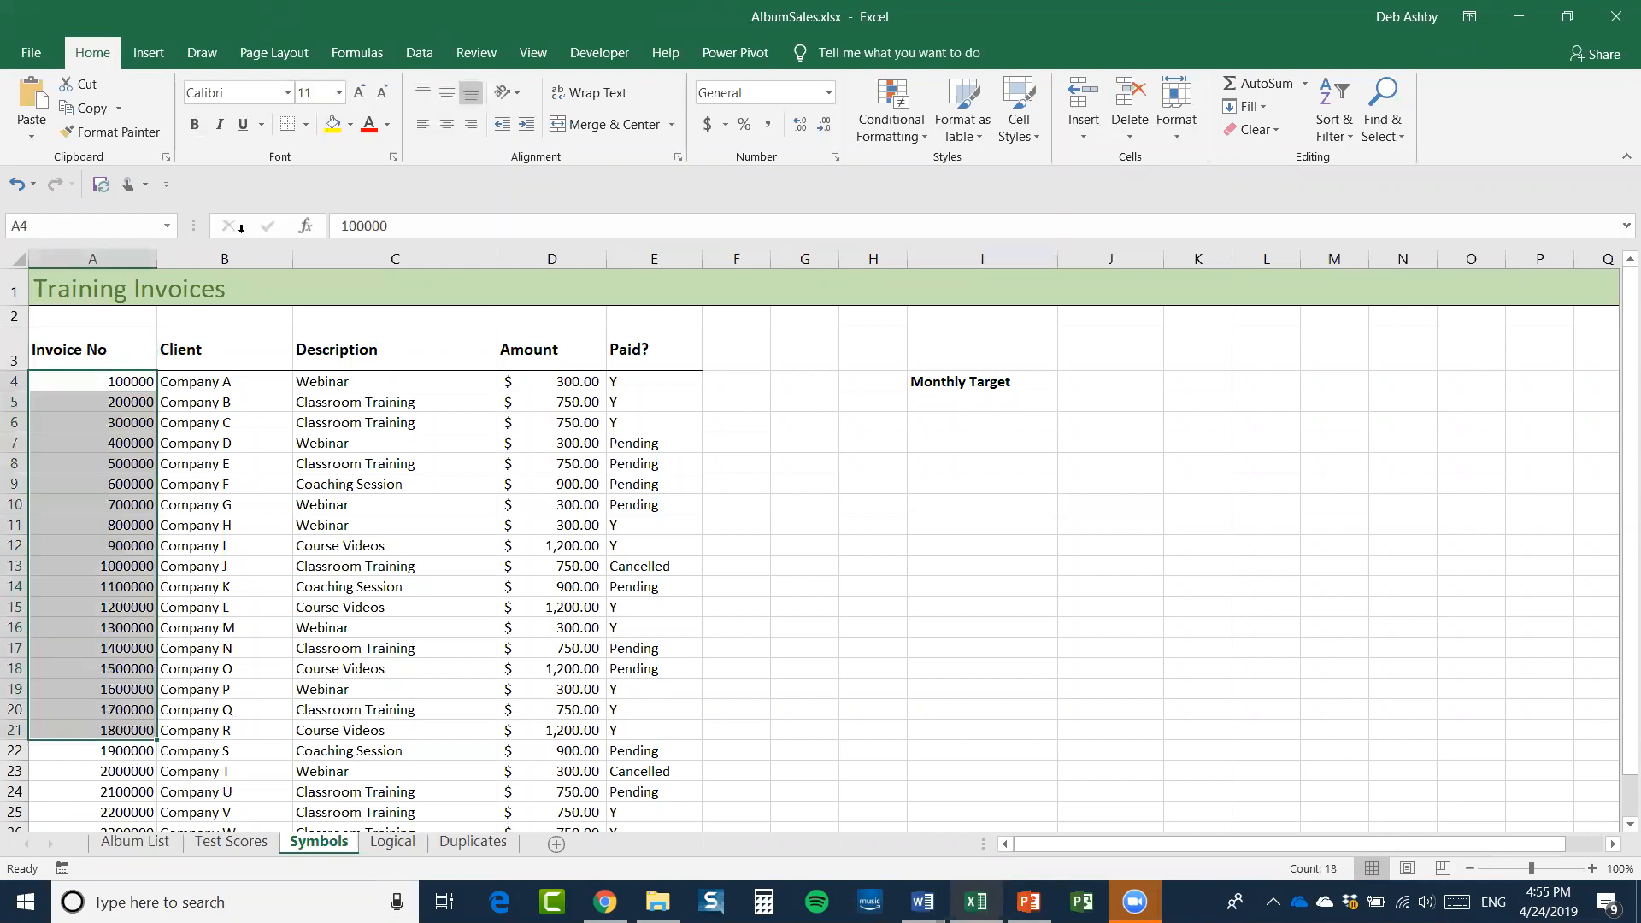
{"action": "left_click", "coordinate": [200, 351]}
{"action": "left_click_drag", "start_coordinate": [199, 382], "coordinate": [207, 631]}
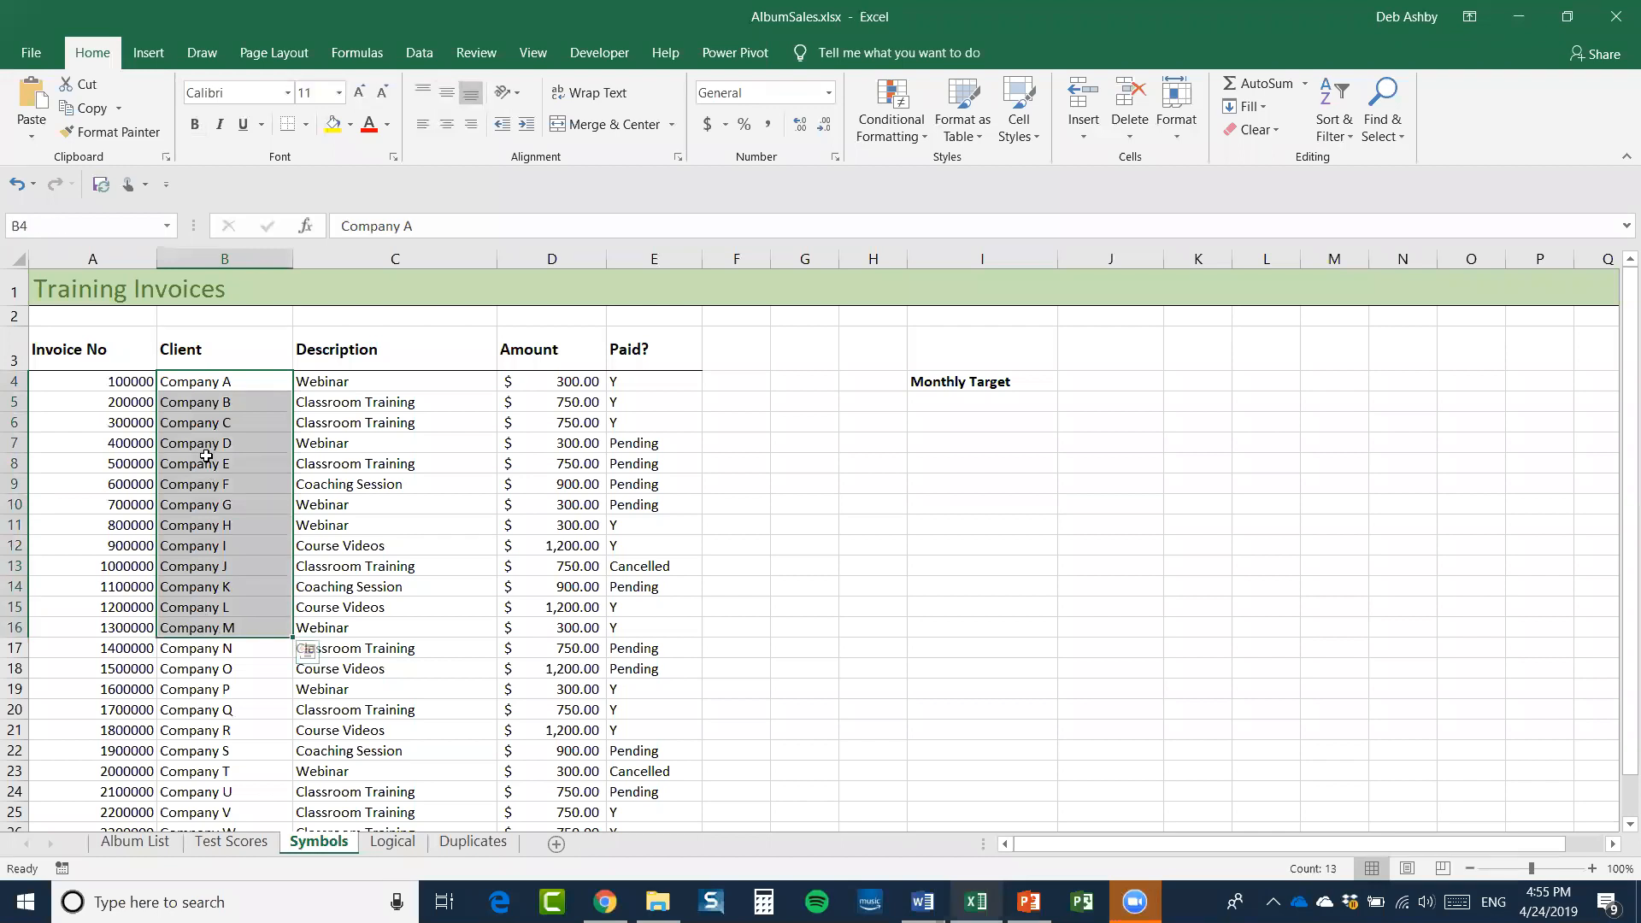
{"action": "left_click", "coordinate": [376, 381]}
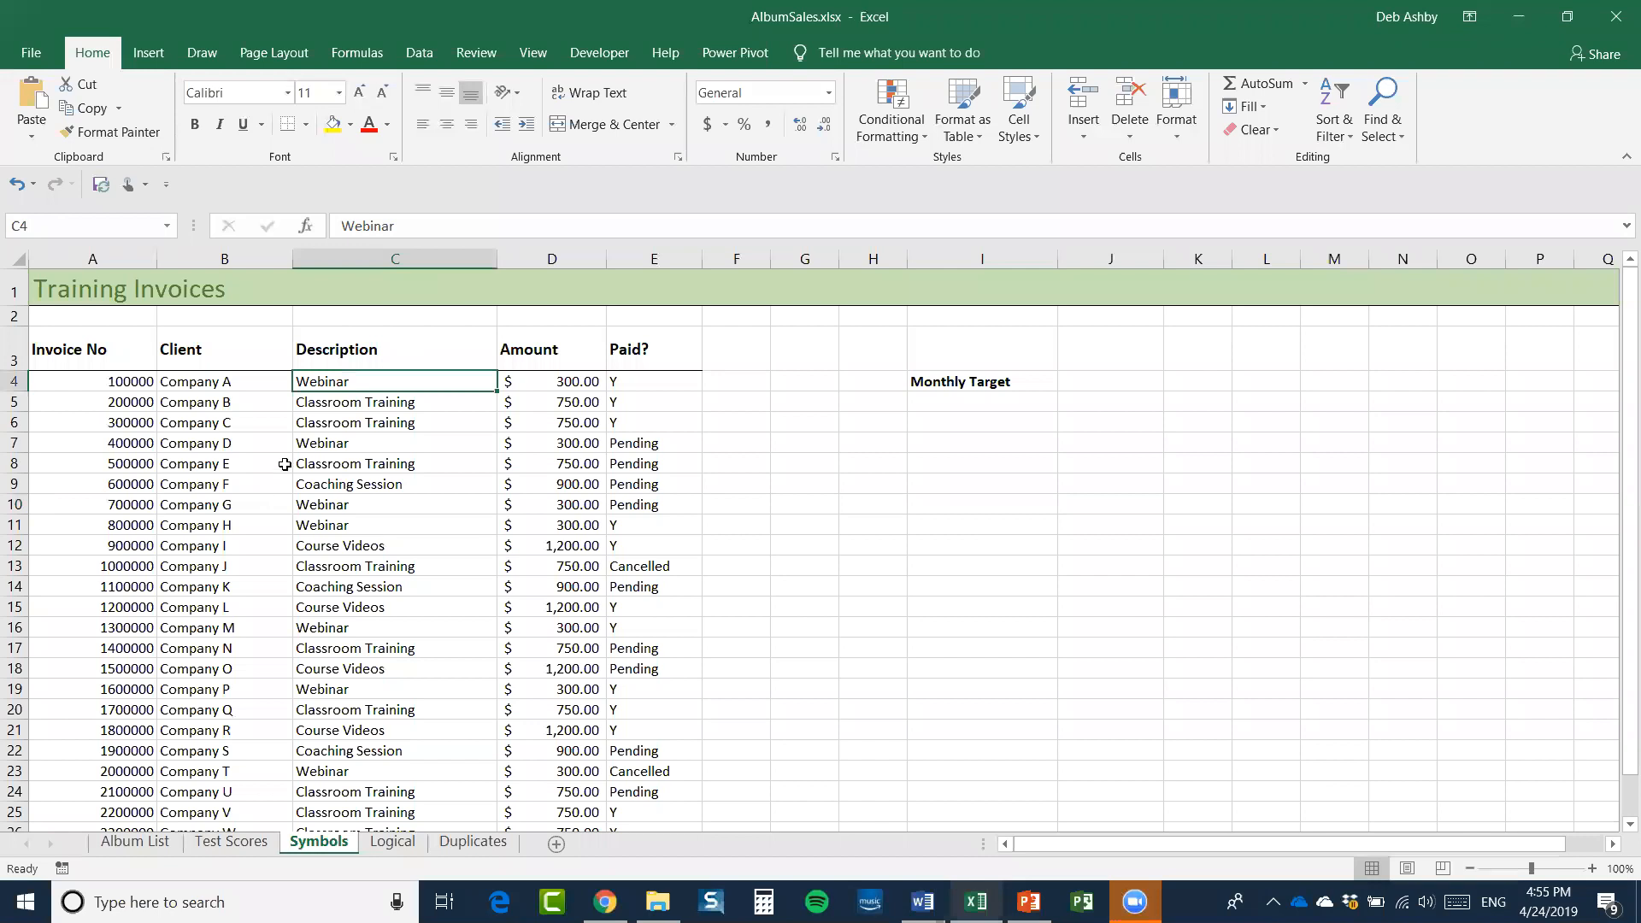
{"action": "left_click_drag", "start_coordinate": [366, 381], "coordinate": [336, 609]}
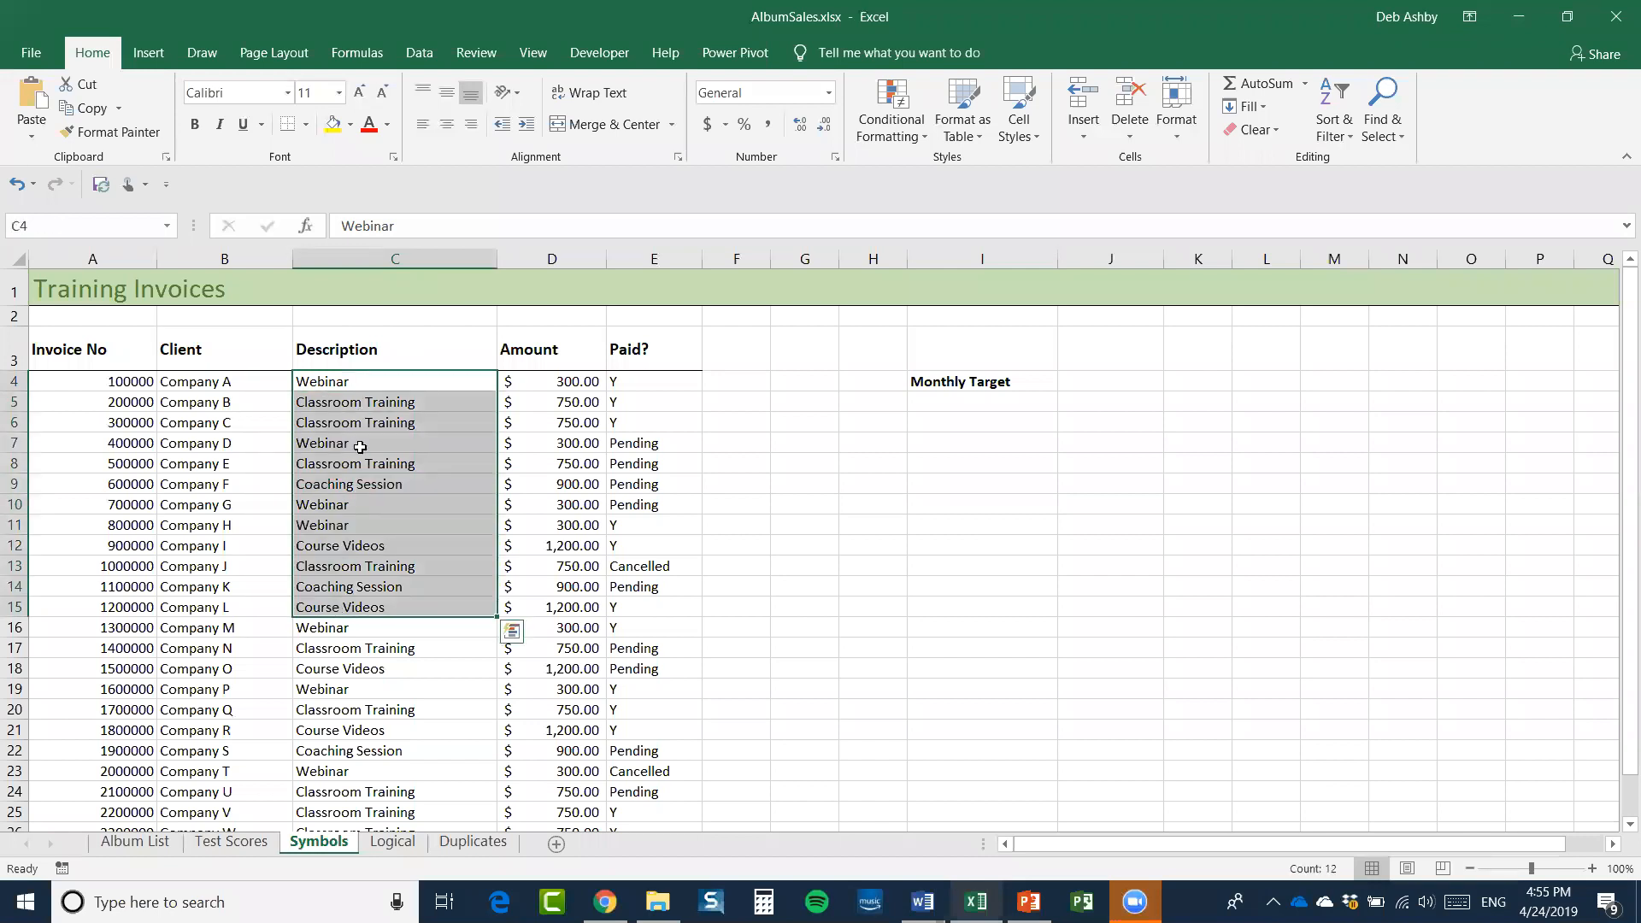
{"action": "left_click", "coordinate": [340, 382]}
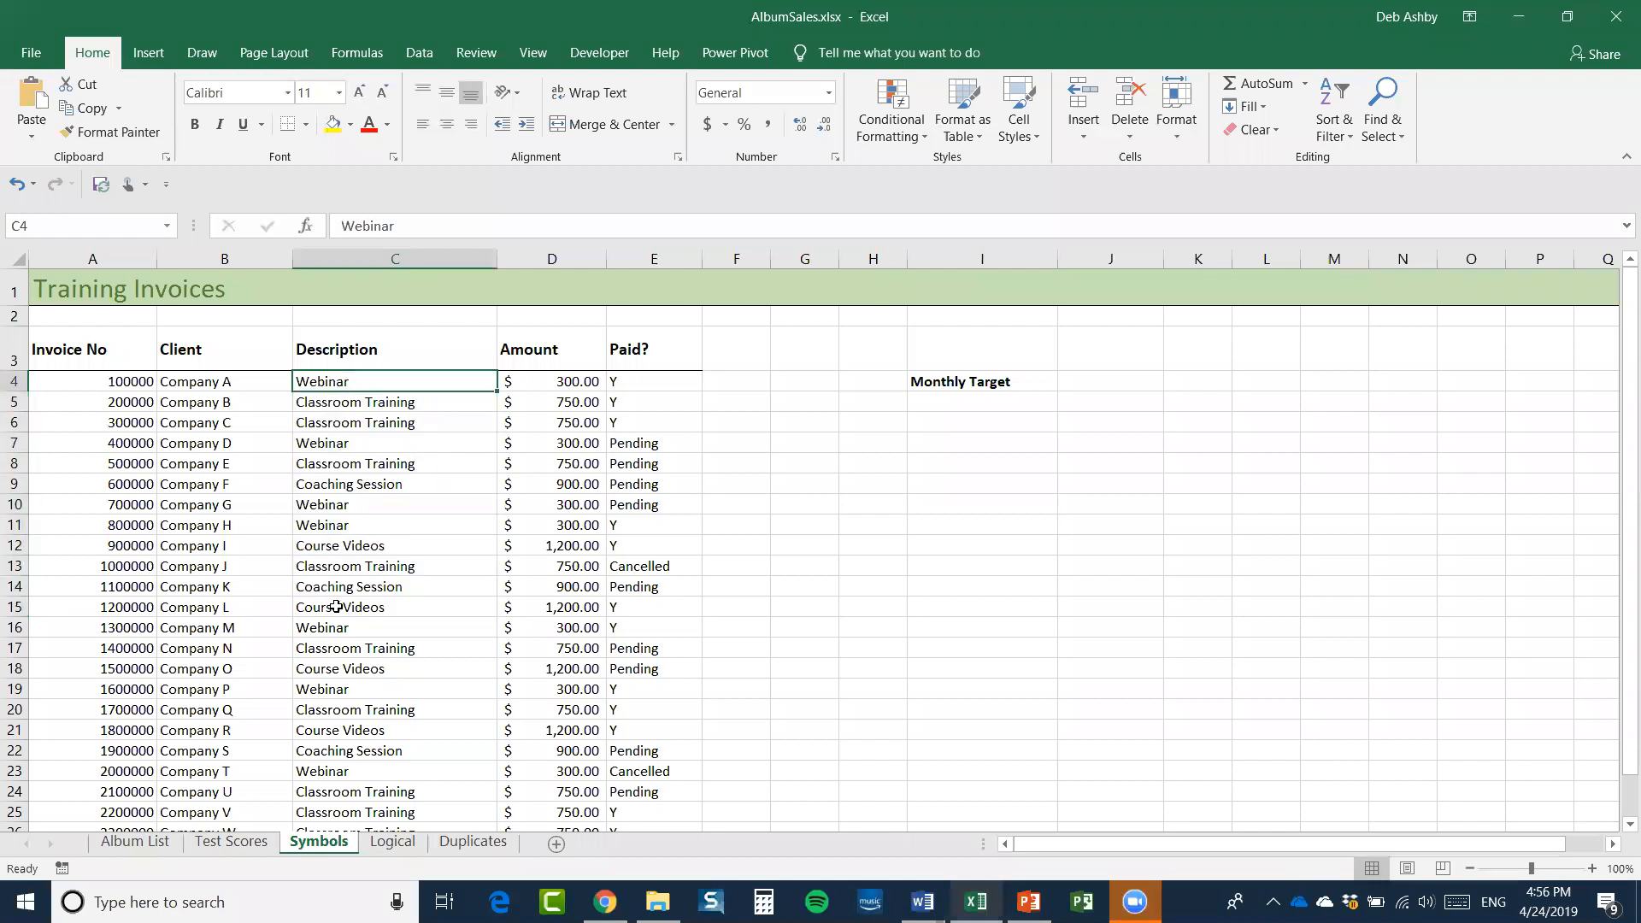
{"action": "left_click", "coordinate": [535, 381]}
{"action": "left_click", "coordinate": [504, 587], "text": "shift"}
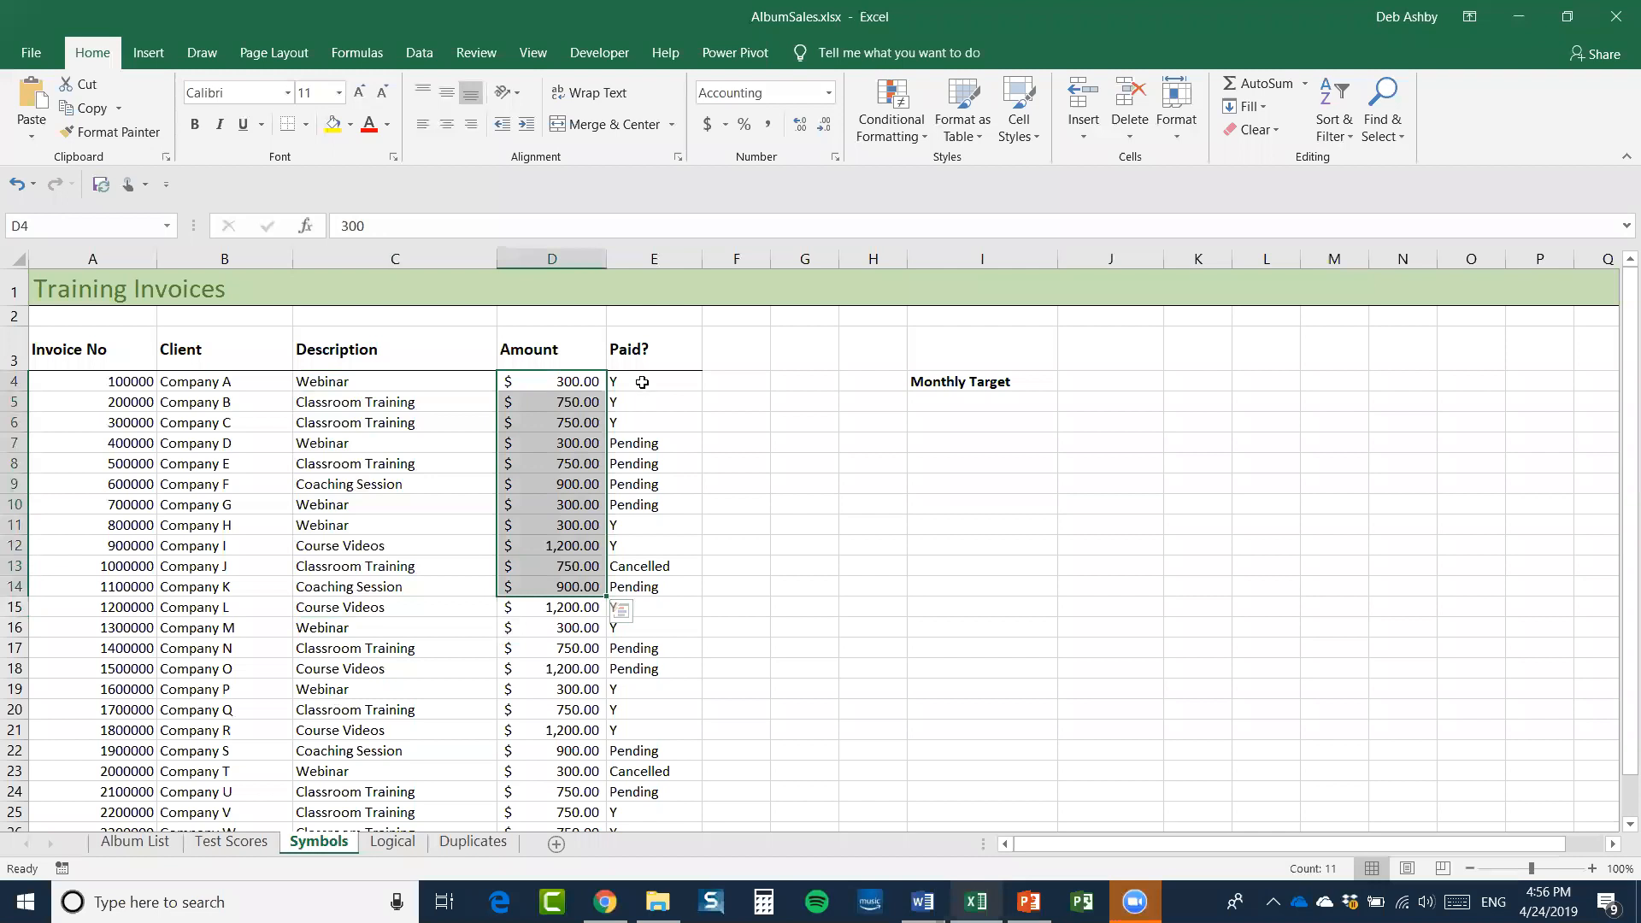
Examine the different payment statuses in the Paid? column, including the Y, Pending and Cancelled entries
{"action": "left_click_drag", "start_coordinate": [639, 383], "coordinate": [650, 588]}
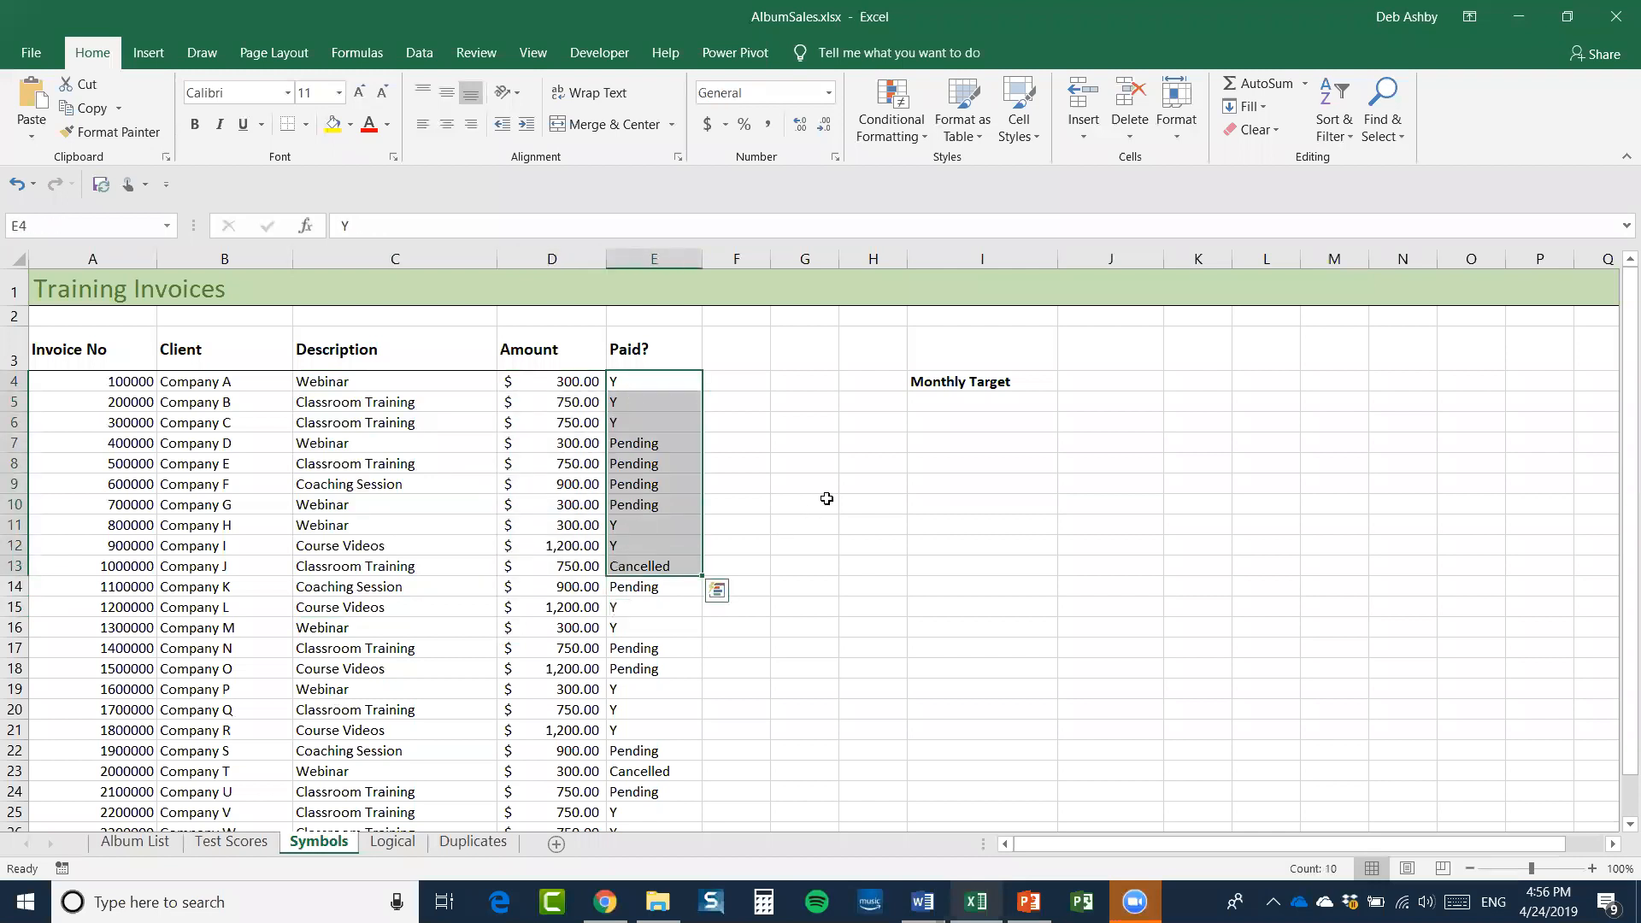
{"action": "left_click", "coordinate": [820, 500]}
{"action": "left_click", "coordinate": [645, 402]}
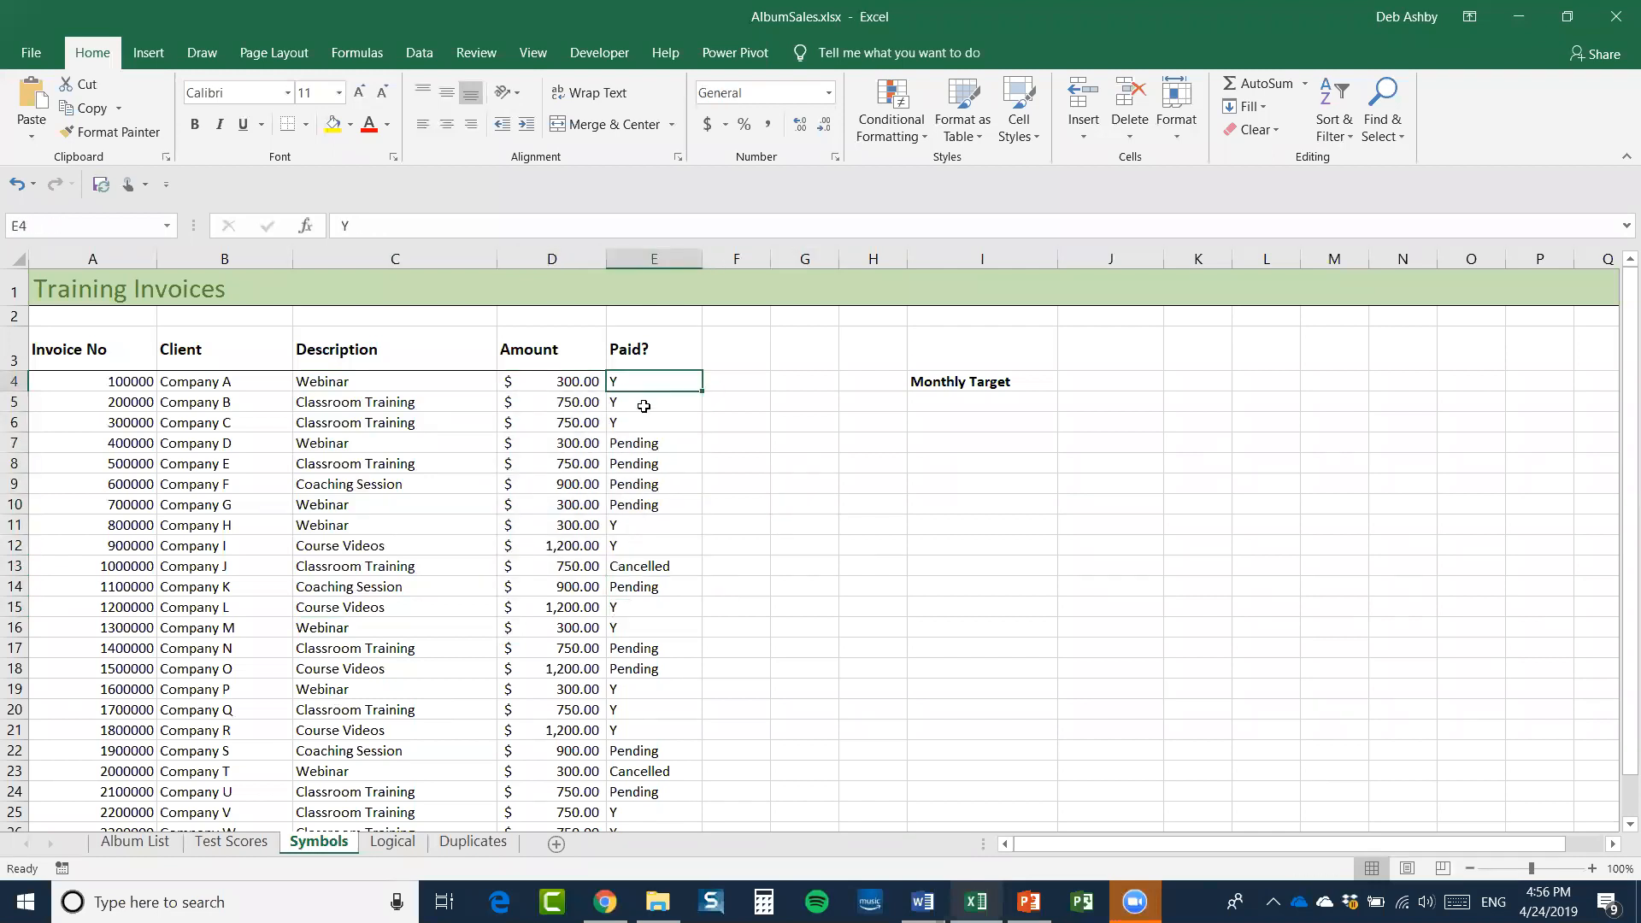
{"action": "left_click", "coordinate": [639, 423]}
{"action": "left_click", "coordinate": [648, 445]}
{"action": "left_click", "coordinate": [649, 466]}
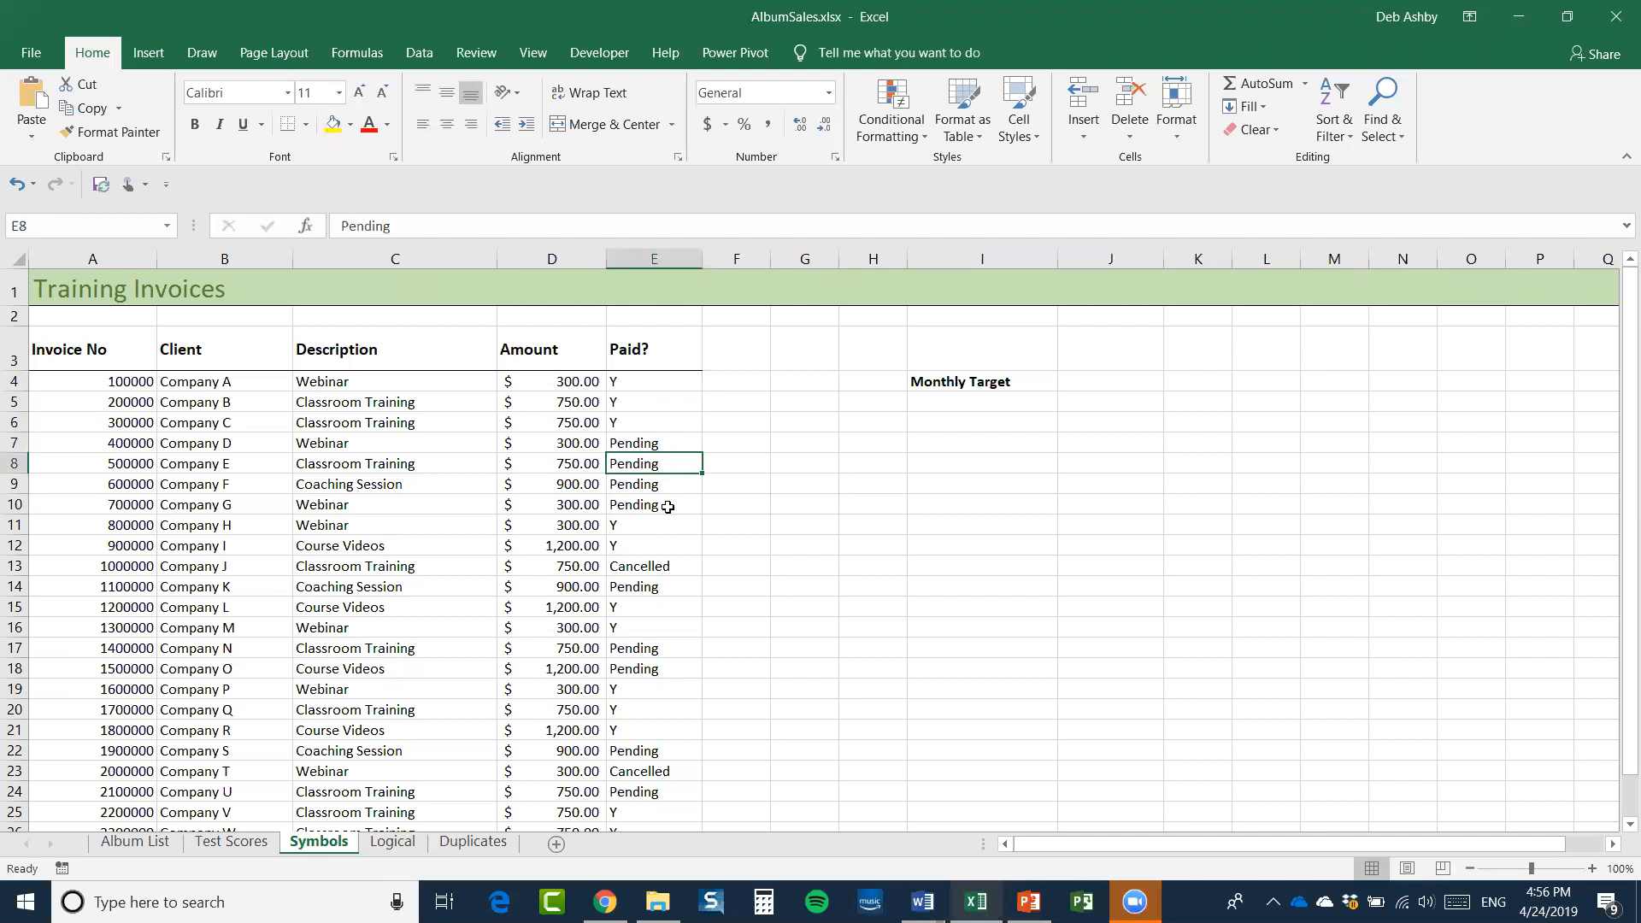
{"action": "left_click", "coordinate": [651, 571]}
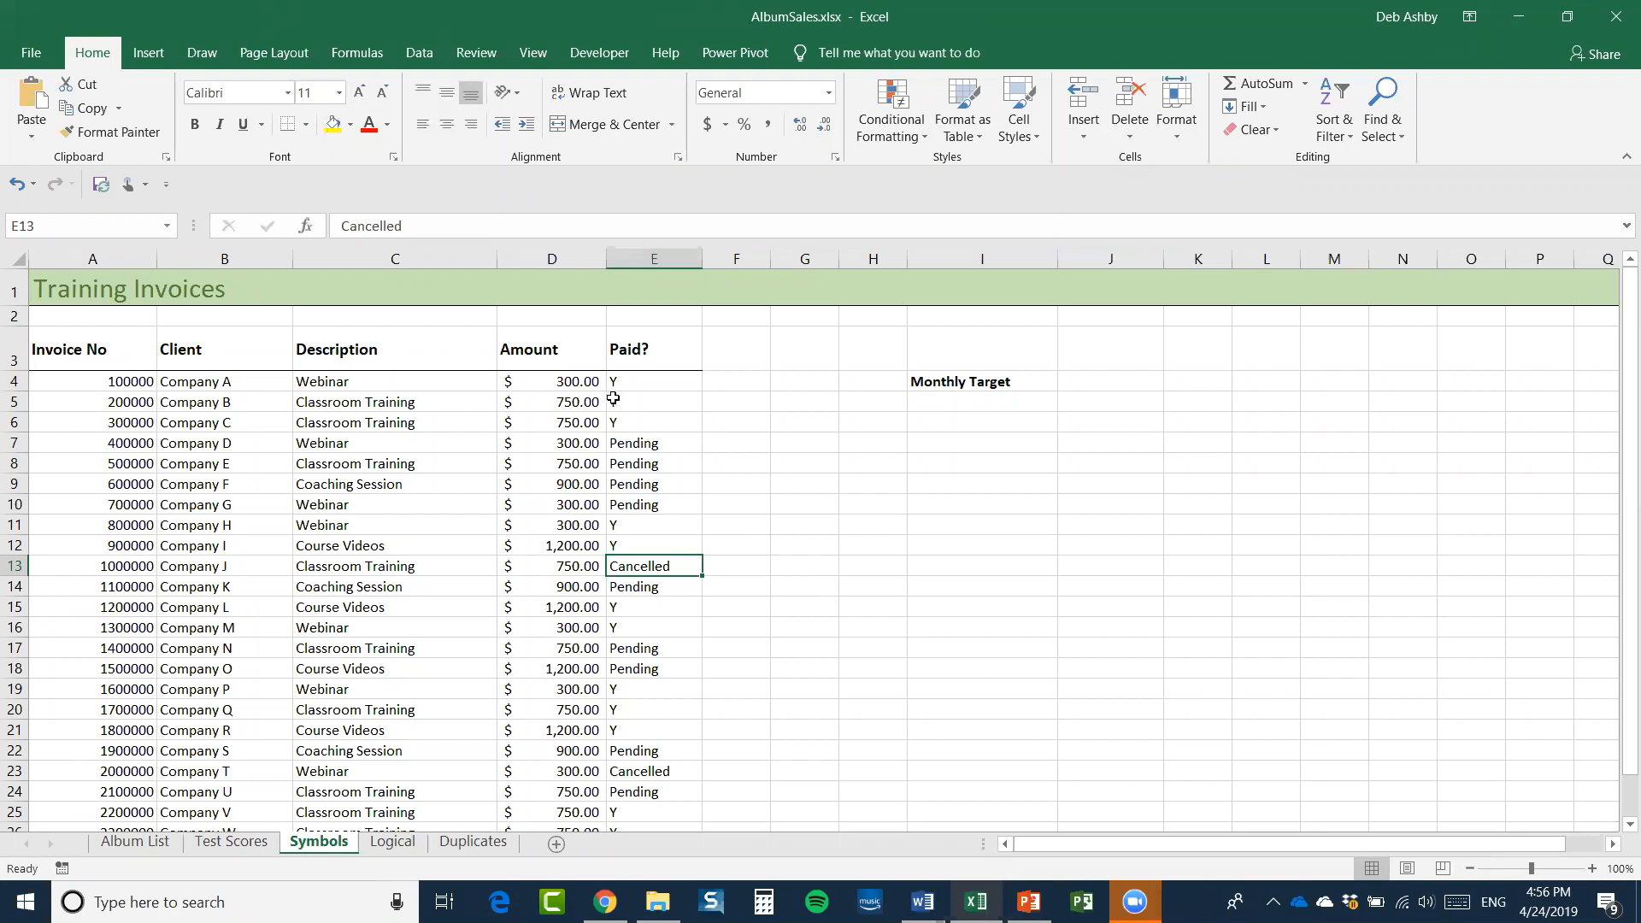
{"action": "left_click", "coordinate": [635, 382]}
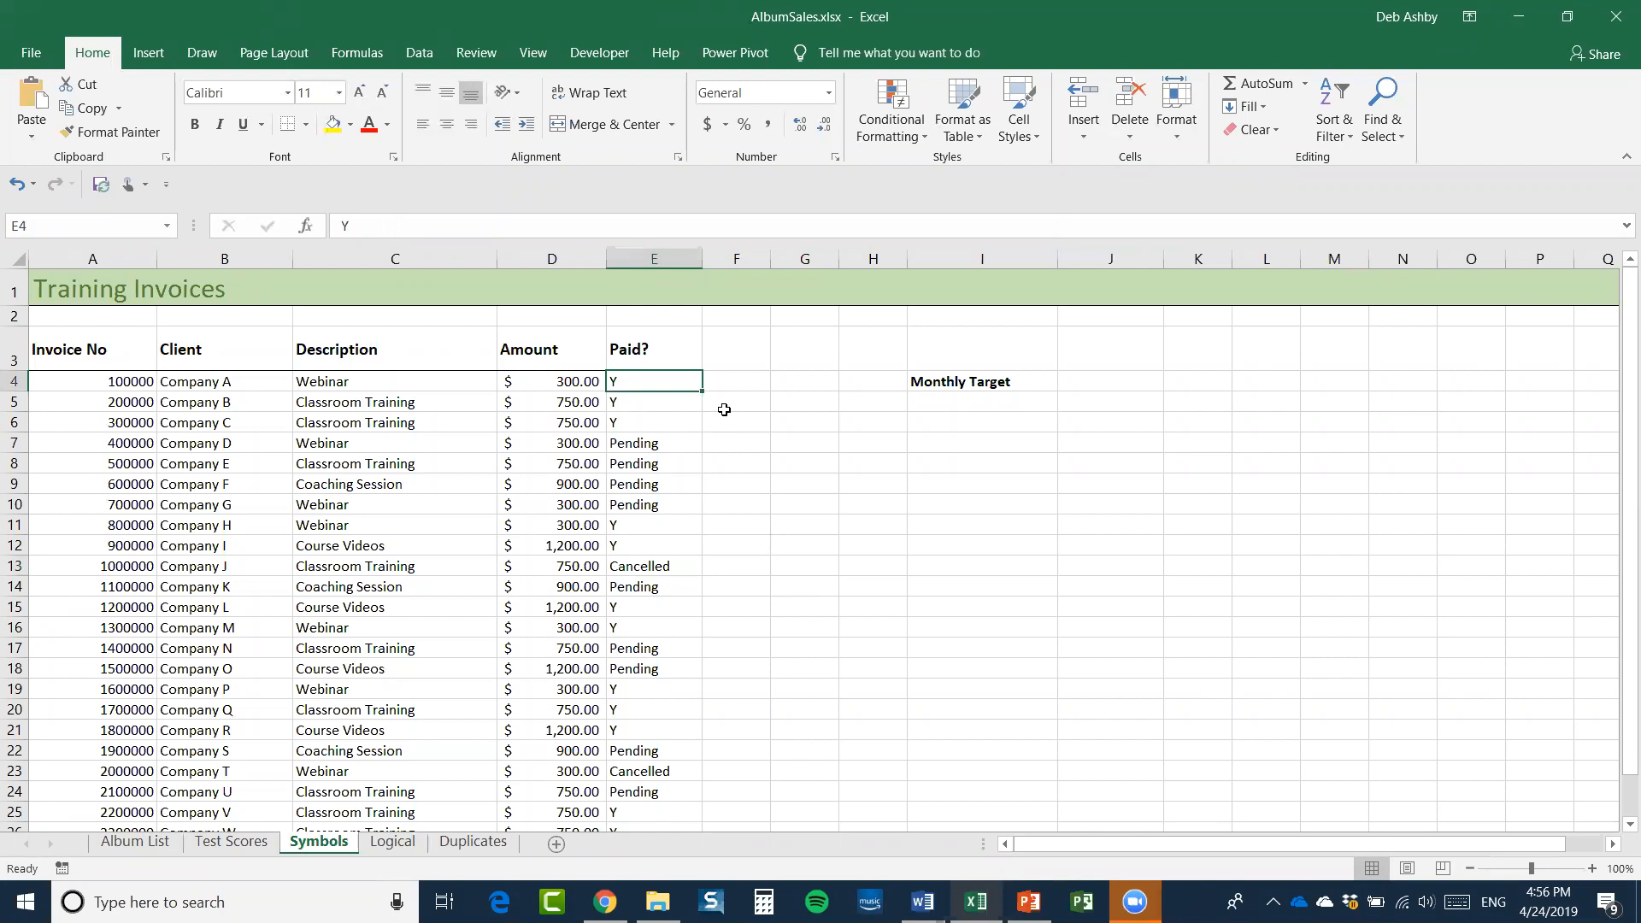
{"action": "left_click", "coordinate": [744, 382]}
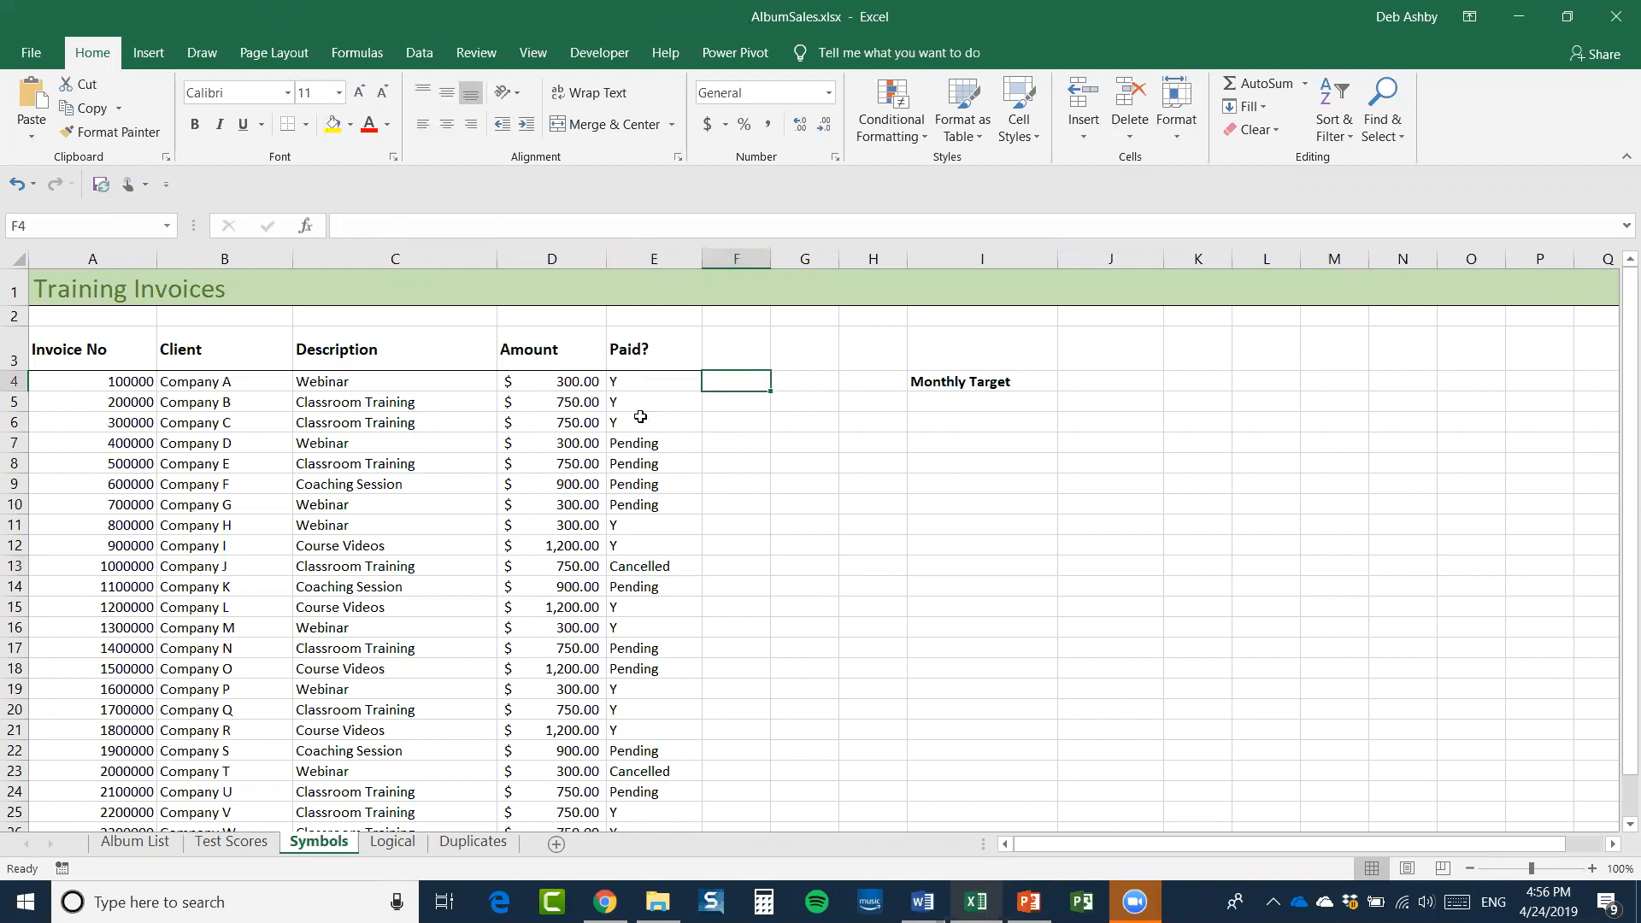
{"action": "left_click", "coordinate": [648, 382]}
{"action": "left_click", "coordinate": [641, 403]}
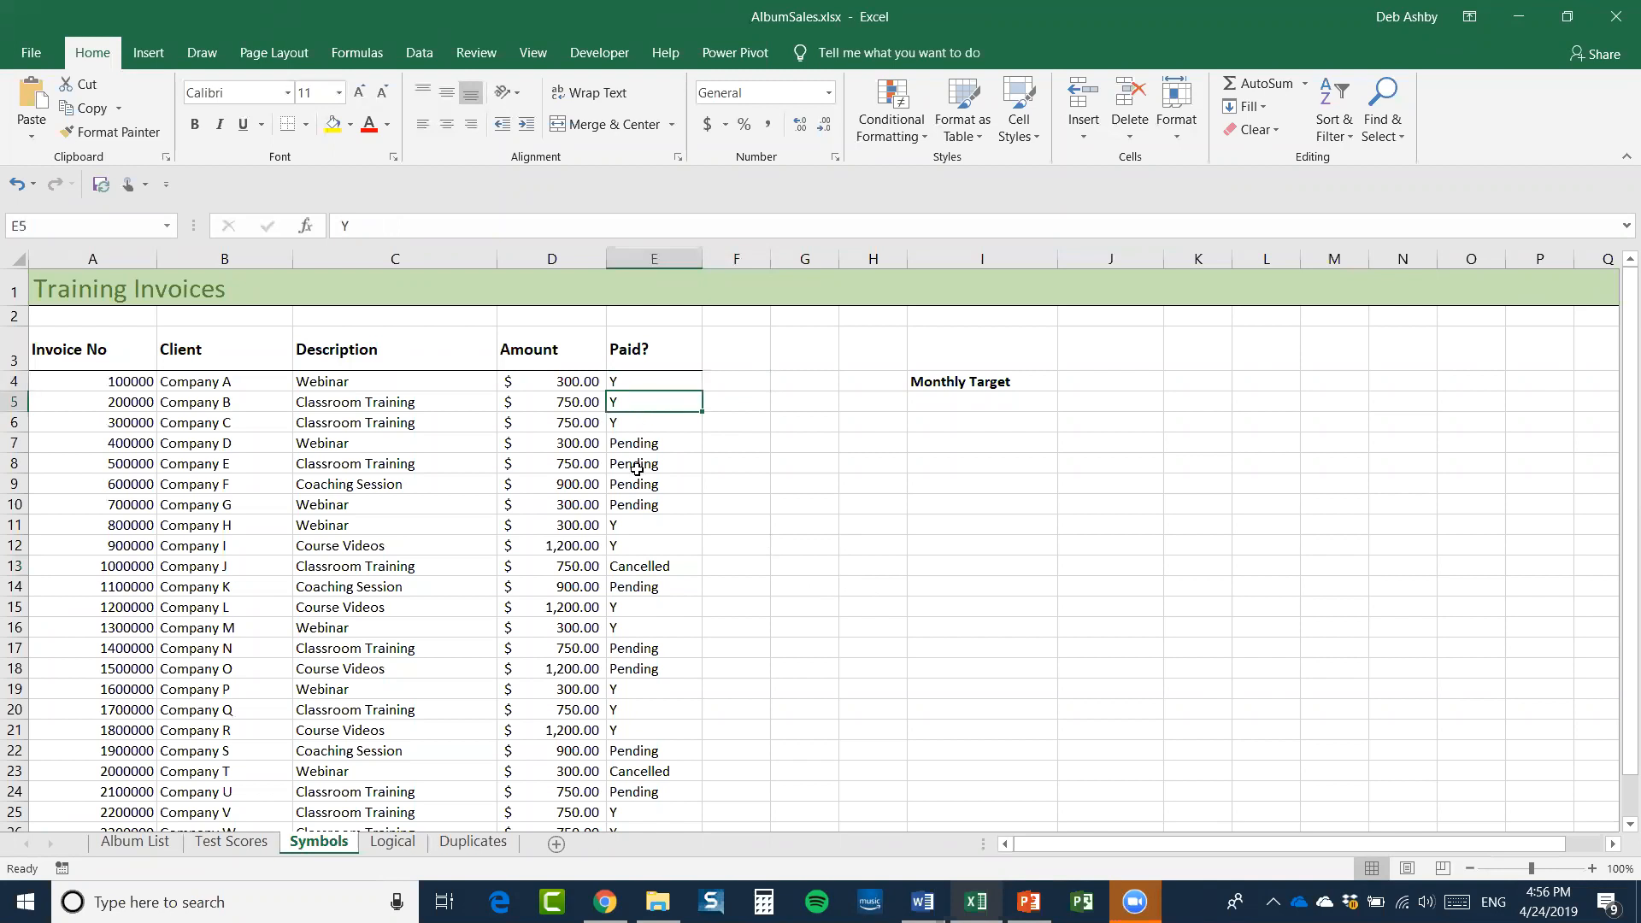
{"action": "left_click", "coordinate": [652, 383]}
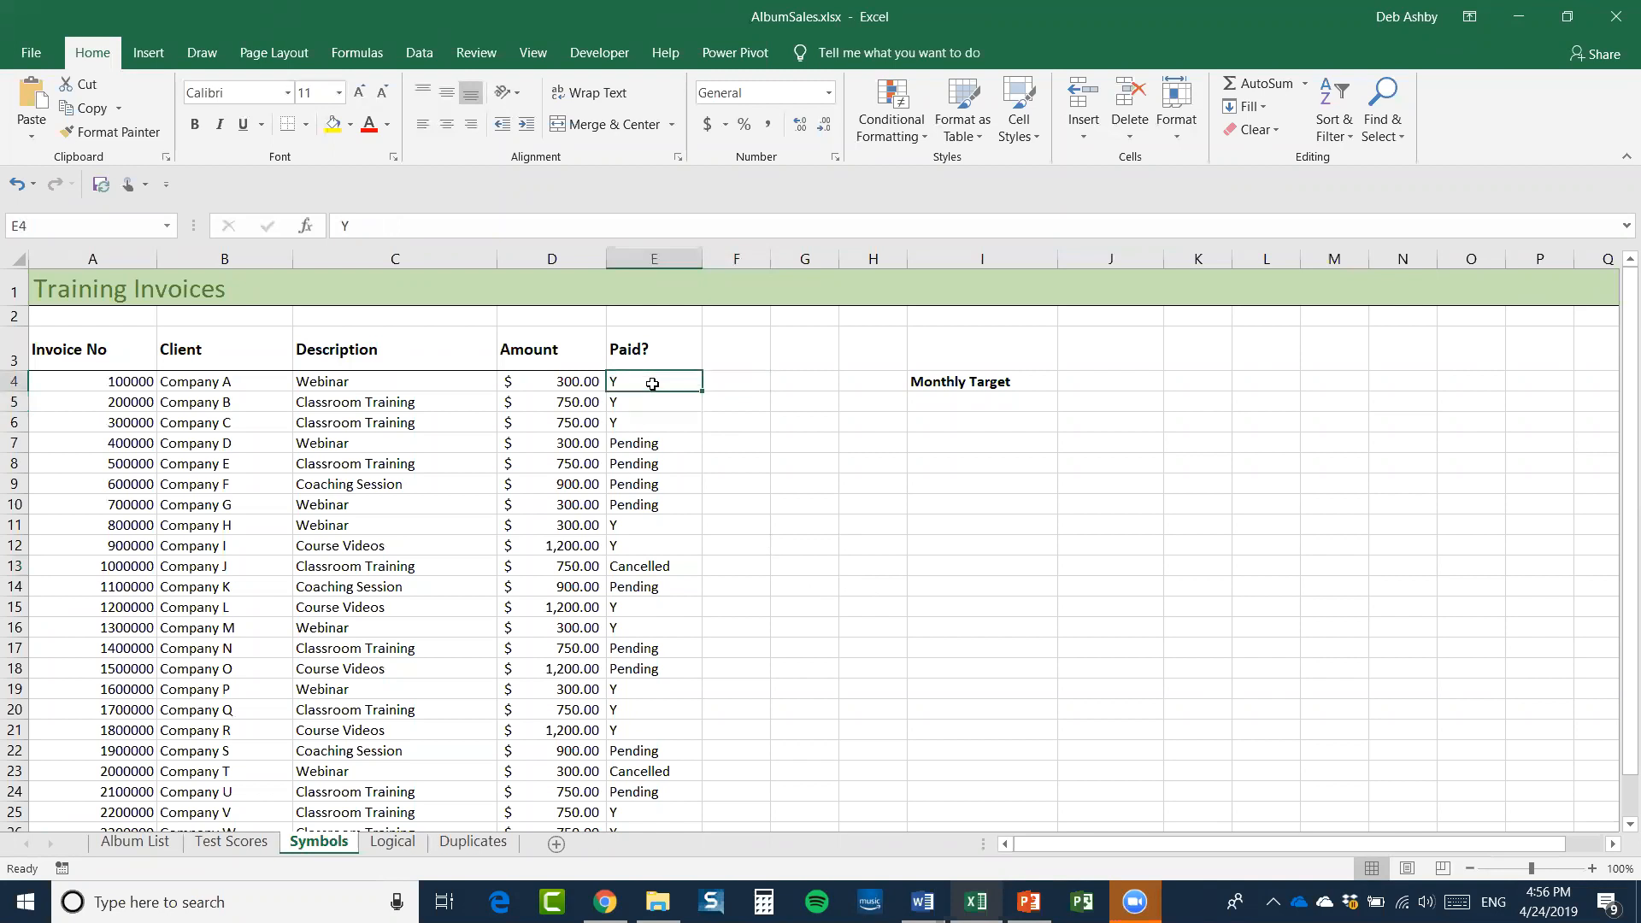
{"action": "left_click", "coordinate": [645, 444]}
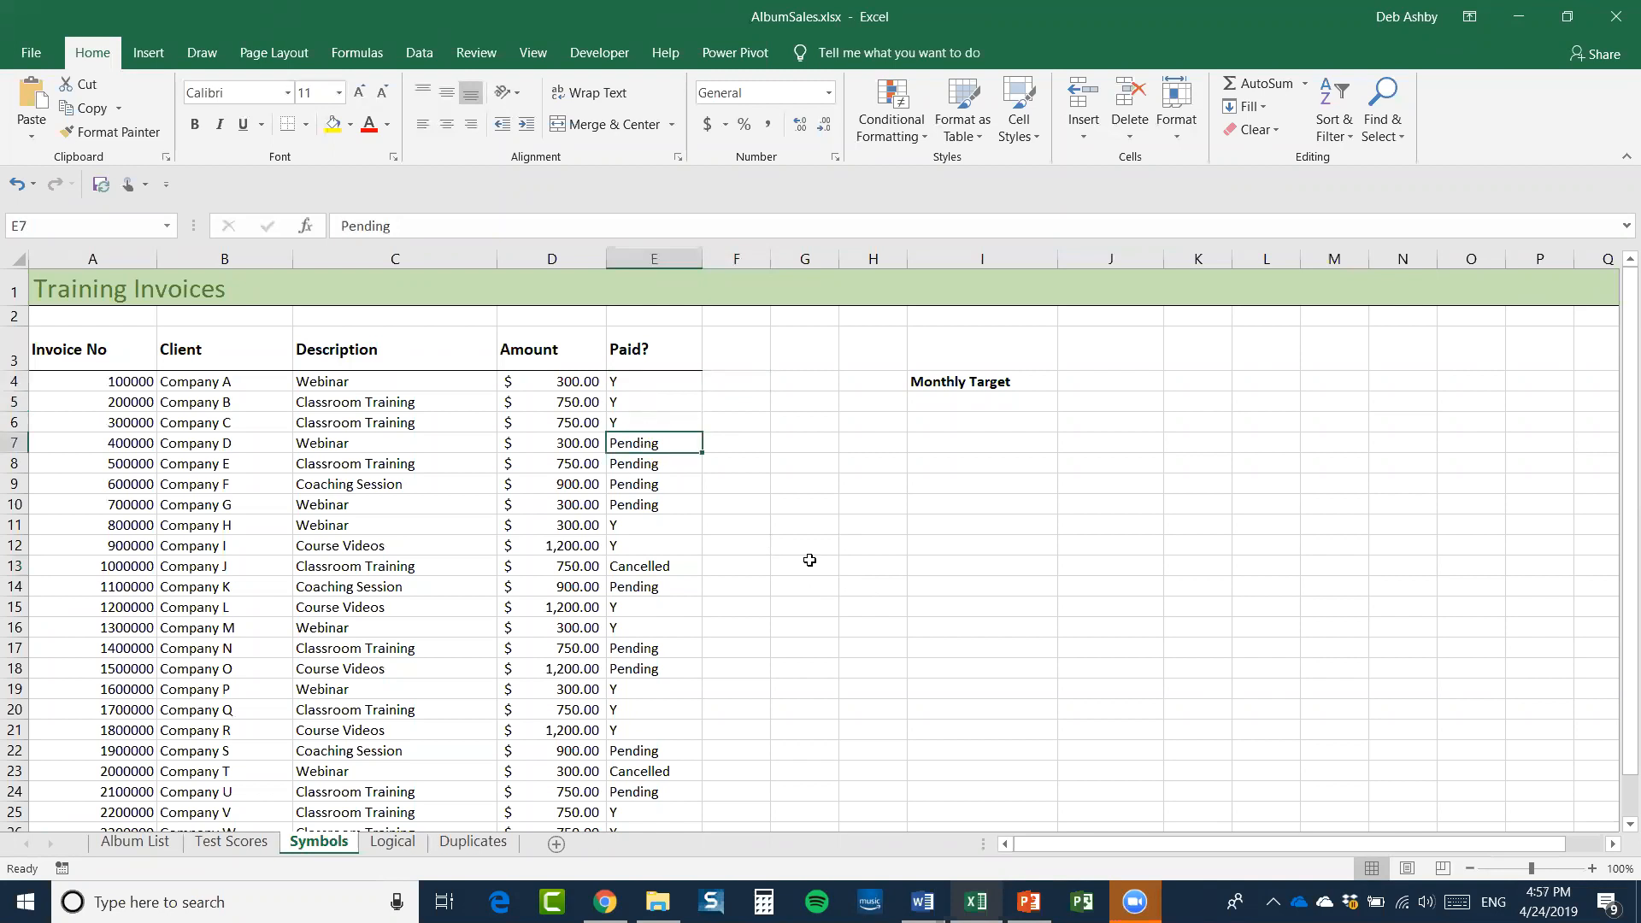
{"action": "left_click", "coordinate": [642, 568]}
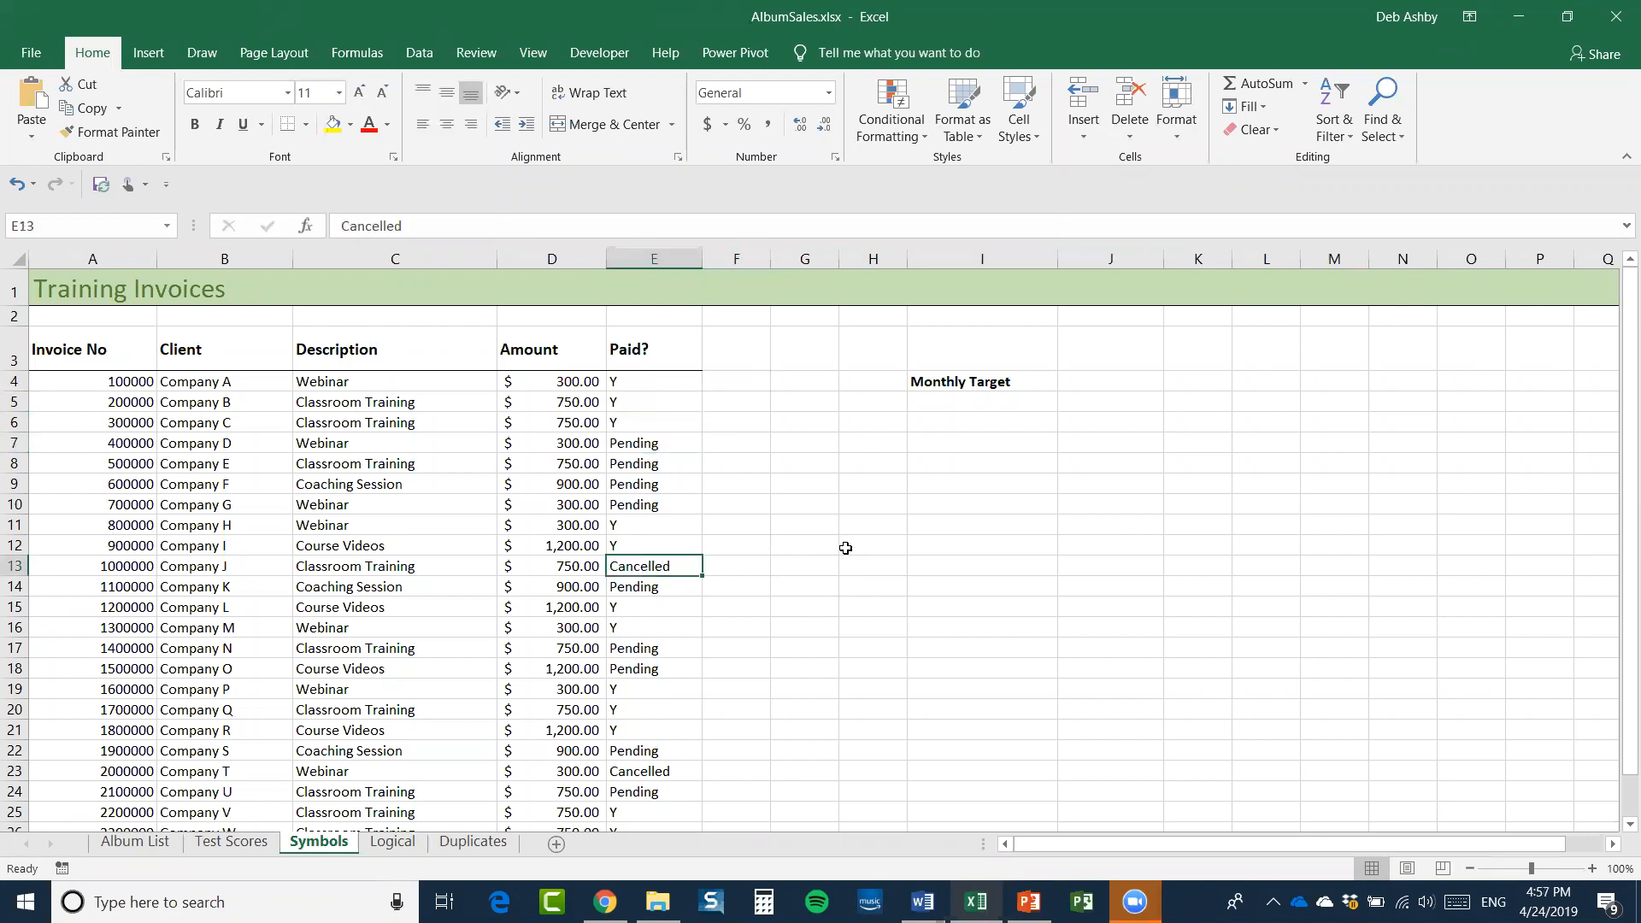
Insert the Wingdings 2 check mark symbol, character code 80, into cell I6 below the Monthly Target heading
{"action": "left_click", "coordinate": [941, 425]}
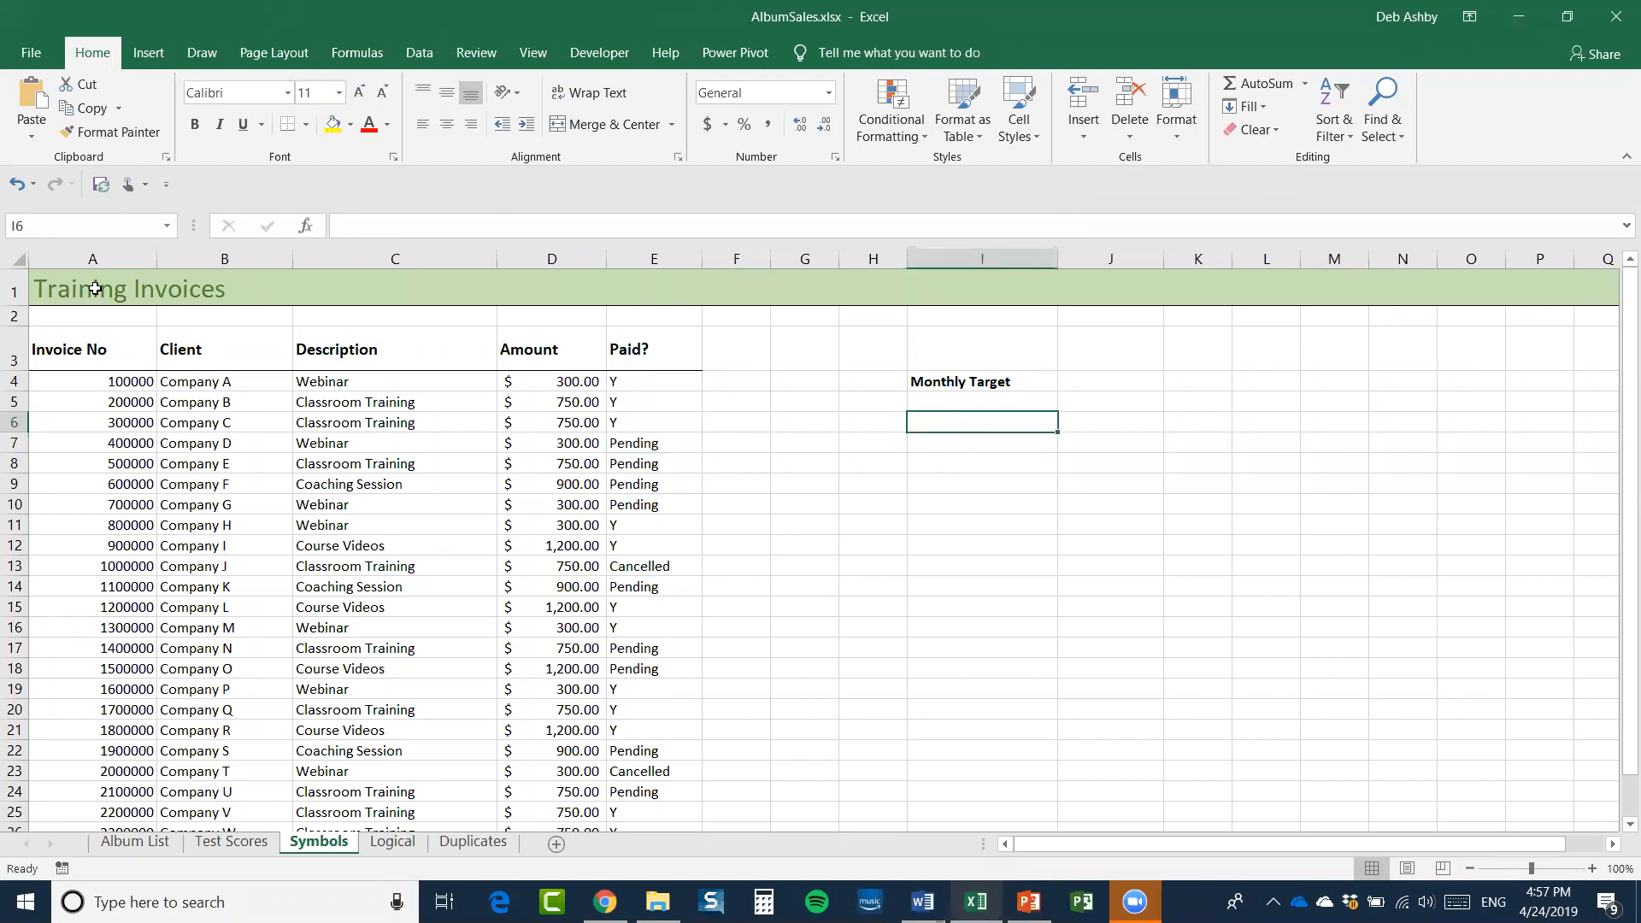
{"action": "left_click", "coordinate": [147, 53]}
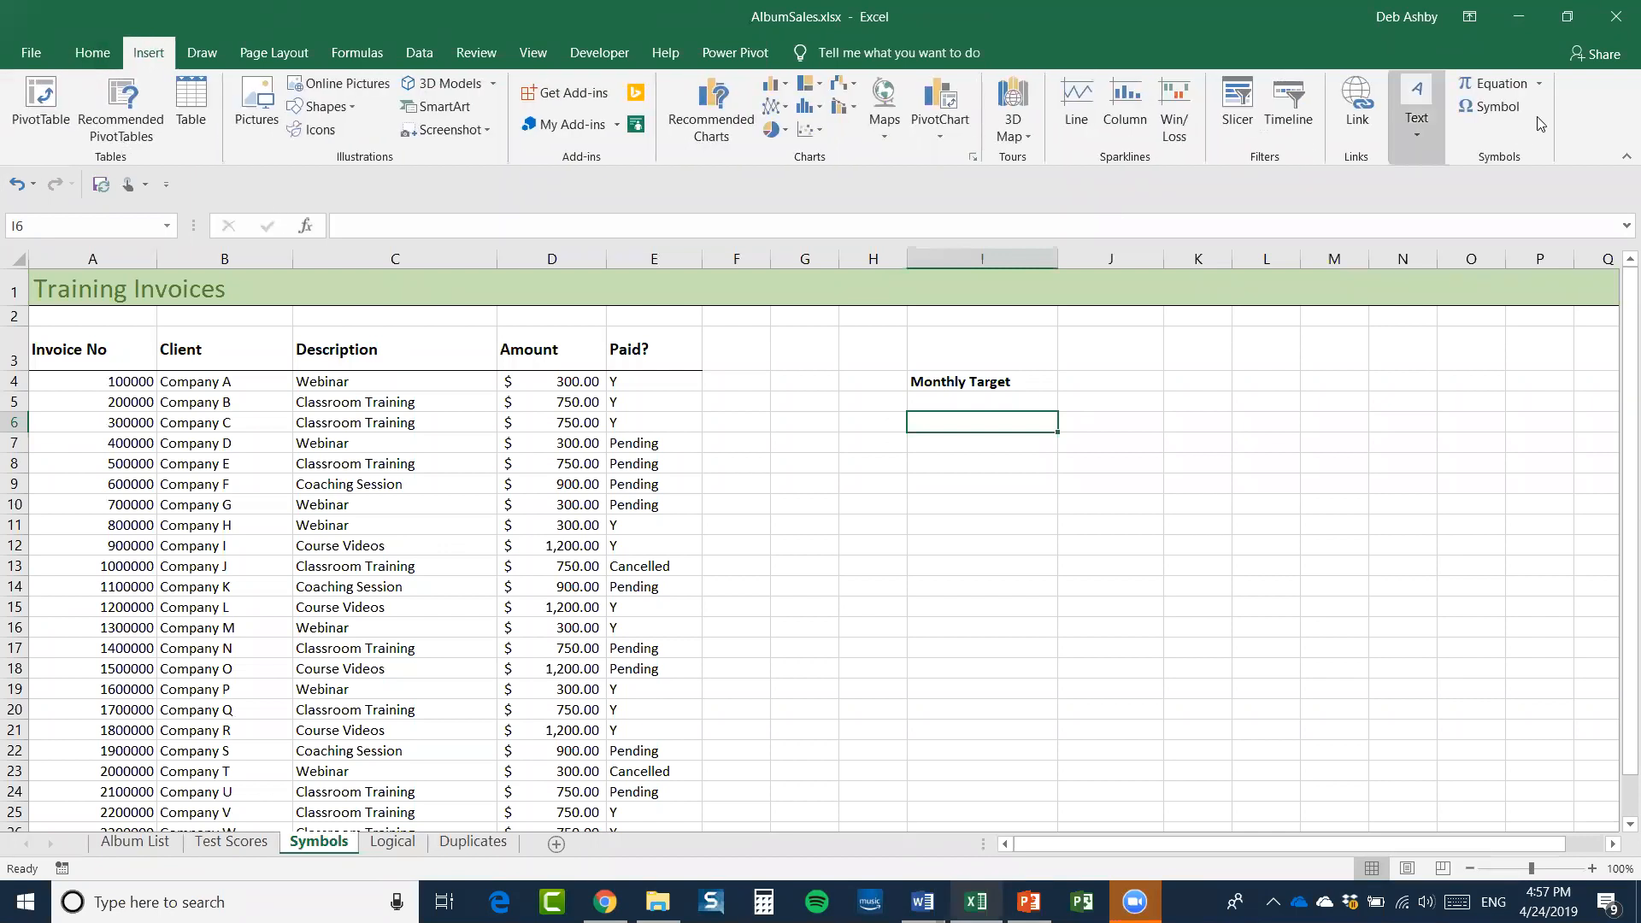
{"action": "left_click", "coordinate": [1489, 106]}
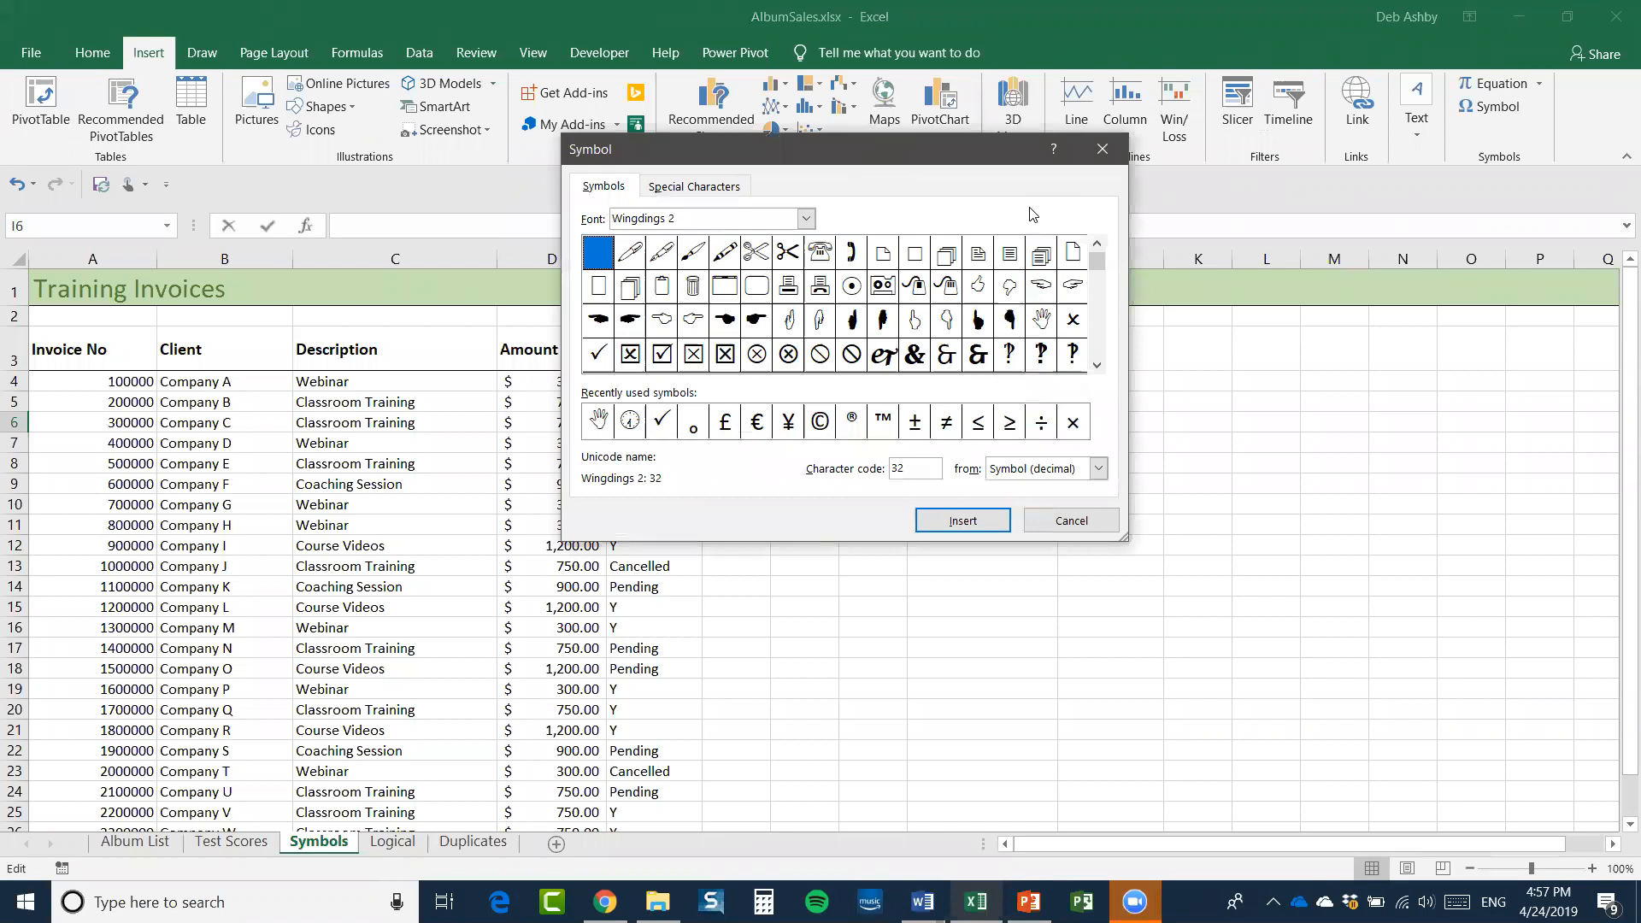
{"action": "left_click_drag", "start_coordinate": [853, 149], "coordinate": [501, 172]}
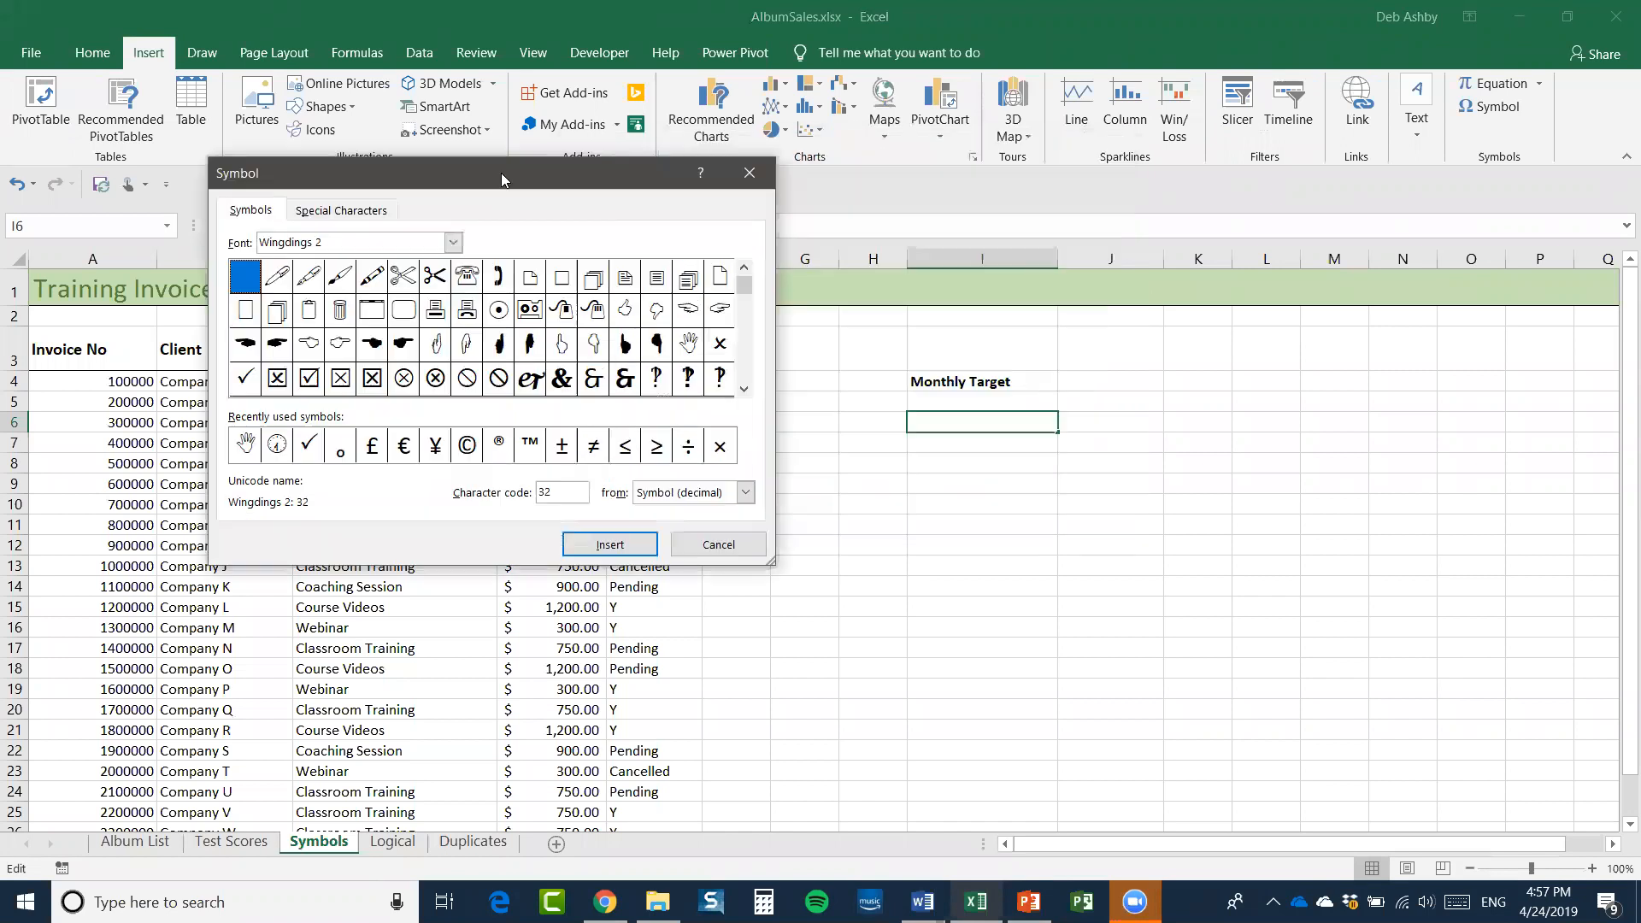
{"action": "left_click", "coordinate": [453, 244]}
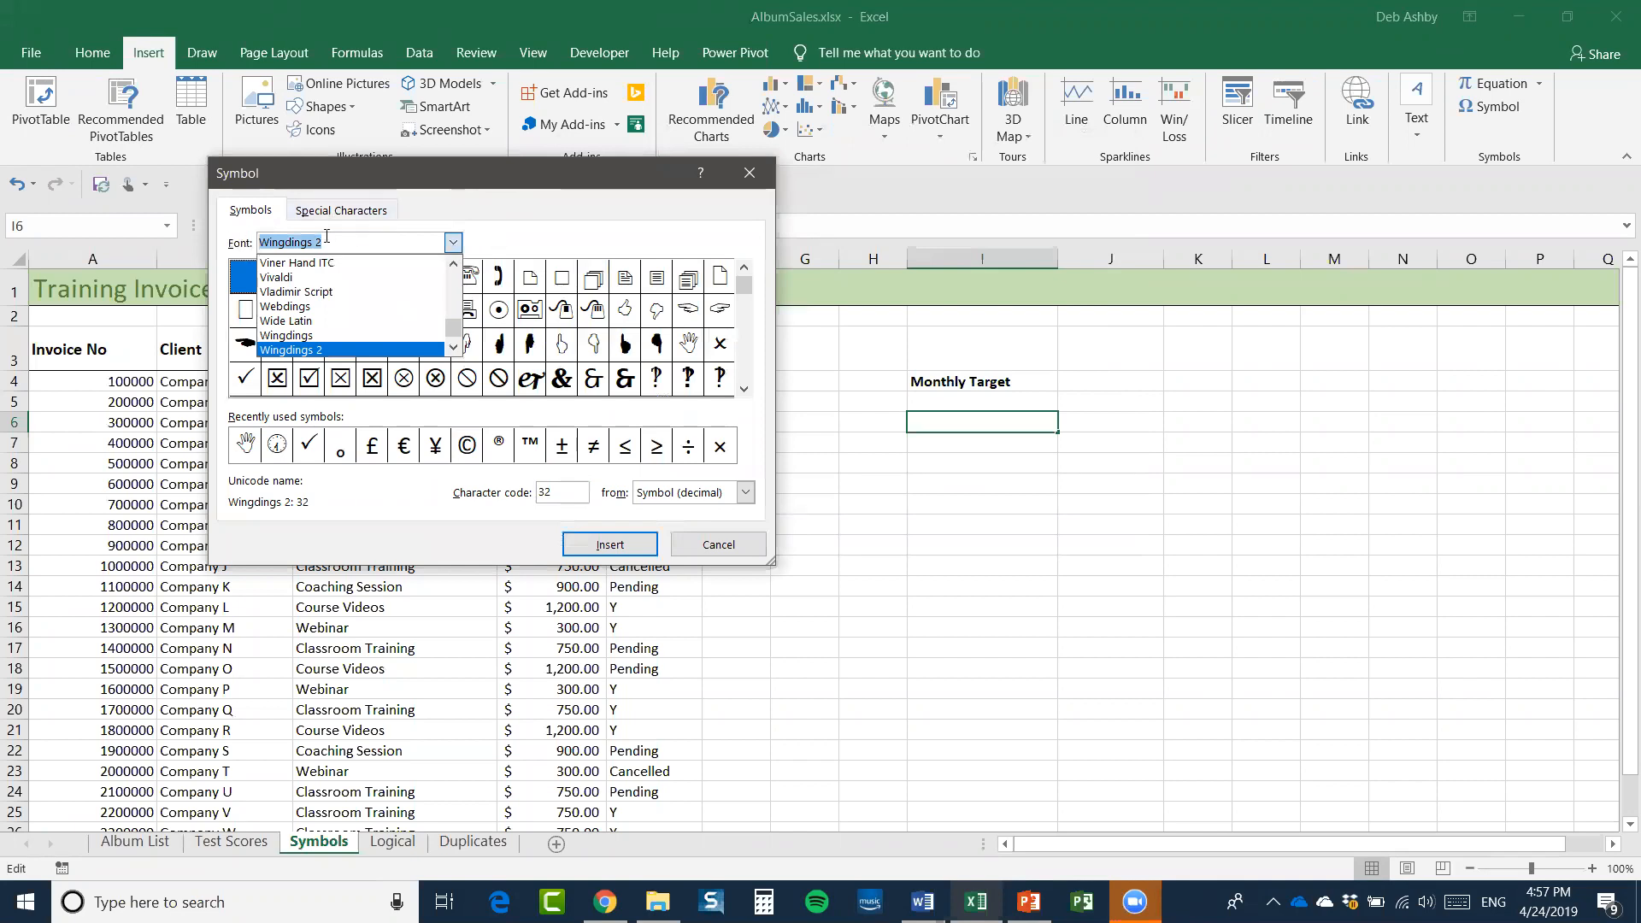
{"action": "left_click", "coordinate": [511, 243]}
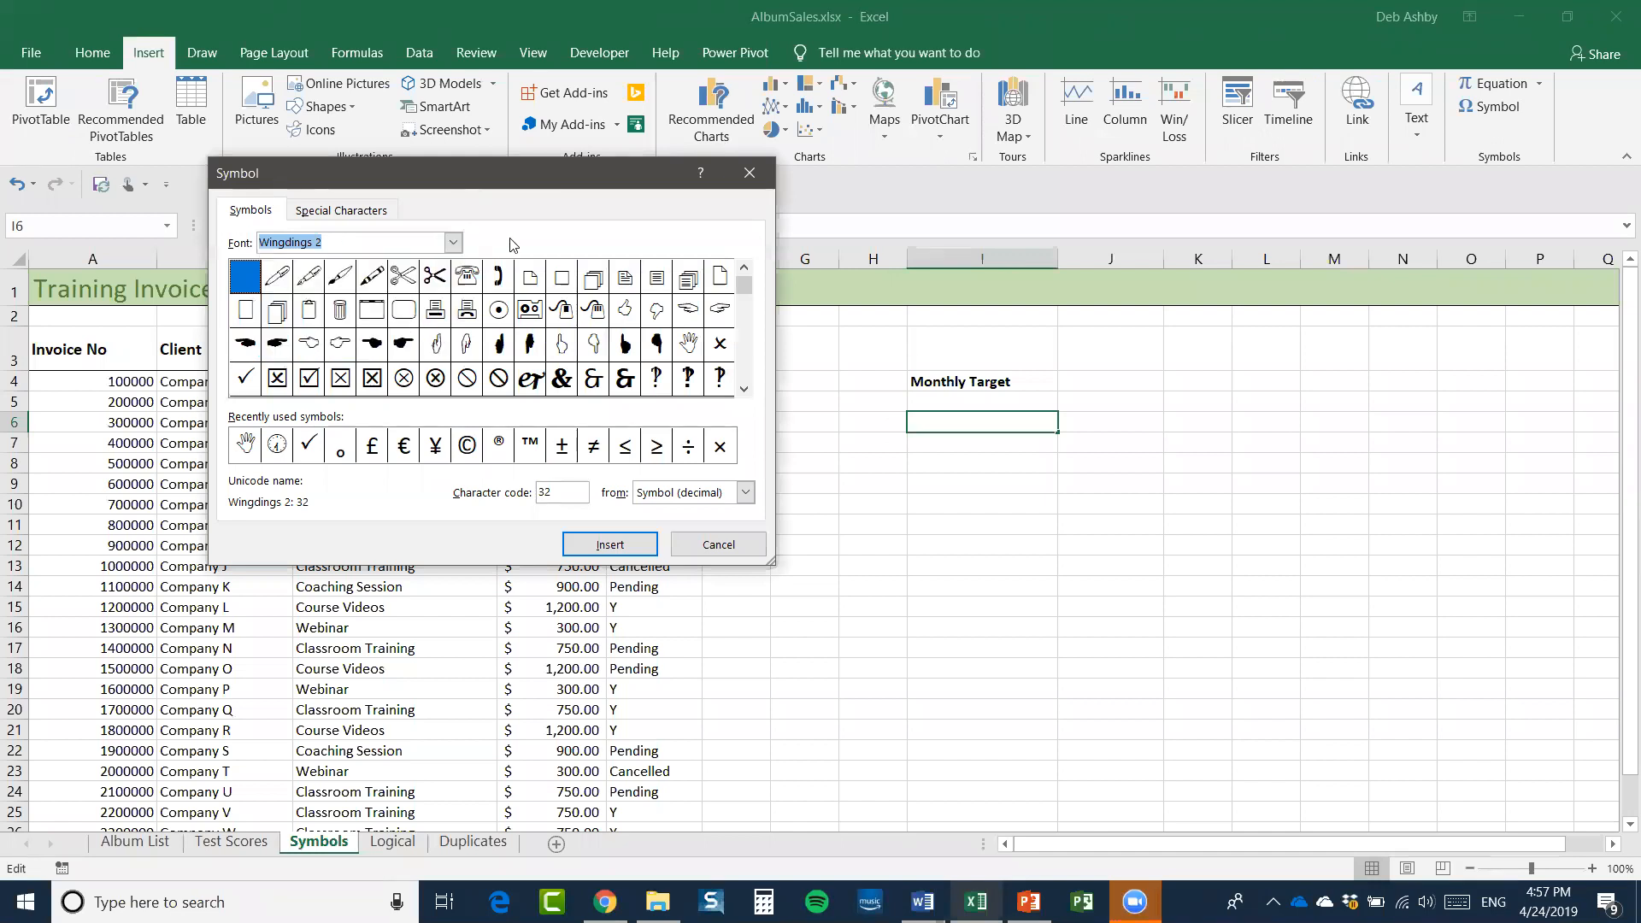
{"action": "left_click_drag", "start_coordinate": [746, 291], "coordinate": [740, 320]}
{"action": "left_click", "coordinate": [751, 289]}
{"action": "mouse_move", "coordinate": [564, 171]}
{"action": "left_mouse_down"}
{"action": "mouse_move", "coordinate": [494, 171]}
{"action": "mouse_move", "coordinate": [555, 170]}
{"action": "left_mouse_up"}
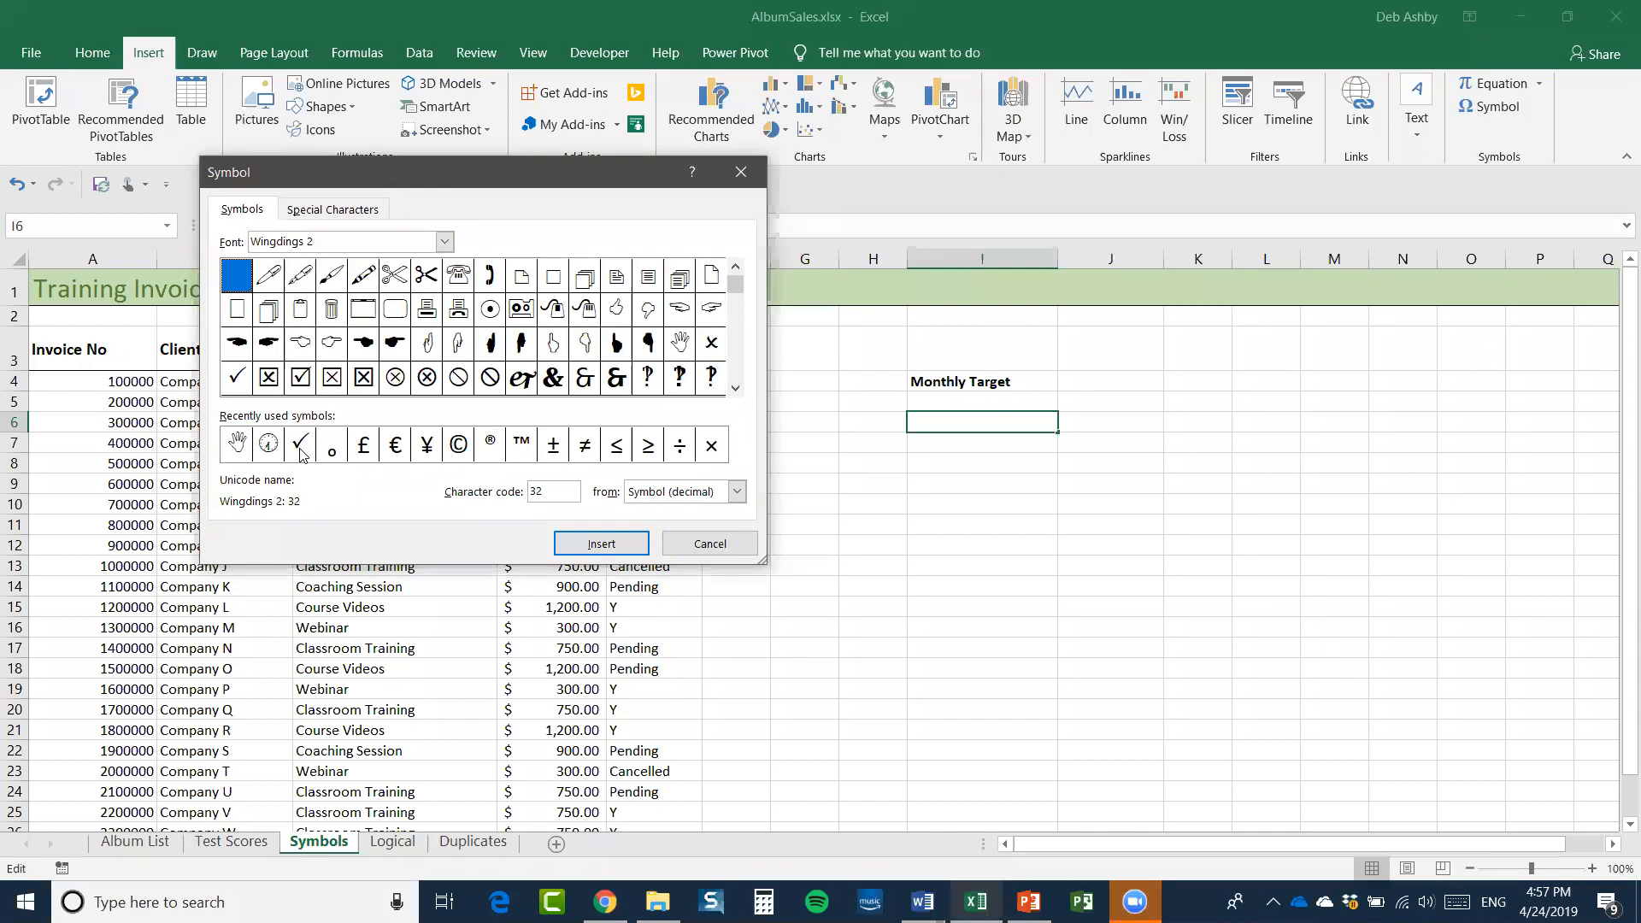
{"action": "left_click", "coordinate": [300, 453]}
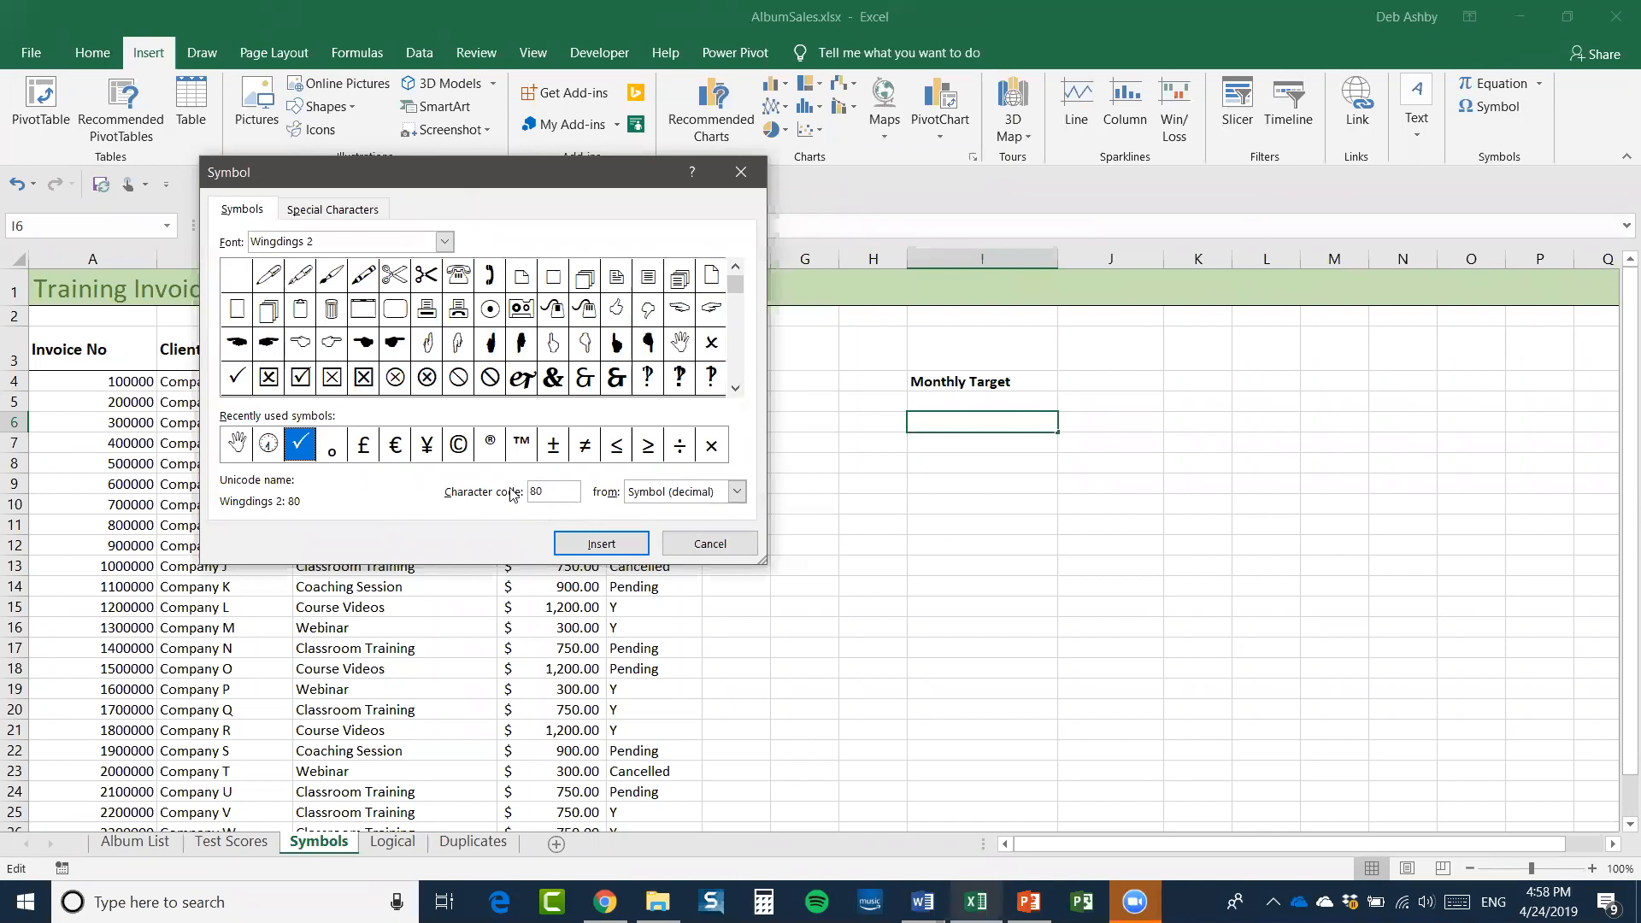
{"action": "left_click", "coordinate": [593, 543]}
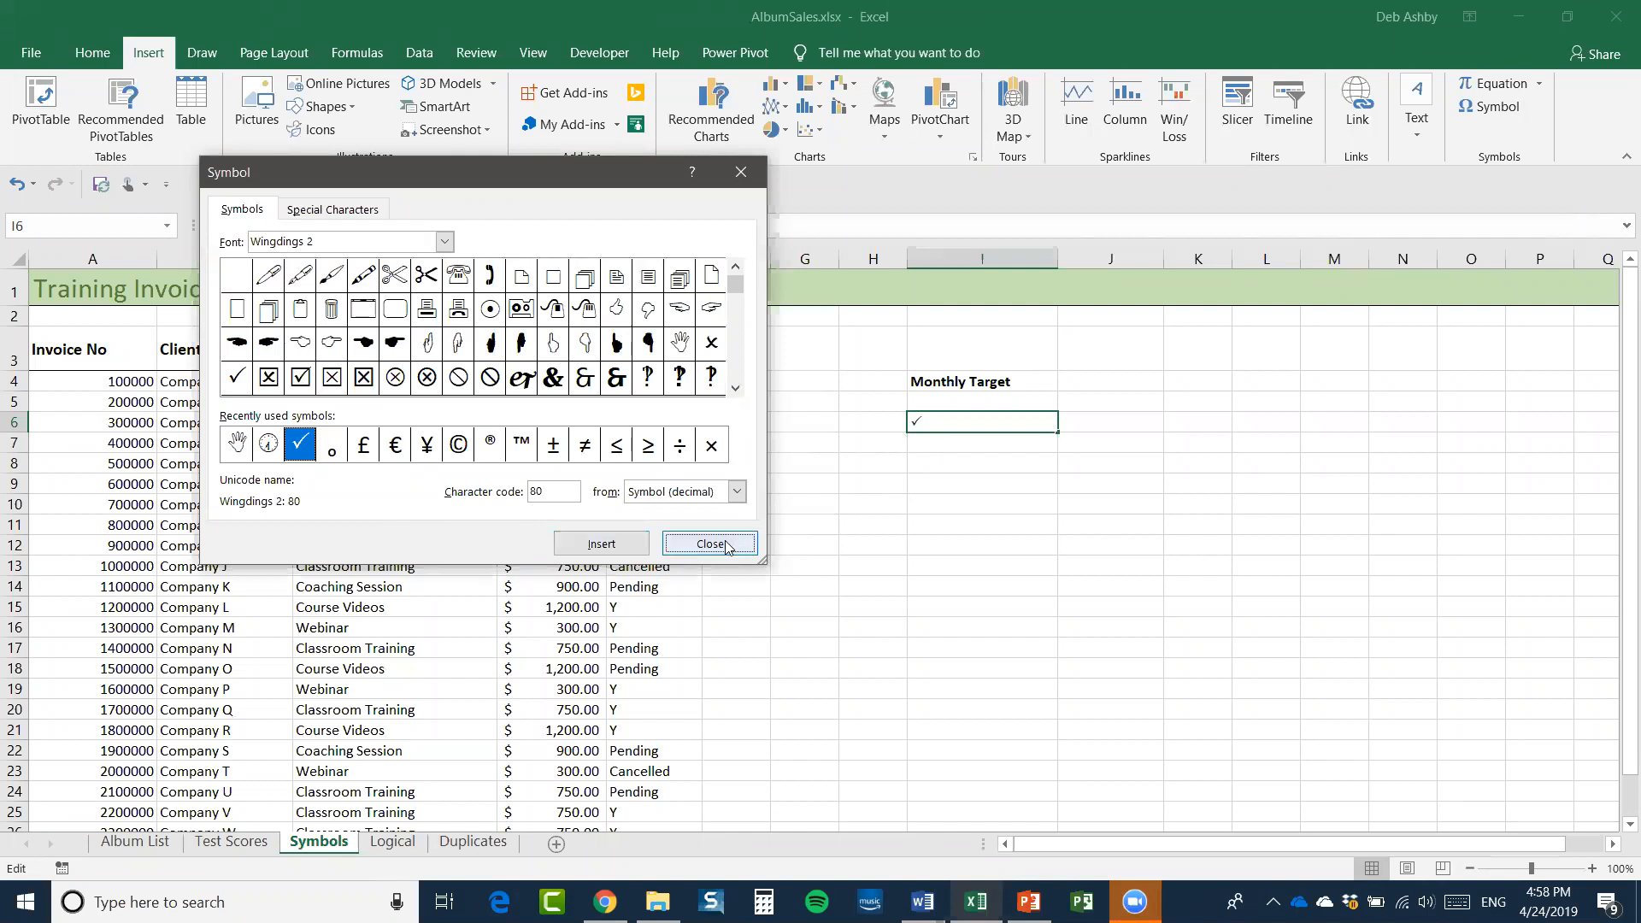
Close the symbol picker and enter the check mark's character code 80 in J6
{"action": "key", "text": "Escape"}
{"action": "left_click", "coordinate": [1110, 425]}
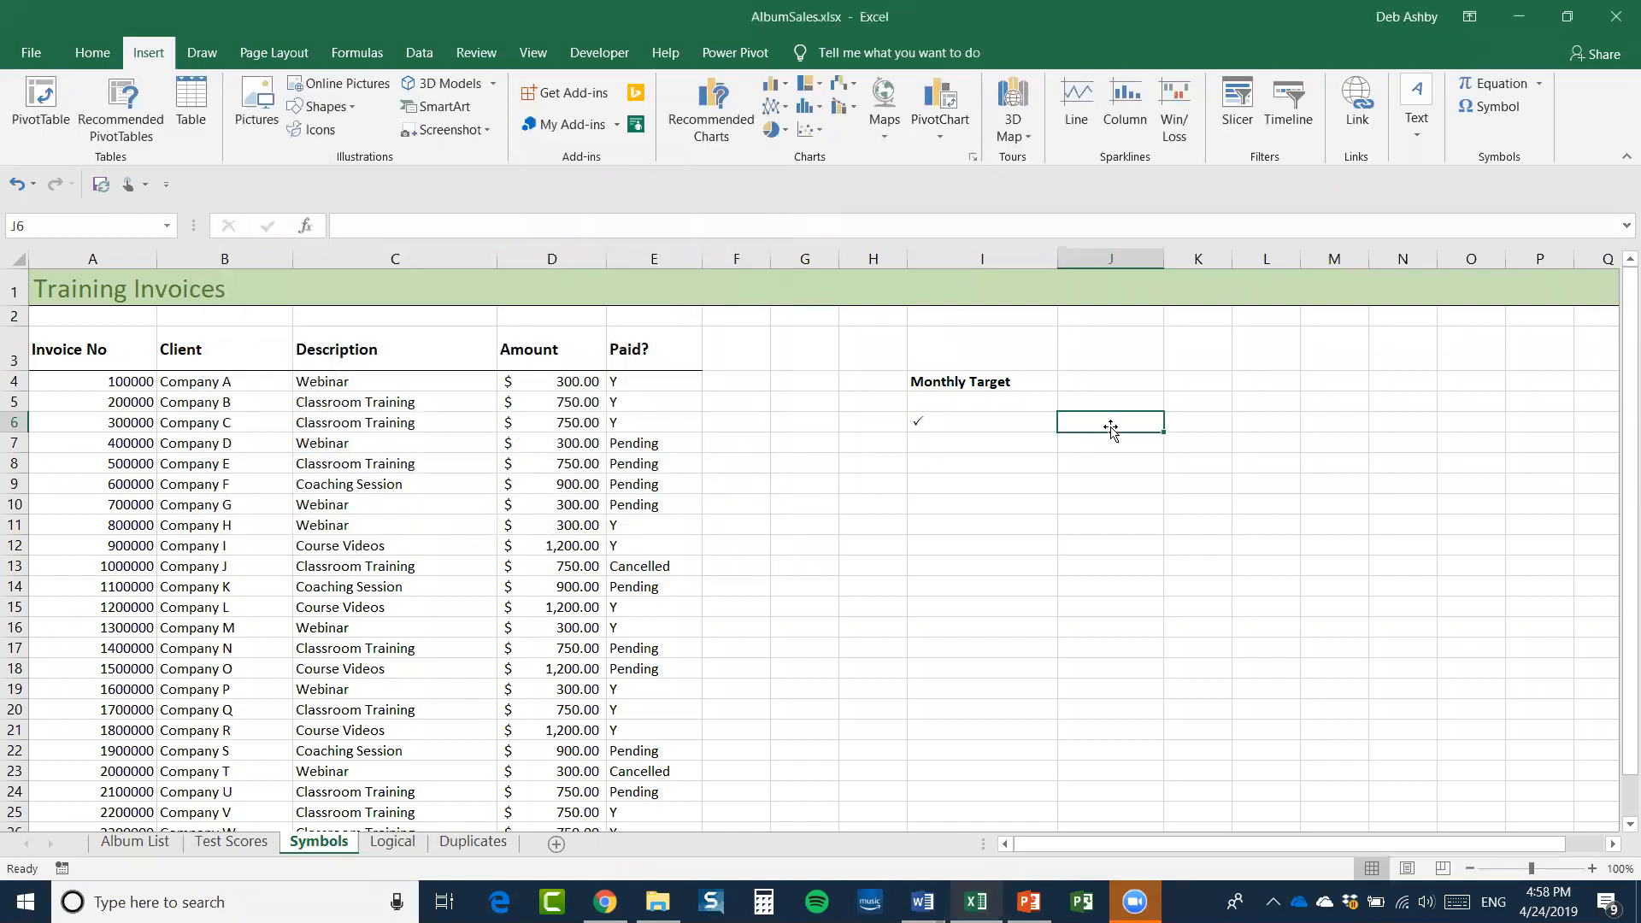
{"action": "type", "text": "80"}
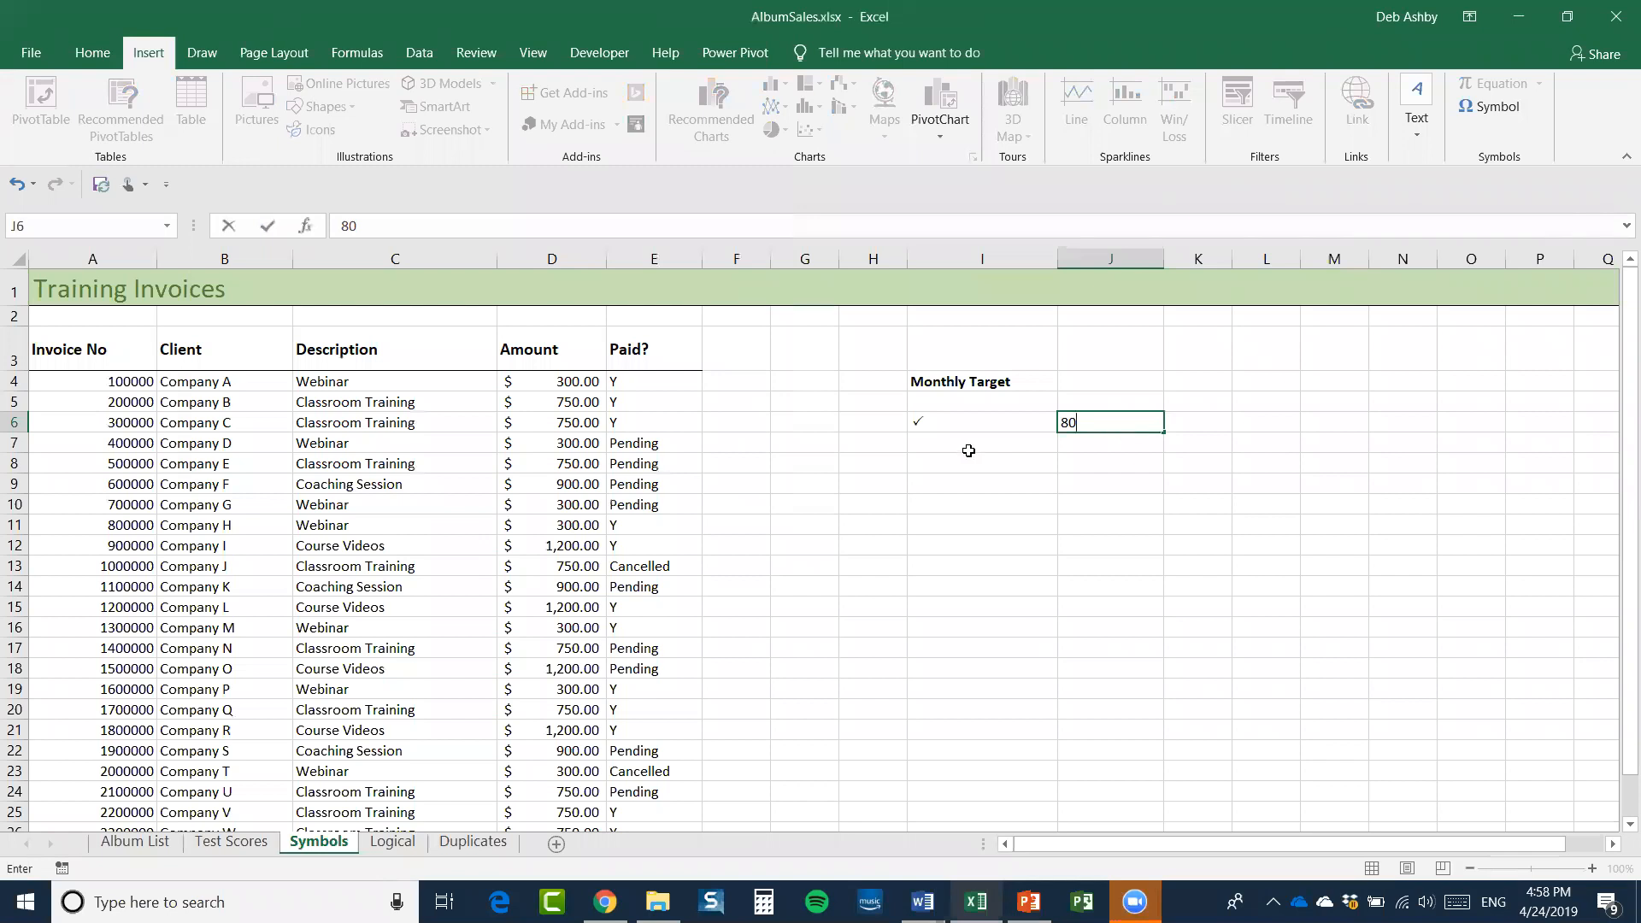
Insert the Wingdings 2 clock symbol, character code 141, into I7 and record 141 beside it in J7
{"action": "left_click", "coordinate": [972, 445]}
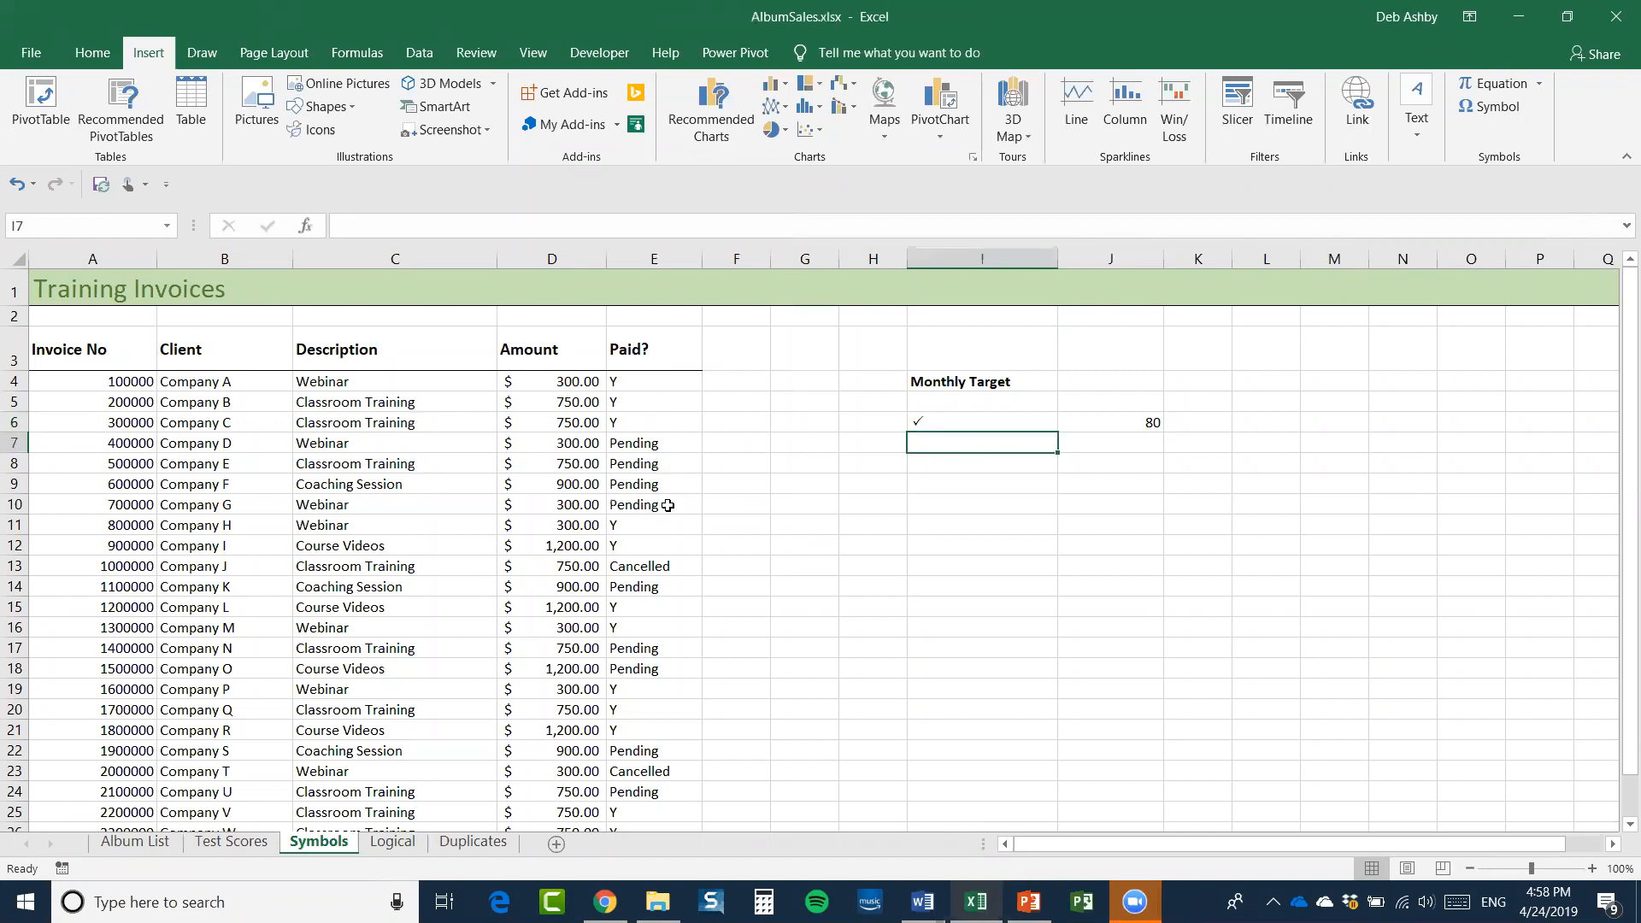
{"action": "left_click", "coordinate": [1504, 113]}
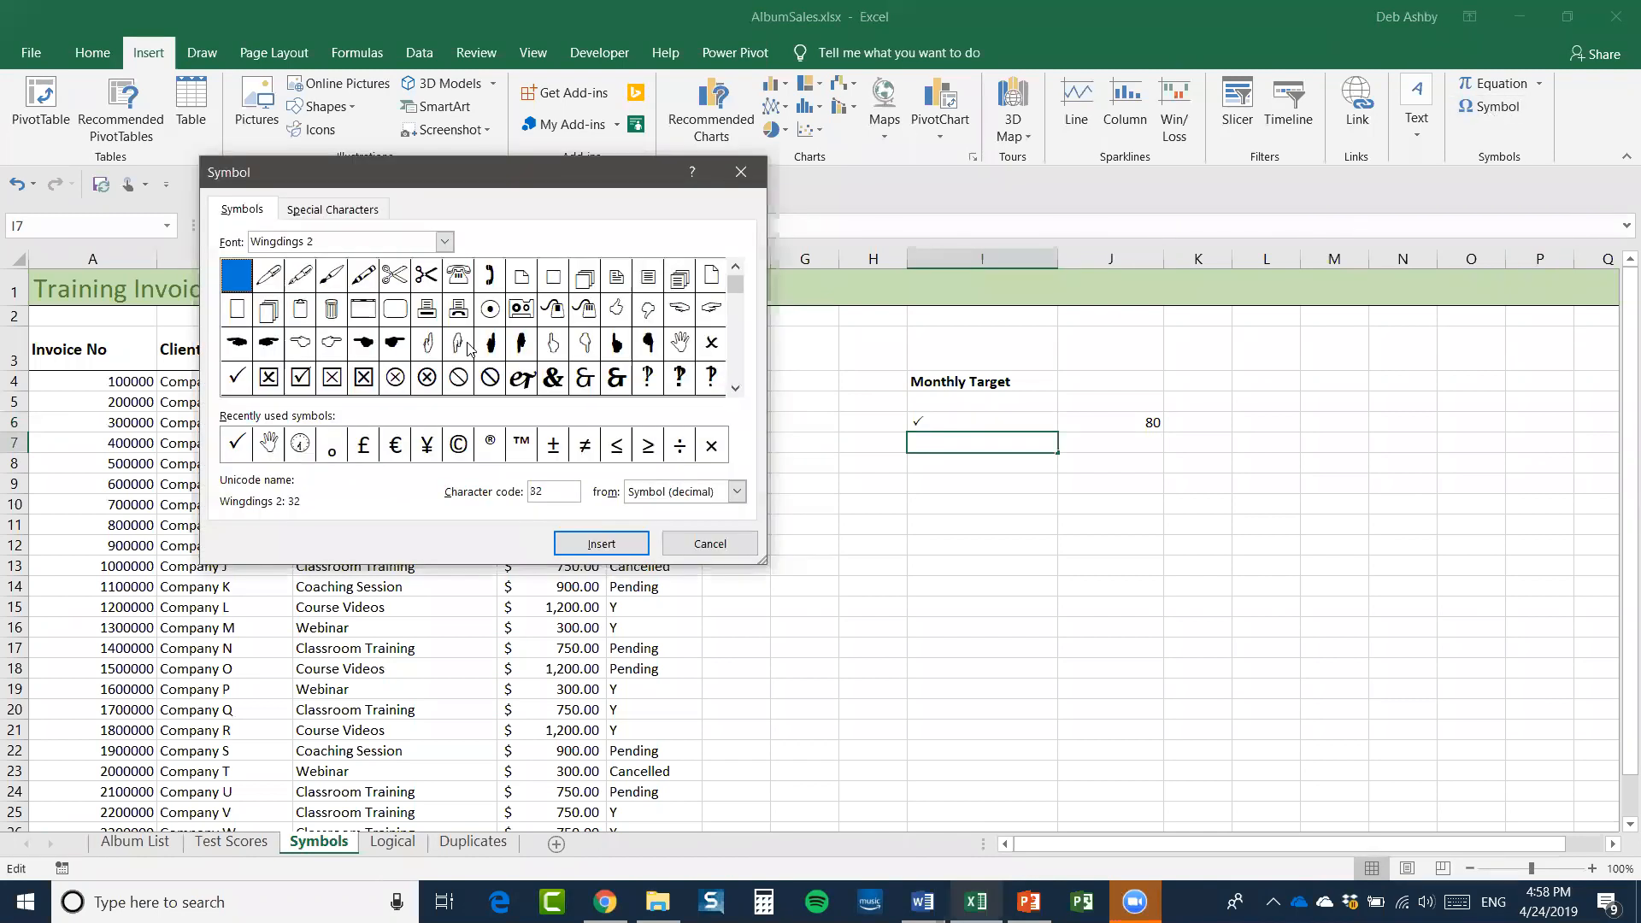
{"action": "left_click", "coordinate": [300, 444]}
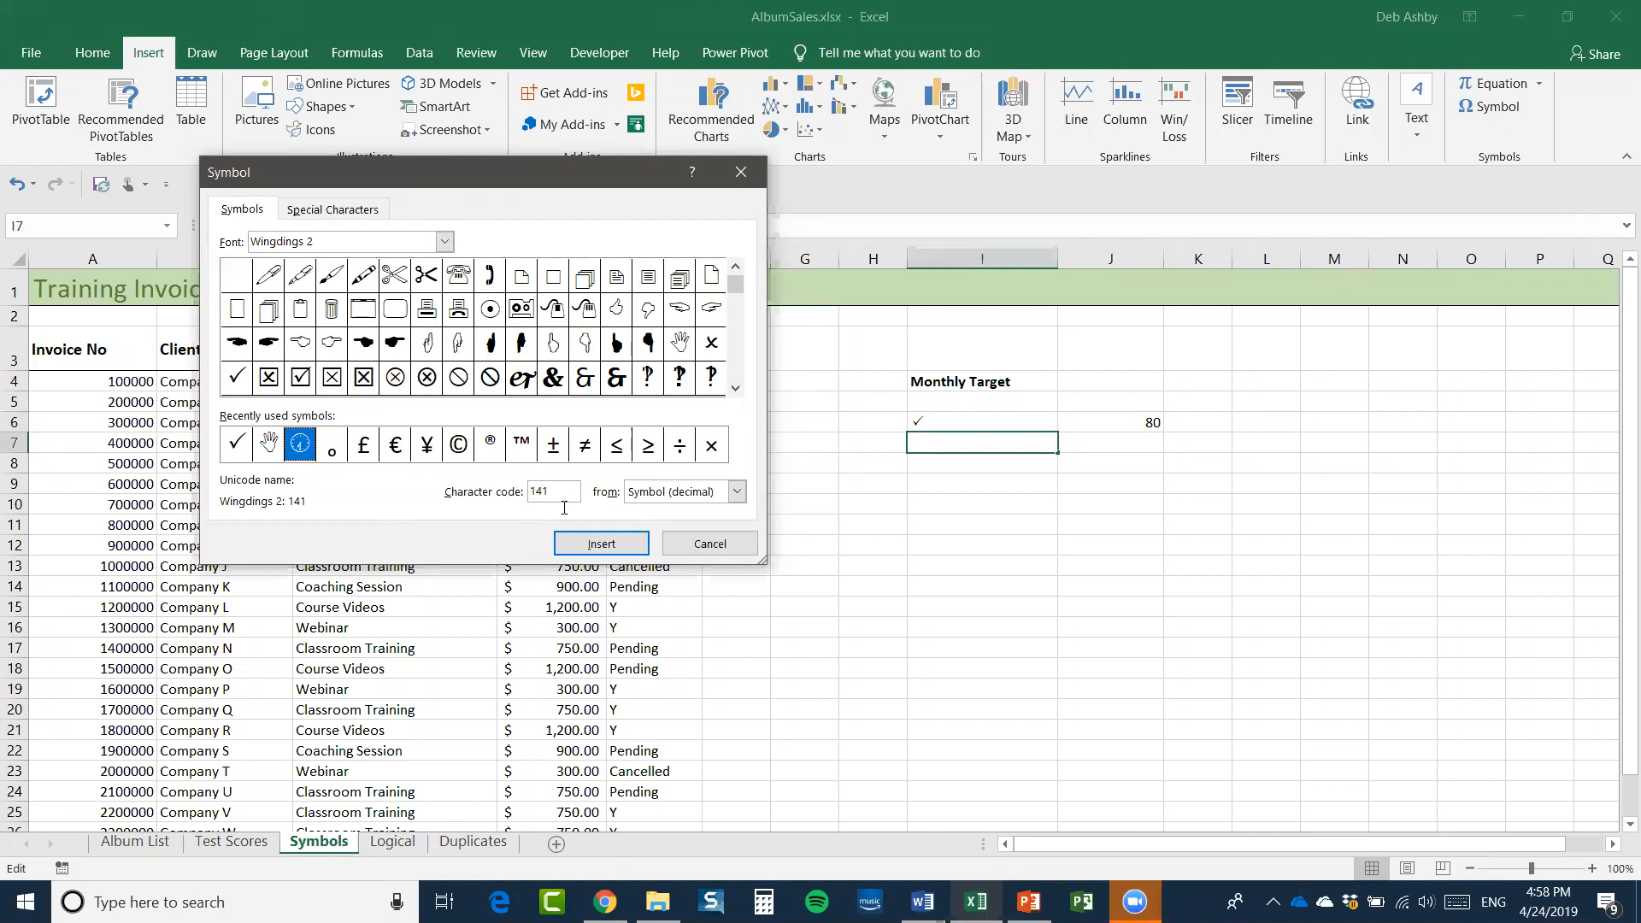
{"action": "left_click", "coordinate": [591, 547]}
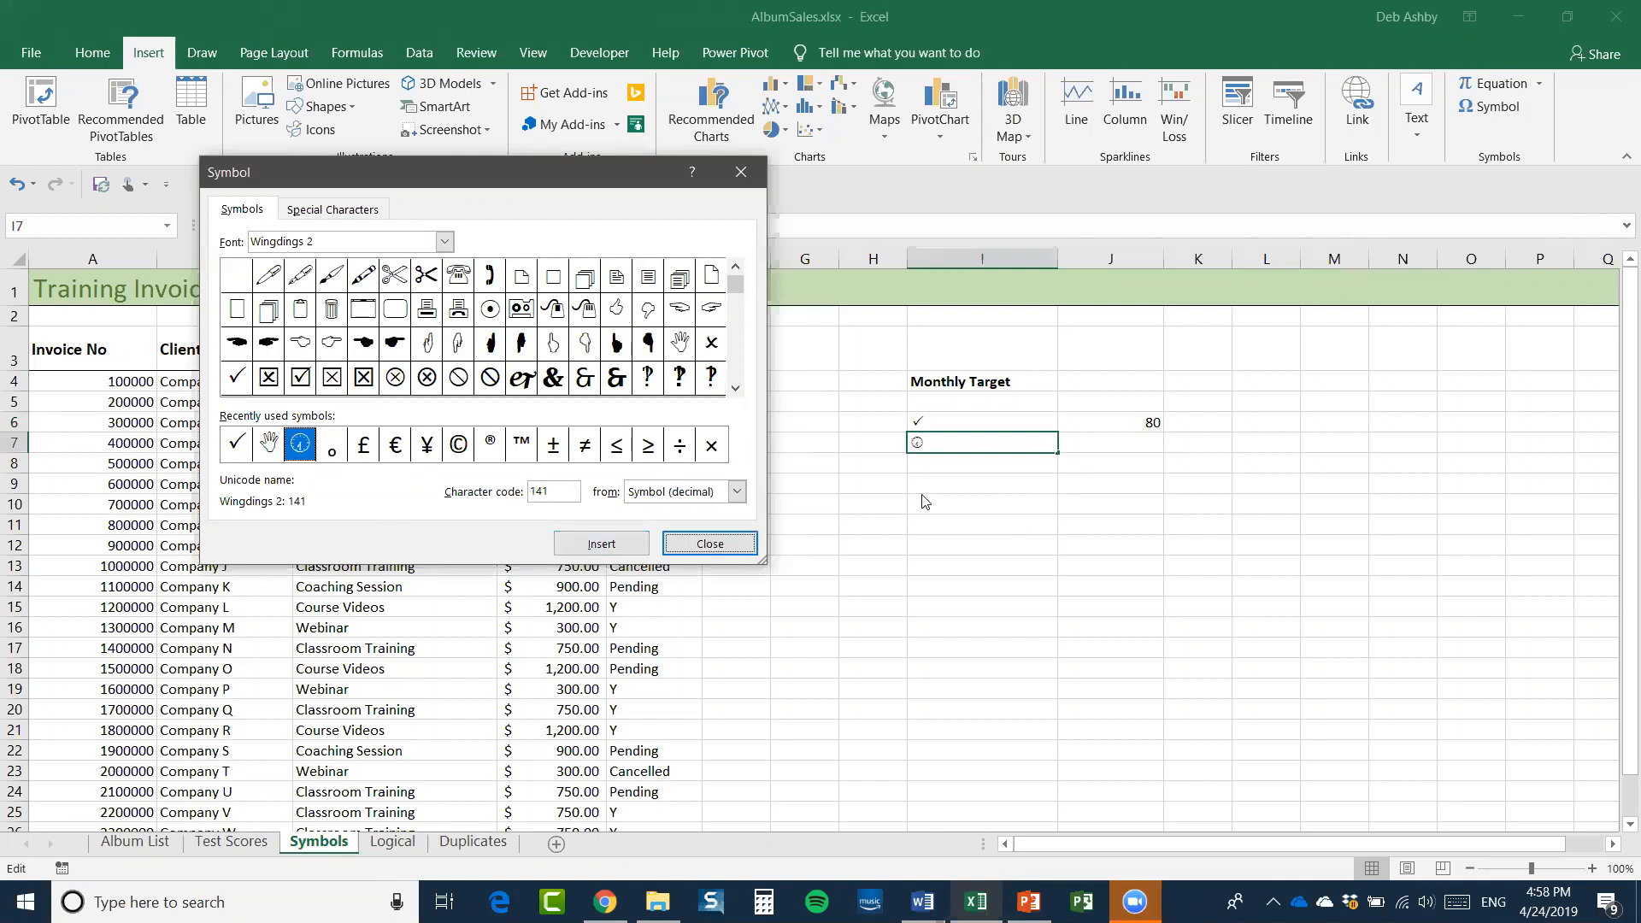
{"action": "left_click", "coordinate": [728, 544]}
{"action": "left_click", "coordinate": [1143, 444]}
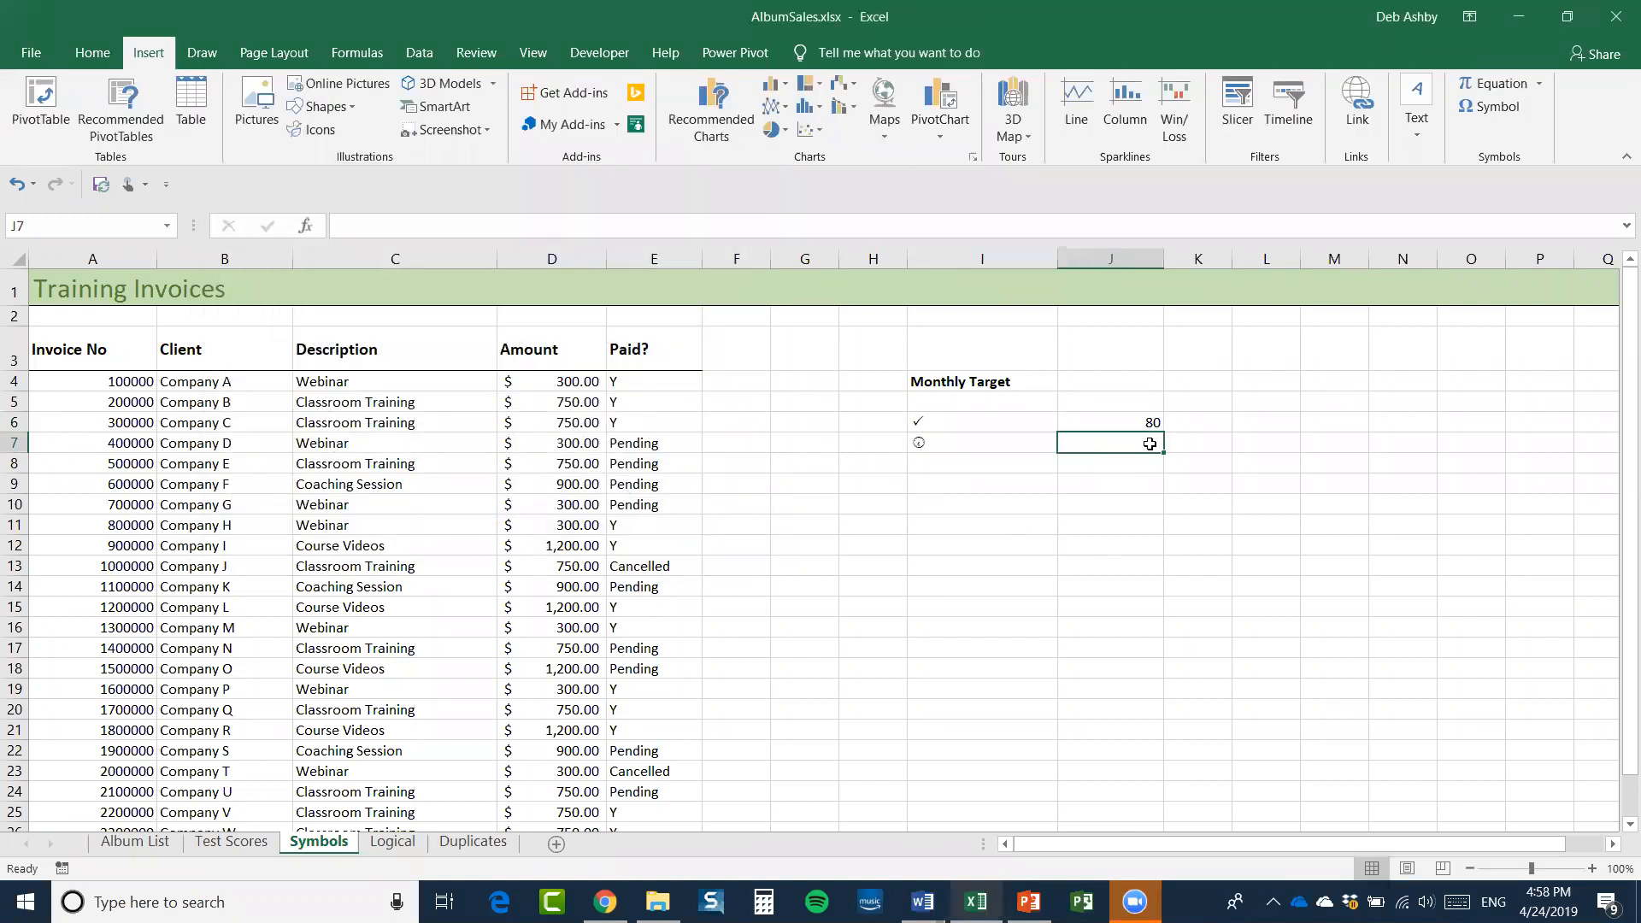
{"action": "type", "text": "141"}
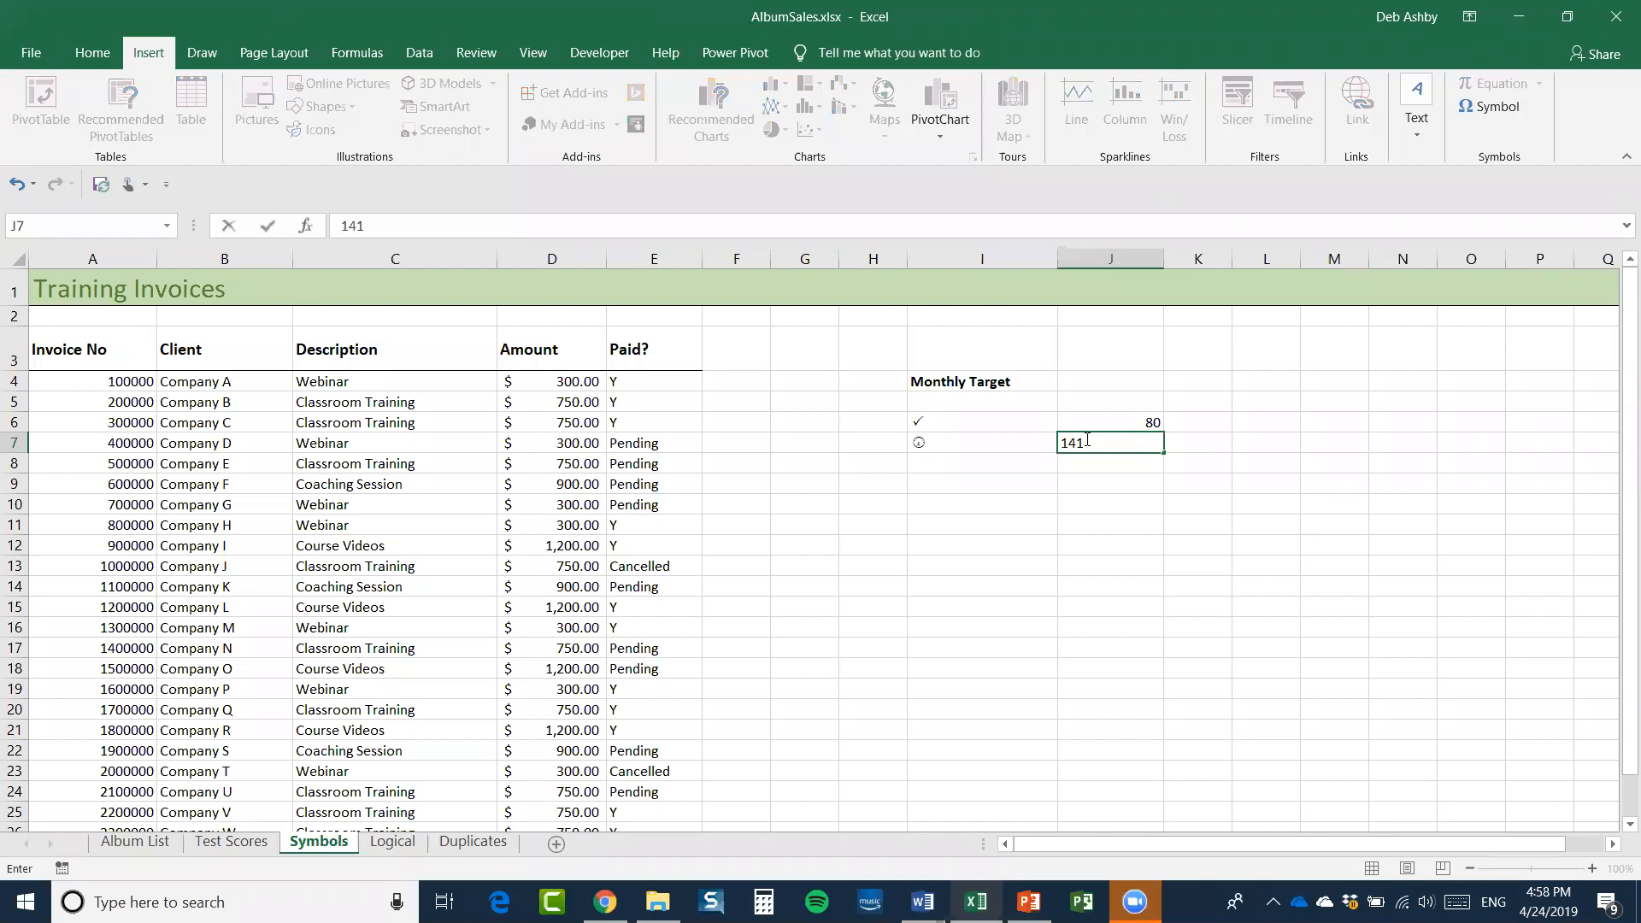
Insert the Wingdings 2 hand symbol, character code 78, into I8 and record 78 beside it in J8
{"action": "left_click", "coordinate": [994, 466]}
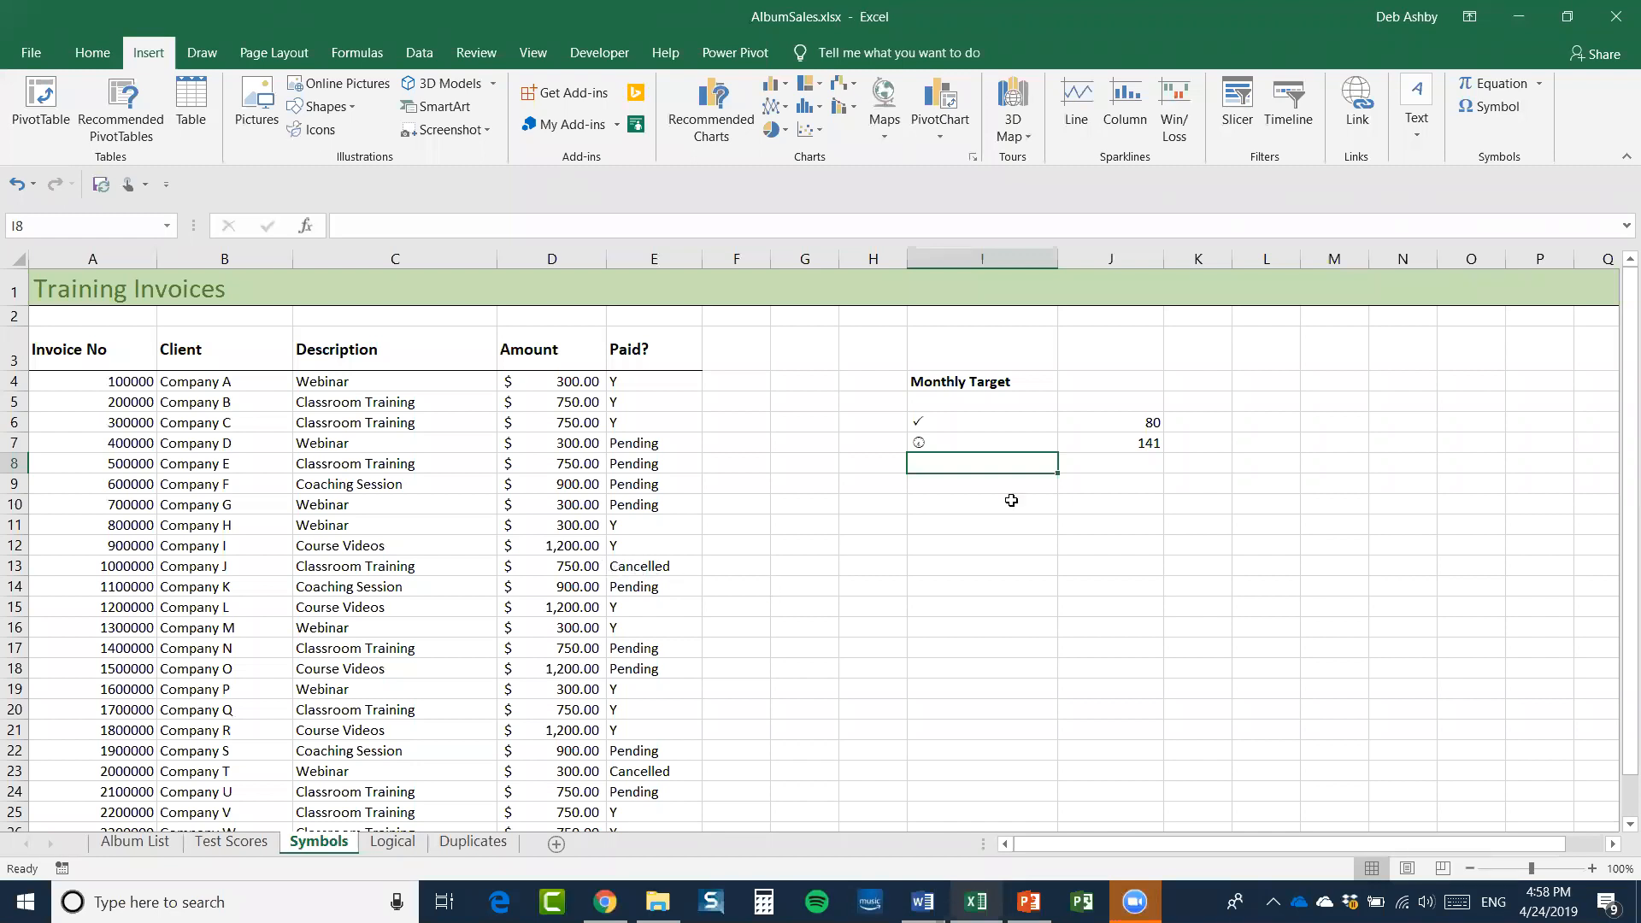
{"action": "left_click", "coordinate": [1490, 106]}
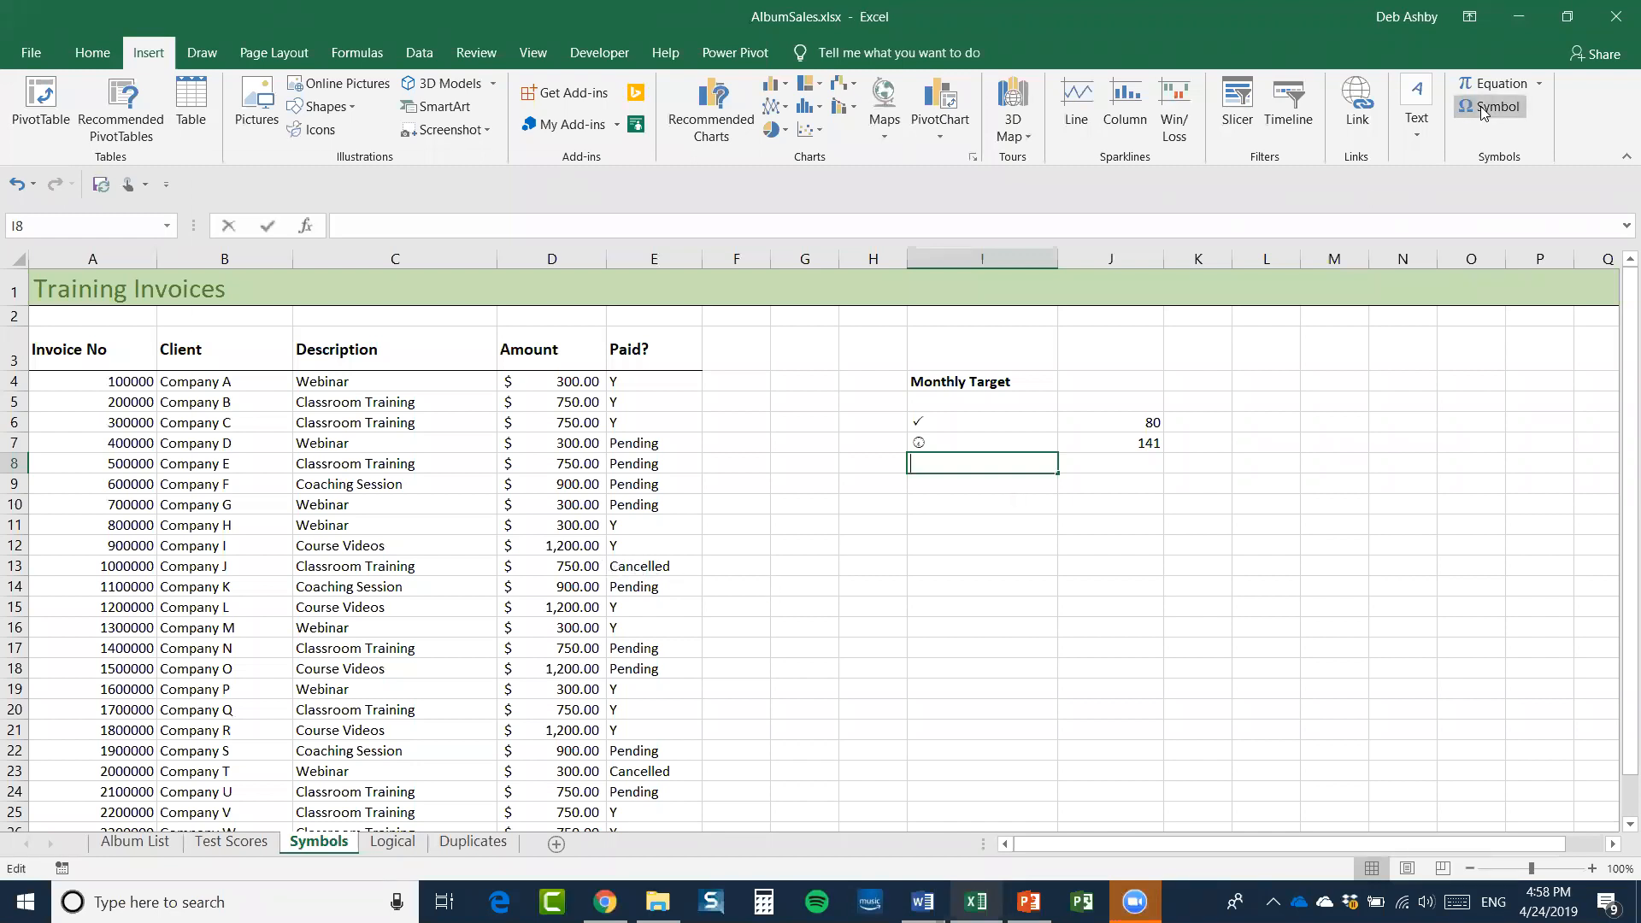
{"action": "left_click", "coordinate": [303, 446]}
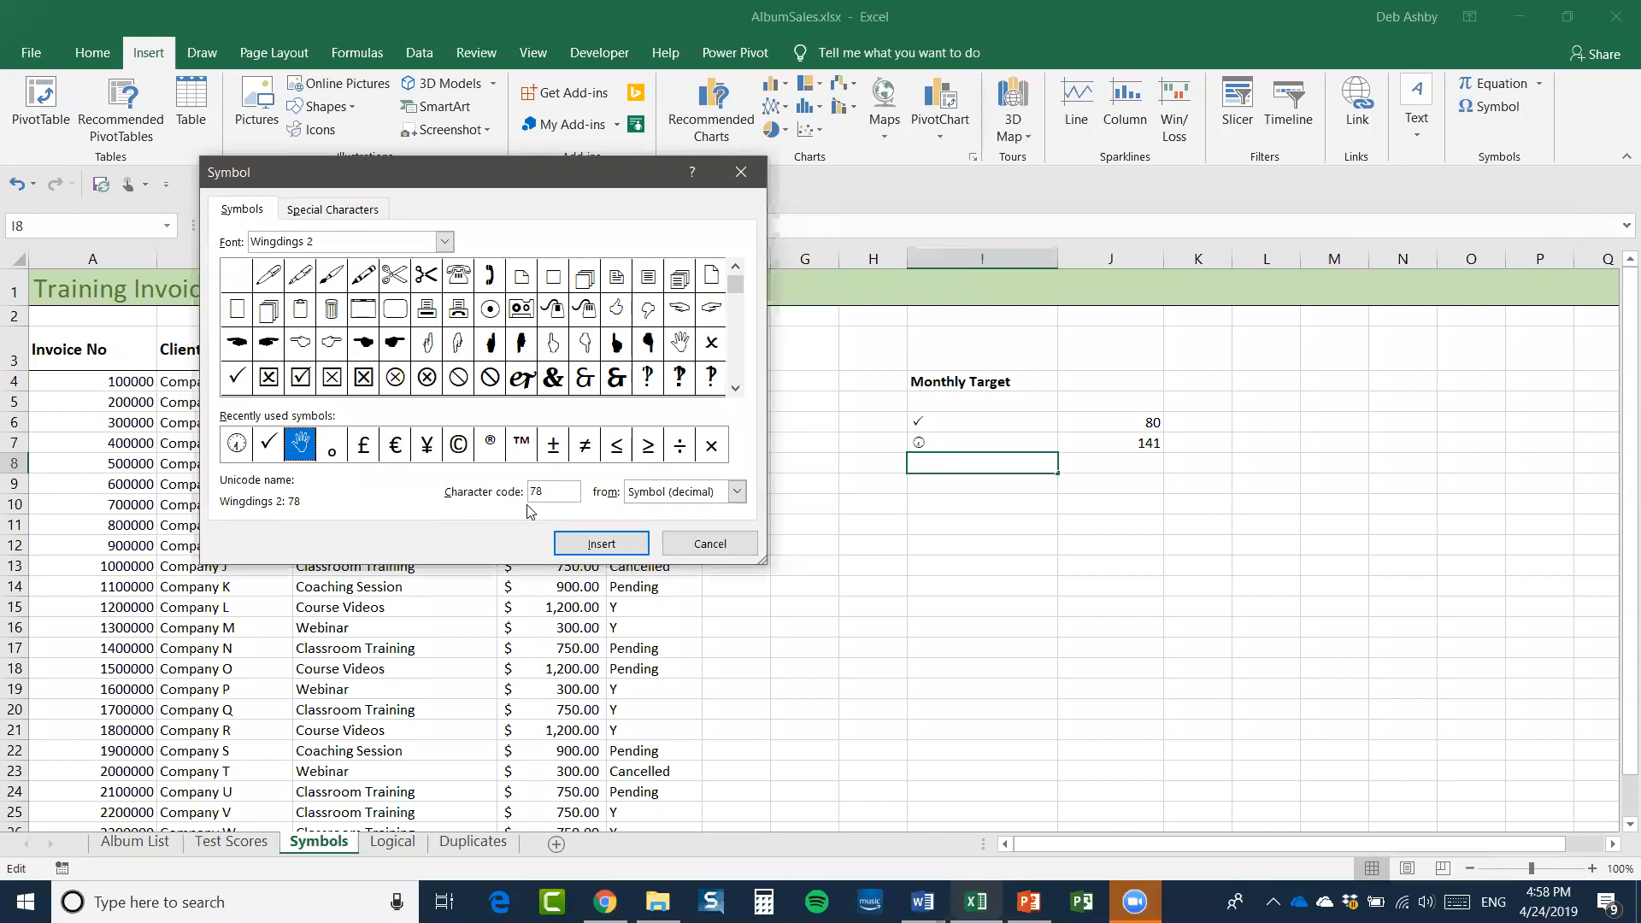
{"action": "left_click", "coordinate": [602, 544]}
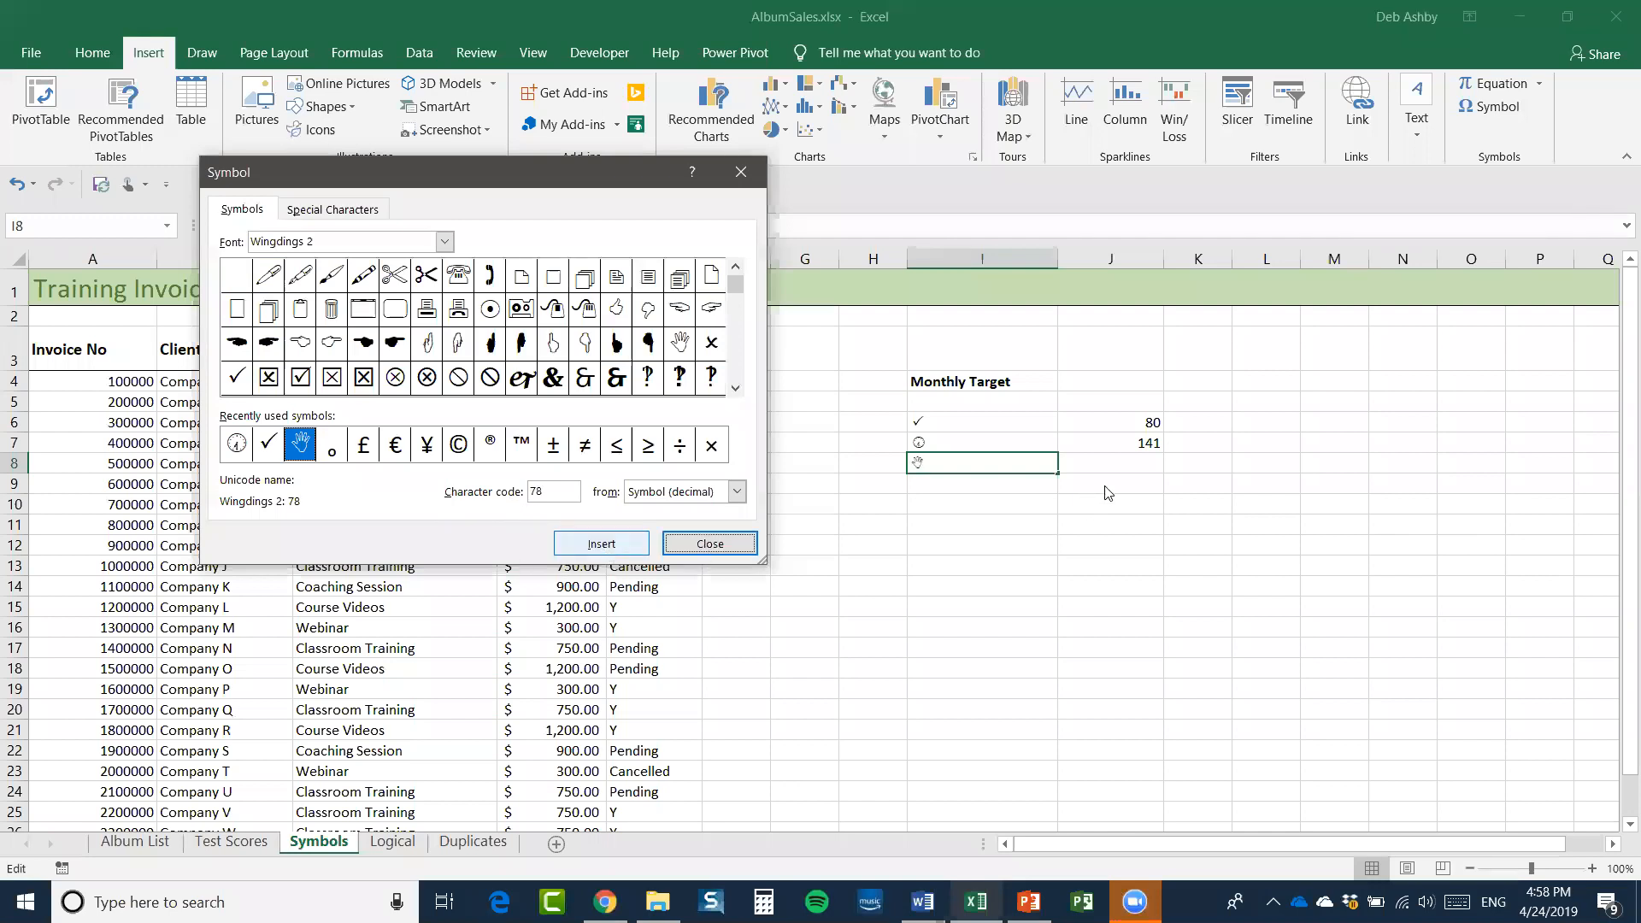
{"action": "left_click", "coordinate": [709, 545]}
{"action": "left_click", "coordinate": [1158, 464]}
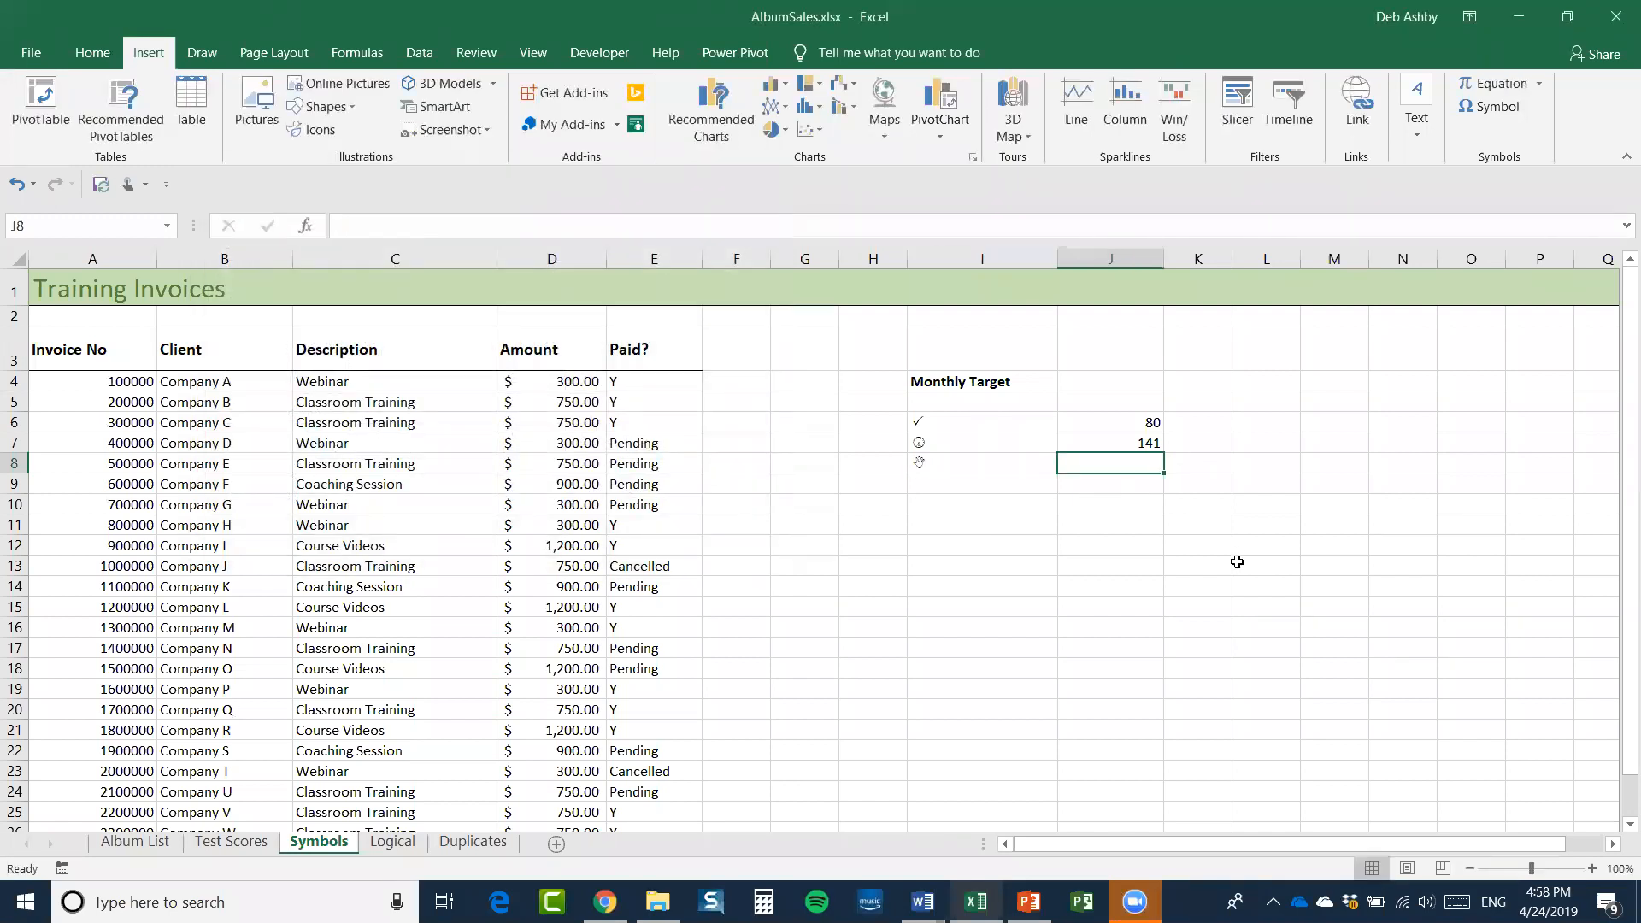
{"action": "type", "text": "78"}
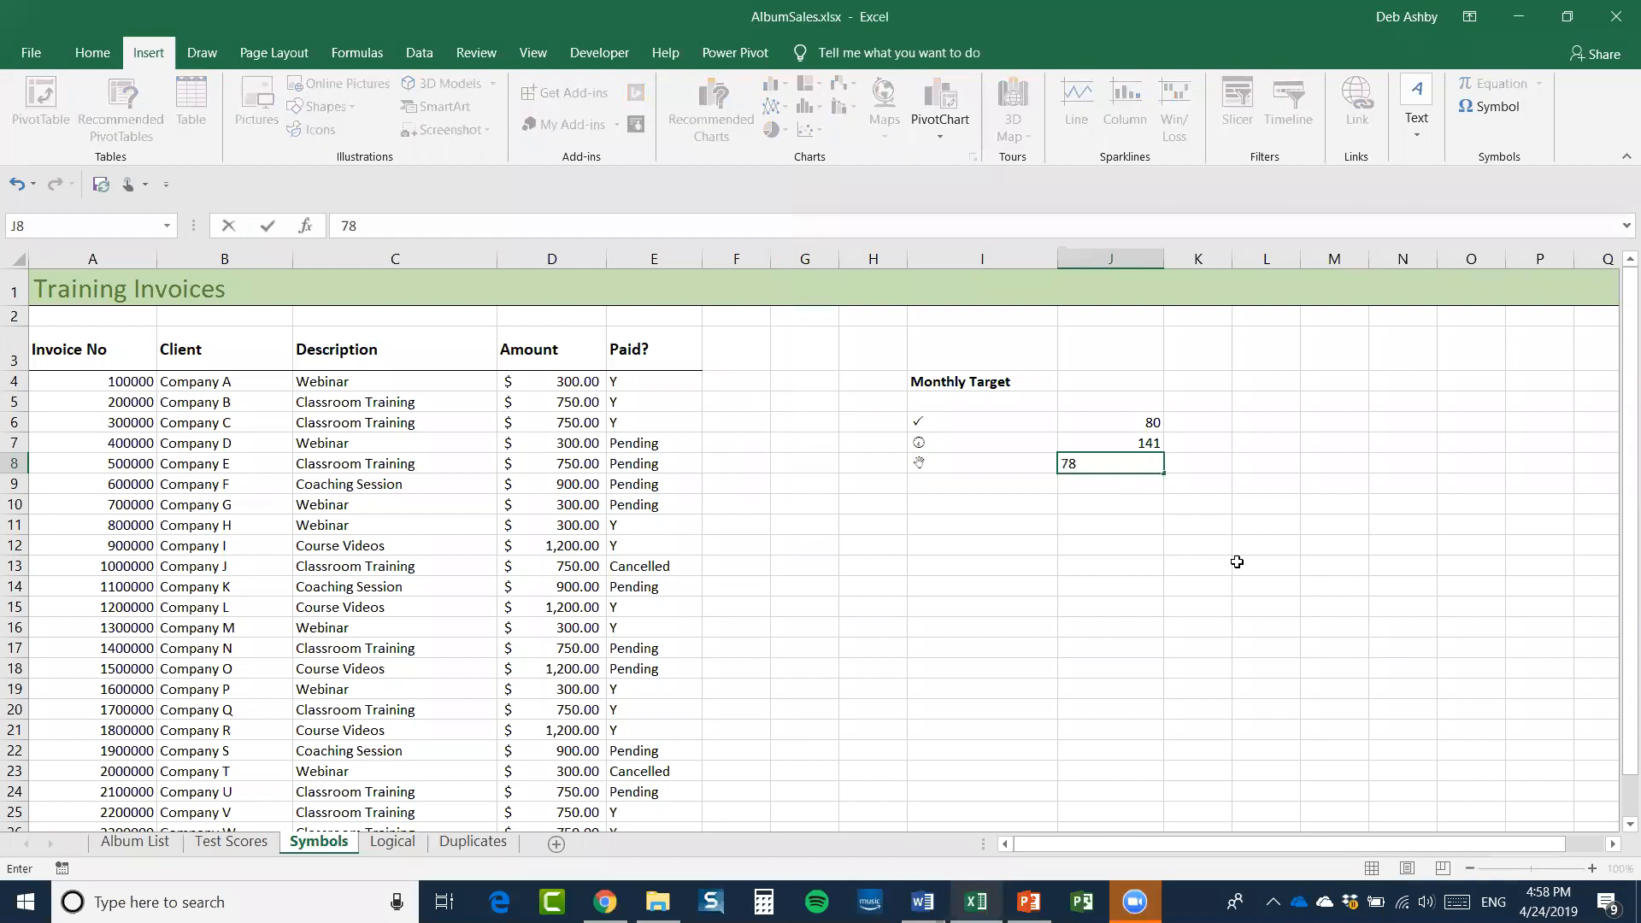
{"action": "left_click", "coordinate": [1160, 572]}
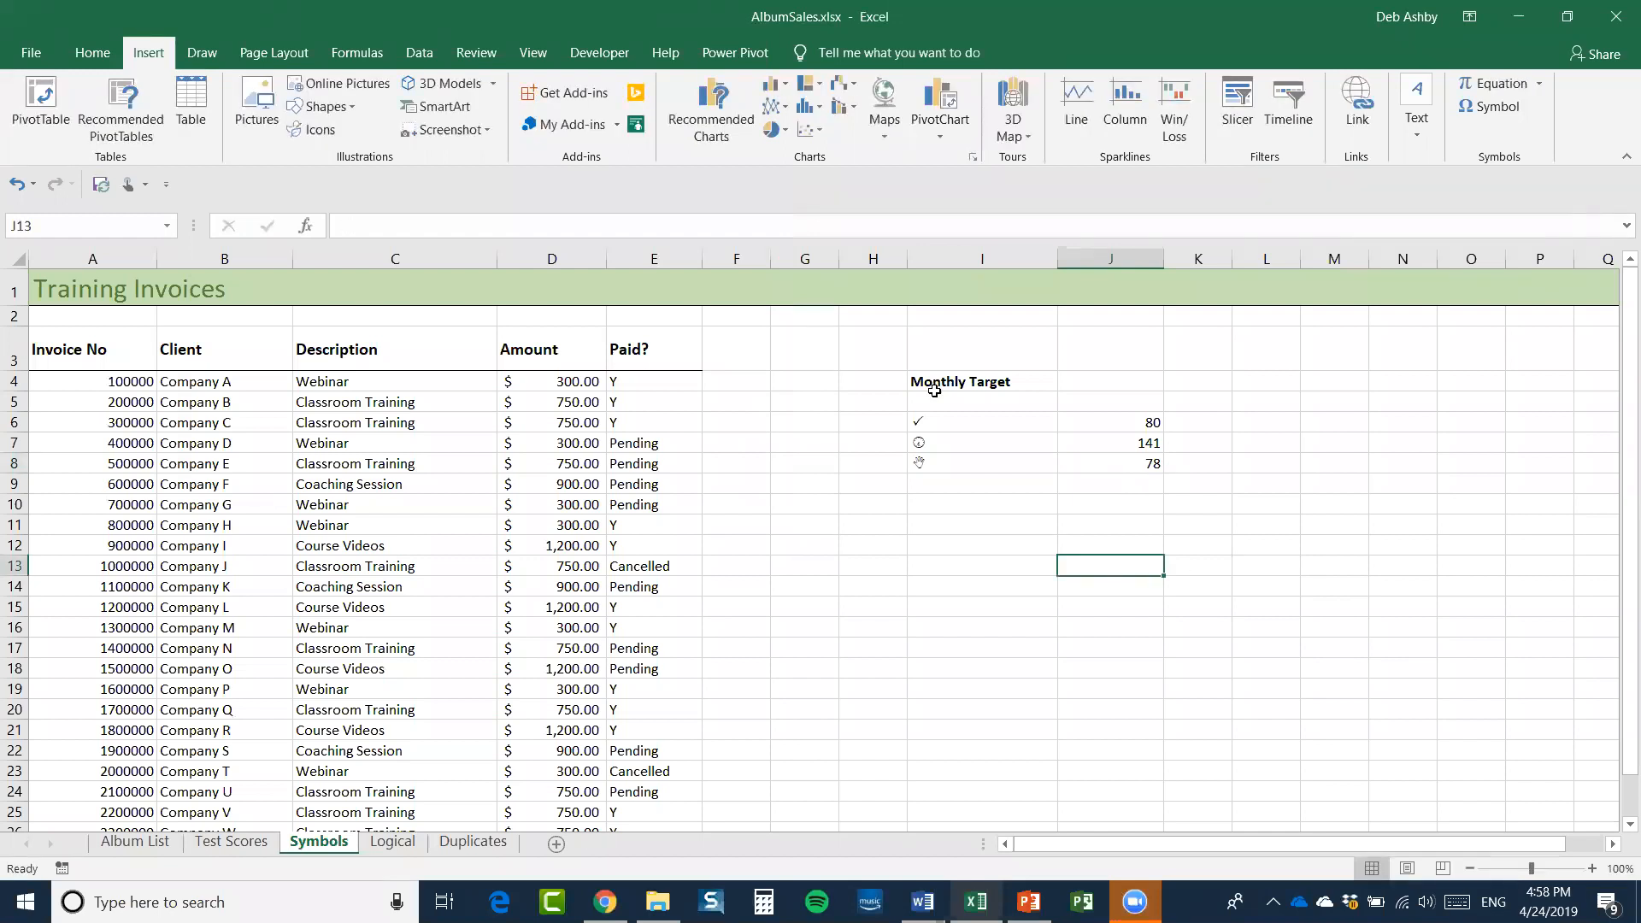
Widen column H and review the symbols in I6:I8 against their character codes in J6:J8
{"action": "left_click_drag", "start_coordinate": [907, 259], "coordinate": [1040, 269]}
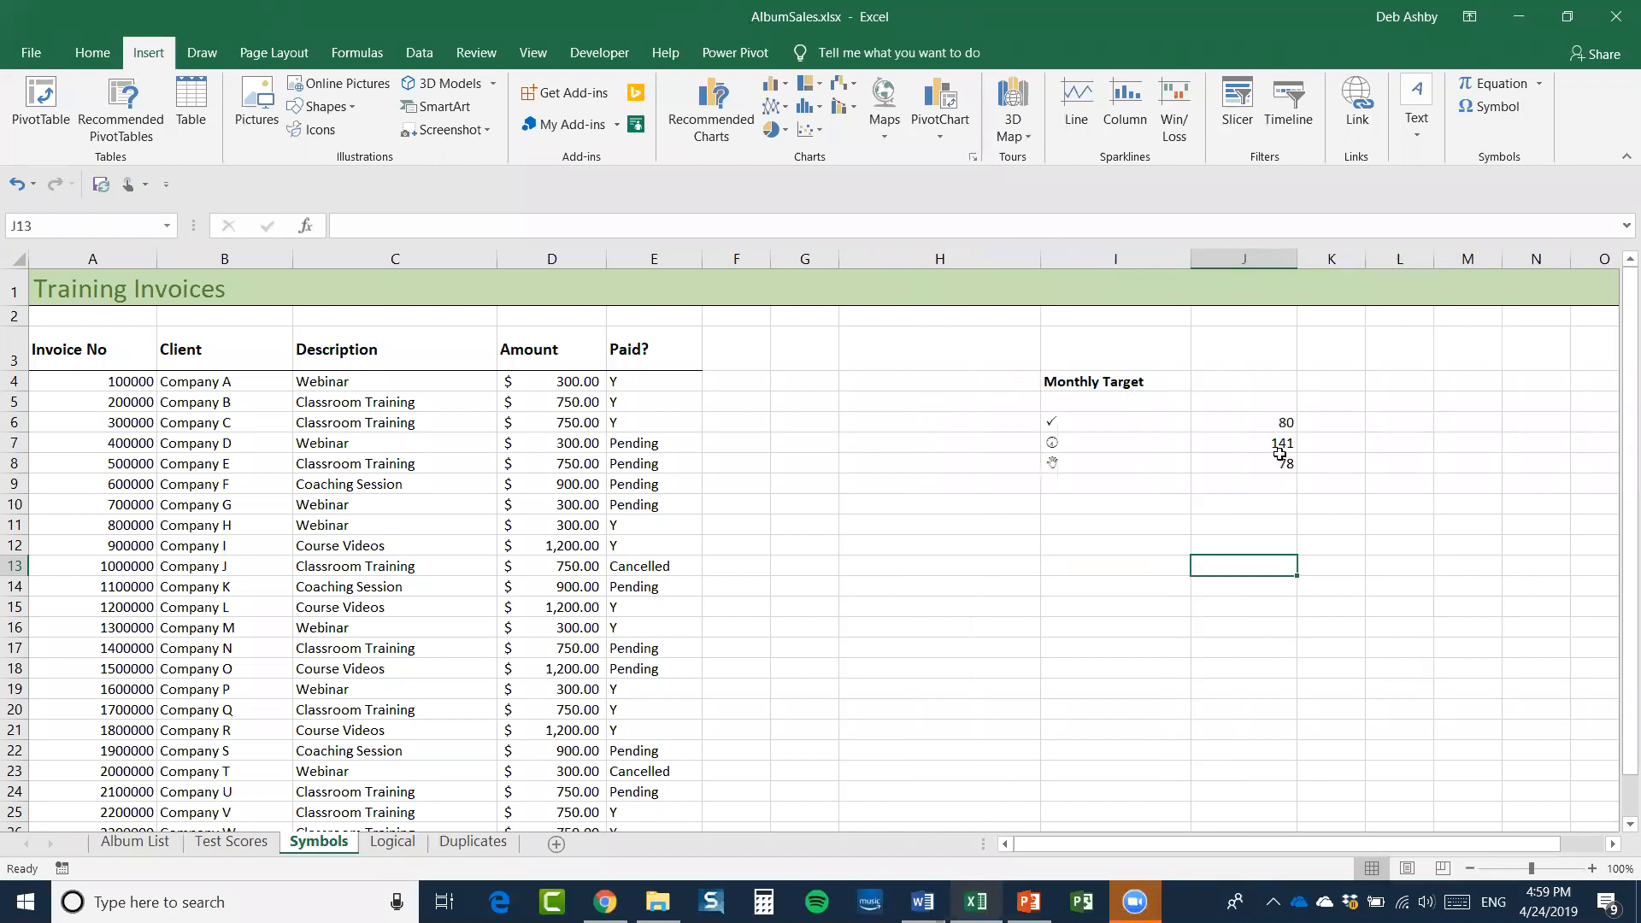
{"action": "left_click_drag", "start_coordinate": [1257, 421], "coordinate": [1256, 462]}
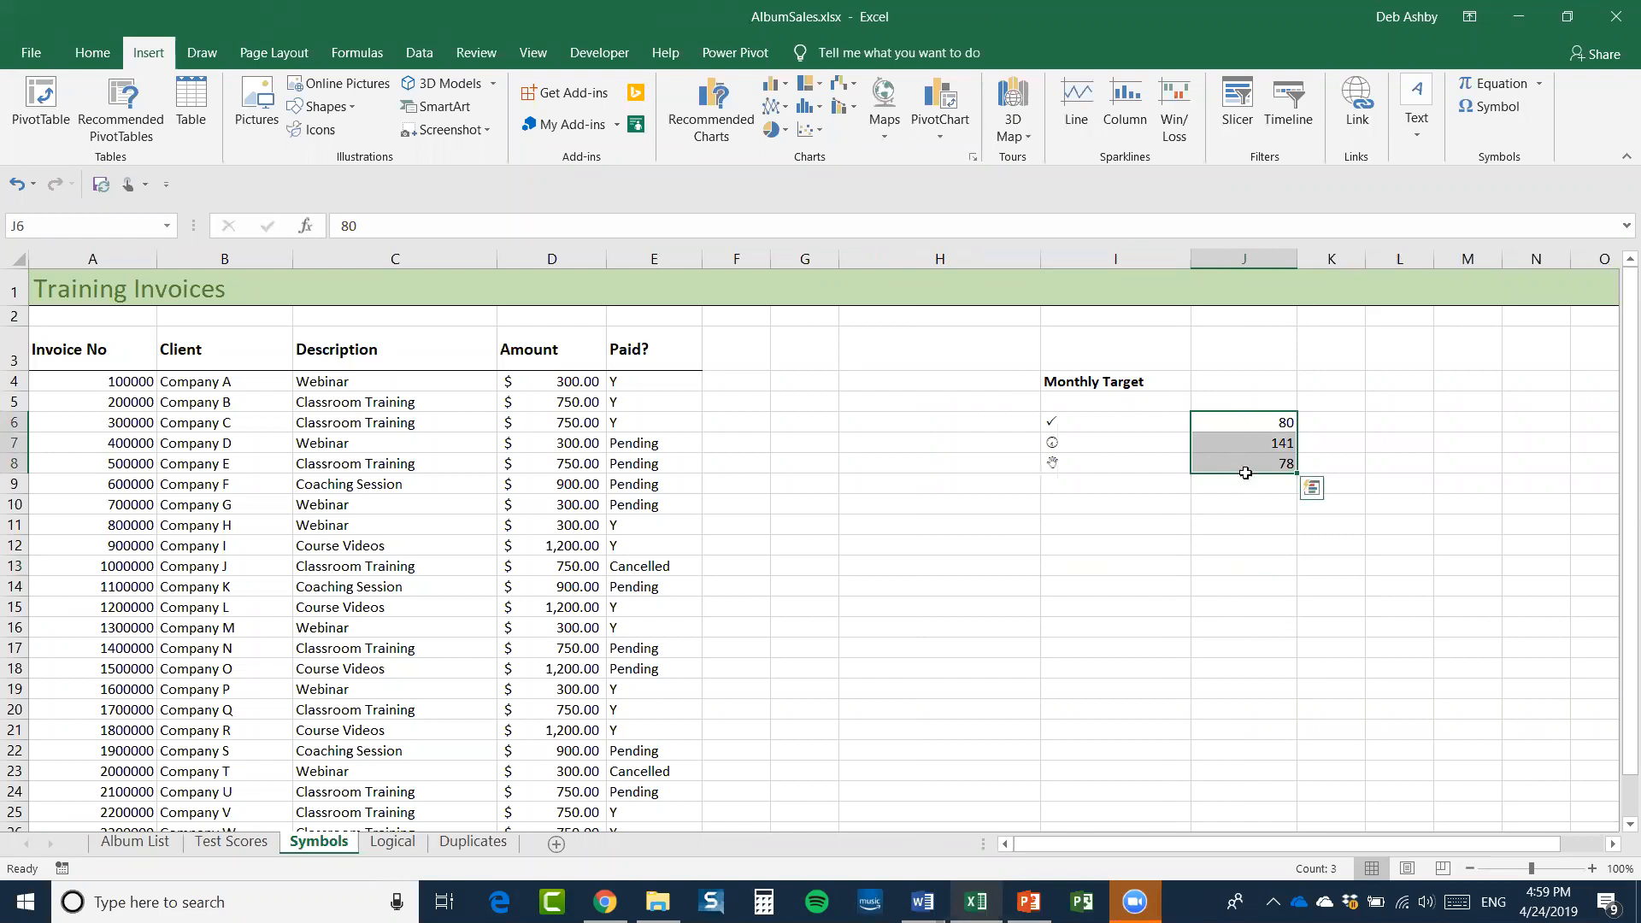
{"action": "left_click", "coordinate": [1087, 530]}
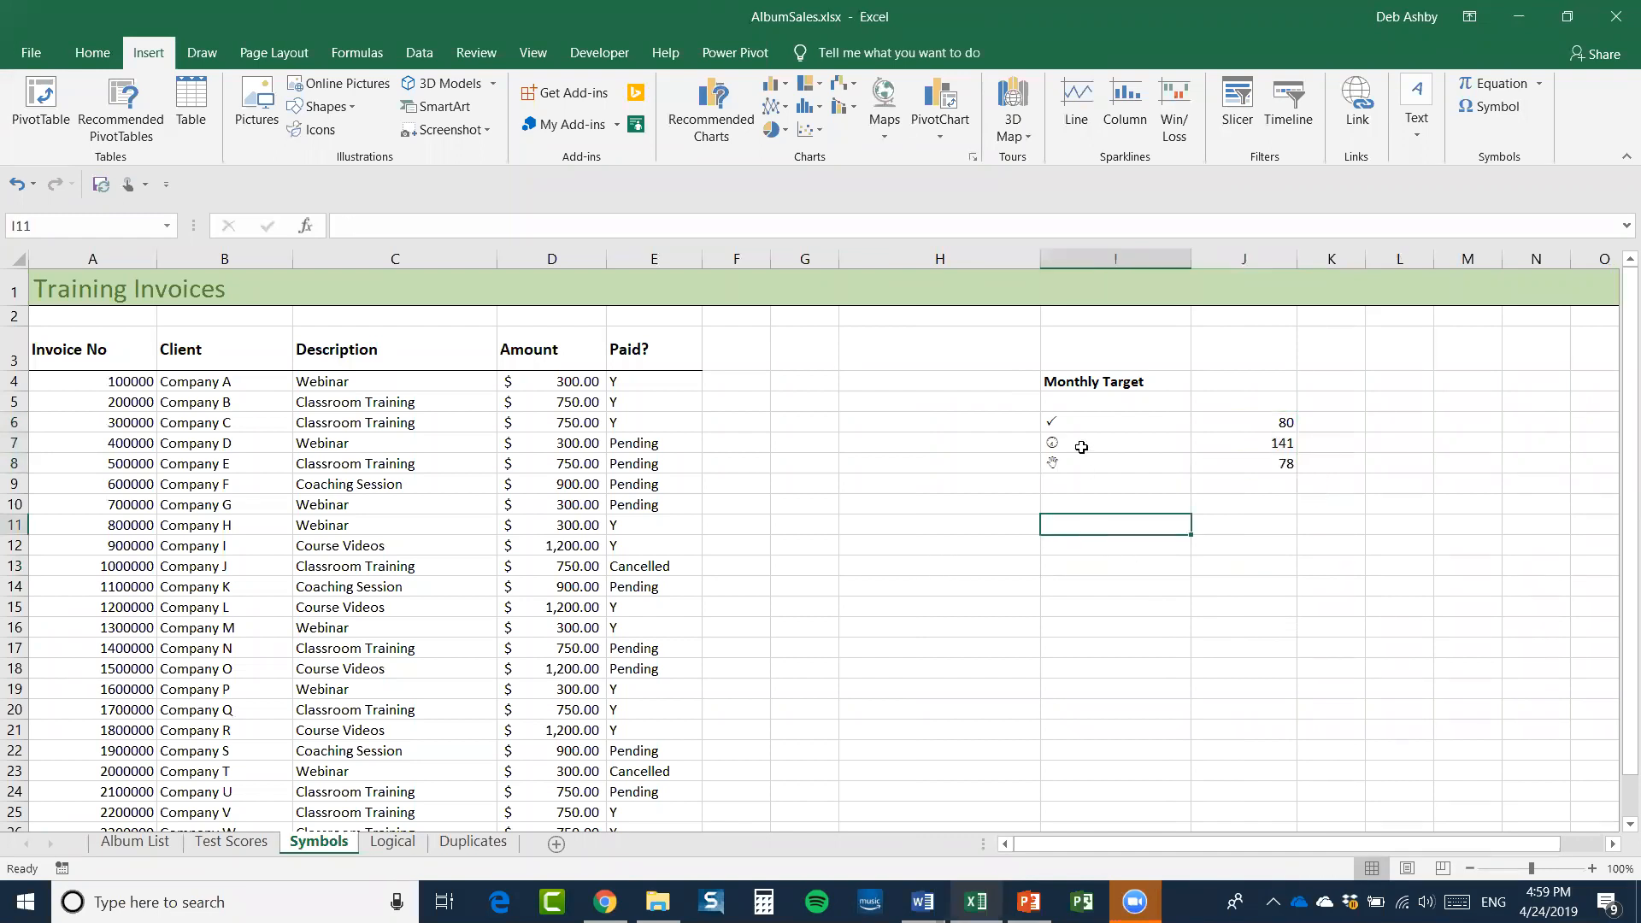
{"action": "left_click", "coordinate": [1083, 422]}
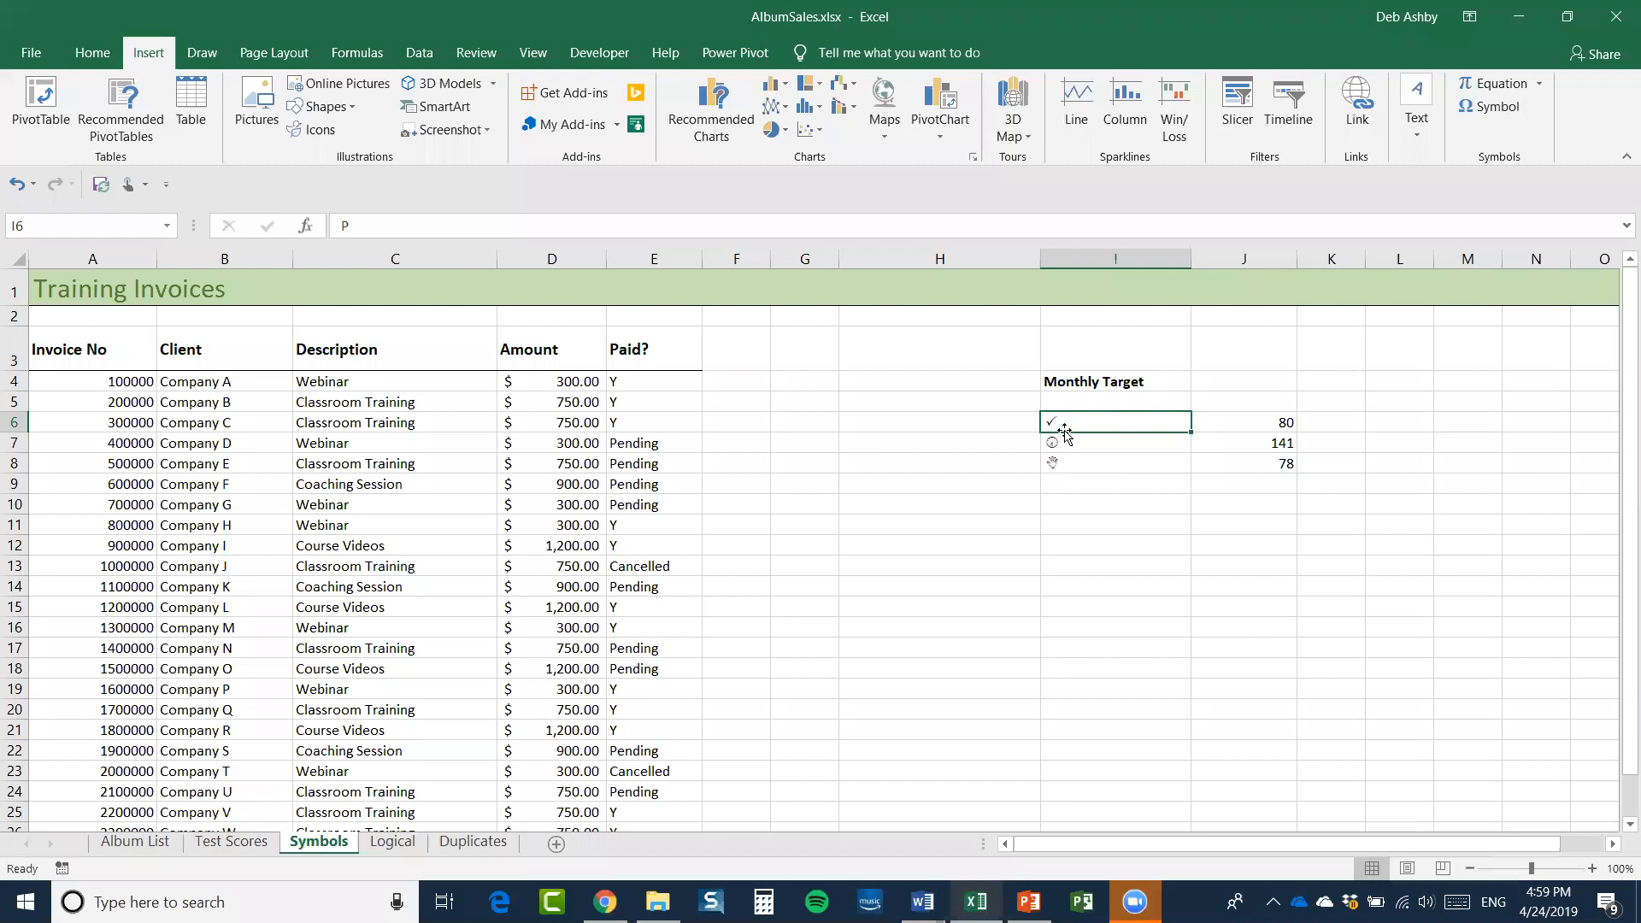
{"action": "left_click", "coordinate": [1247, 422]}
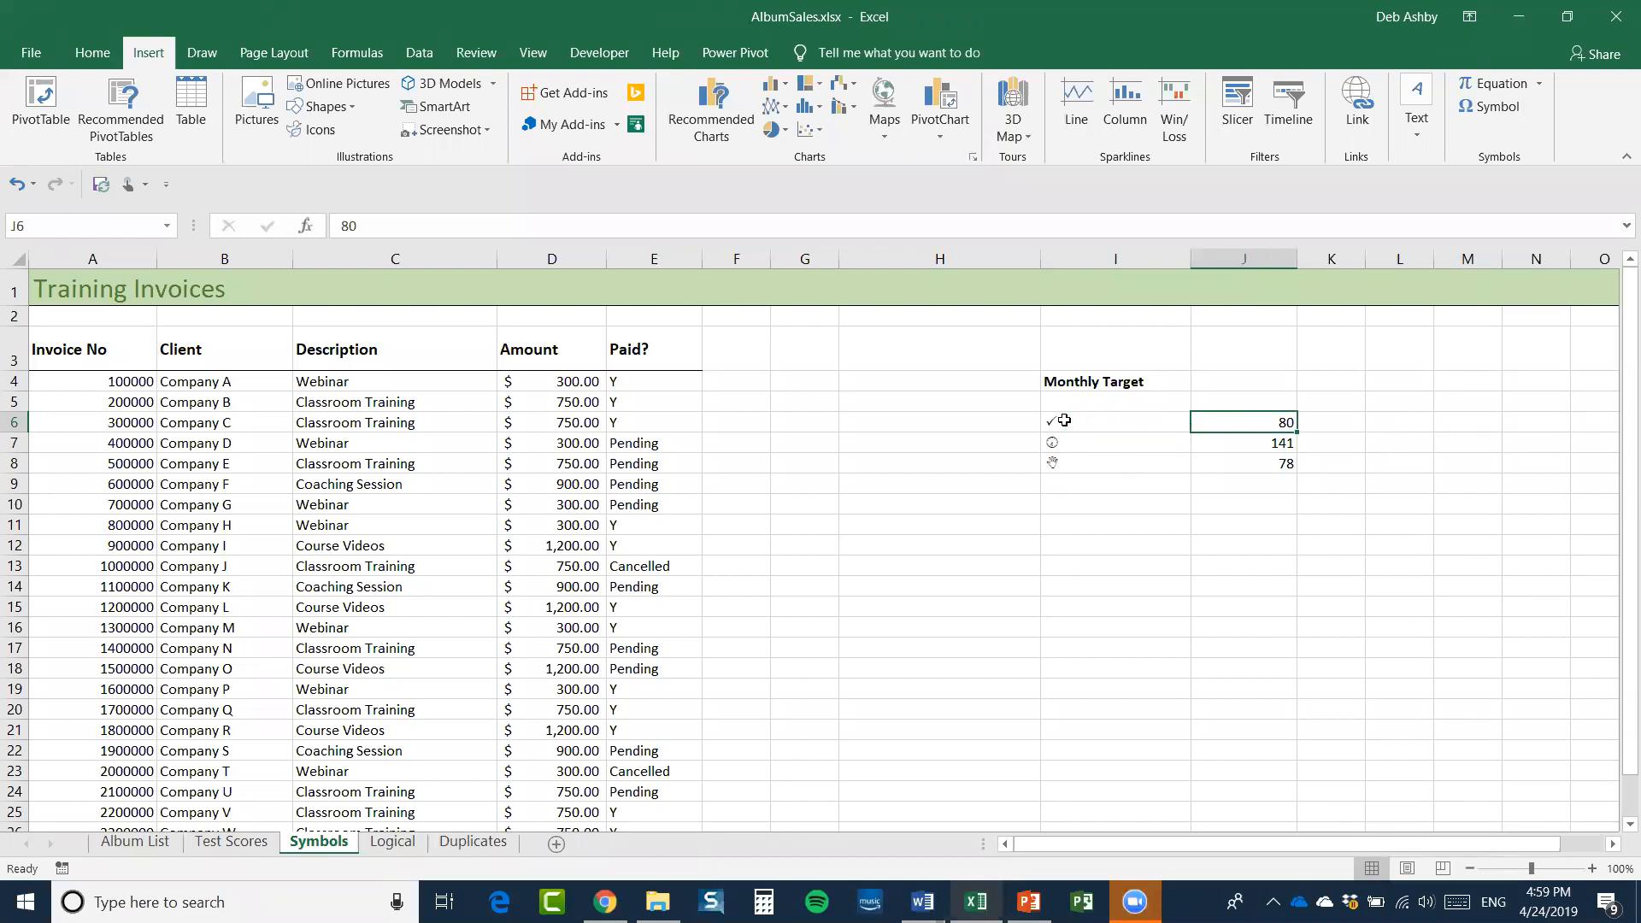
{"action": "left_click_drag", "start_coordinate": [1057, 422], "coordinate": [1059, 461]}
{"action": "left_click_drag", "start_coordinate": [1249, 419], "coordinate": [1253, 464]}
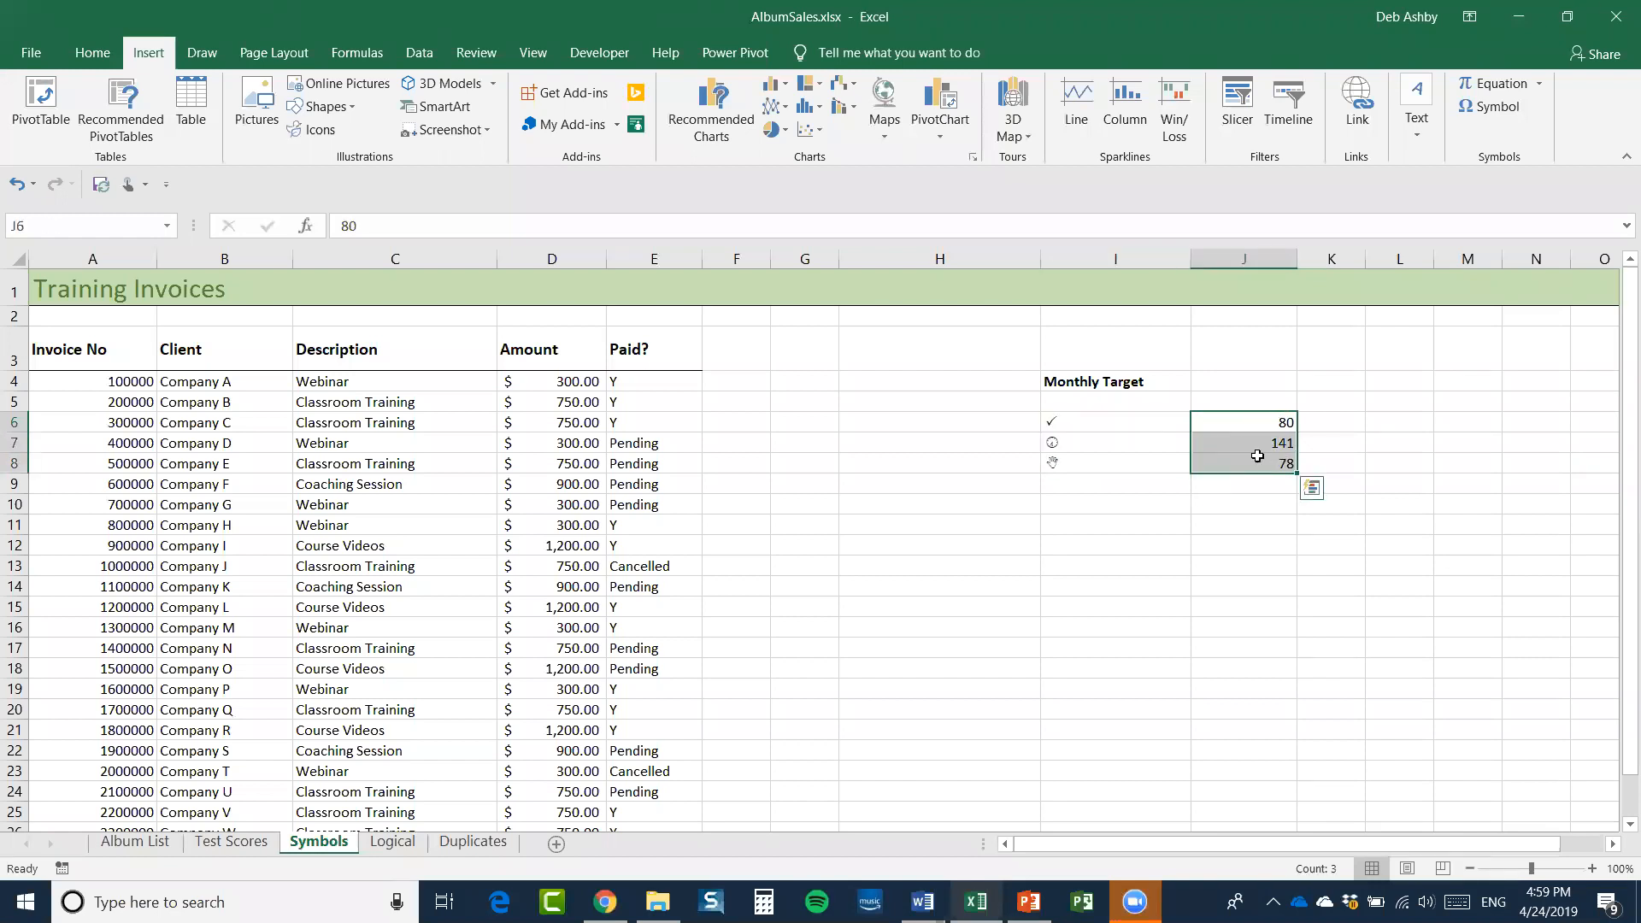
Widen column F beside the Paid? column to make room for a formula in F4
{"action": "left_click_drag", "start_coordinate": [768, 263], "coordinate": [832, 263]}
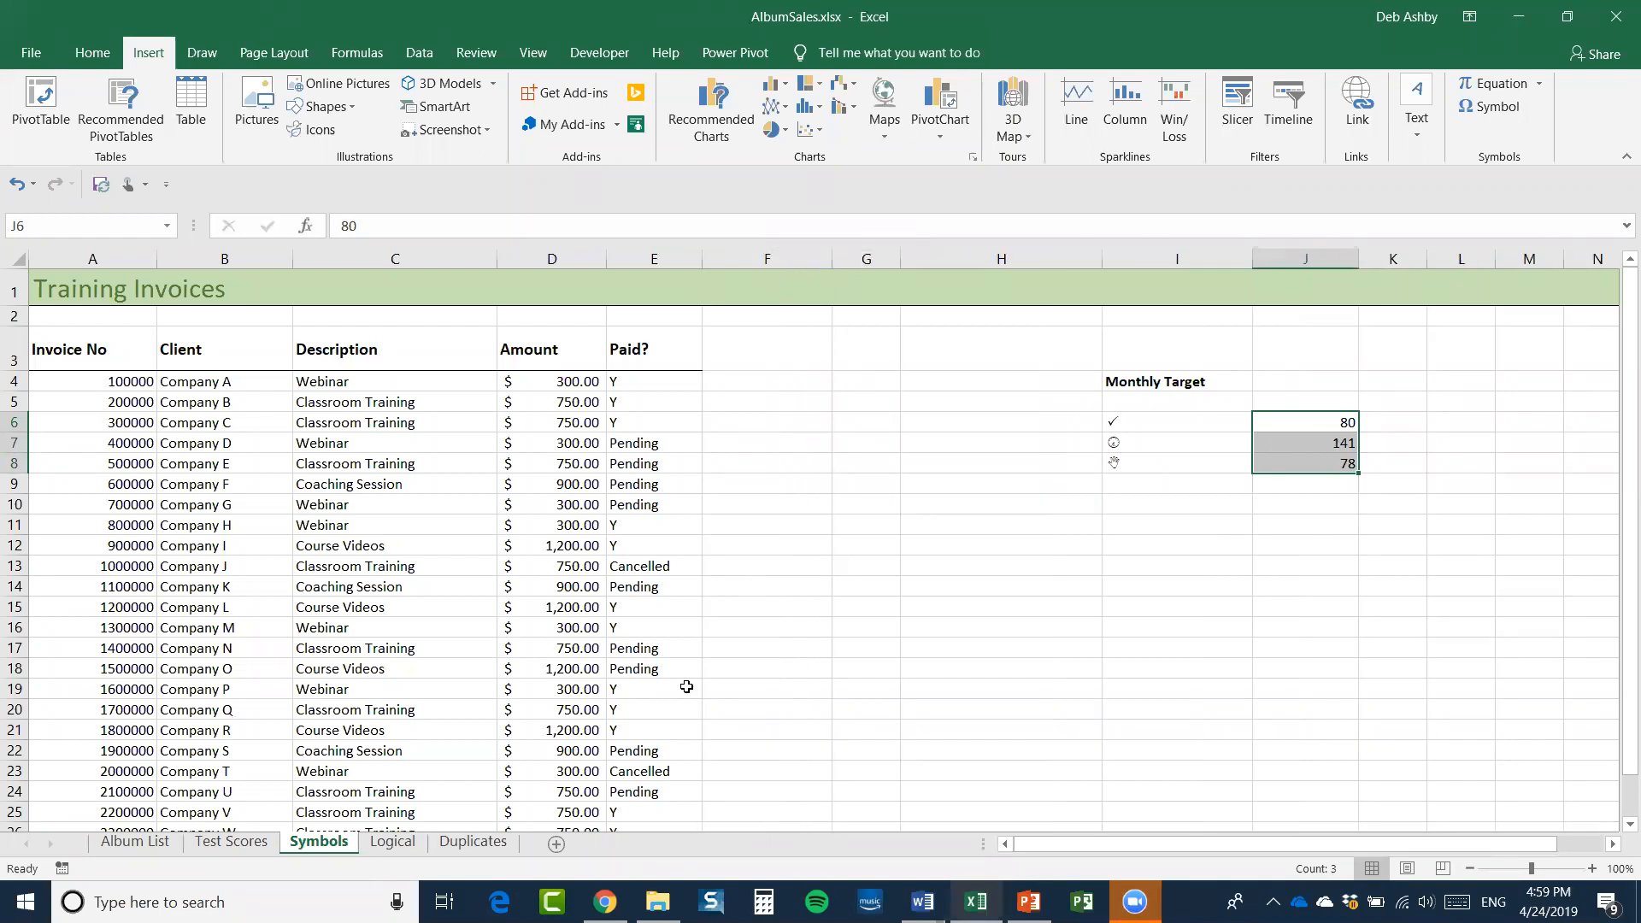
{"action": "left_click", "coordinate": [744, 382]}
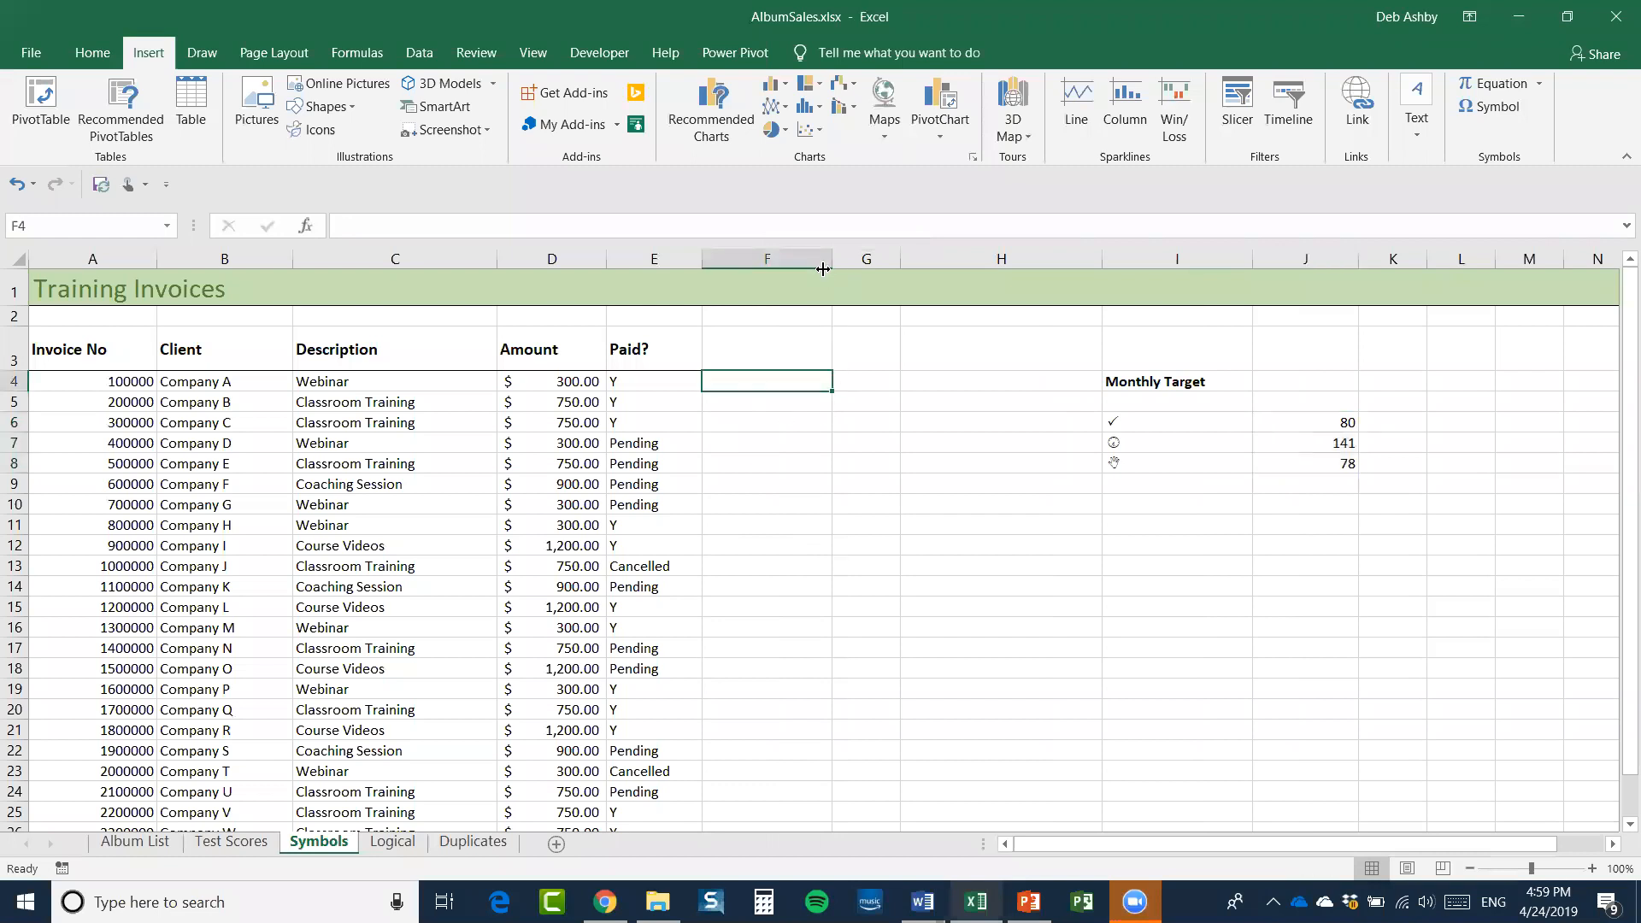
{"action": "left_click_drag", "start_coordinate": [833, 259], "coordinate": [924, 263]}
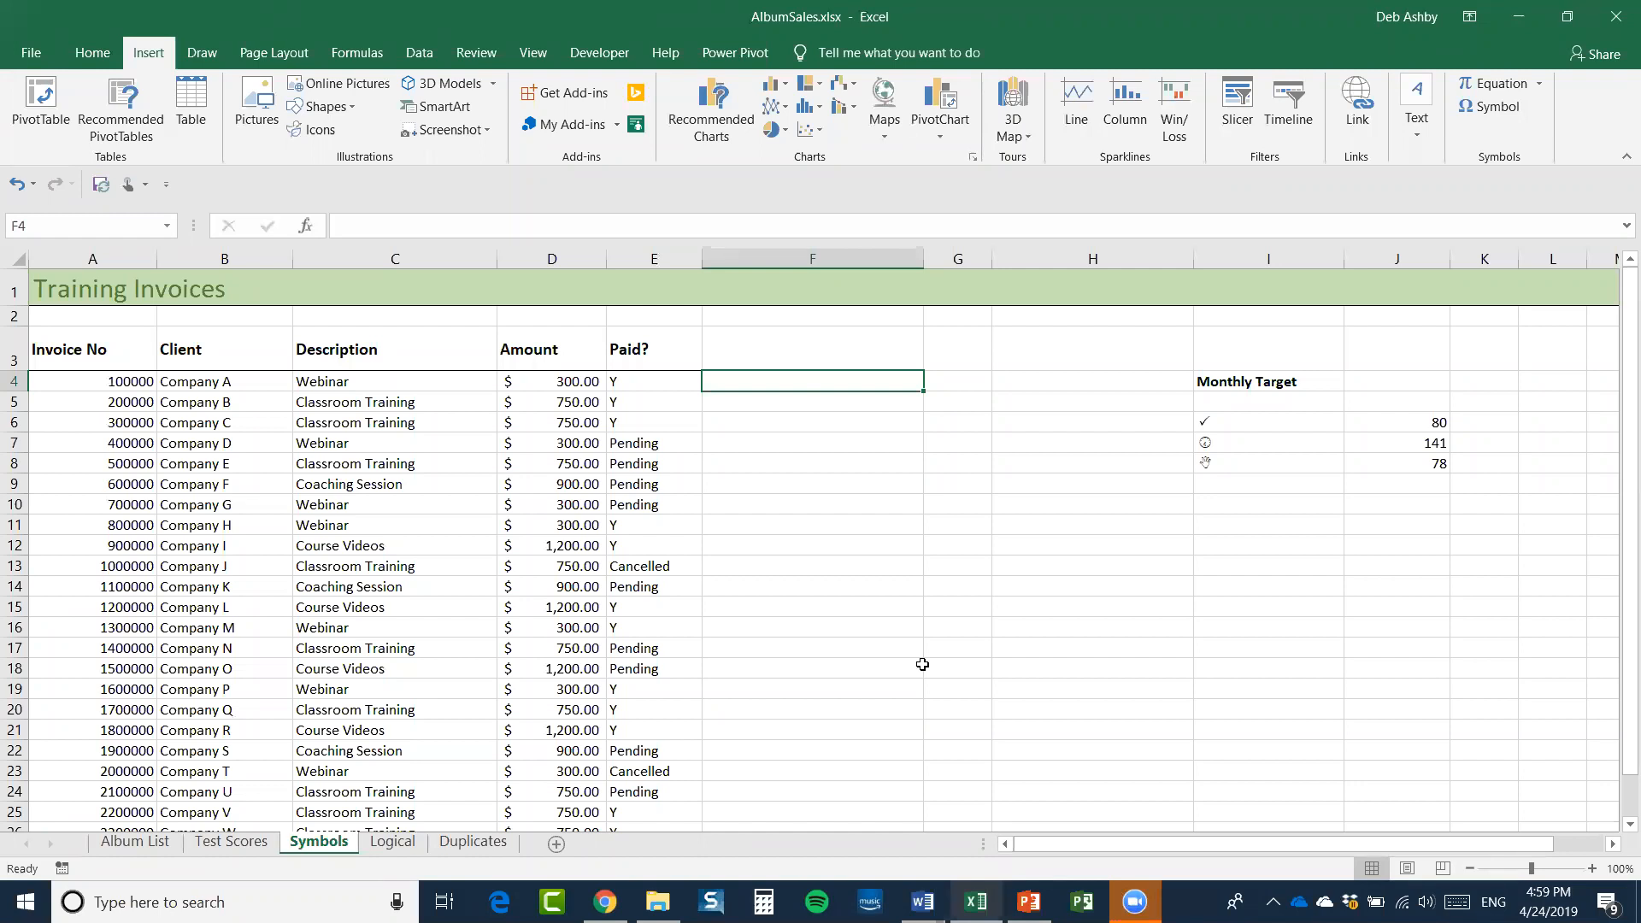
Start an IF formula in F4 with the logical test E4="Y"
{"action": "type", "text": "="}
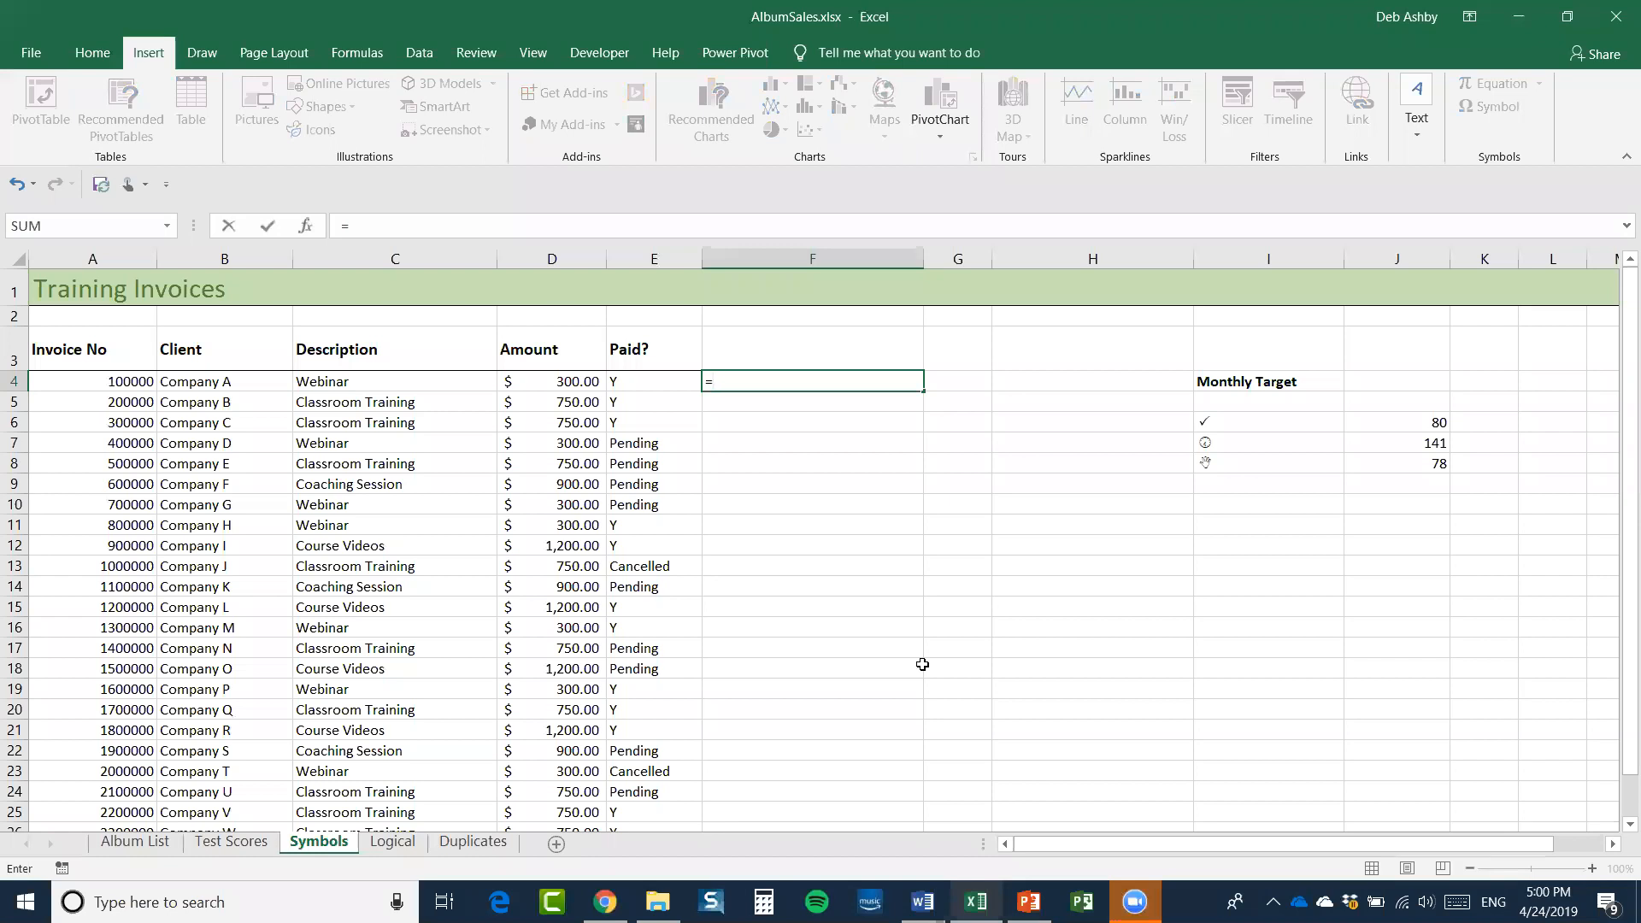
{"action": "type", "text": "IF"}
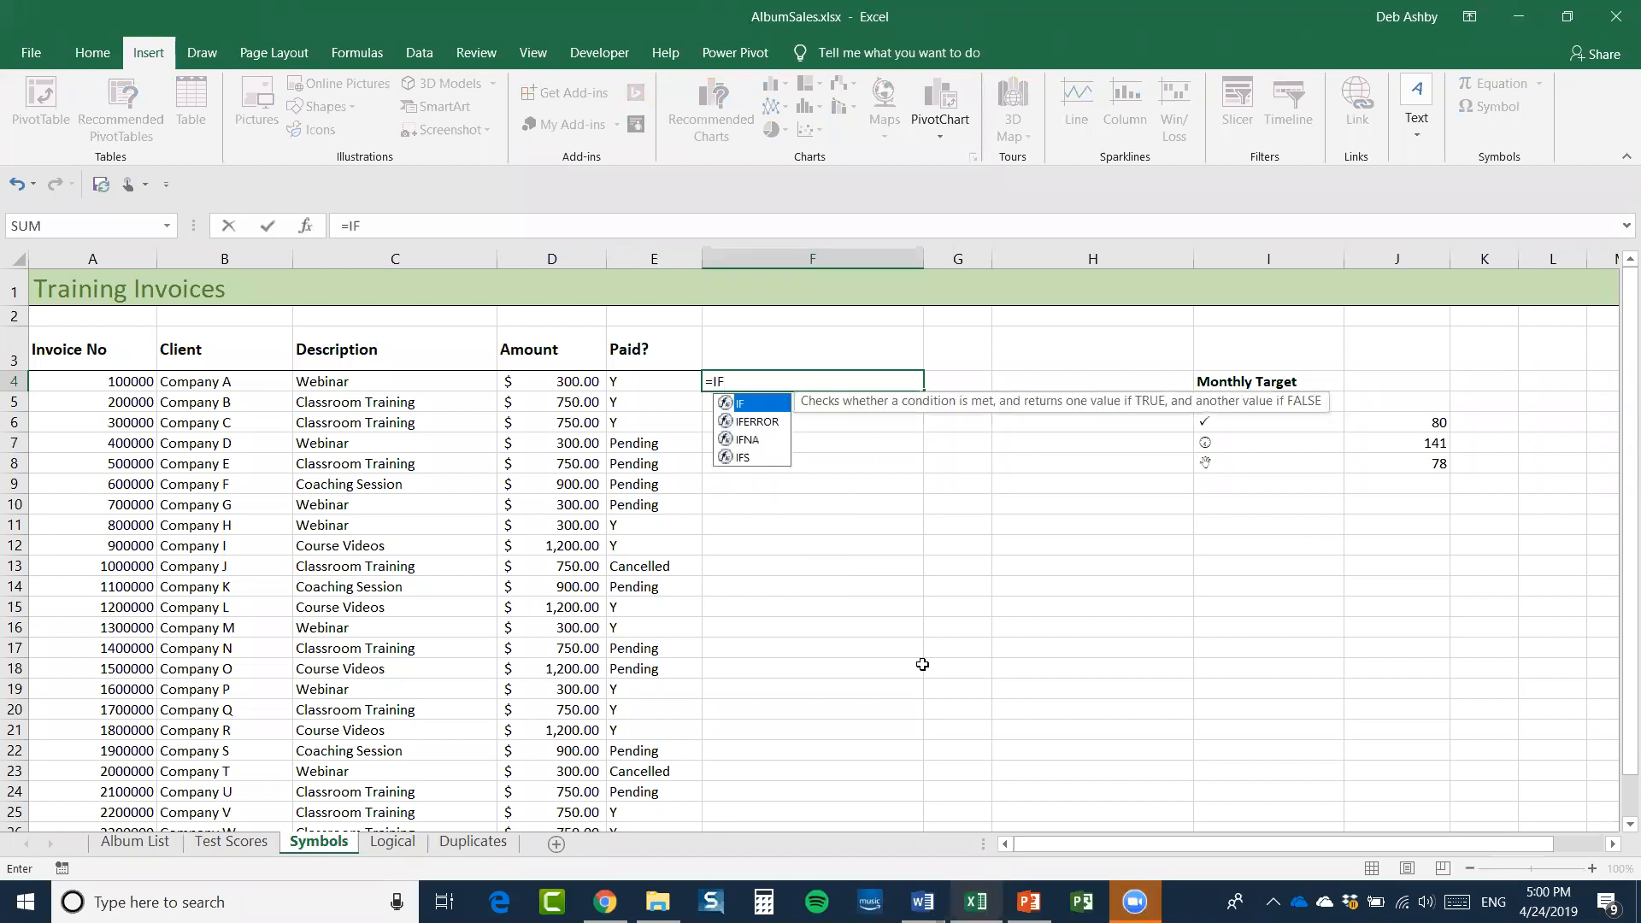
{"action": "type", "text": "("}
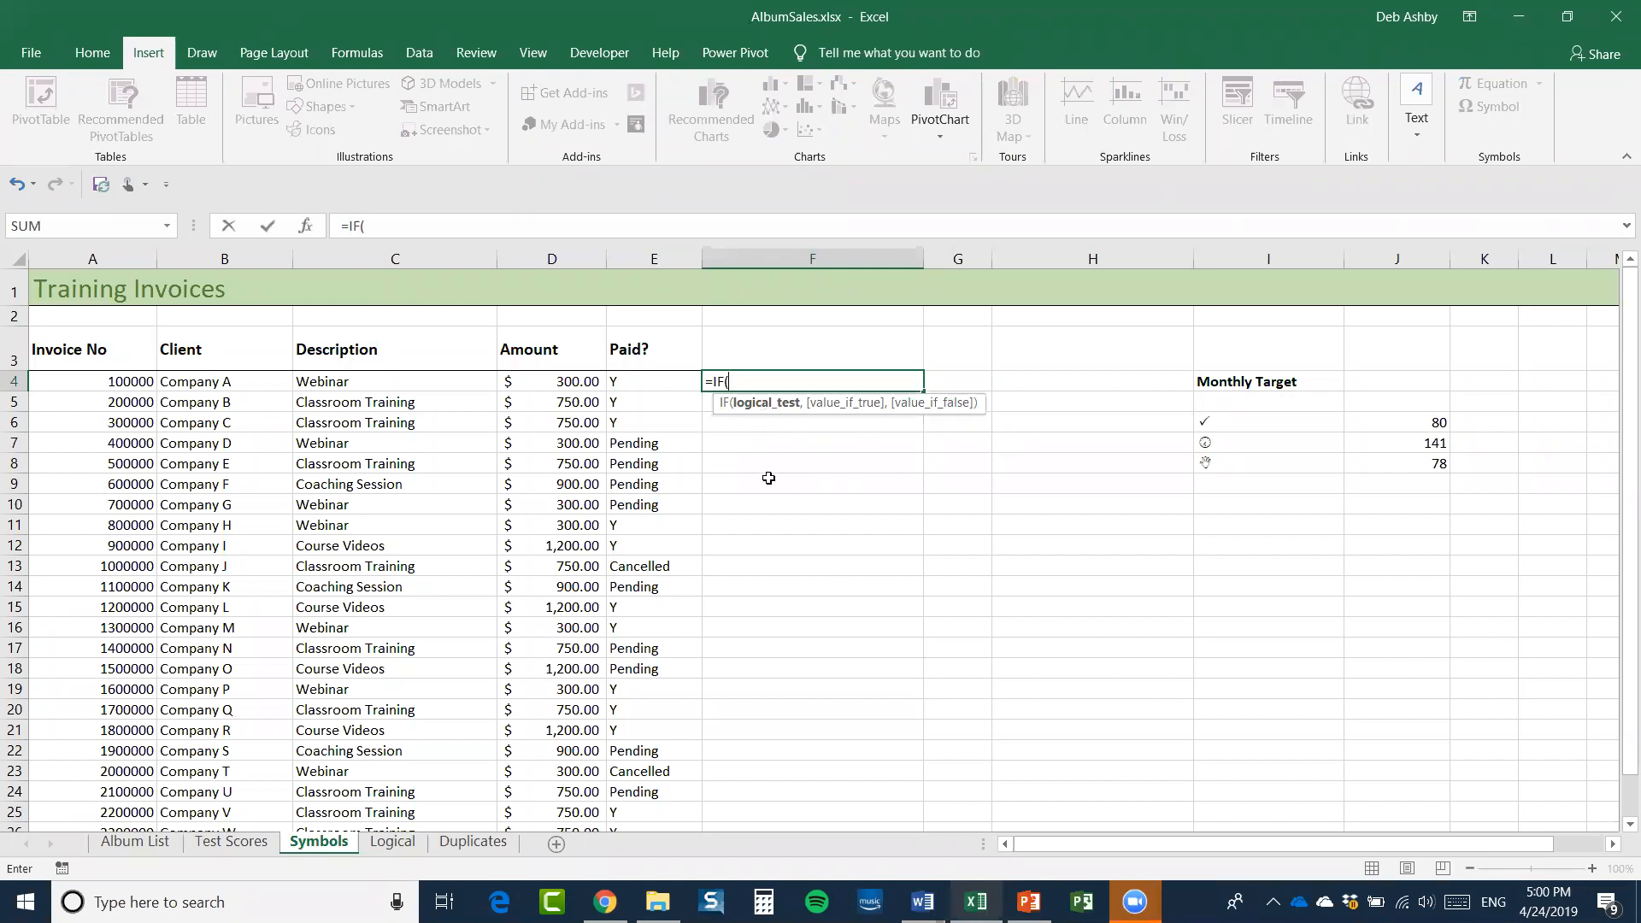
{"action": "left_click", "coordinate": [641, 382]}
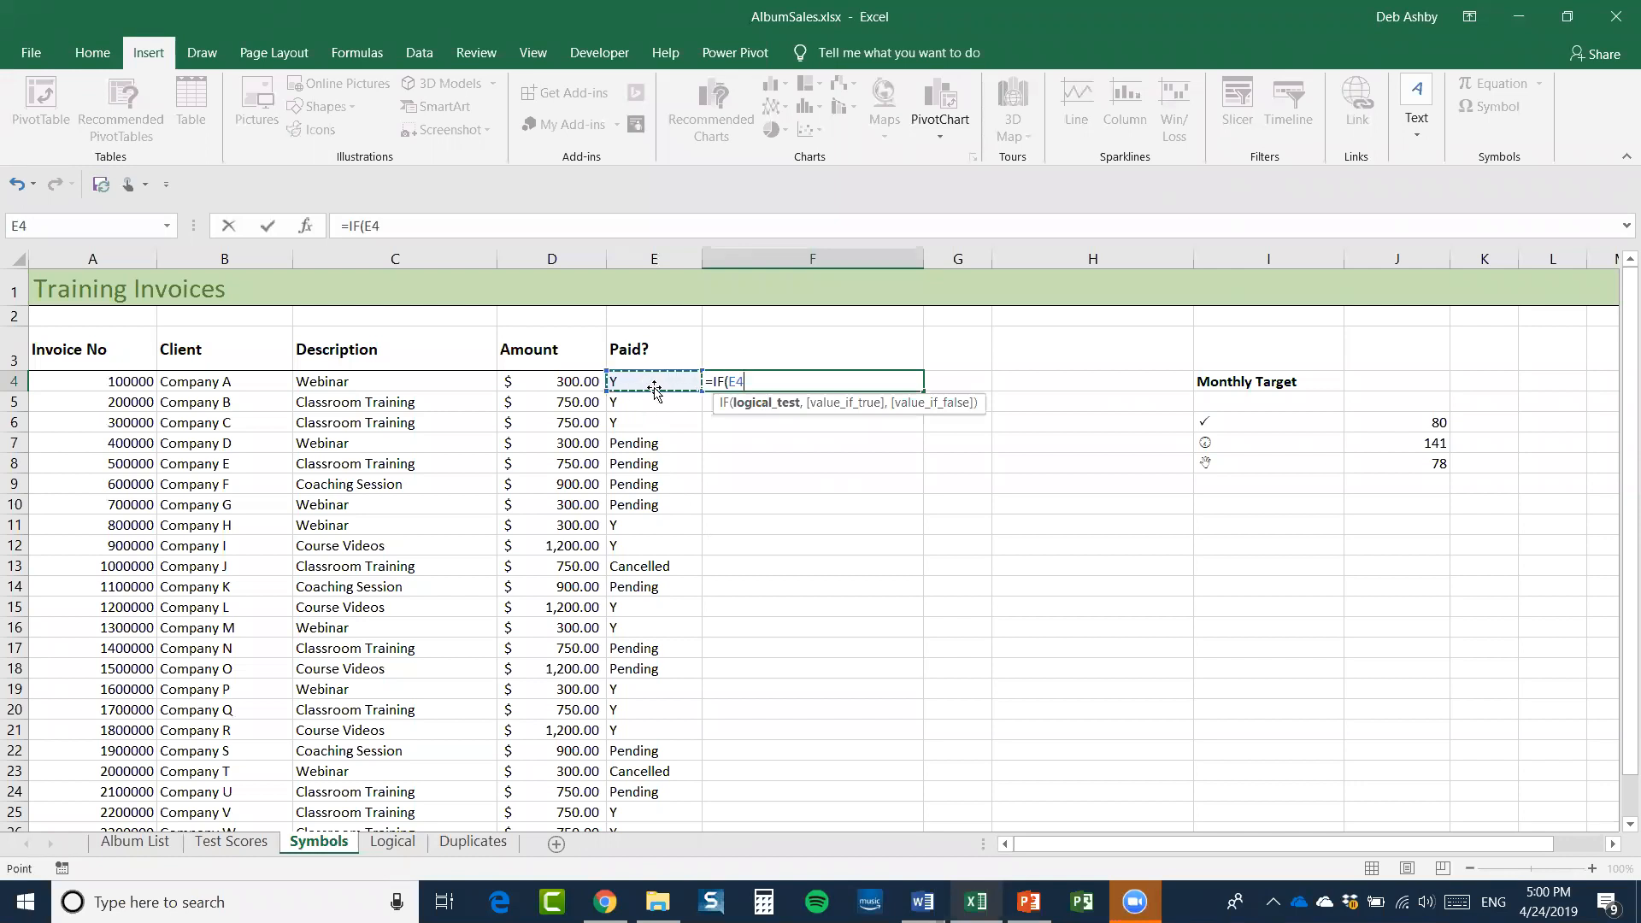
{"action": "type", "text": "=\"Y"}
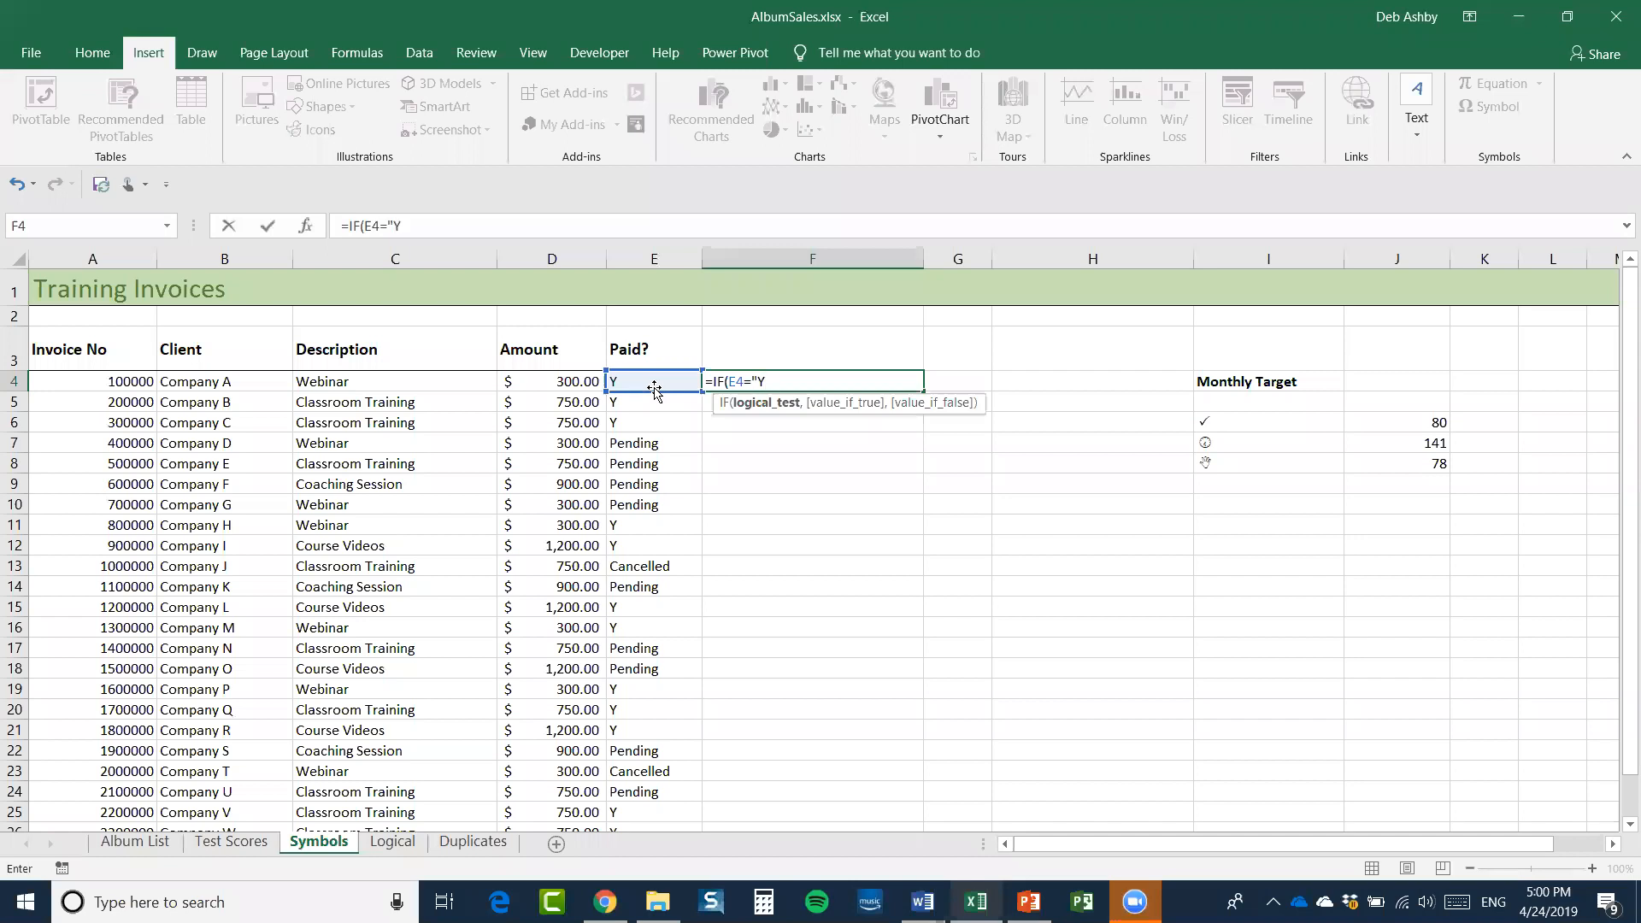
{"action": "type", "text": "\""}
{"action": "type", "text": ","}
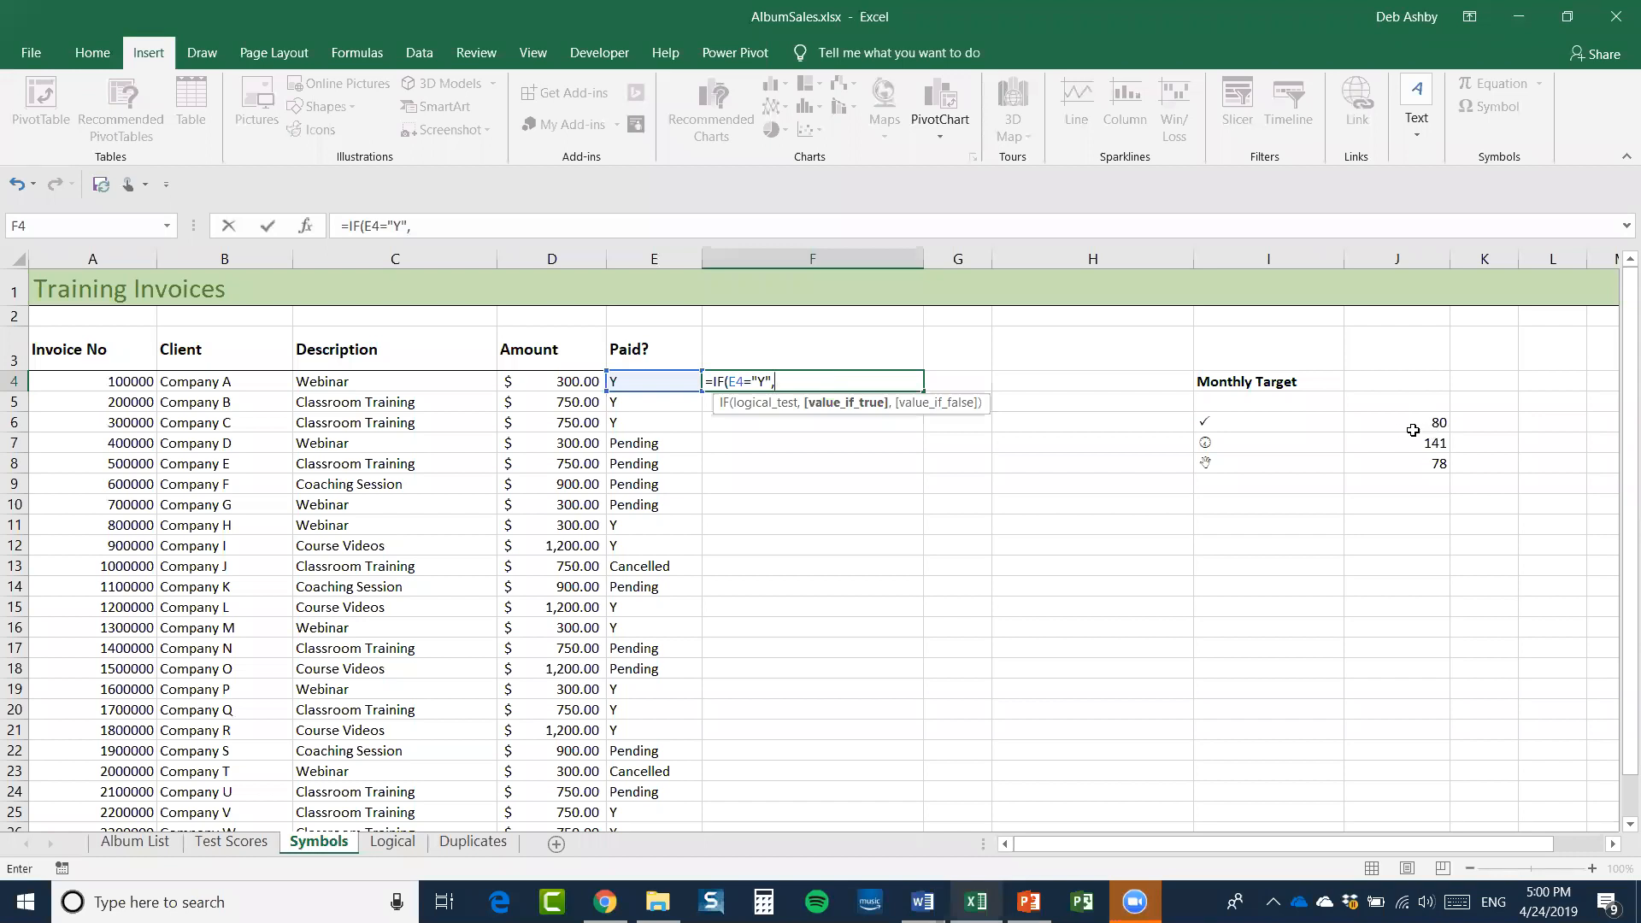
Add CHAR(80) as the value-if-true argument of the IF formula in F4
{"action": "type", "text": "CHAR"}
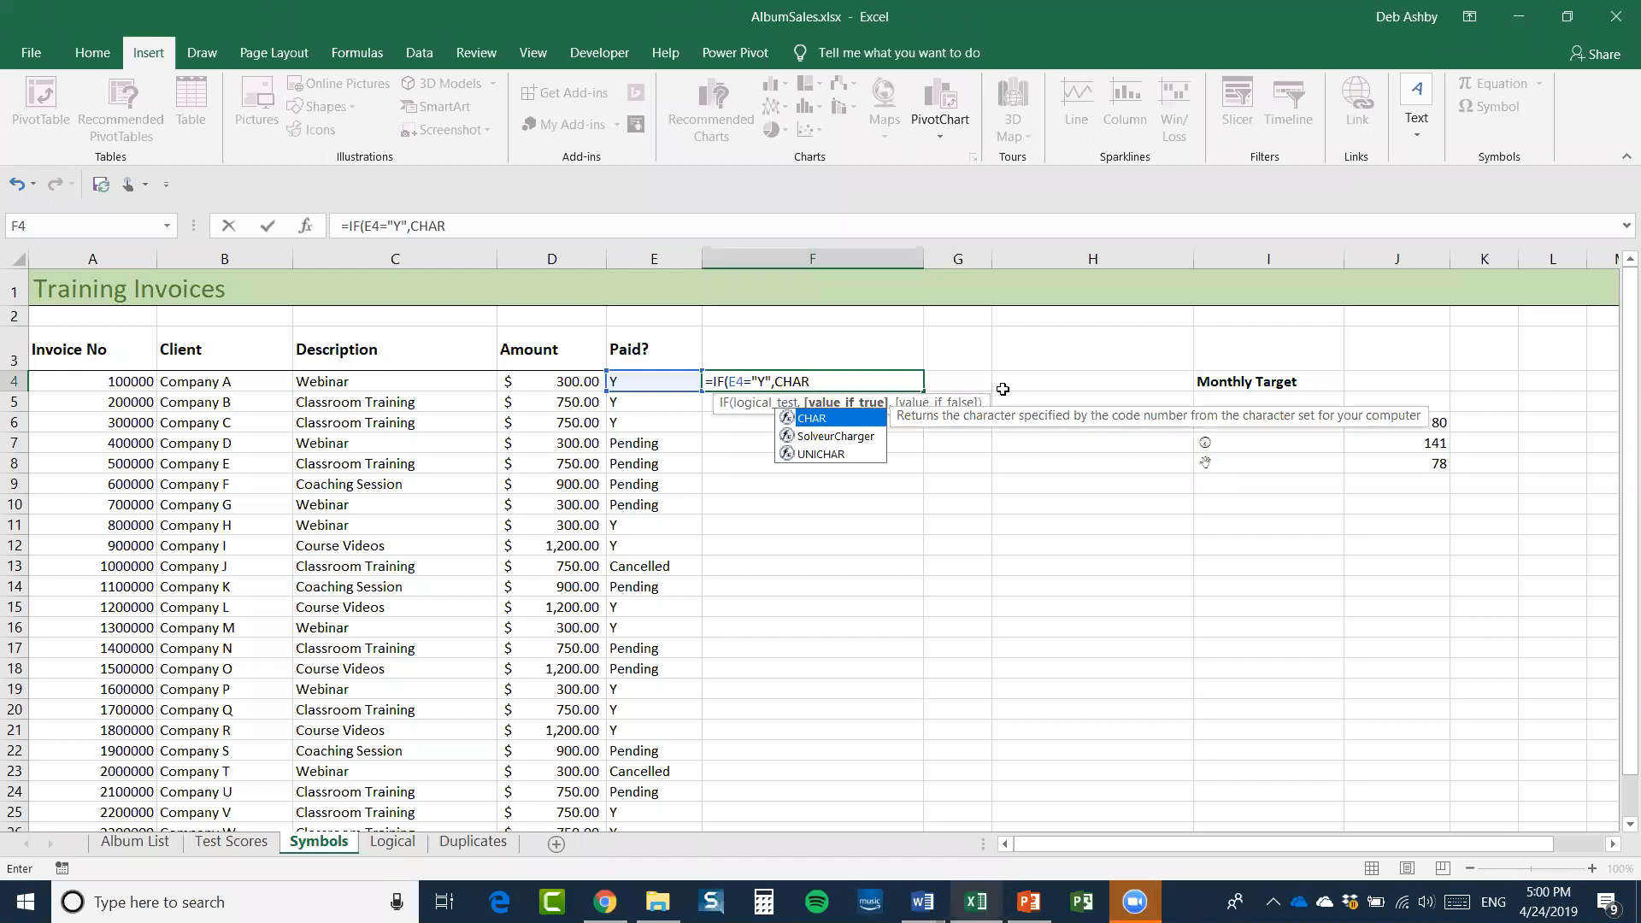
{"action": "type", "text": "("}
{"action": "type", "text": "8"}
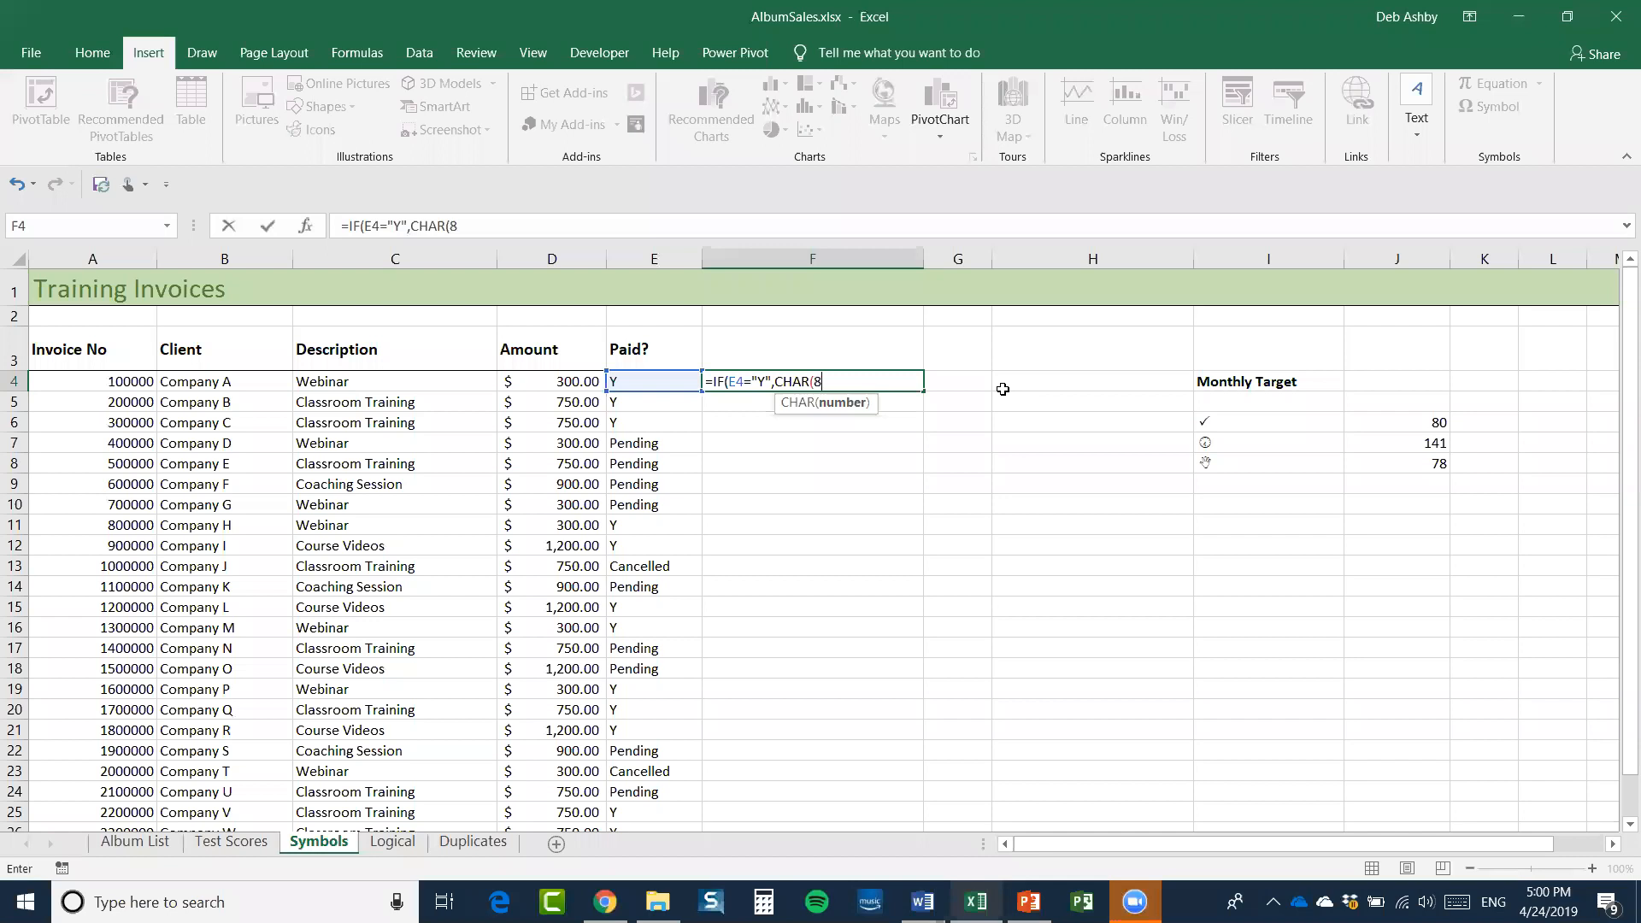
{"action": "type", "text": "0)"}
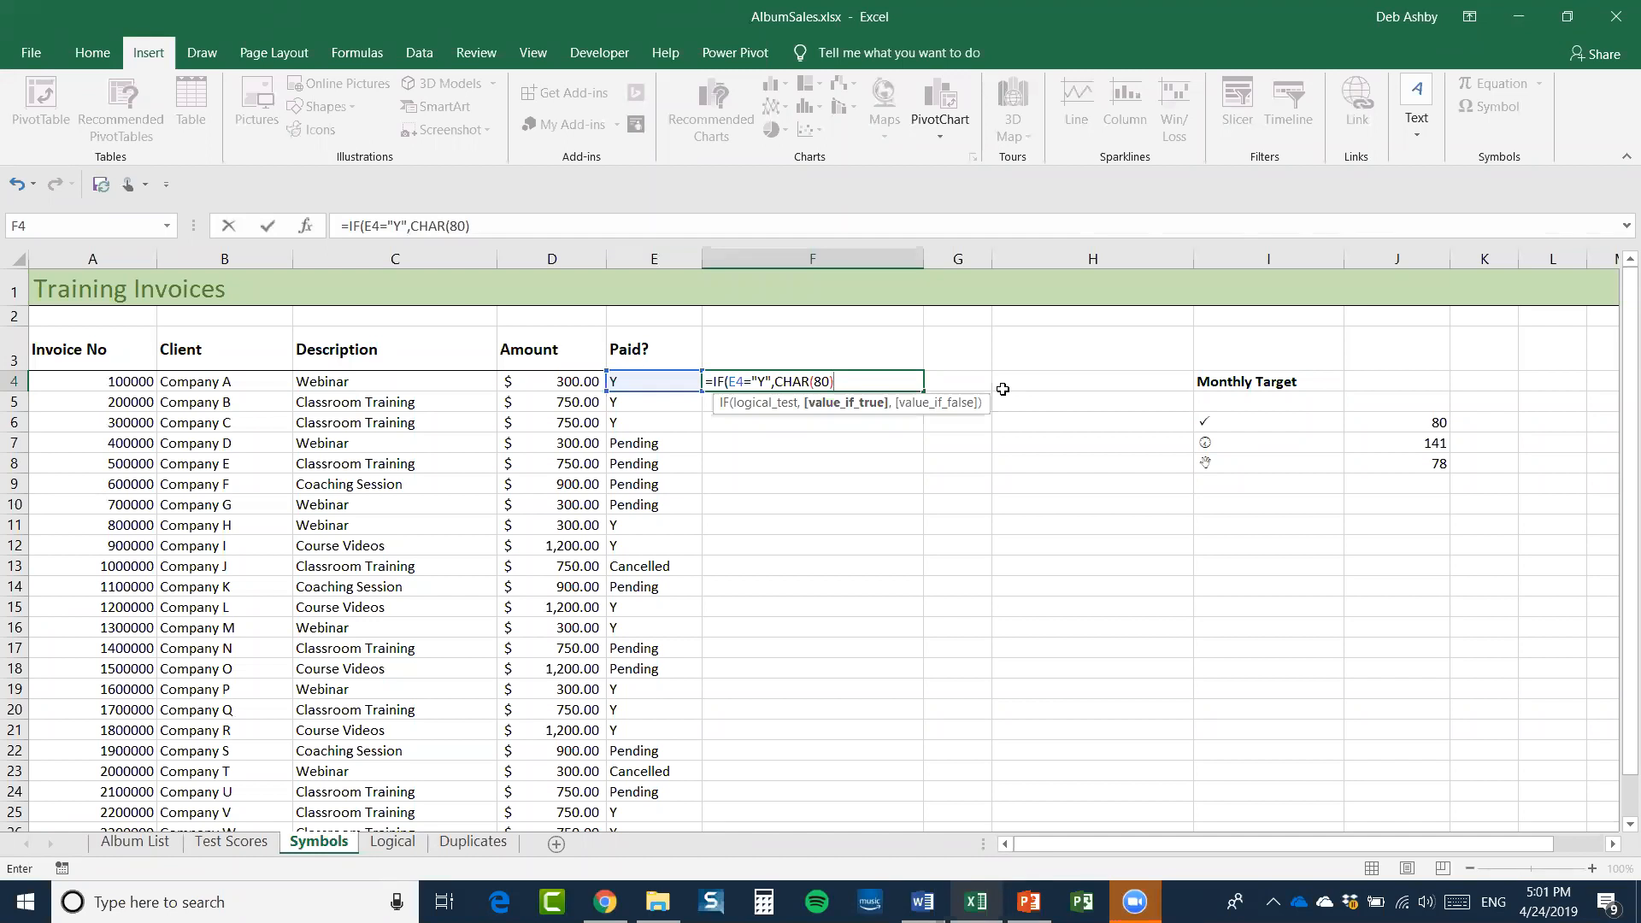
{"action": "type", "text": ","}
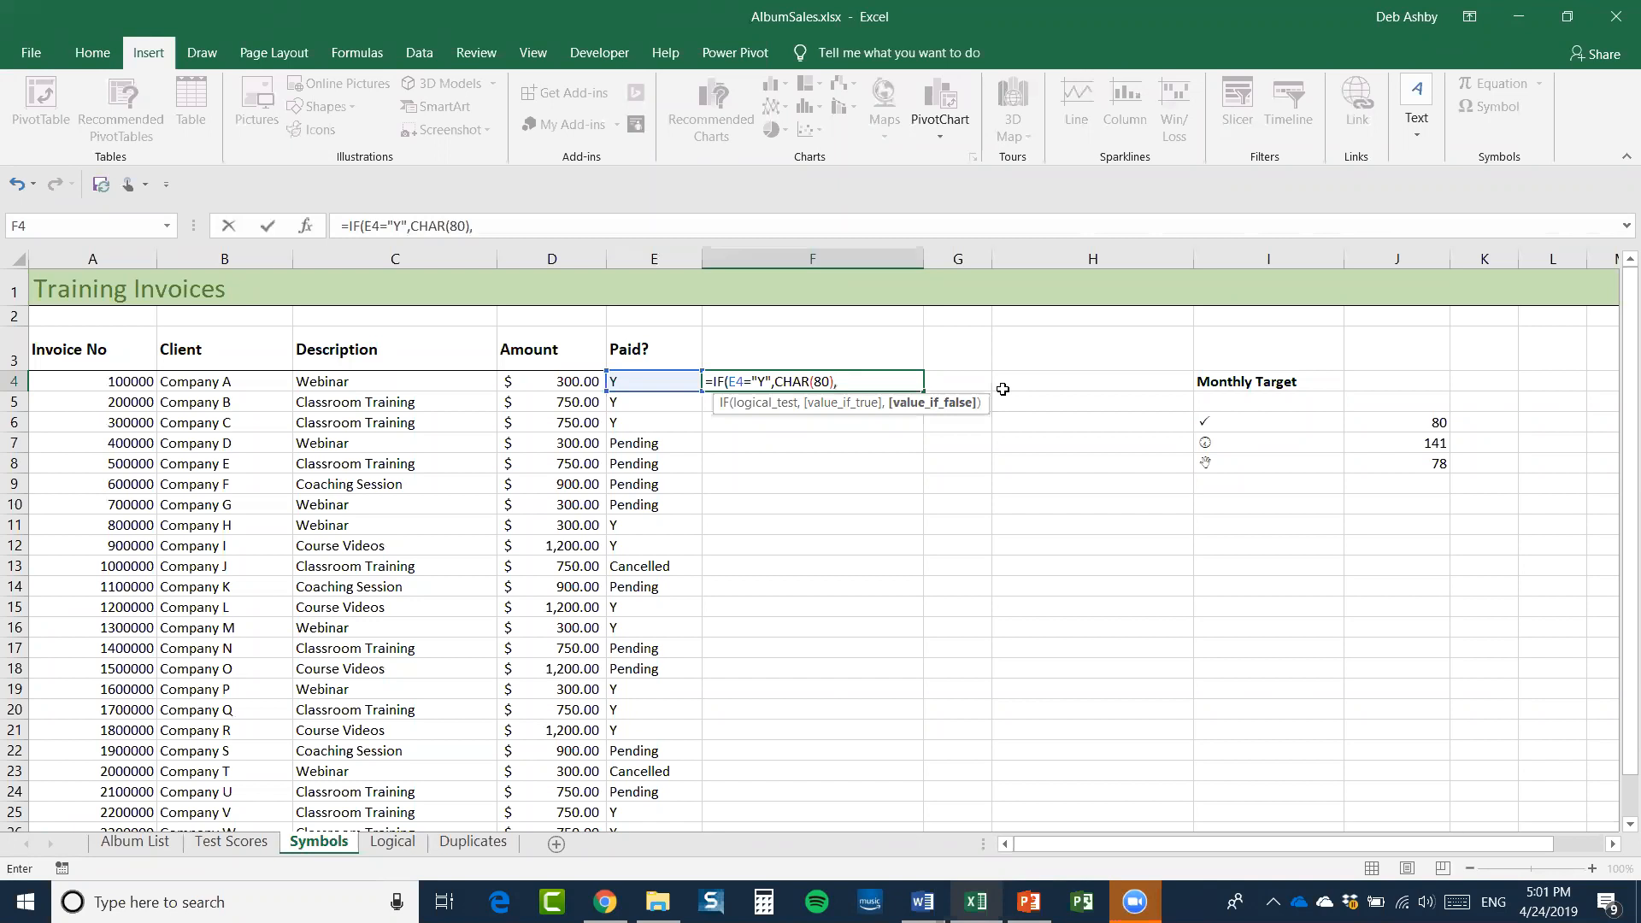
Nest a second IF in the F4 formula that tests E4="Pending" and returns CHAR(141) when true
{"action": "type", "text": "IF"}
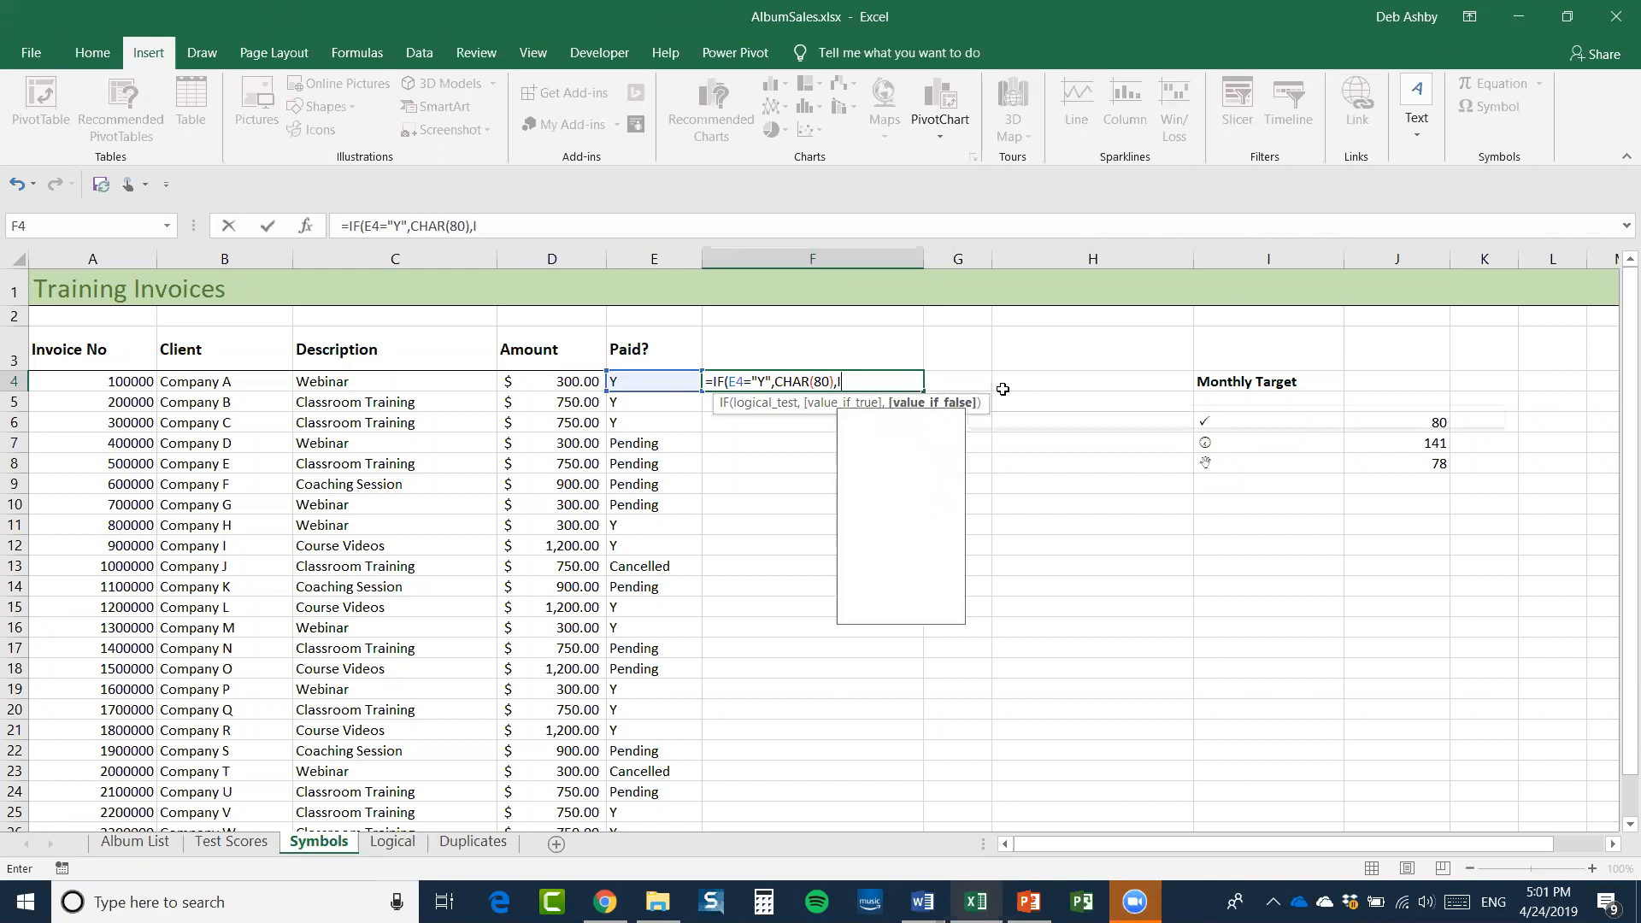
{"action": "type", "text": "("}
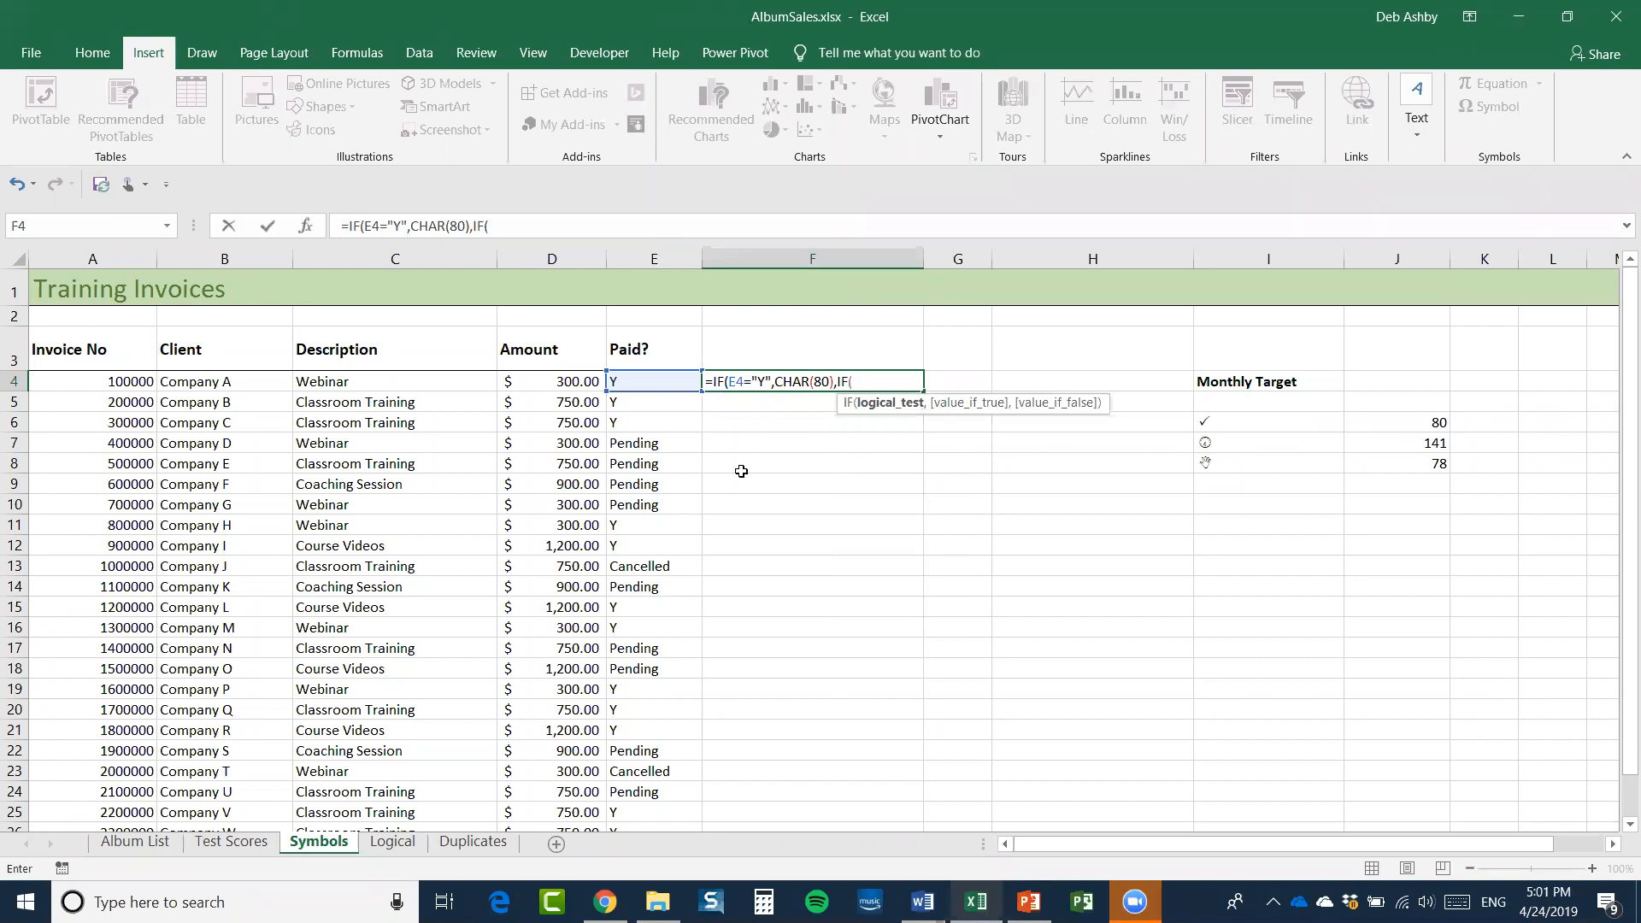
{"action": "left_click", "coordinate": [637, 382]}
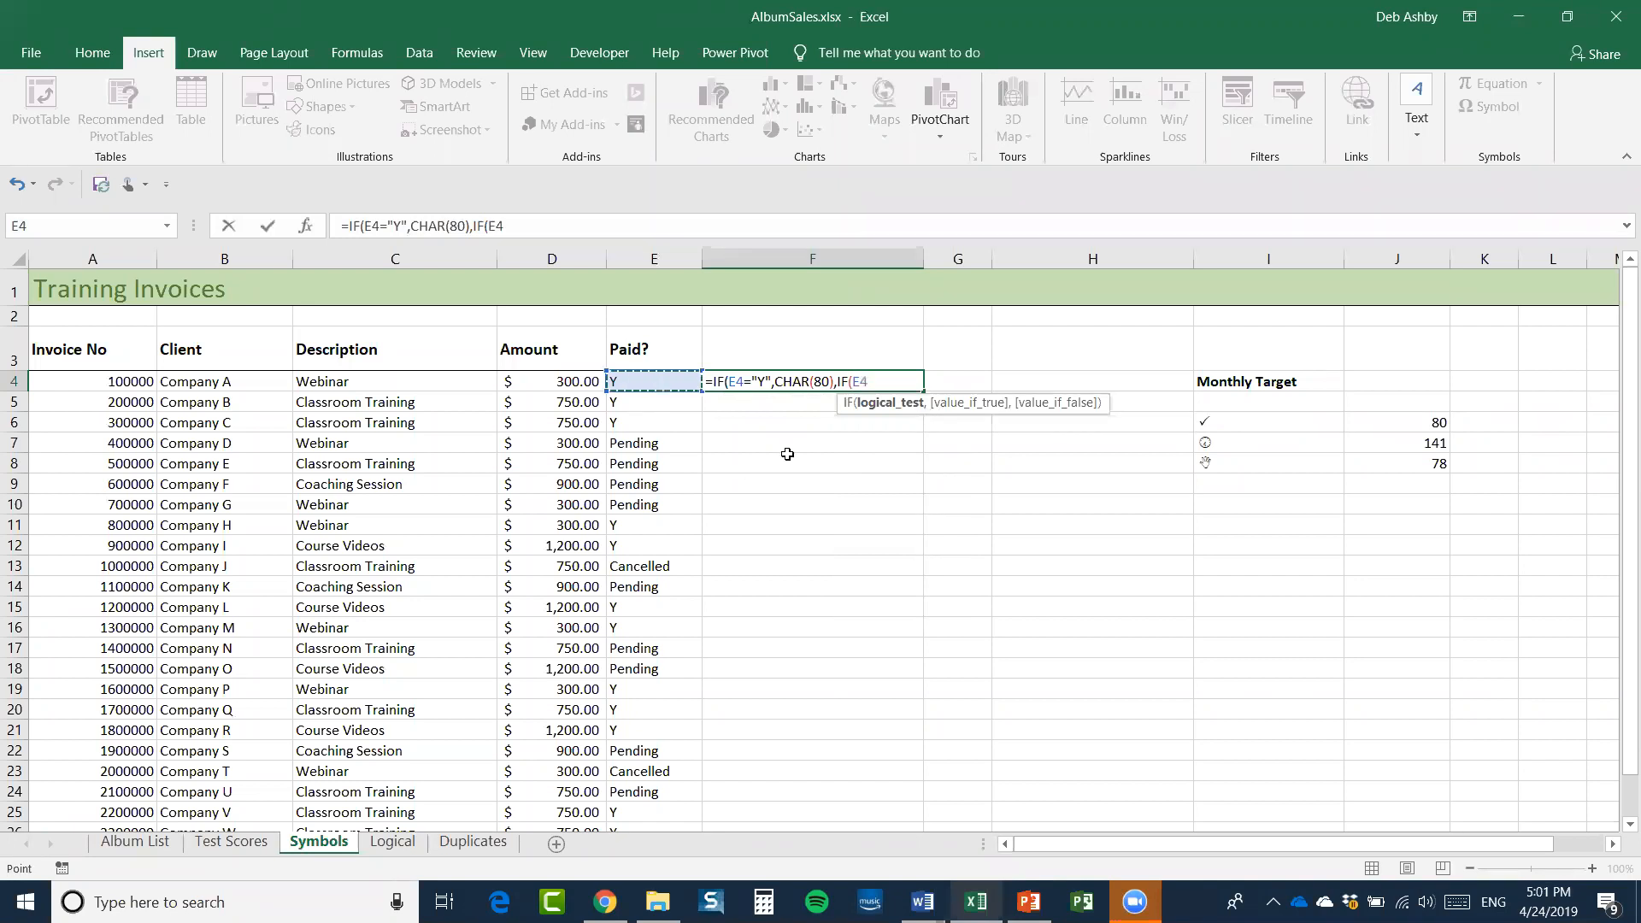
{"action": "type", "text": "=\"Pending\","}
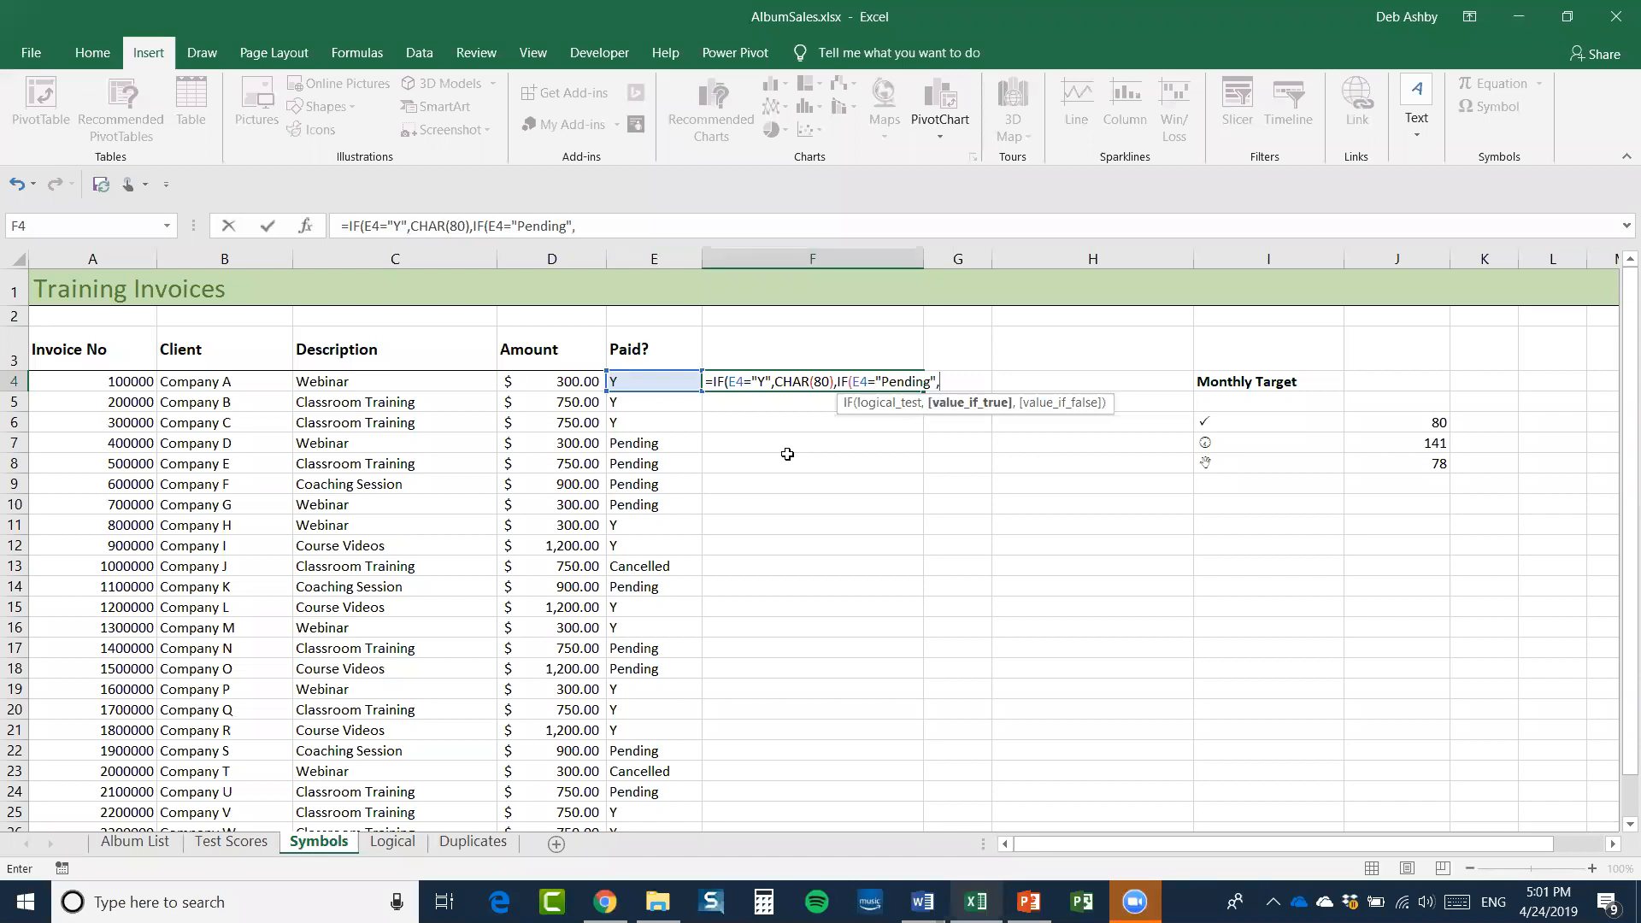
{"action": "type", "text": "CHAR"}
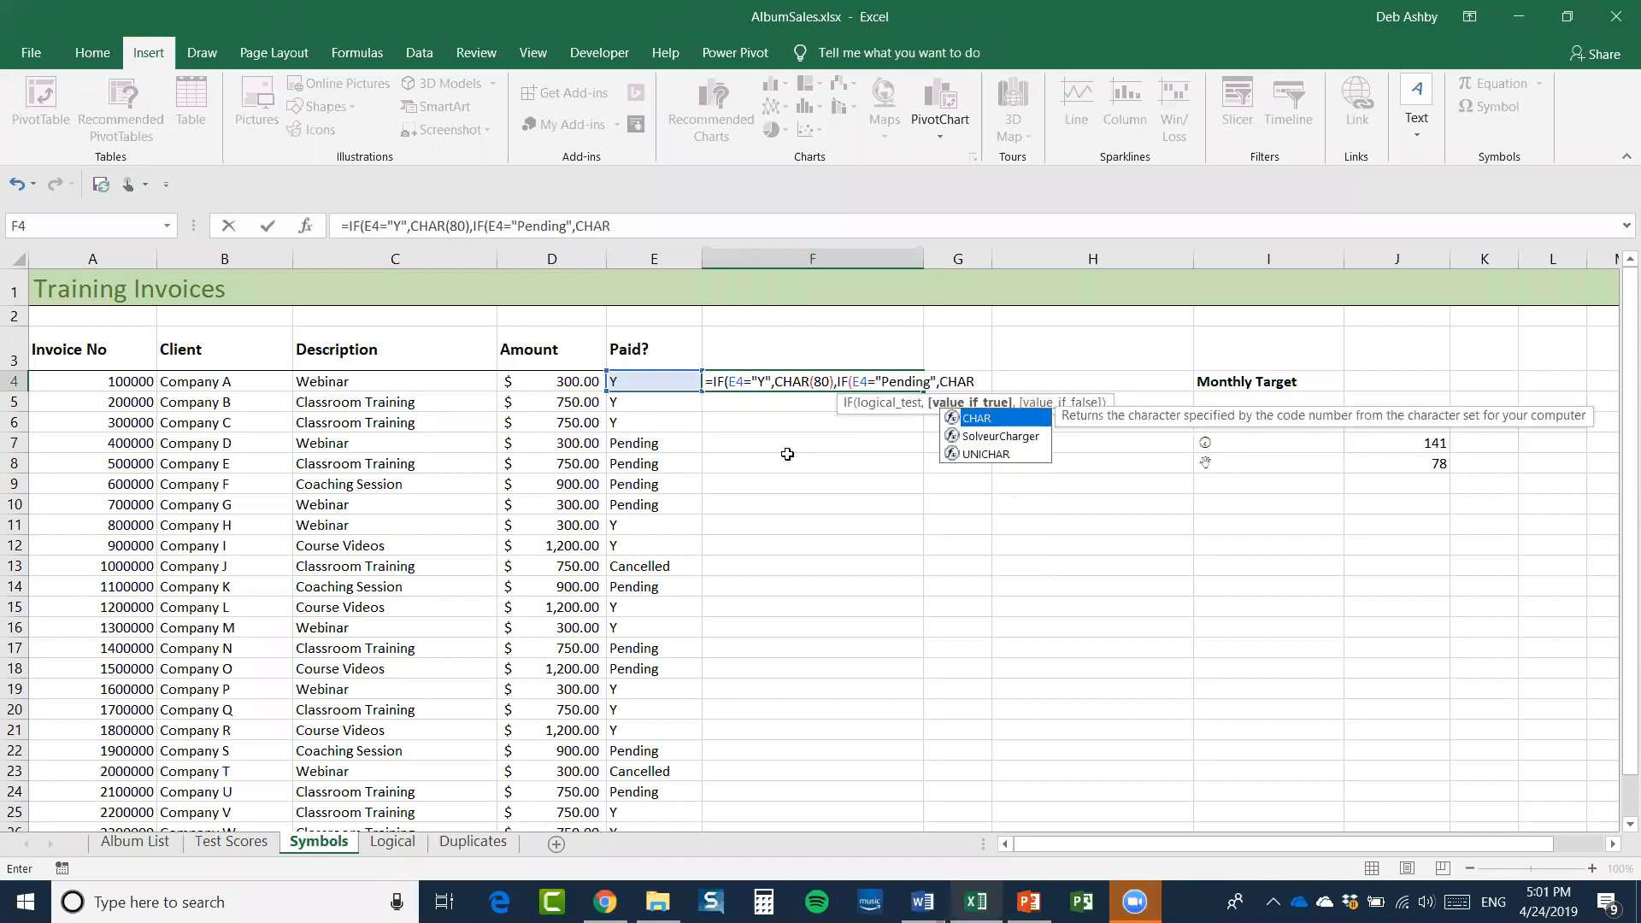
{"action": "type", "text": "("}
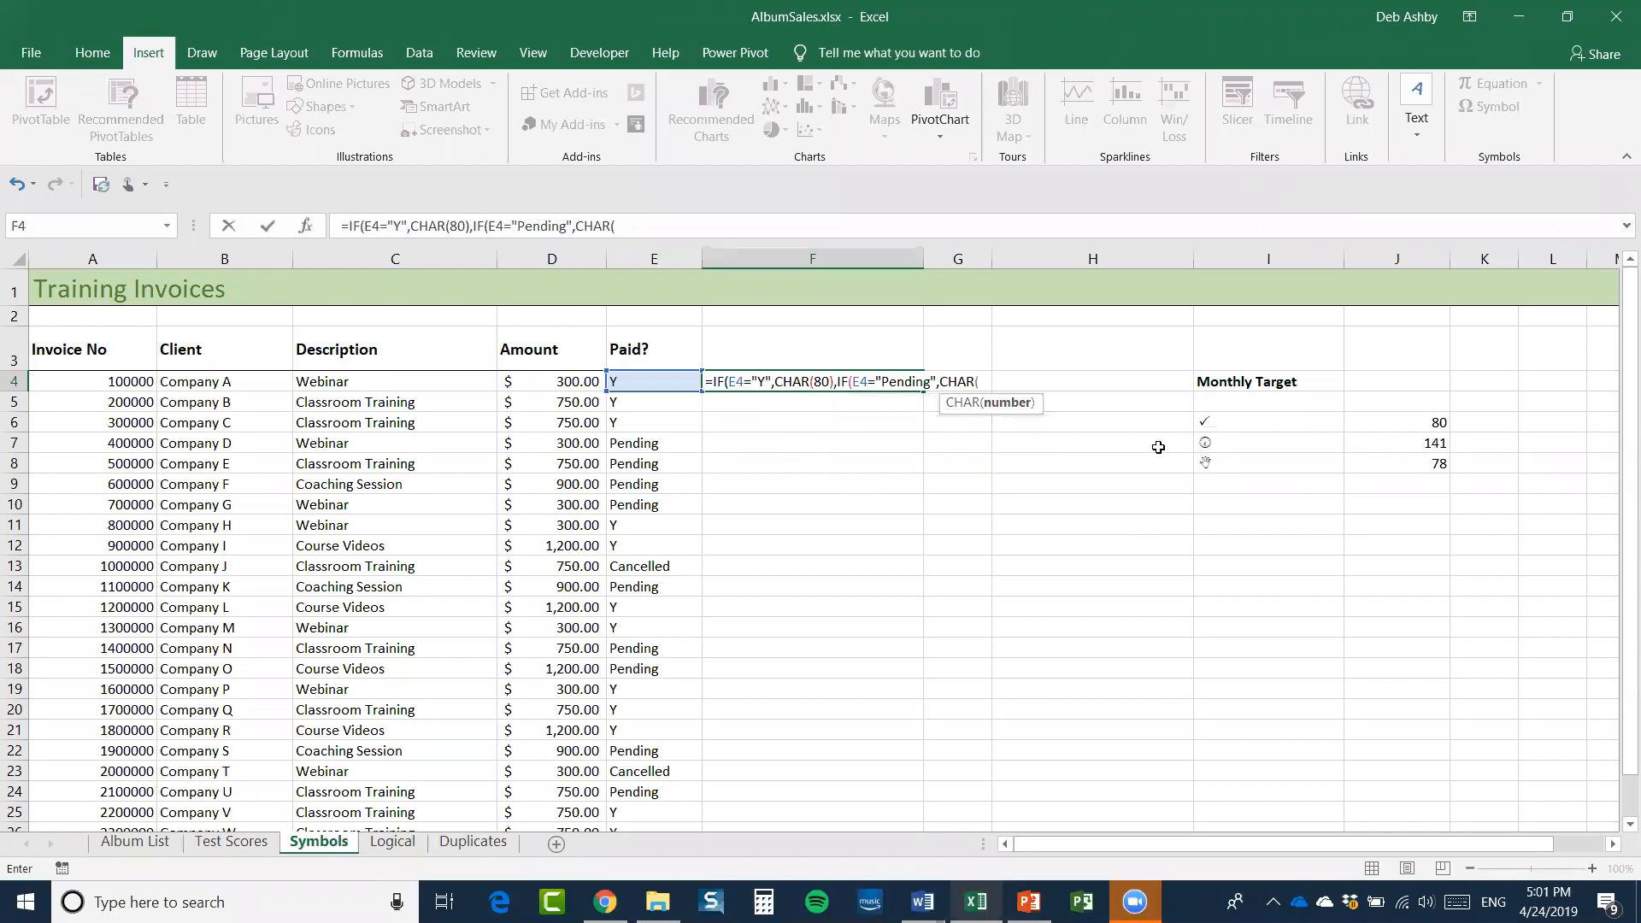
{"action": "type", "text": "141)"}
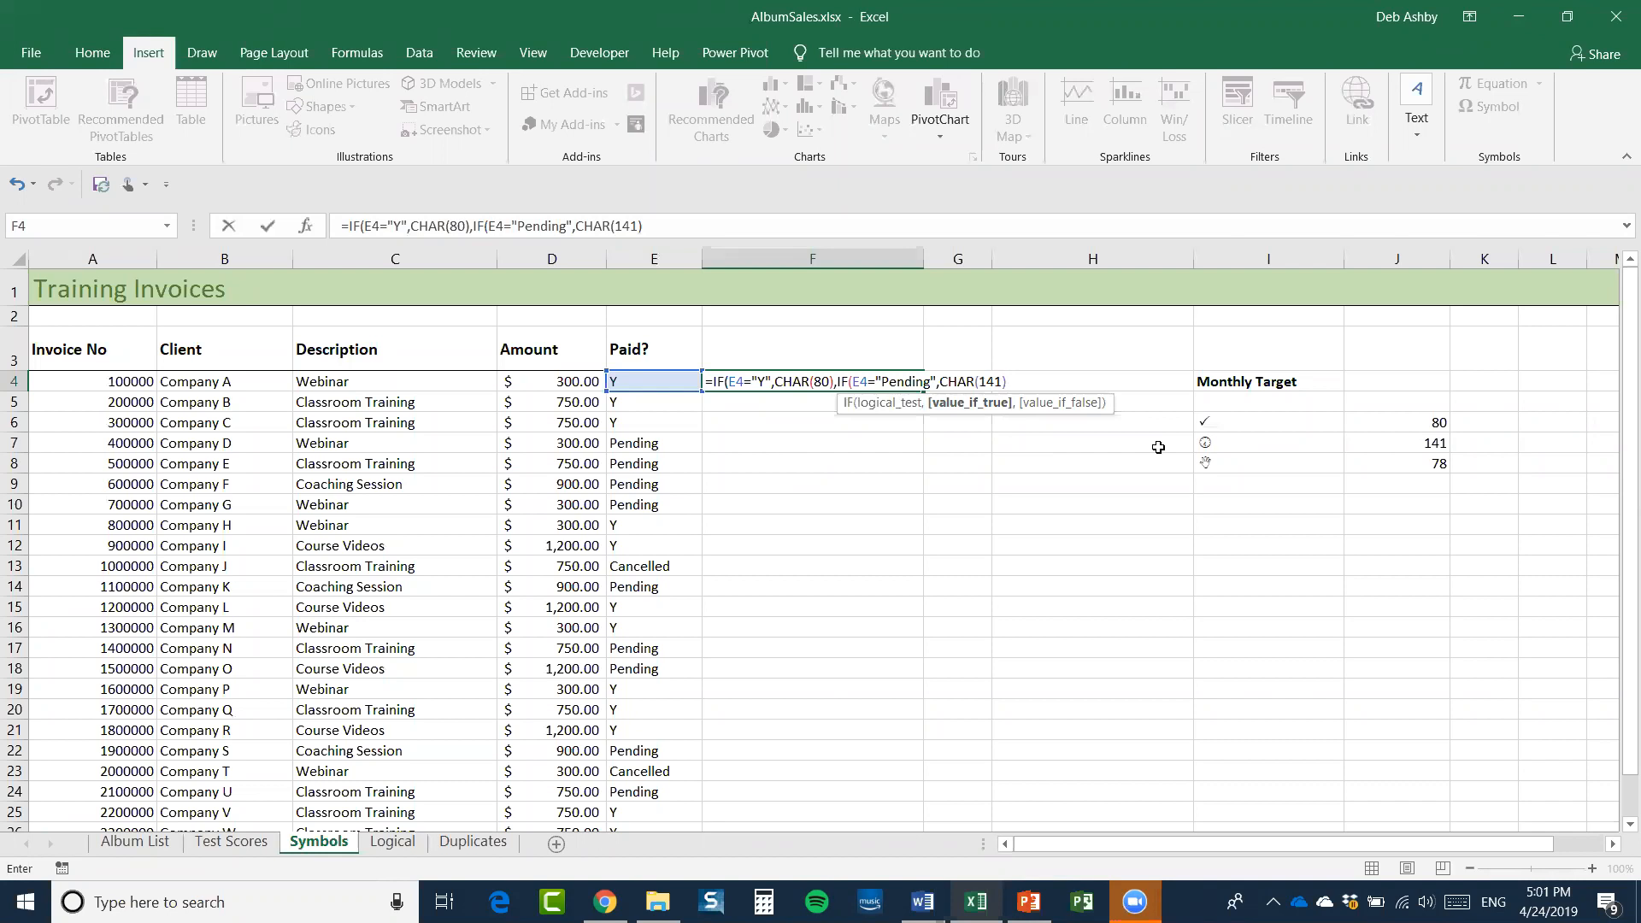
{"action": "type", "text": ","}
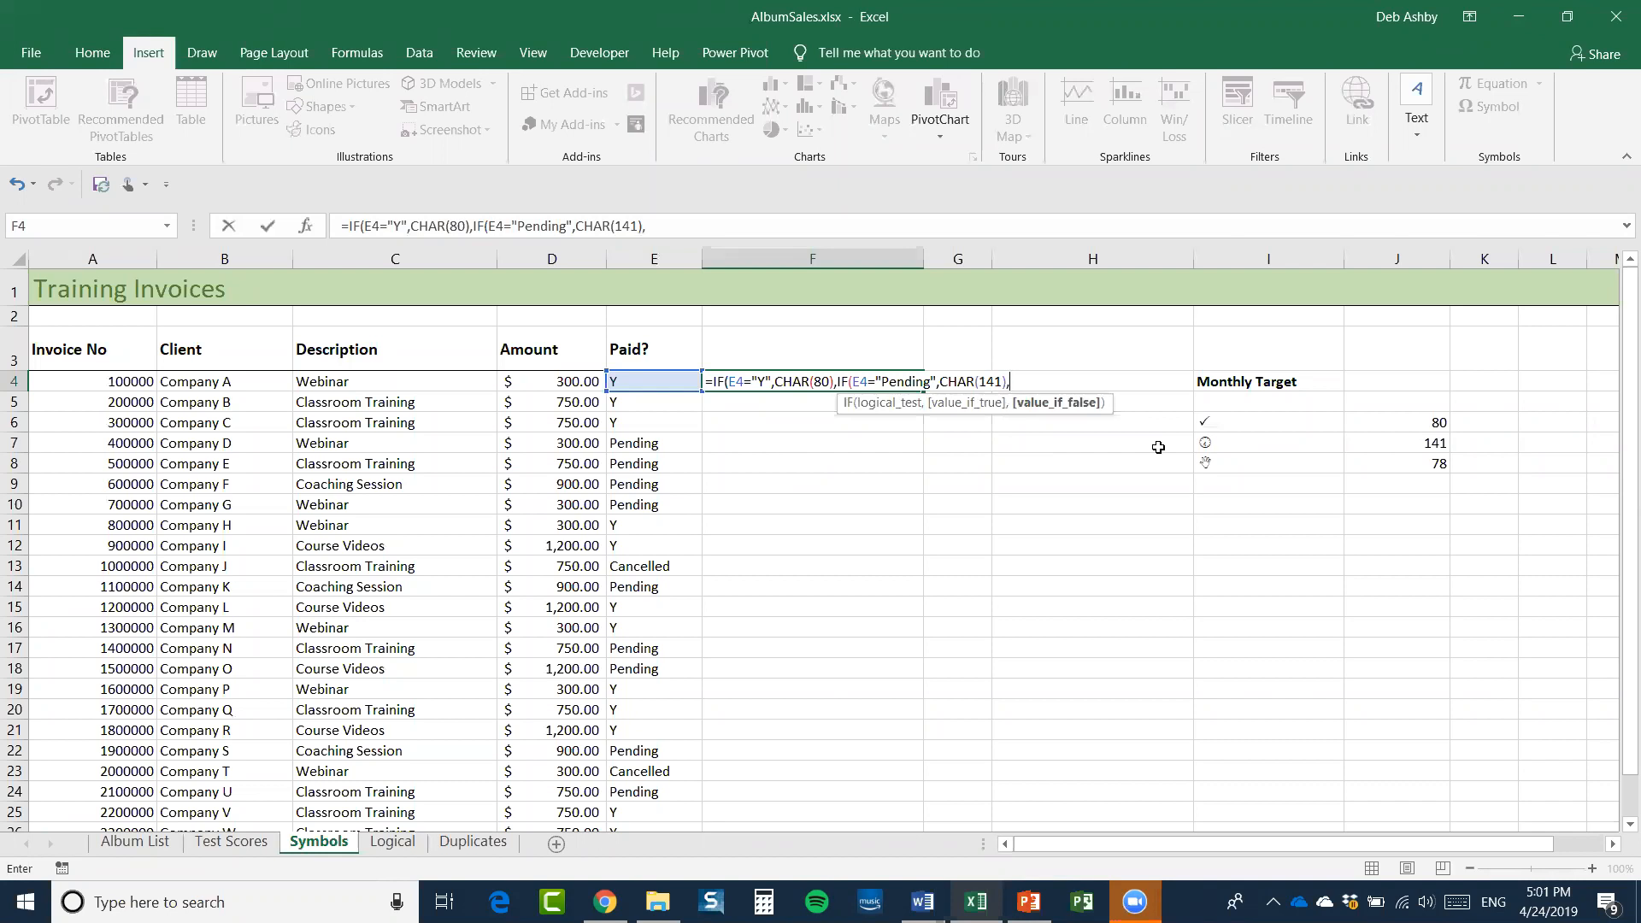
Nest a third IF testing E4="Cancelled" and returning CHAR(78), close all brackets and enter the F4 formula
{"action": "type", "text": "IF("}
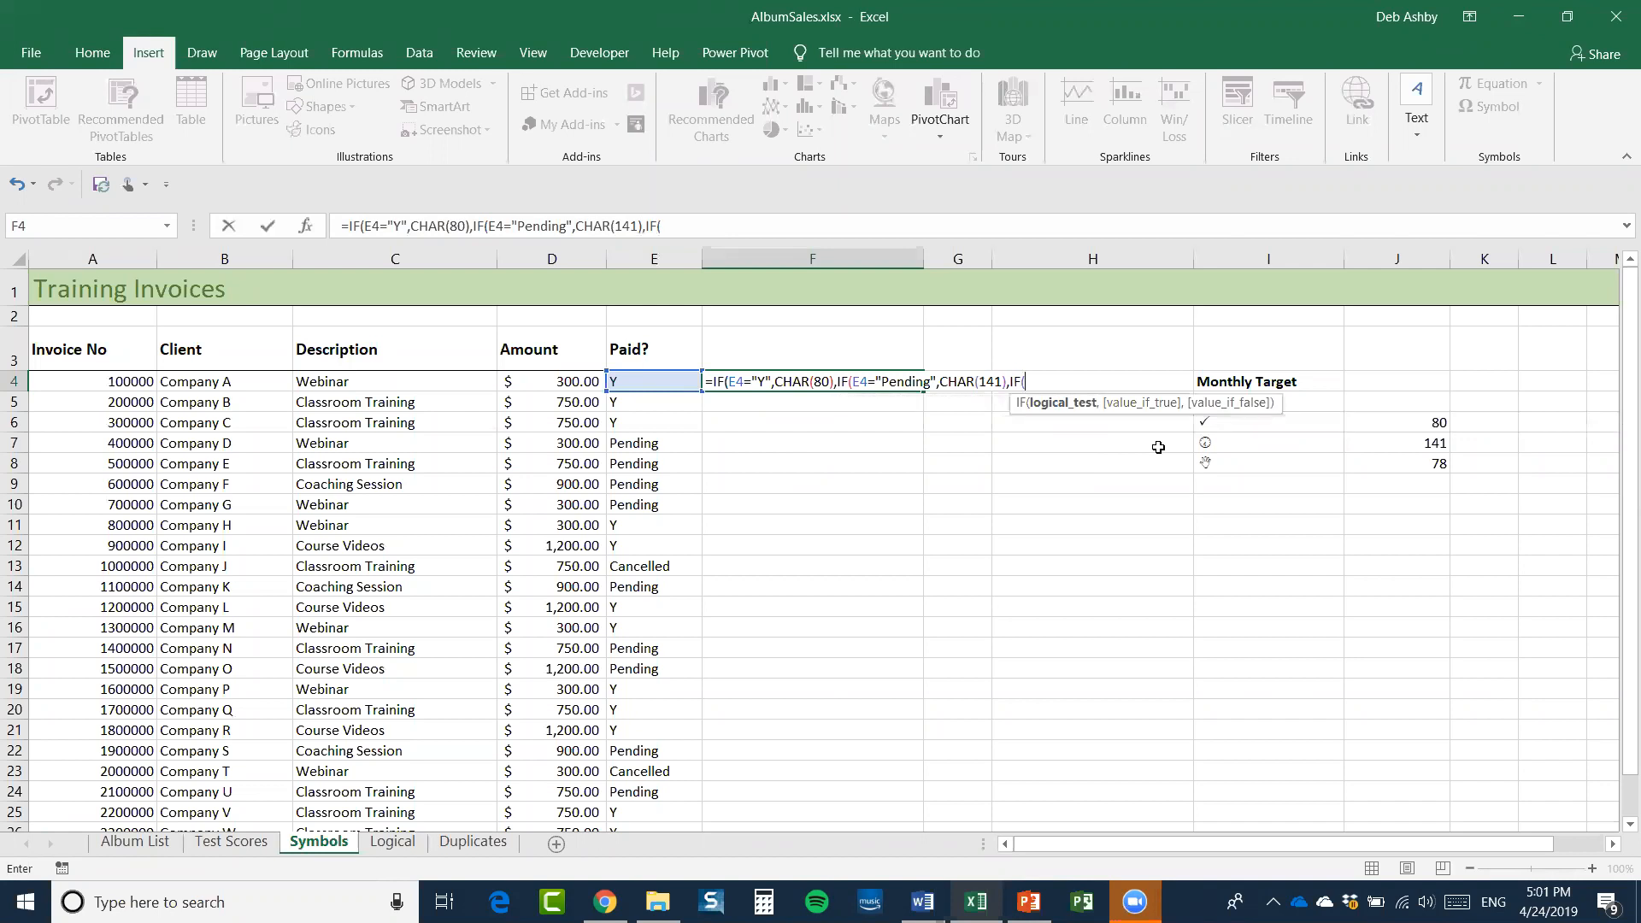
{"action": "left_click", "coordinate": [672, 376]}
{"action": "type", "text": "="}
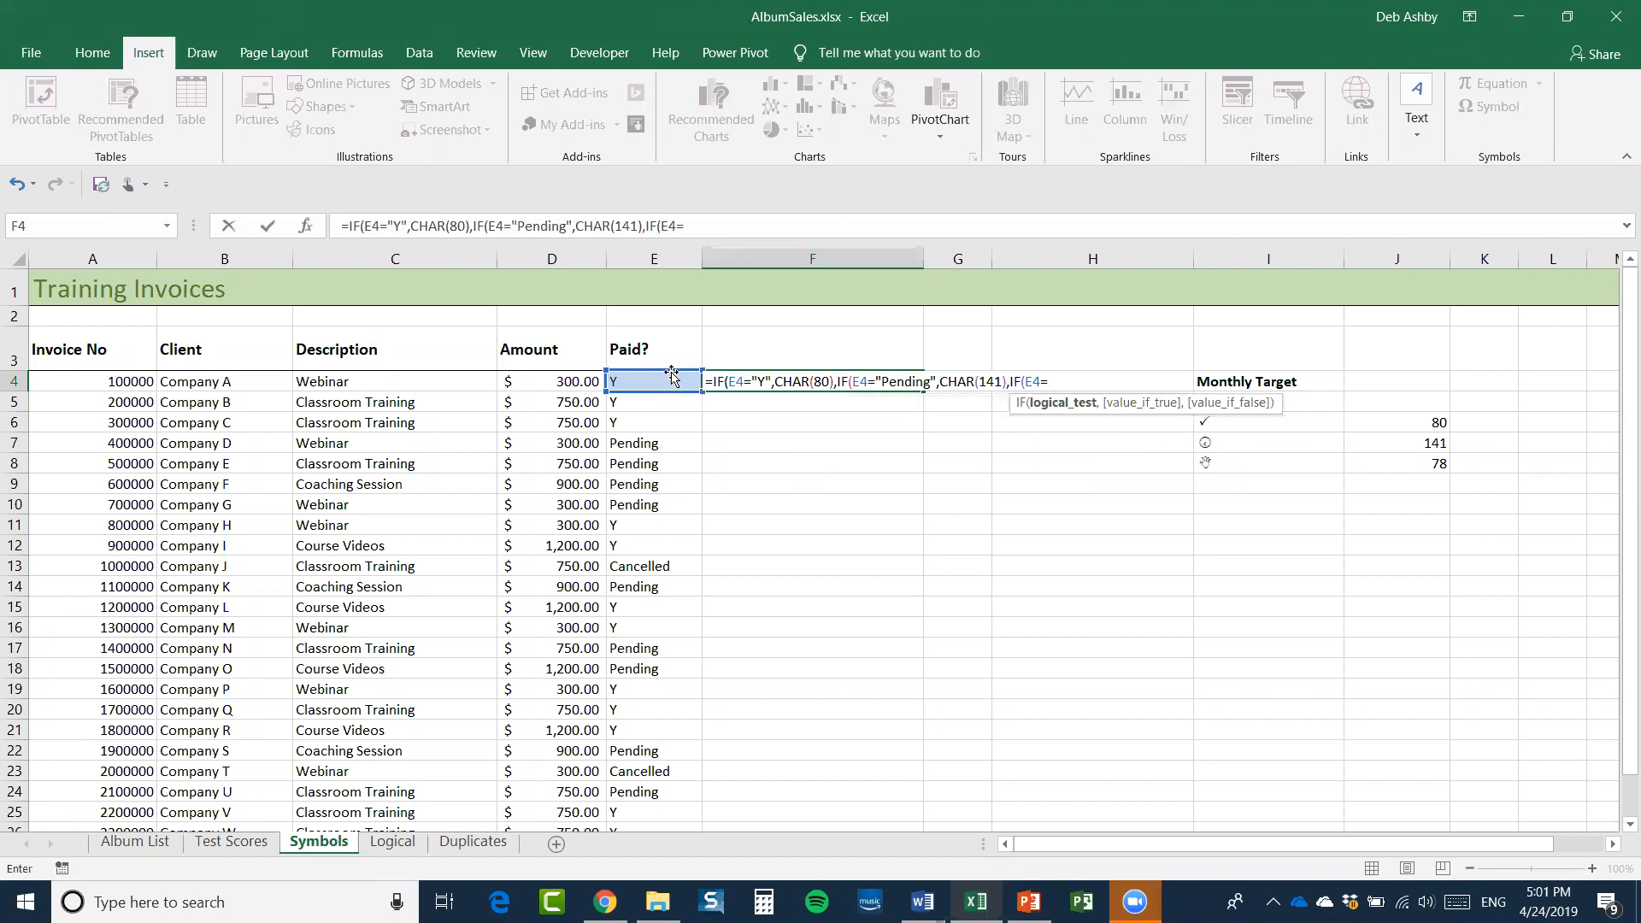
{"action": "type", "text": "\""}
{"action": "type", "text": "Cancelled\","}
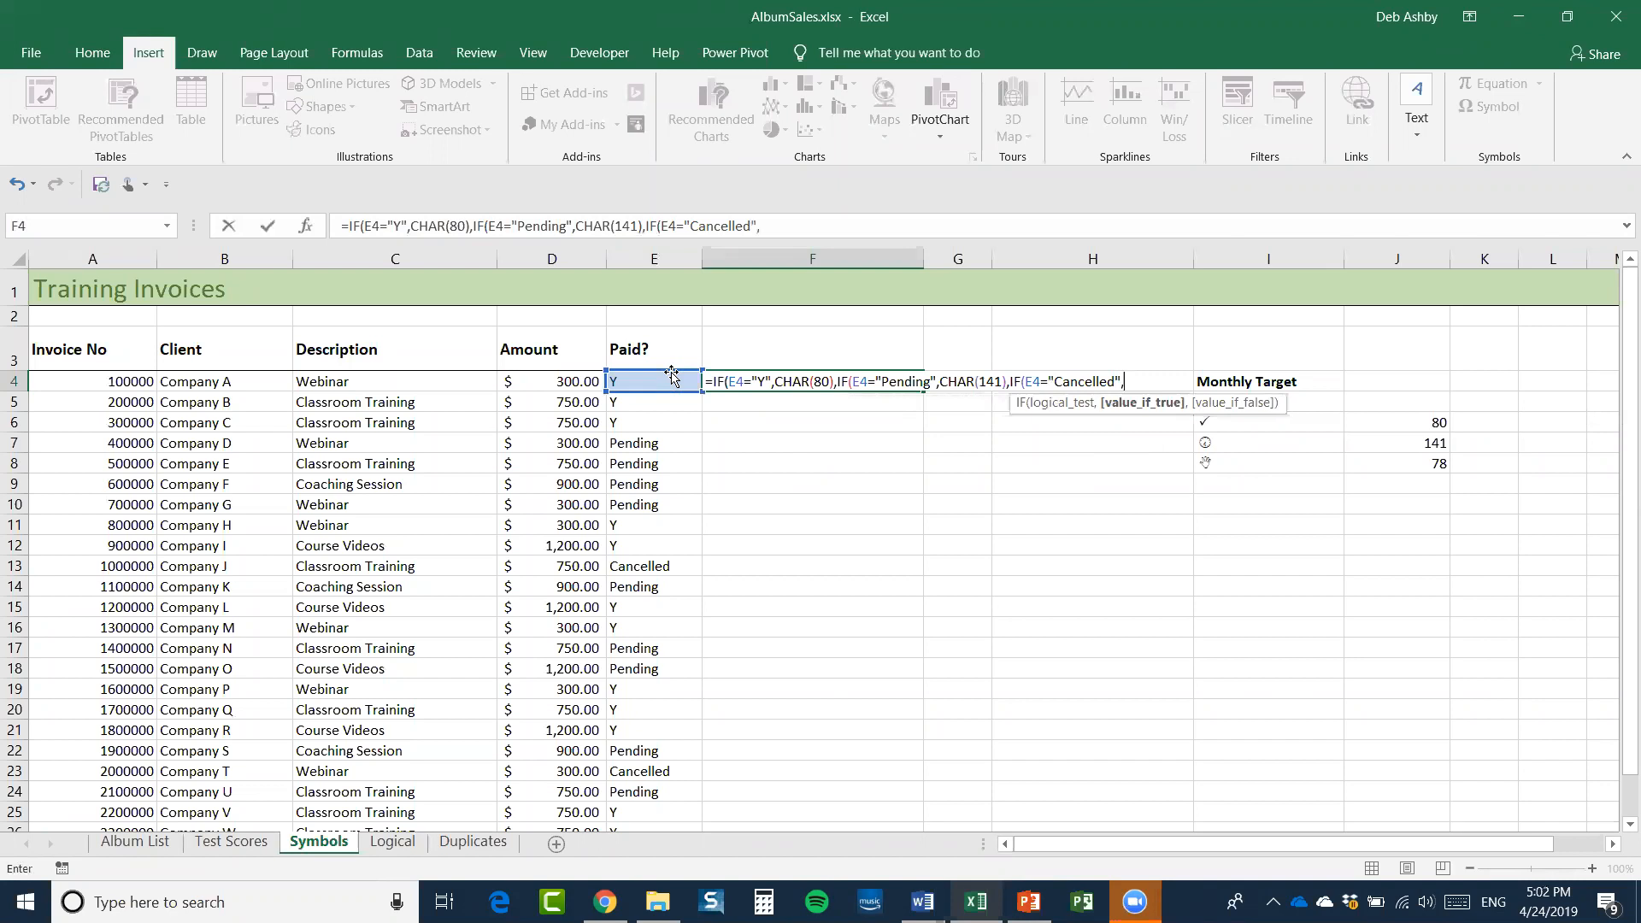
{"action": "type", "text": "CHAR"}
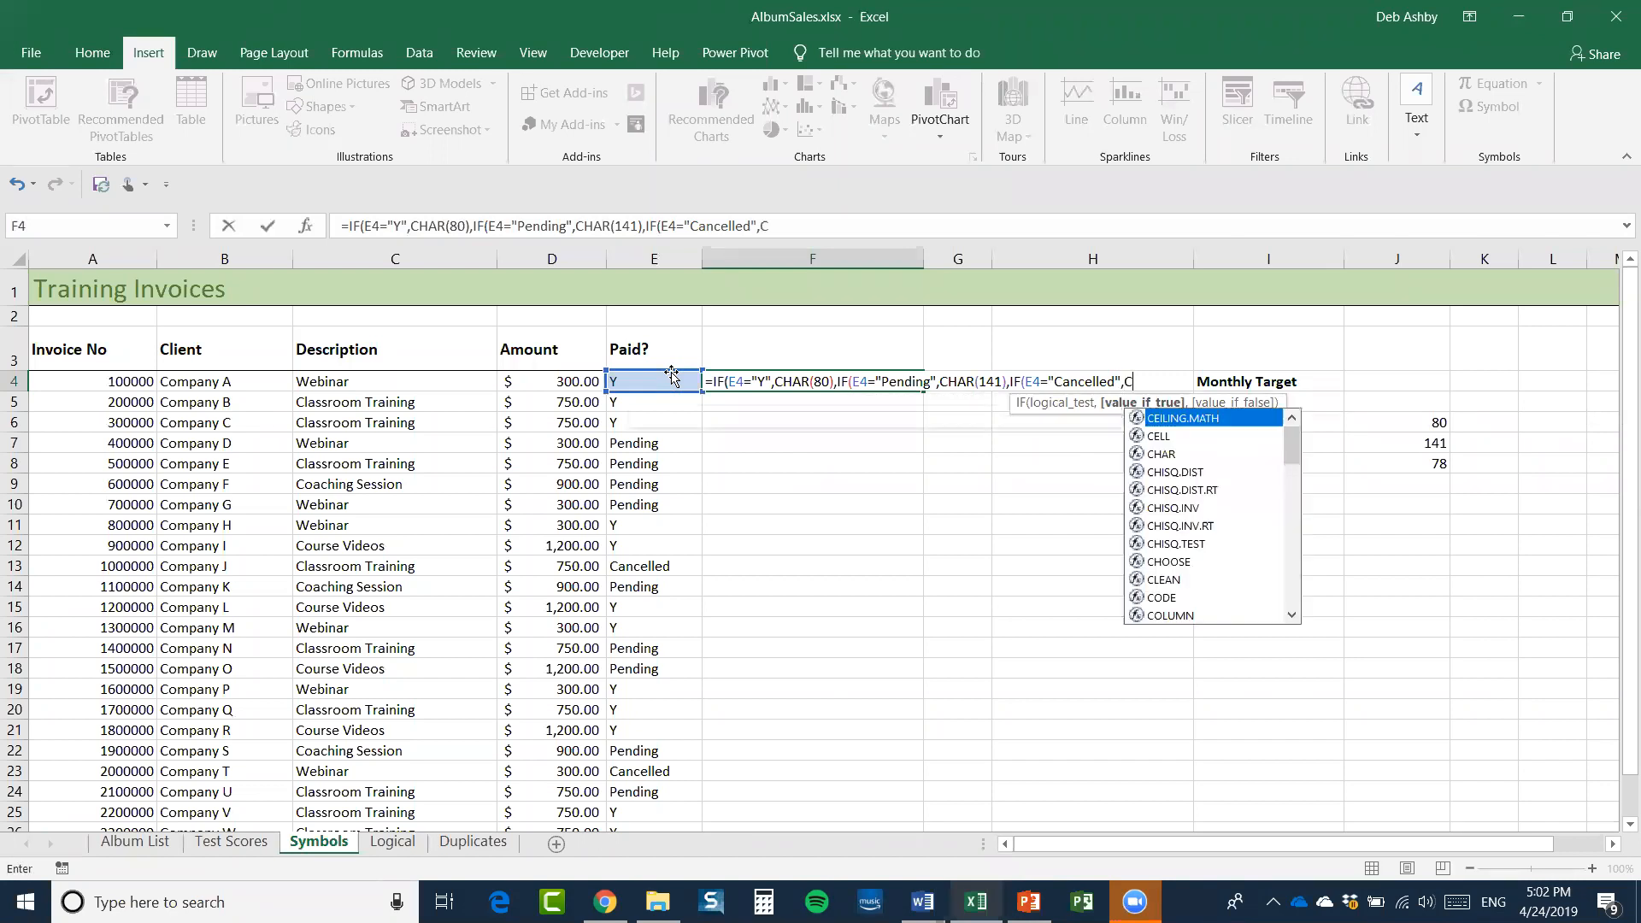
{"action": "type", "text": "("}
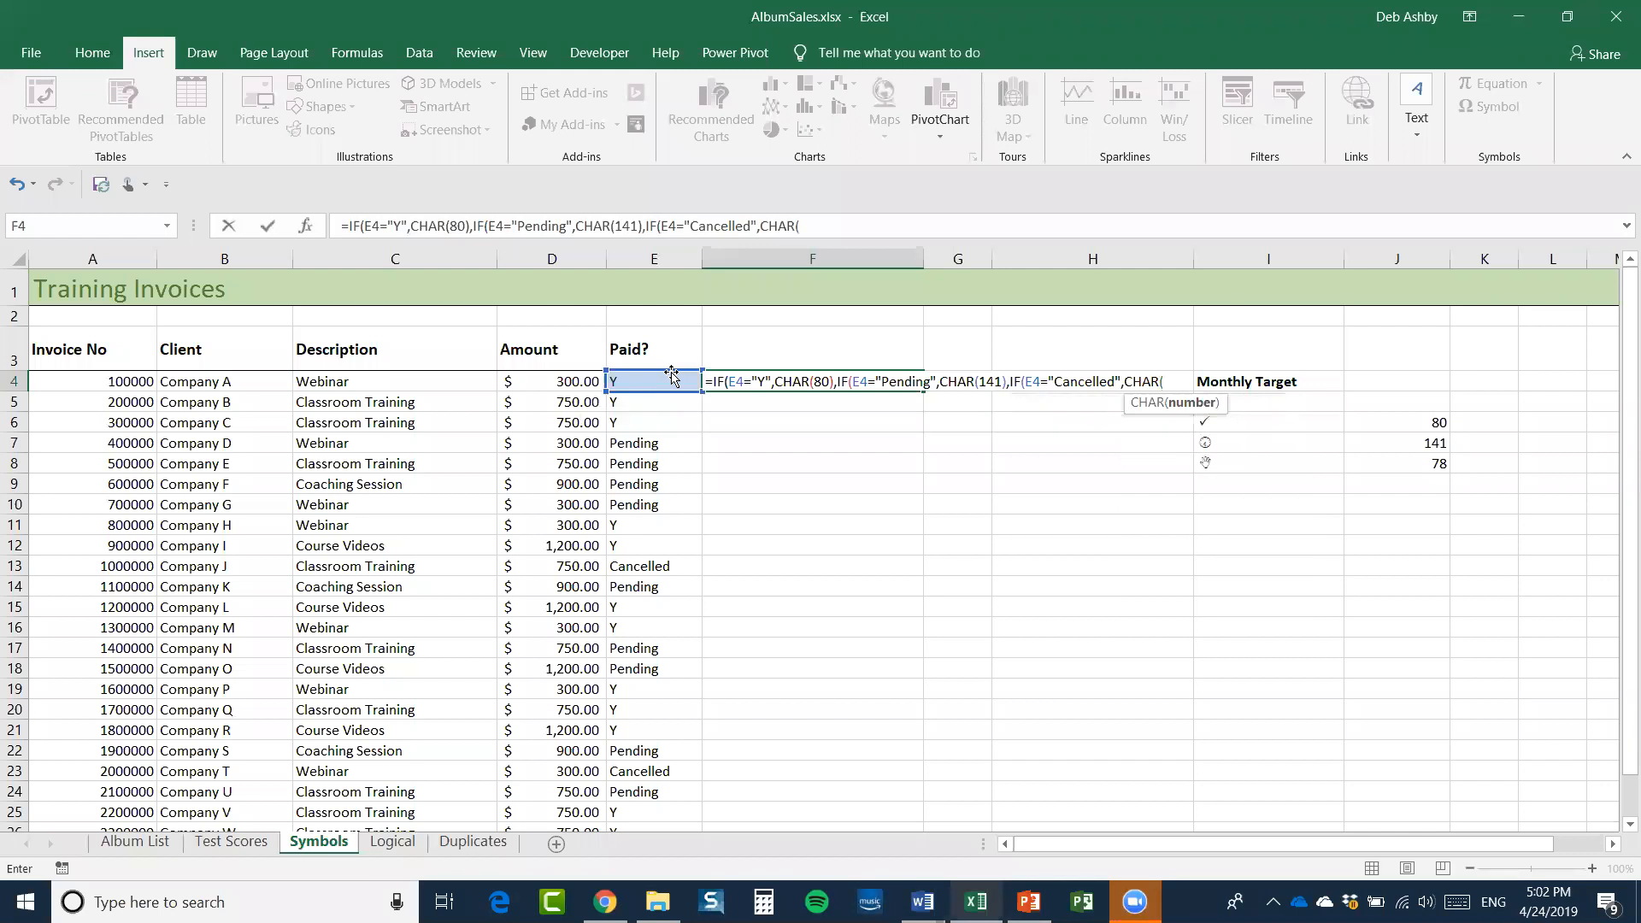
{"action": "type", "text": "78)"}
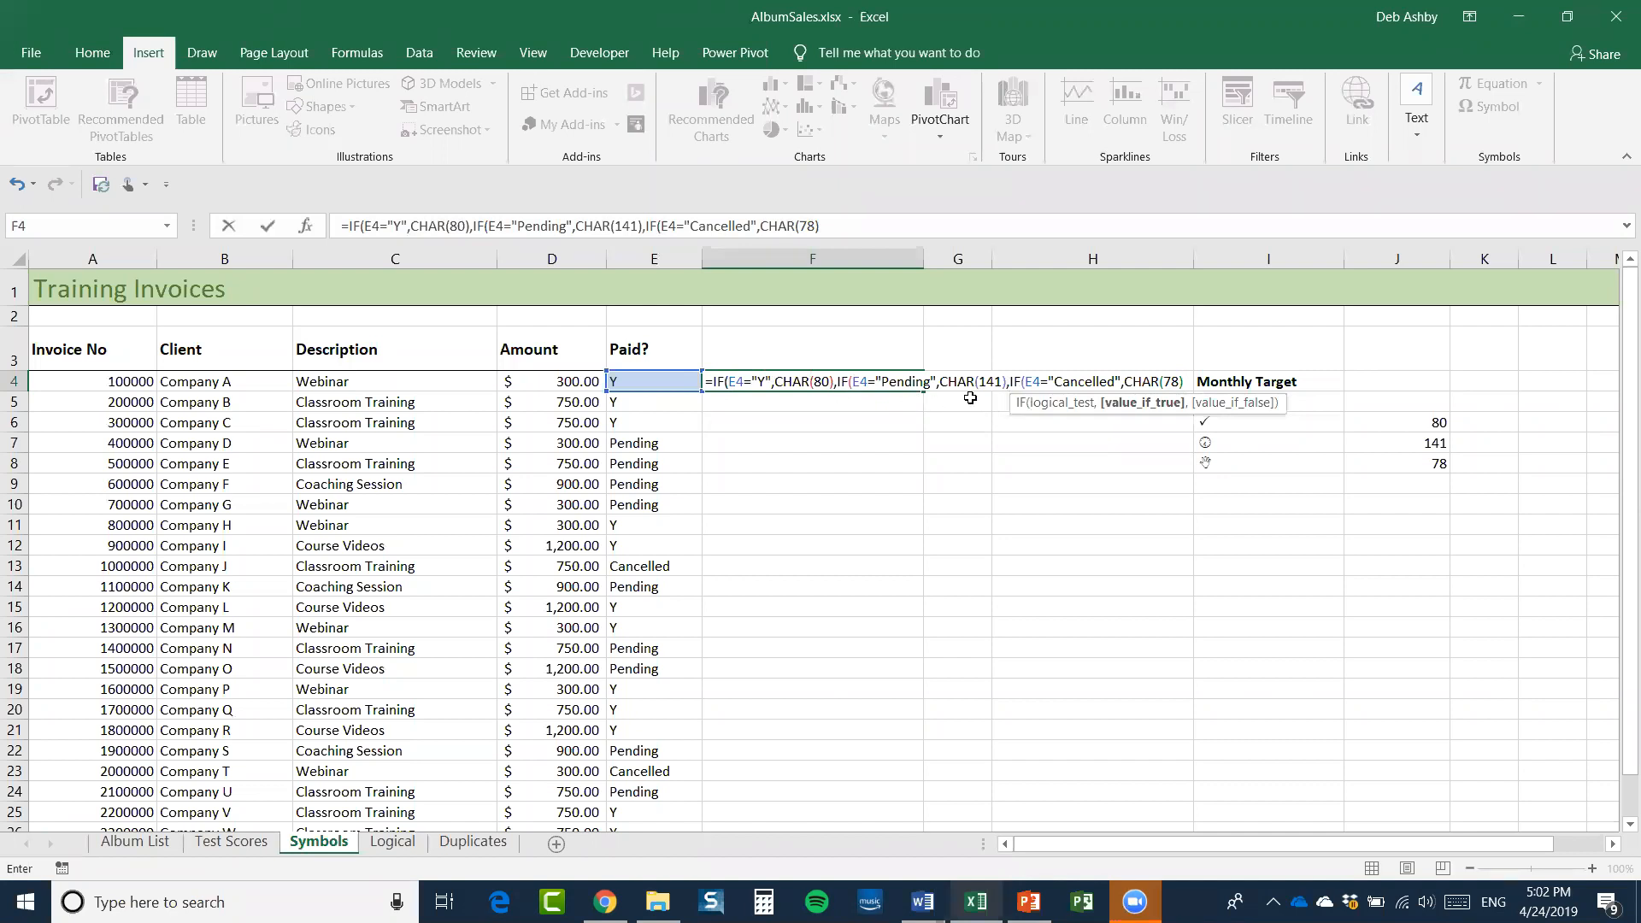
{"action": "type", "text": ")))"}
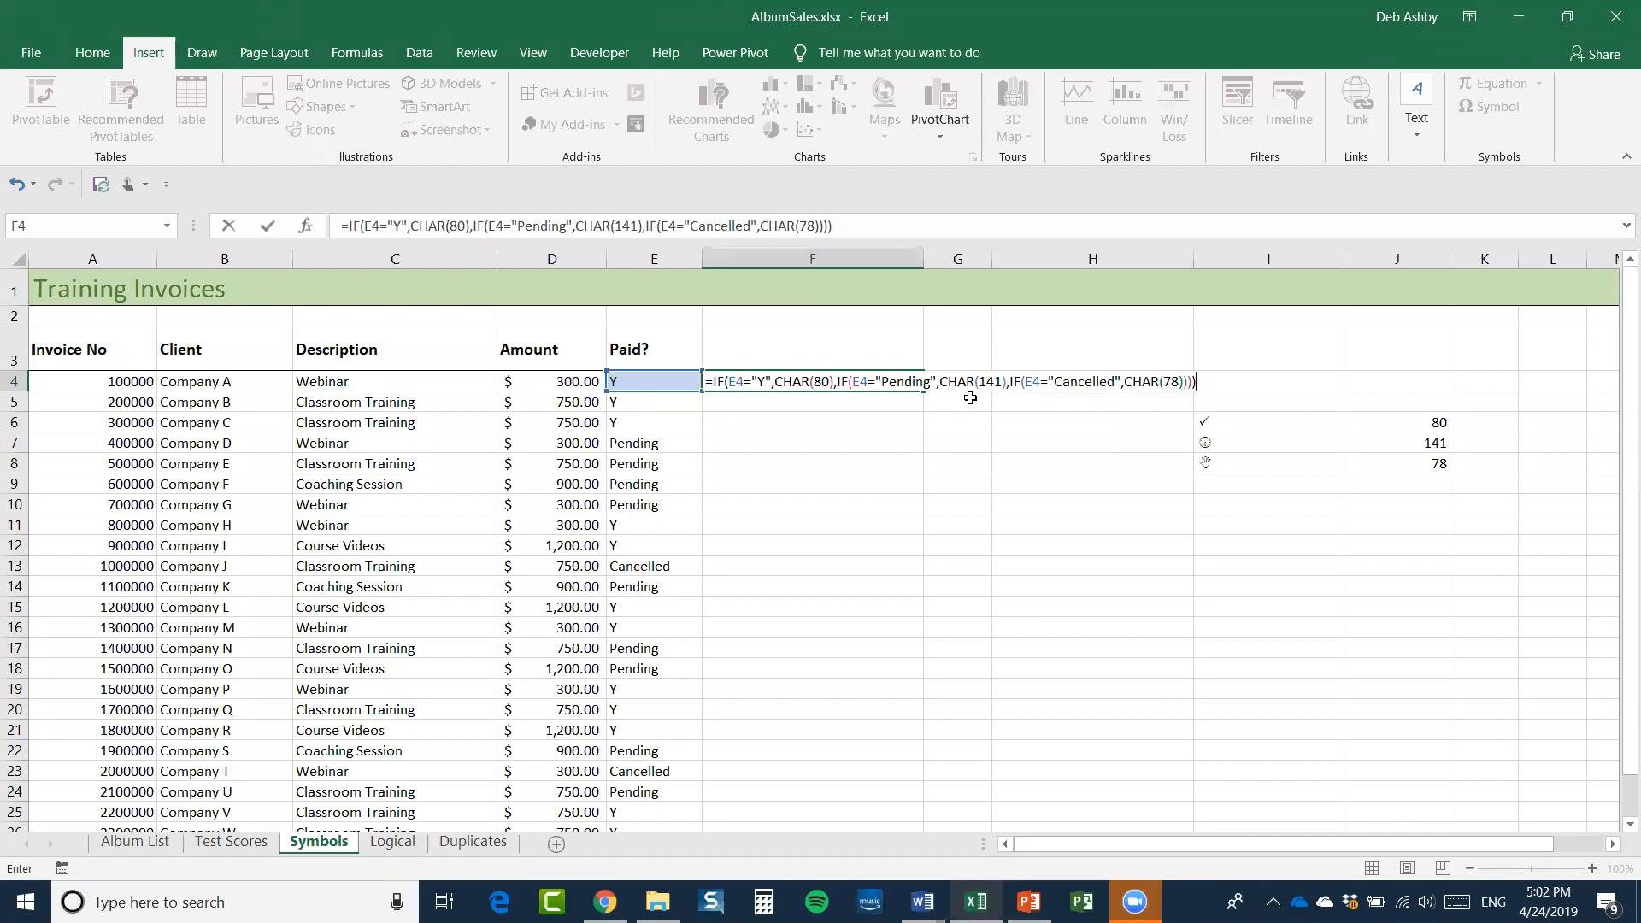
{"action": "key", "text": "Return"}
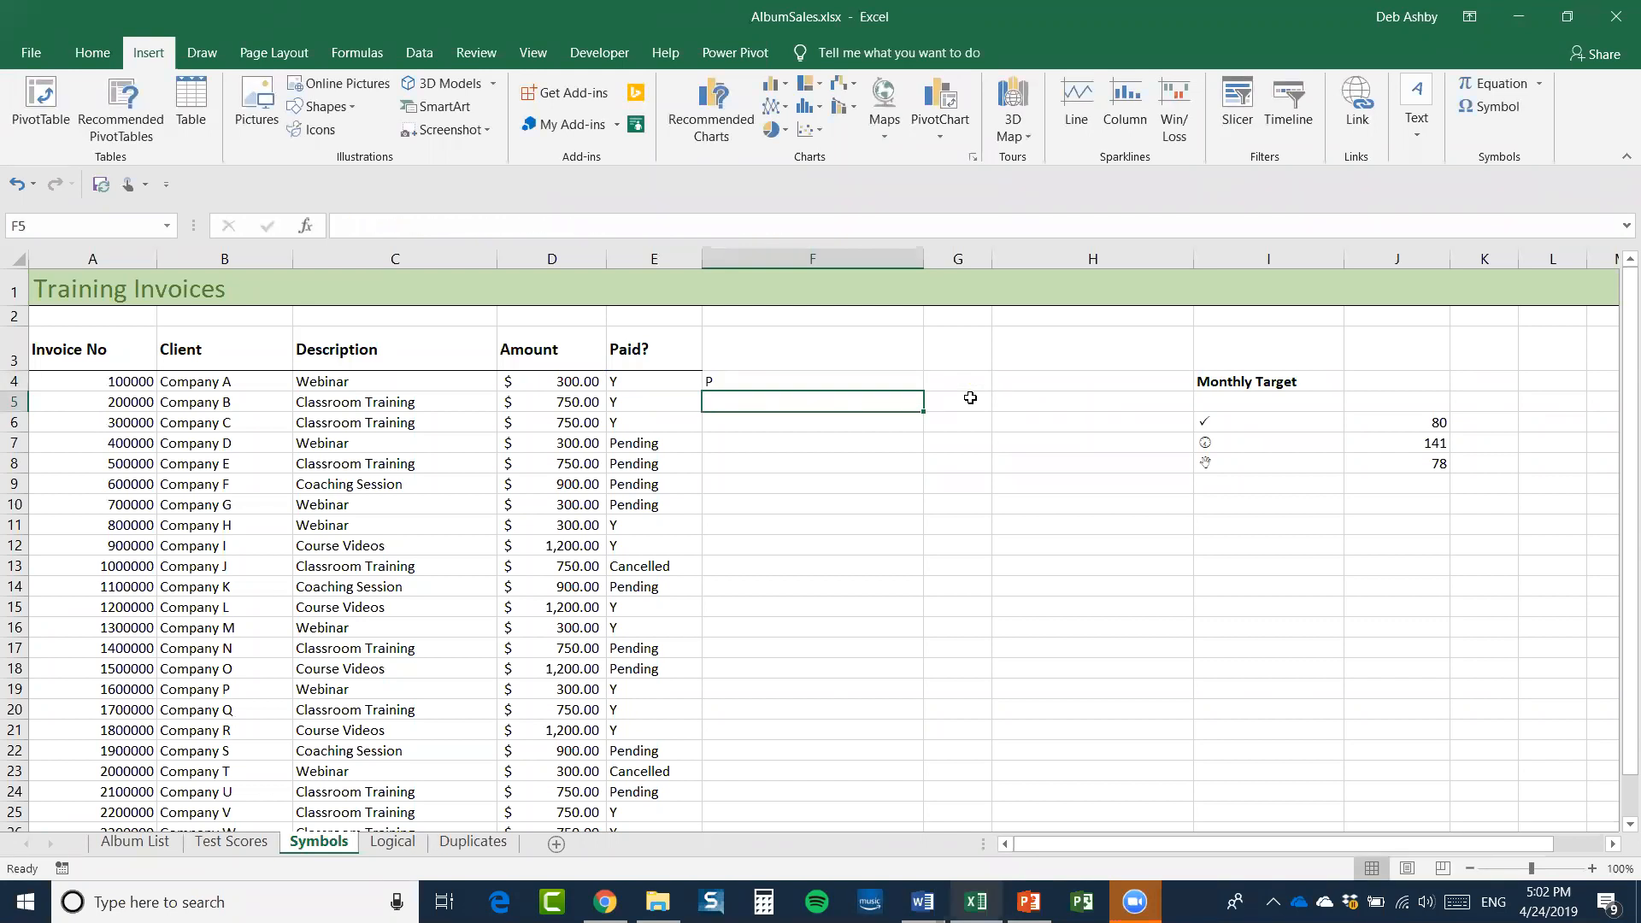
Fill the F4 formula down column F for all invoices and set the filled cells' font to Wingdings 2
{"action": "left_click", "coordinate": [869, 382]}
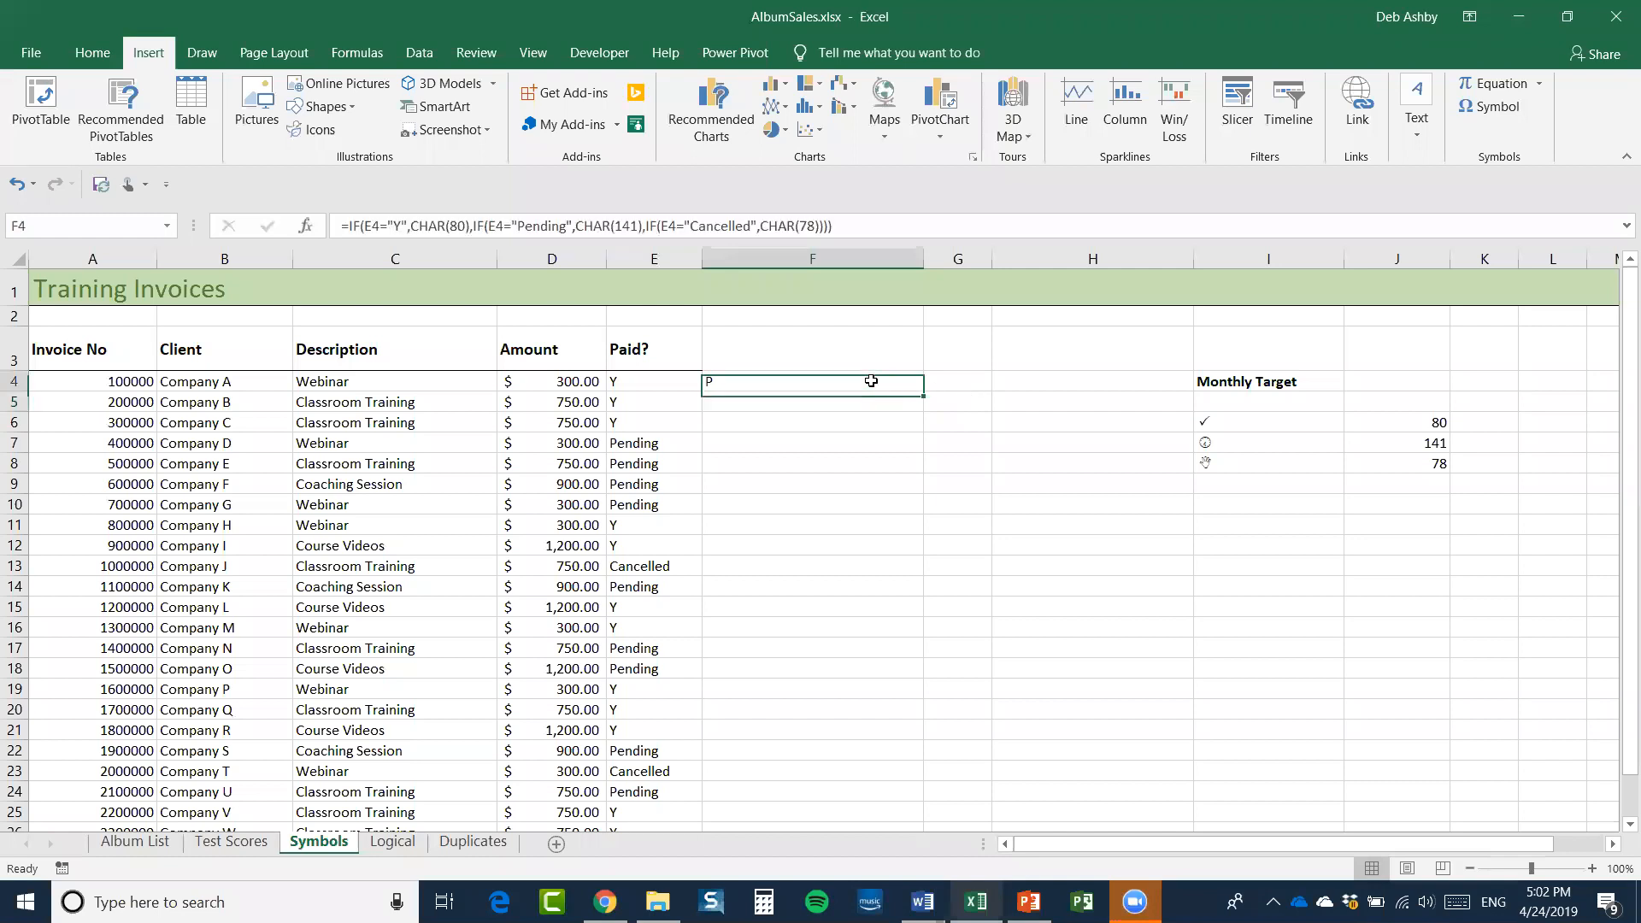
{"action": "double_click", "coordinate": [924, 392]}
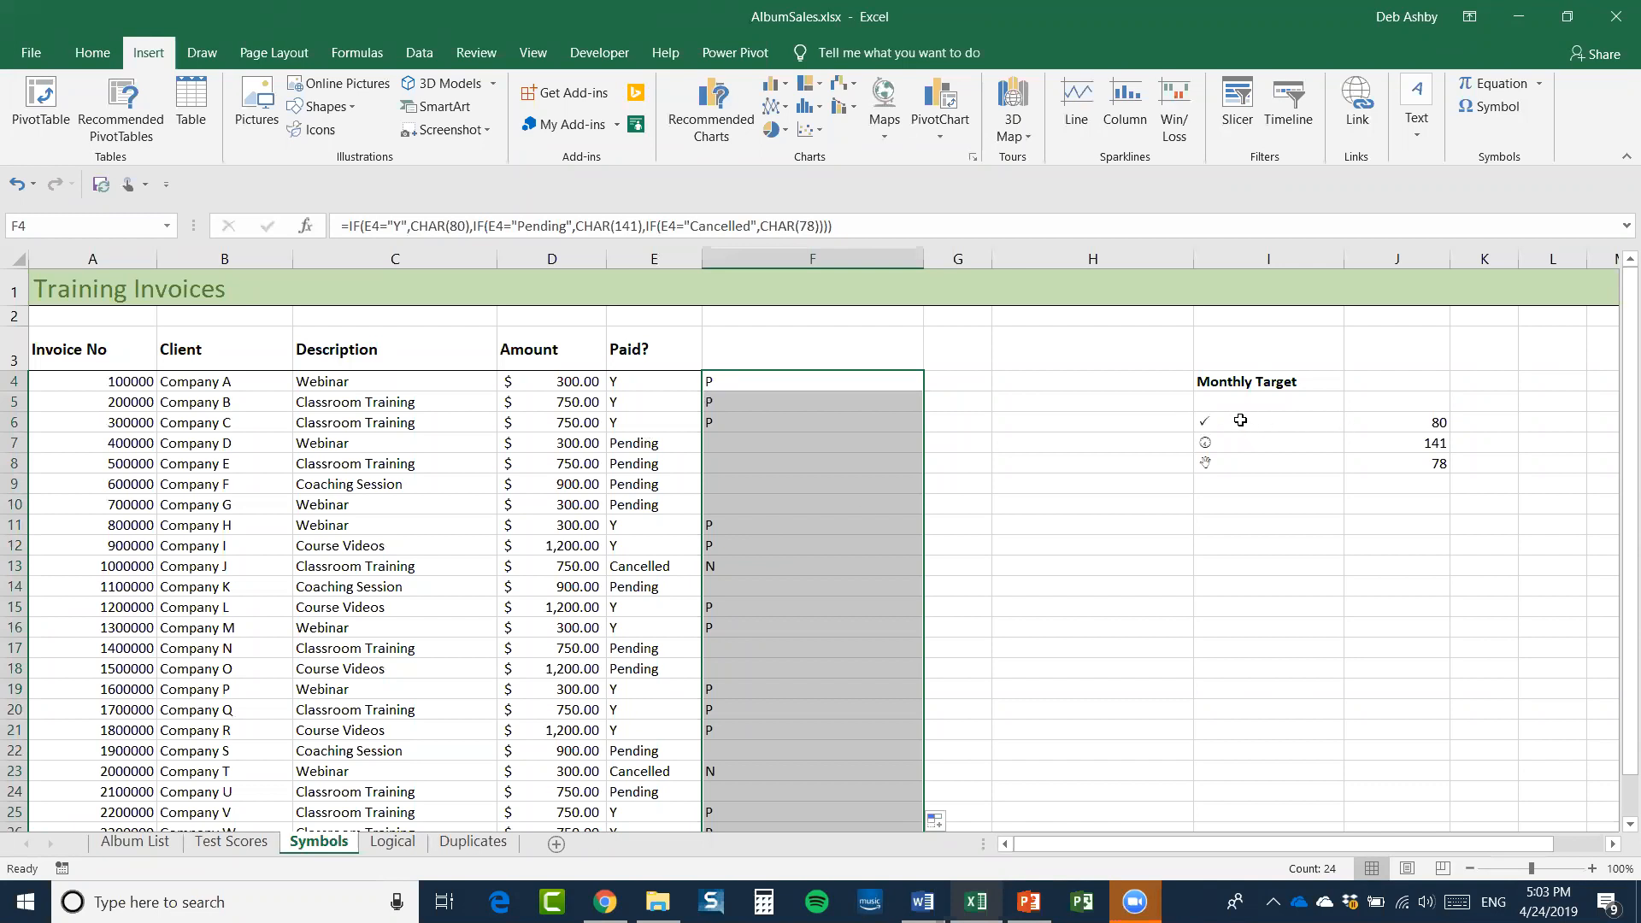
{"action": "left_click", "coordinate": [94, 54]}
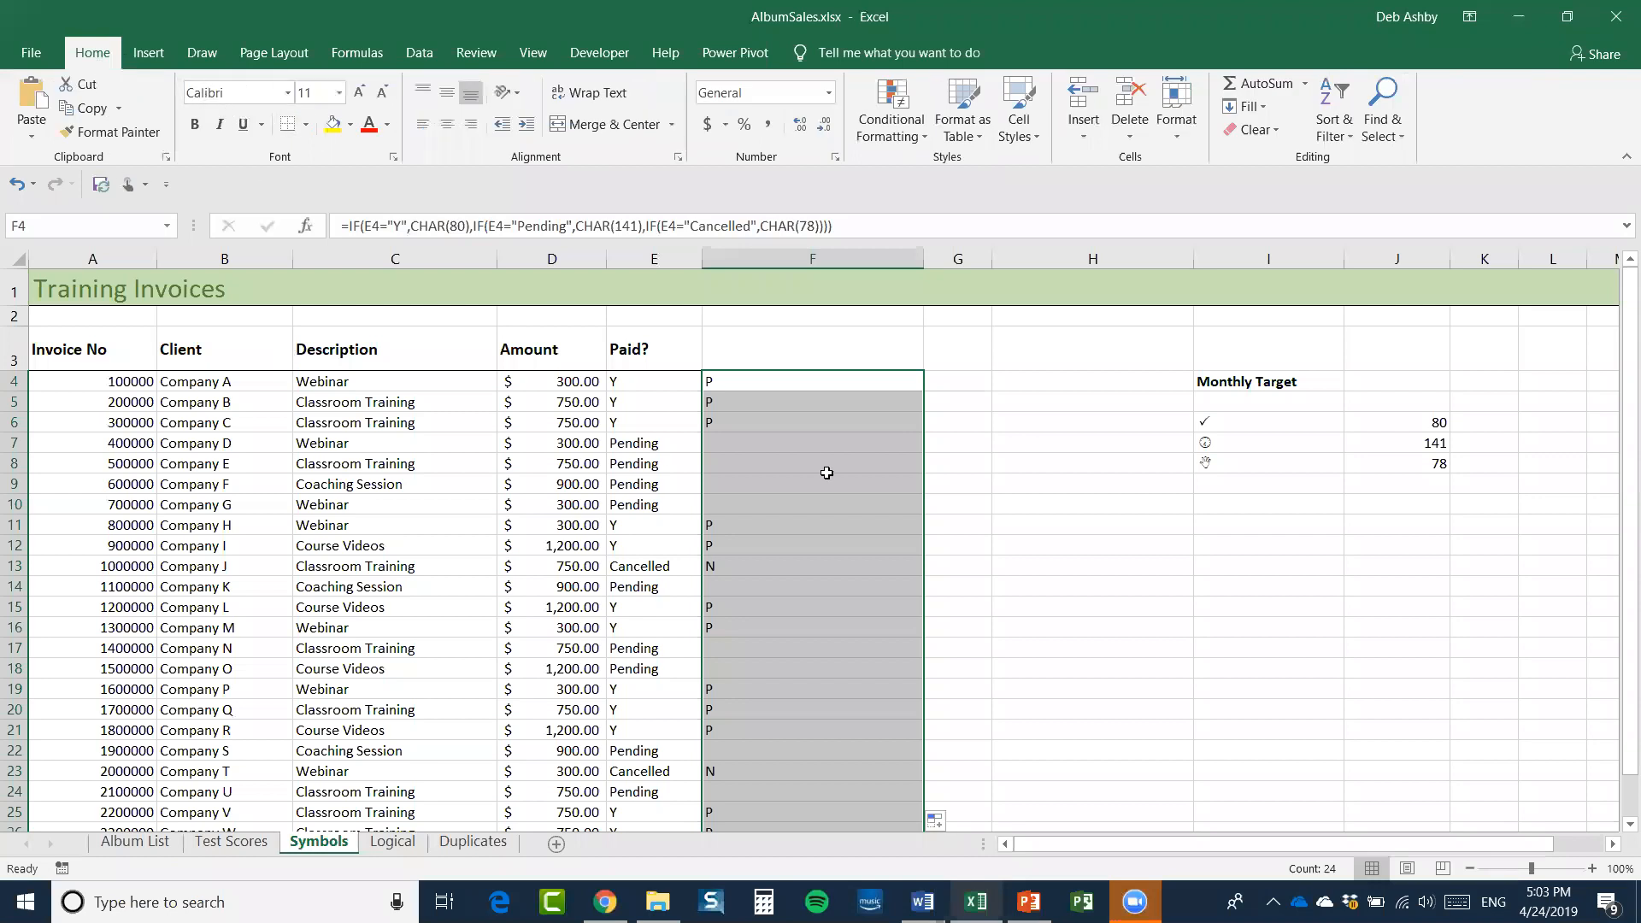
{"action": "left_click", "coordinate": [288, 92]}
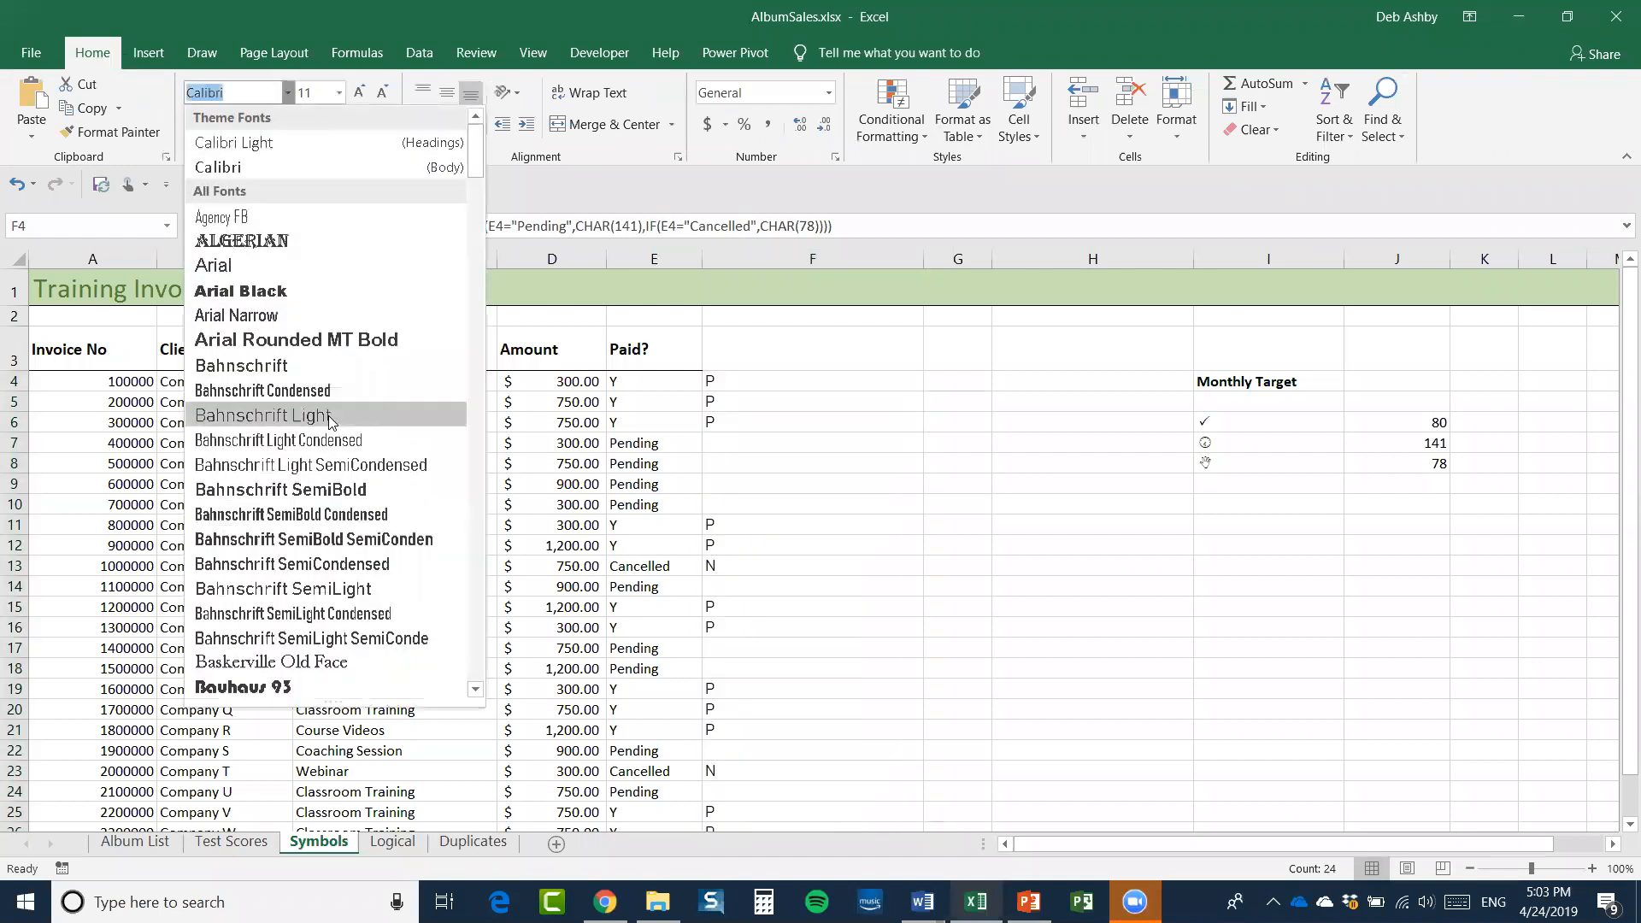
{"action": "type", "text": "Wingdings"}
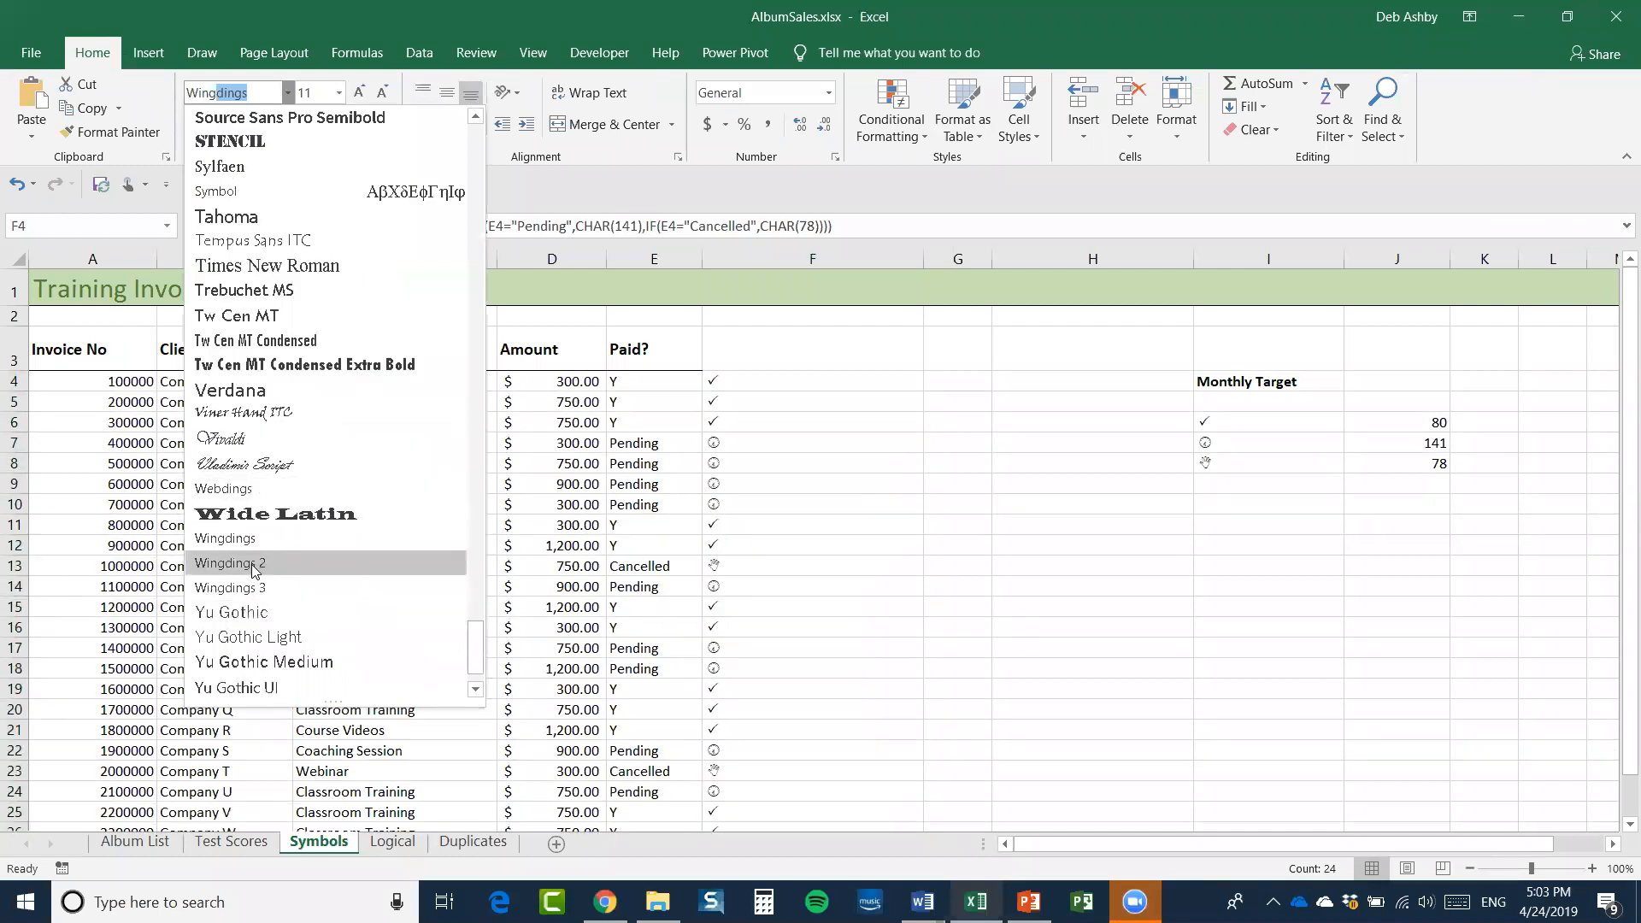
{"action": "left_click", "coordinate": [253, 564]}
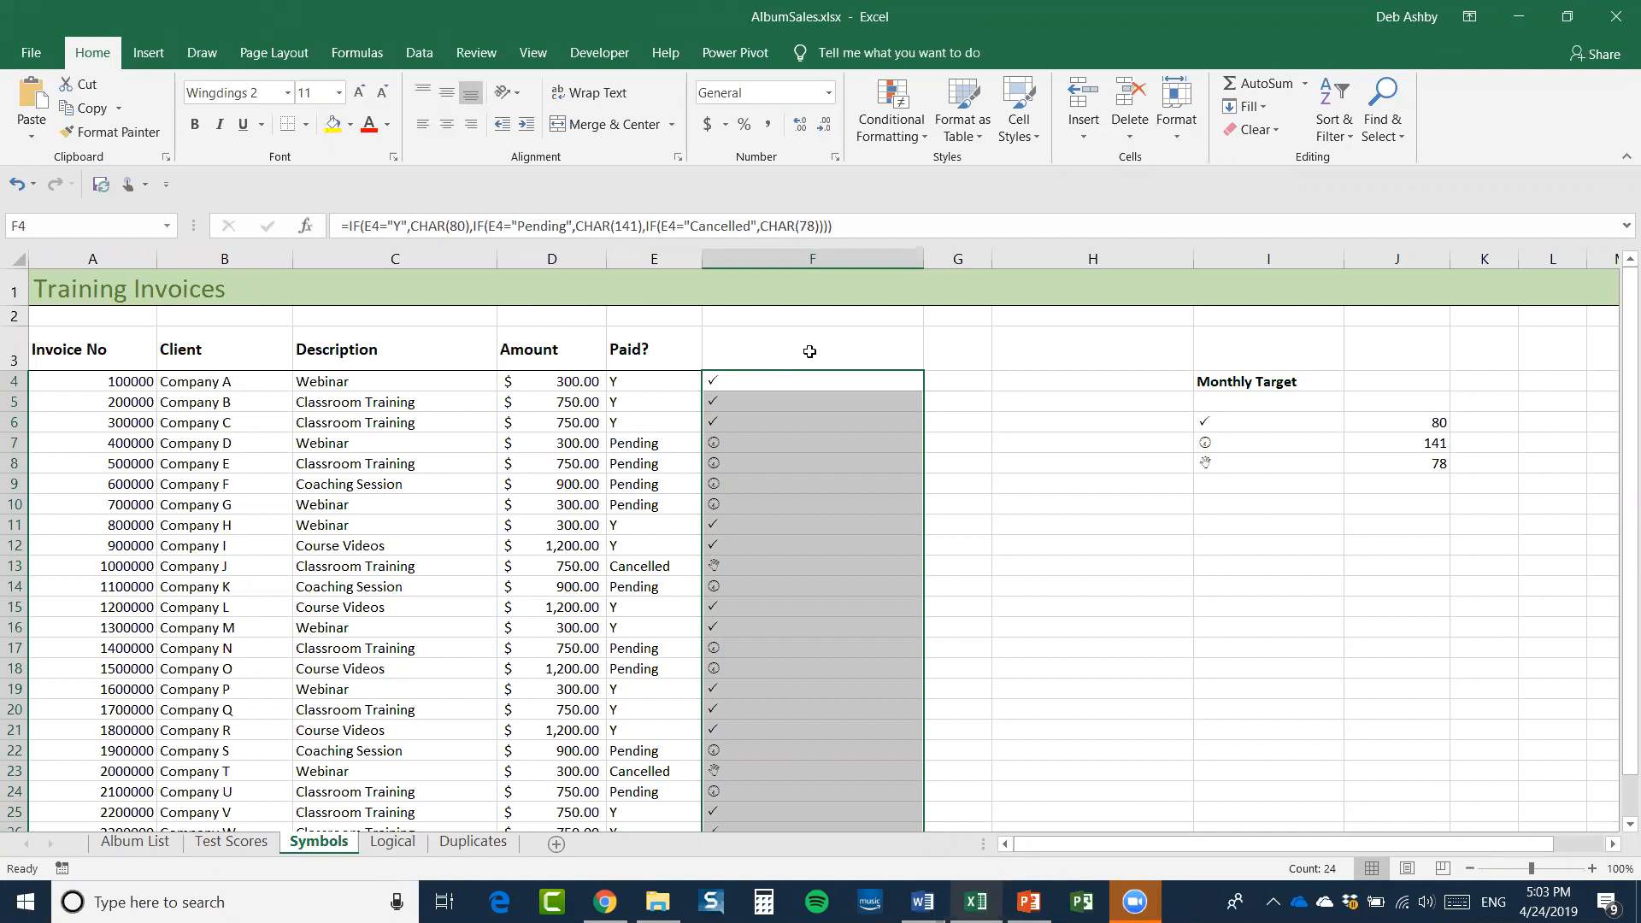
Start a conditional formatting rule on column F for cells whose value is equal to =char(80)
{"action": "left_click", "coordinate": [791, 260]}
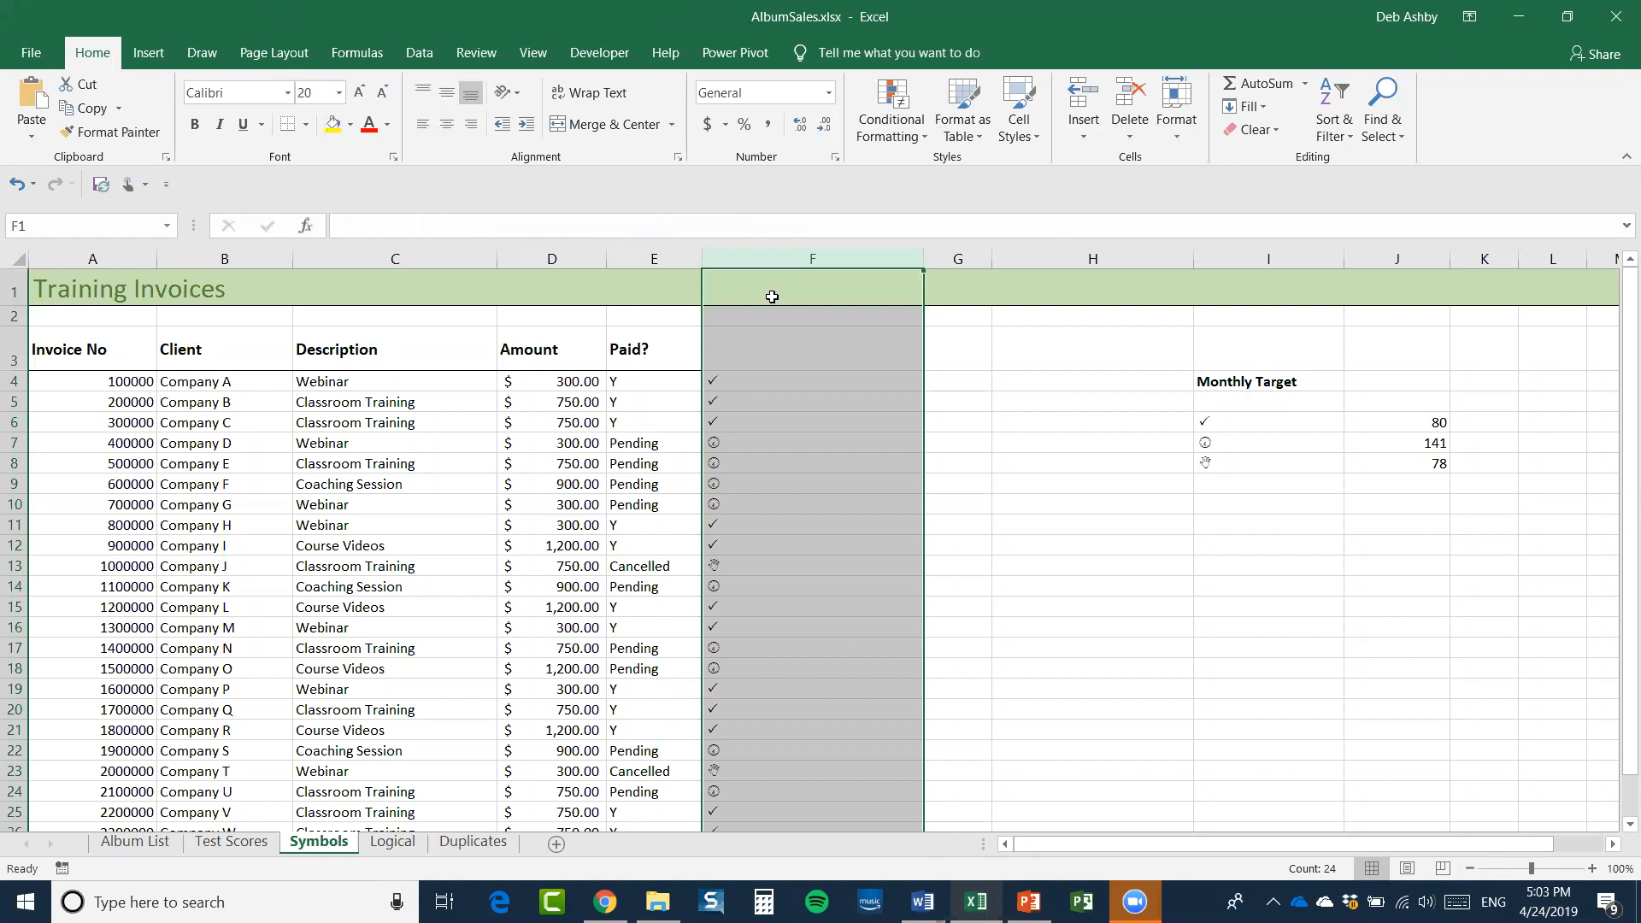
{"action": "left_click", "coordinate": [915, 130]}
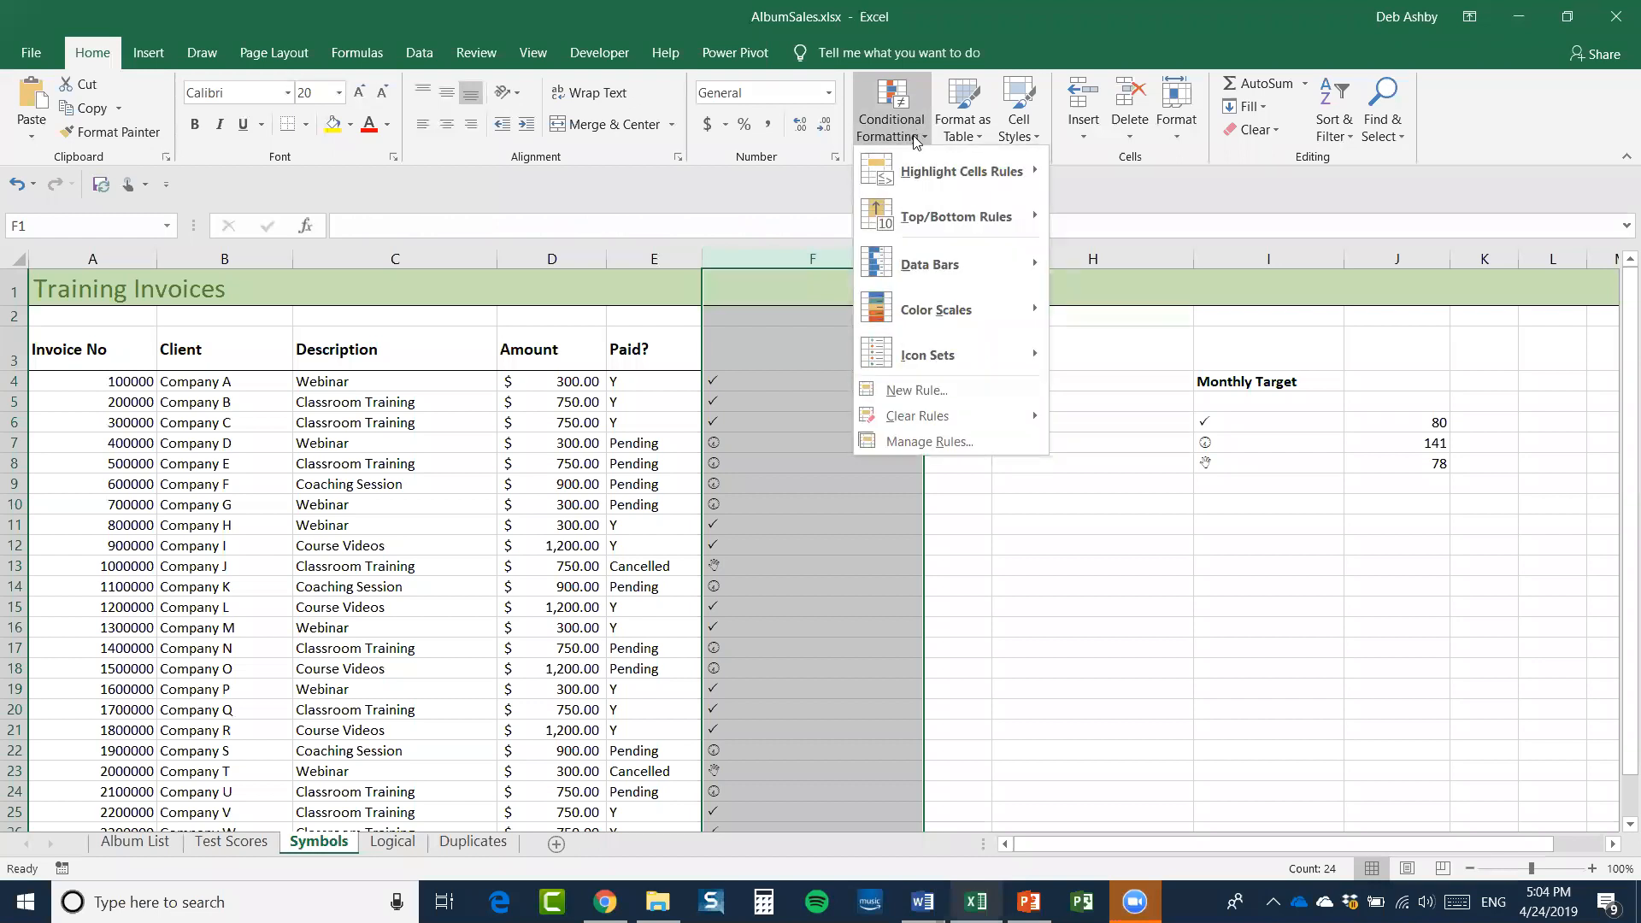
{"action": "left_click", "coordinate": [911, 391]}
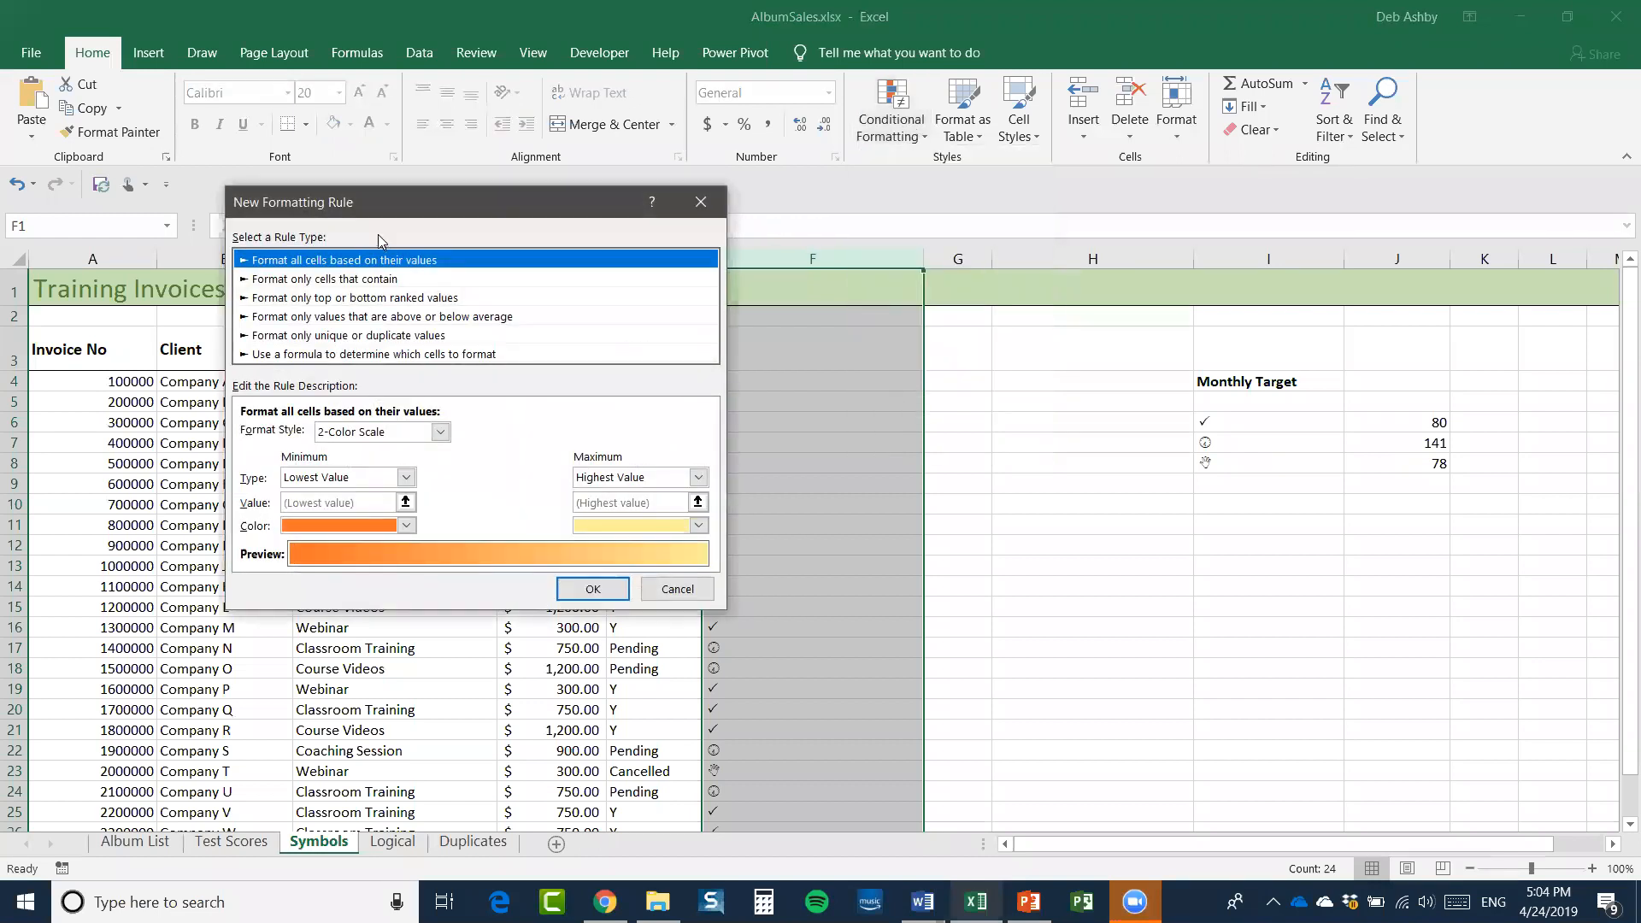
{"action": "left_click_drag", "start_coordinate": [410, 199], "coordinate": [347, 167]}
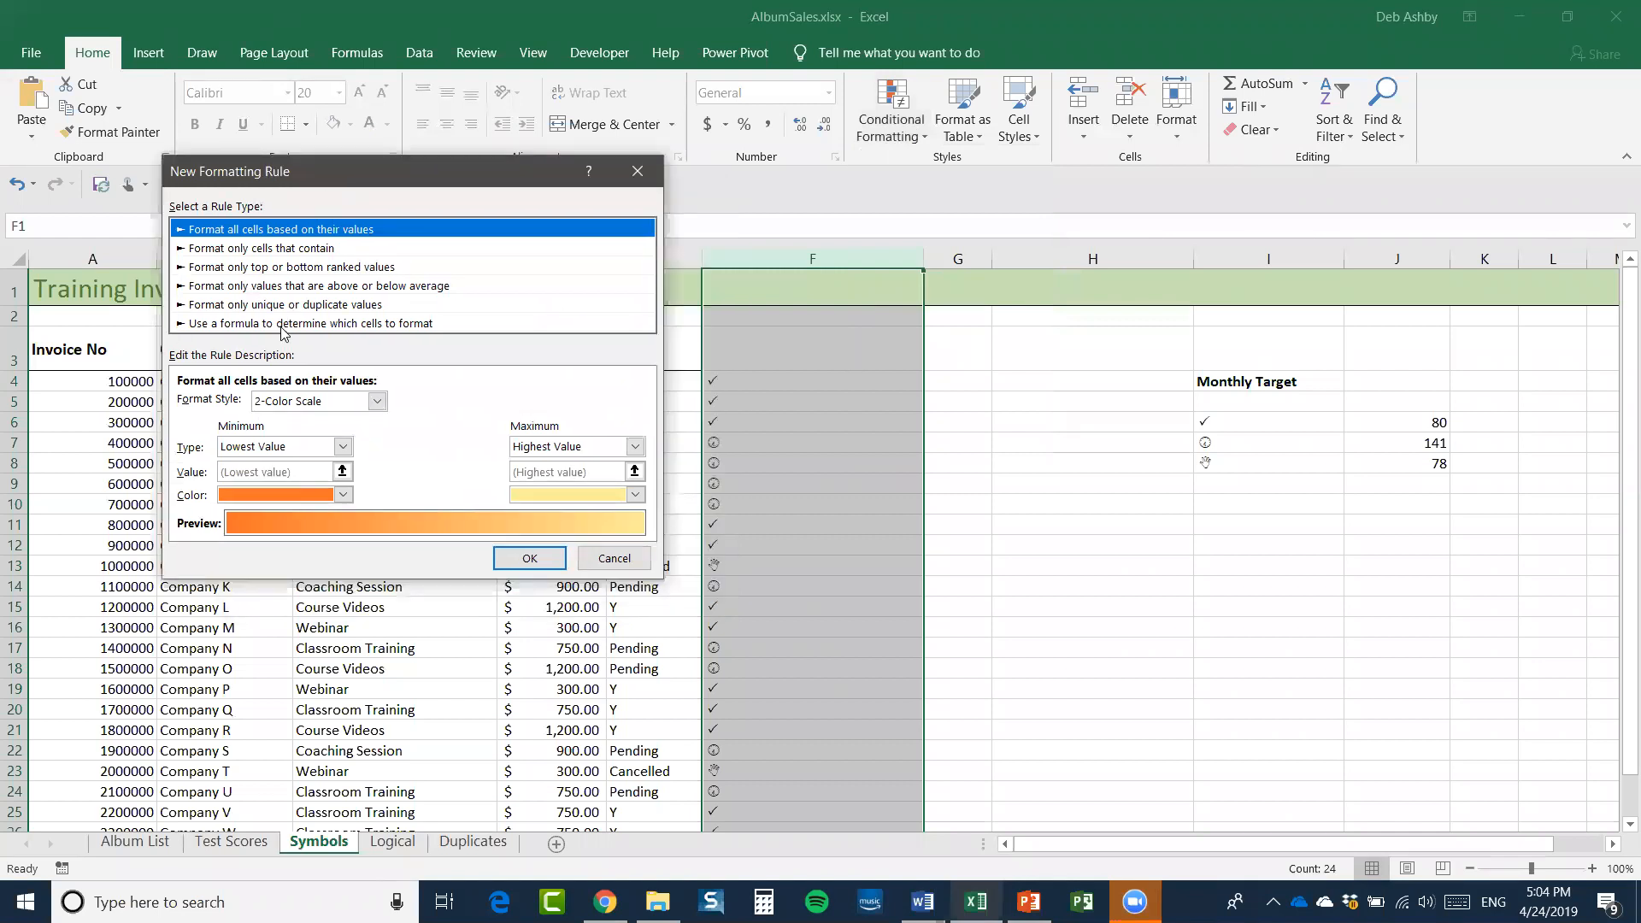
{"action": "left_click", "coordinate": [247, 250]}
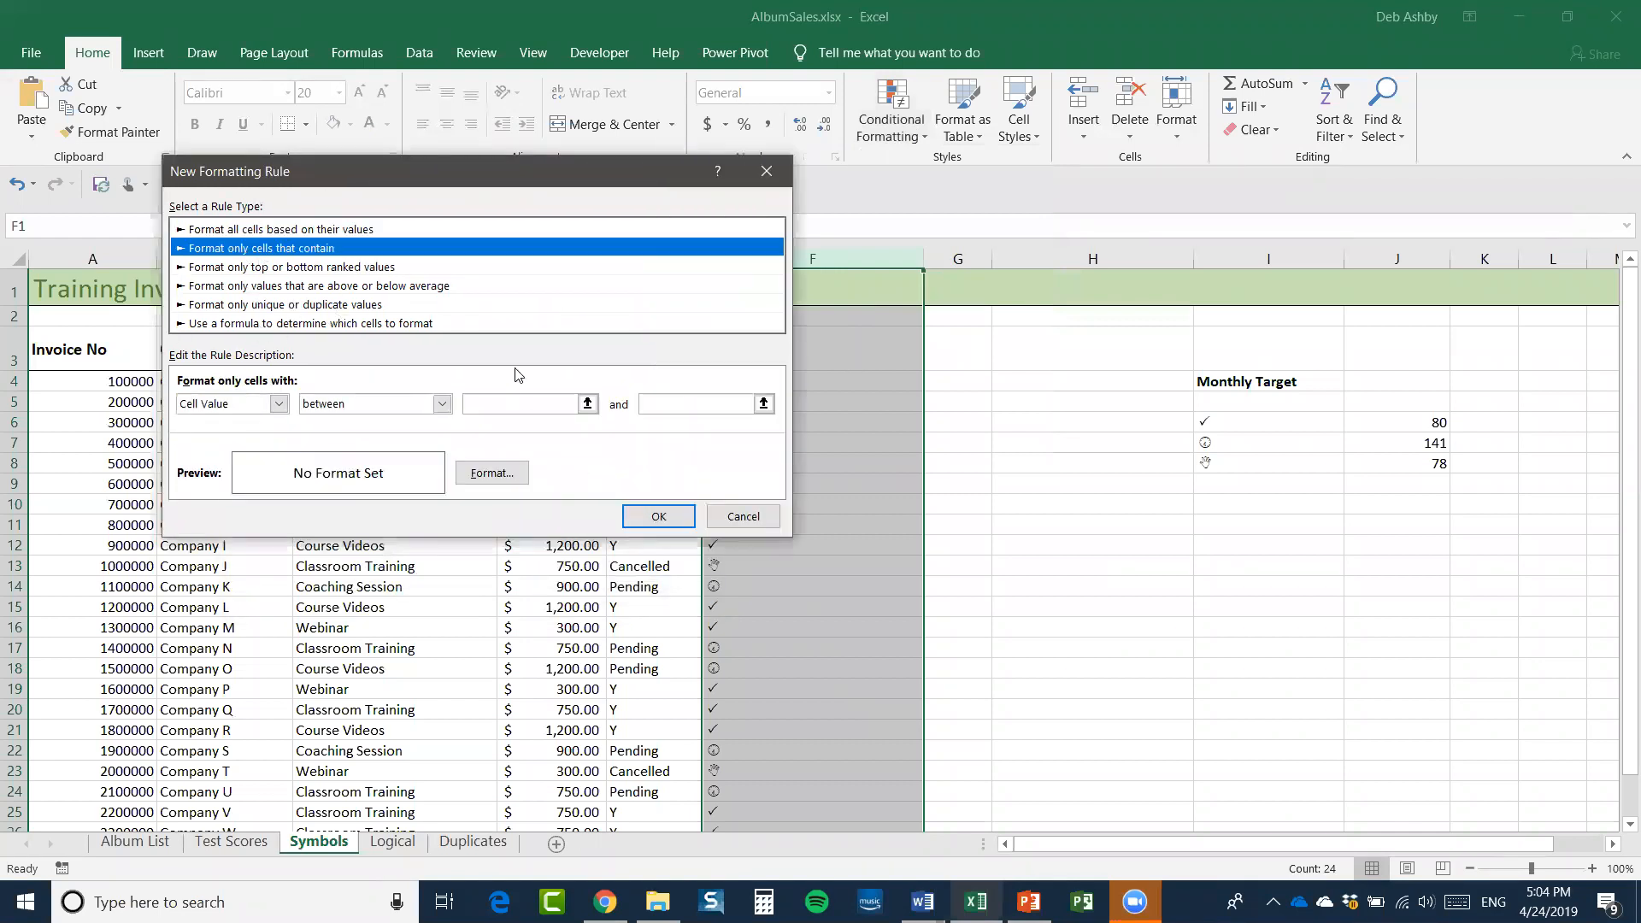
{"action": "left_click_drag", "start_coordinate": [455, 175], "coordinate": [351, 150]}
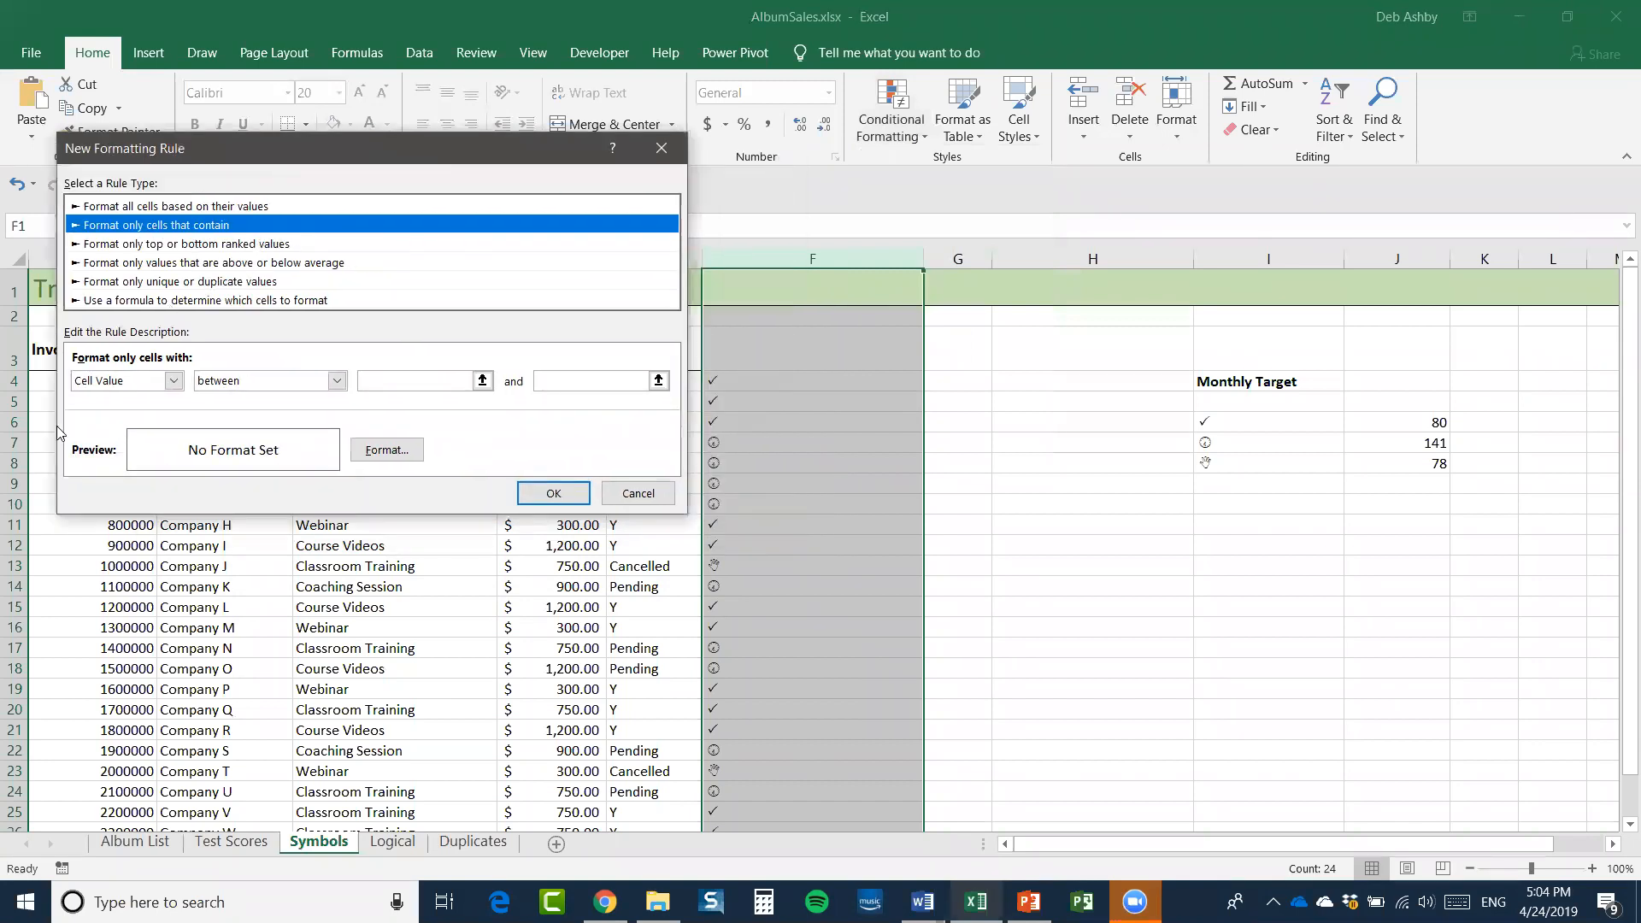
{"action": "left_click", "coordinate": [337, 382]}
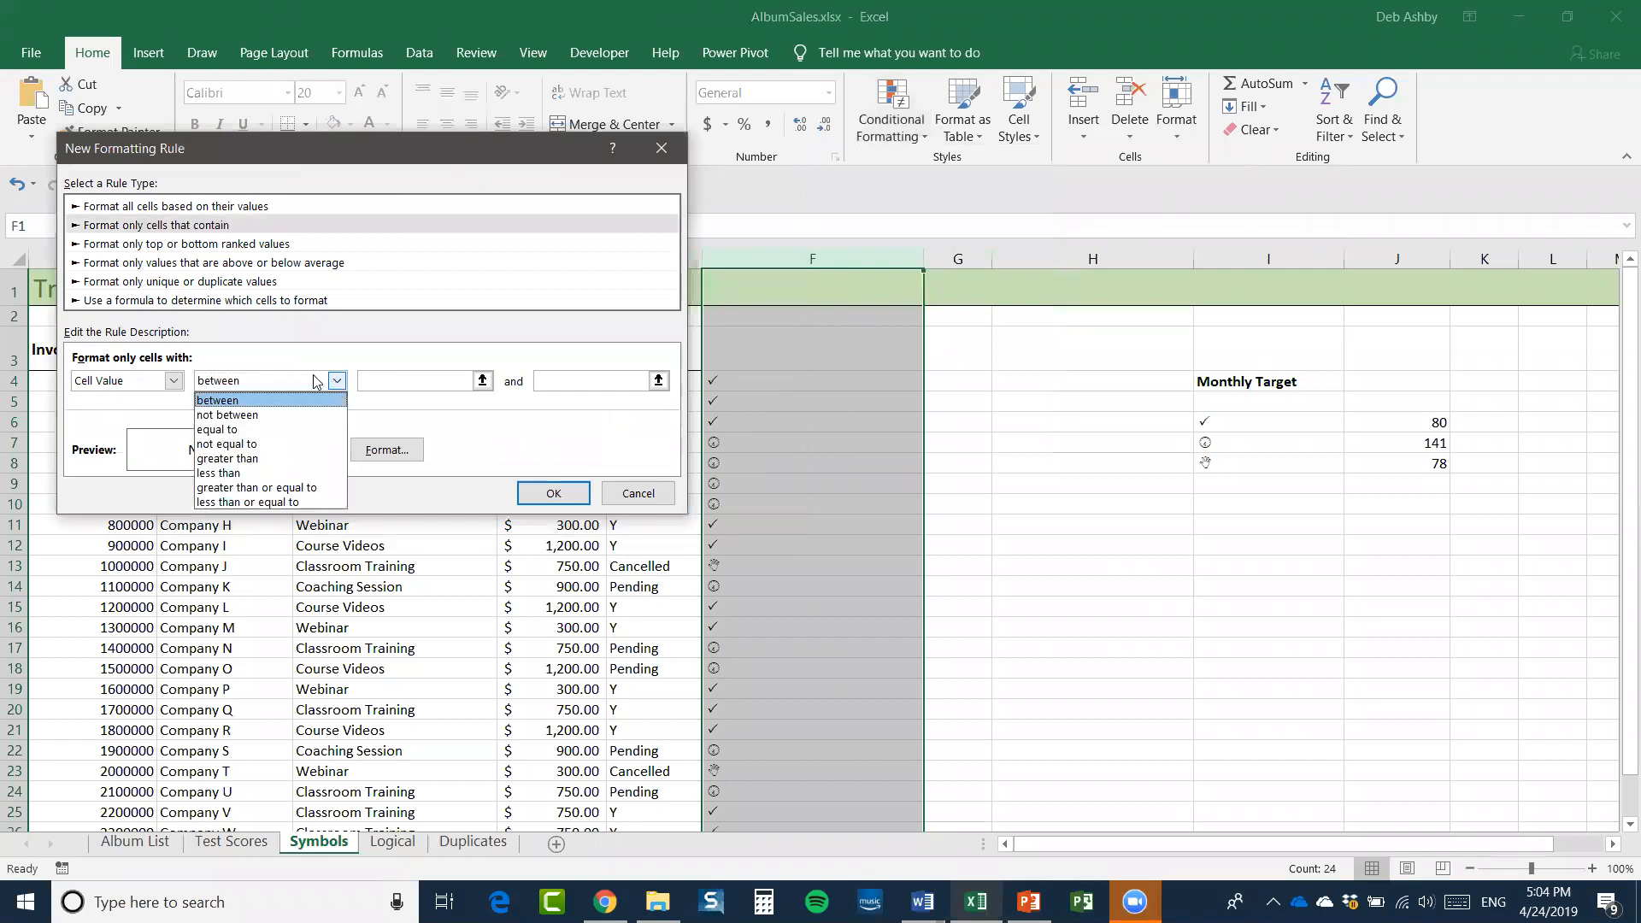
{"action": "left_click", "coordinate": [200, 429]}
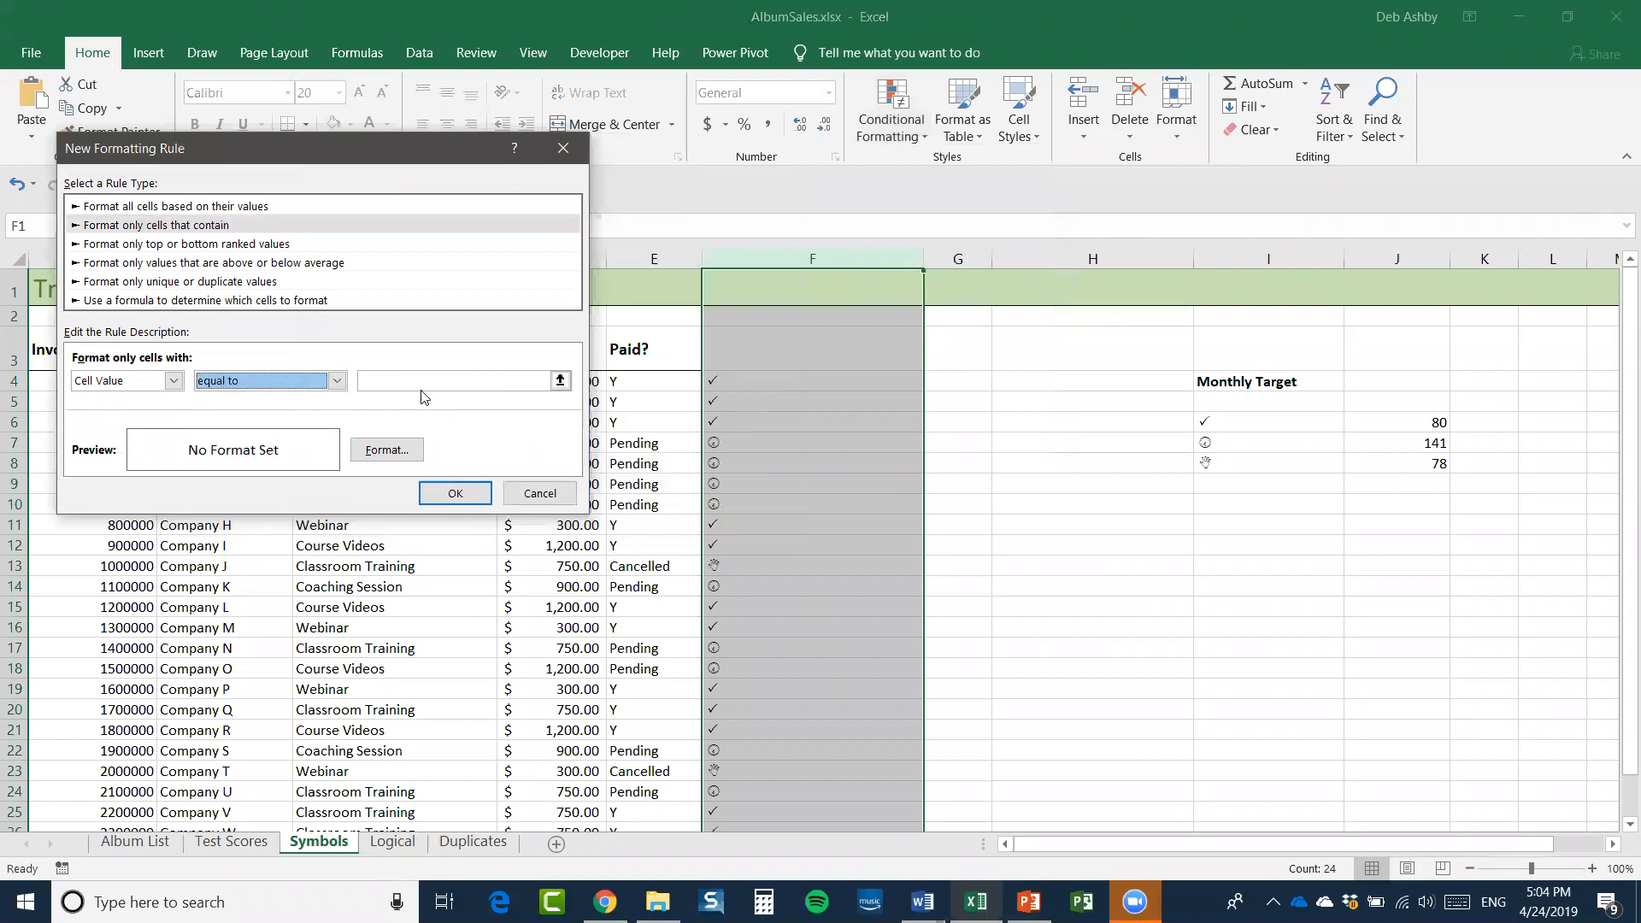
{"action": "type", "text": "=char"}
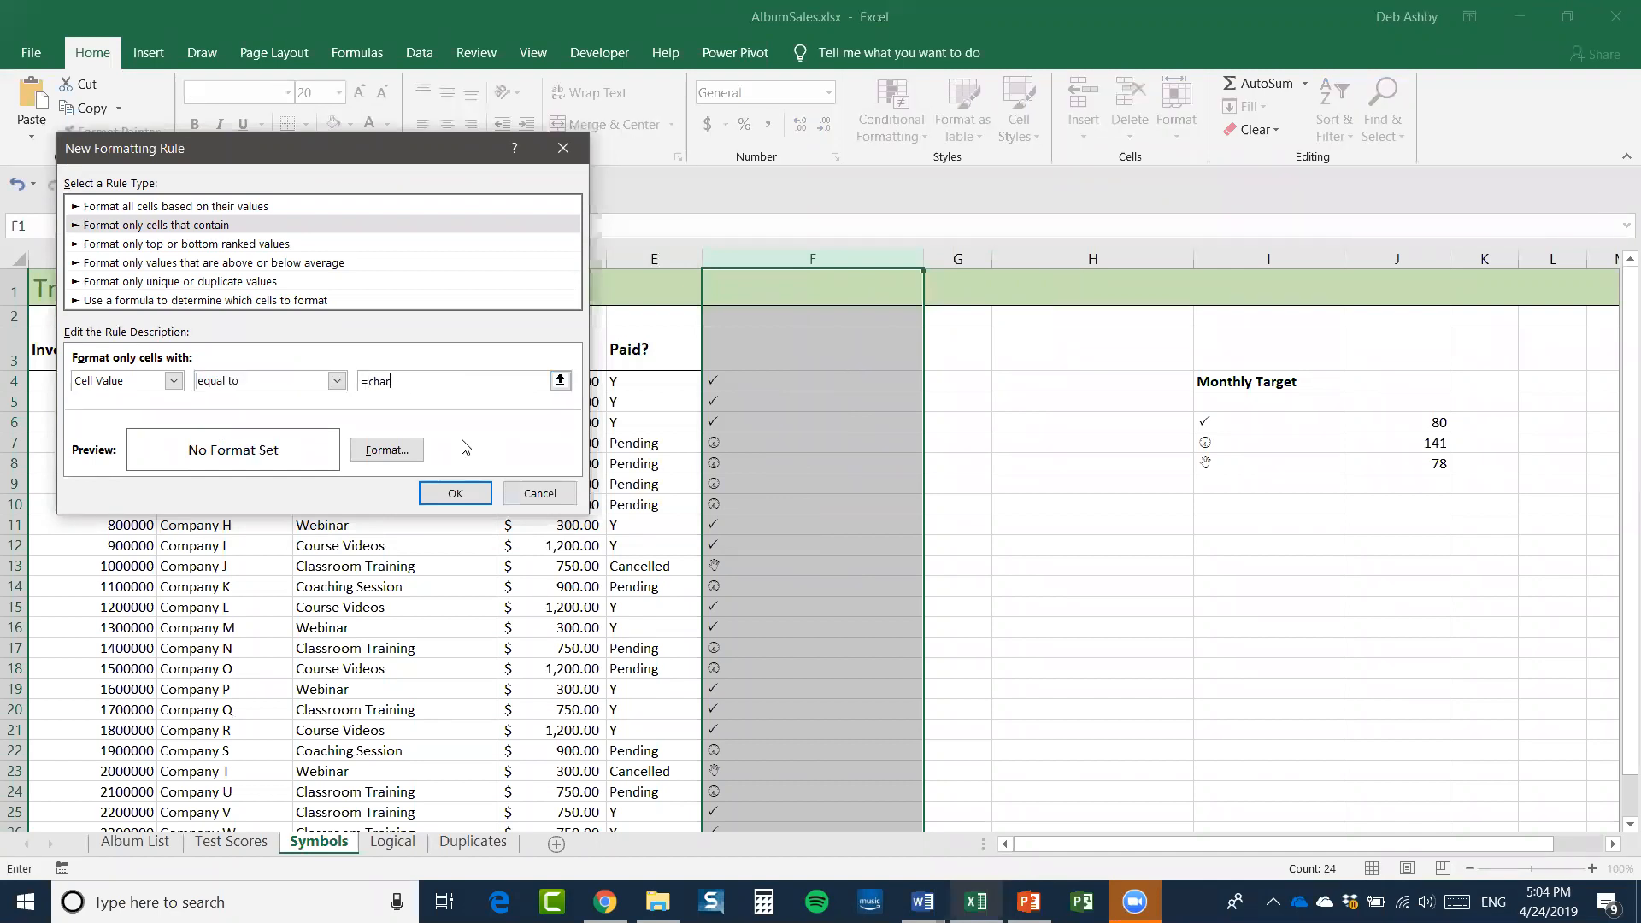
{"action": "type", "text": "(80"}
Give the rule a light gold fill, apply it to column F, and narrow the column to fit the symbols
{"action": "left_click", "coordinate": [383, 450]}
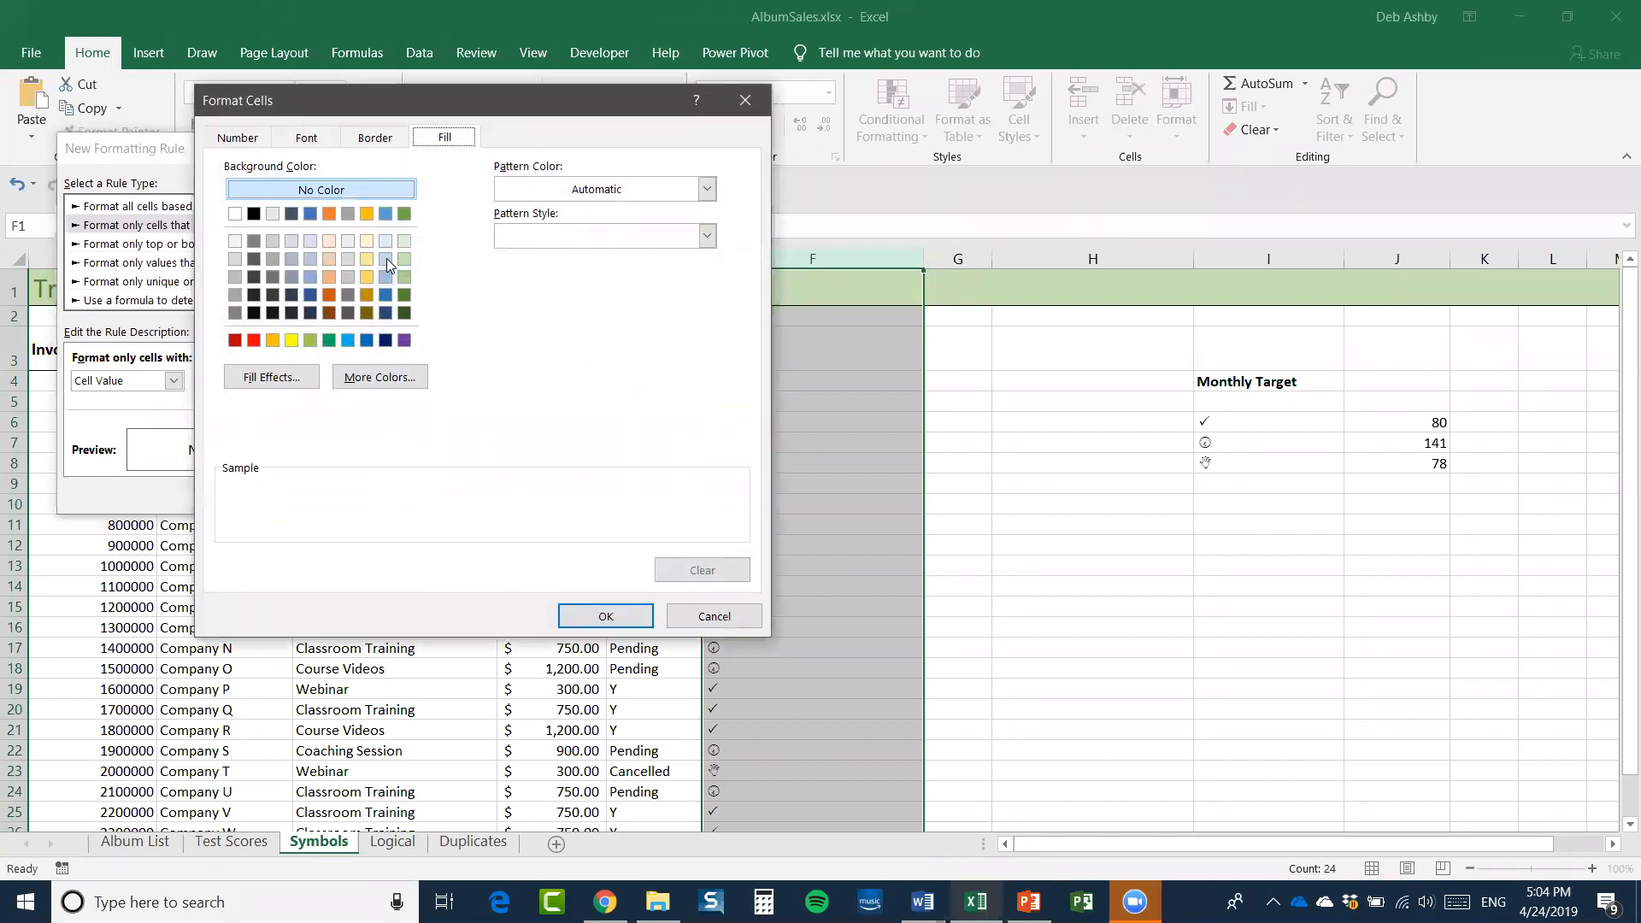
{"action": "left_click", "coordinate": [362, 257]}
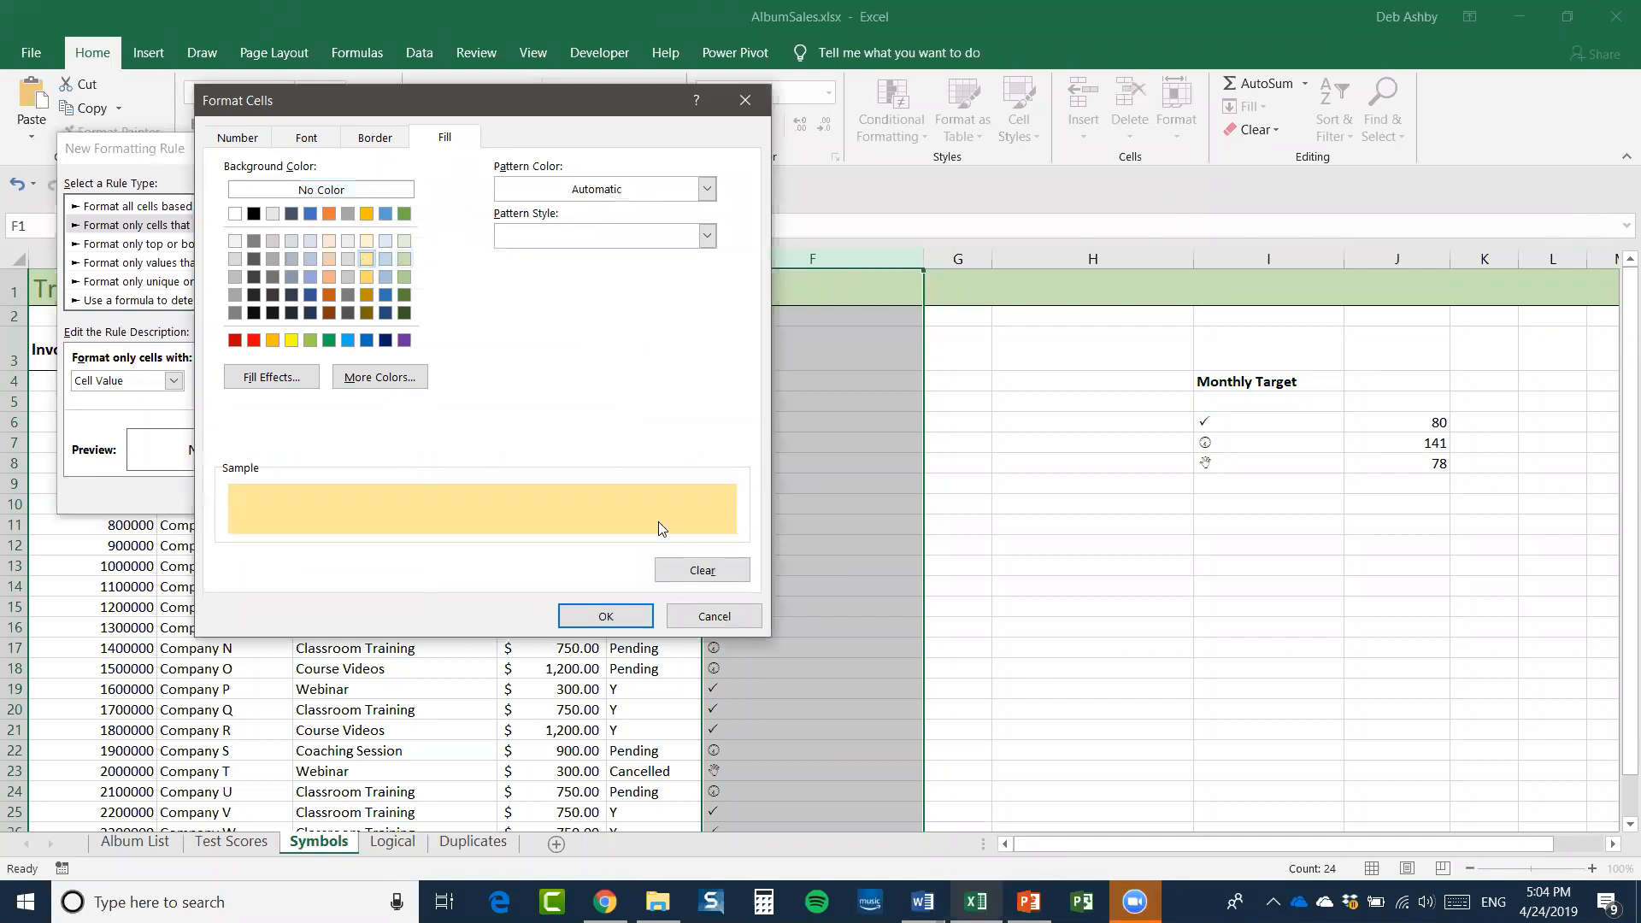
{"action": "left_click", "coordinate": [586, 612]}
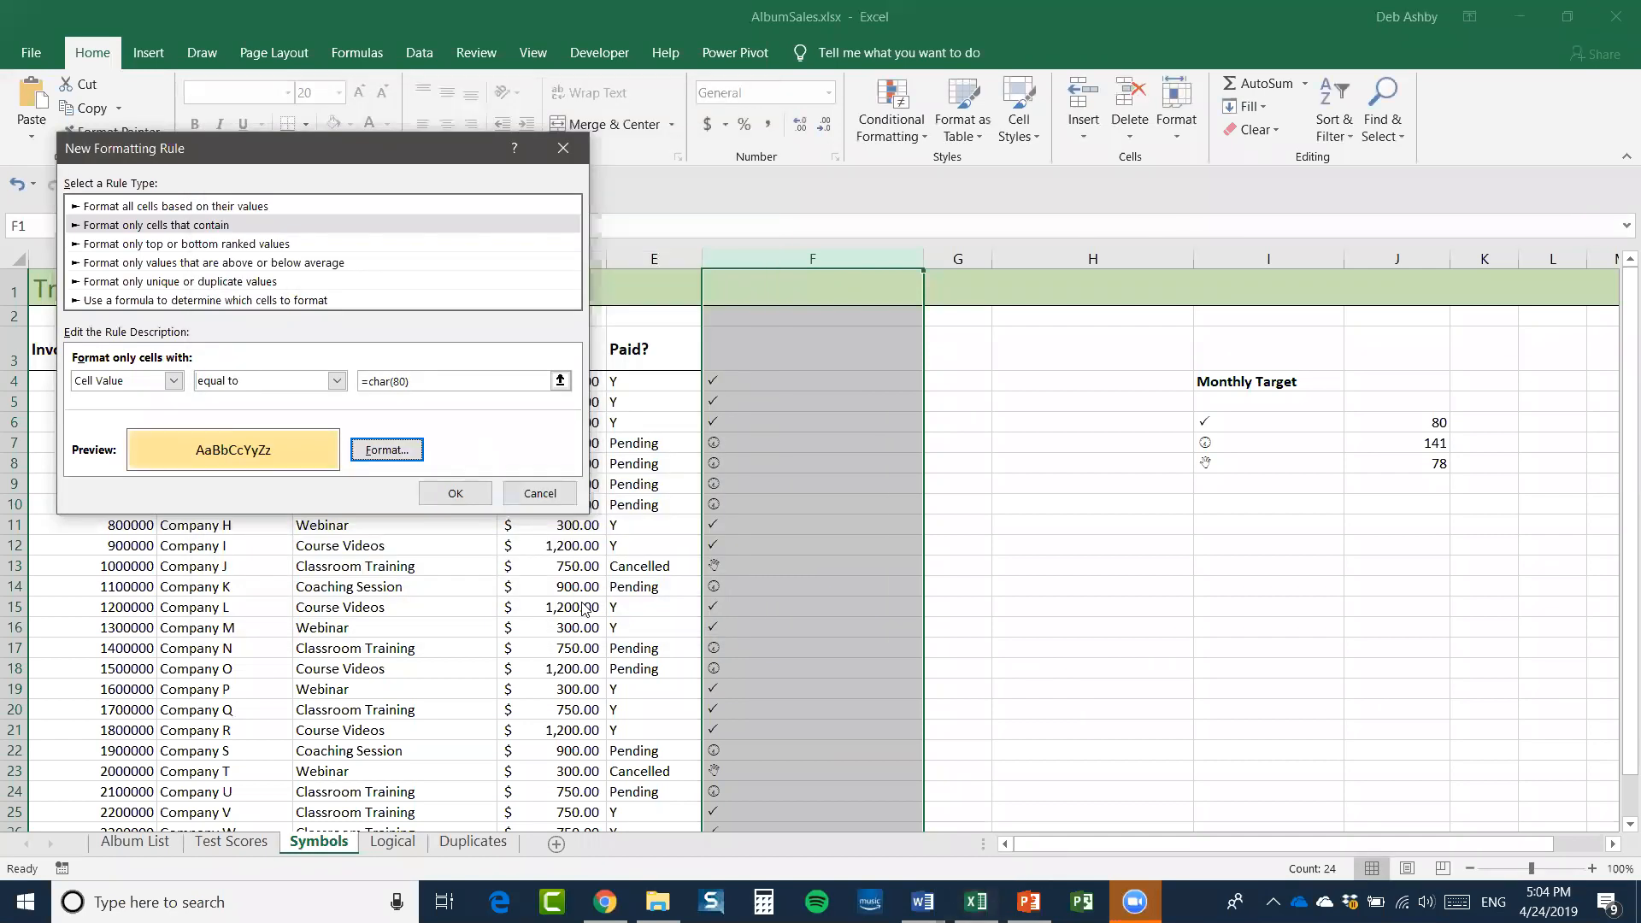
{"action": "left_click", "coordinate": [455, 494]}
{"action": "left_click", "coordinate": [1092, 497]}
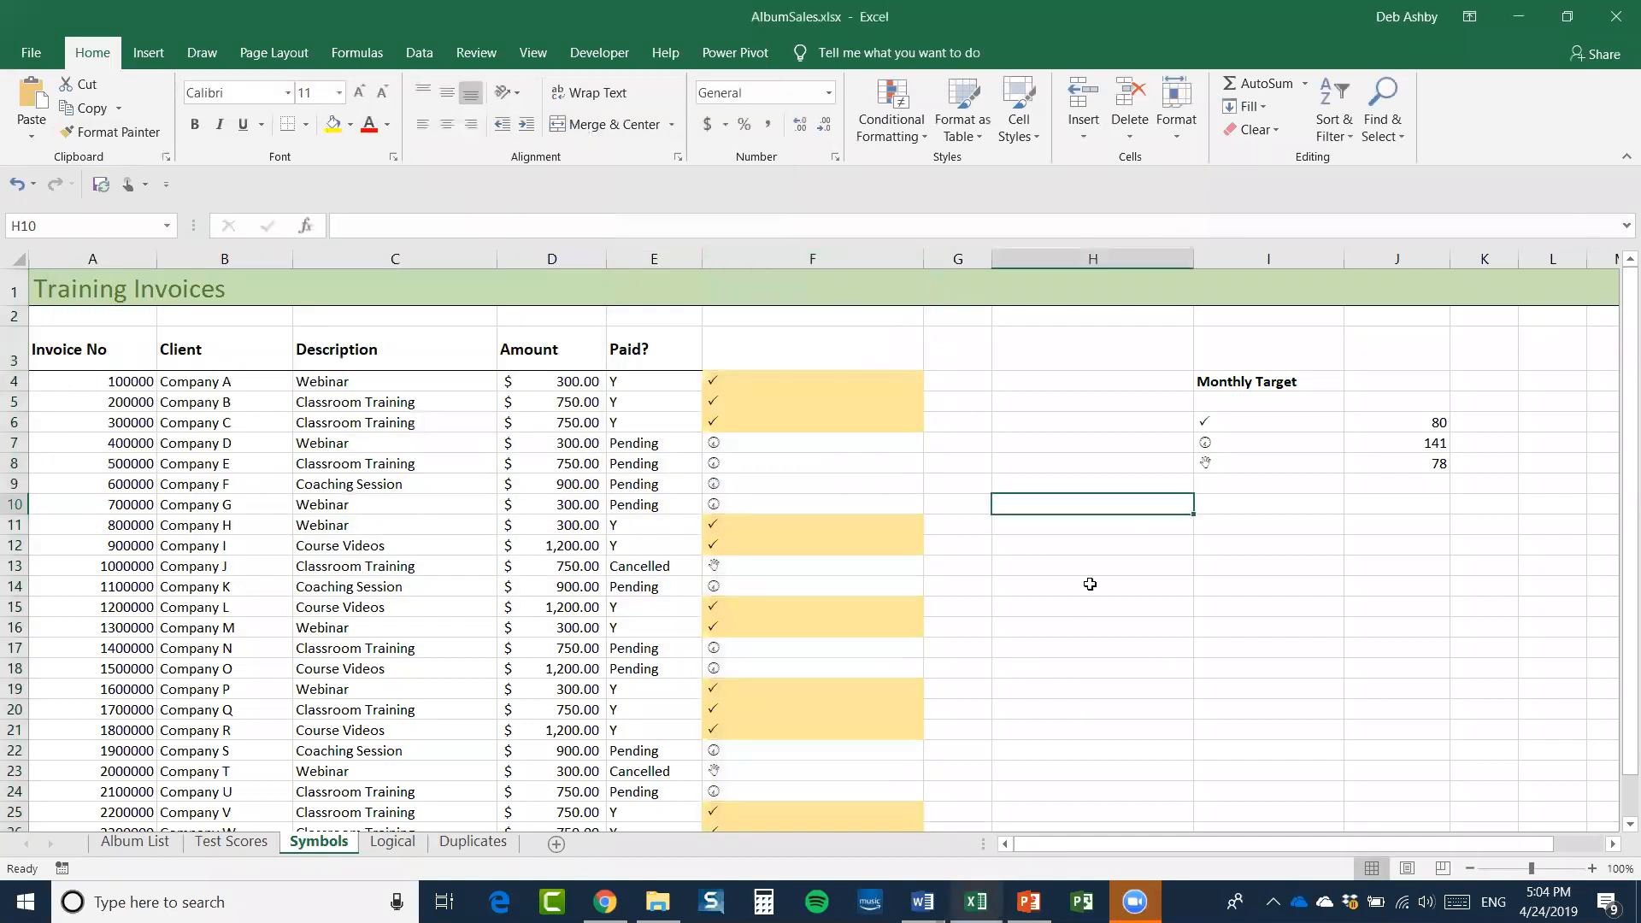
{"action": "left_click_drag", "start_coordinate": [924, 260], "coordinate": [761, 260]}
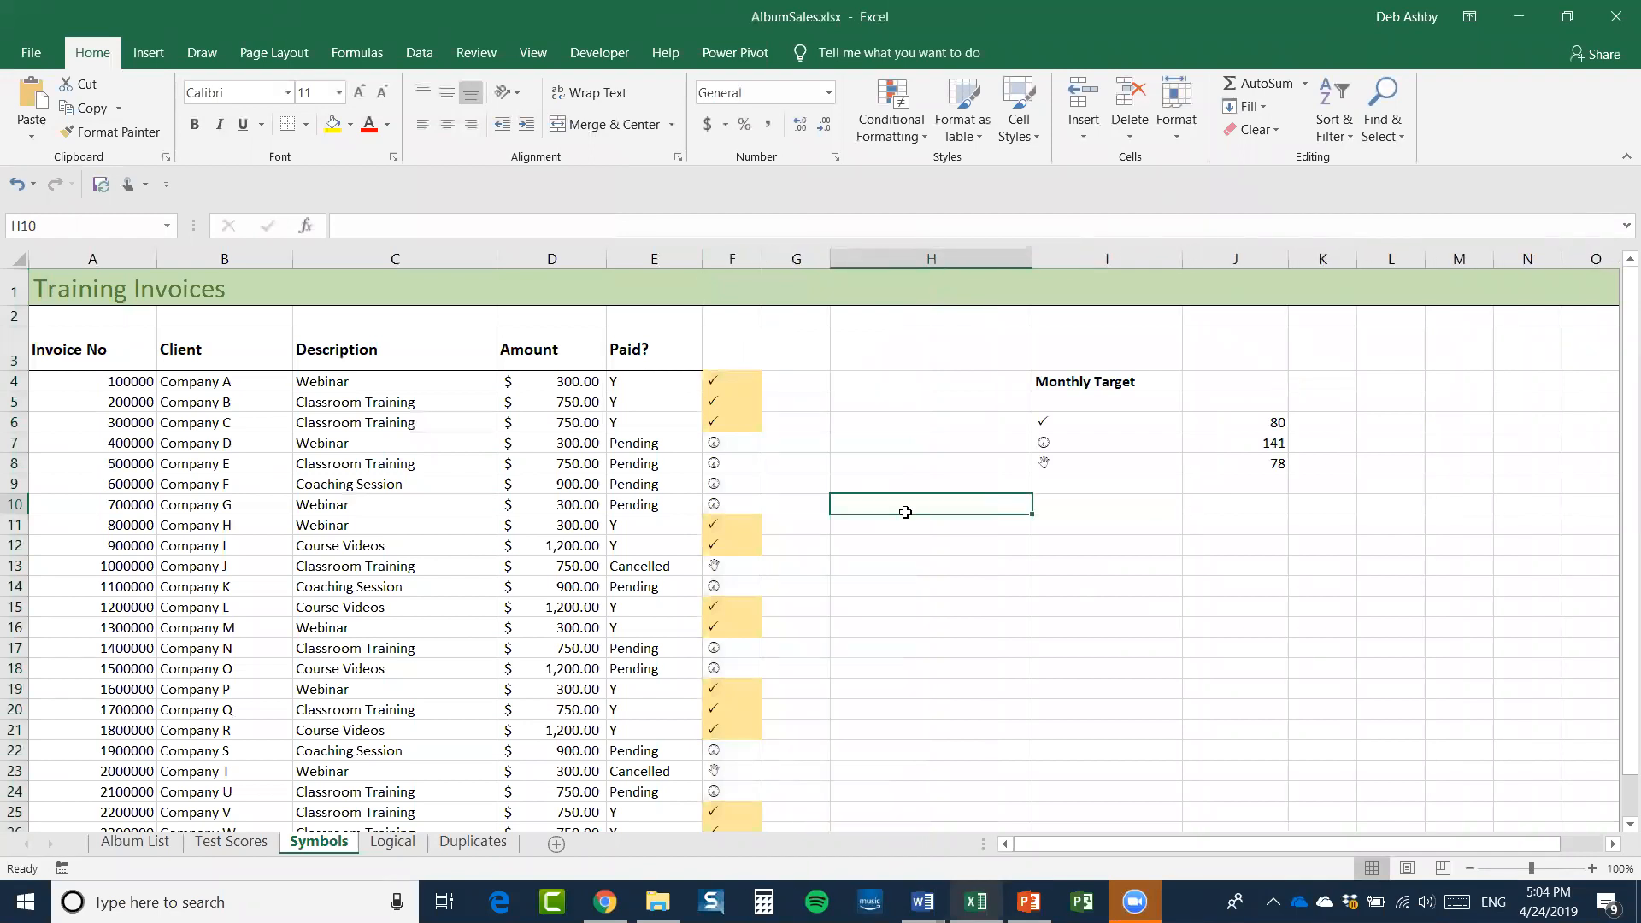
Clear the symbols and their numbers in I6:J8 below the Monthly Target label
{"action": "left_click", "coordinate": [906, 440]}
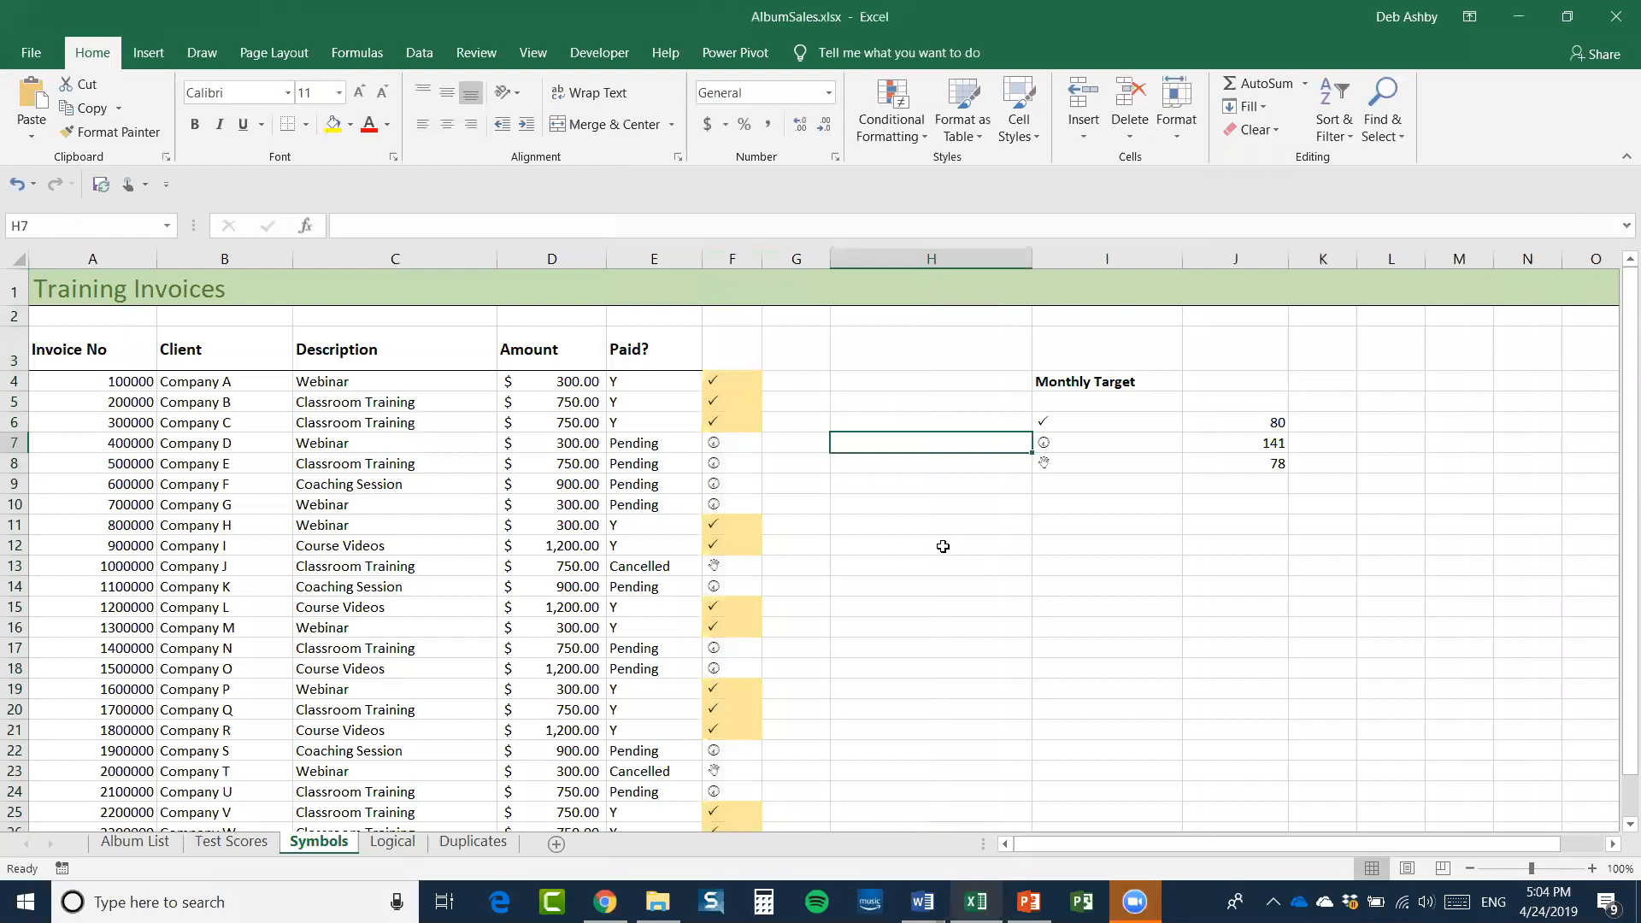
{"action": "left_click_drag", "start_coordinate": [1038, 421], "coordinate": [1249, 462]}
{"action": "key", "text": "Delete"}
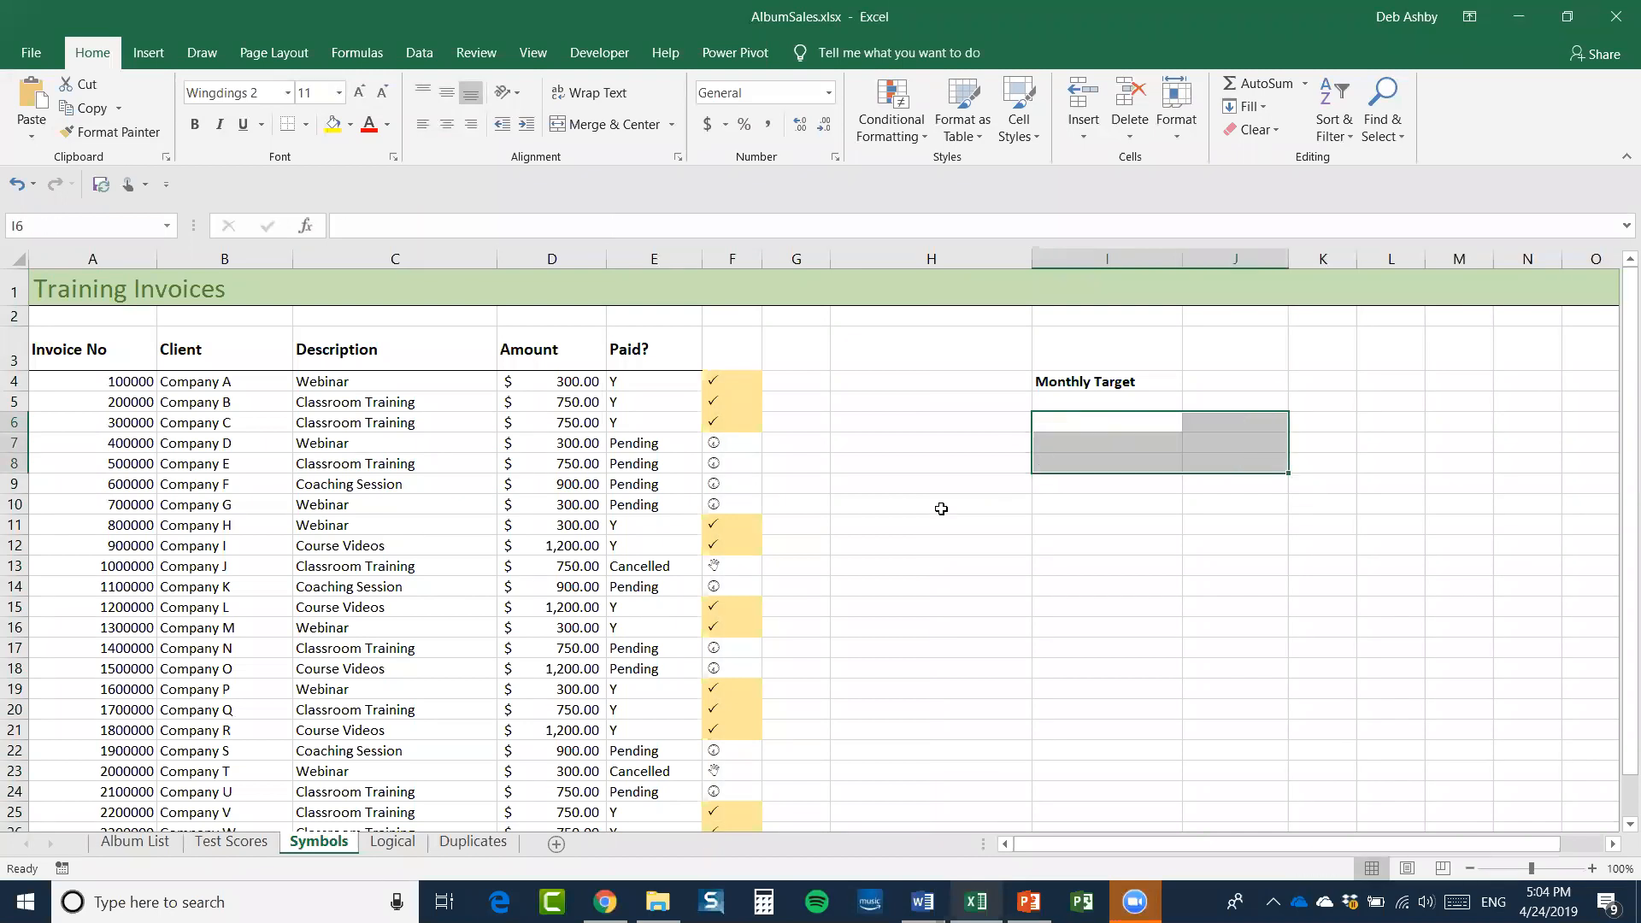
{"action": "left_click", "coordinate": [941, 508]}
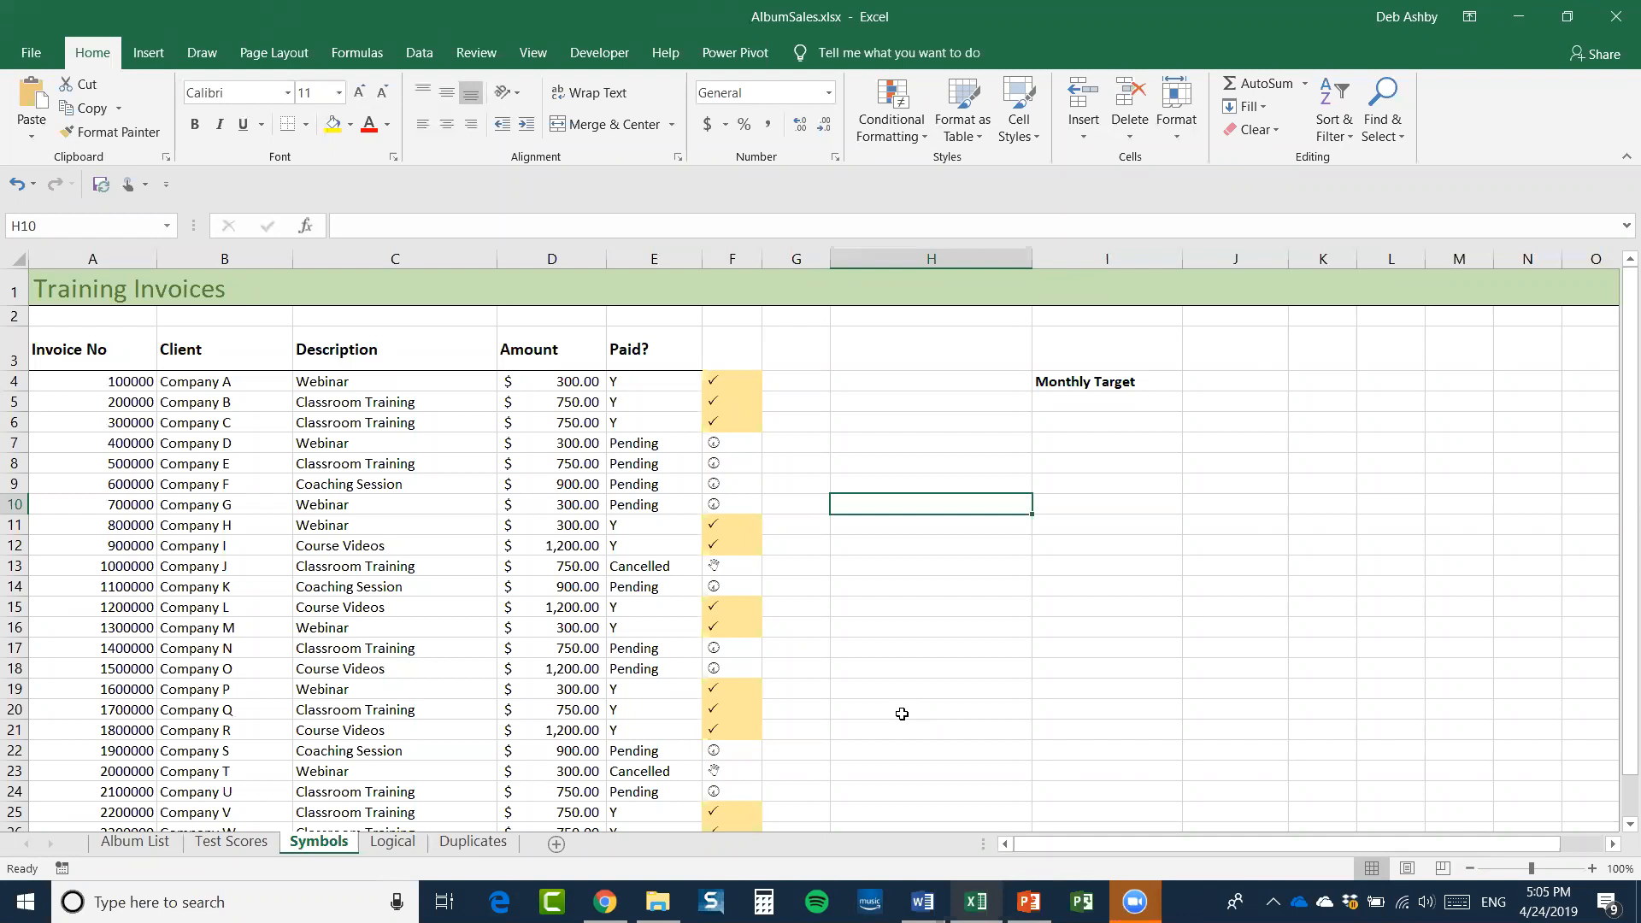
{"action": "left_click", "coordinate": [1224, 385]}
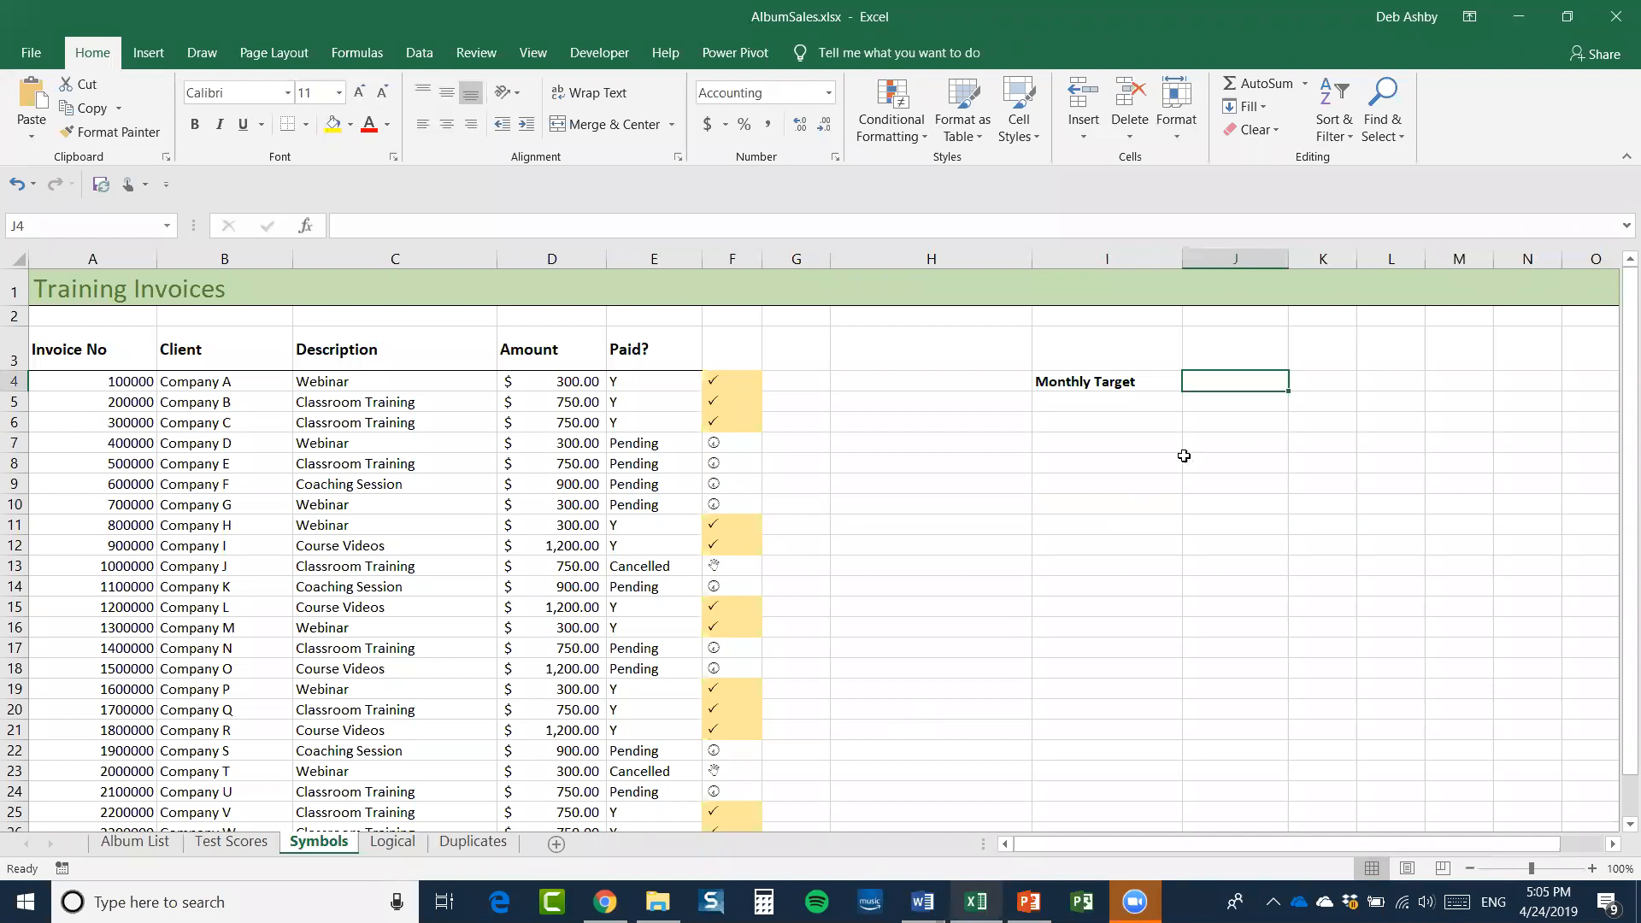
{"action": "left_click", "coordinate": [548, 402]}
{"action": "left_click", "coordinate": [143, 416]}
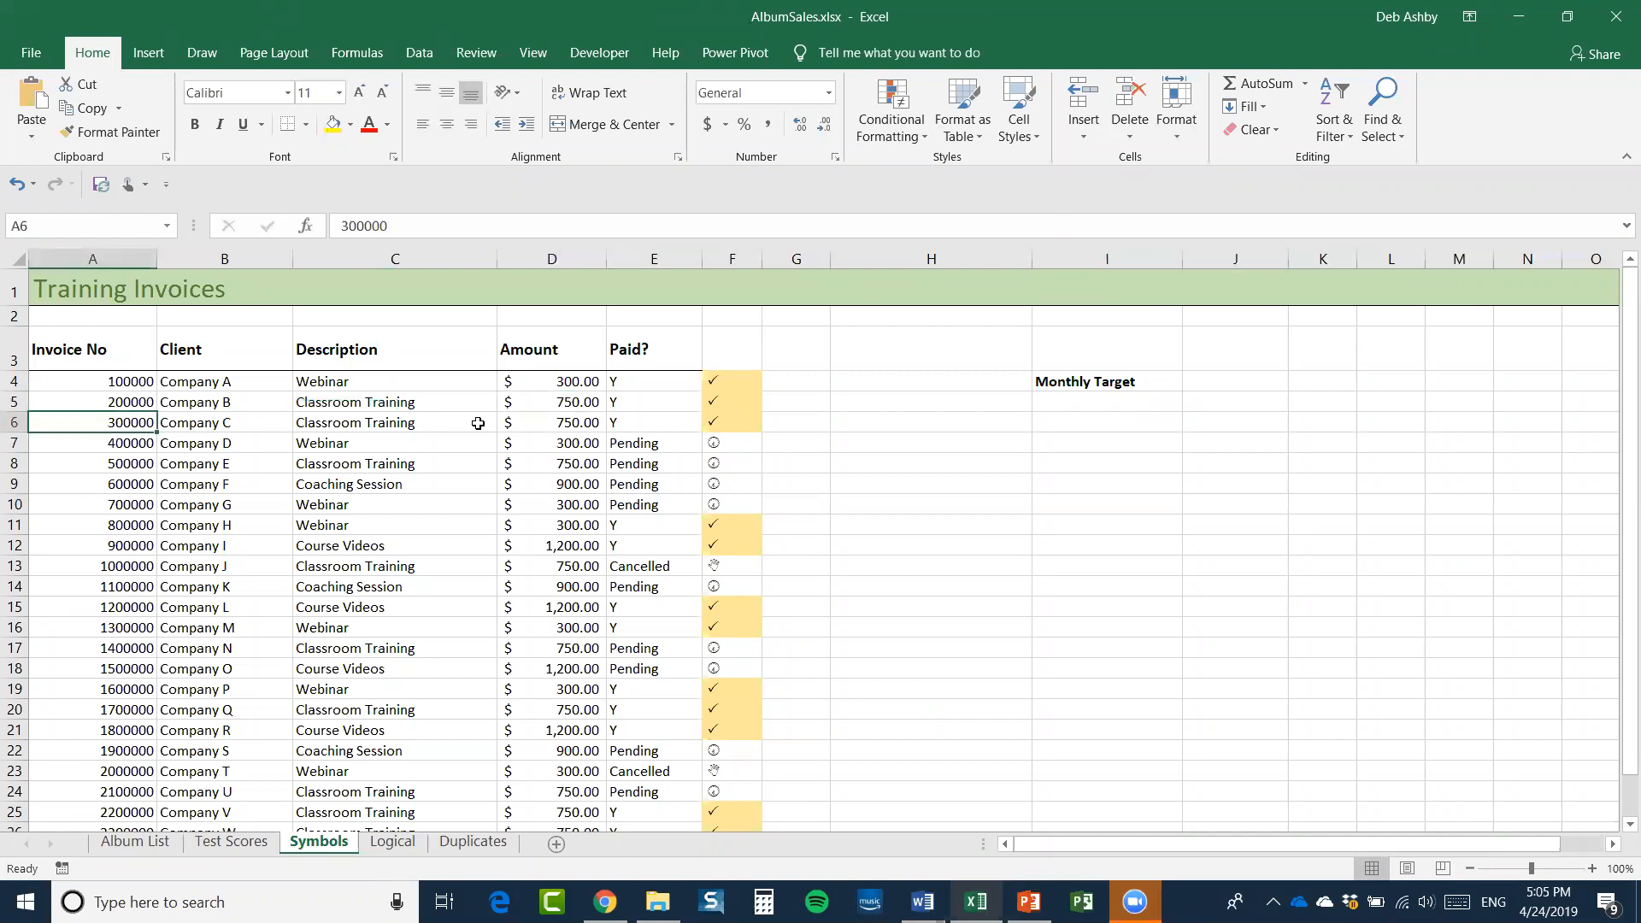
{"action": "left_click", "coordinate": [550, 386]}
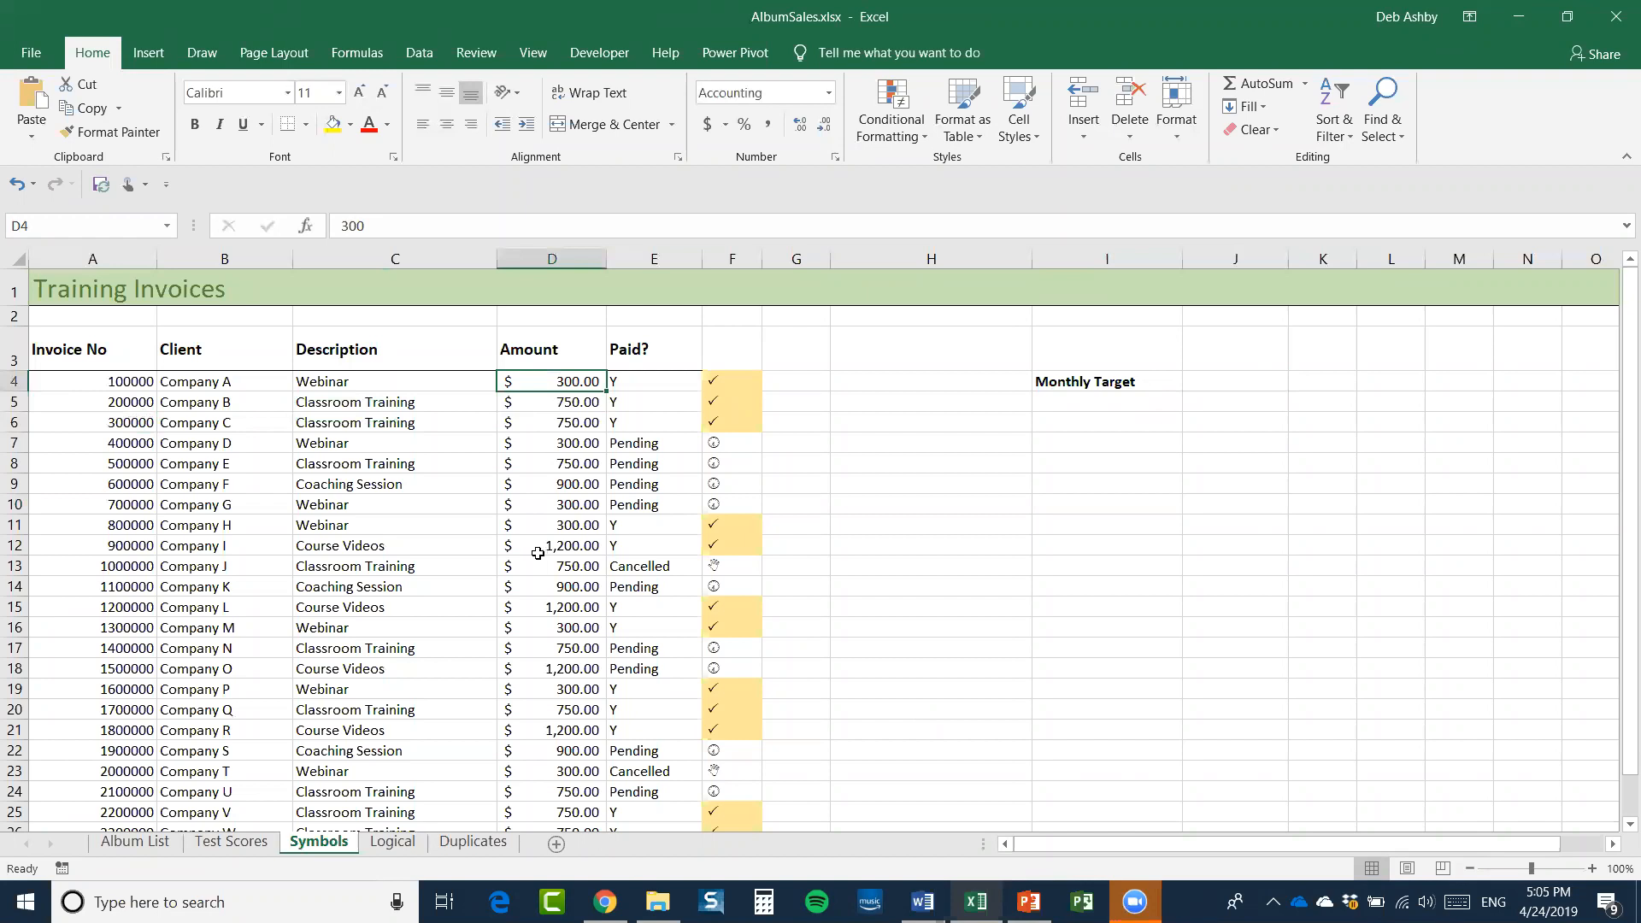
{"action": "left_click", "coordinate": [1224, 383]}
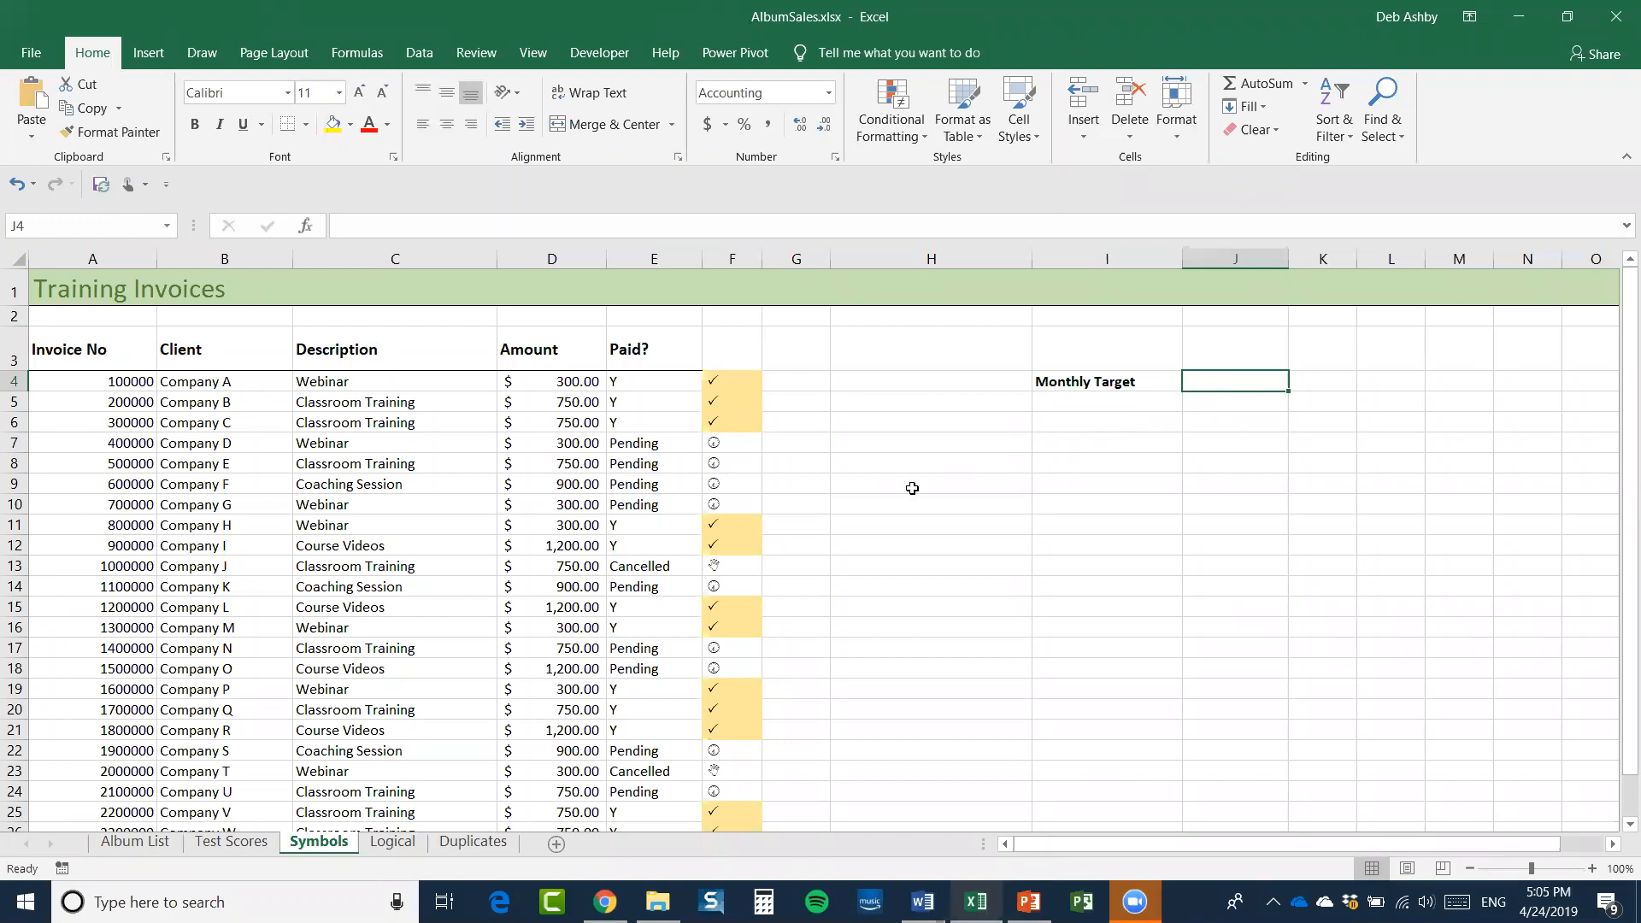
{"action": "left_click", "coordinate": [542, 262]}
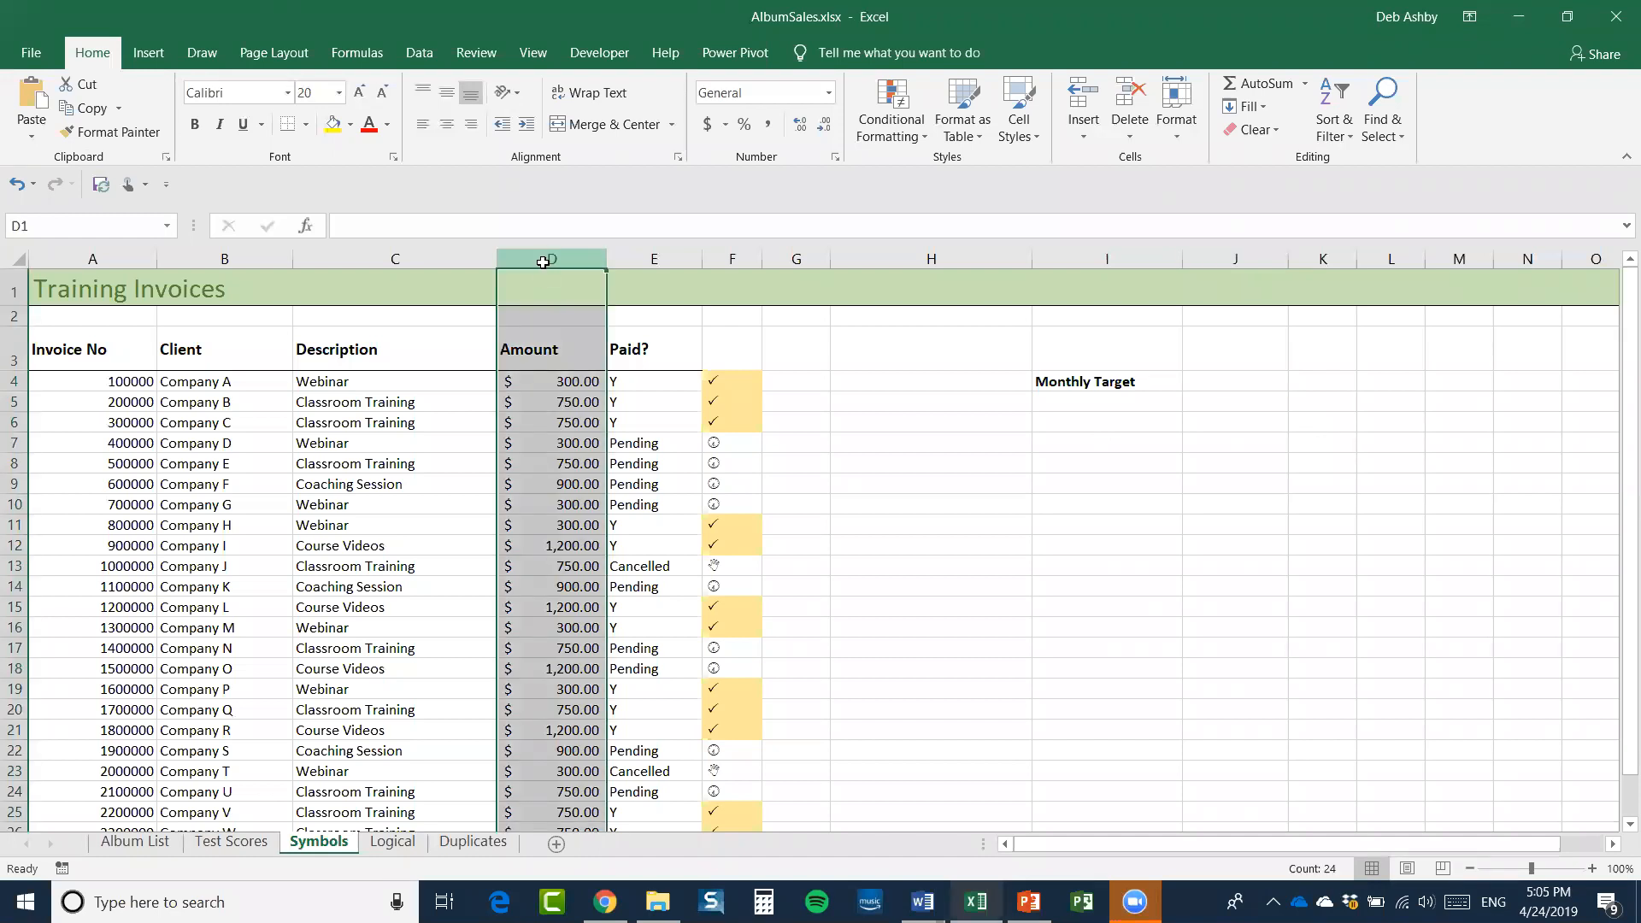
{"action": "left_click", "coordinate": [531, 417]}
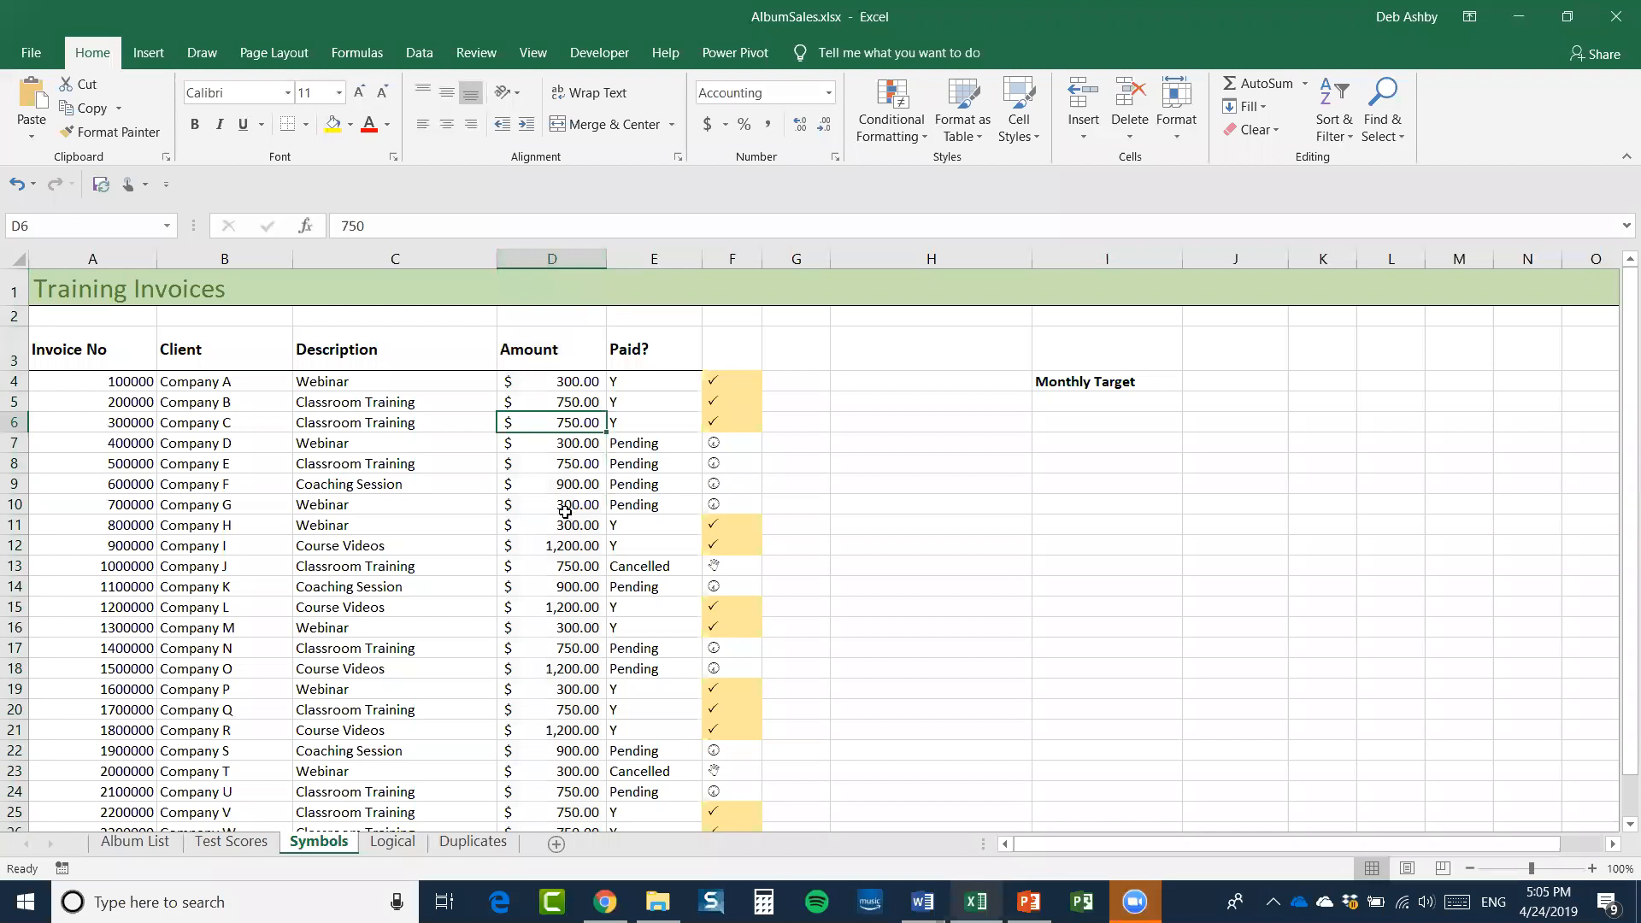
Clear the leftover symbols from cell F27 in the Total row
{"action": "scroll", "coordinate": [565, 511], "scroll_direction": "down", "scroll_amount": 4}
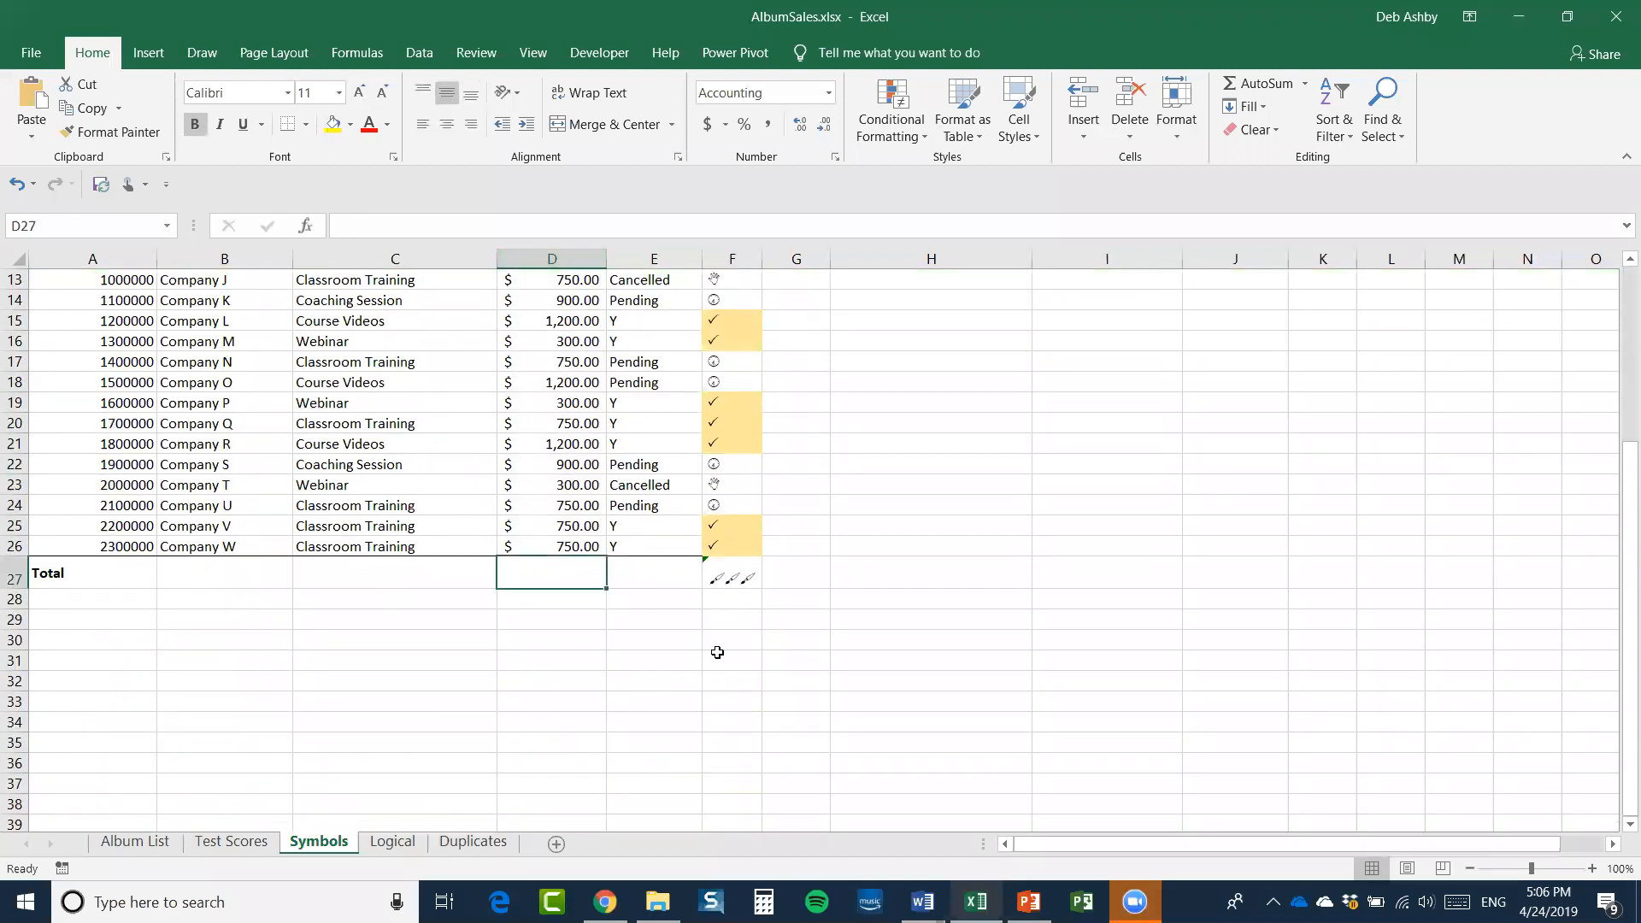
{"action": "left_click", "coordinate": [740, 584]}
{"action": "key", "text": "Delete"}
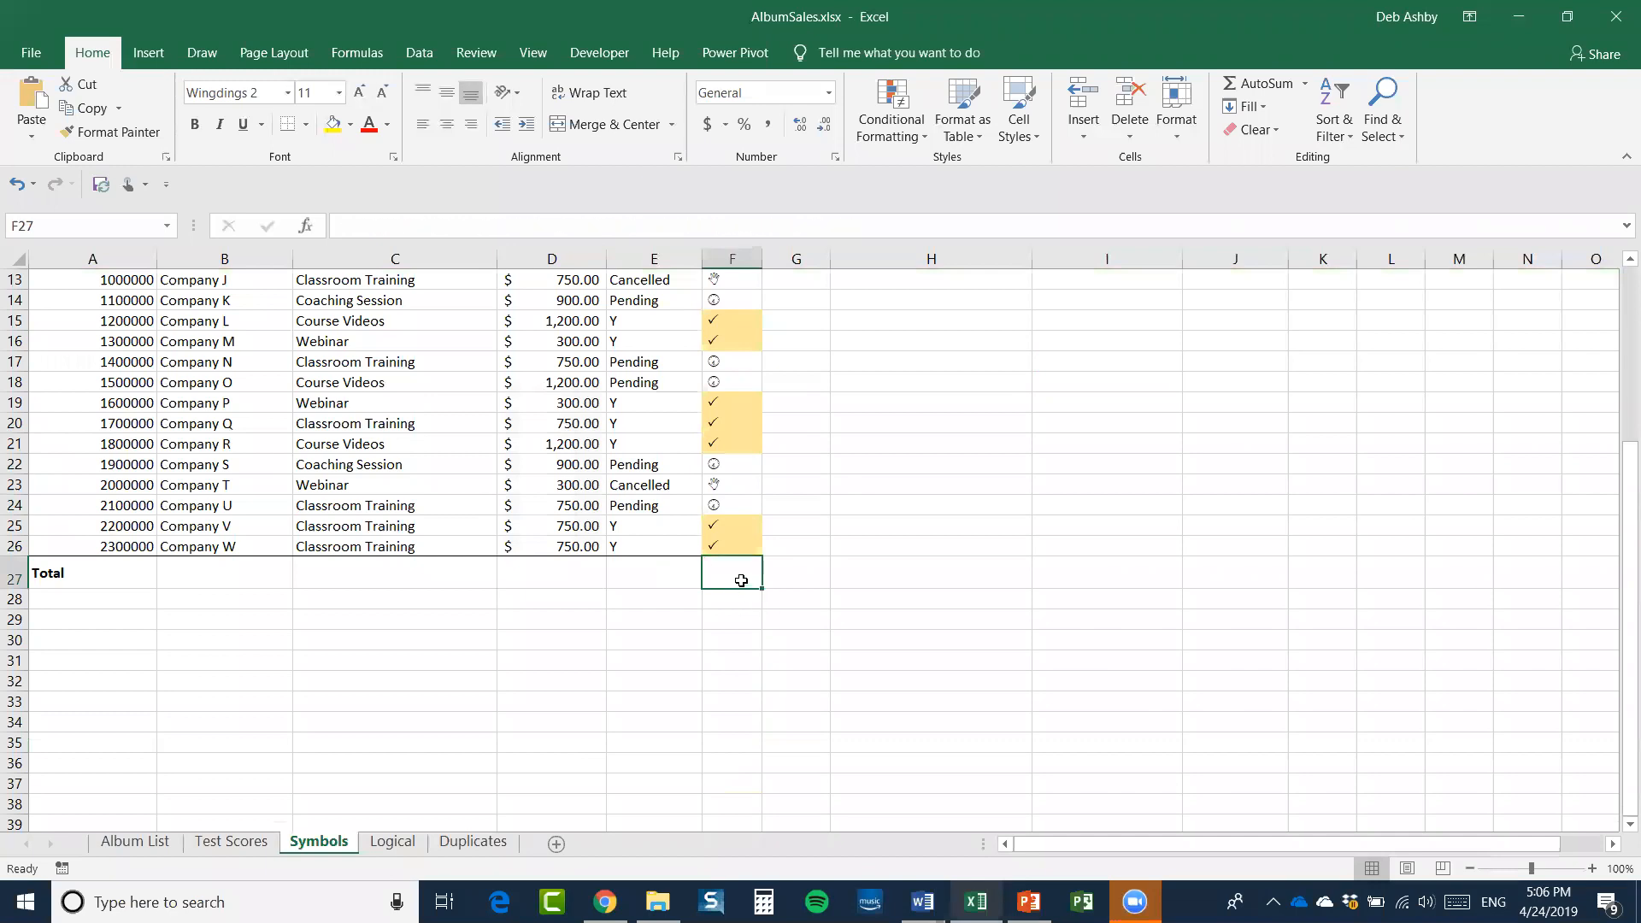
Total the Amount column in cell D27 with a SUM formula over D3:D26
{"action": "left_click", "coordinate": [564, 578]}
{"action": "type", "text": "=SUM("}
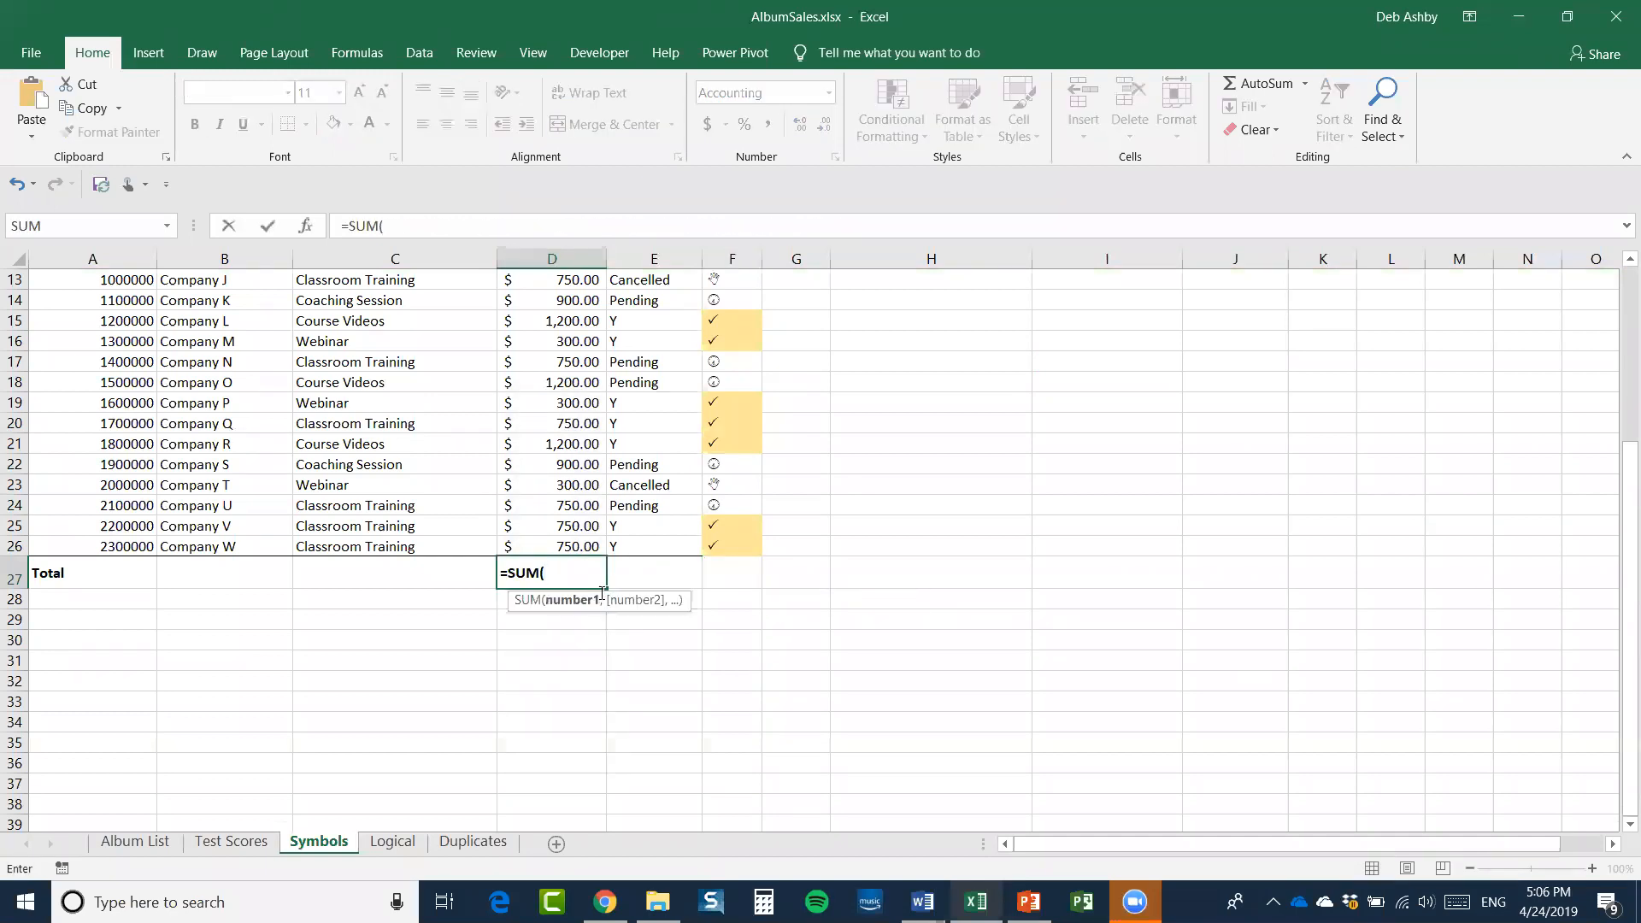
{"action": "left_click", "coordinate": [563, 546]}
{"action": "key", "text": "ctrl+shift+Up"}
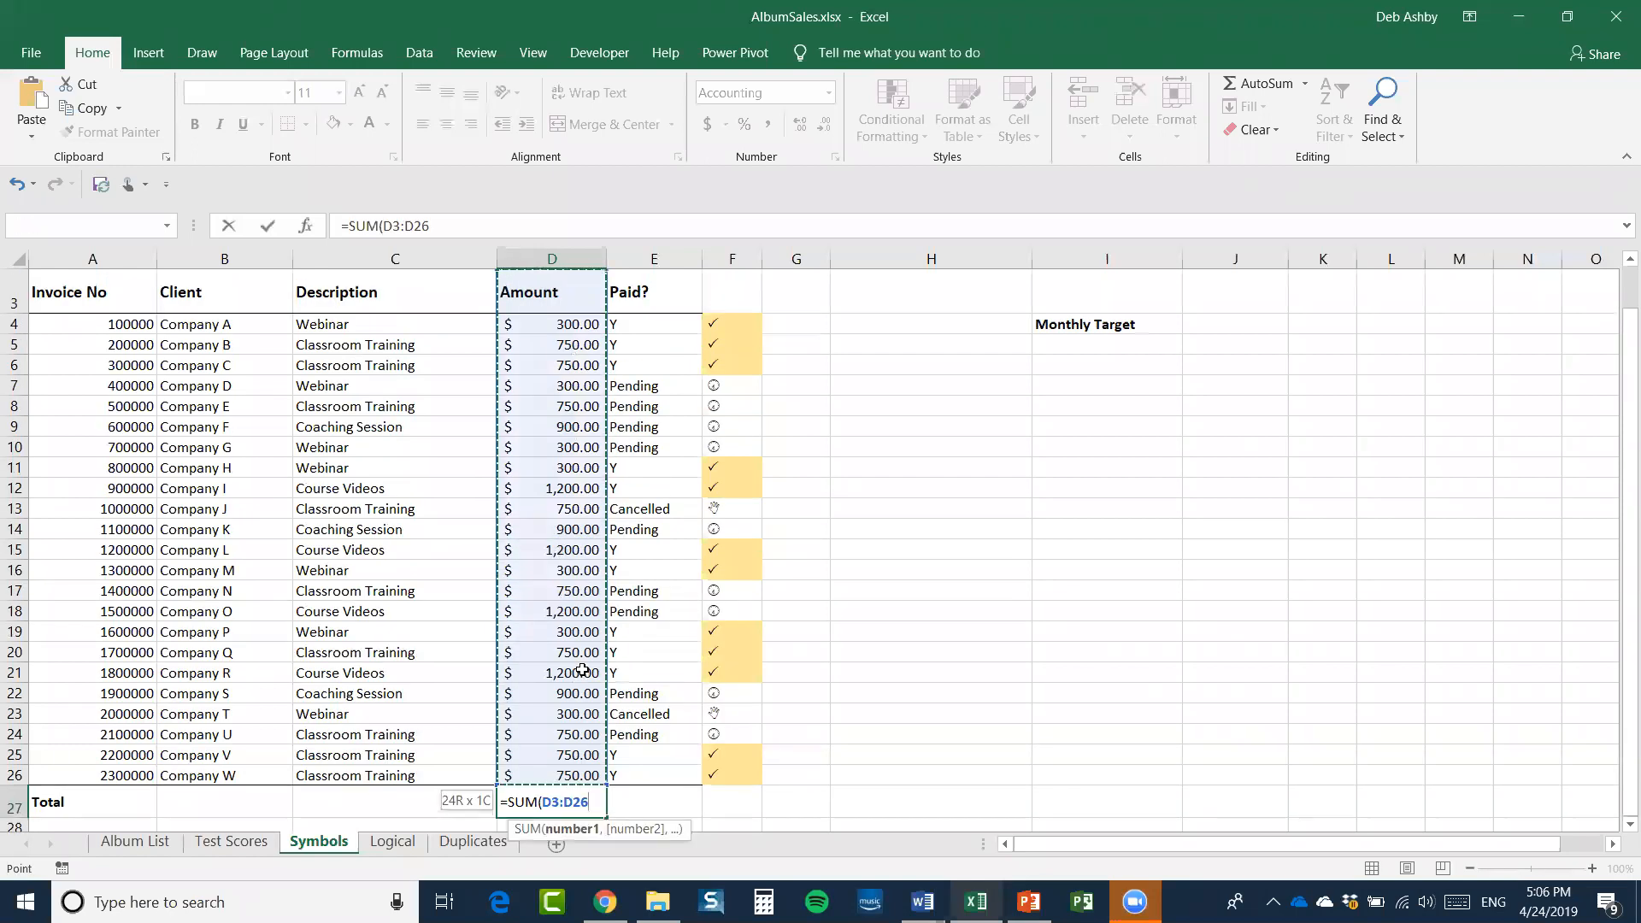
{"action": "key", "text": "Return"}
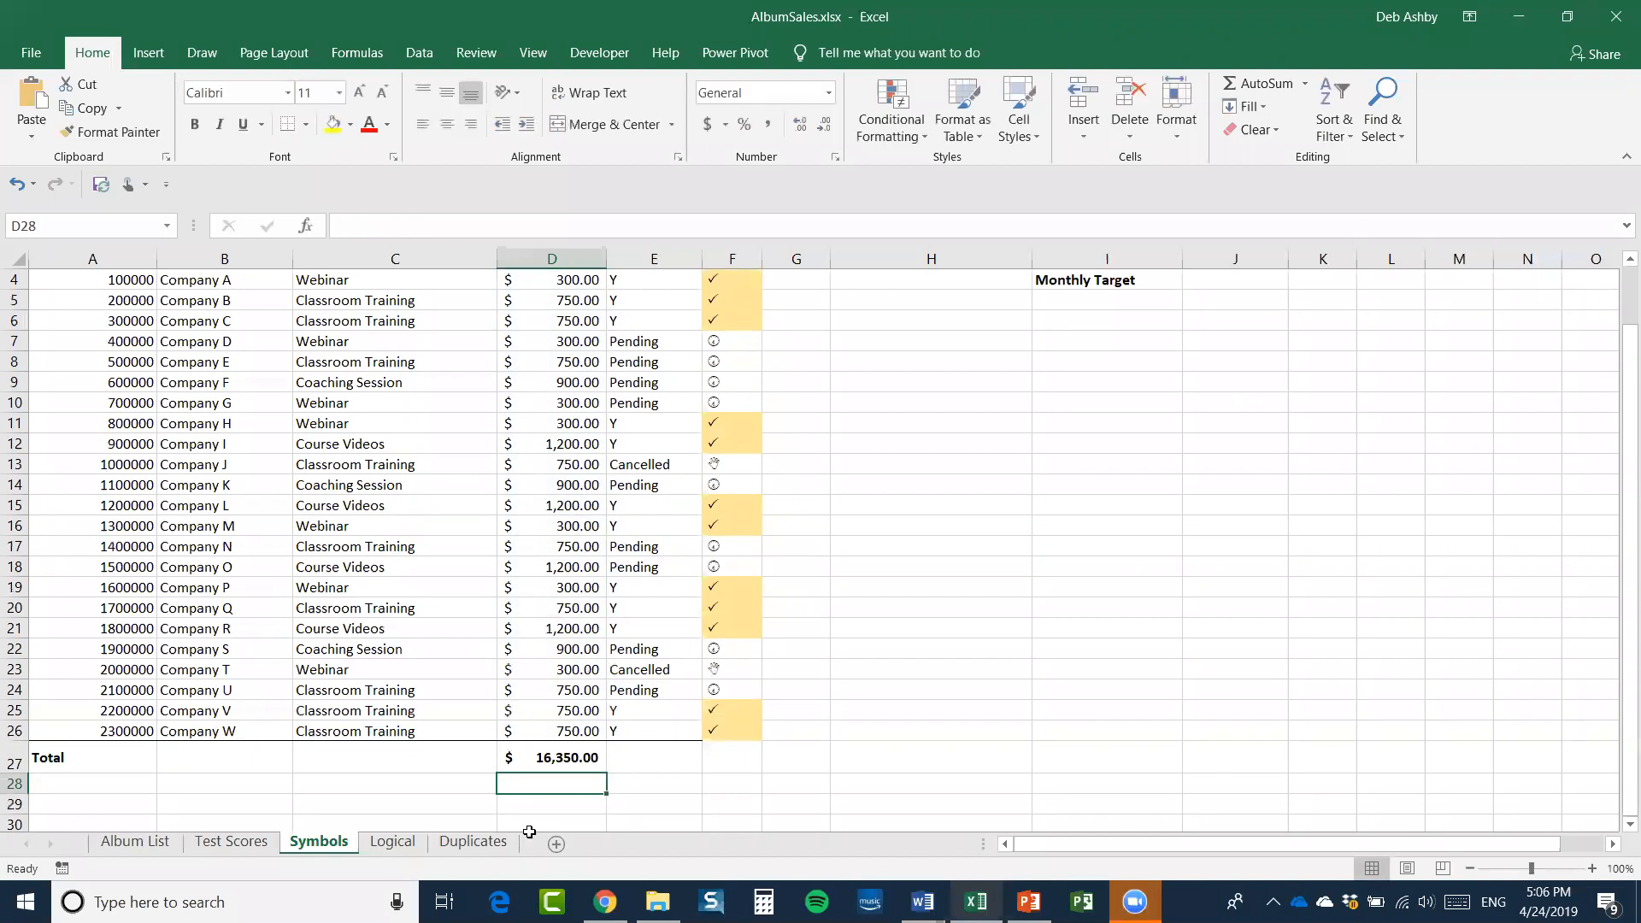
{"action": "key", "text": "Up"}
{"action": "scroll", "coordinate": [769, 722], "scroll_direction": "down", "scroll_amount": 3}
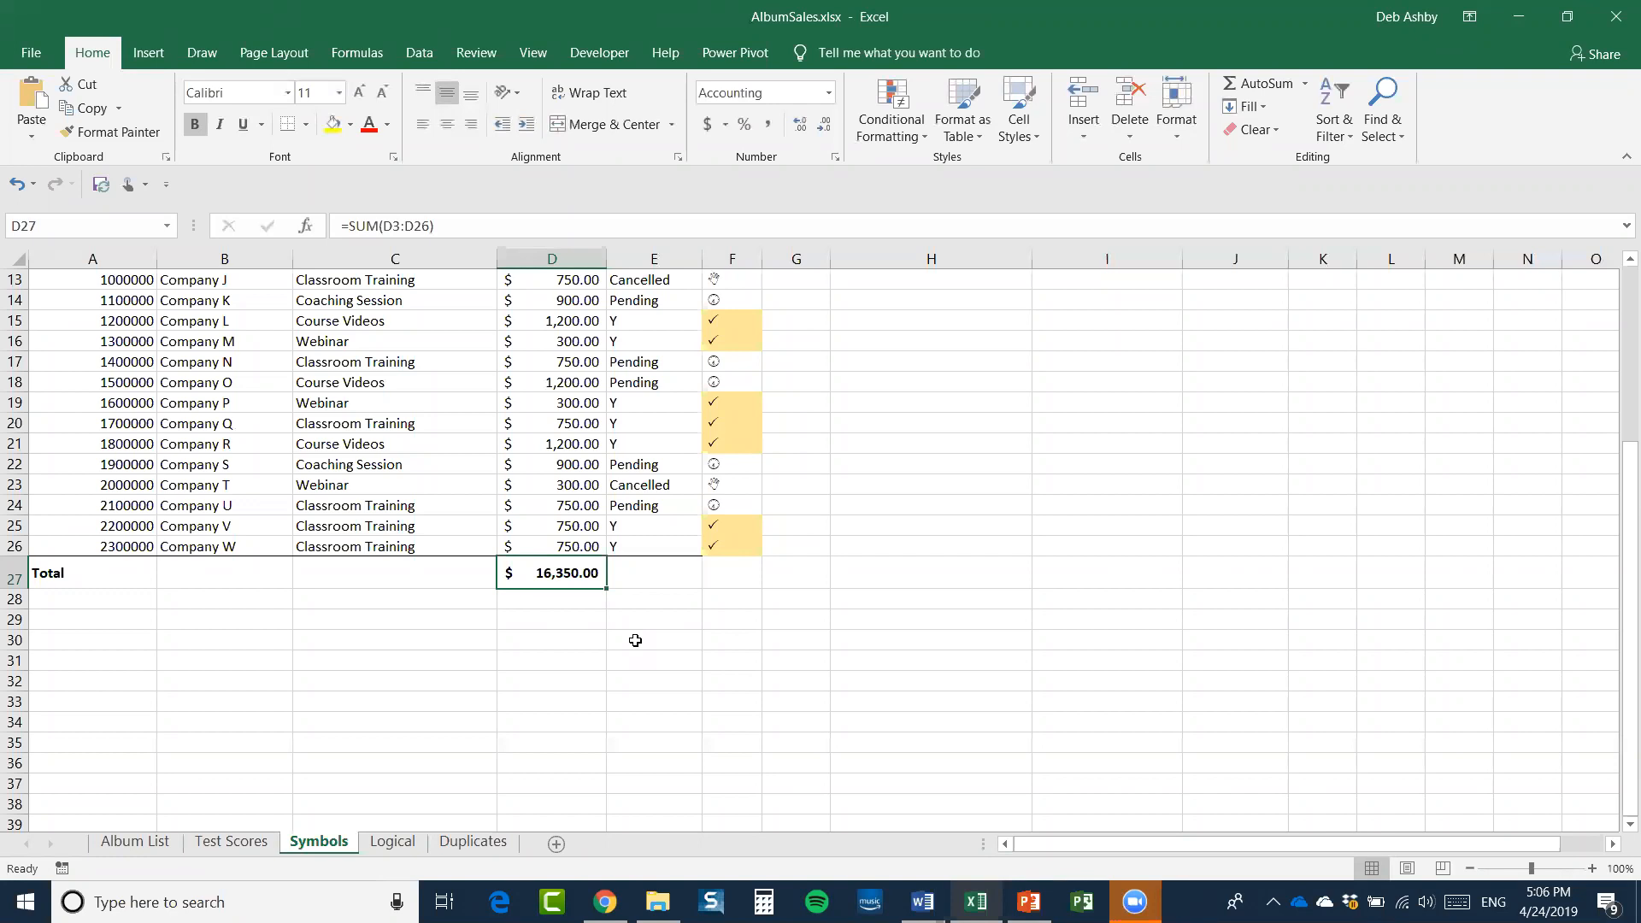
{"action": "scroll", "coordinate": [637, 640], "scroll_direction": "up", "scroll_amount": 4}
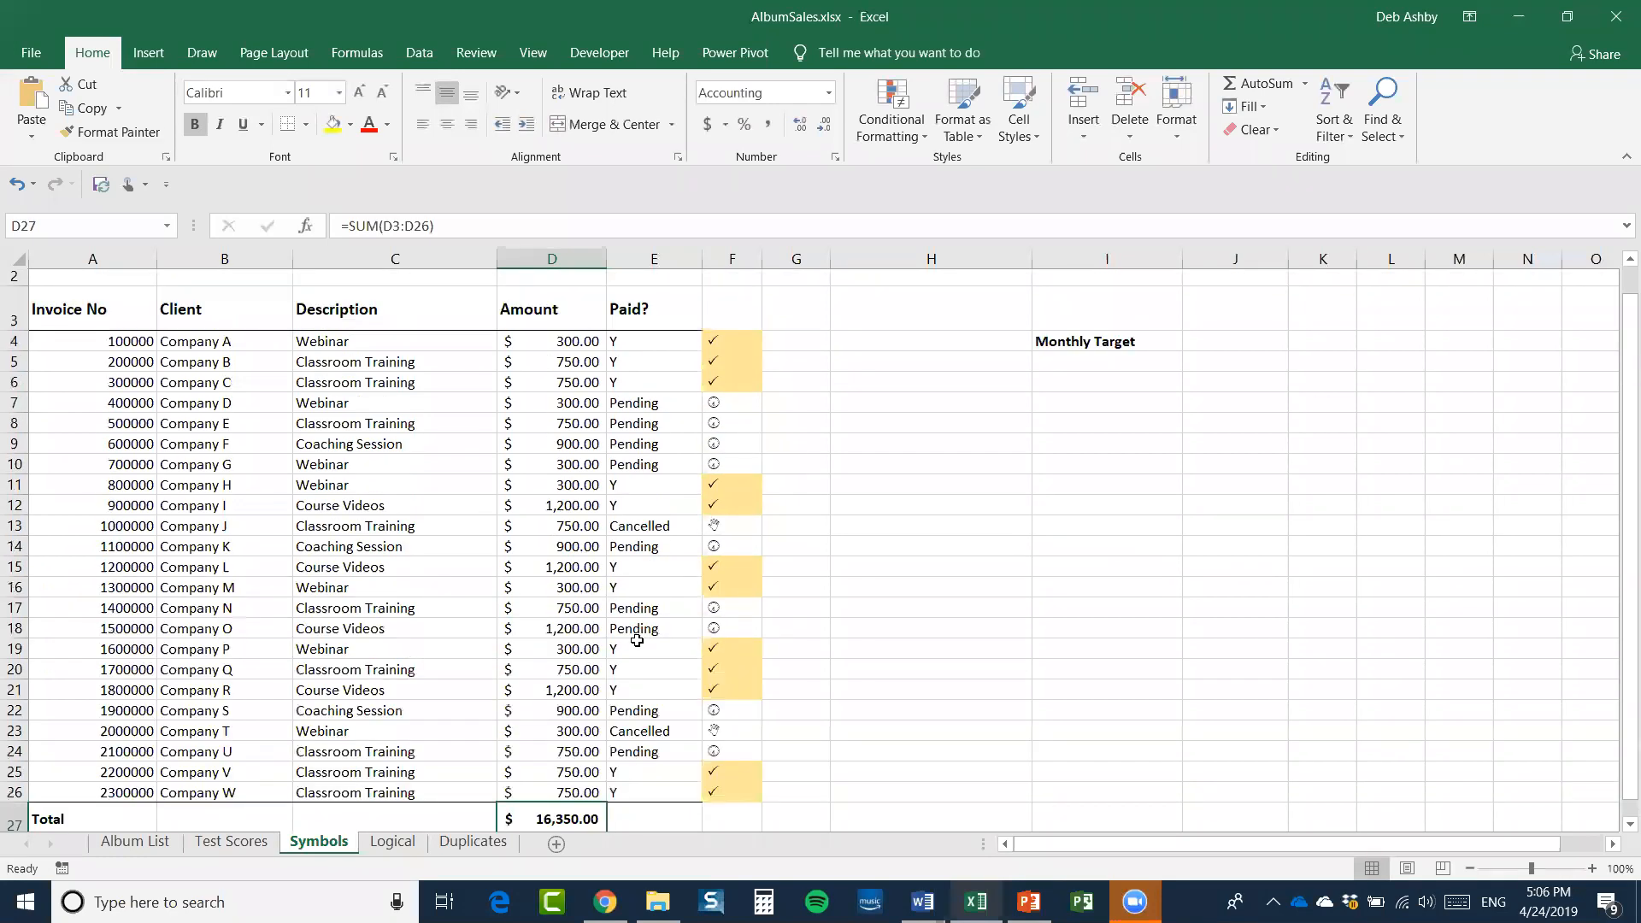
{"action": "scroll", "coordinate": [635, 641], "scroll_direction": "down", "scroll_amount": 3}
{"action": "scroll", "coordinate": [633, 642], "scroll_direction": "up", "scroll_amount": 3}
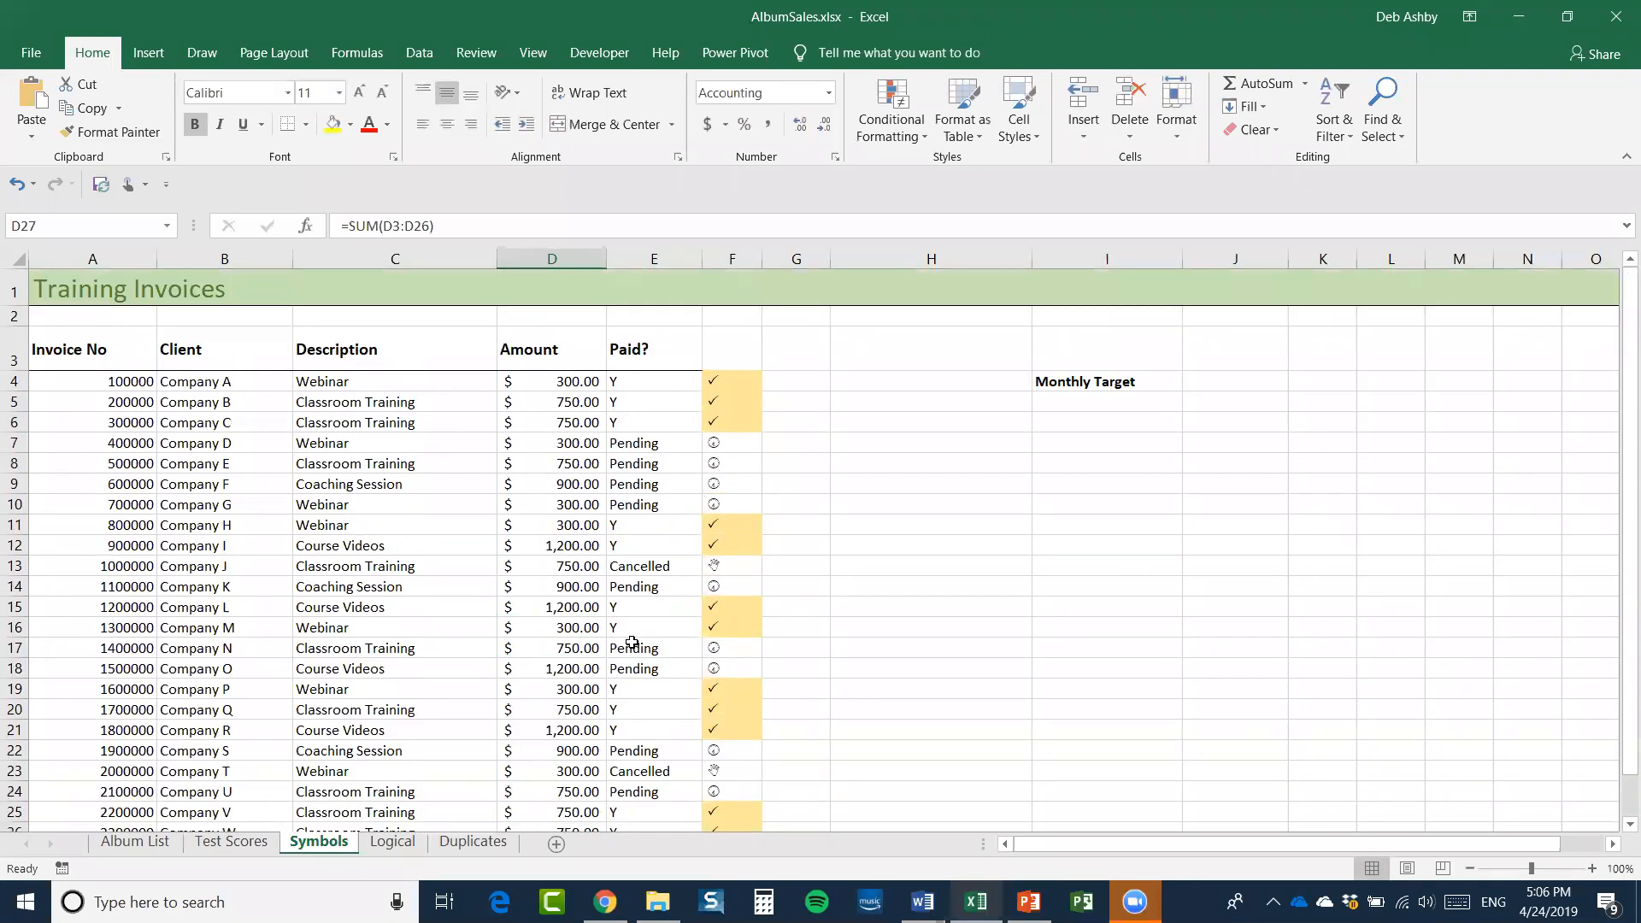
{"action": "scroll", "coordinate": [633, 639], "scroll_direction": "down", "scroll_amount": 2}
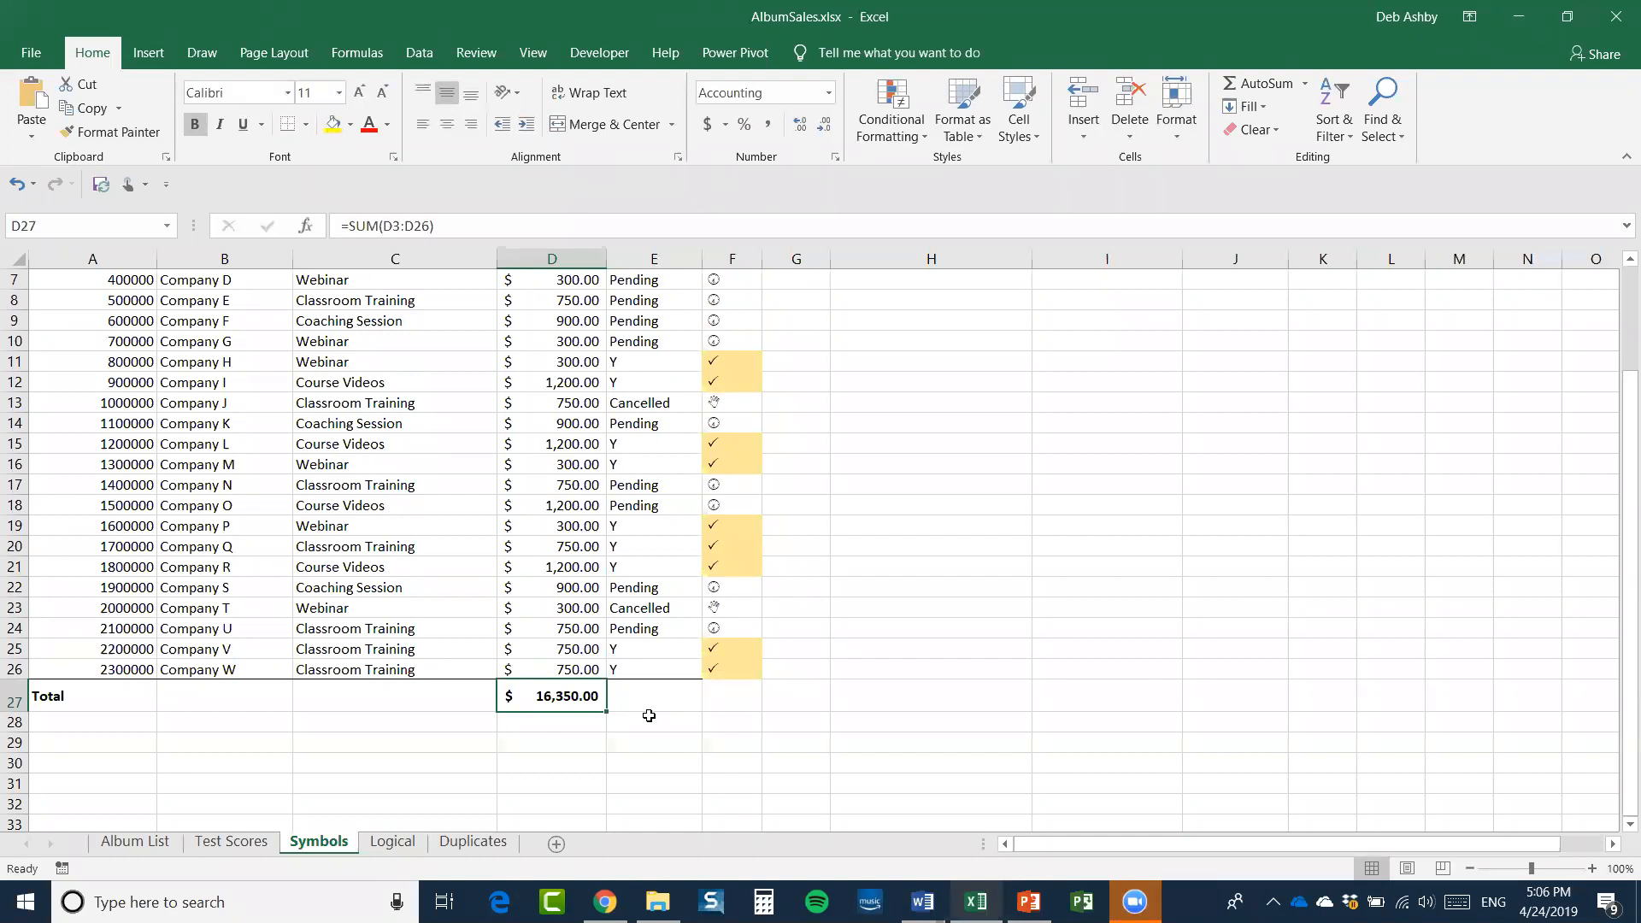
{"action": "scroll", "coordinate": [808, 646], "scroll_direction": "up", "scroll_amount": 2}
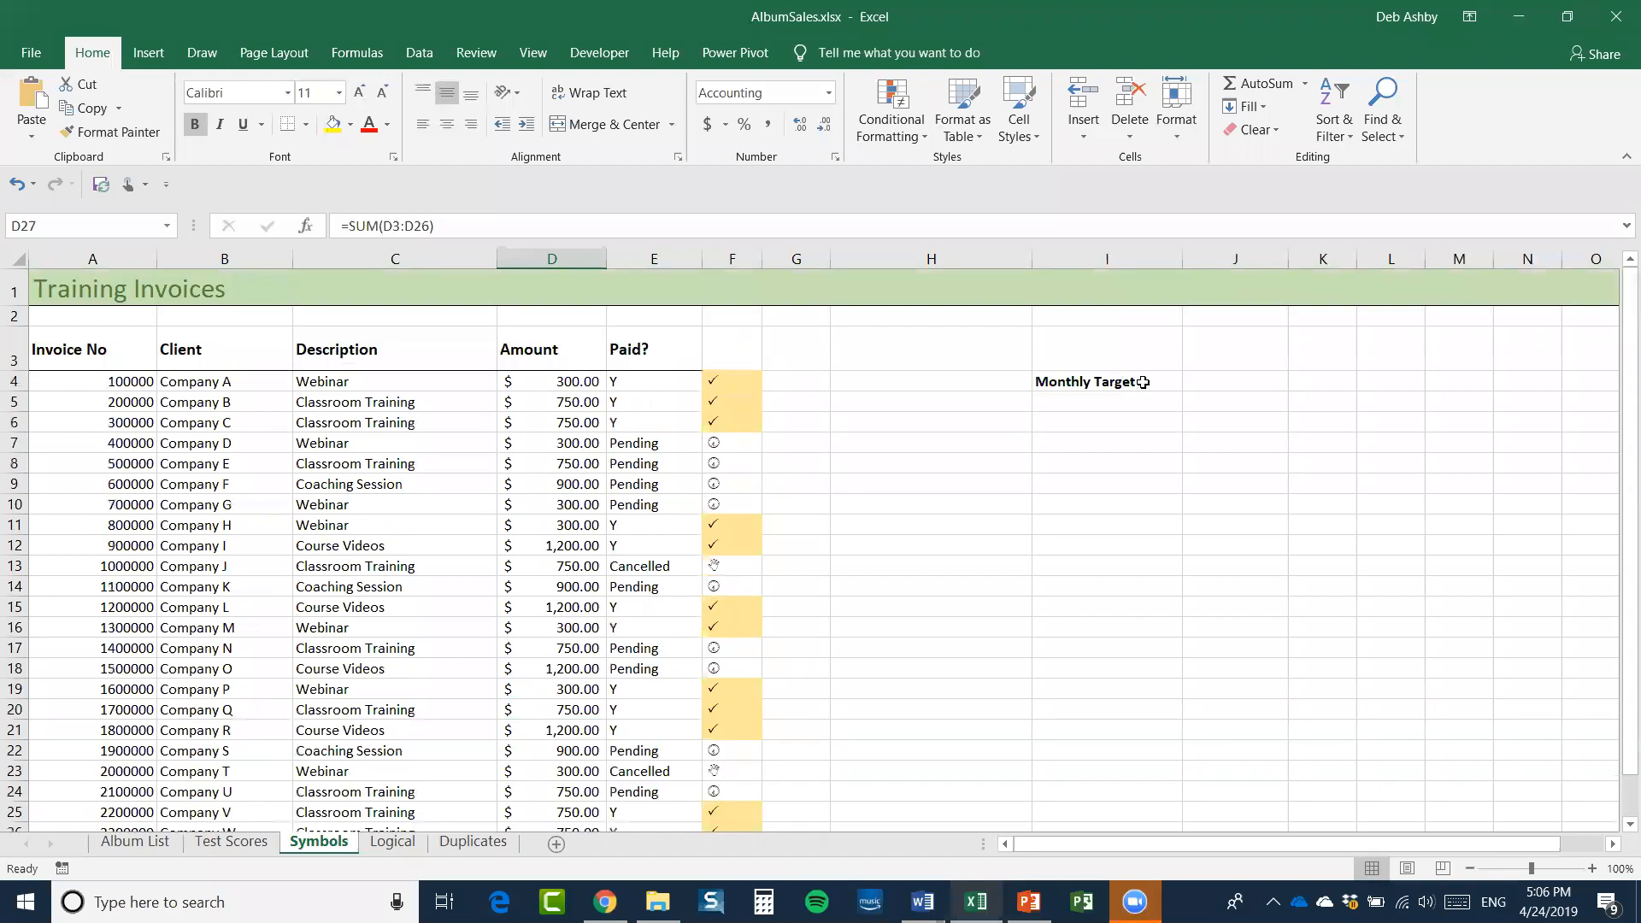
{"action": "left_click", "coordinate": [1213, 382]}
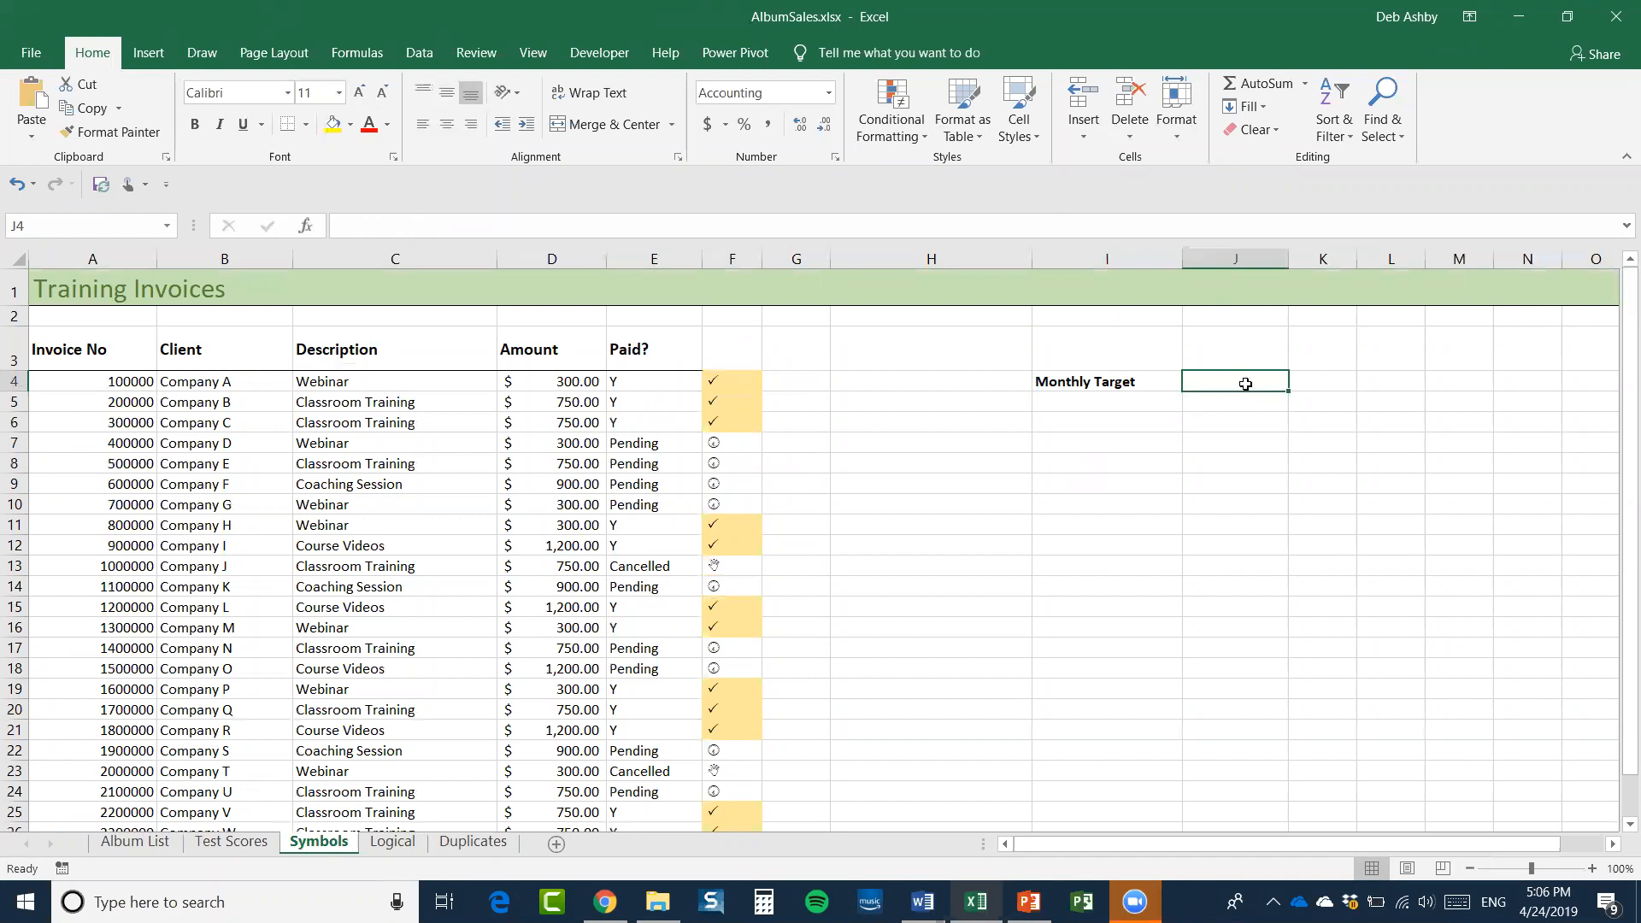
{"action": "scroll", "coordinate": [696, 544], "scroll_direction": "down", "scroll_amount": 3}
{"action": "scroll", "coordinate": [598, 540], "scroll_direction": "down", "scroll_amount": 2}
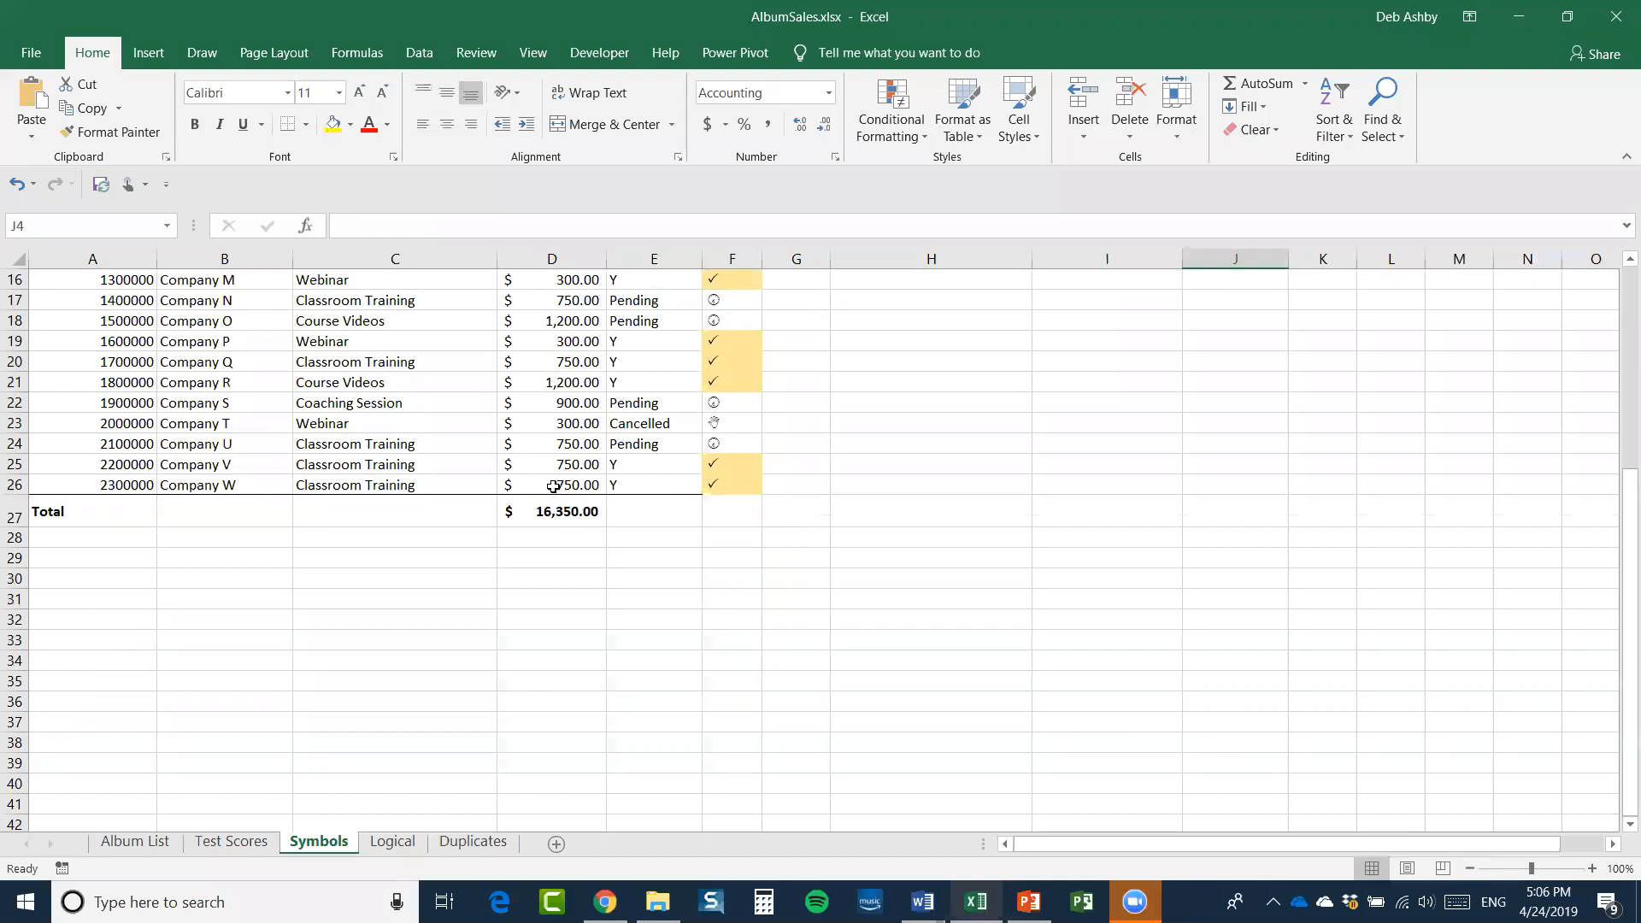
{"action": "scroll", "coordinate": [941, 496], "scroll_direction": "up", "scroll_amount": 5}
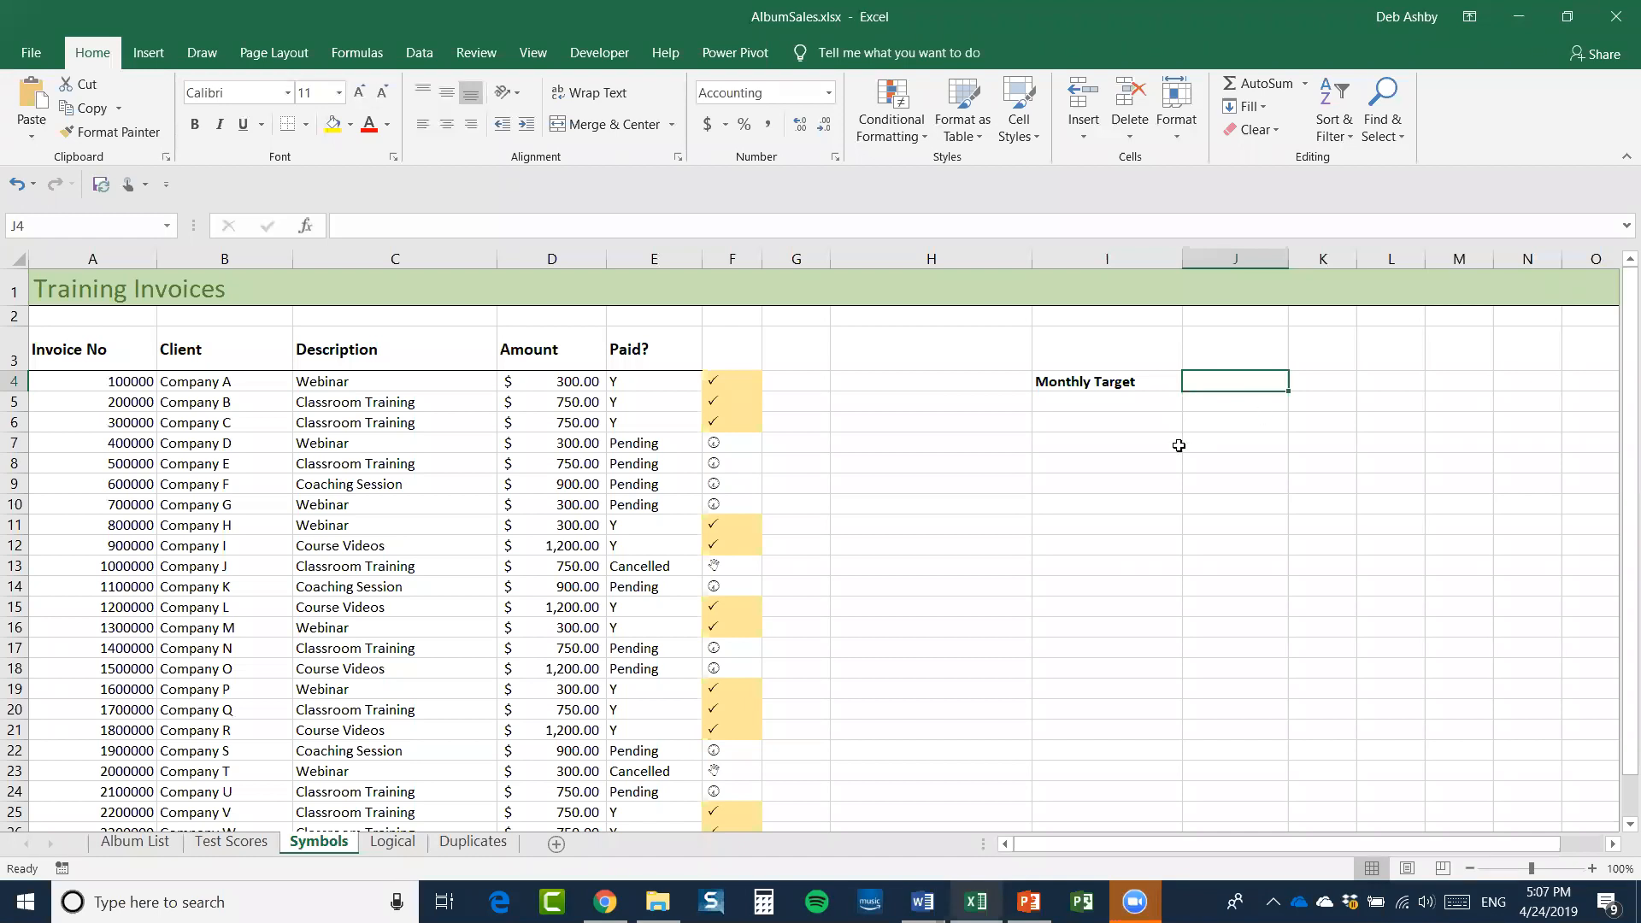
{"action": "left_click", "coordinate": [1206, 460]}
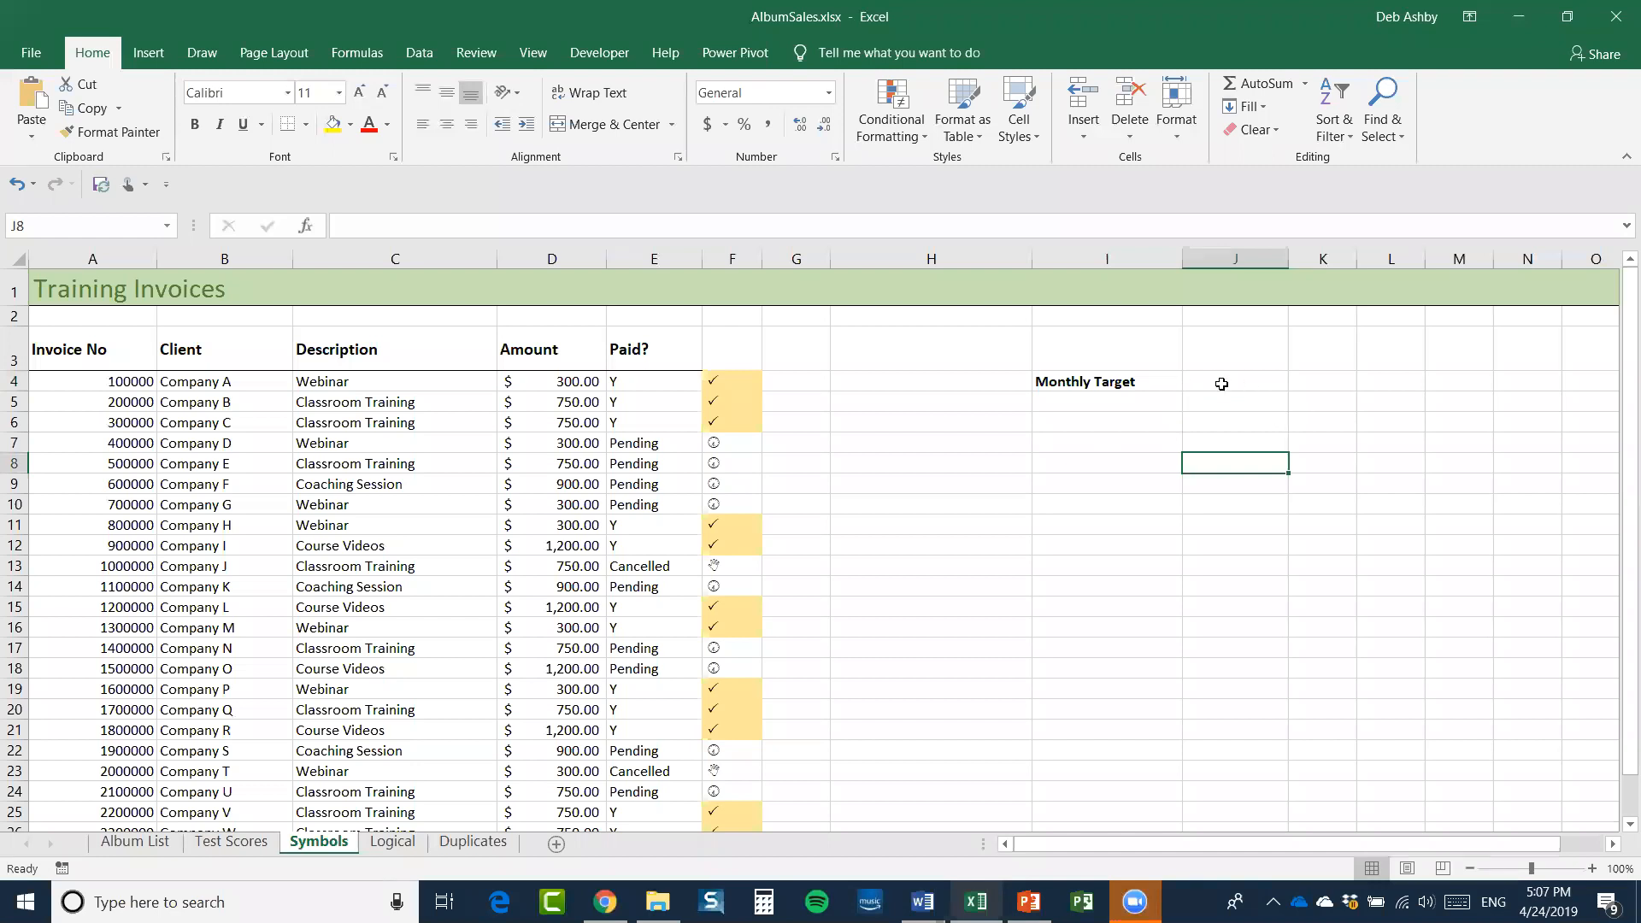
Link the Monthly Target cell J4 to the invoice total with the formula =D27
{"action": "key", "text": "Up"}
{"action": "key", "text": "Up"}
{"action": "key", "text": "Up"}
{"action": "key", "text": "Up"}
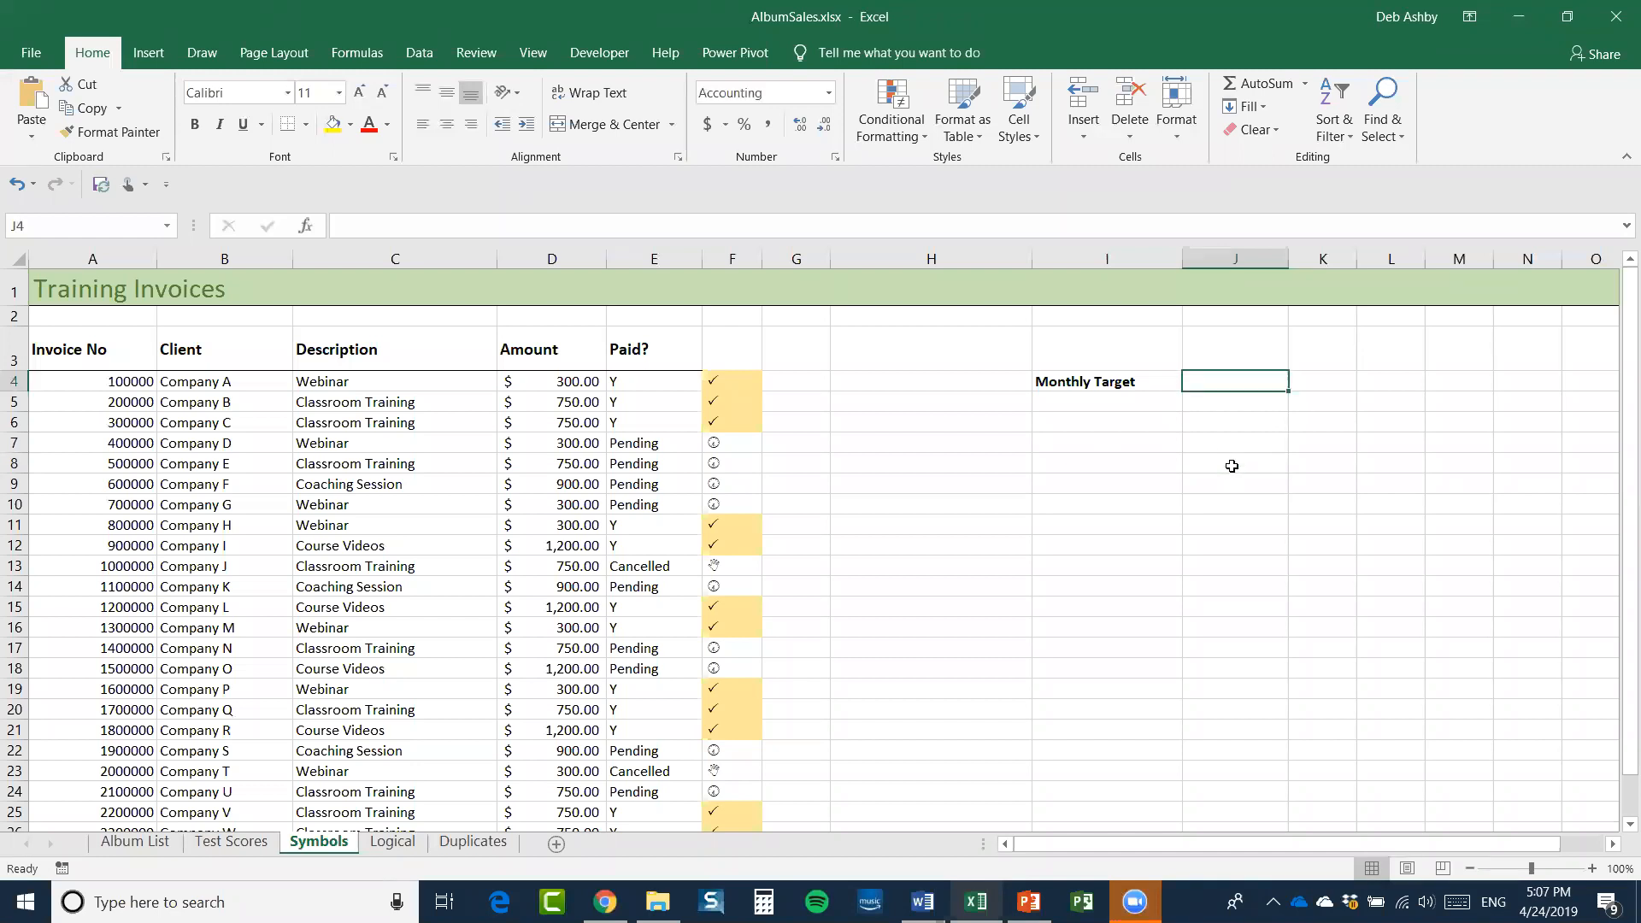
{"action": "type", "text": "="}
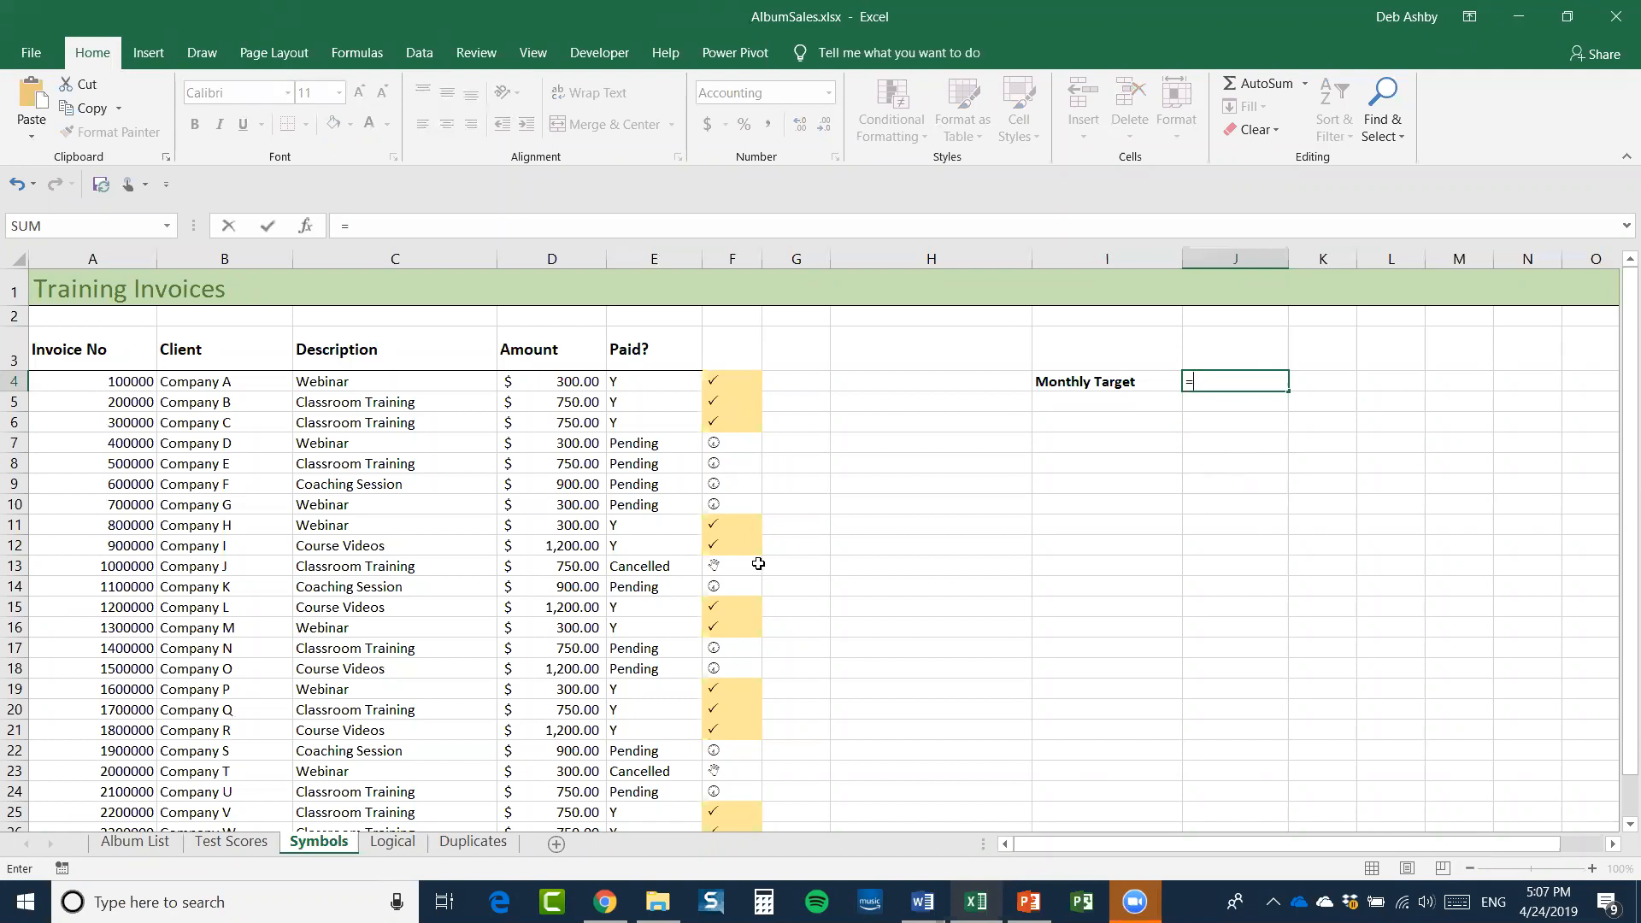
{"action": "scroll", "coordinate": [568, 615], "scroll_direction": "down", "scroll_amount": 4}
{"action": "left_click", "coordinate": [554, 575]}
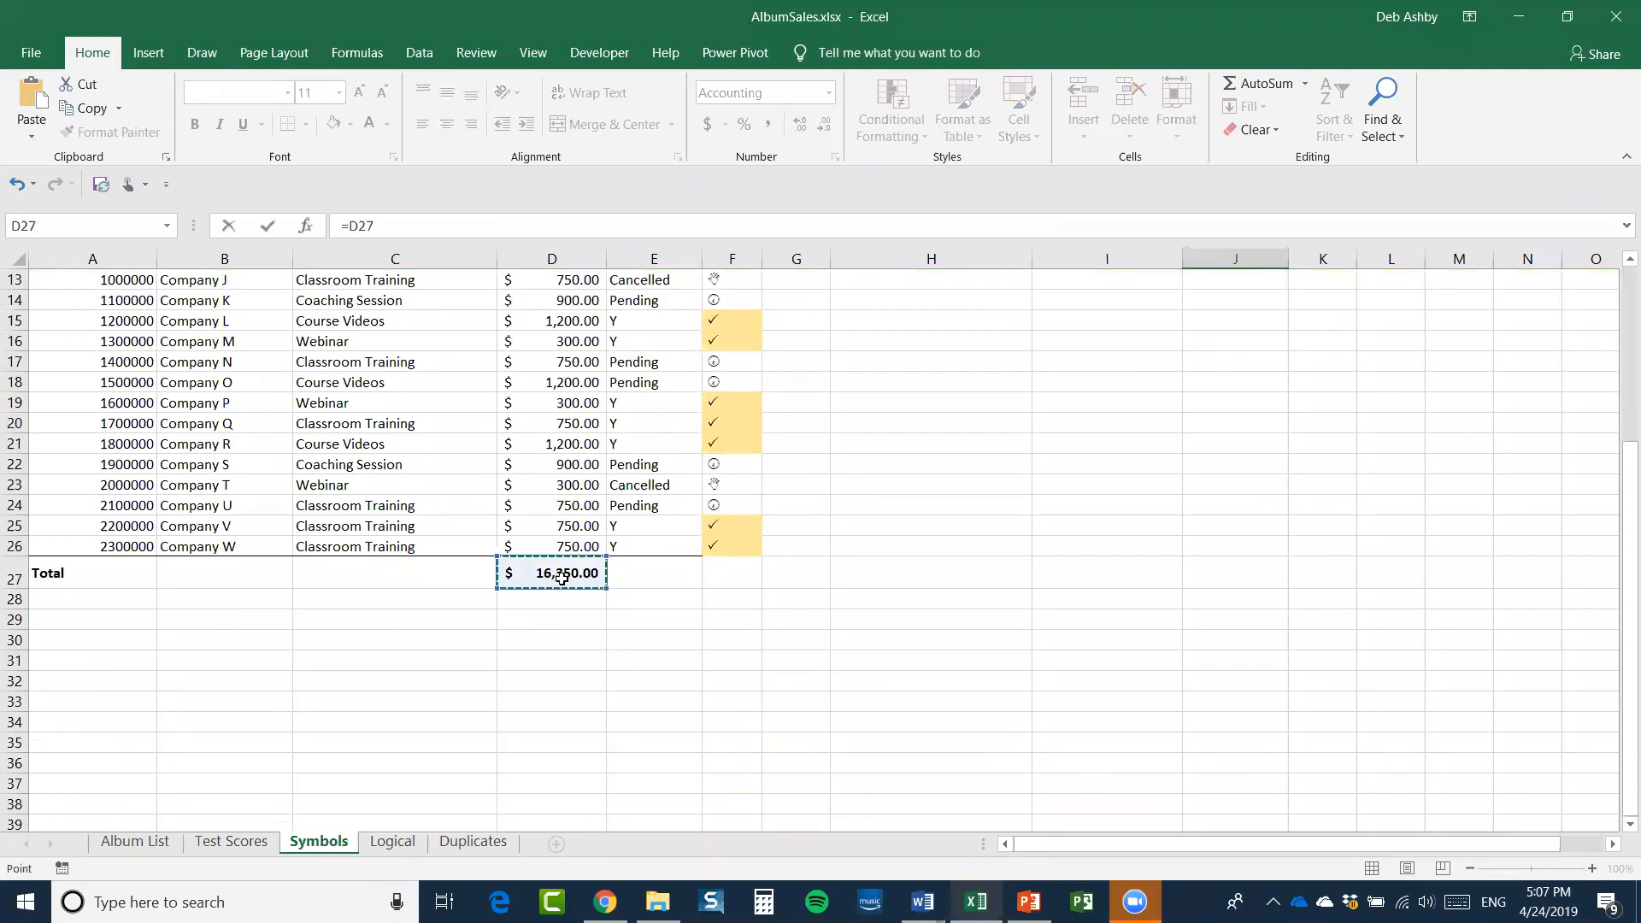
{"action": "key", "text": "Return"}
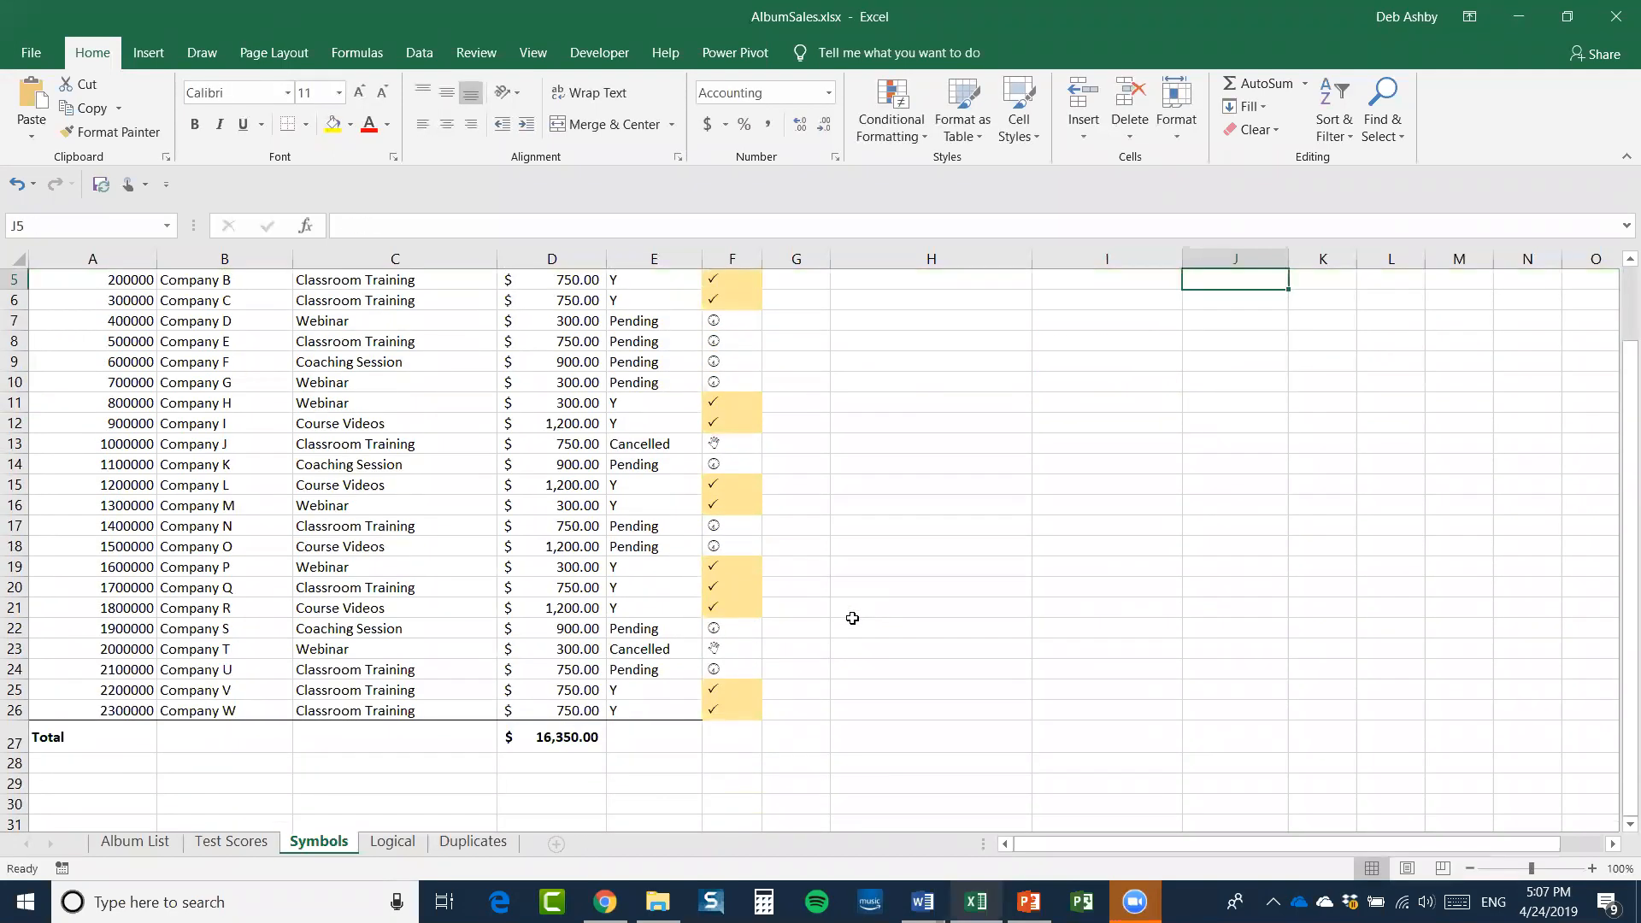
{"action": "scroll", "coordinate": [848, 615], "scroll_direction": "up", "scroll_amount": 2}
{"action": "left_click", "coordinate": [1239, 382]}
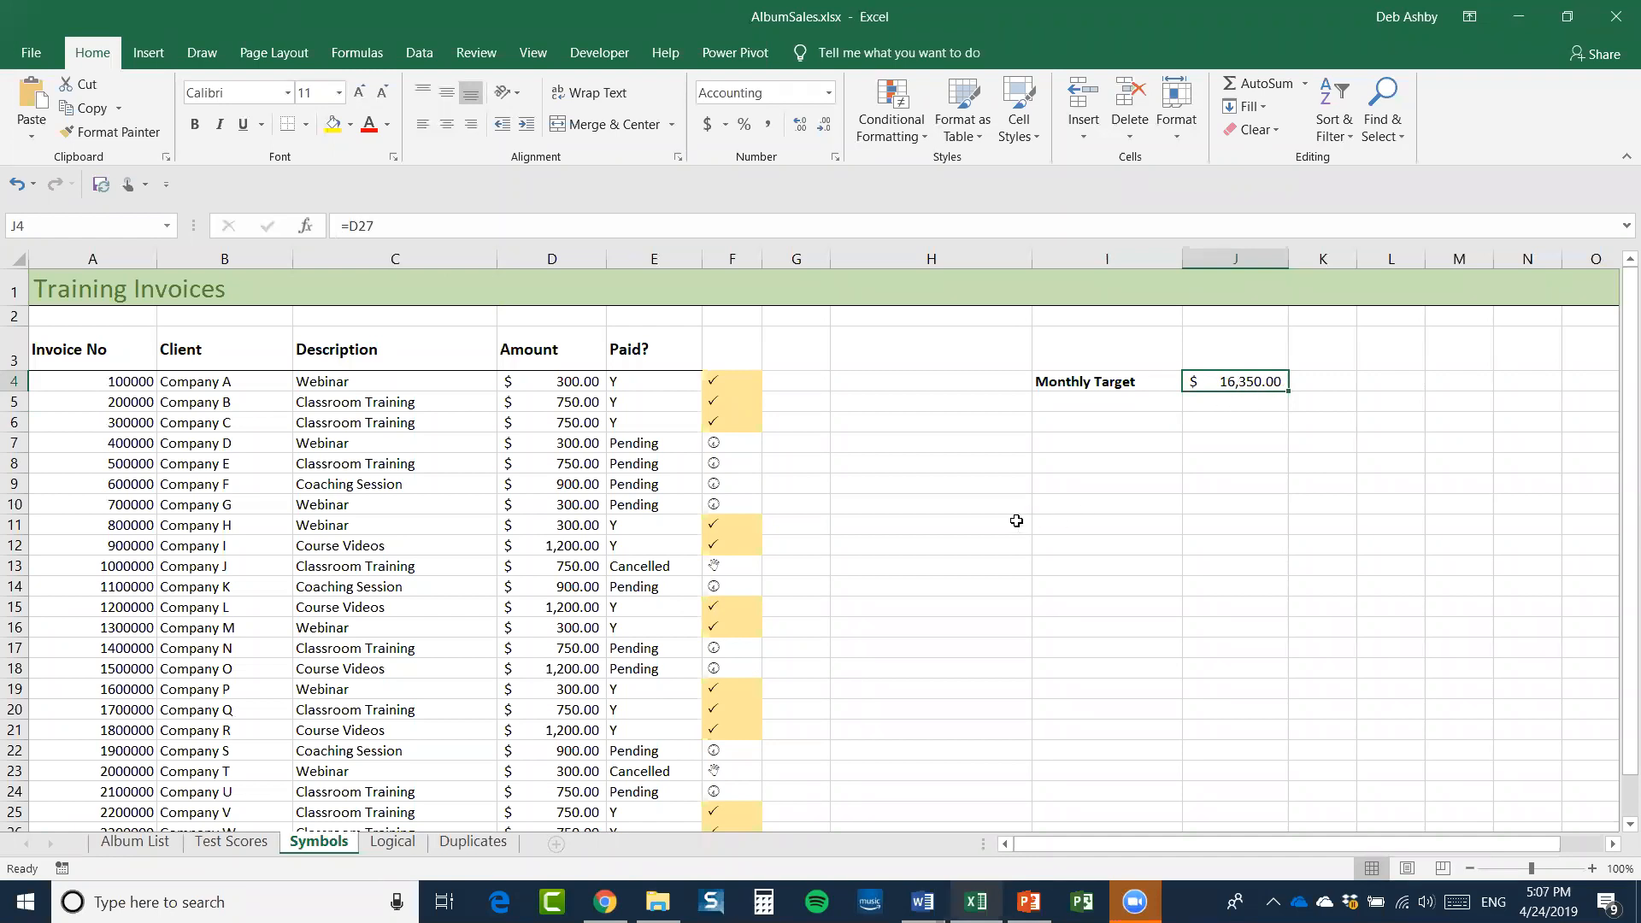
Apply the 3 Traffic Lights (Unrimmed) conditional formatting icon set to the Monthly Target value in J4
{"action": "scroll", "coordinate": [825, 524], "scroll_direction": "down", "scroll_amount": 5}
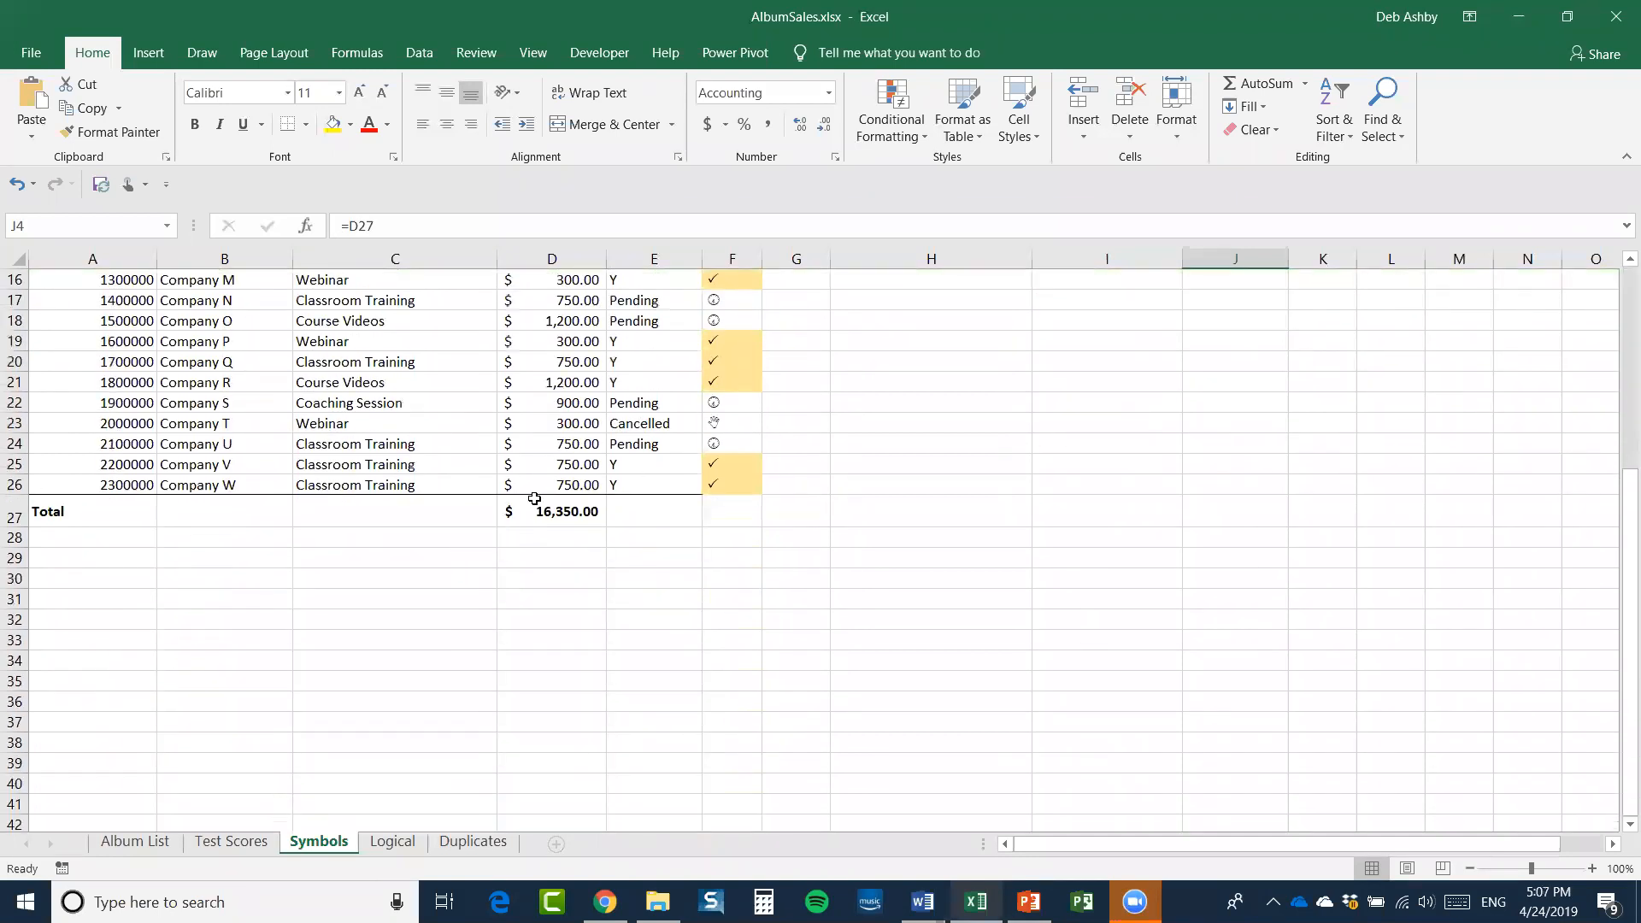
{"action": "scroll", "coordinate": [1074, 488], "scroll_direction": "up", "scroll_amount": 5}
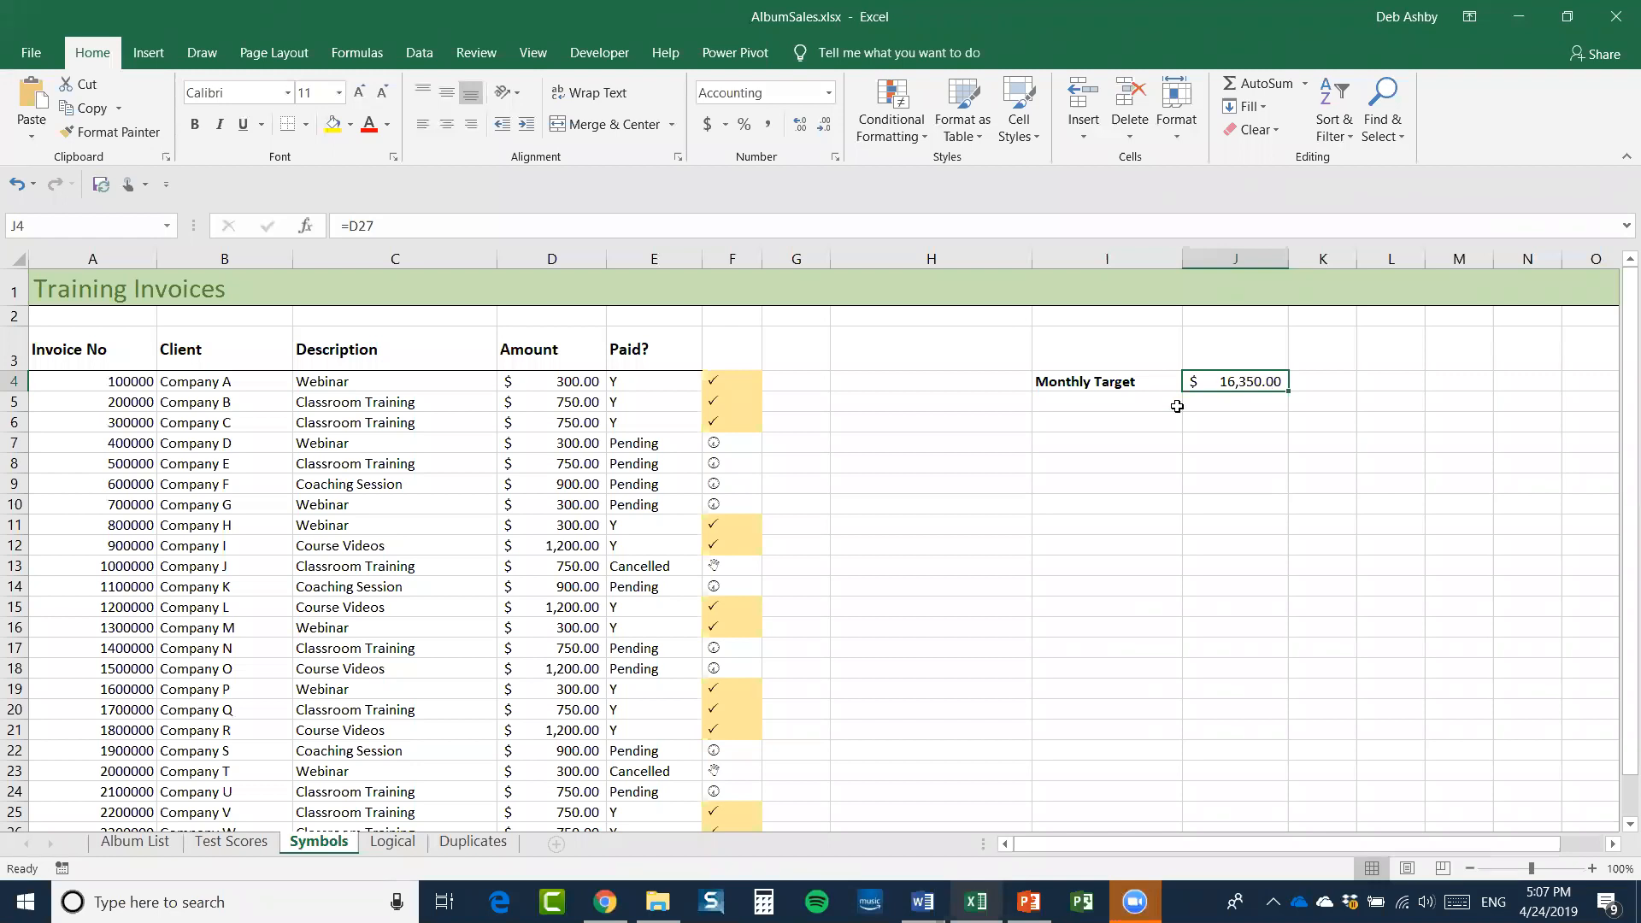
{"action": "left_click", "coordinate": [918, 137]}
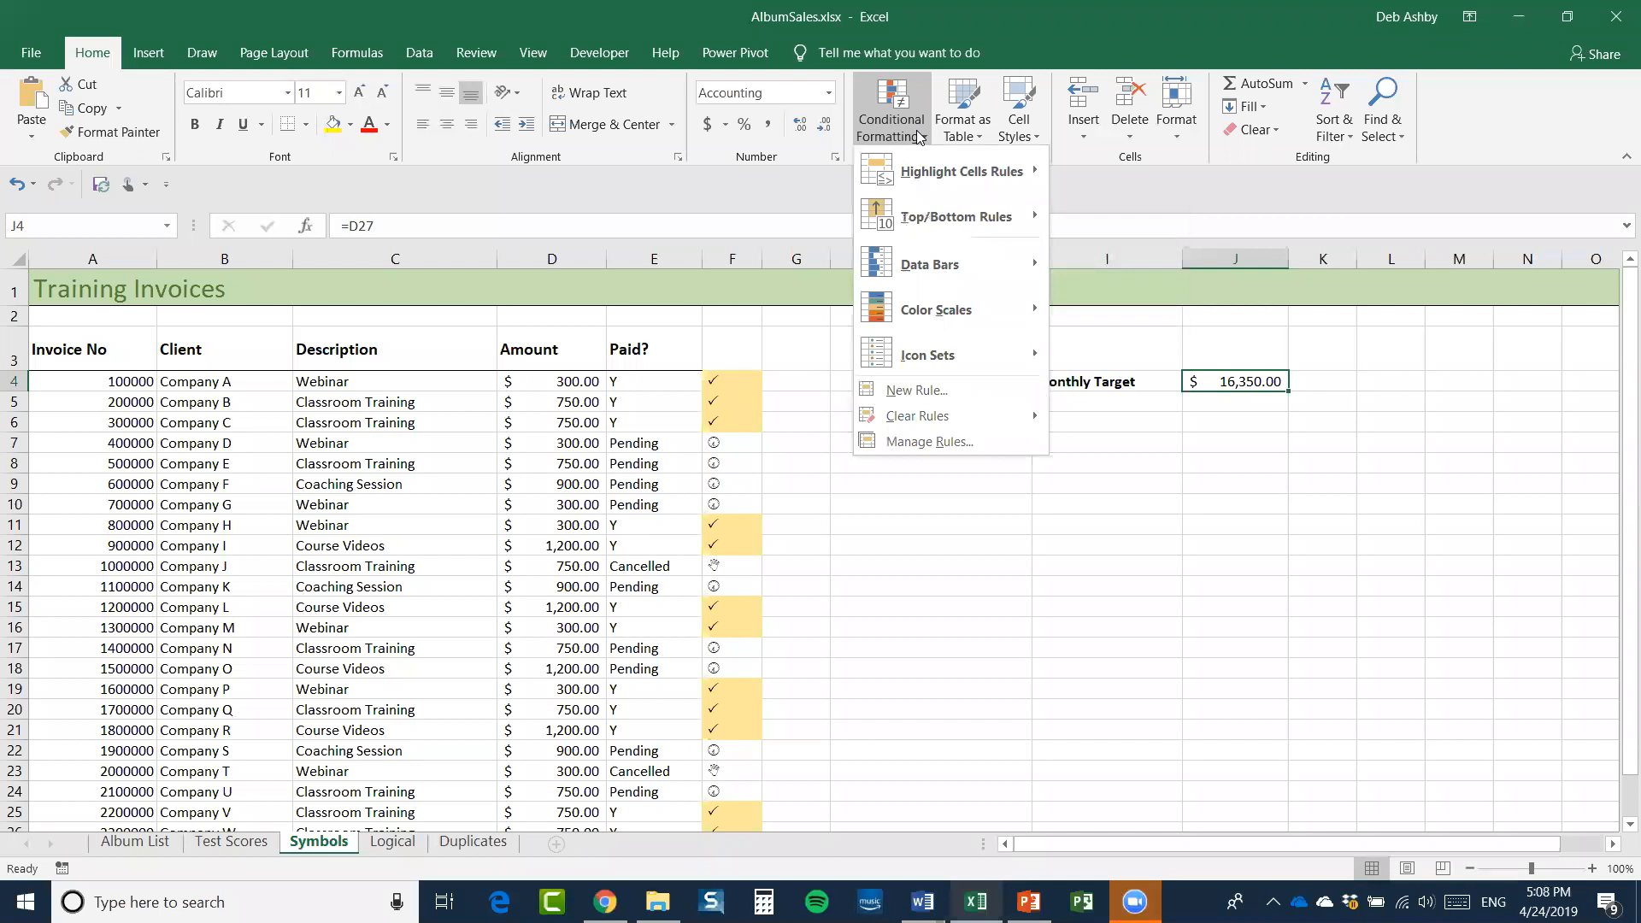
{"action": "mouse_move", "coordinate": [901, 354]}
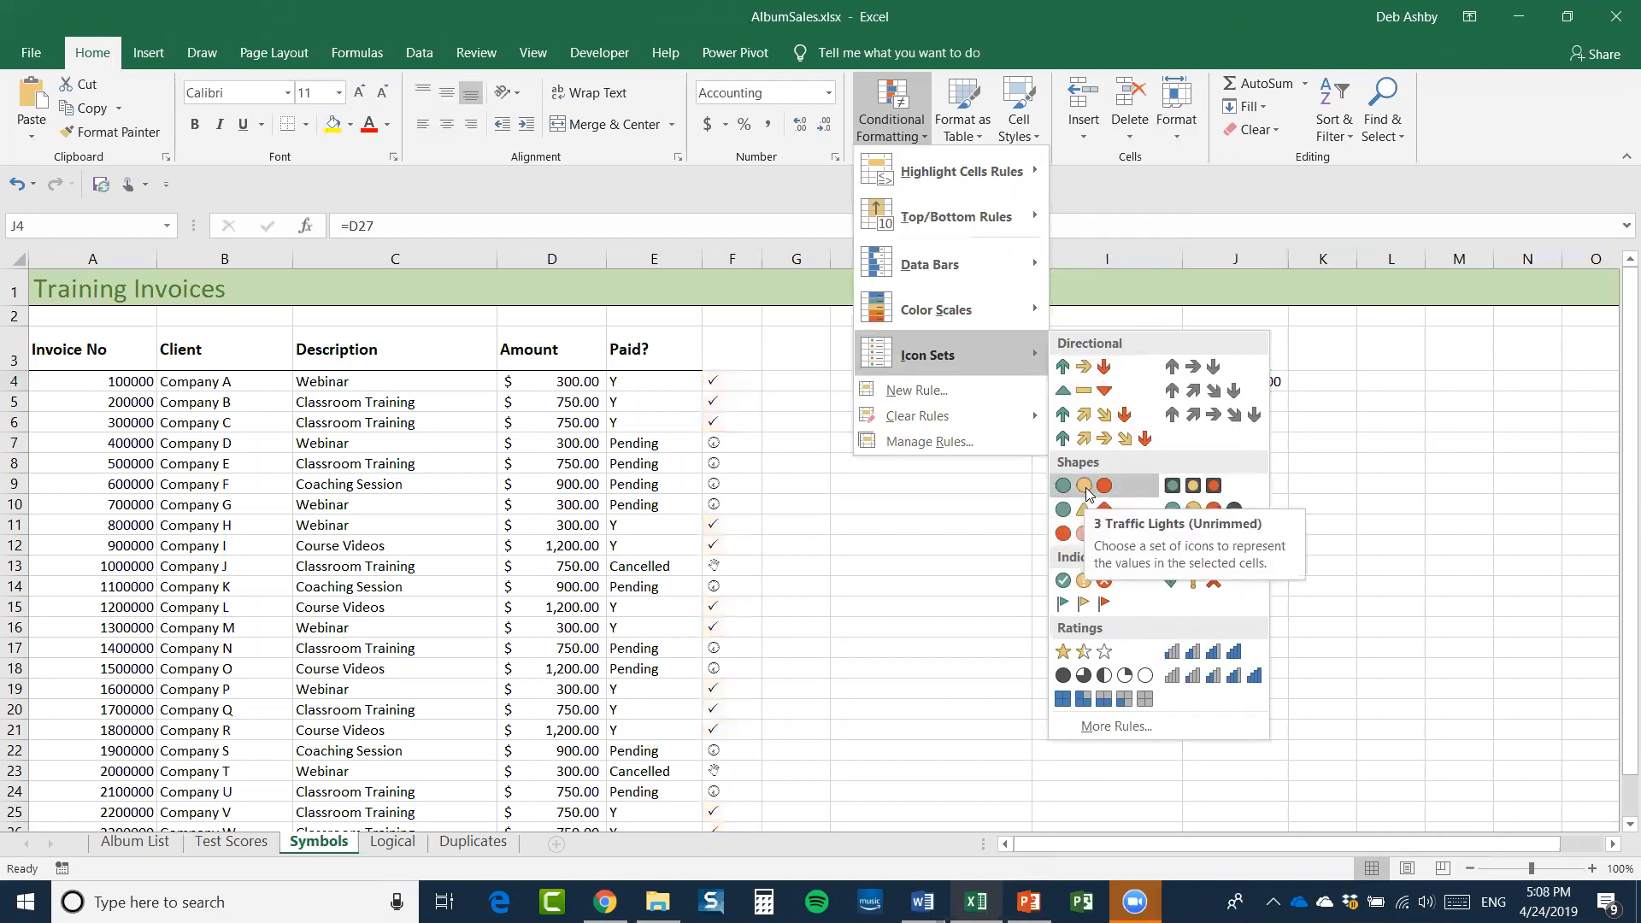
{"action": "left_click", "coordinate": [1086, 488]}
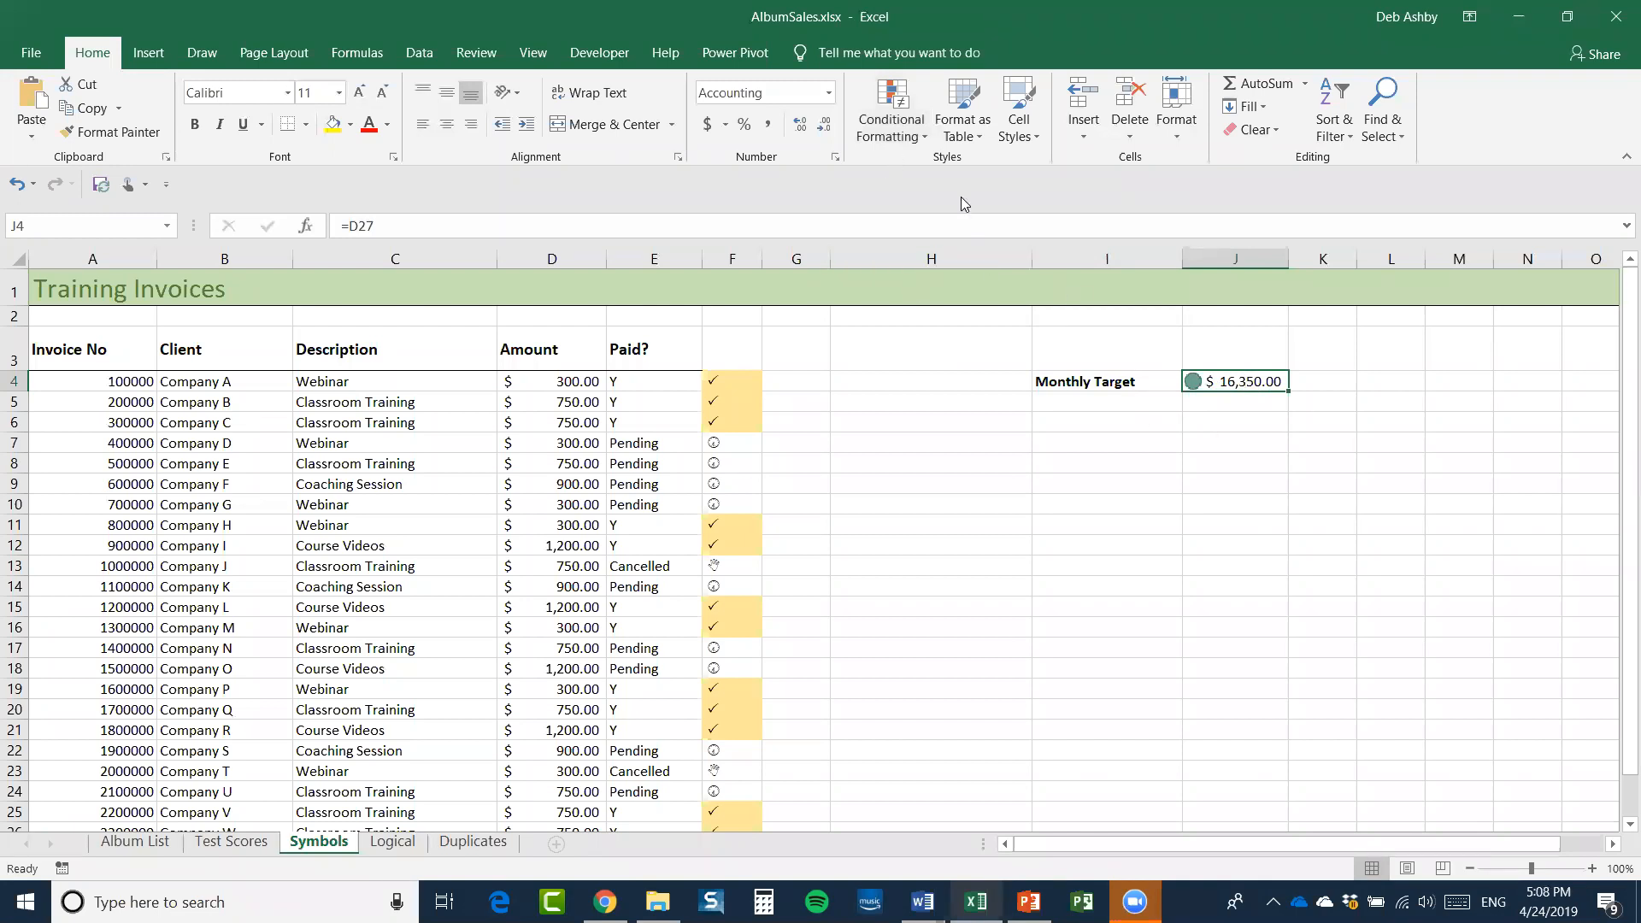
Edit the icon set rule on the Monthly Target cell J4 so both icon thresholds use the Number type
{"action": "left_click", "coordinate": [891, 115]}
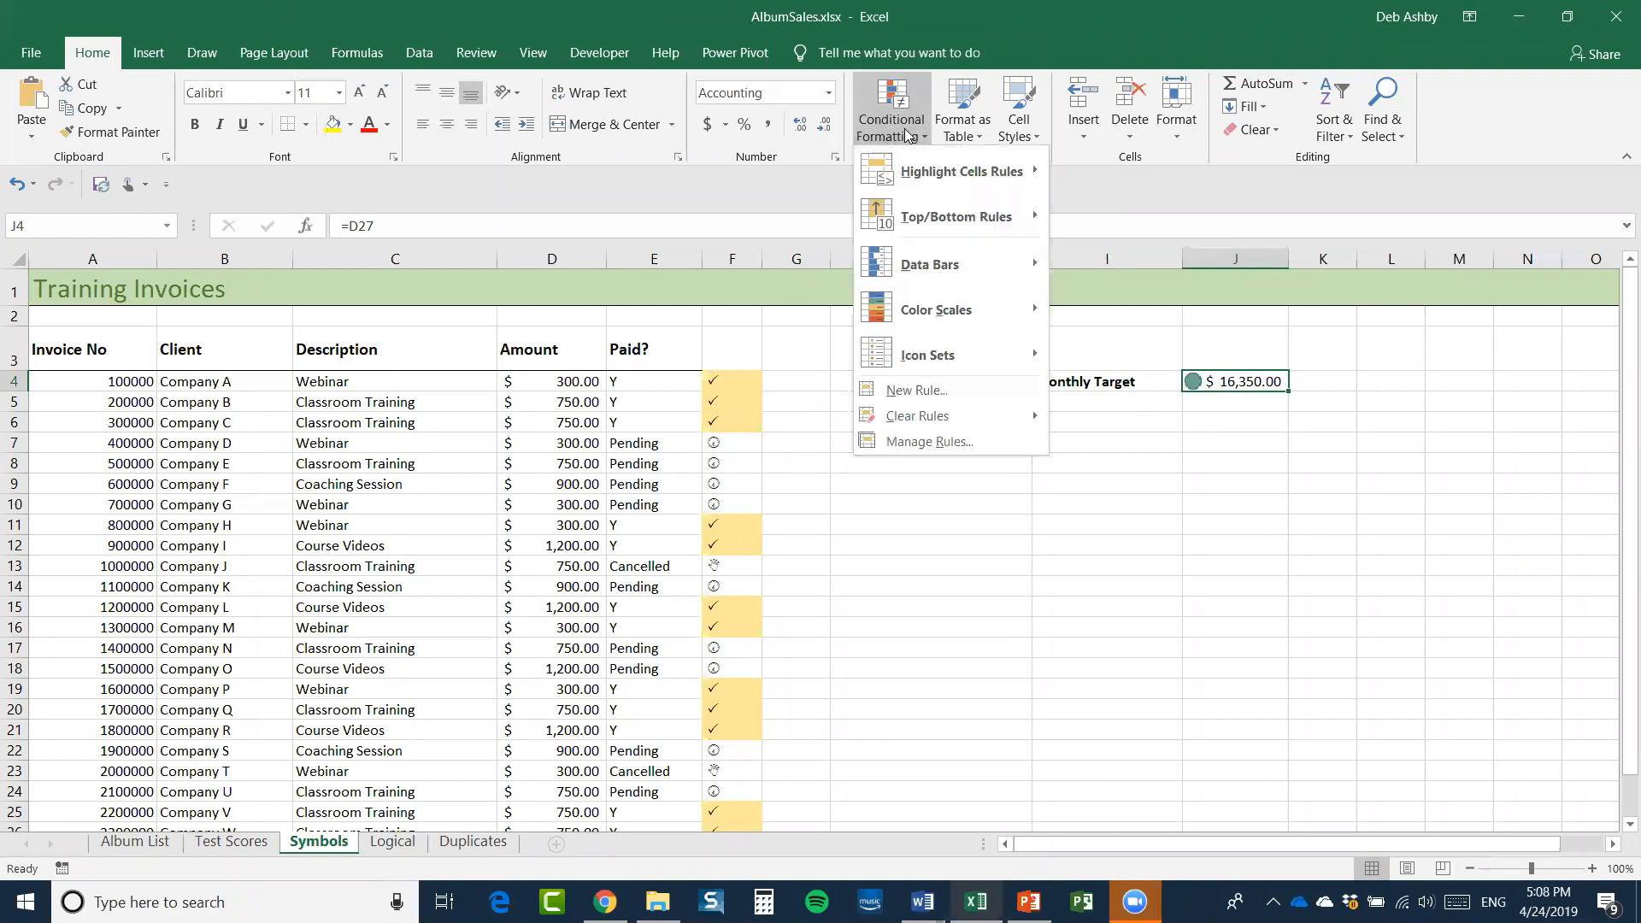
{"action": "left_click", "coordinate": [927, 444]}
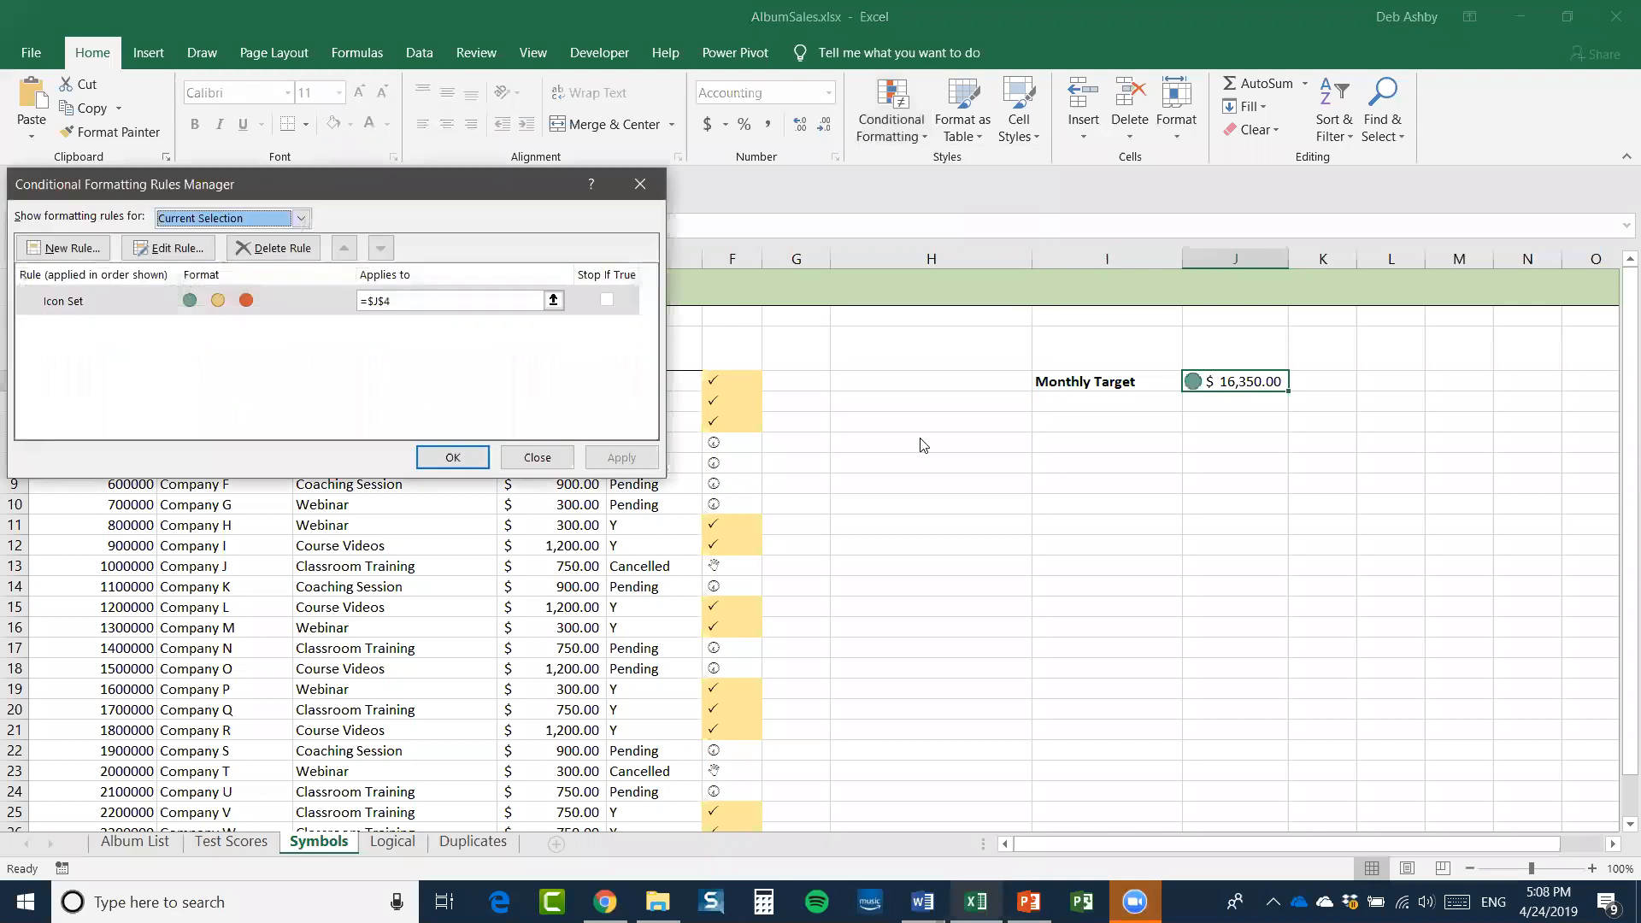
{"action": "left_click", "coordinate": [203, 308]}
{"action": "left_click", "coordinate": [165, 247]}
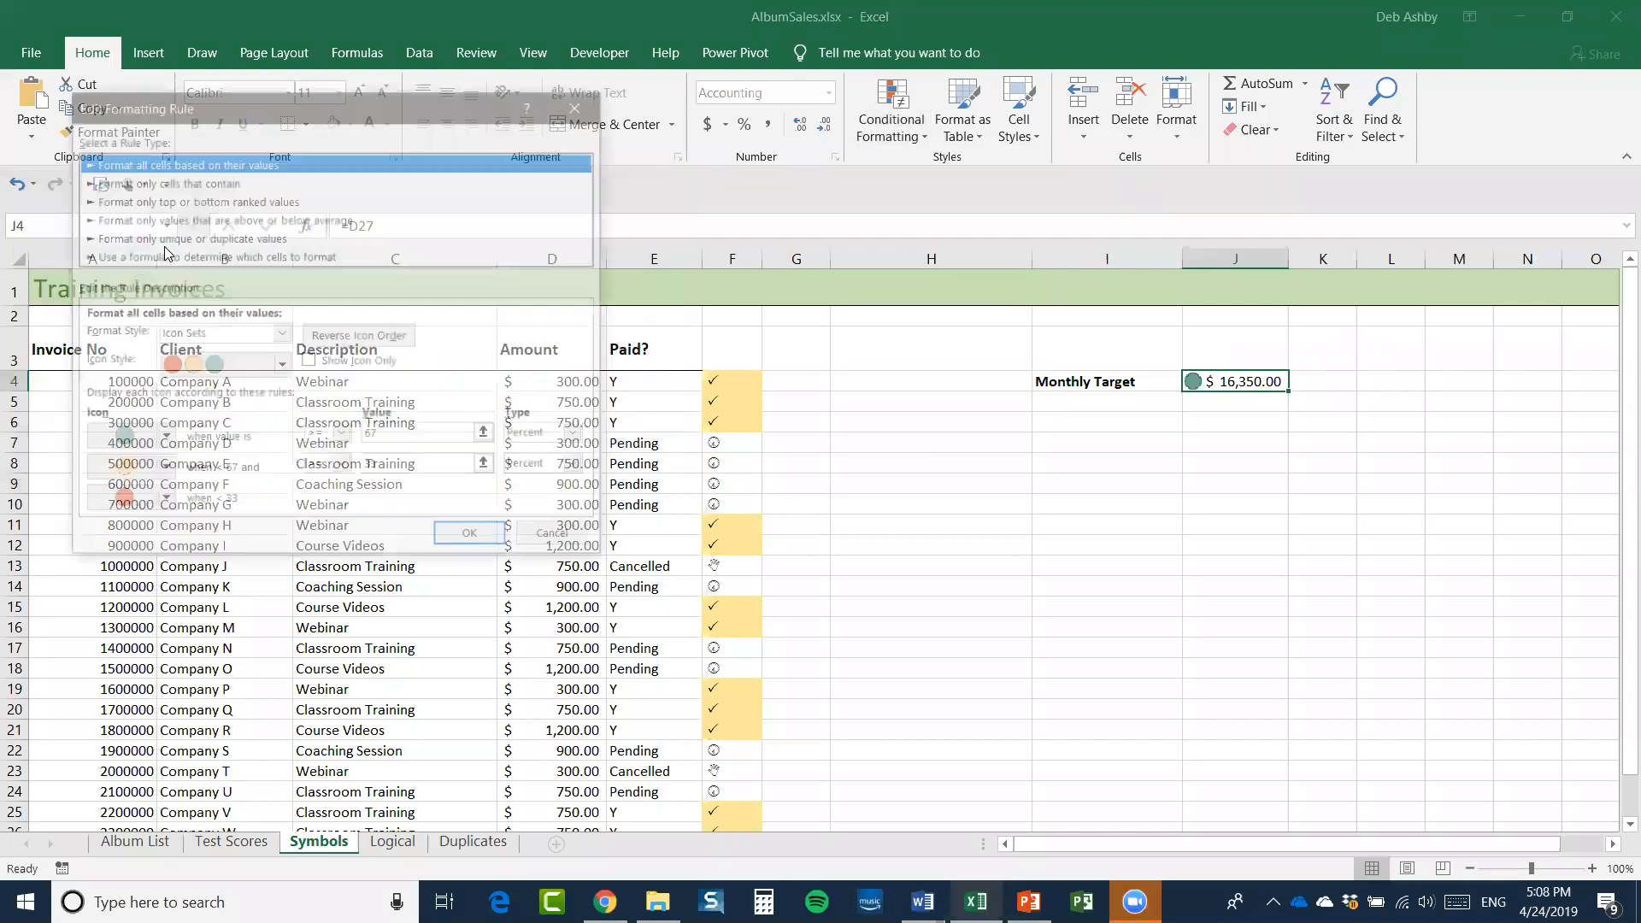
{"action": "left_click_drag", "start_coordinate": [430, 120], "coordinate": [731, 139]}
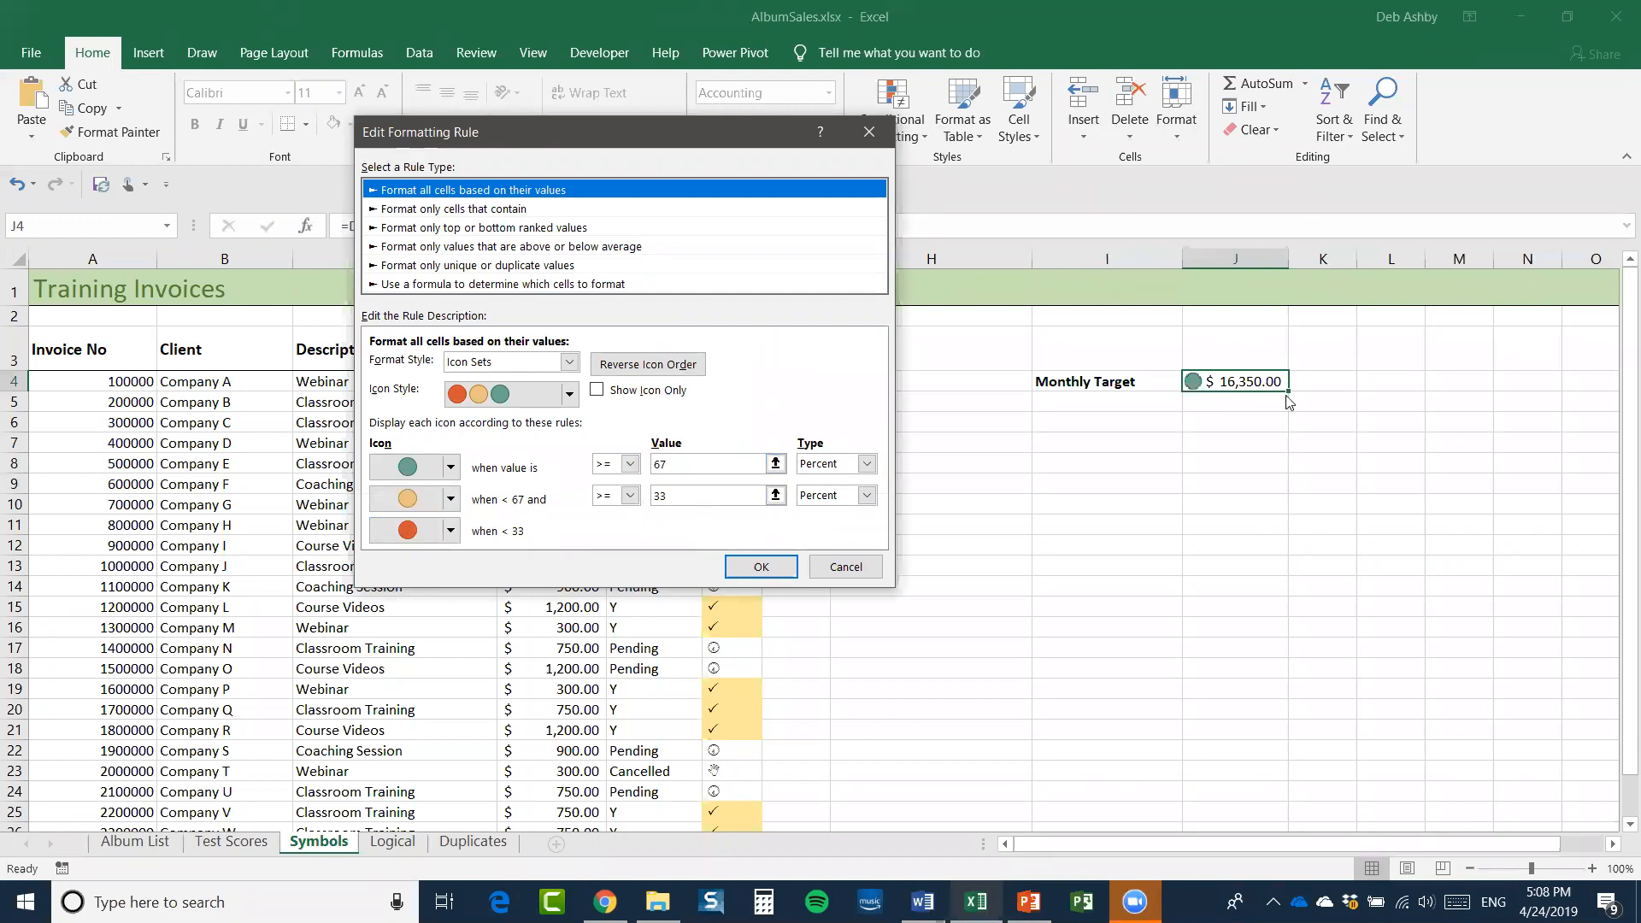
{"action": "left_click", "coordinate": [867, 464]}
{"action": "left_click", "coordinate": [820, 483]}
{"action": "left_click", "coordinate": [866, 495]}
{"action": "left_click", "coordinate": [821, 515]}
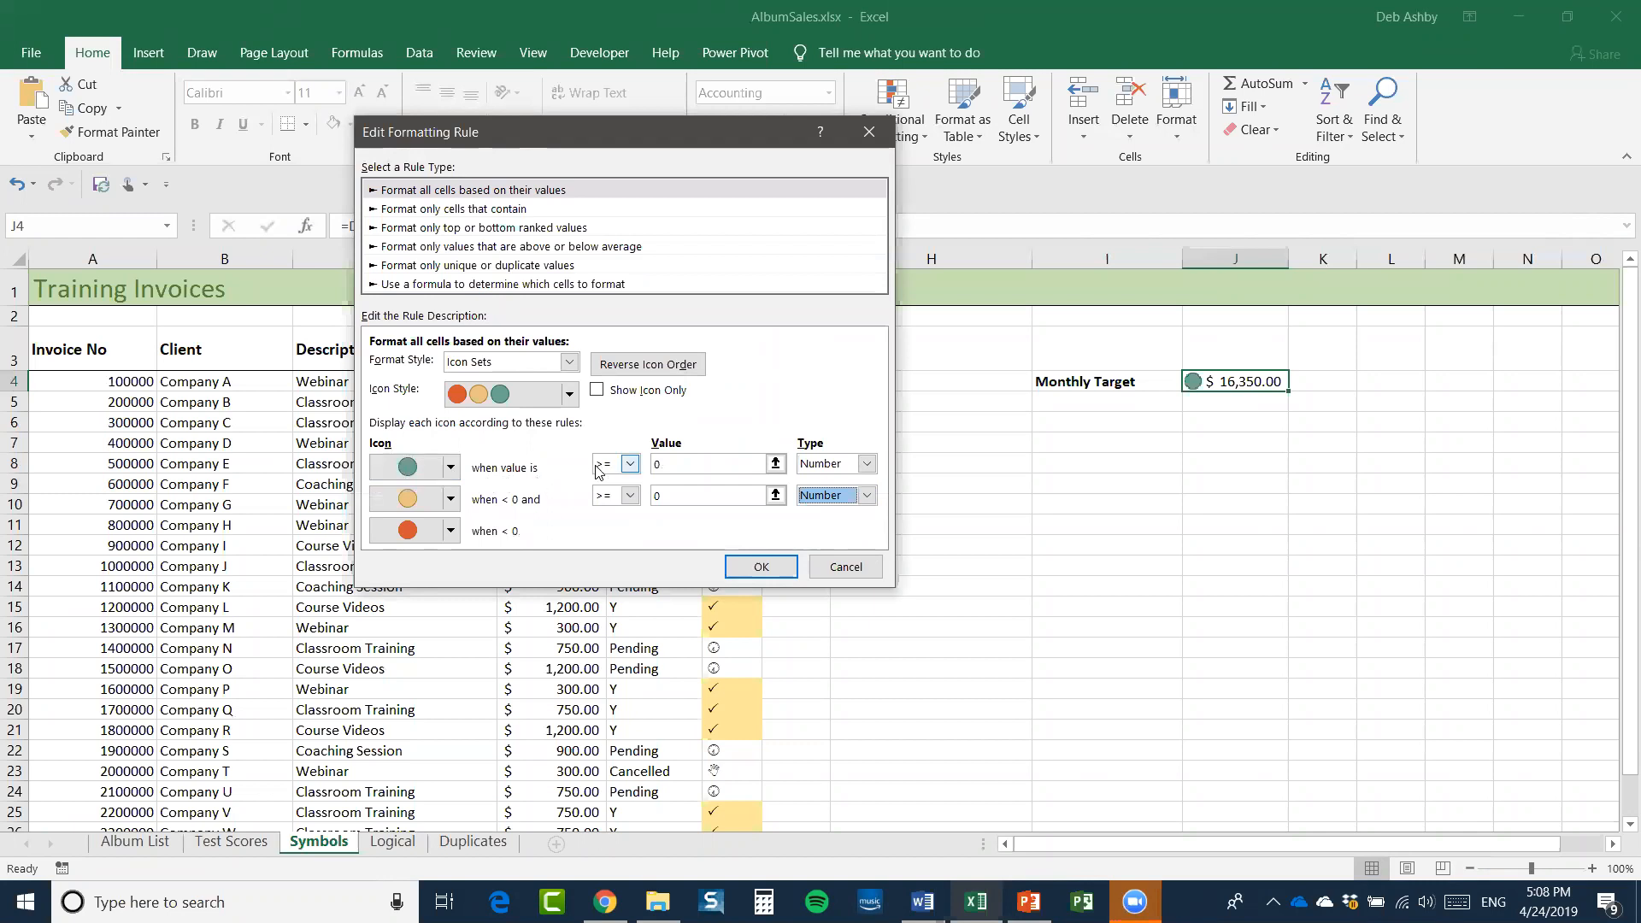
Set the rule's green icon threshold to >= 16000 and the yellow icon threshold to >= 14000, and apply it
{"action": "left_click", "coordinate": [672, 468]}
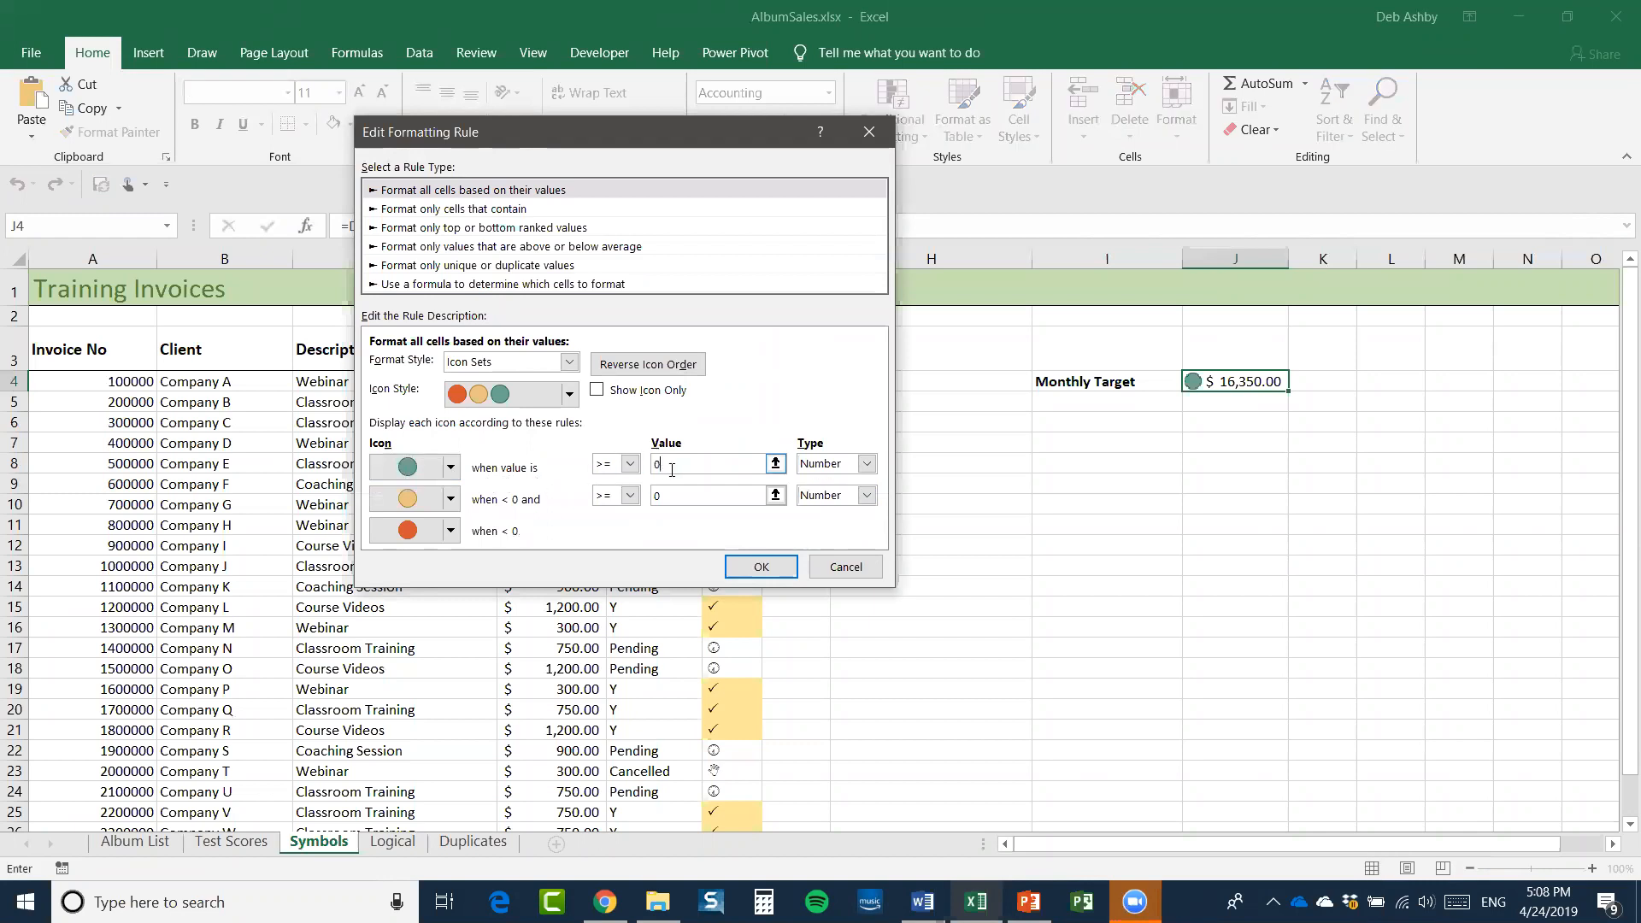
{"action": "type", "text": "16000"}
{"action": "left_click", "coordinate": [667, 496]}
{"action": "key", "text": "BackSpace"}
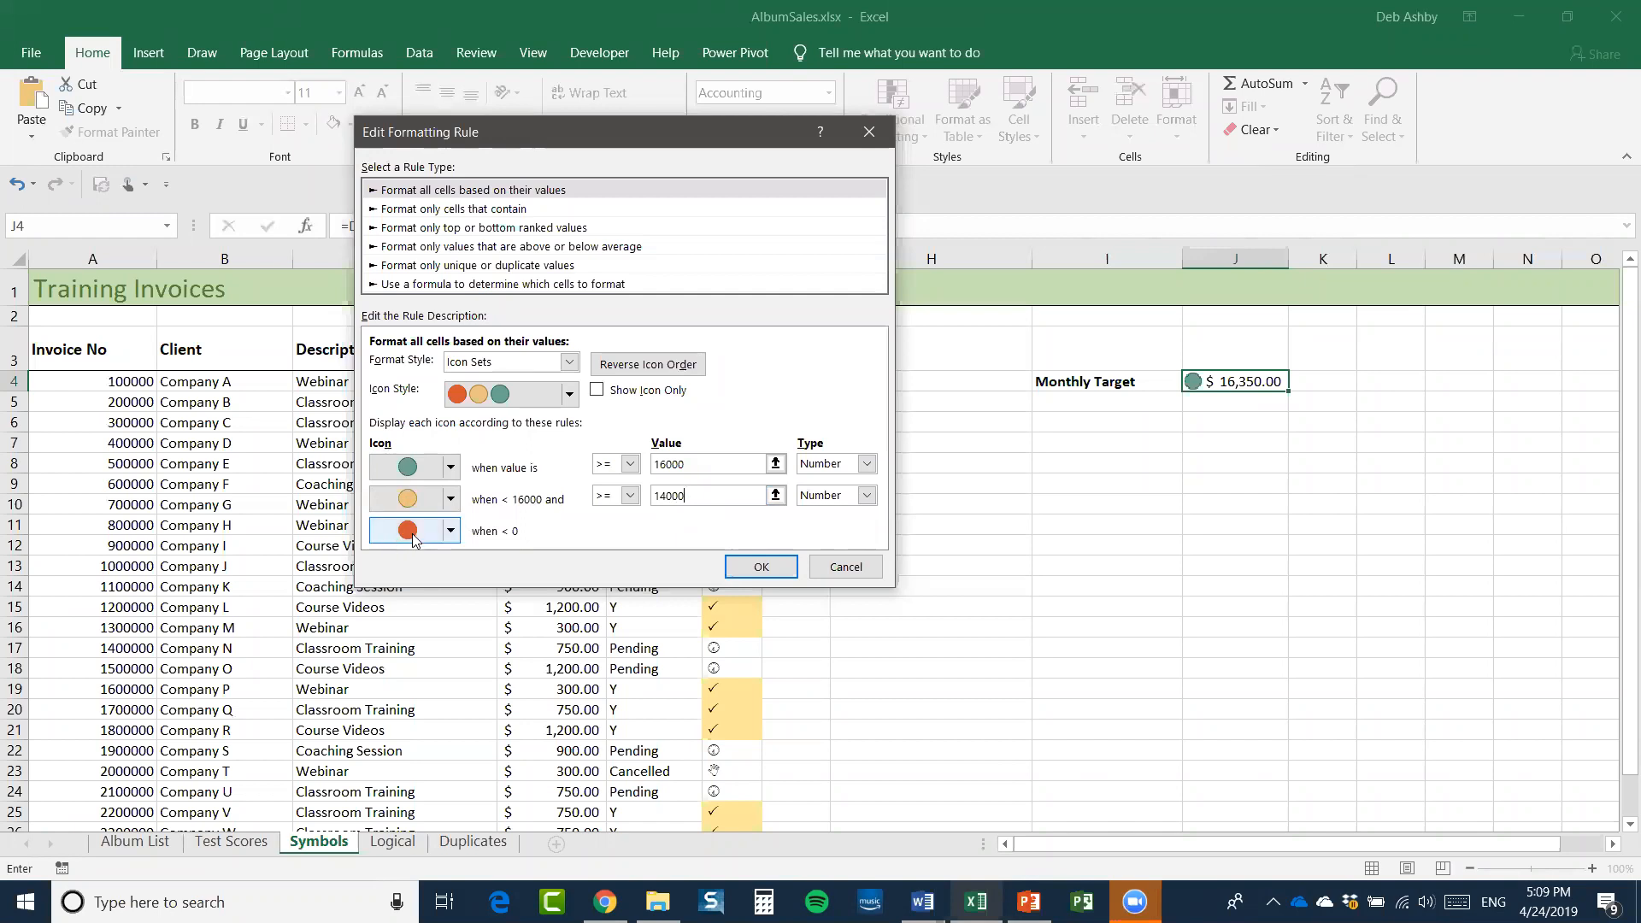
{"action": "left_click", "coordinate": [775, 569]}
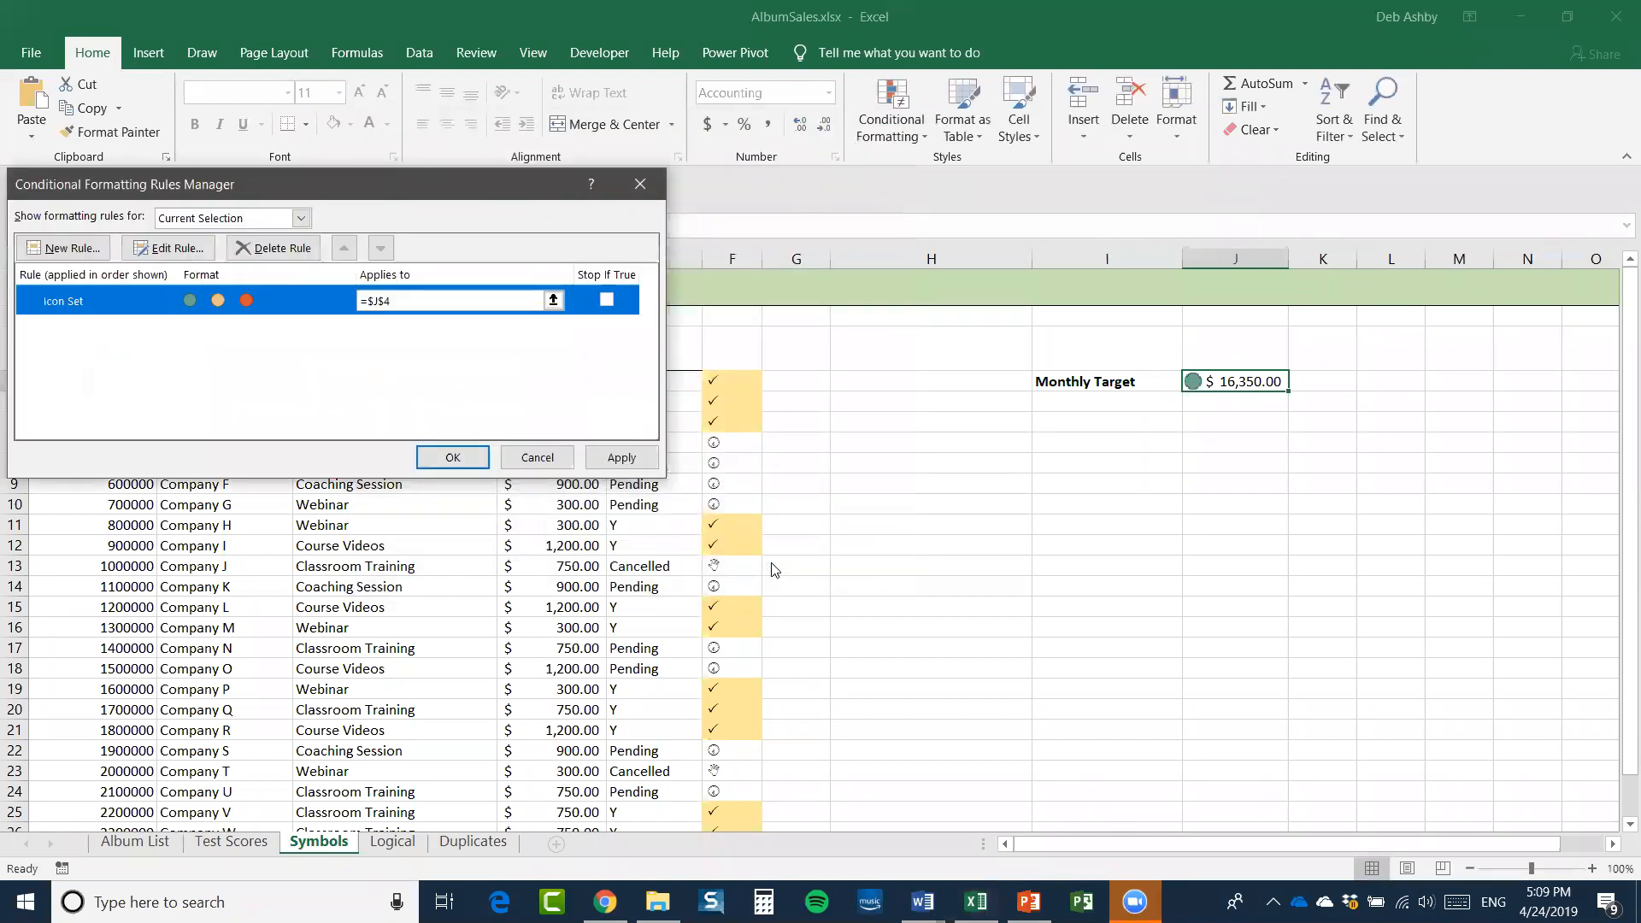
{"action": "left_click", "coordinate": [453, 458]}
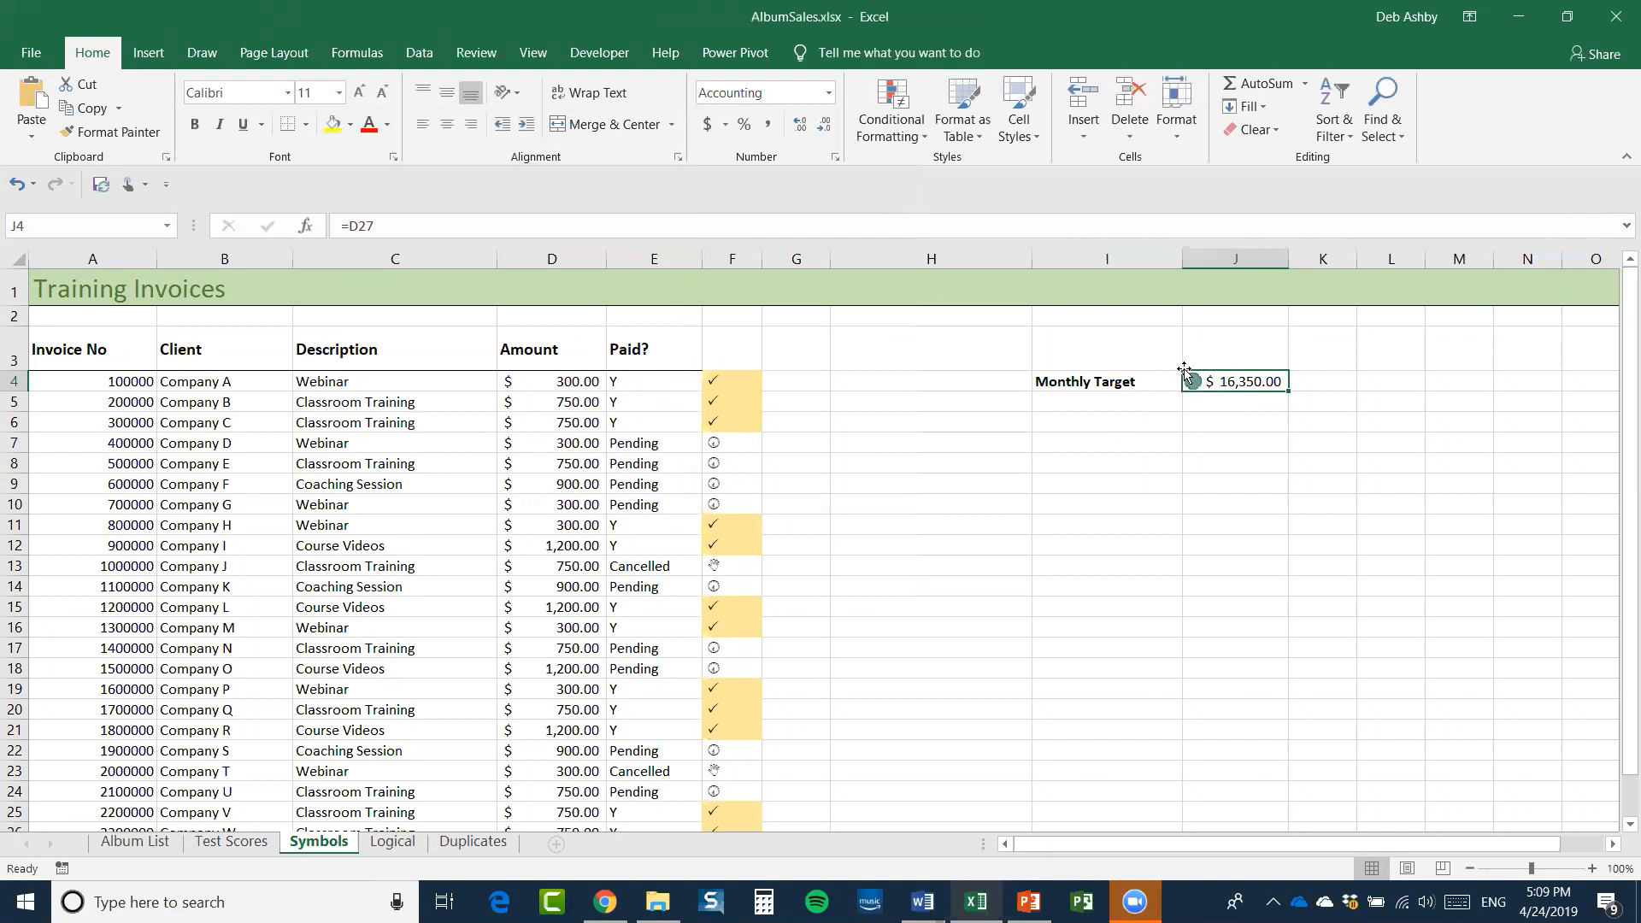
Turn on filtering for the invoice table's header row in row 3
{"action": "scroll", "coordinate": [382, 582], "scroll_direction": "down", "scroll_amount": 4}
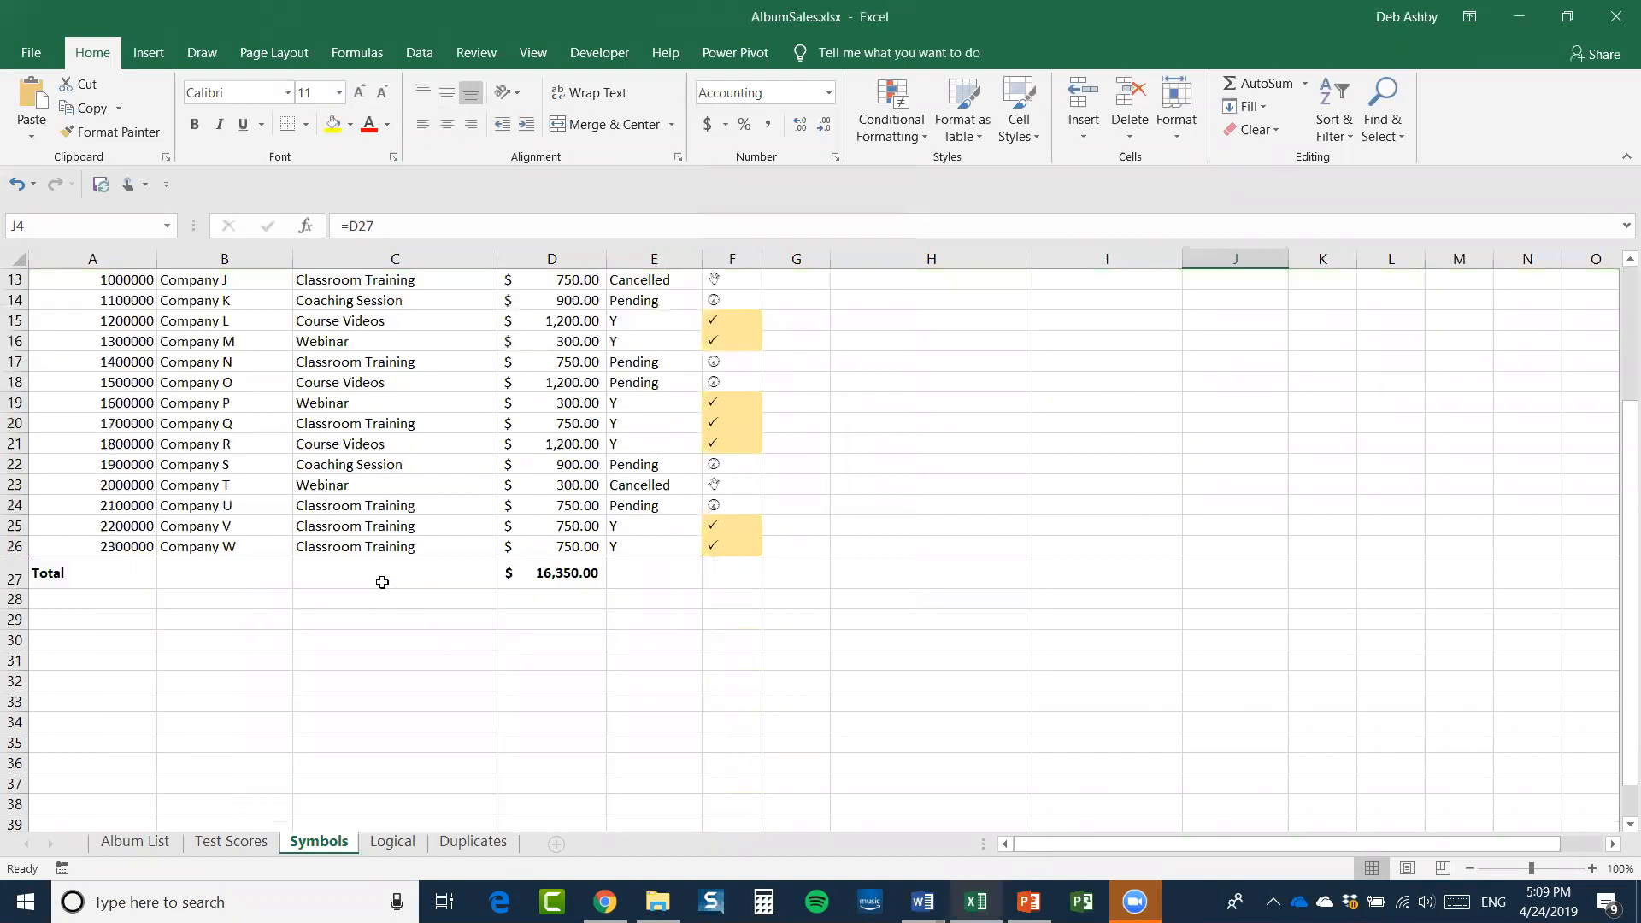
{"action": "scroll", "coordinate": [382, 583], "scroll_direction": "down", "scroll_amount": 1}
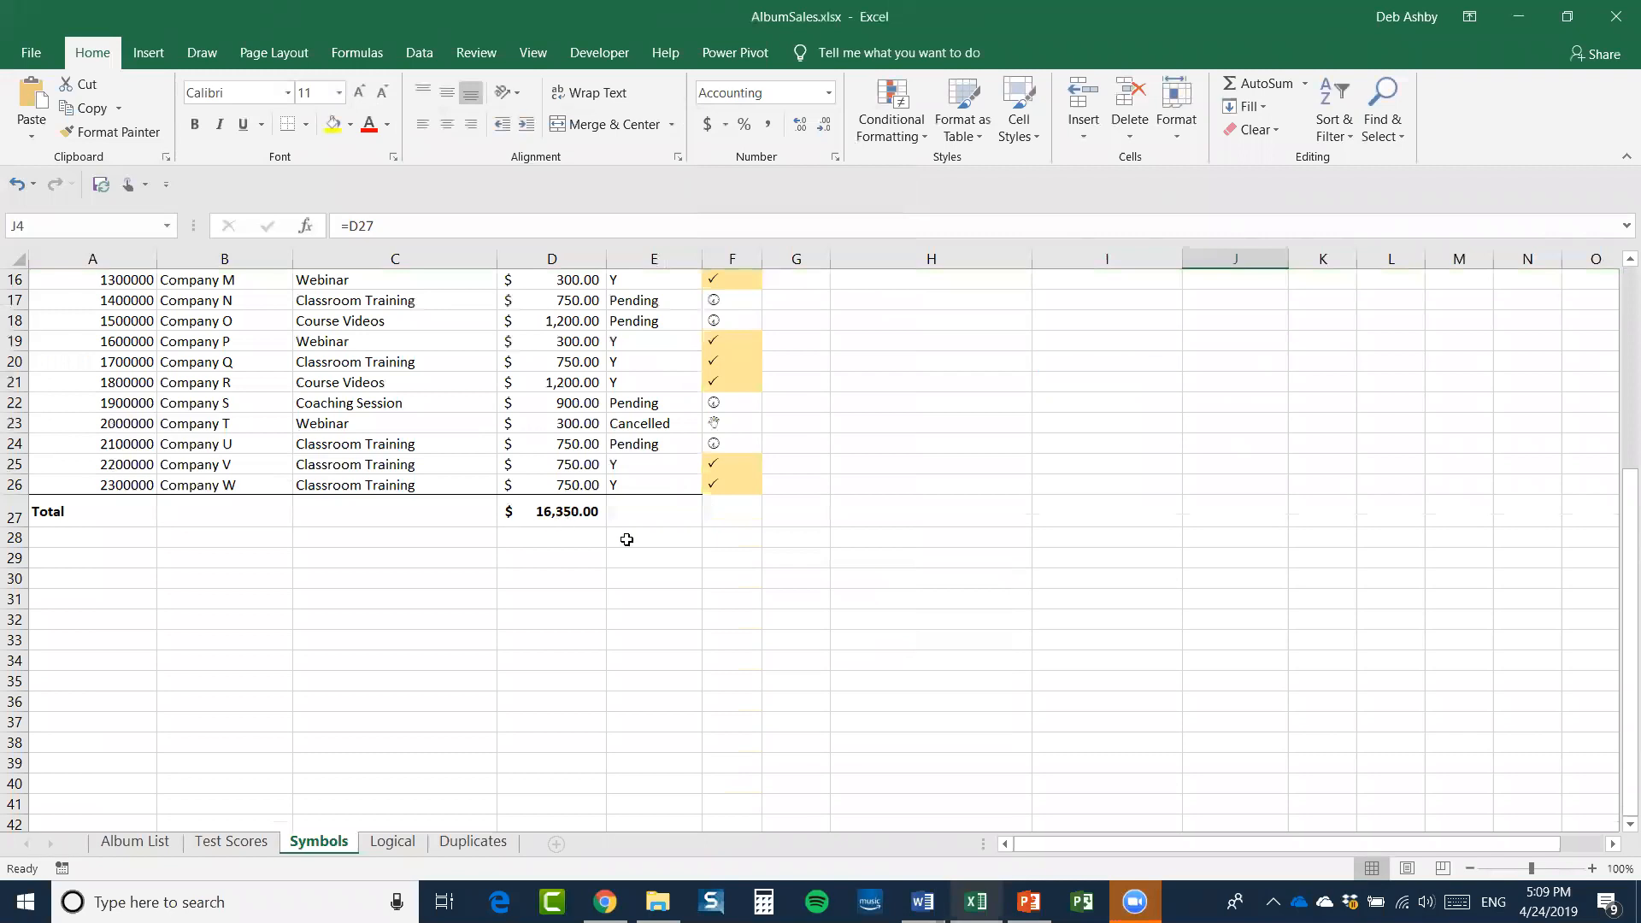
{"action": "scroll", "coordinate": [924, 575], "scroll_direction": "up", "scroll_amount": 5}
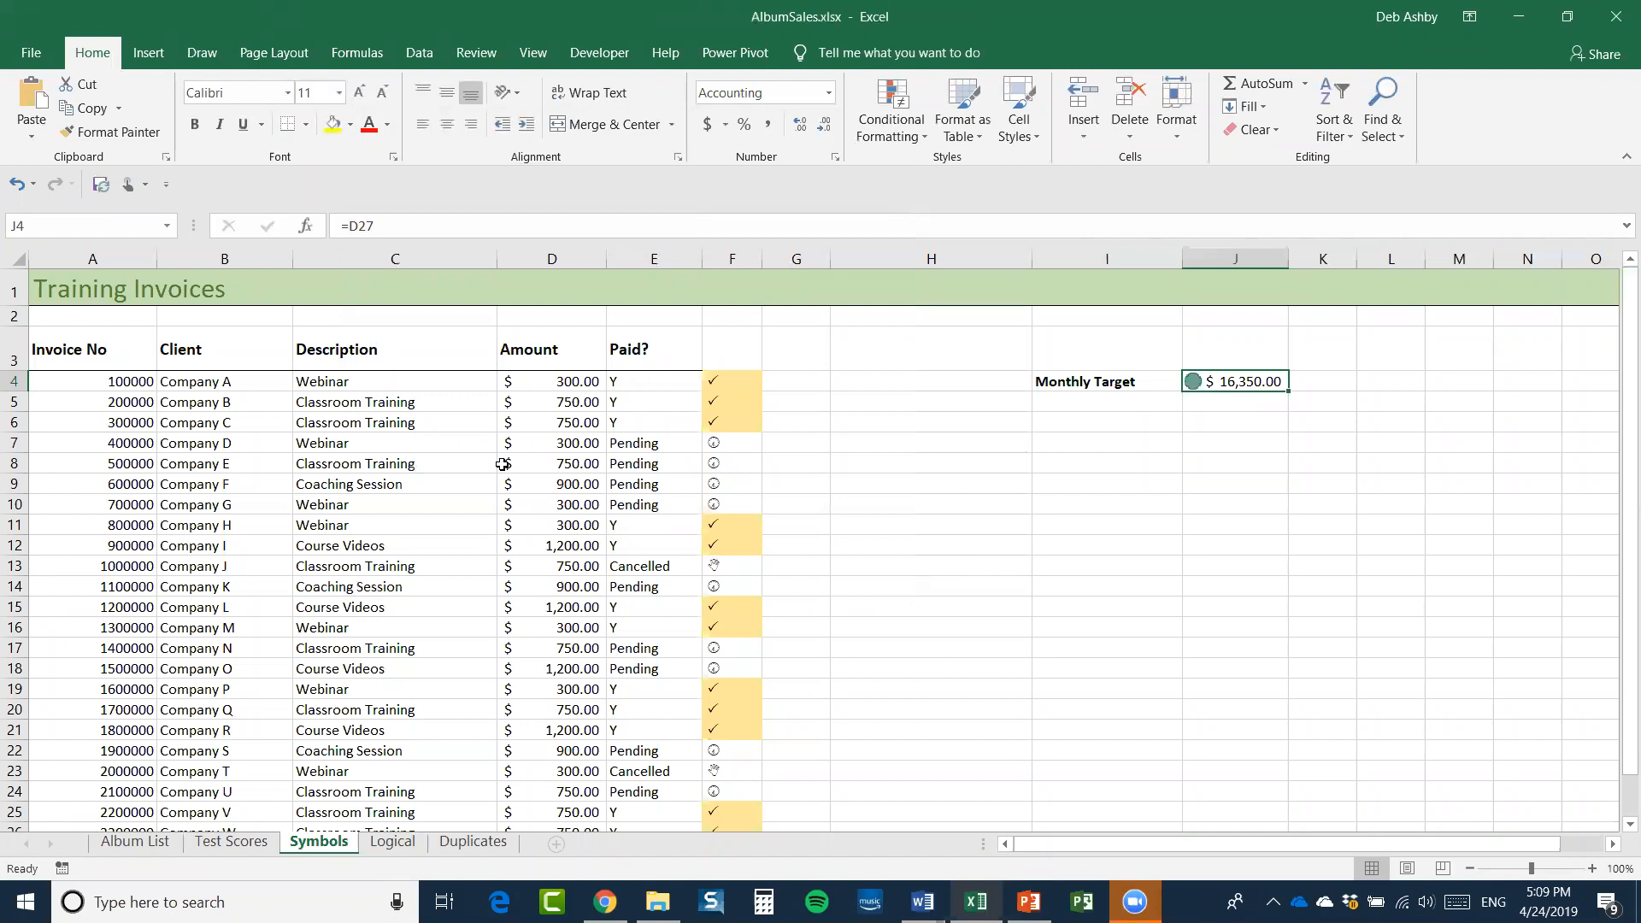
{"action": "left_click", "coordinate": [57, 348]}
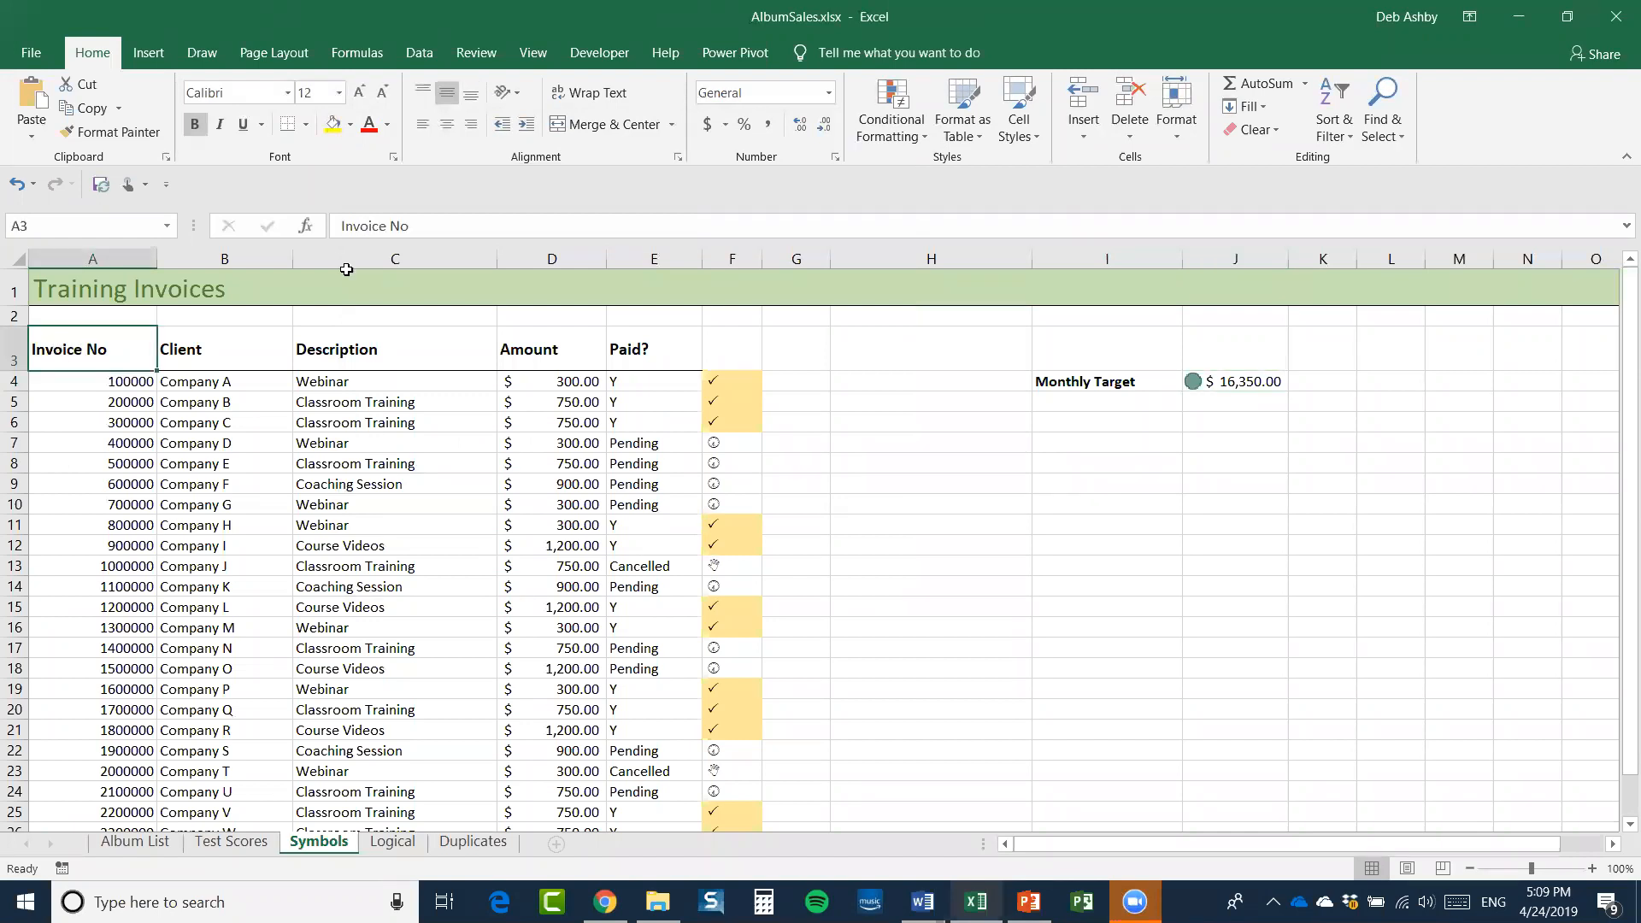
{"action": "left_click", "coordinate": [411, 53]}
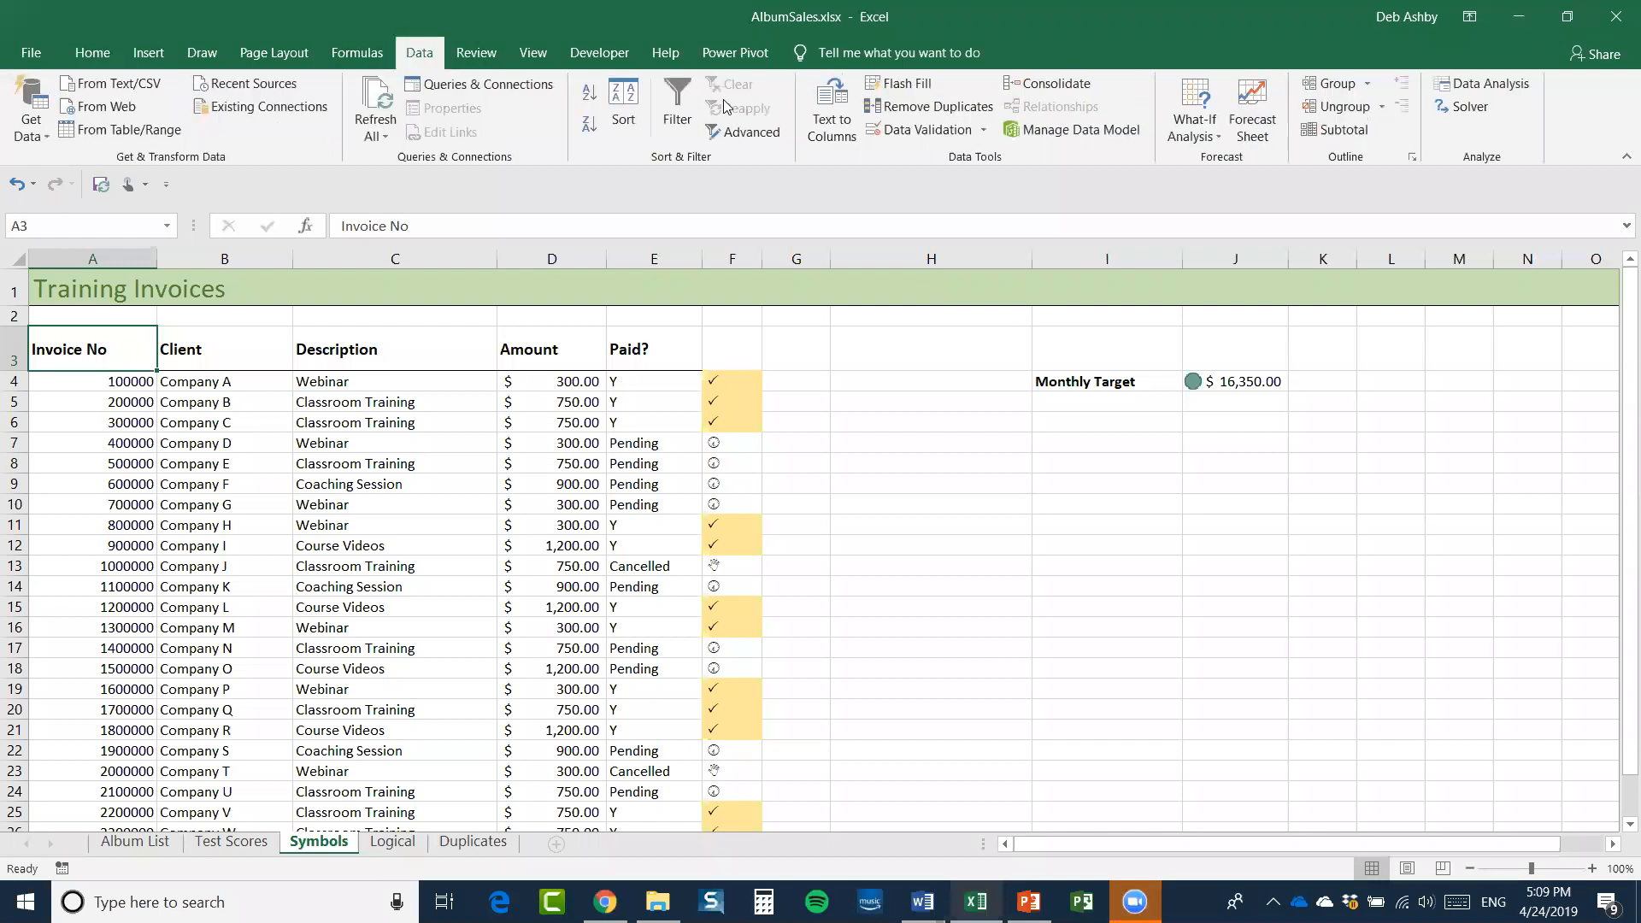
{"action": "left_click", "coordinate": [676, 105]}
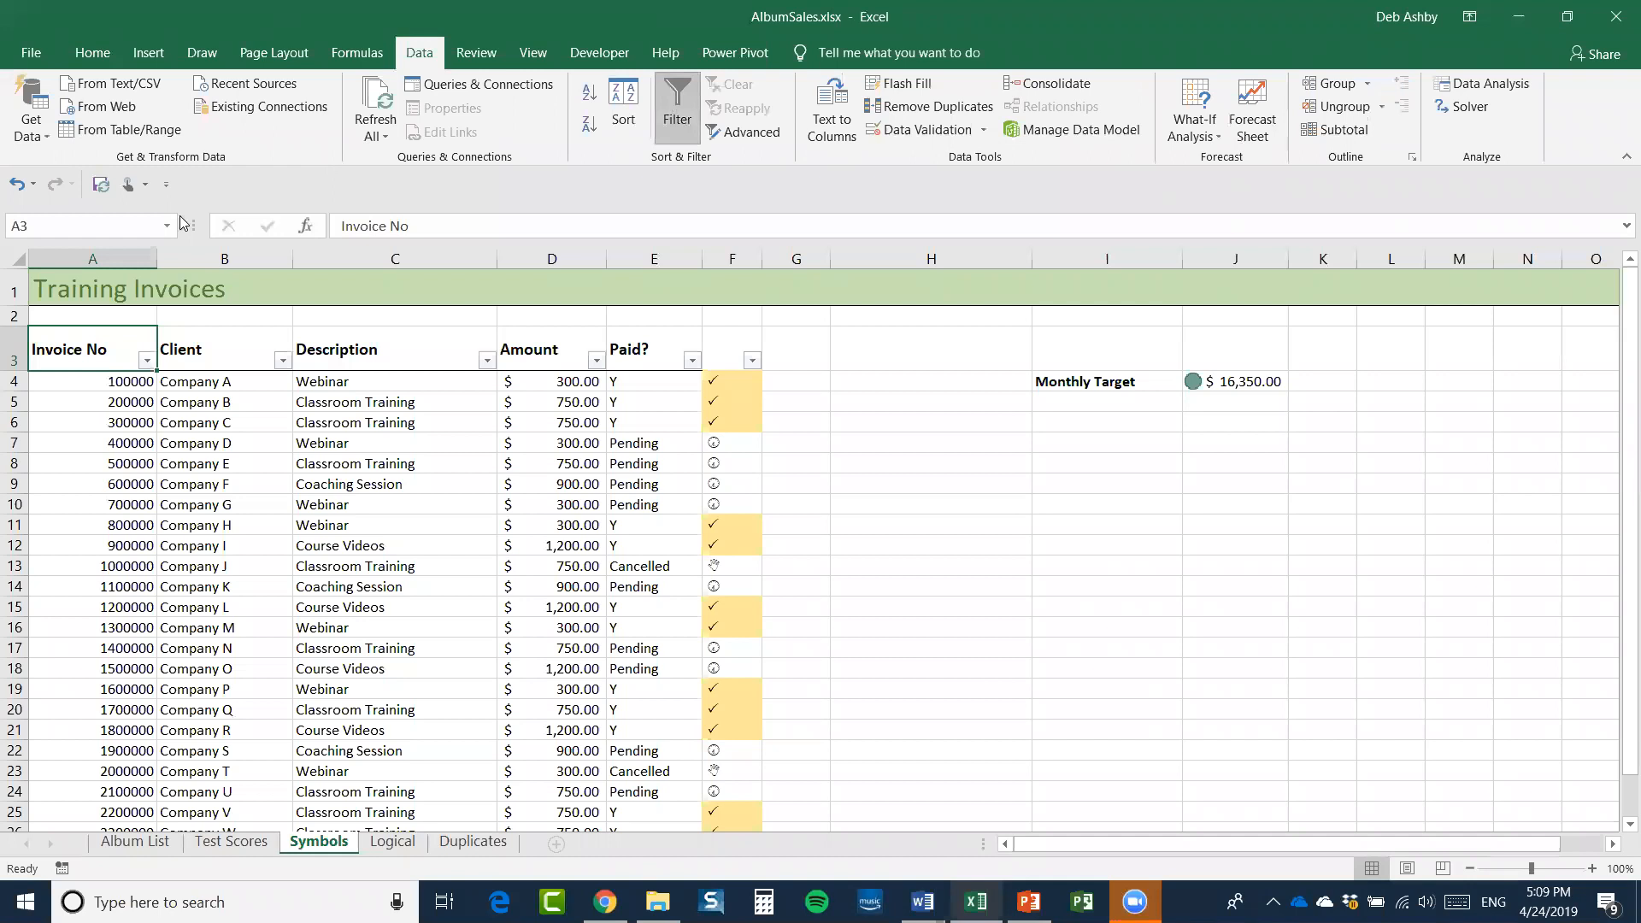
Filter the Paid? column to show only the Cancelled invoices
{"action": "left_click", "coordinate": [692, 361]}
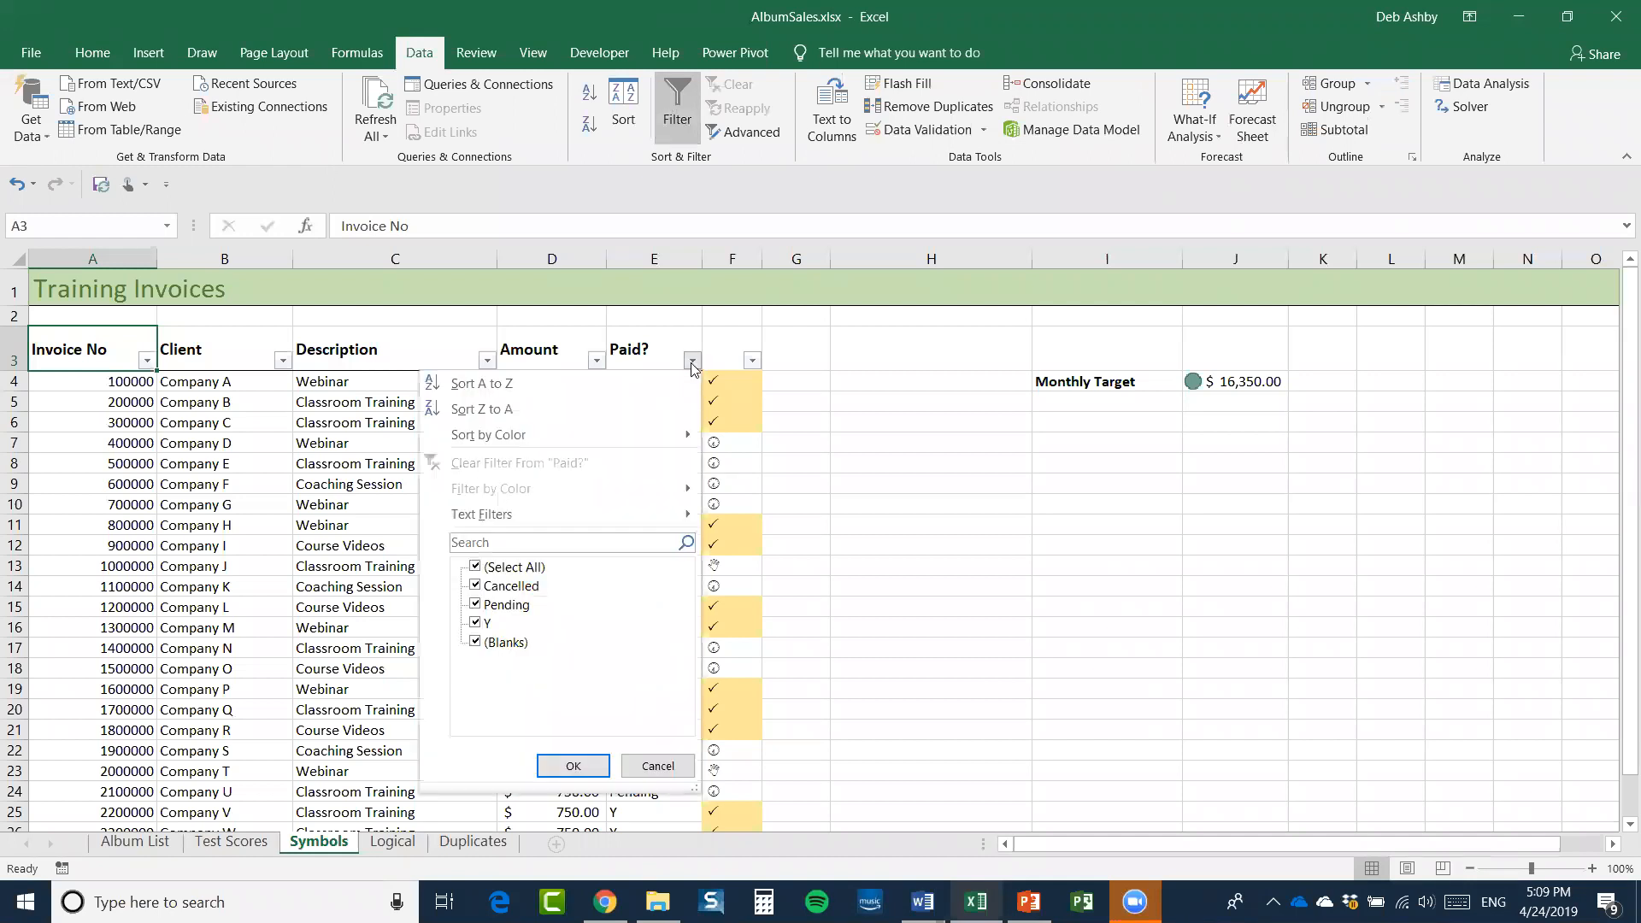
{"action": "left_click", "coordinate": [475, 567]}
{"action": "left_click", "coordinate": [475, 585]}
{"action": "left_click", "coordinate": [583, 762]}
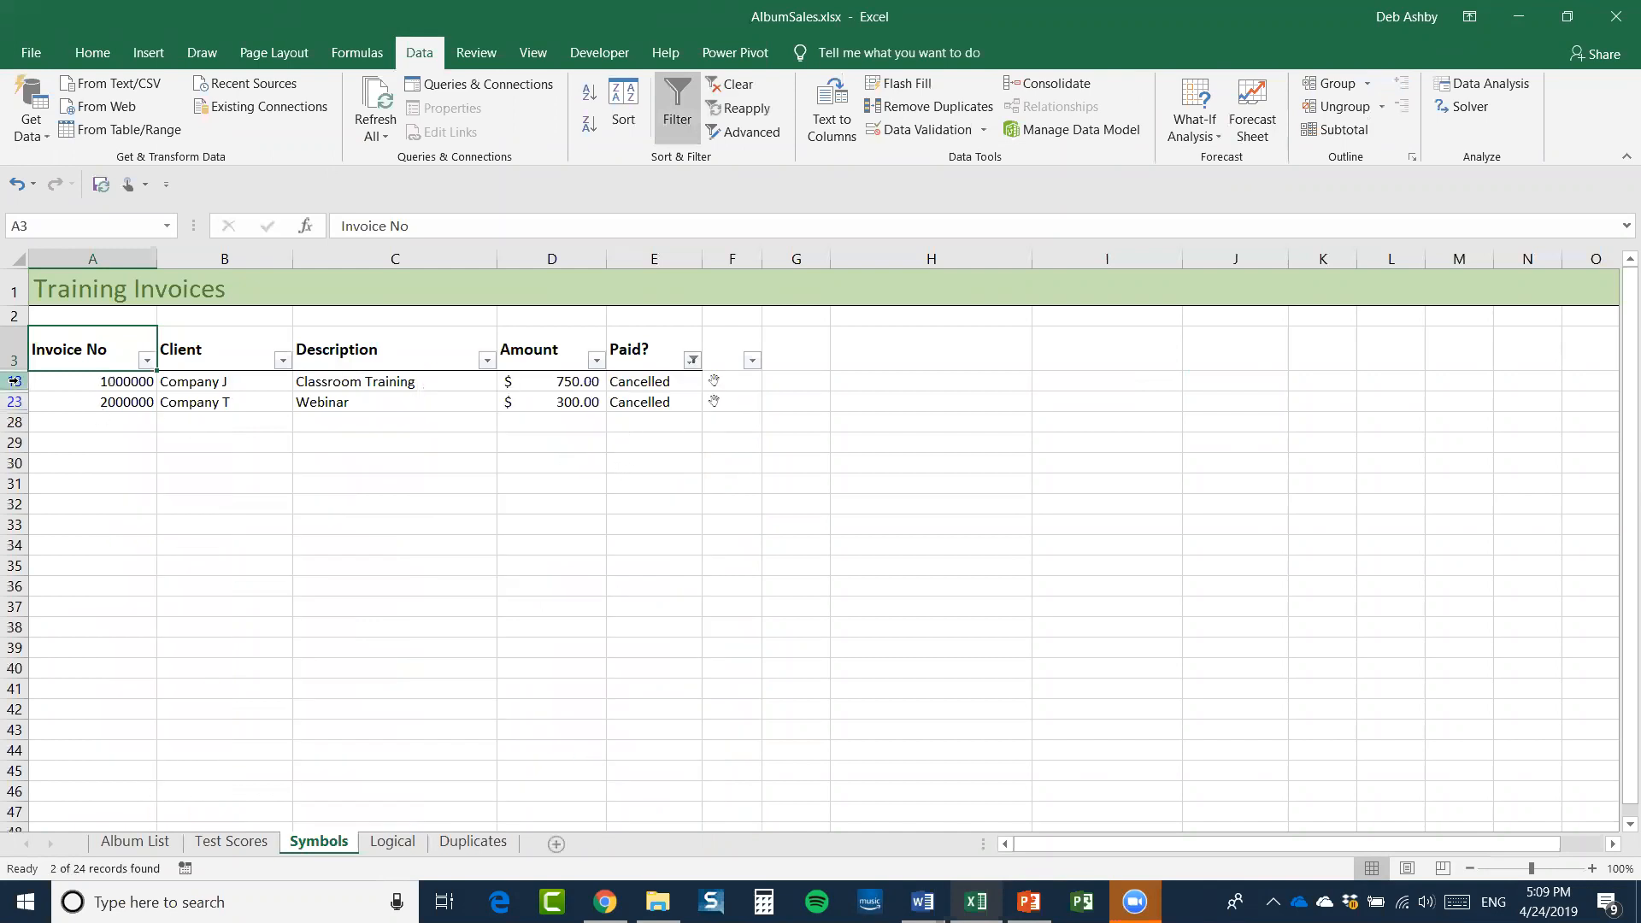
Delete the filtered Cancelled invoice rows for Company J and Company T, and clear the filter
{"action": "left_click_drag", "start_coordinate": [14, 381], "coordinate": [15, 402]}
{"action": "right_click", "coordinate": [48, 389]}
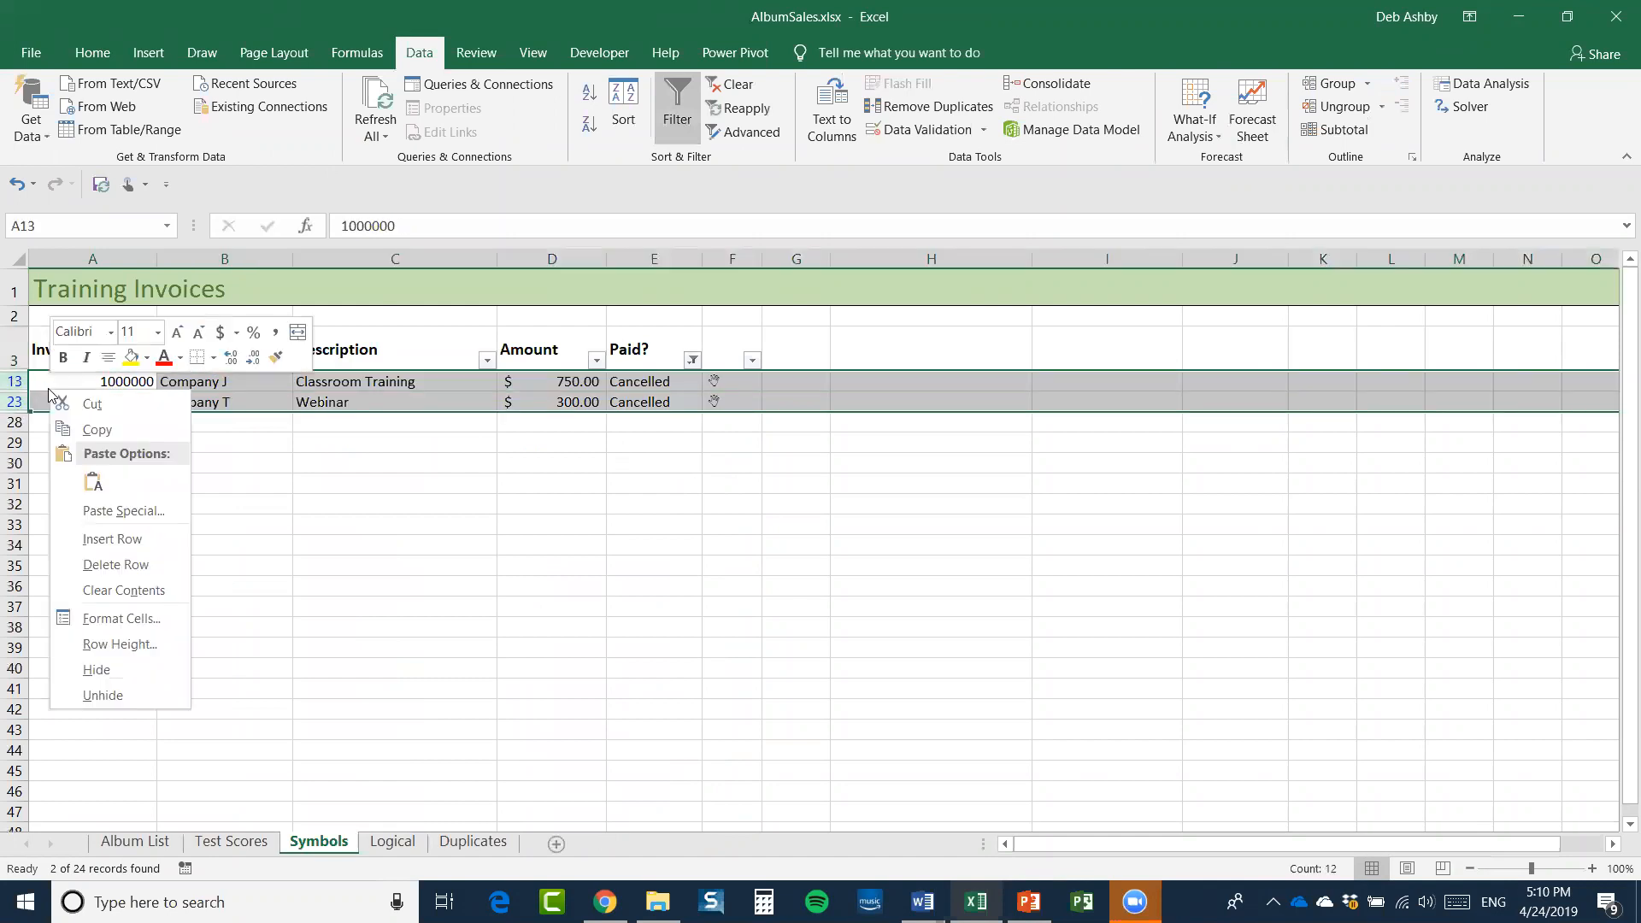
{"action": "left_click", "coordinate": [111, 564]}
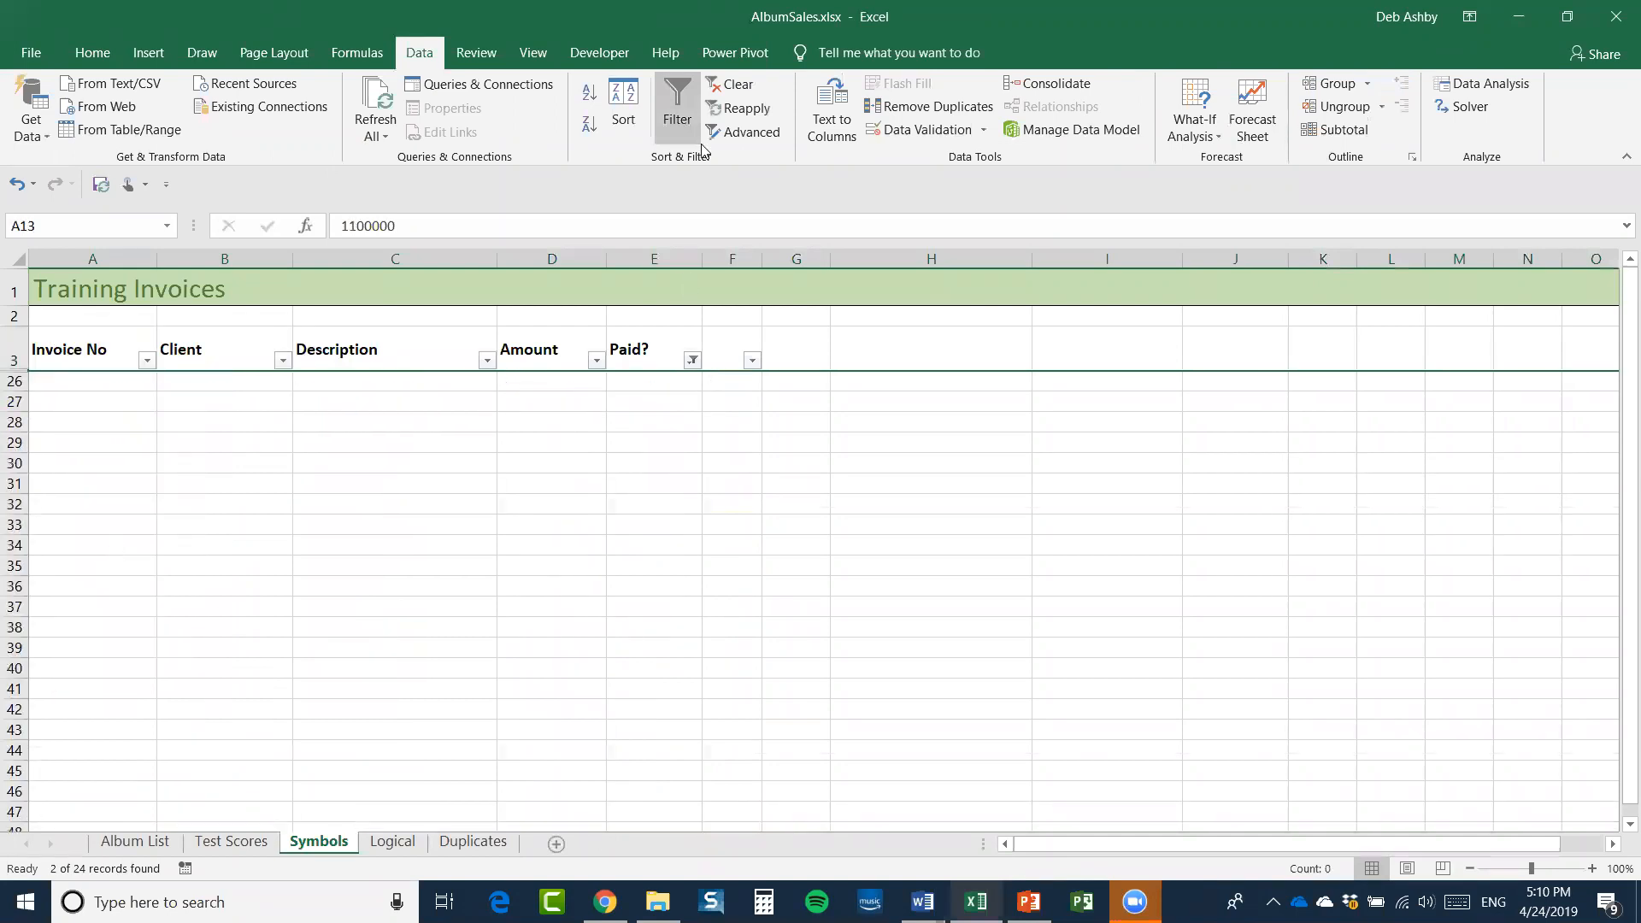
{"action": "left_click", "coordinate": [732, 85]}
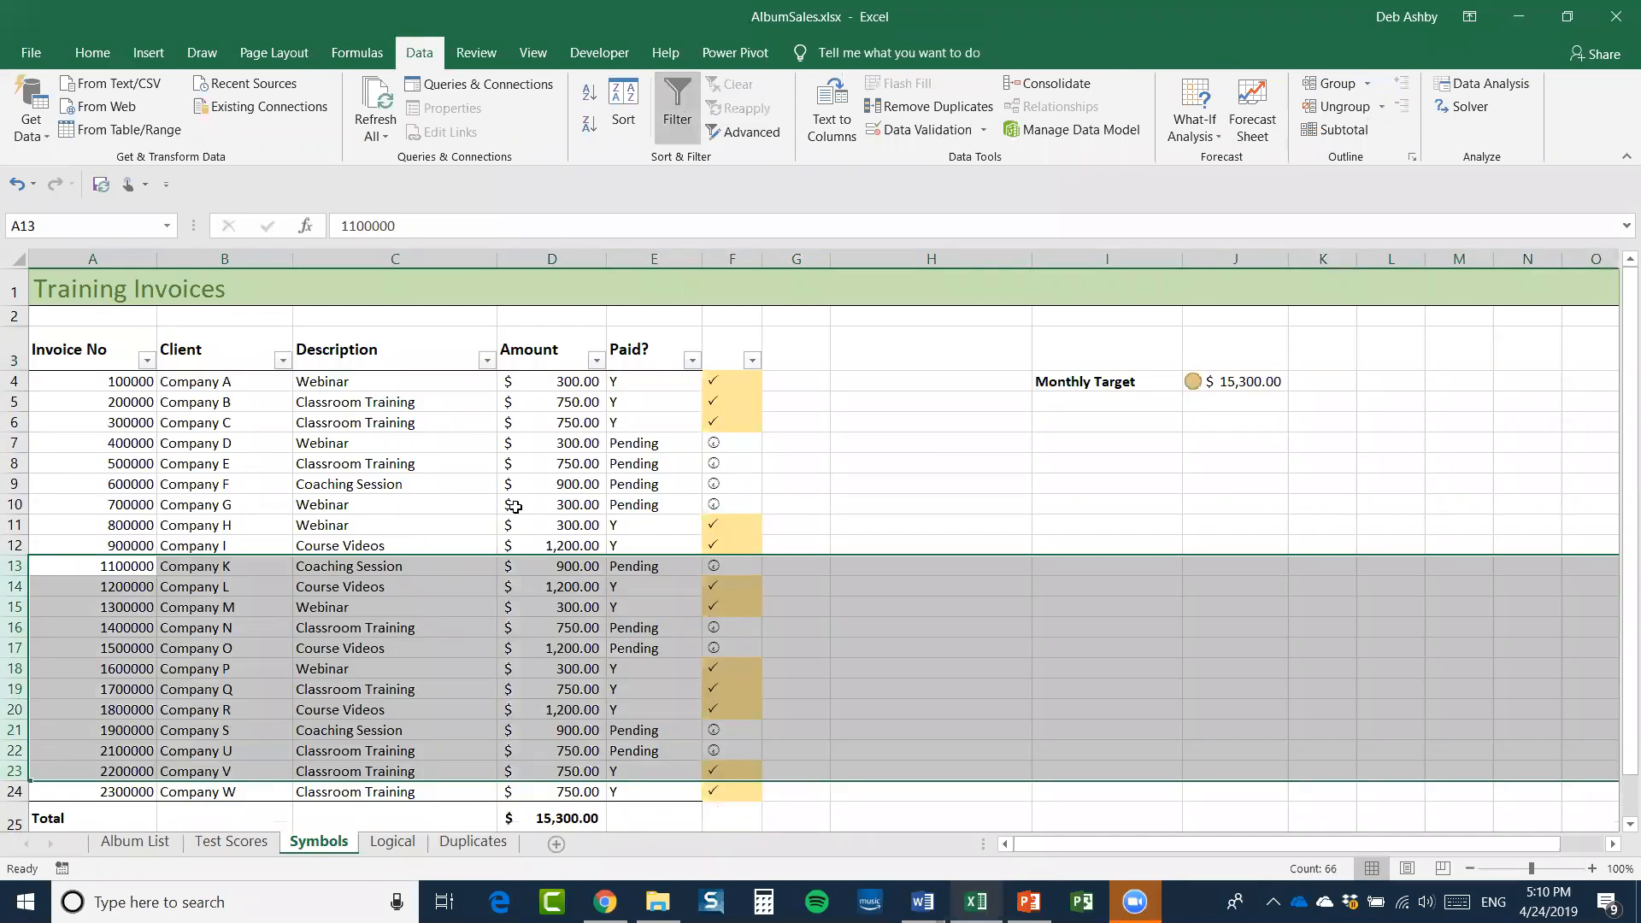
Change the icon set rule on the Monthly Target cell J4 to show the icon only
{"action": "scroll", "coordinate": [512, 510], "scroll_direction": "down", "scroll_amount": 3}
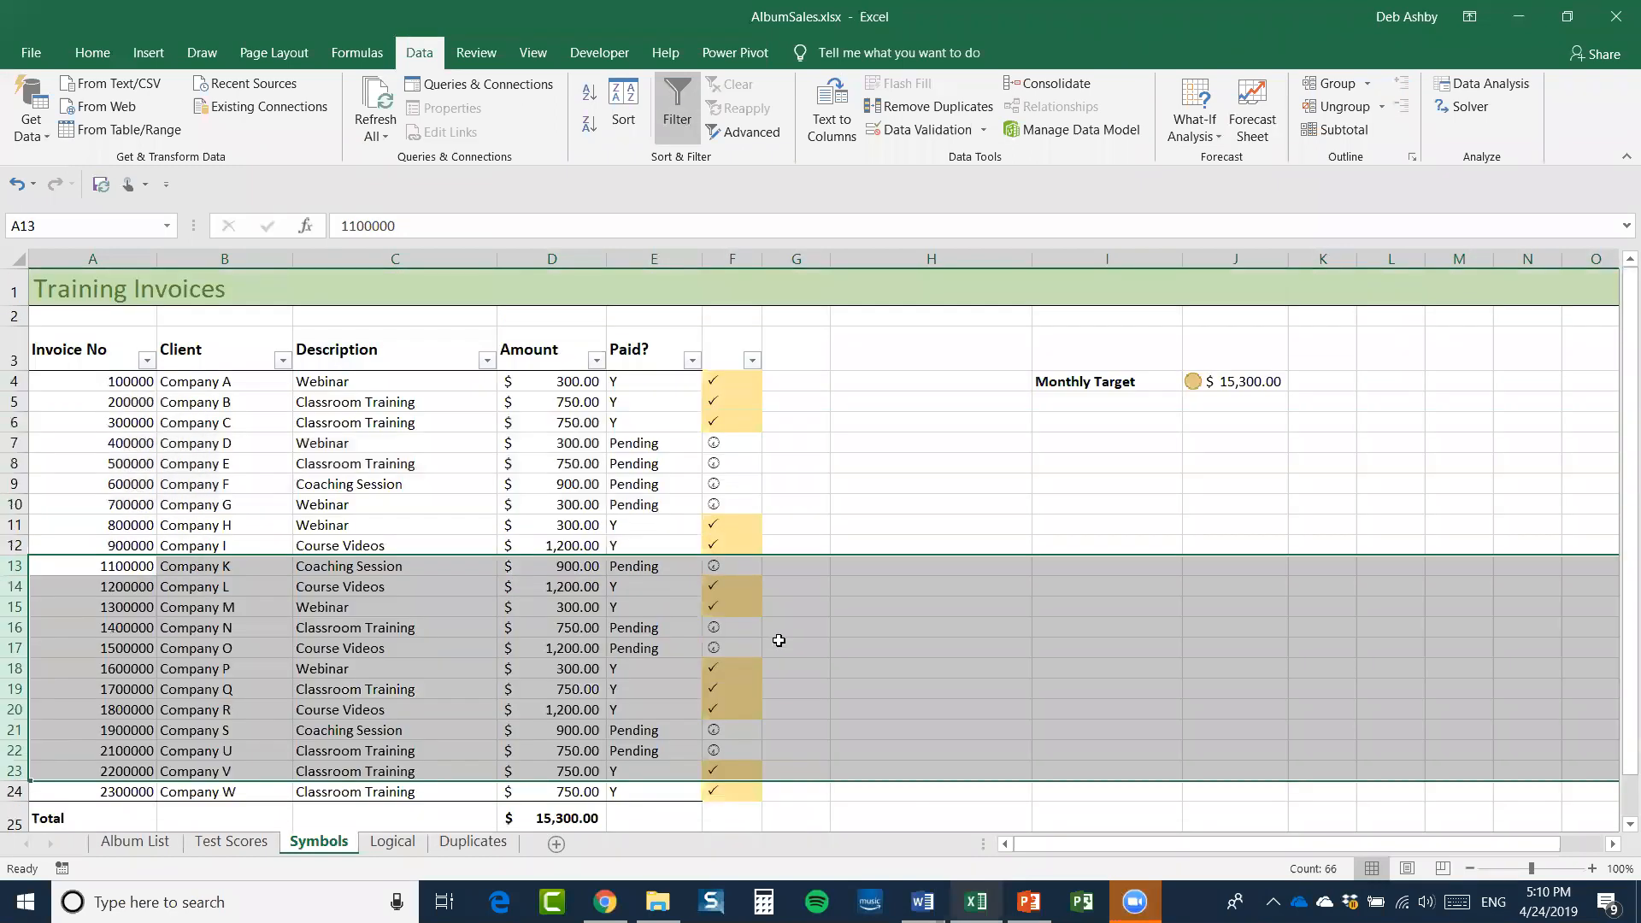
{"action": "scroll", "coordinate": [769, 633], "scroll_direction": "up", "scroll_amount": 3}
{"action": "left_click", "coordinate": [1243, 381]}
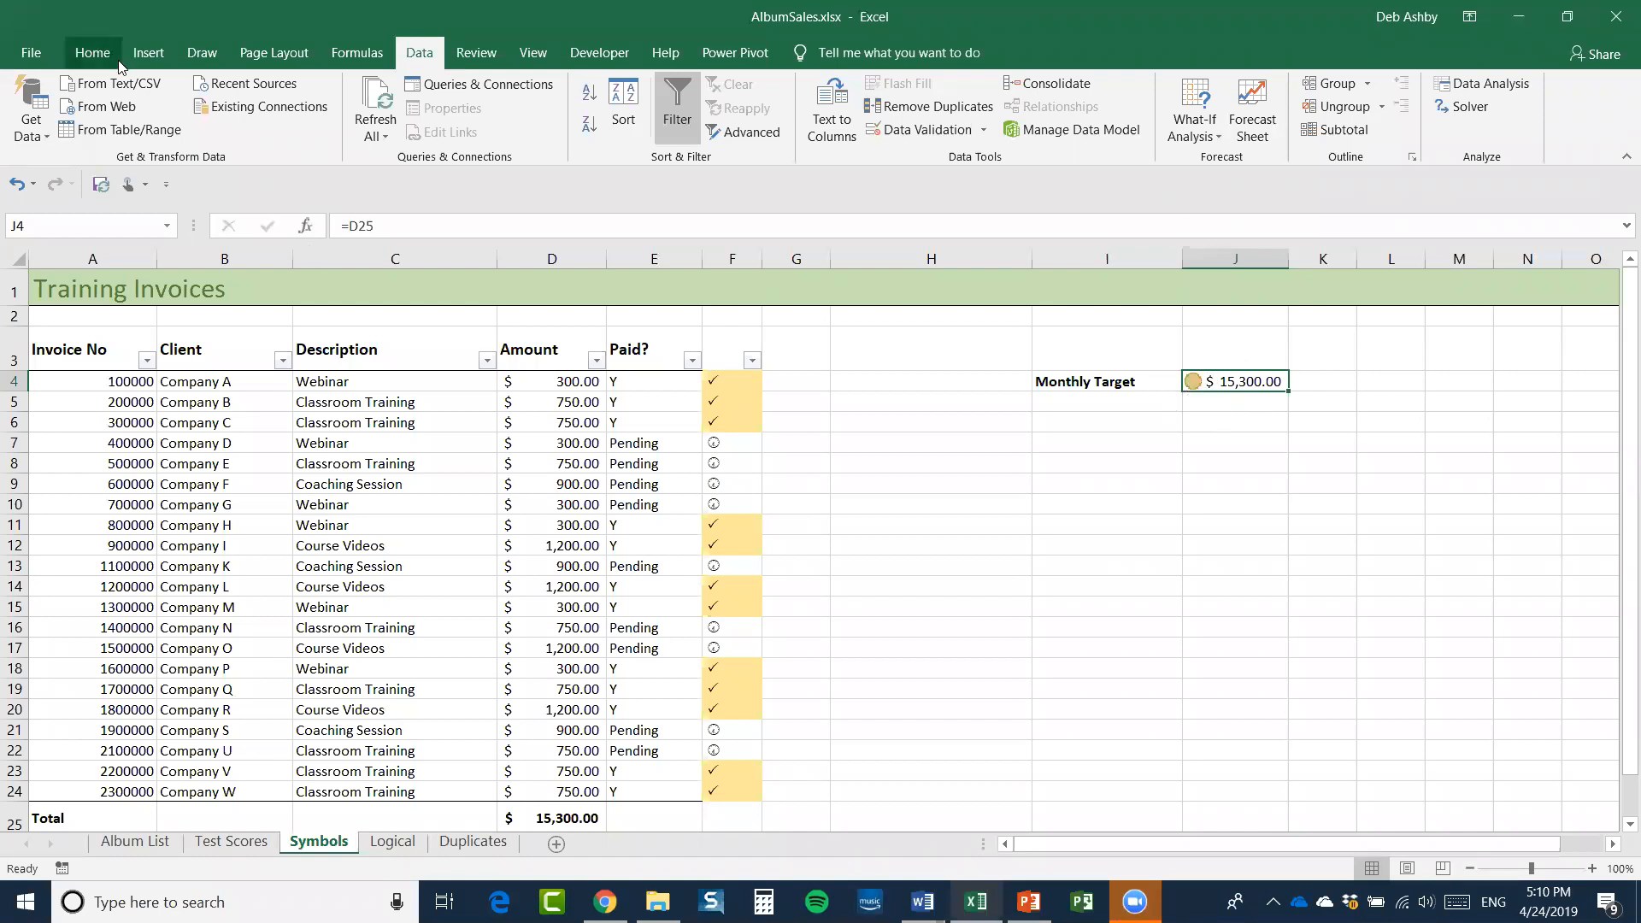
{"action": "left_click", "coordinate": [92, 53]}
{"action": "left_click", "coordinate": [897, 129]}
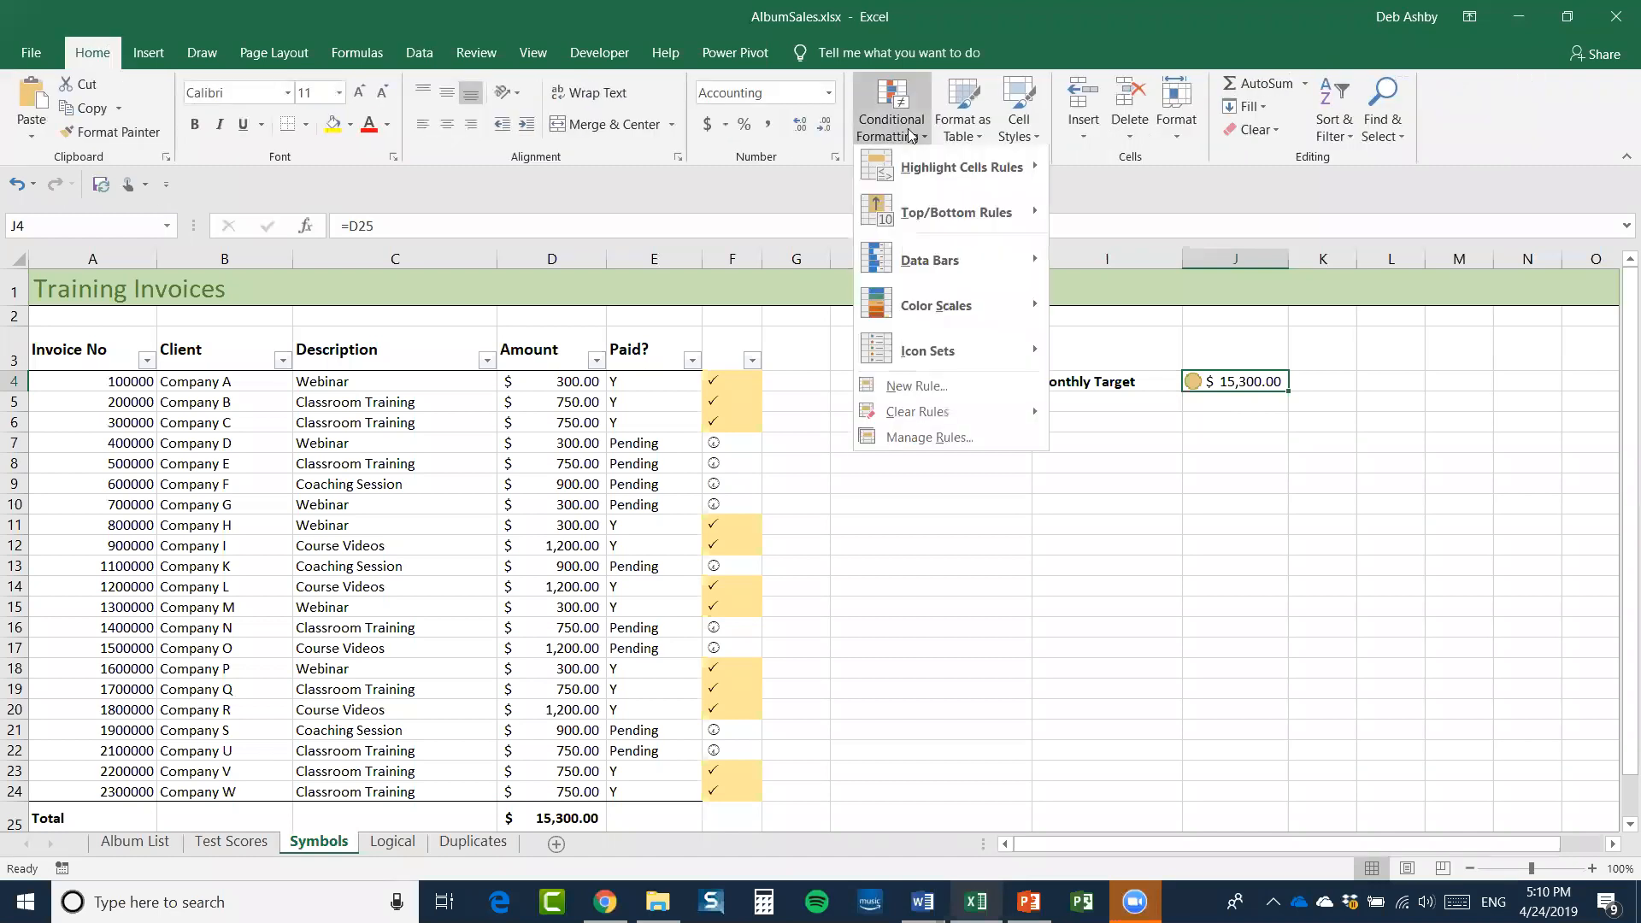
{"action": "left_click", "coordinate": [905, 444]}
{"action": "left_click", "coordinate": [214, 310]}
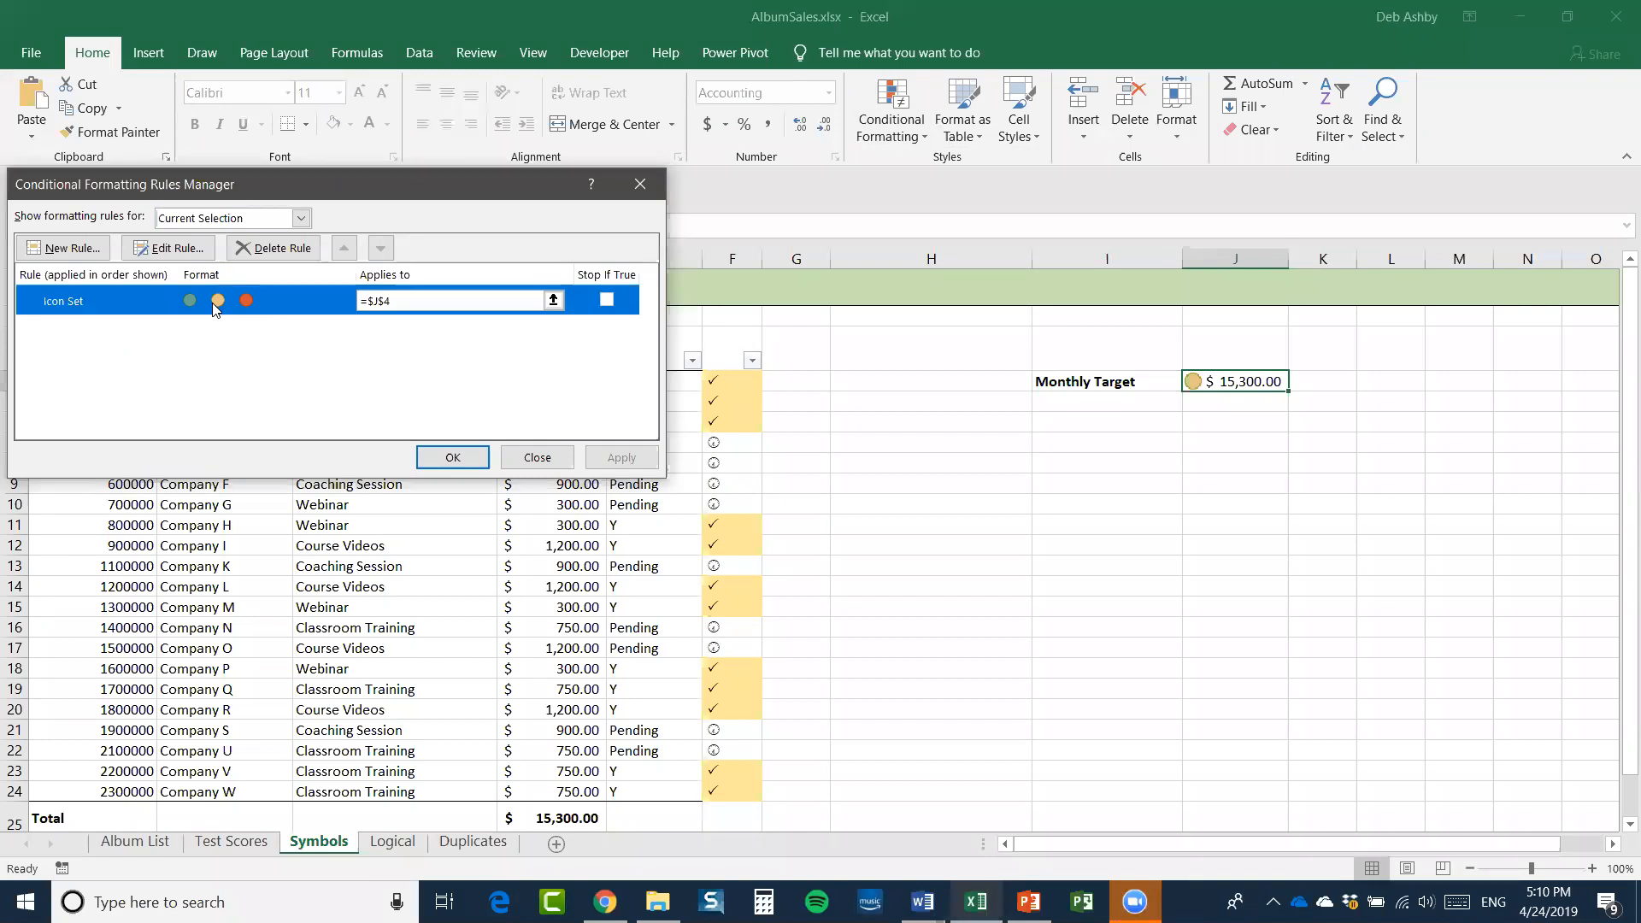
{"action": "left_click", "coordinate": [170, 249]}
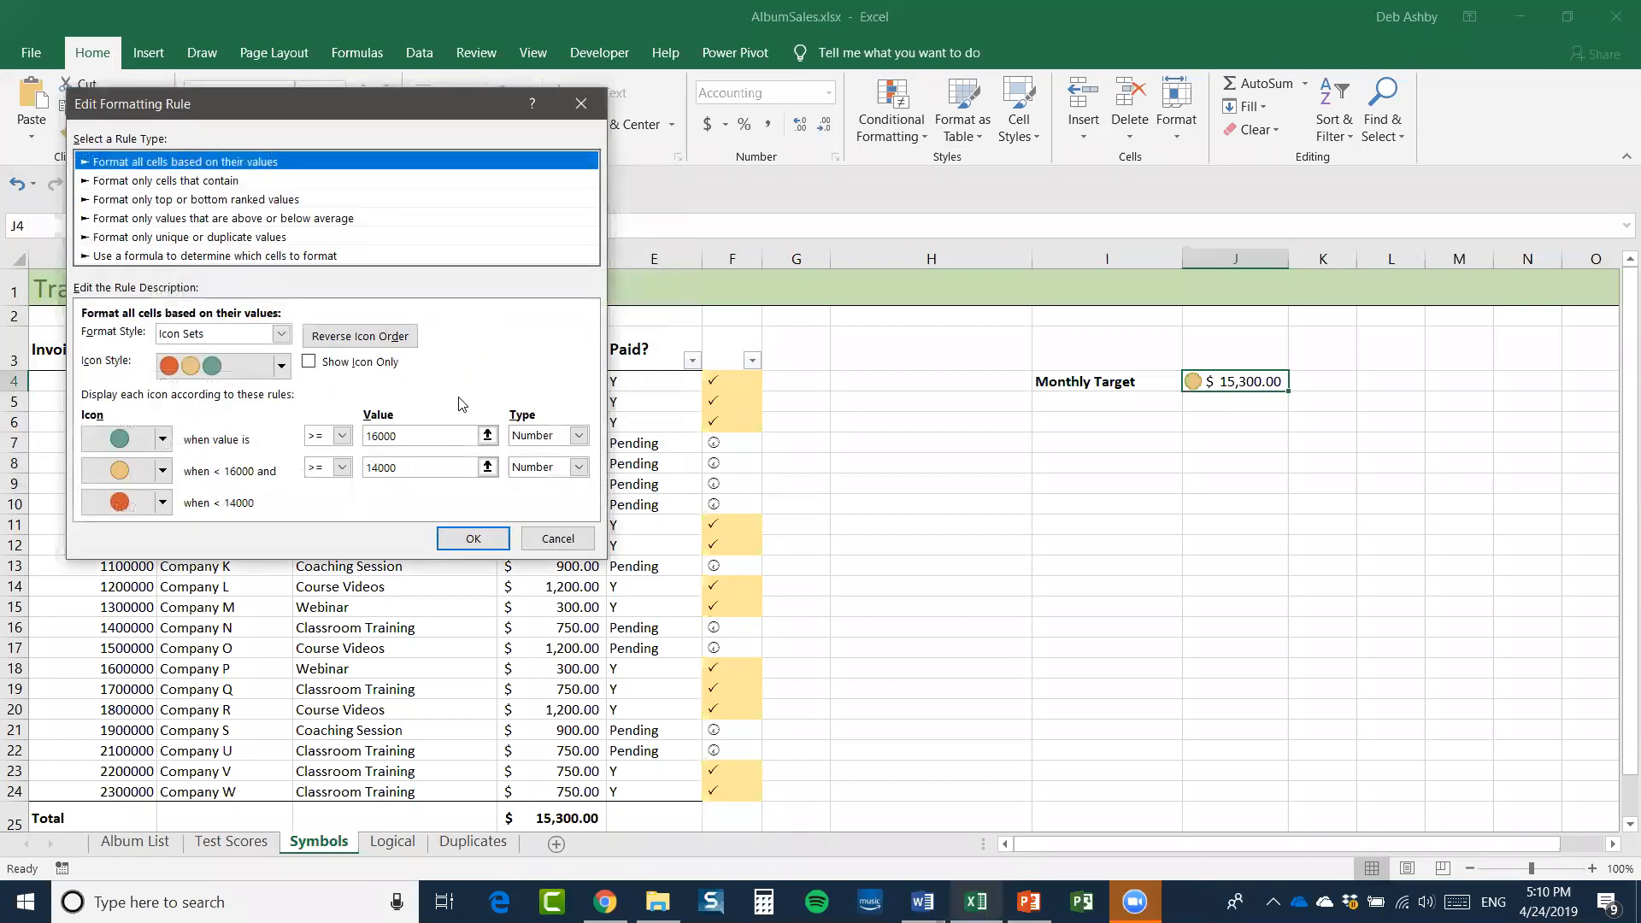
{"action": "left_click", "coordinate": [309, 361]}
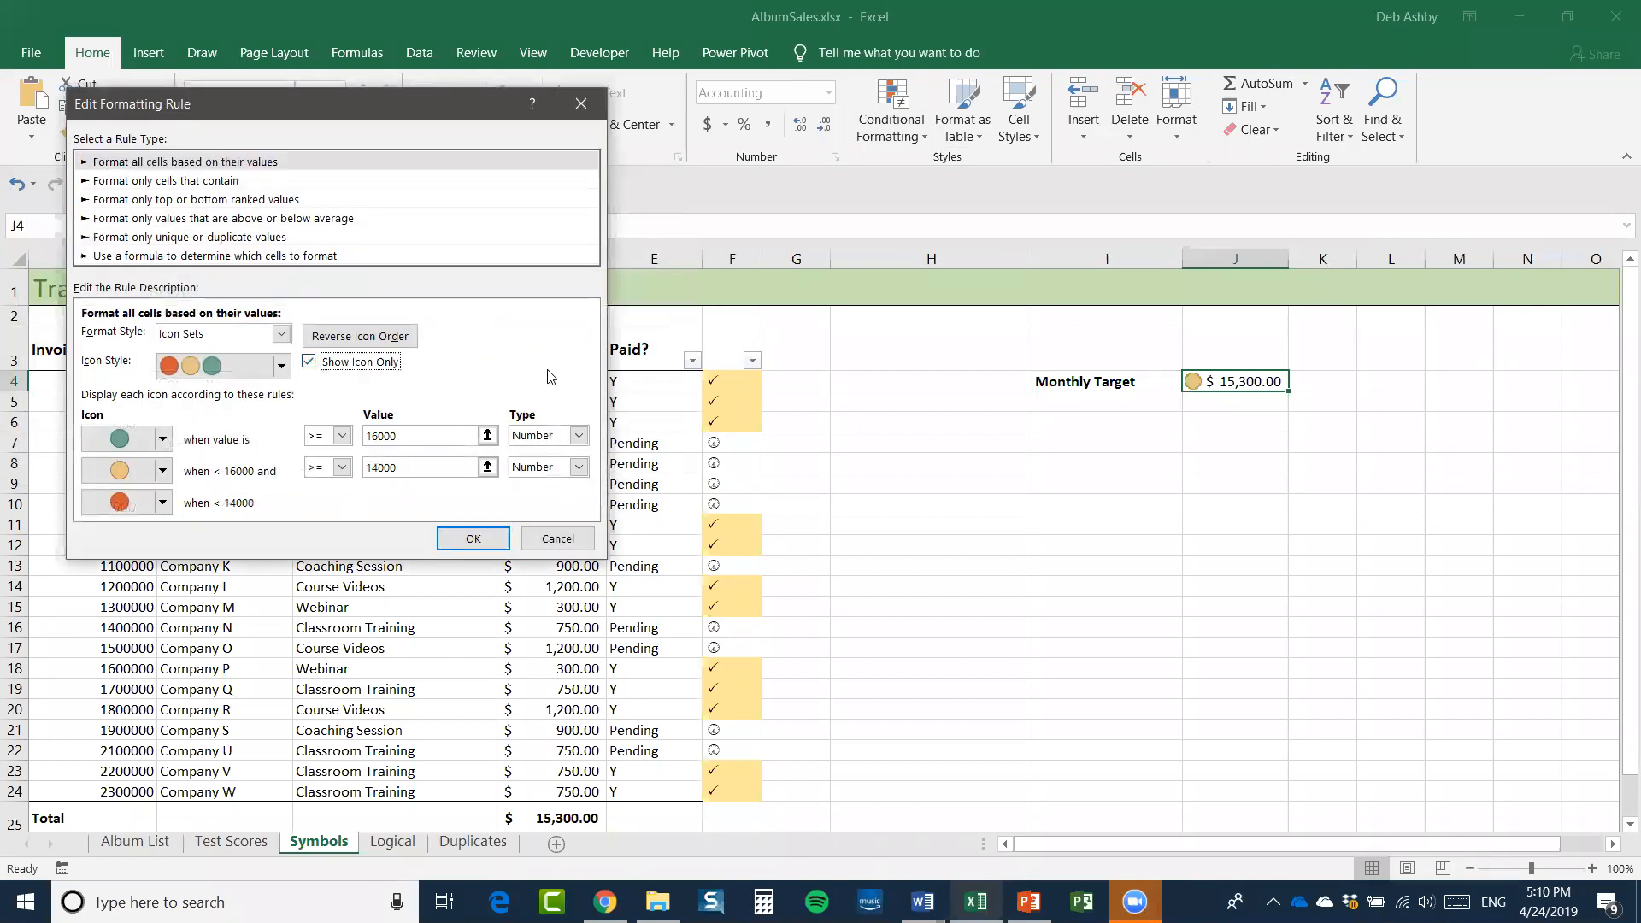
{"action": "left_click", "coordinate": [473, 539]}
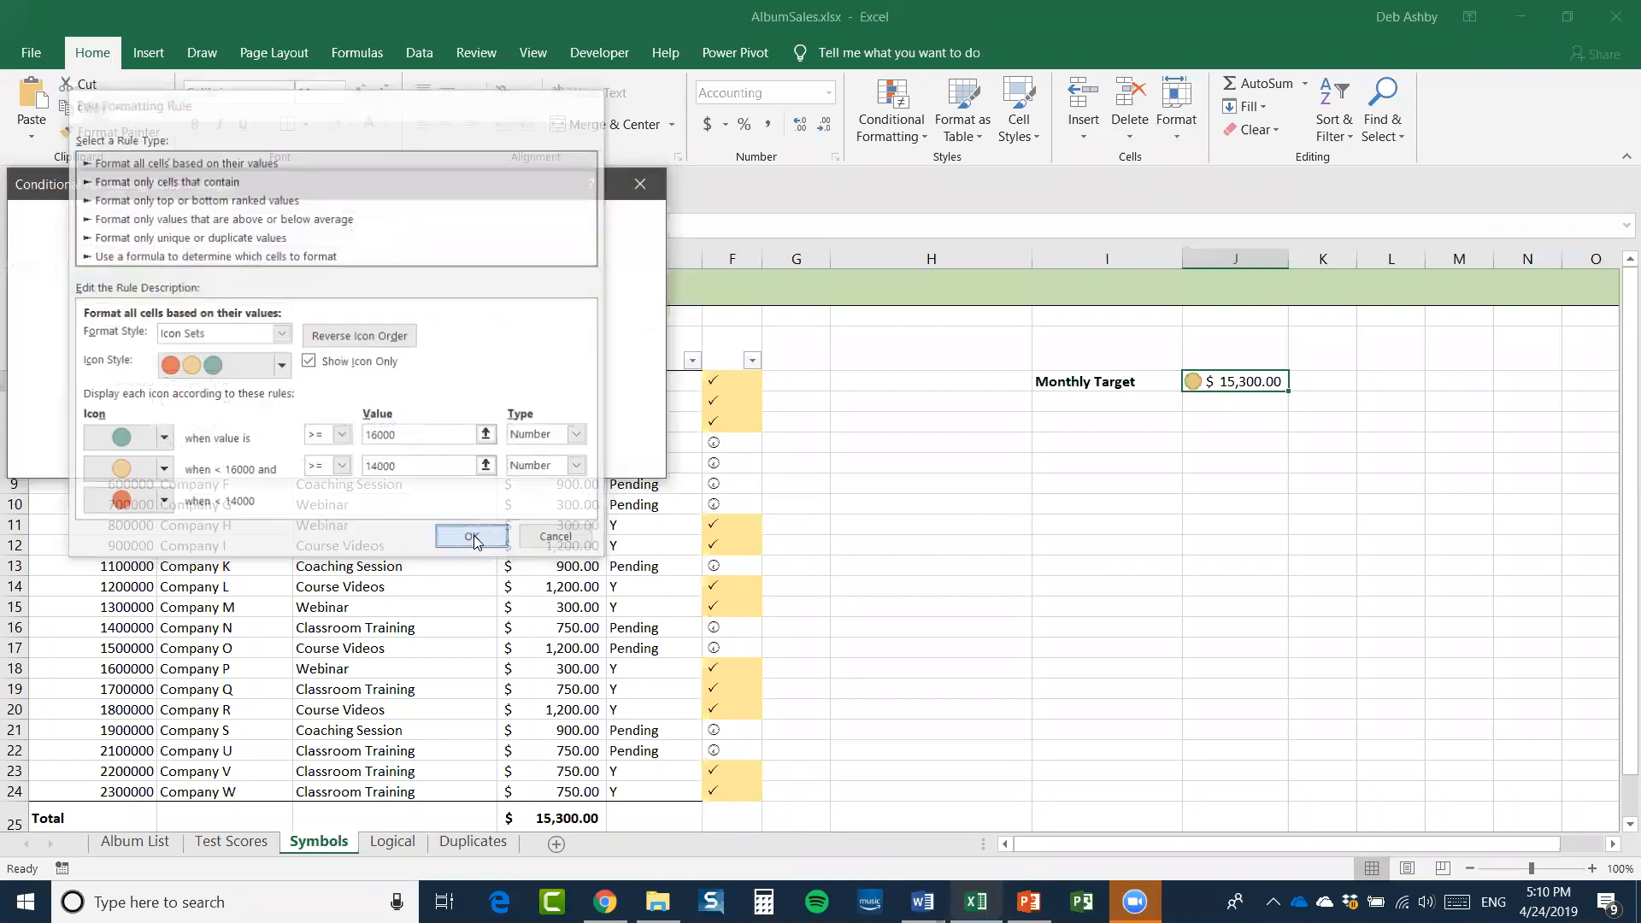
{"action": "left_click", "coordinate": [452, 458]}
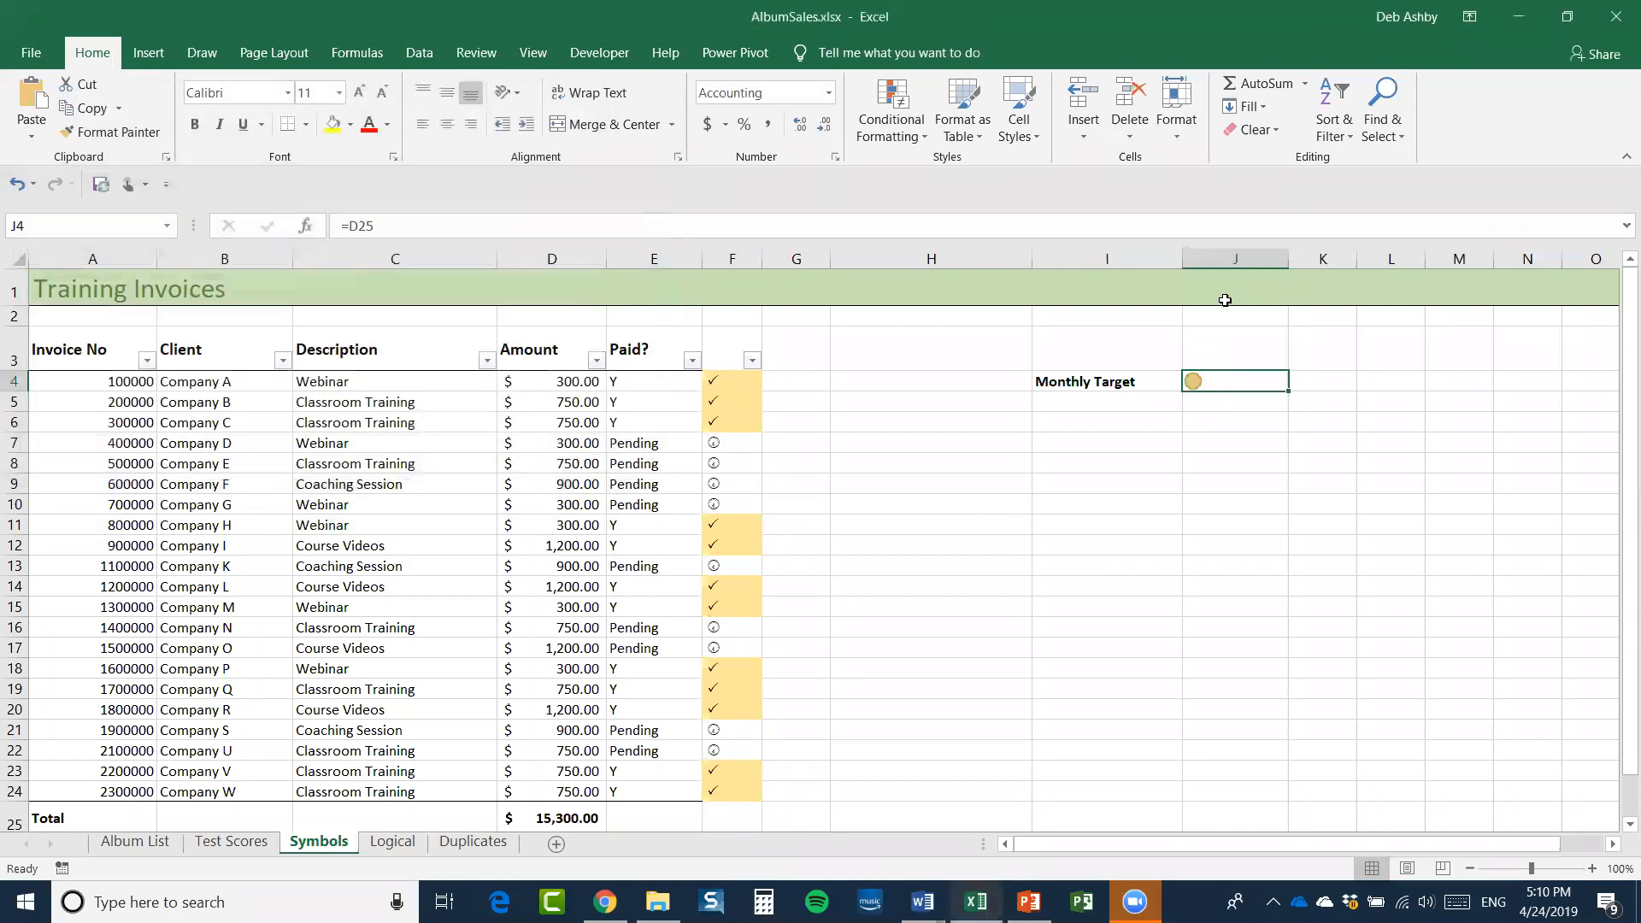
Auto-fit the width of column J and center the traffic-light icon in J4
{"action": "double_click", "coordinate": [1292, 257]}
{"action": "left_click", "coordinate": [446, 127]}
{"action": "left_click", "coordinate": [1300, 468]}
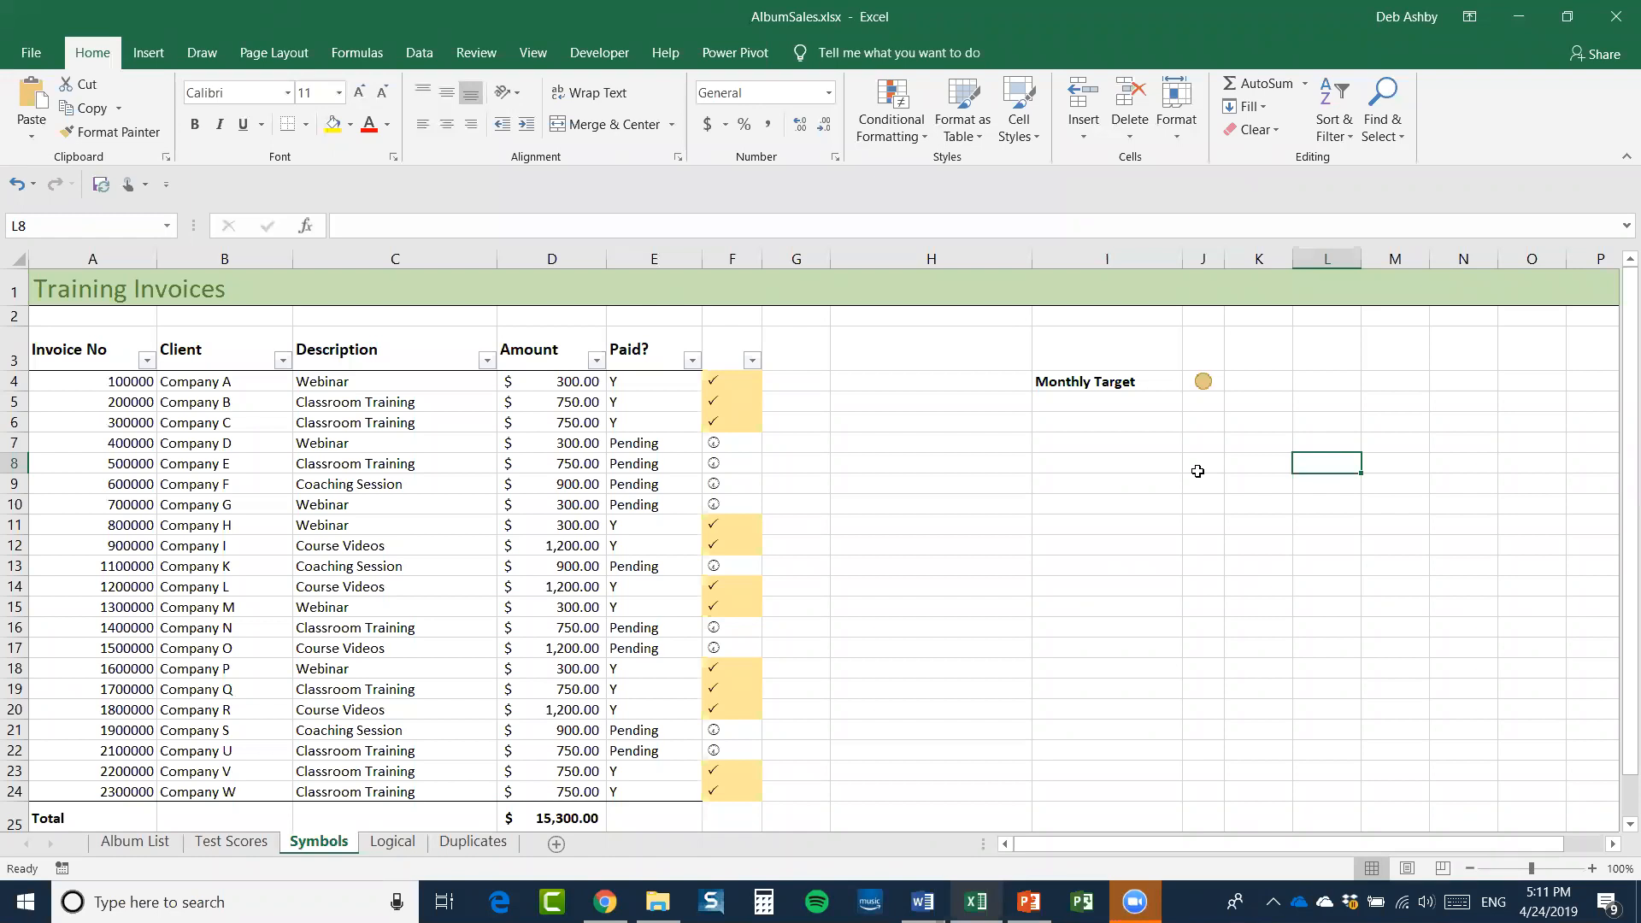
{"action": "left_click", "coordinate": [1120, 460]}
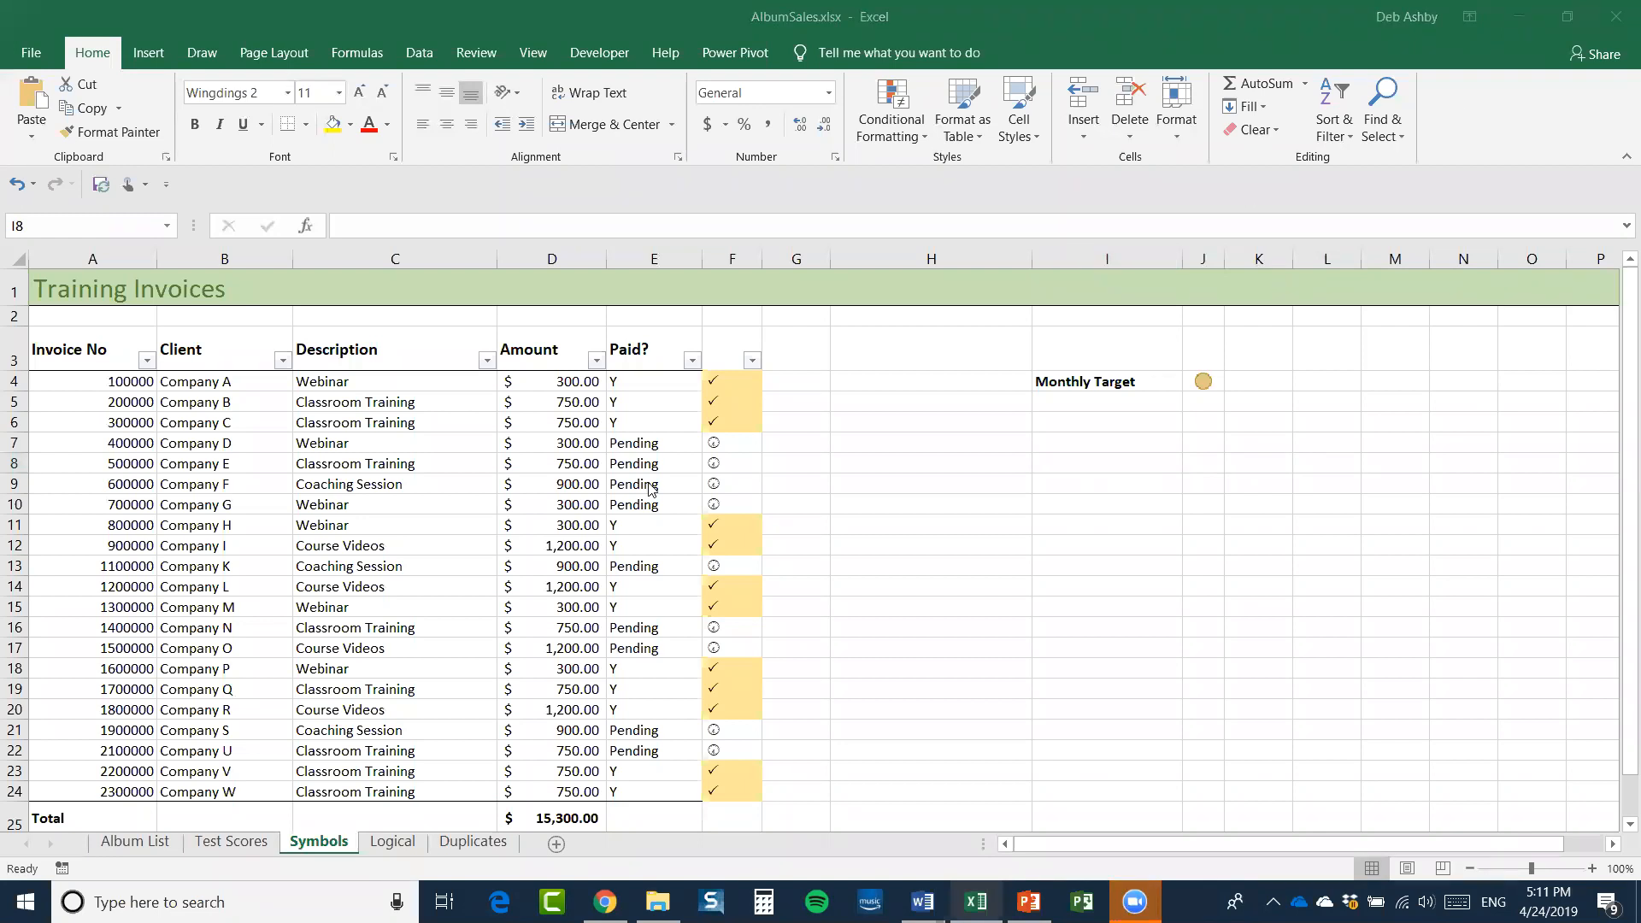
{"action": "left_click", "coordinate": [643, 444]}
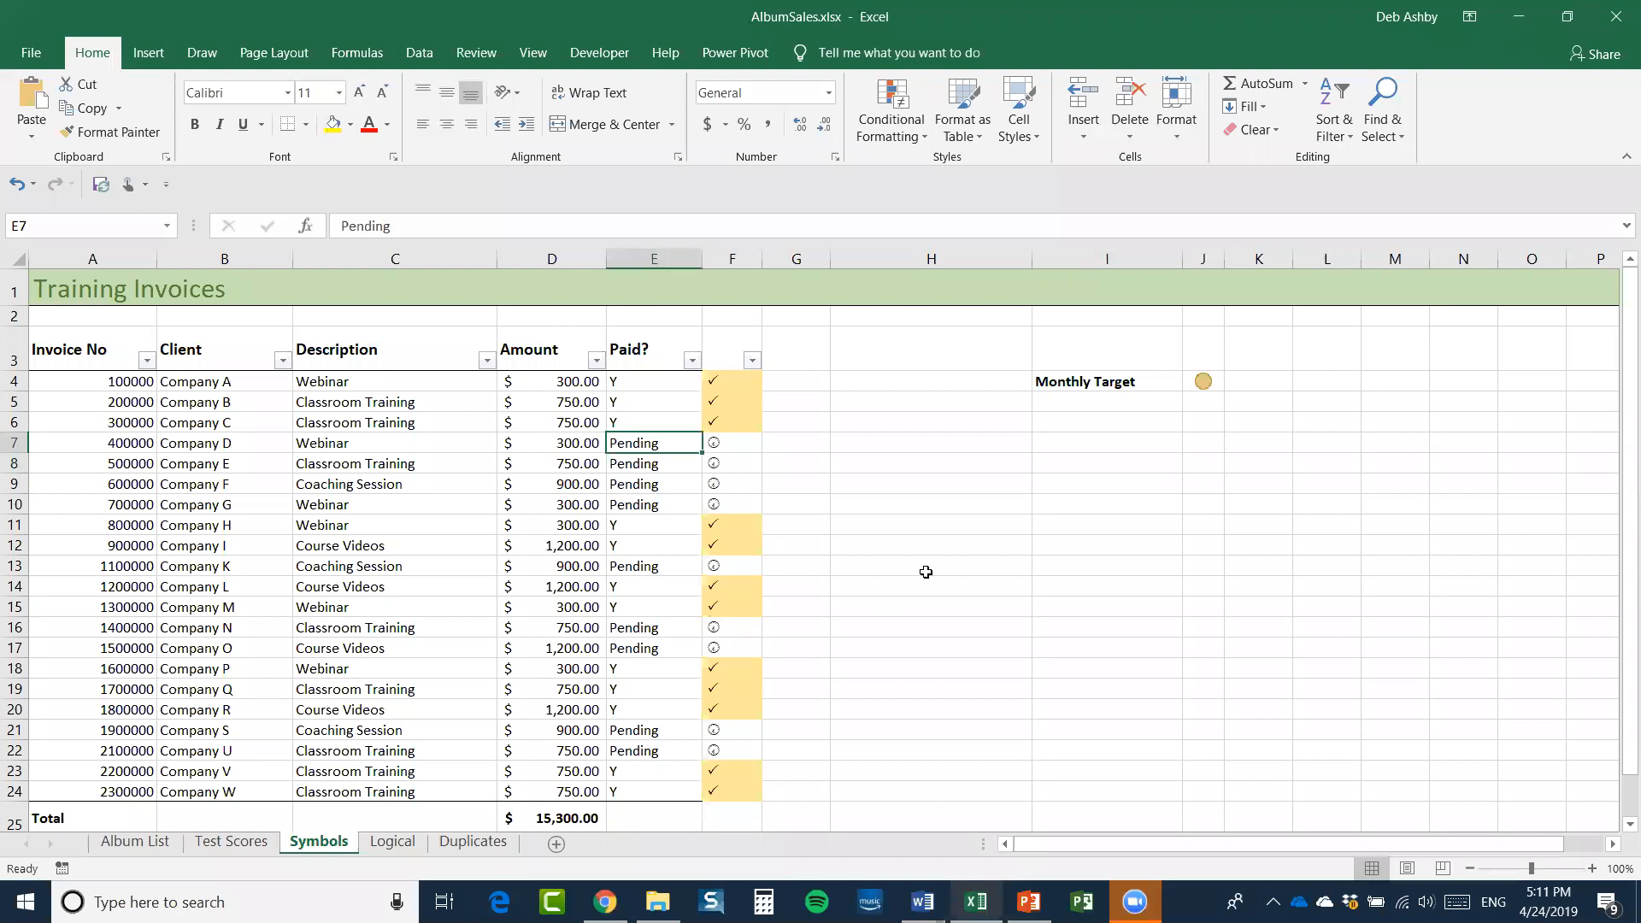
{"action": "left_click", "coordinate": [1069, 480]}
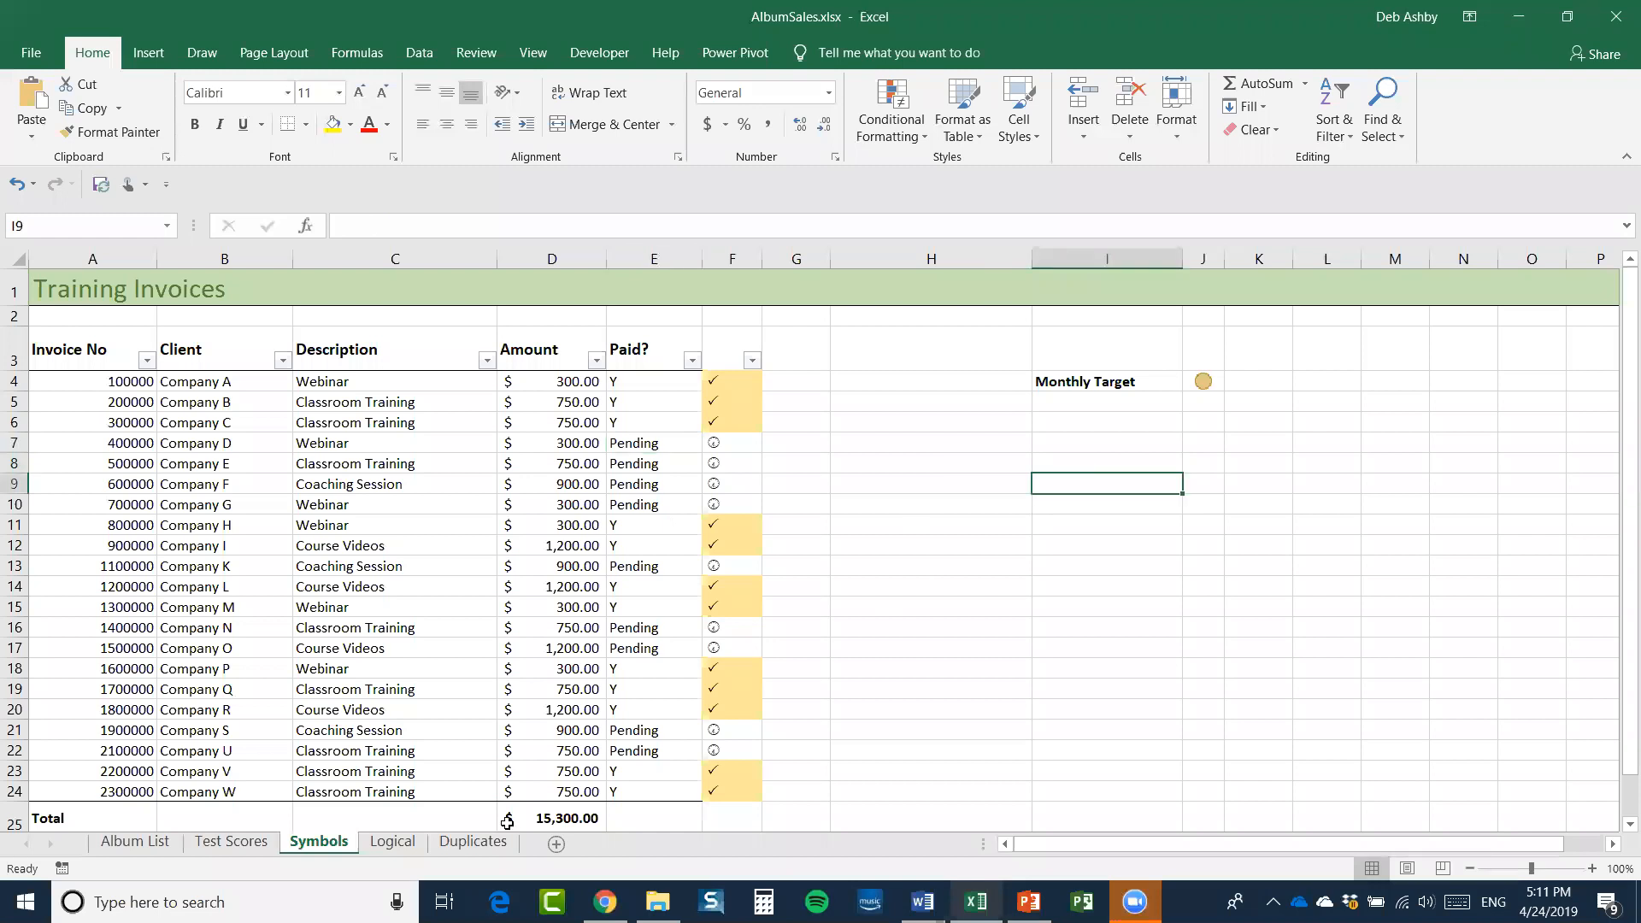
Switch to the Logical sheet with the product price, units and profit table
{"action": "left_click", "coordinate": [392, 842]}
{"action": "left_click", "coordinate": [1118, 389]}
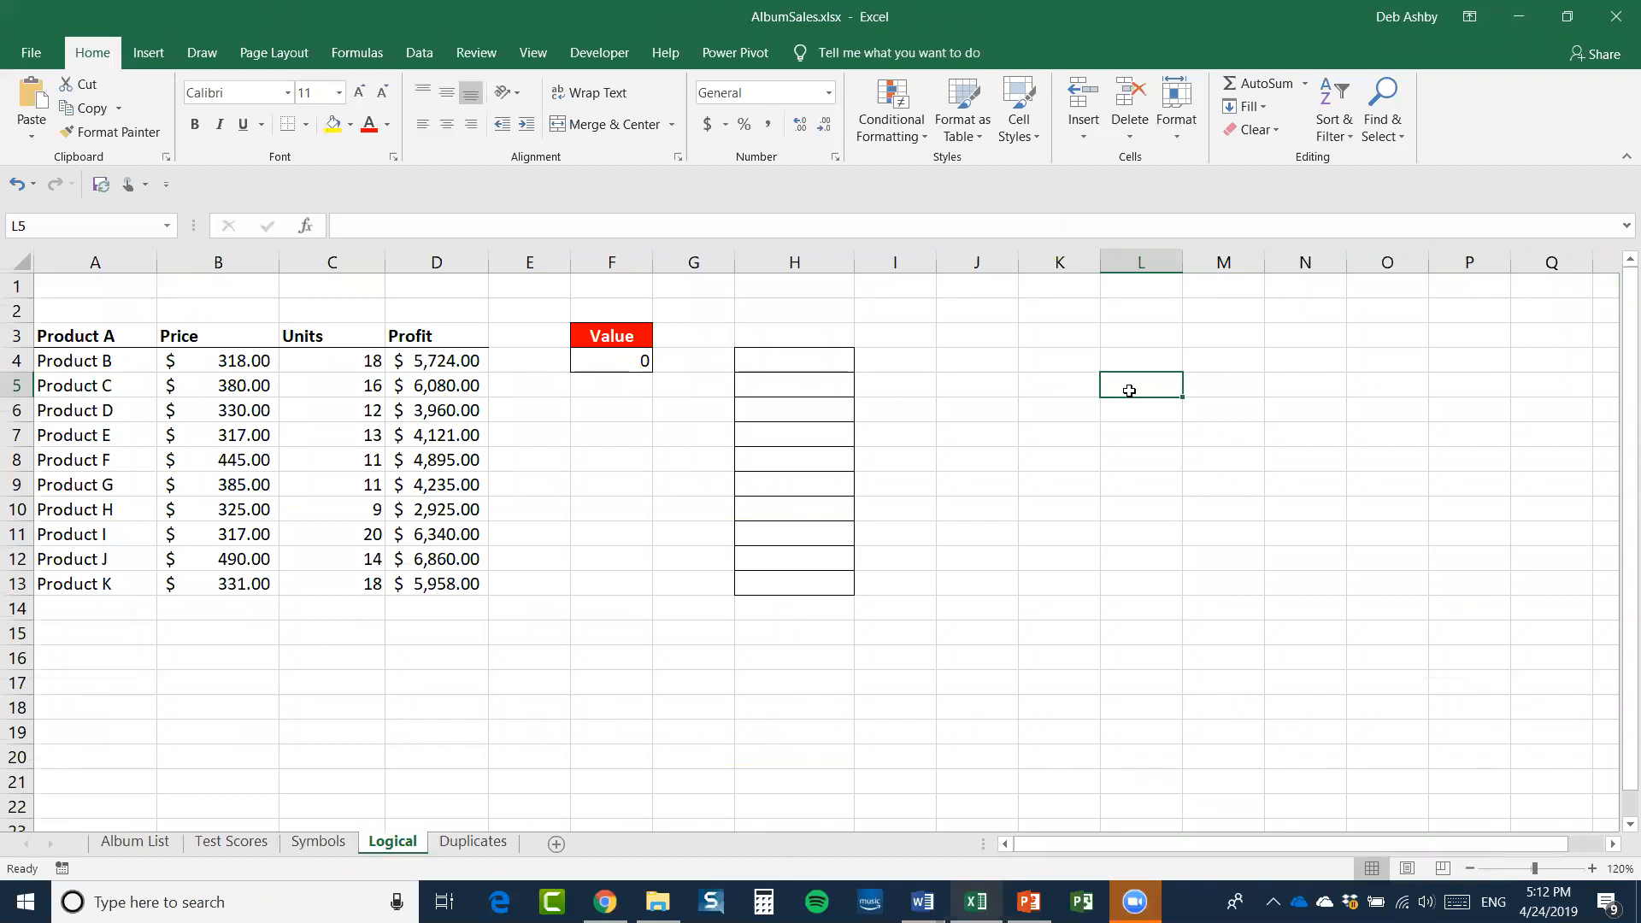
{"action": "left_click", "coordinate": [798, 366]}
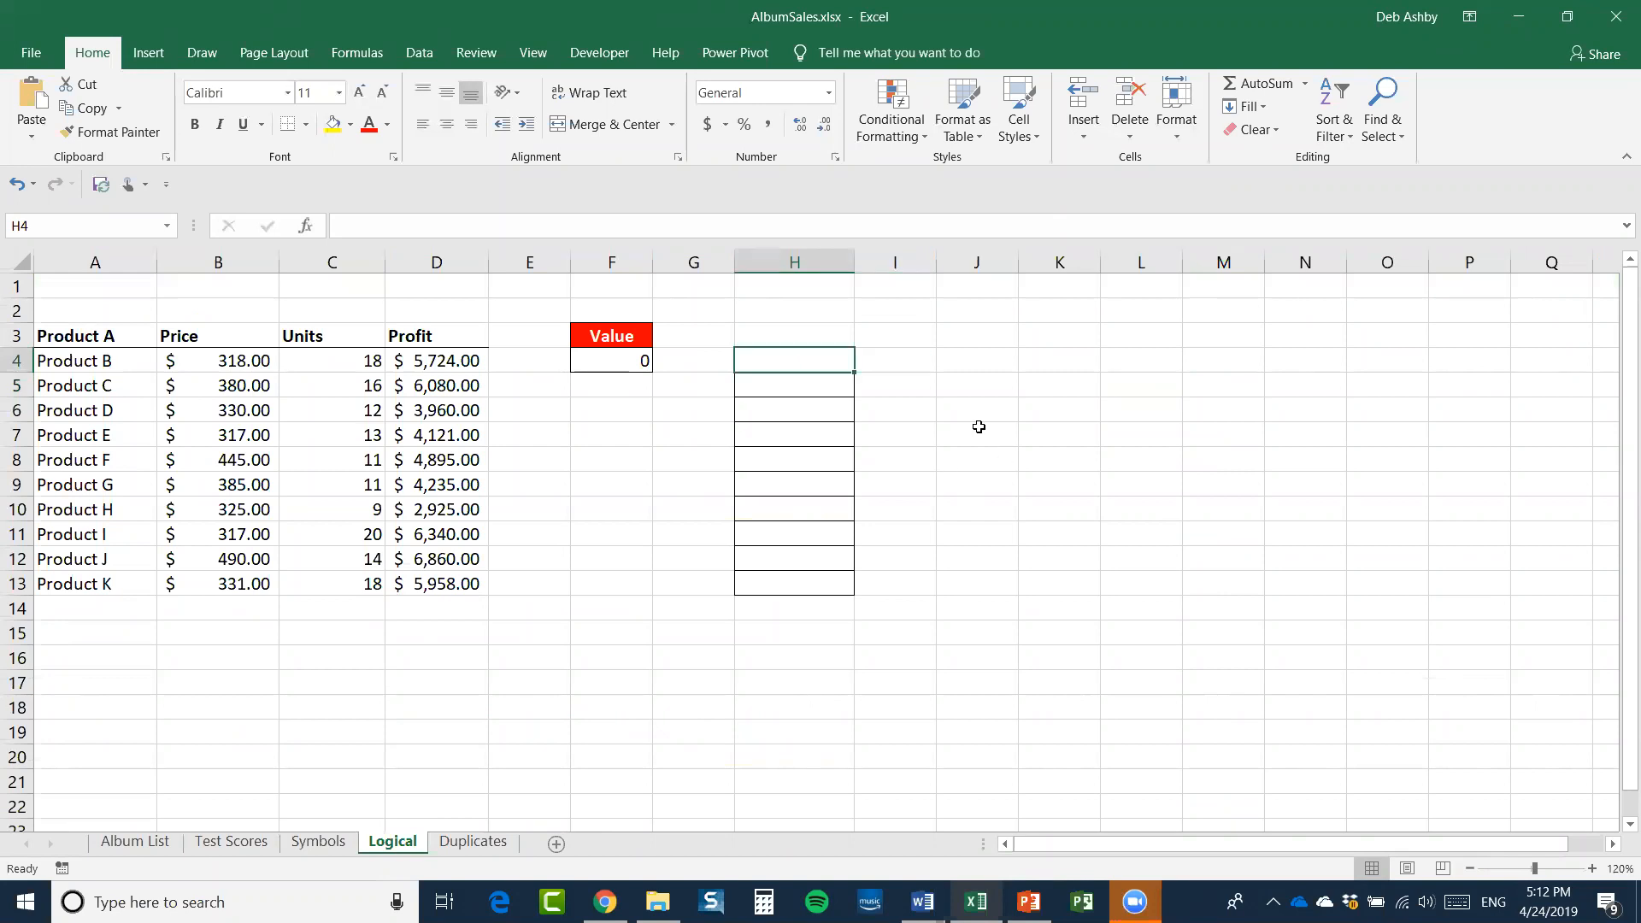
{"action": "left_click", "coordinate": [978, 427]}
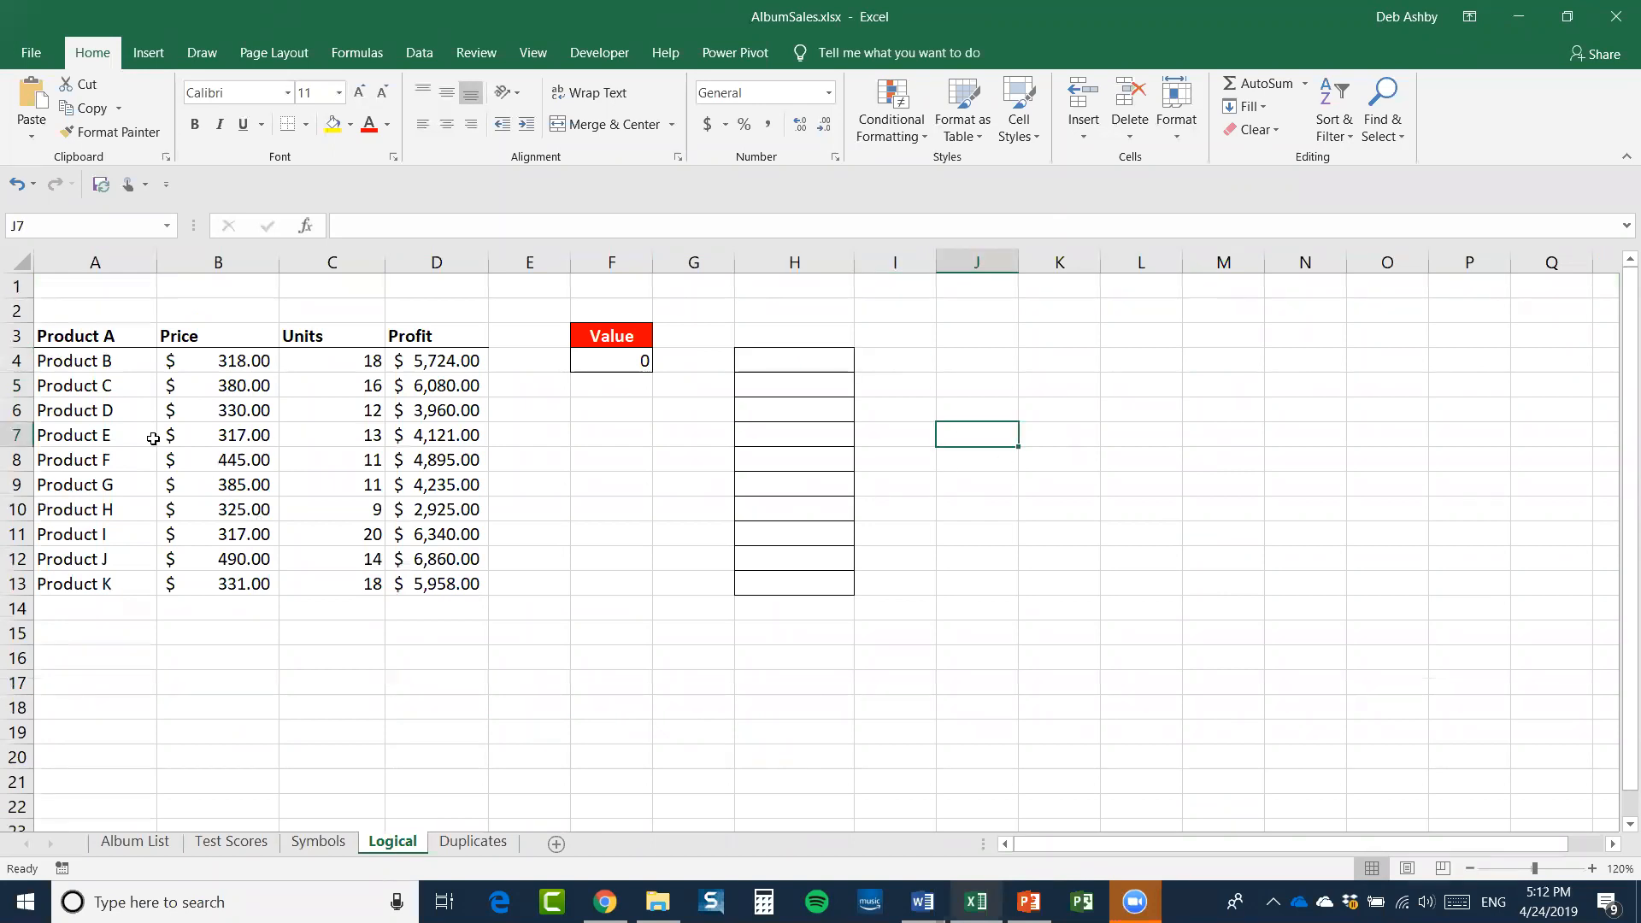
Review the product, price, units and profit columns, the profit formula in D4, and the Value cell F4
{"action": "left_click", "coordinate": [101, 365]}
{"action": "left_click_drag", "start_coordinate": [99, 376], "coordinate": [101, 588]}
{"action": "left_click_drag", "start_coordinate": [218, 361], "coordinate": [228, 578]}
{"action": "left_click_drag", "start_coordinate": [330, 359], "coordinate": [337, 575]}
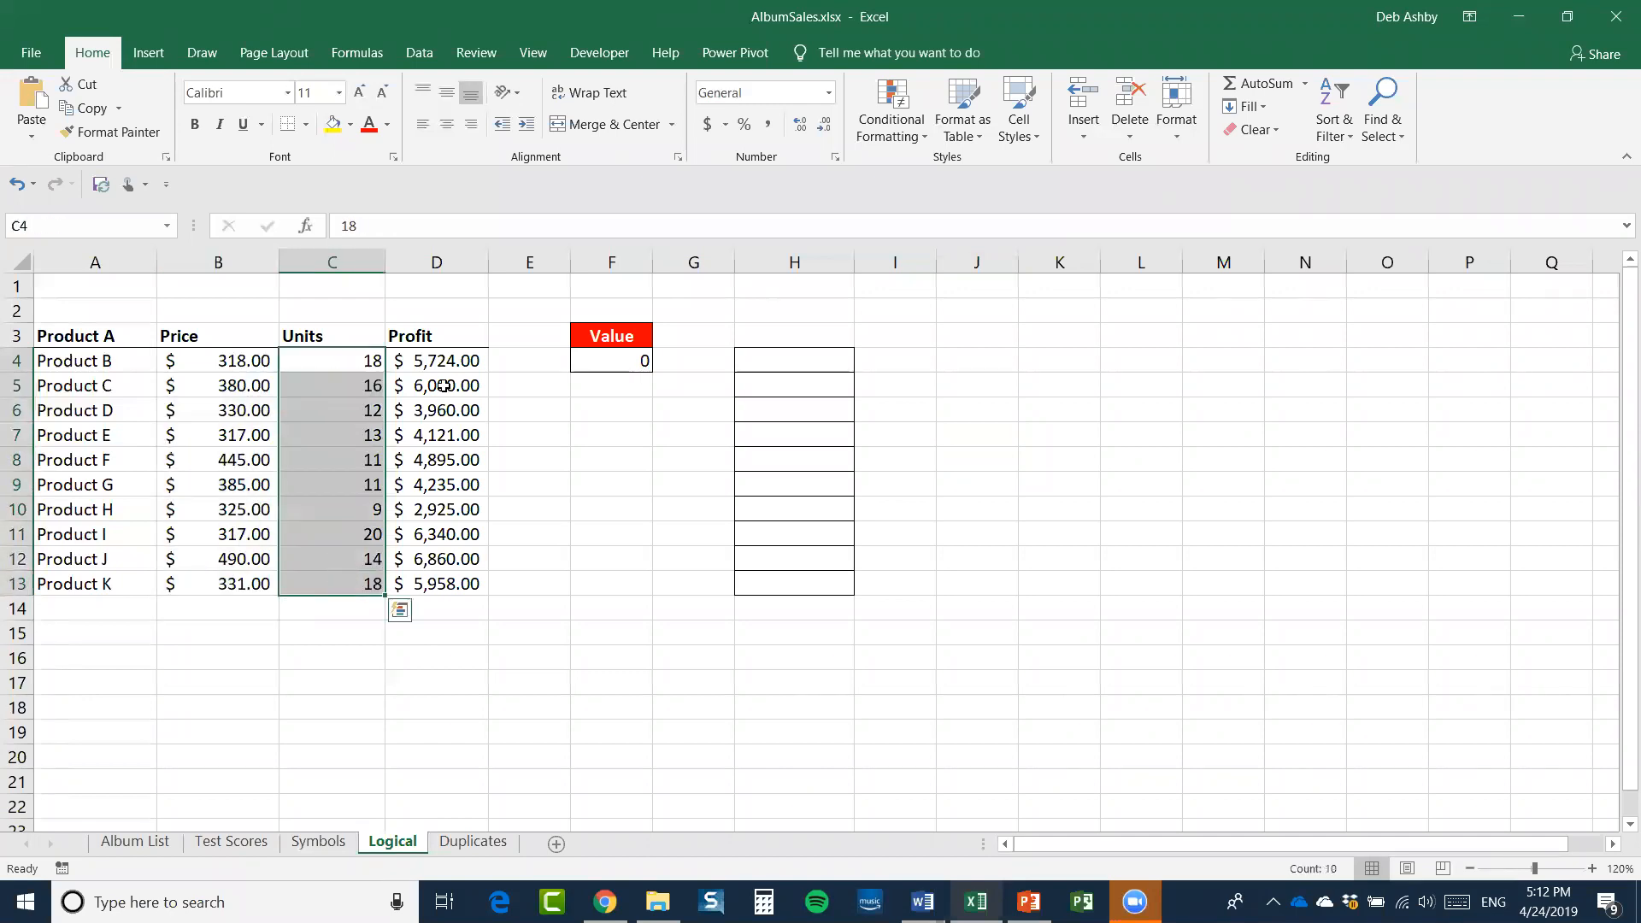
{"action": "key", "text": "Right"}
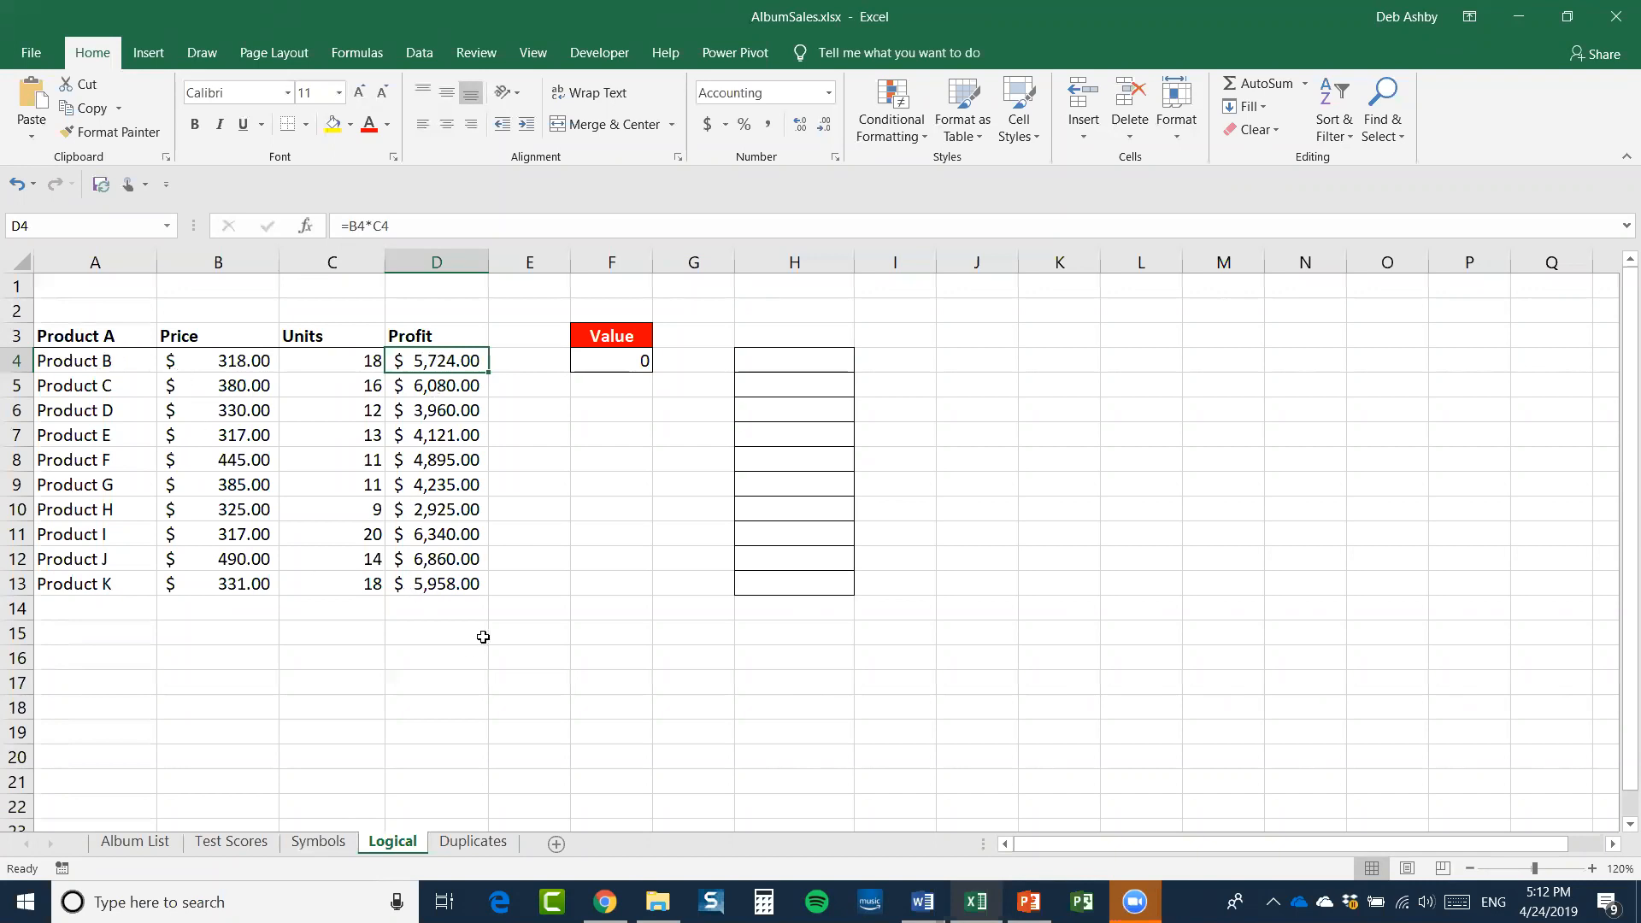
{"action": "left_click", "coordinate": [591, 464]}
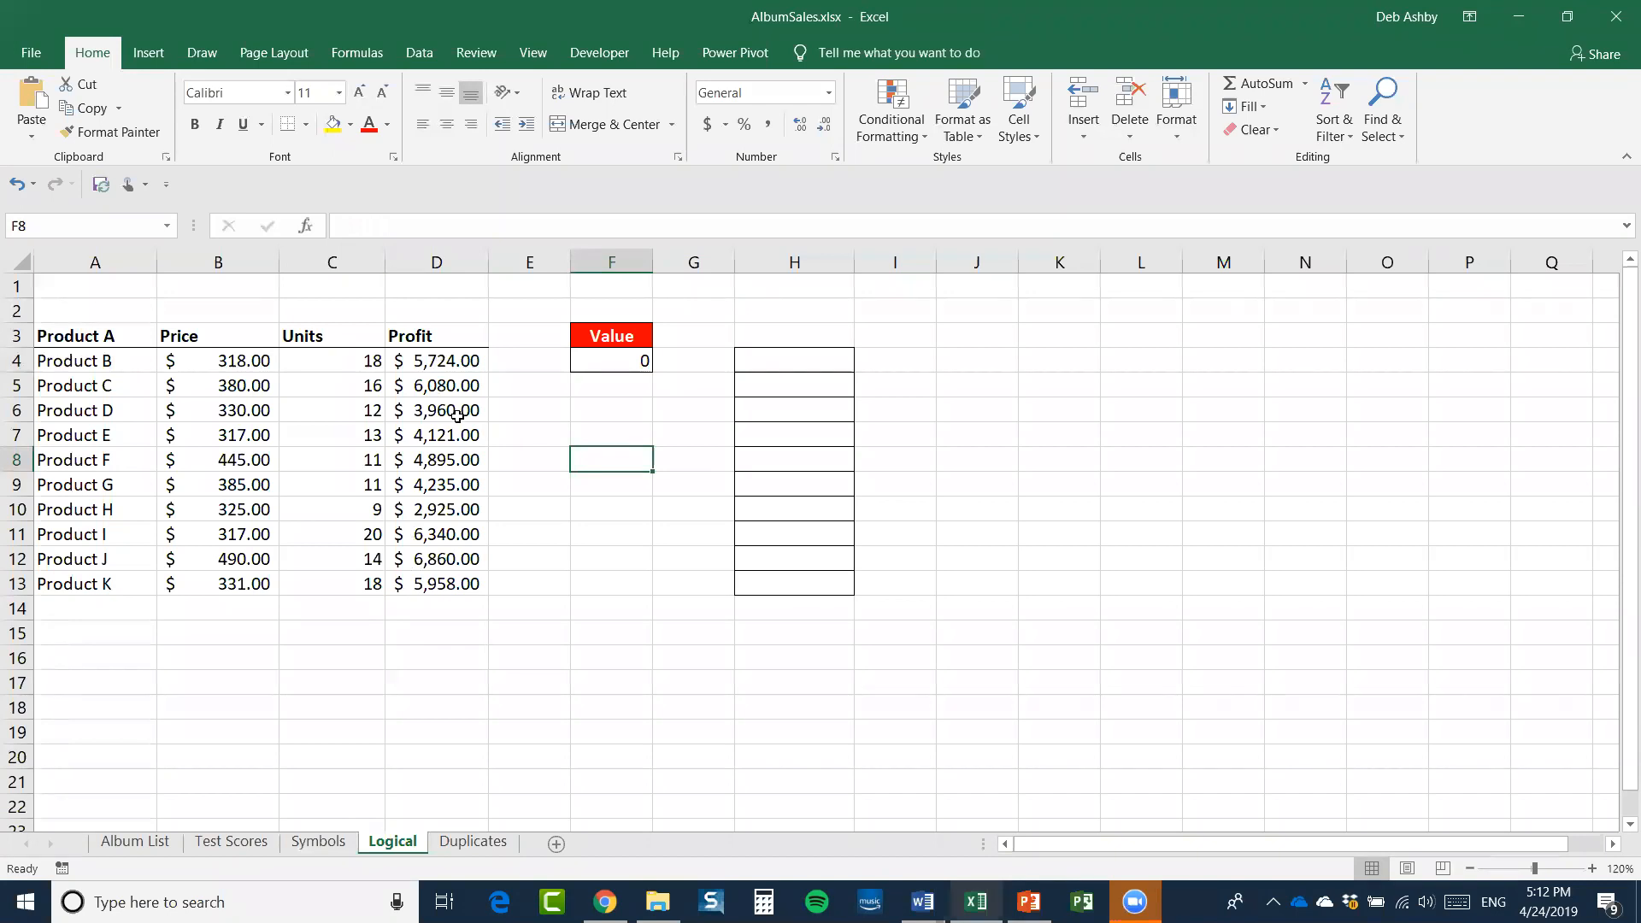
{"action": "left_click", "coordinate": [589, 360]}
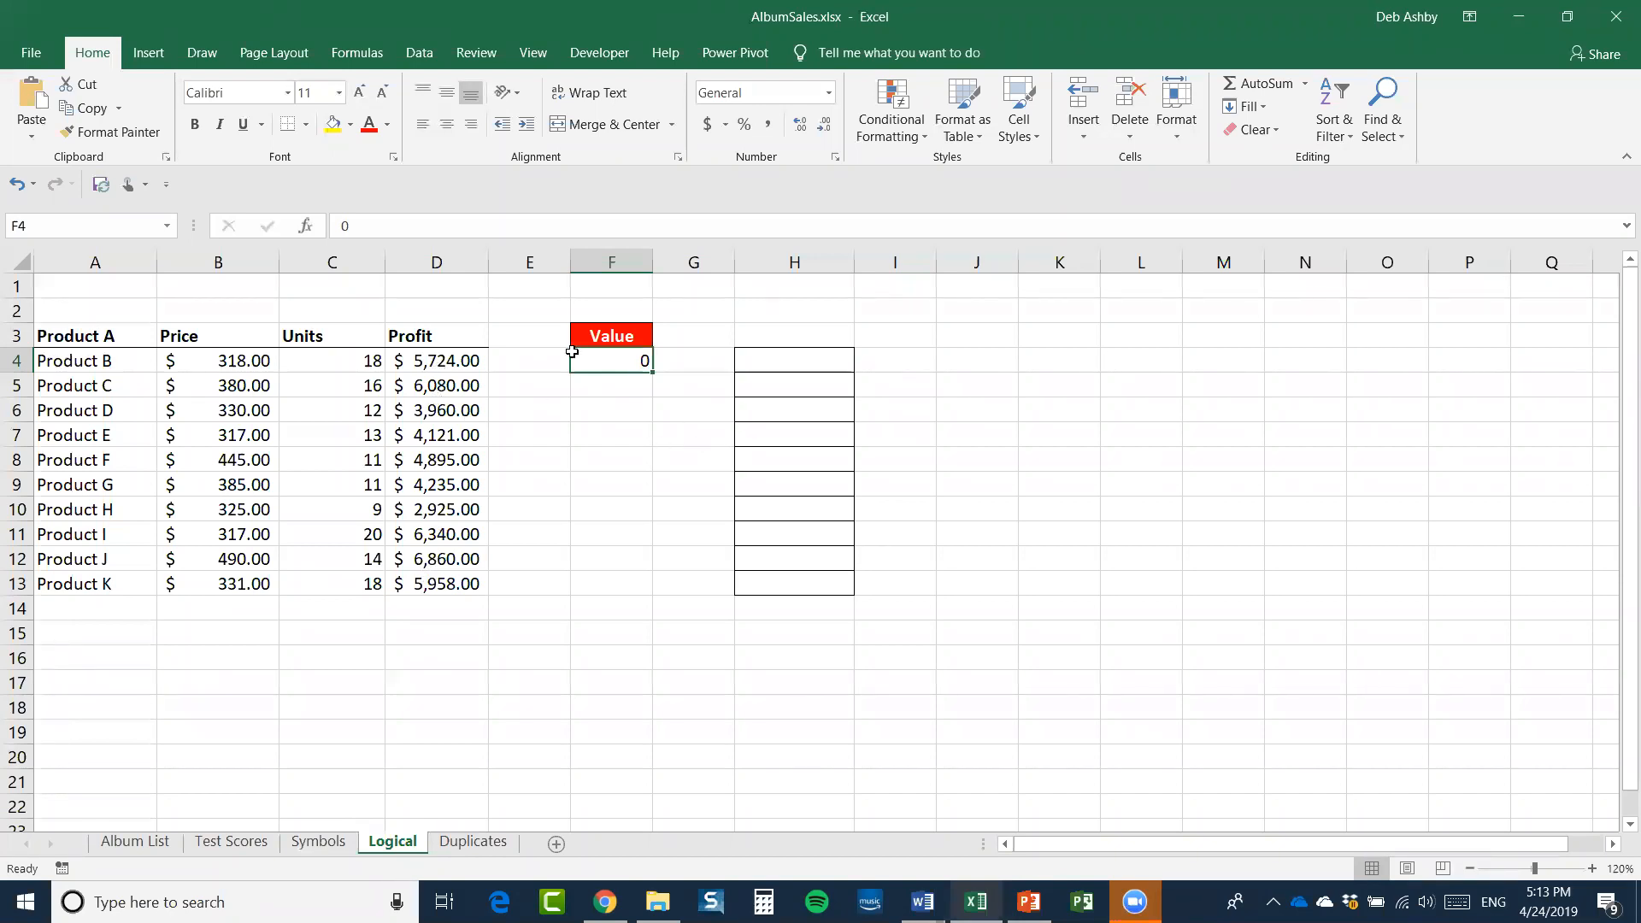
Enter the logical test =D4>=$F$4 in H4, with an absolute reference to the Value cell
{"action": "left_click", "coordinate": [774, 361]}
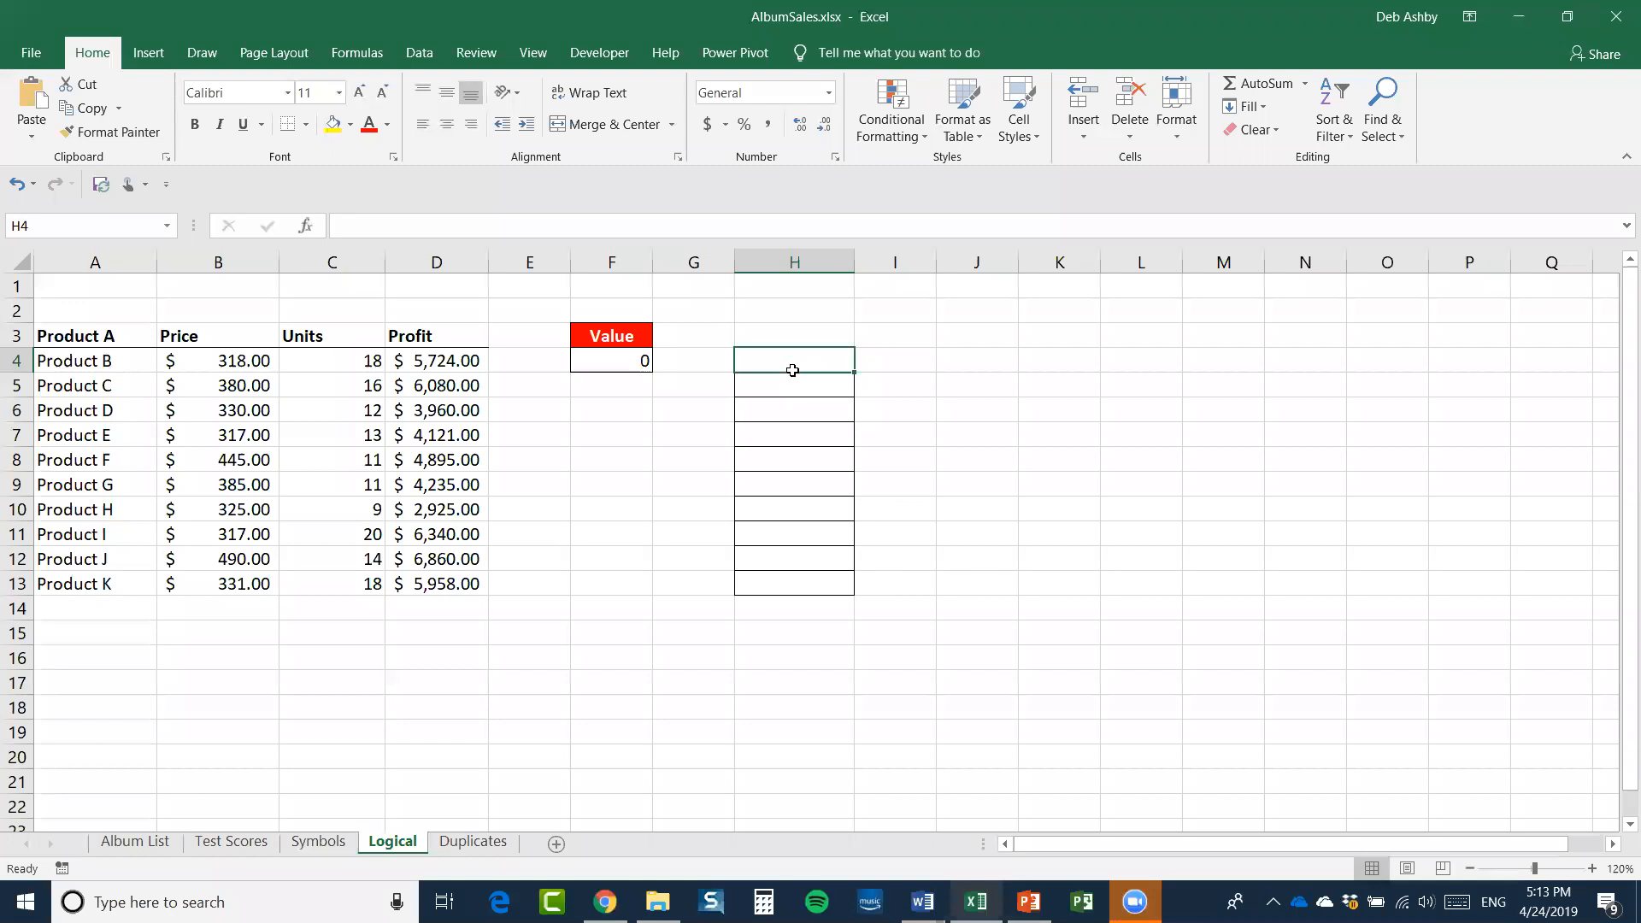
{"action": "left_click_drag", "start_coordinate": [792, 370], "coordinate": [798, 579]}
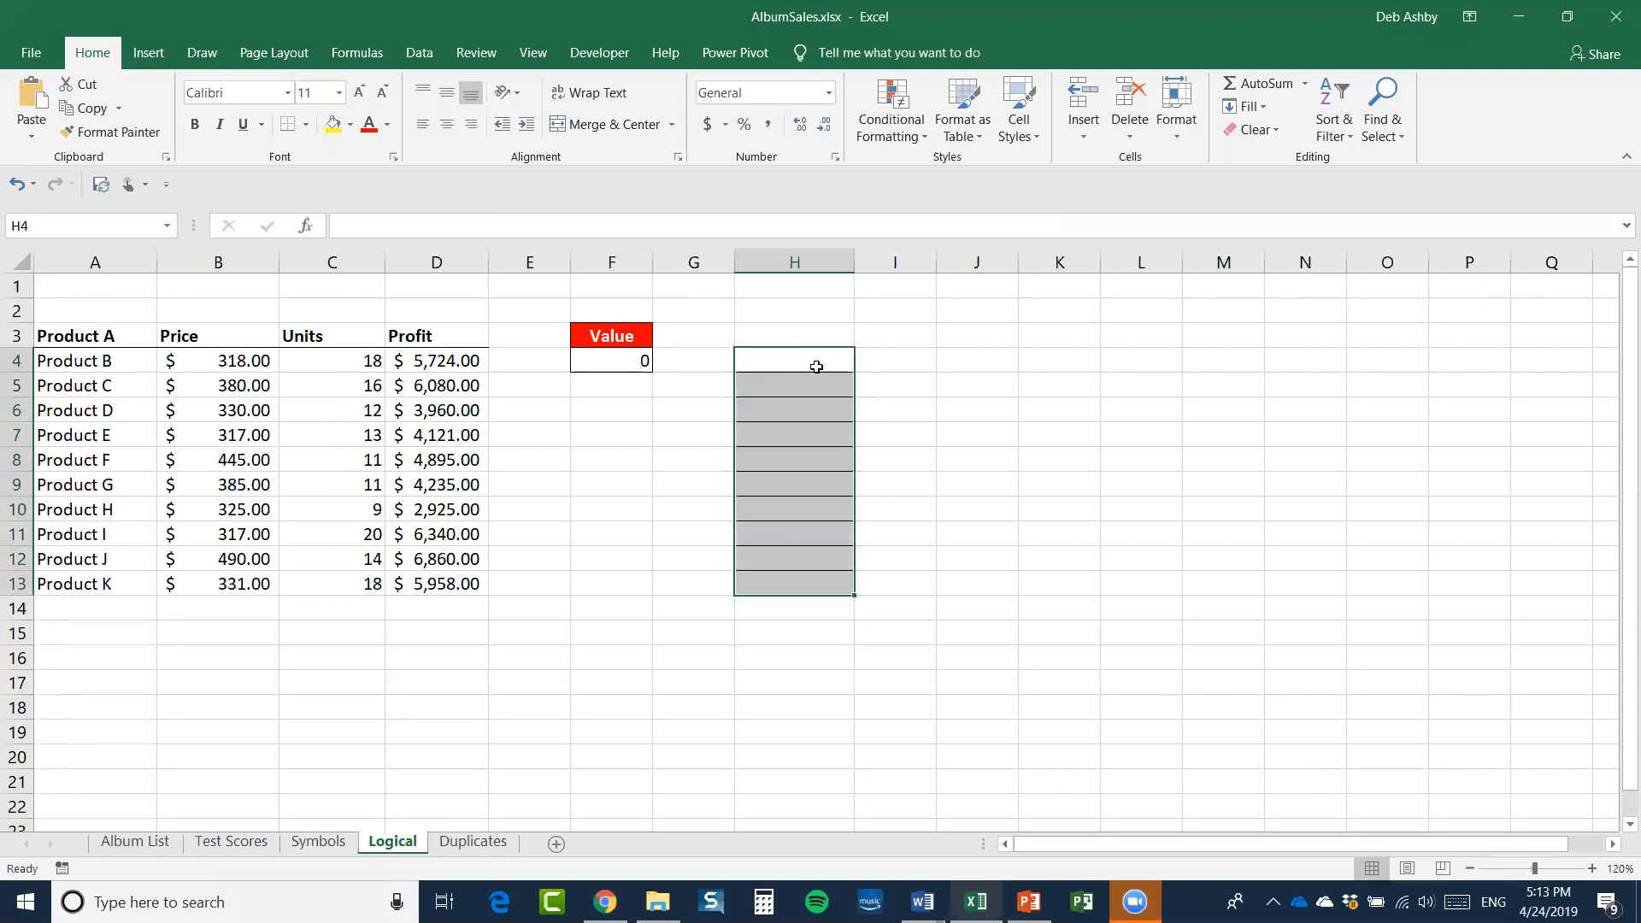
{"action": "left_click", "coordinate": [816, 366]}
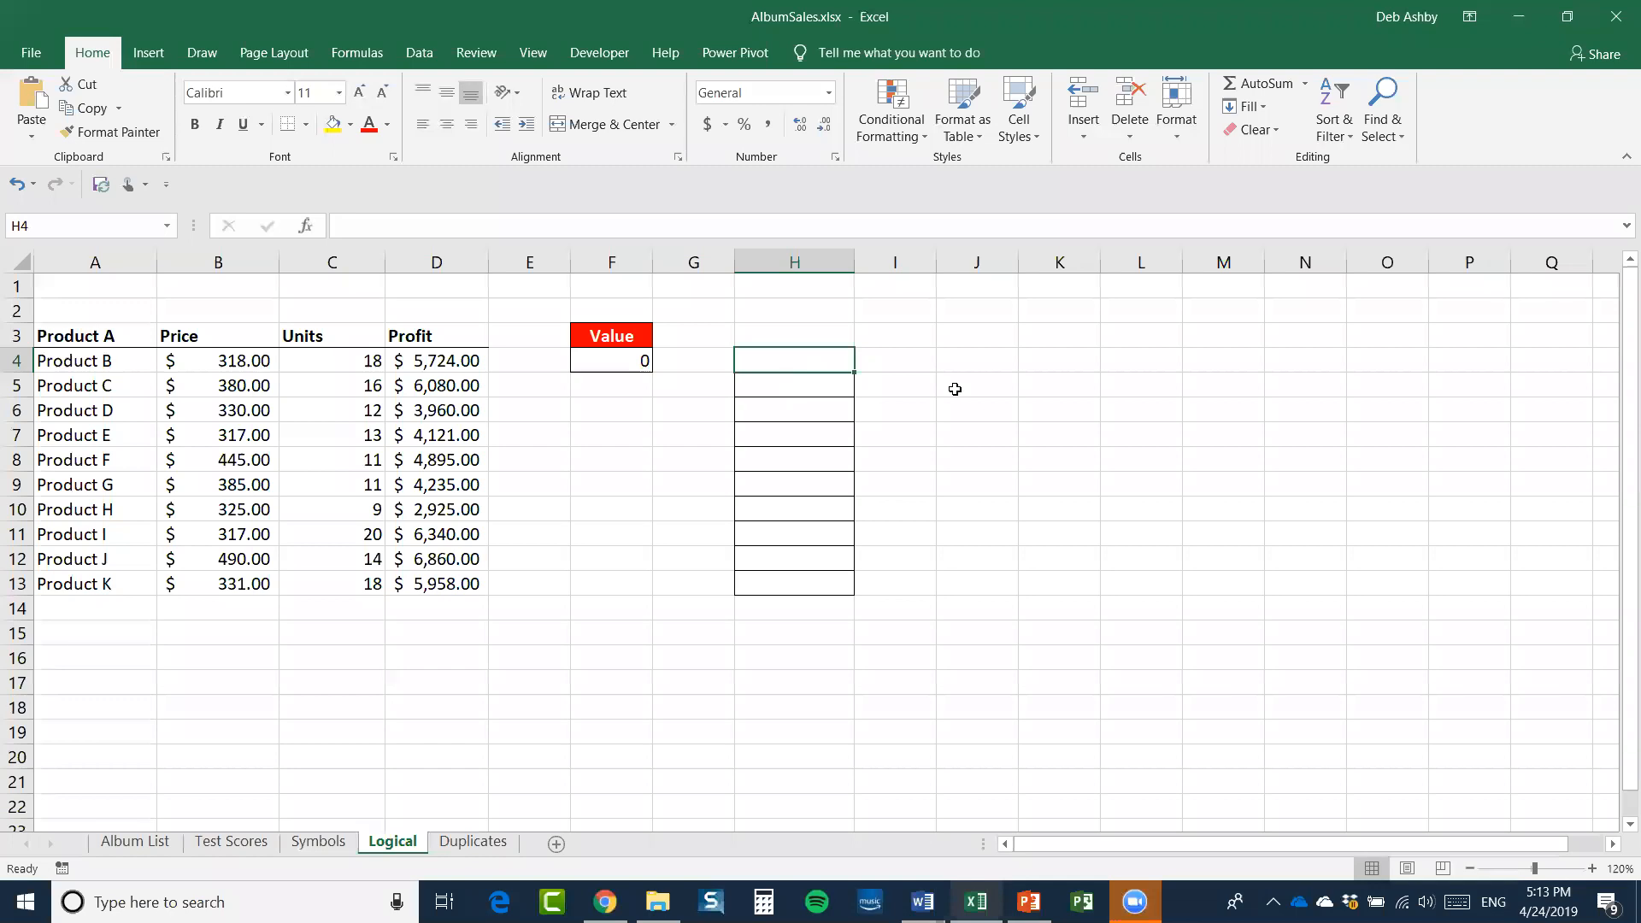
{"action": "type", "text": "="}
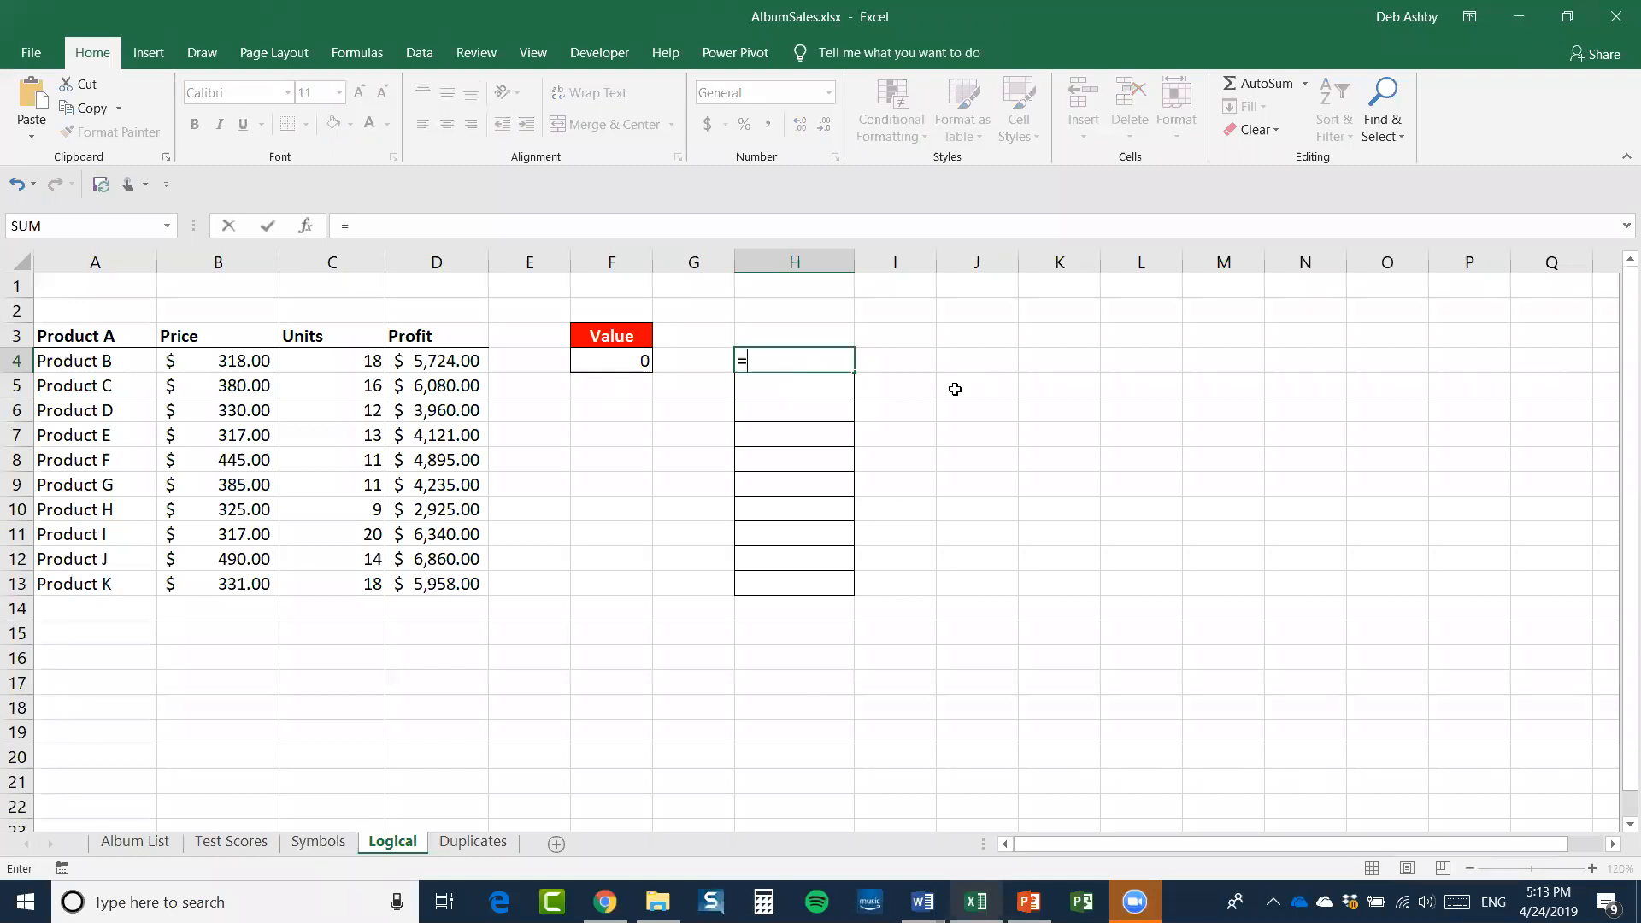
{"action": "left_click", "coordinate": [453, 361]}
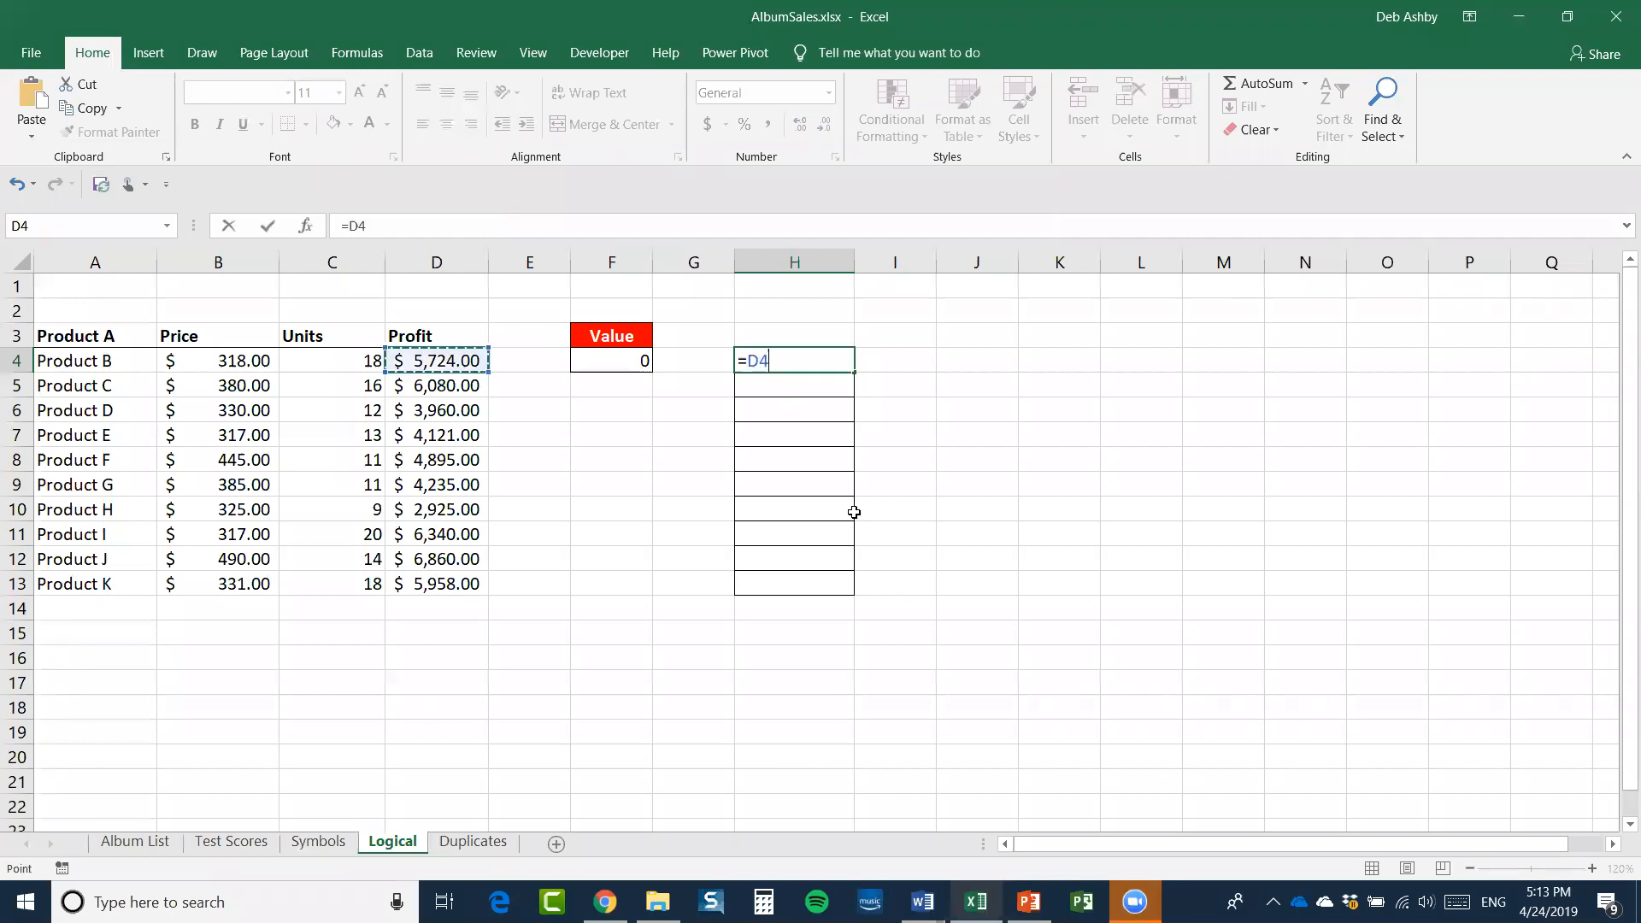
{"action": "type", "text": ">="}
{"action": "left_click", "coordinate": [625, 356]}
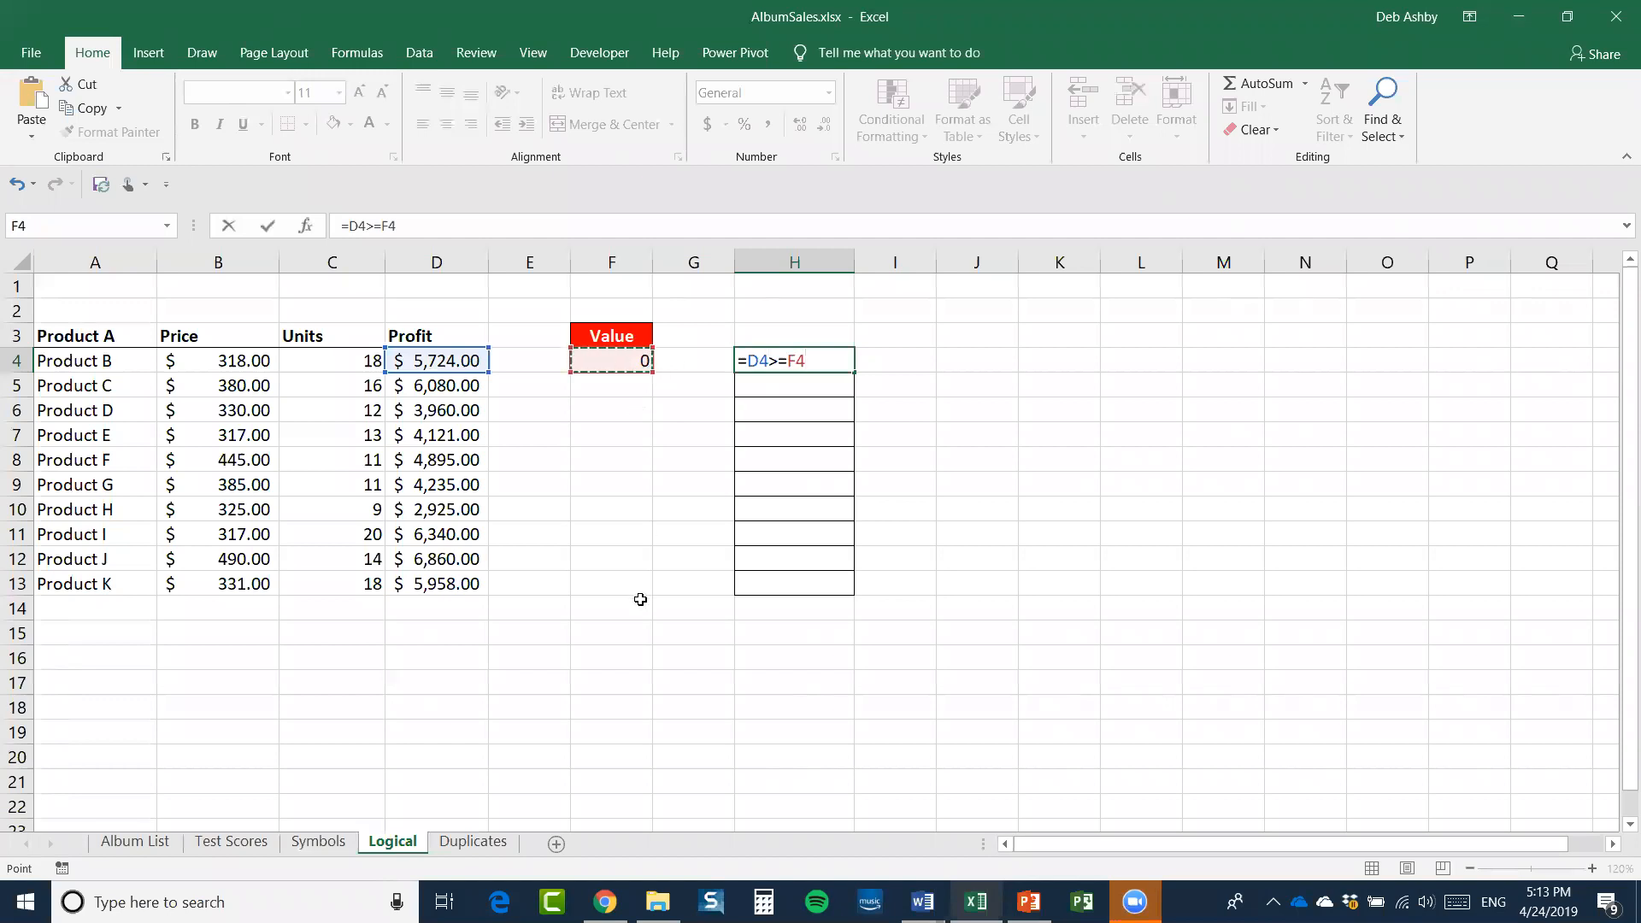
{"action": "left_click", "coordinate": [787, 361]}
{"action": "key", "text": "F4"}
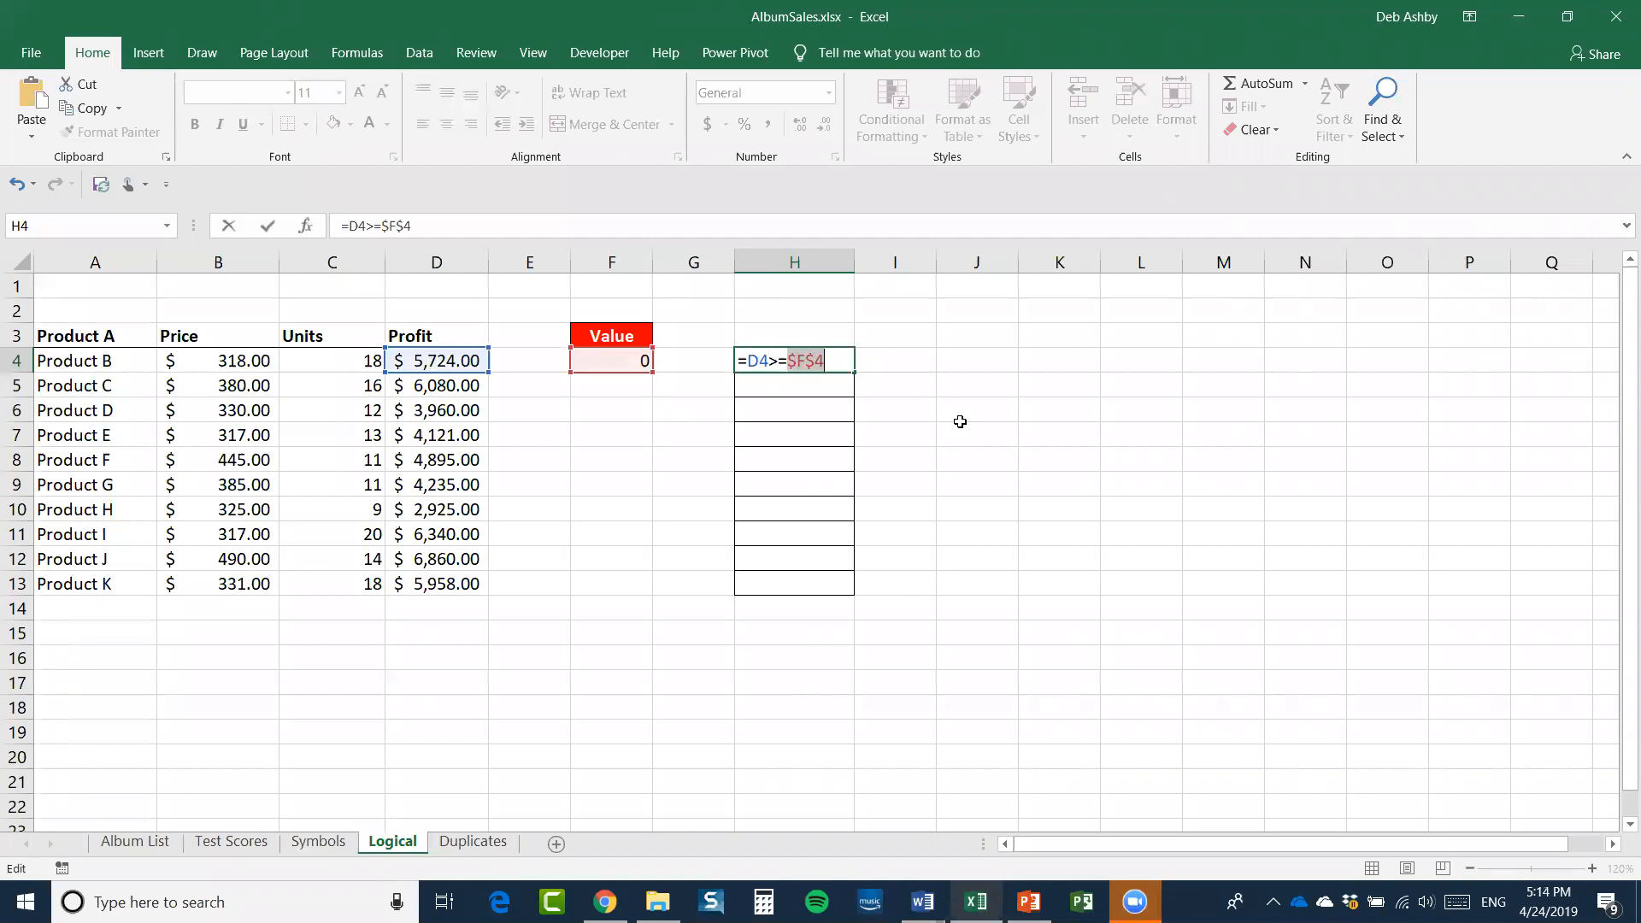
{"action": "left_click", "coordinate": [838, 360]}
{"action": "key", "text": "Return"}
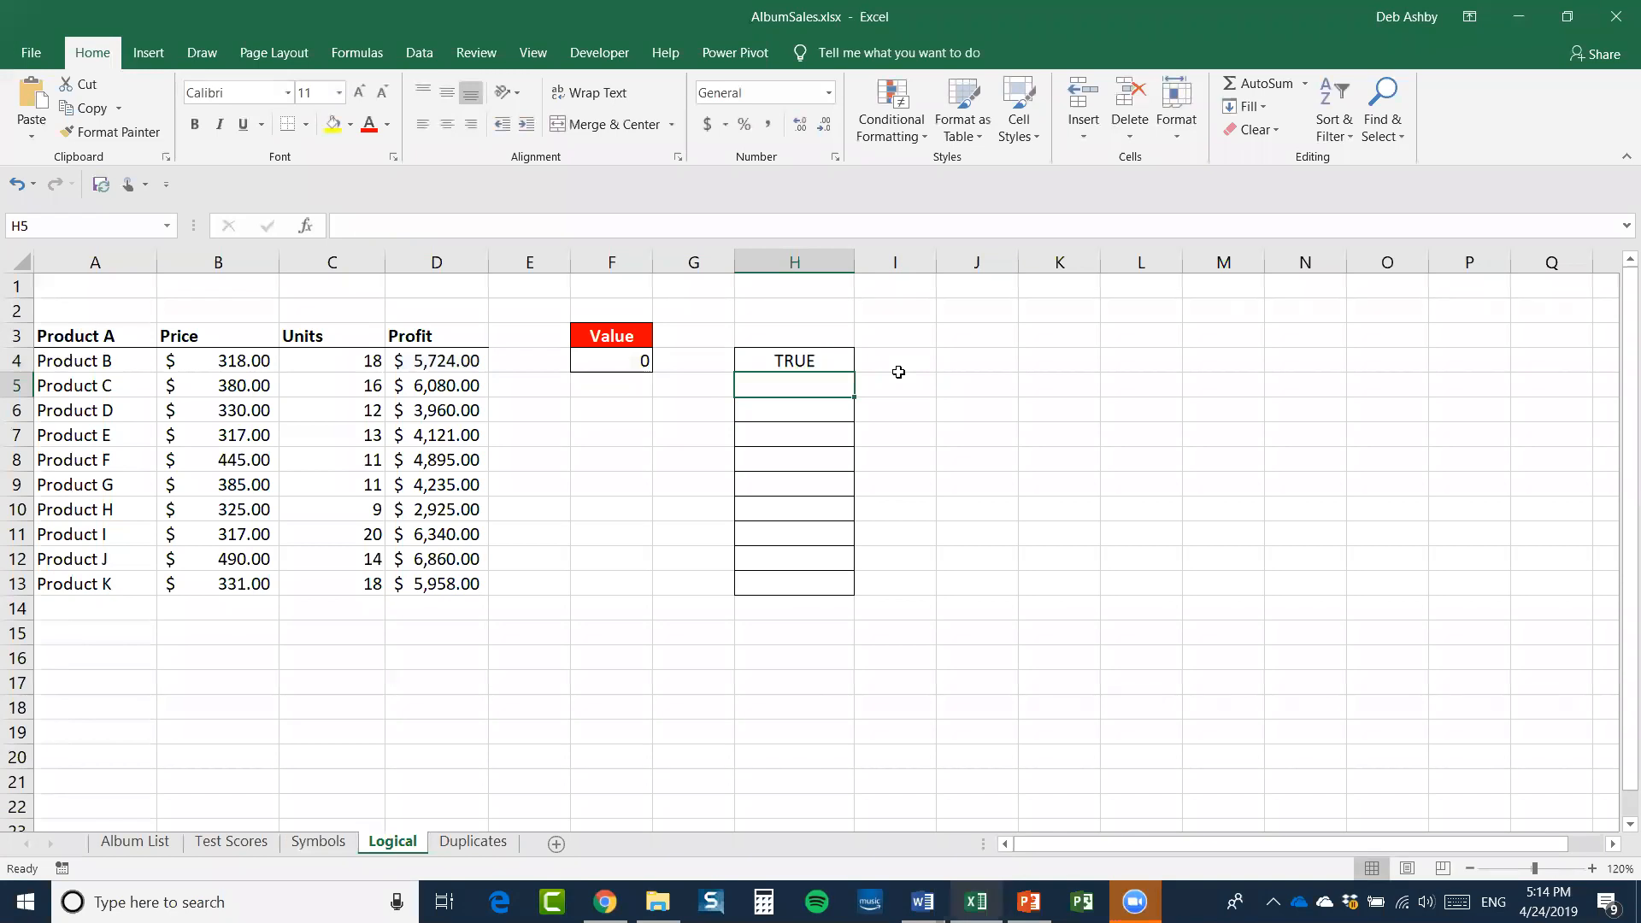
Copy the logical test from H4 down through H13
{"action": "left_click", "coordinate": [819, 359]}
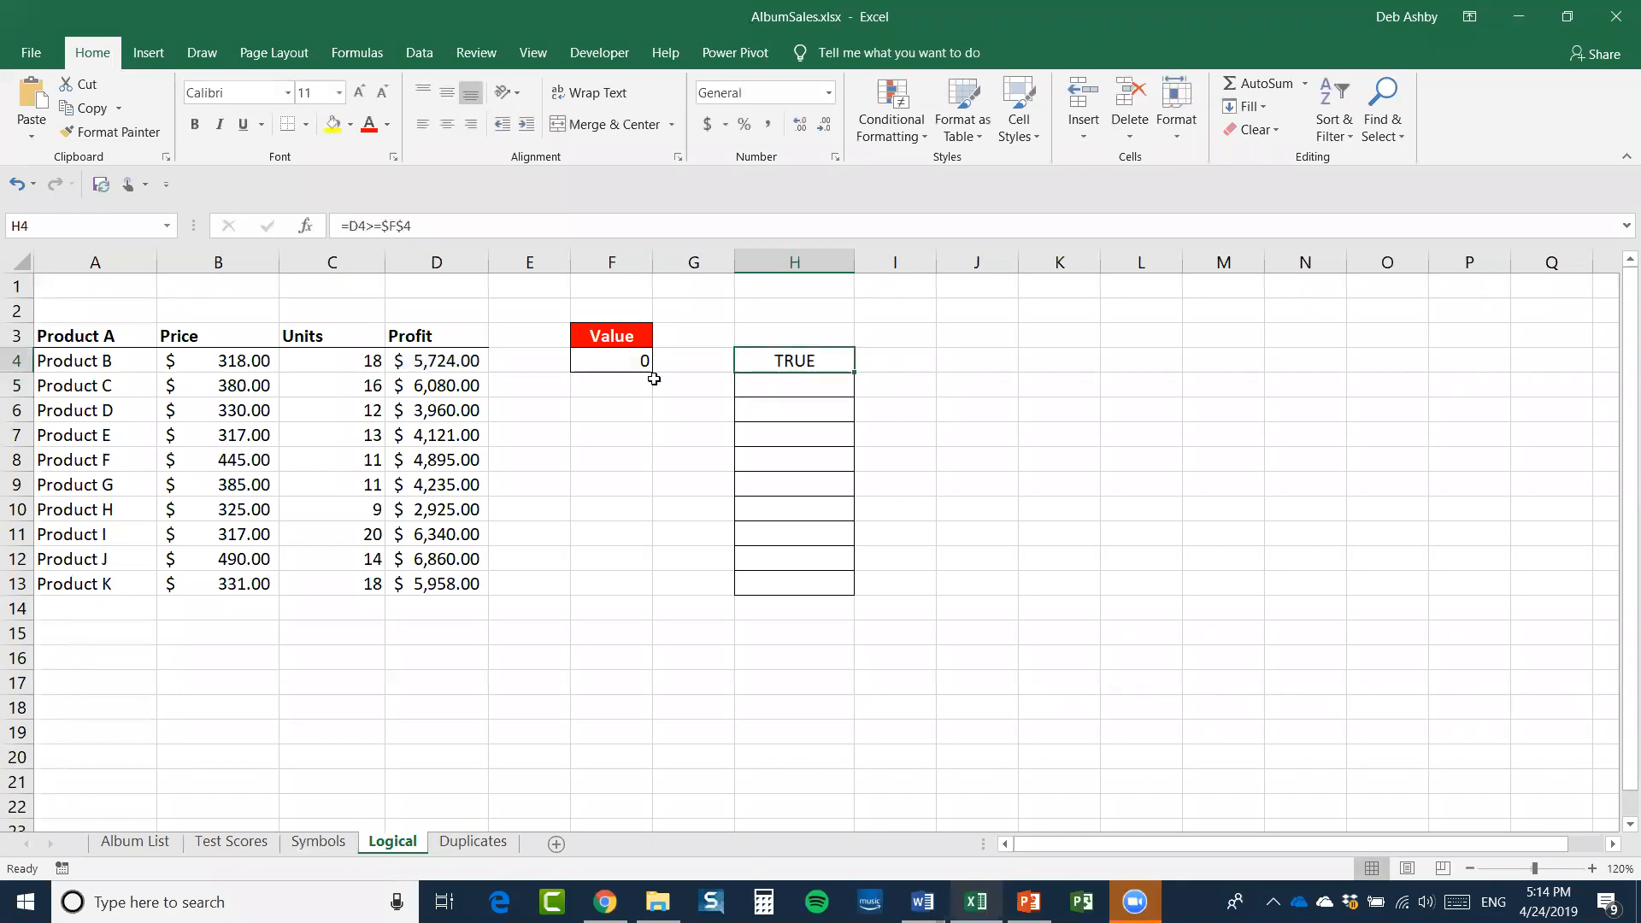
{"action": "left_click_drag", "start_coordinate": [855, 370], "coordinate": [850, 590]}
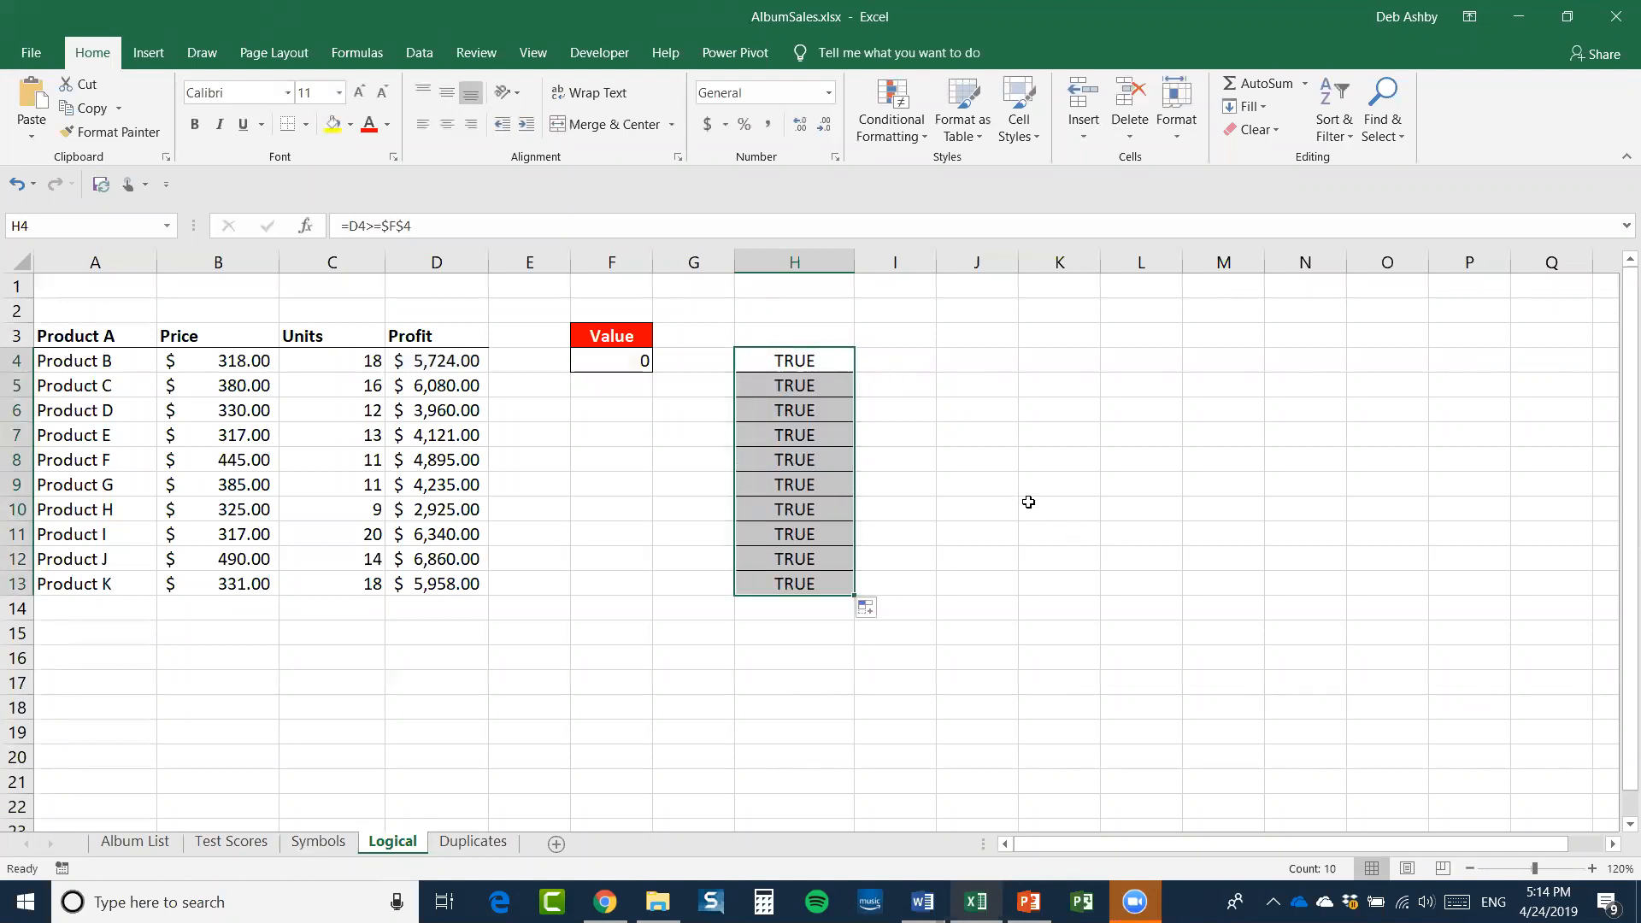
{"action": "left_click", "coordinate": [801, 389]}
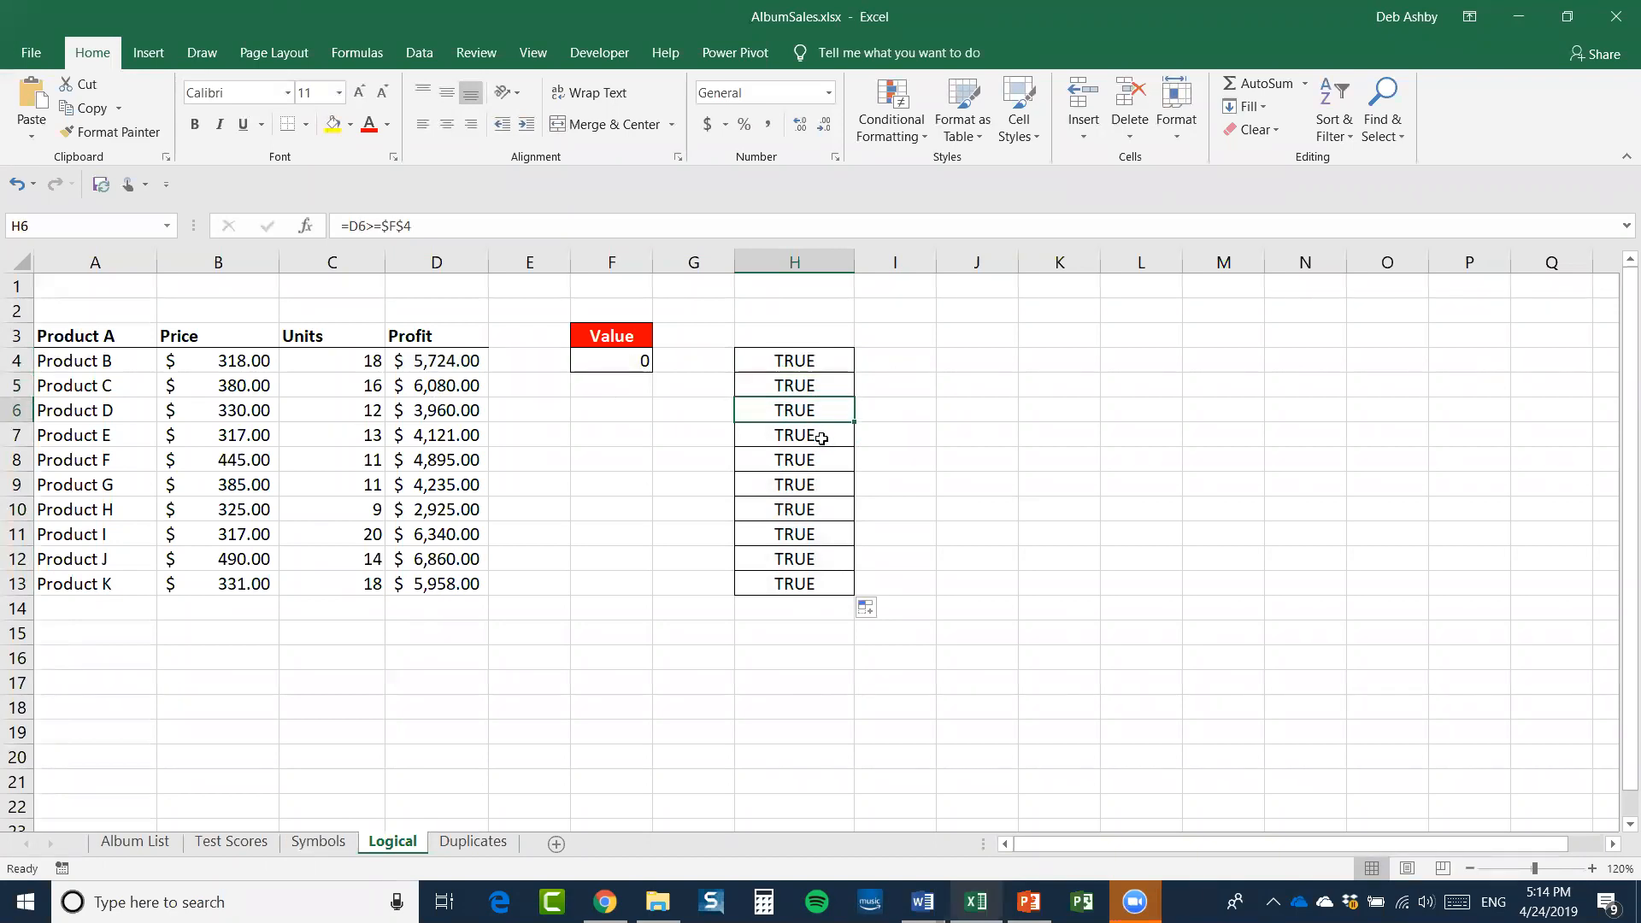
Compare the logical test results in column H with the Profit column and the Value cell F4
{"action": "left_click", "coordinate": [812, 361]}
{"action": "left_click_drag", "start_coordinate": [812, 471], "coordinate": [809, 559]}
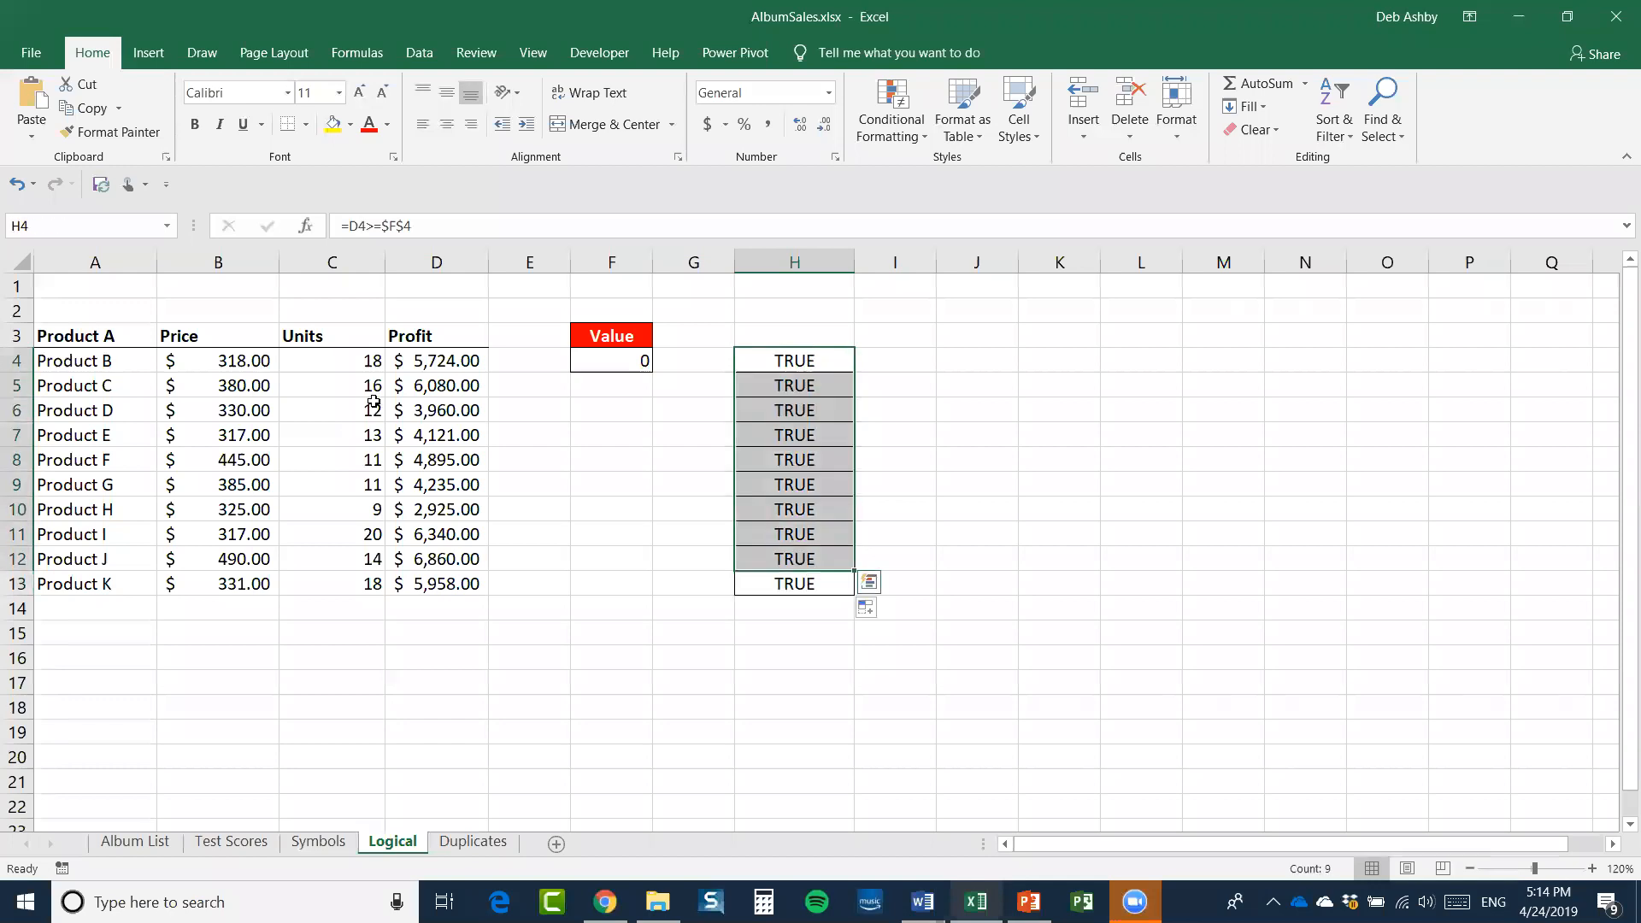
{"action": "left_click_drag", "start_coordinate": [444, 359], "coordinate": [433, 584]}
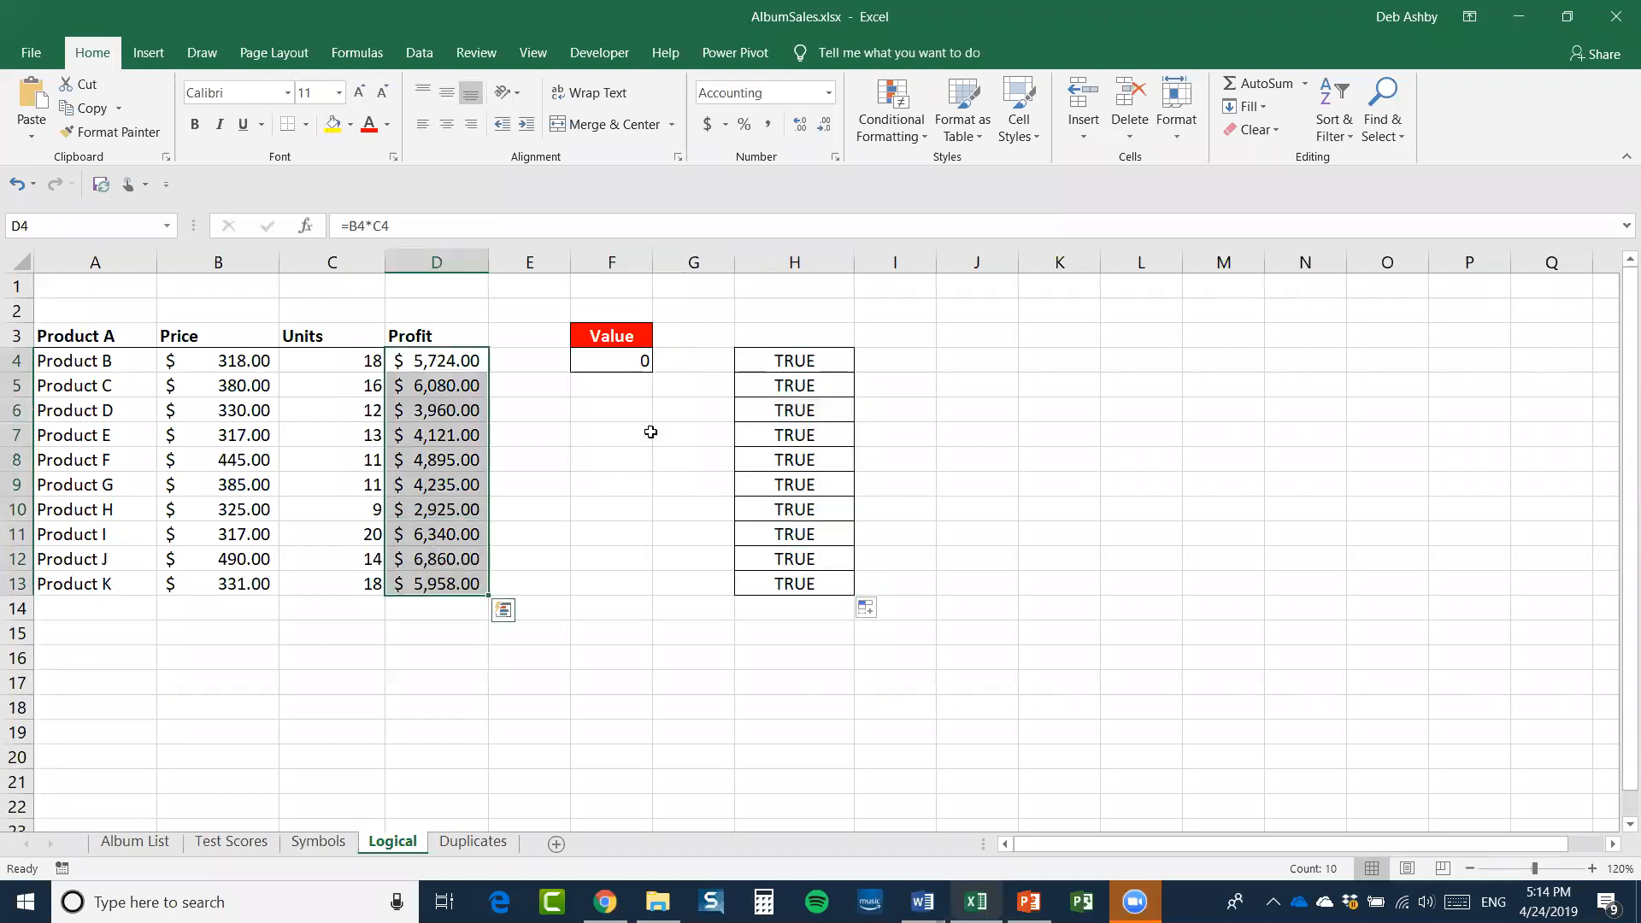
{"action": "left_click", "coordinate": [611, 360]}
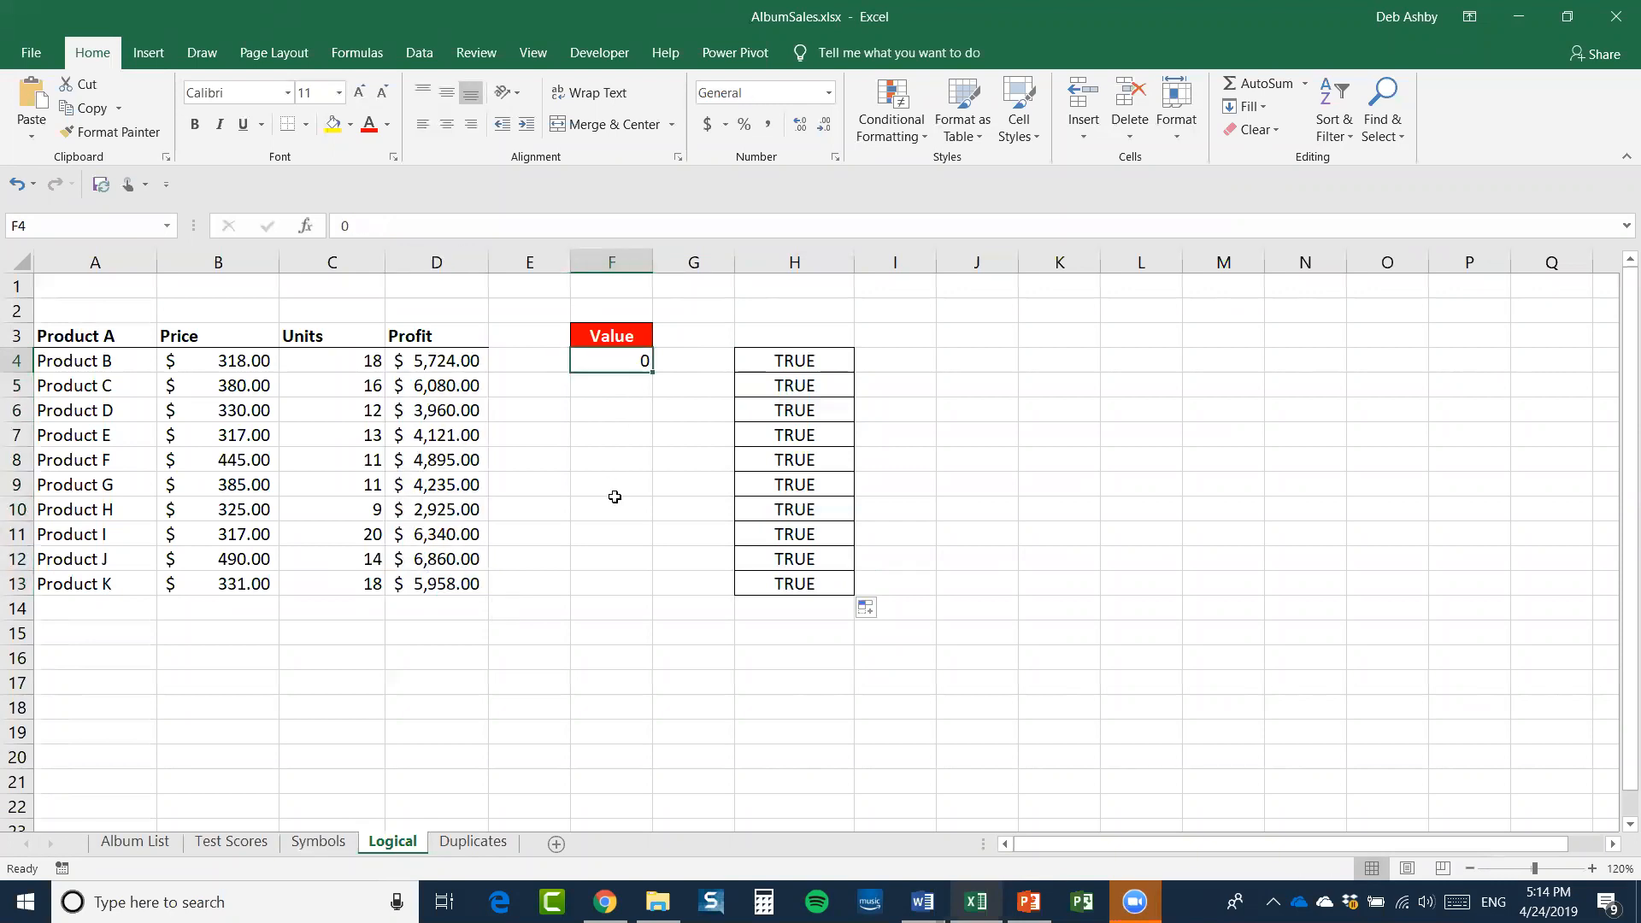
{"action": "left_click", "coordinate": [790, 366]}
{"action": "left_click", "coordinate": [610, 361]}
{"action": "left_click_drag", "start_coordinate": [448, 359], "coordinate": [452, 558]}
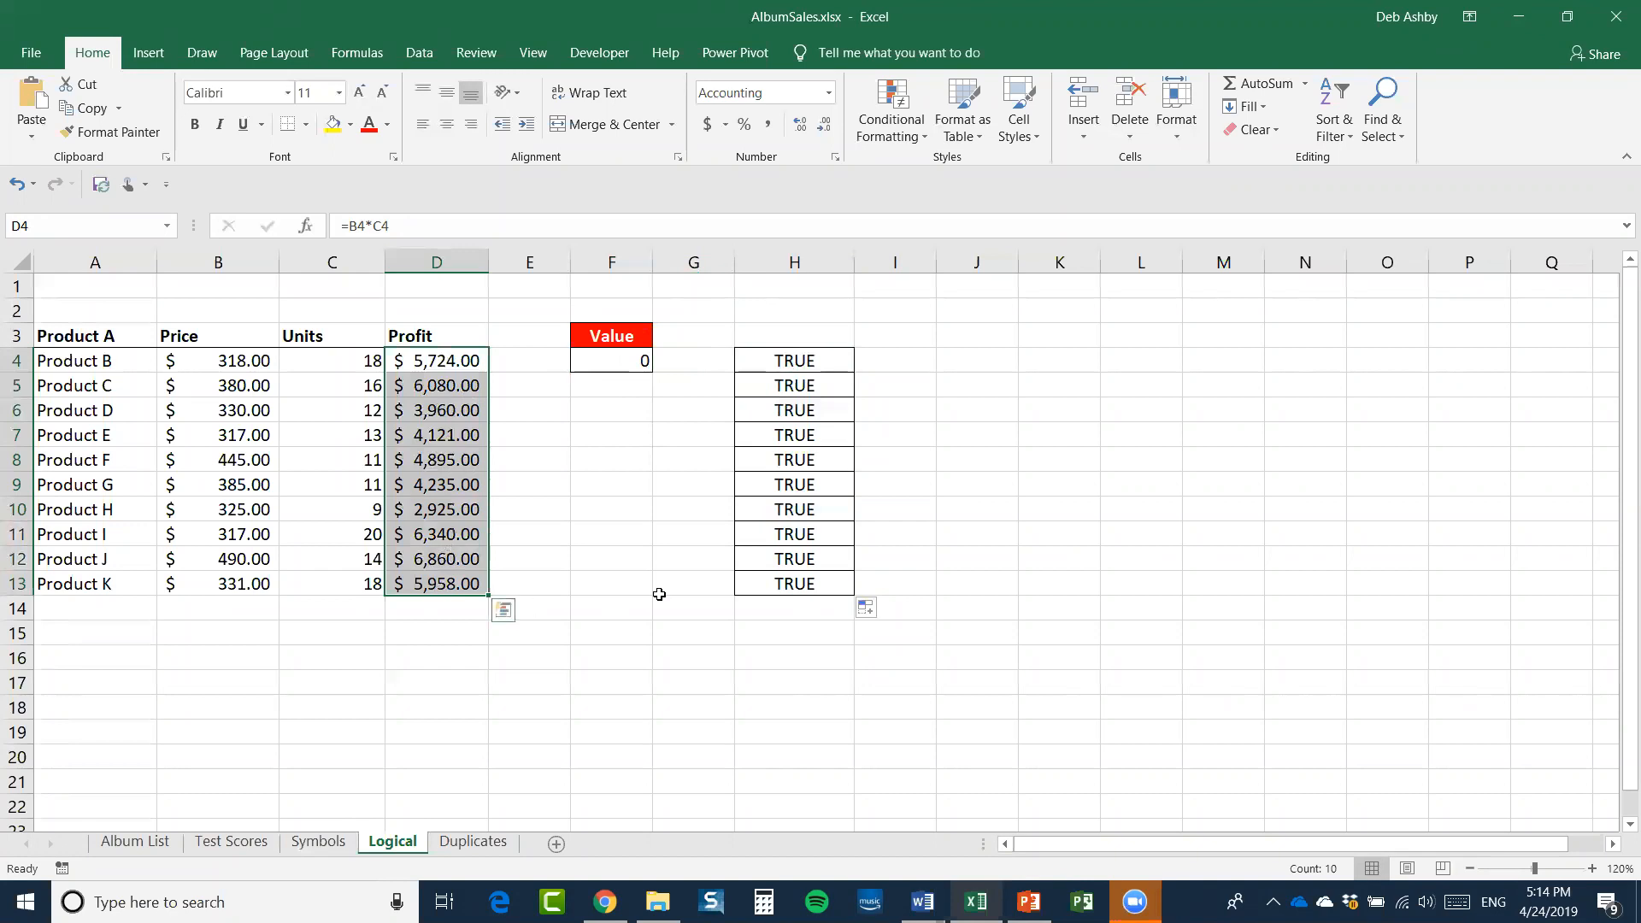
{"action": "left_click_drag", "start_coordinate": [807, 353], "coordinate": [803, 584]}
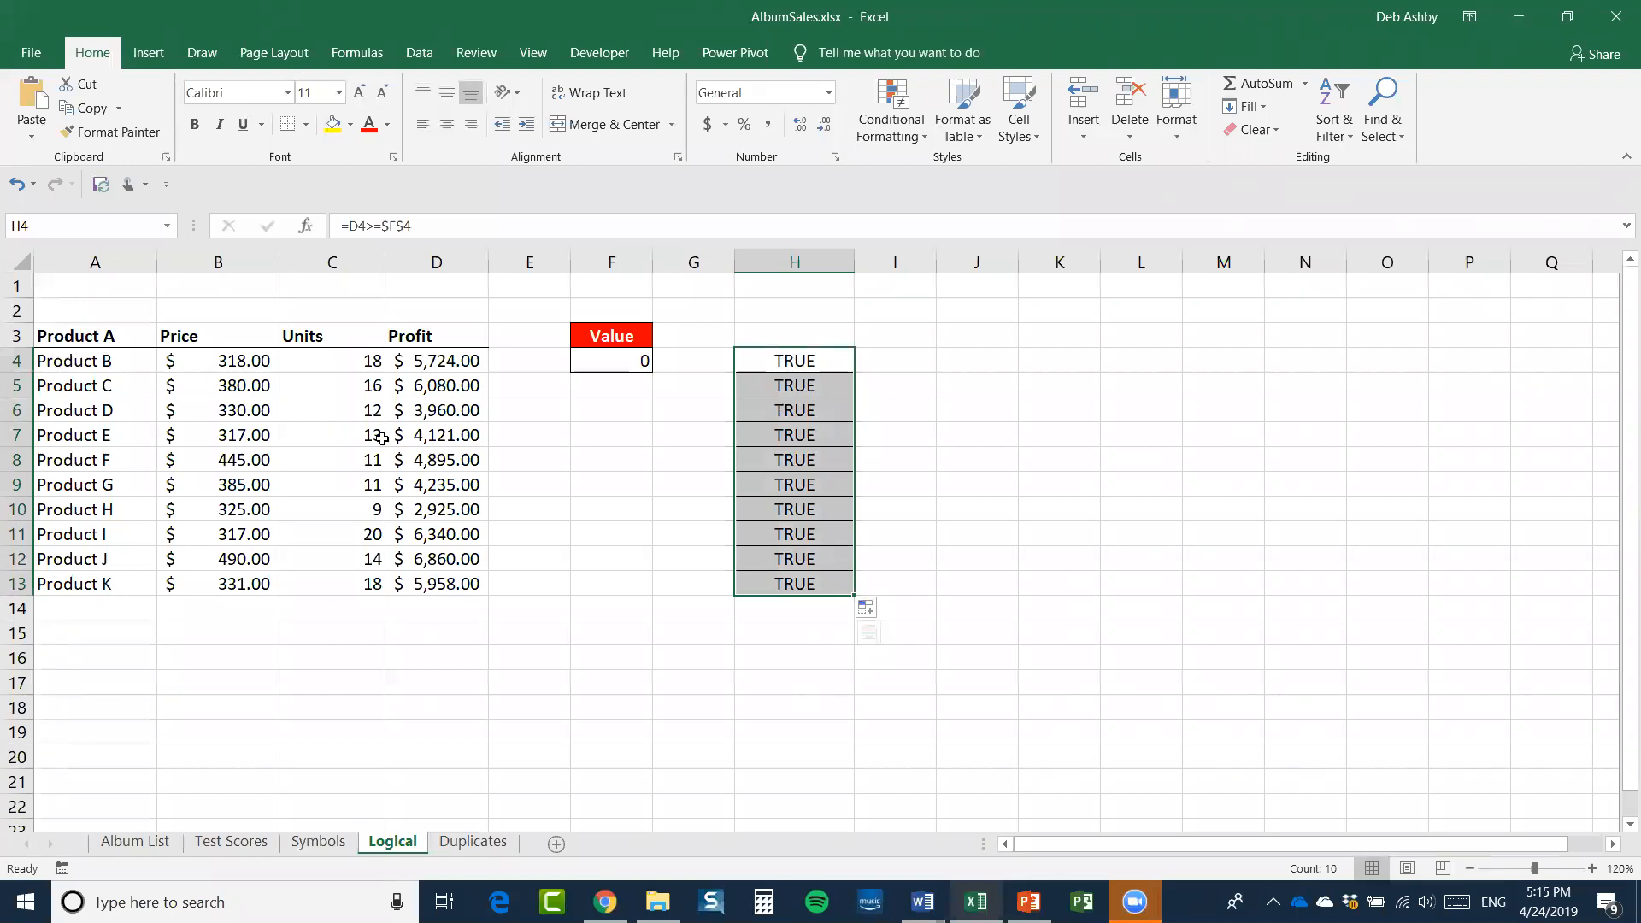
{"action": "left_click", "coordinate": [436, 360]}
{"action": "left_click_drag", "start_coordinate": [436, 361], "coordinate": [429, 581]}
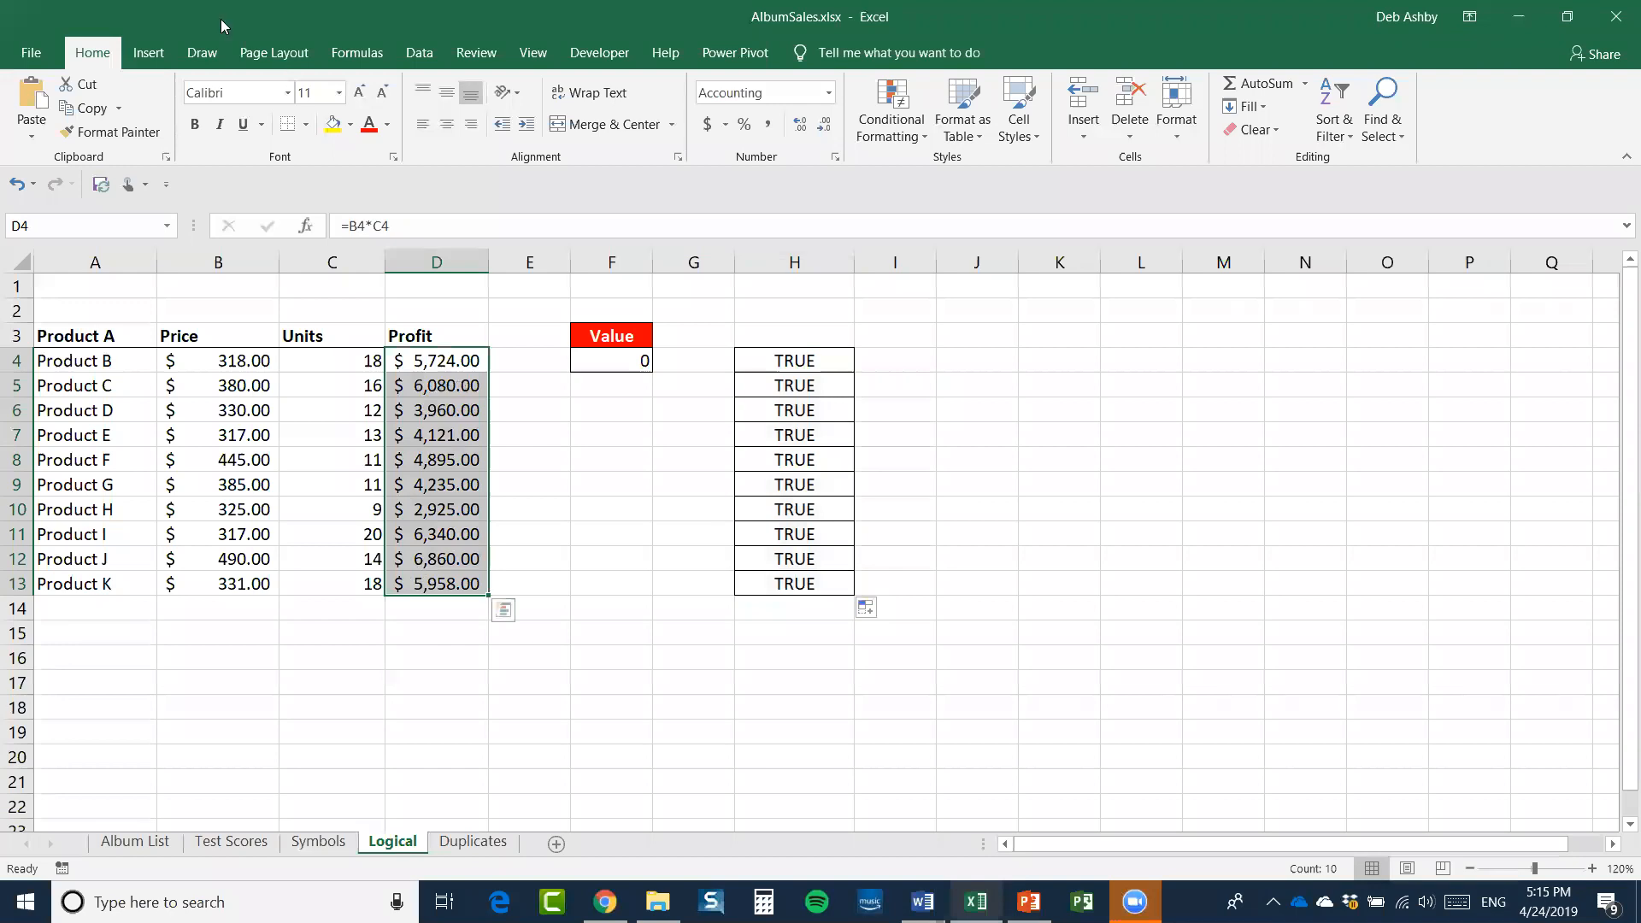
{"action": "left_click", "coordinate": [915, 135]}
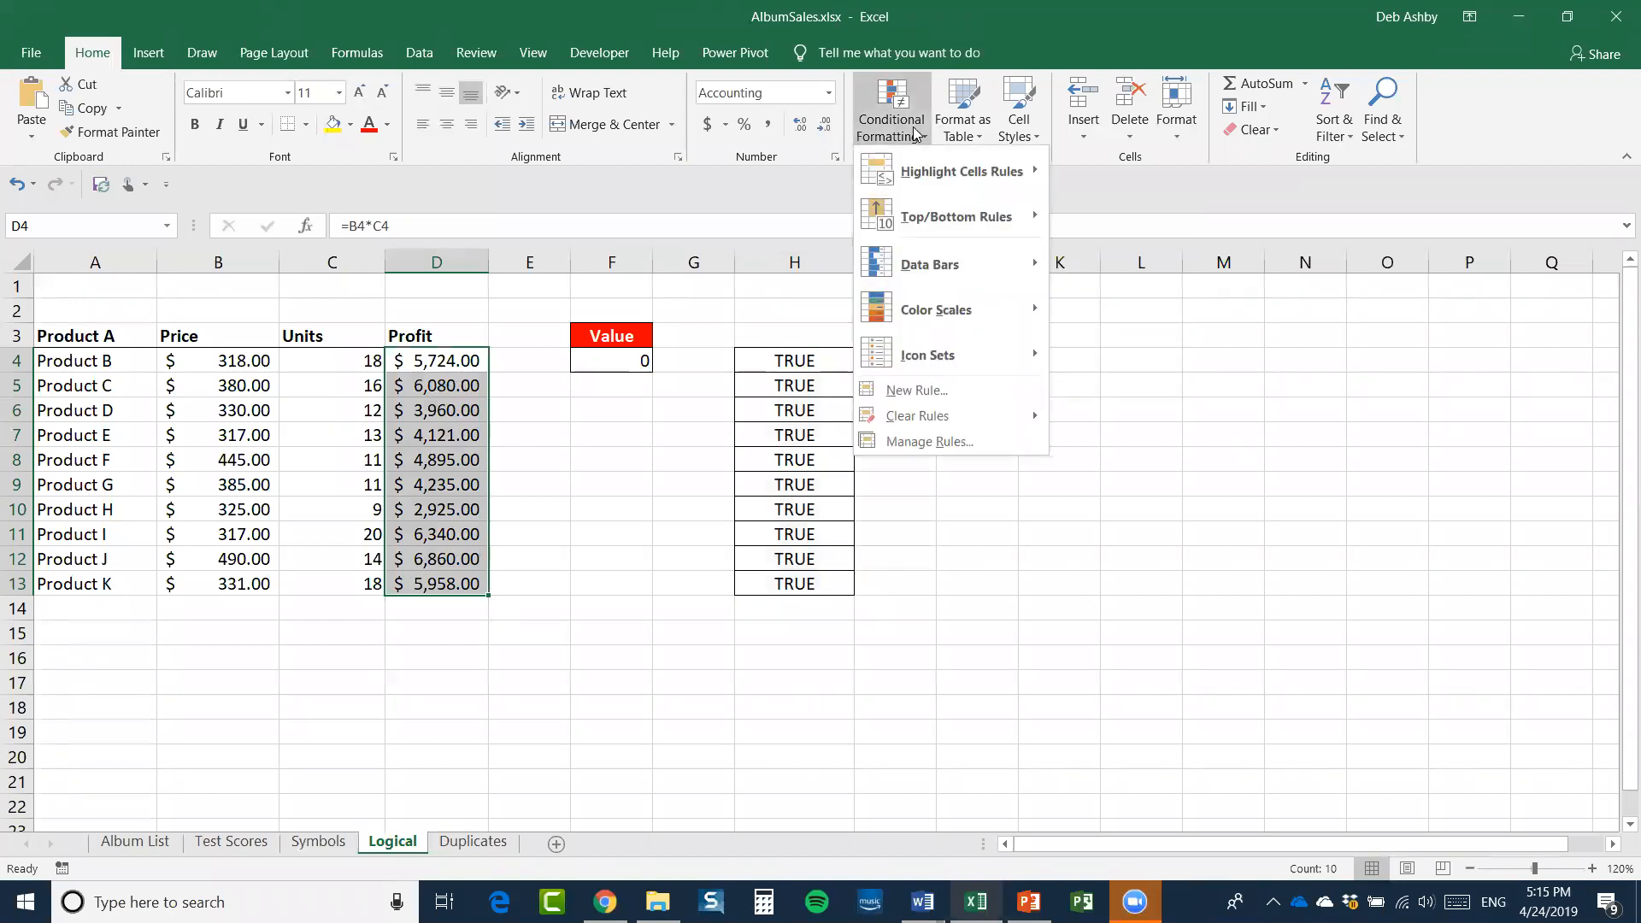
{"action": "left_click", "coordinate": [946, 395]}
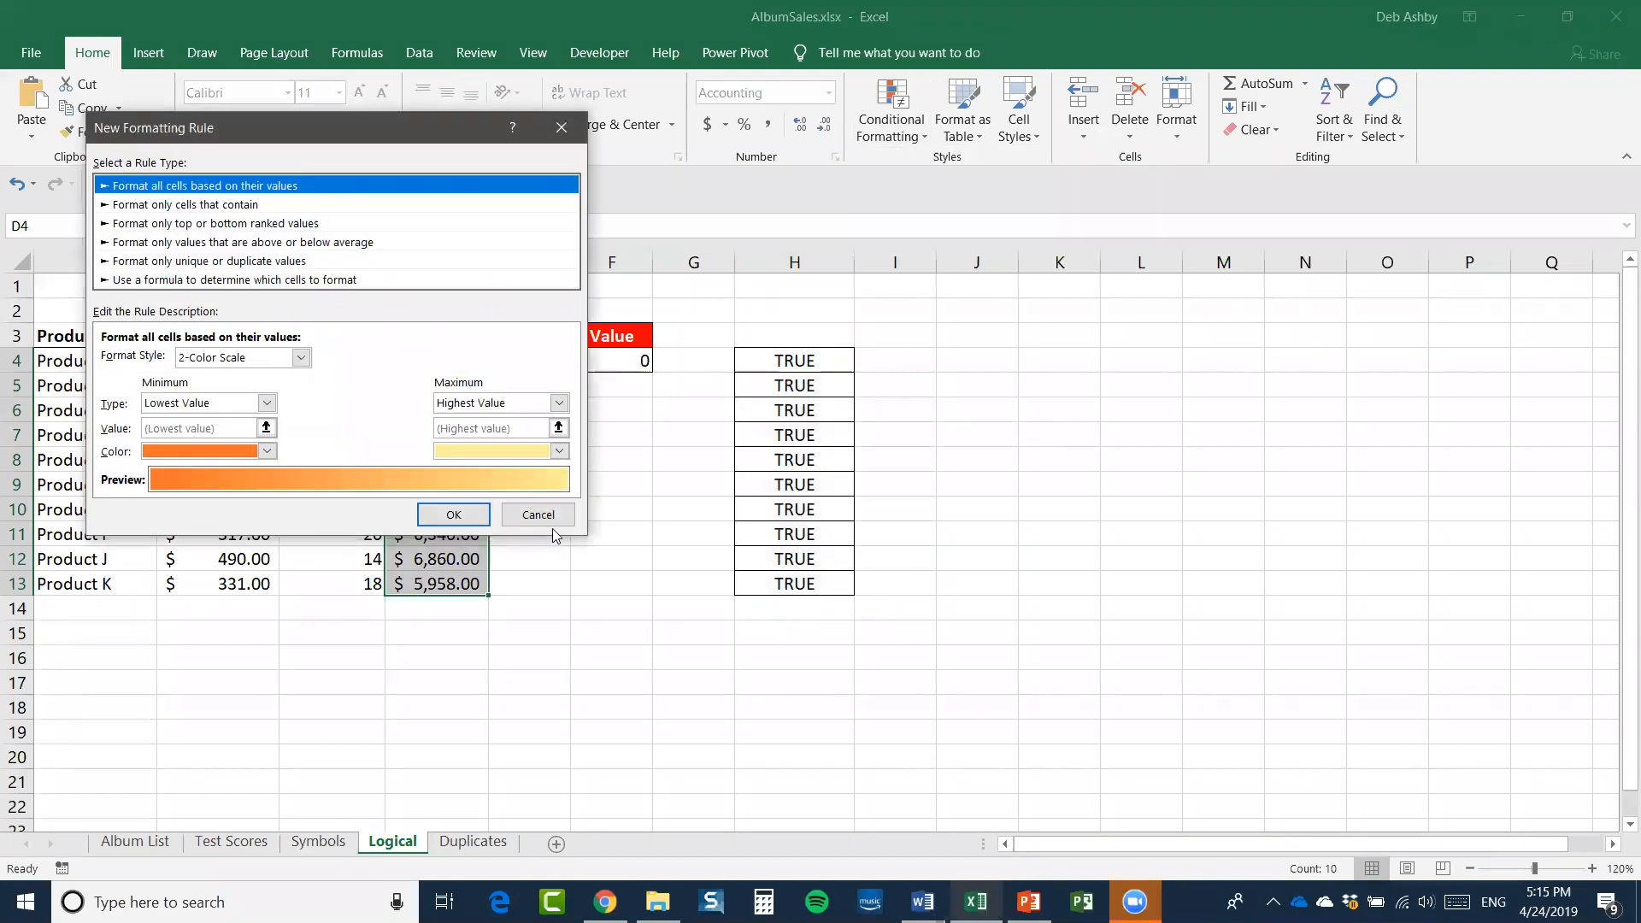
{"action": "key", "text": "Escape"}
{"action": "left_click", "coordinate": [964, 368]}
Copy the text of the H4 formula =D4>=$F$4, leaving the cell unchanged
{"action": "left_click", "coordinate": [794, 363]}
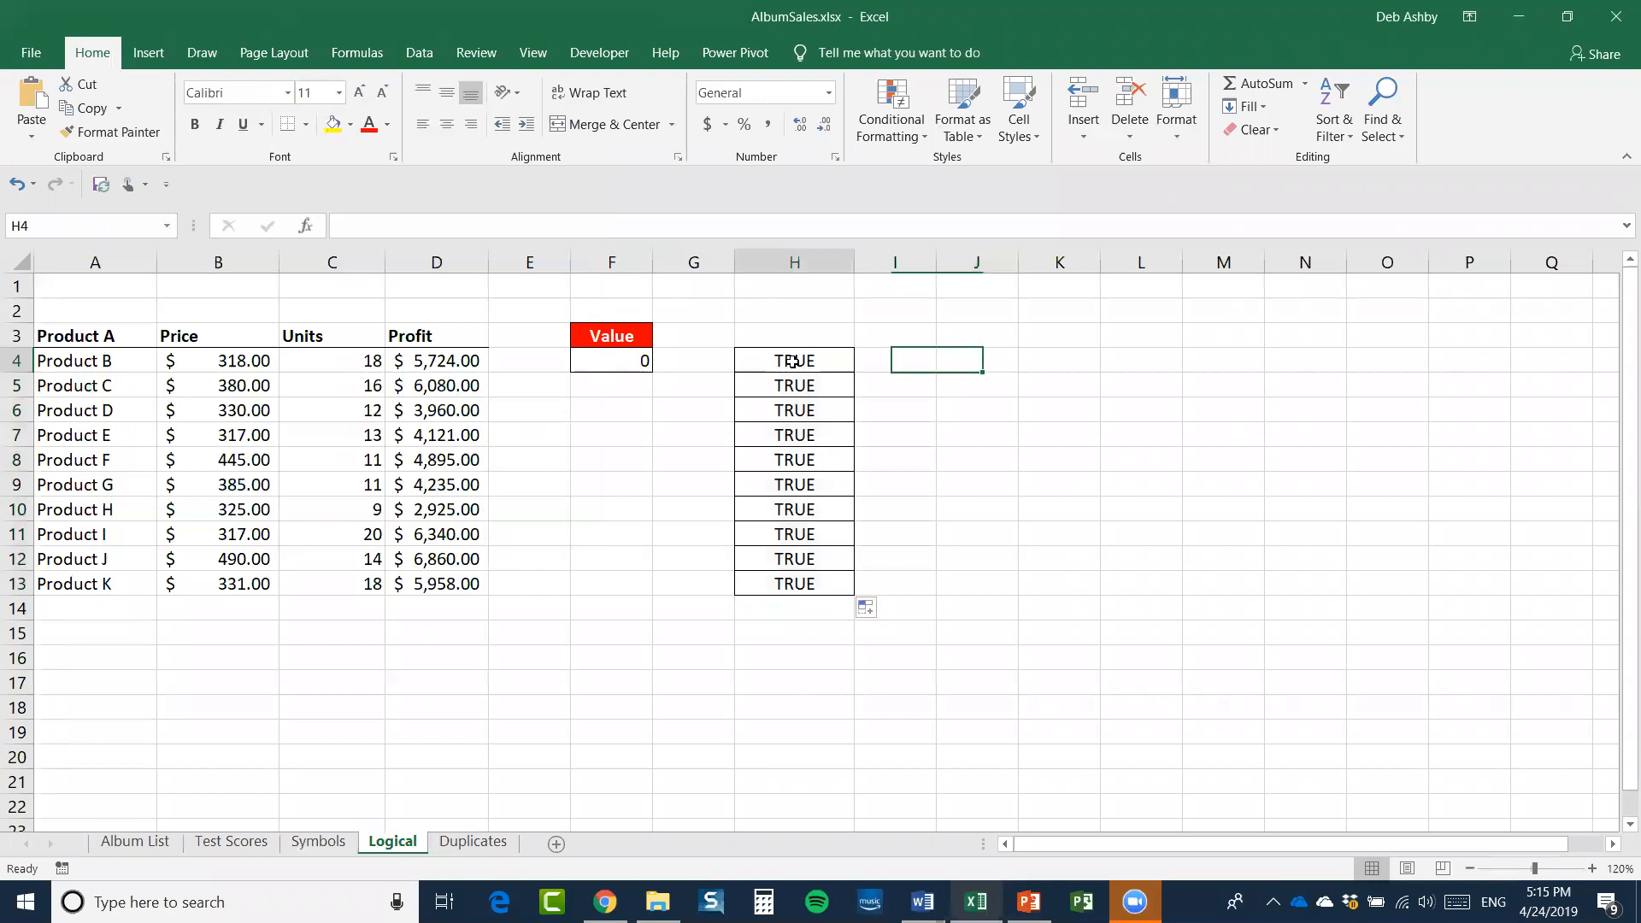
{"action": "left_click_drag", "start_coordinate": [431, 226], "coordinate": [341, 226]}
{"action": "key", "text": "ctrl+c"}
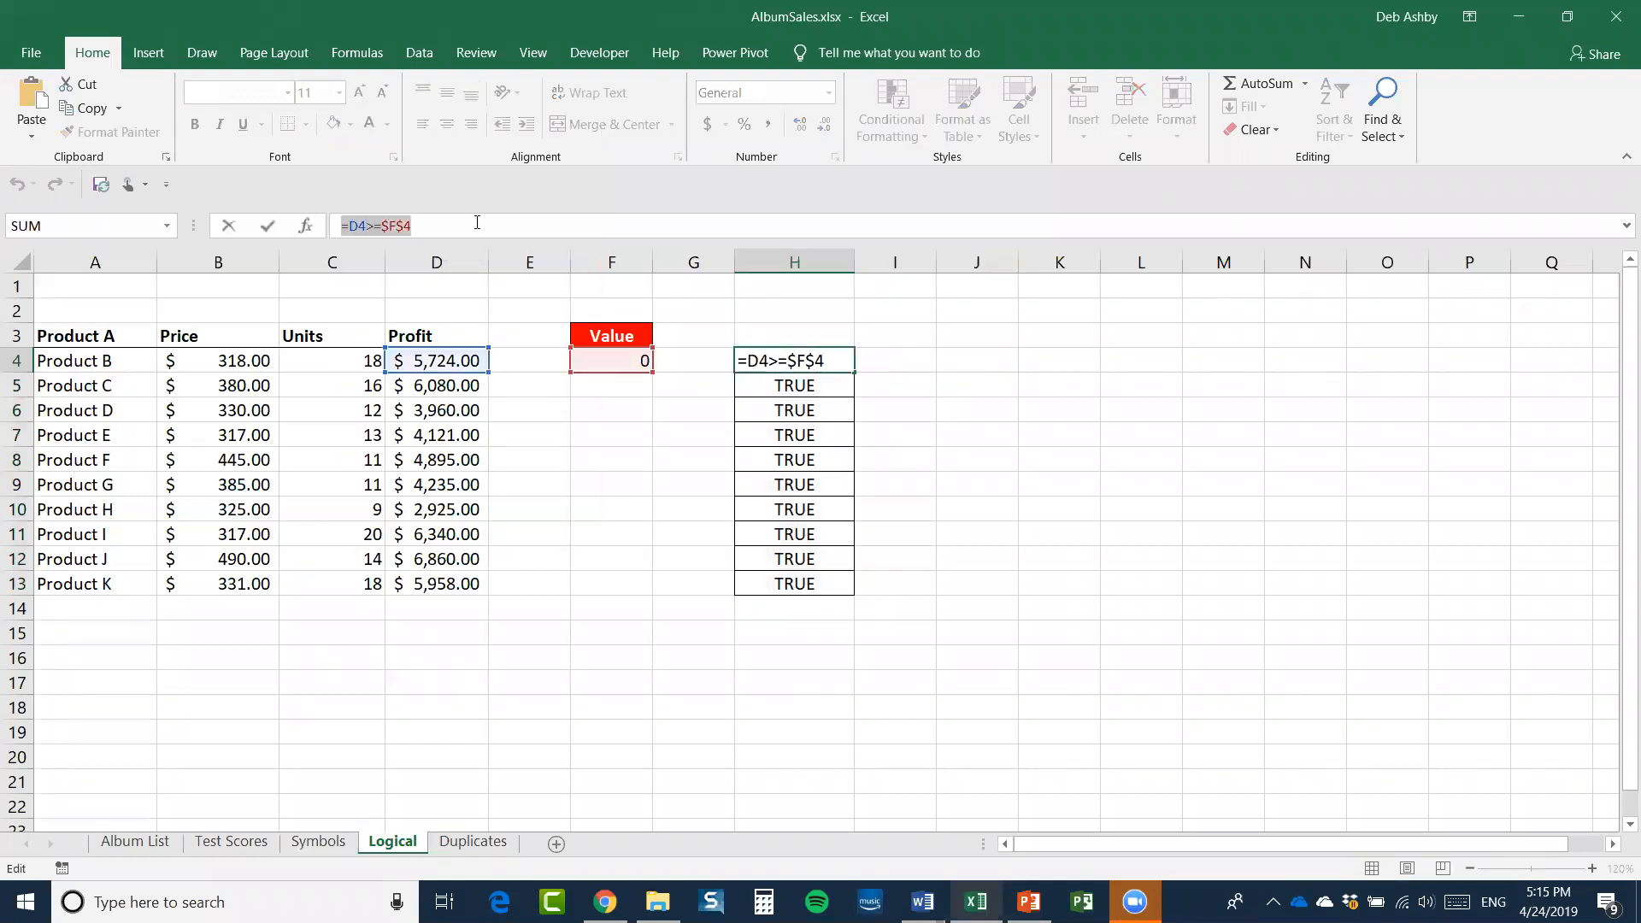
{"action": "key", "text": "Return"}
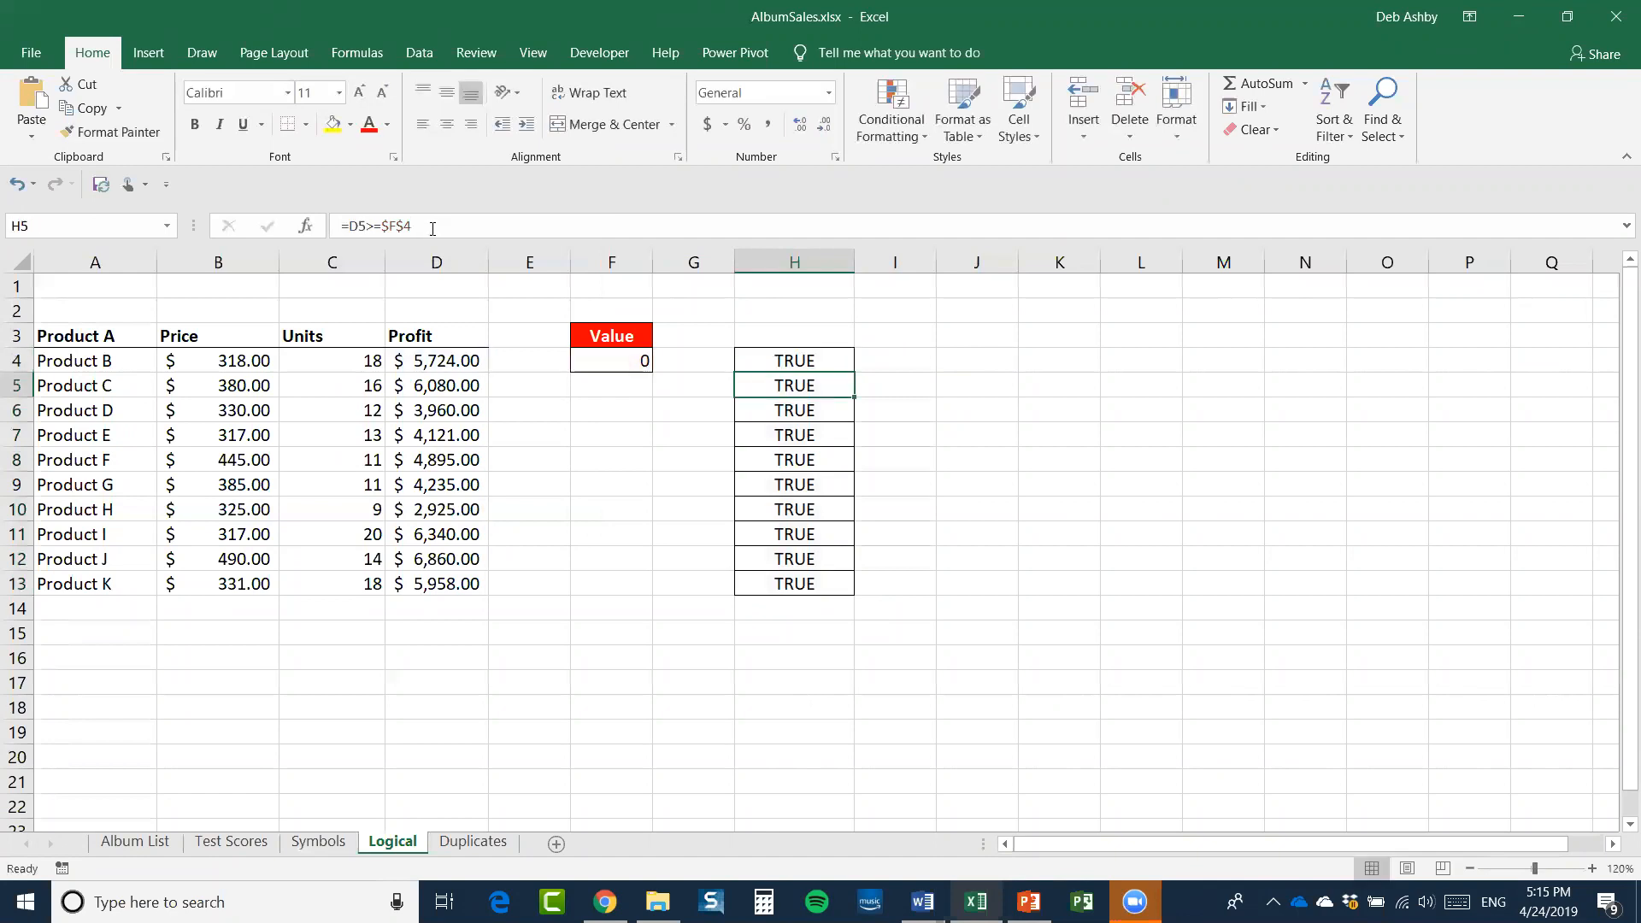
Start a formula-based conditional formatting rule for the Profit cells D4:D13, using the copied formula =D4>=$F$4
{"action": "left_click_drag", "start_coordinate": [425, 360], "coordinate": [428, 584]}
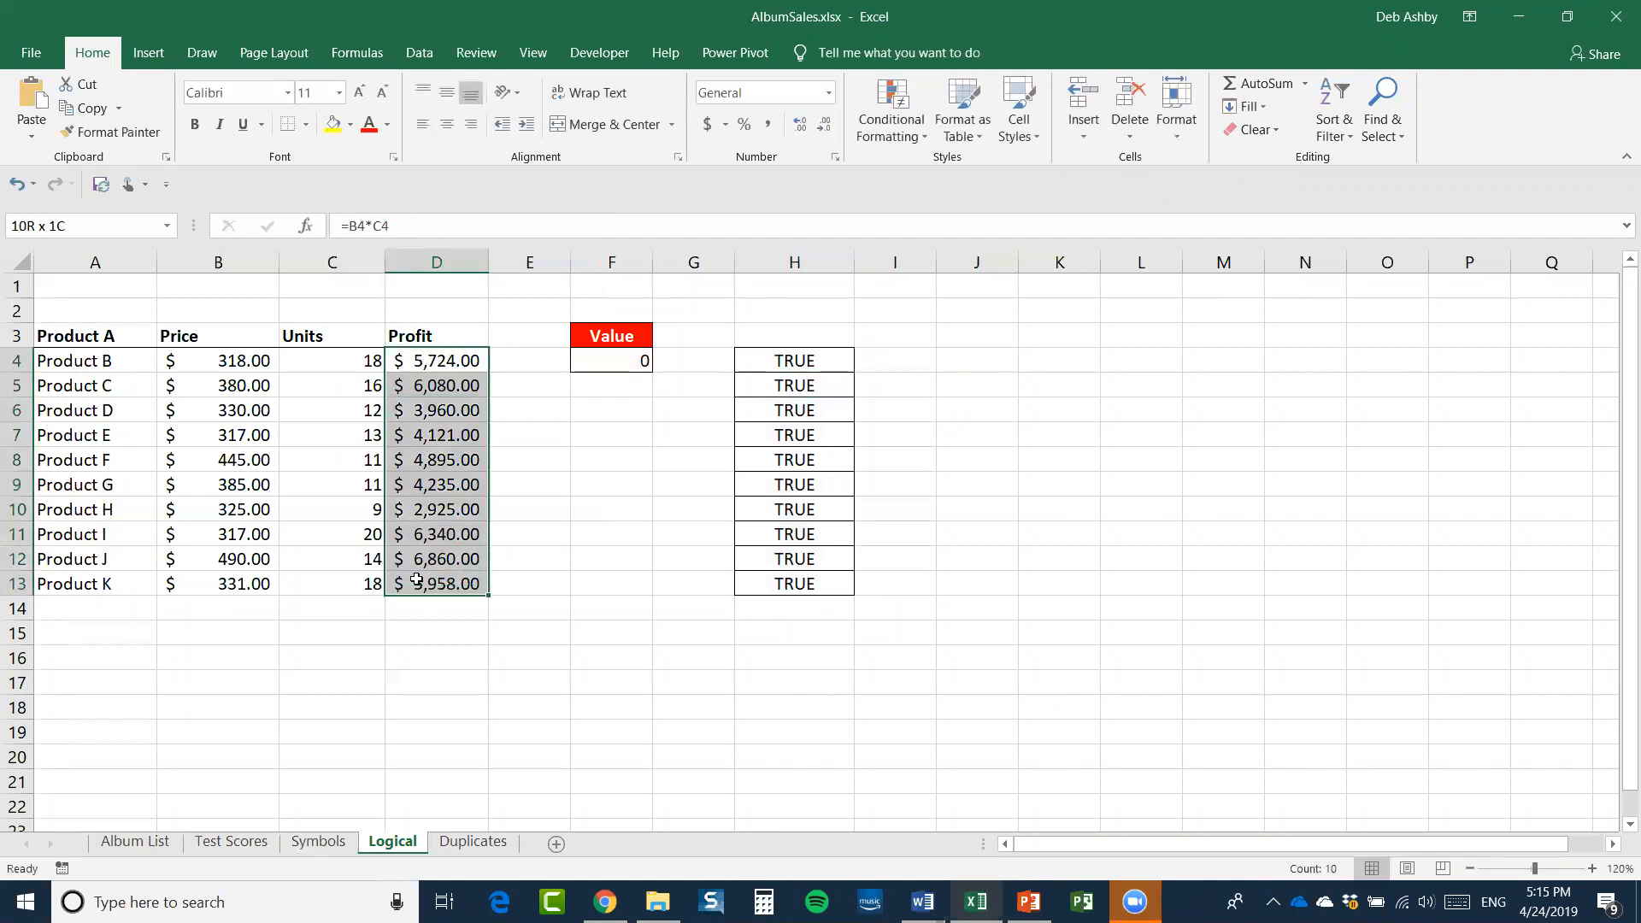
{"action": "left_click", "coordinate": [902, 129]}
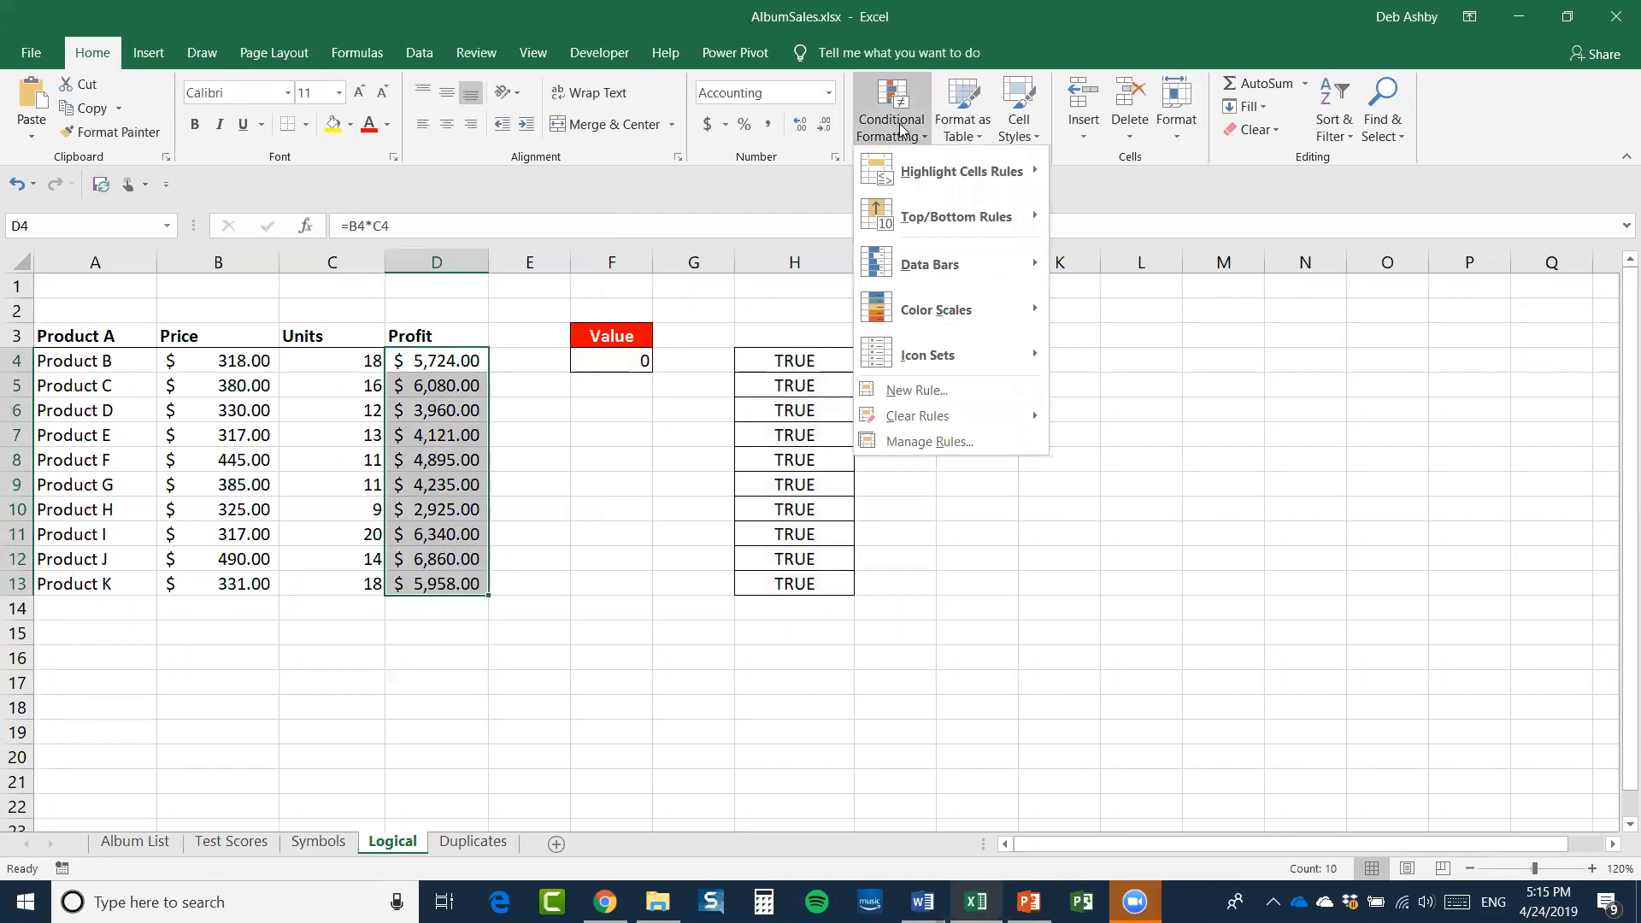
{"action": "left_click", "coordinate": [938, 388]}
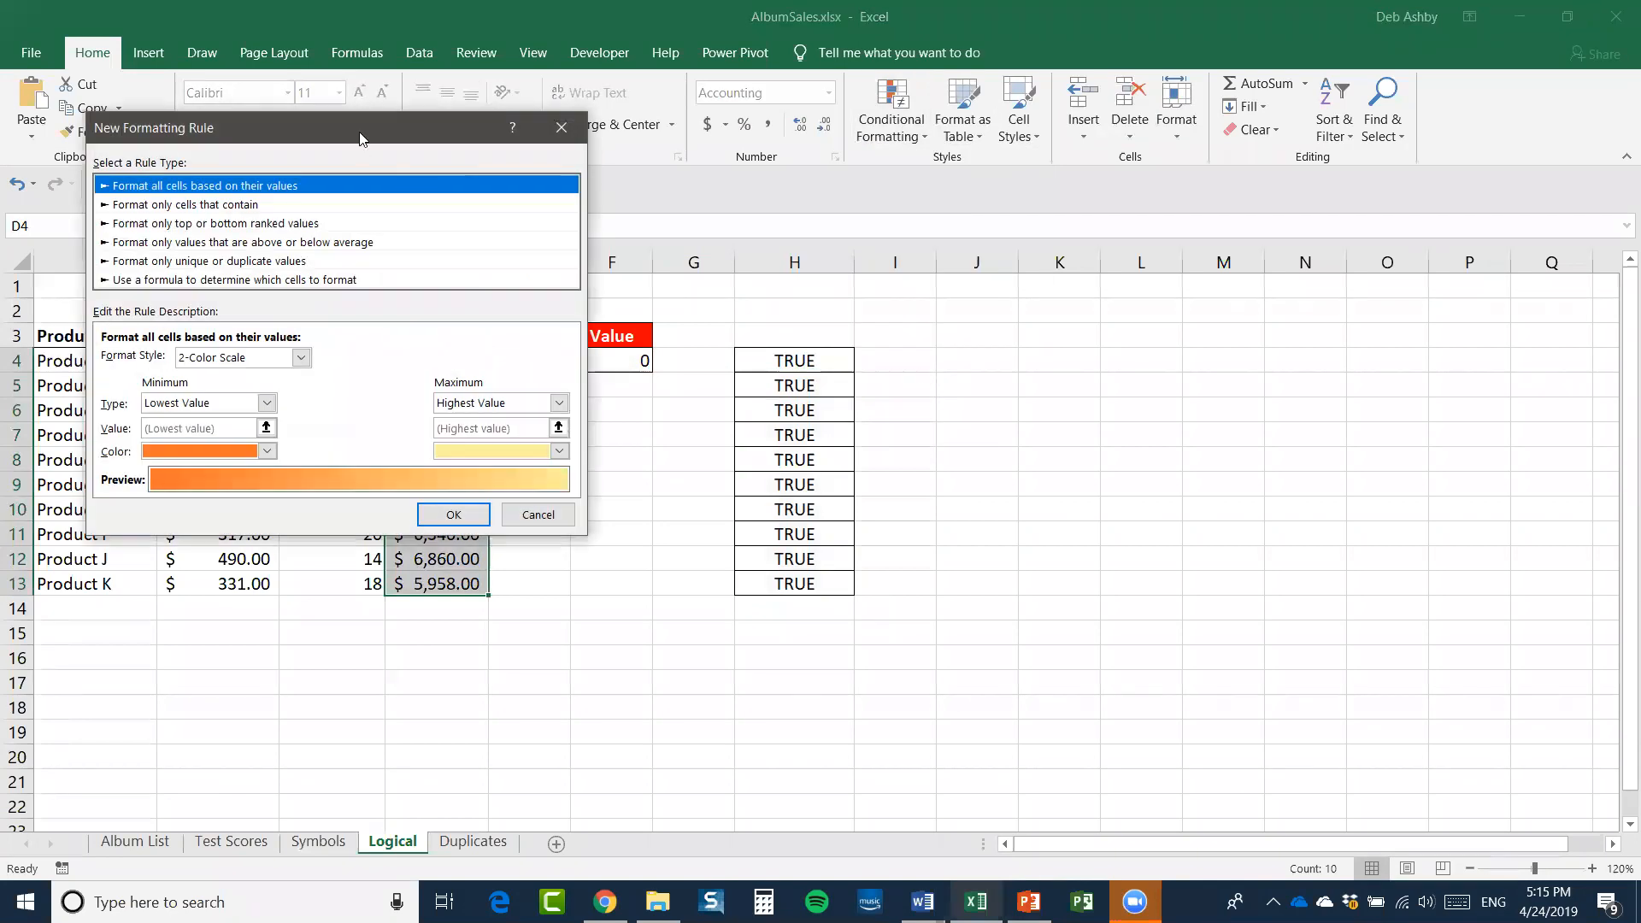
{"action": "left_click_drag", "start_coordinate": [386, 140], "coordinate": [1179, 157]}
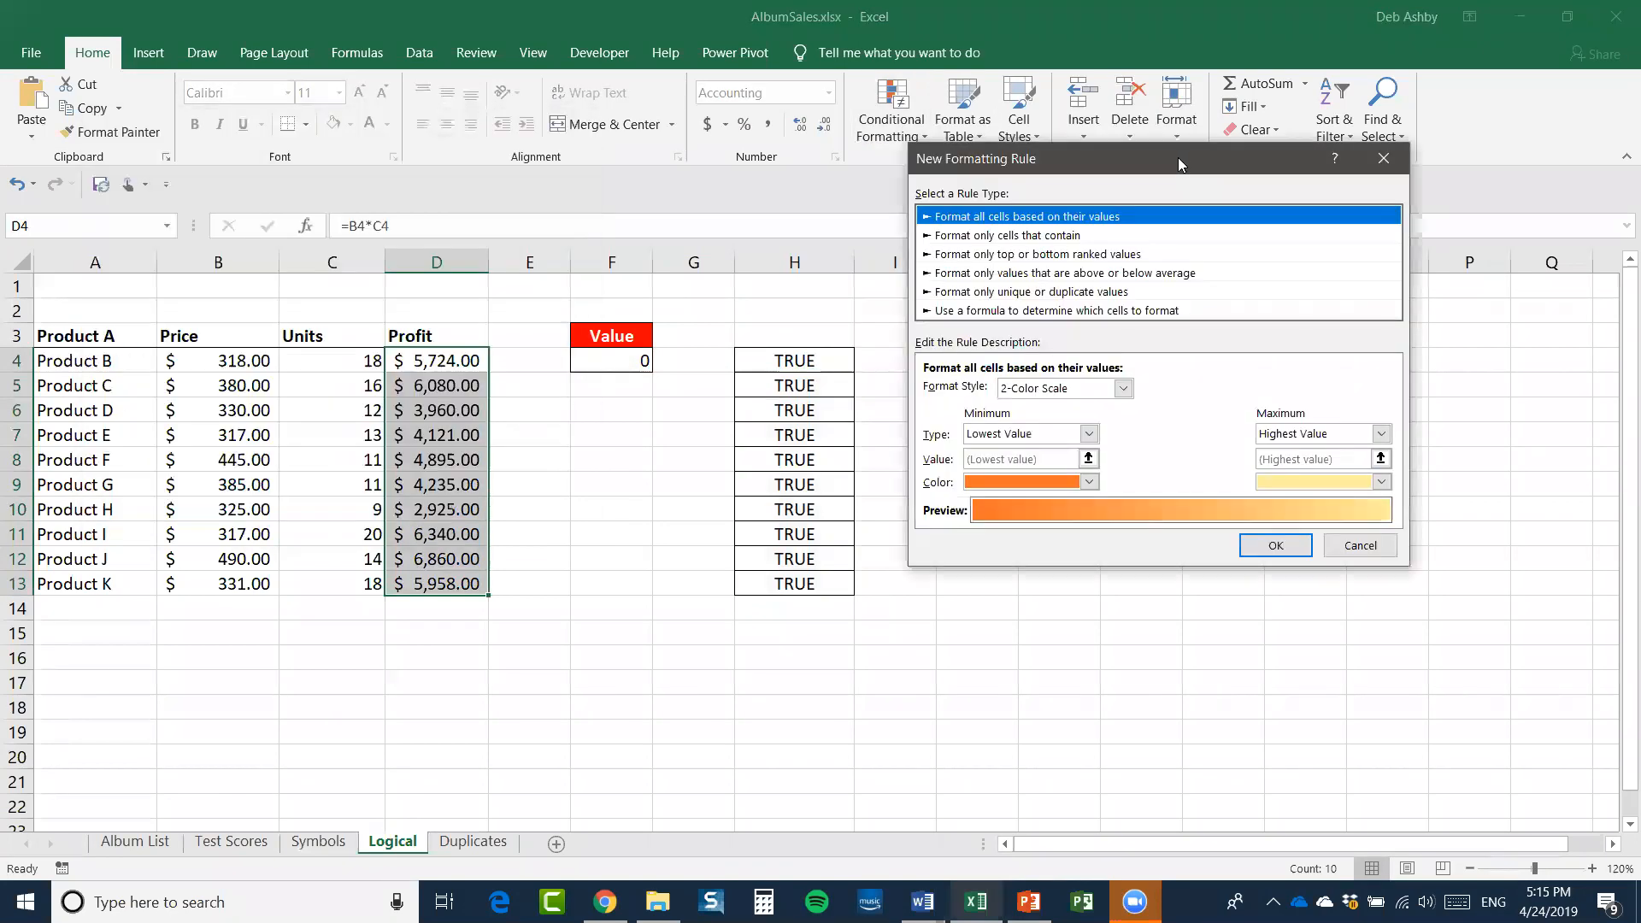
{"action": "left_click", "coordinate": [959, 313]}
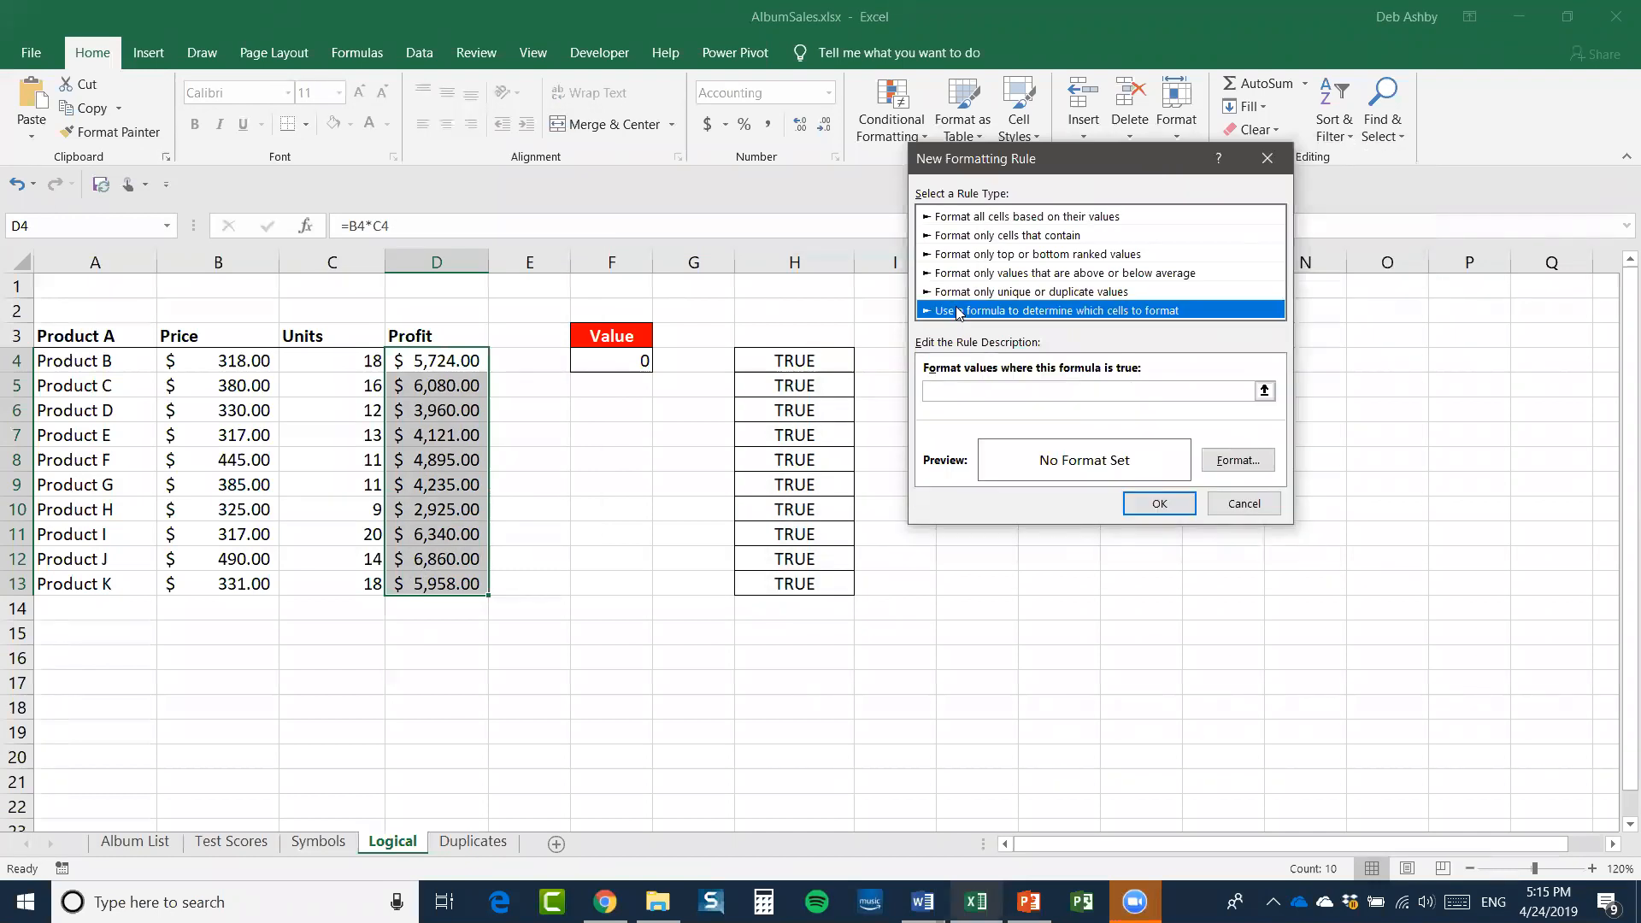
{"action": "left_click", "coordinate": [957, 391]}
{"action": "key", "text": "ctrl+v"}
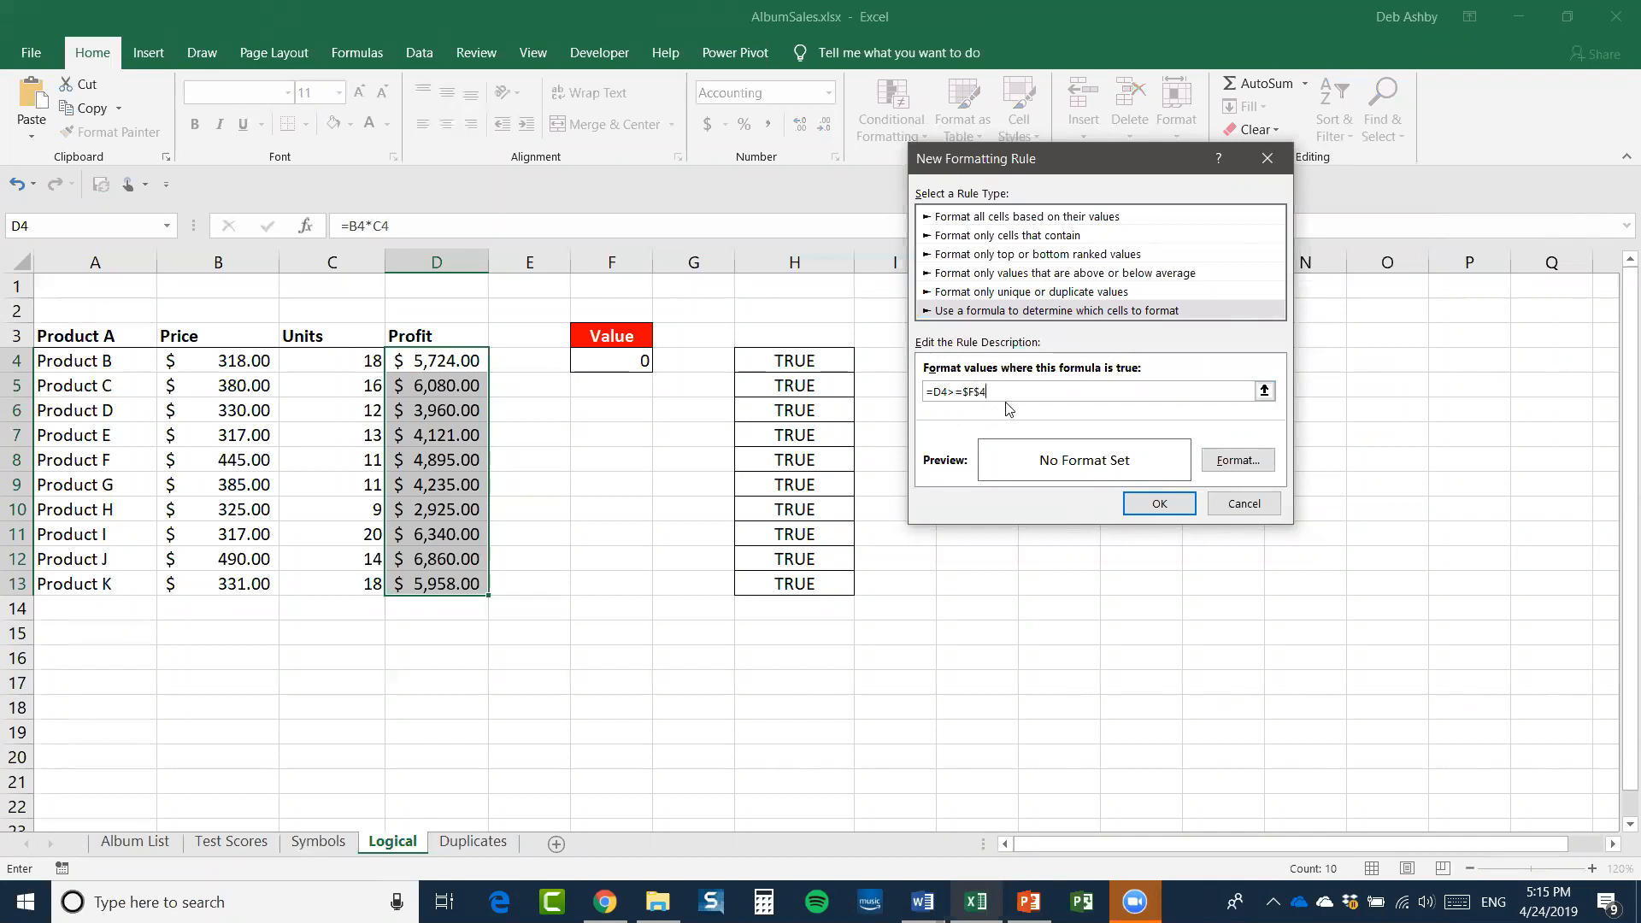
Give the formula rule a light orange fill and apply it to the Profit cells D4:D13
{"action": "left_click", "coordinate": [1237, 461]}
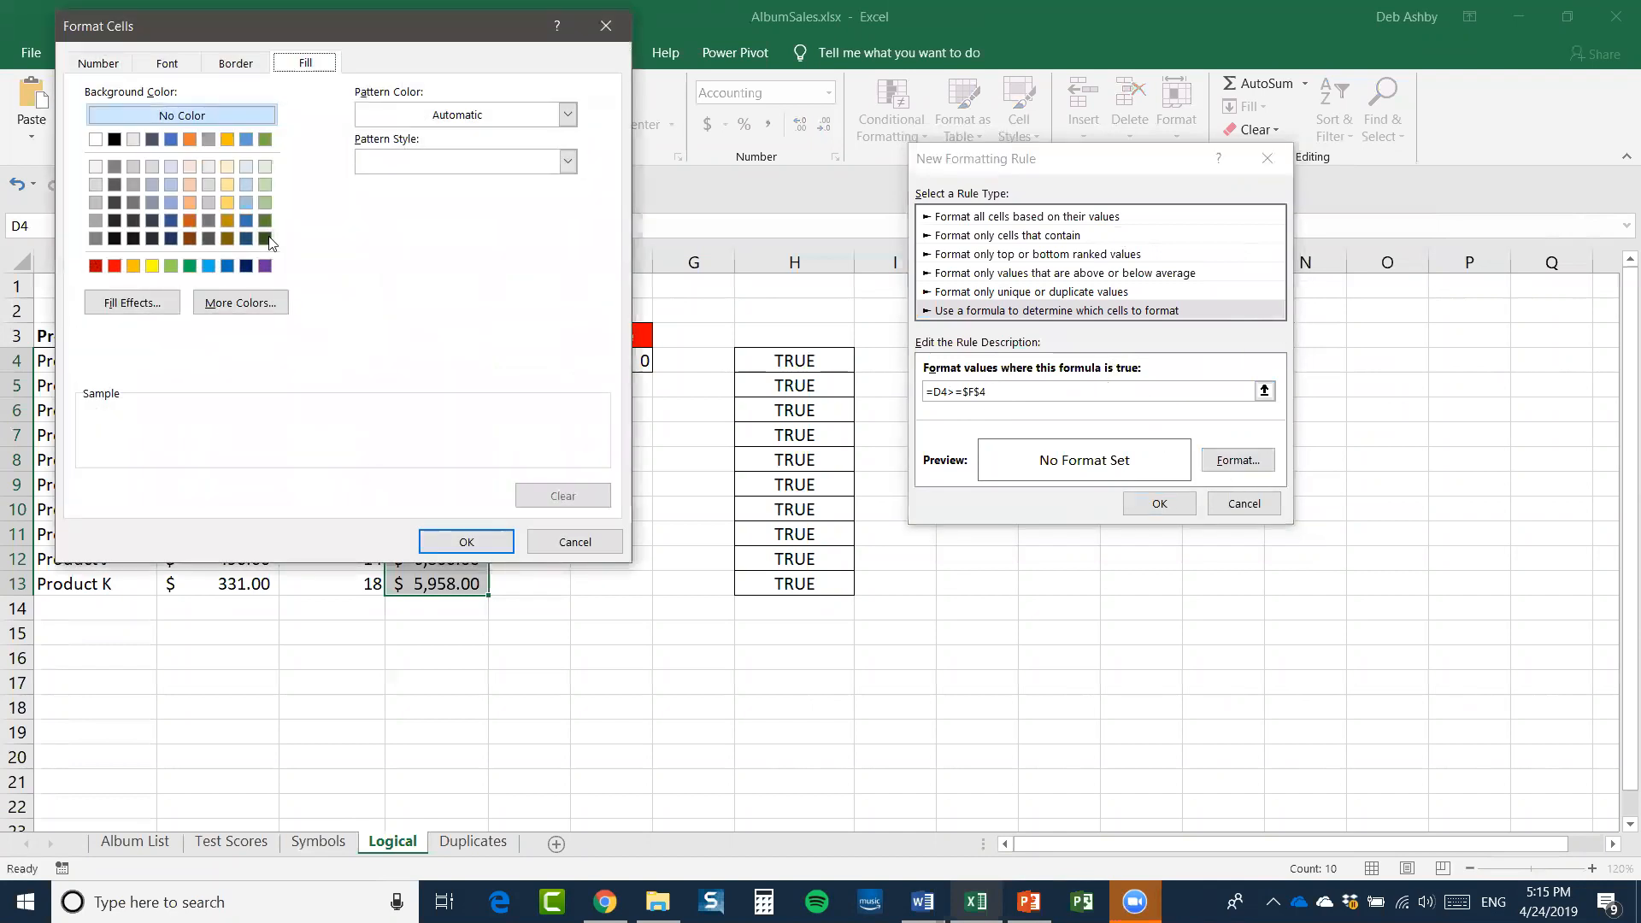
{"action": "left_click", "coordinate": [189, 202]}
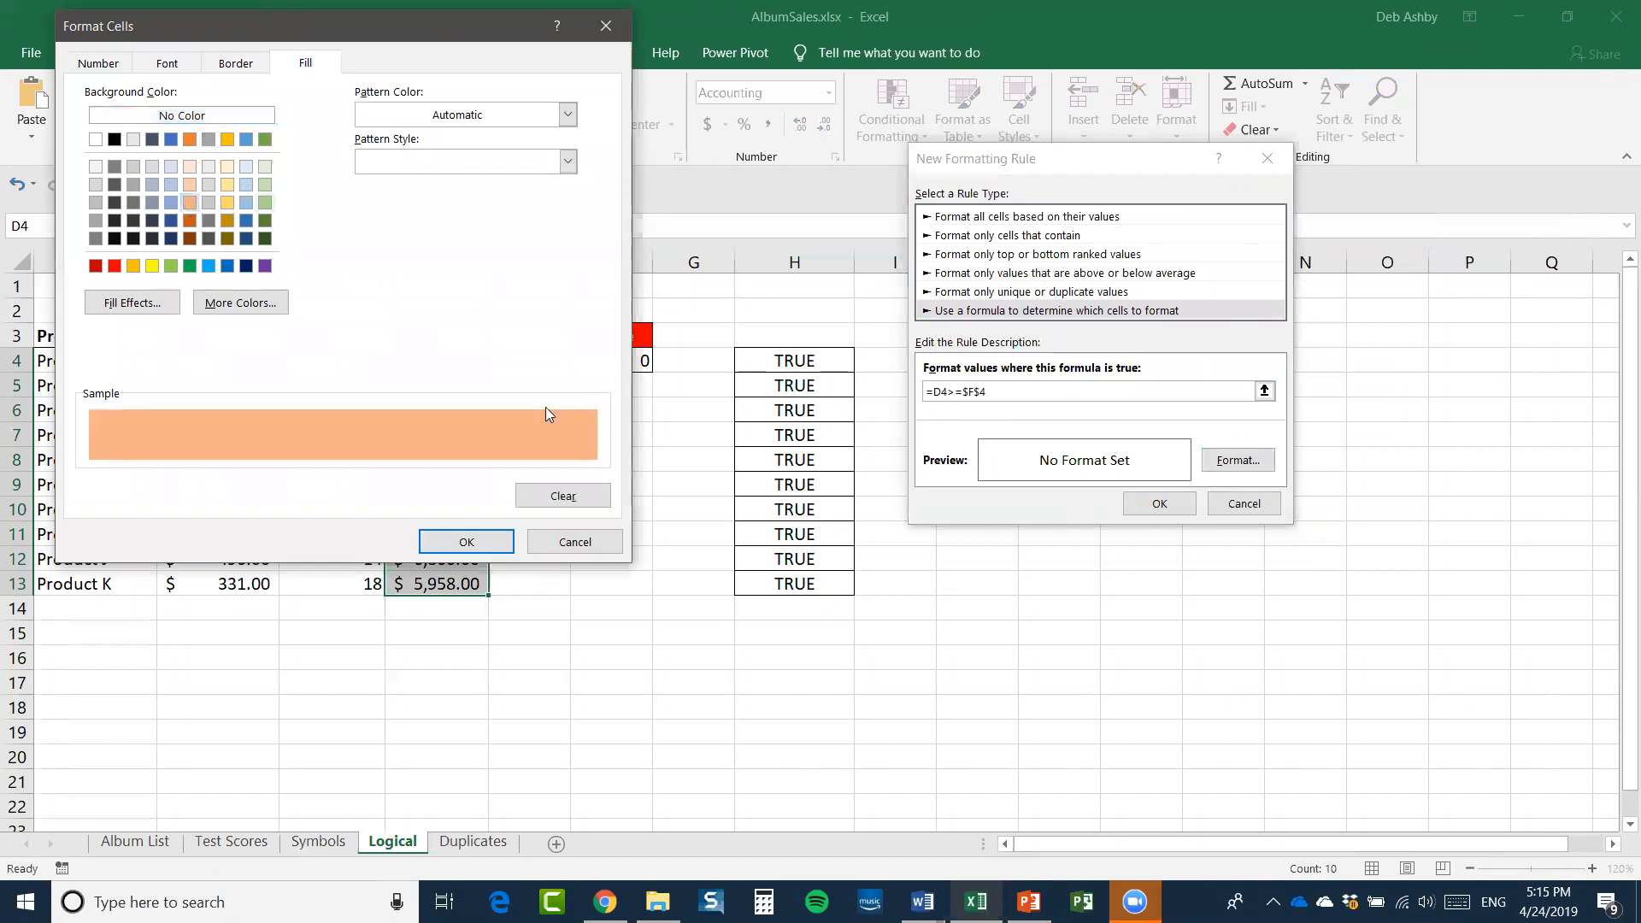
{"action": "left_click", "coordinate": [465, 543]}
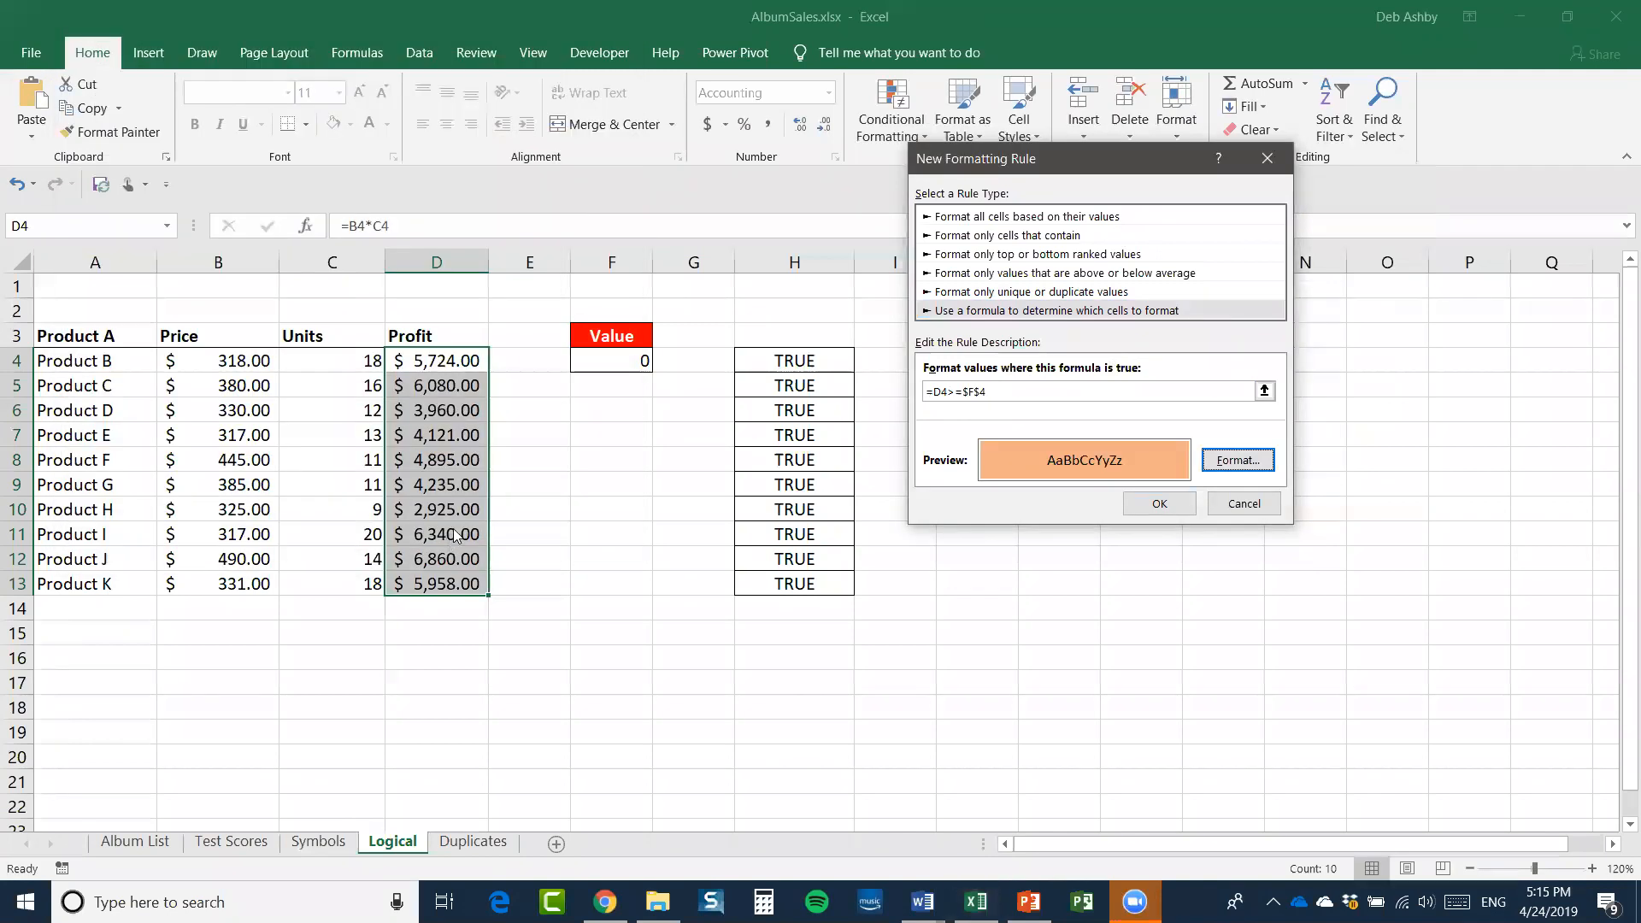
{"action": "left_click", "coordinate": [1156, 508]}
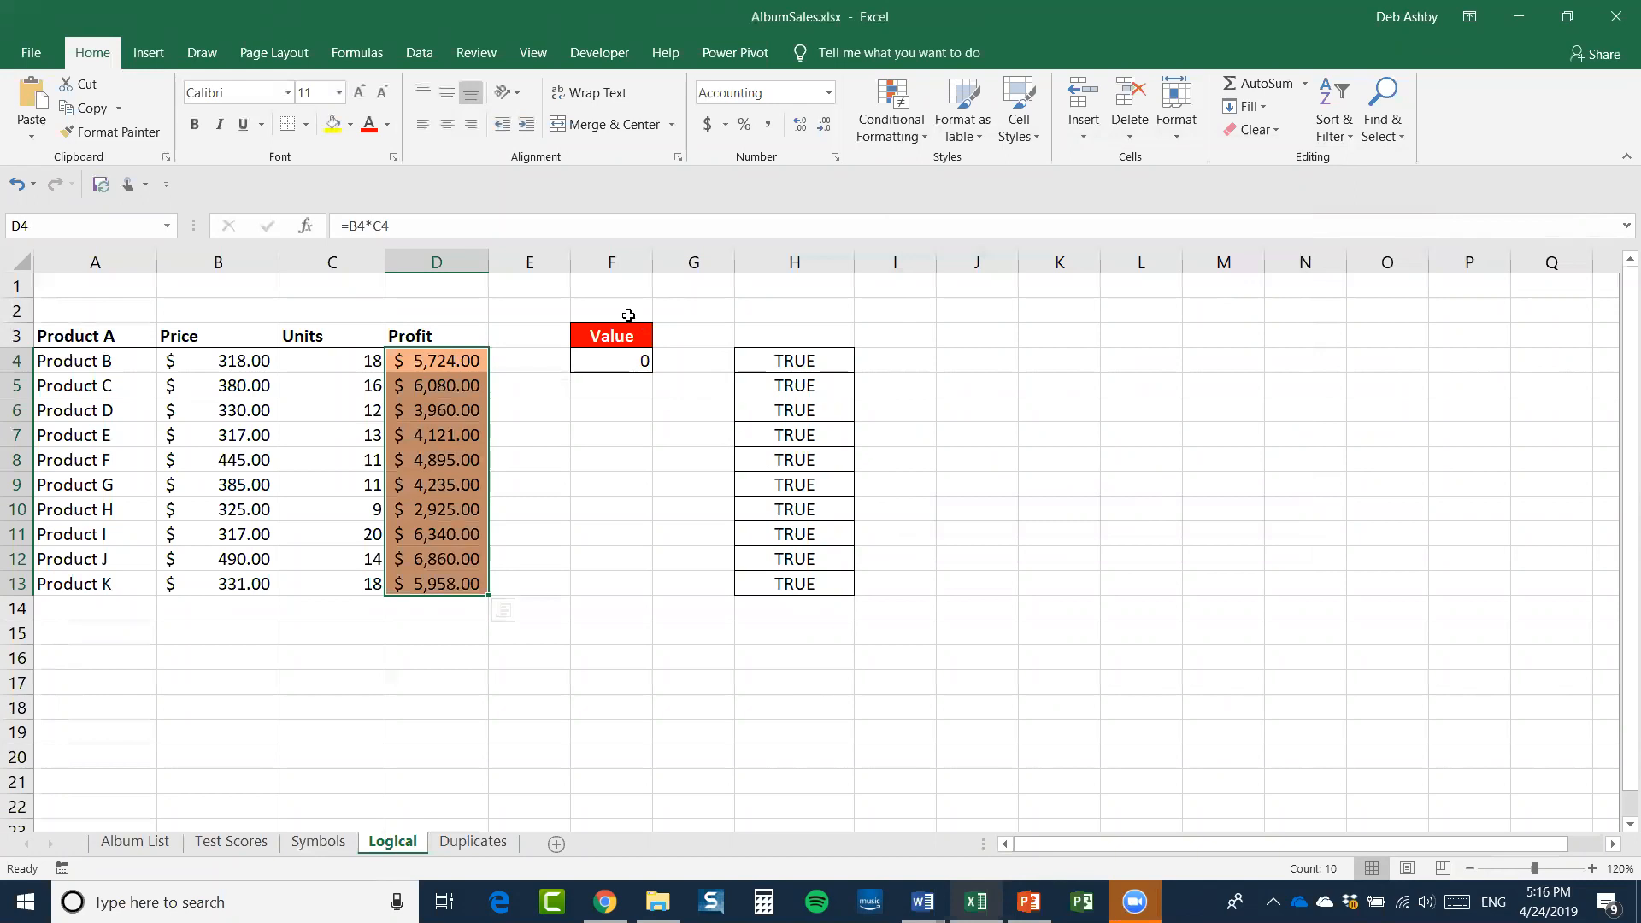
Set the Value cell F4 to 5000 to test the conditional formatting rule
{"action": "left_click", "coordinate": [598, 359]}
{"action": "type", "text": "5000"}
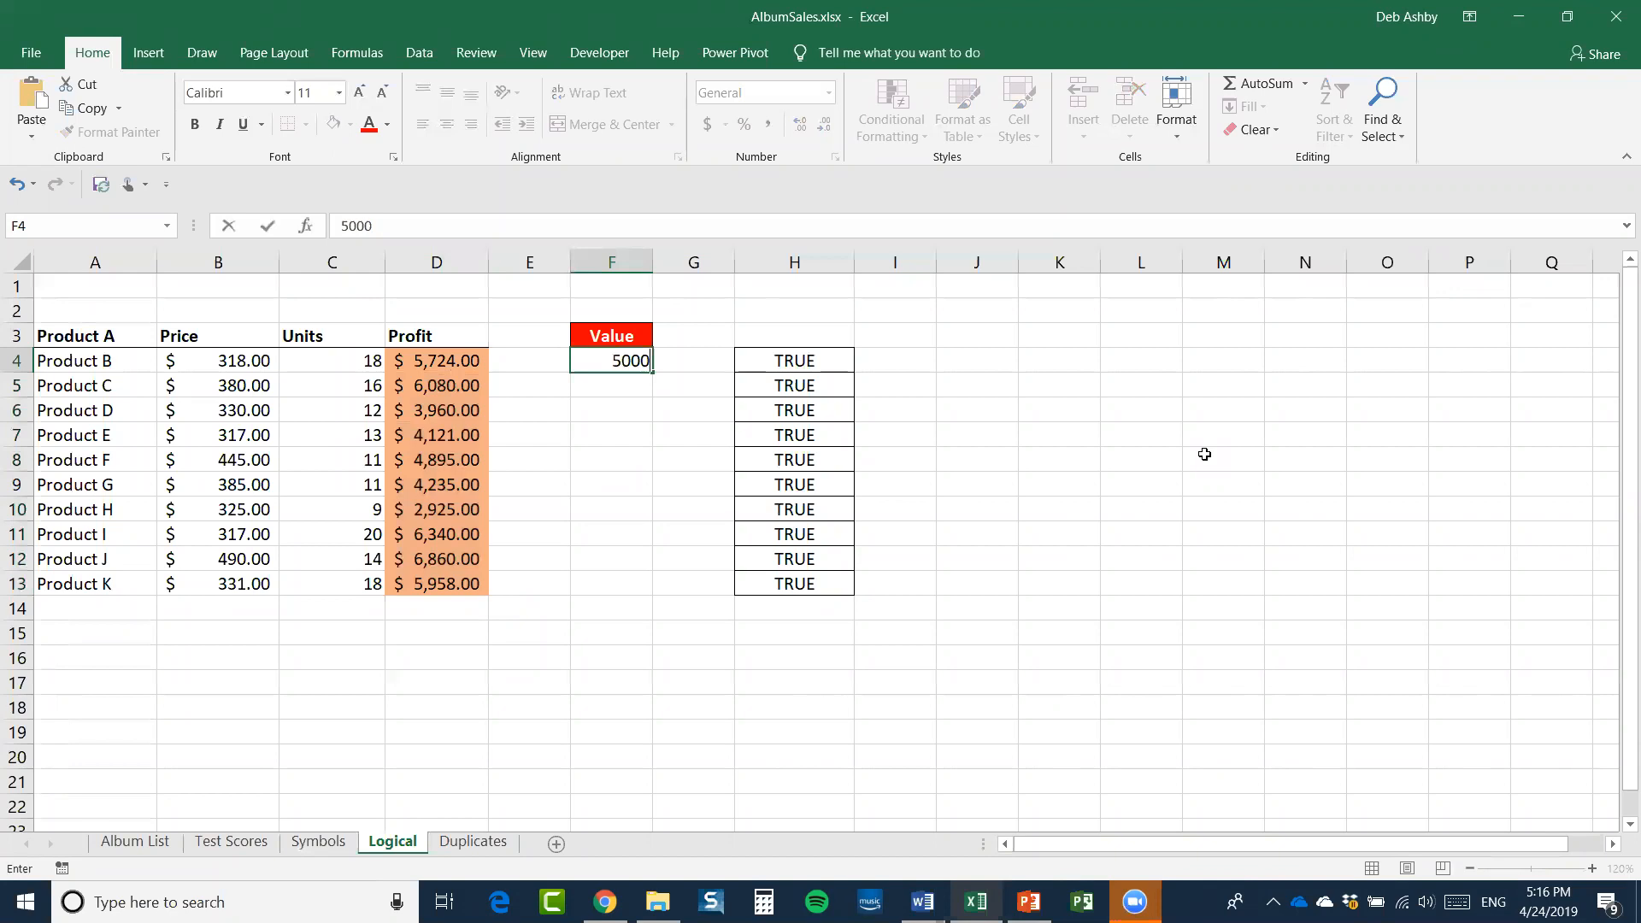
{"action": "key", "text": "Return"}
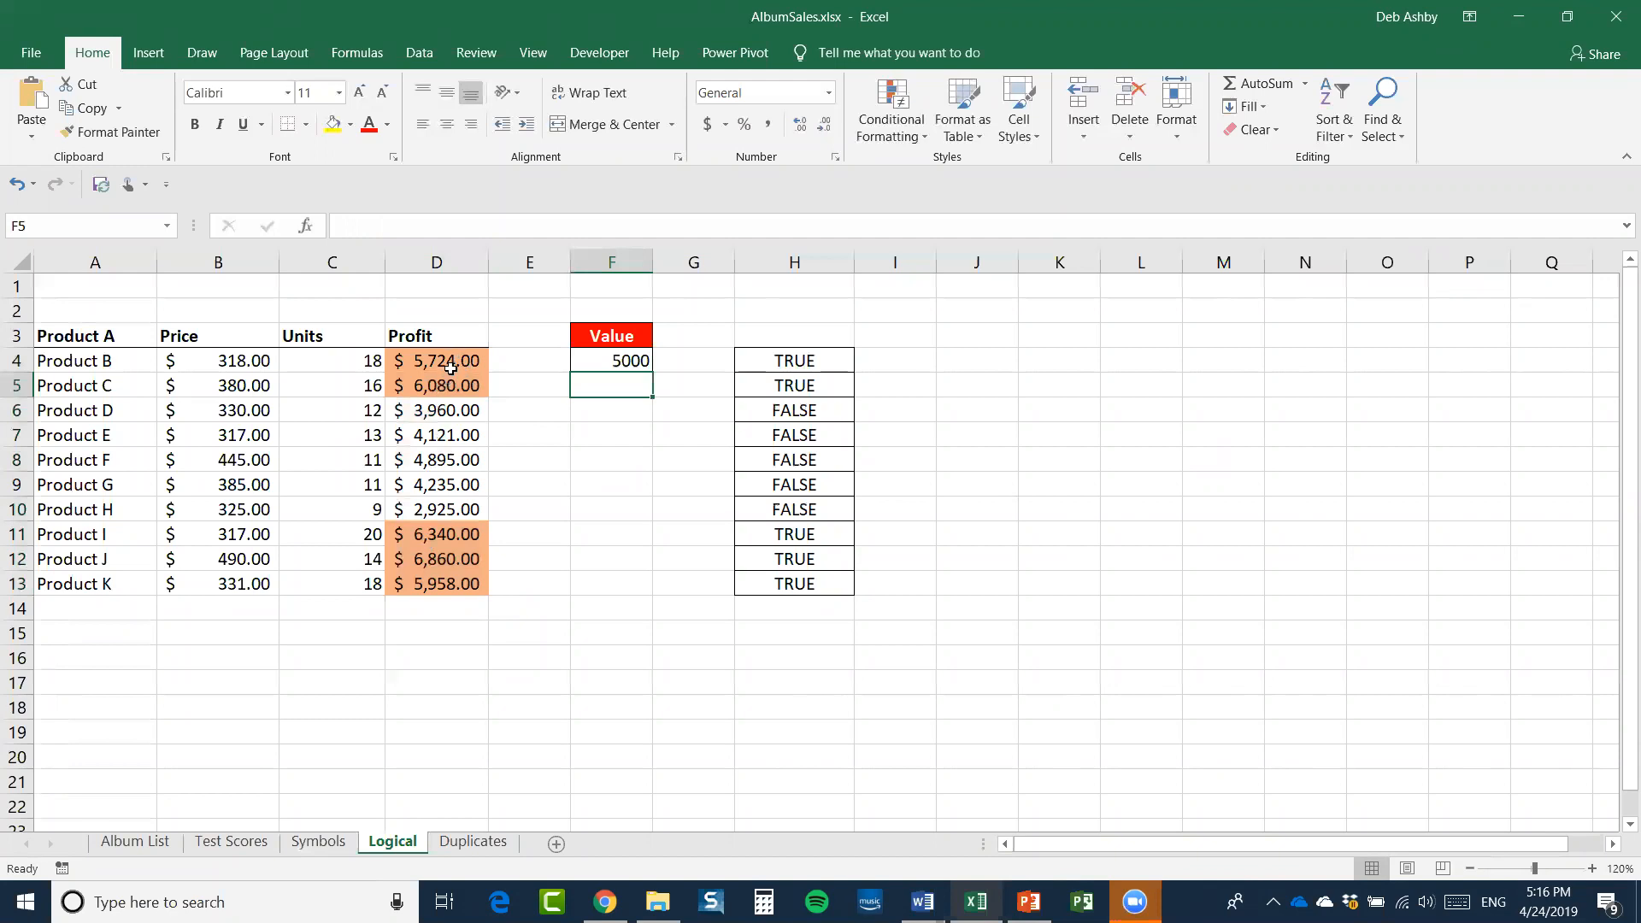
Compare the TRUE and FALSE results in column H with the highlighting in the Profit column
{"action": "left_click_drag", "start_coordinate": [811, 363], "coordinate": [791, 580]}
{"action": "left_click", "coordinate": [956, 410]}
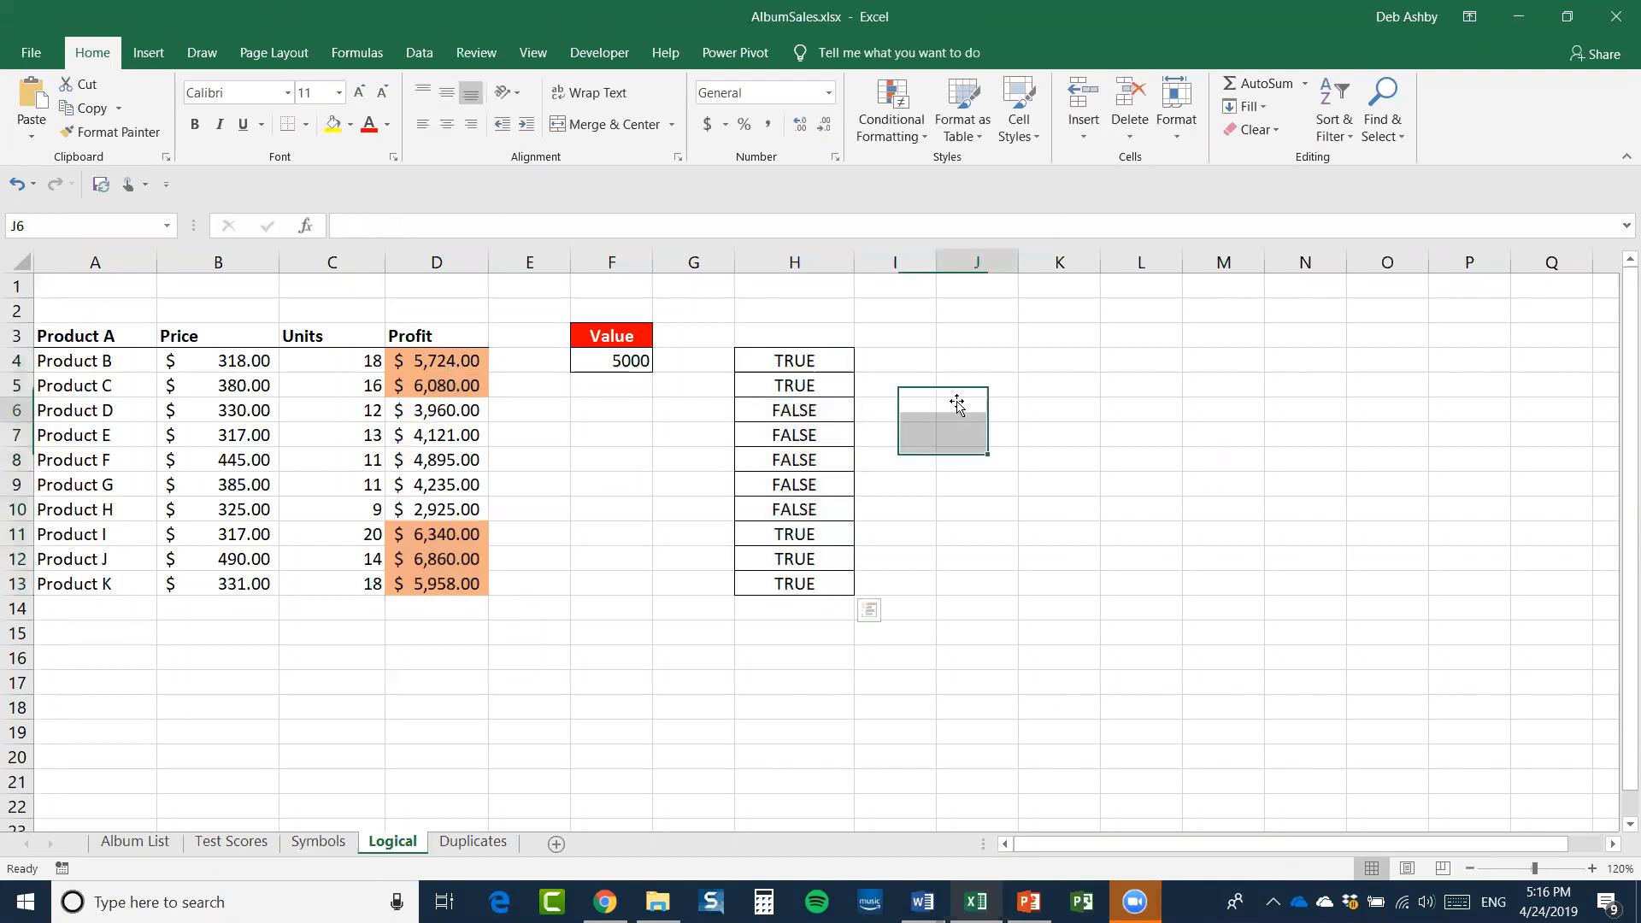
{"action": "left_click", "coordinate": [792, 362]}
{"action": "left_click", "coordinate": [786, 386]}
{"action": "left_click", "coordinate": [782, 411]}
{"action": "left_click", "coordinate": [778, 445]}
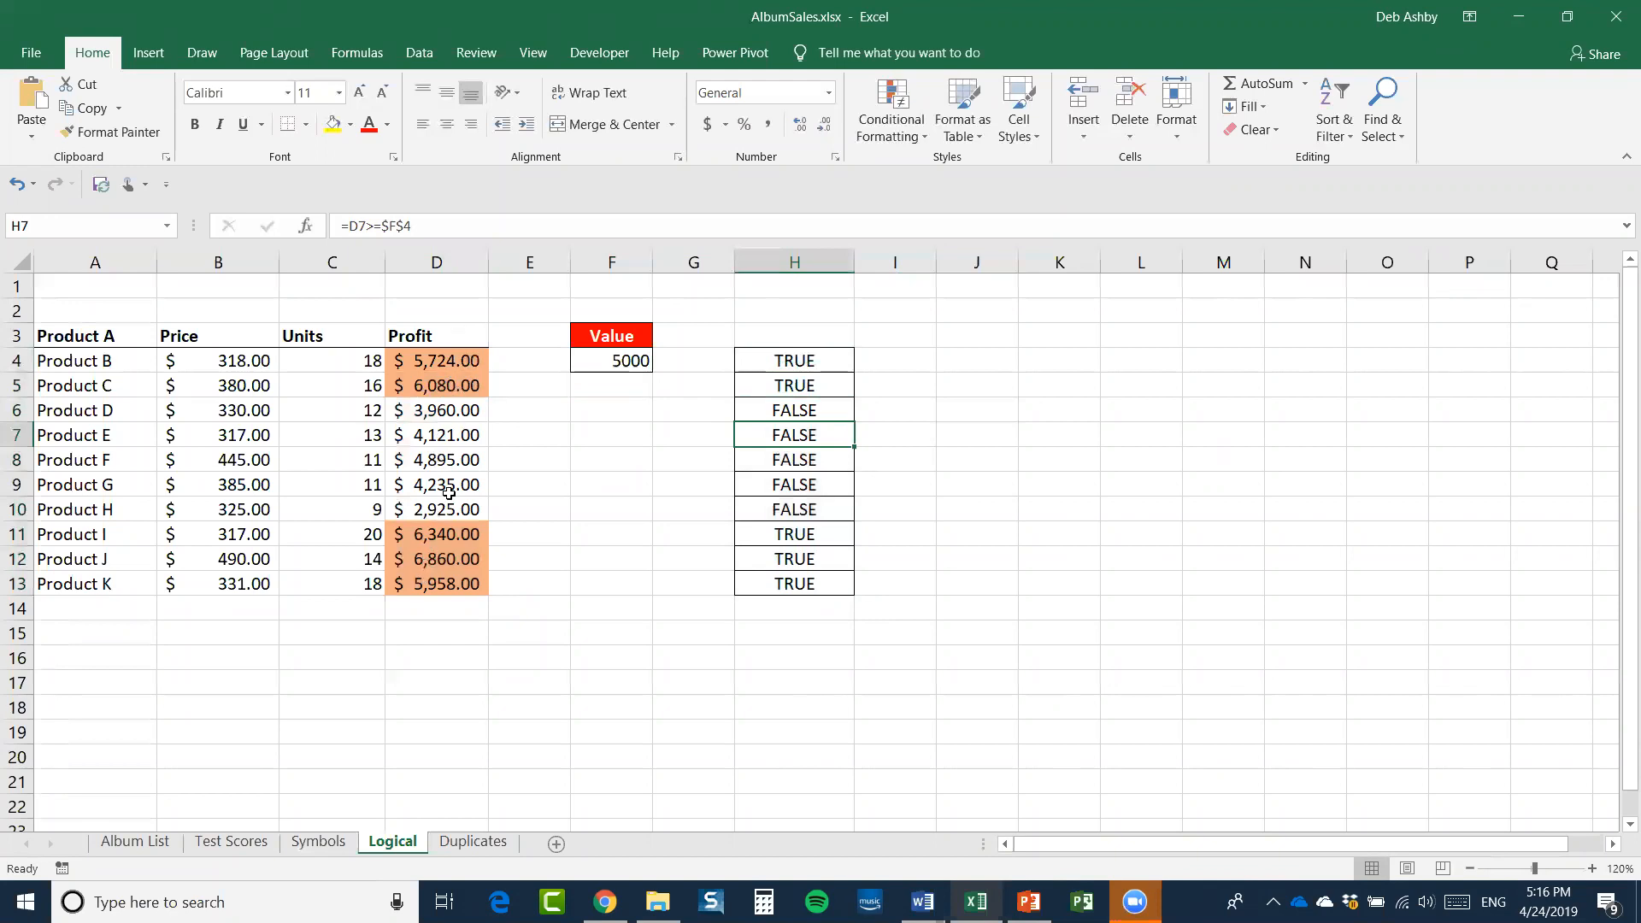
Set the Value cell F4 to 6000 to test a higher threshold
{"action": "left_click", "coordinate": [615, 359]}
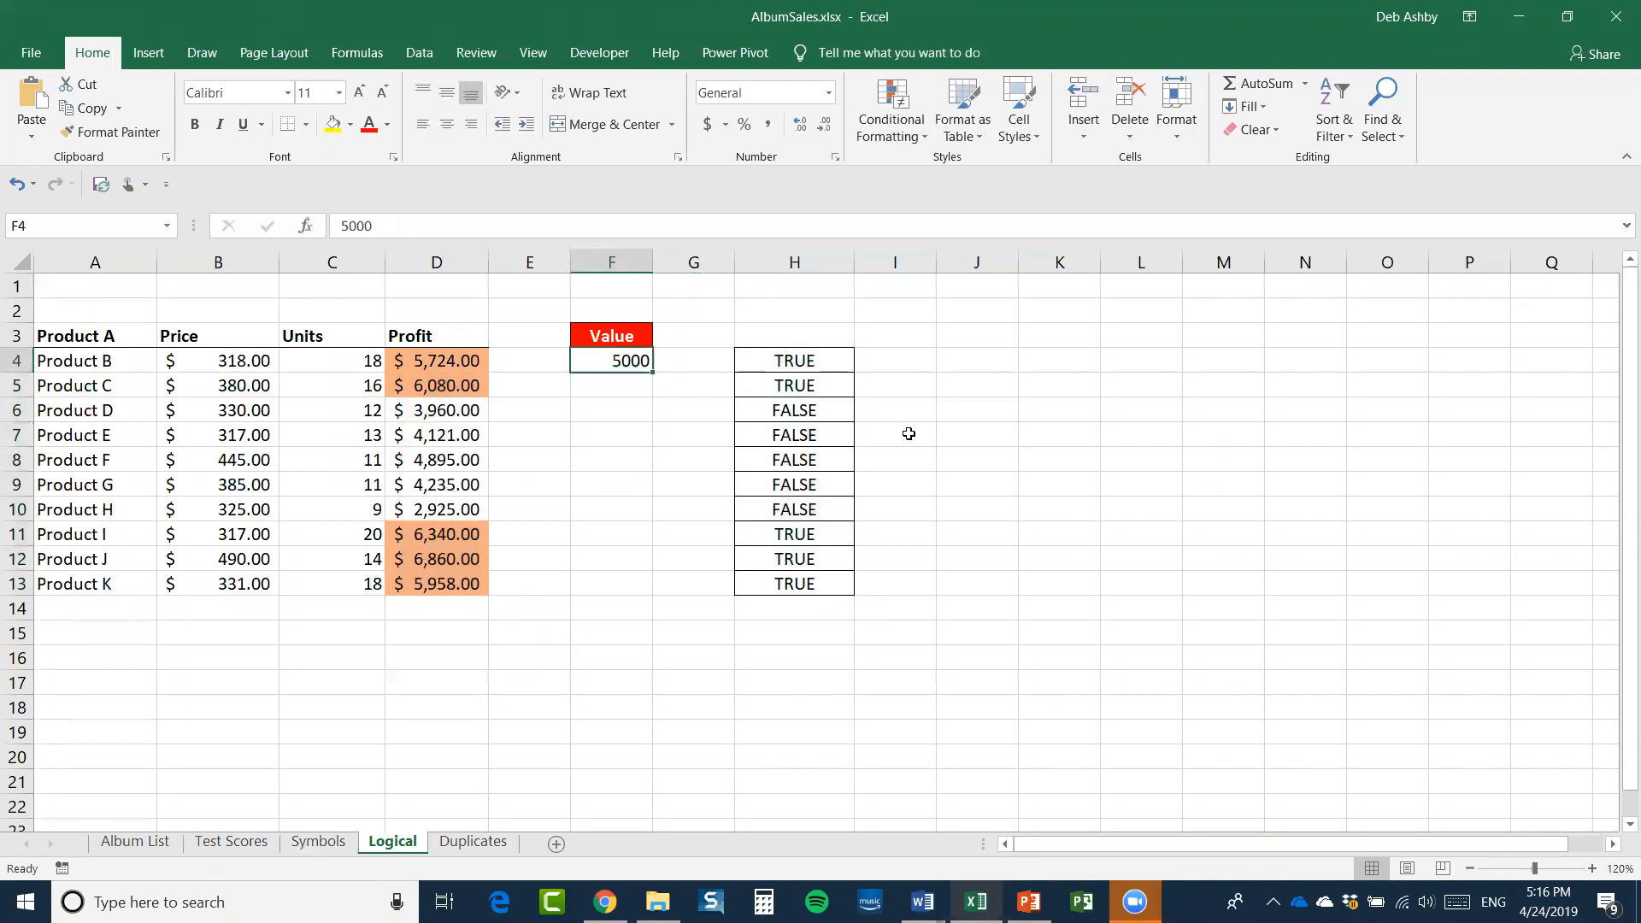
{"action": "type", "text": "6000"}
{"action": "key", "text": "Return"}
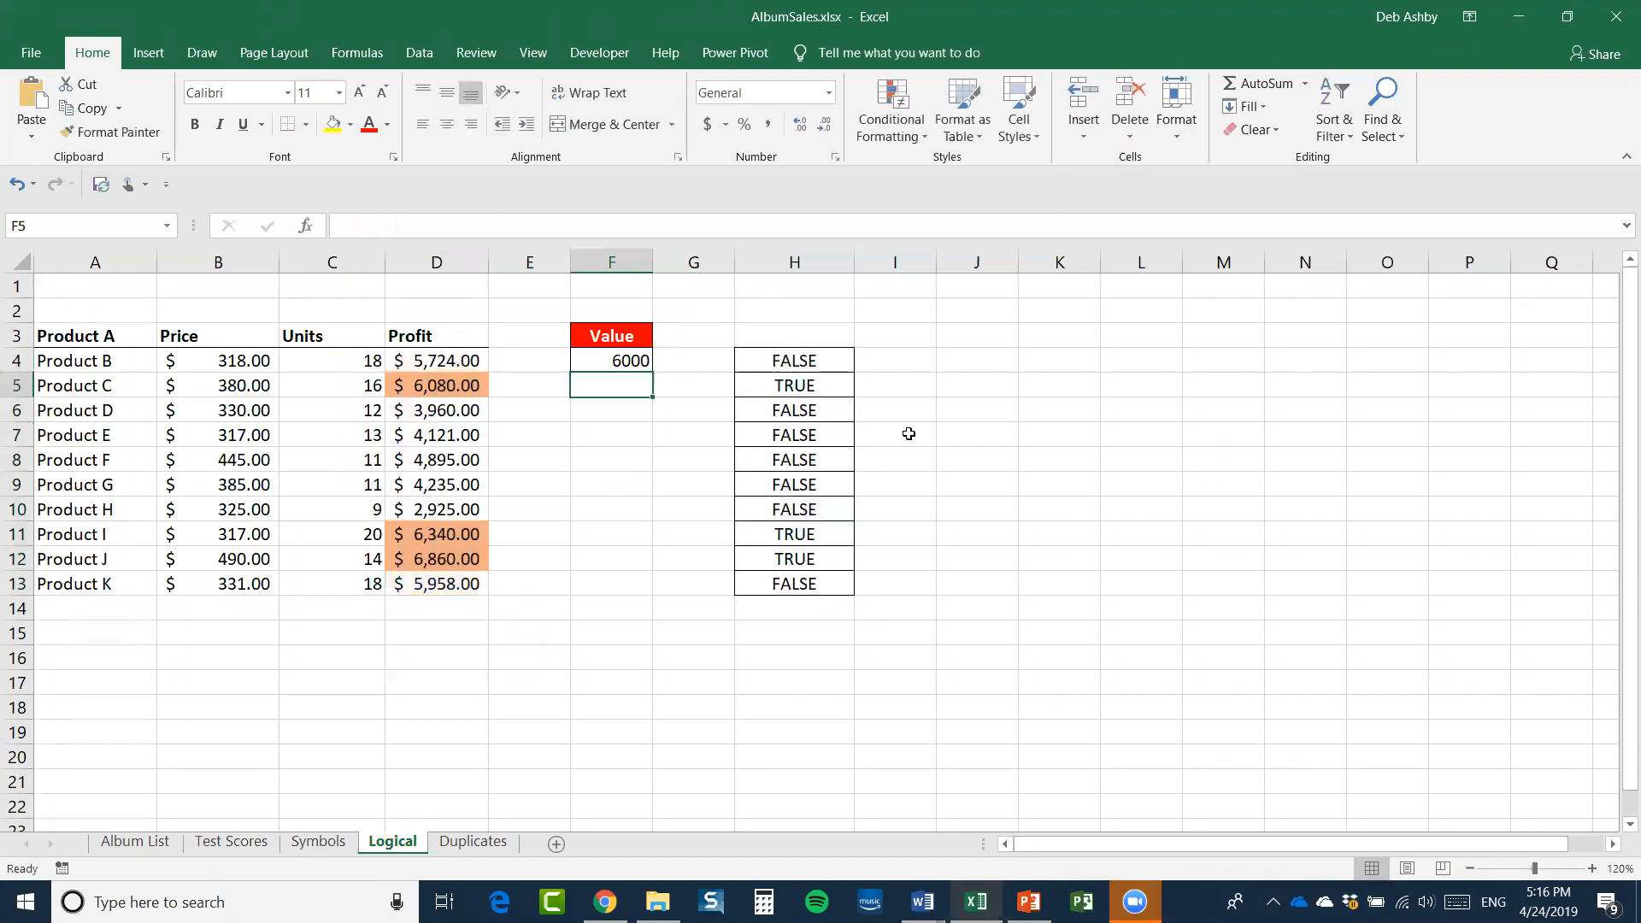
Set the Value cell F4 to 4000 so the highlighting follows the lower threshold
{"action": "left_click", "coordinate": [629, 364]}
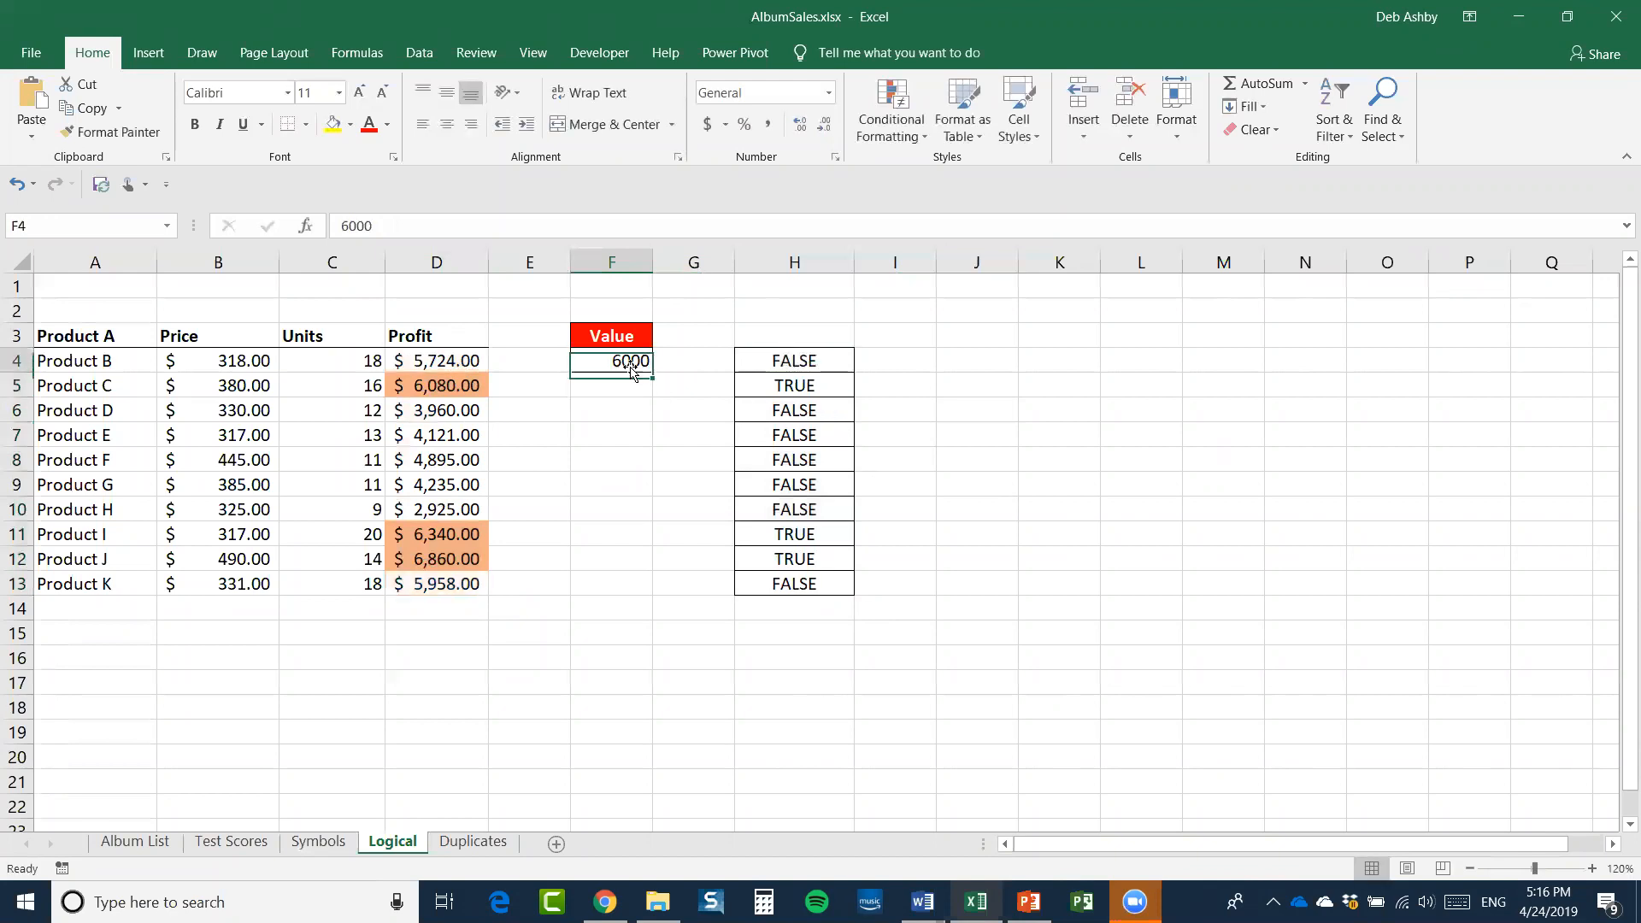
{"action": "type", "text": "4000"}
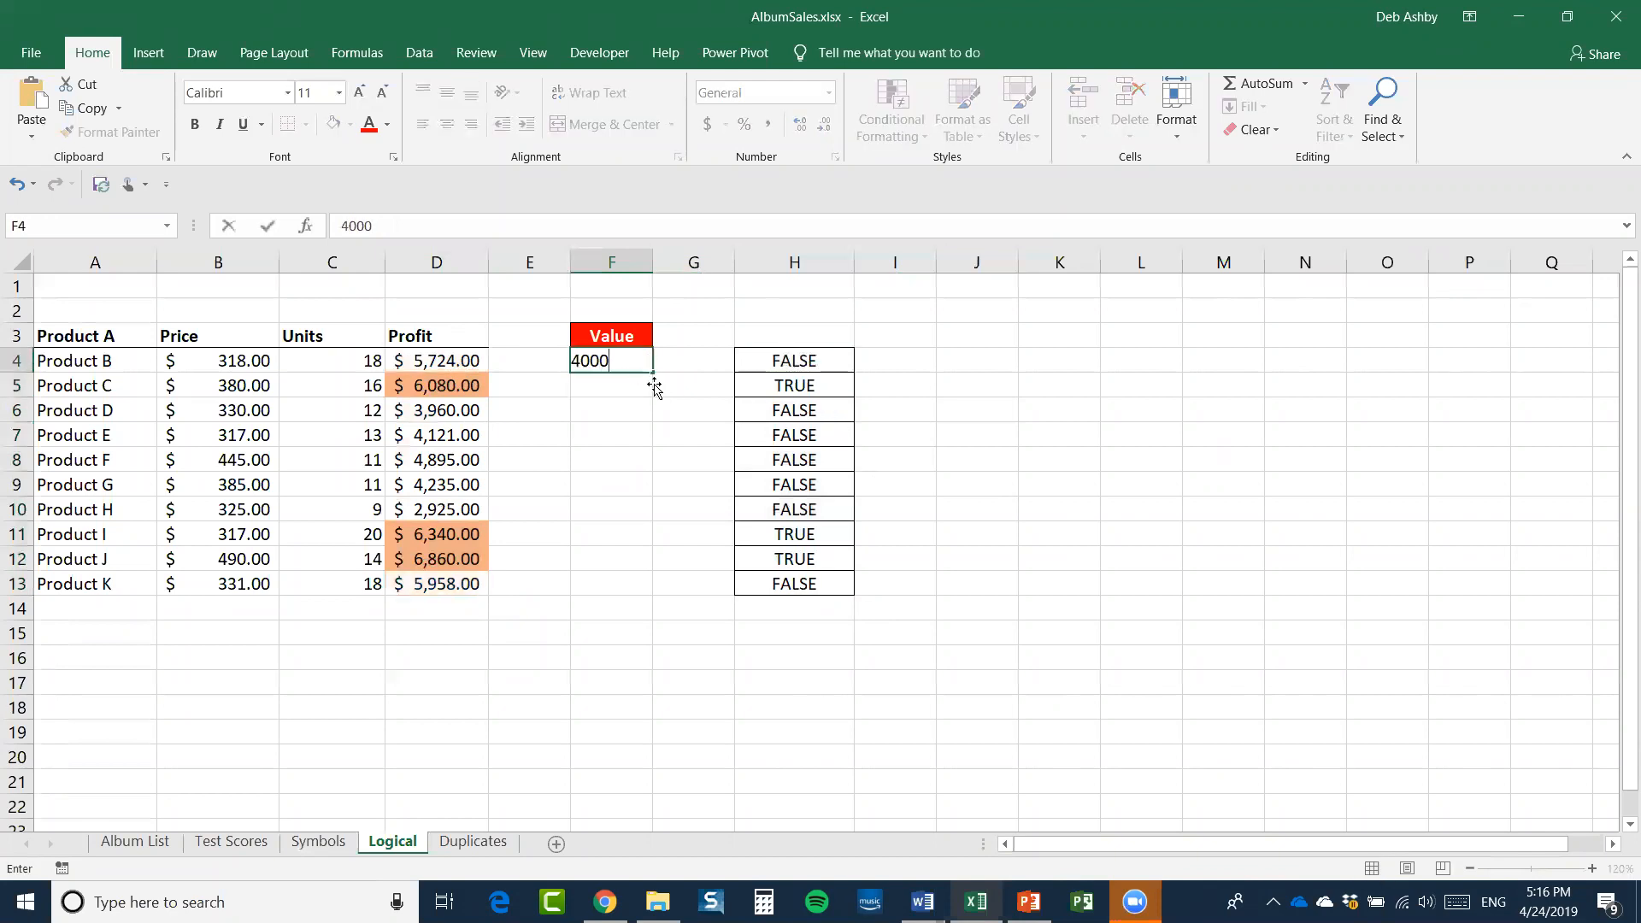
{"action": "key", "text": "Return"}
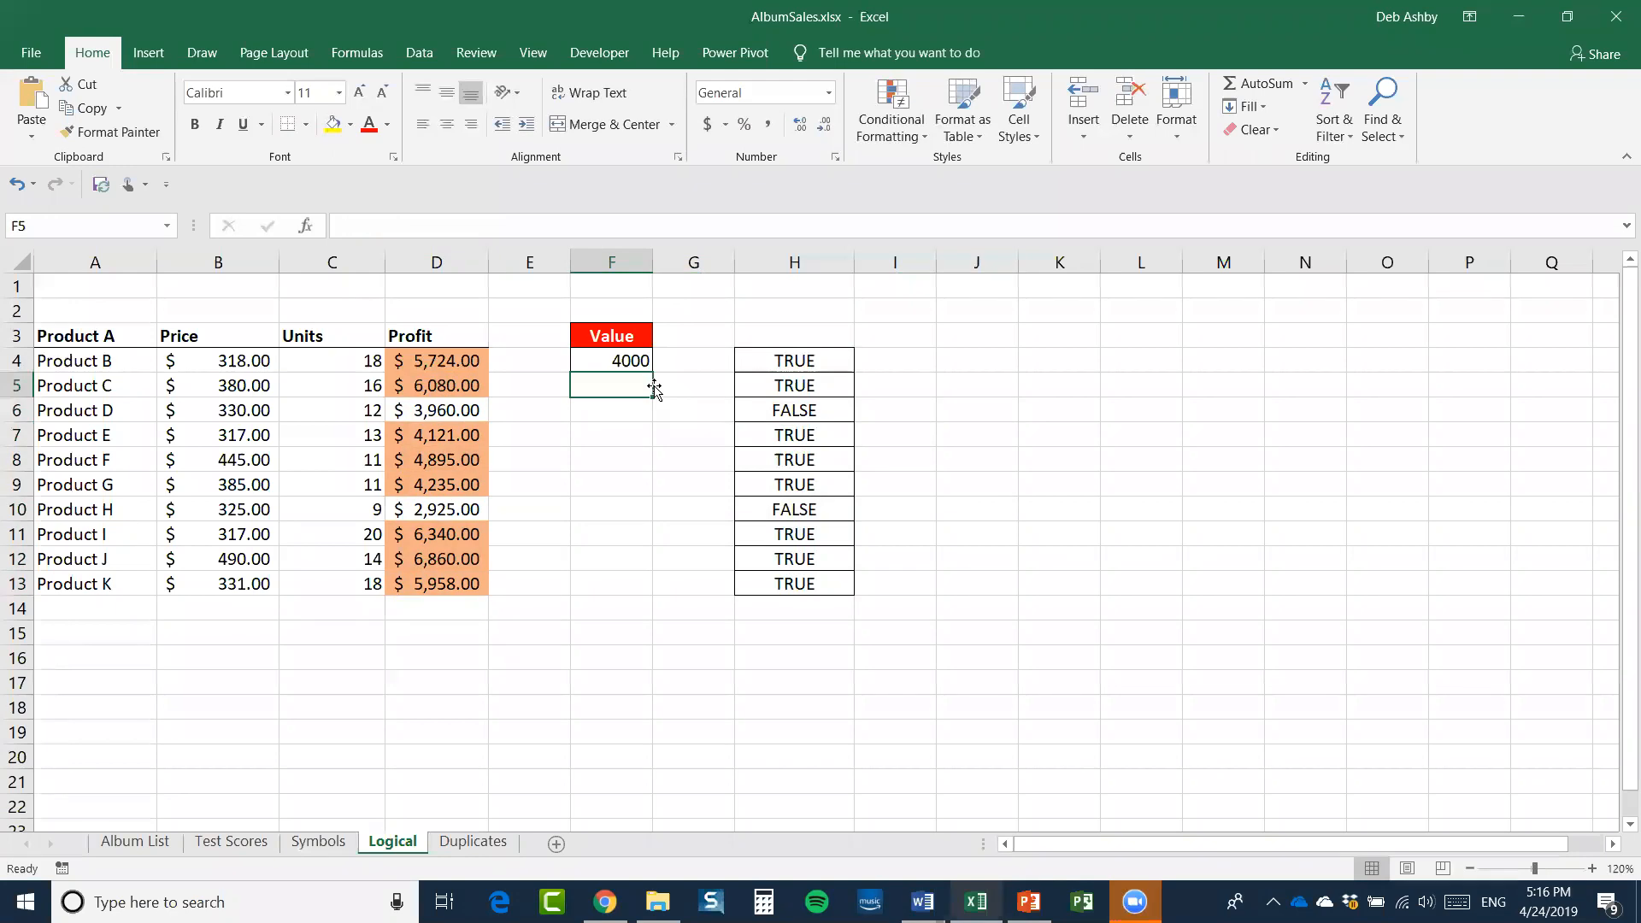
{"action": "left_click", "coordinate": [626, 364]}
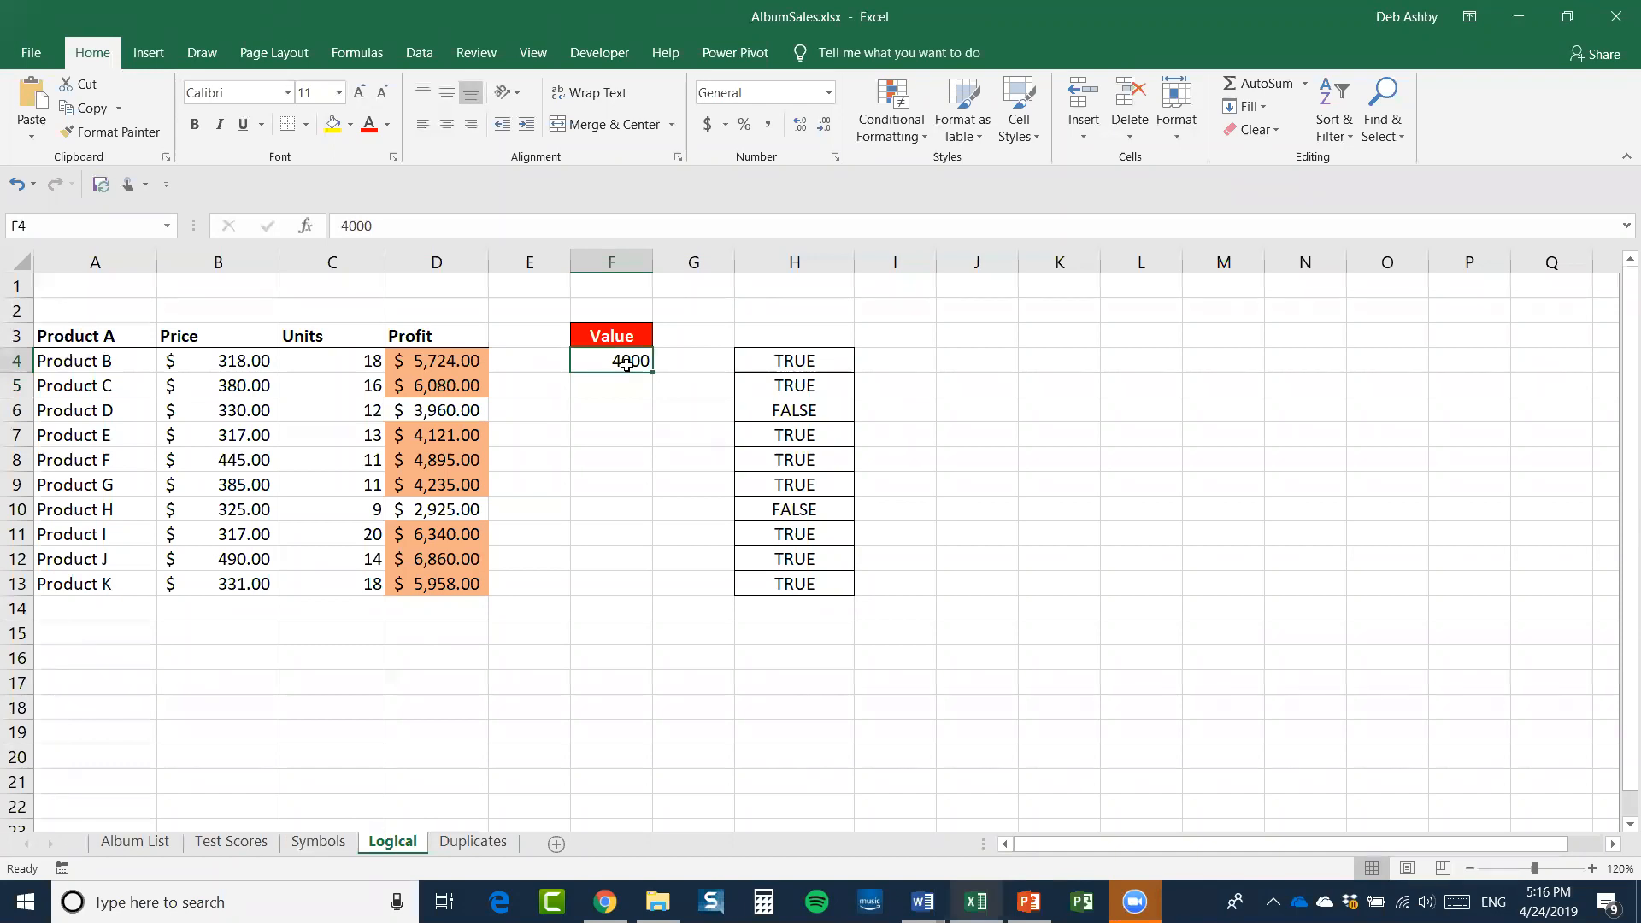
{"action": "left_click", "coordinate": [805, 262]}
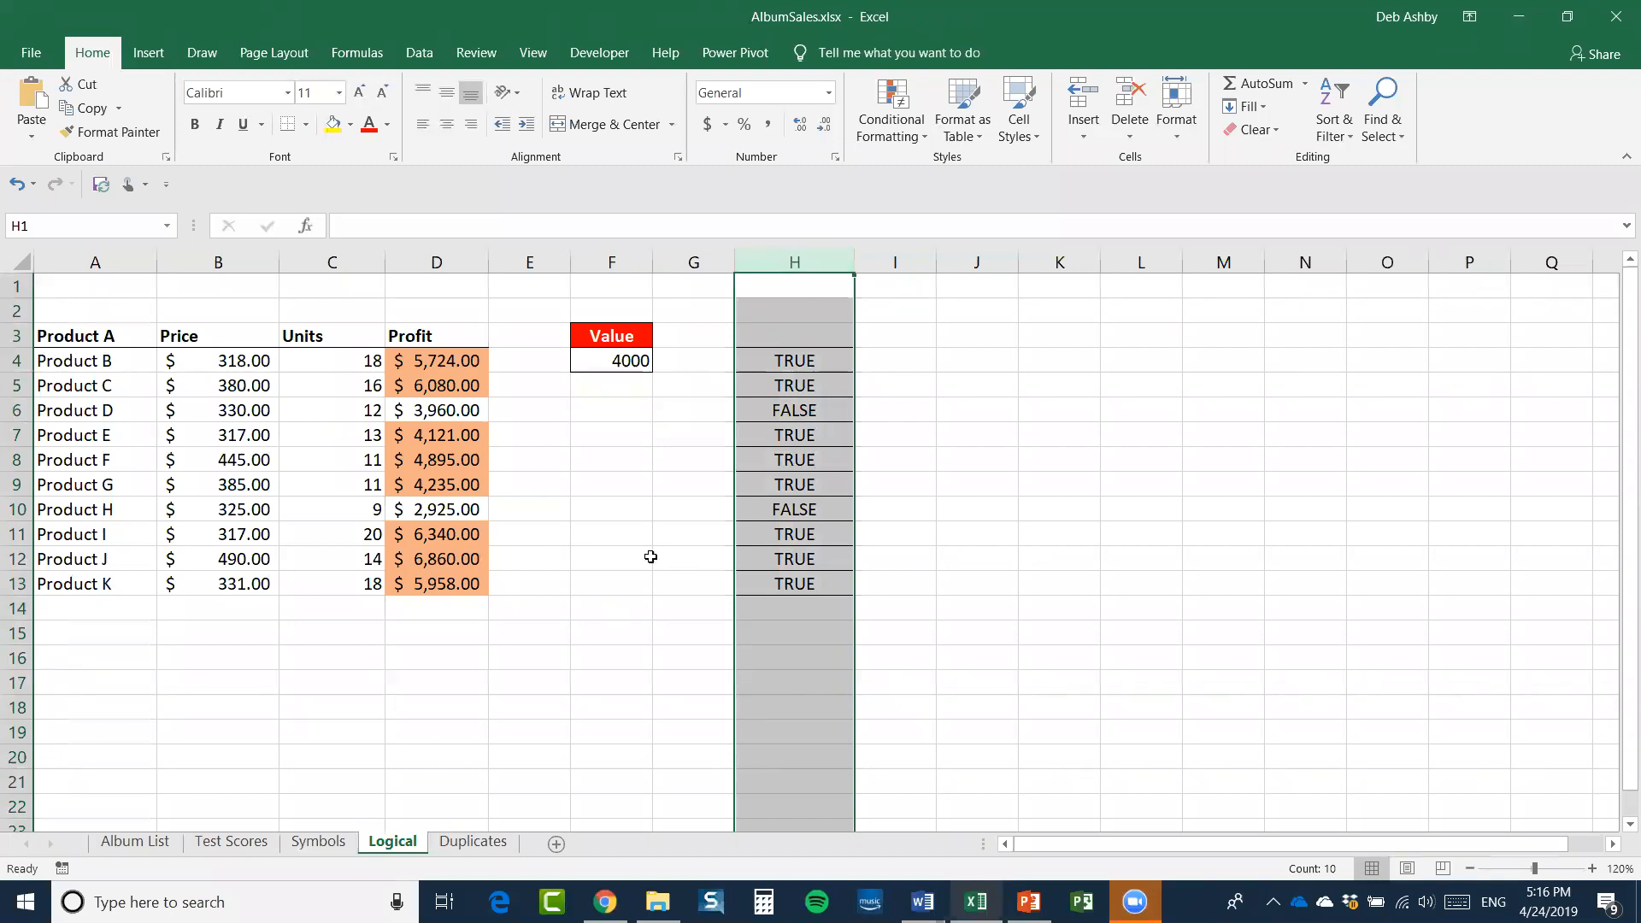
{"action": "left_click", "coordinate": [647, 557]}
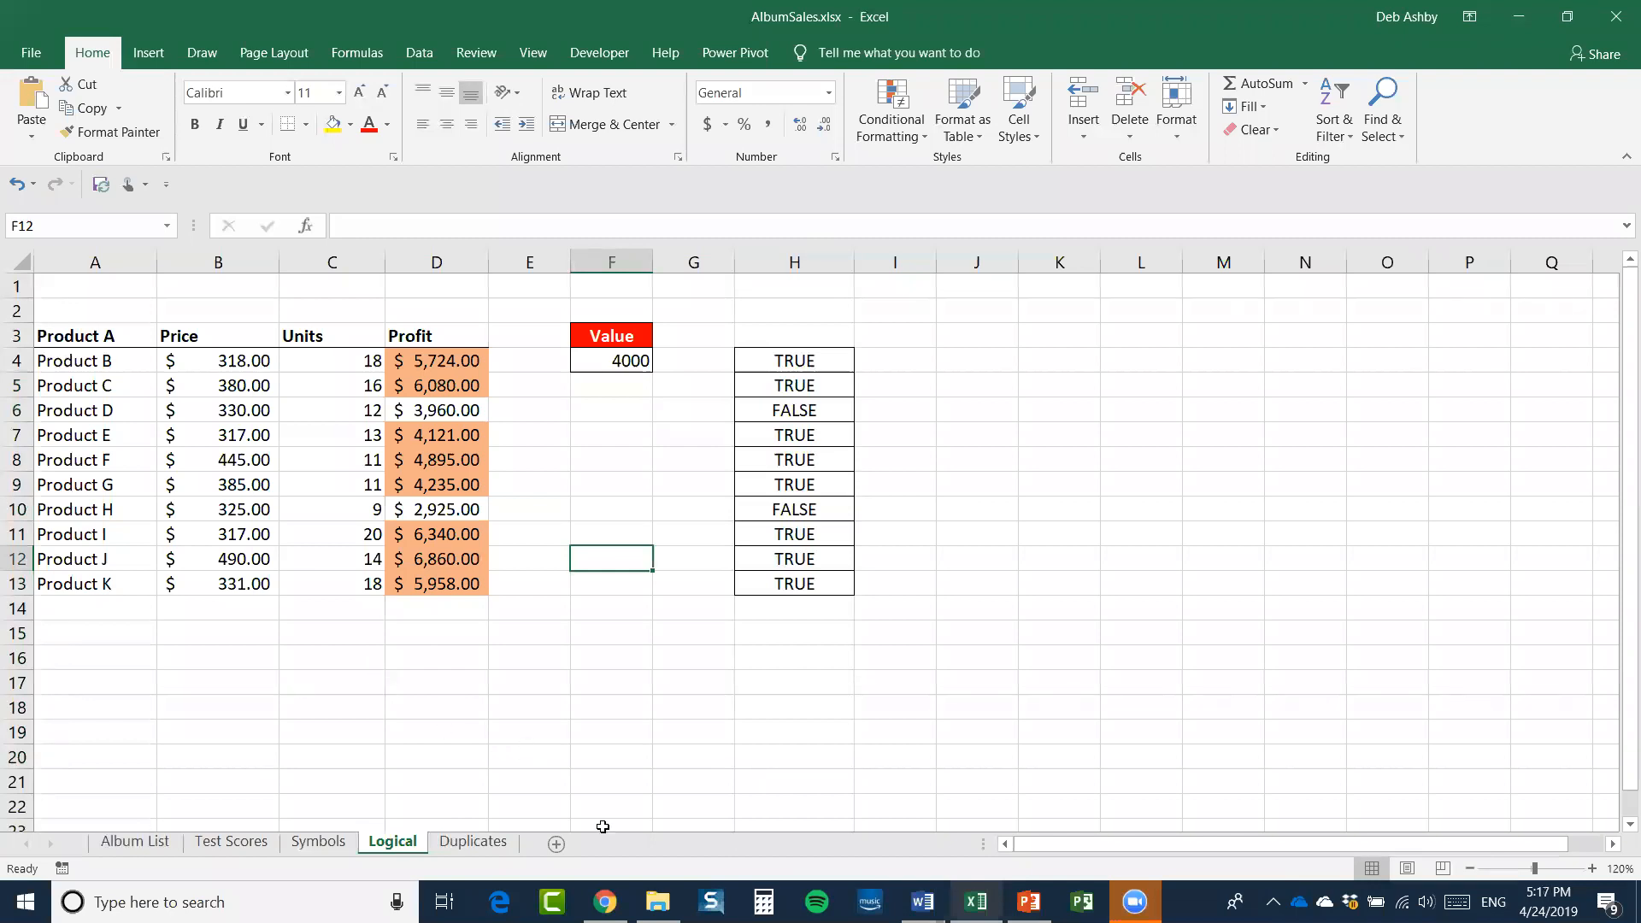
On the Album List sheet, apply blue gradient-fill data bars to the whole Total Sales column F
{"action": "left_click", "coordinate": [141, 842]}
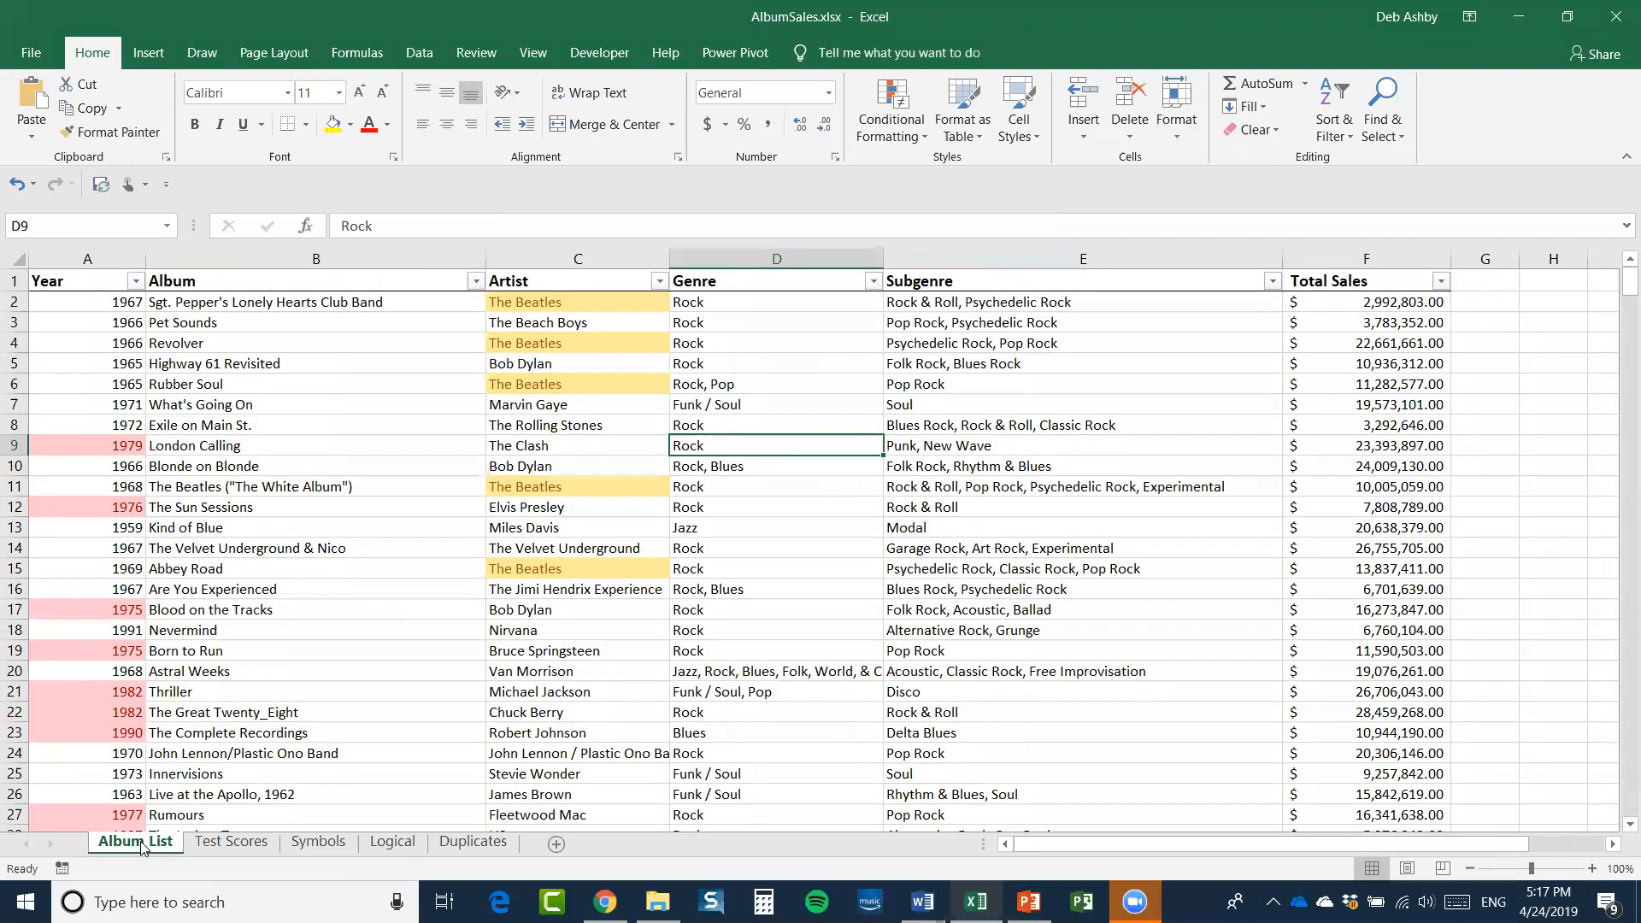
{"action": "left_click_drag", "start_coordinate": [1295, 849], "coordinate": [1358, 849]}
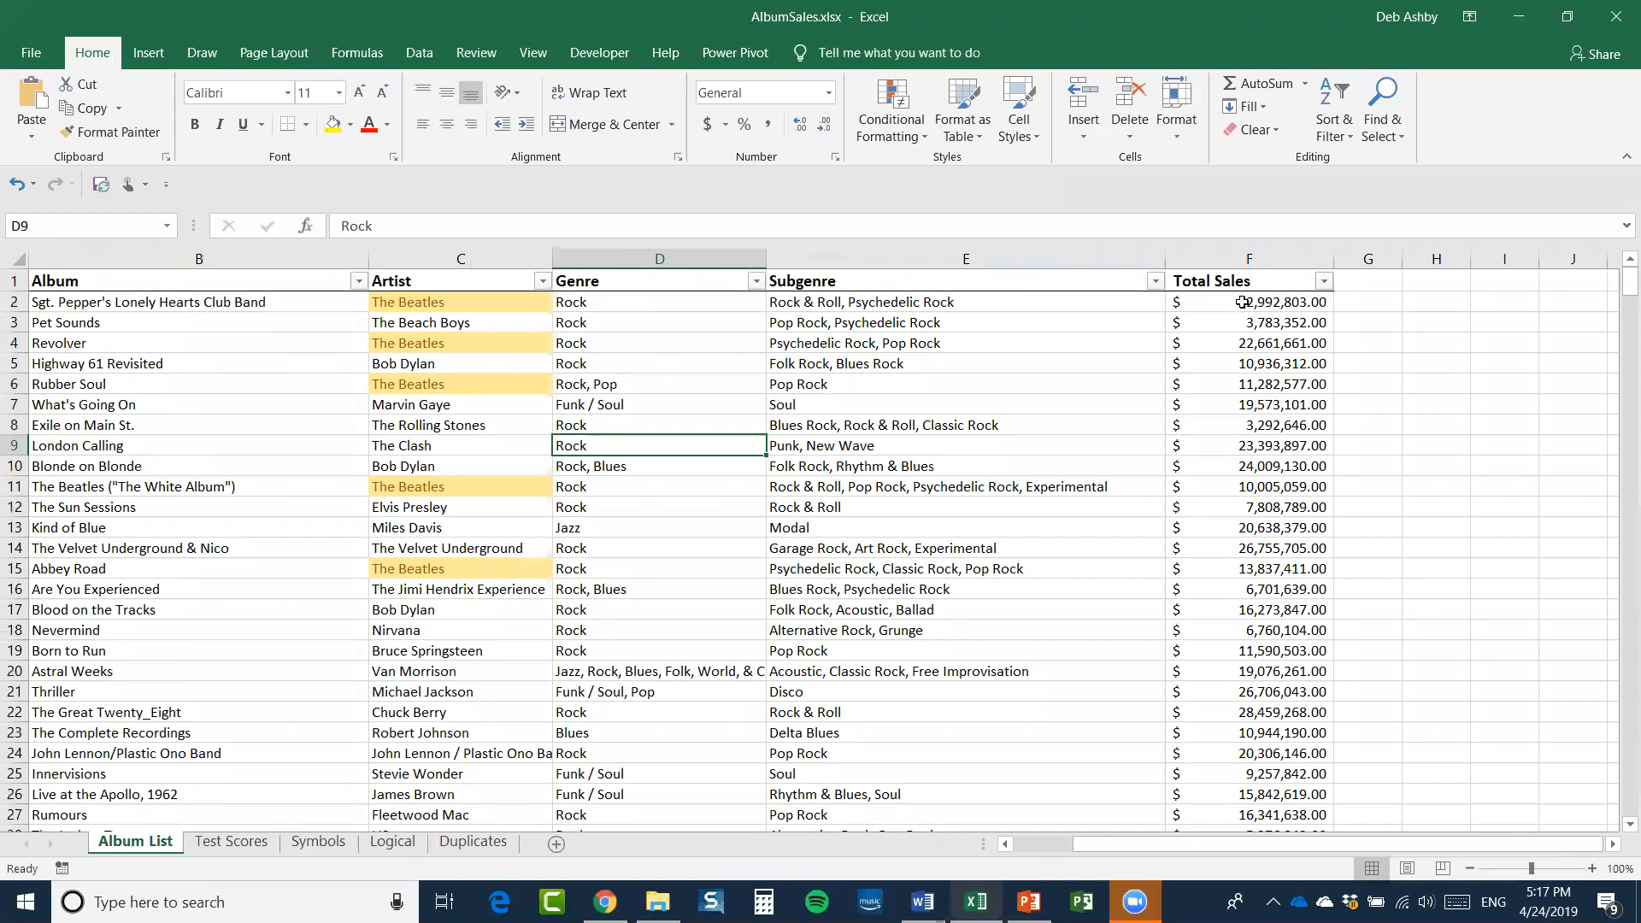
{"action": "left_click", "coordinate": [1248, 258]}
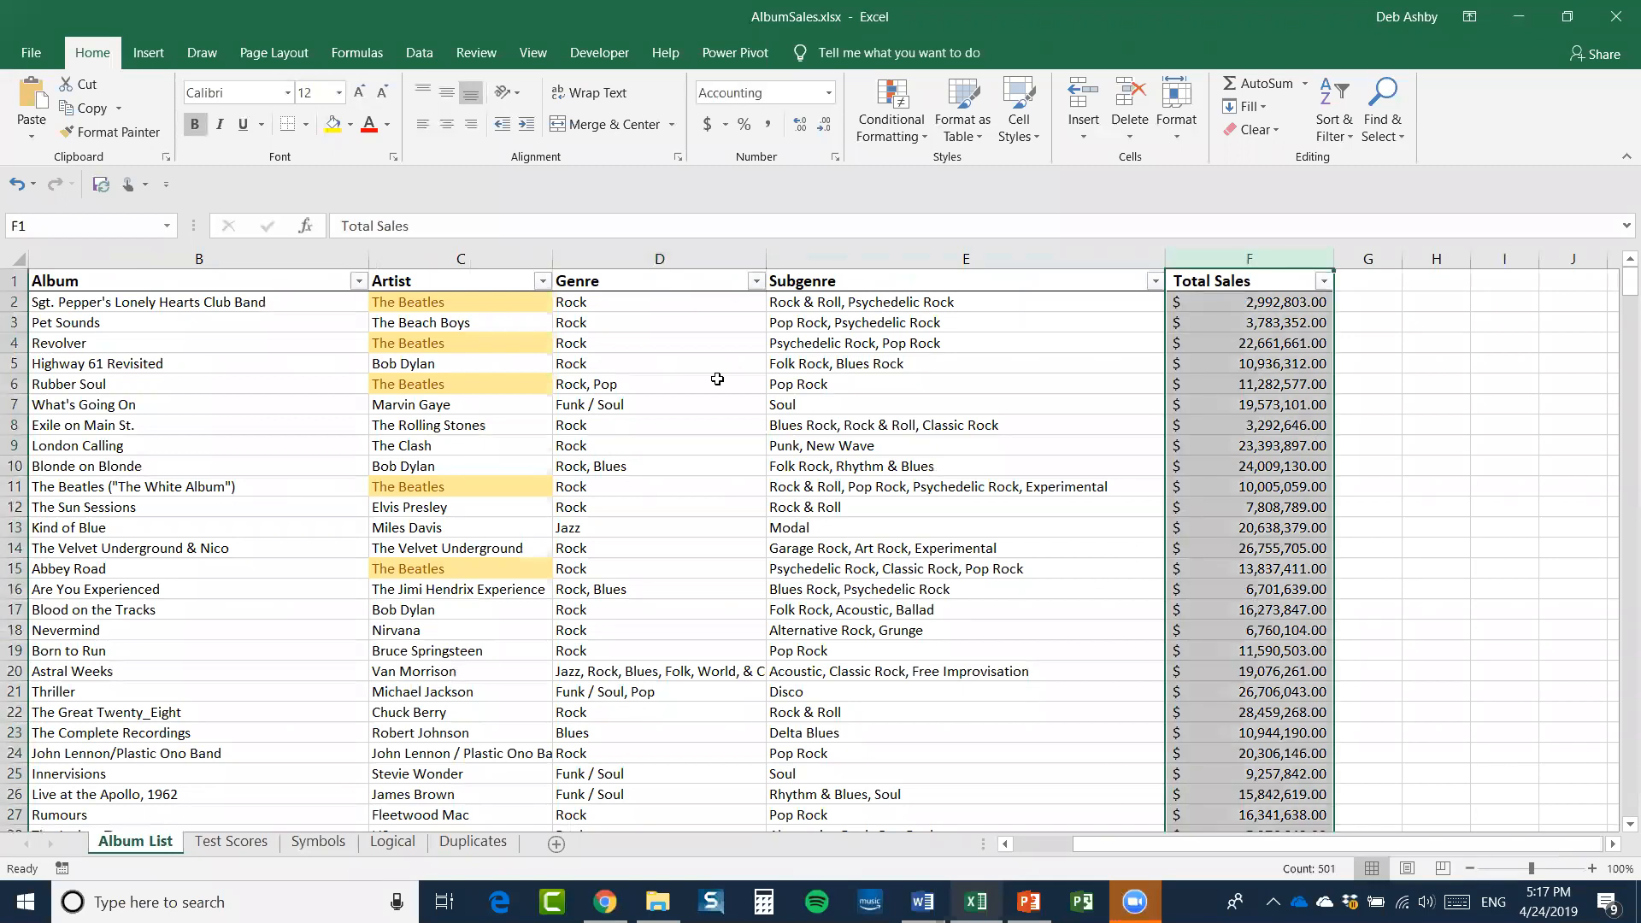
{"action": "left_click", "coordinate": [913, 135]}
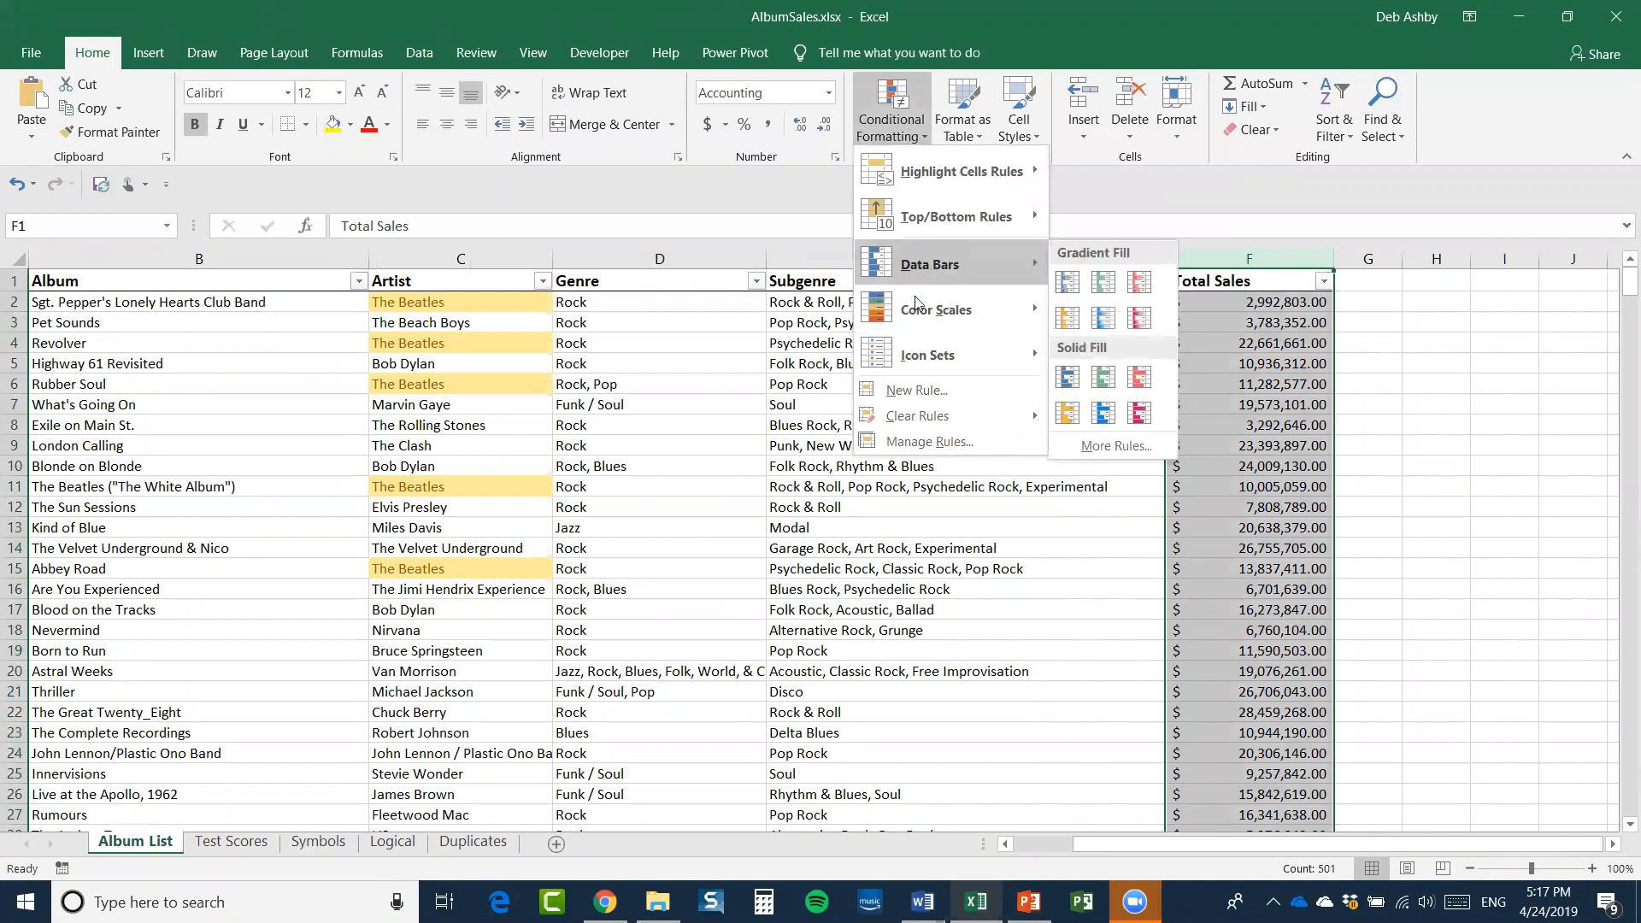
{"action": "mouse_move", "coordinate": [908, 354]}
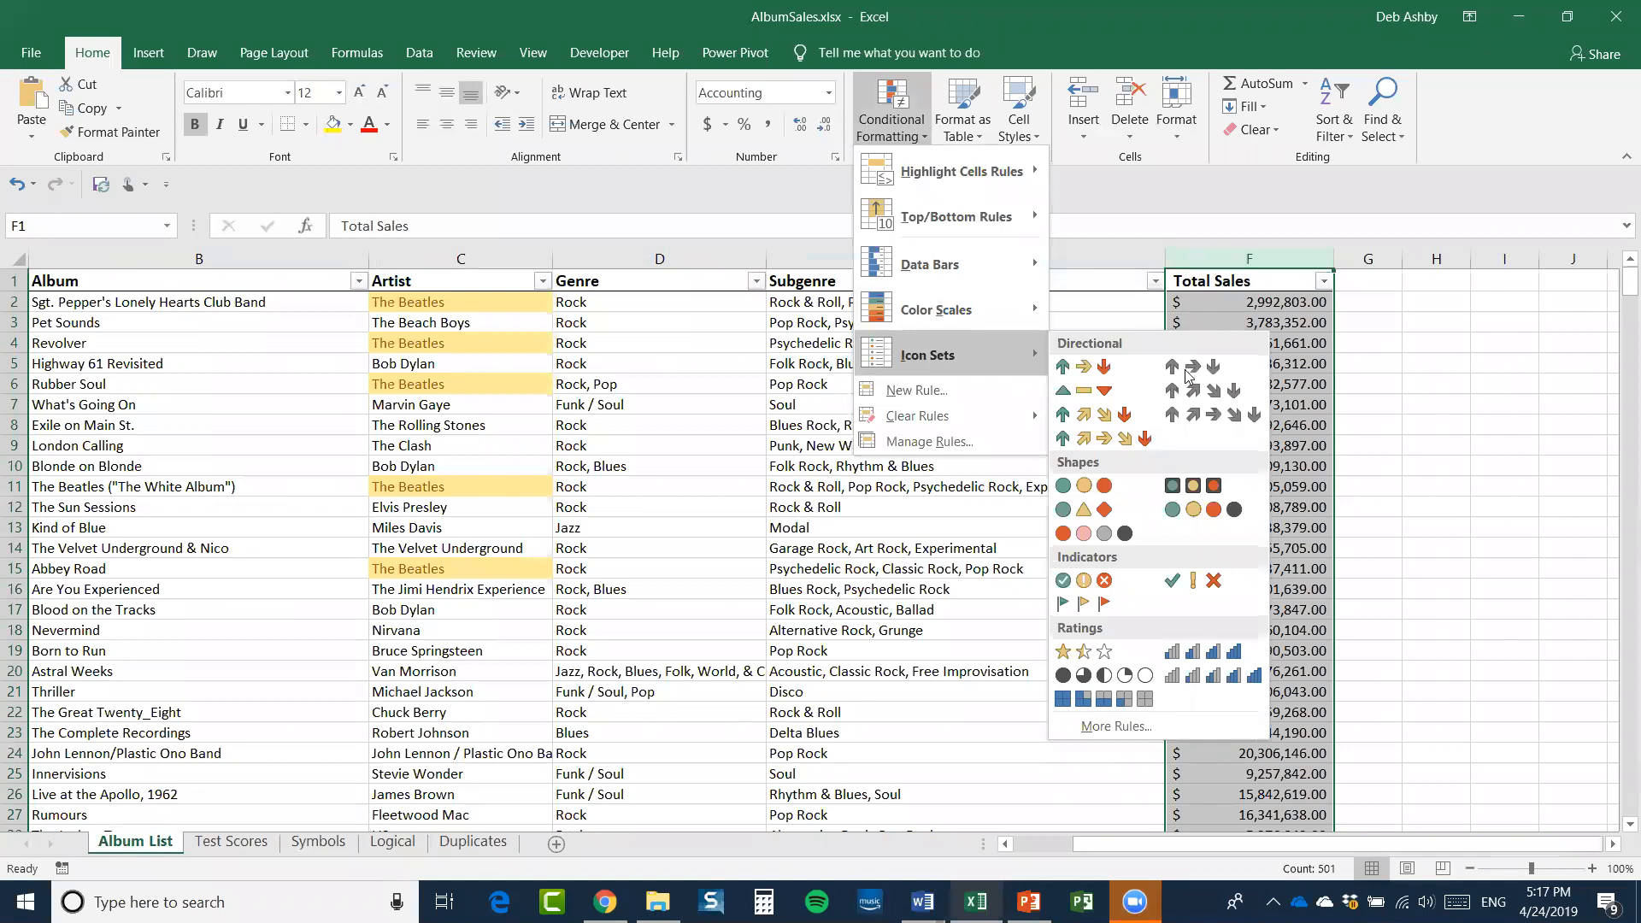
{"action": "mouse_move", "coordinate": [919, 263]}
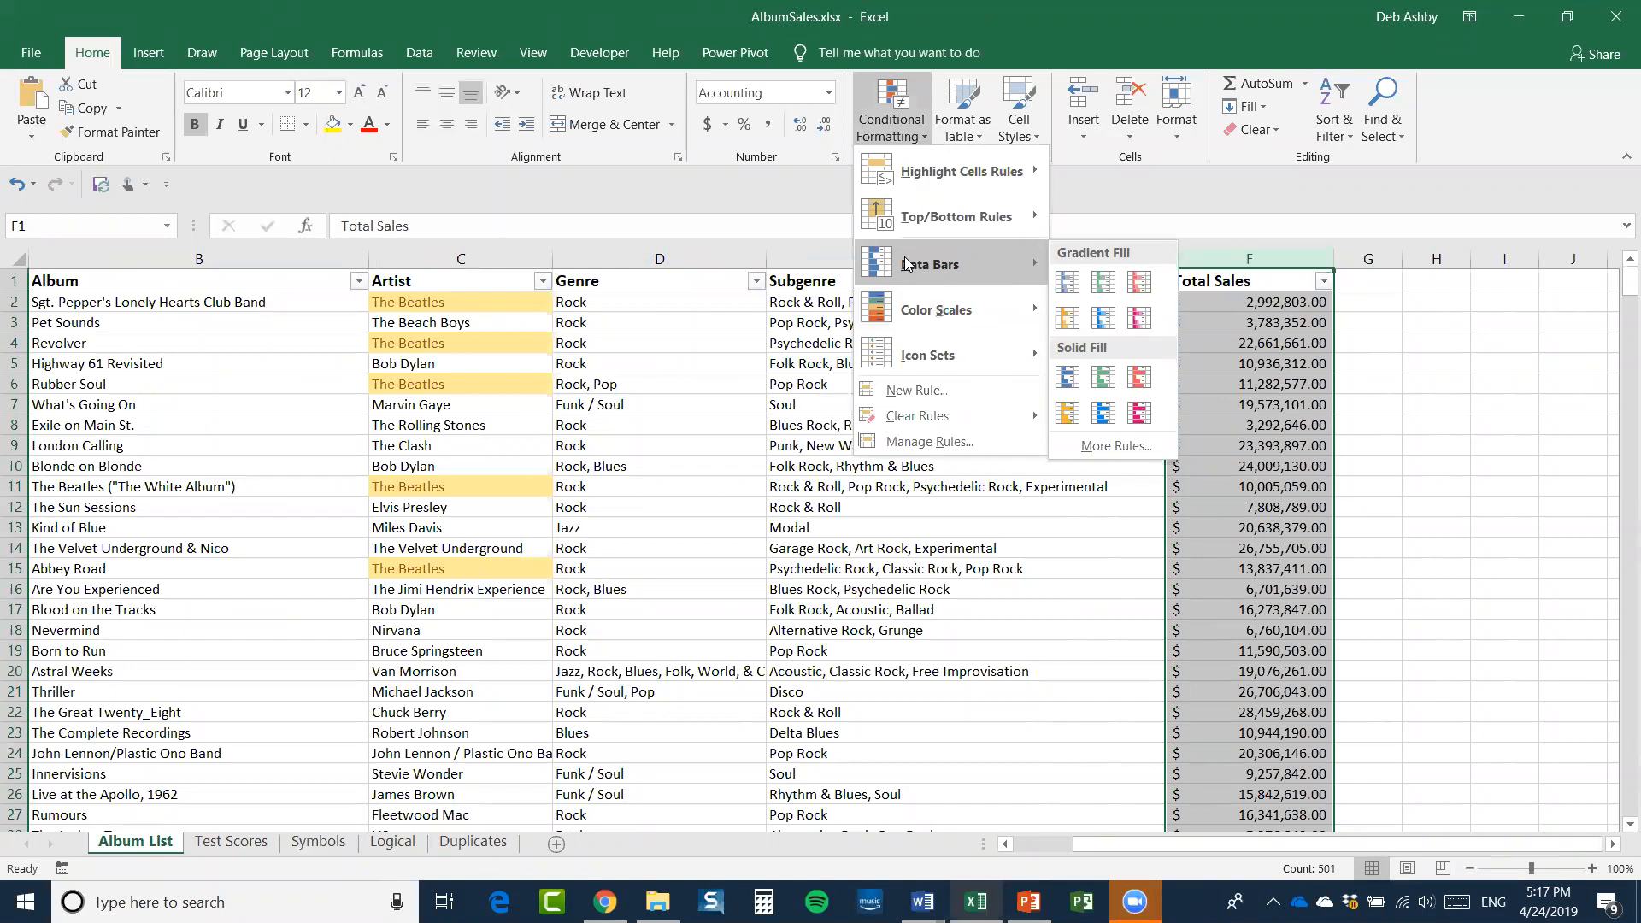
{"action": "left_click", "coordinate": [1068, 282]}
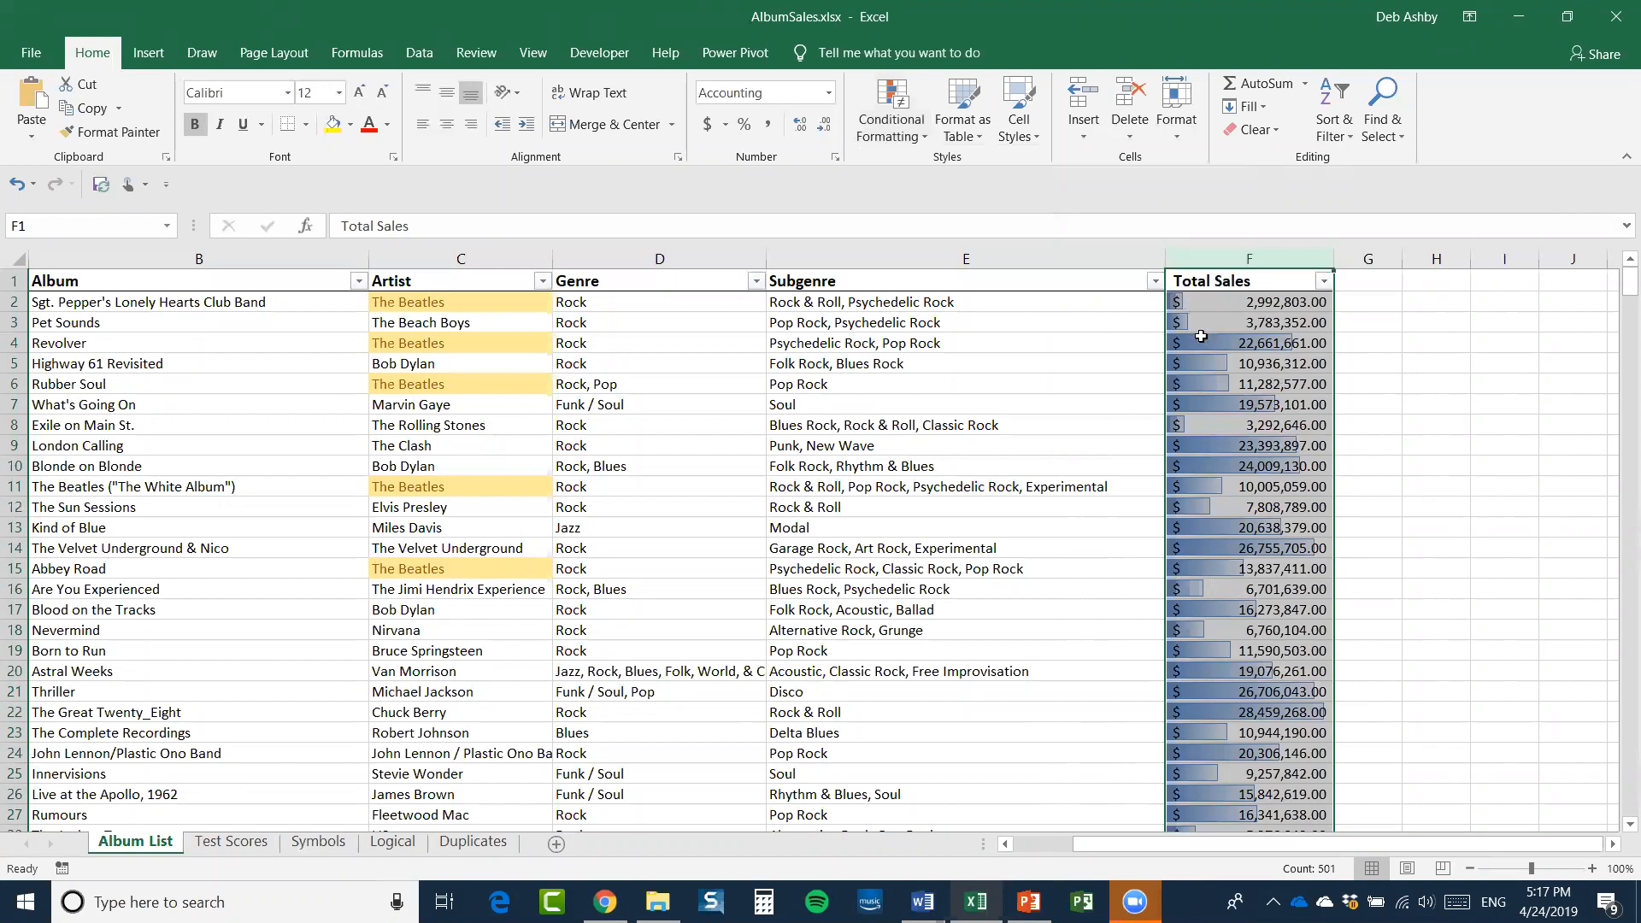
{"action": "left_click", "coordinate": [1382, 380]}
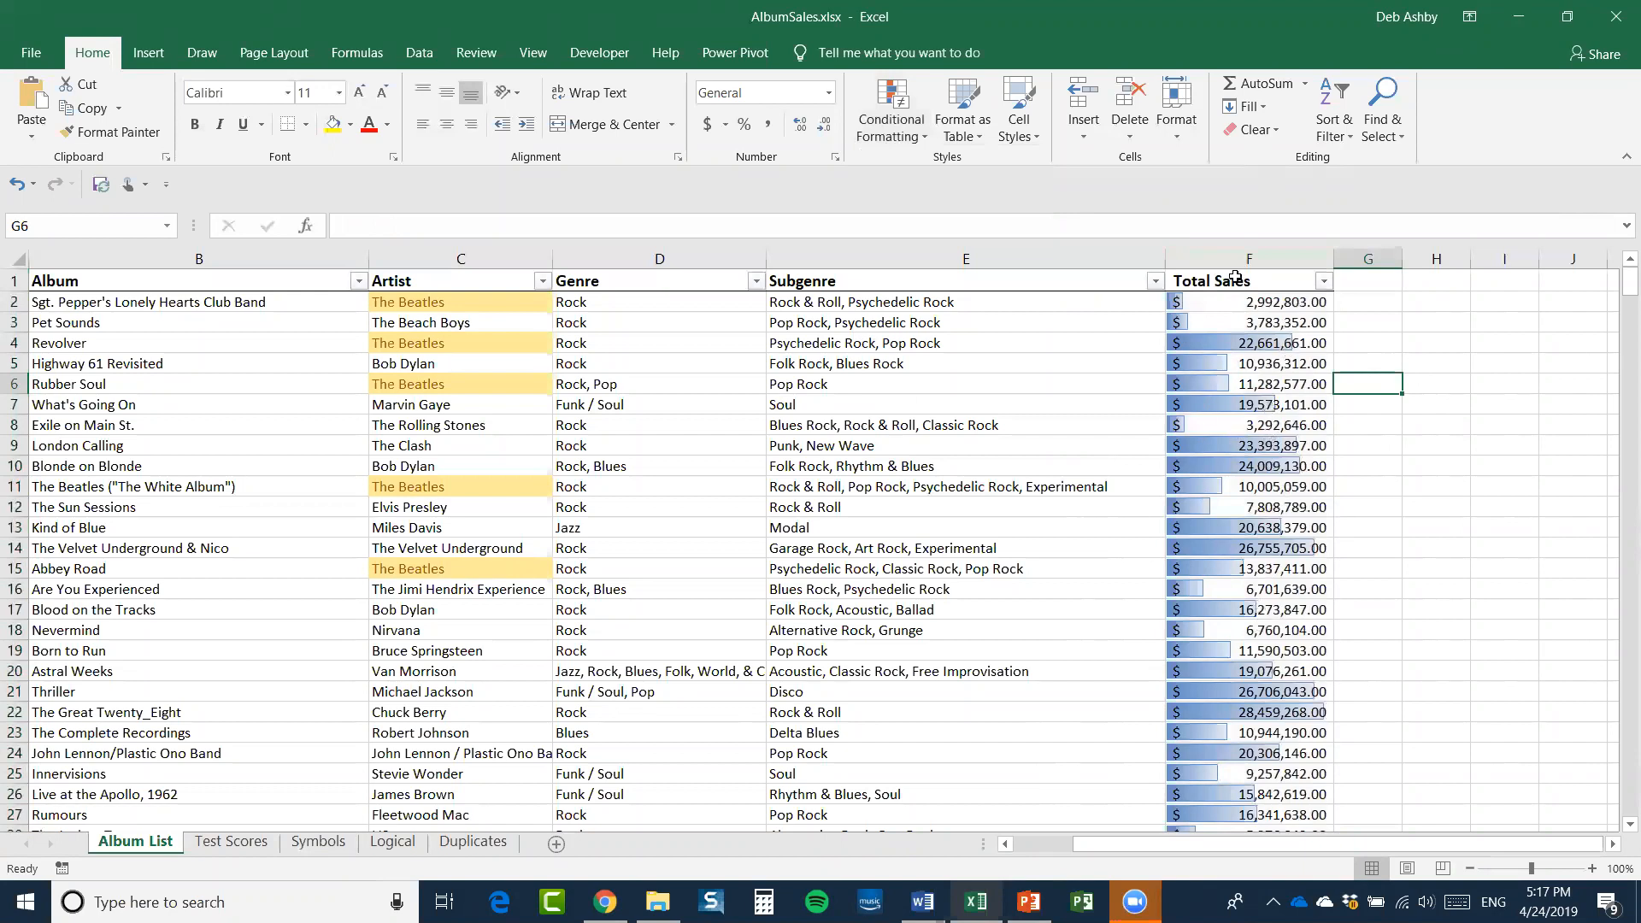
Edit the Data Bar rule on the Total Sales column so that it shows the bars only, without the numbers
{"action": "left_click", "coordinate": [1234, 253]}
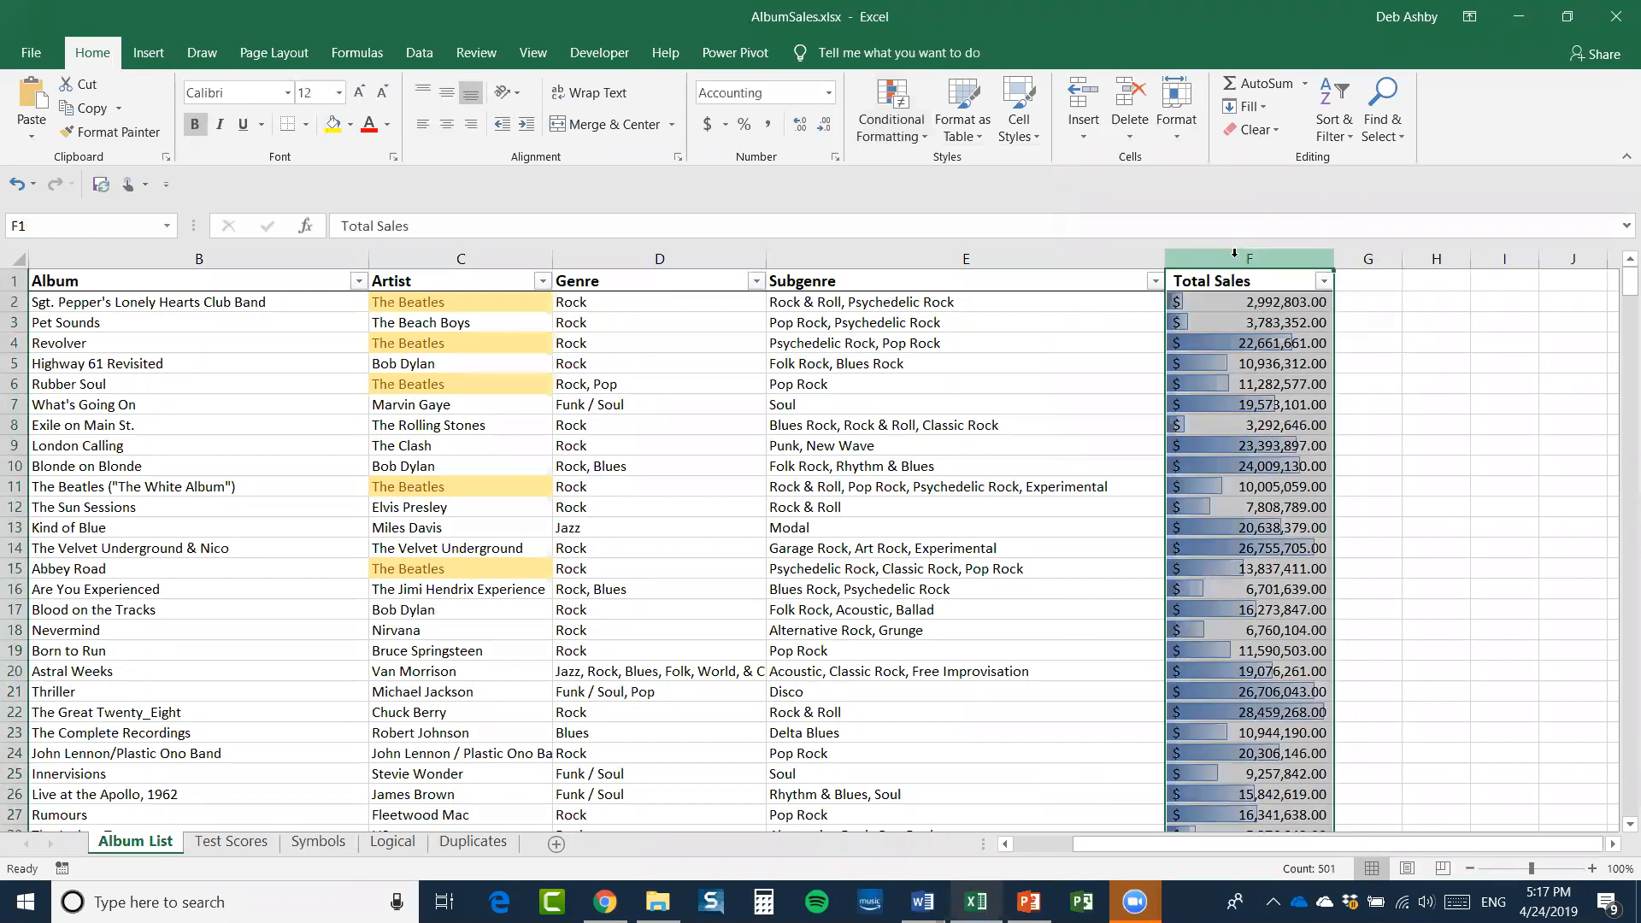
{"action": "left_click", "coordinate": [923, 135]}
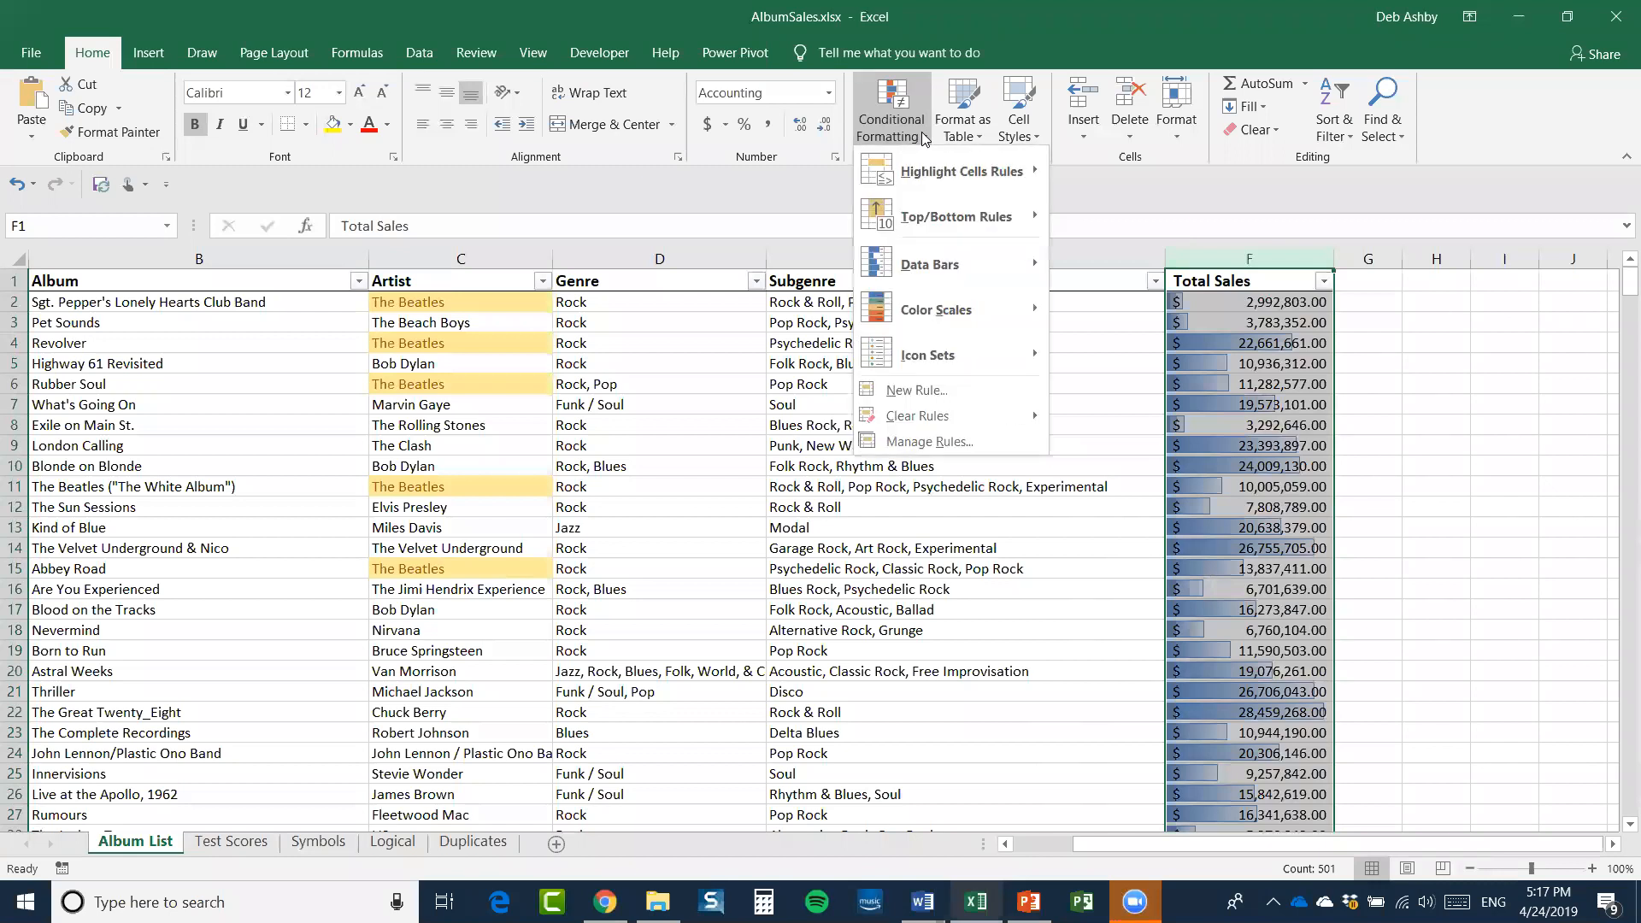
{"action": "left_click", "coordinate": [954, 443]}
{"action": "left_click", "coordinate": [899, 318]}
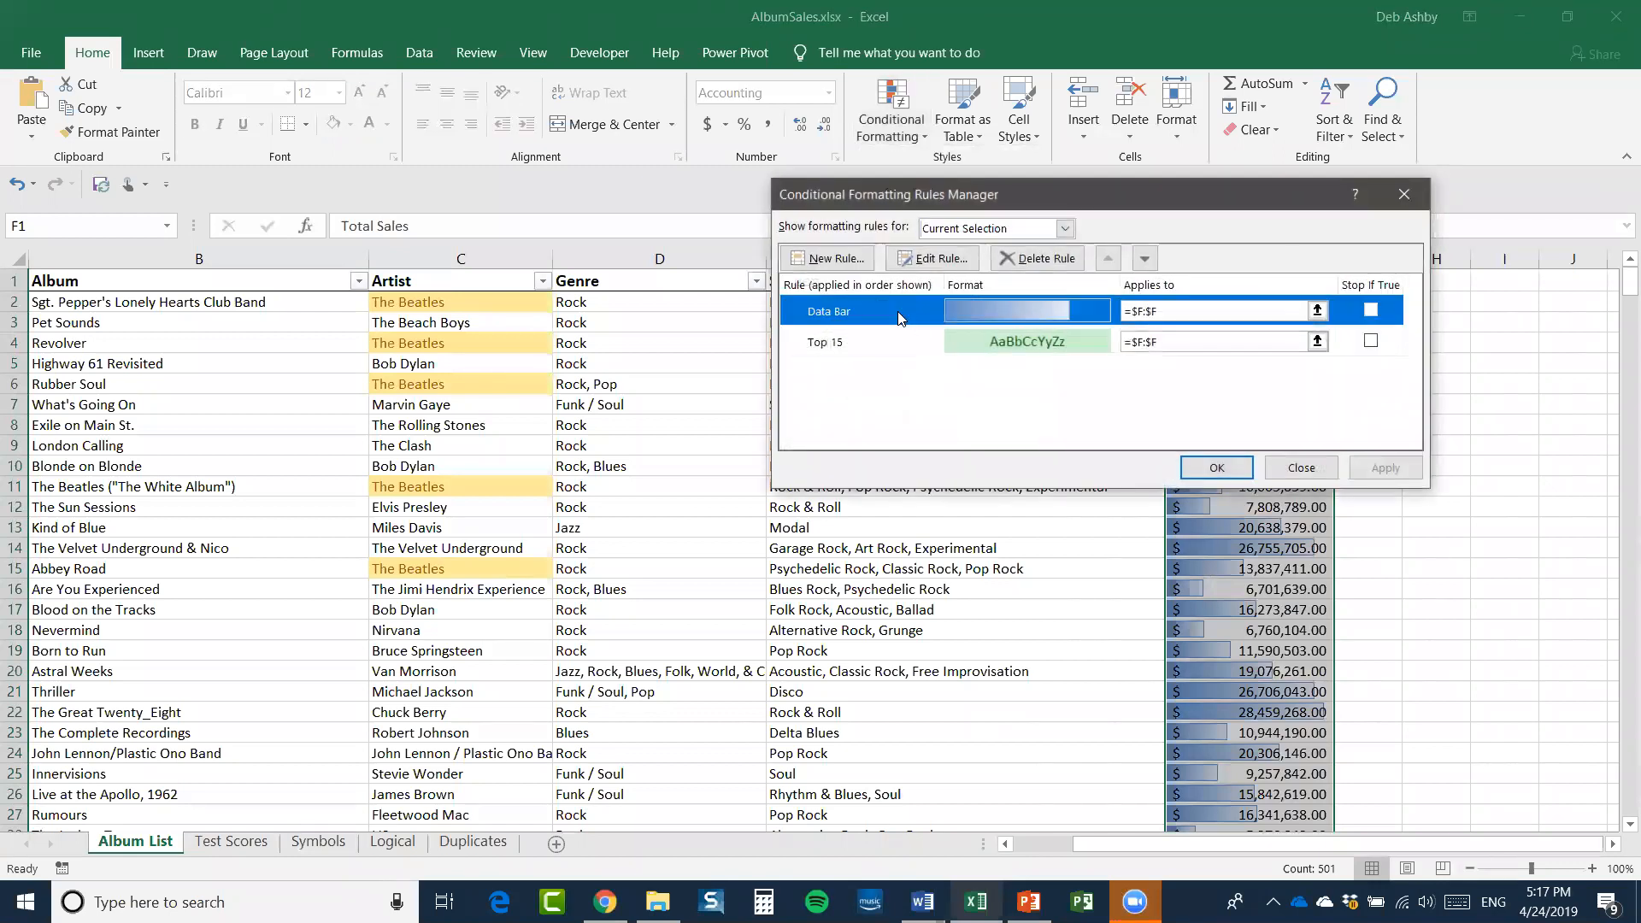
{"action": "left_click", "coordinate": [933, 259]}
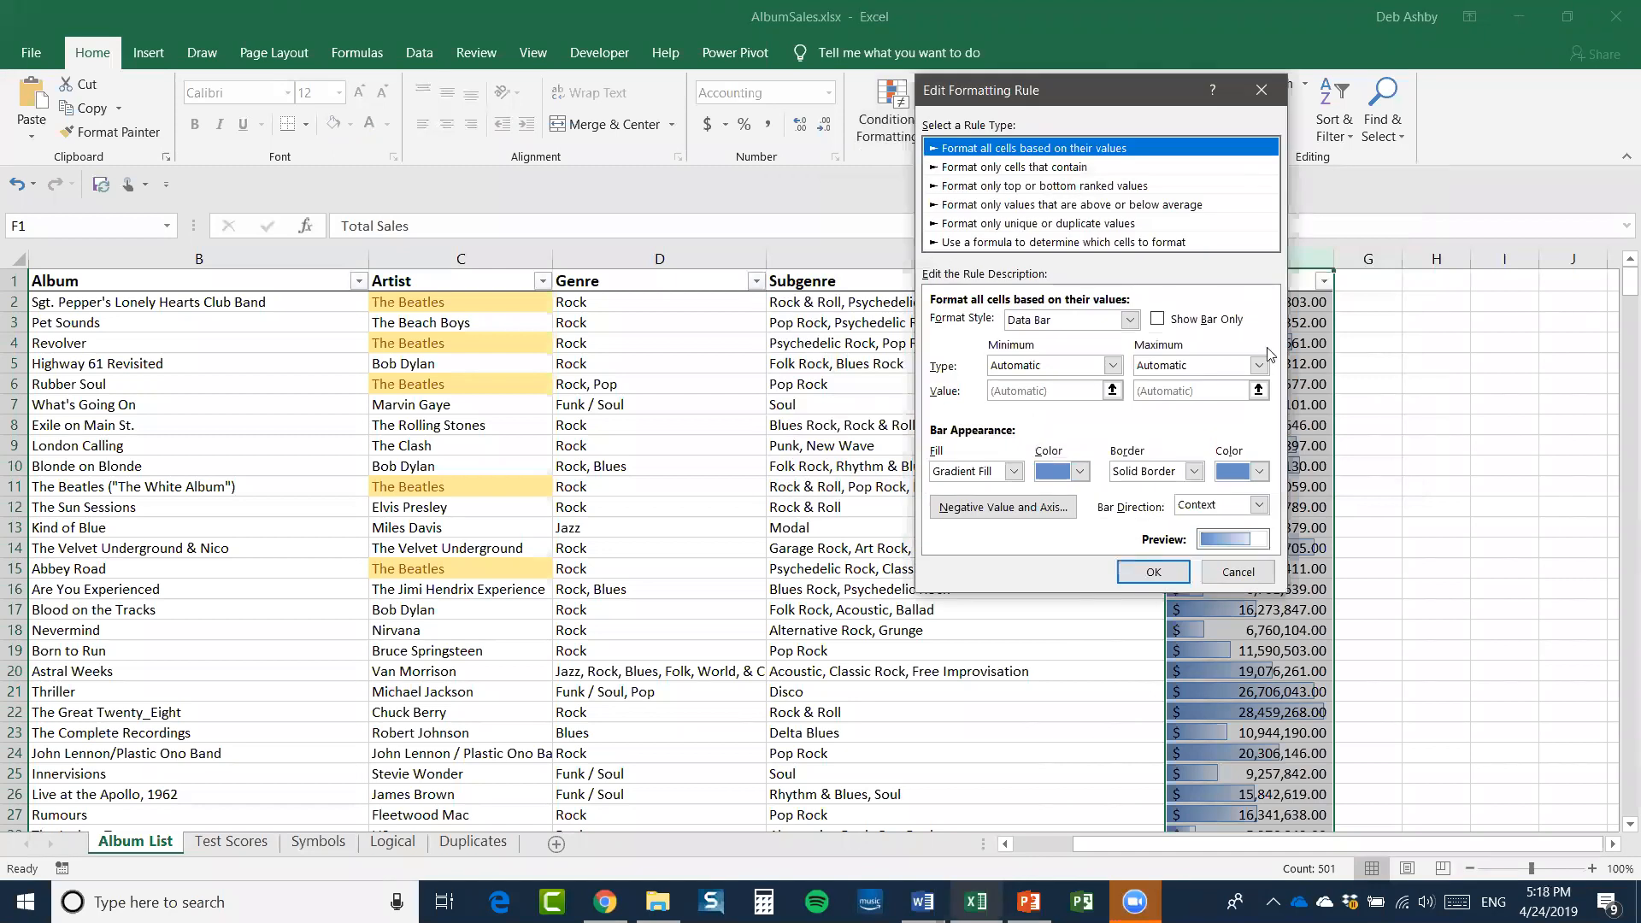
{"action": "left_click", "coordinate": [1158, 321]}
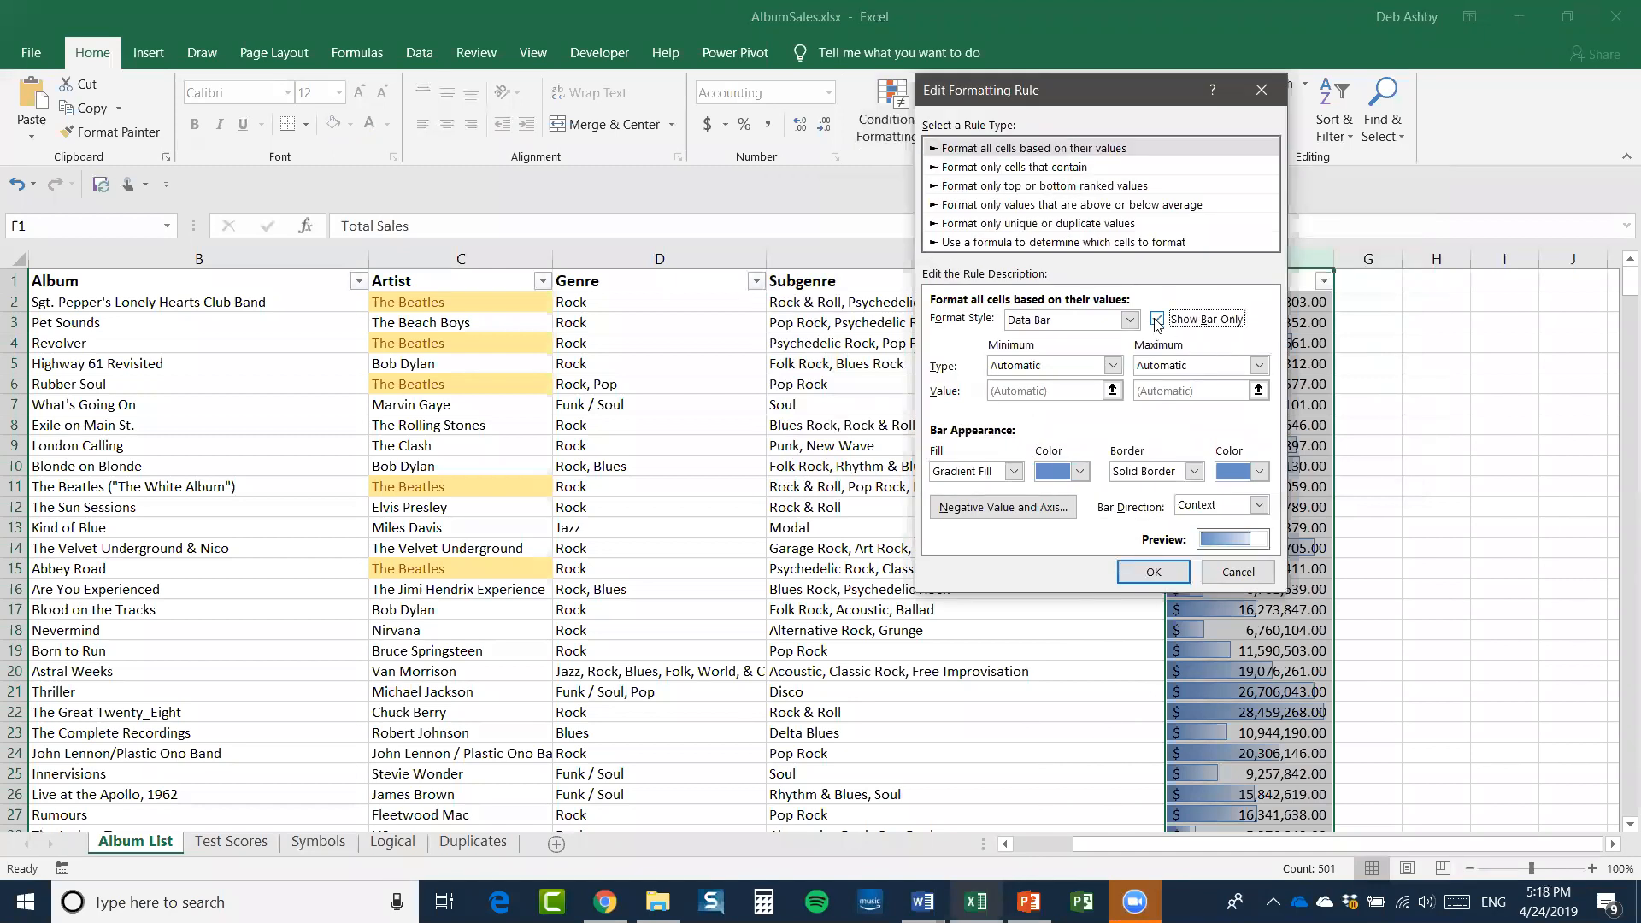
{"action": "left_click", "coordinate": [1151, 572]}
{"action": "left_click", "coordinate": [1209, 469]}
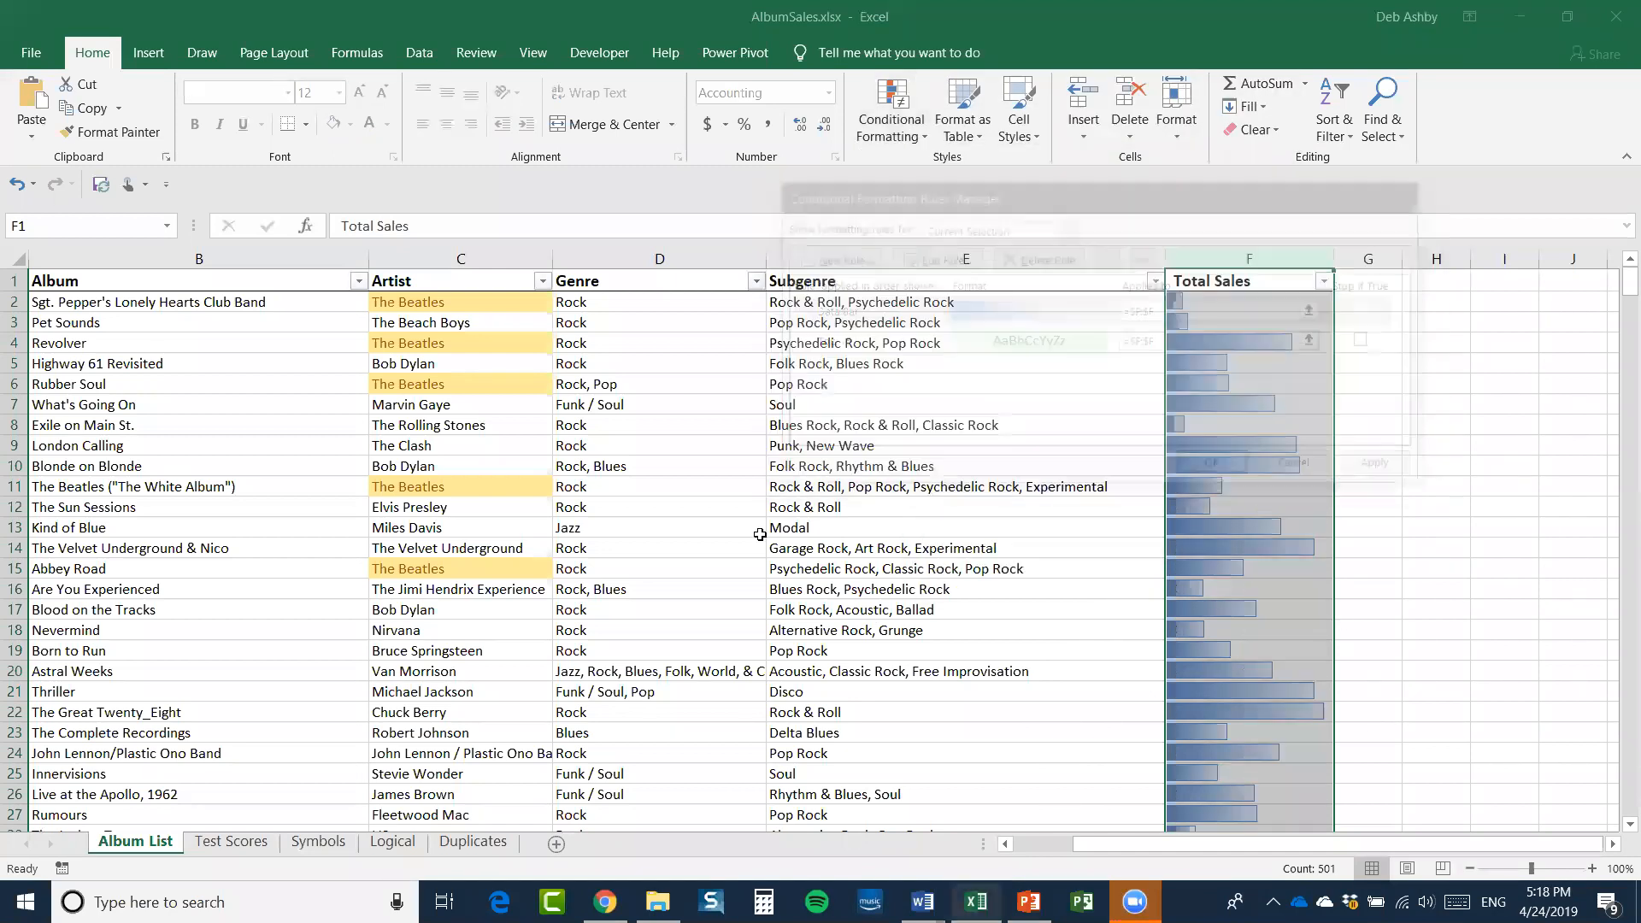
{"action": "left_click", "coordinate": [1433, 446]}
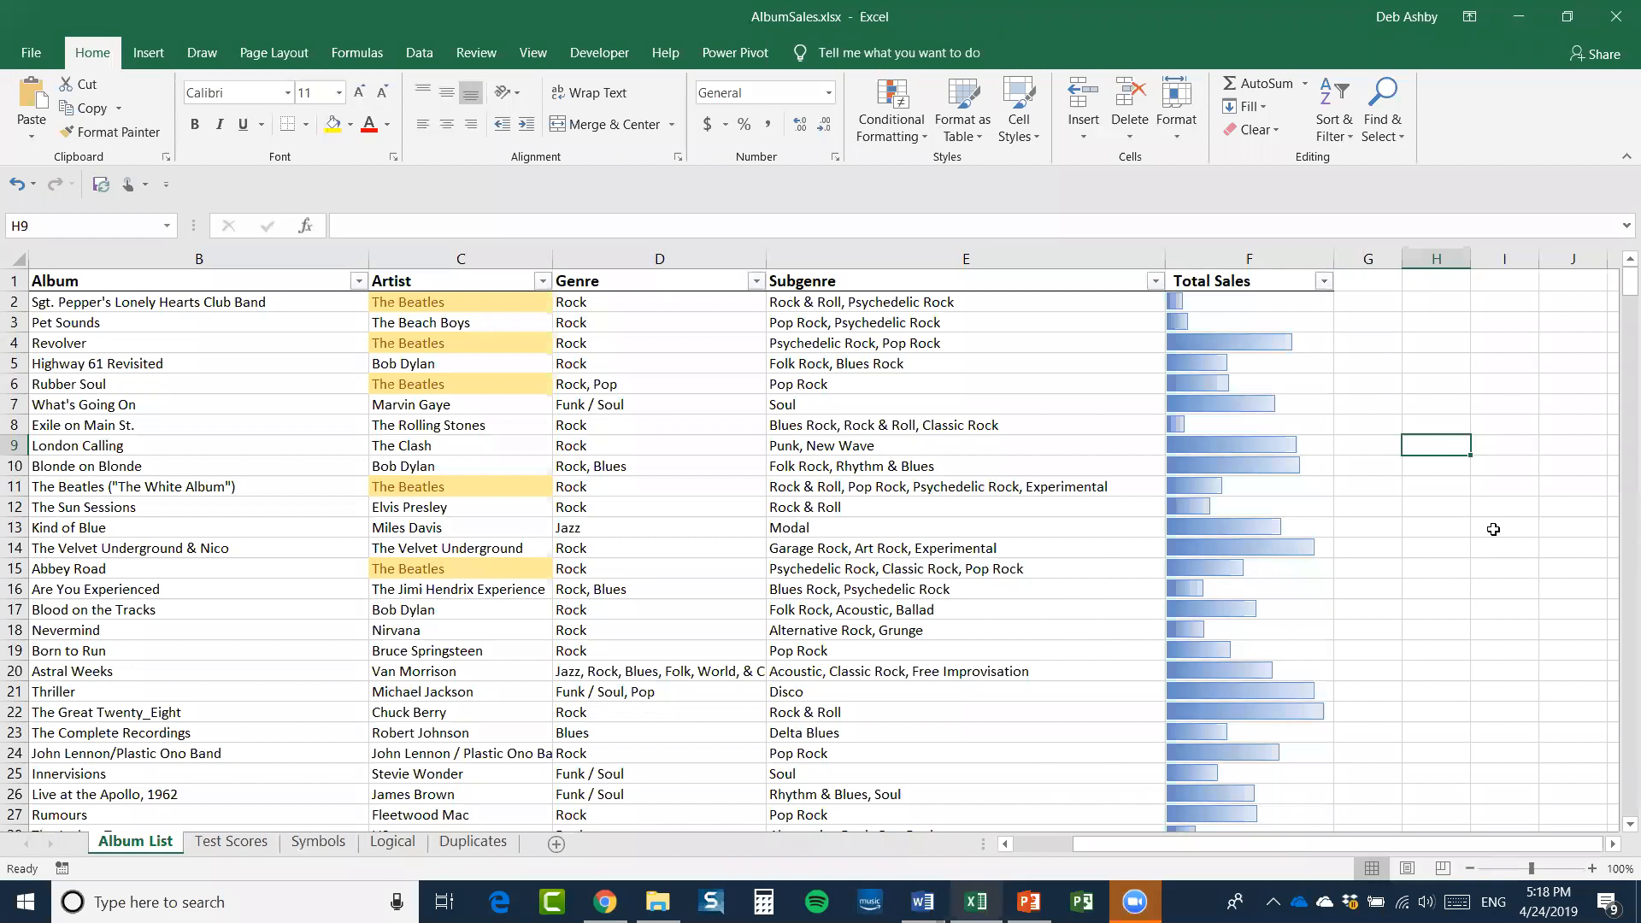
Delete the Data Bar rule from the Total Sales column F on the Album List sheet
{"action": "left_click", "coordinate": [1293, 265]}
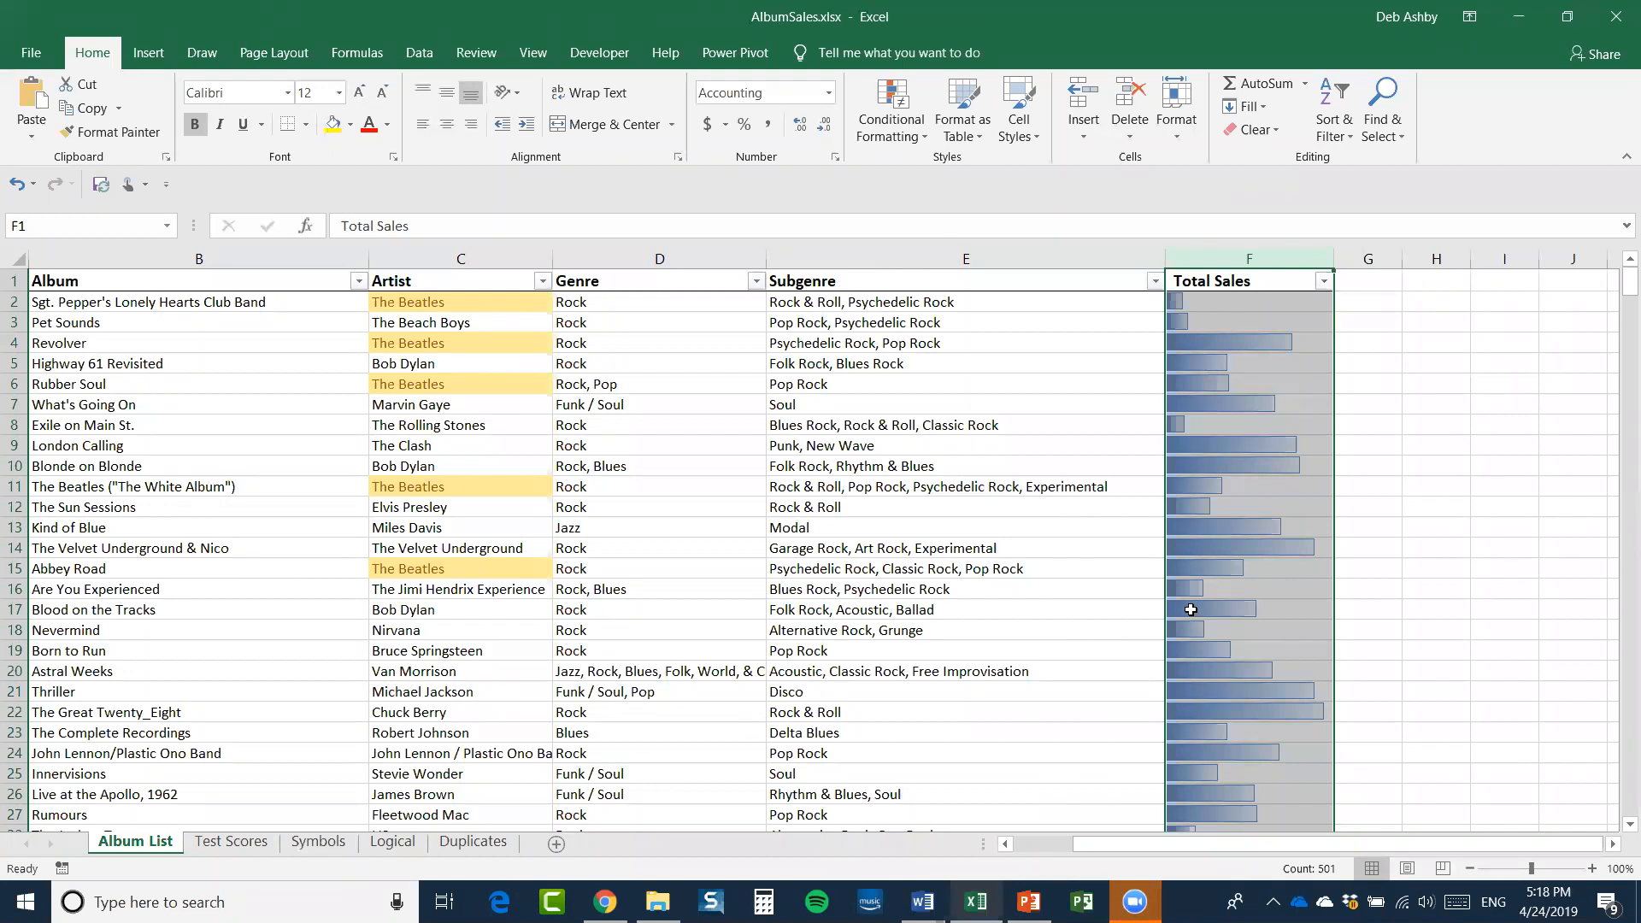
{"action": "left_click", "coordinate": [912, 133]}
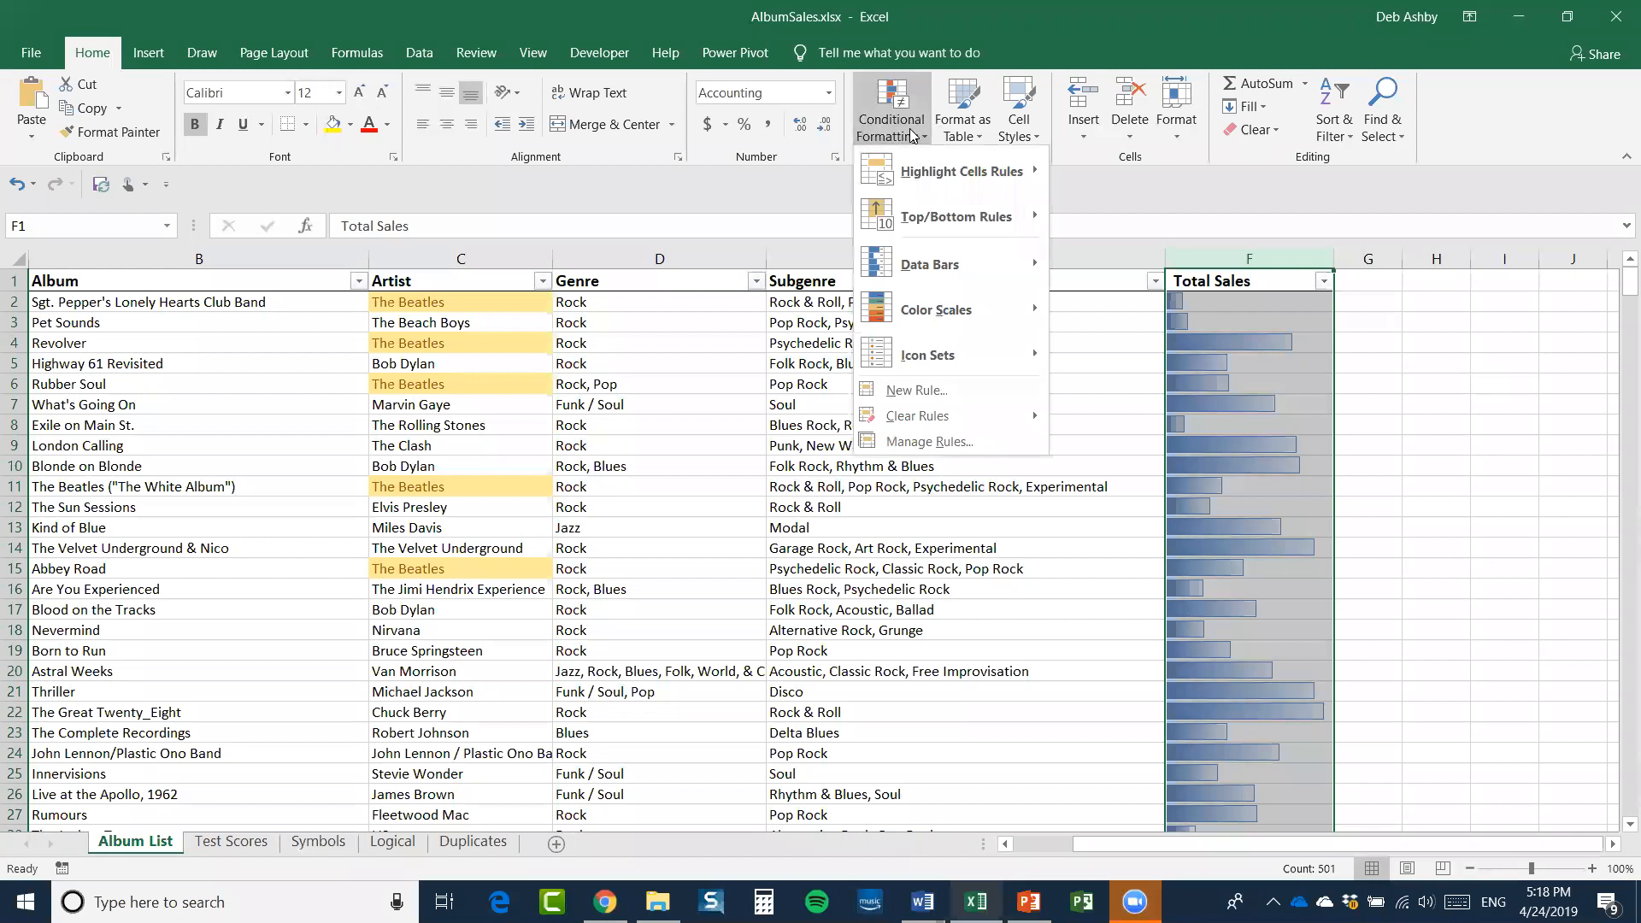
{"action": "left_click", "coordinate": [908, 444]}
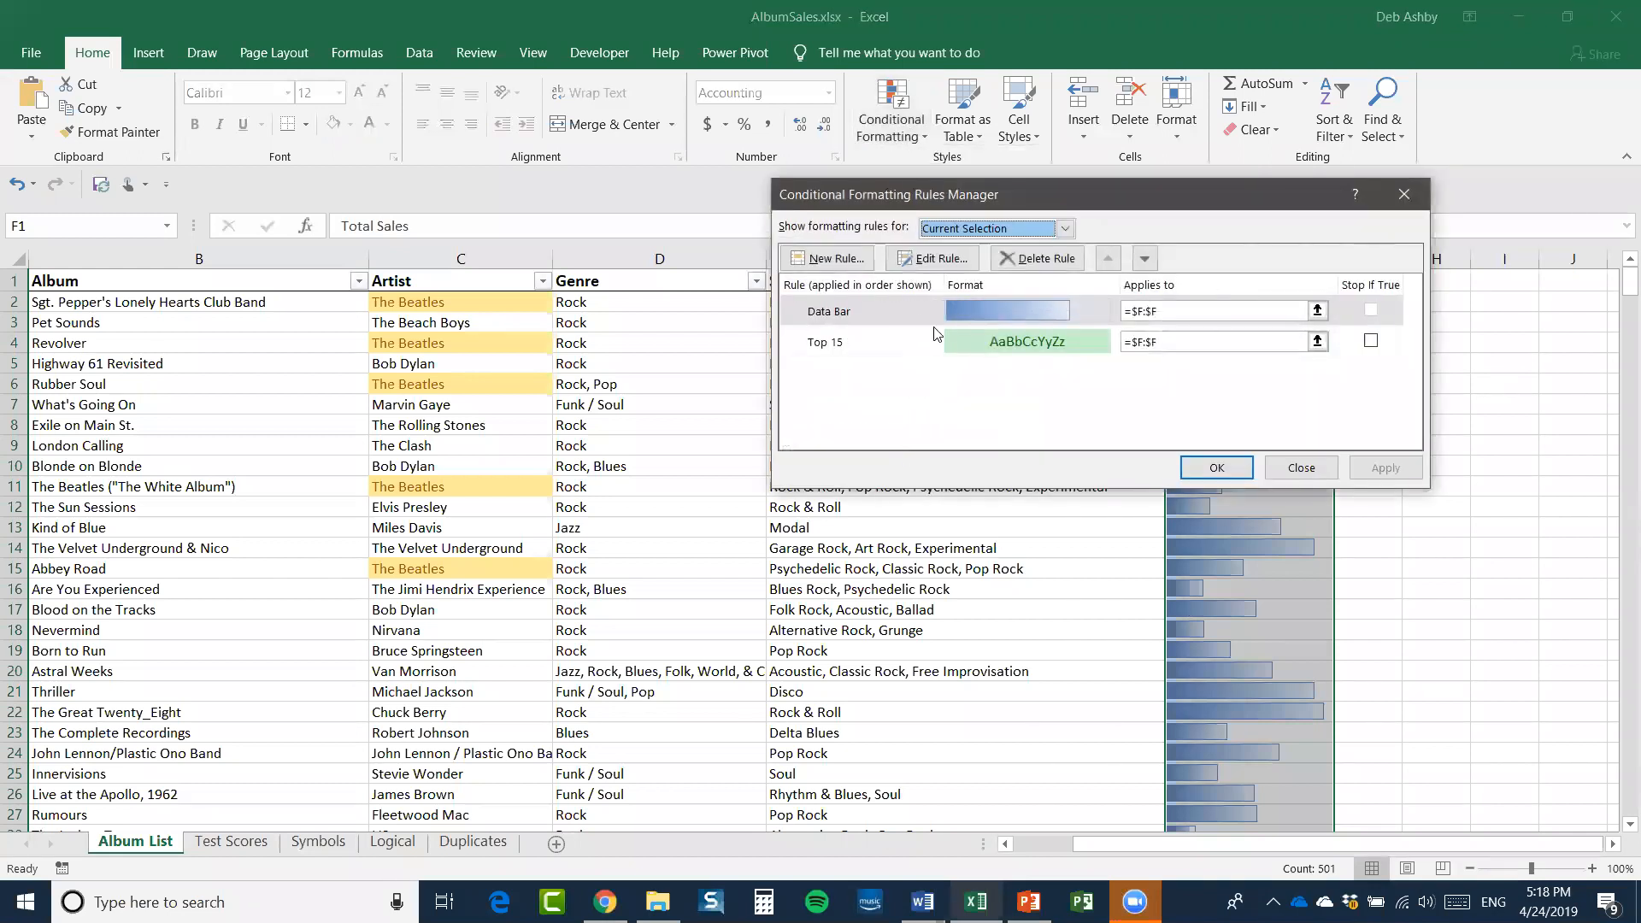
{"action": "left_click", "coordinate": [897, 311]}
{"action": "left_click", "coordinate": [1036, 258]}
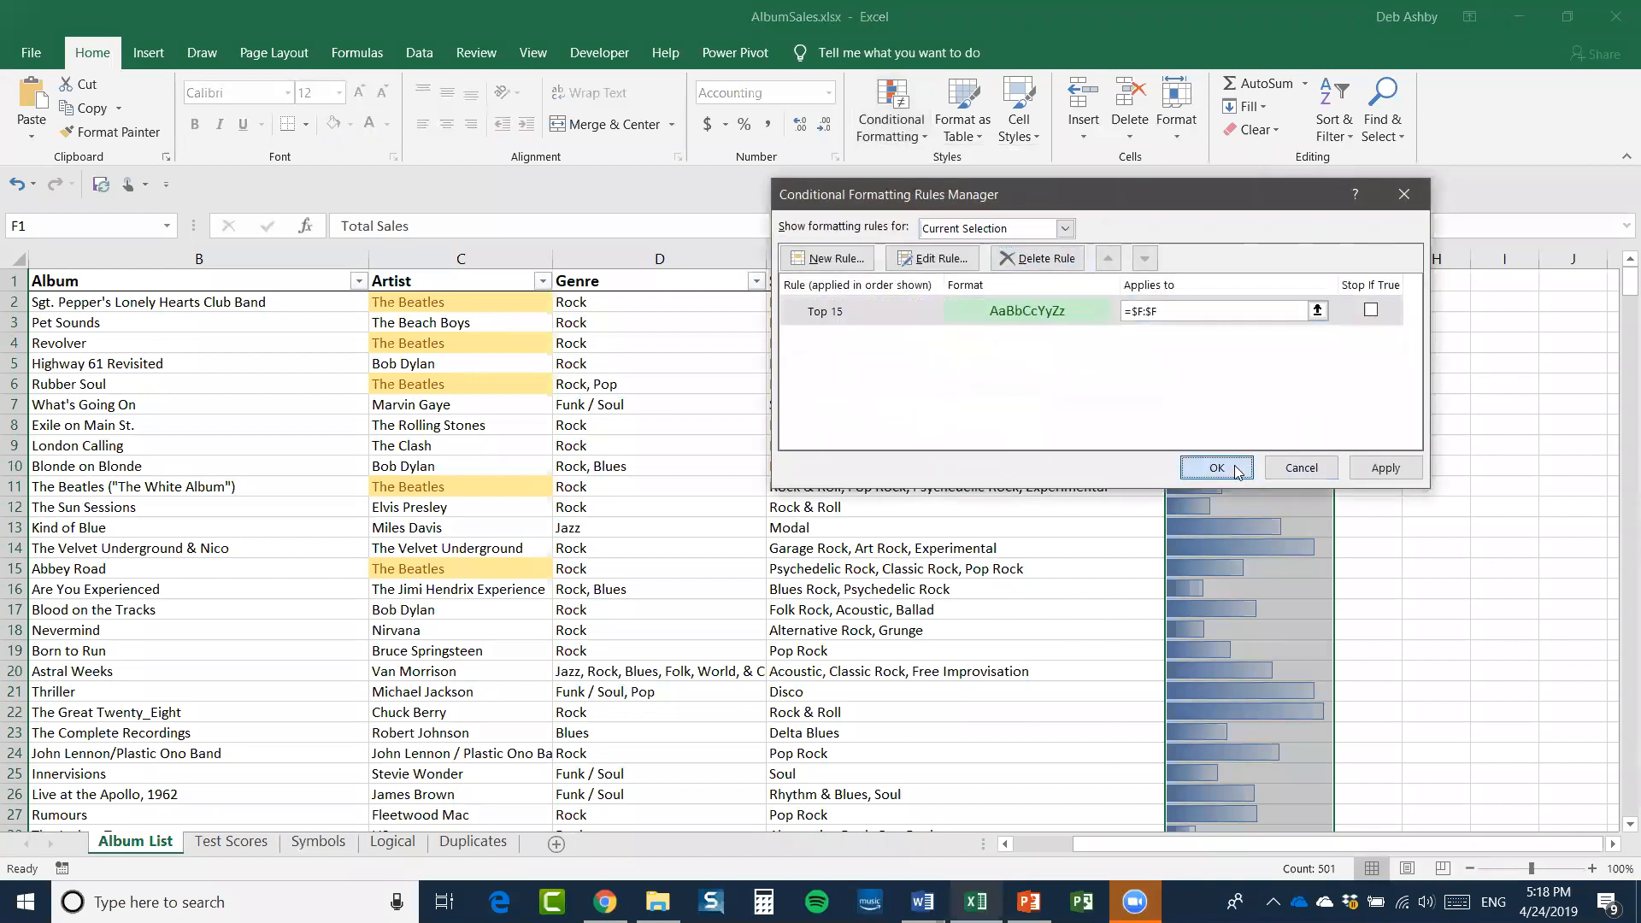
{"action": "left_click", "coordinate": [1235, 470]}
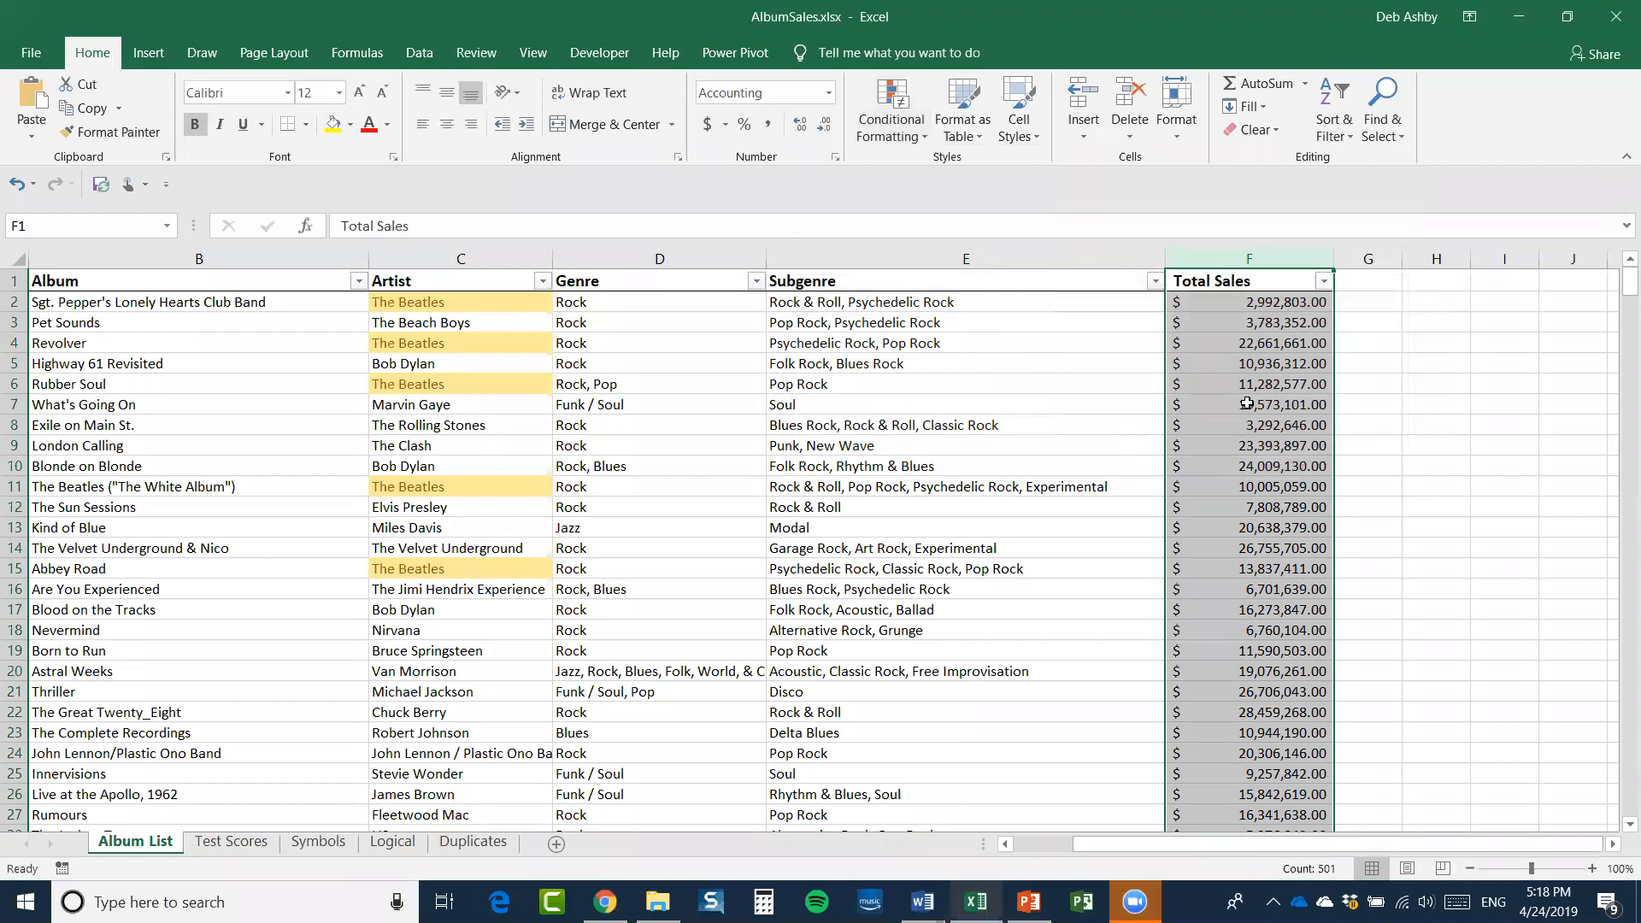
Apply the Red - Yellow - Green Color Scale to the Total Sales column and look over the shaded values
{"action": "left_click", "coordinate": [913, 135]}
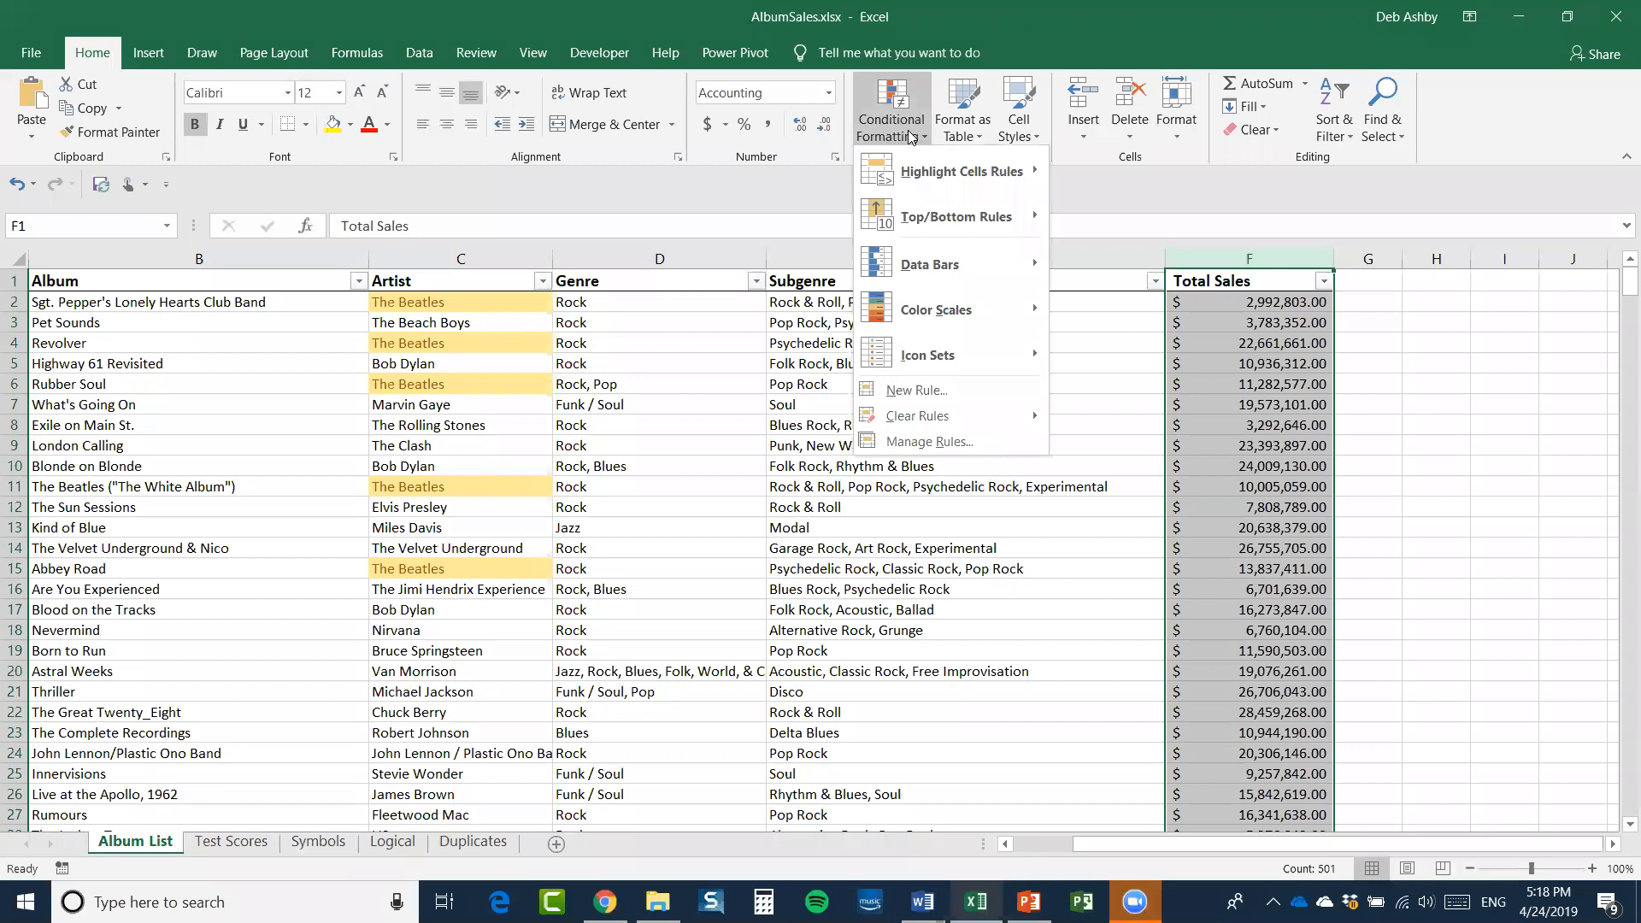
{"action": "mouse_move", "coordinate": [916, 315]}
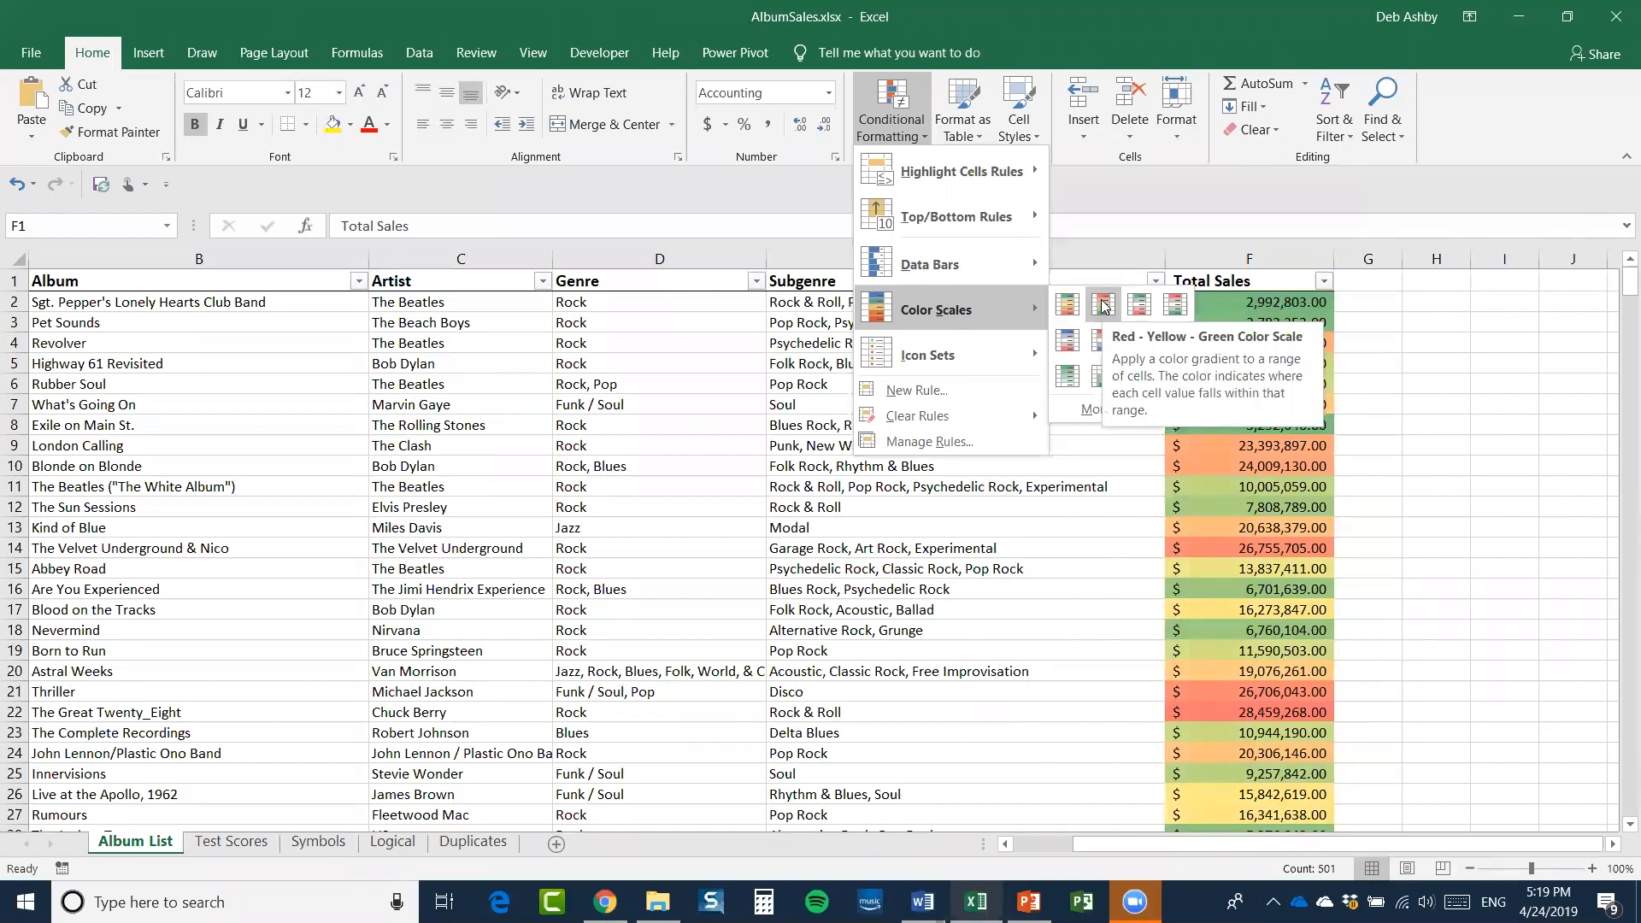
{"action": "left_click", "coordinate": [1102, 306]}
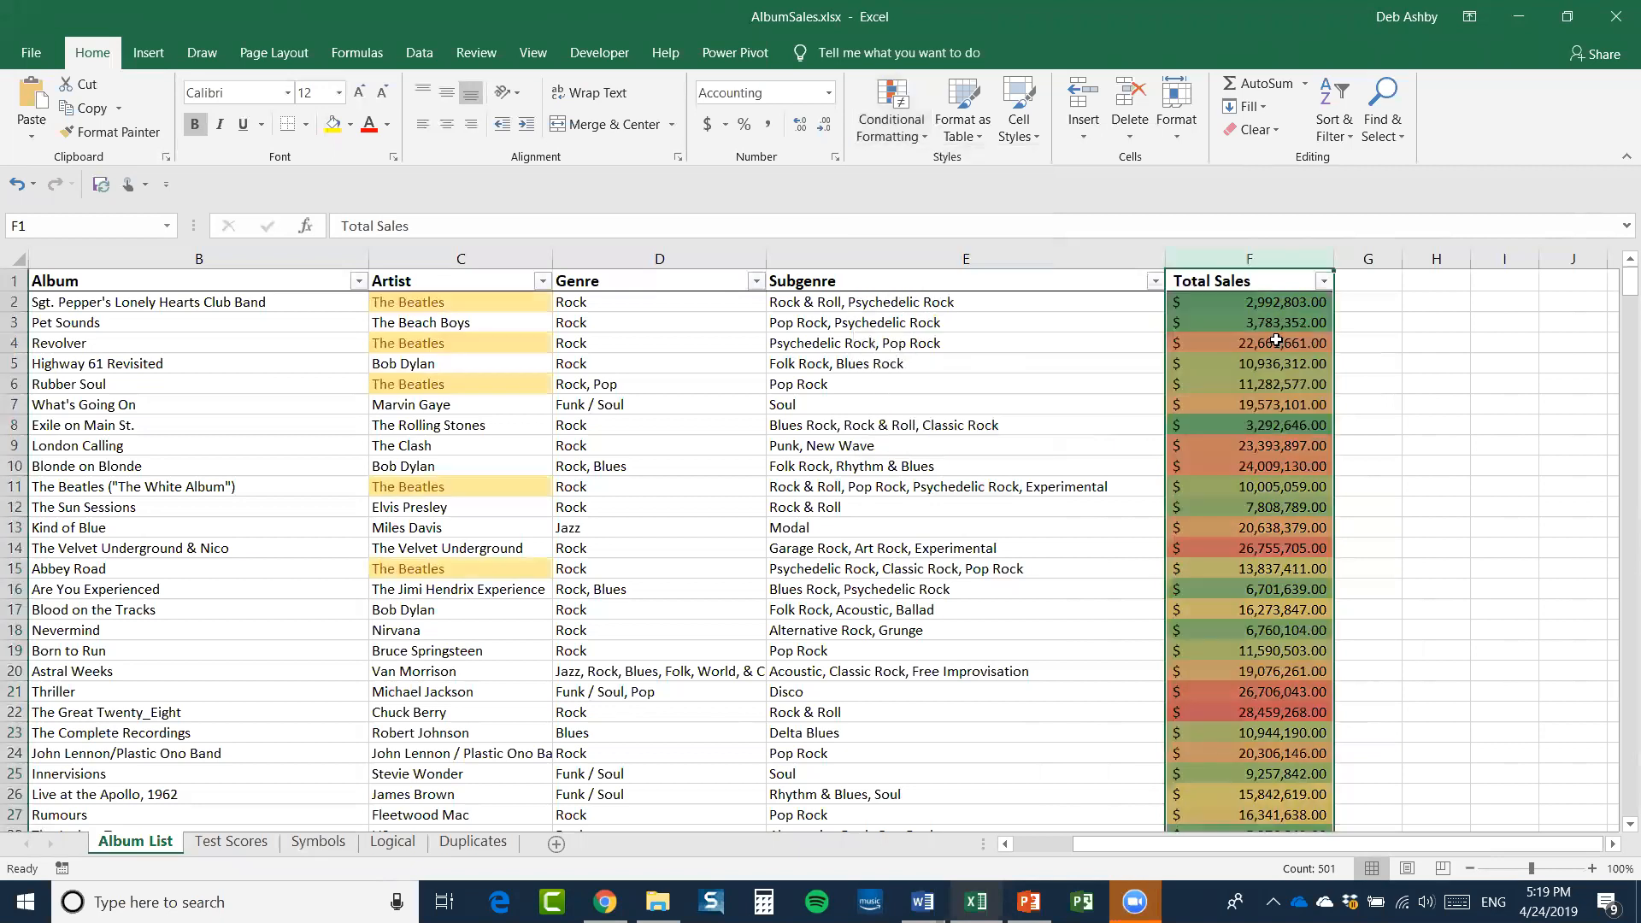
{"action": "left_click", "coordinate": [1427, 507]}
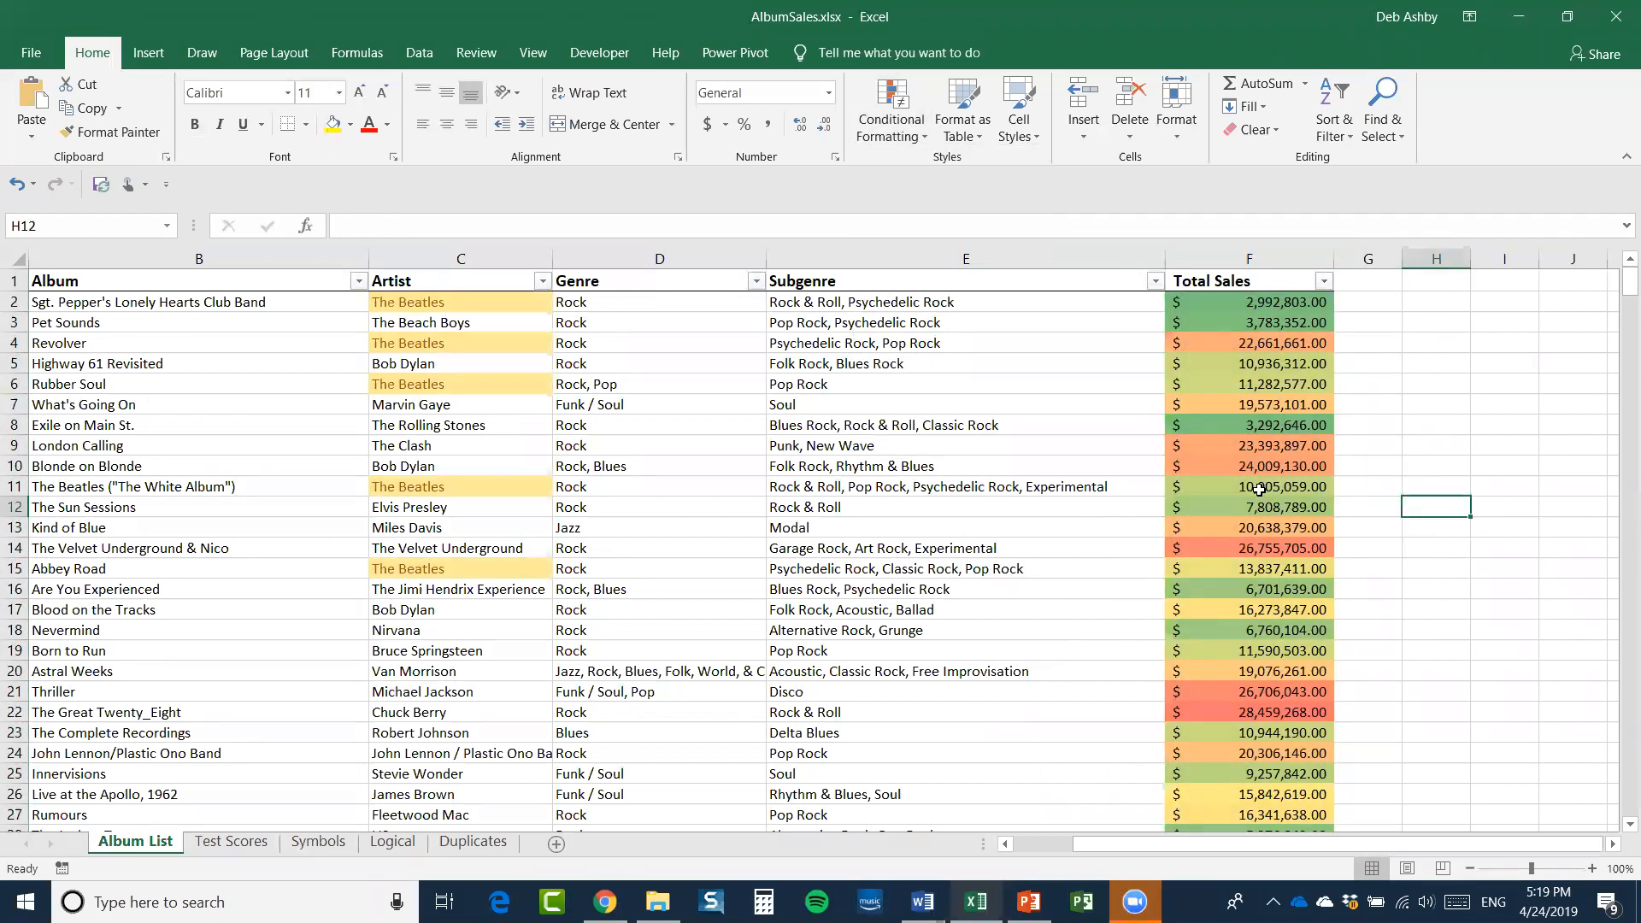
{"action": "scroll", "coordinate": [1426, 416], "scroll_direction": "down", "scroll_amount": 2}
{"action": "scroll", "coordinate": [1254, 446], "scroll_direction": "down", "scroll_amount": 1}
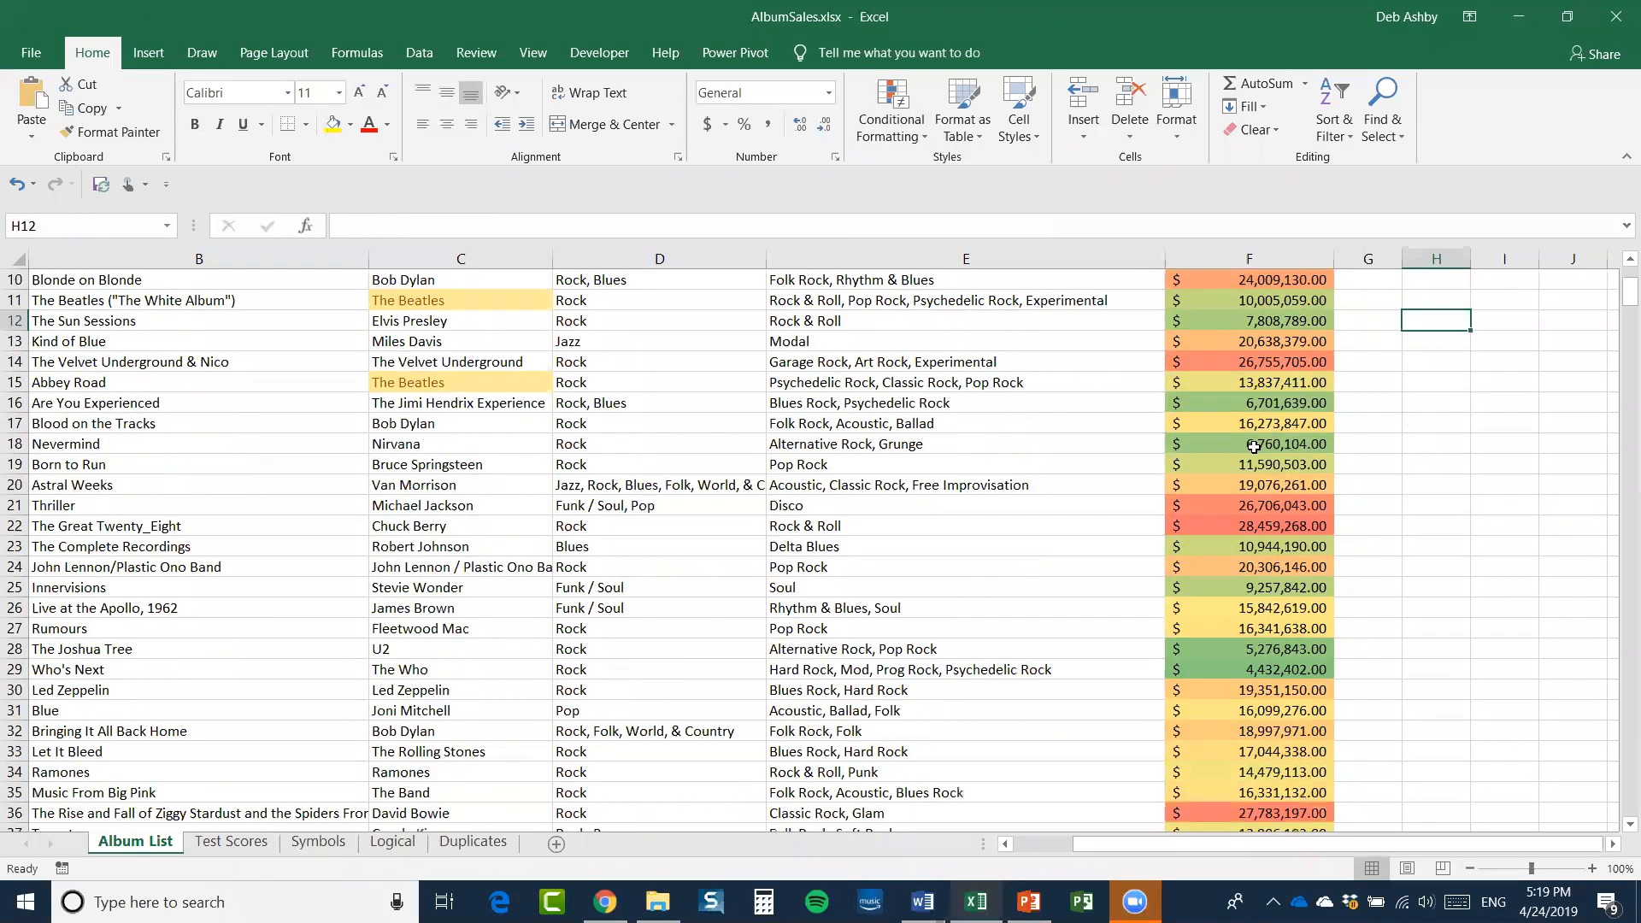
{"action": "scroll", "coordinate": [1257, 444], "scroll_direction": "down", "scroll_amount": 2}
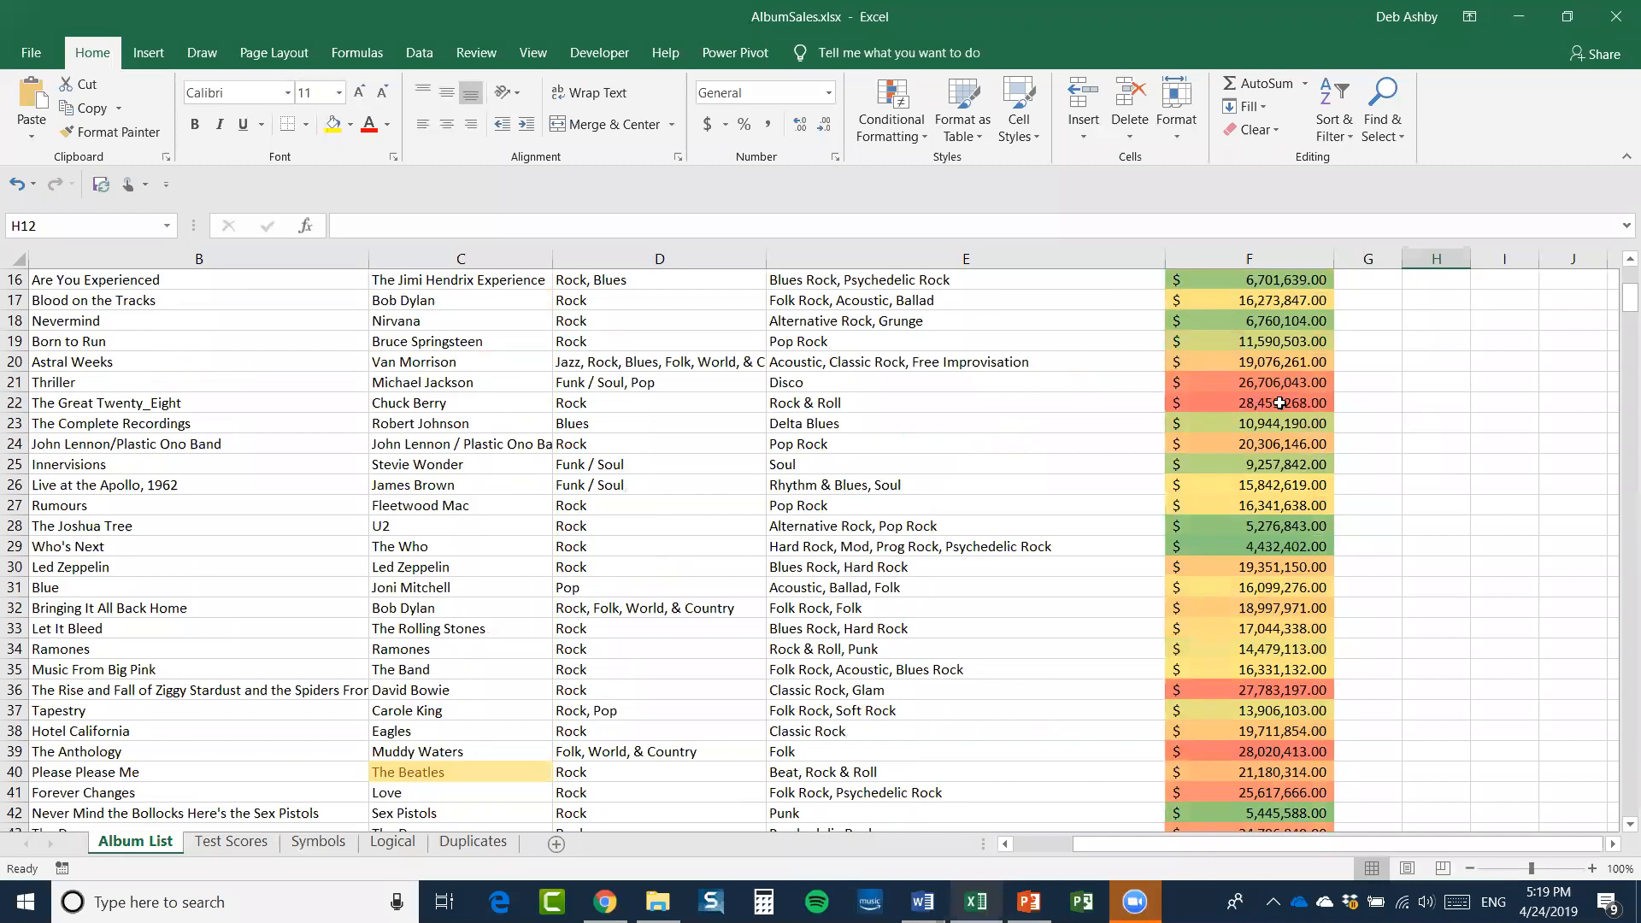
{"action": "scroll", "coordinate": [1276, 402], "scroll_direction": "up", "scroll_amount": 5}
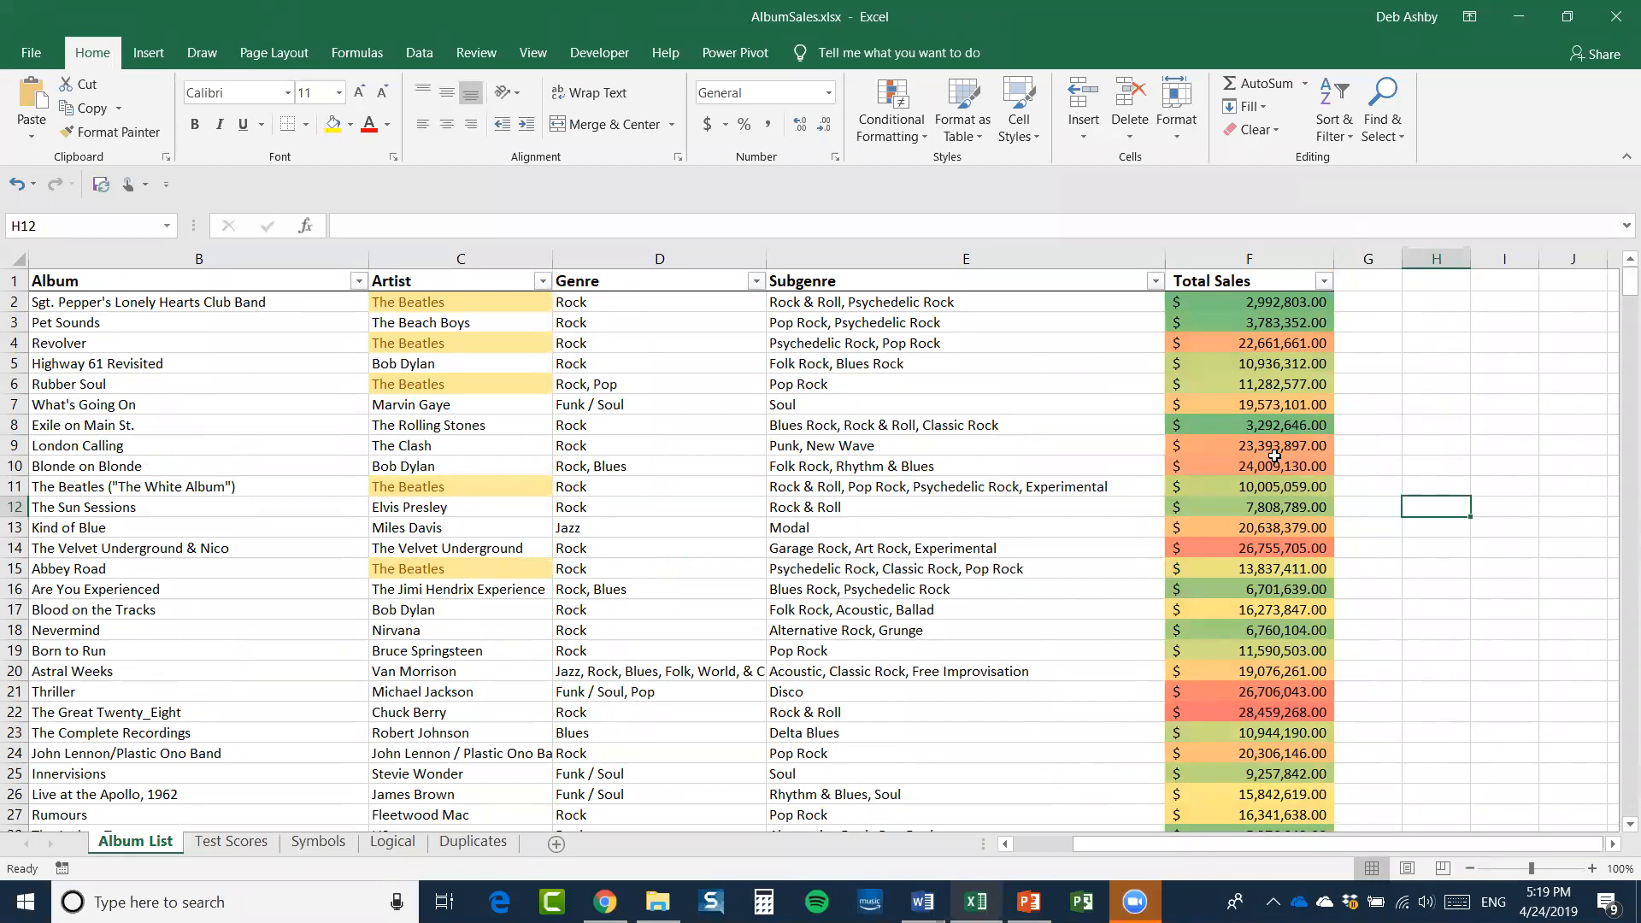
{"action": "left_click", "coordinate": [911, 139]}
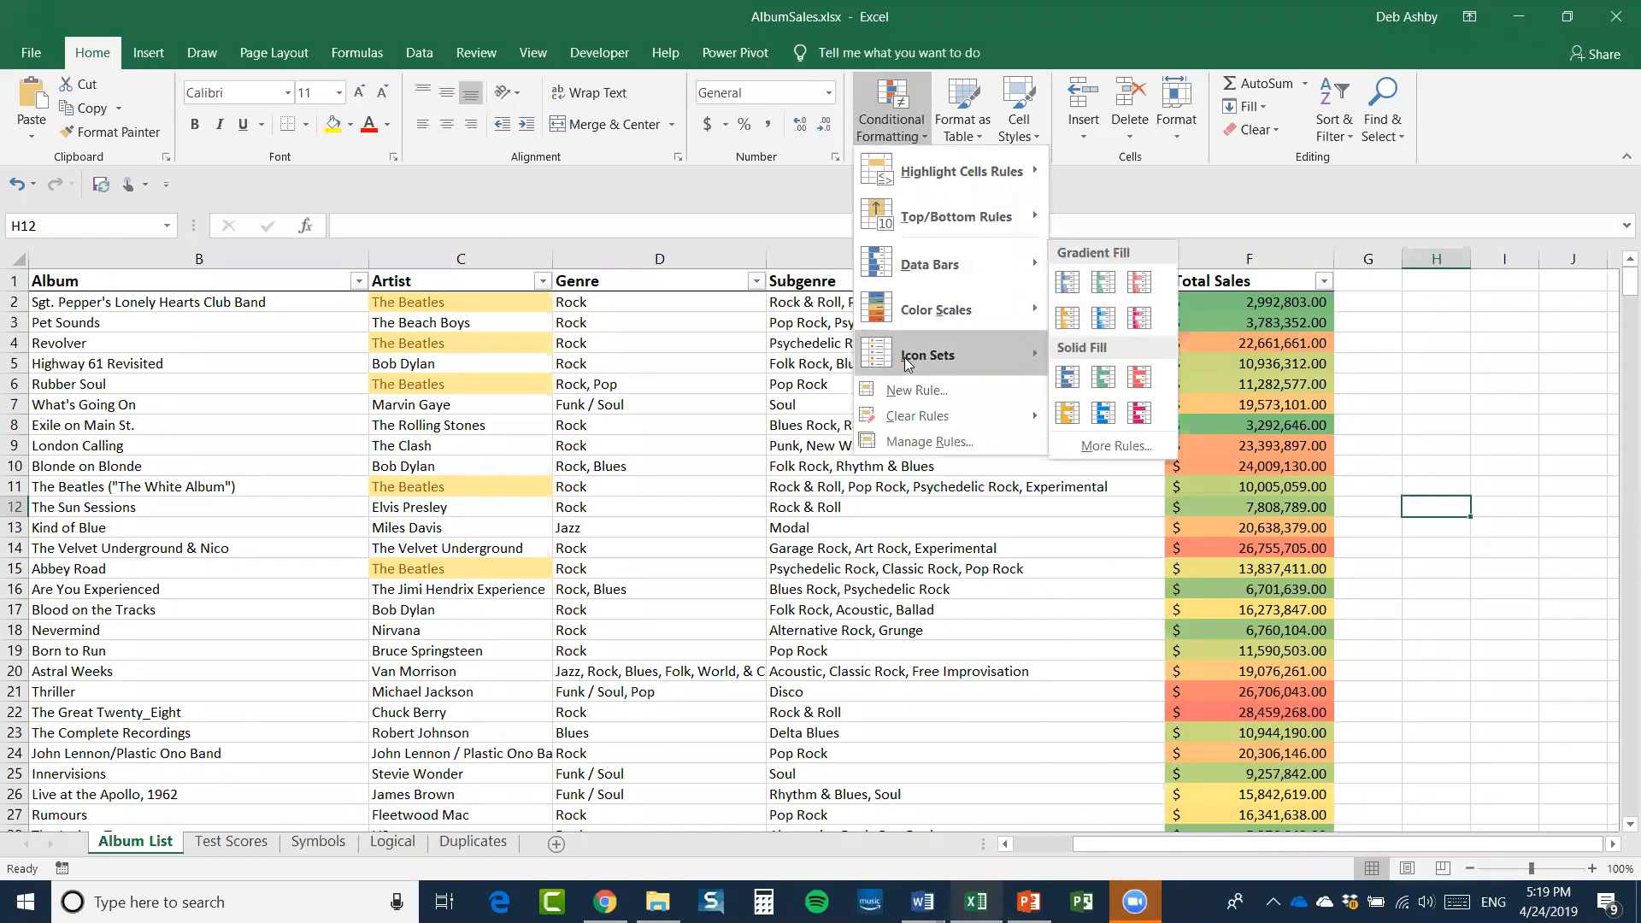
{"action": "mouse_move", "coordinate": [908, 359]}
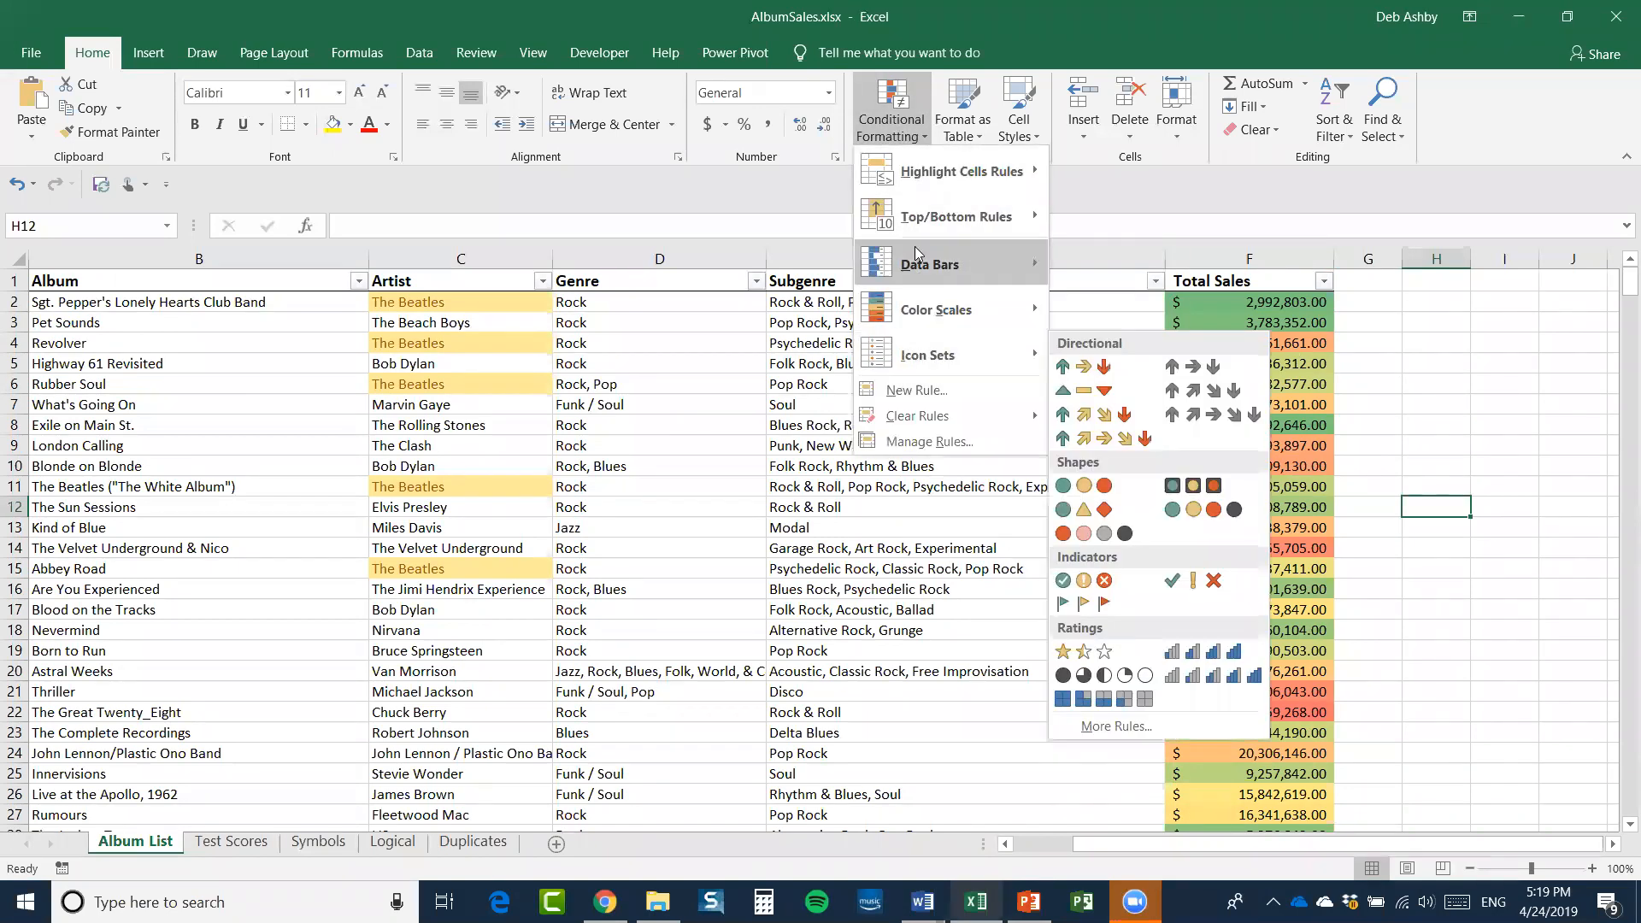
{"action": "mouse_move", "coordinate": [958, 248]}
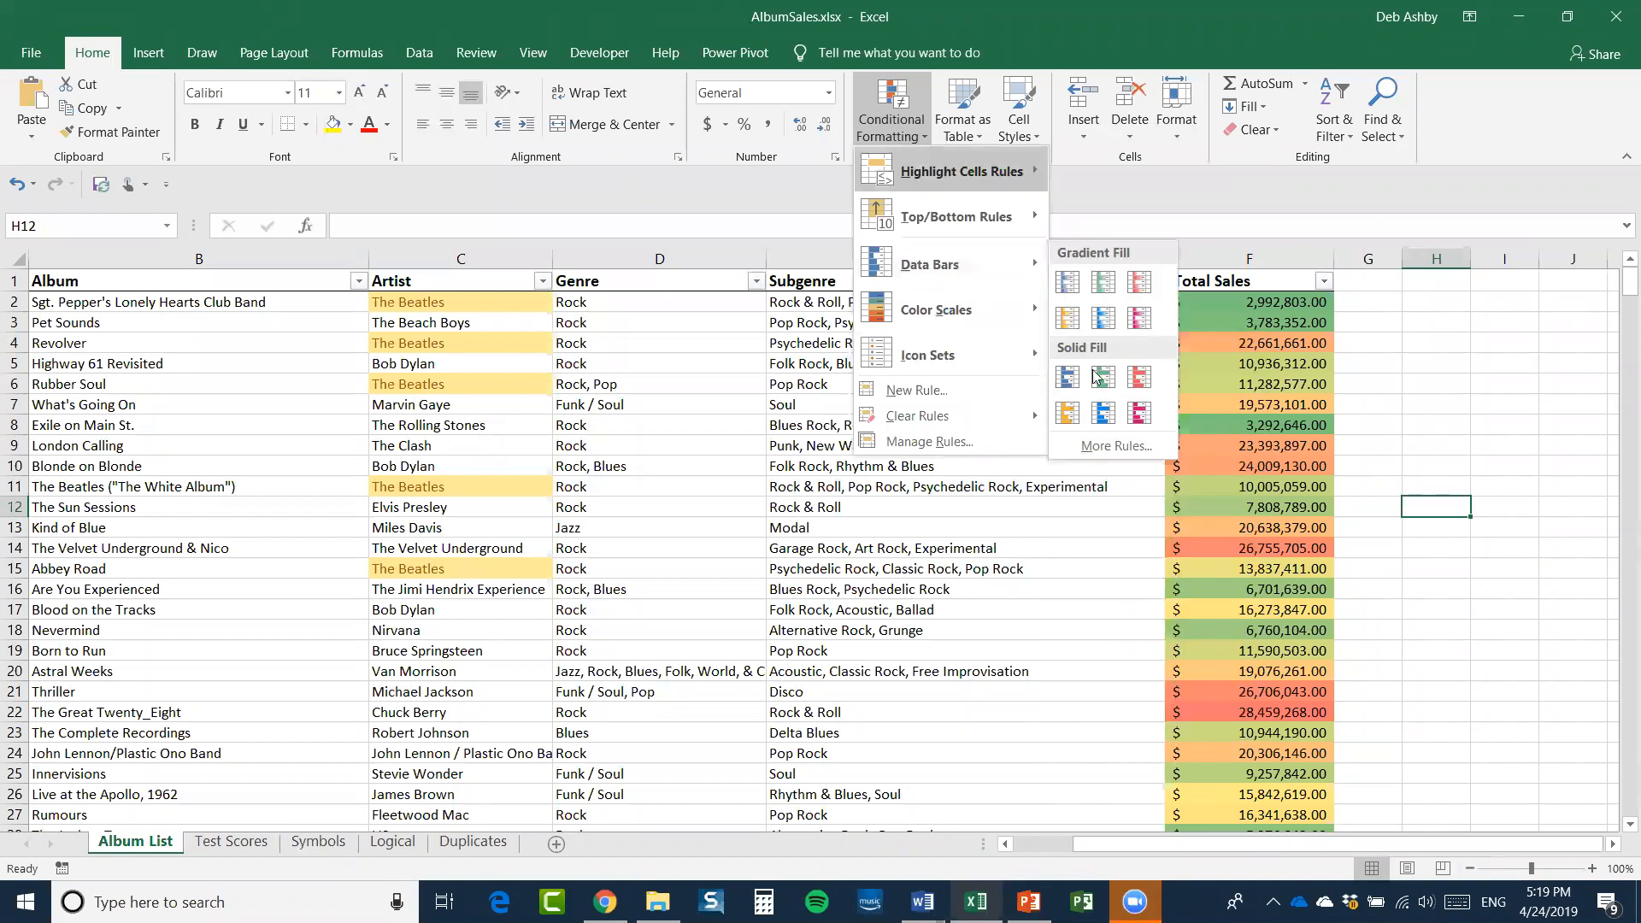
{"action": "mouse_move", "coordinate": [949, 173]}
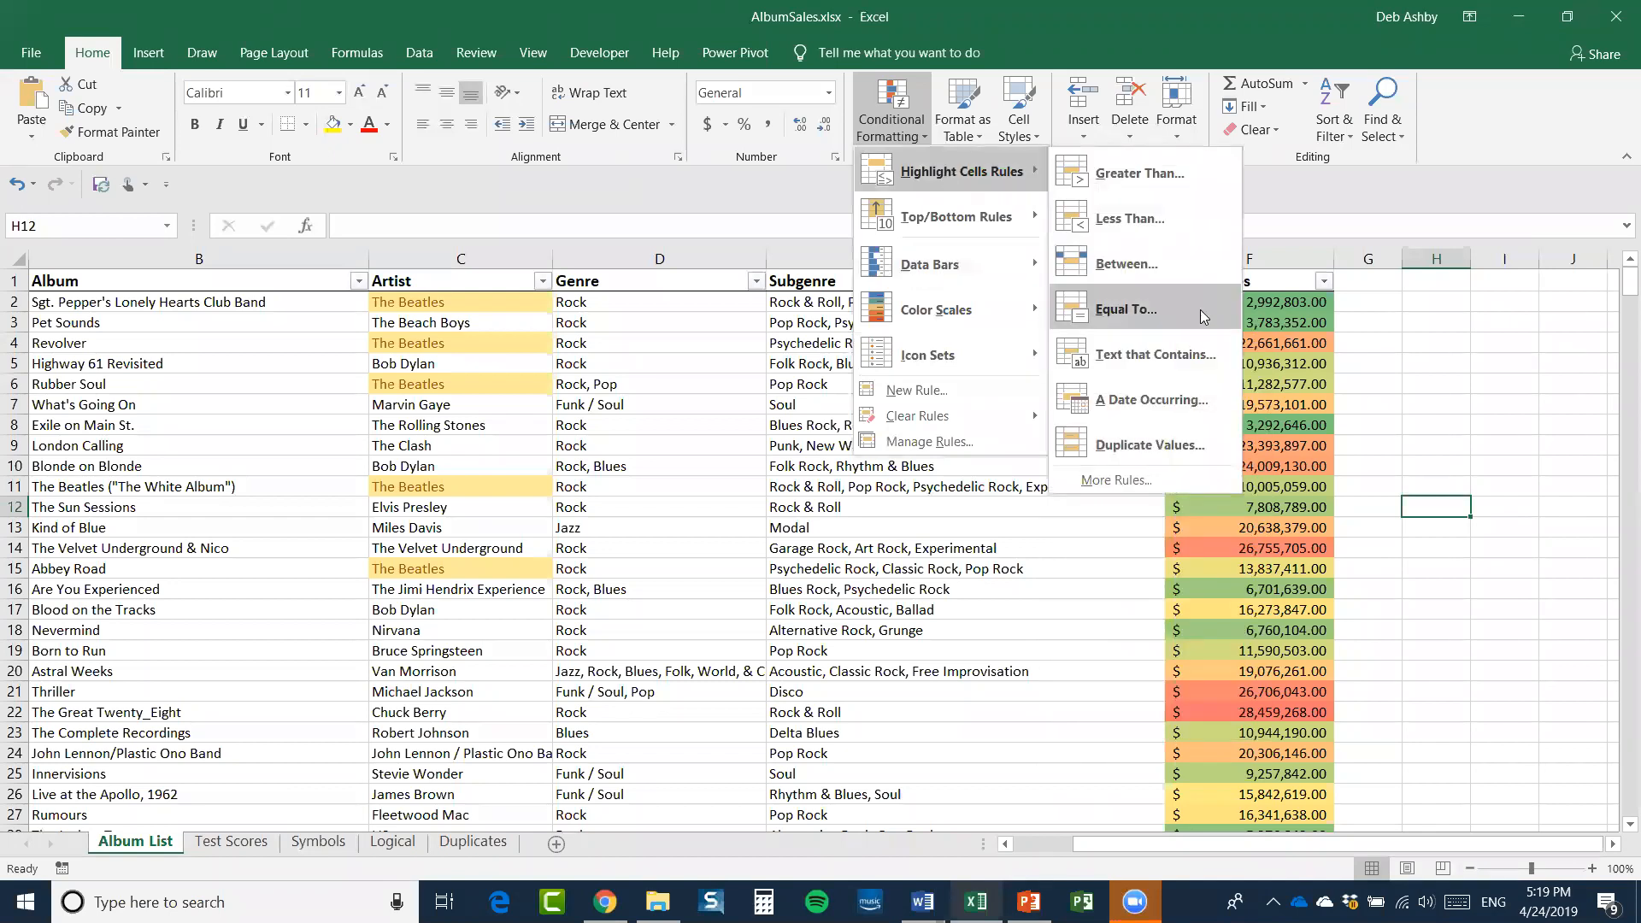
{"action": "left_click", "coordinate": [1382, 342]}
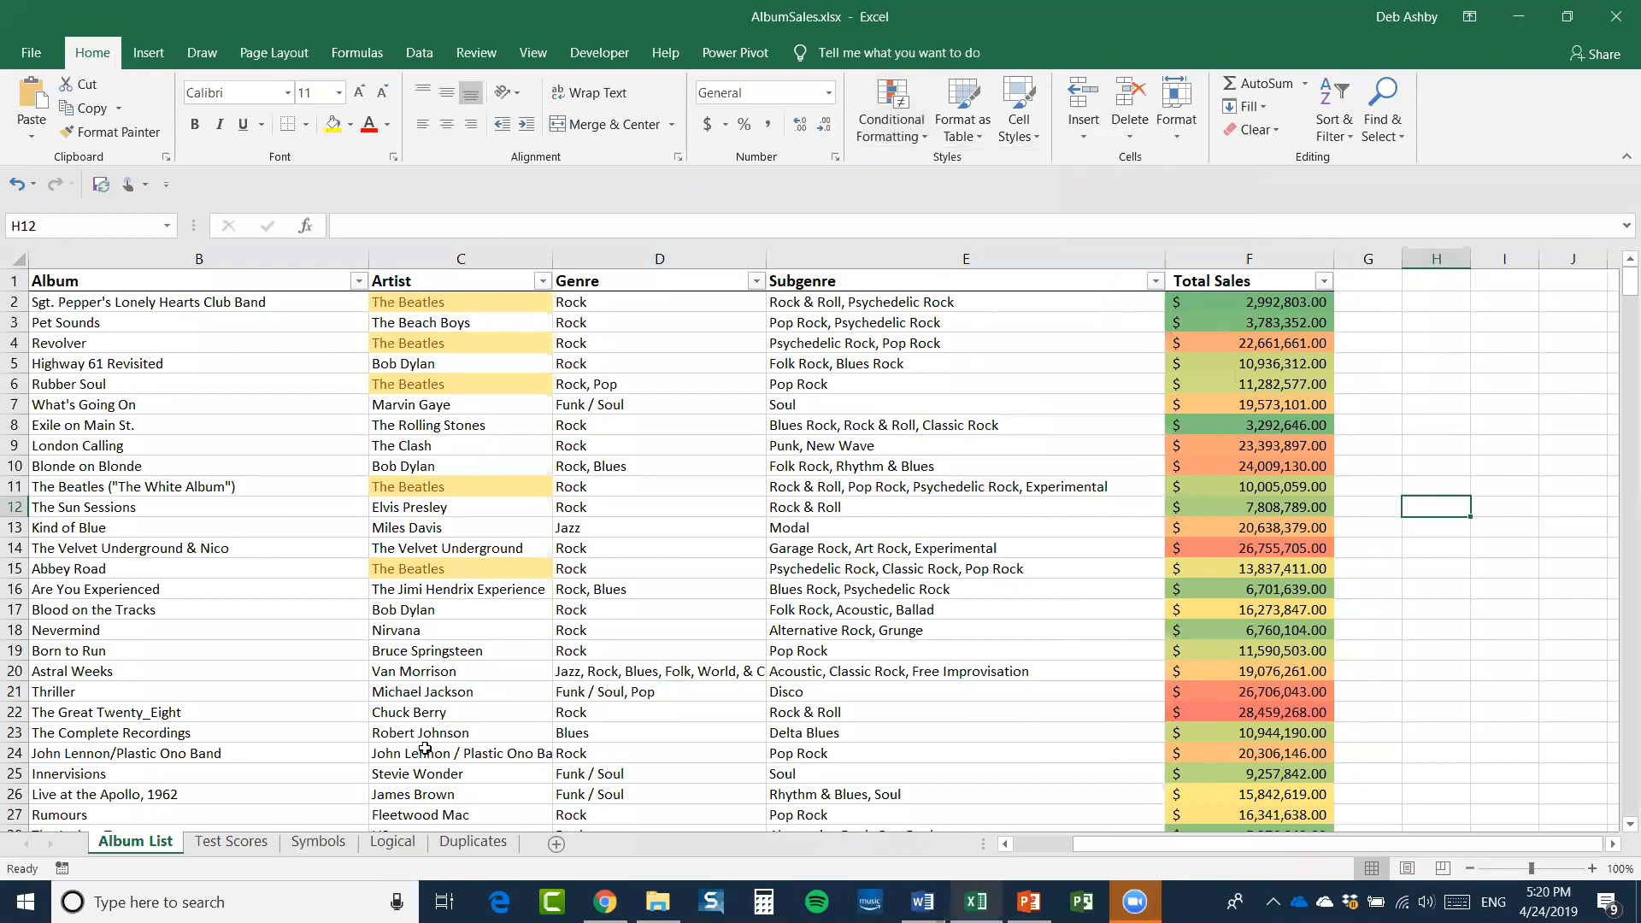
Switch to the Duplicates sheet with the order table
{"action": "left_click", "coordinate": [393, 842]}
{"action": "left_click", "coordinate": [455, 844]}
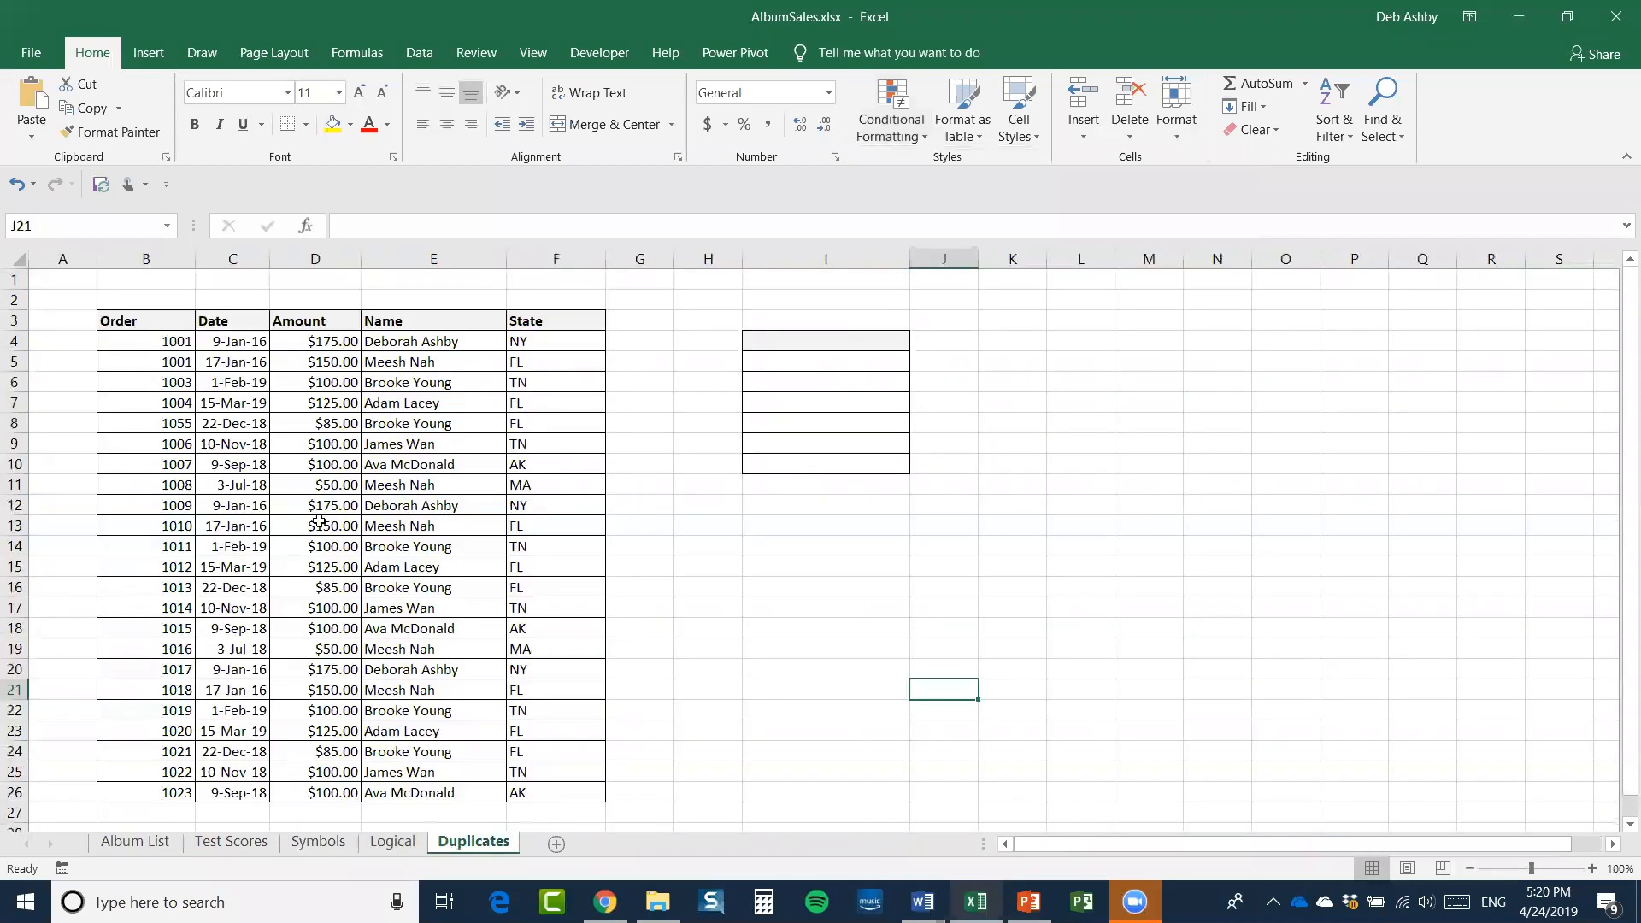
{"action": "left_click", "coordinate": [408, 441]}
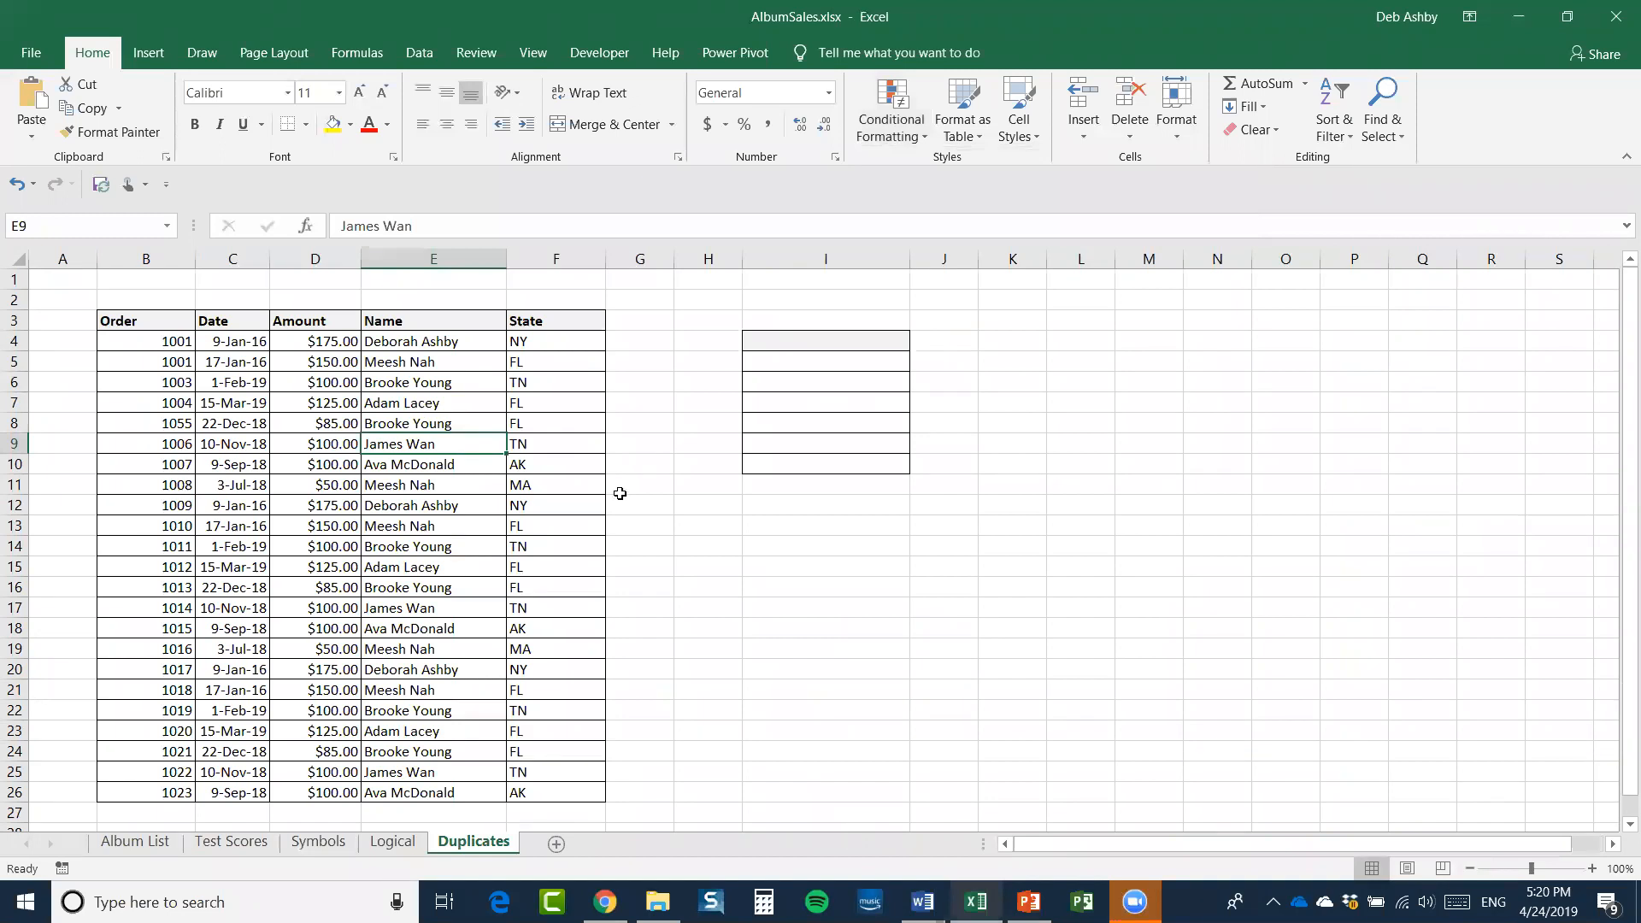
Try a Duplicate Values highlight with Light Red Fill with Dark Red Text on the State entries F4:F26
{"action": "left_click", "coordinate": [905, 135]}
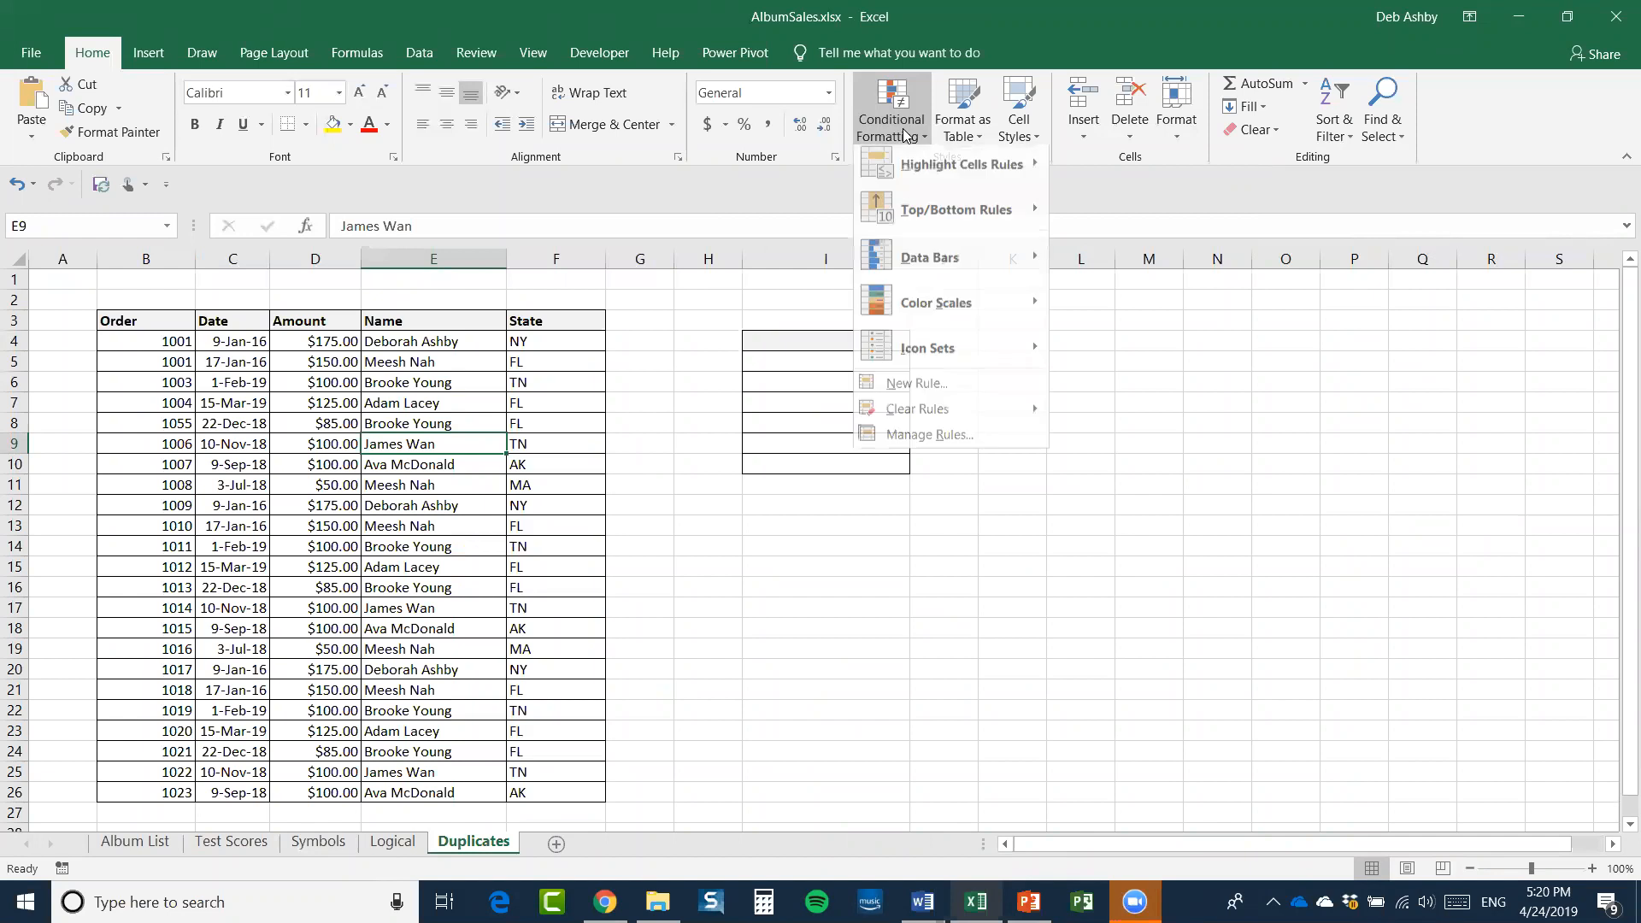
{"action": "mouse_move", "coordinate": [923, 175]}
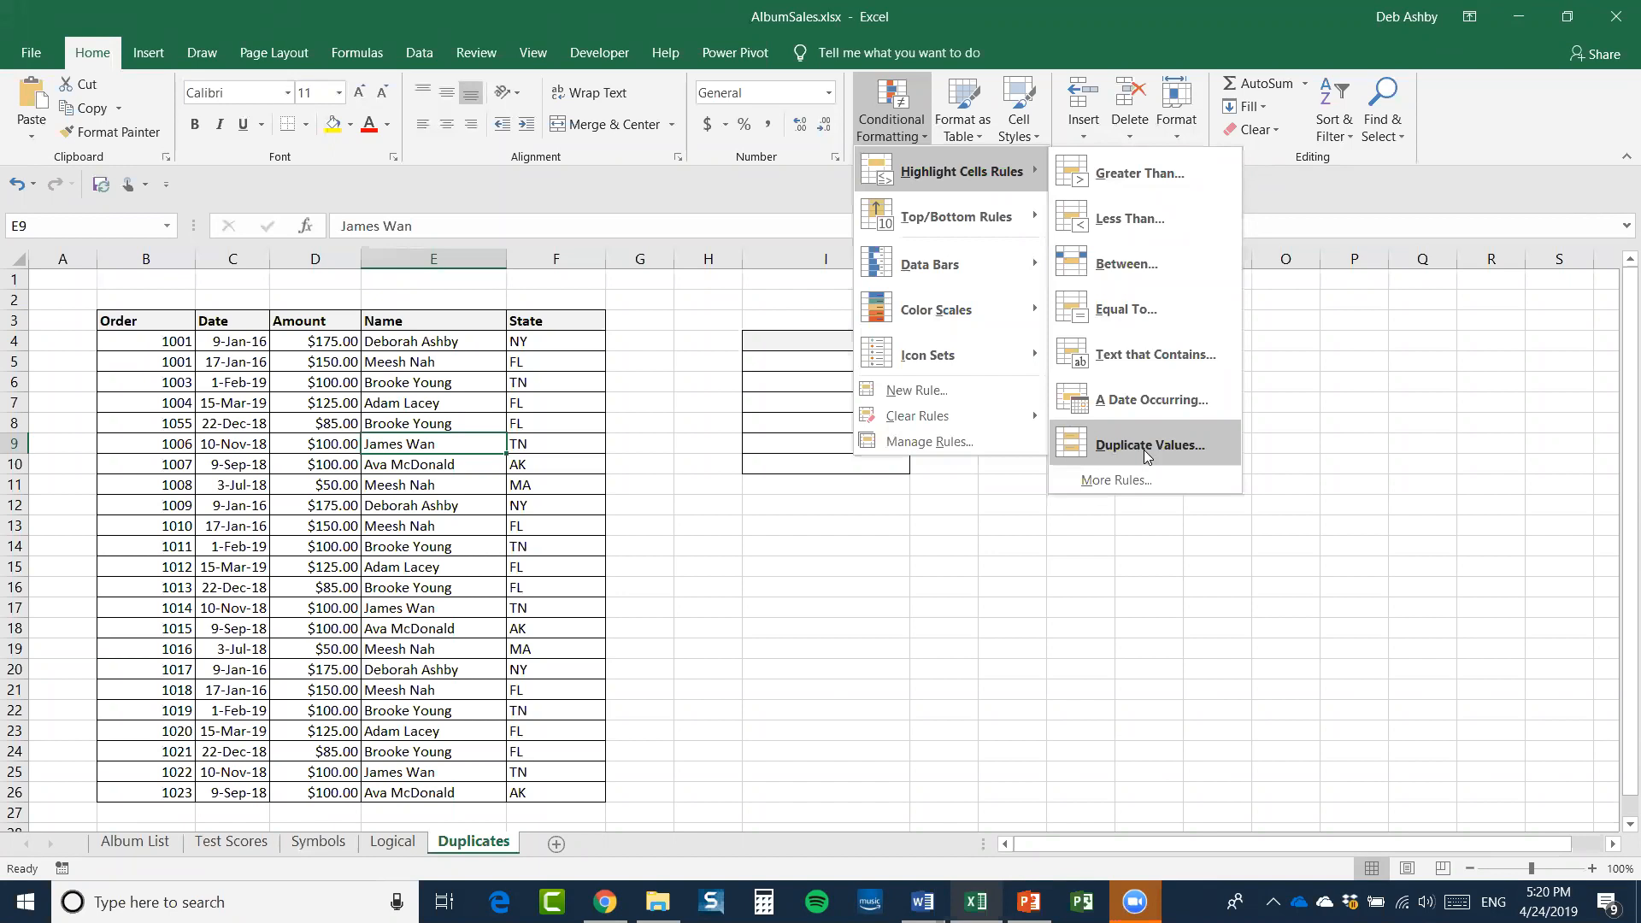
{"action": "left_click", "coordinate": [631, 539]}
{"action": "left_click_drag", "start_coordinate": [554, 343], "coordinate": [551, 792]}
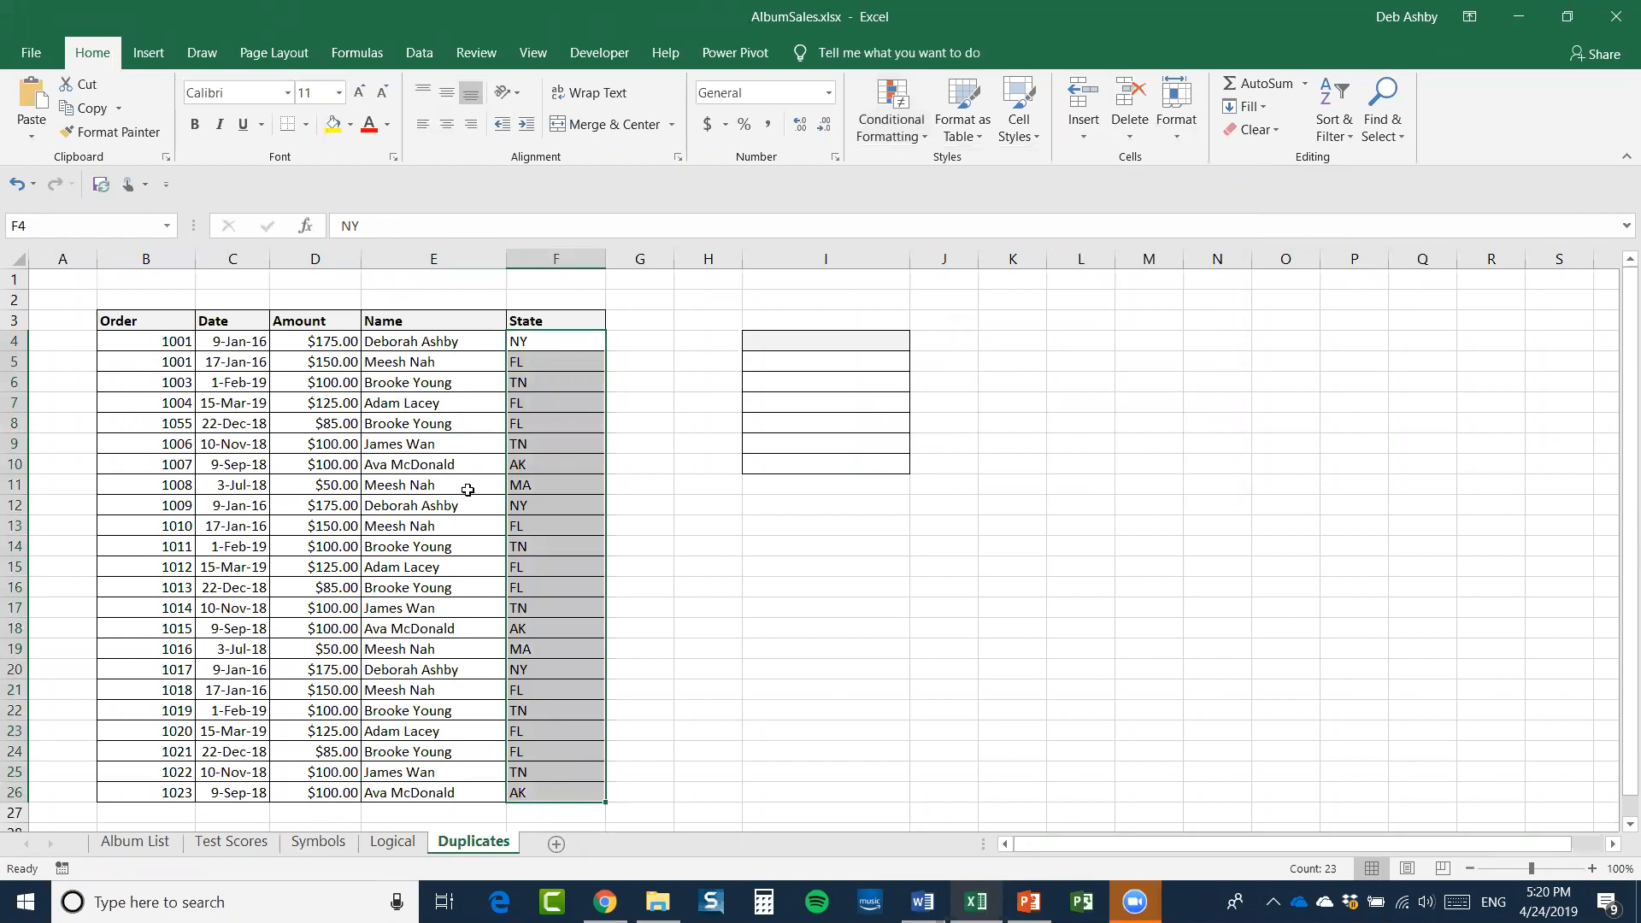
{"action": "left_click", "coordinate": [920, 134]}
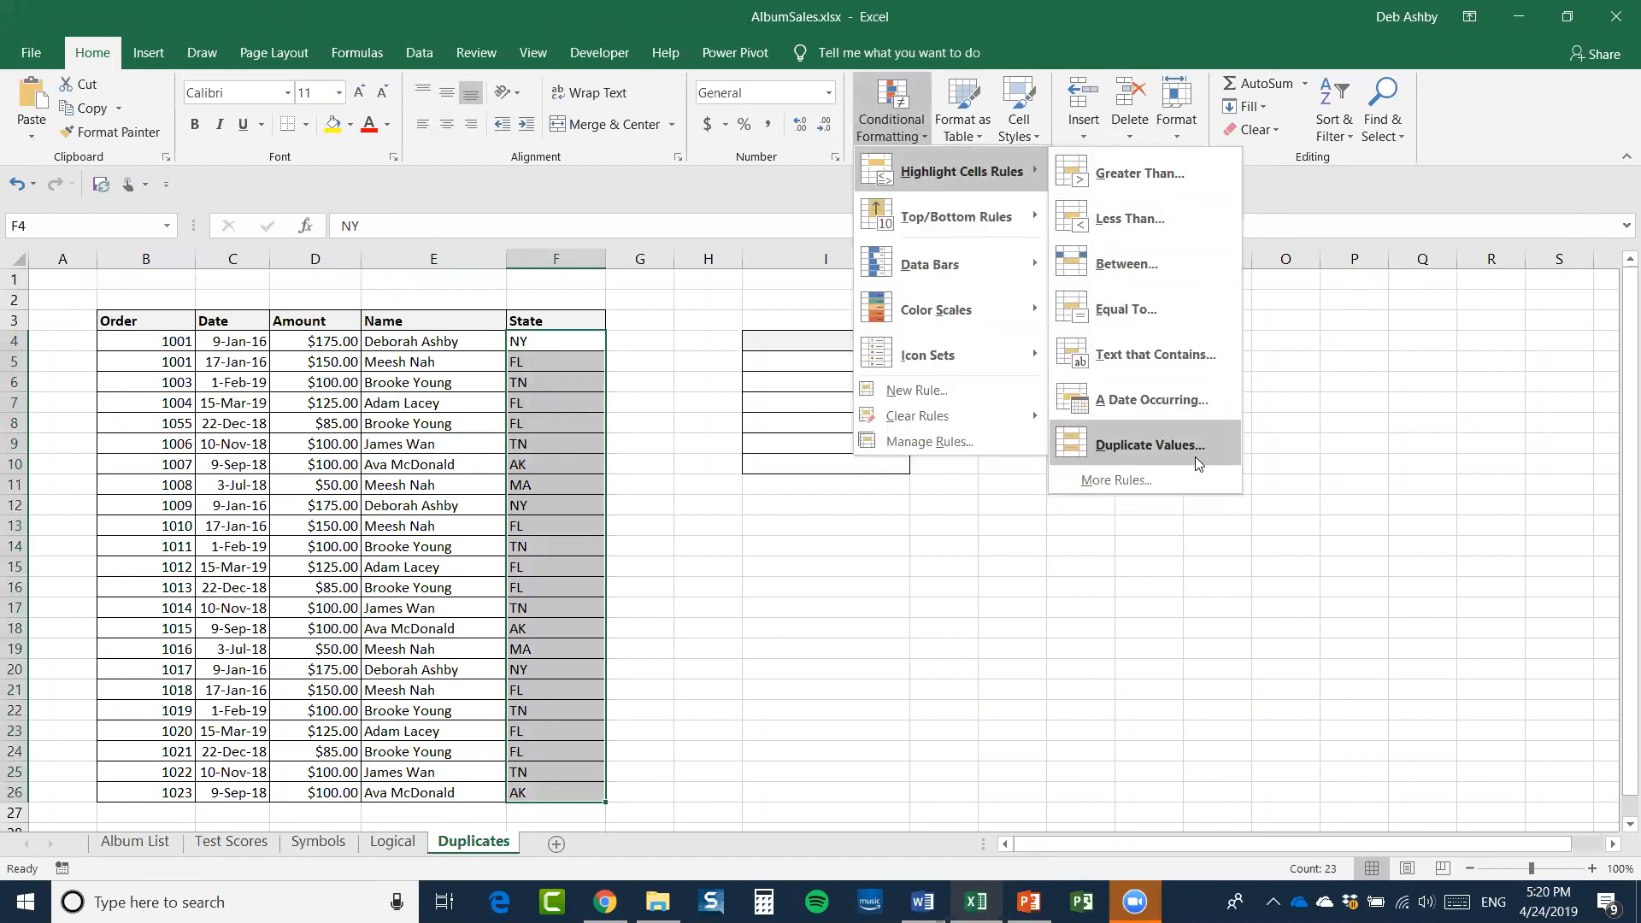
{"action": "left_click", "coordinate": [1197, 456]}
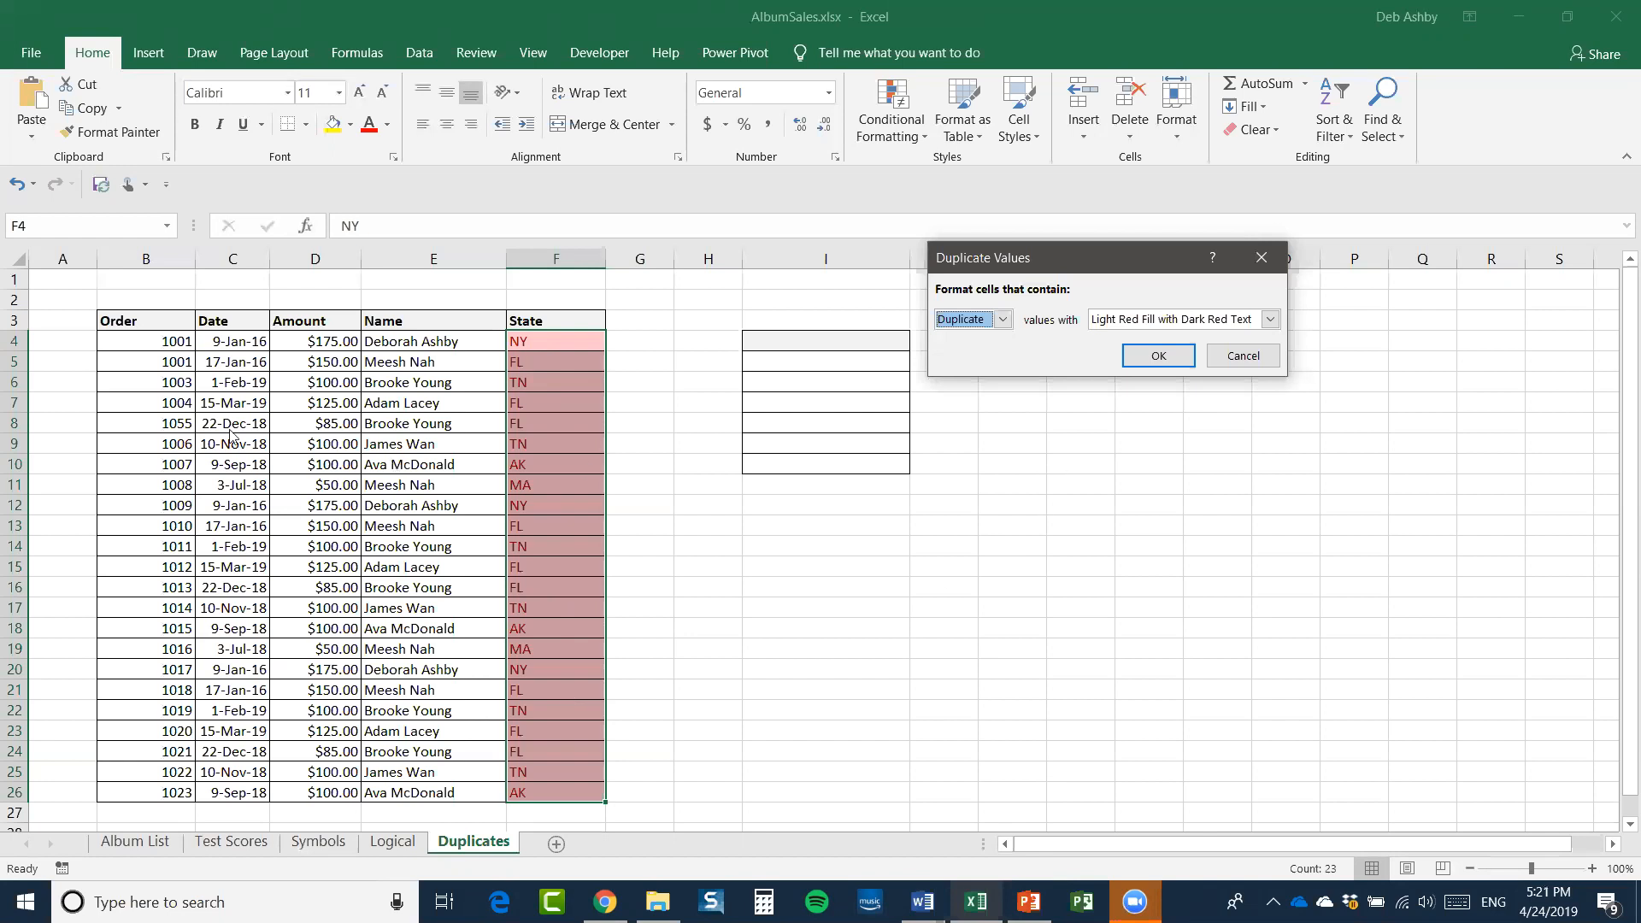
{"action": "left_click", "coordinate": [1244, 355]}
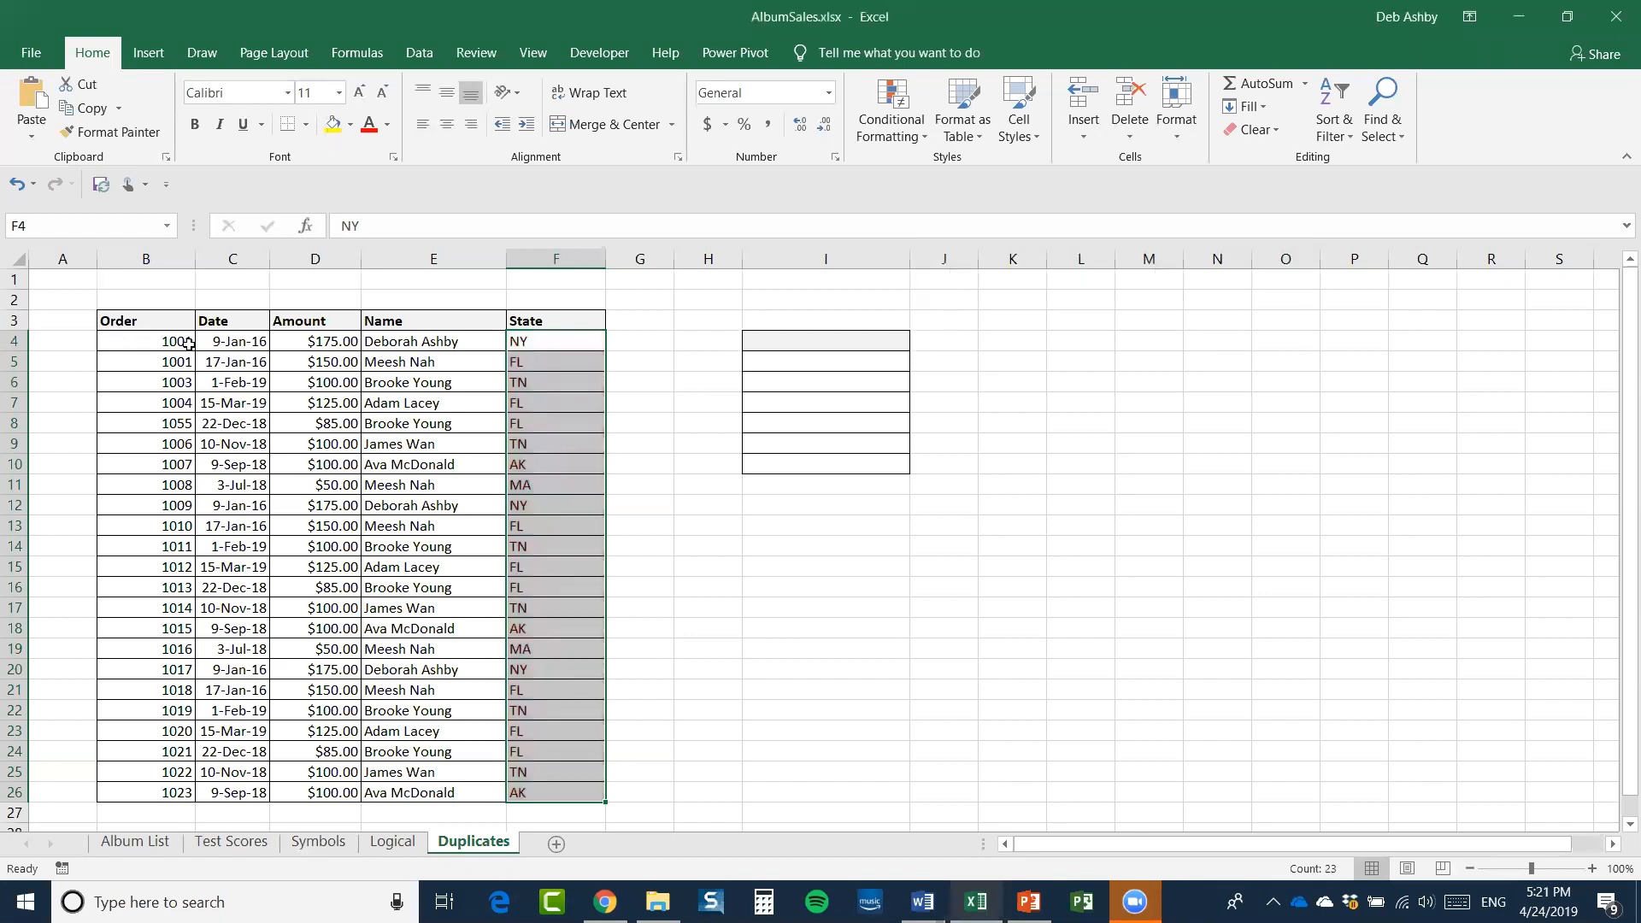
Select the records B4:F4, B12:F12 and B20:F20 together to compare their date, amount, name and state
{"action": "left_click_drag", "start_coordinate": [128, 341], "coordinate": [531, 336]}
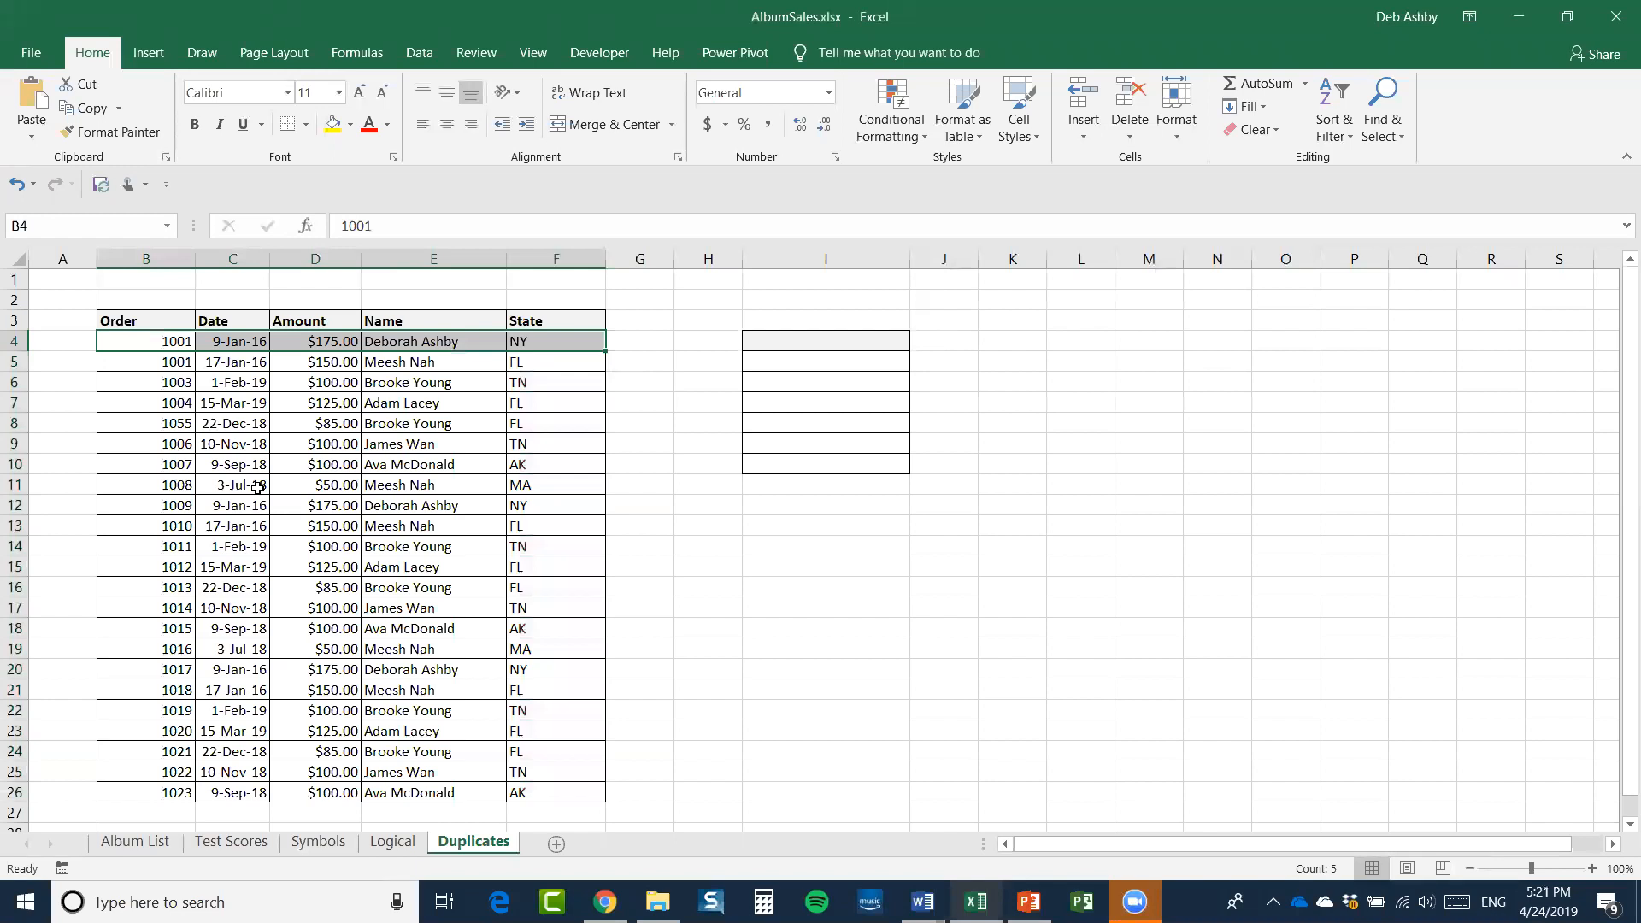
{"action": "left_click_drag", "start_coordinate": [171, 505], "coordinate": [531, 505]}
{"action": "left_click_drag", "start_coordinate": [124, 669], "coordinate": [556, 670]}
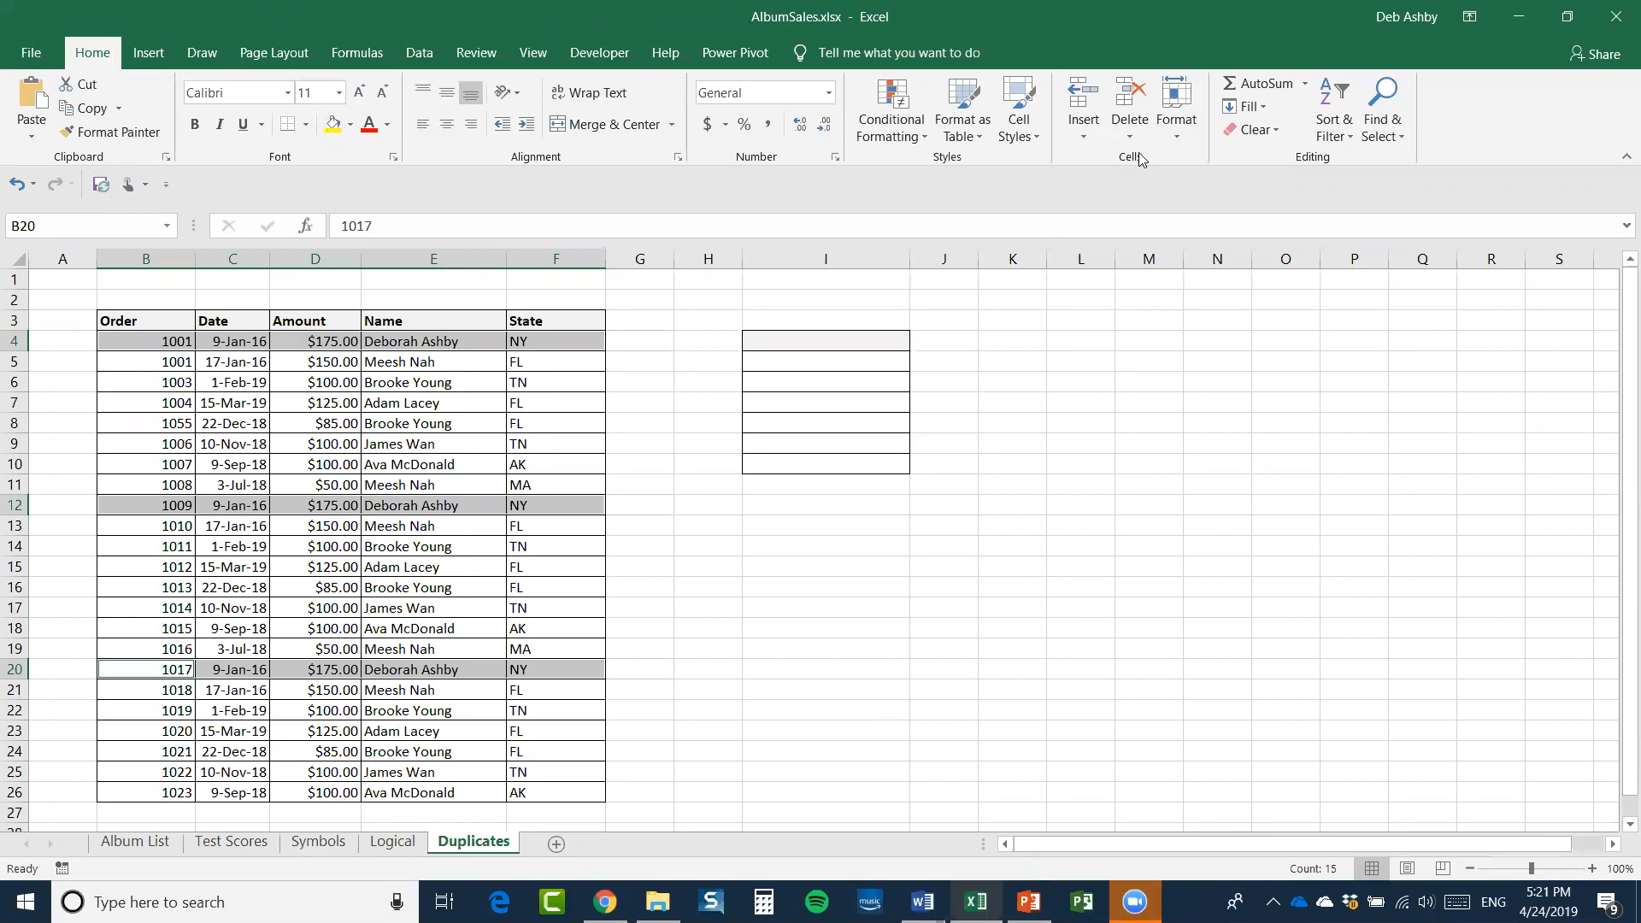
{"action": "left_click", "coordinate": [305, 428]}
Start a new conditional formatting rule for the records B4:F26 that uses a formula to determine which cells to format
{"action": "left_click_drag", "start_coordinate": [111, 339], "coordinate": [551, 795]}
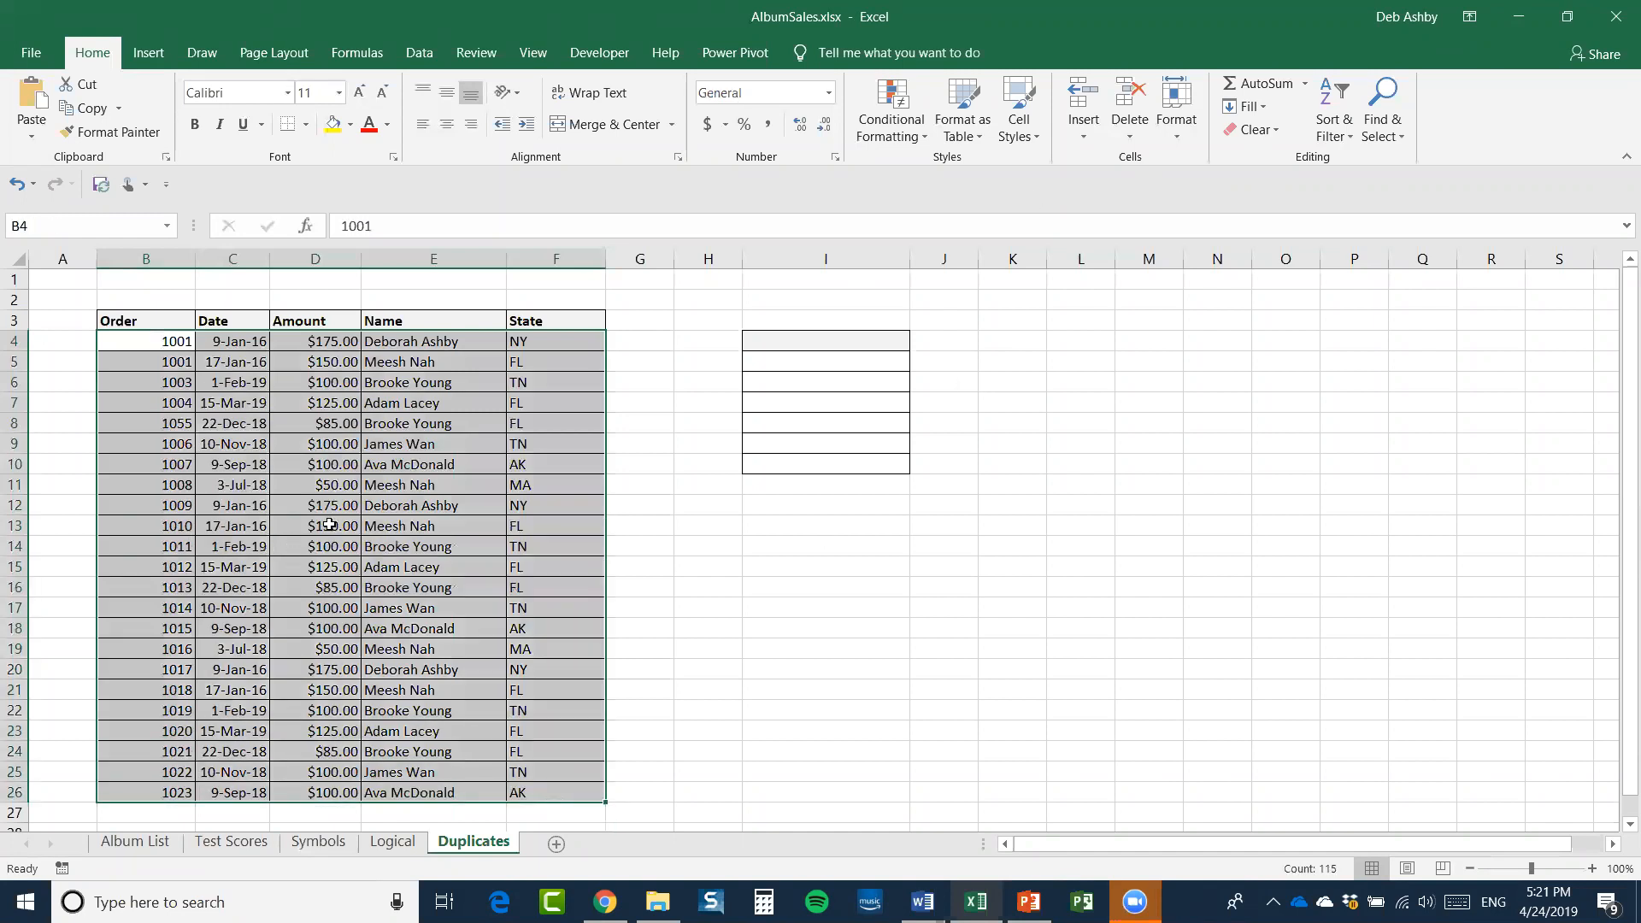
{"action": "left_click", "coordinate": [437, 423]}
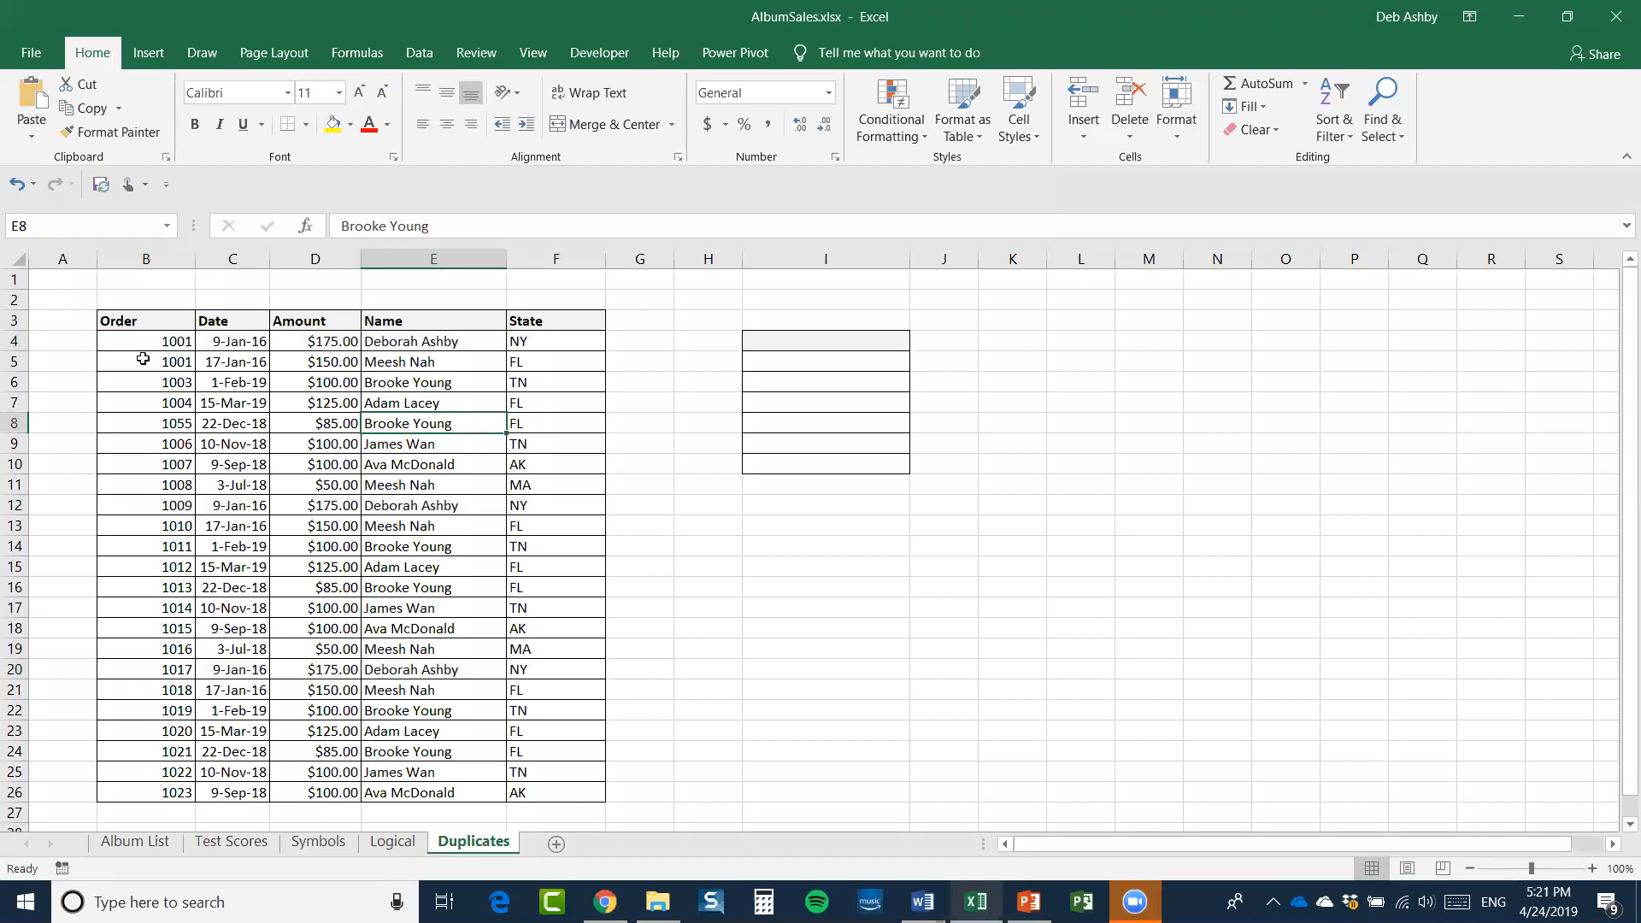
{"action": "left_click_drag", "start_coordinate": [113, 342], "coordinate": [579, 788]}
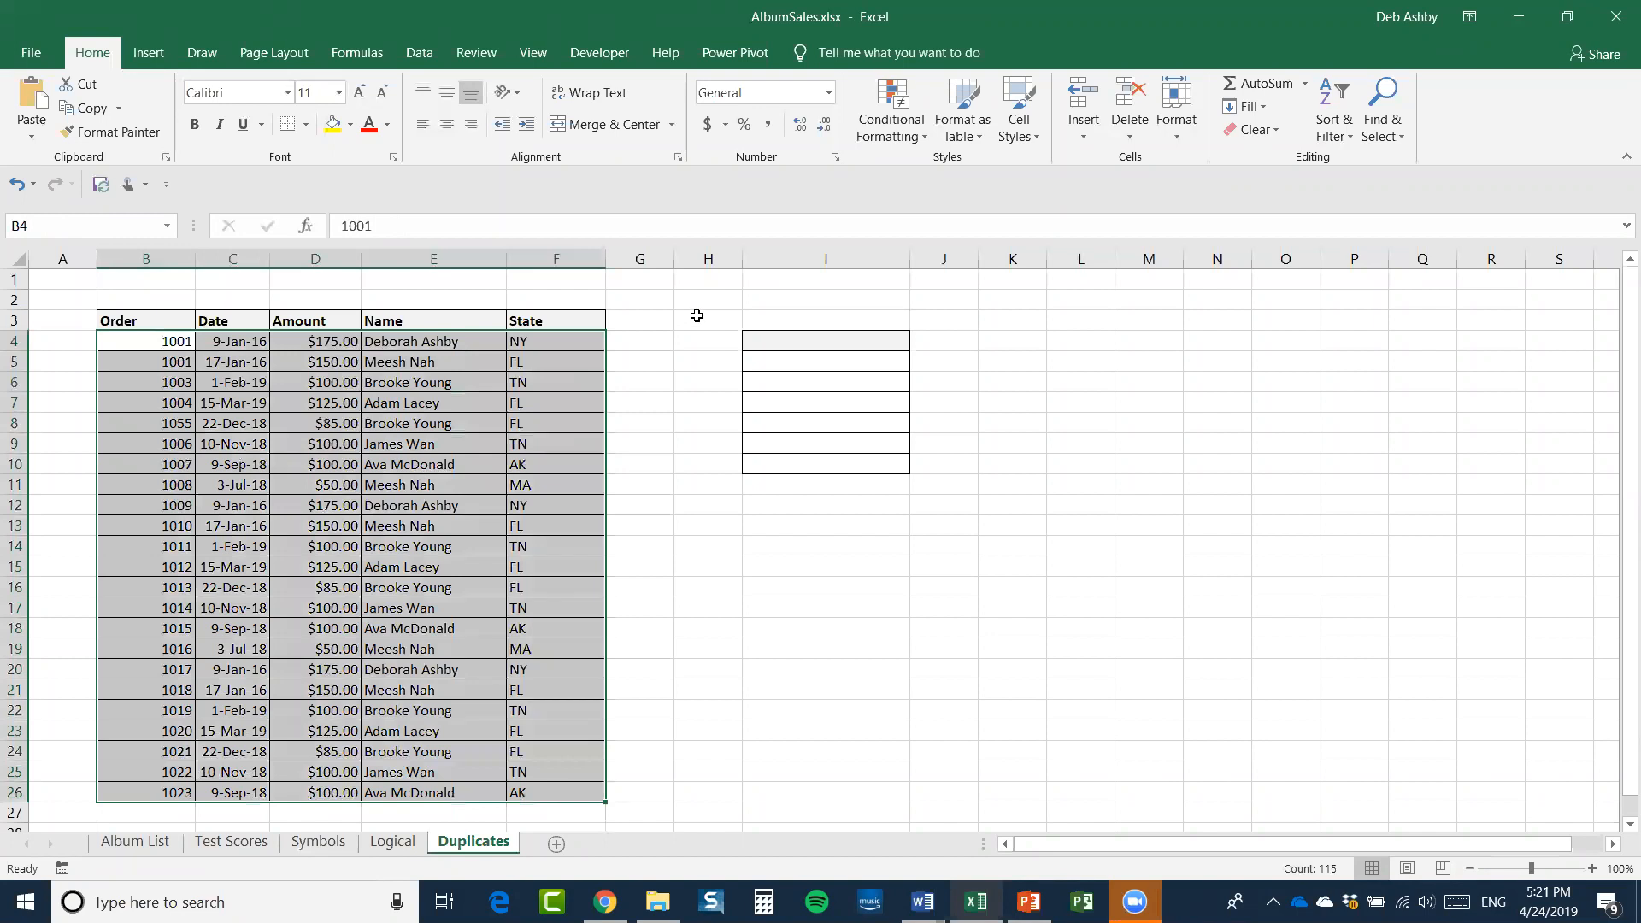
{"action": "left_click", "coordinate": [901, 130]}
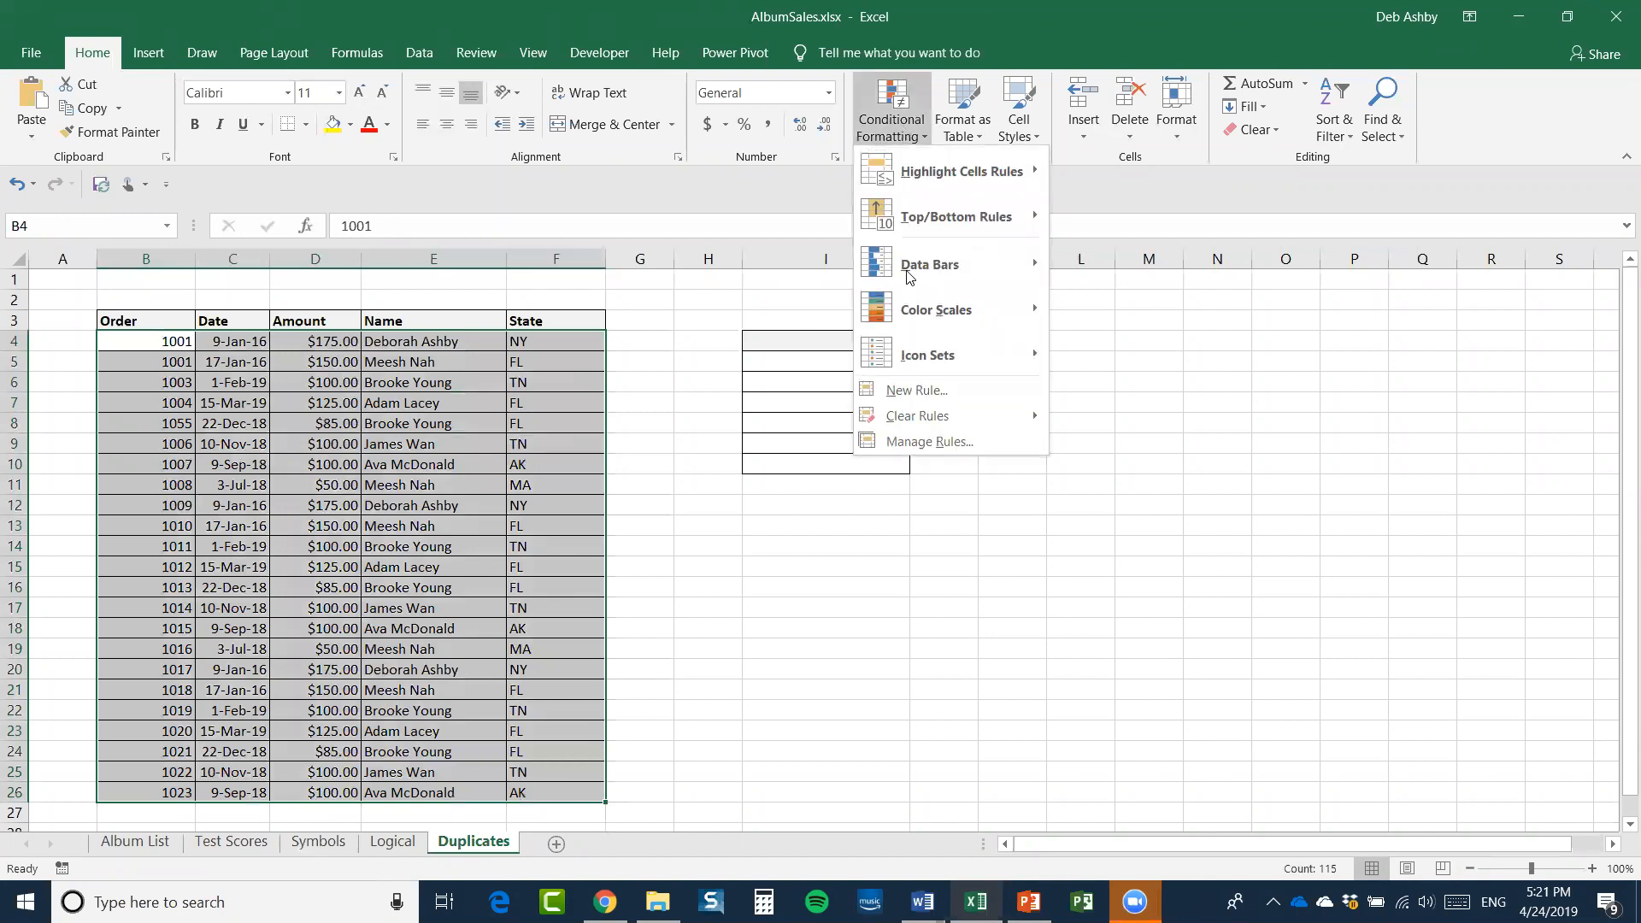
{"action": "left_click", "coordinate": [906, 390]}
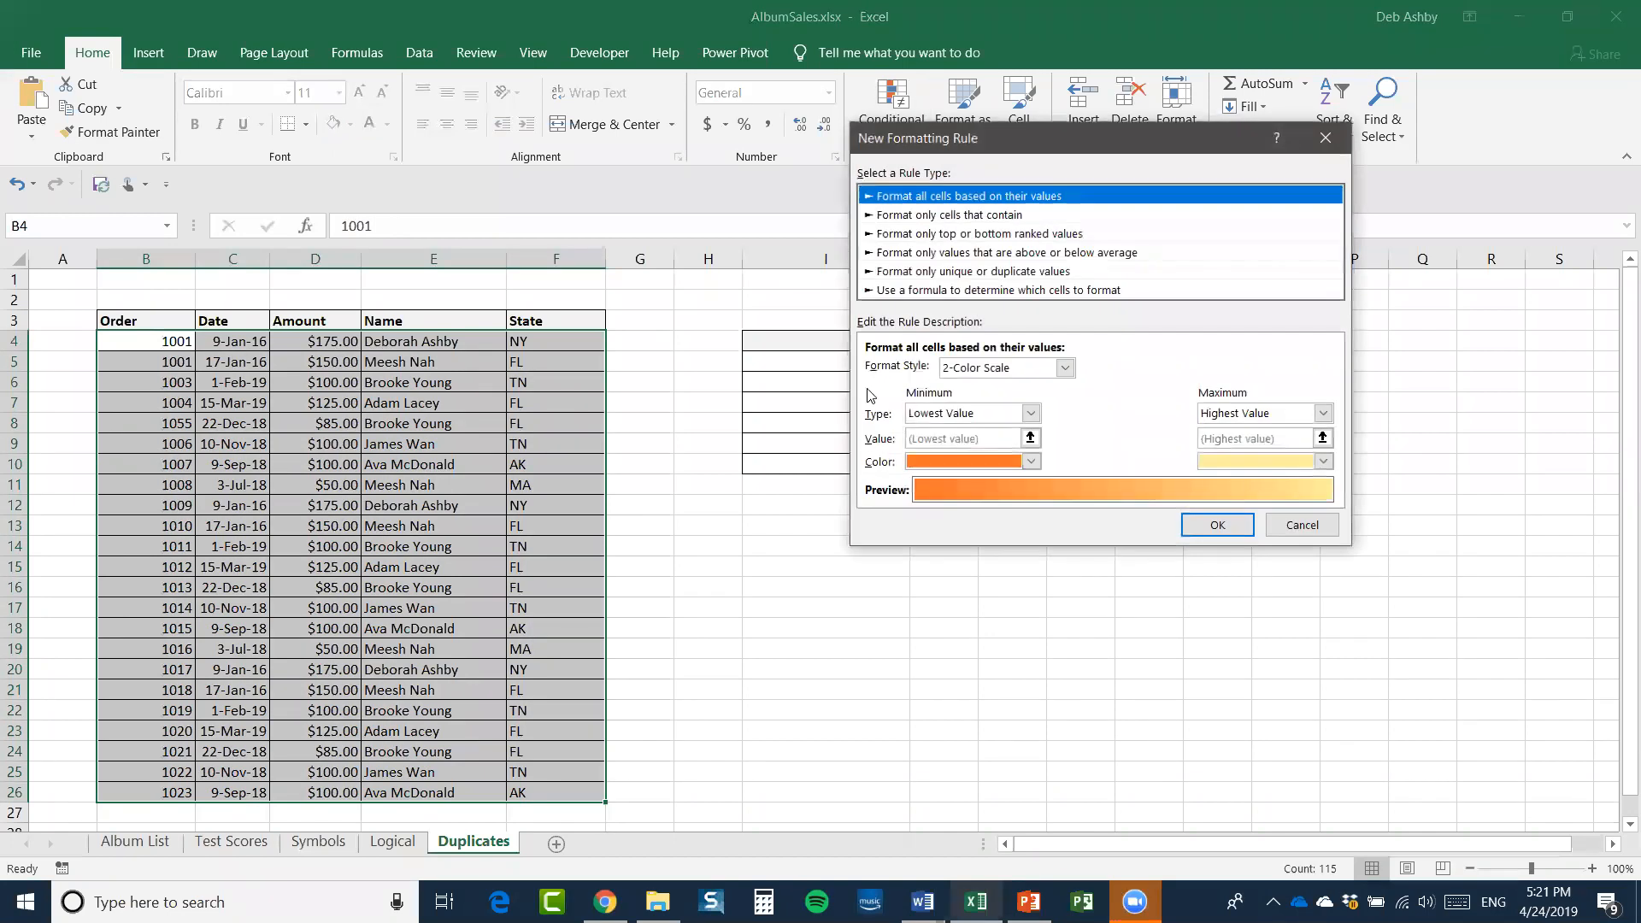
{"action": "left_click", "coordinate": [951, 291]}
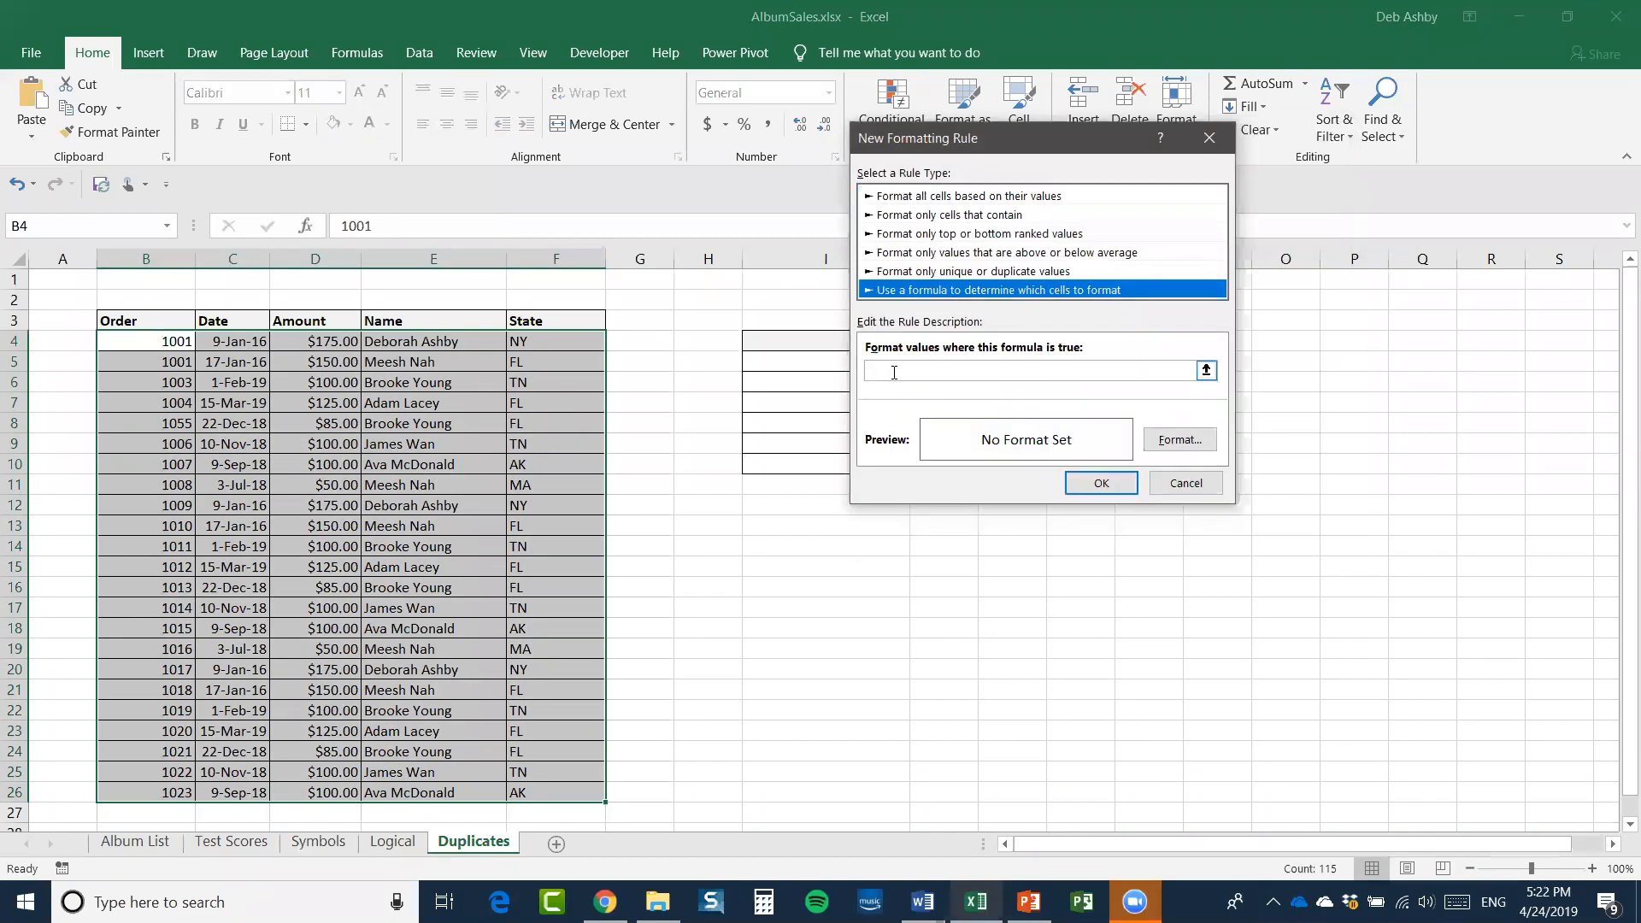
Enter a rule formula testing whether $E4, with only the column locked, equals the full customer name of the first record
{"action": "left_click", "coordinate": [894, 373]}
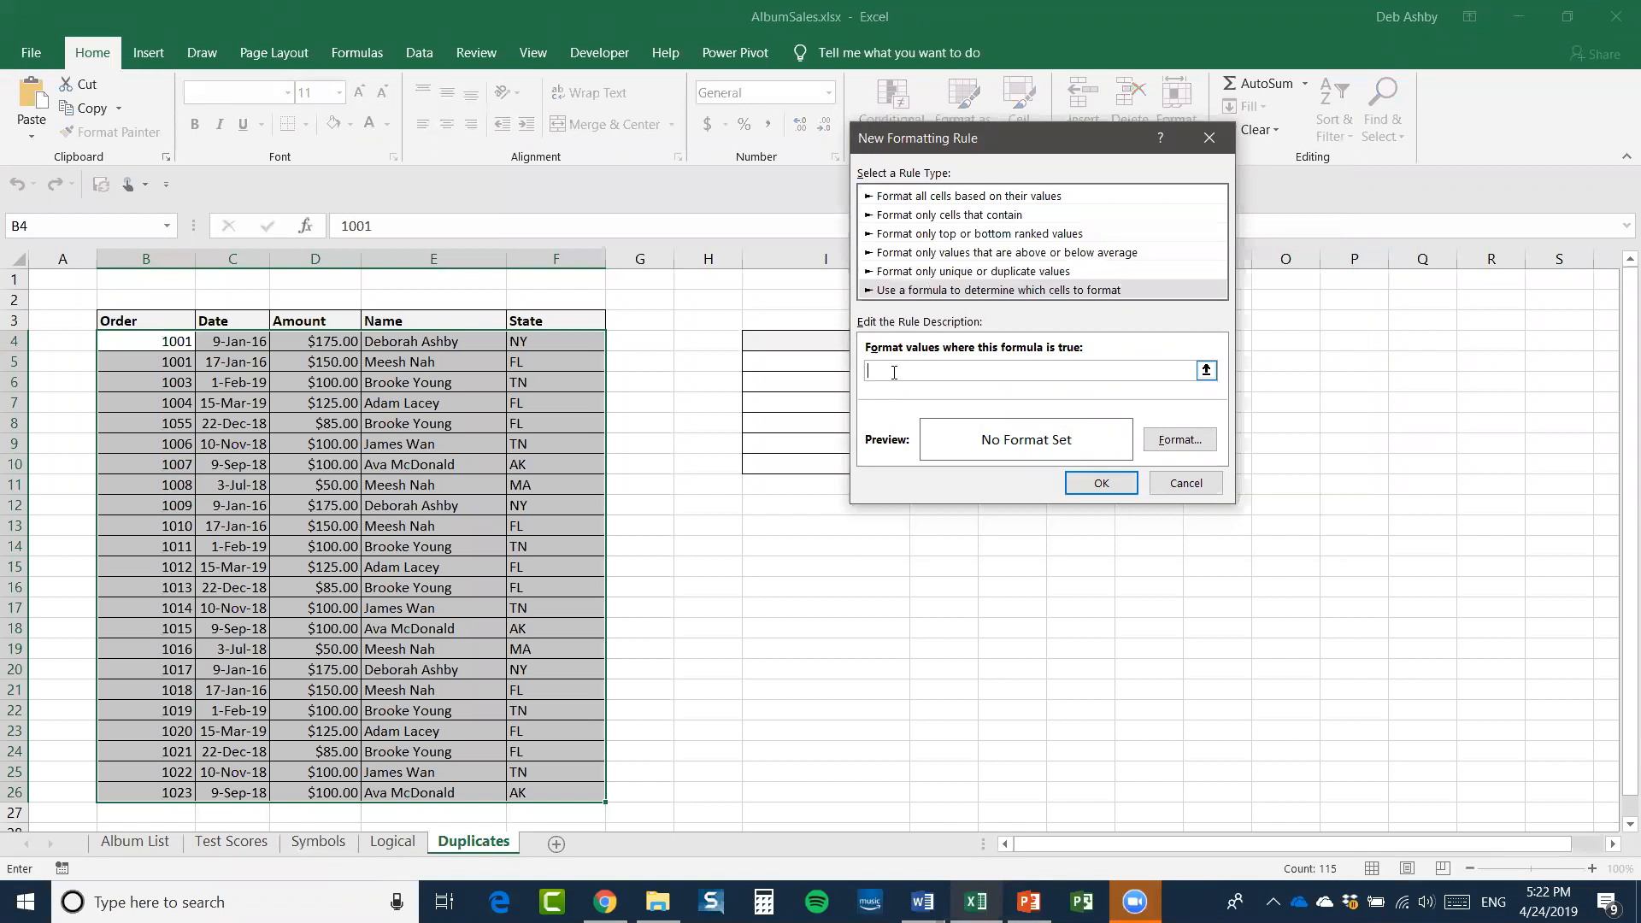
{"action": "type", "text": "="}
{"action": "left_click", "coordinate": [414, 341]}
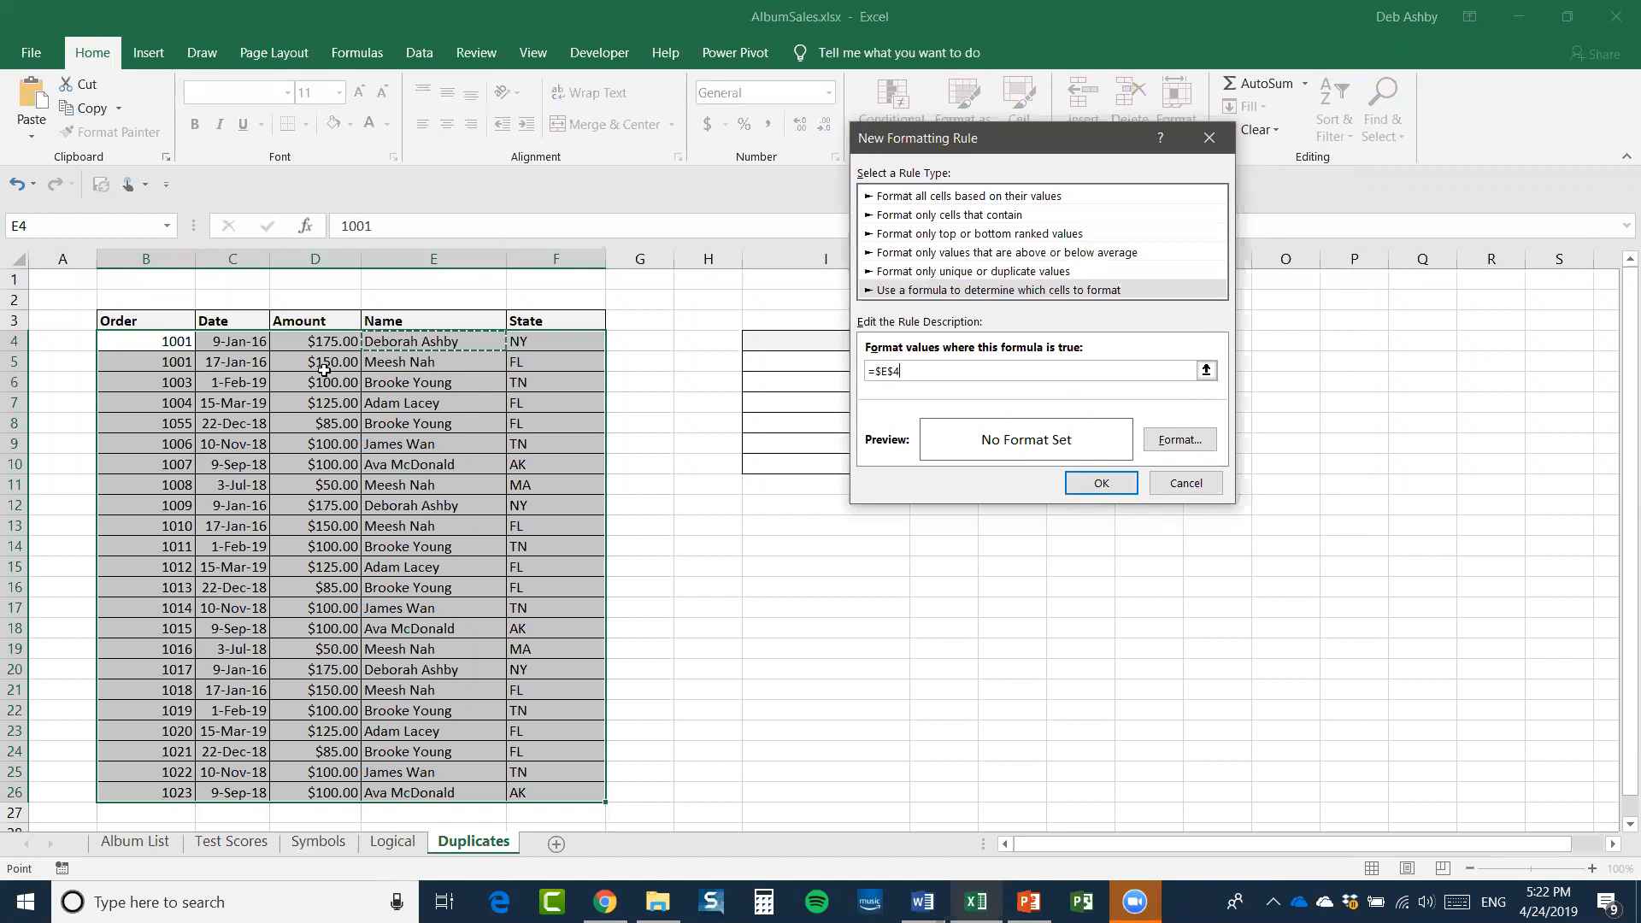
{"action": "left_click", "coordinate": [894, 370]}
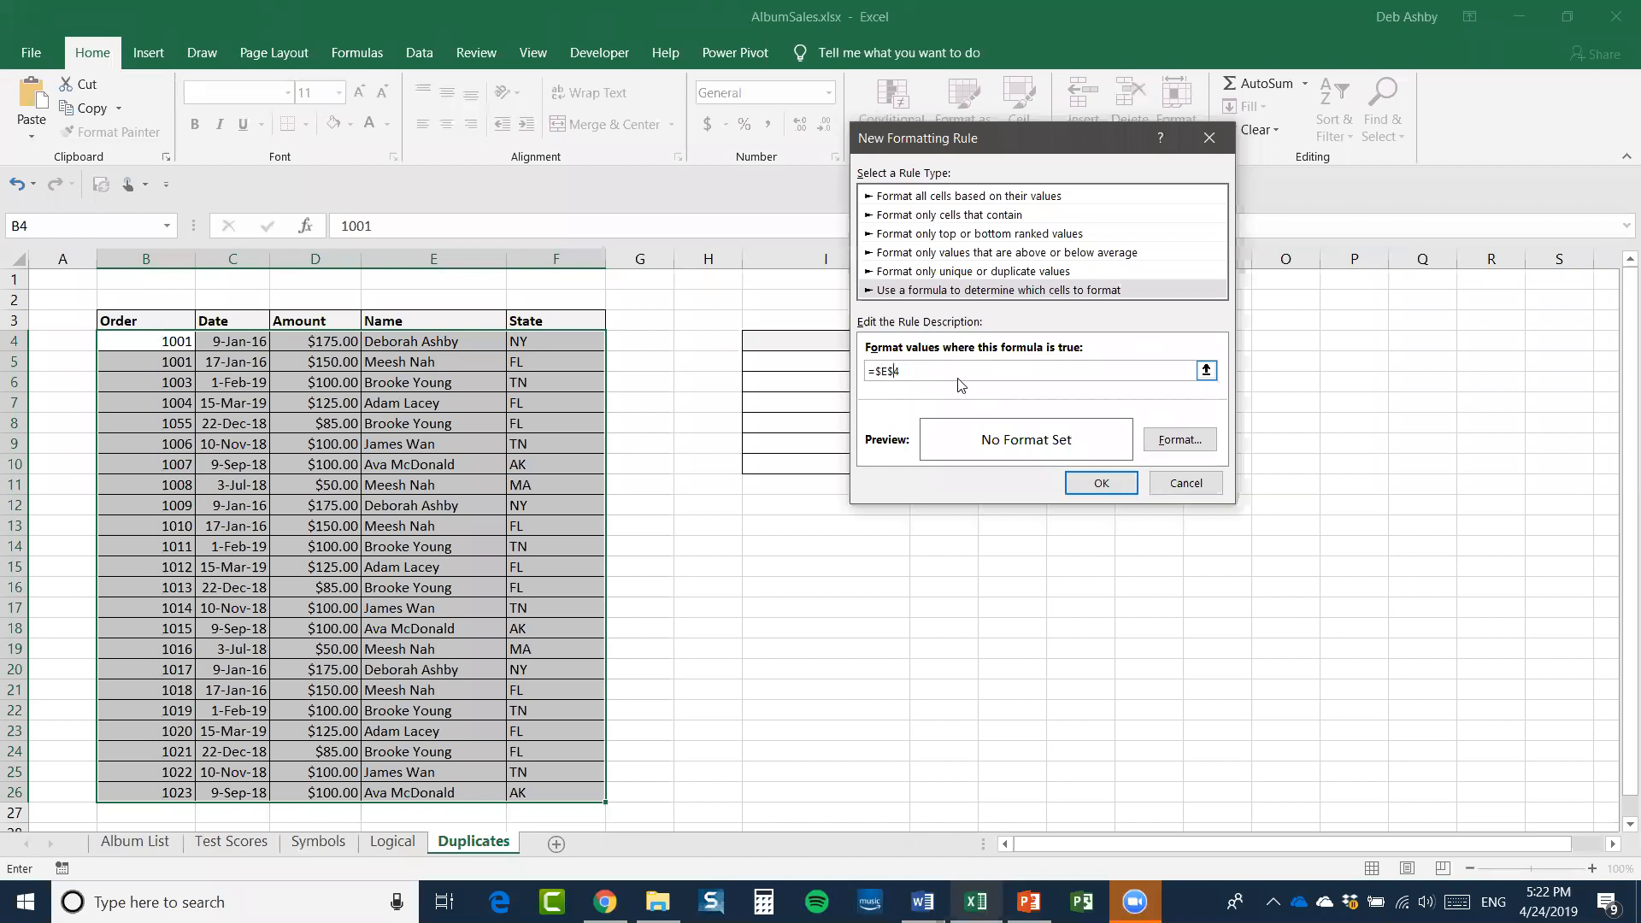
{"action": "key", "text": "BackSpace"}
{"action": "type", "text": "=\"Deborah Ashby"}
Give the rule a light green fill and apply it to the selected records
{"action": "left_click", "coordinate": [1180, 440]}
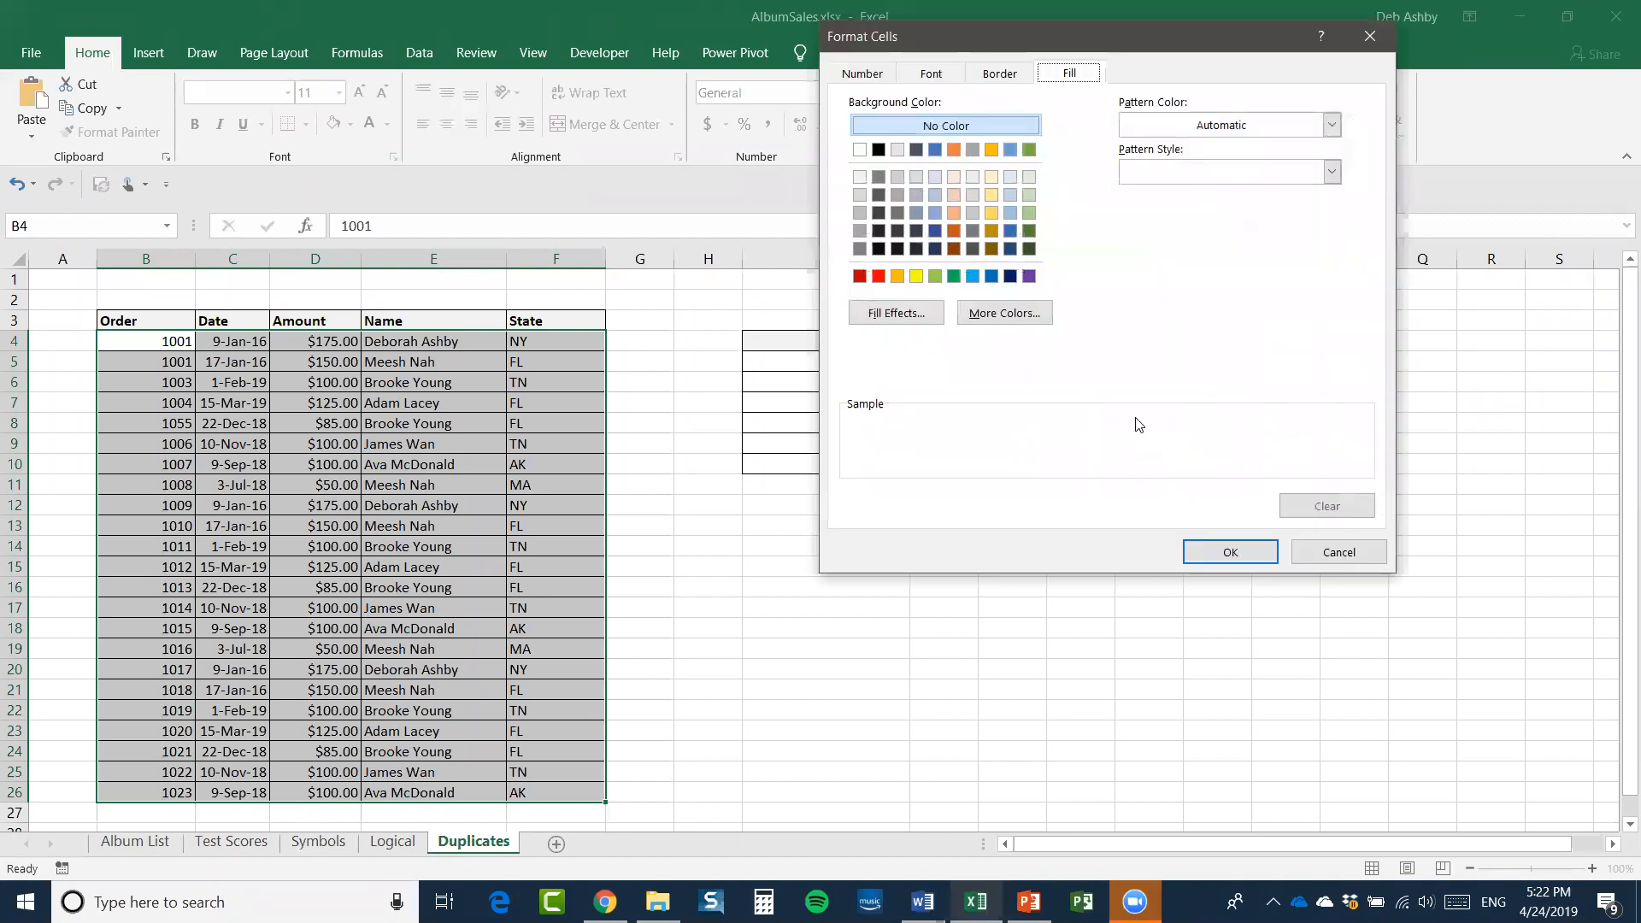
{"action": "left_click", "coordinate": [936, 276]}
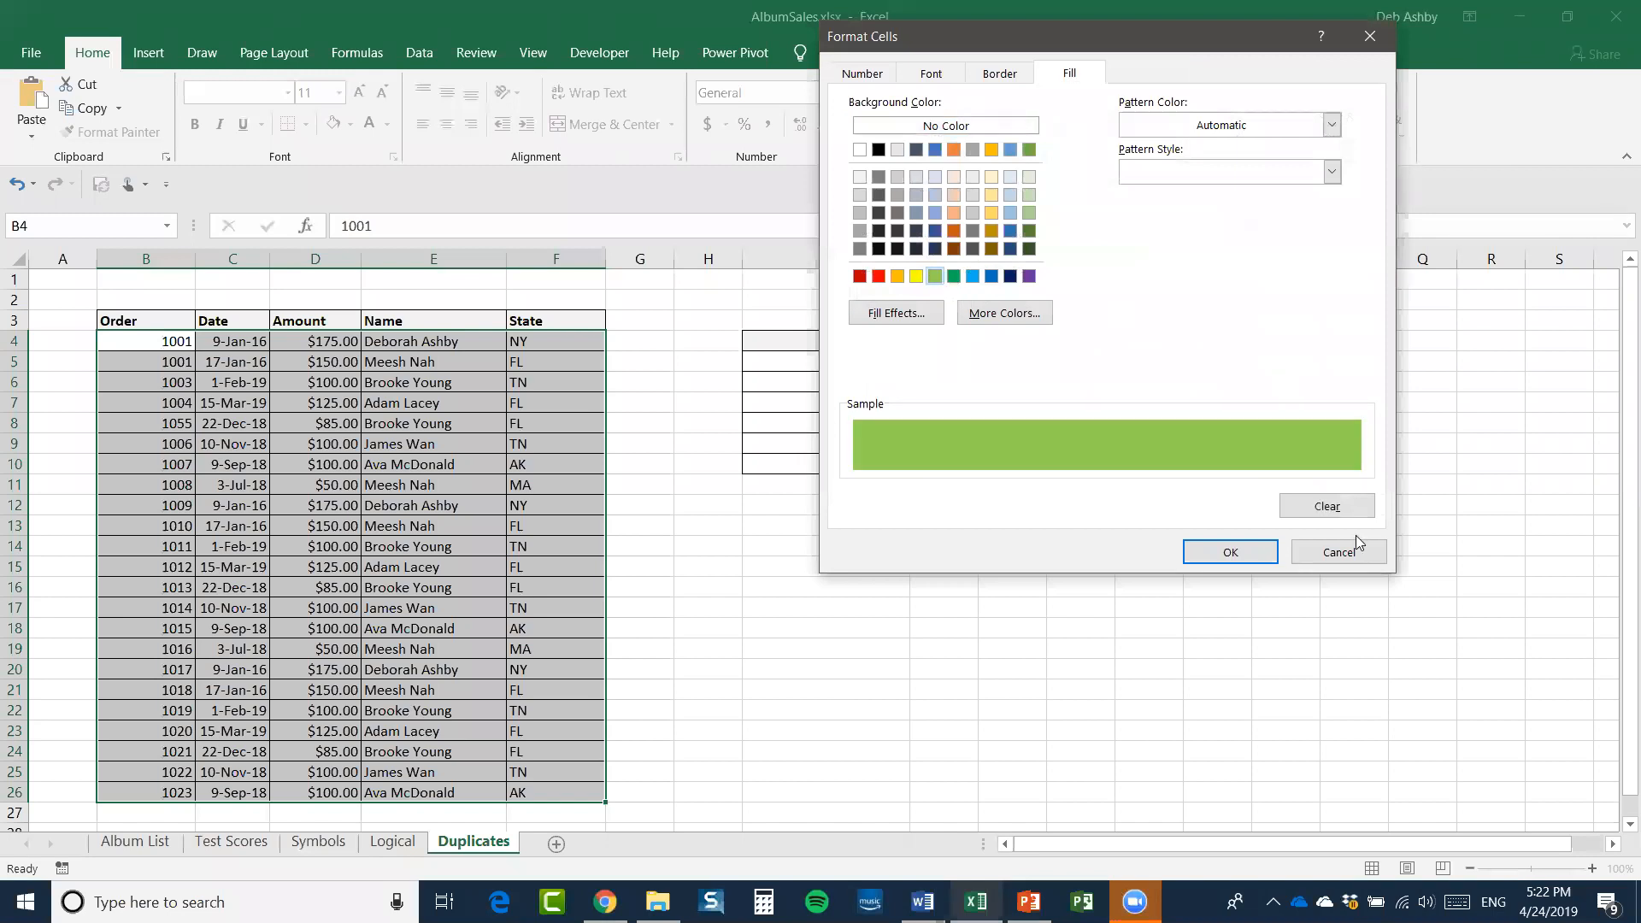
{"action": "left_click", "coordinate": [1241, 553]}
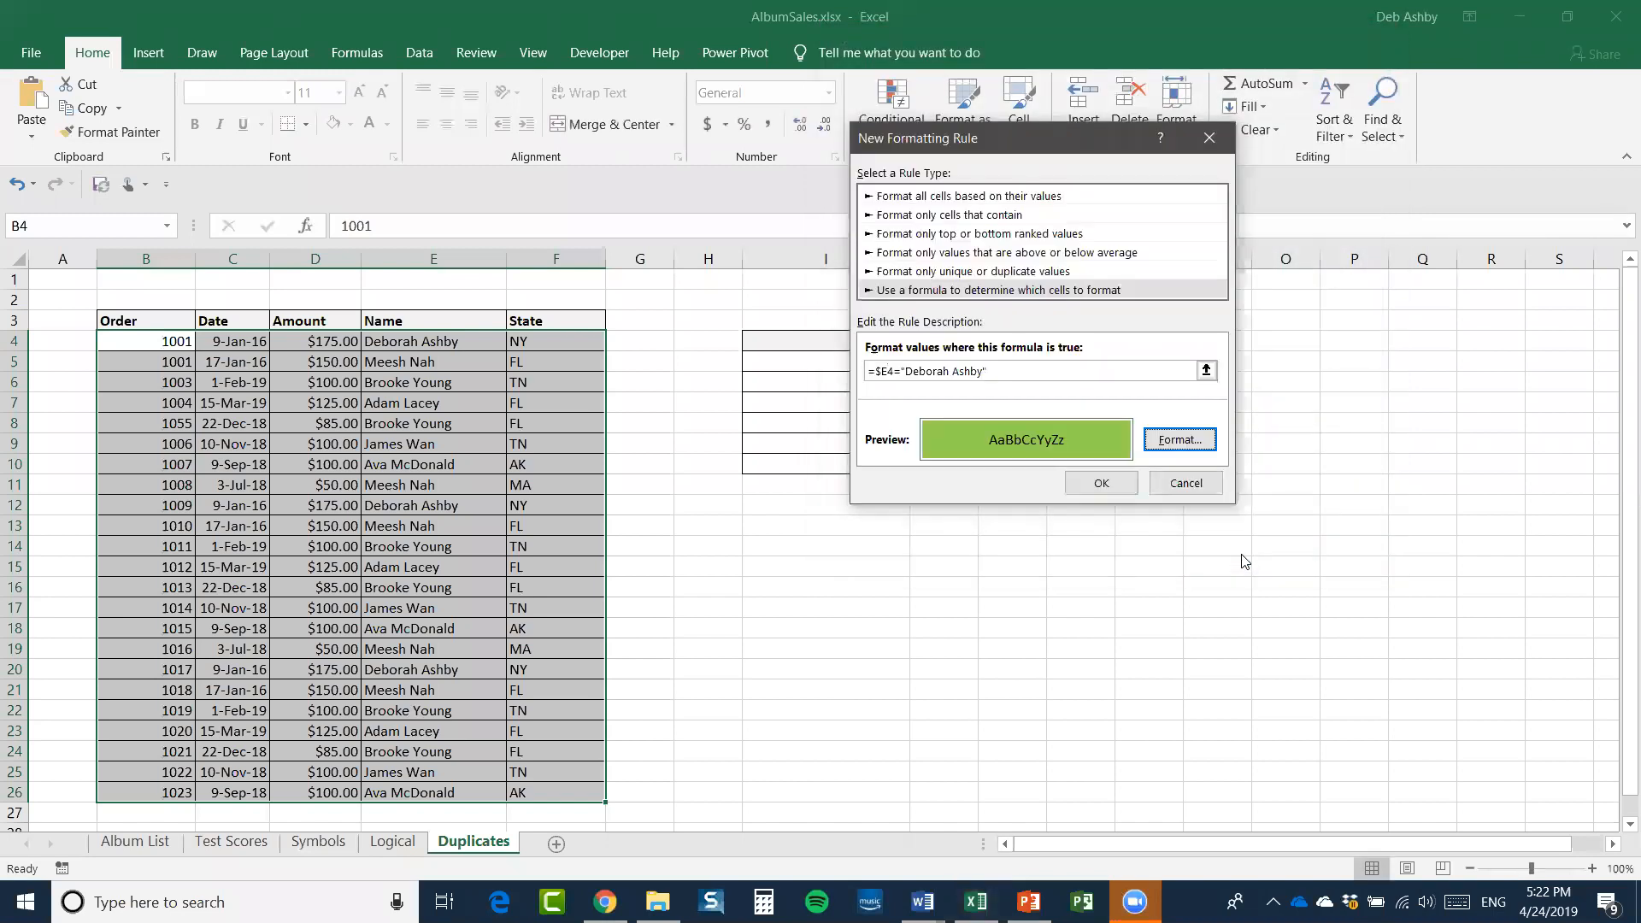
{"action": "left_click", "coordinate": [1102, 483]}
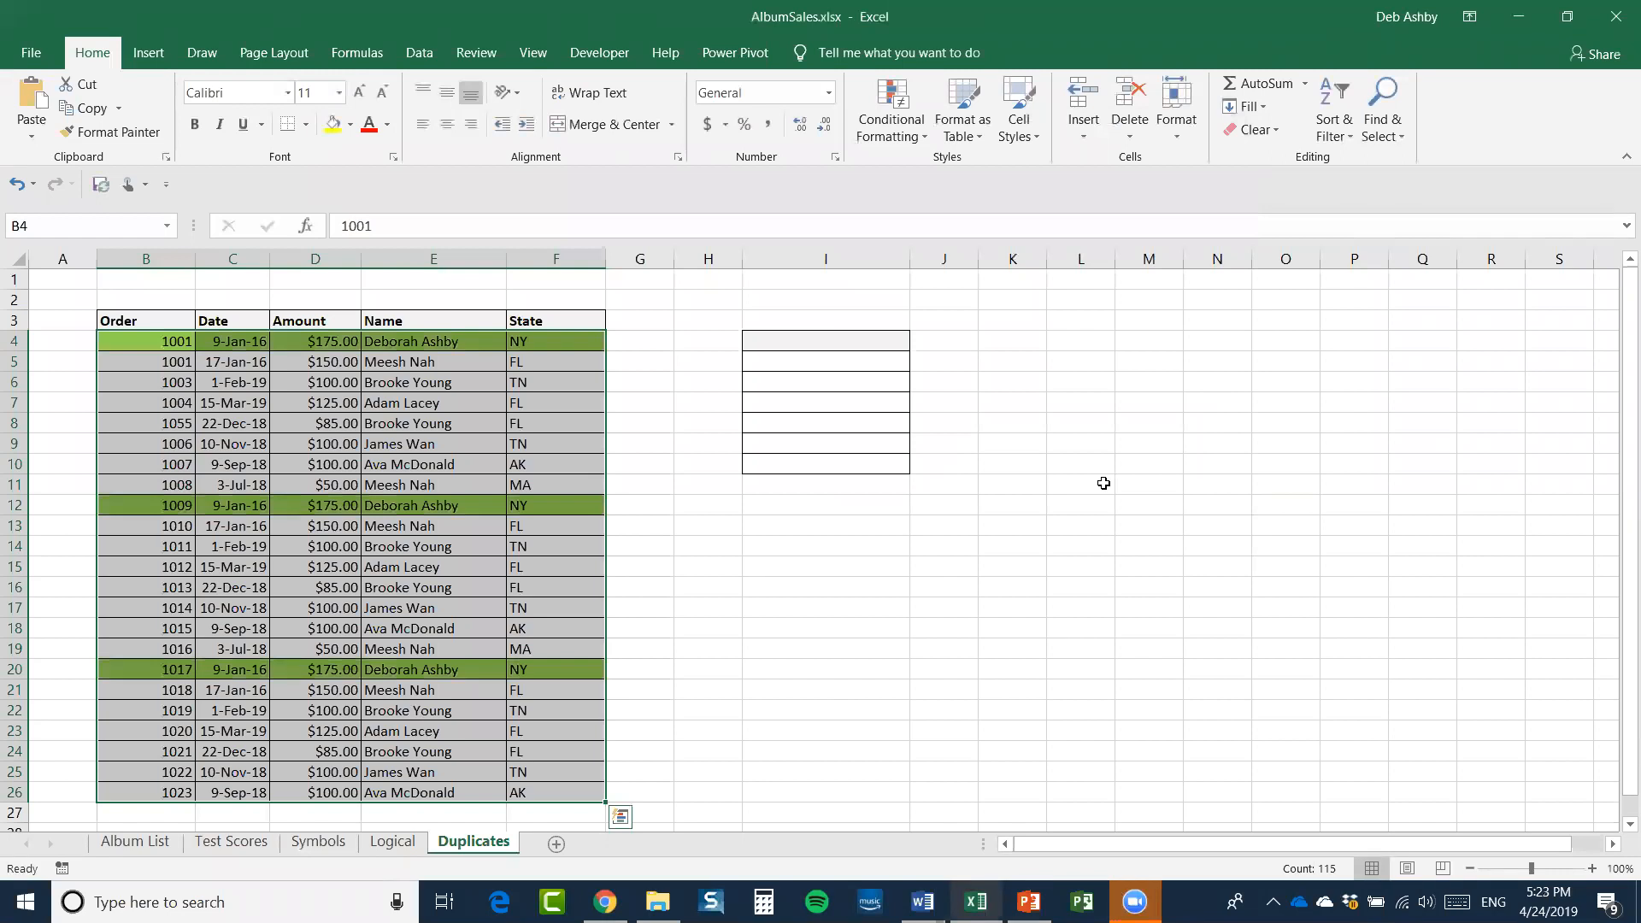
Add a second formula-based rule for B4:F26 testing whether $E4 equals the full customer name of order 1004
{"action": "left_click", "coordinate": [912, 131]}
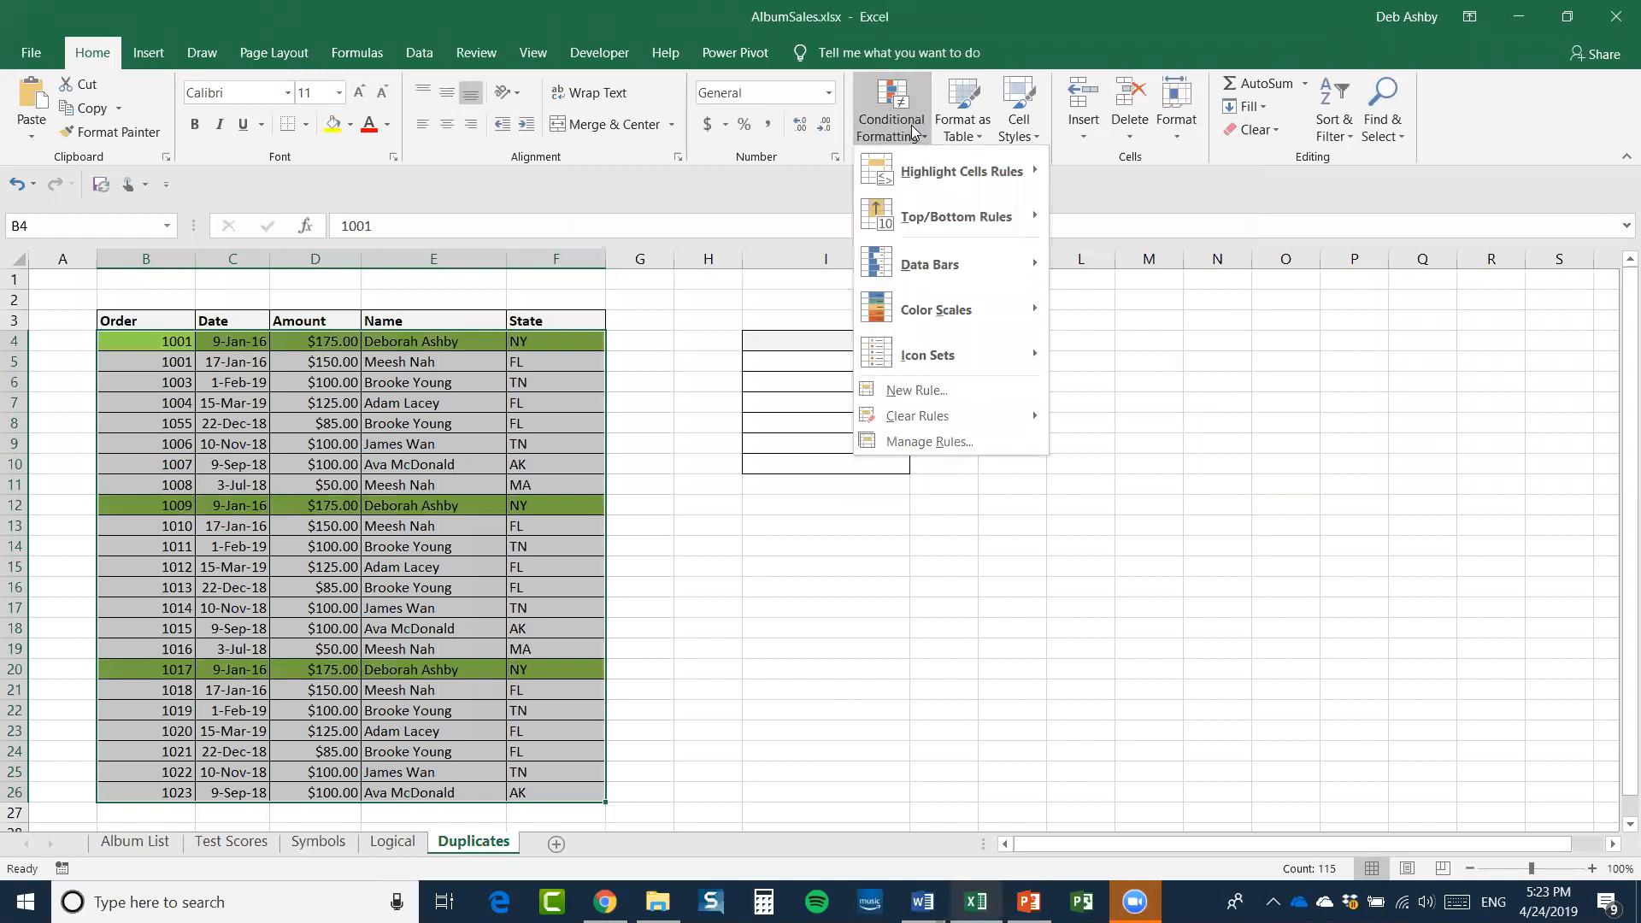
{"action": "left_click", "coordinate": [930, 391]}
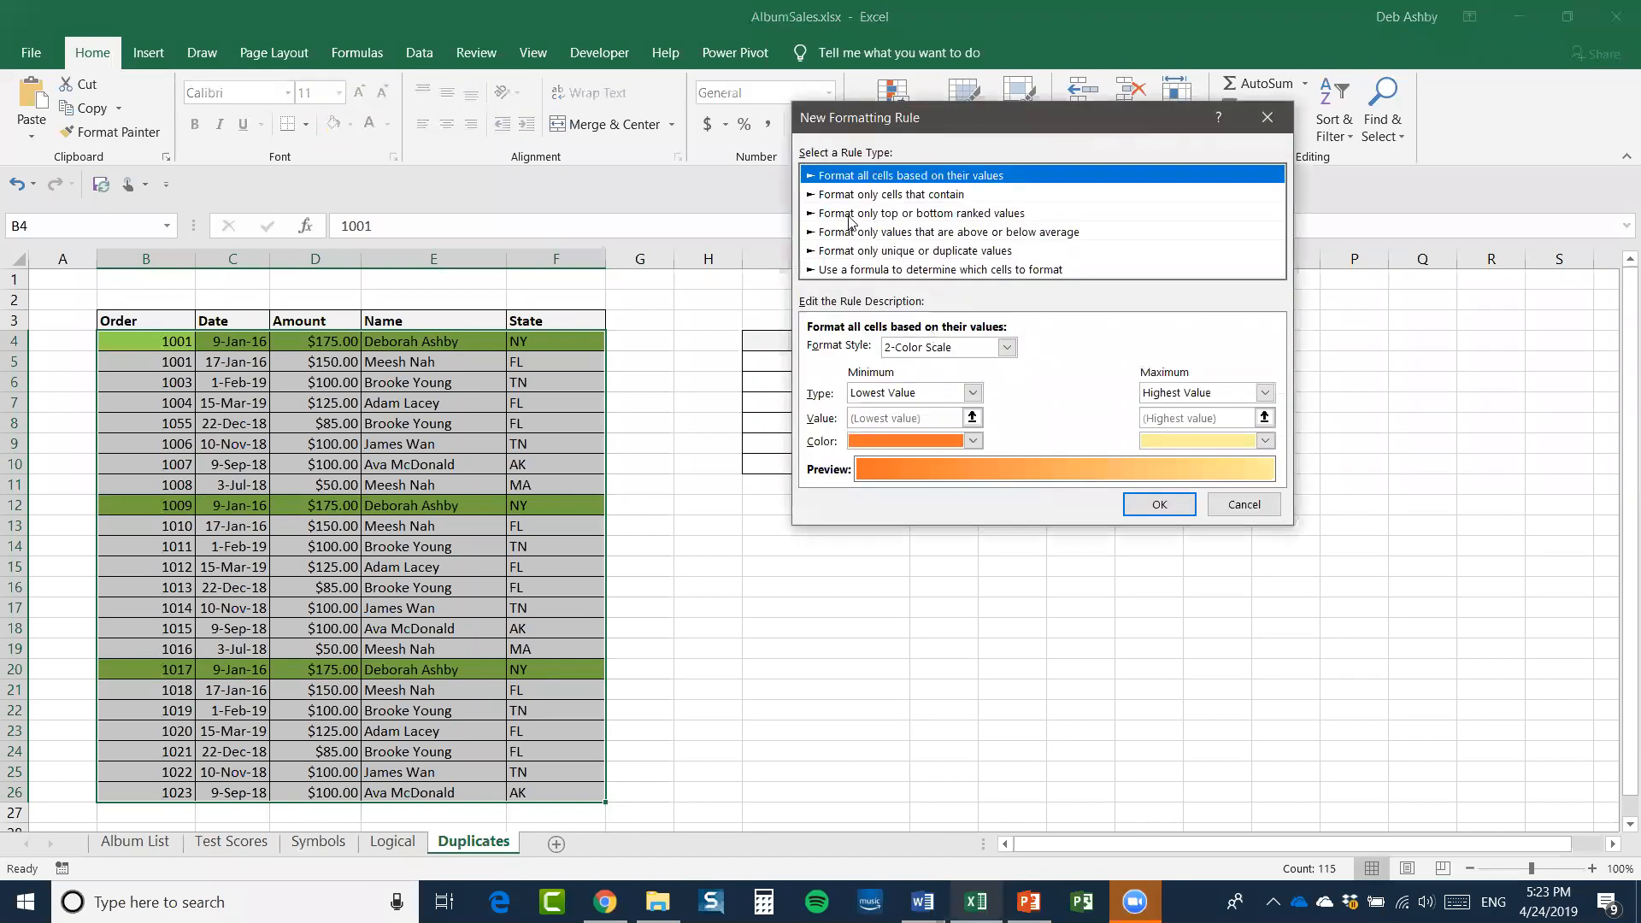
{"action": "left_click", "coordinate": [889, 270]}
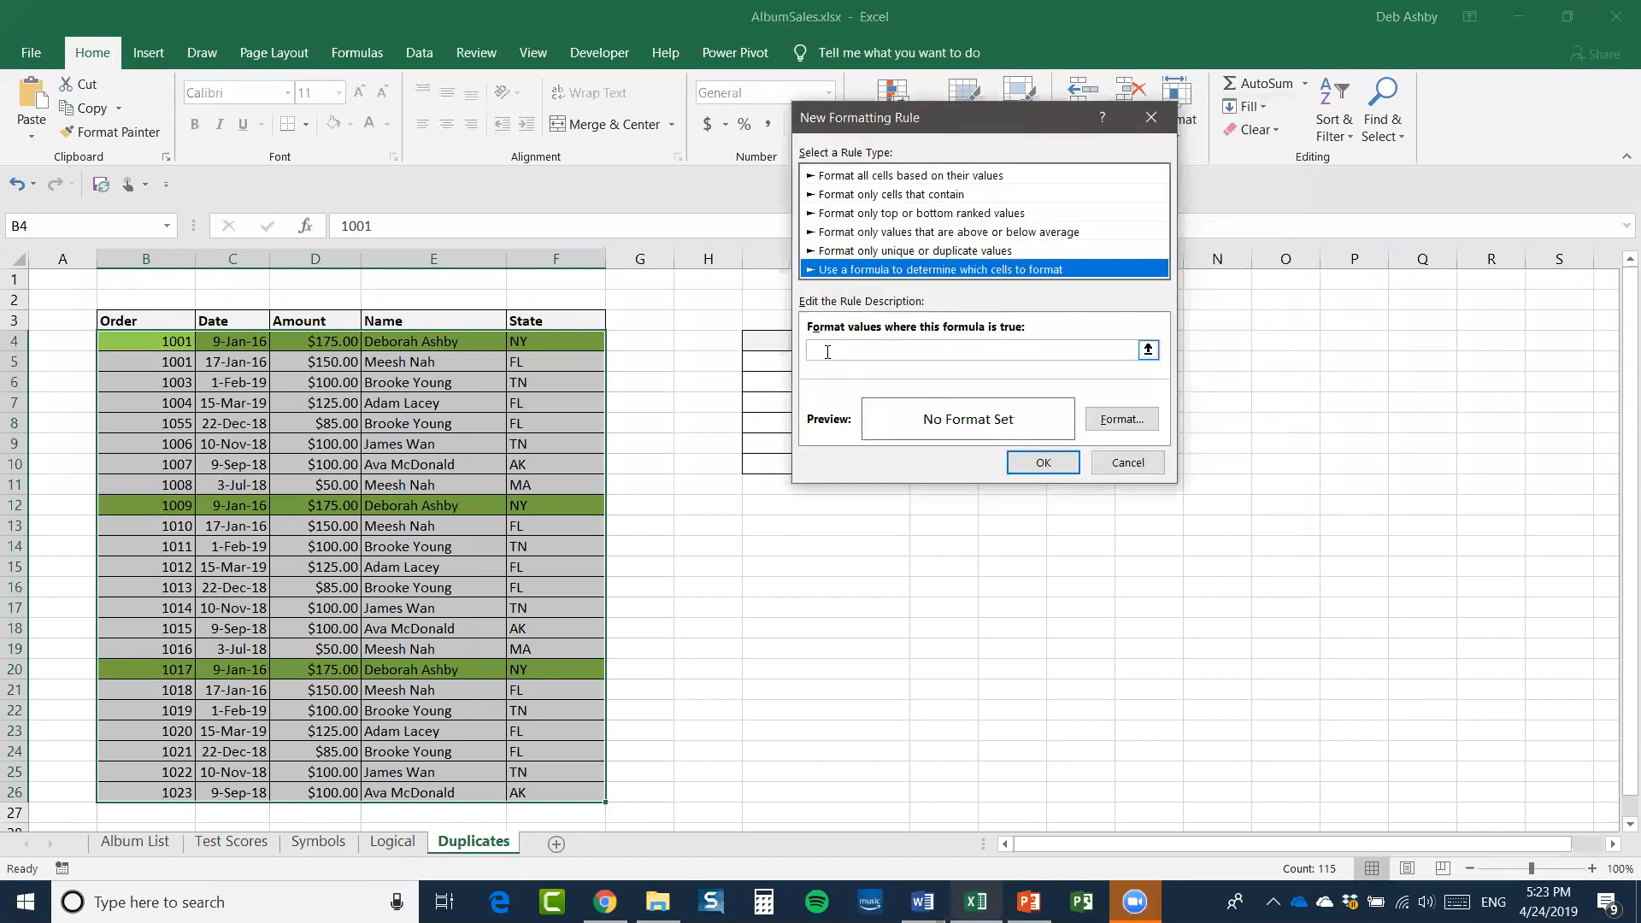
{"action": "left_click", "coordinate": [828, 351]}
{"action": "type", "text": "="}
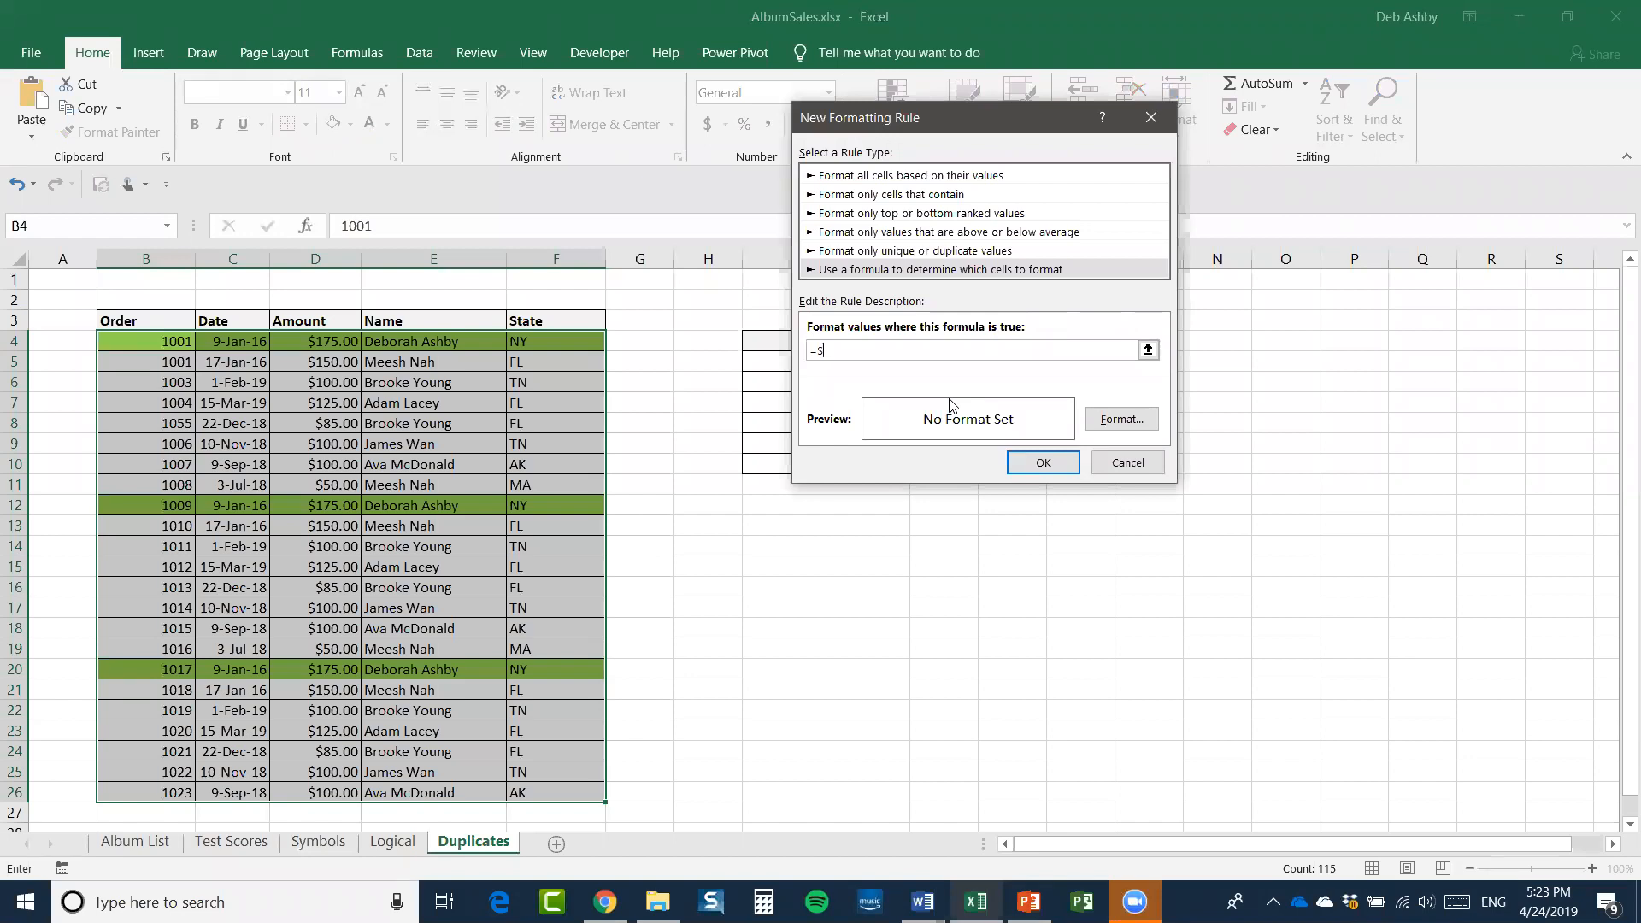
{"action": "type", "text": "$E4=\"Adam Lacey"}
Give the second rule a light gold fill, apply it to the records and deselect the table
{"action": "left_click", "coordinate": [1121, 418]}
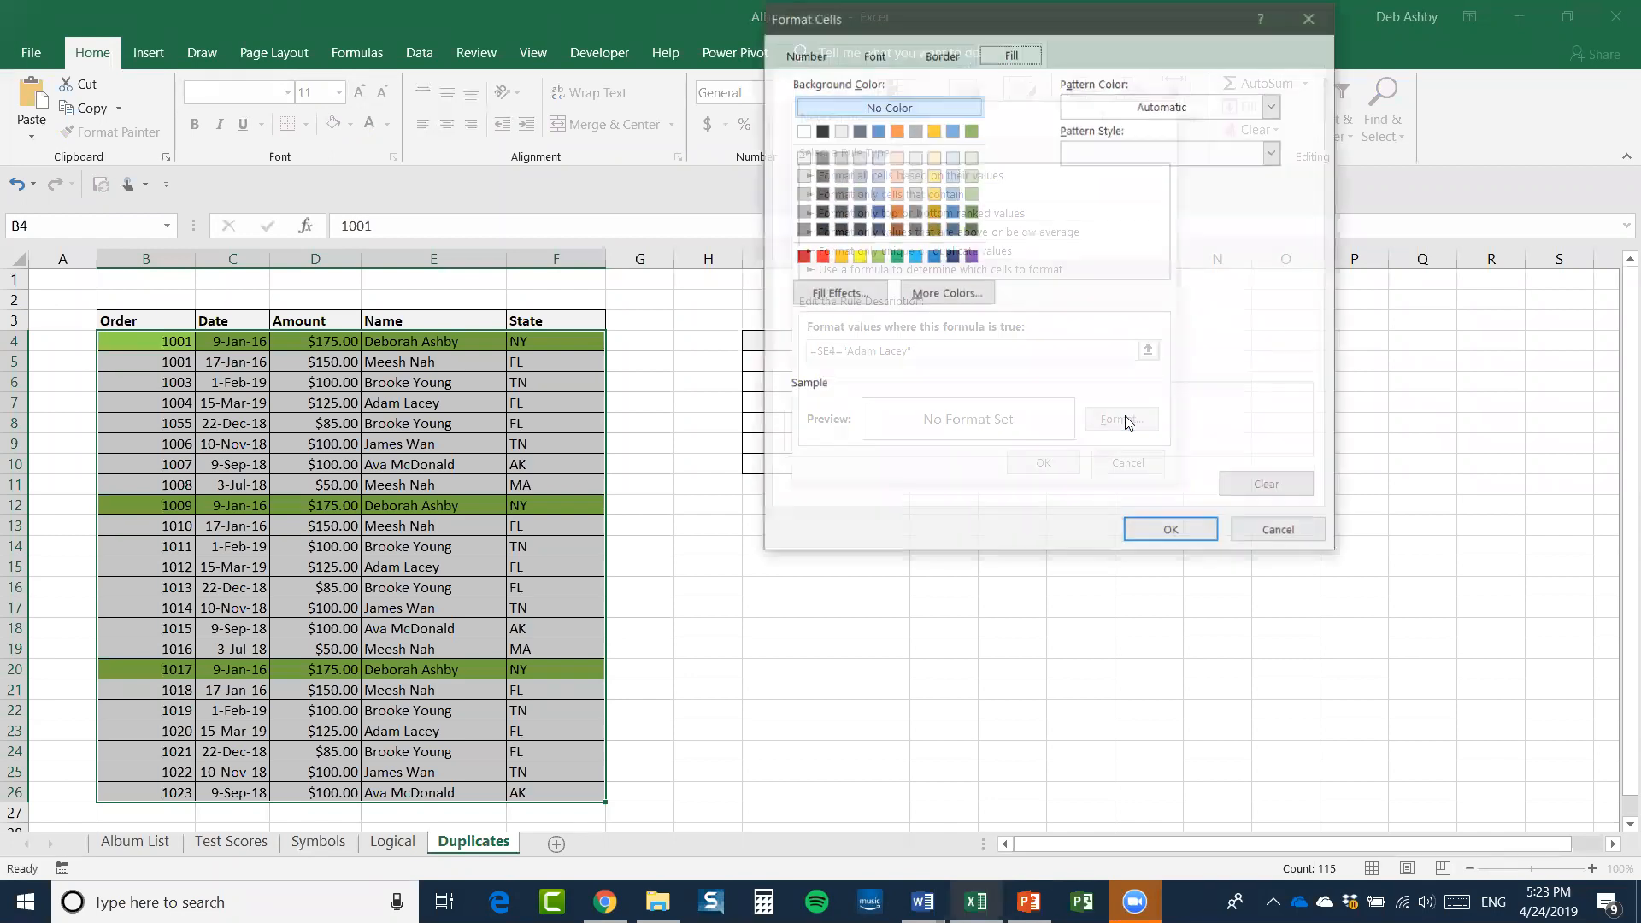
{"action": "left_click", "coordinate": [934, 174]}
{"action": "left_click", "coordinate": [1194, 535]}
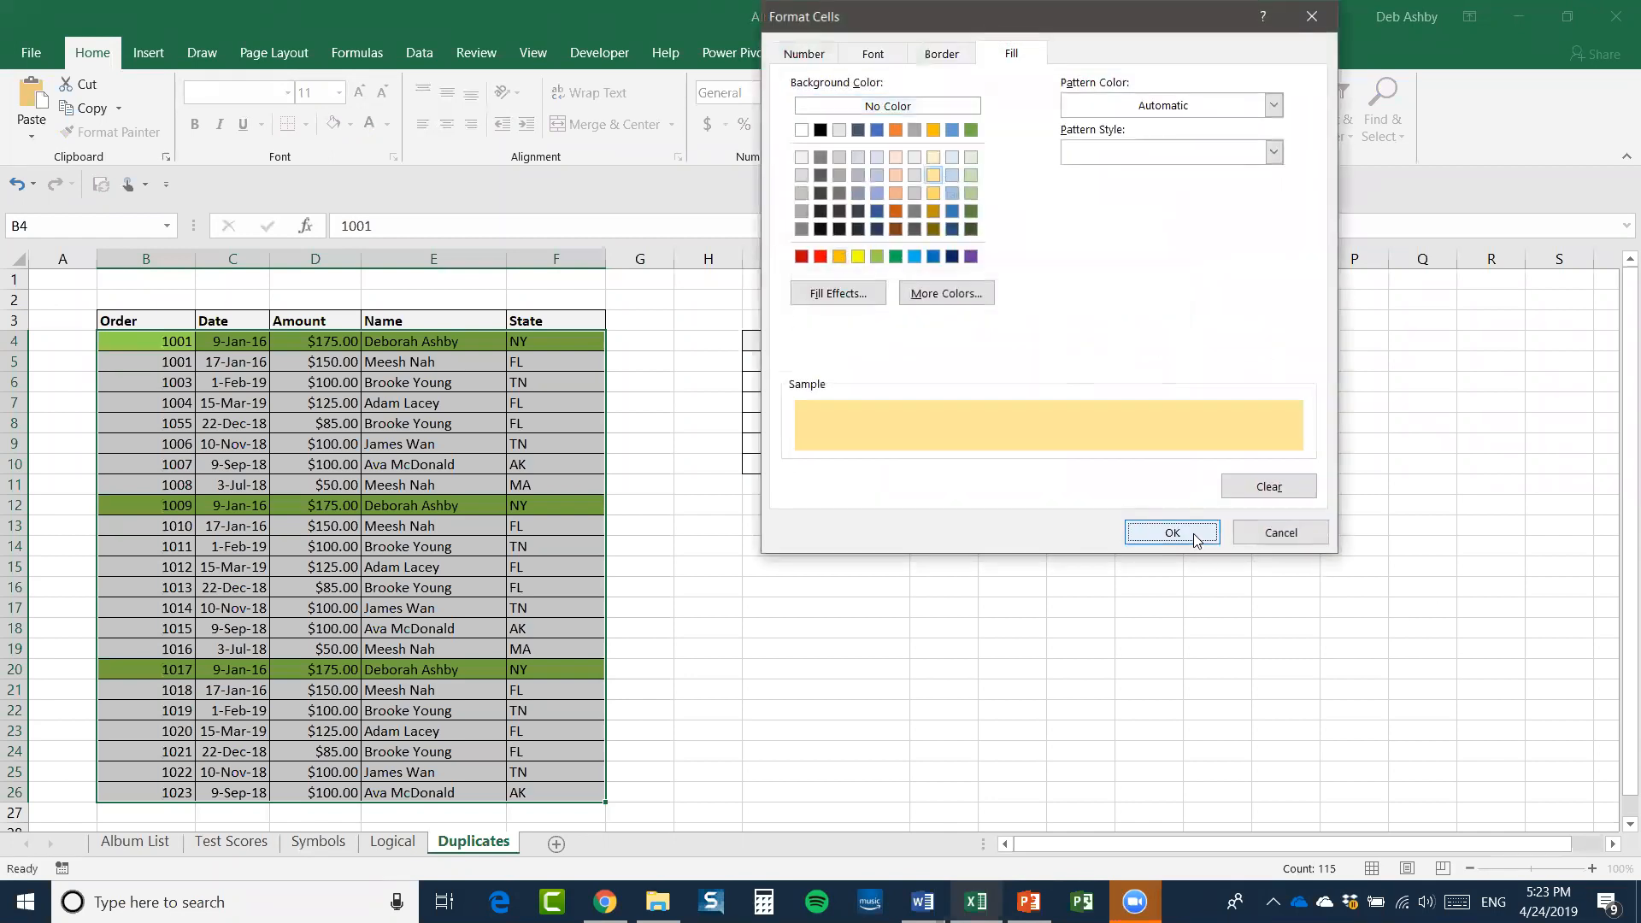
{"action": "left_click", "coordinate": [1044, 462]}
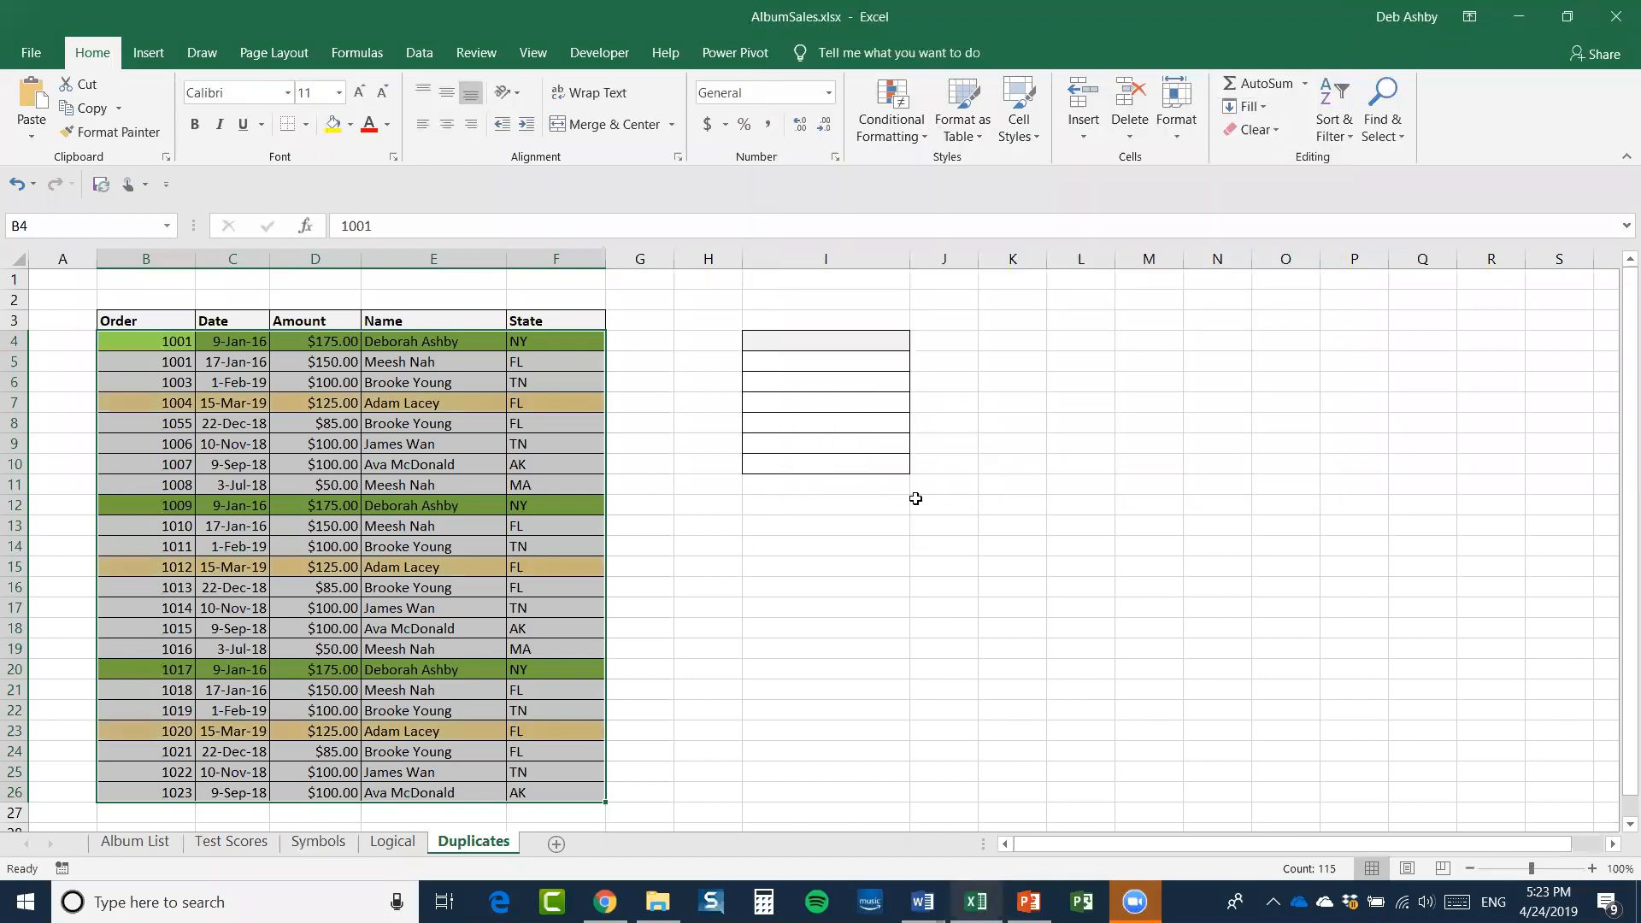
{"action": "left_click", "coordinate": [714, 500]}
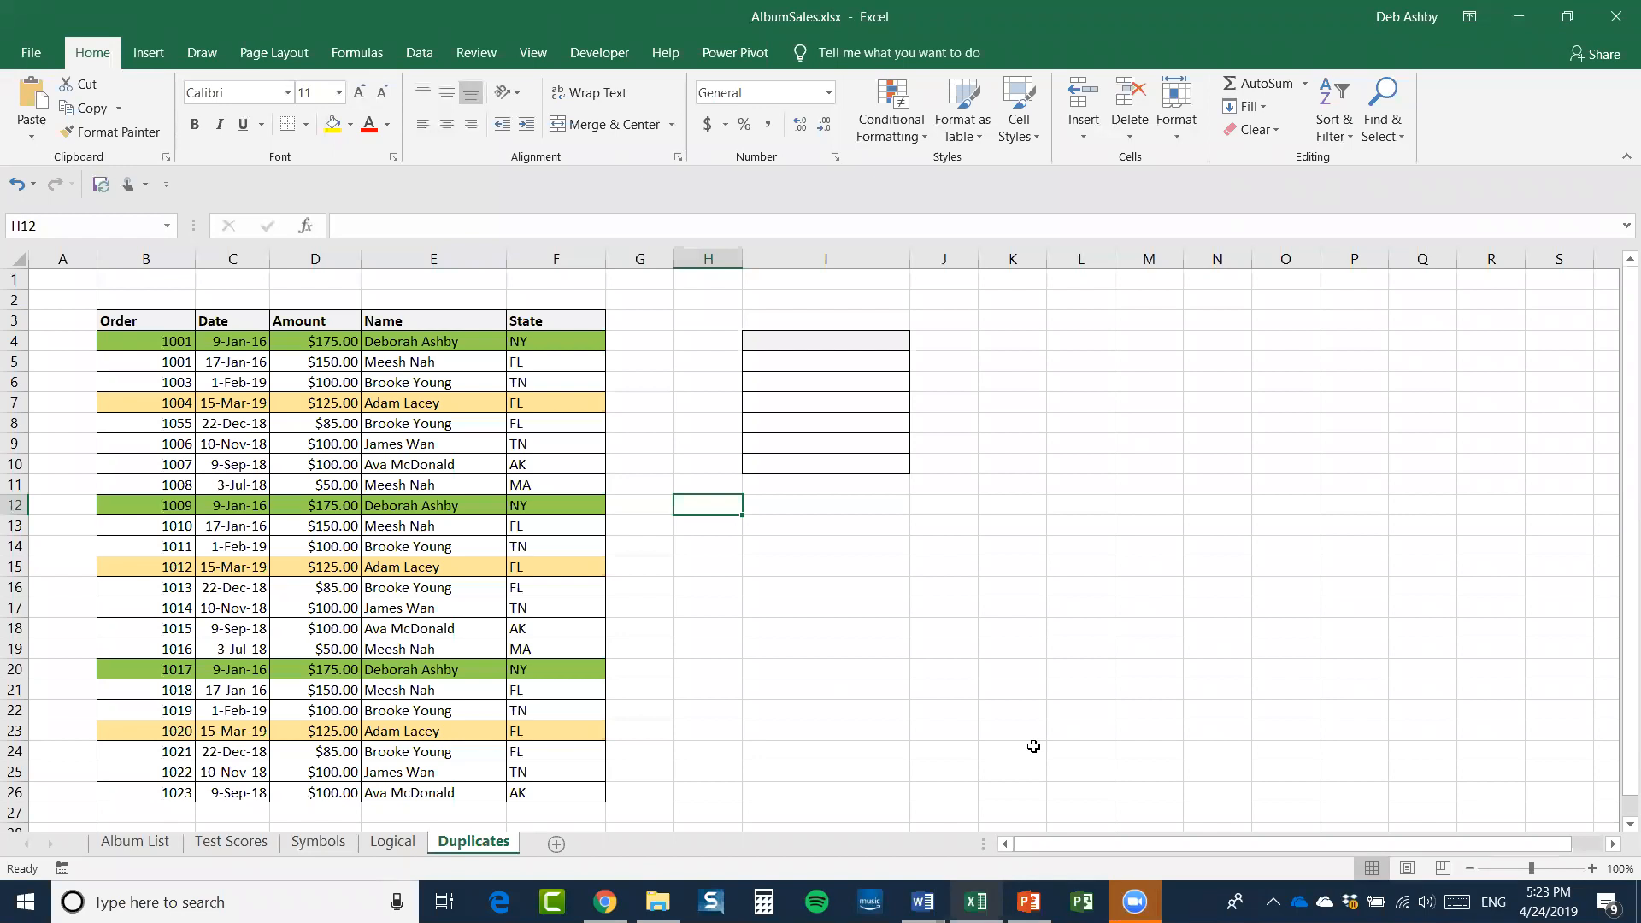
{"action": "left_click", "coordinate": [967, 485]}
{"action": "left_click", "coordinate": [1031, 418]}
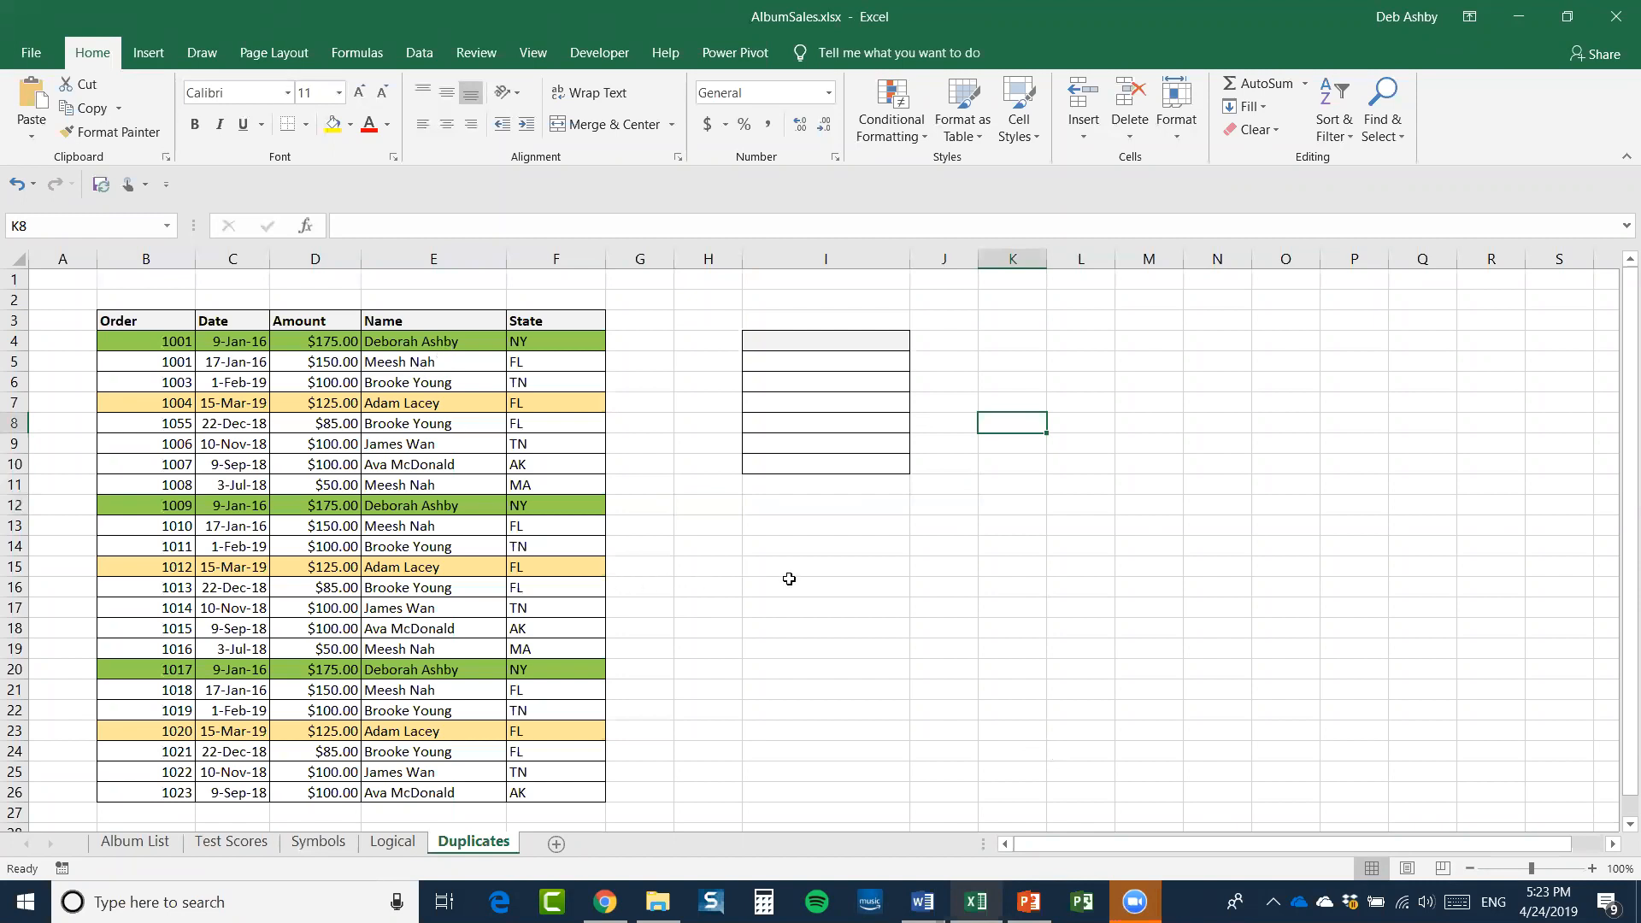
{"action": "left_click", "coordinate": [823, 566]}
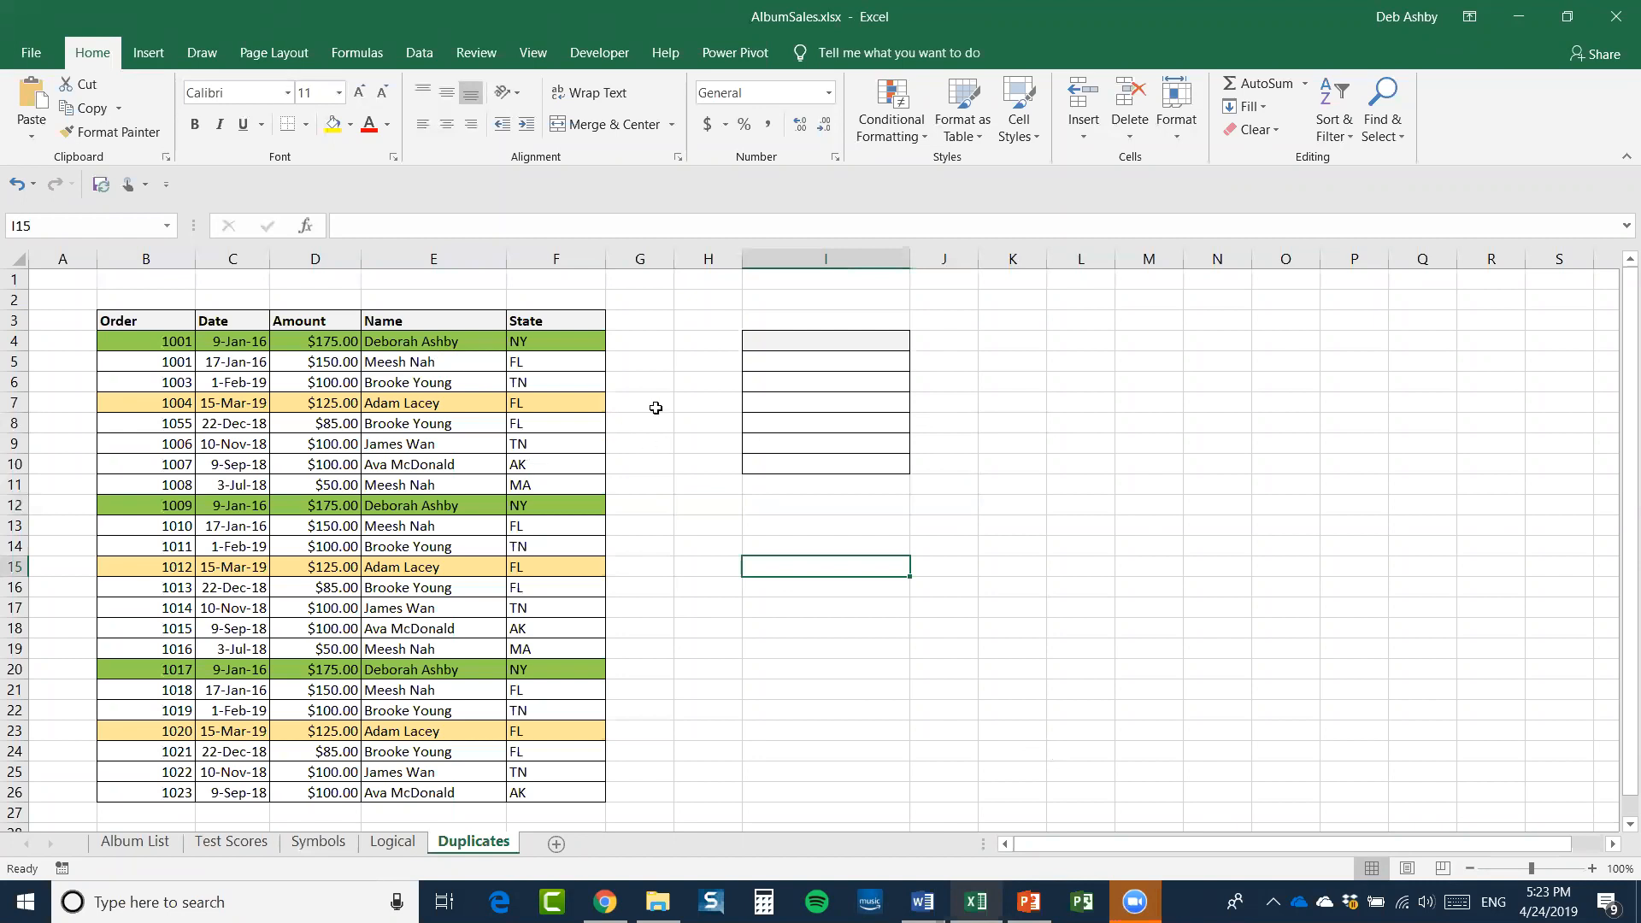
{"action": "left_click", "coordinate": [821, 346]}
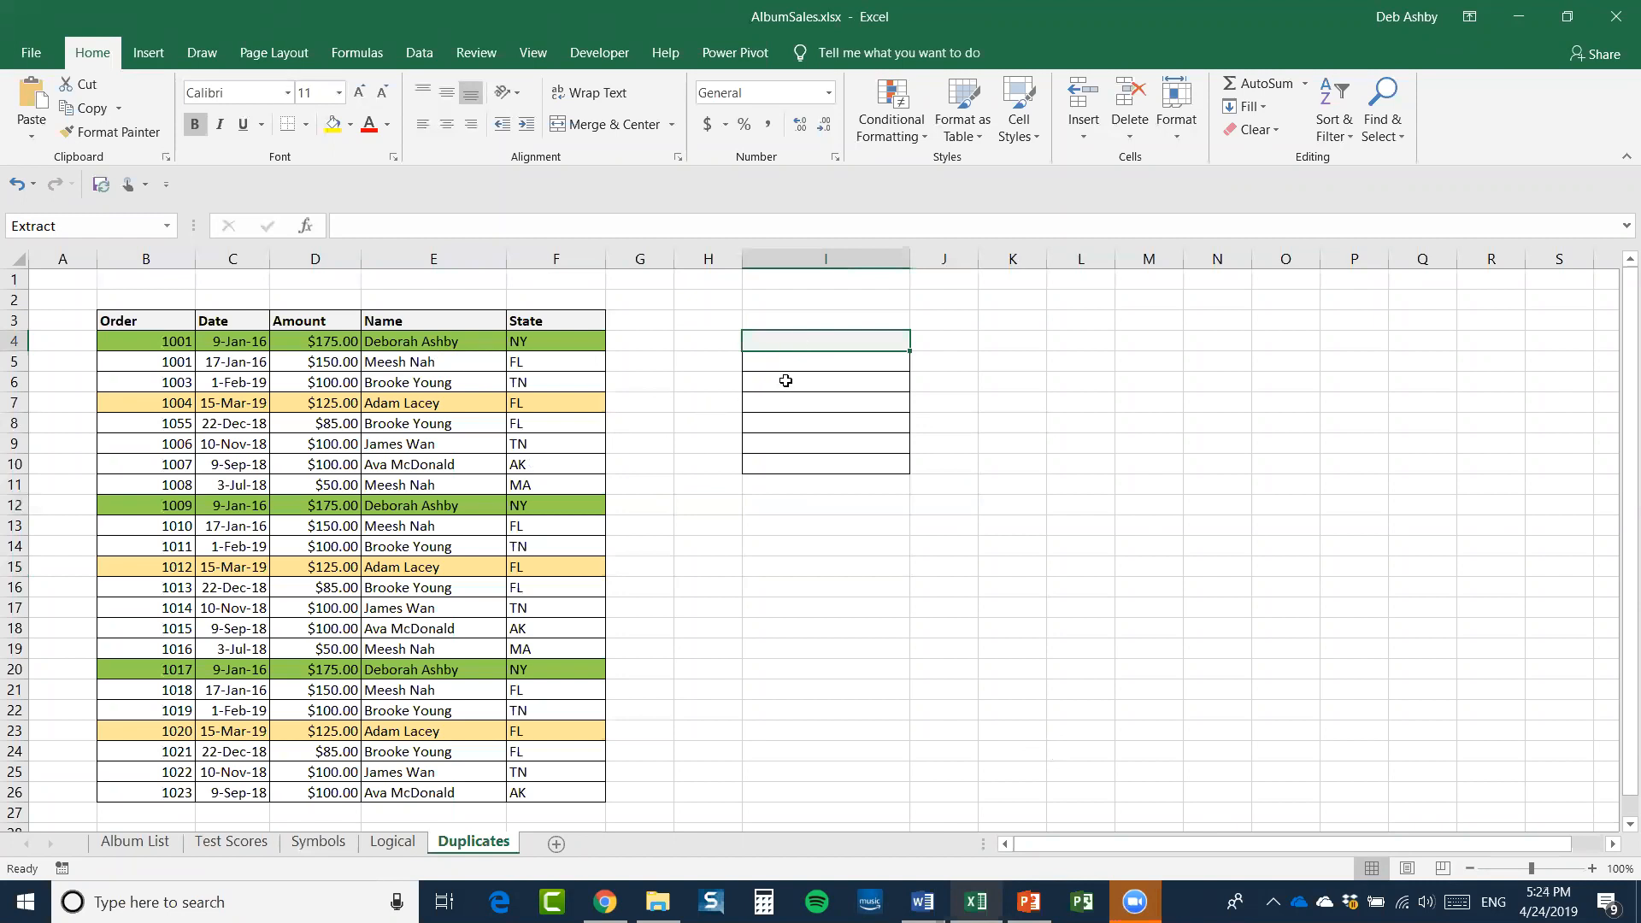
{"action": "left_click", "coordinate": [924, 136]}
{"action": "mouse_move", "coordinate": [931, 180]}
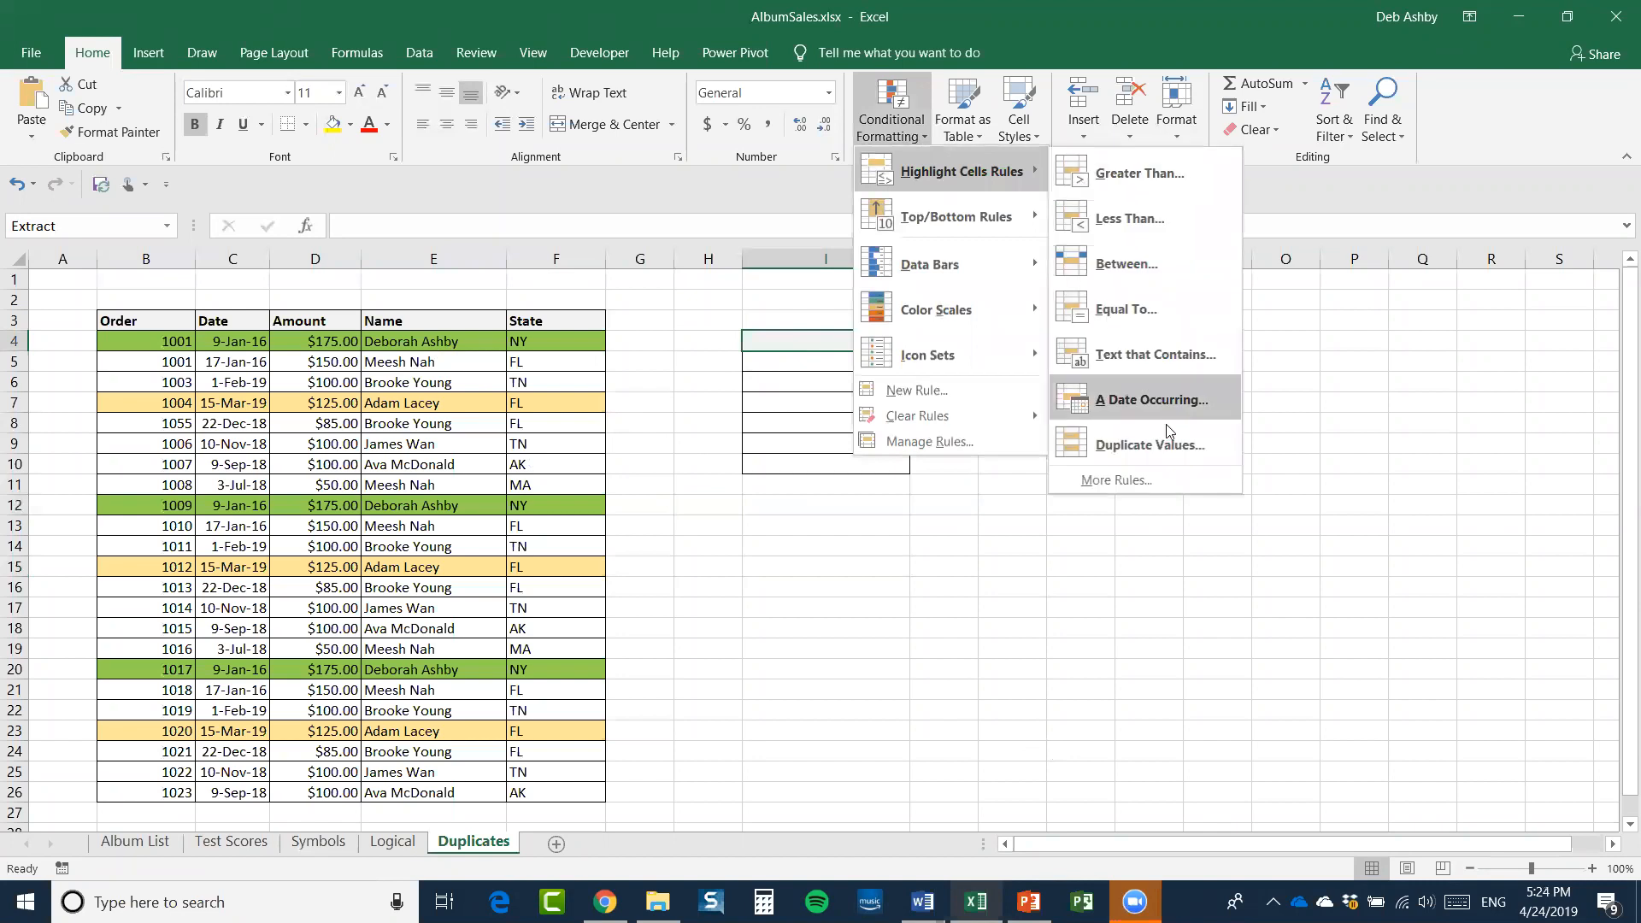
{"action": "left_click", "coordinate": [1154, 442]}
{"action": "left_click", "coordinate": [886, 279]}
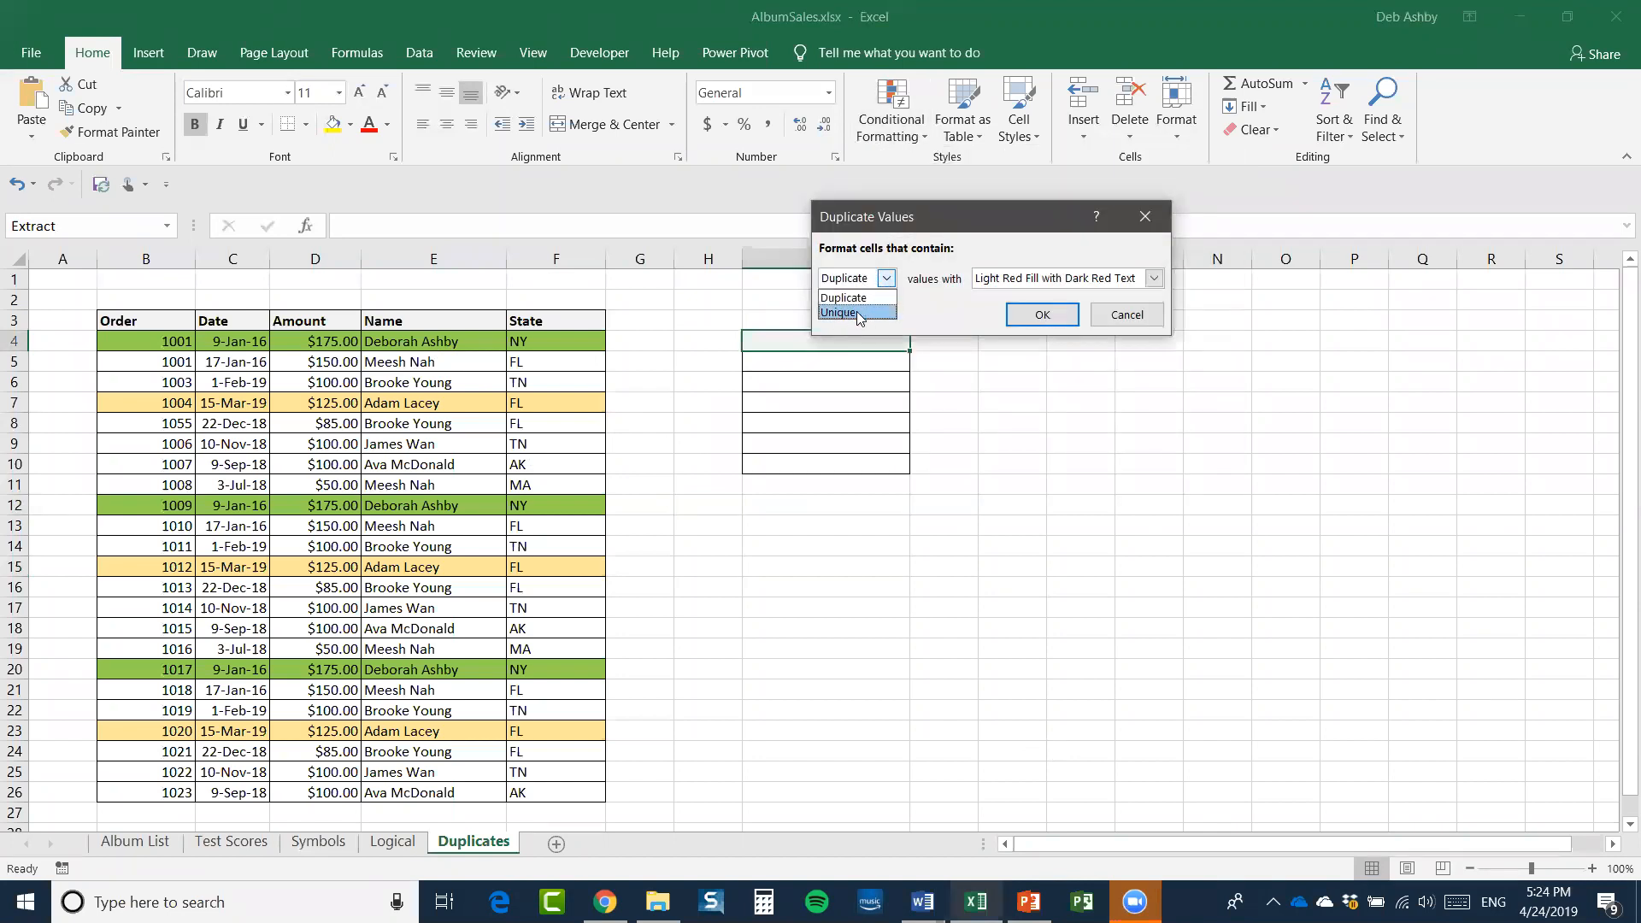
{"action": "left_click", "coordinate": [928, 310]}
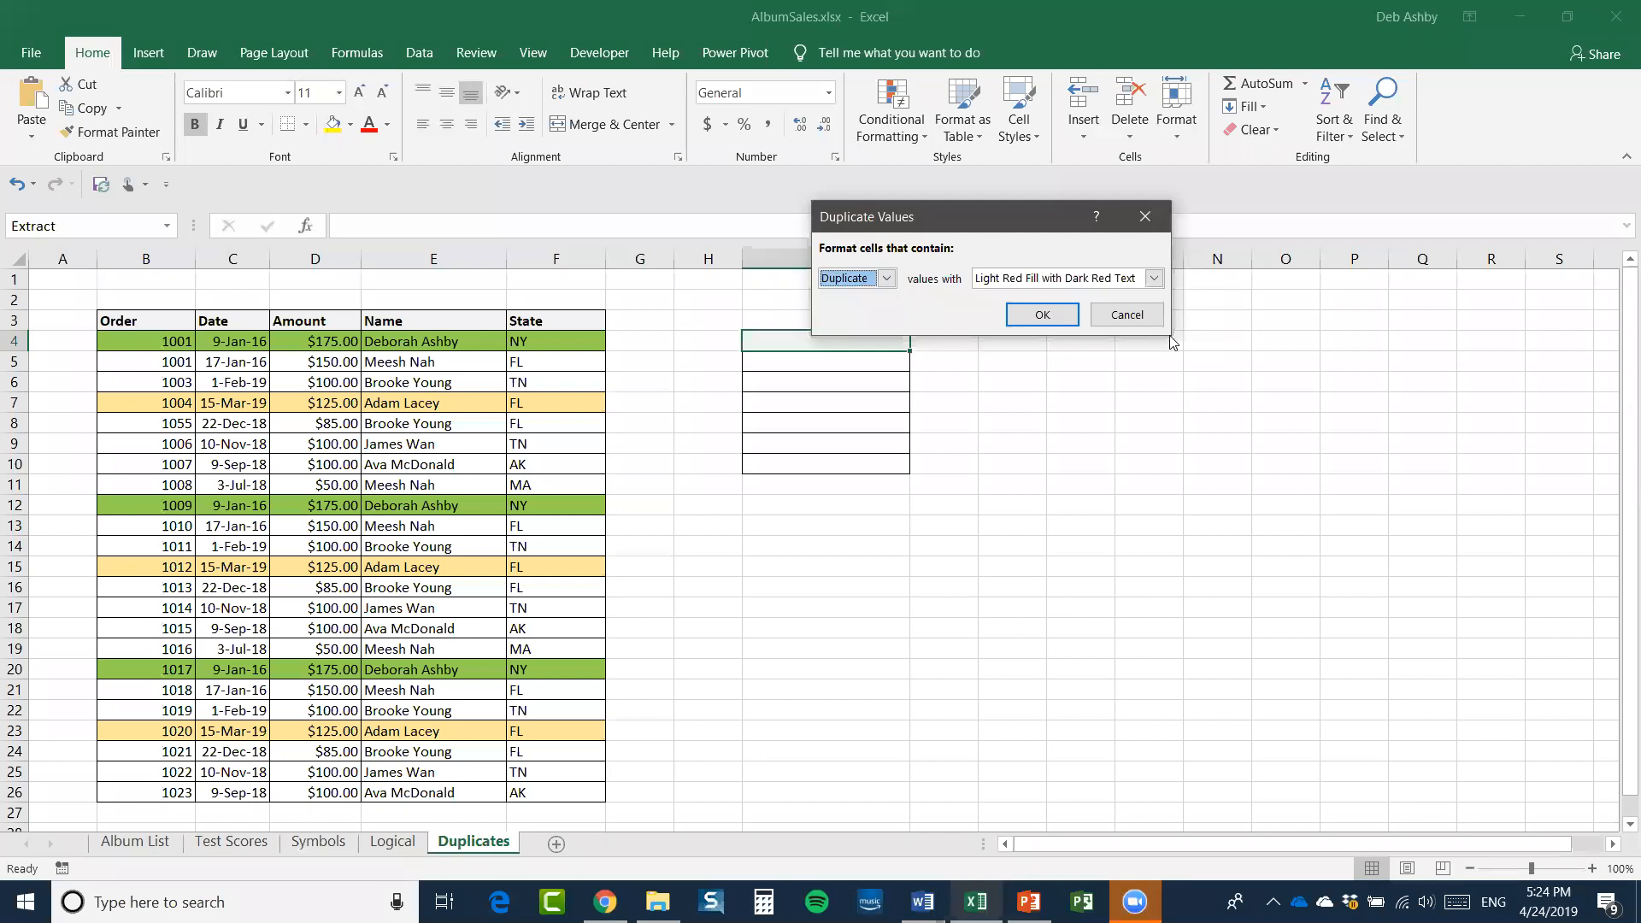
{"action": "left_click", "coordinate": [1130, 315]}
Examine the repeated entries in the Name column alongside the empty bordered list I4:I10
{"action": "left_click", "coordinate": [798, 341]}
{"action": "left_click_drag", "start_coordinate": [797, 342], "coordinate": [785, 462]}
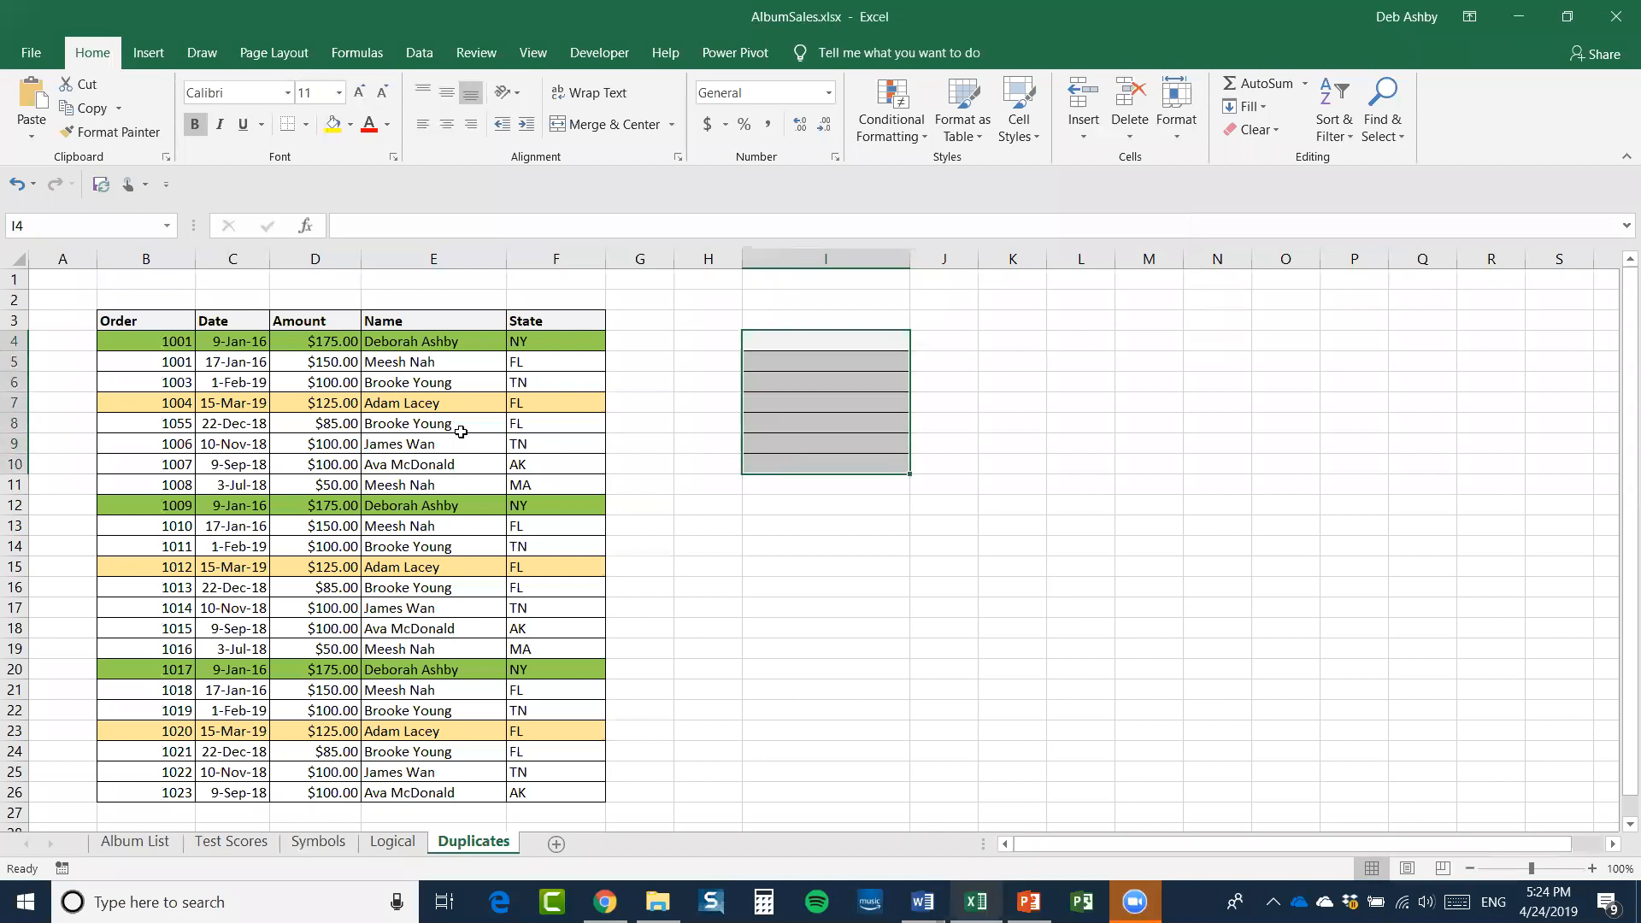
{"action": "left_click", "coordinate": [426, 341]}
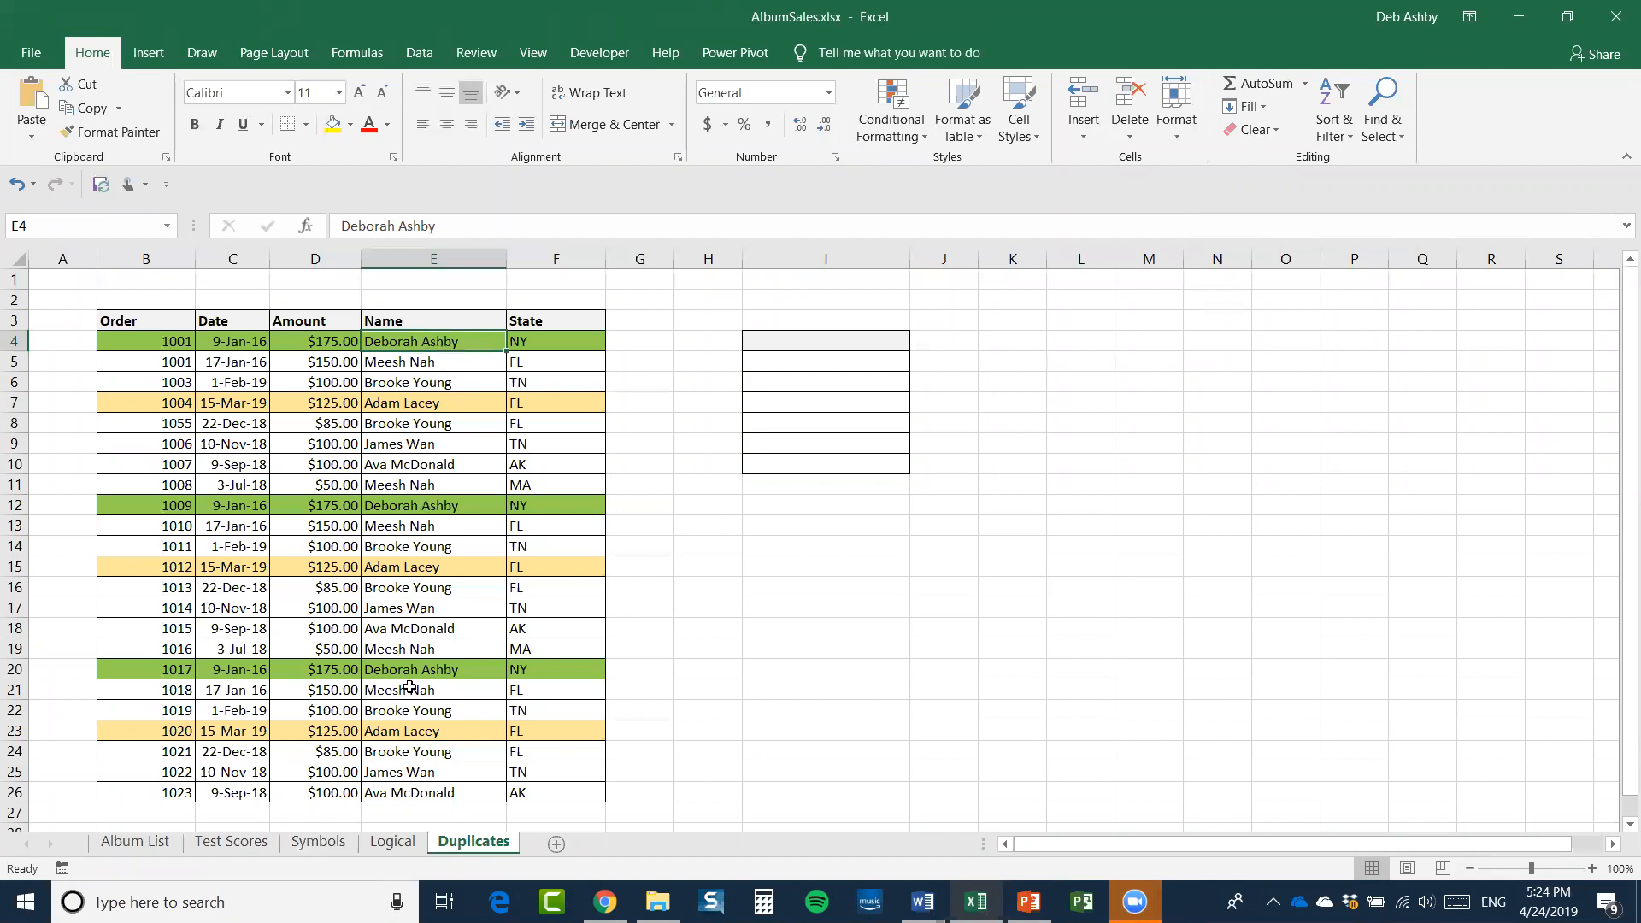
{"action": "left_click_drag", "start_coordinate": [423, 341], "coordinate": [410, 461]}
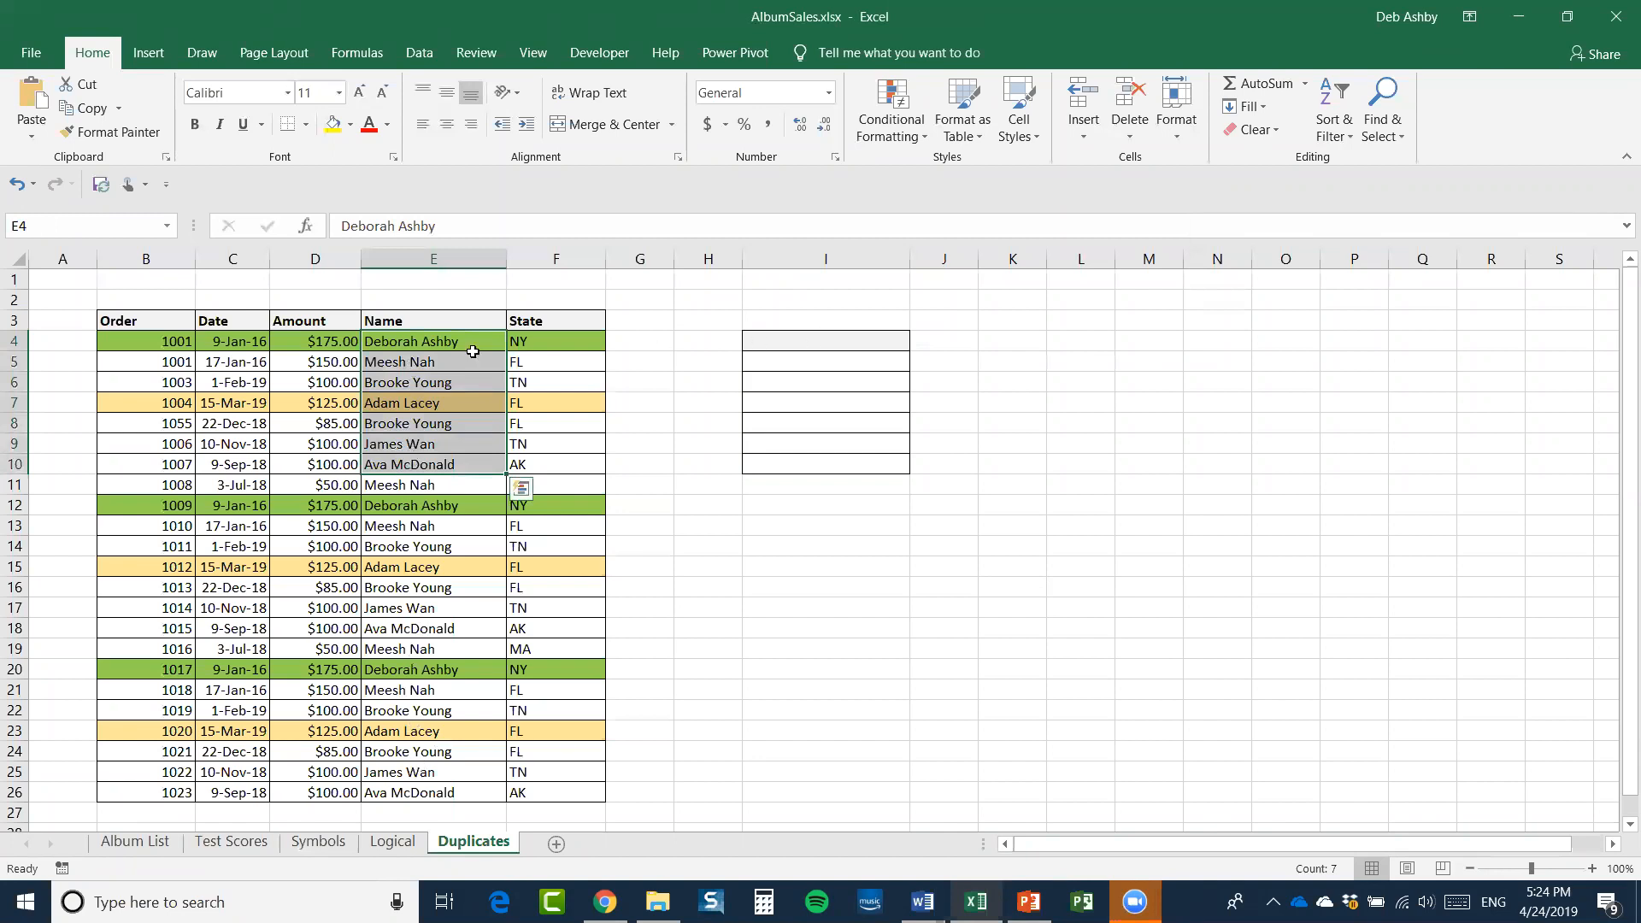
{"action": "left_click_drag", "start_coordinate": [806, 340], "coordinate": [887, 461]}
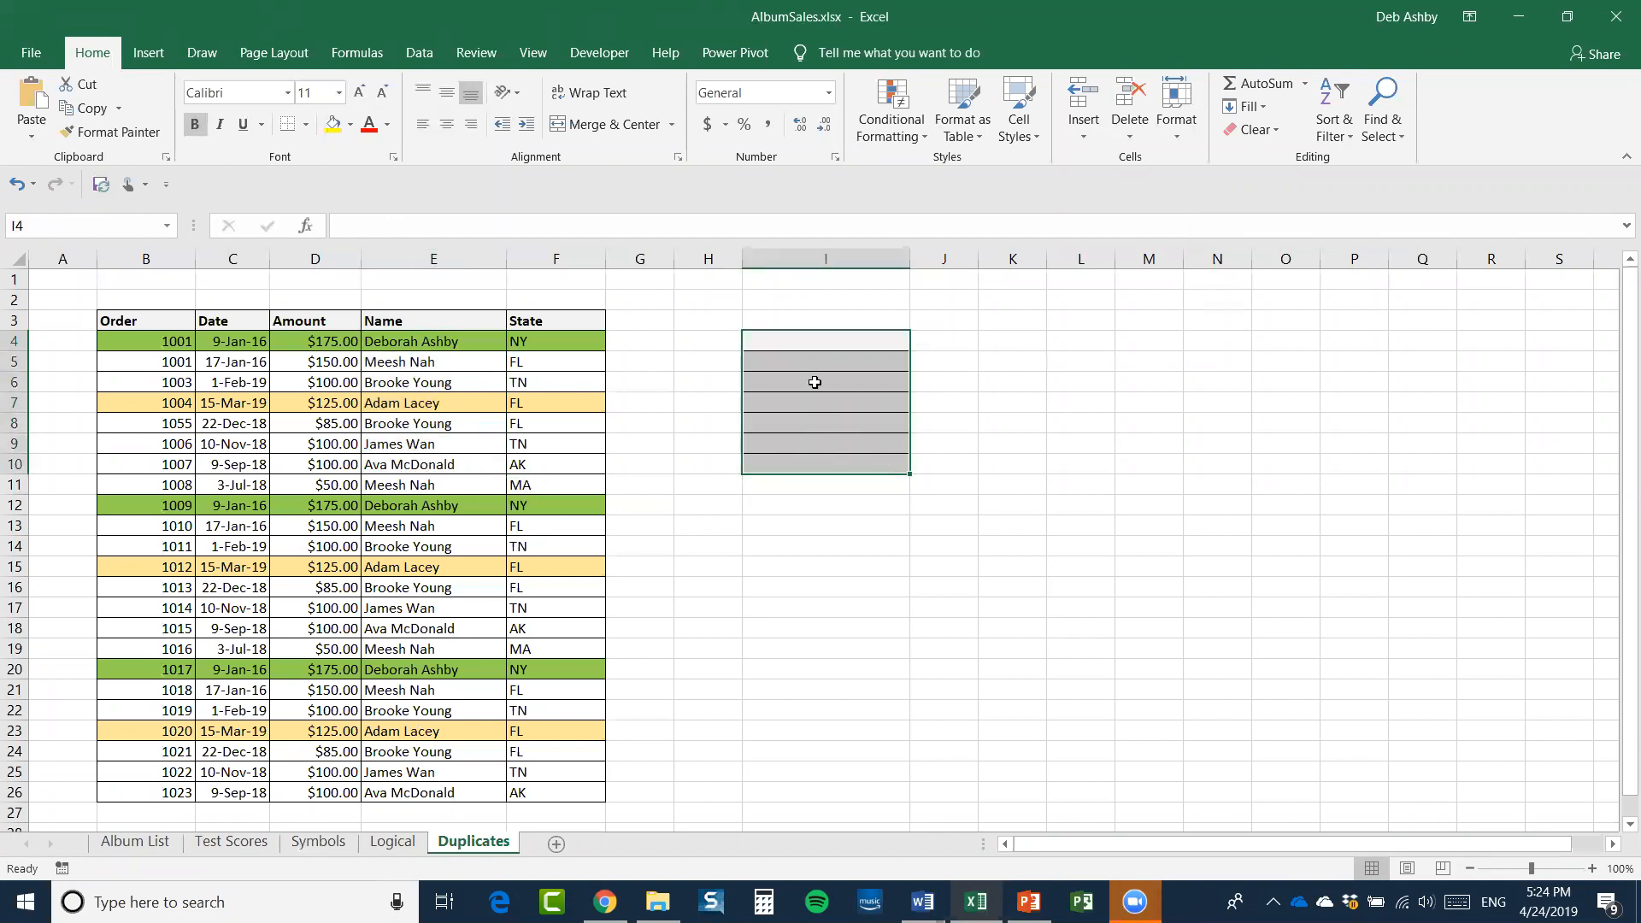
Start an Advanced Filter that copies results to another location, using E4:E26 of the Name column as the list range
{"action": "left_click", "coordinate": [803, 340]}
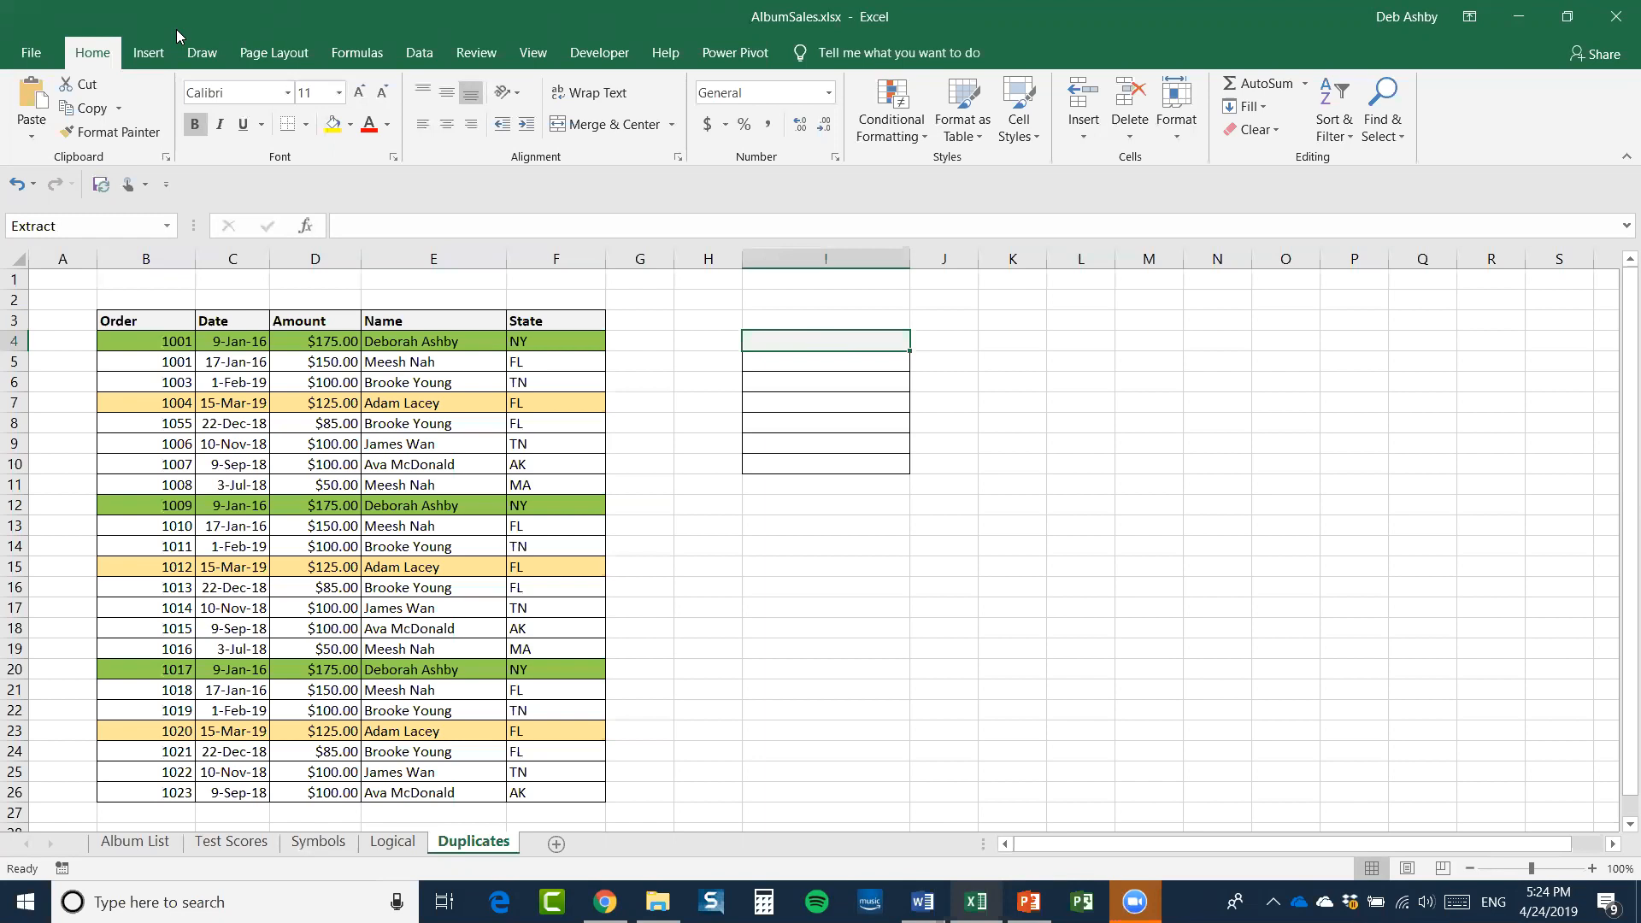
{"action": "left_click", "coordinate": [419, 53]}
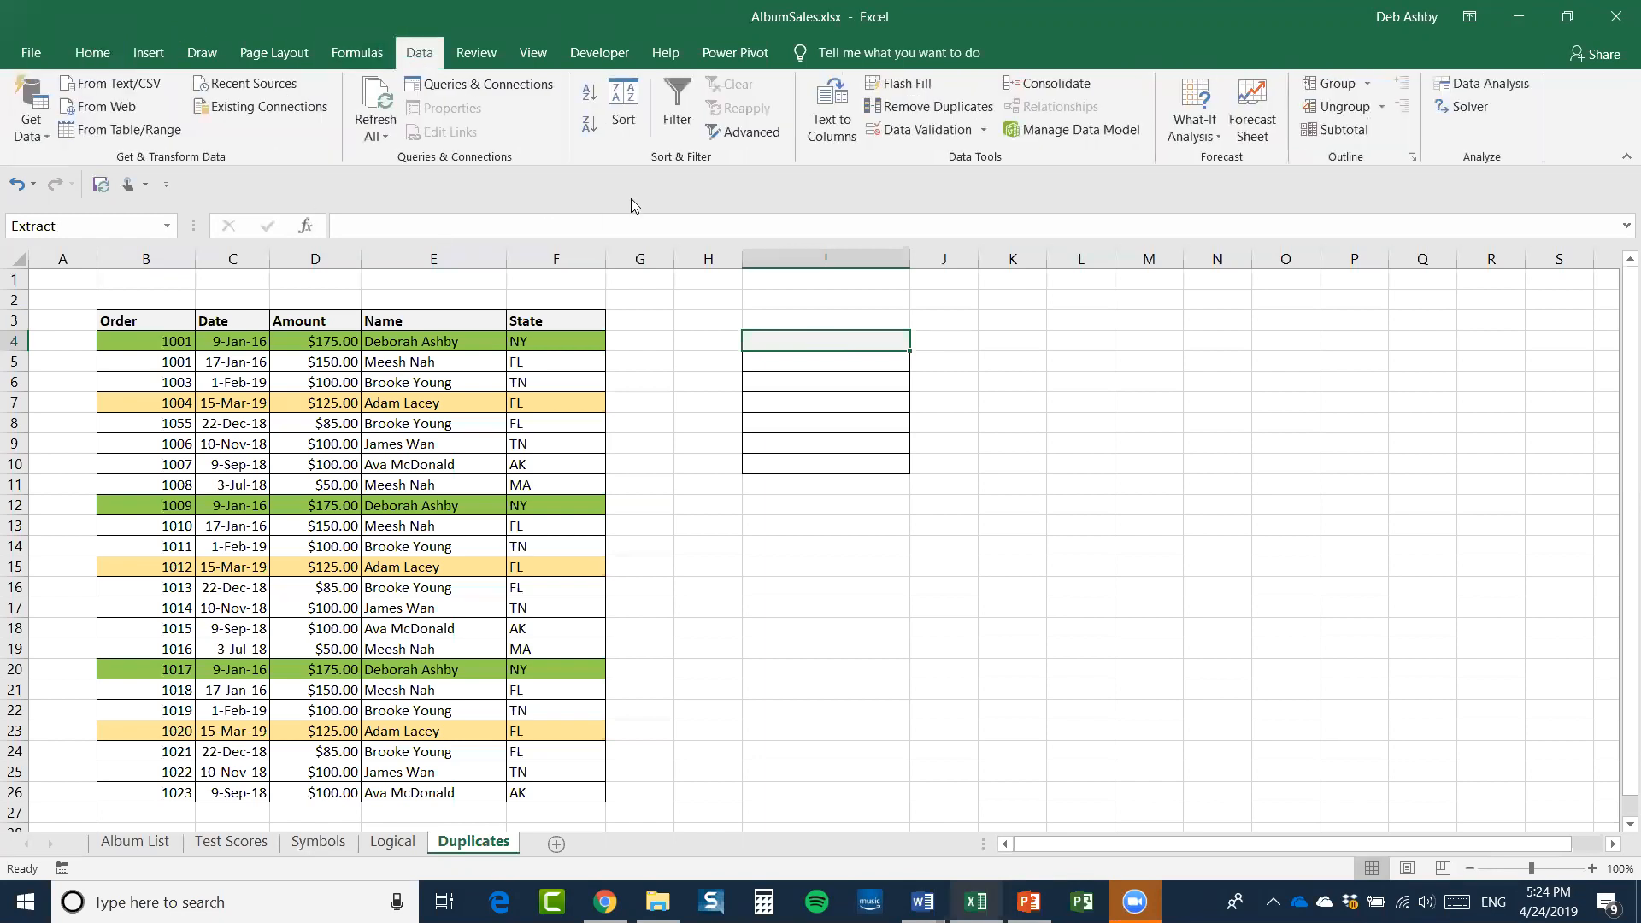
{"action": "left_click", "coordinate": [752, 134]}
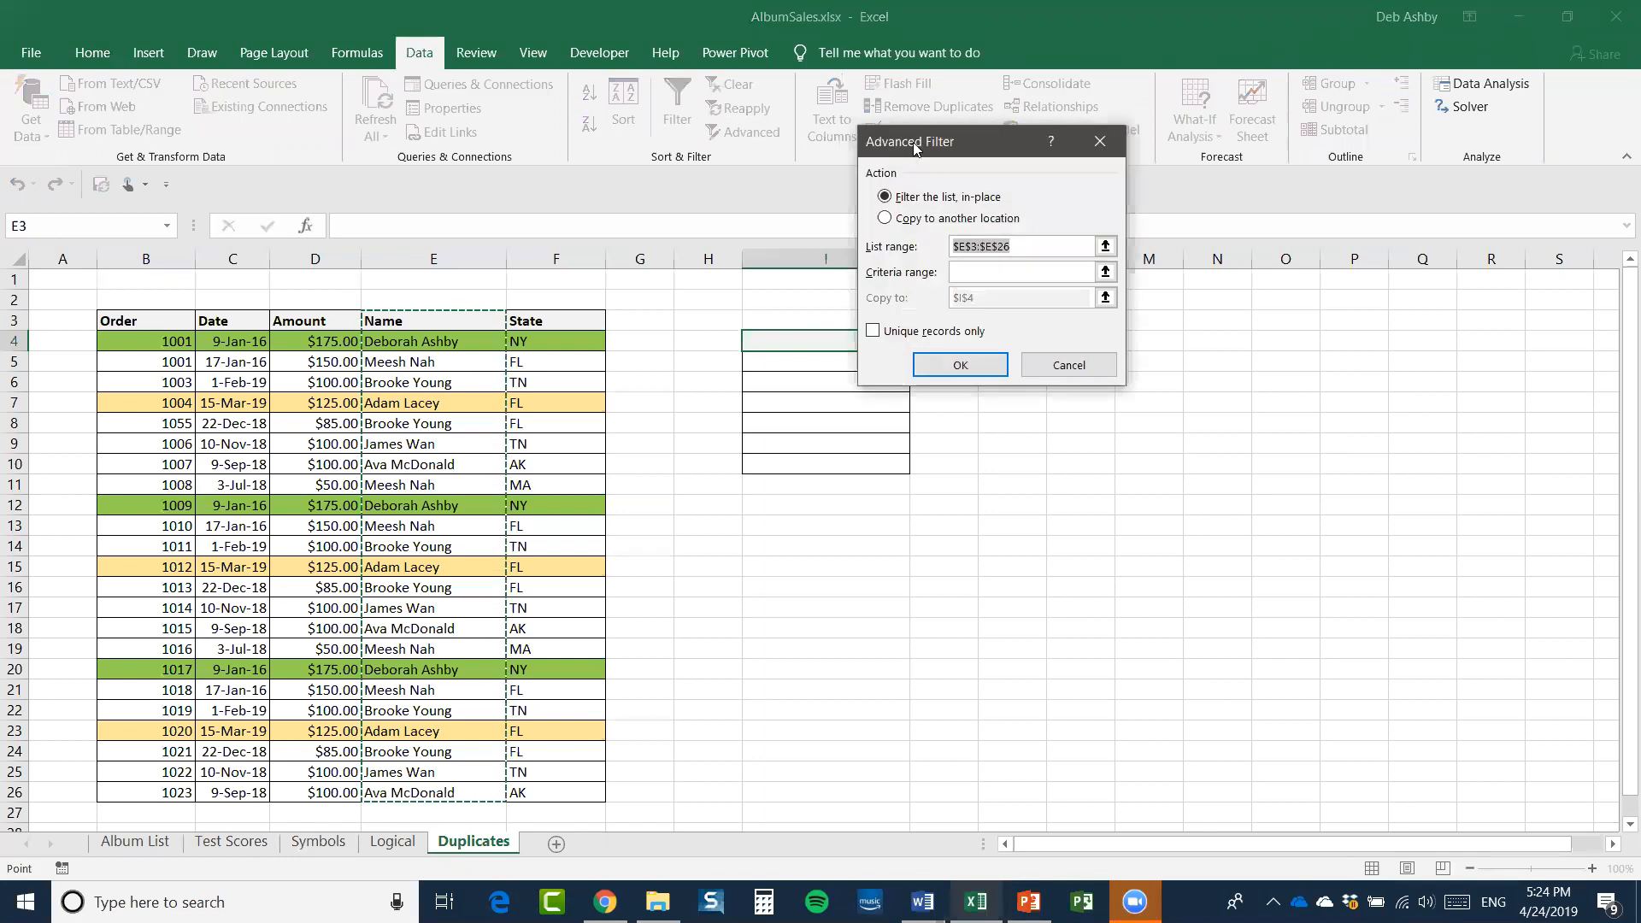
{"action": "left_click_drag", "start_coordinate": [955, 167], "coordinate": [1117, 191]}
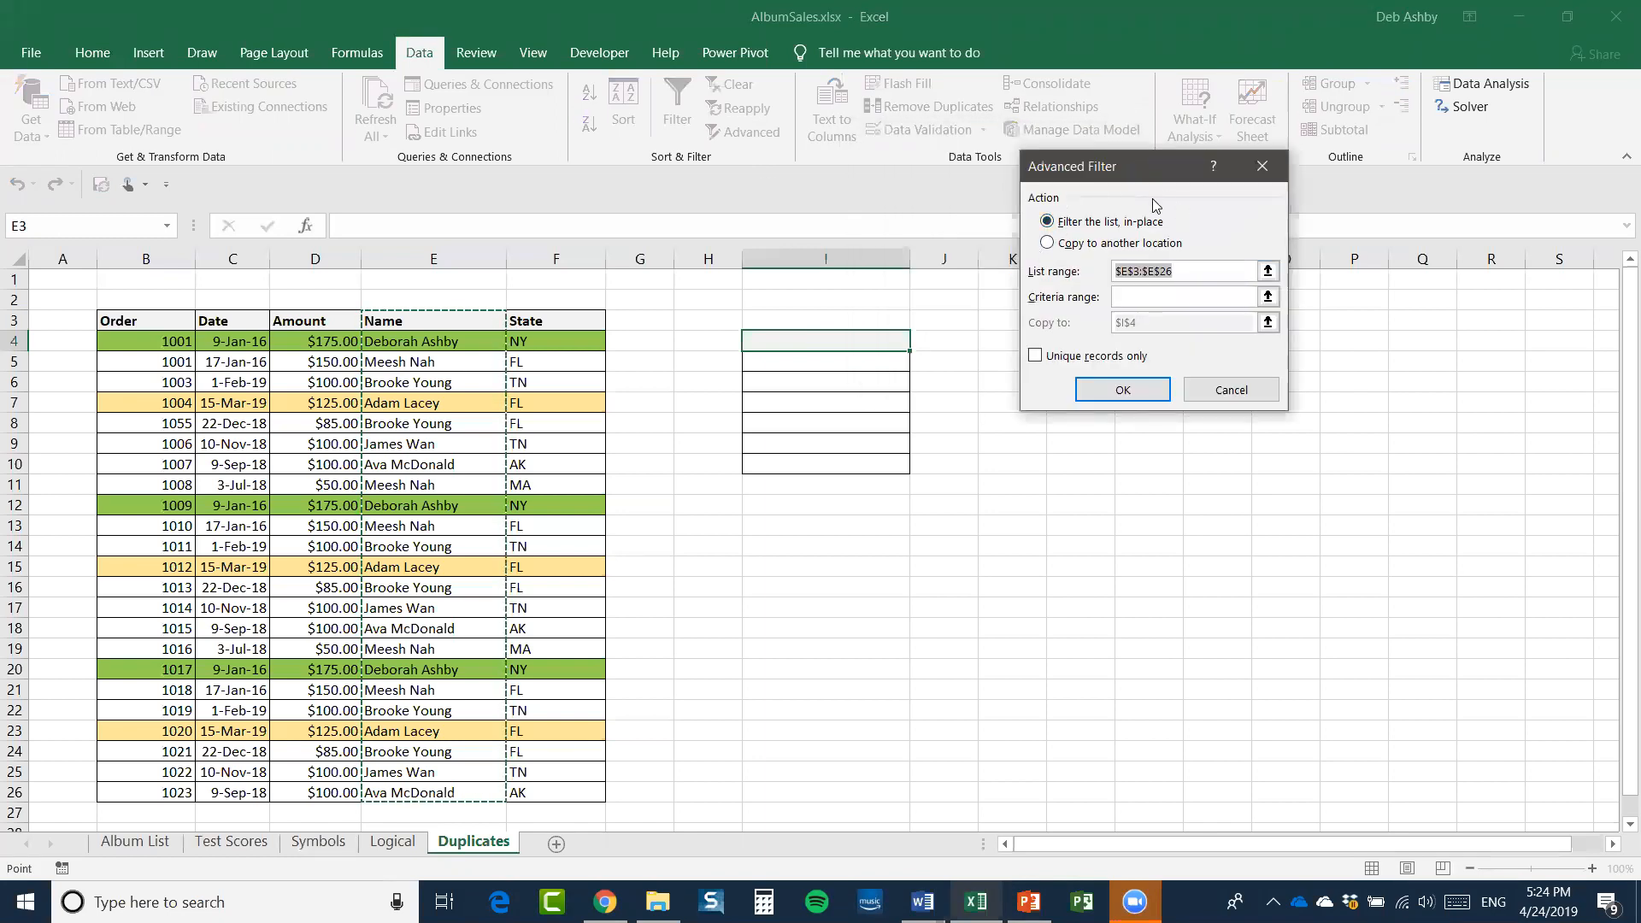
{"action": "left_click", "coordinate": [1050, 245]}
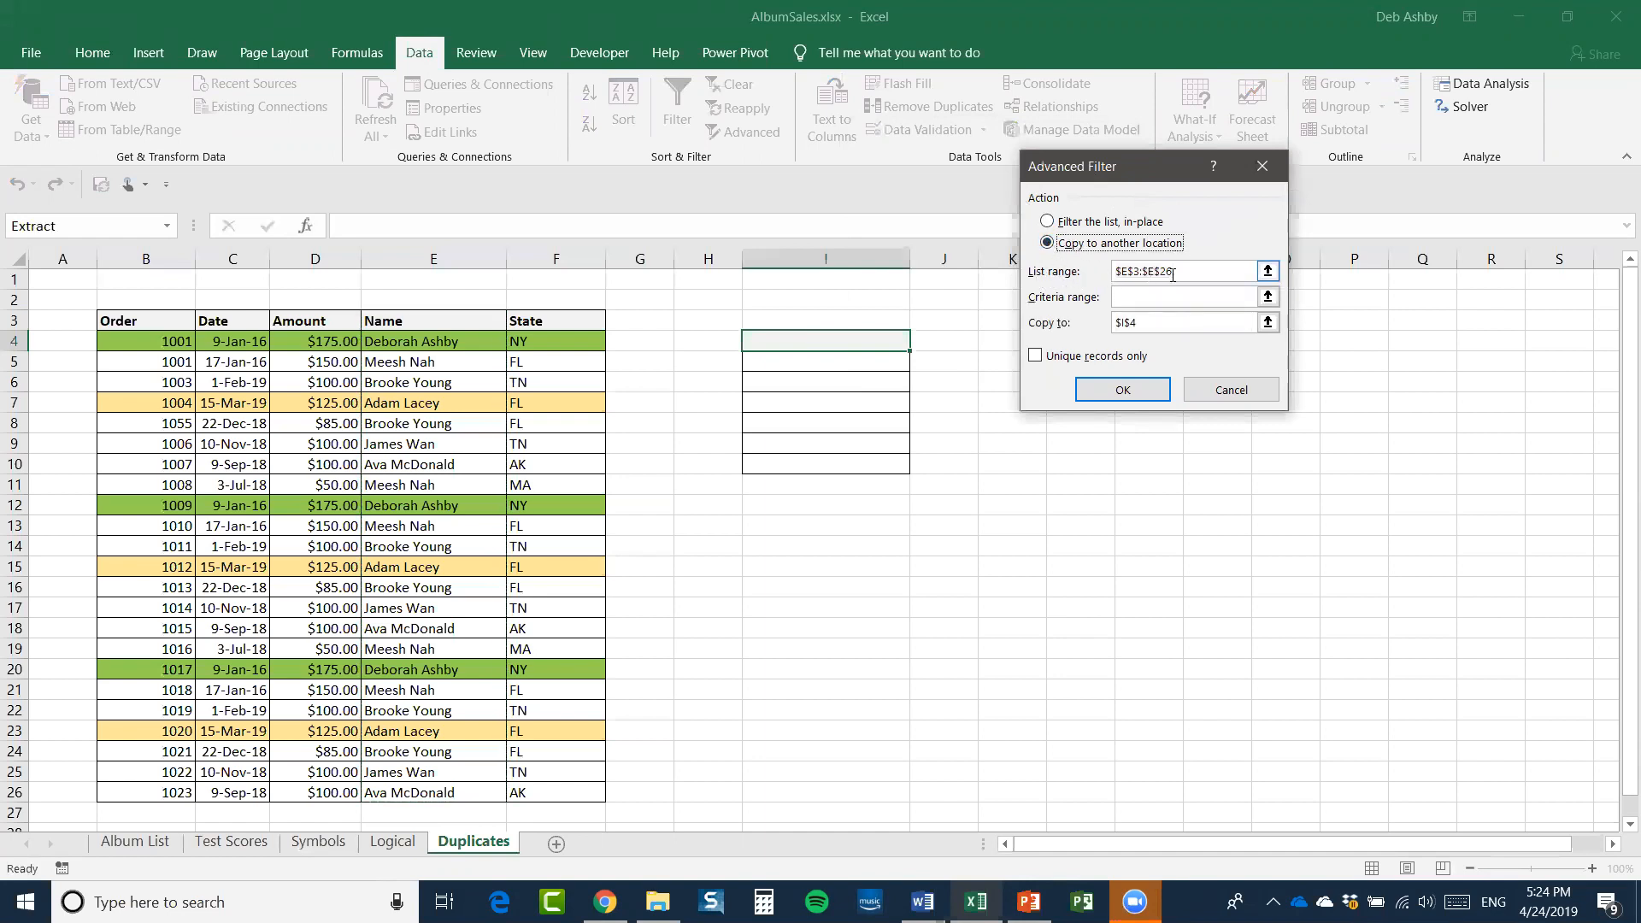
{"action": "left_click", "coordinate": [1267, 271]}
{"action": "left_click_drag", "start_coordinate": [418, 341], "coordinate": [425, 779]}
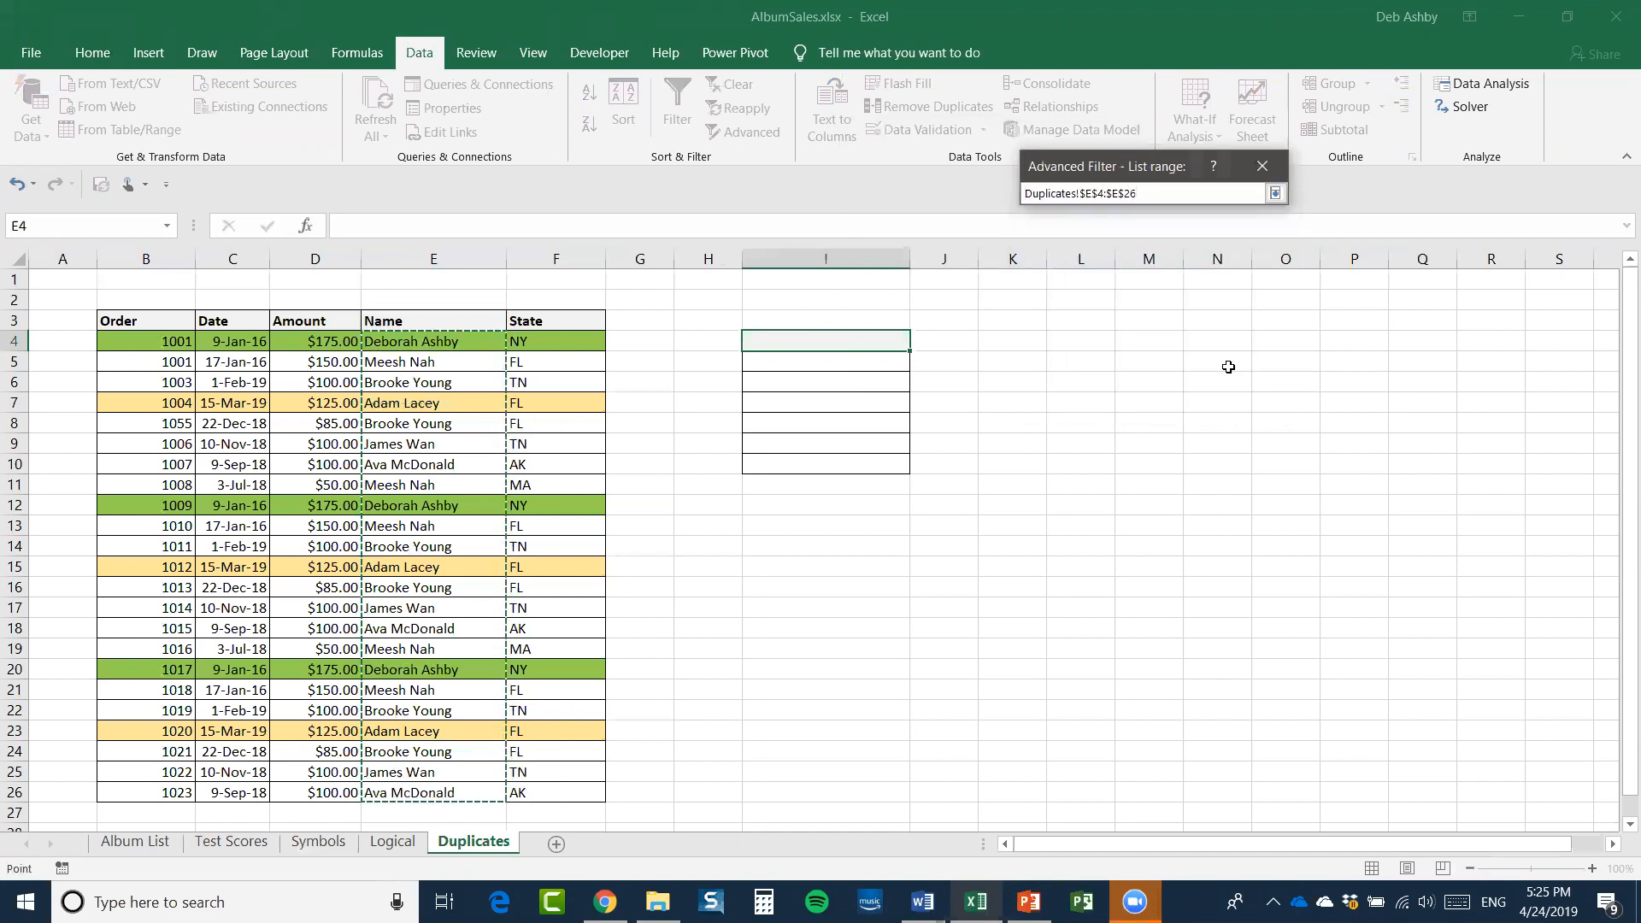
{"action": "left_click", "coordinate": [1274, 194]}
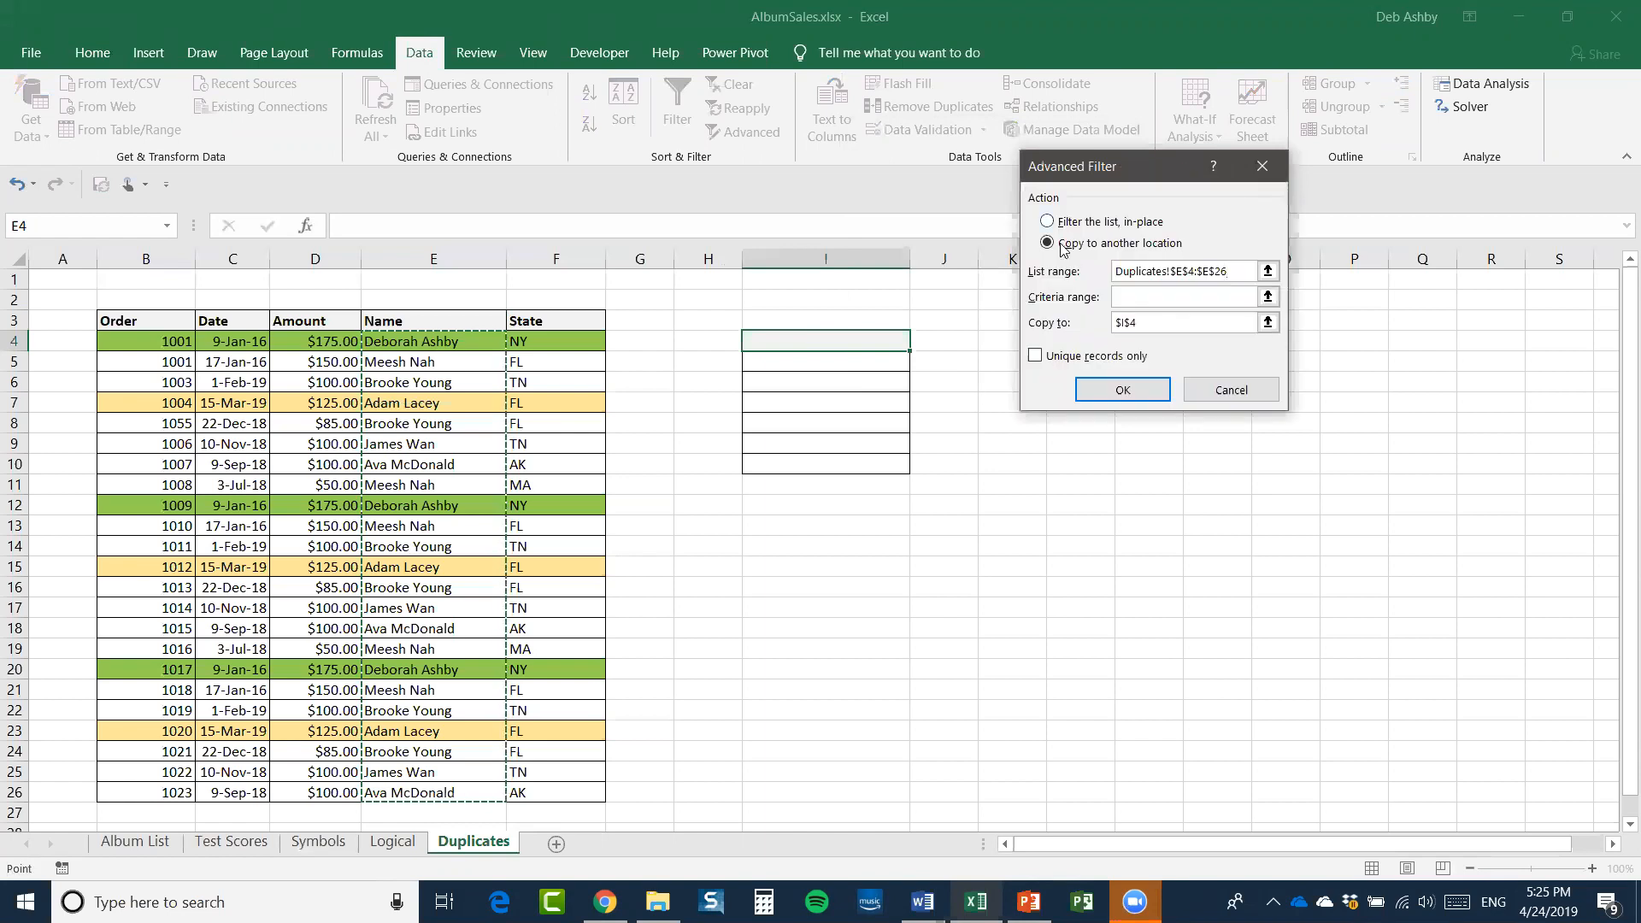
Set cell I4 as the copy destination, limit the Advanced Filter to unique records only and run it
{"action": "left_click", "coordinate": [1268, 323]}
{"action": "left_click", "coordinate": [847, 339]}
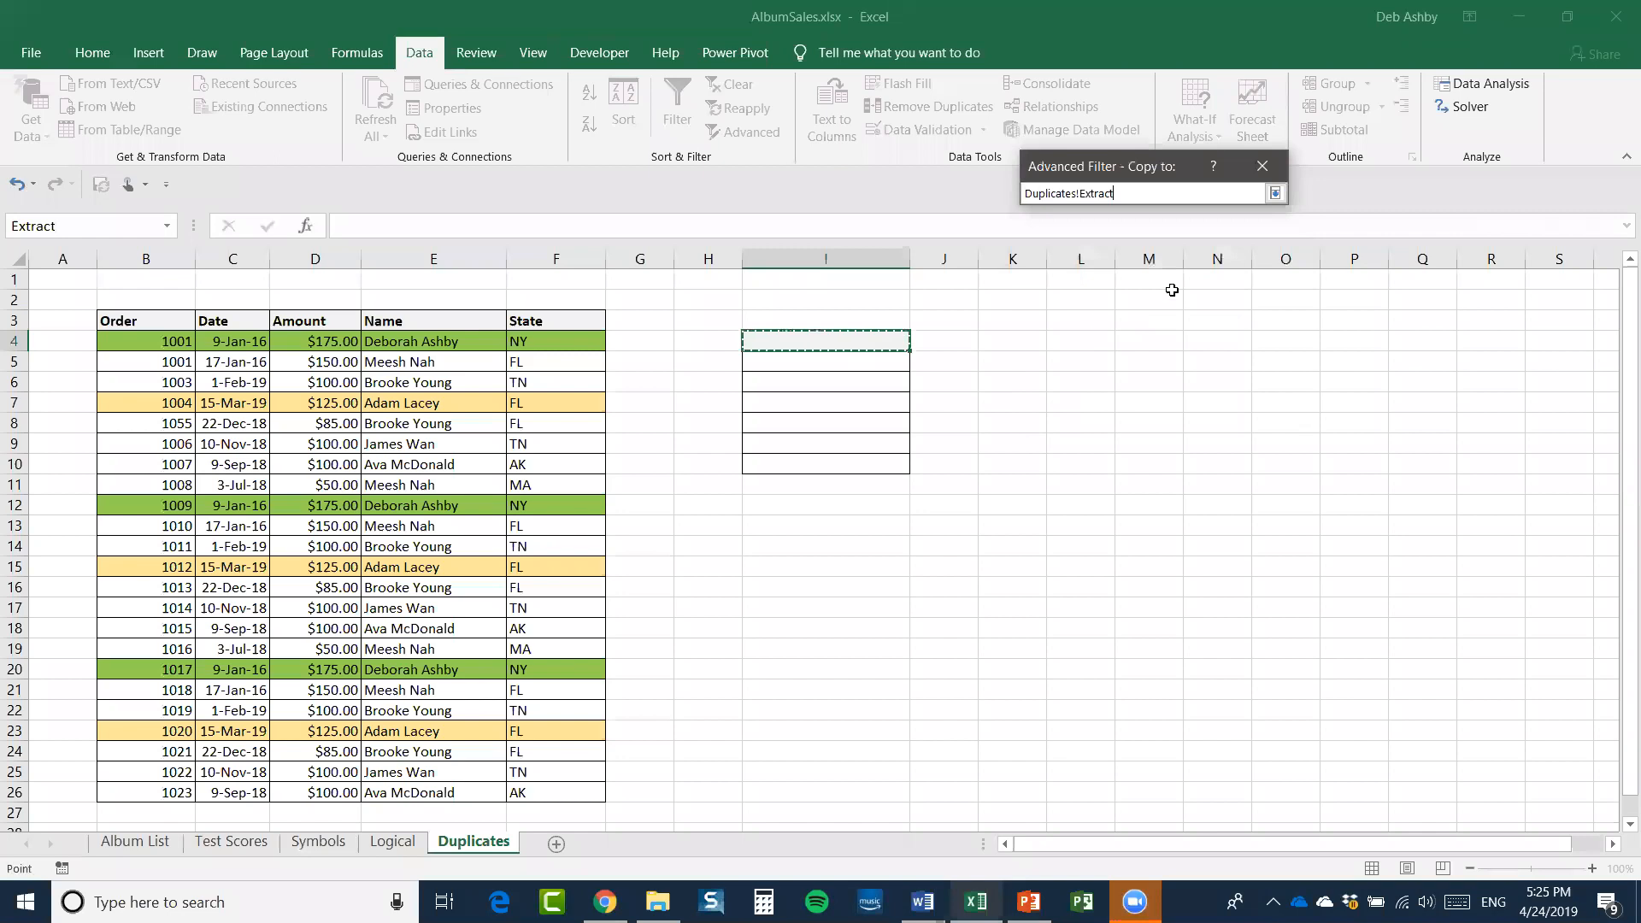
{"action": "left_click", "coordinate": [1275, 193]}
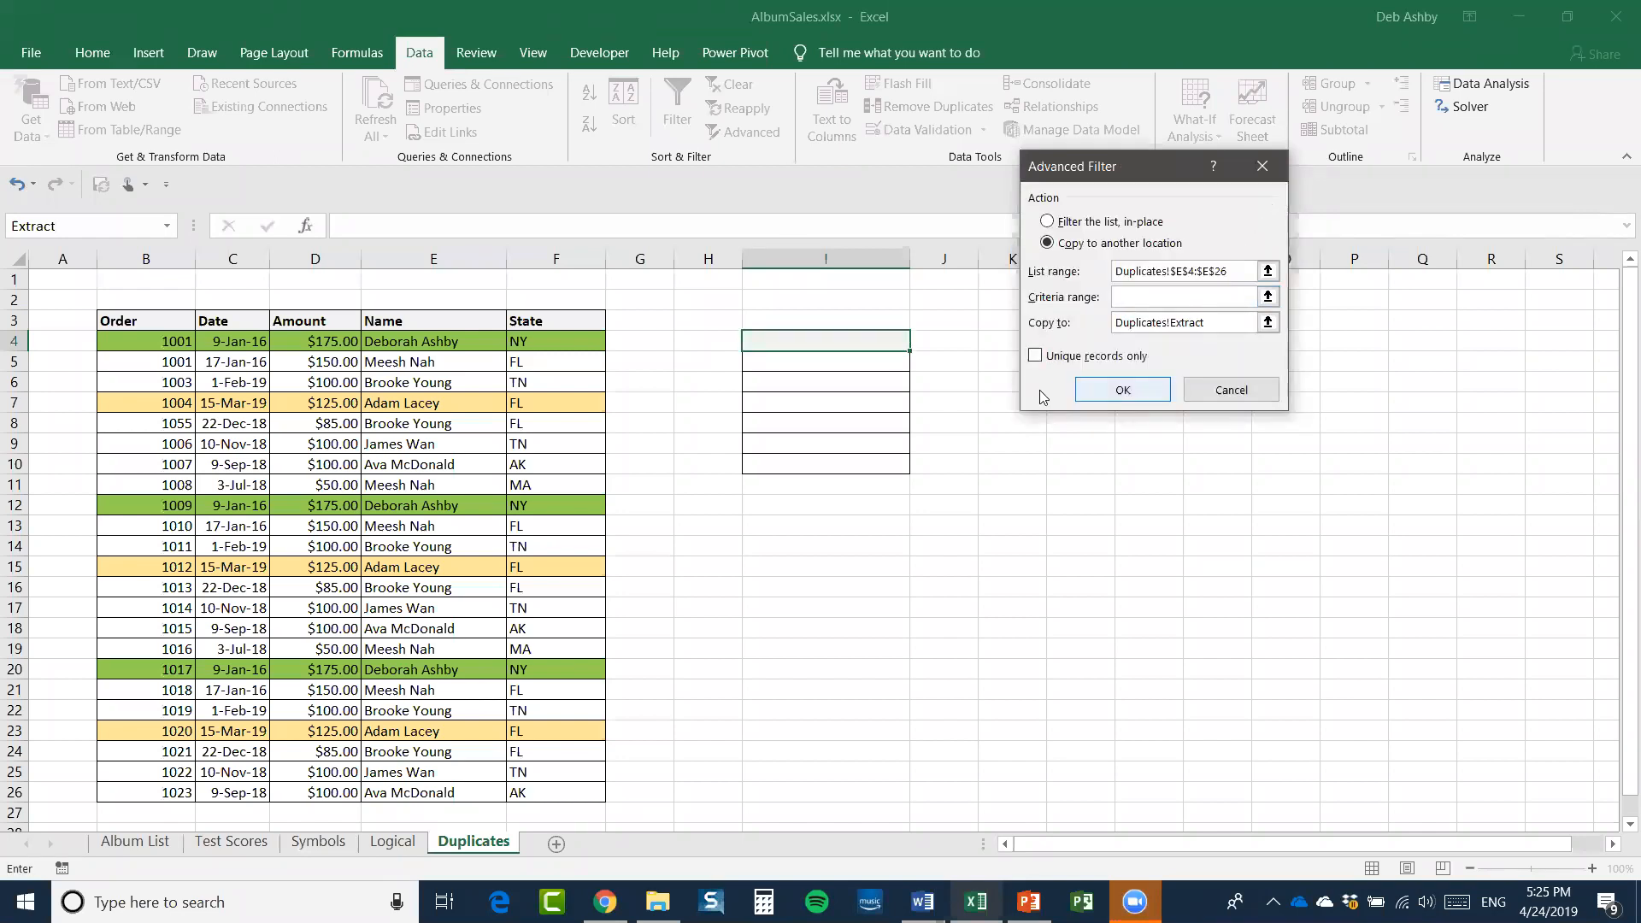
{"action": "left_click", "coordinate": [1035, 356]}
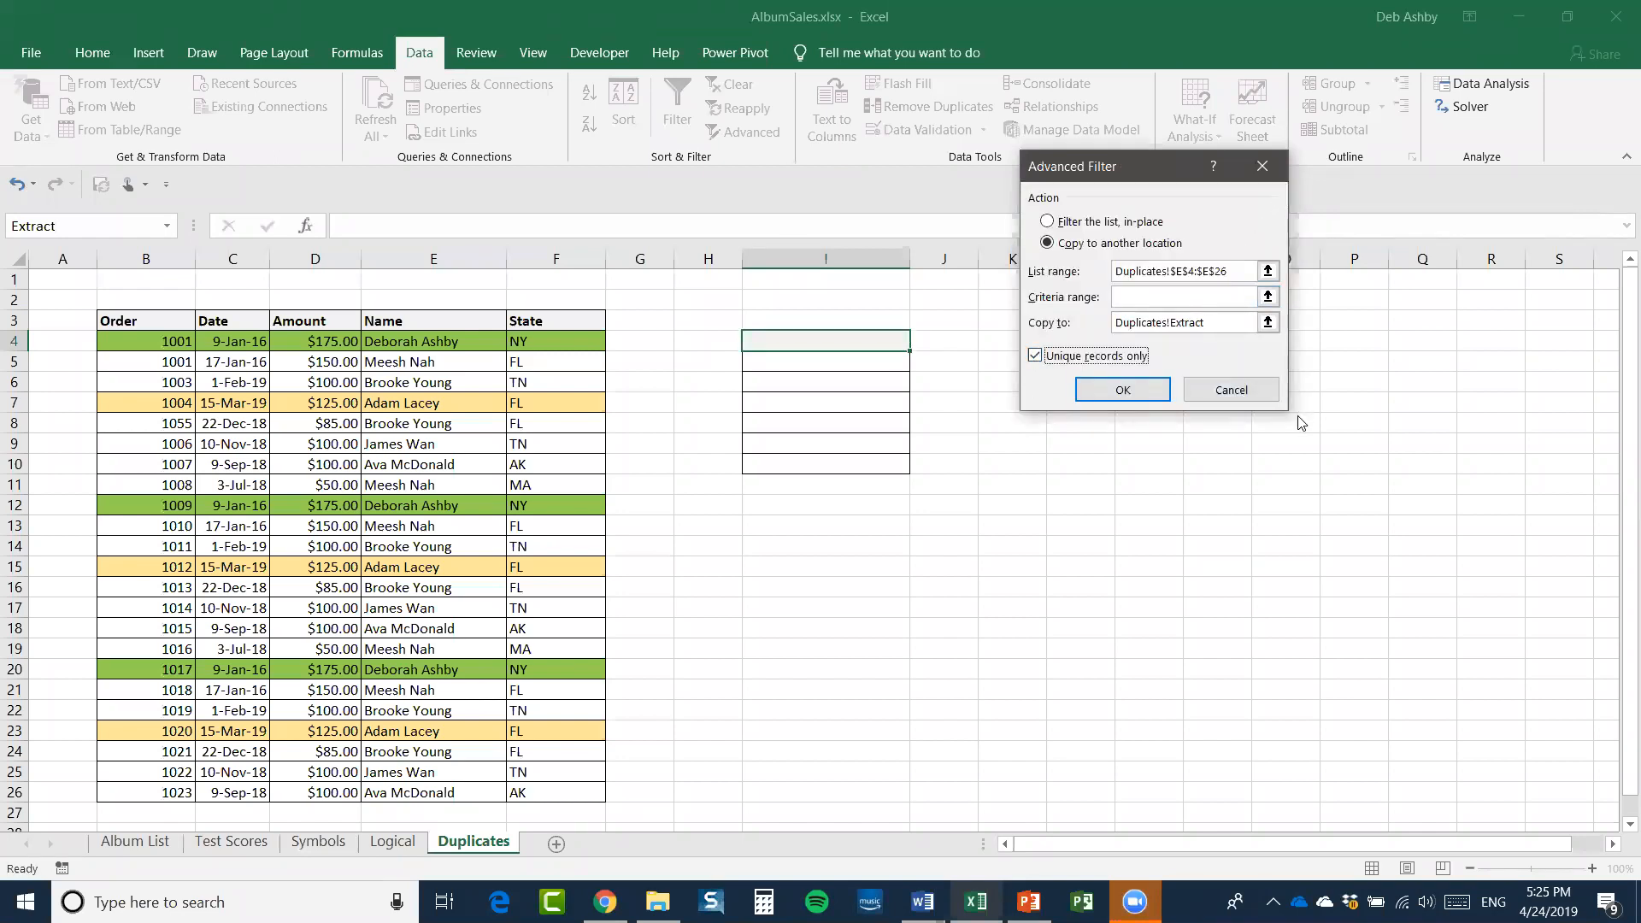
{"action": "left_click", "coordinate": [1128, 395]}
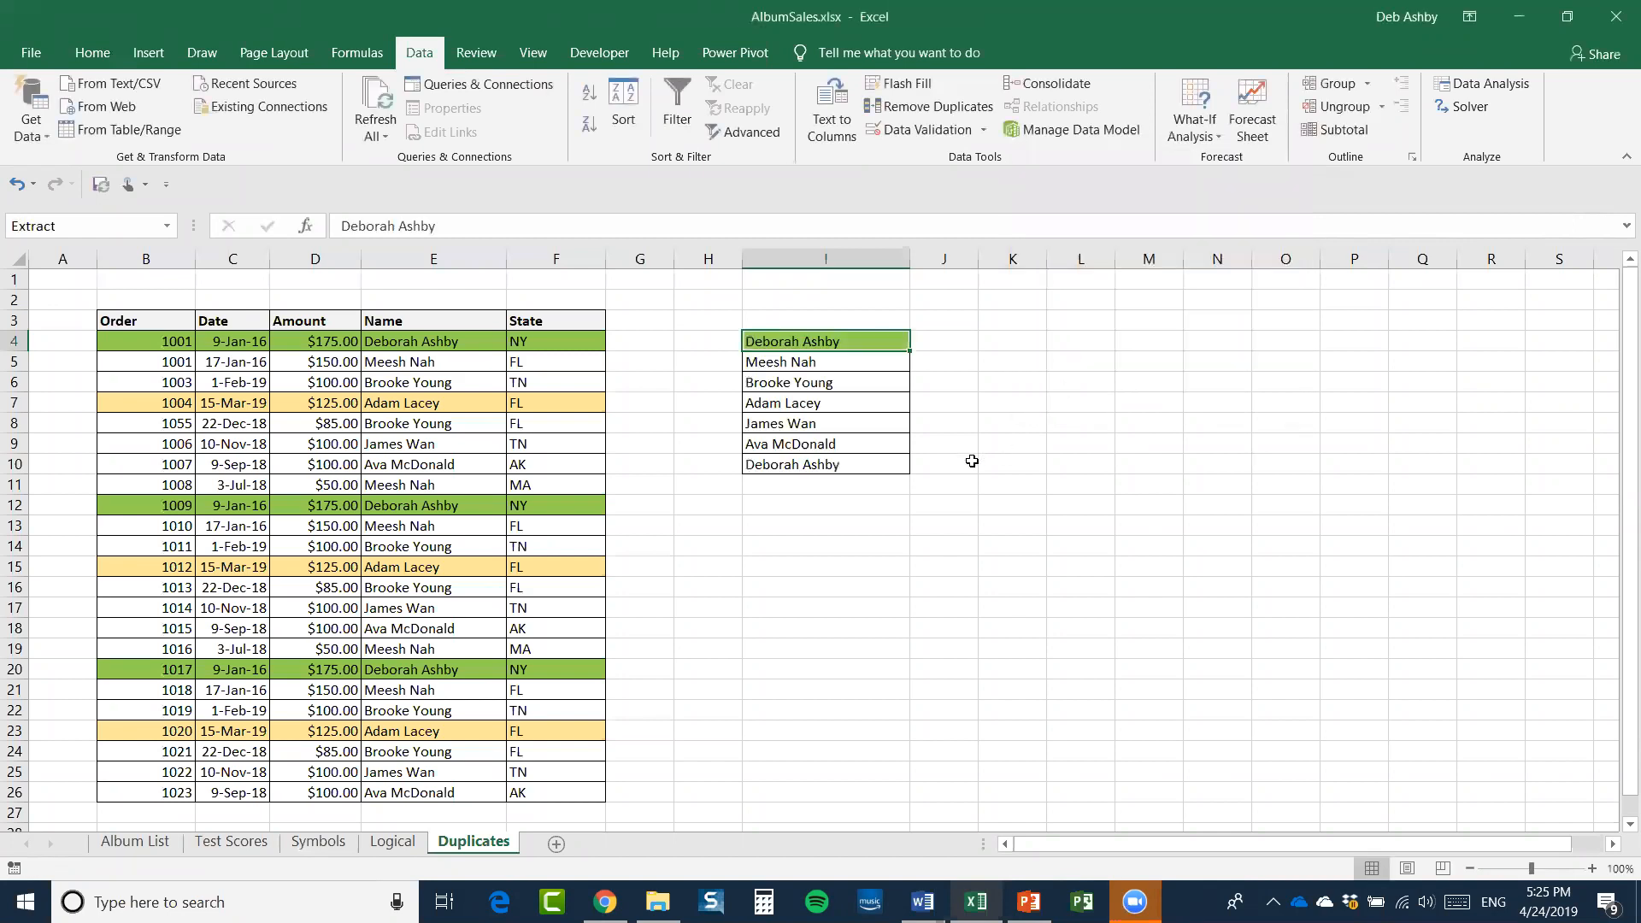
{"action": "left_click", "coordinate": [969, 440]}
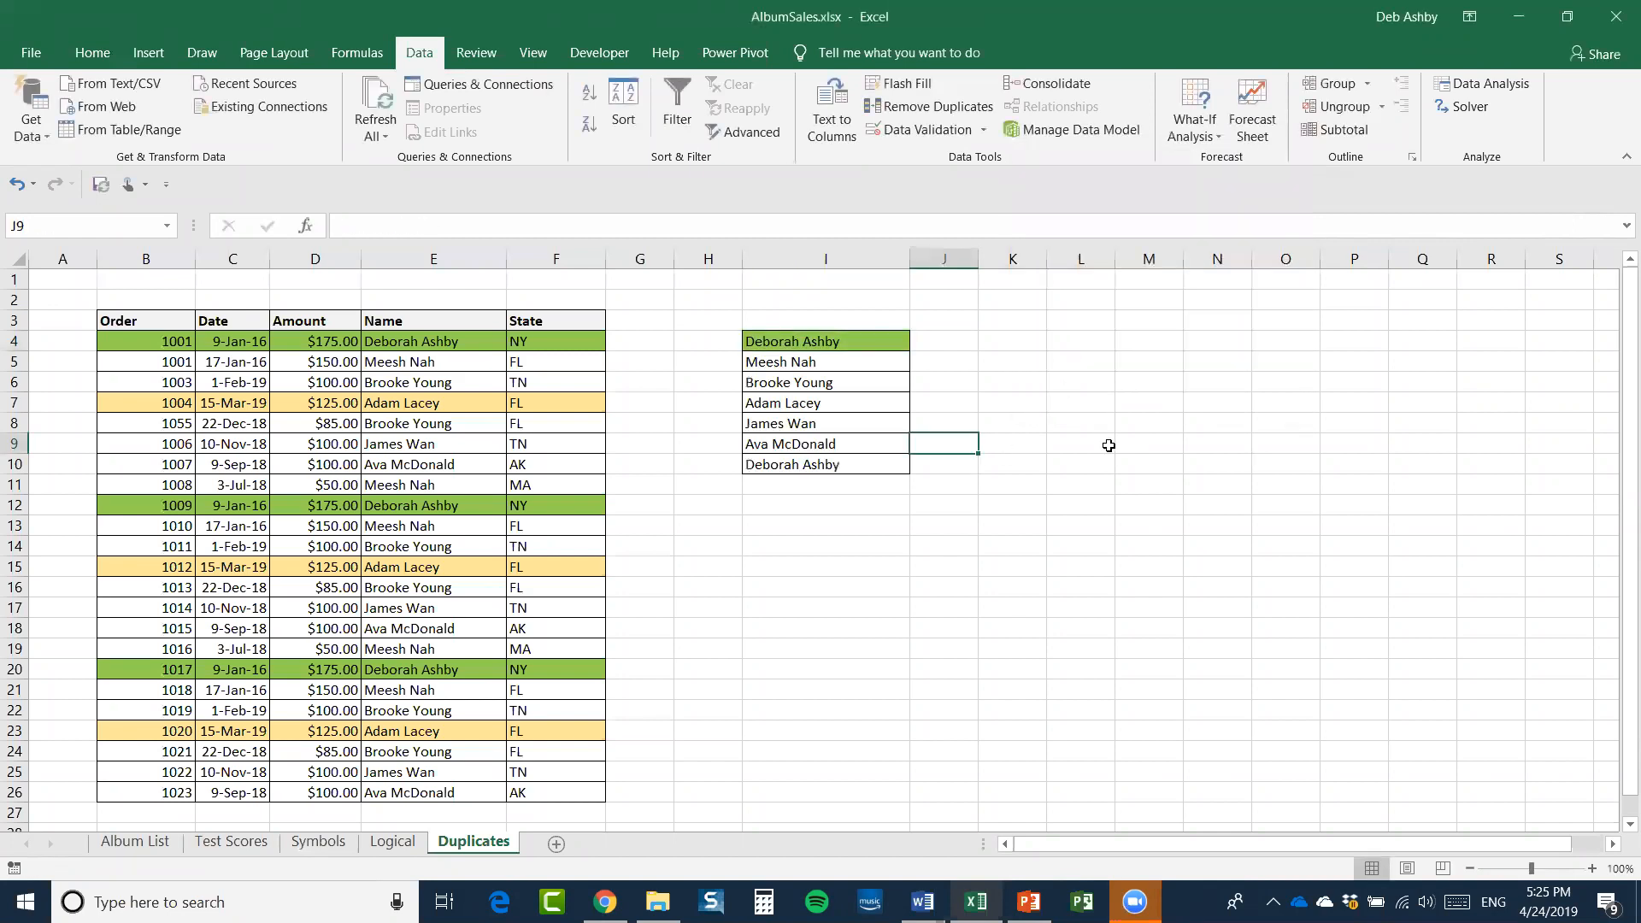
Compare the extracted names in I4:I10 with the entries in the Name column of the orders table
{"action": "left_click", "coordinate": [794, 463]}
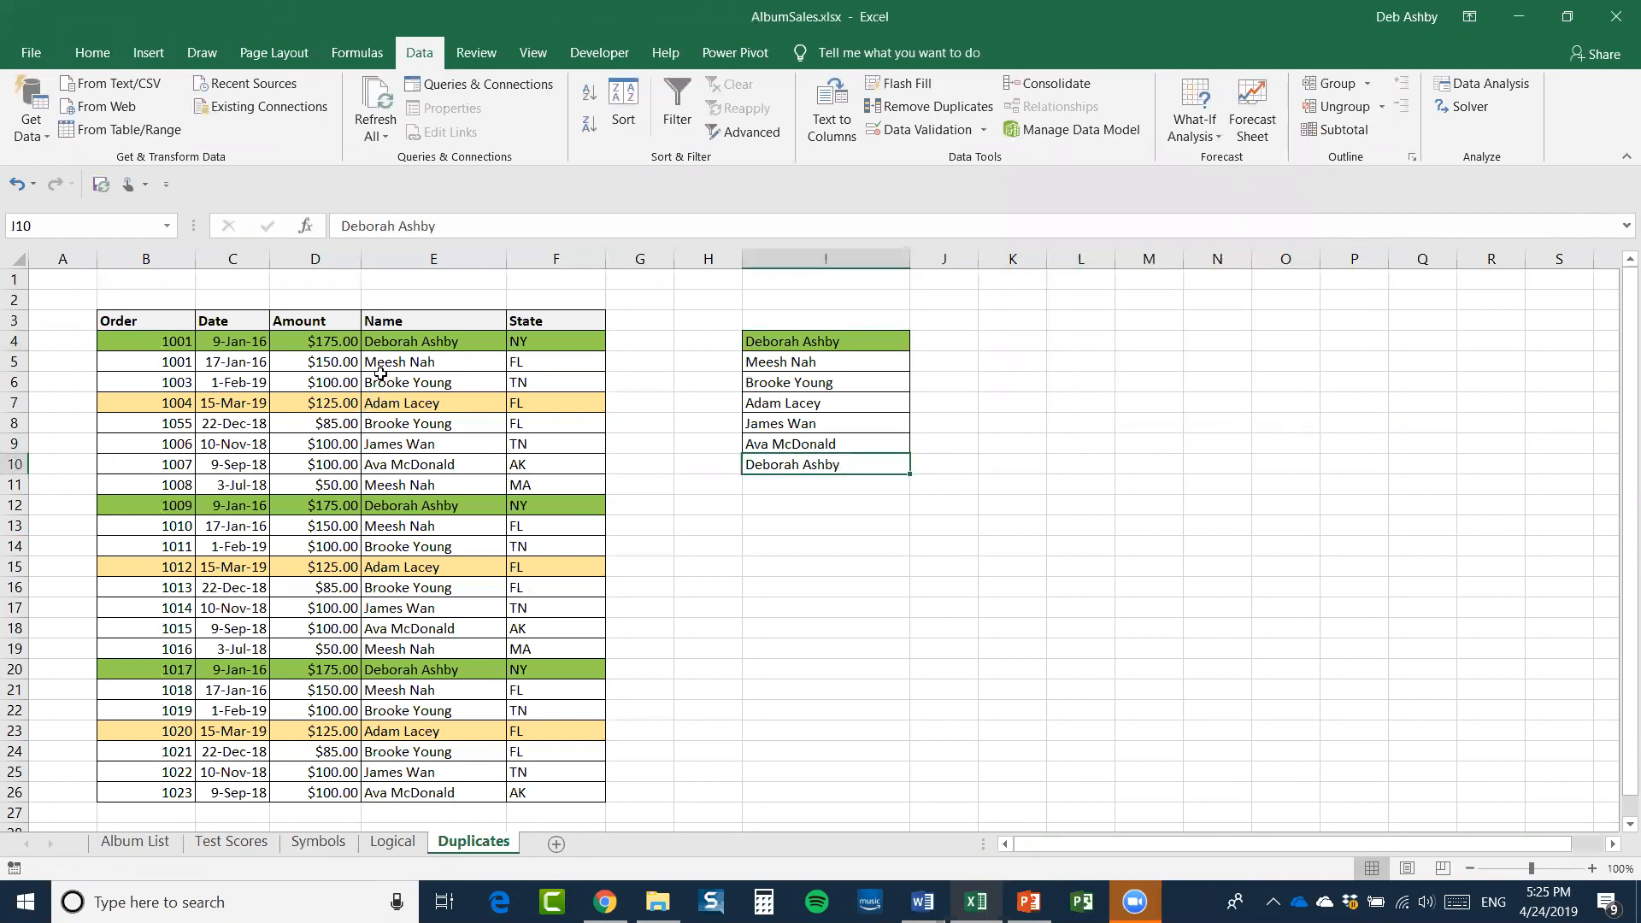
{"action": "left_click", "coordinate": [398, 342]}
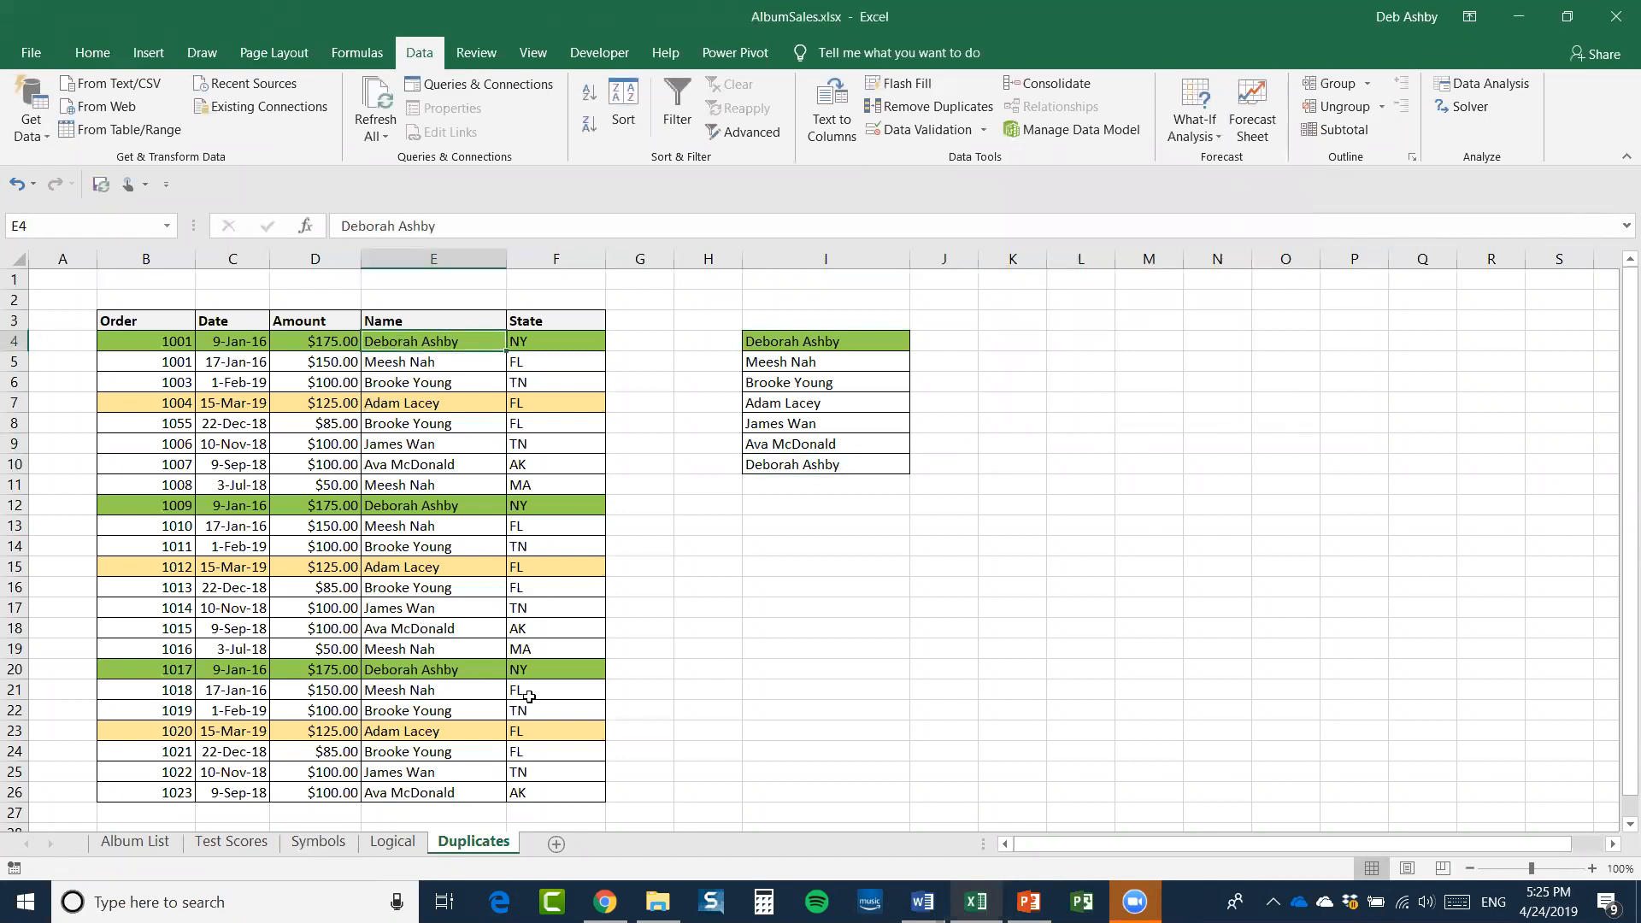
{"action": "left_click", "coordinate": [805, 340]}
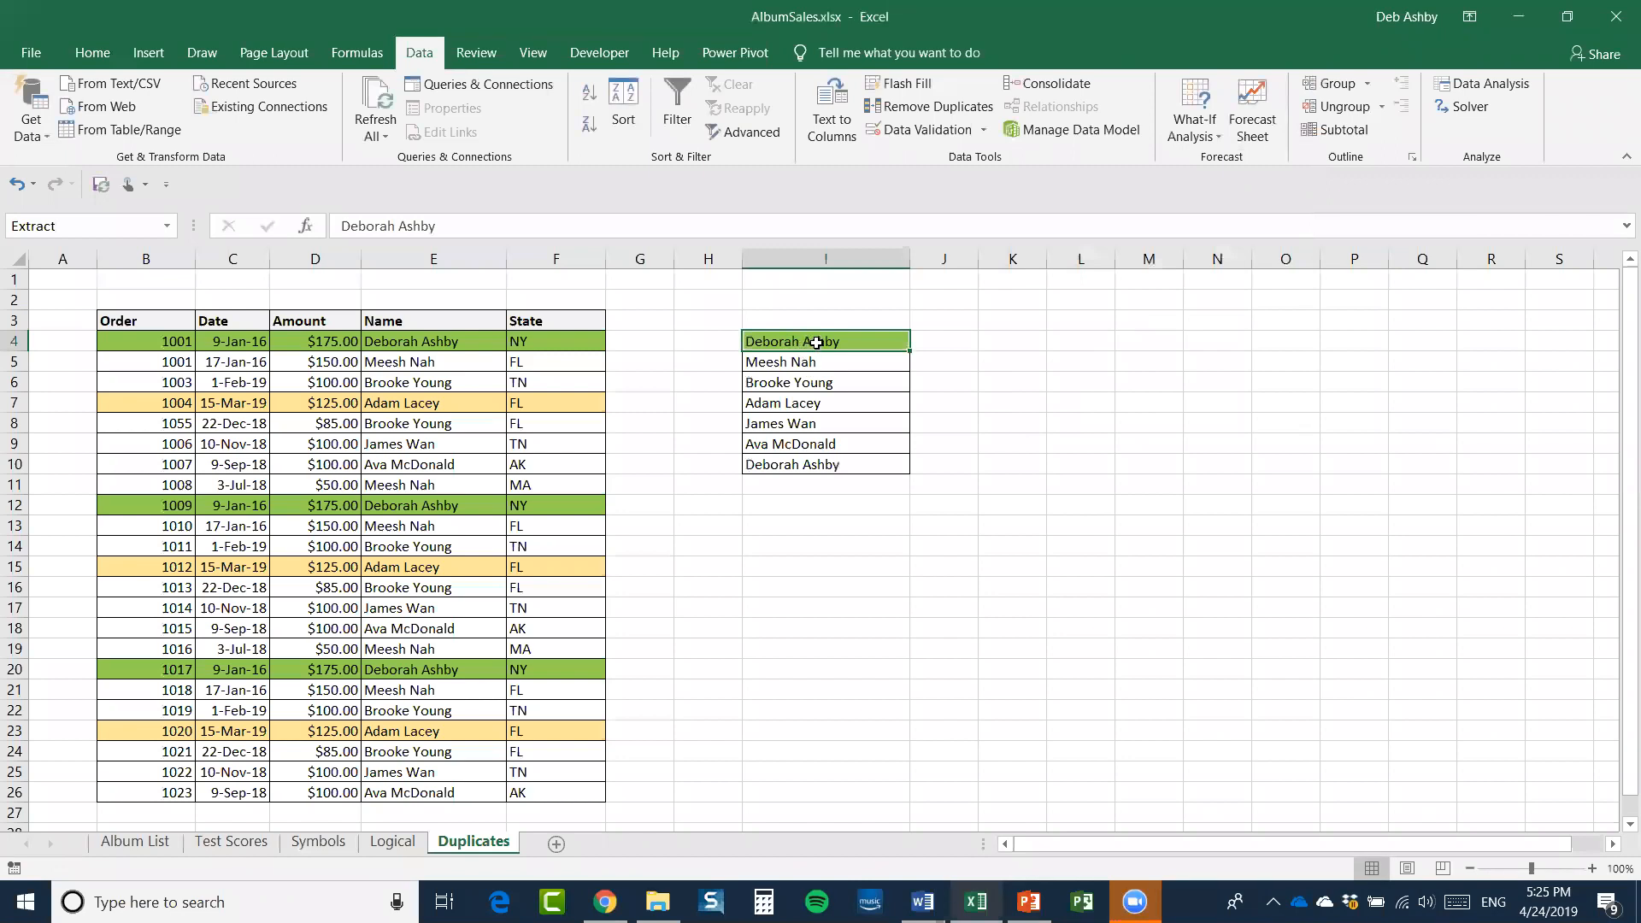
{"action": "left_click", "coordinate": [955, 355]}
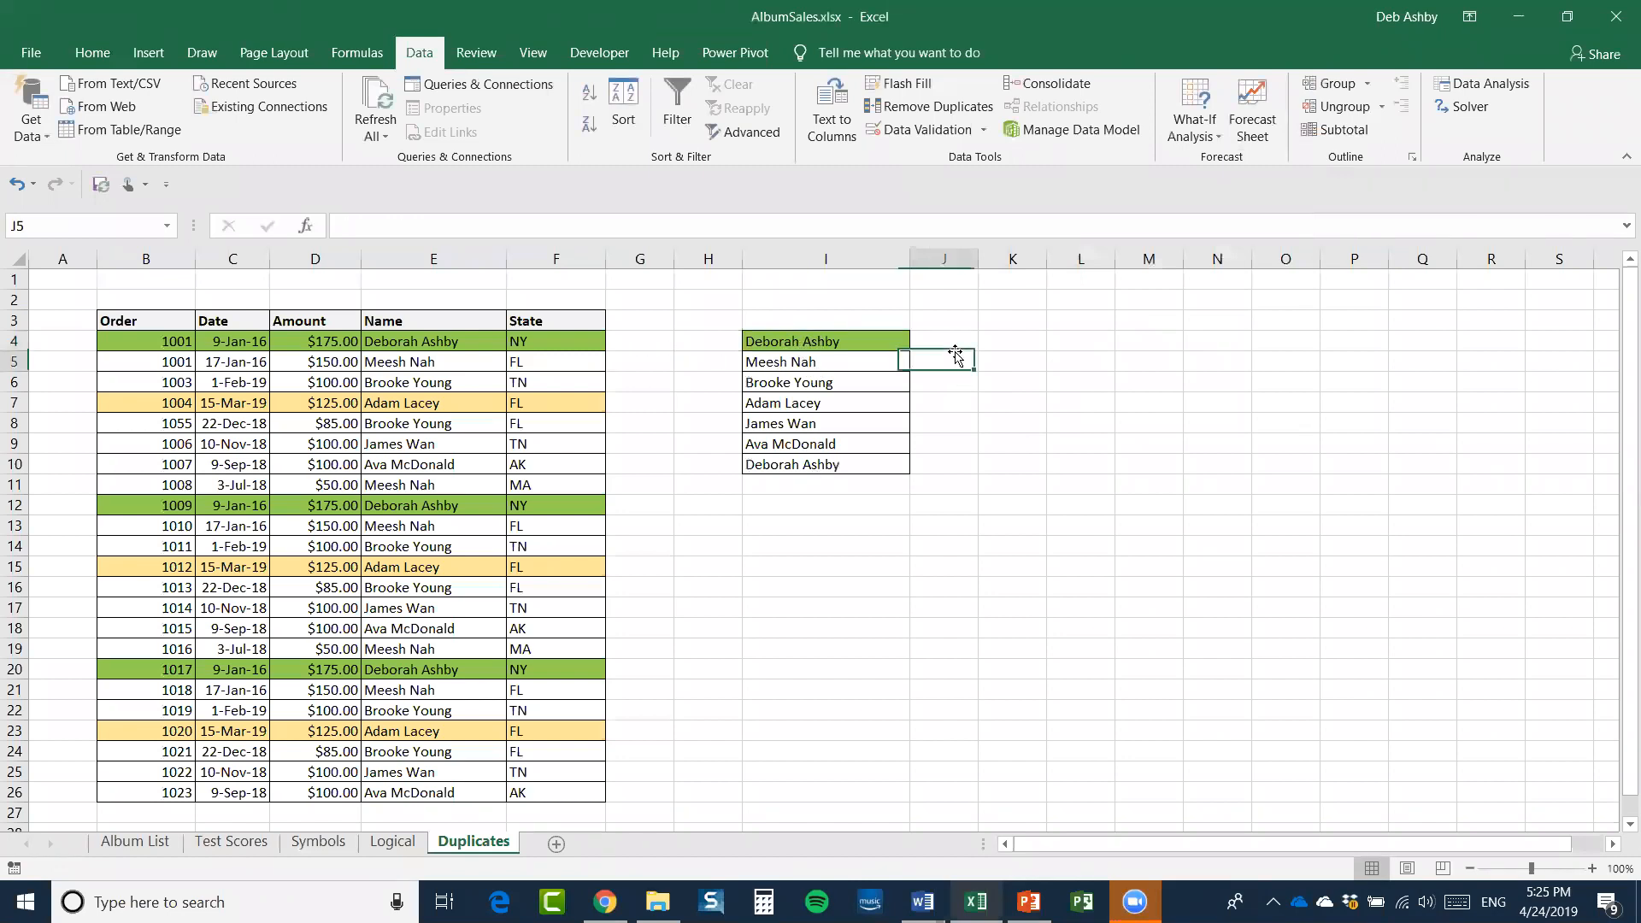
{"action": "left_click", "coordinate": [436, 369]}
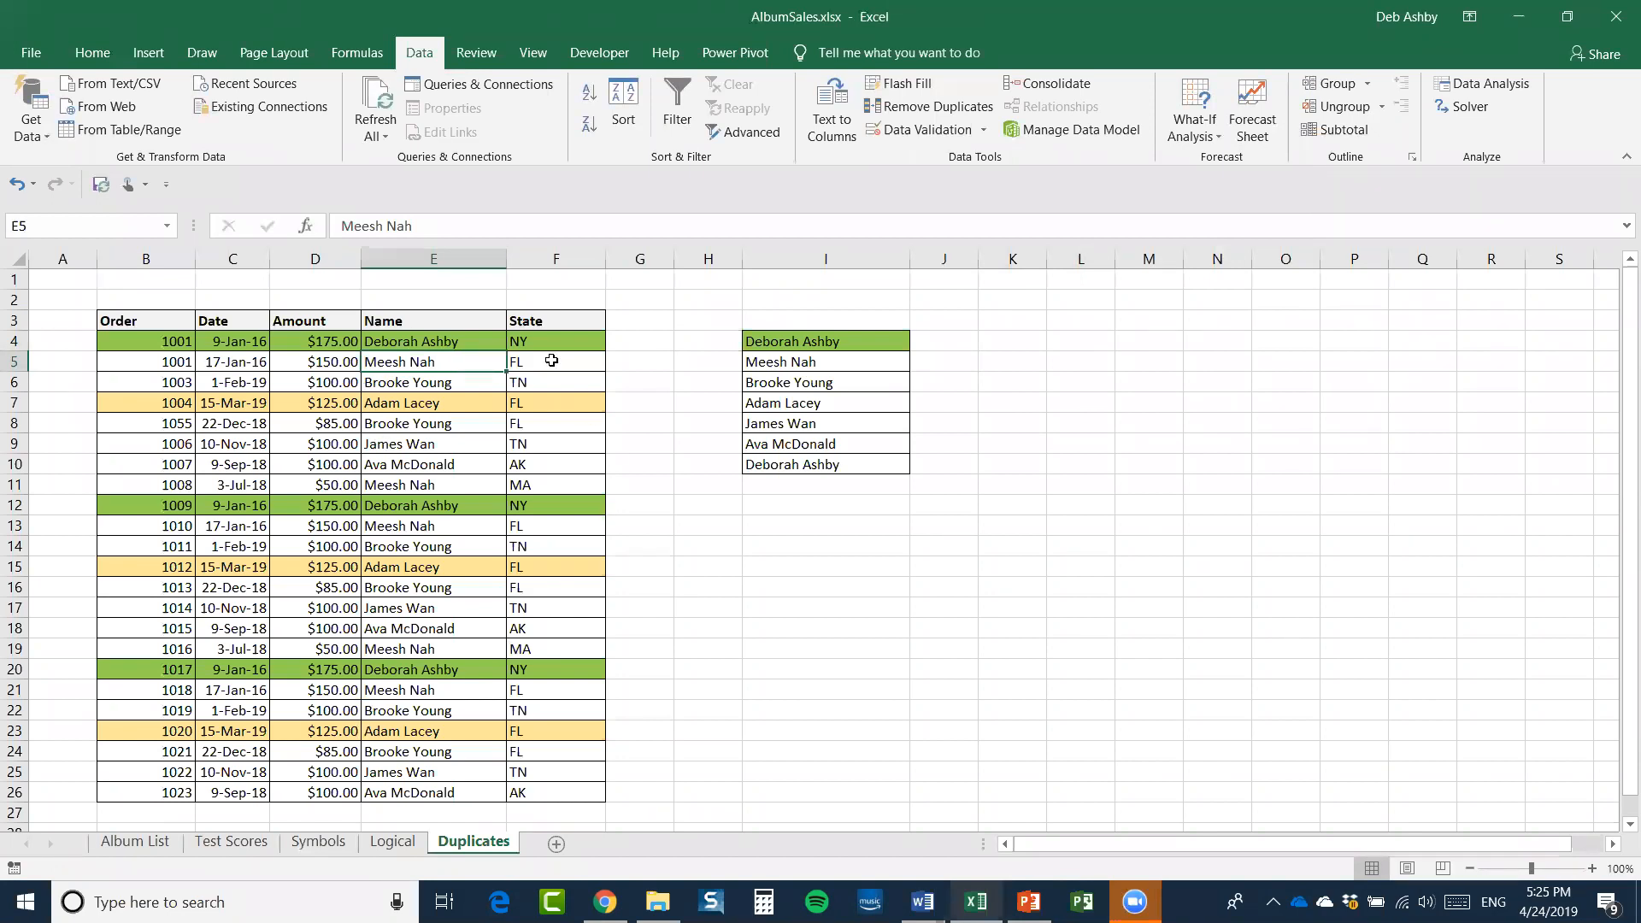
{"action": "left_click", "coordinate": [1039, 473]}
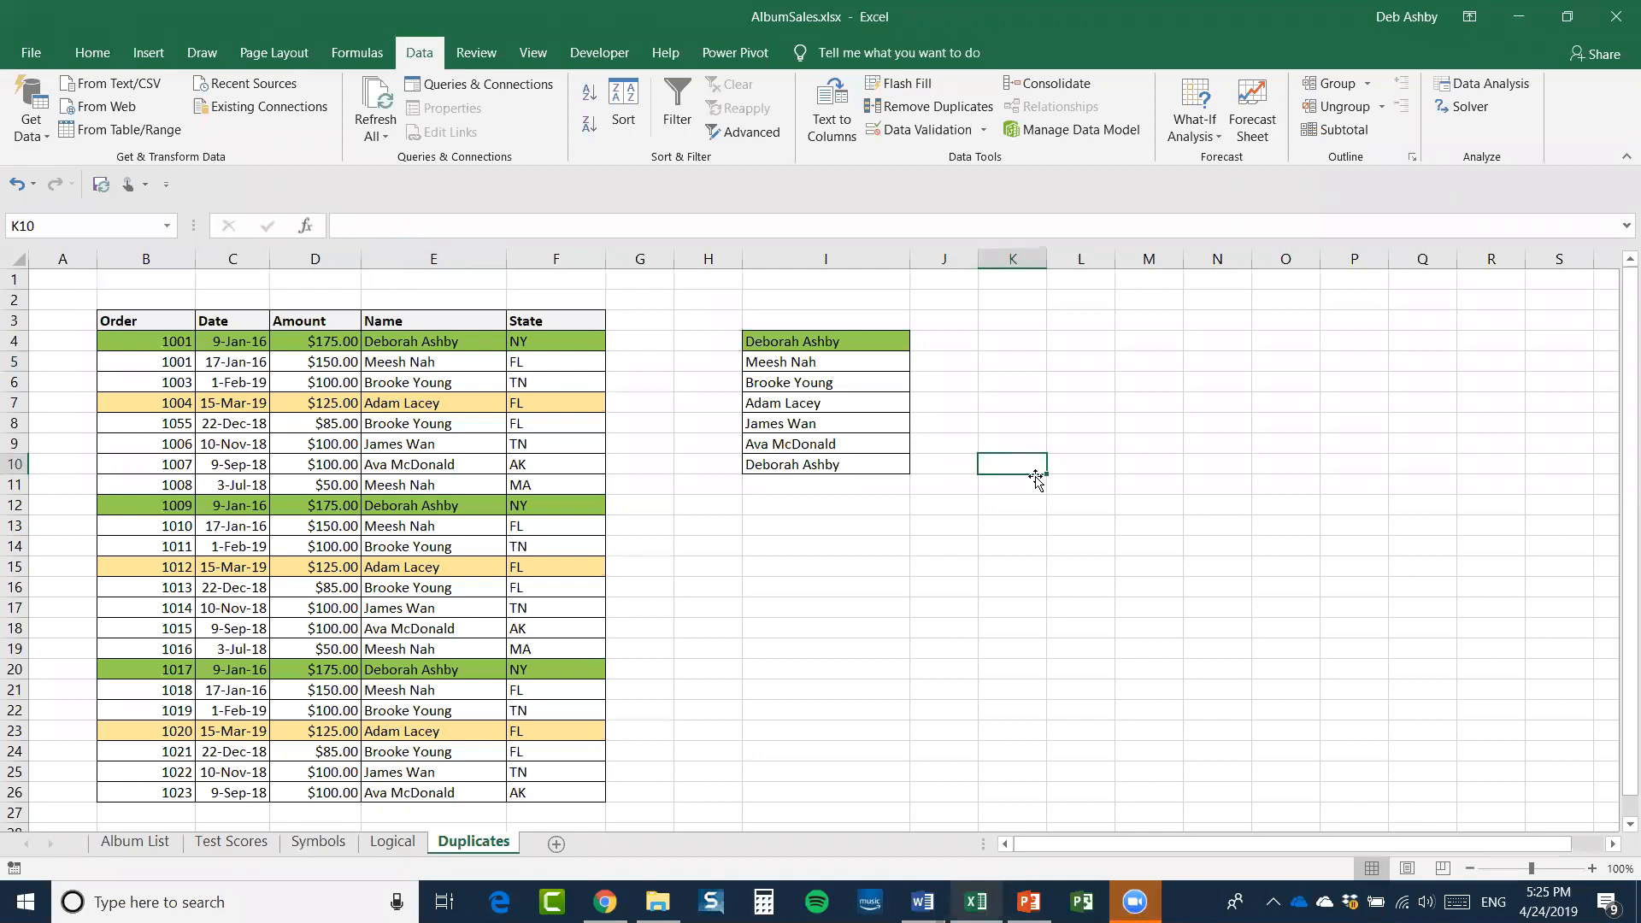
{"action": "left_click", "coordinate": [999, 385]}
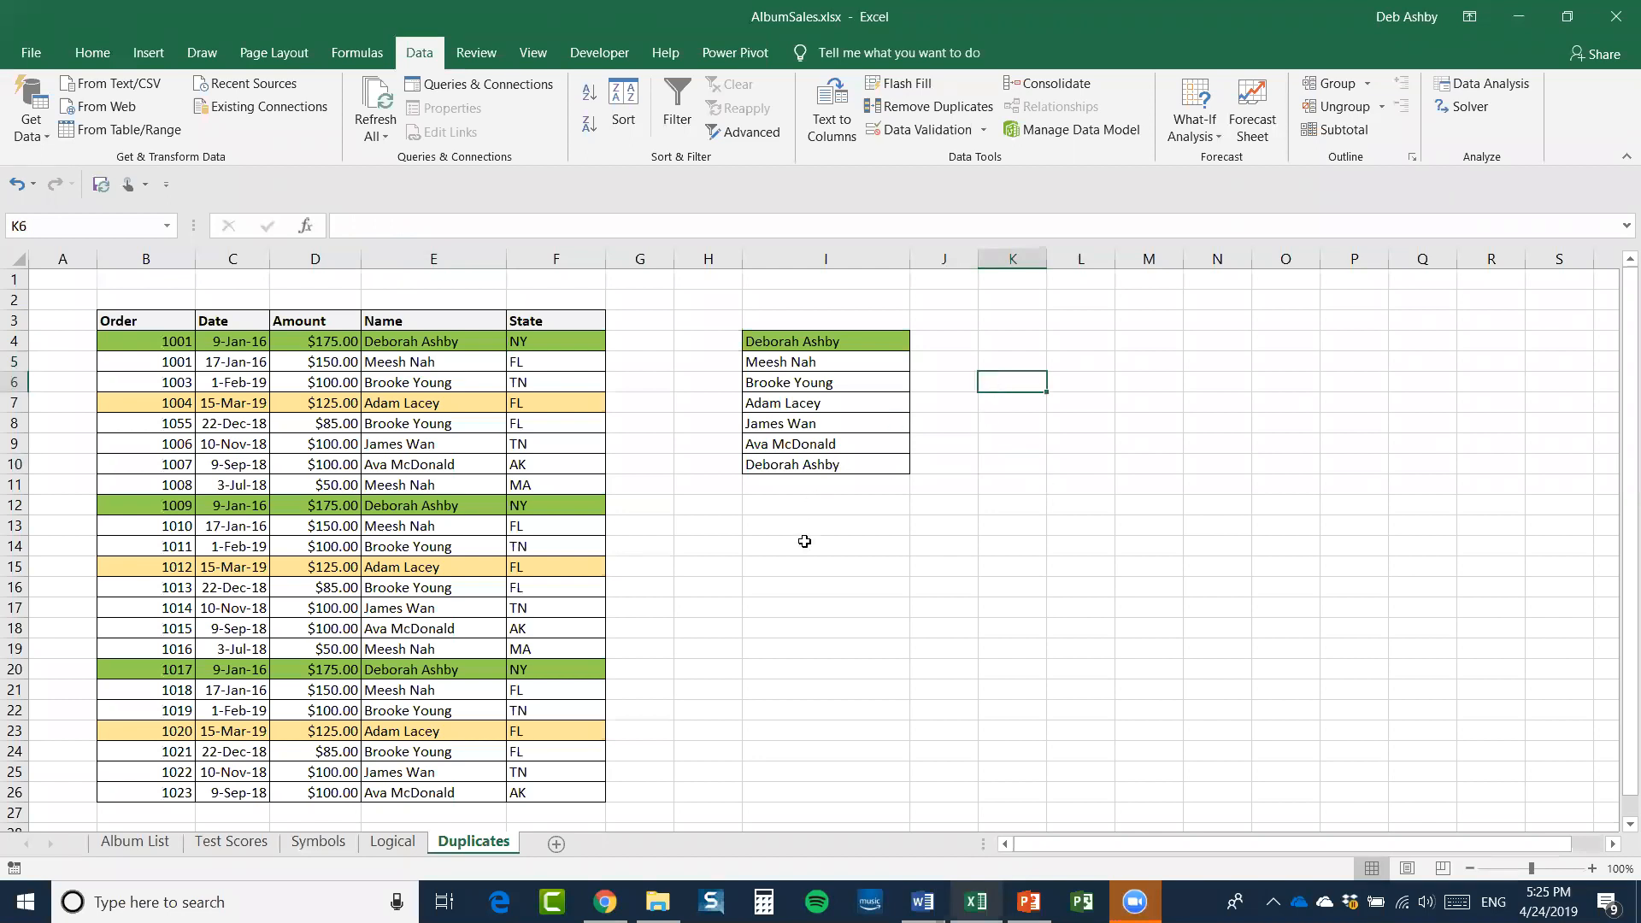
{"action": "left_click", "coordinate": [787, 562]}
{"action": "left_click", "coordinate": [423, 345]}
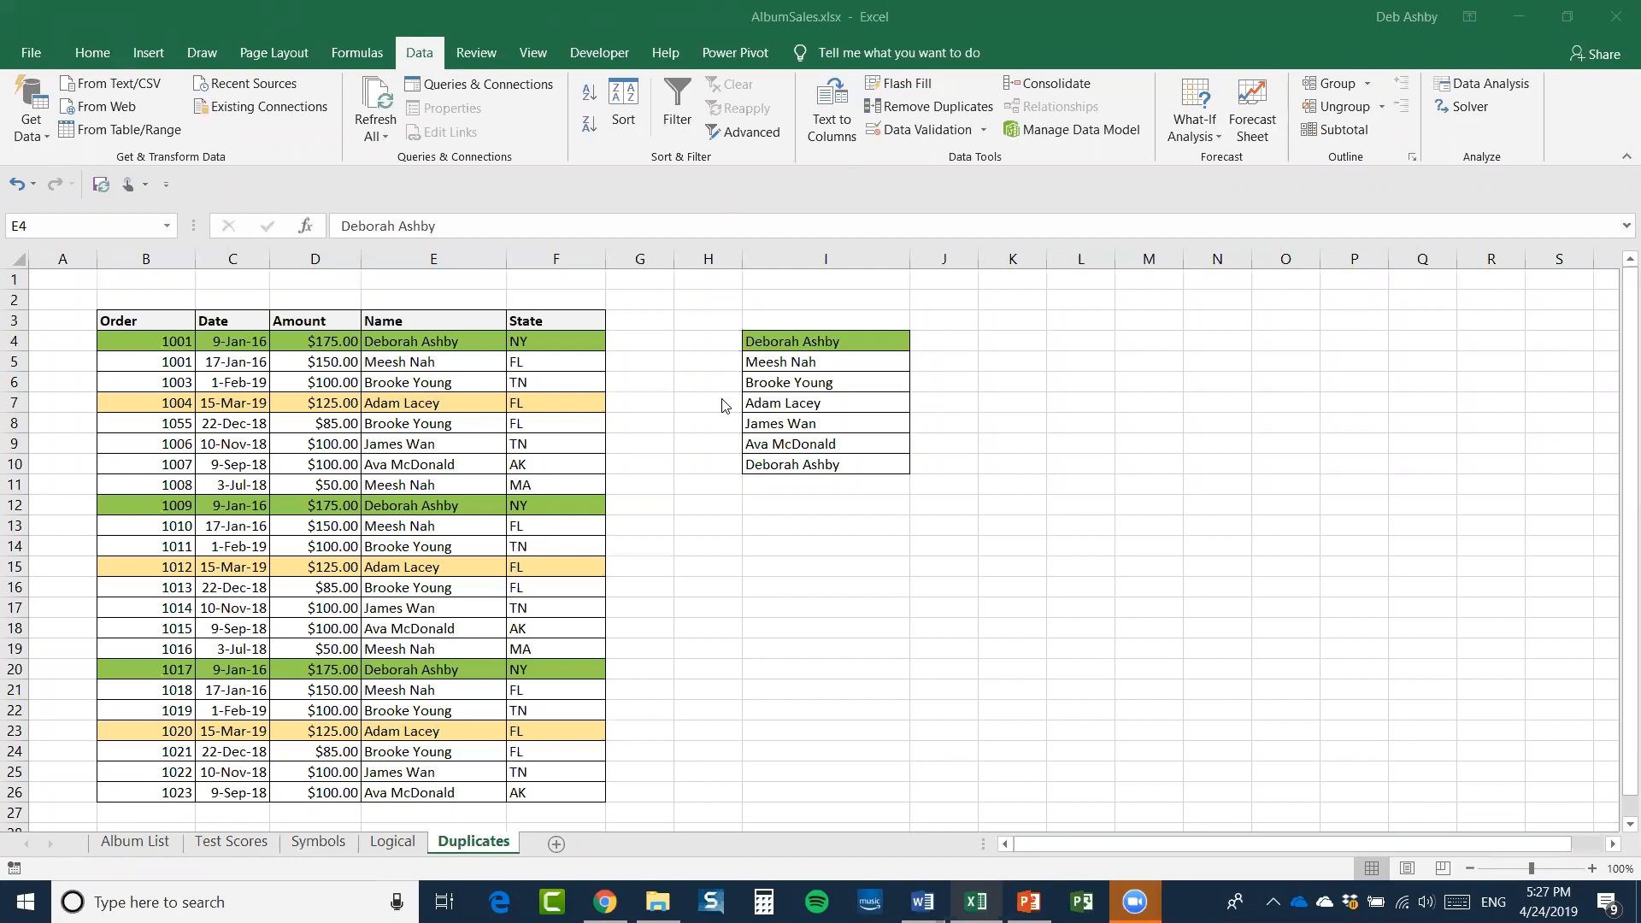
{"action": "left_click", "coordinate": [563, 344]}
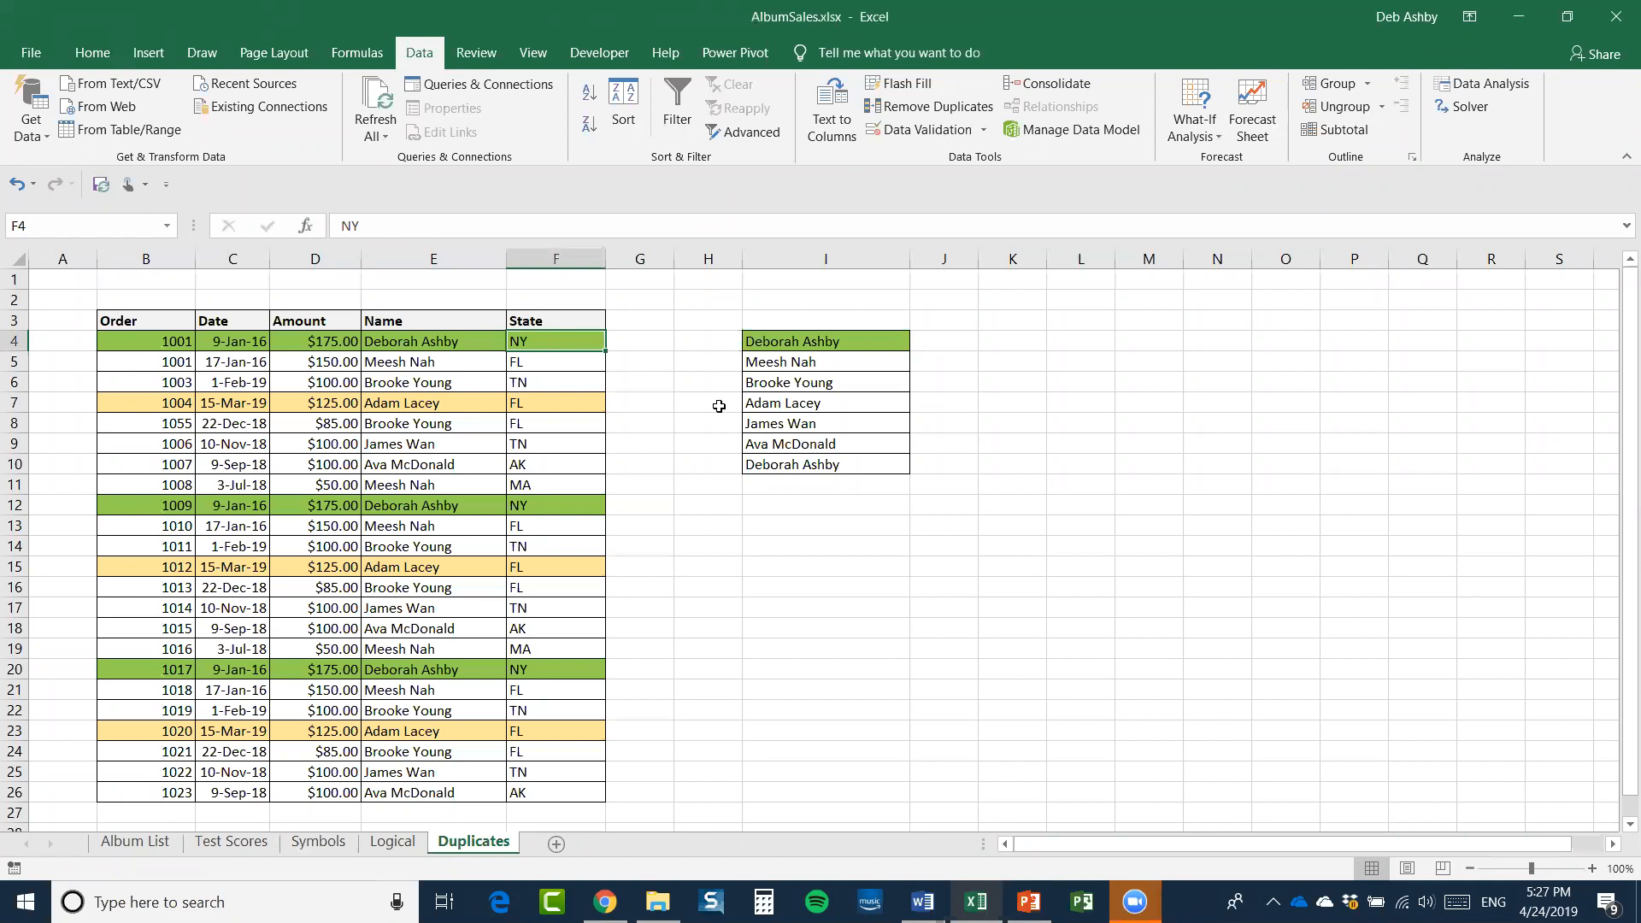
Clear the conditional formatting rules from the Total Sales column on the Album List sheet
{"action": "left_click", "coordinate": [135, 841]}
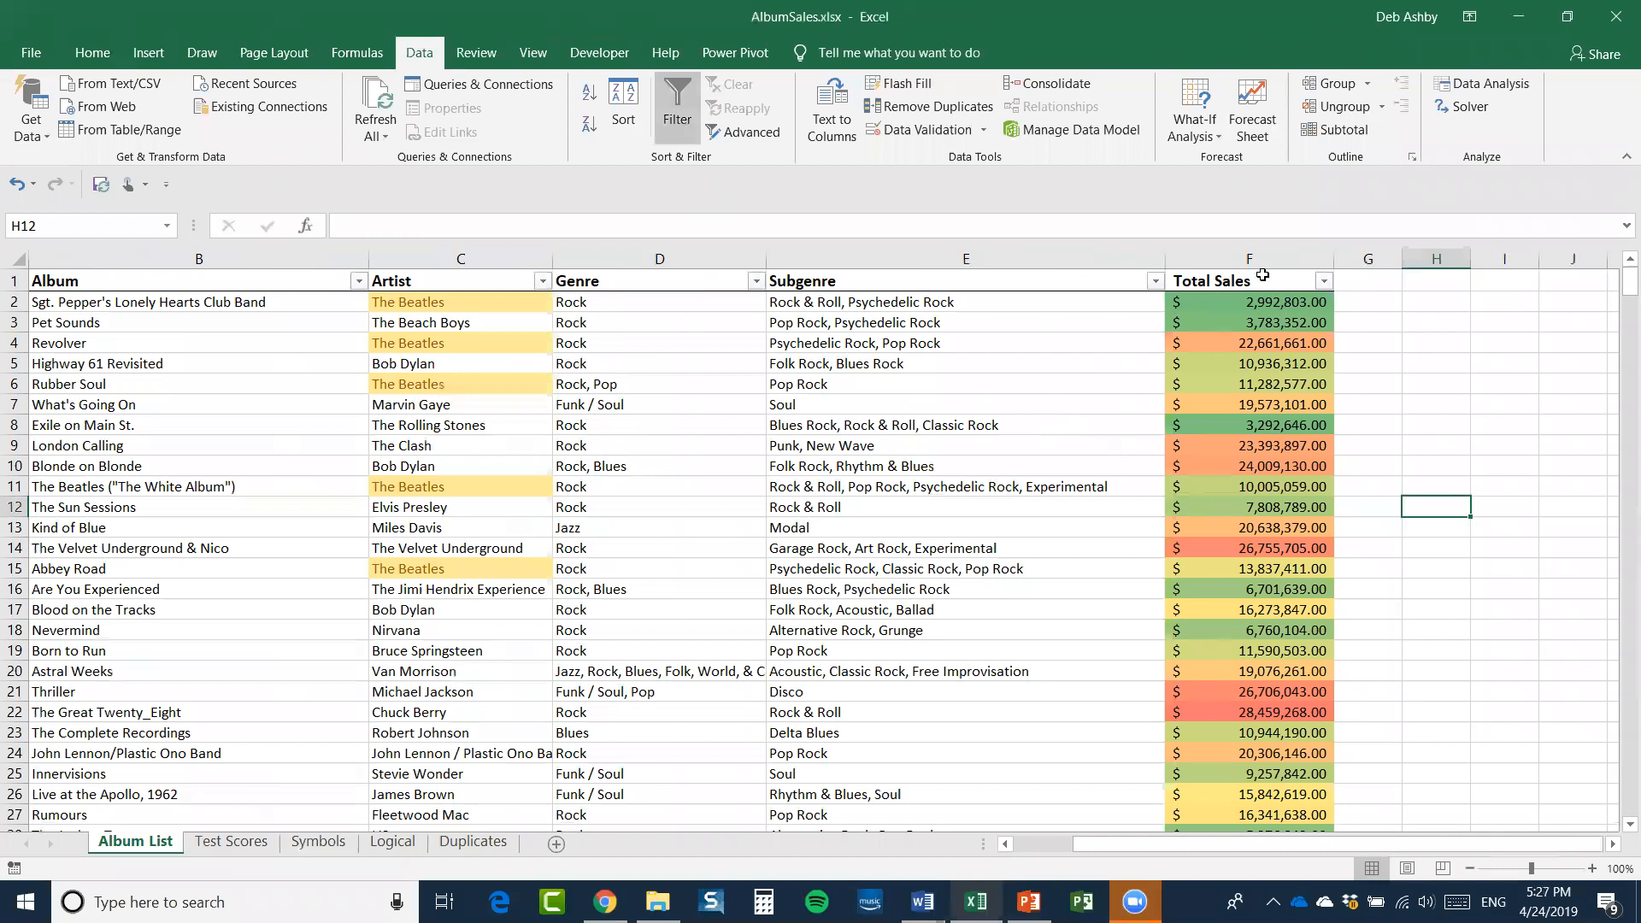
{"action": "left_click", "coordinate": [1183, 248]}
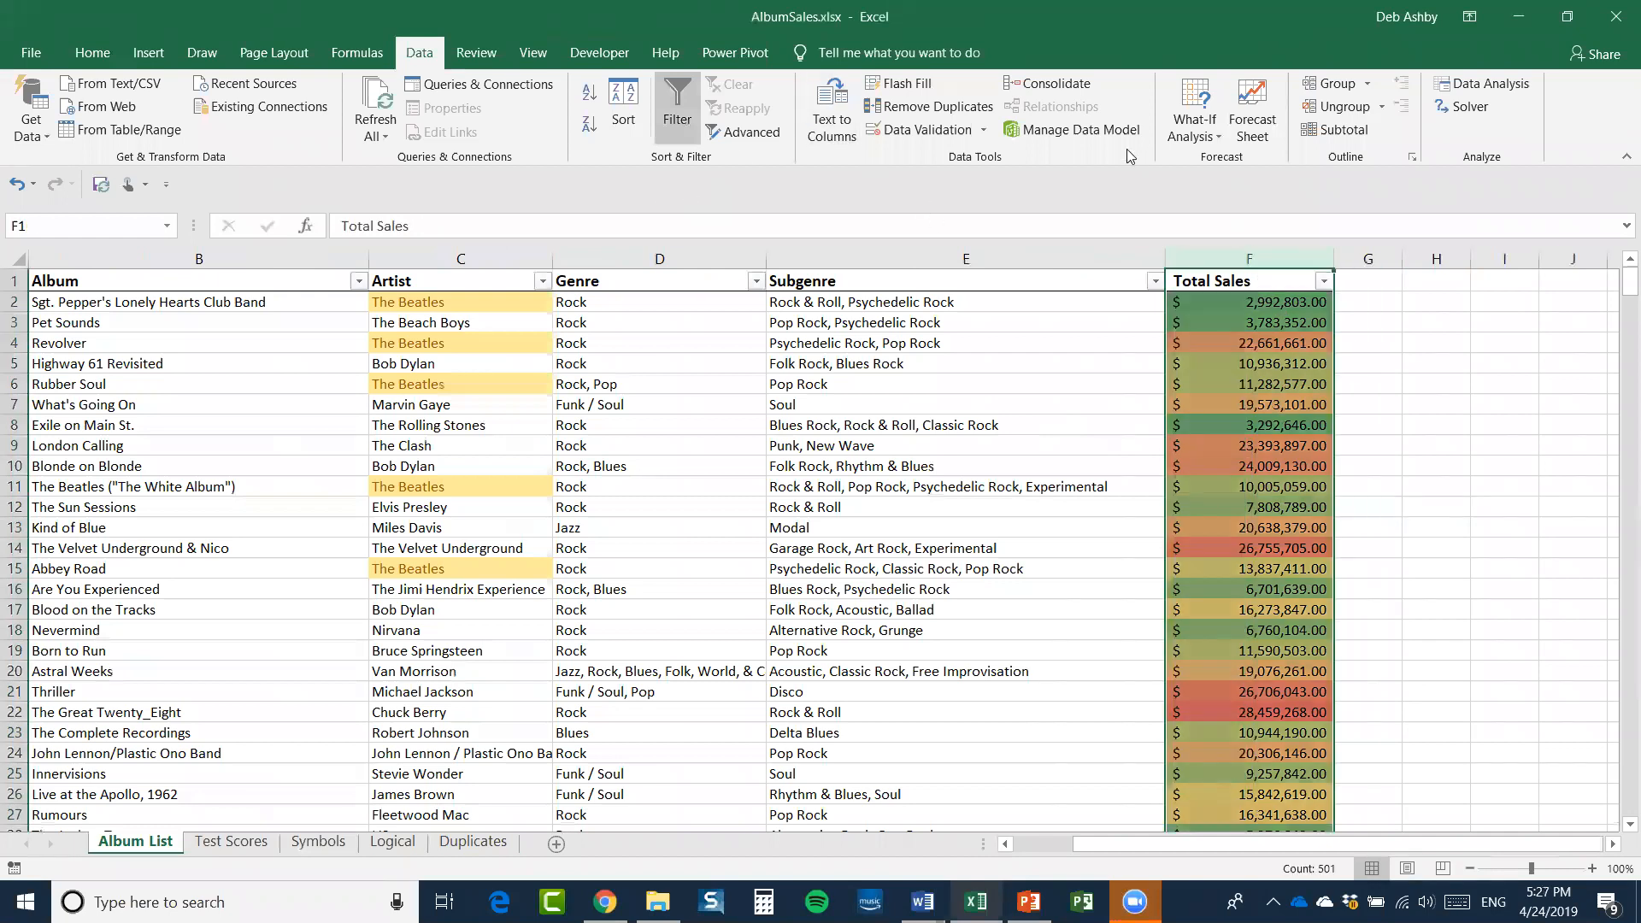
{"action": "scroll", "coordinate": [923, 163], "scroll_direction": "up", "scroll_amount": 5}
{"action": "left_click", "coordinate": [912, 128]}
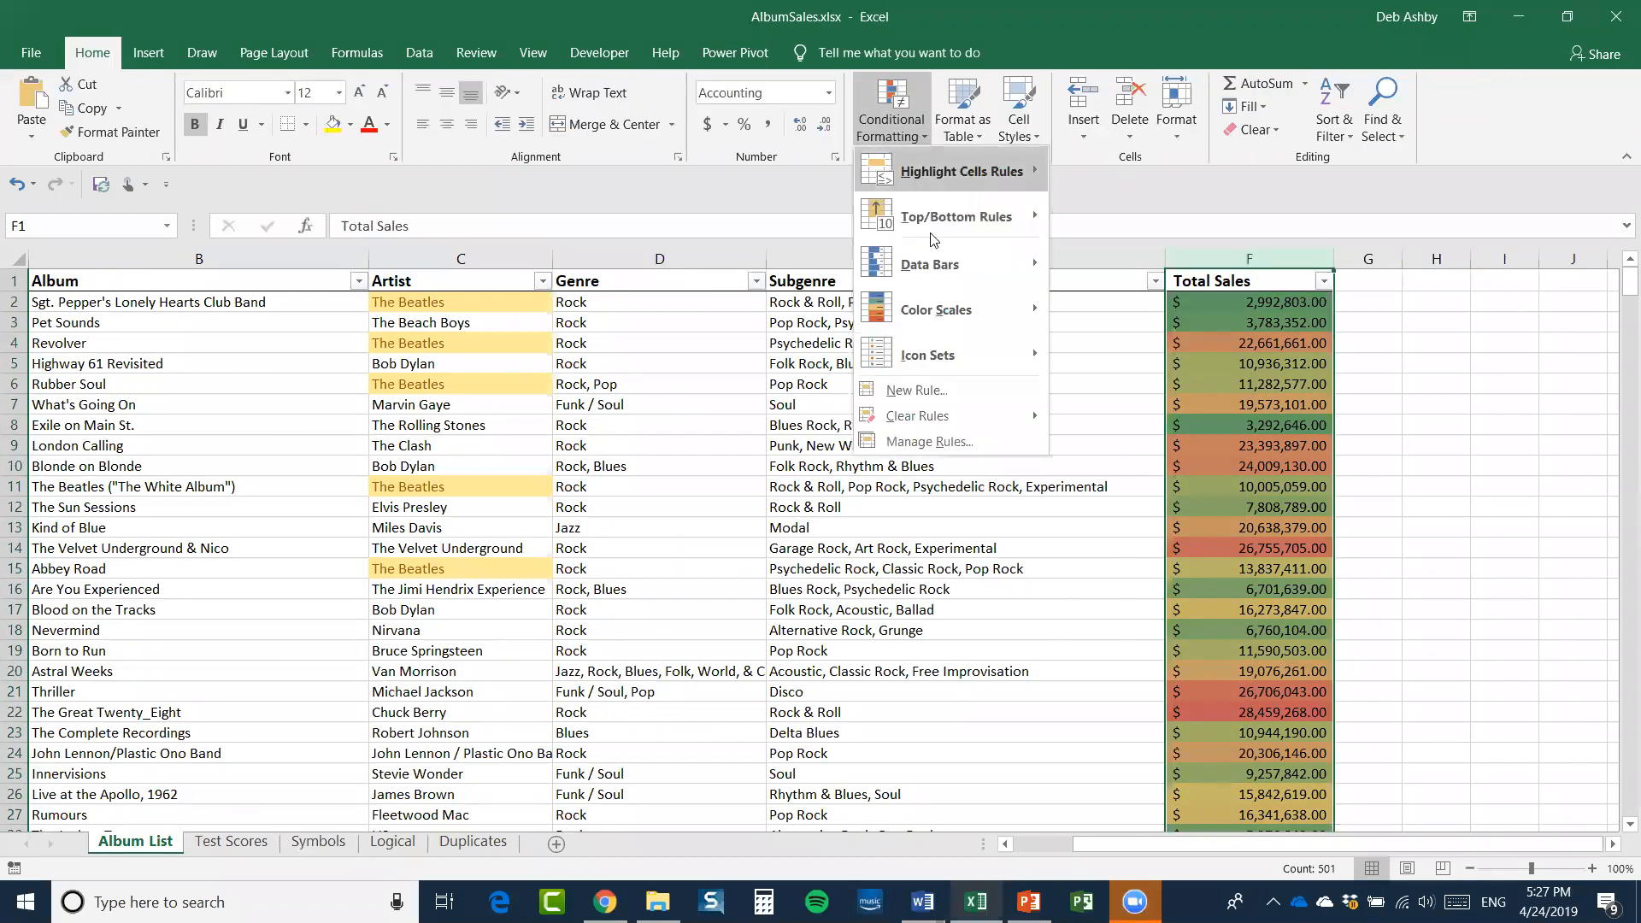
{"action": "mouse_move", "coordinate": [909, 419]}
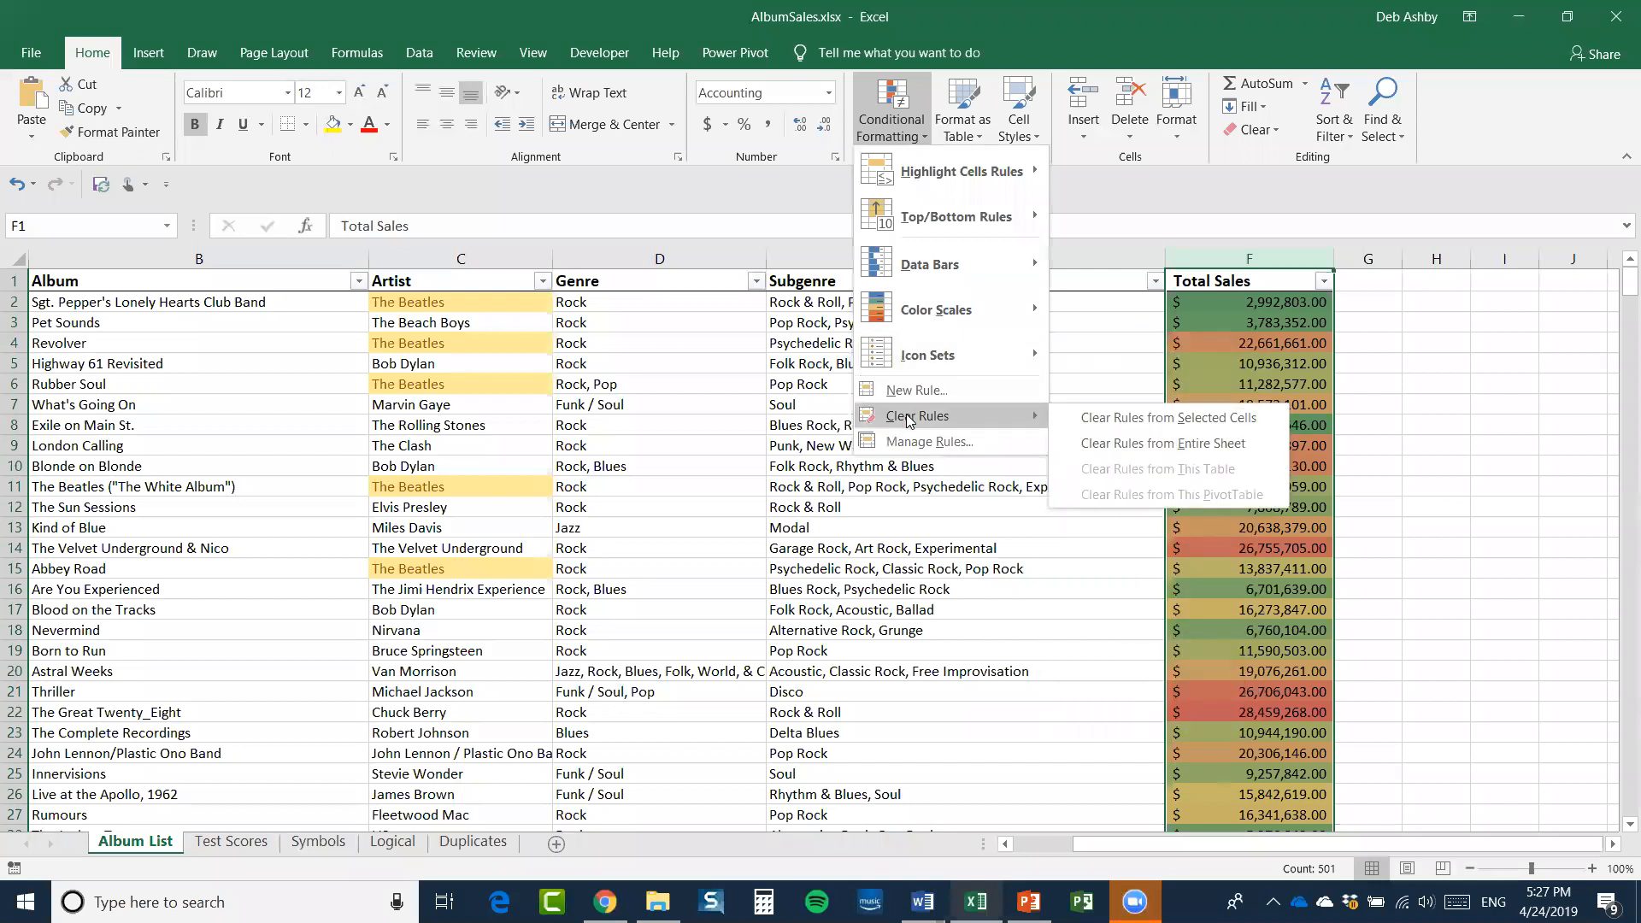
{"action": "left_click", "coordinate": [1160, 423]}
Apply the coloured three-arrow directional icon set to the Total Sales column
{"action": "left_click", "coordinate": [911, 130]}
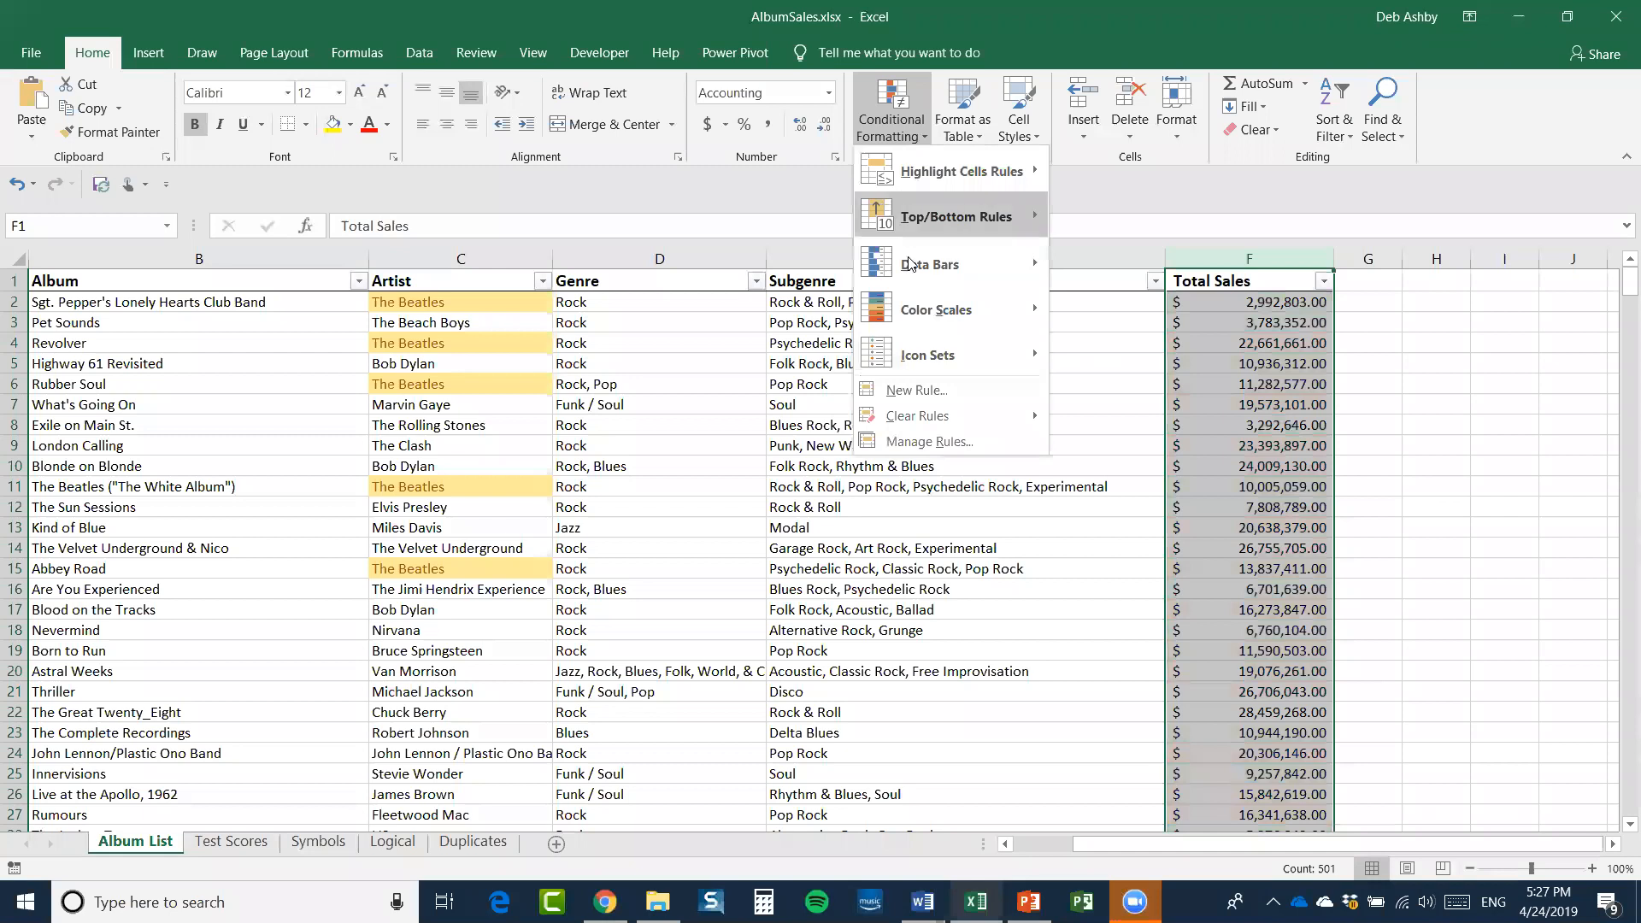
{"action": "mouse_move", "coordinate": [932, 355]}
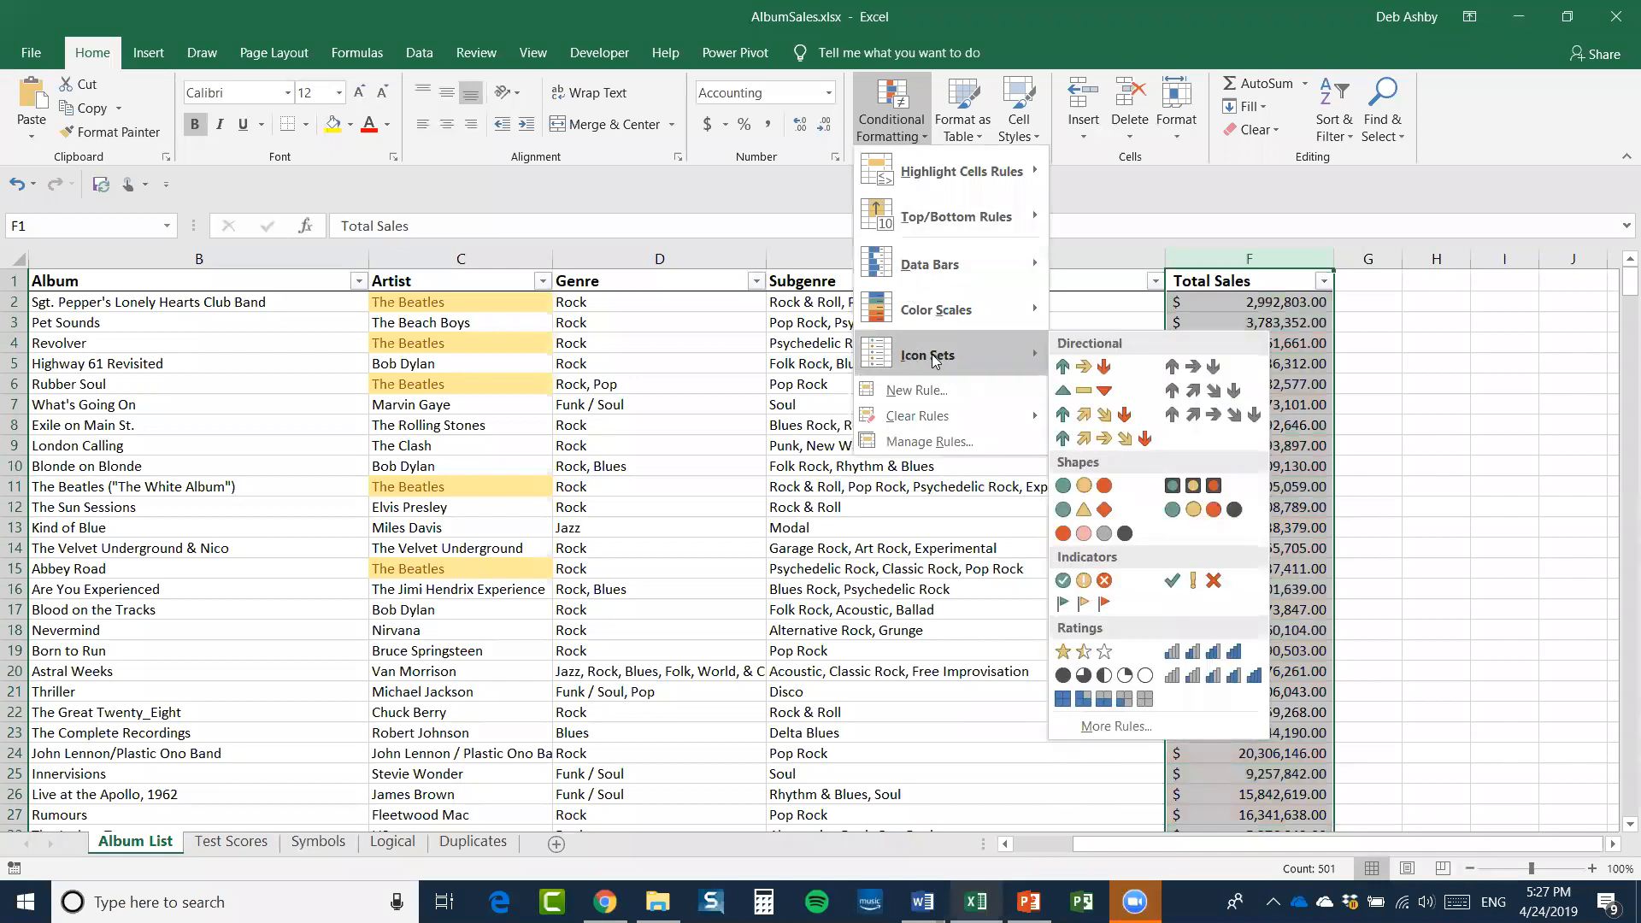
{"action": "left_click", "coordinate": [1100, 366]}
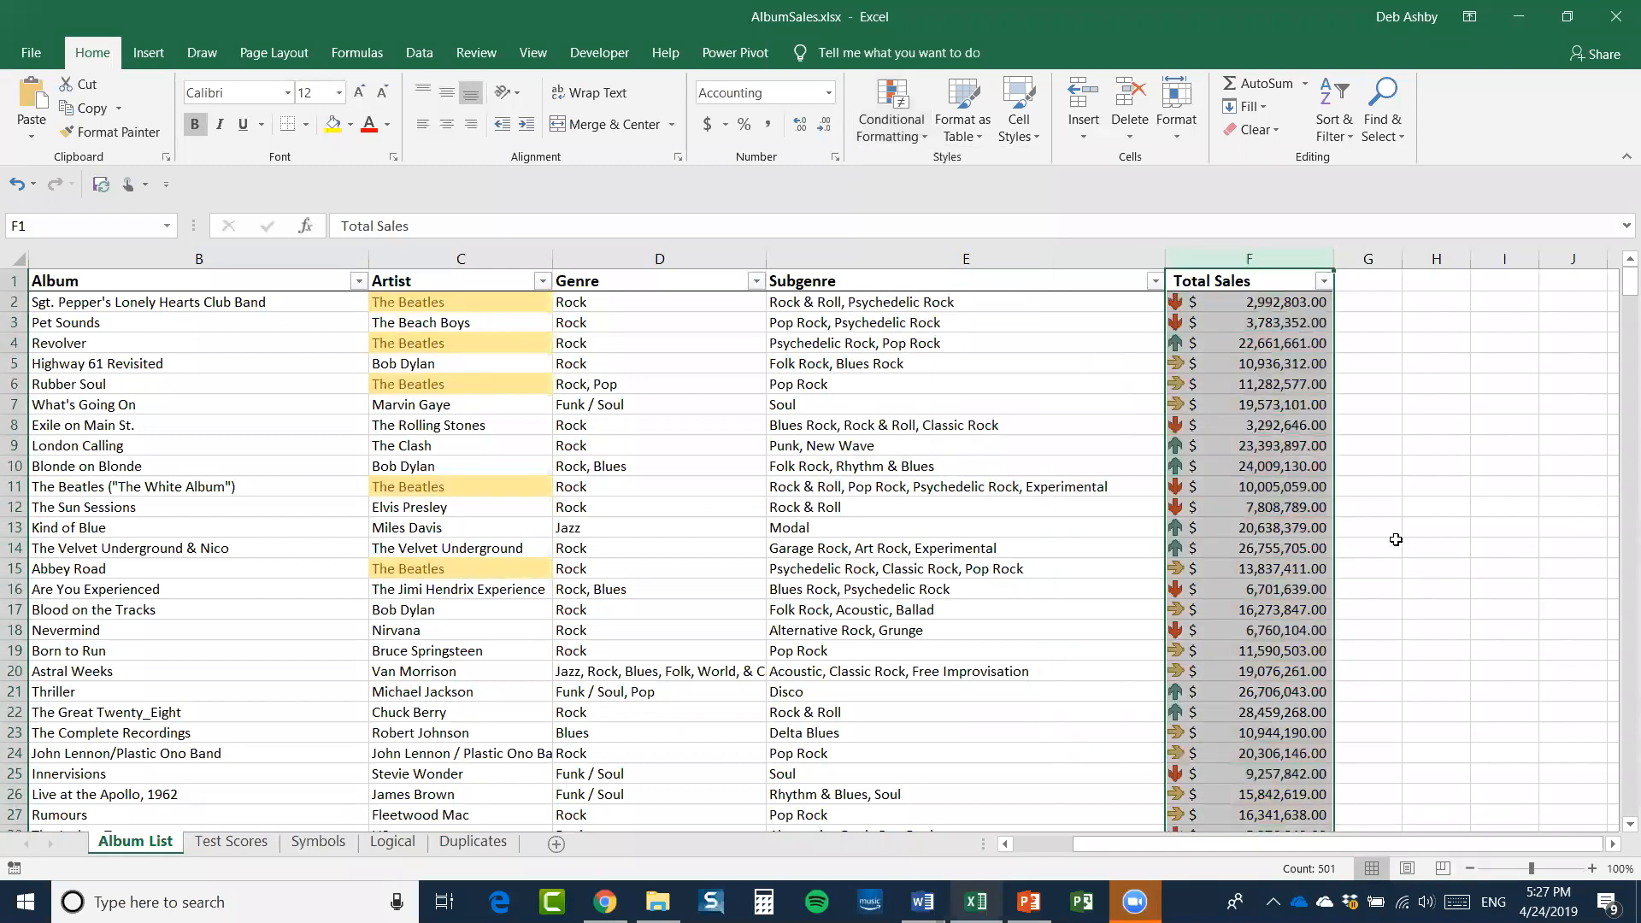
{"action": "left_click", "coordinate": [1240, 304]}
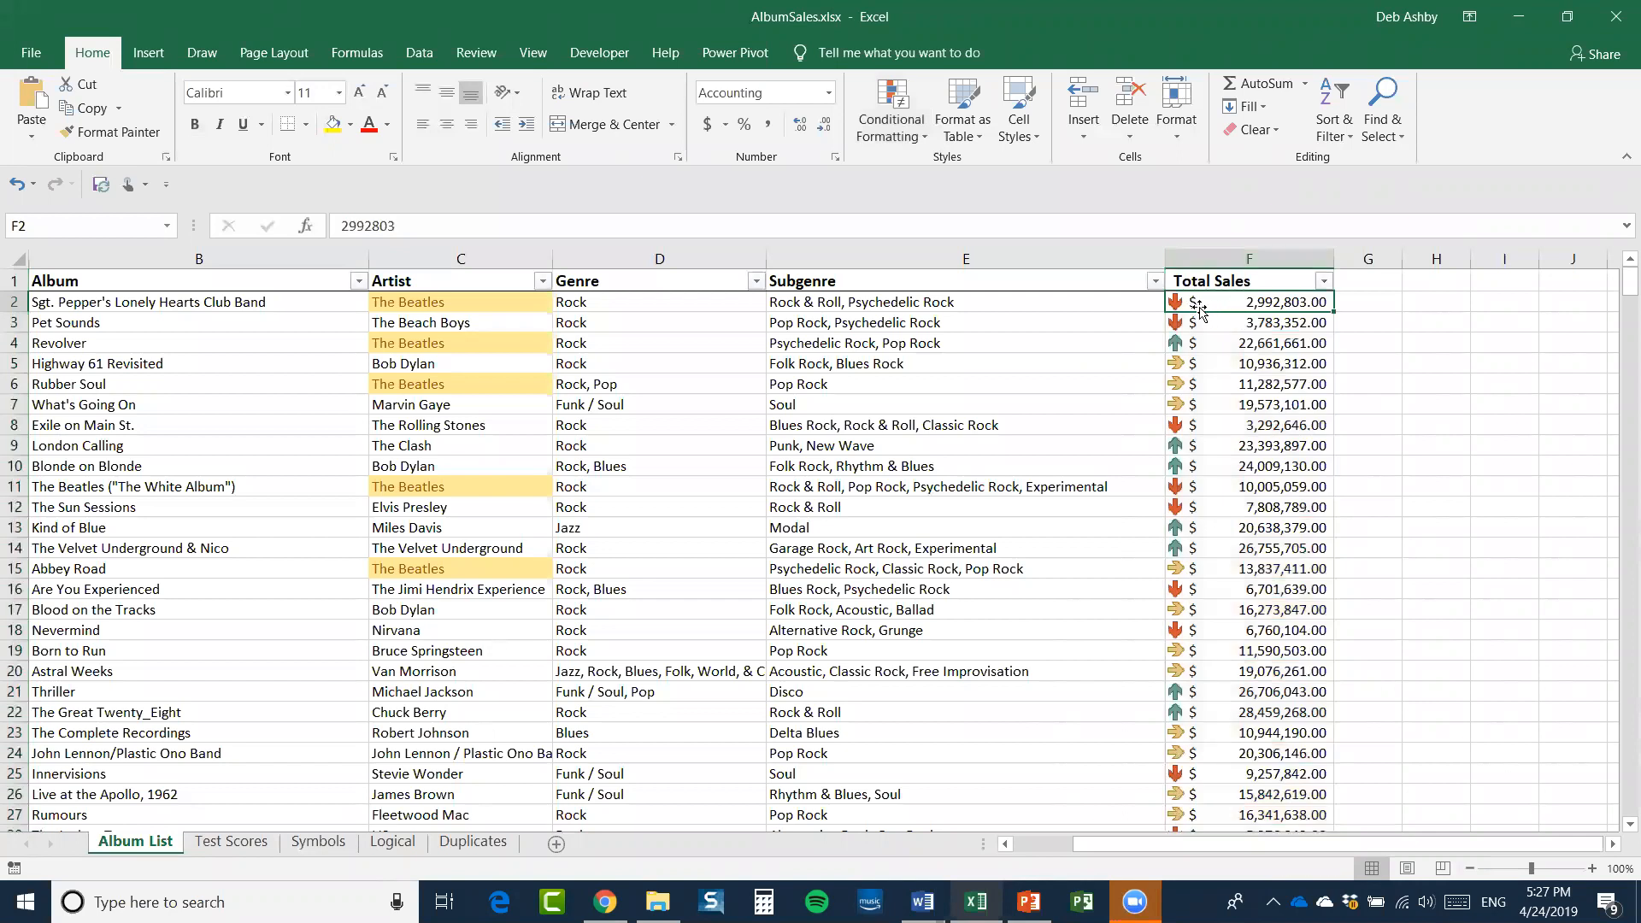
Open the Total Sales column's icon set rule for editing to examine its arrow thresholds
{"action": "left_click", "coordinate": [1231, 258]}
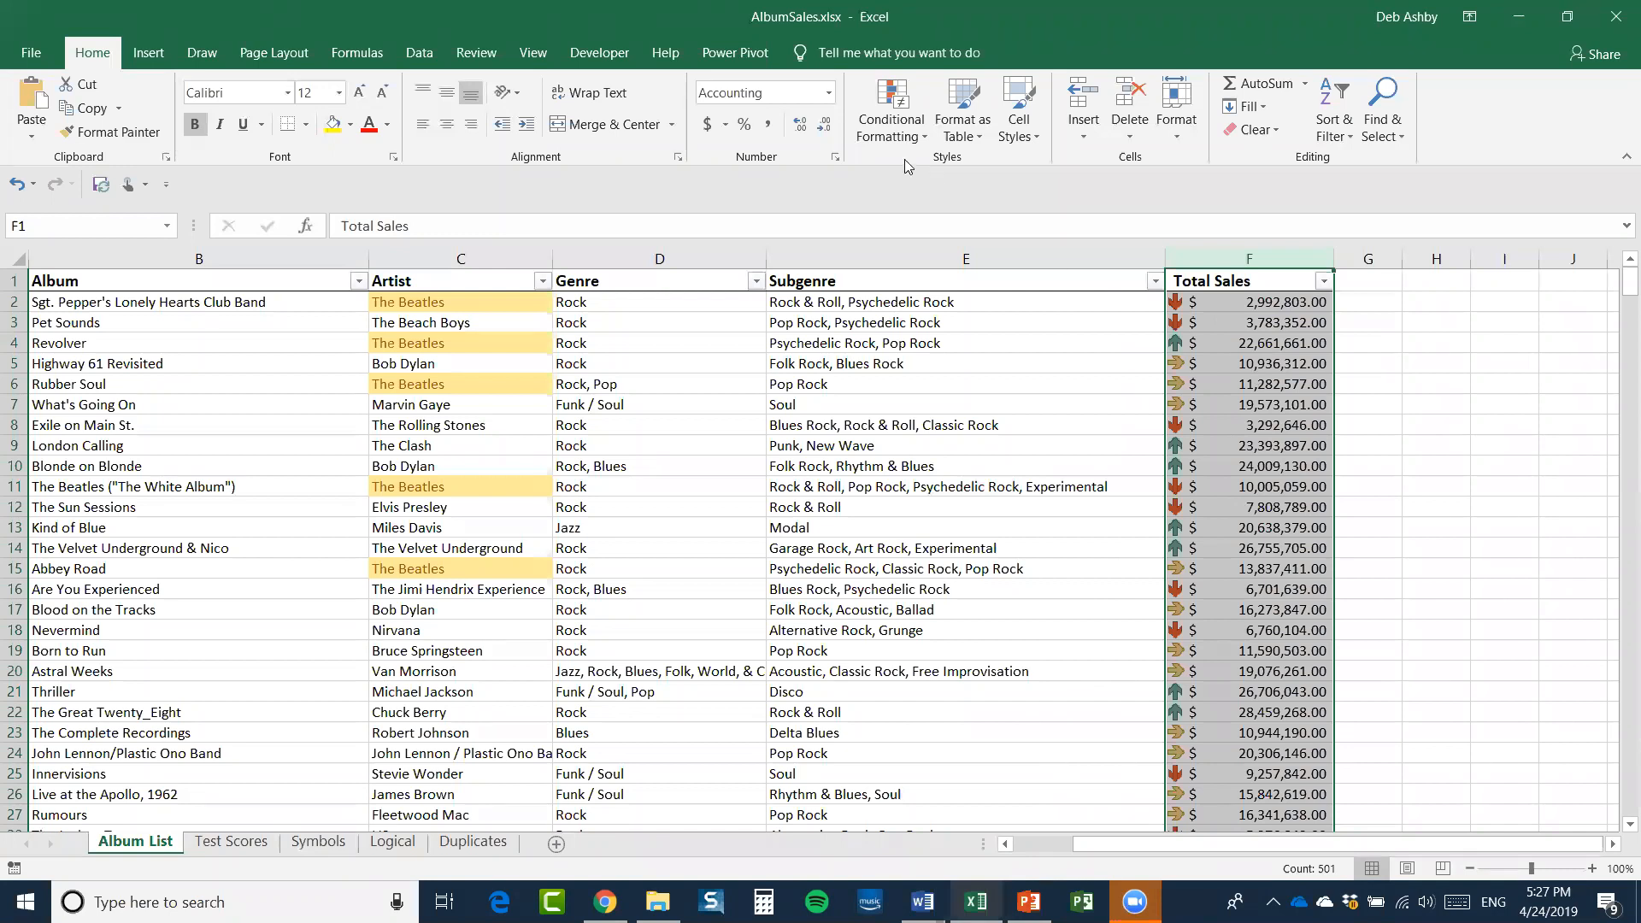
{"action": "left_click", "coordinate": [909, 133]}
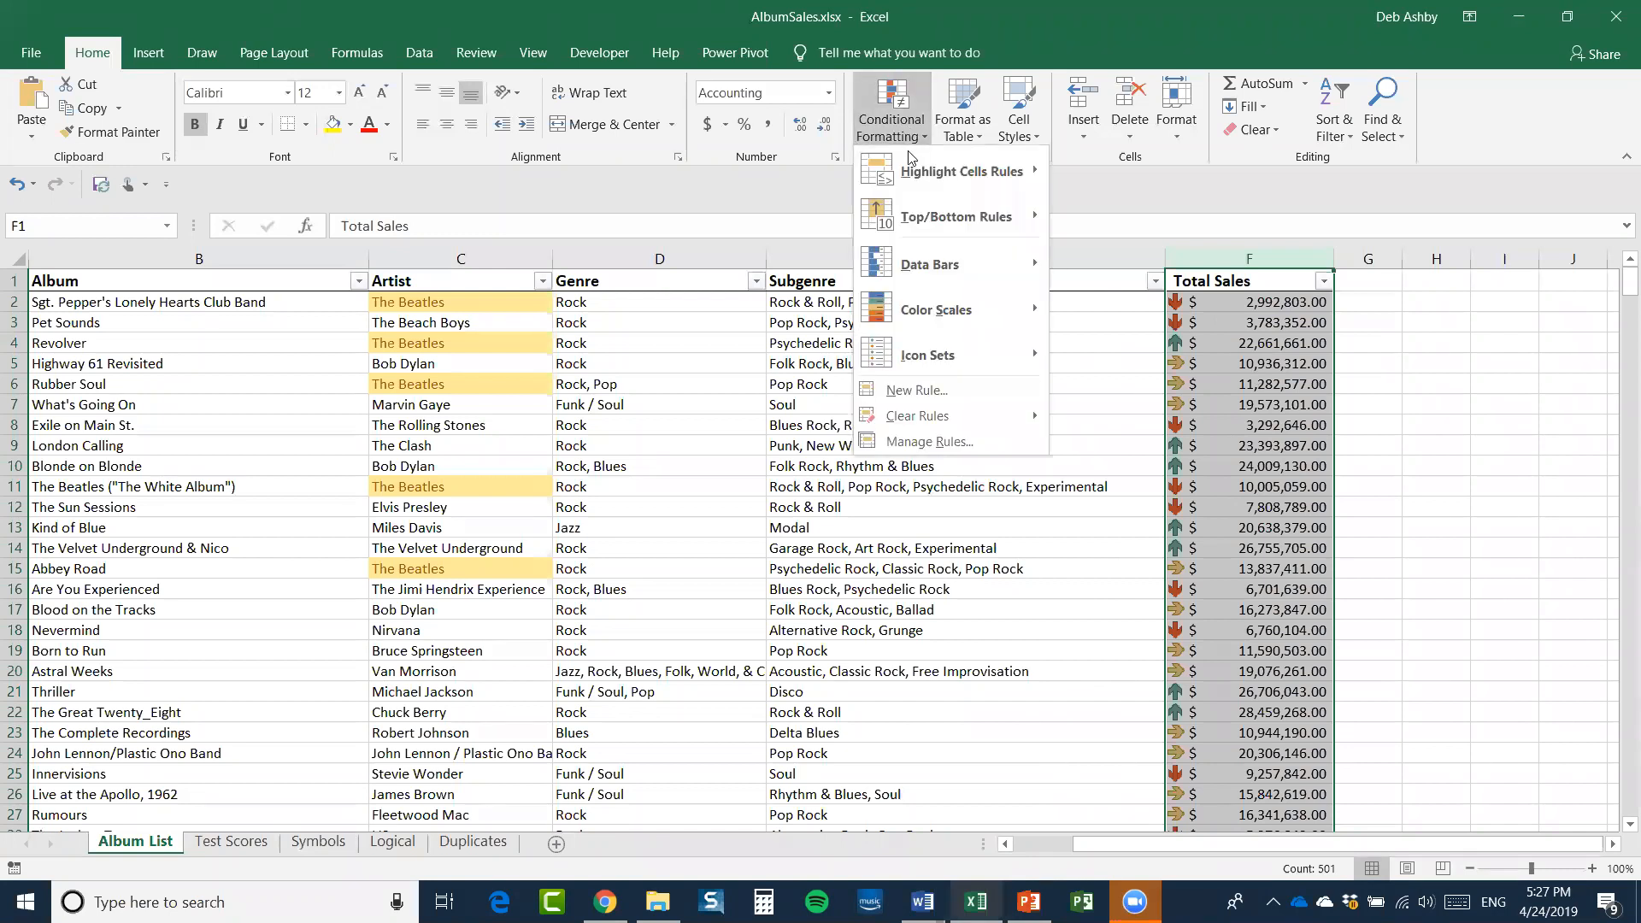
{"action": "left_click", "coordinate": [910, 442]}
{"action": "left_click", "coordinate": [971, 300]}
{"action": "left_click", "coordinate": [979, 243]}
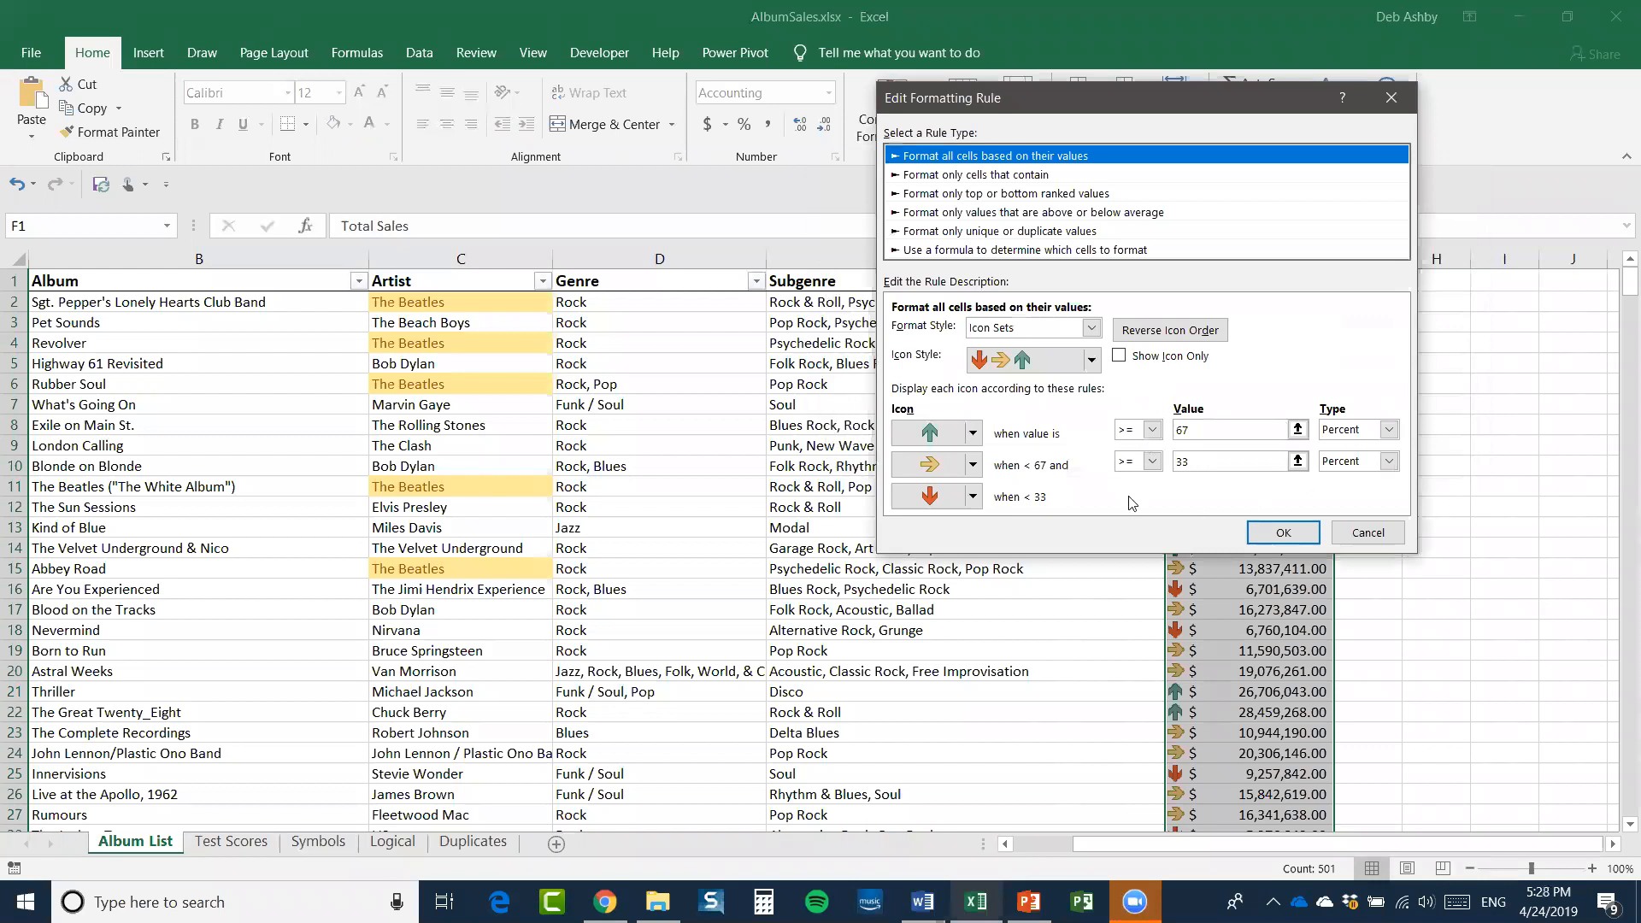
Try switching both arrow thresholds of the icon set rule to the Number type, and discard the rule edit
{"action": "left_click", "coordinate": [1389, 429]}
{"action": "left_click", "coordinate": [1342, 449]}
{"action": "left_click", "coordinate": [1389, 461]}
{"action": "left_click", "coordinate": [1341, 480]}
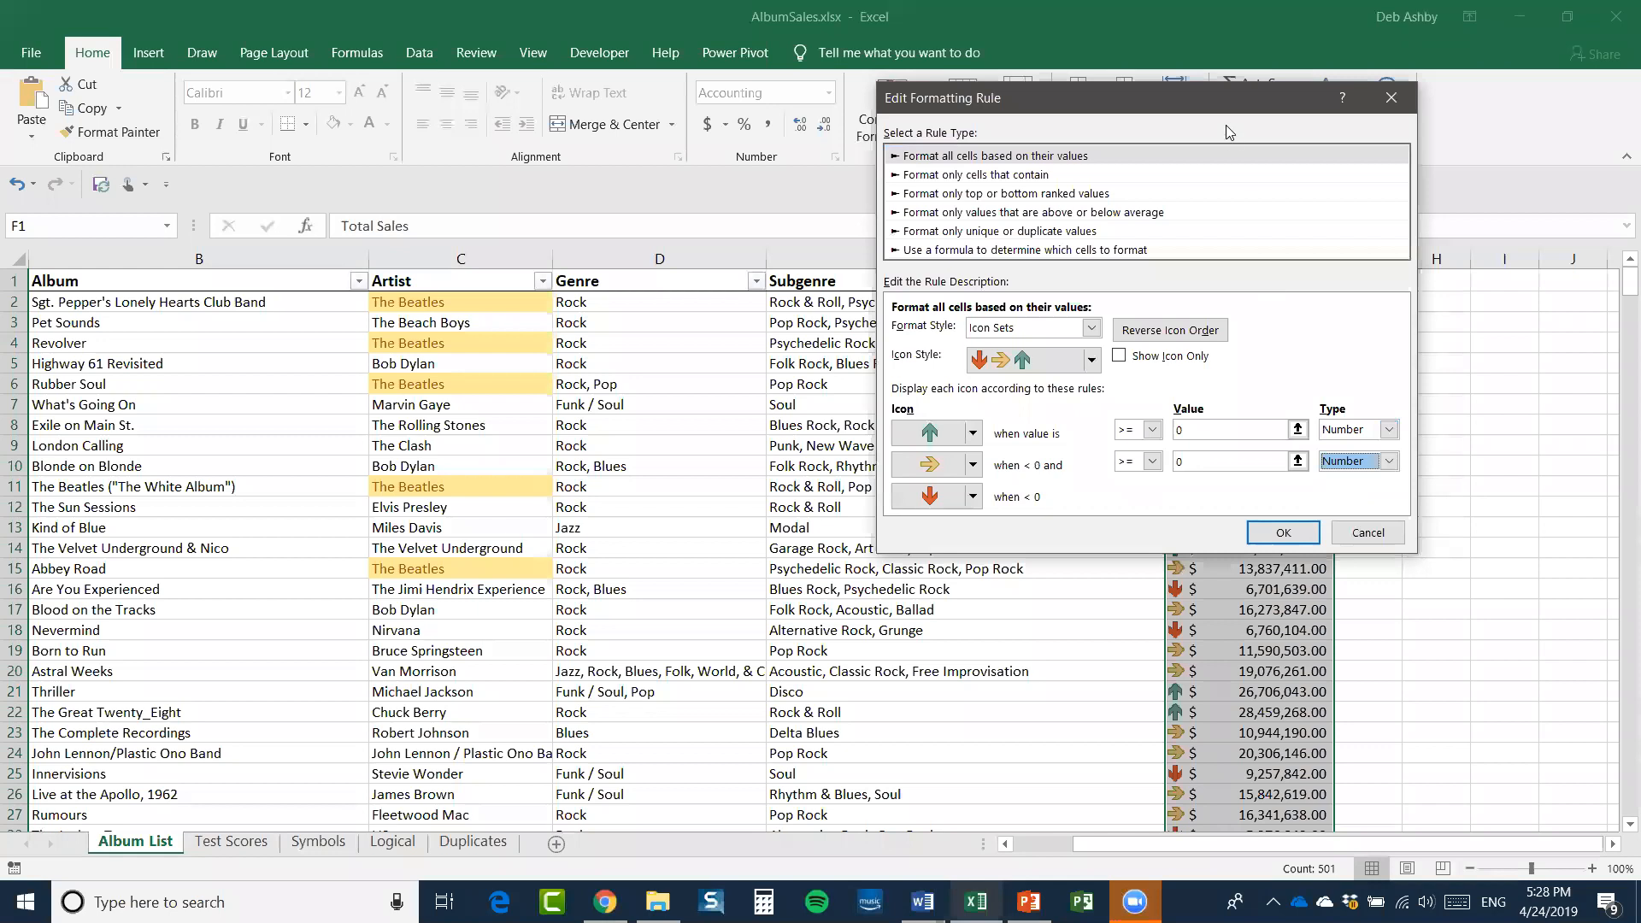
{"action": "left_click_drag", "start_coordinate": [1216, 111], "coordinate": [617, 141]}
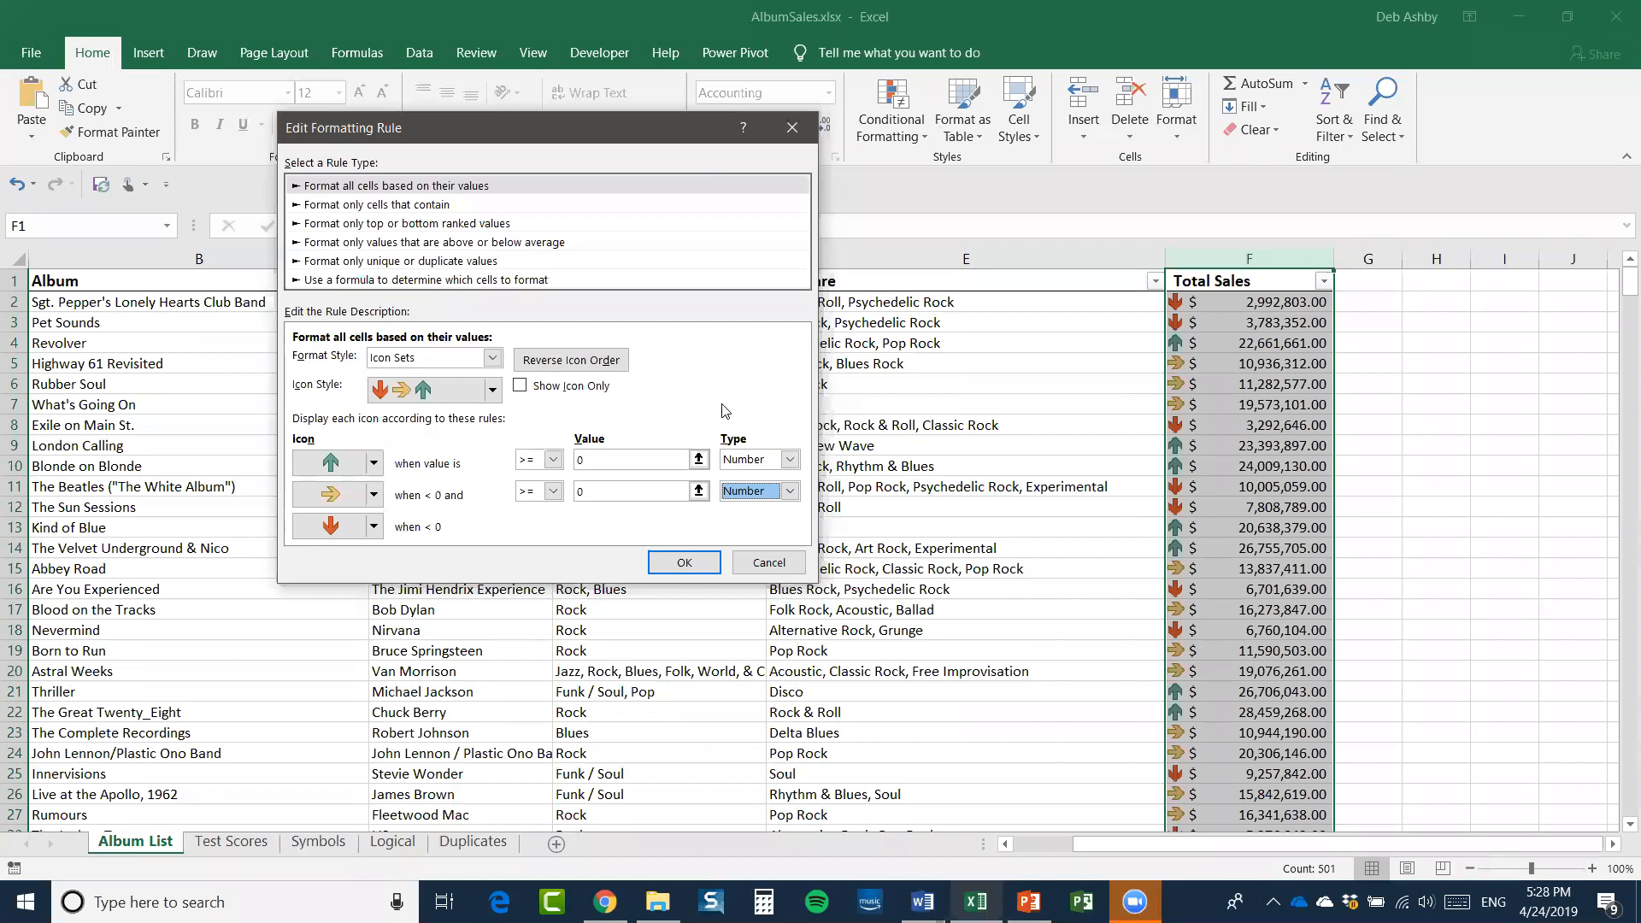
{"action": "left_click", "coordinate": [767, 567]}
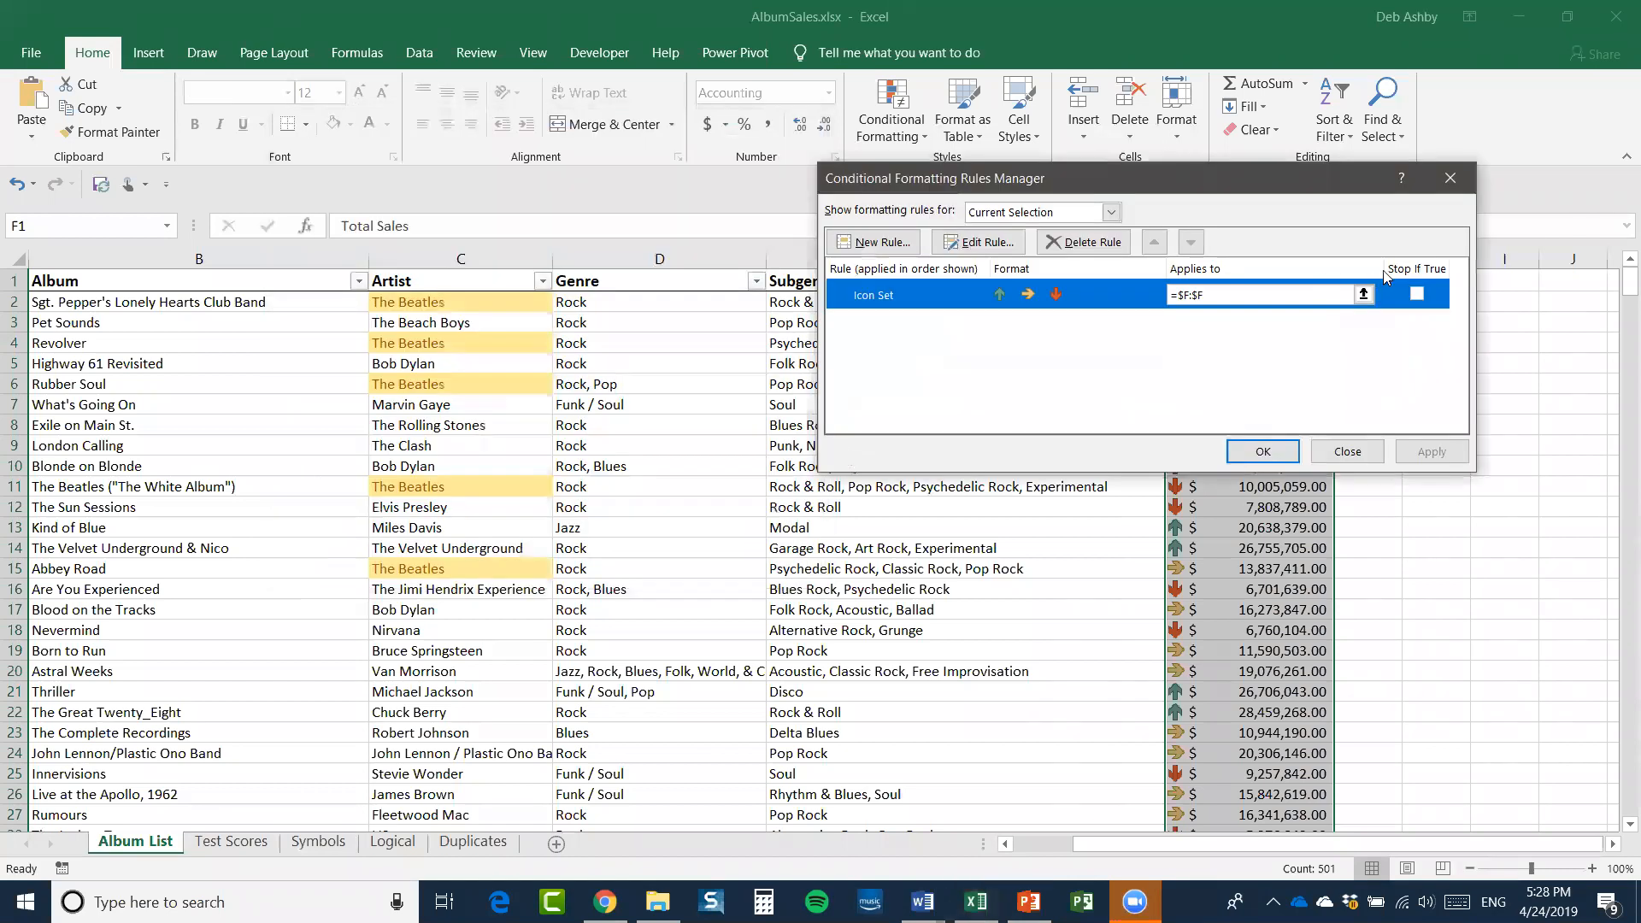
Close the rules manager and examine the nested IF formula with CHAR symbols in cell F4 of the Symbols sheet
{"action": "left_click", "coordinate": [1359, 449]}
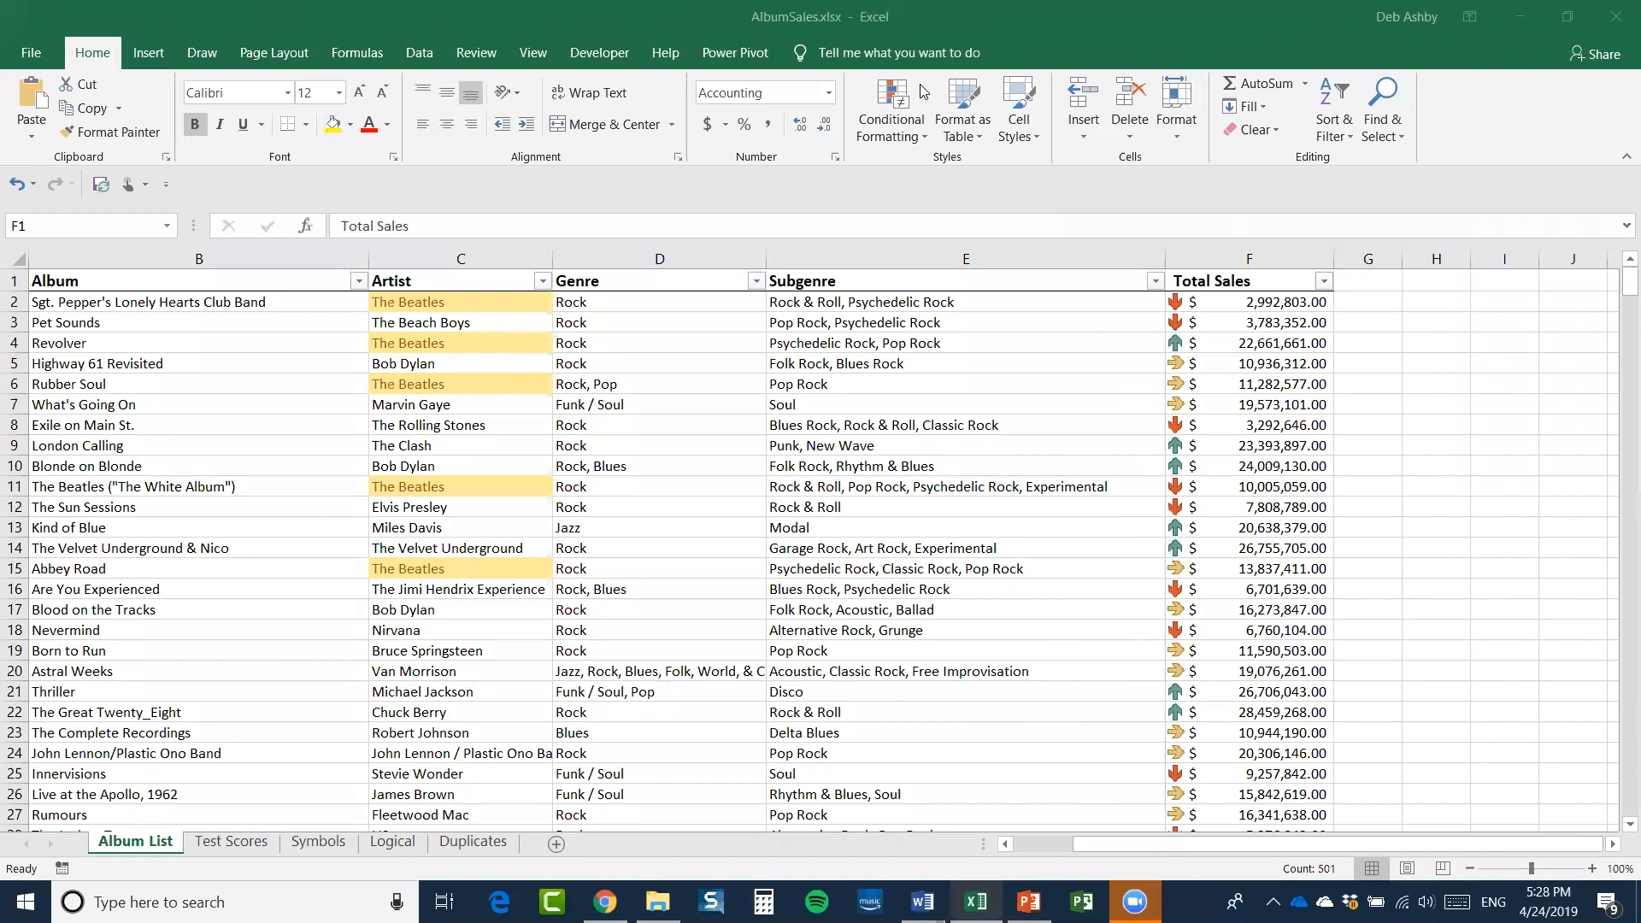
{"action": "left_click", "coordinate": [323, 843]}
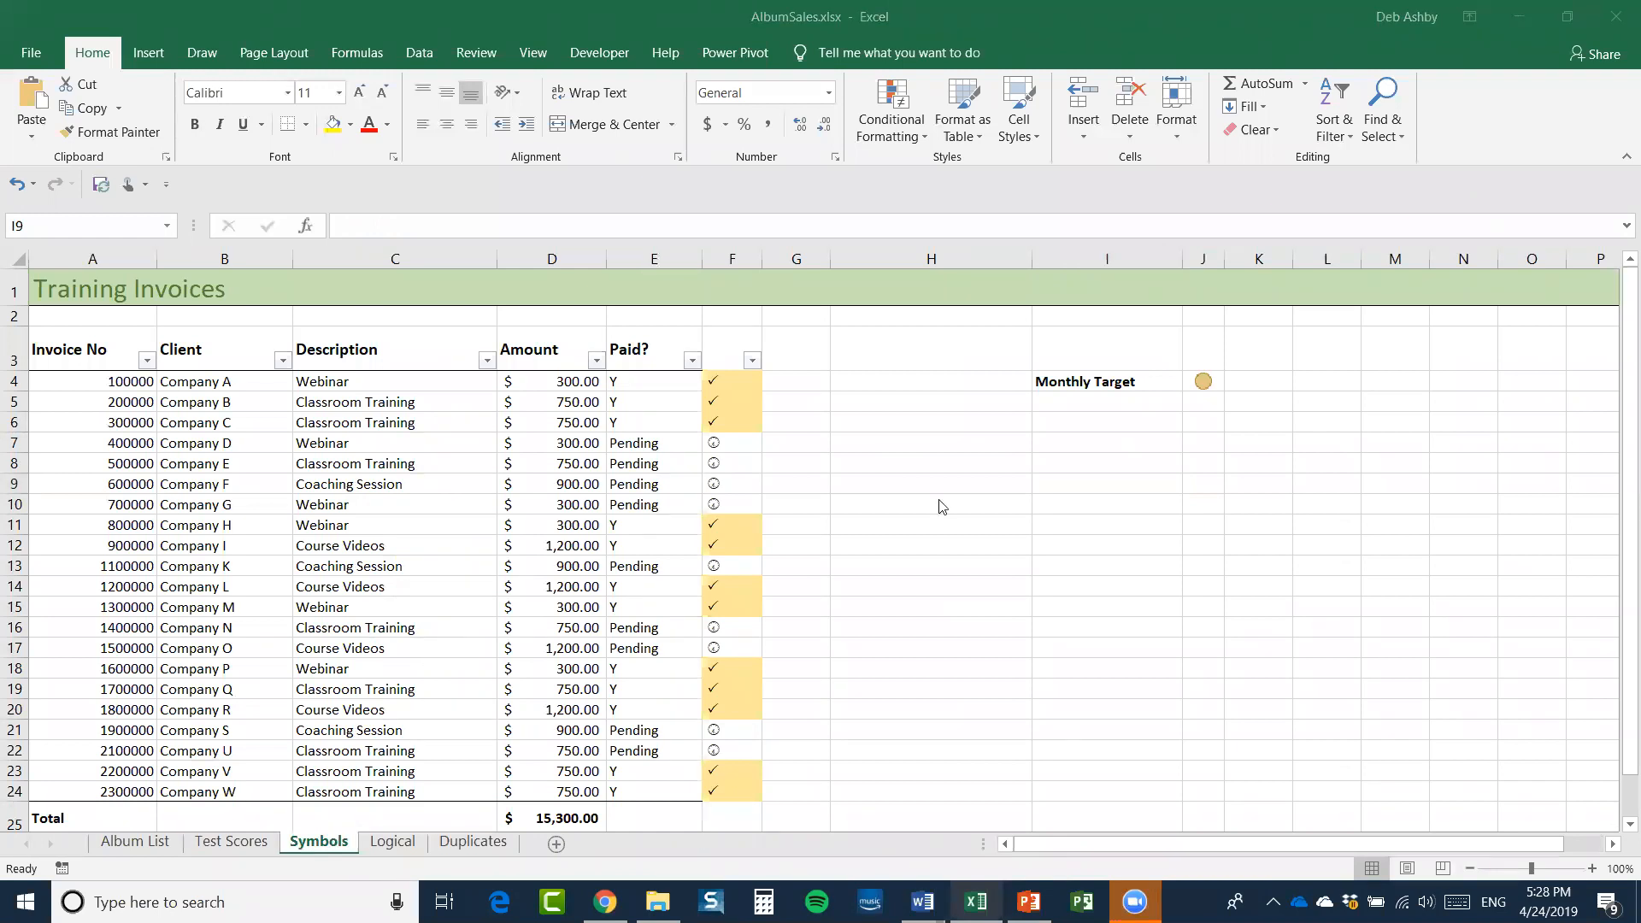
{"action": "left_click", "coordinate": [90, 260]}
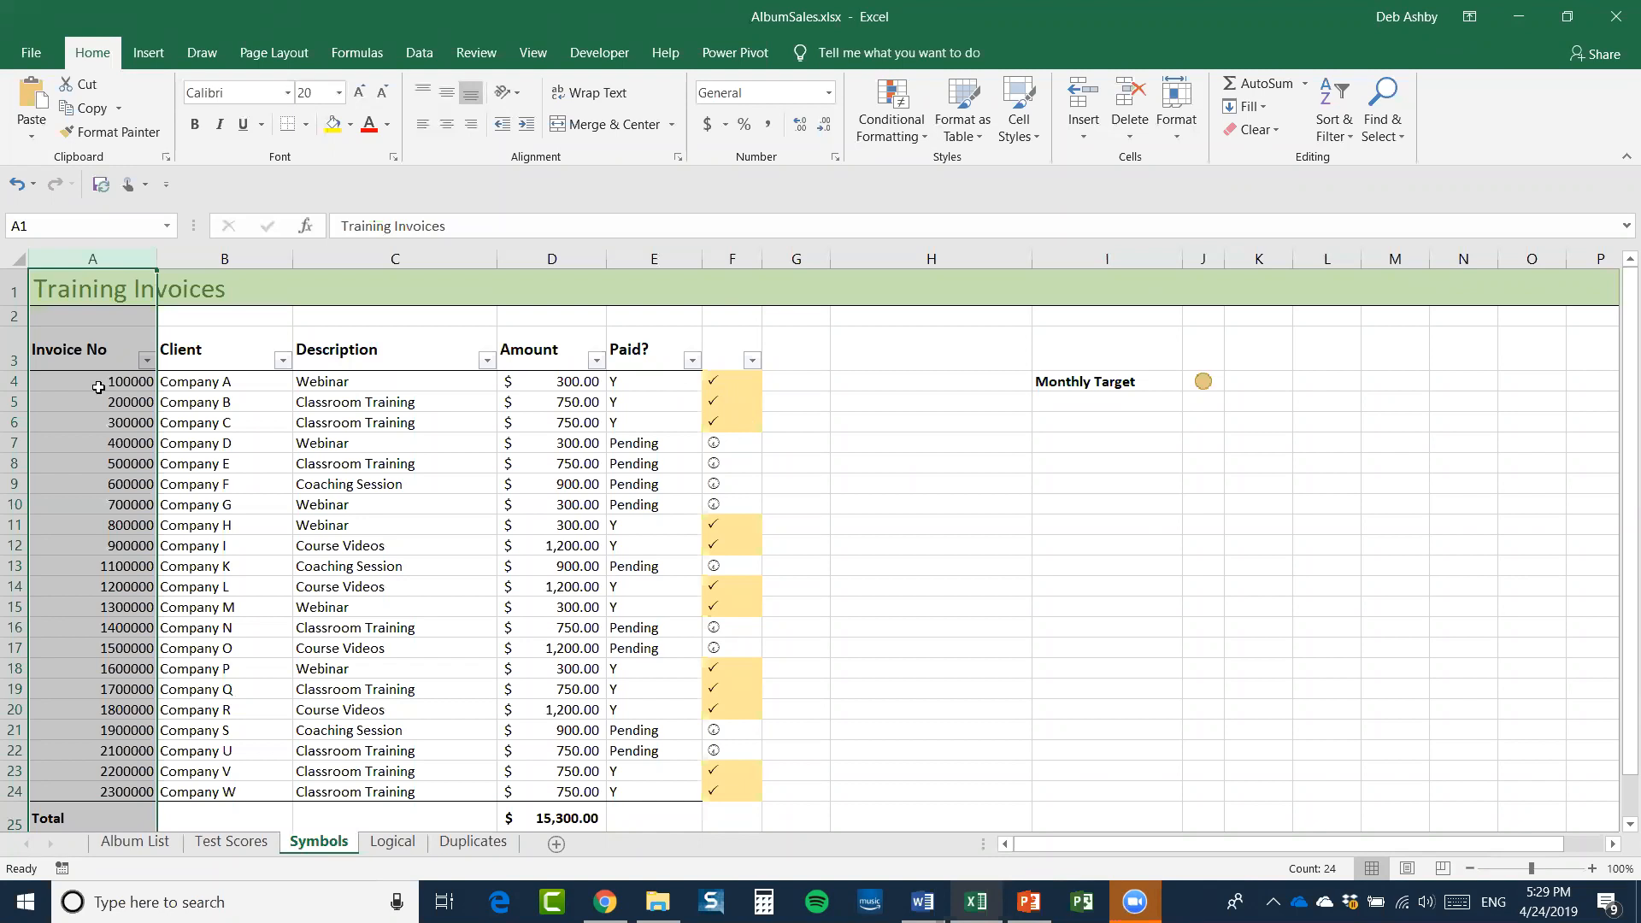
{"action": "left_click", "coordinate": [723, 381]}
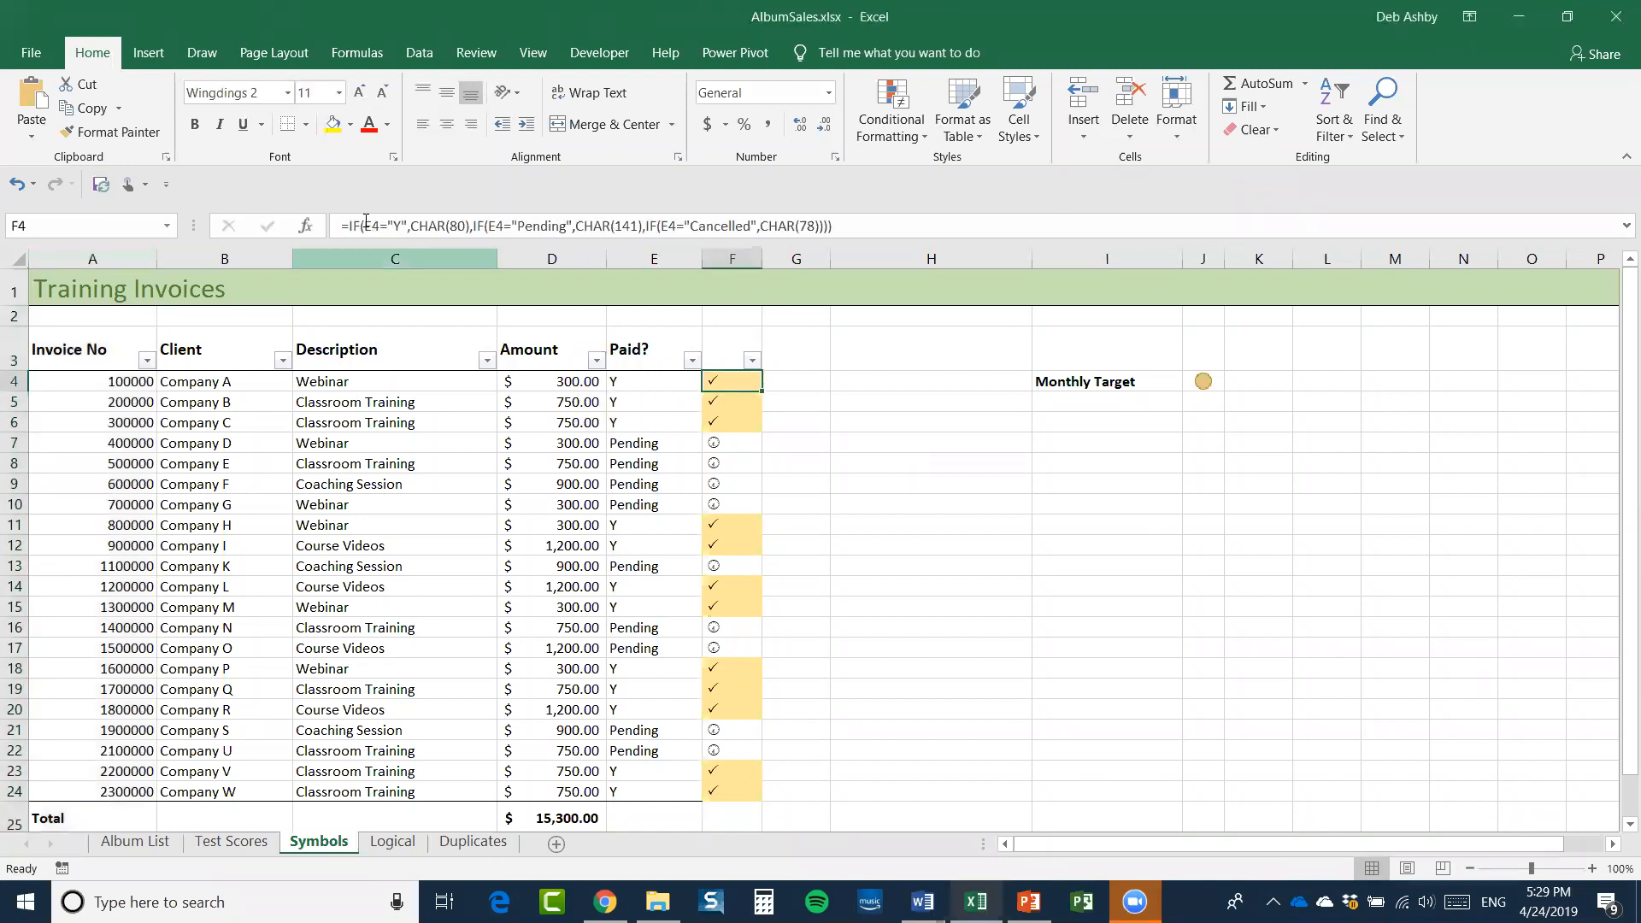
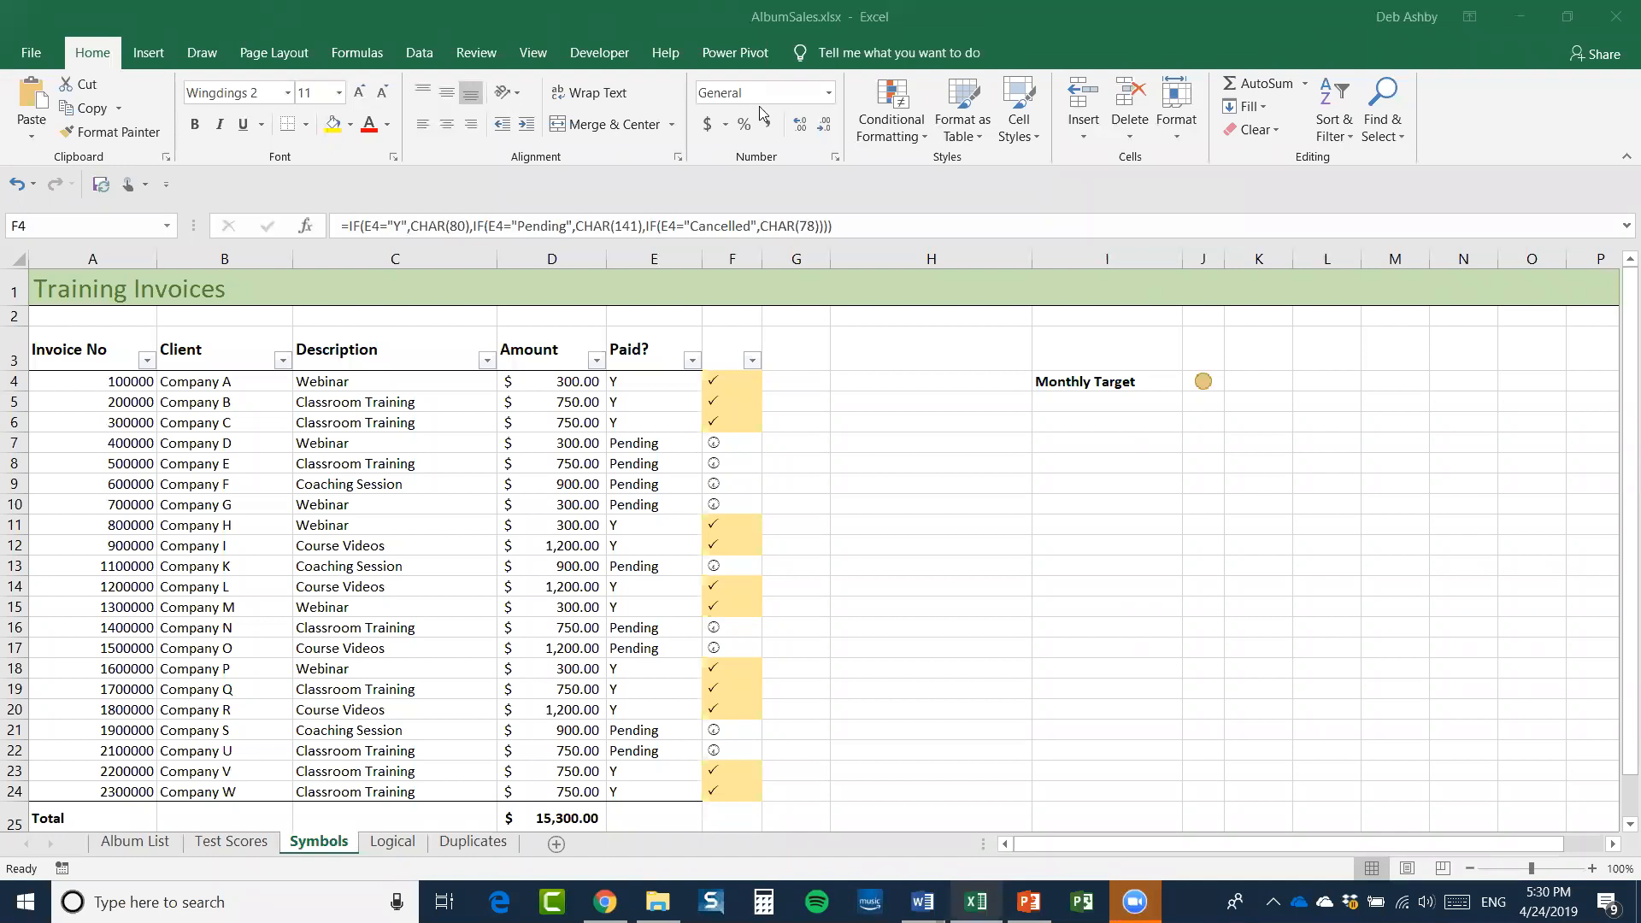
Examine the formula-based option for a new conditional formatting rule on cell F4, and cancel without creating a rule
{"action": "left_click", "coordinate": [891, 124]}
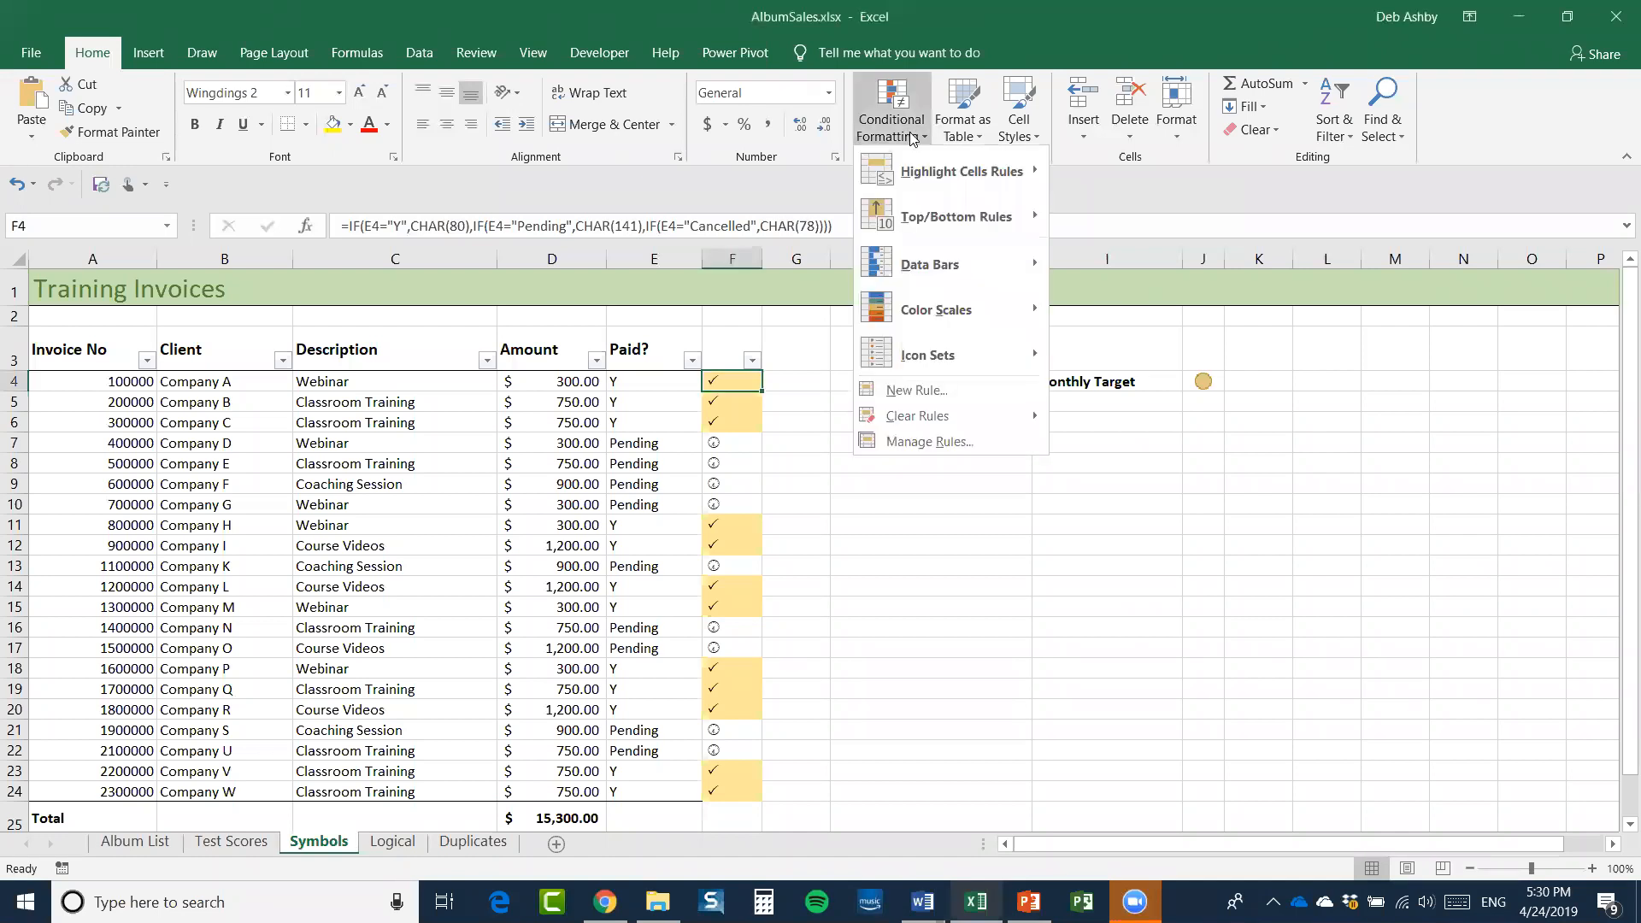
{"action": "left_click", "coordinate": [913, 388]}
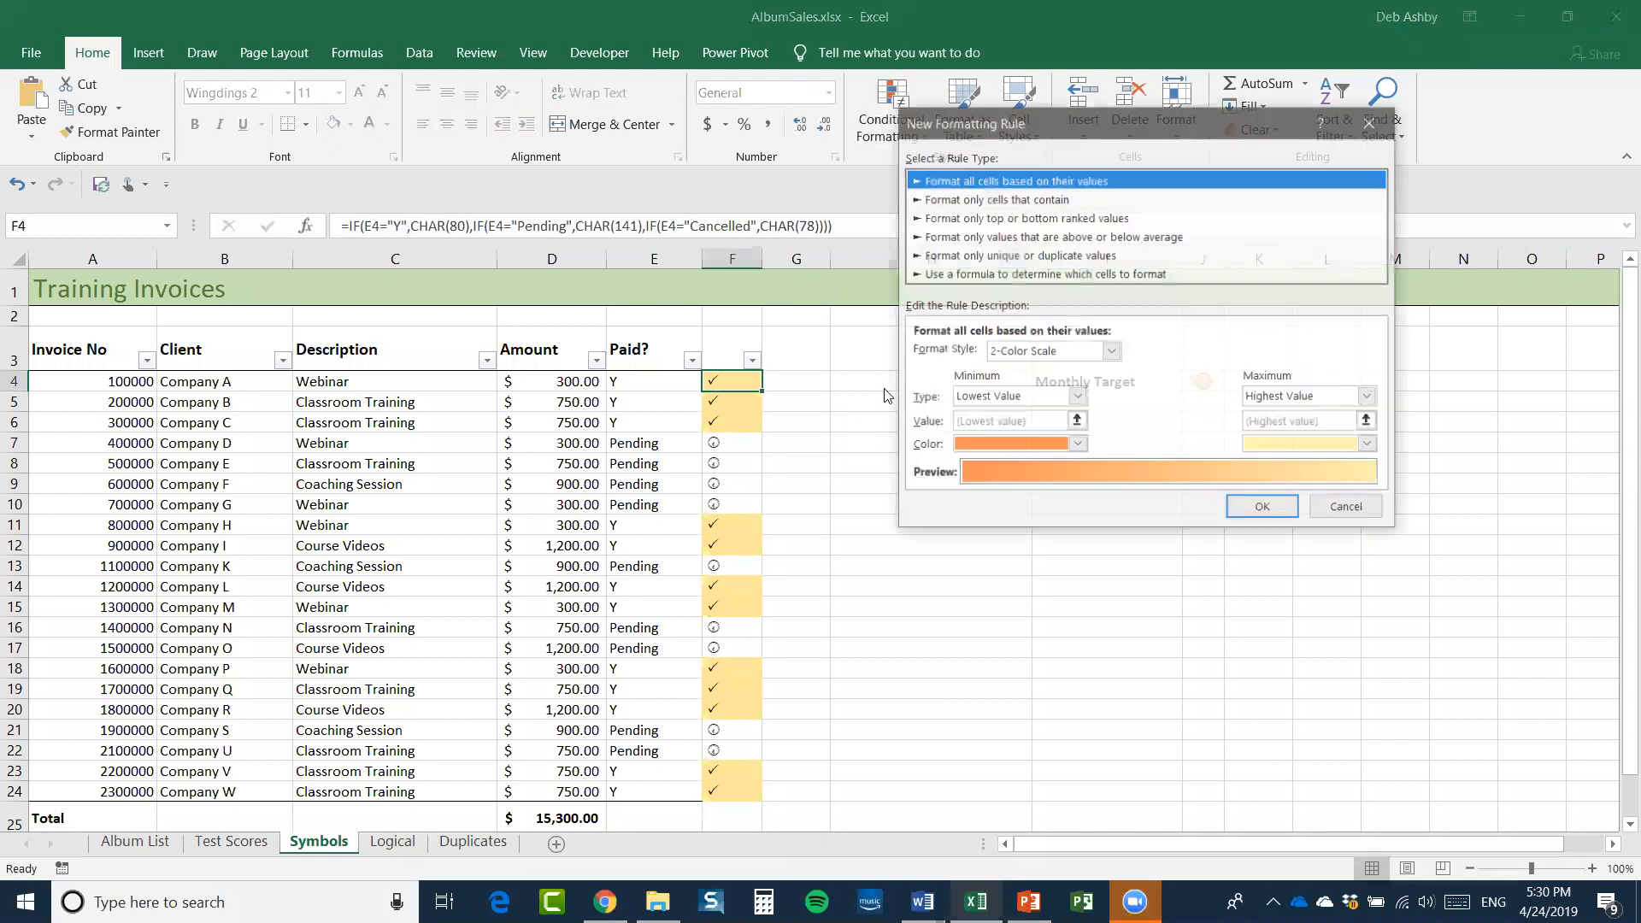
{"action": "left_click", "coordinate": [966, 276]}
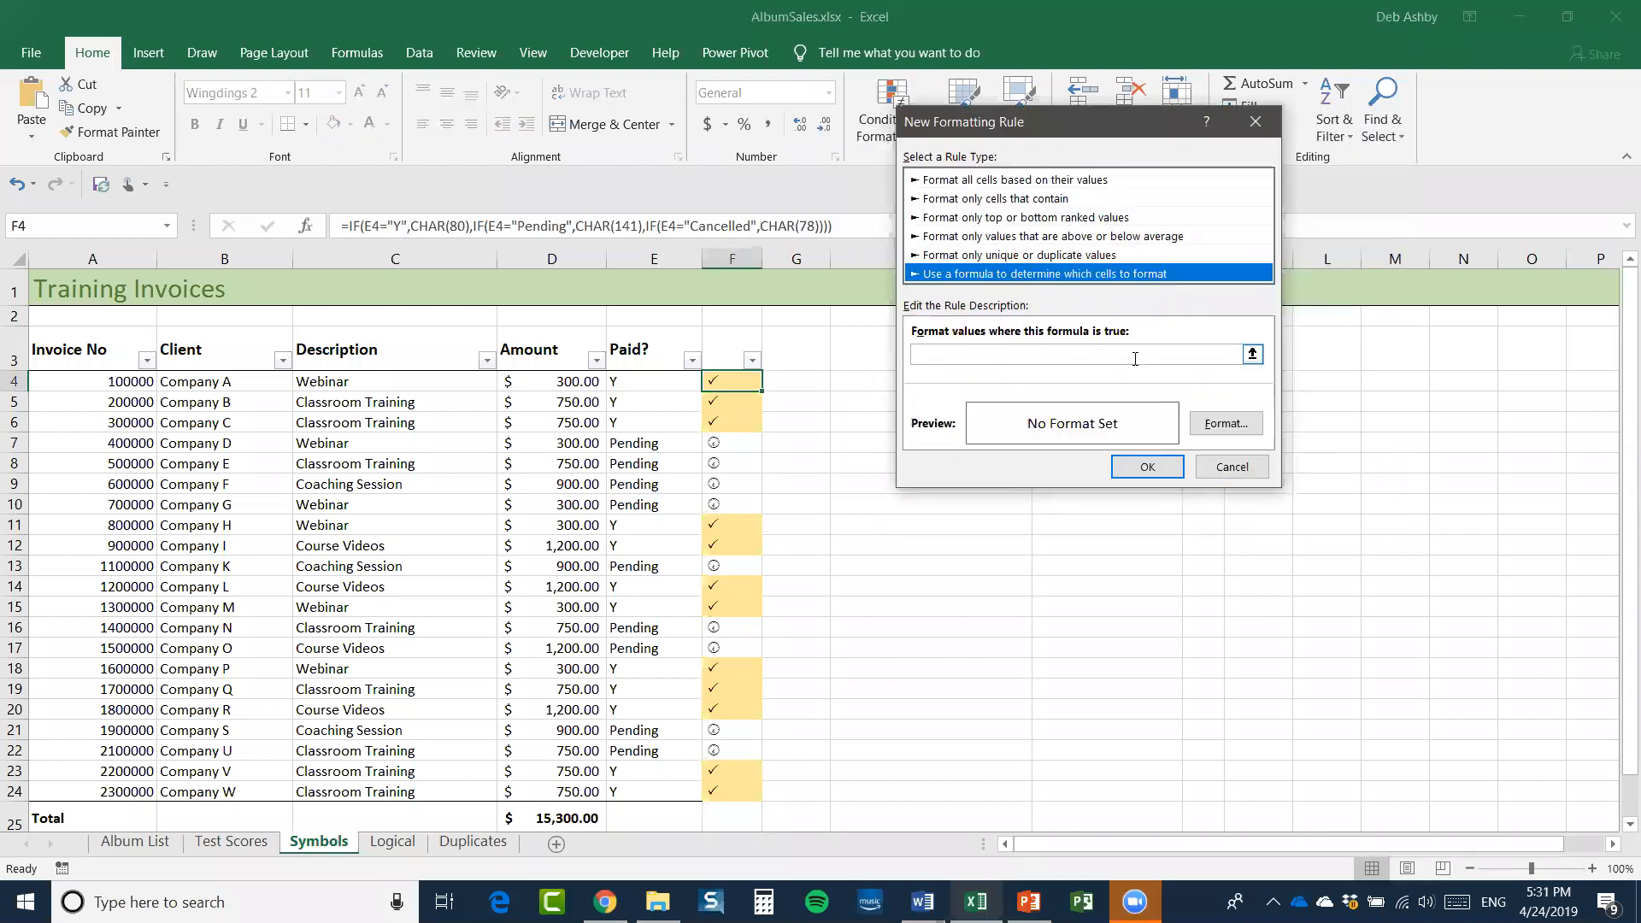
{"action": "left_click", "coordinate": [1227, 468]}
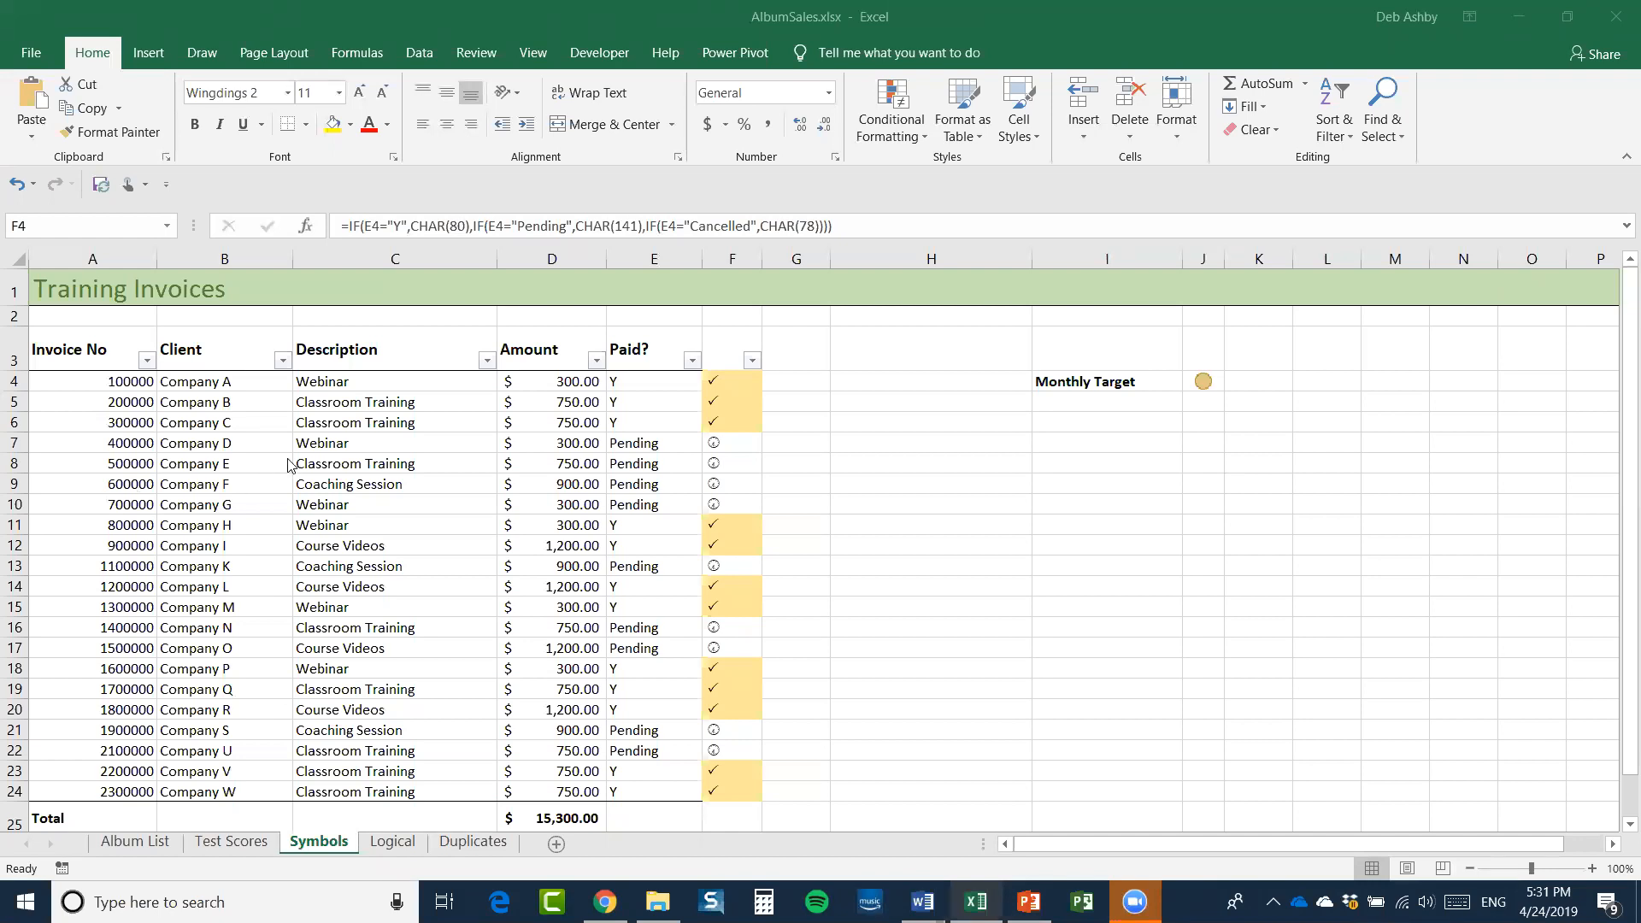
Open a blank formula-based formatting rule for cell C7 of the invoice table to view its formula entry, and dismiss it
{"action": "left_click", "coordinate": [334, 442]}
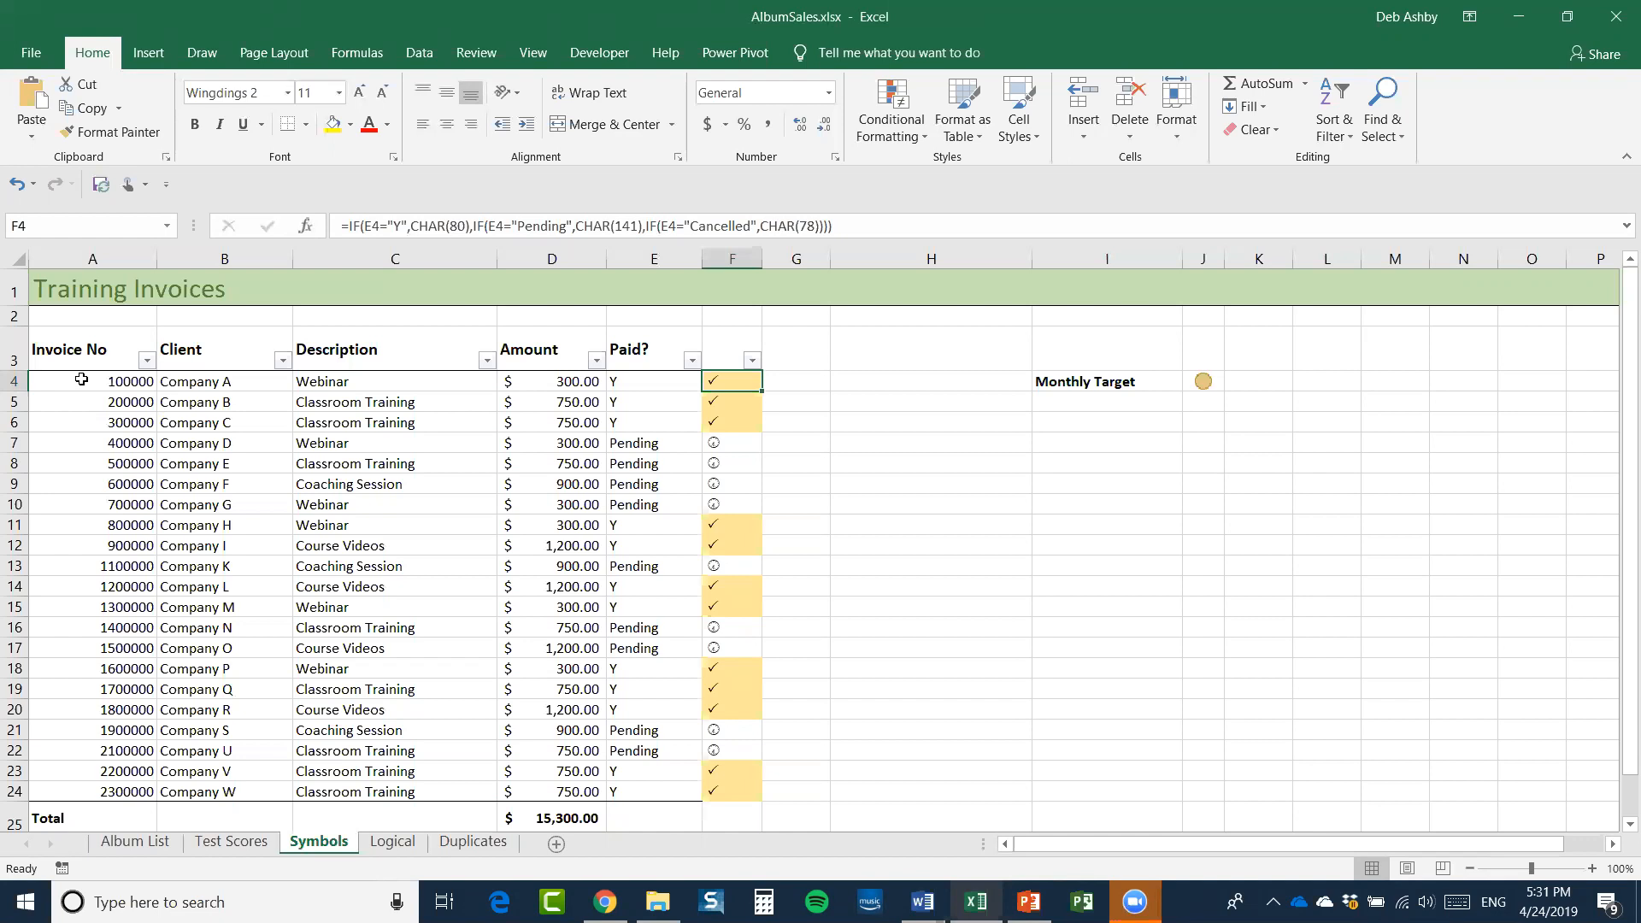
{"action": "left_click", "coordinate": [130, 403]}
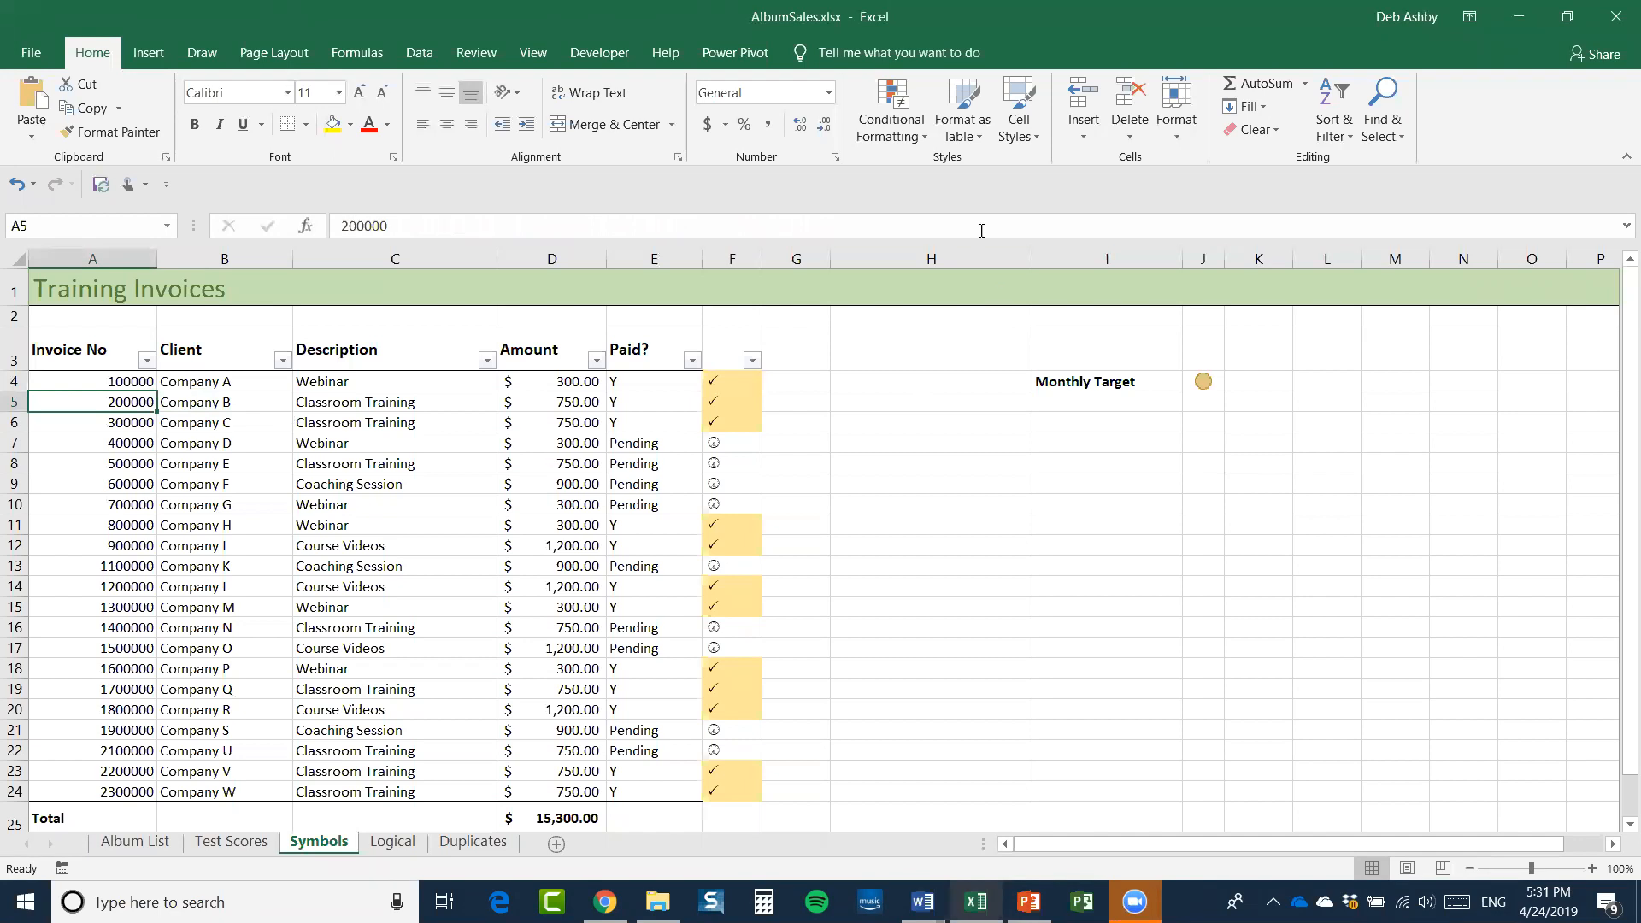
{"action": "left_click", "coordinate": [979, 135]}
{"action": "left_click", "coordinate": [228, 477]}
{"action": "left_click", "coordinate": [368, 446]}
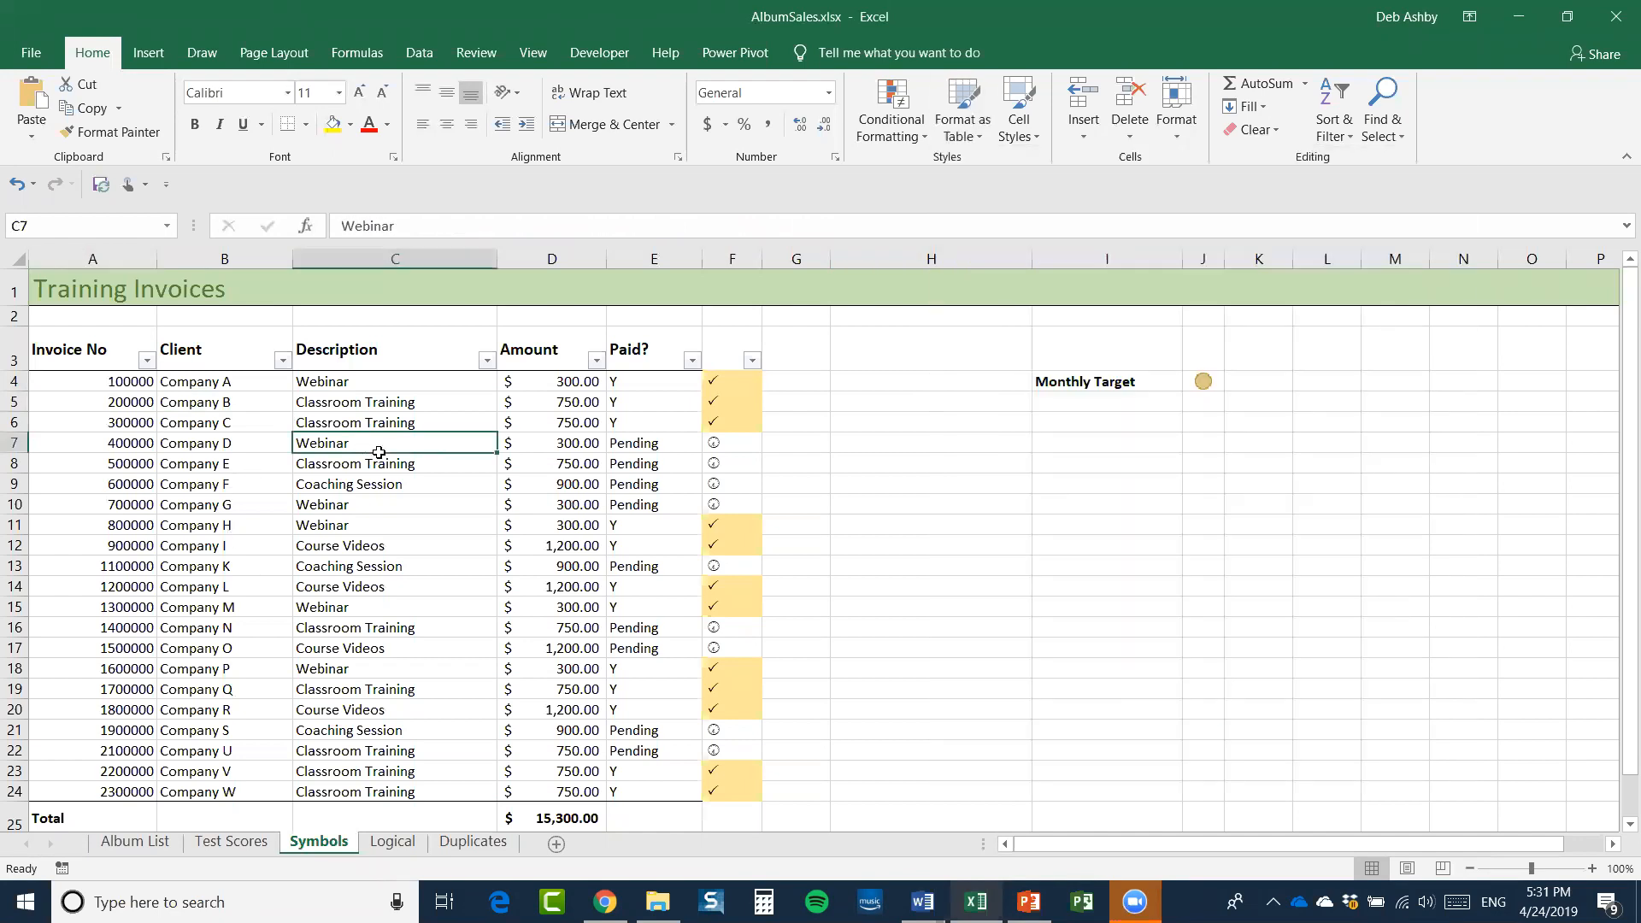
{"action": "left_click", "coordinate": [895, 135]}
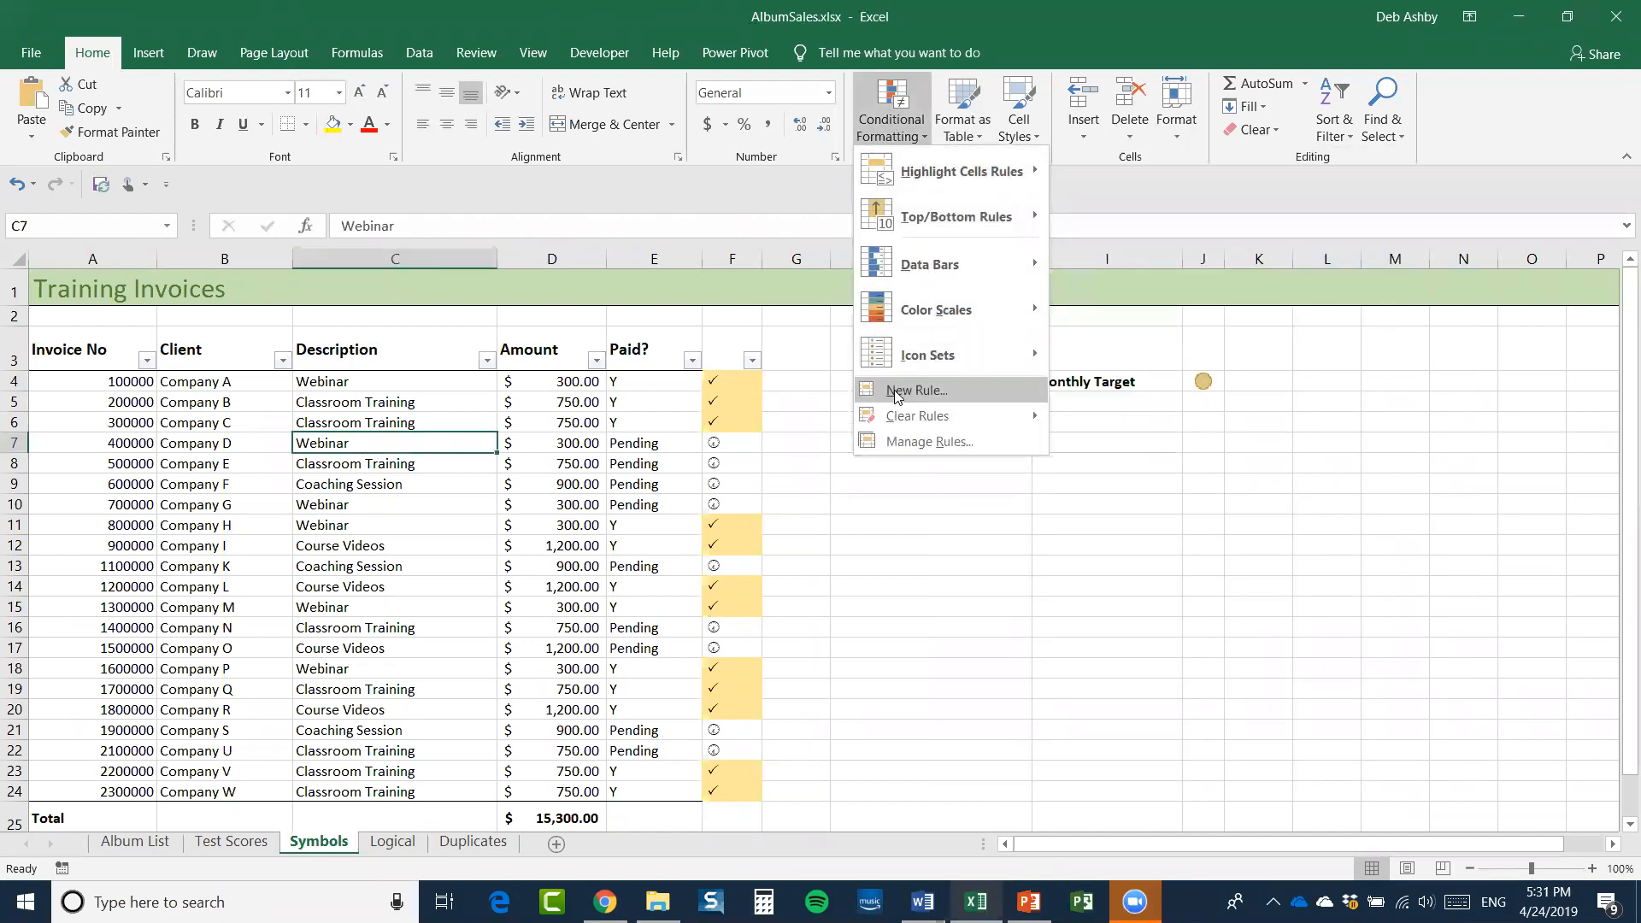
{"action": "left_click", "coordinate": [898, 381]}
{"action": "left_click", "coordinate": [939, 253]}
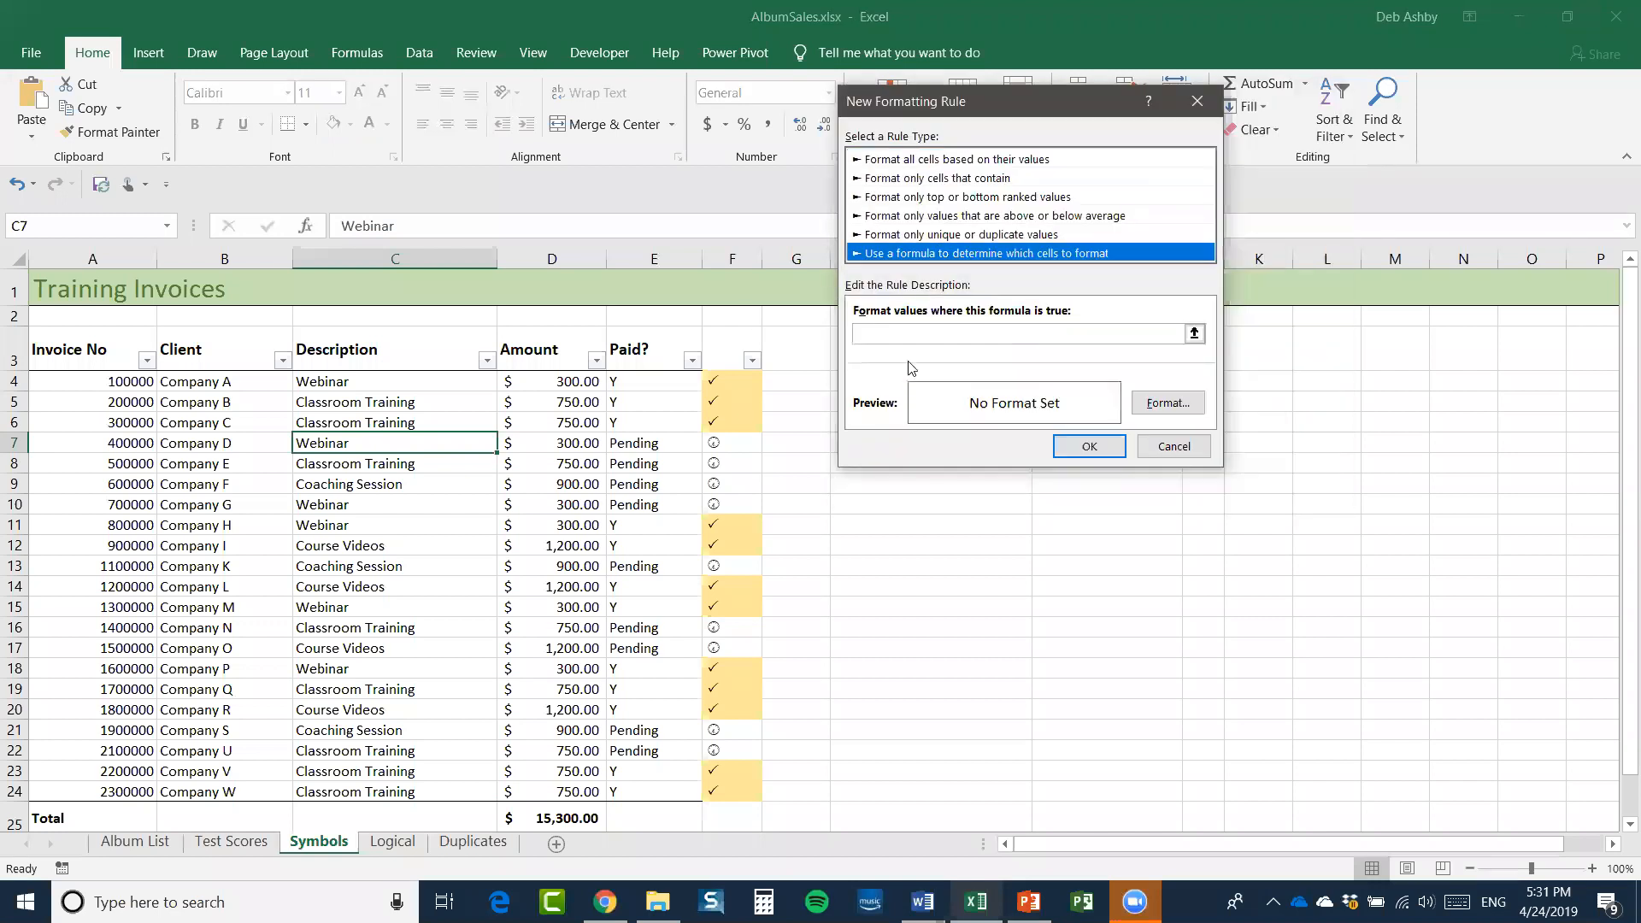
{"action": "left_click", "coordinate": [968, 342]}
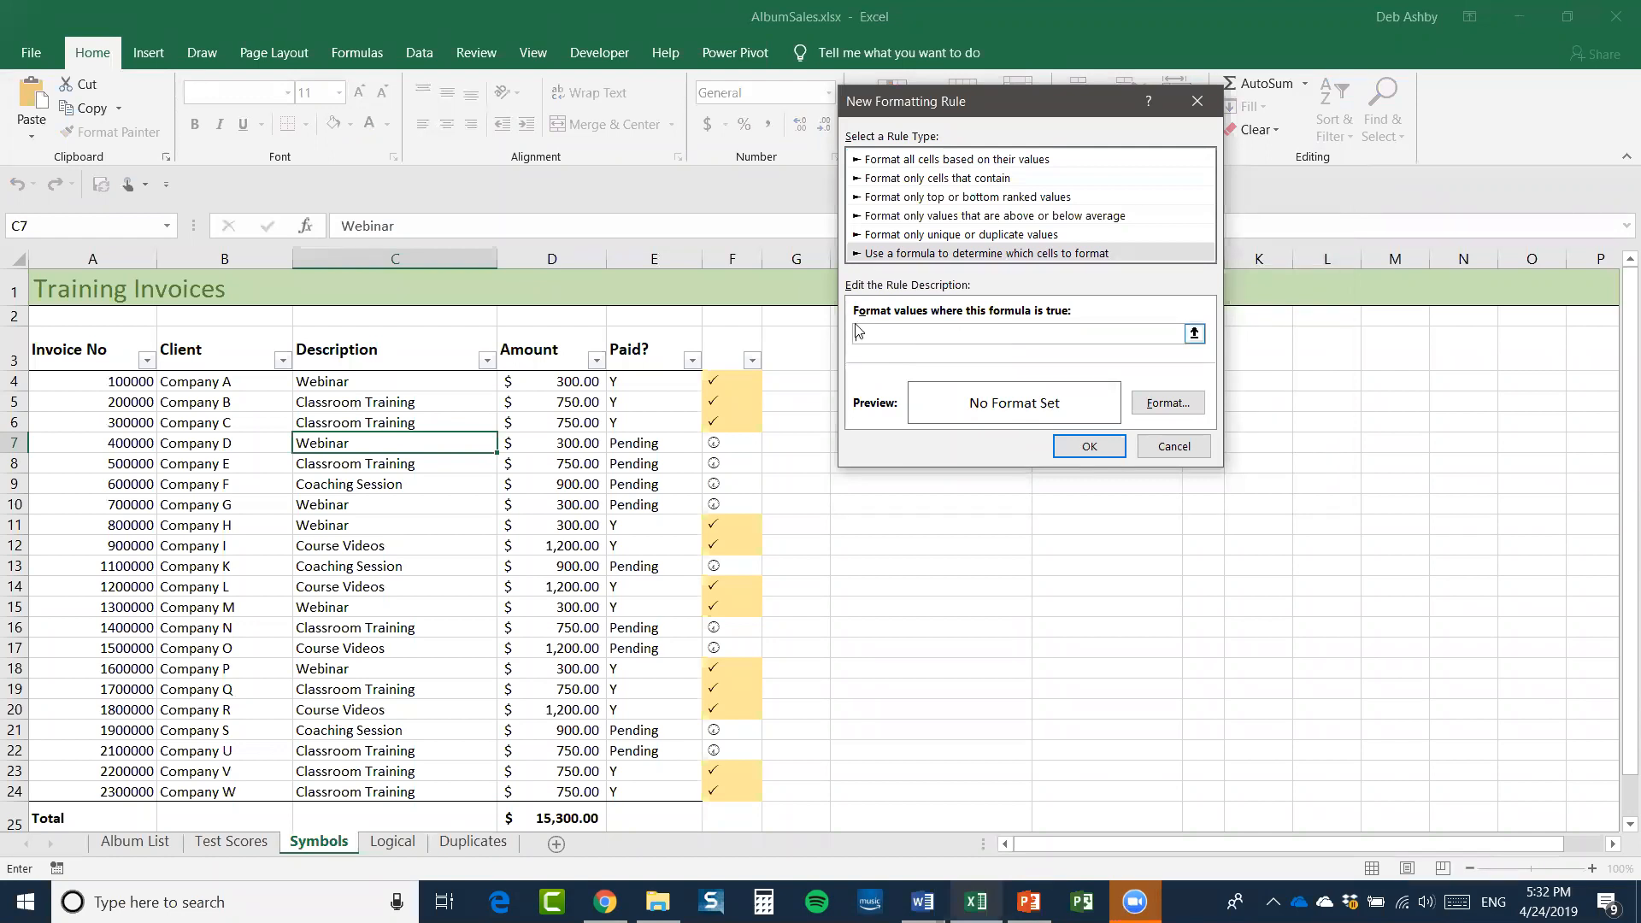
{"action": "left_click", "coordinate": [897, 334]}
{"action": "key", "text": "Escape"}
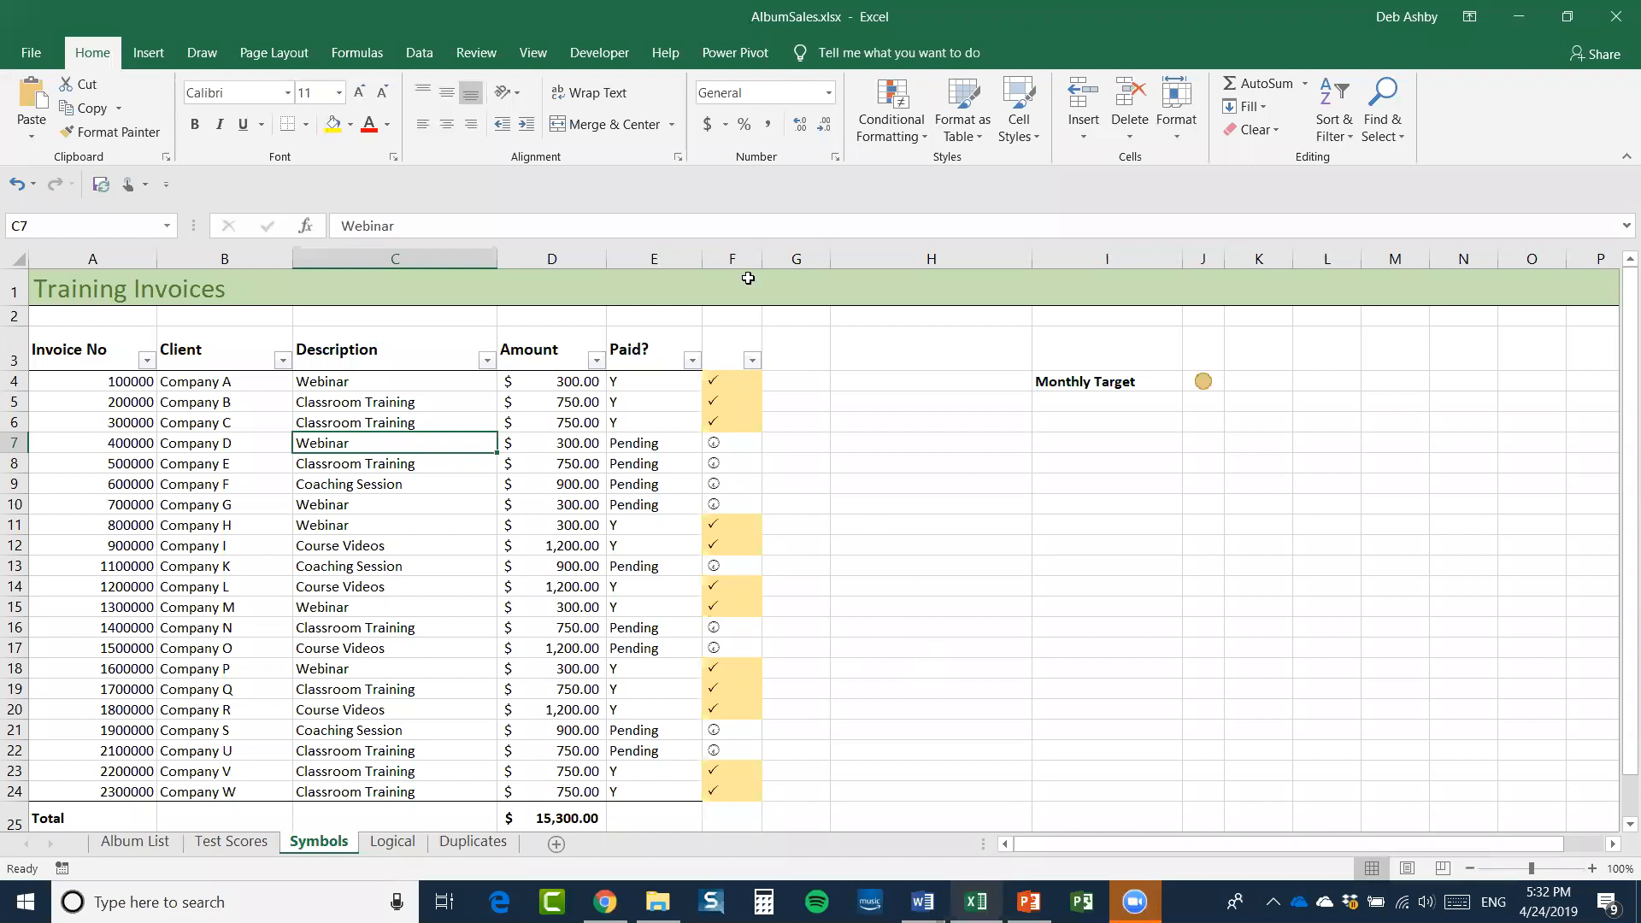
Copy the formatting of cell F6 to cell F8 on the Symbols sheet with Format Painter
{"action": "left_click", "coordinate": [649, 305]}
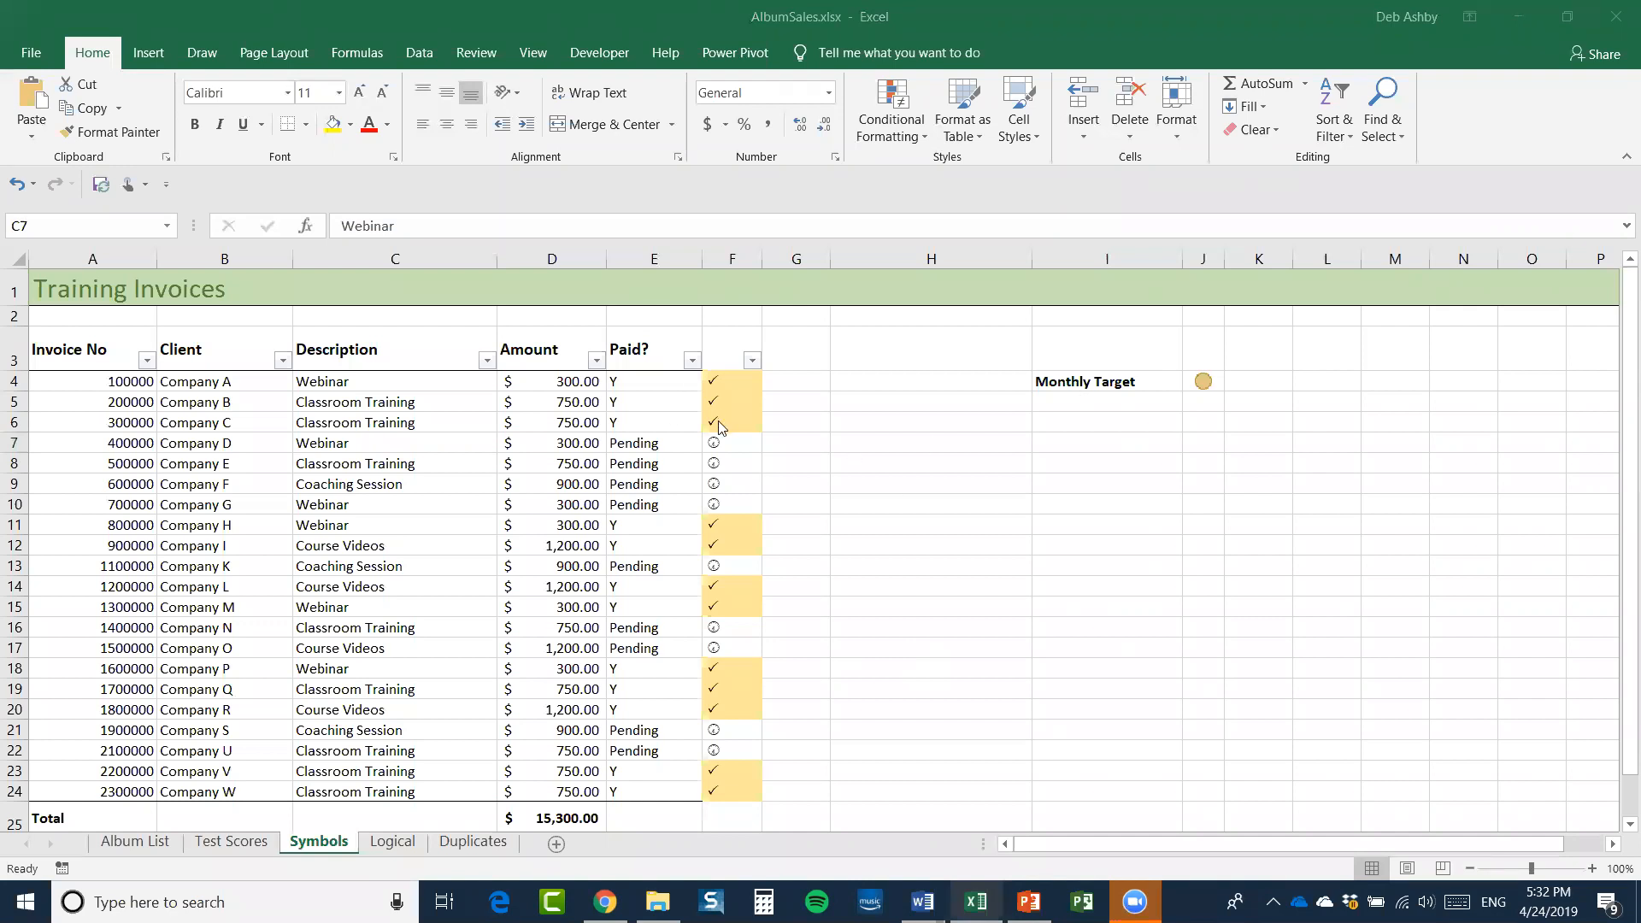
{"action": "left_click", "coordinate": [825, 439]}
{"action": "left_click", "coordinate": [733, 422]}
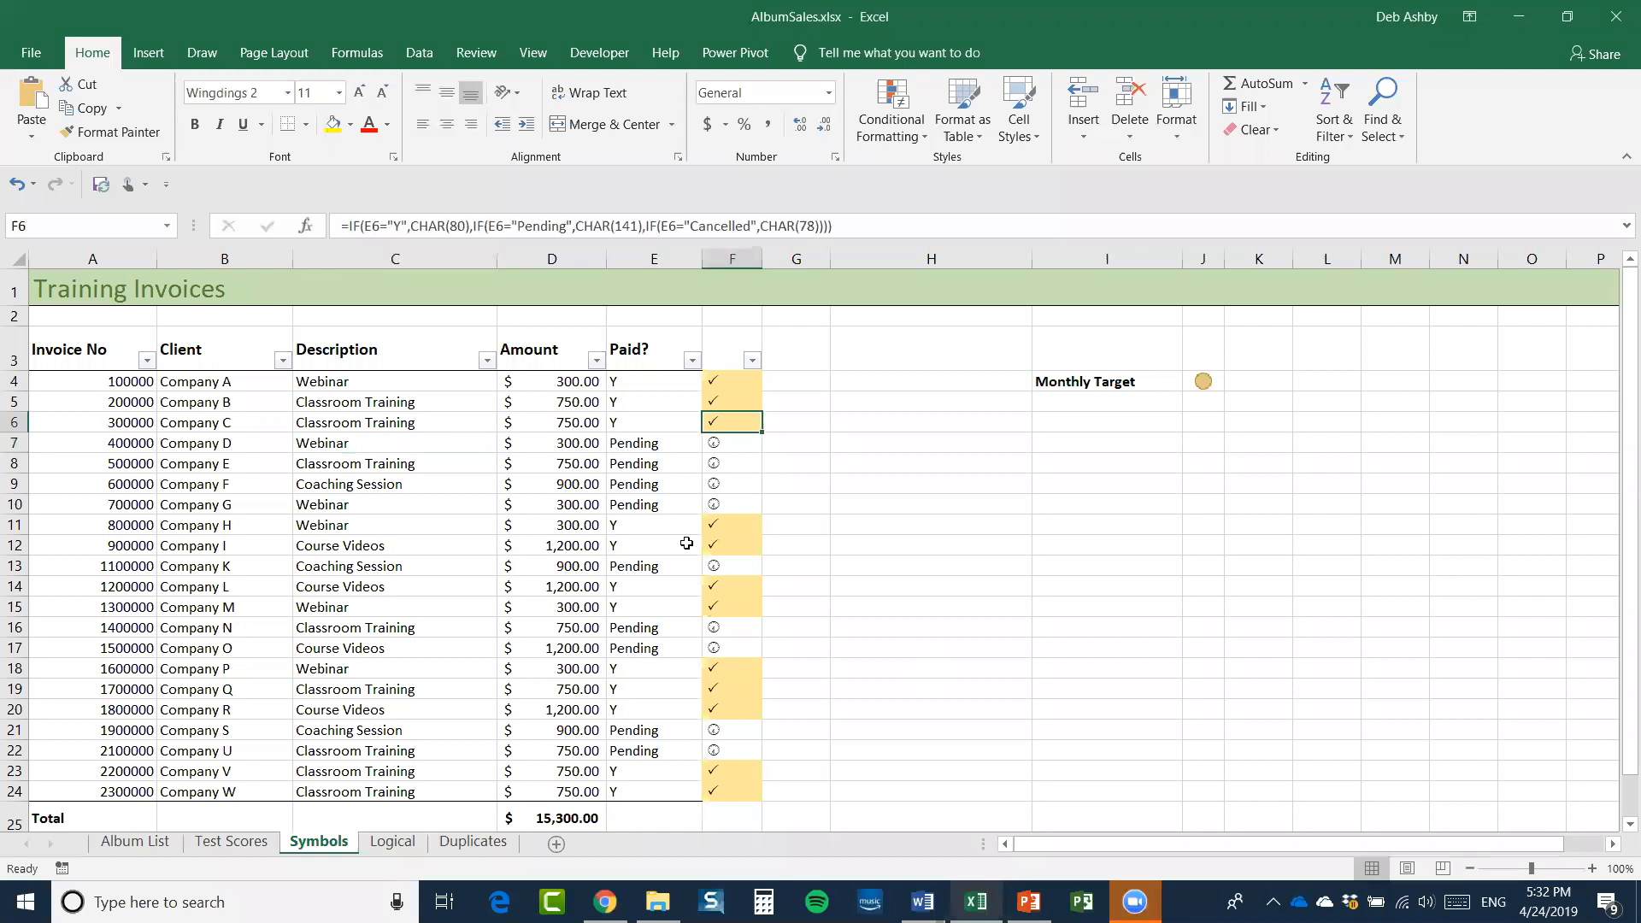
{"action": "left_click", "coordinate": [120, 132]}
{"action": "left_click", "coordinate": [736, 464]}
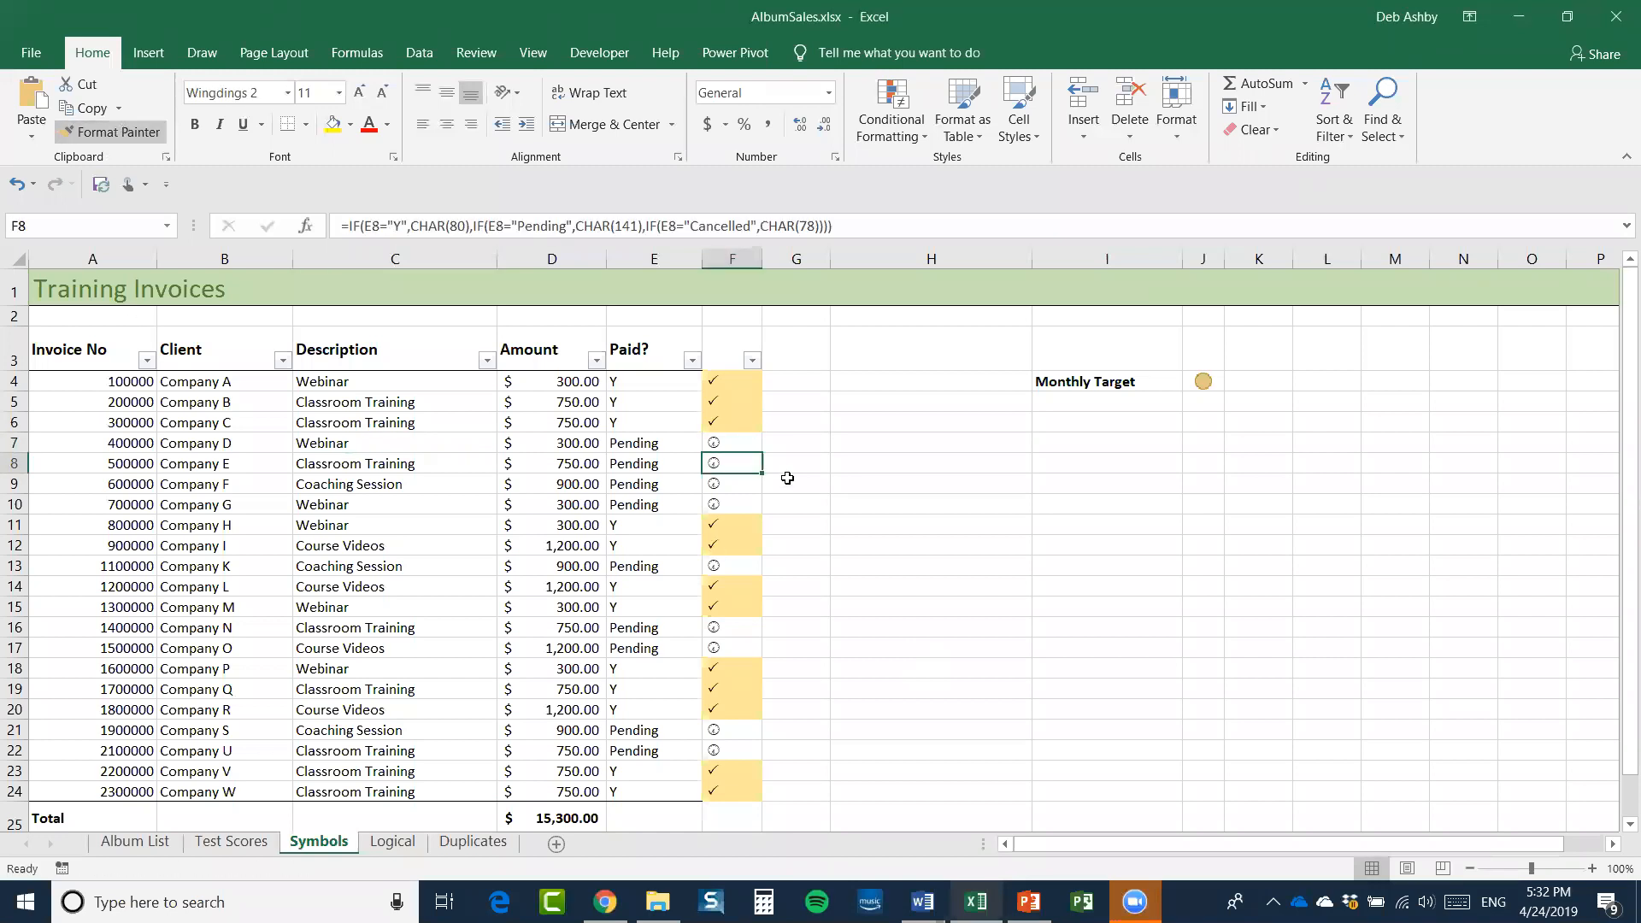
{"action": "left_click", "coordinate": [729, 443]}
{"action": "left_click", "coordinate": [731, 466]}
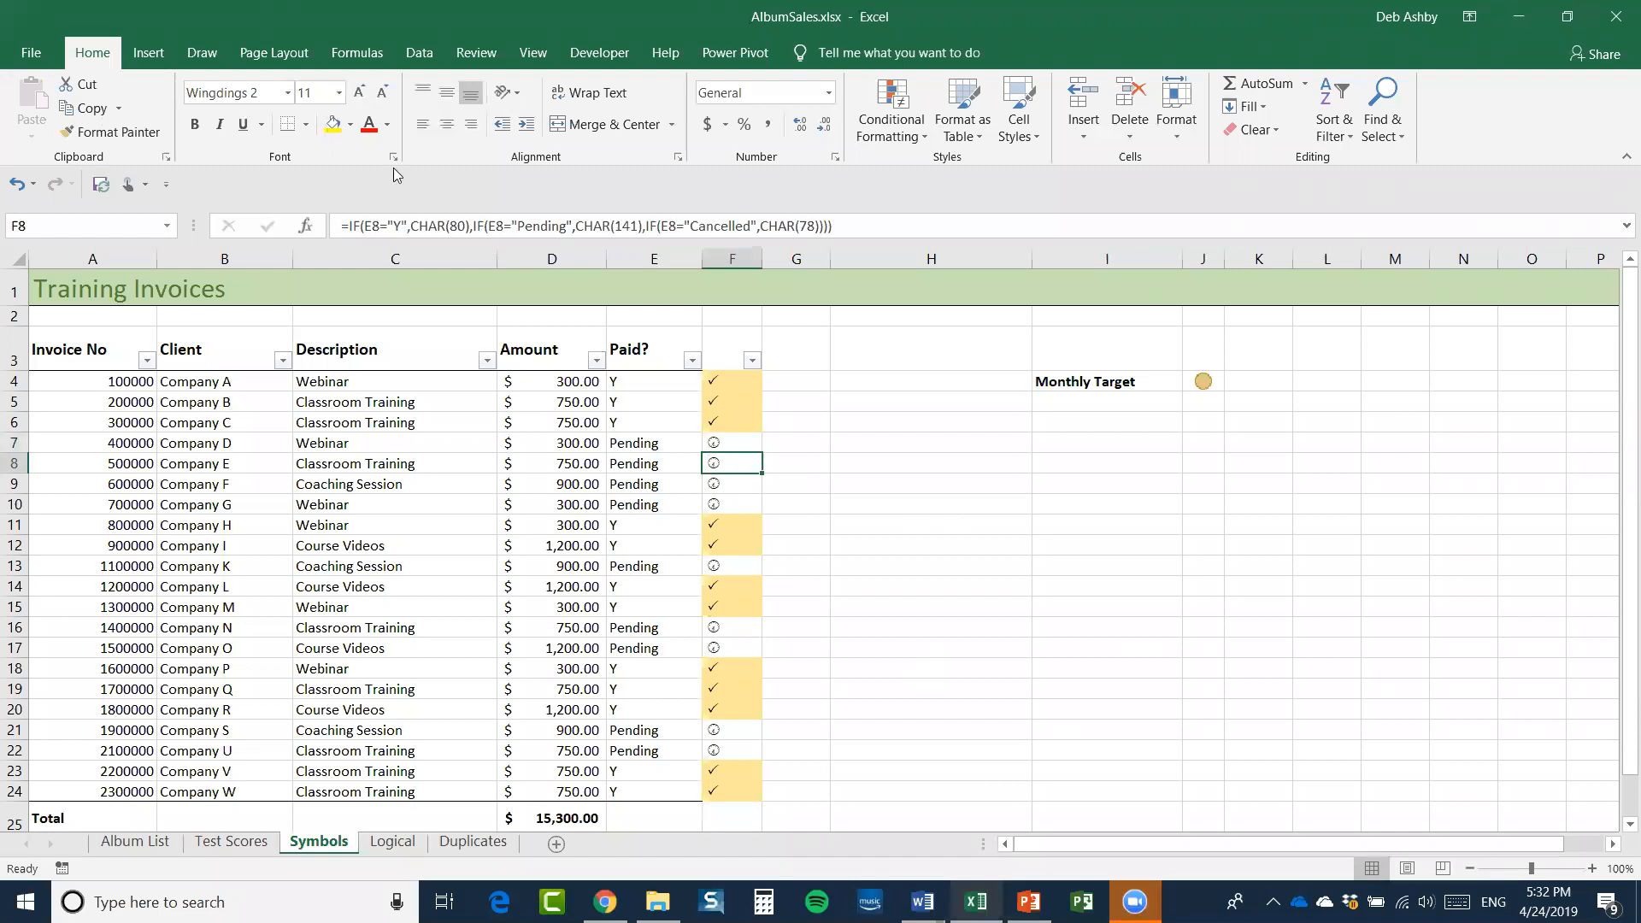
{"action": "left_click", "coordinate": [720, 440]}
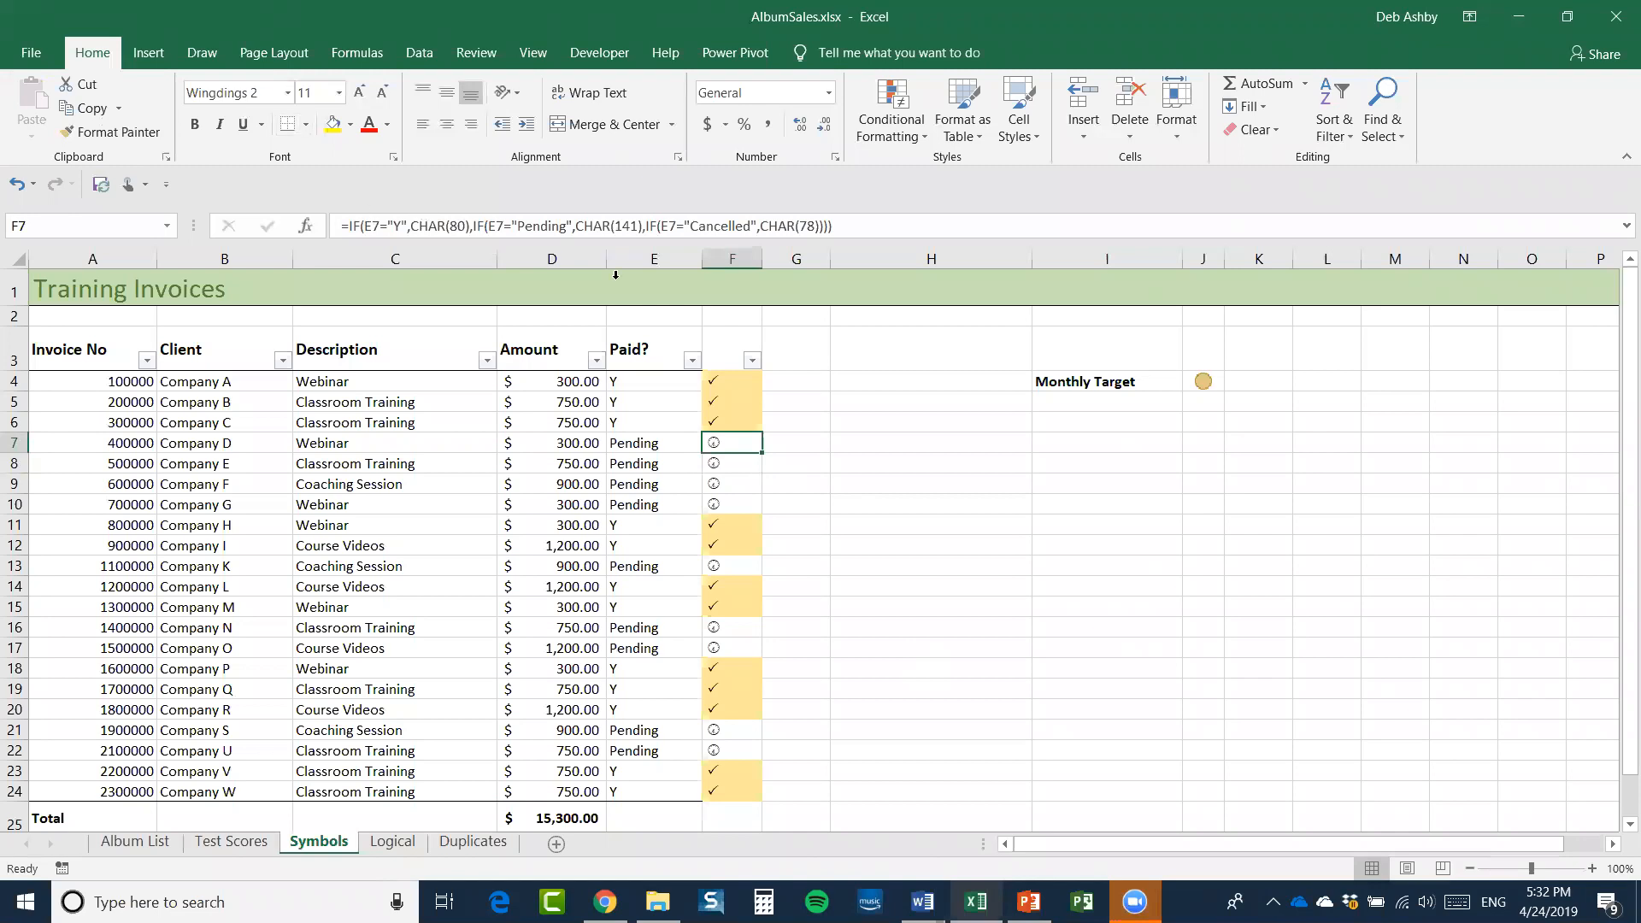
Copy the formatting of The Beatles cell C4 to cell C8 on the Album List sheet with Format Painter
{"action": "left_click", "coordinate": [134, 842]}
{"action": "left_click", "coordinate": [440, 347]}
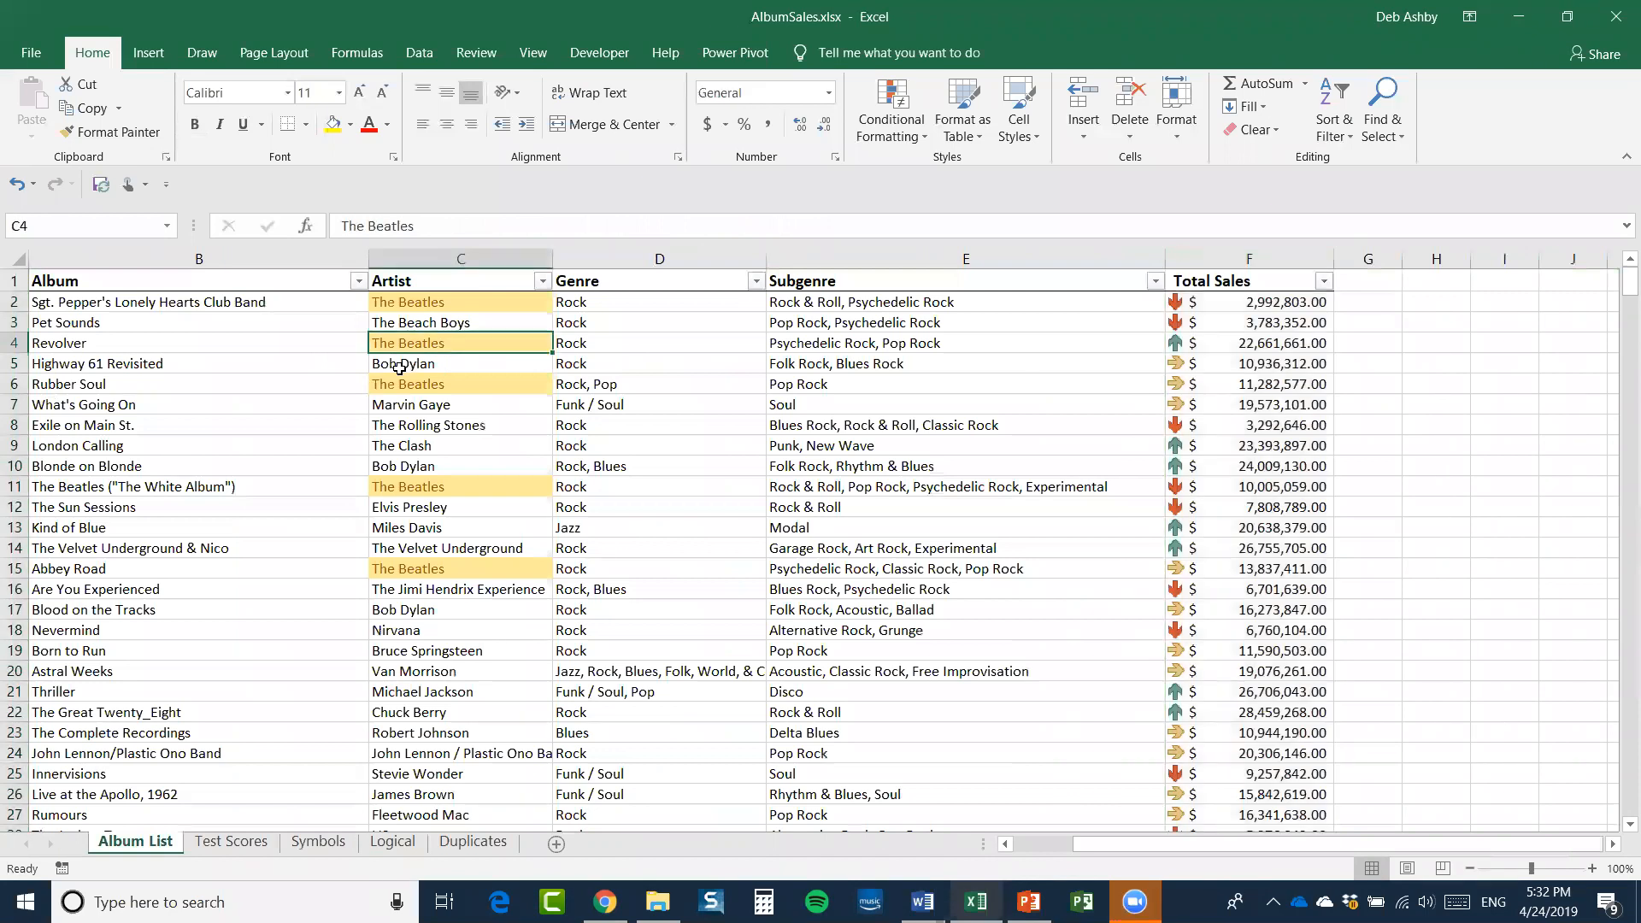
{"action": "left_click", "coordinate": [100, 133]}
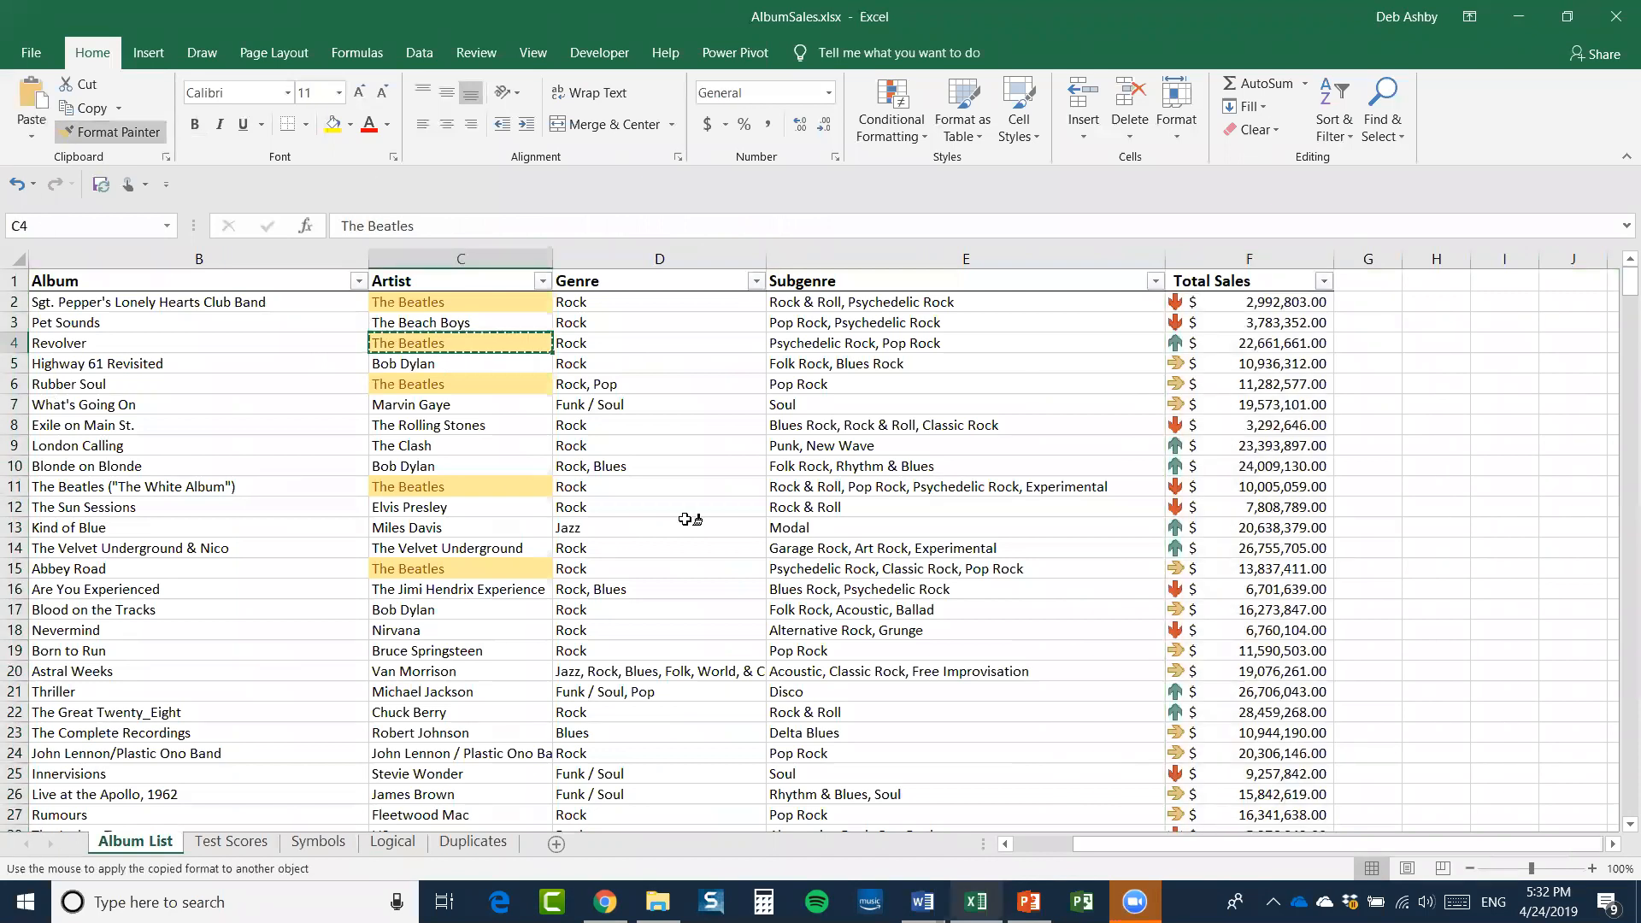
{"action": "left_click", "coordinate": [459, 425]}
{"action": "left_click", "coordinate": [440, 345]}
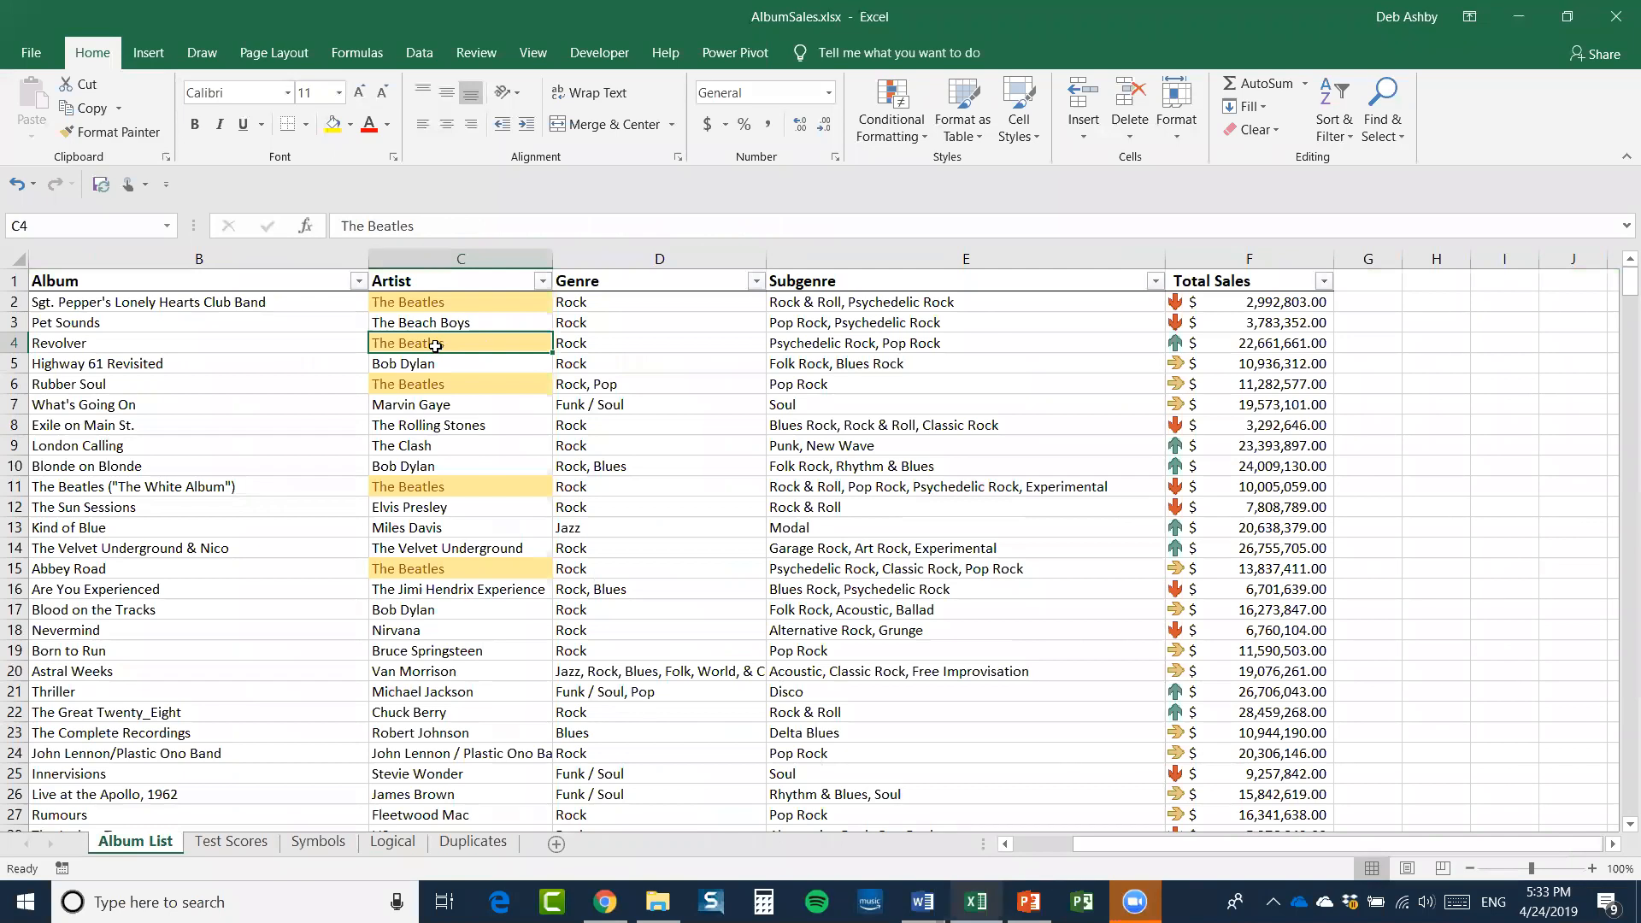
Try pasting cell C4 onto cell C18 with the Paste Special option All merging conditional formats
{"action": "left_click", "coordinate": [92, 111]}
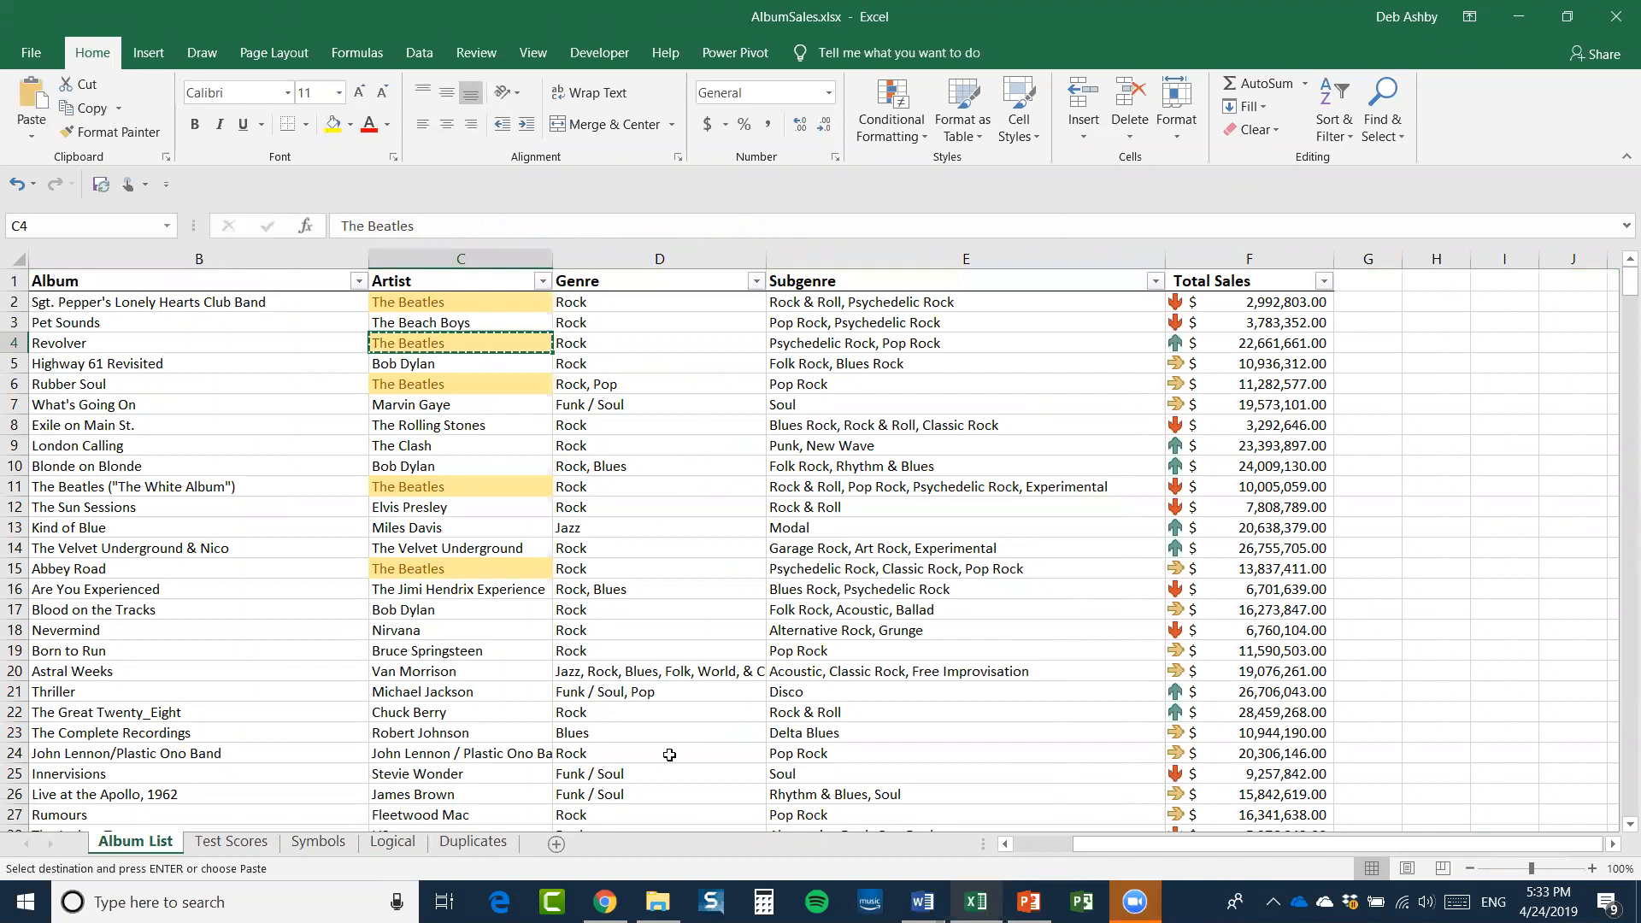
{"action": "left_click", "coordinate": [440, 630]}
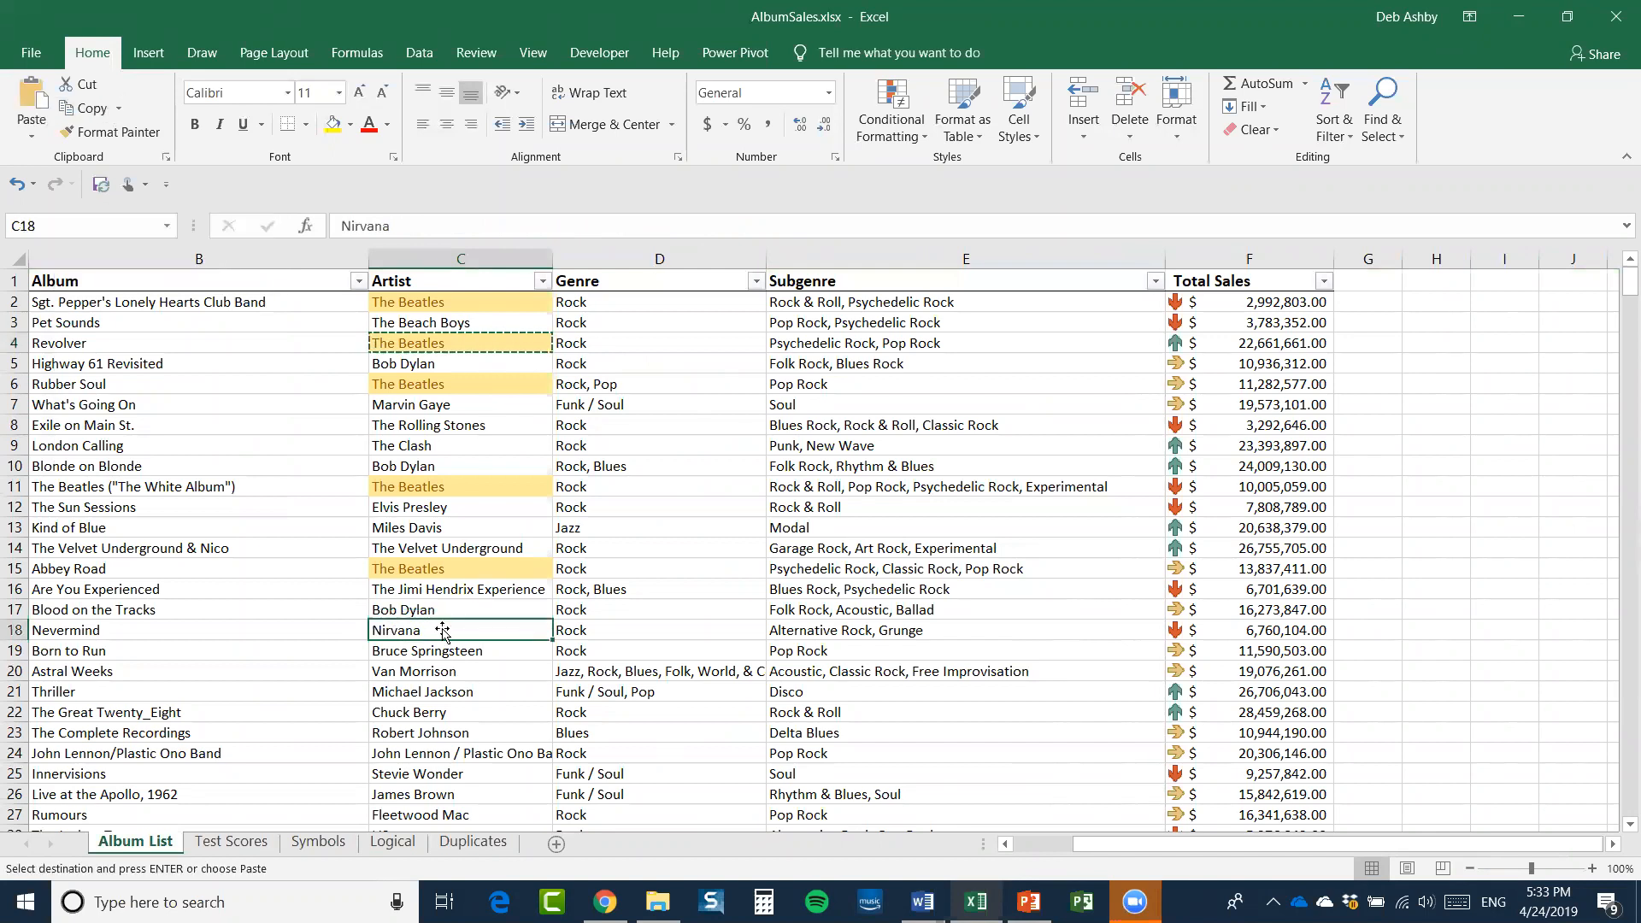
{"action": "left_click", "coordinate": [31, 132]}
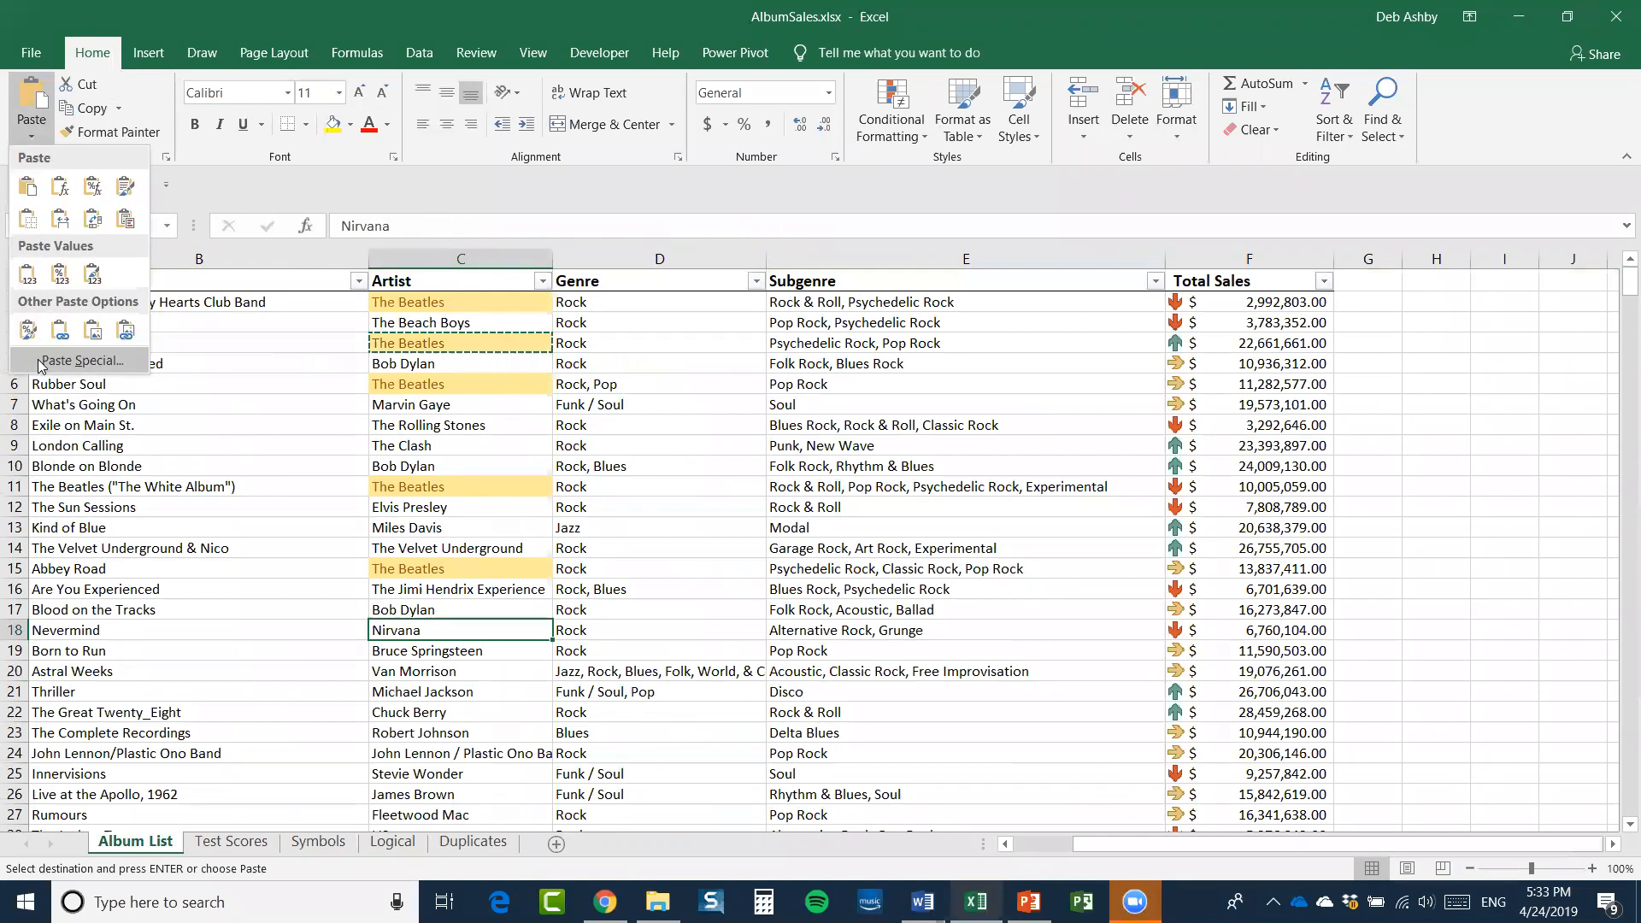
{"action": "left_click", "coordinate": [82, 360]}
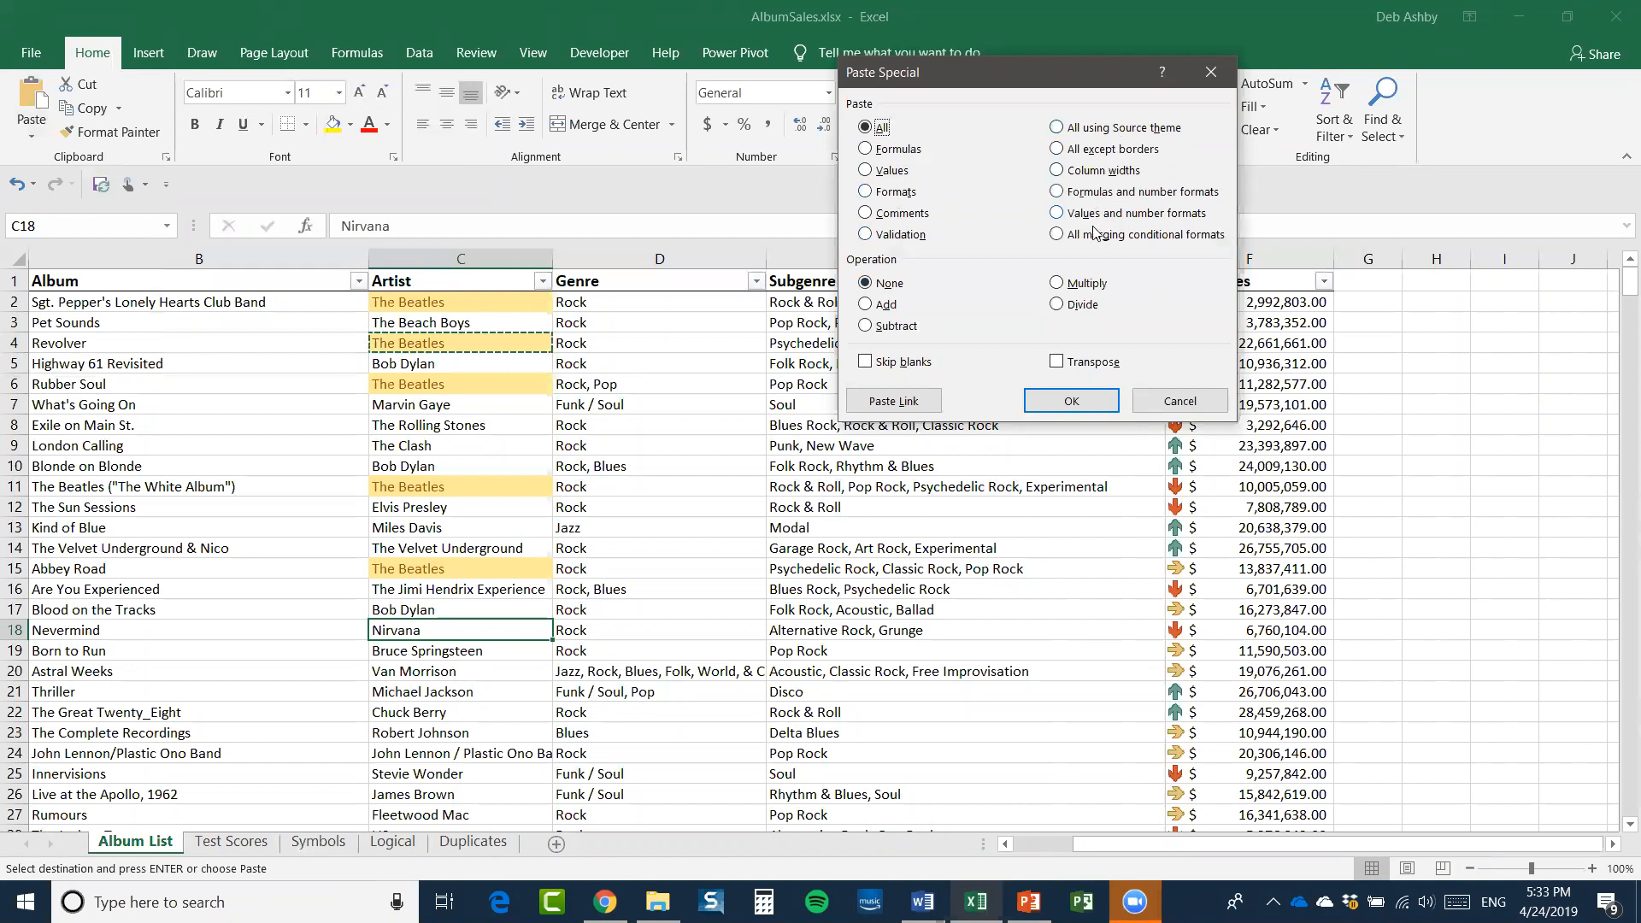
{"action": "left_click", "coordinate": [1060, 235]}
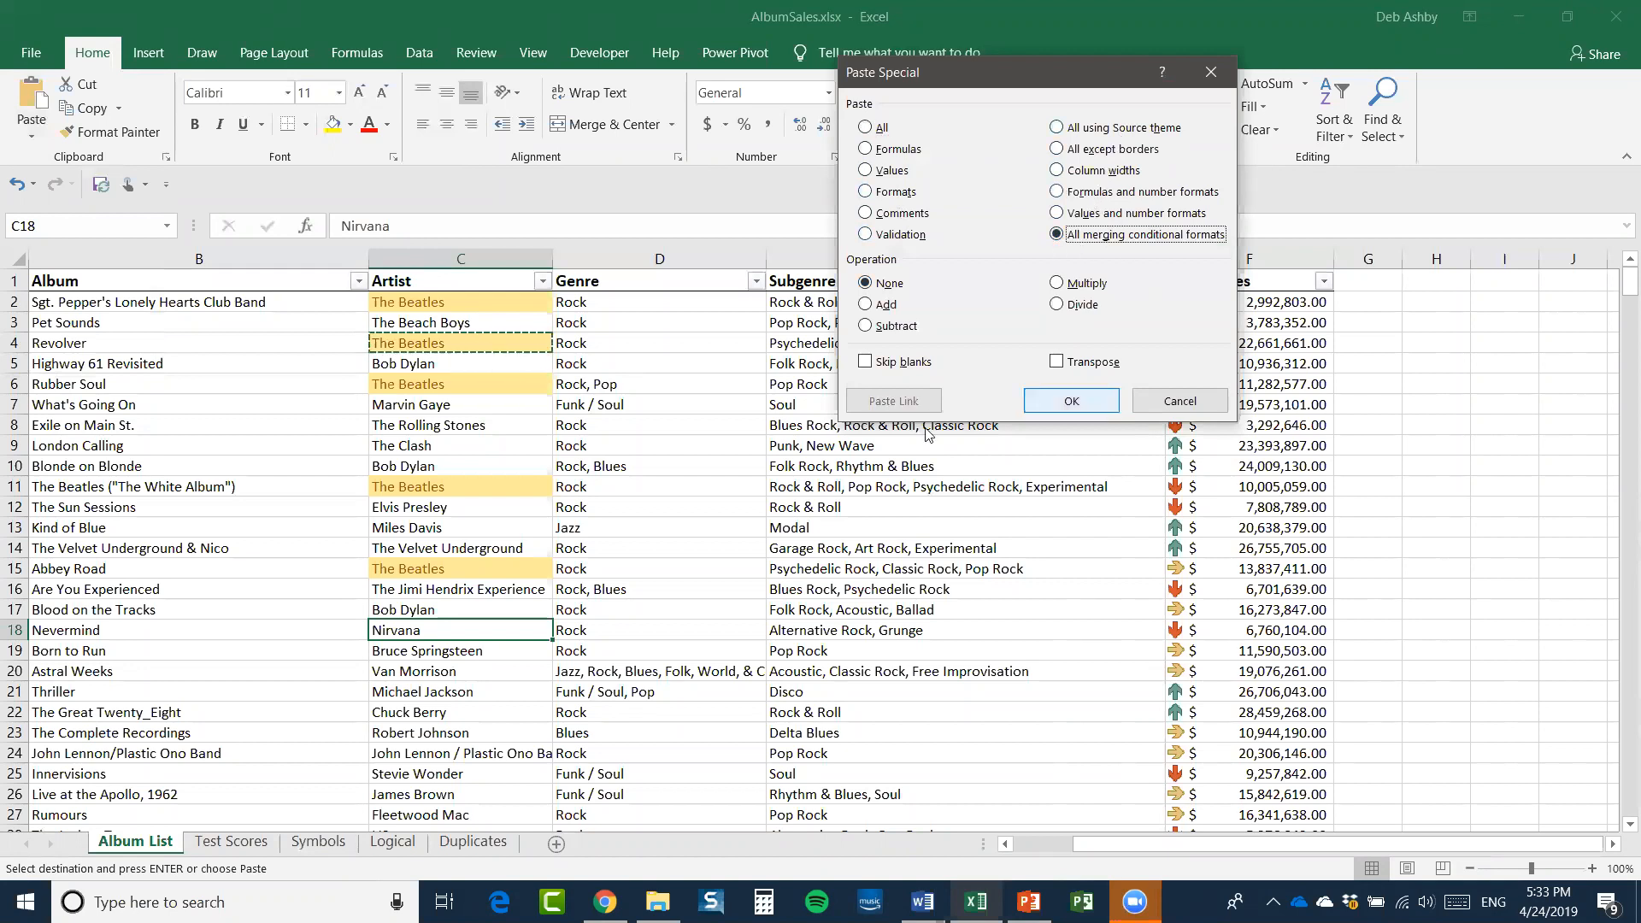
{"action": "left_click", "coordinate": [1075, 402]}
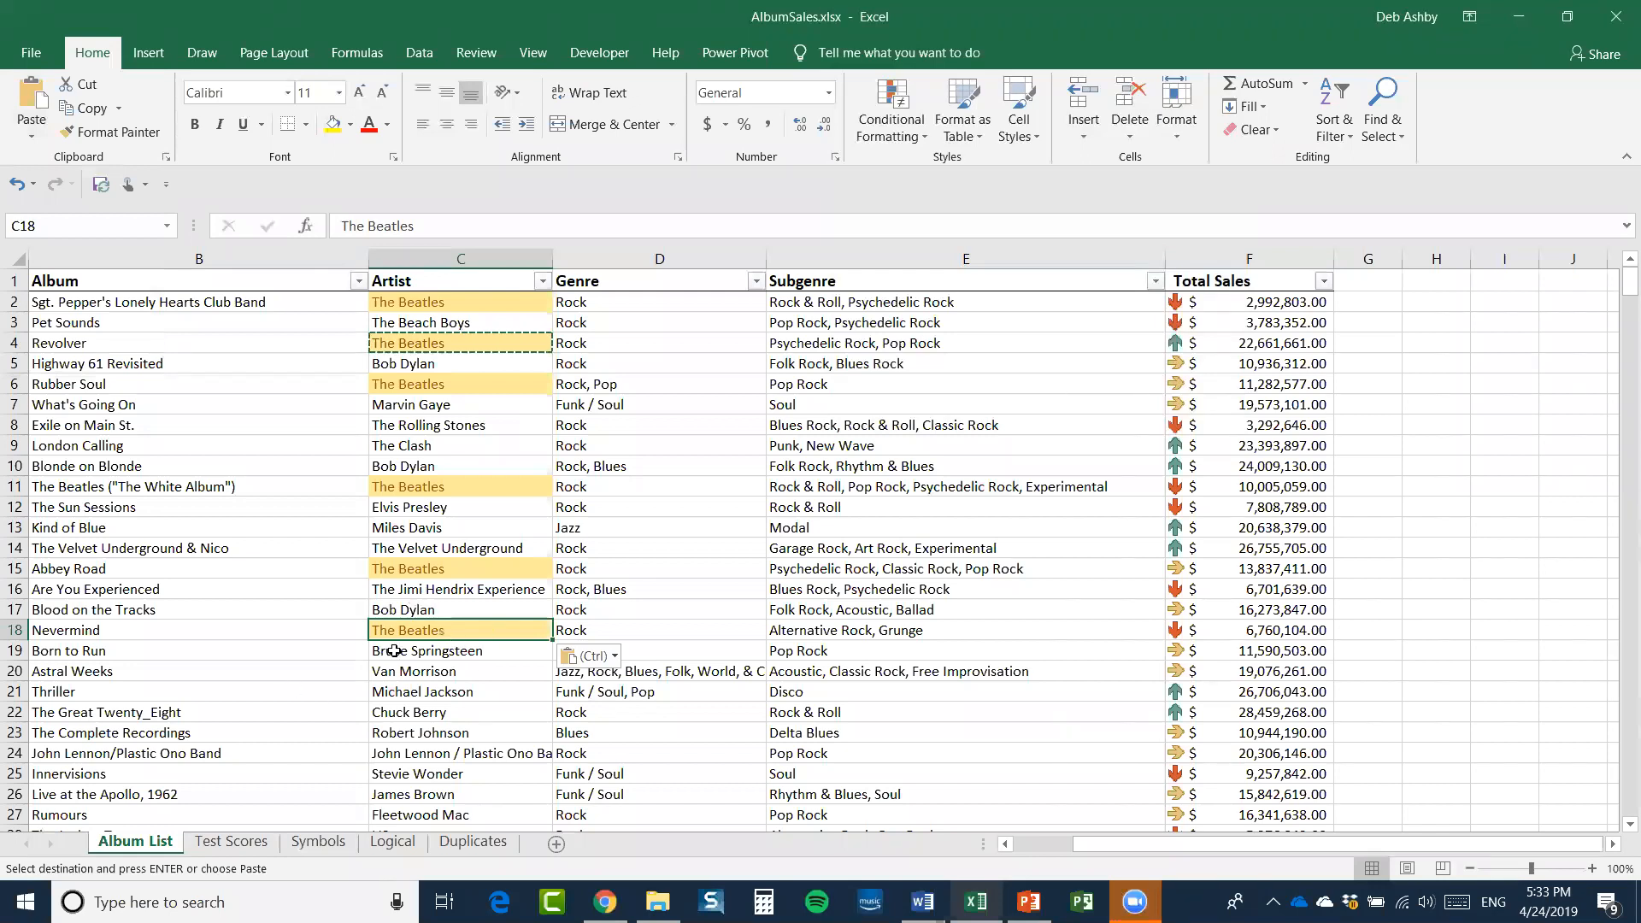
Undo the paste into cell C18 and cancel the pending copy of cell C4
{"action": "left_click", "coordinate": [17, 183]}
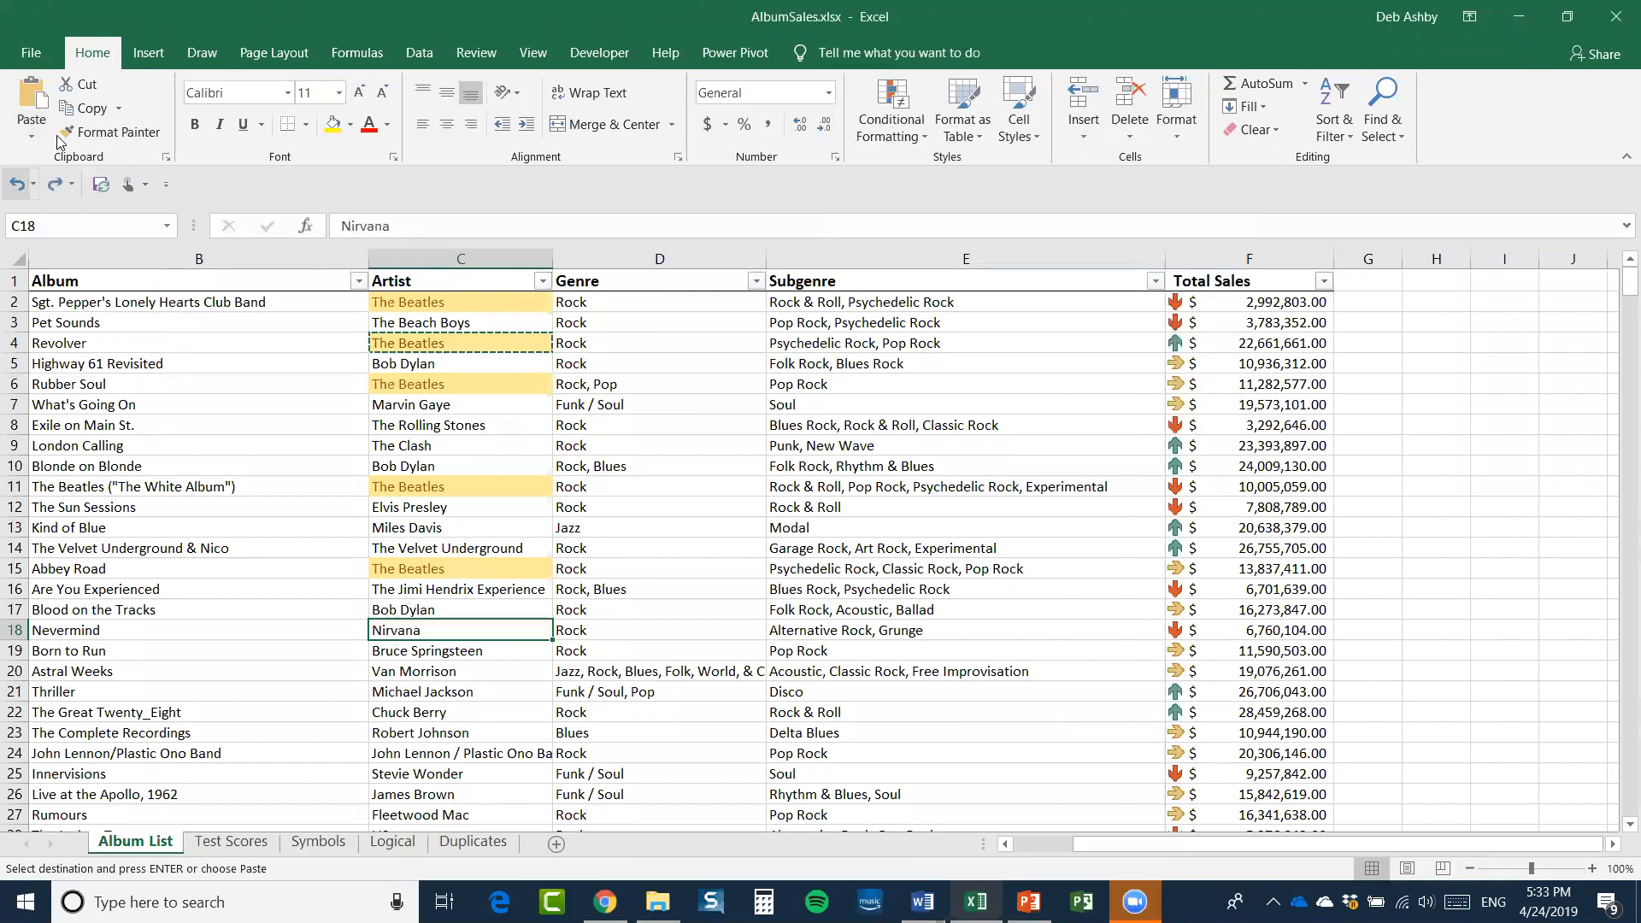
{"action": "left_click", "coordinate": [706, 419]}
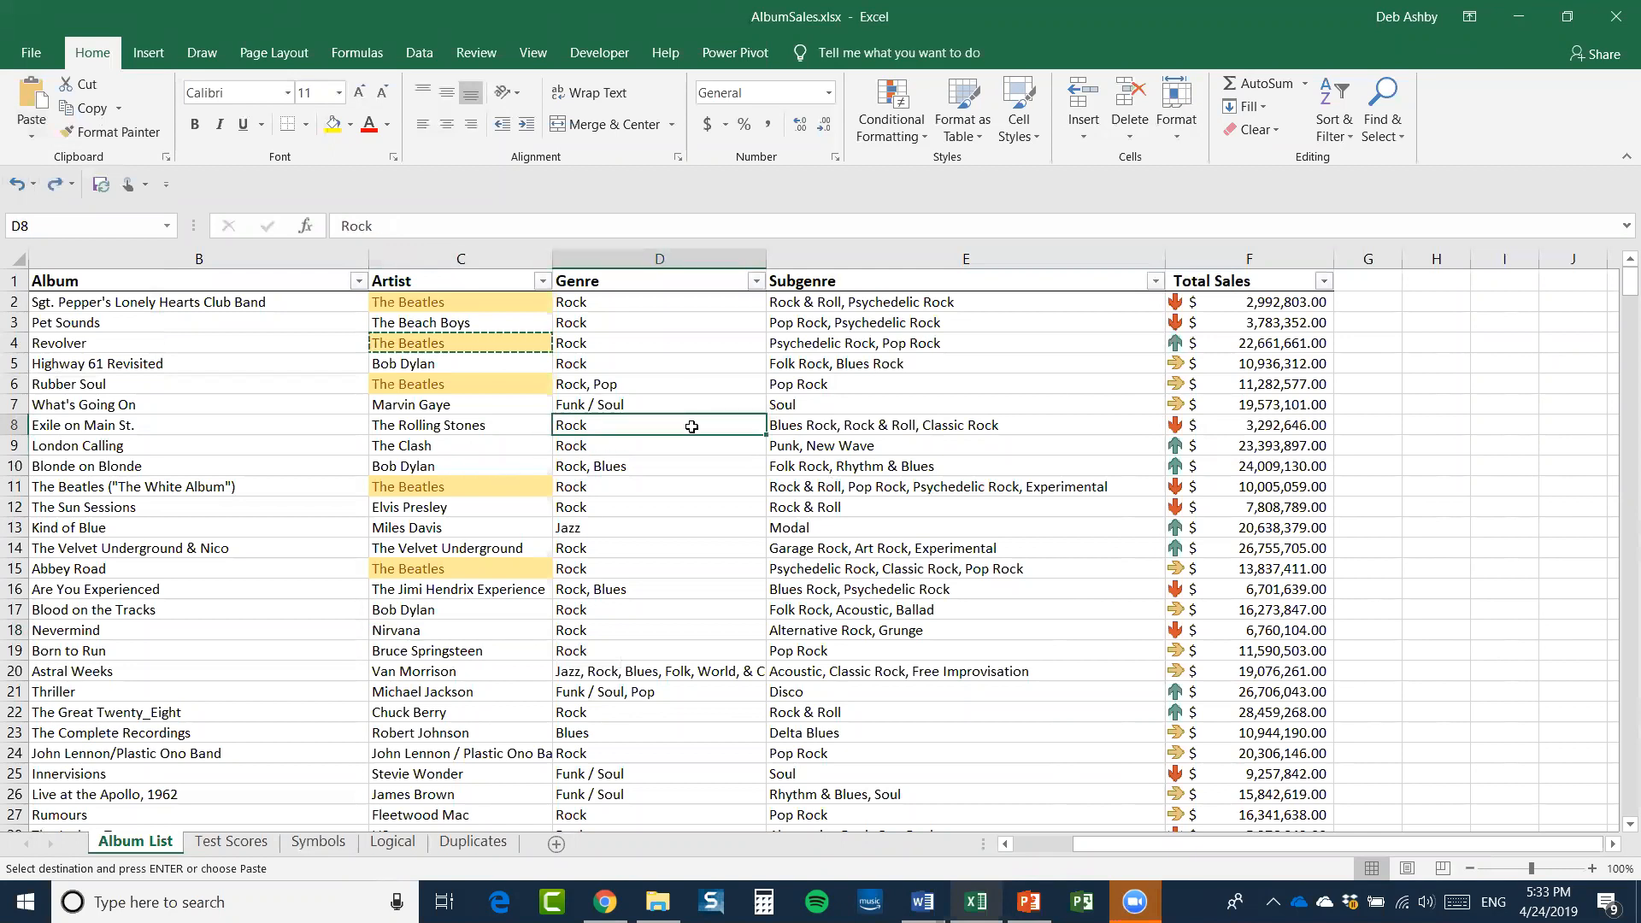
{"action": "key", "text": "Escape"}
{"action": "left_click", "coordinate": [683, 396]}
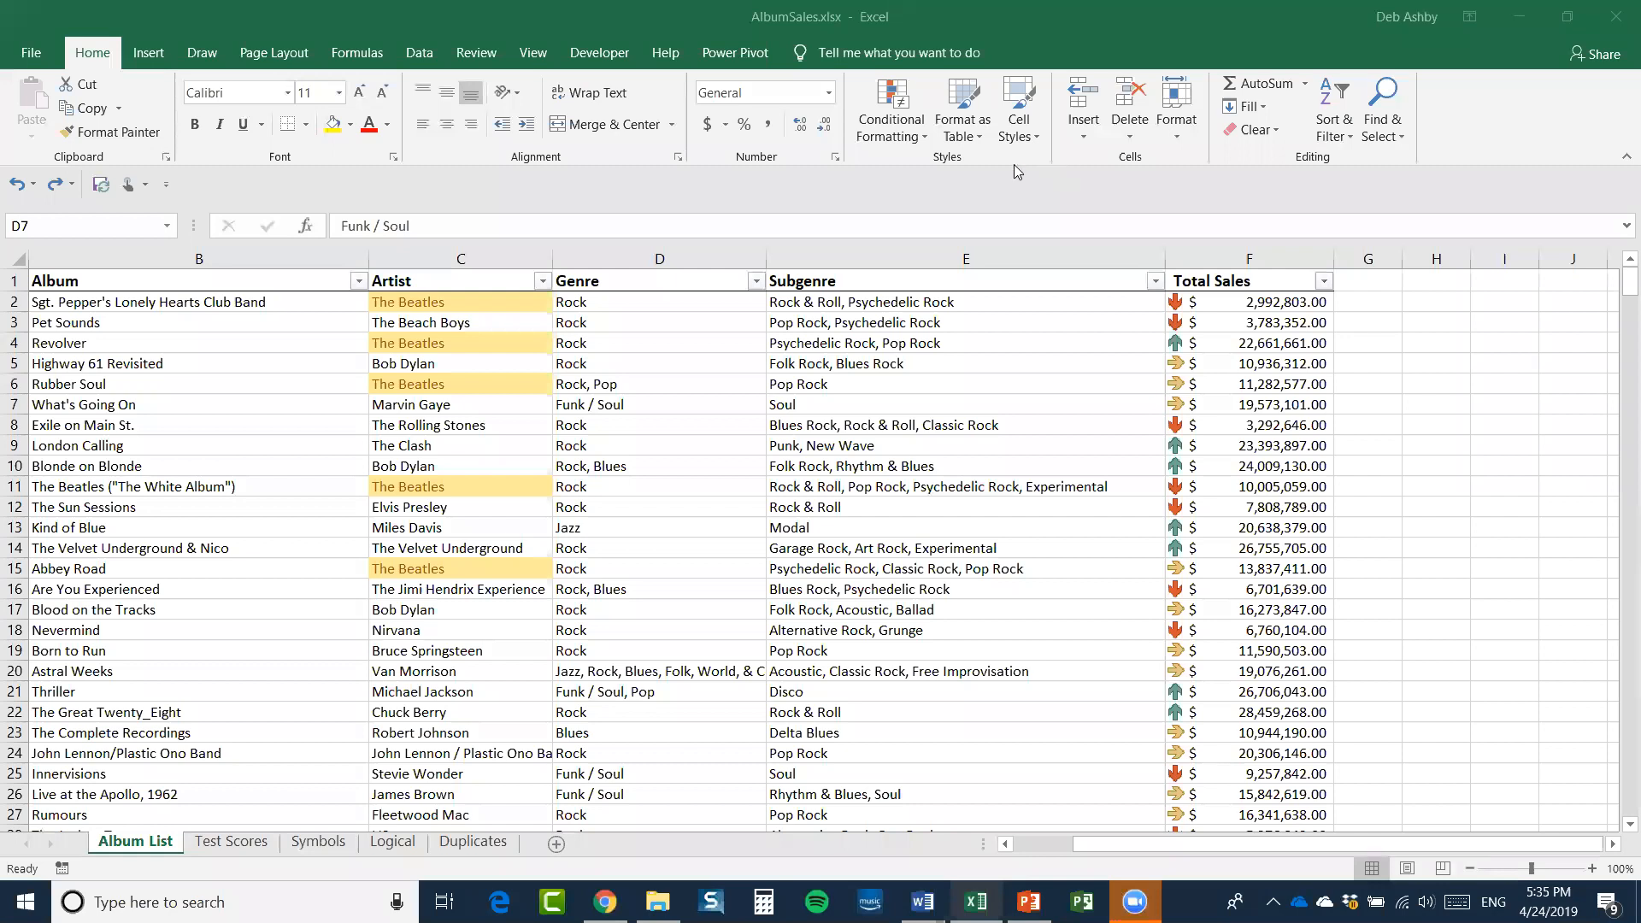
Select the Total Sales values in F2:F12 to examine their arrow icons, and clear that selection
{"action": "left_click", "coordinate": [1190, 309]}
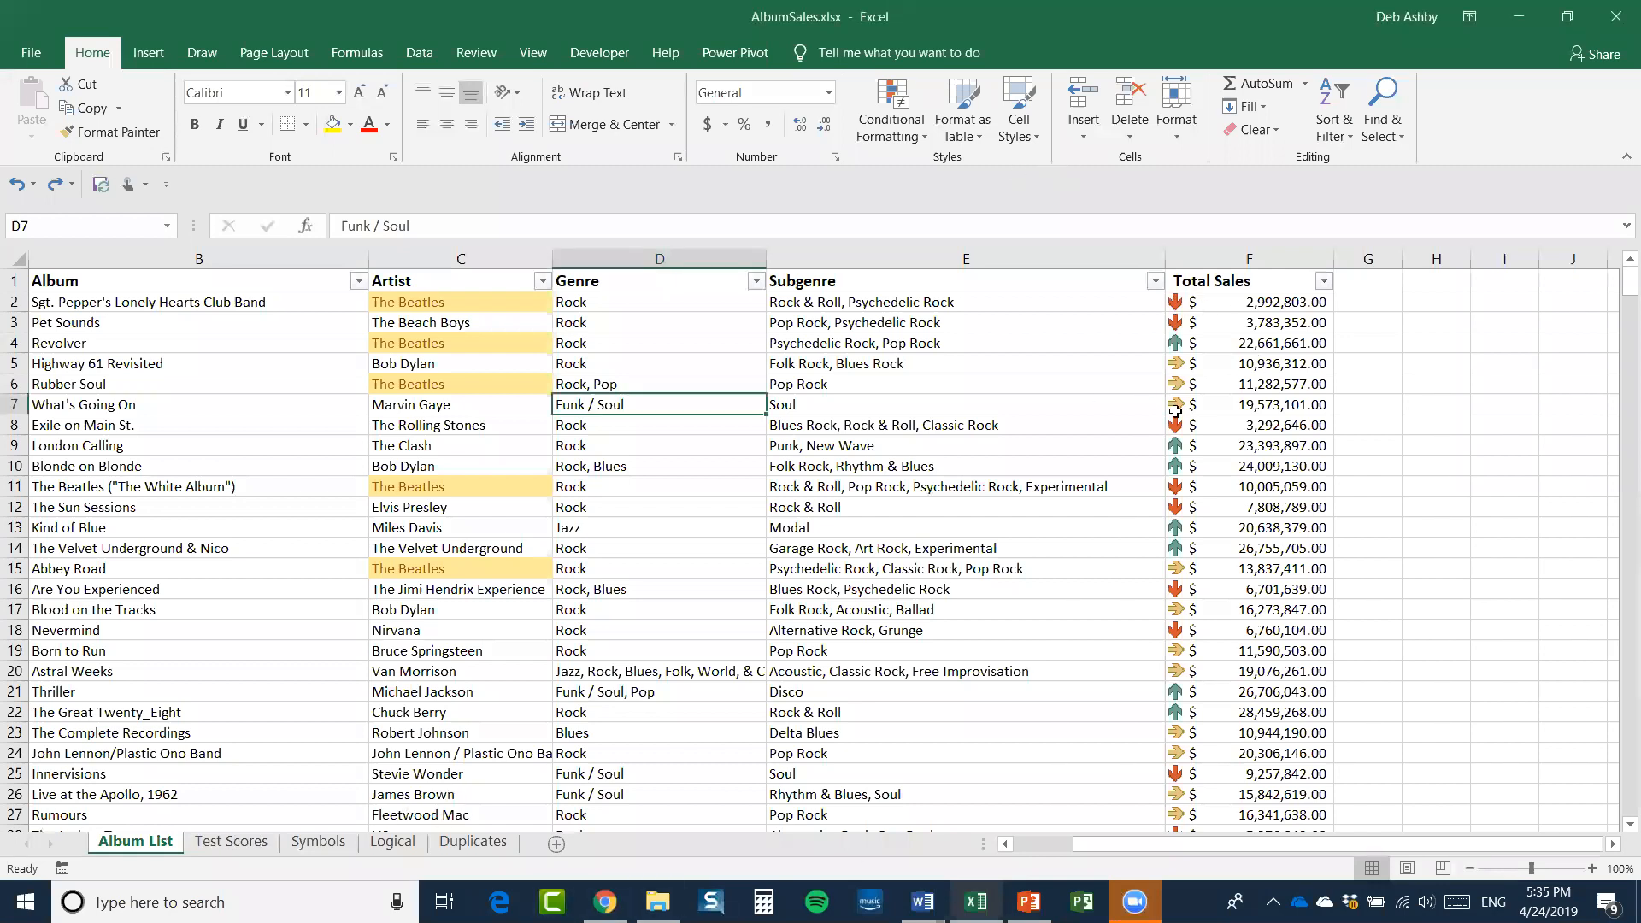
{"action": "left_click_drag", "start_coordinate": [1200, 305], "coordinate": [1206, 512]}
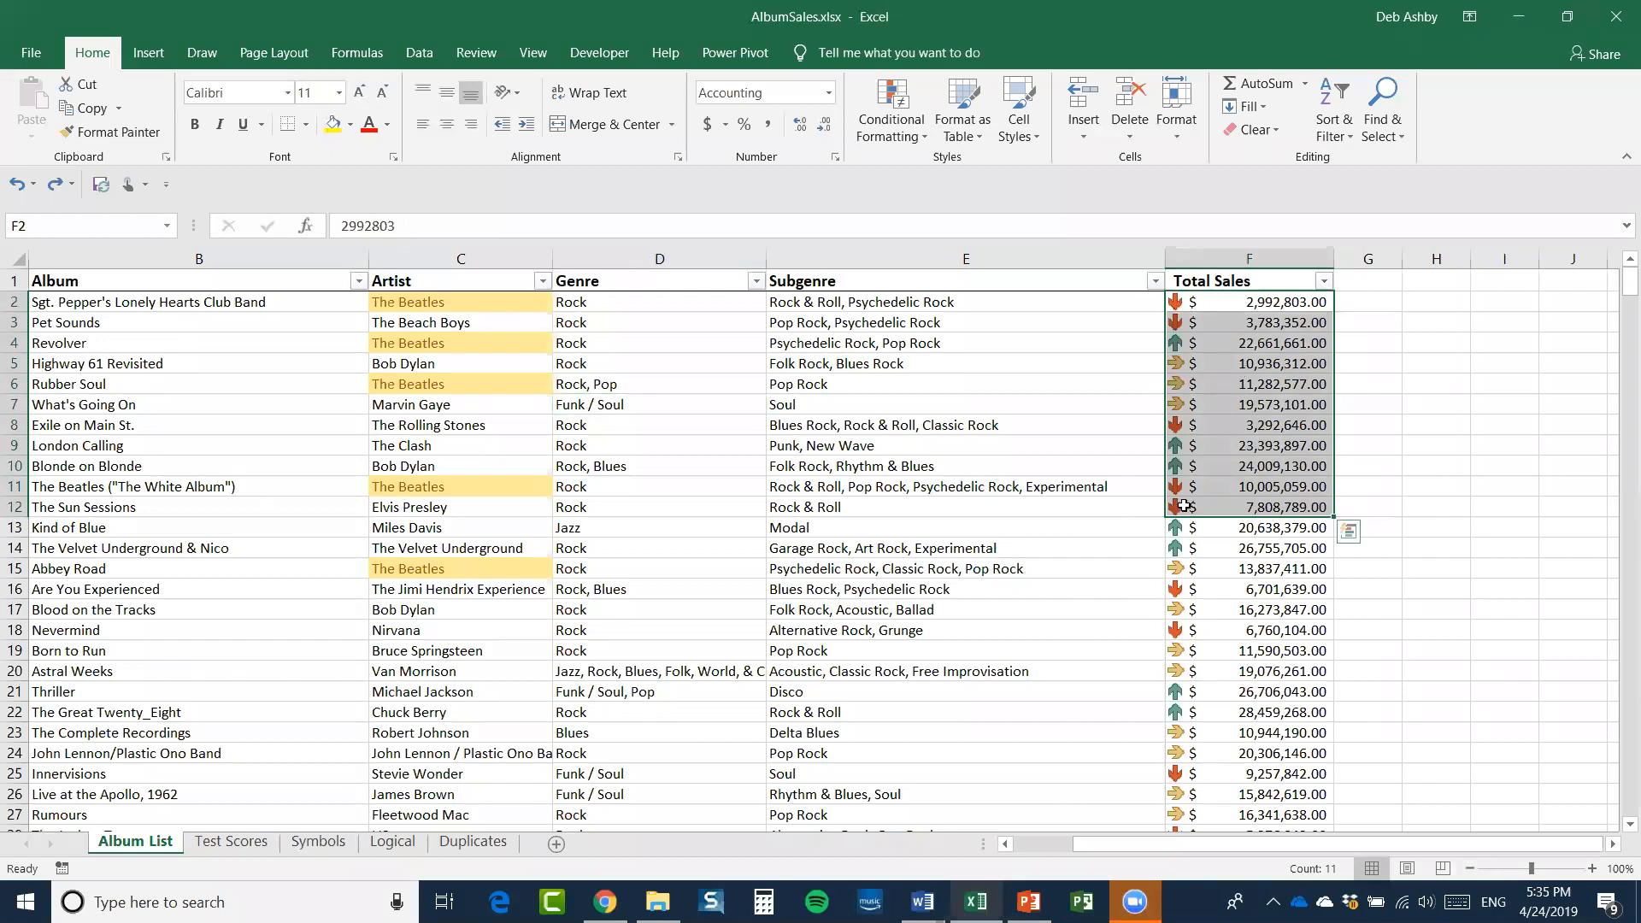
{"action": "left_click", "coordinate": [978, 486]}
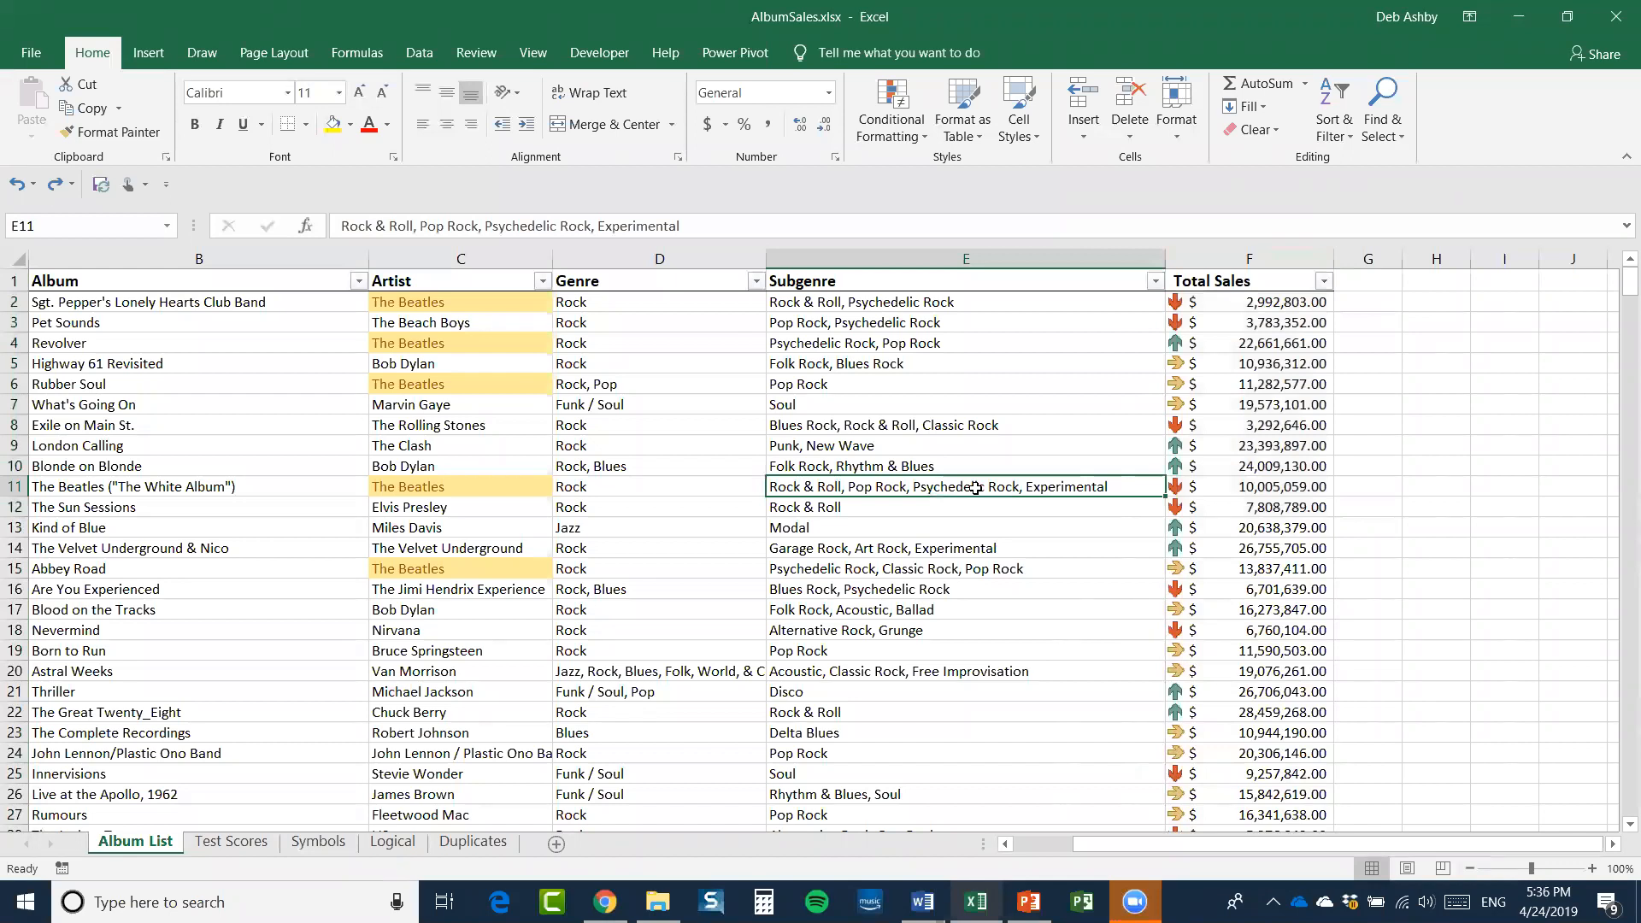
Switch to the Conditional Formatting Boot Camp presentation in PowerPoint and start the slide show from slide 5, the thank-you slide
{"action": "left_click", "coordinate": [1028, 902]}
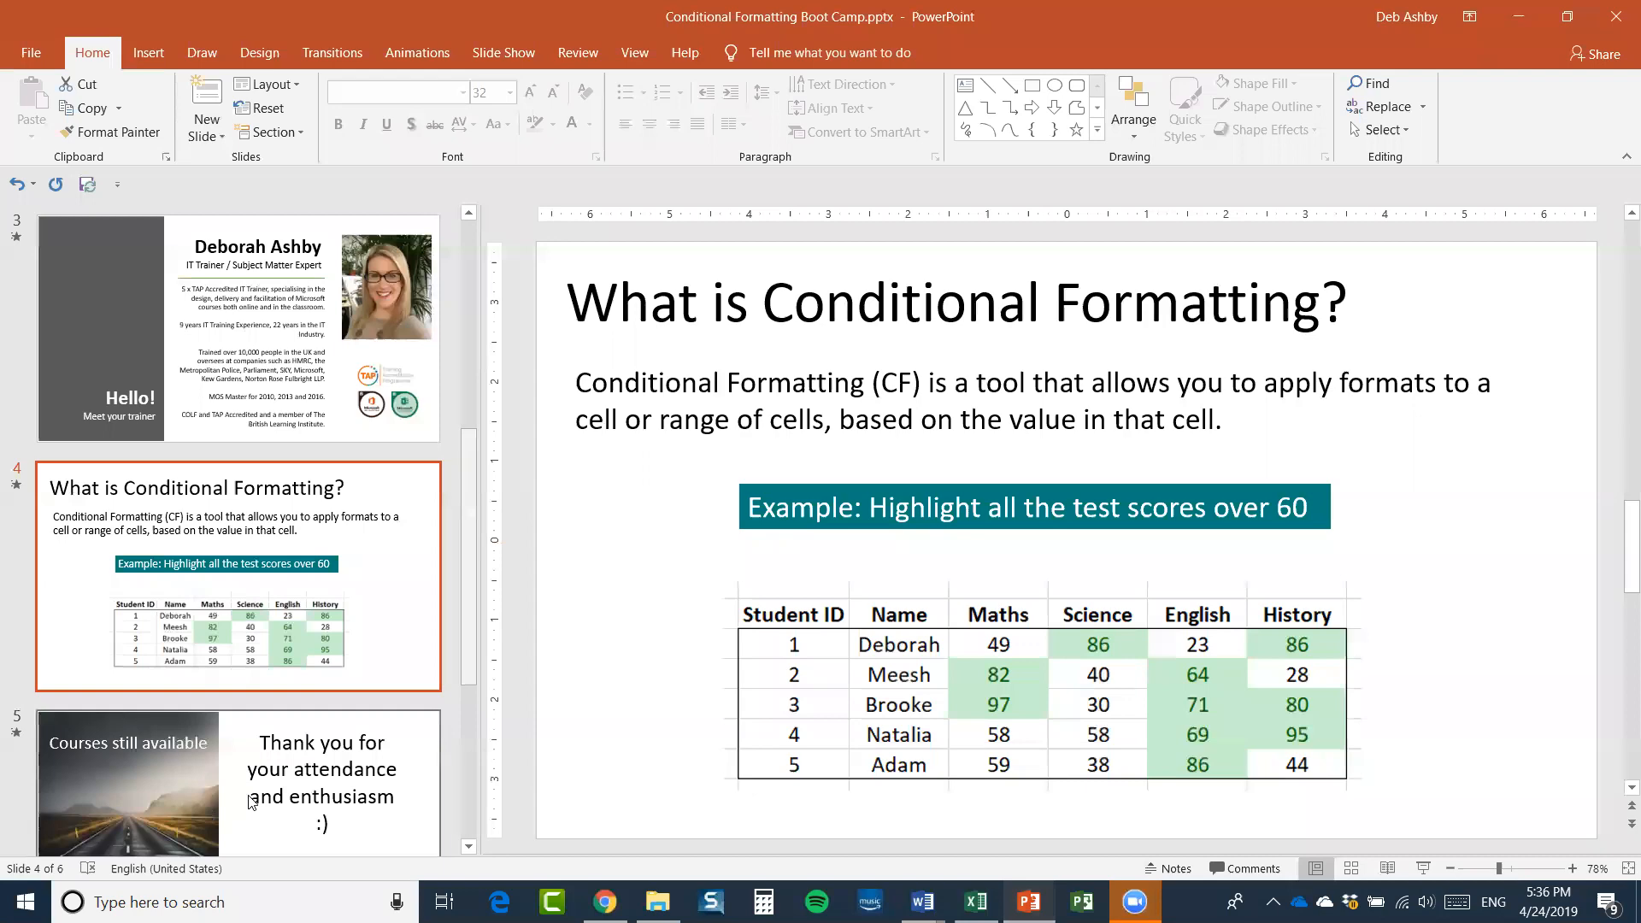
{"action": "left_click", "coordinate": [247, 796]}
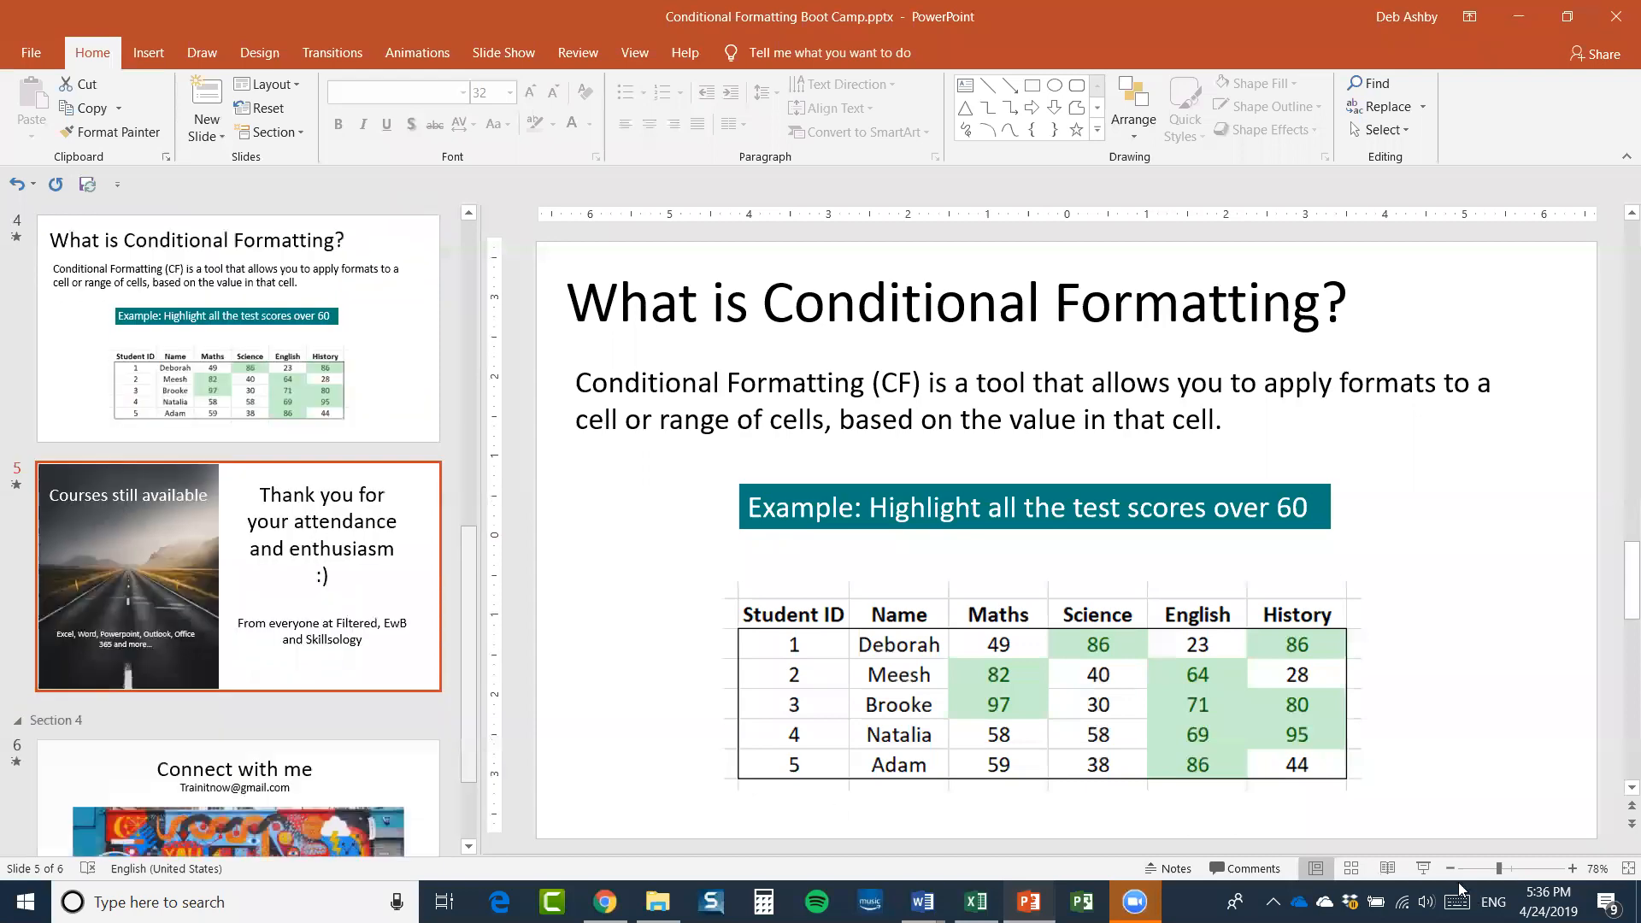
{"action": "left_click", "coordinate": [1423, 868]}
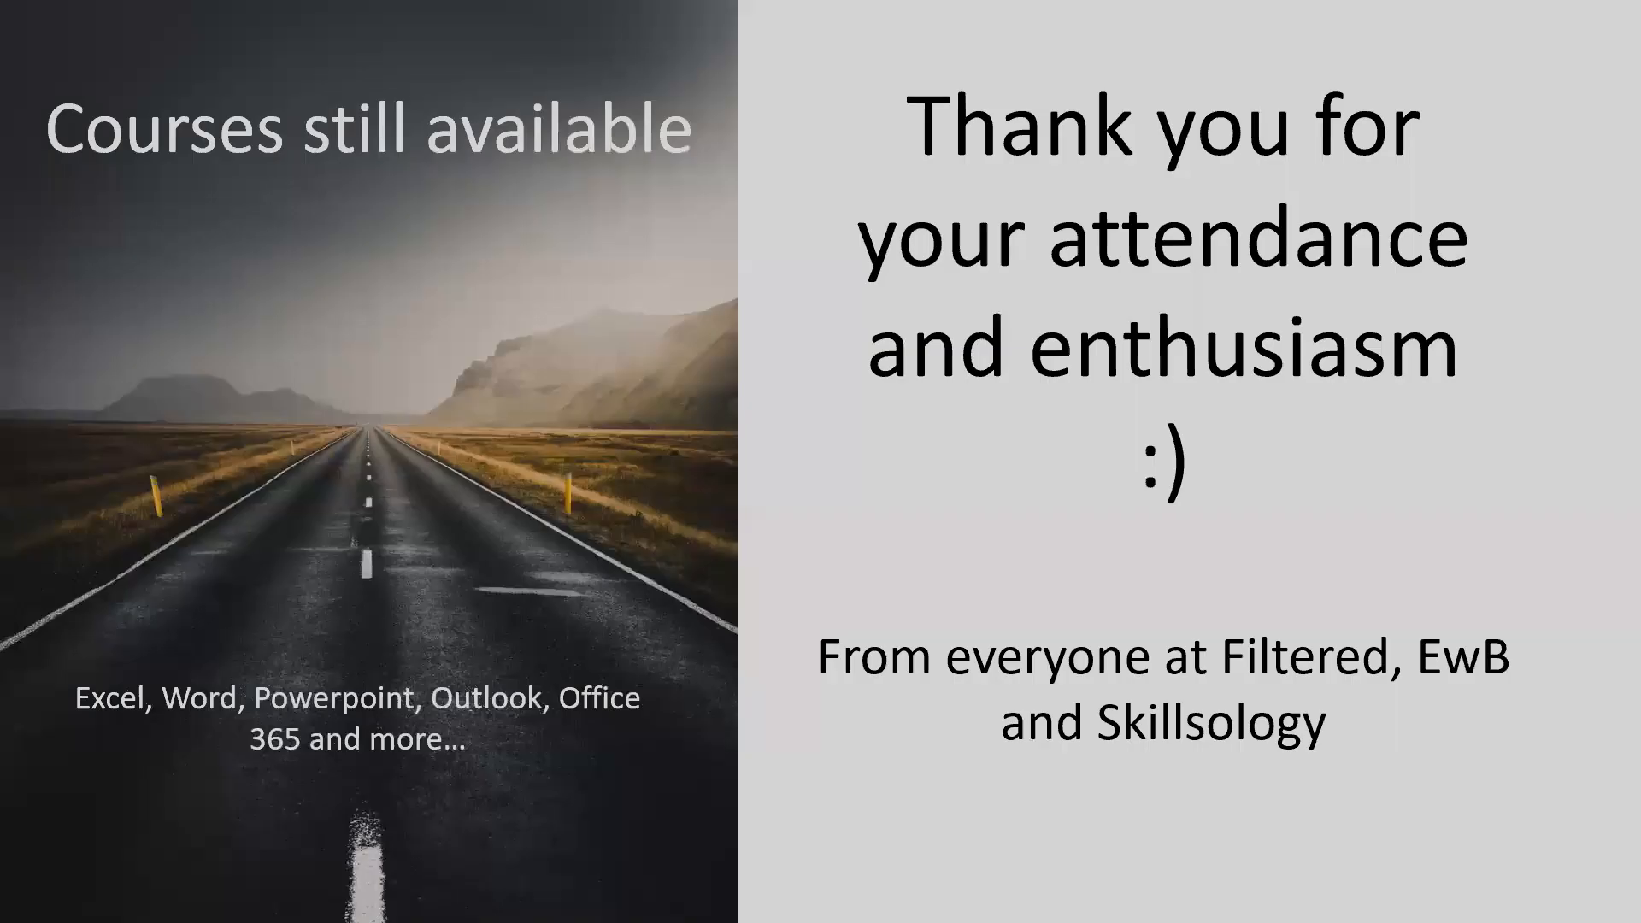